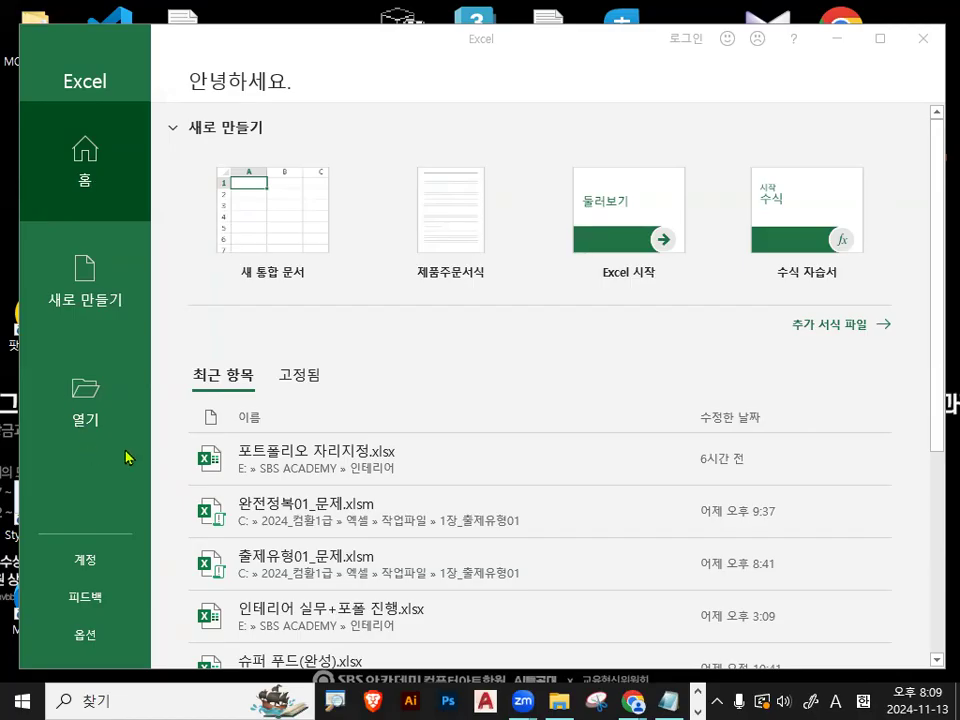
- Open the workbook 완전정복02_문제.xlsm from C:\2024_컴활1급\엑셀\작업파일\1장_출제유형01
click(88, 402)
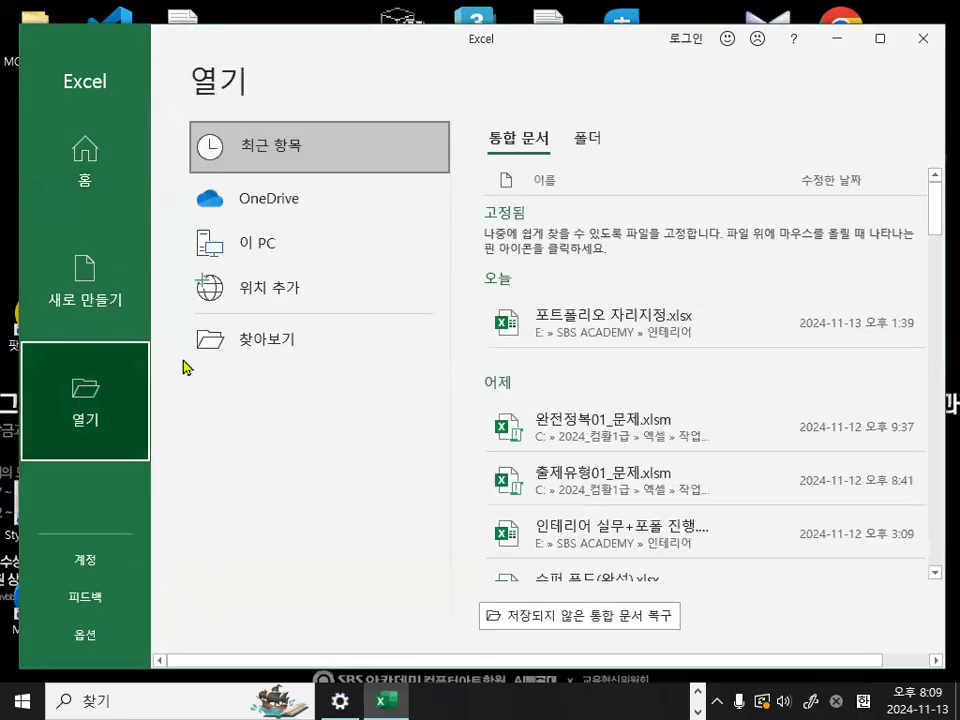
click(268, 341)
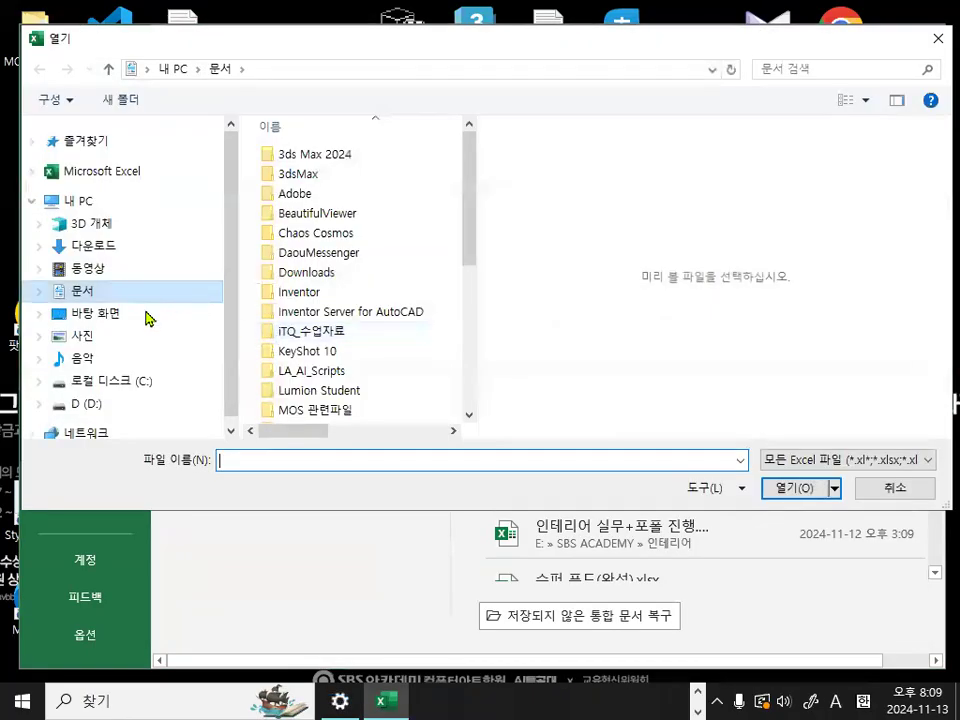
click(84, 383)
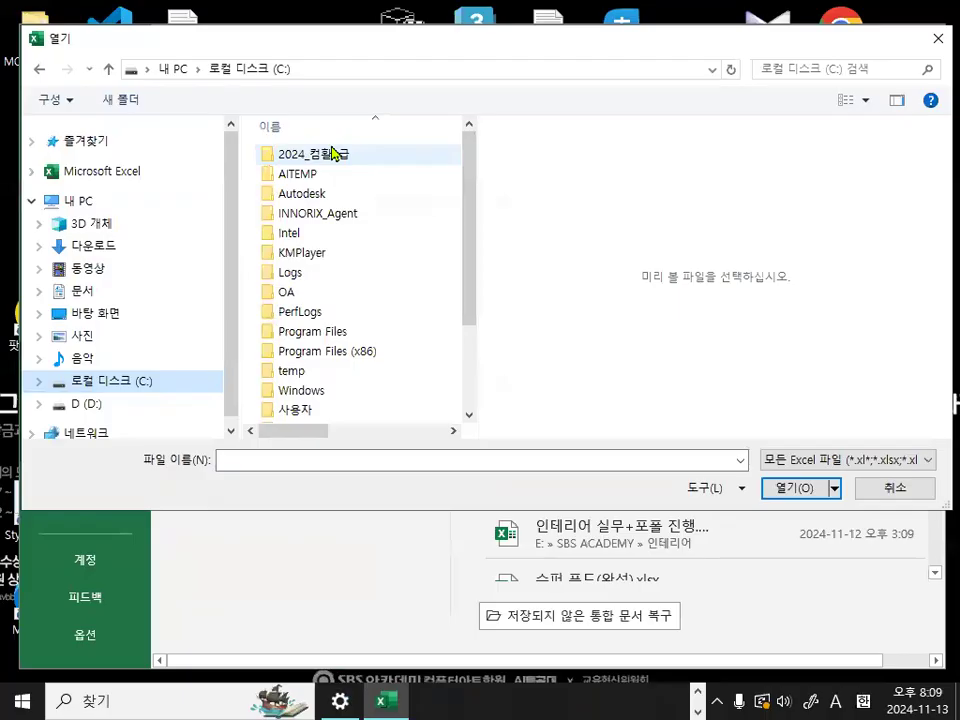
double_click(329, 158)
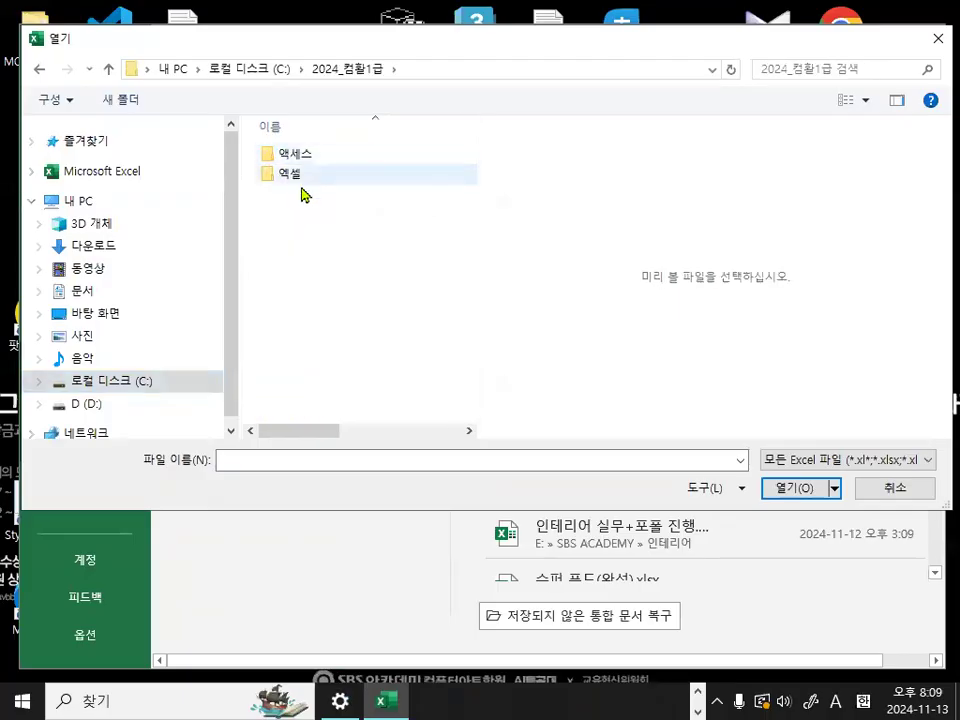
click(295, 181)
double_click(295, 178)
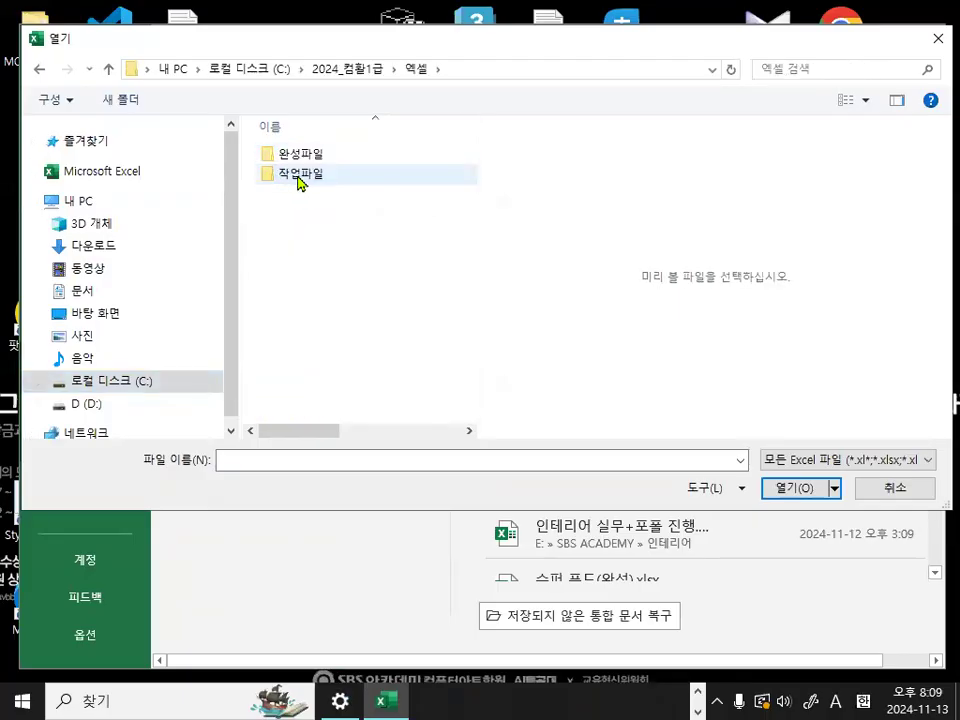
double_click(300, 176)
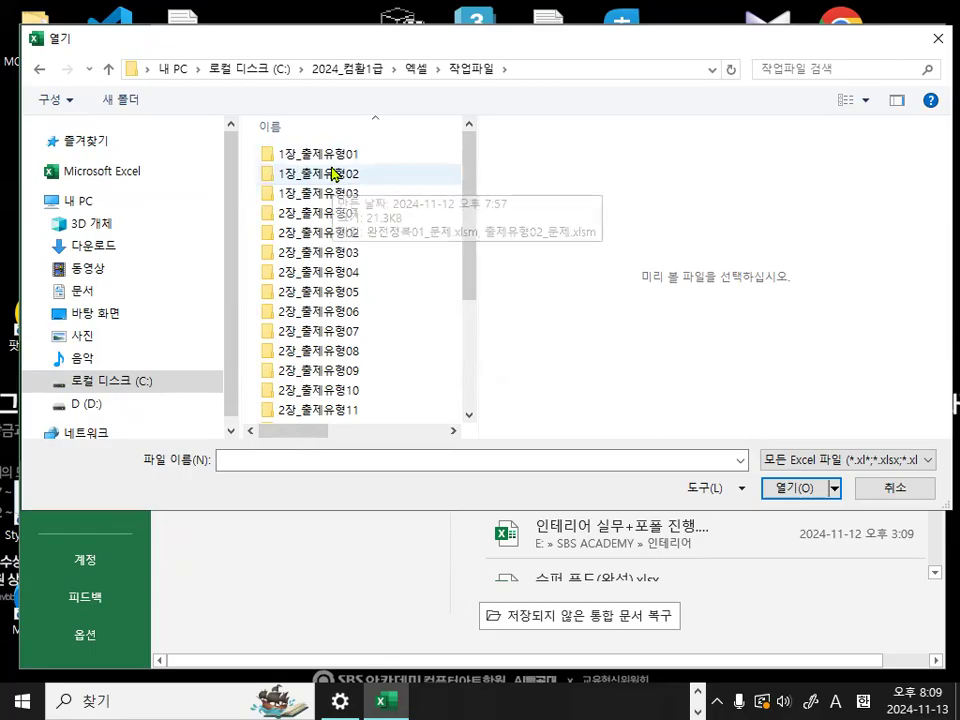
double_click(332, 157)
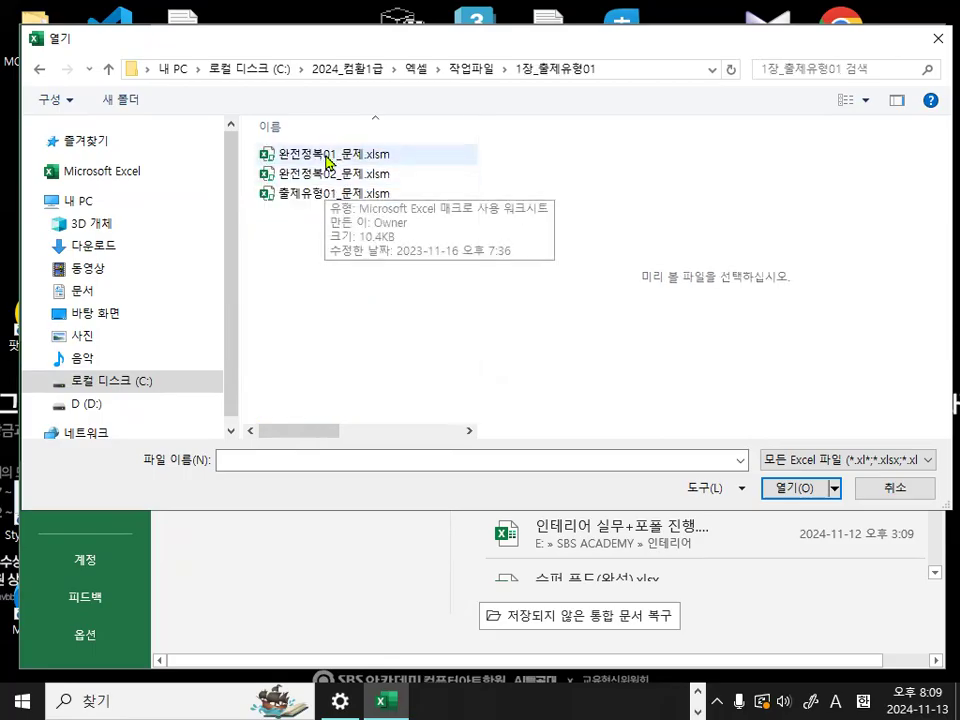
click(326, 174)
mouse_move(388, 177)
mouse_down()
mouse_move(269, 173)
mouse_move(363, 171)
mouse_up()
double_click(386, 178)
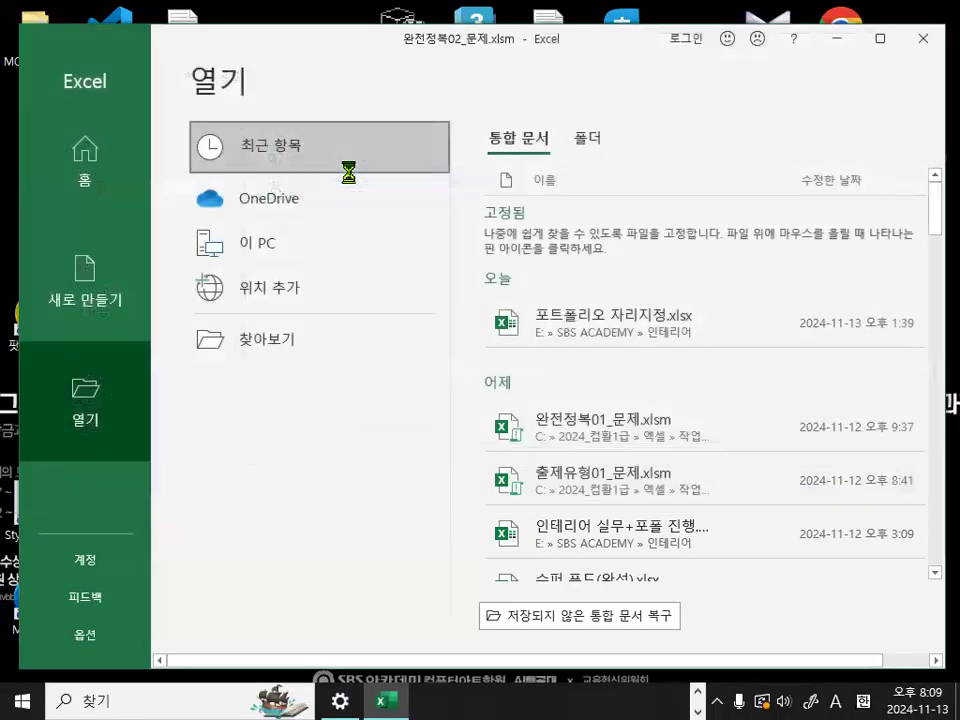
- Examine the applicant table on the 고급필터-3 sheet, checking the stored values of the first 생년월일 and 면접시간 cells
click(552, 375)
scroll(135, 458, down, 1)
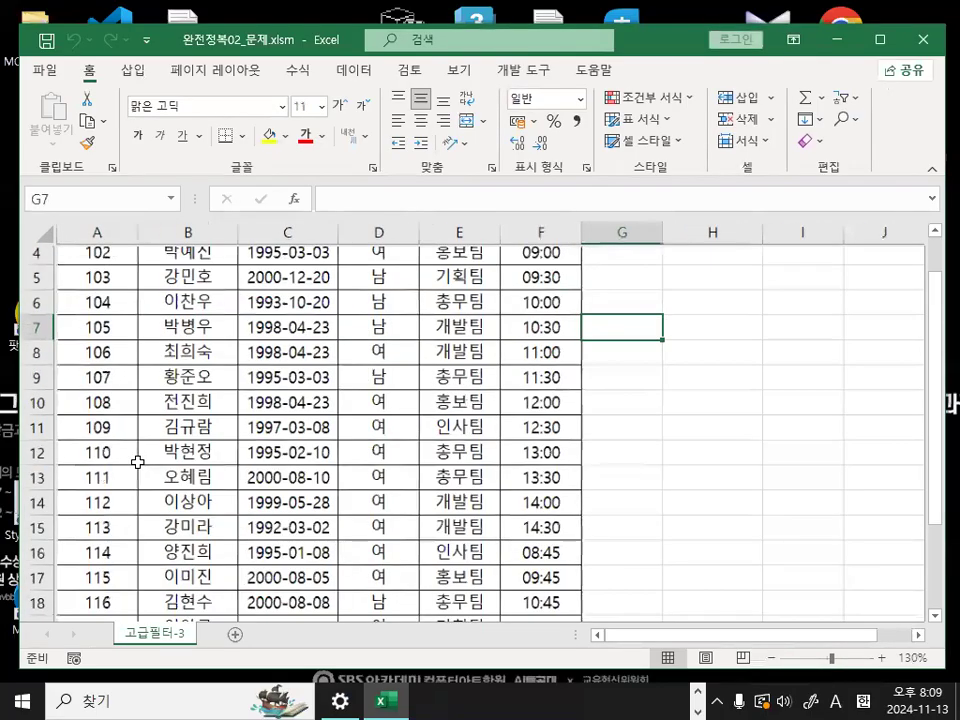
ctrl+scroll(159, 456, up, 3)
click(313, 357)
click(736, 359)
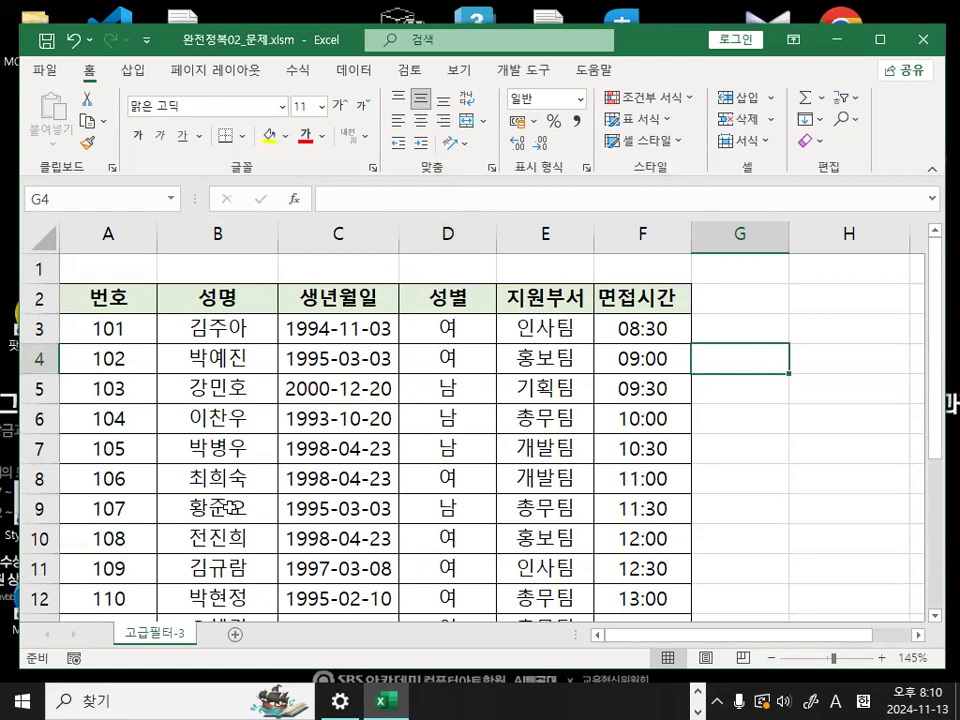
click(328, 326)
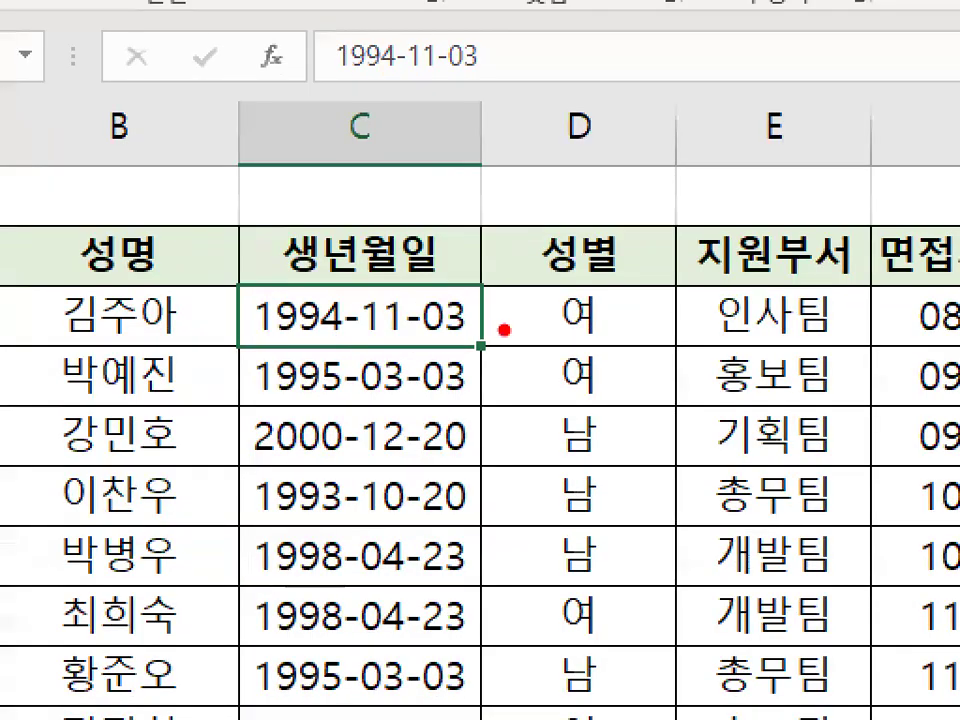
mouse_move(483, 331)
mouse_down()
mouse_move(233, 329)
mouse_move(437, 266)
mouse_move(480, 324)
mouse_up()
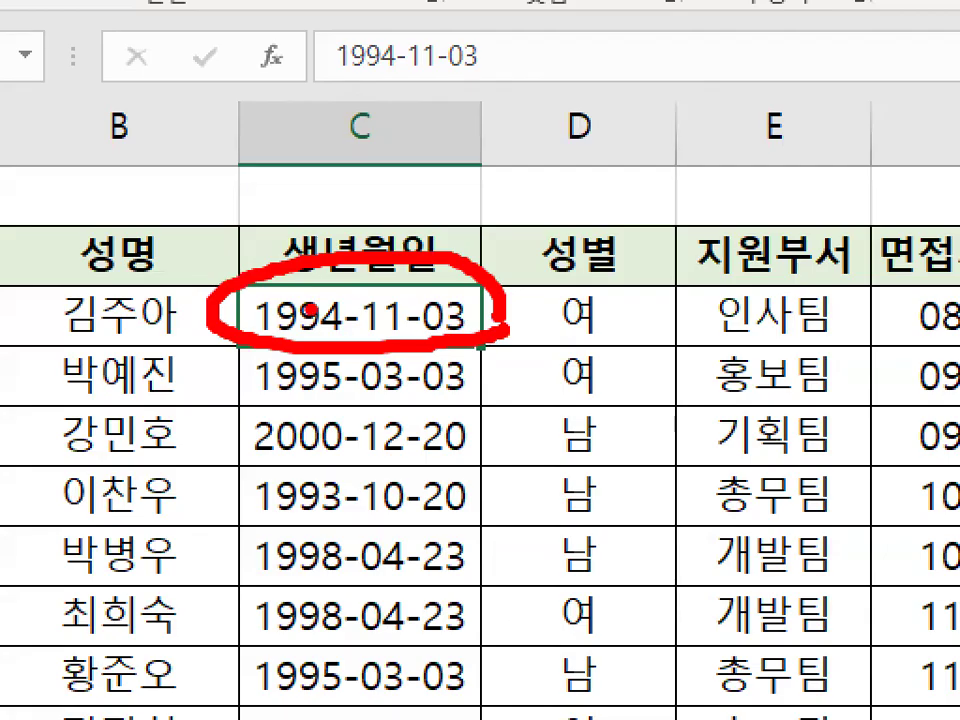
drag(300, 262, 405, 160)
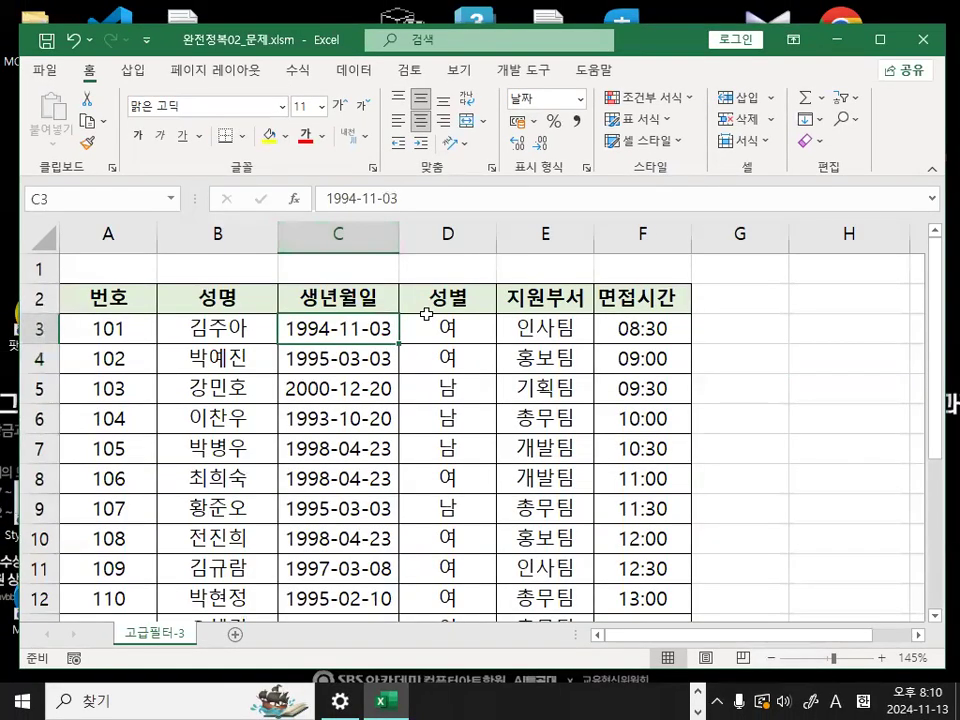
drag(446, 240, 452, 276)
key(Escape)
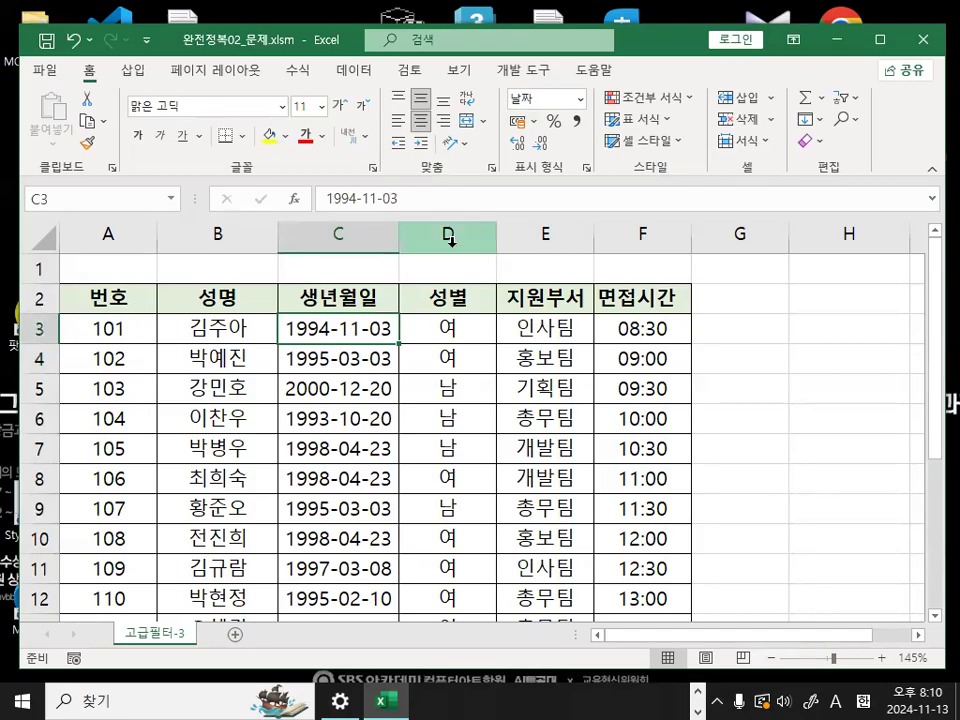
click(677, 327)
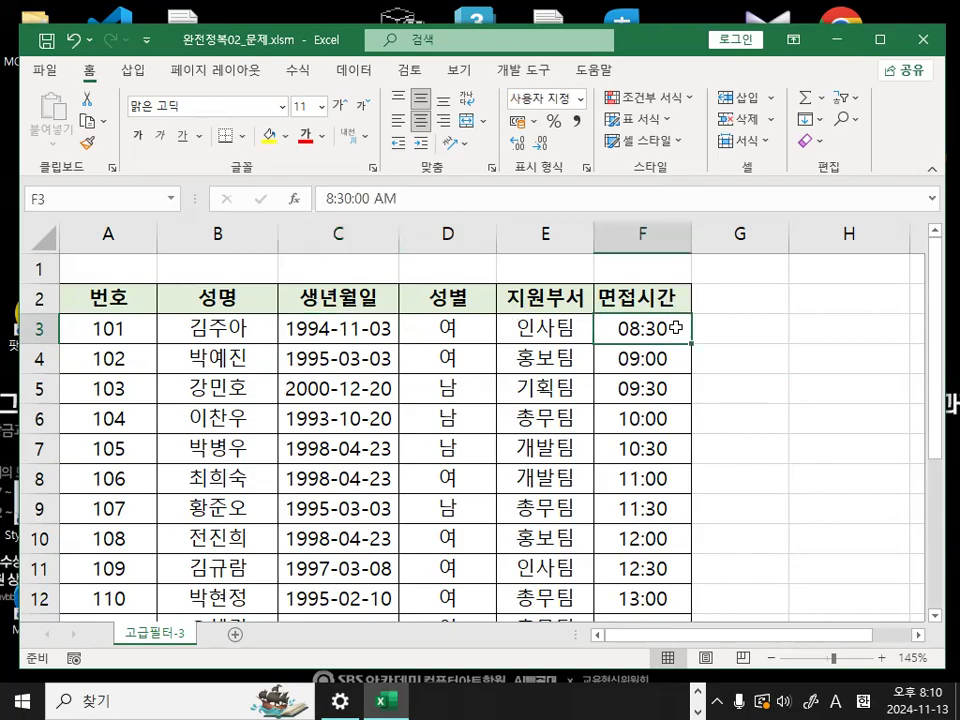
scroll(463, 355, up, 2)
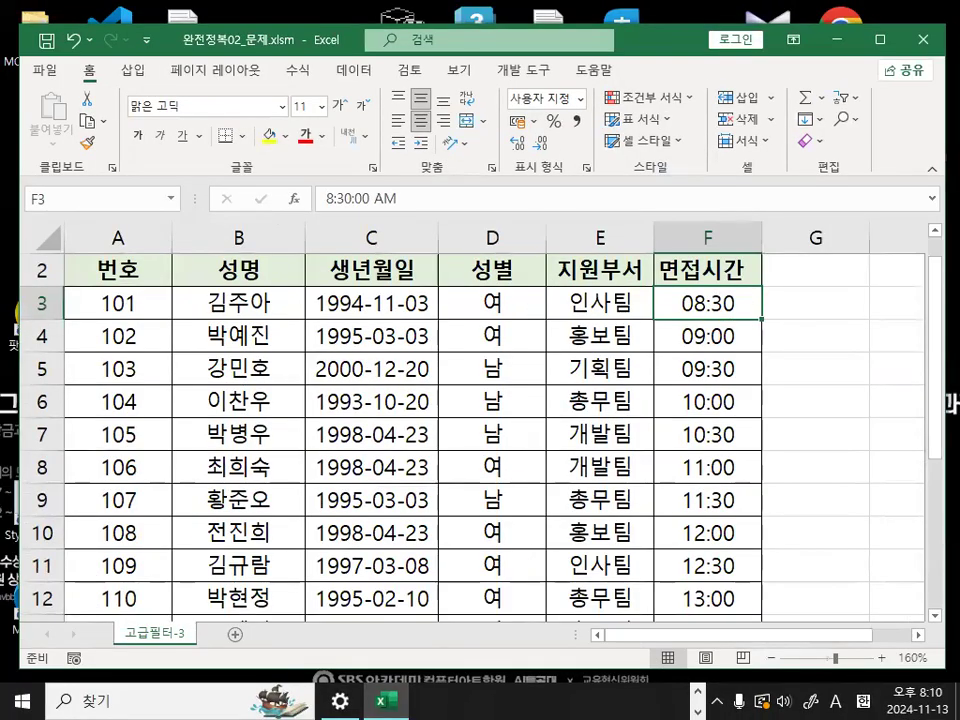
- Switch to the lesson notes in Notepad, narrow the window and move it fully into view
key(alt+Tab)
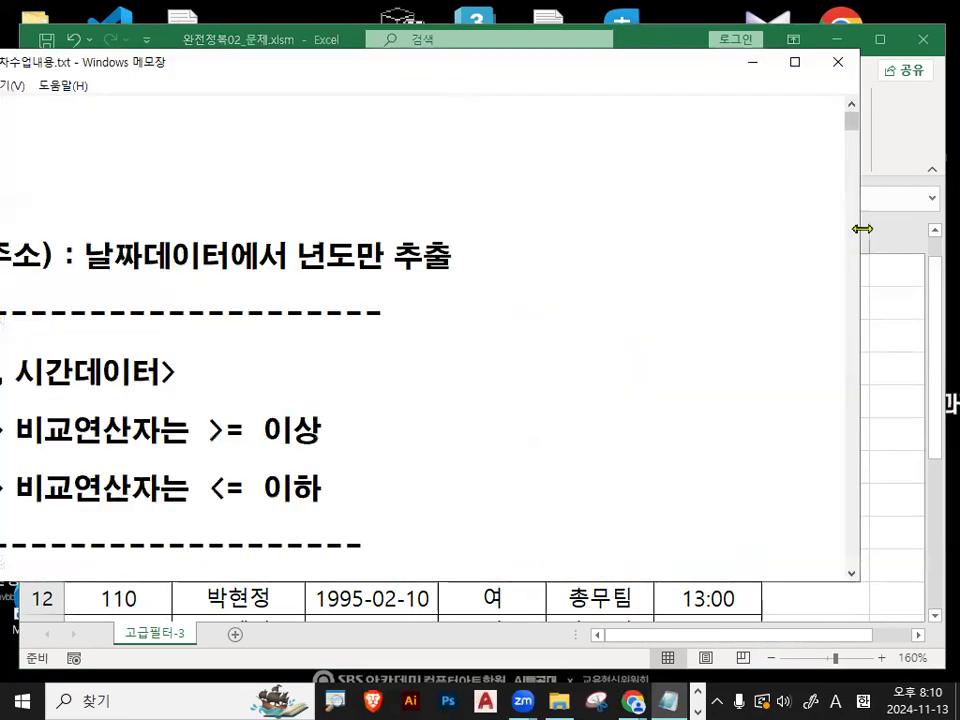
drag(863, 228, 652, 222)
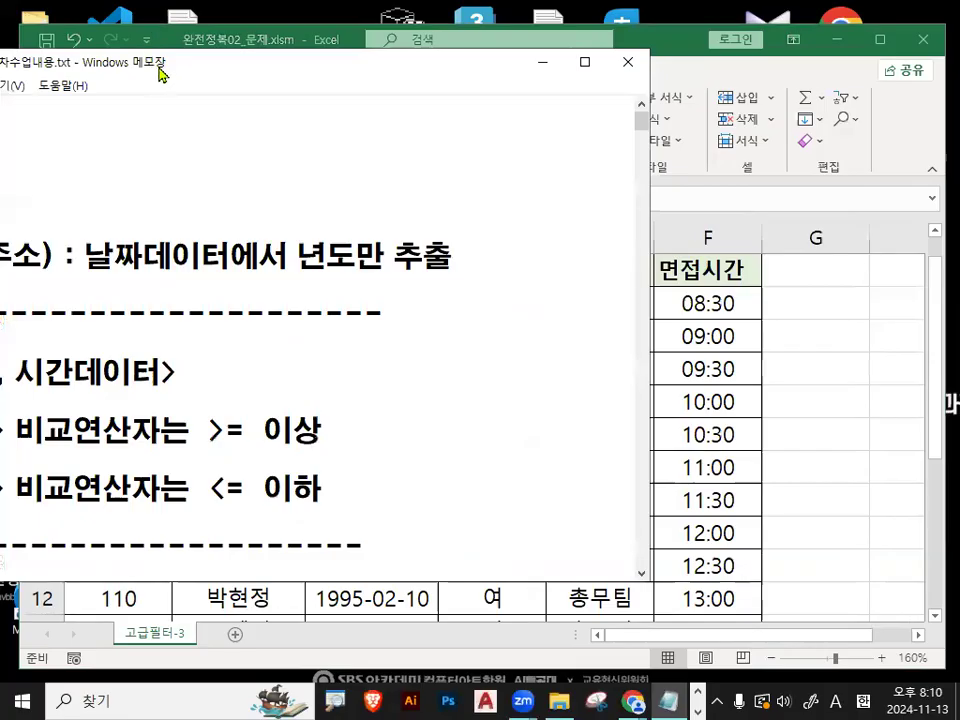
drag(158, 68, 365, 48)
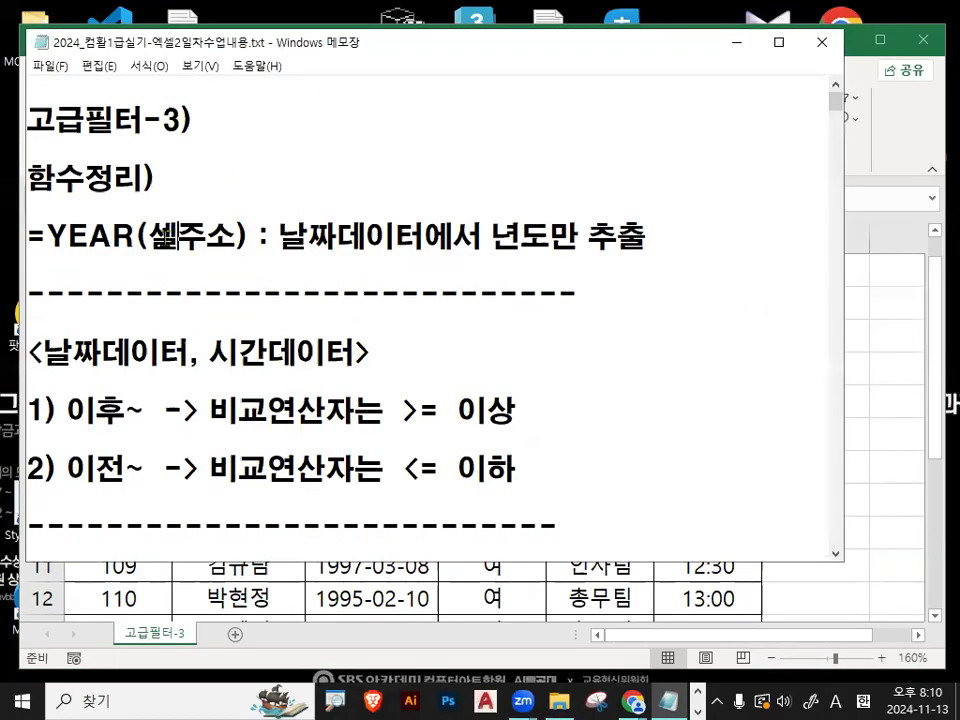
- Read the function summary line on YEAR(셀주소) in the 고급필터-3 notes
drag(47, 237, 114, 236)
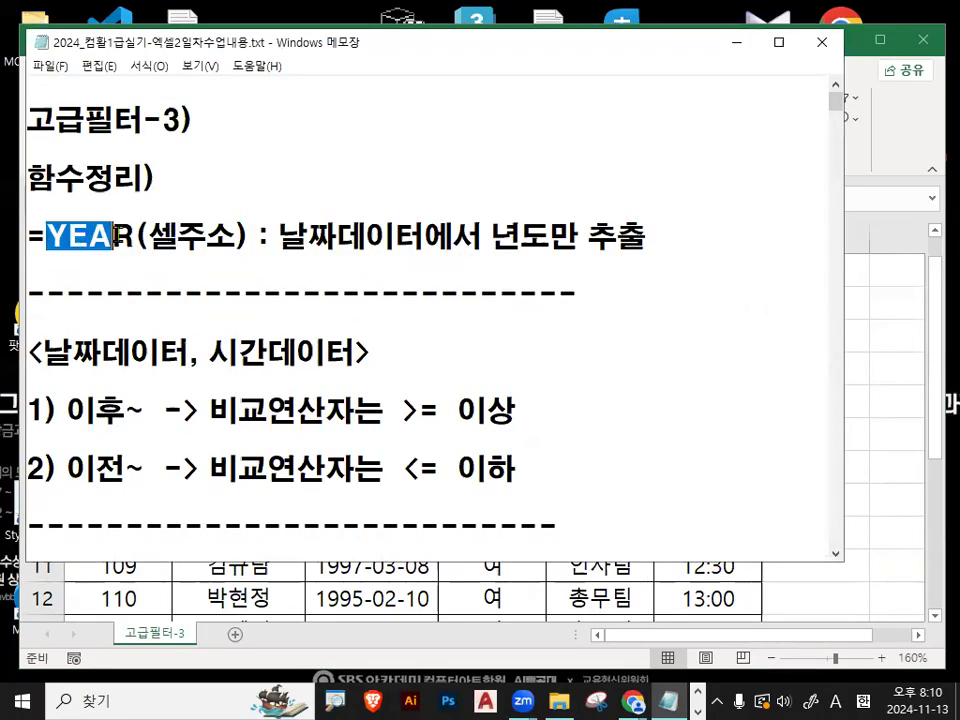
click(208, 232)
drag(145, 237, 229, 241)
drag(147, 237, 472, 237)
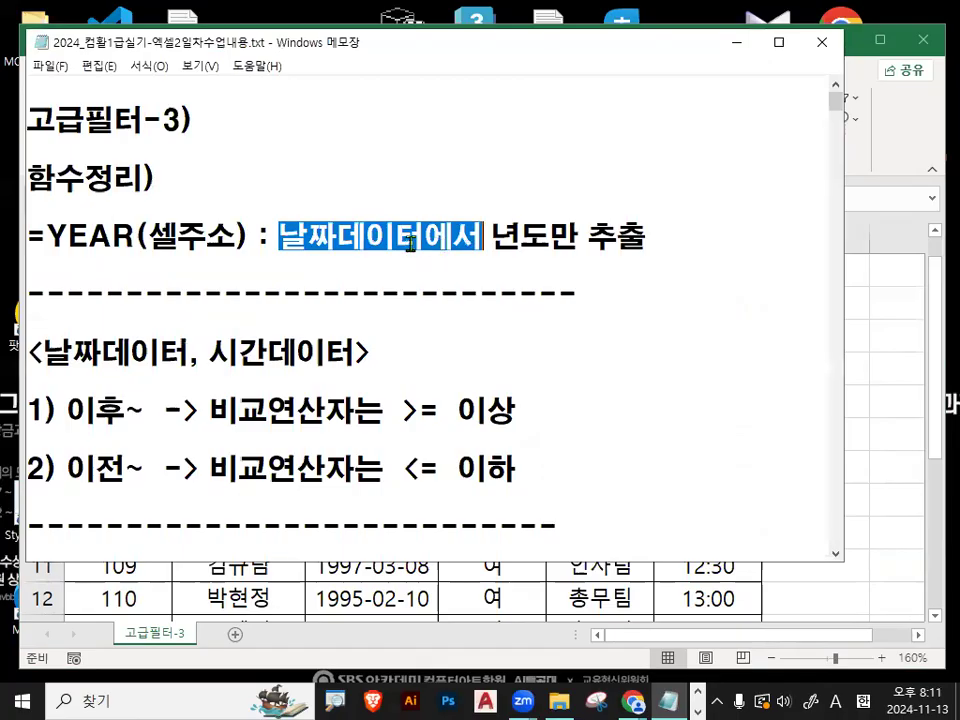
drag(47, 237, 119, 238)
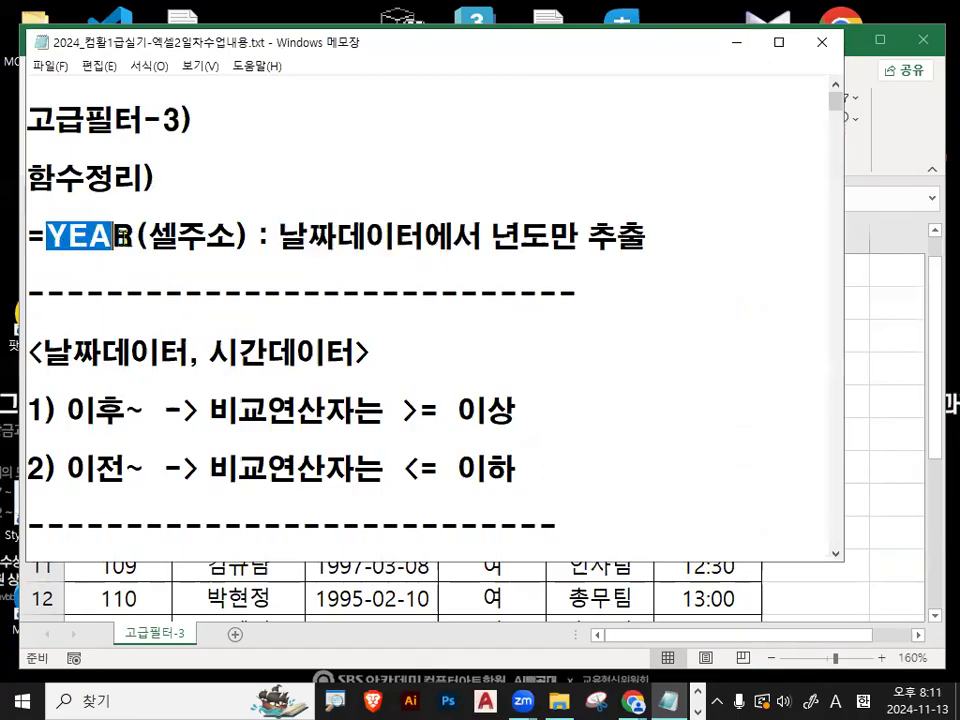
drag(484, 237, 646, 238)
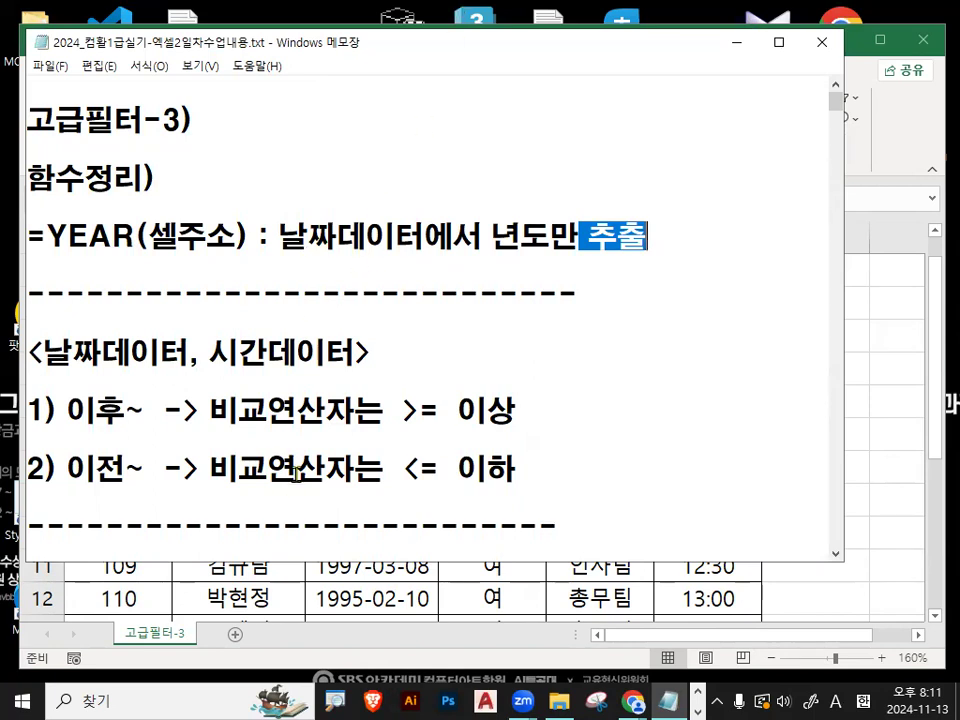
- Read the date and time data note on which comparison operator to use for 이후
scroll(199, 405, down, 1)
click(47, 265)
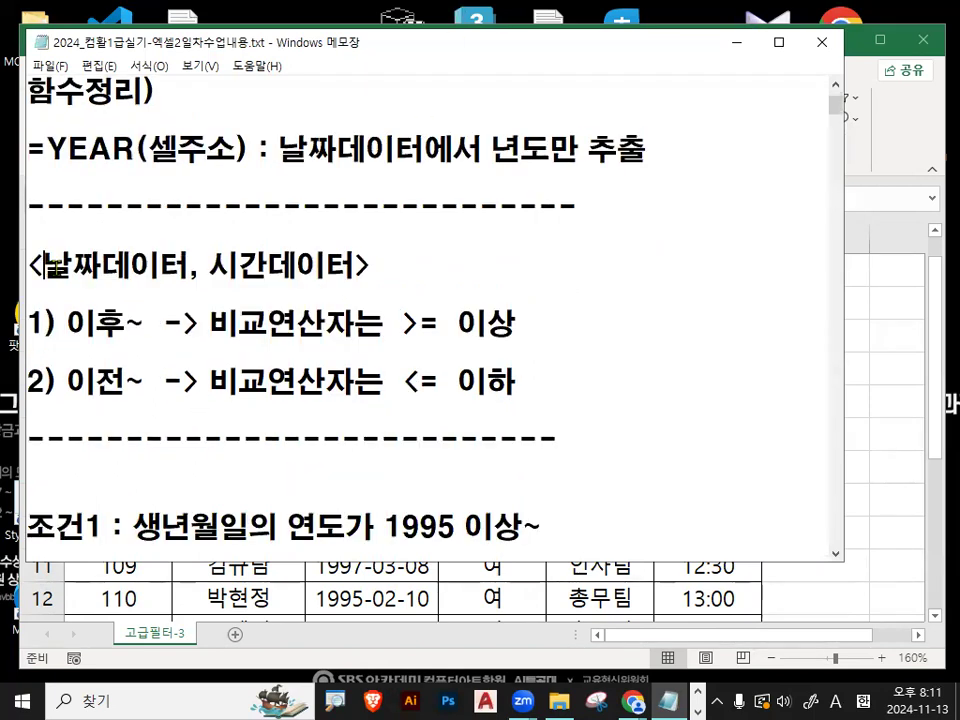
drag(47, 265, 160, 265)
drag(238, 265, 340, 275)
drag(67, 322, 142, 322)
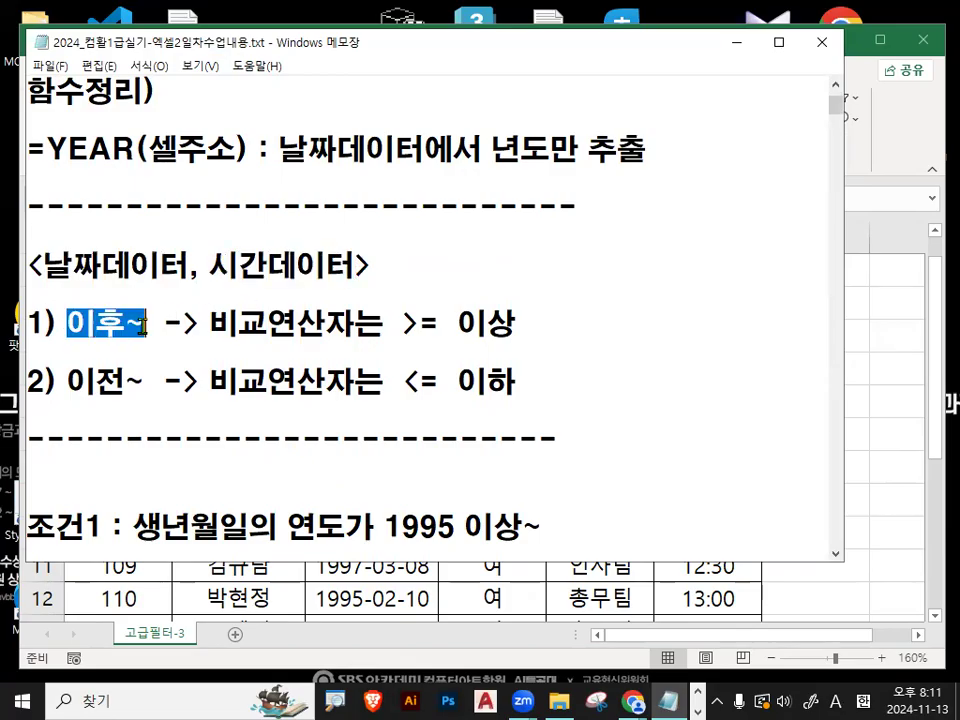
drag(215, 322, 524, 325)
drag(64, 322, 544, 311)
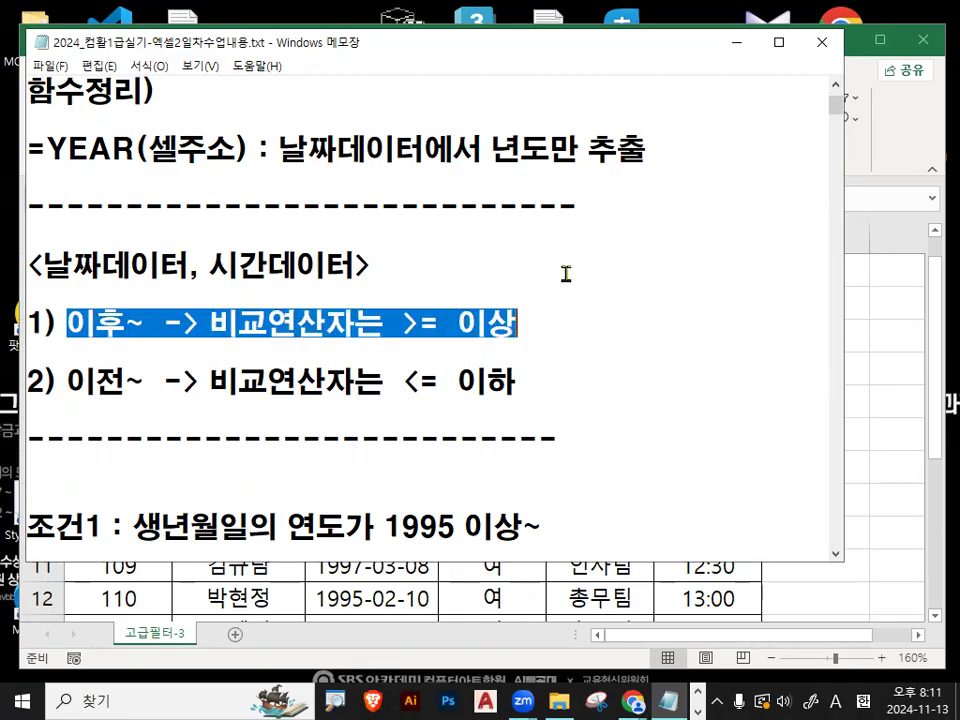
click(405, 266)
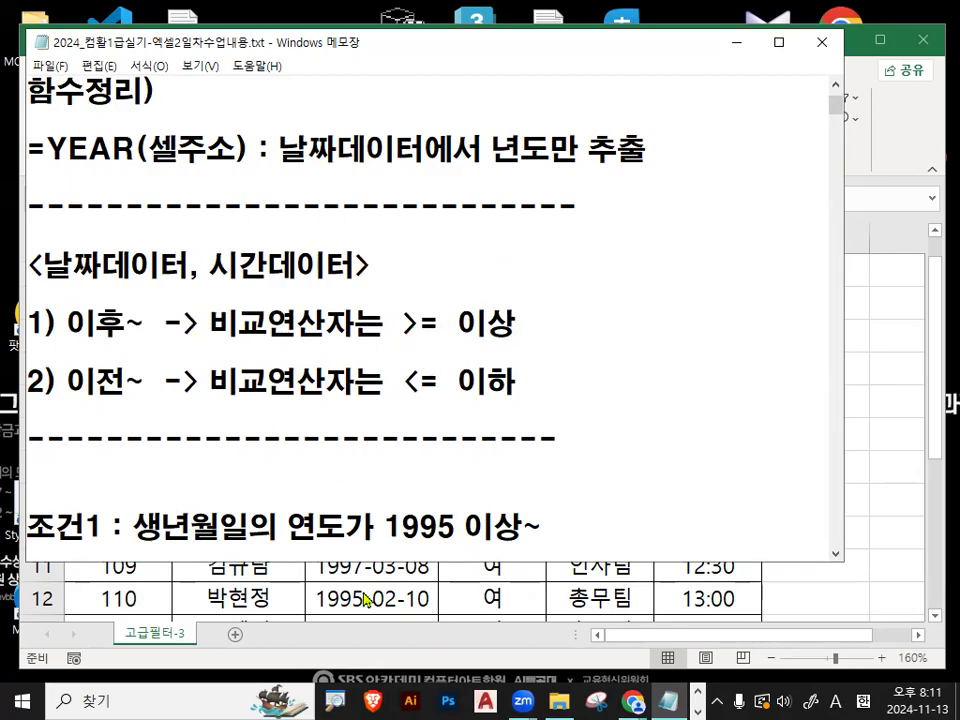
- Read the comparison operator note for 이전 and compare it with the one for 이후
drag(58, 381, 126, 381)
drag(210, 381, 347, 381)
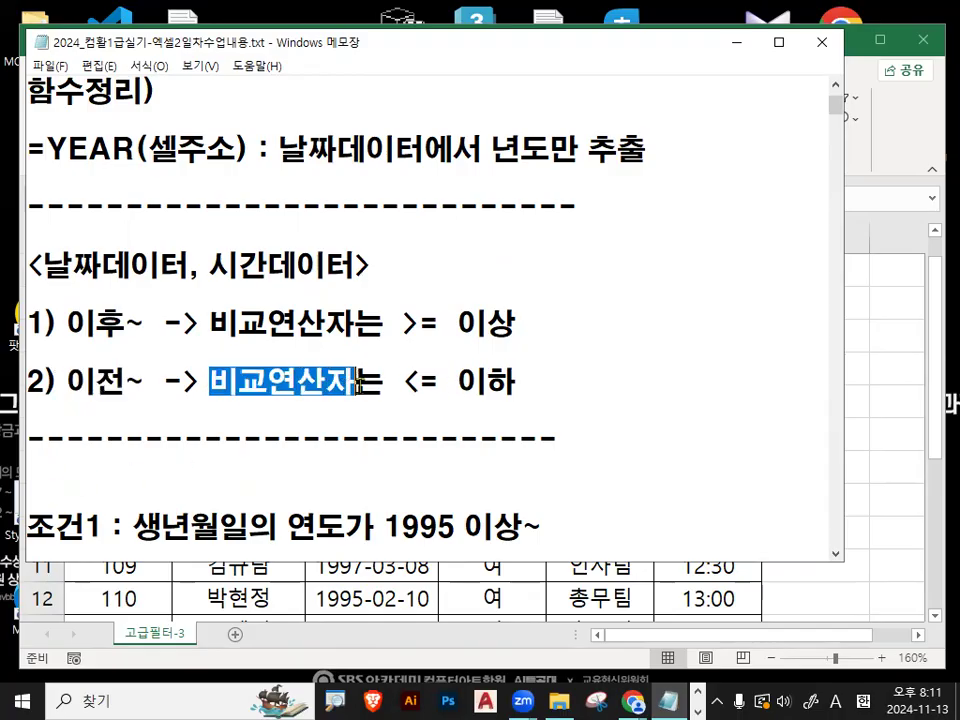
drag(418, 381, 514, 390)
click(513, 390)
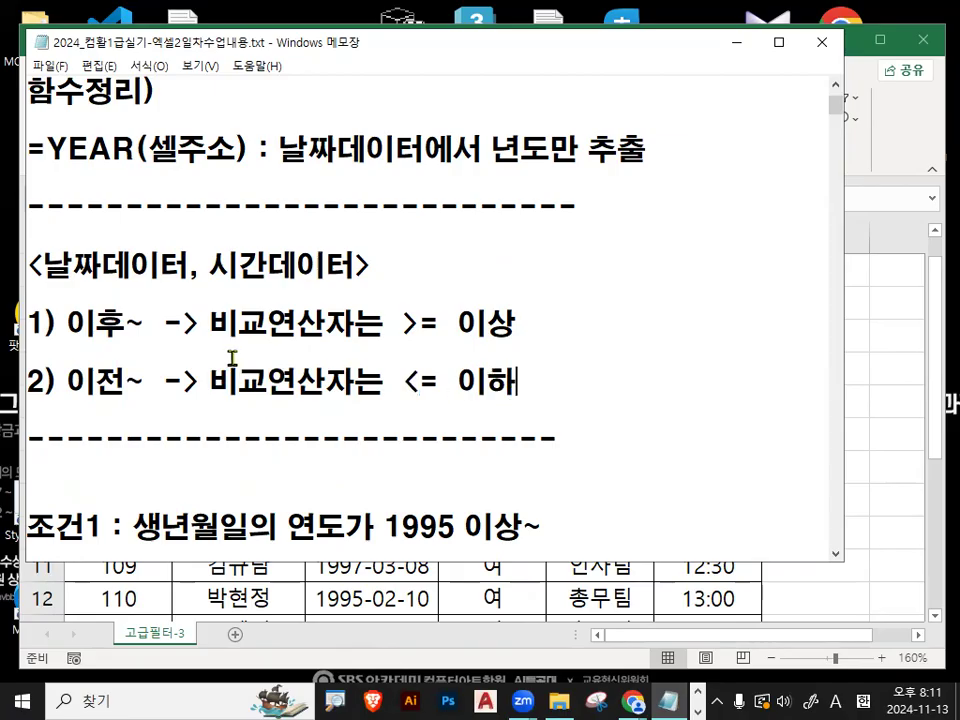
drag(66, 323, 146, 323)
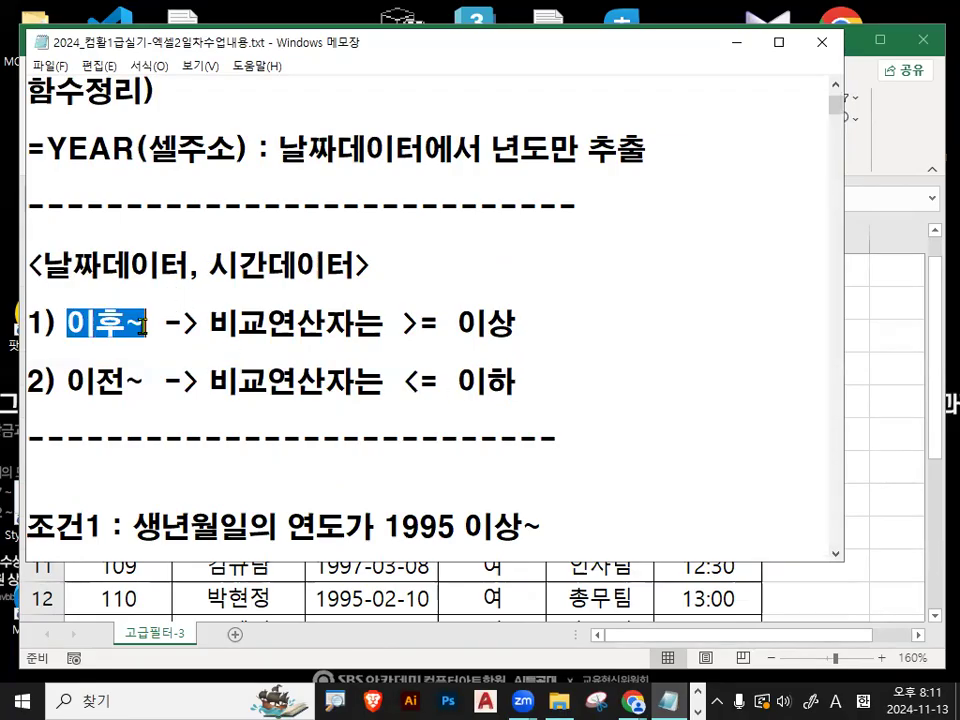
drag(393, 323, 516, 323)
drag(66, 381, 146, 381)
drag(402, 381, 487, 381)
click(304, 323)
key(ctrl+2)
drag(58, 349, 150, 349)
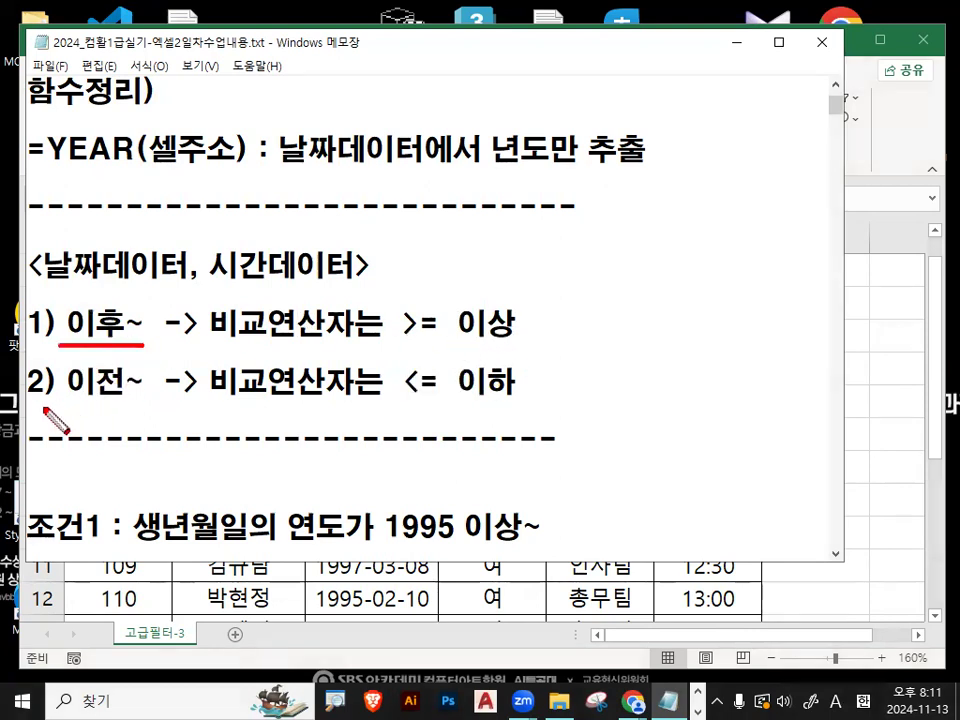
drag(60, 392, 141, 392)
key(Escape)
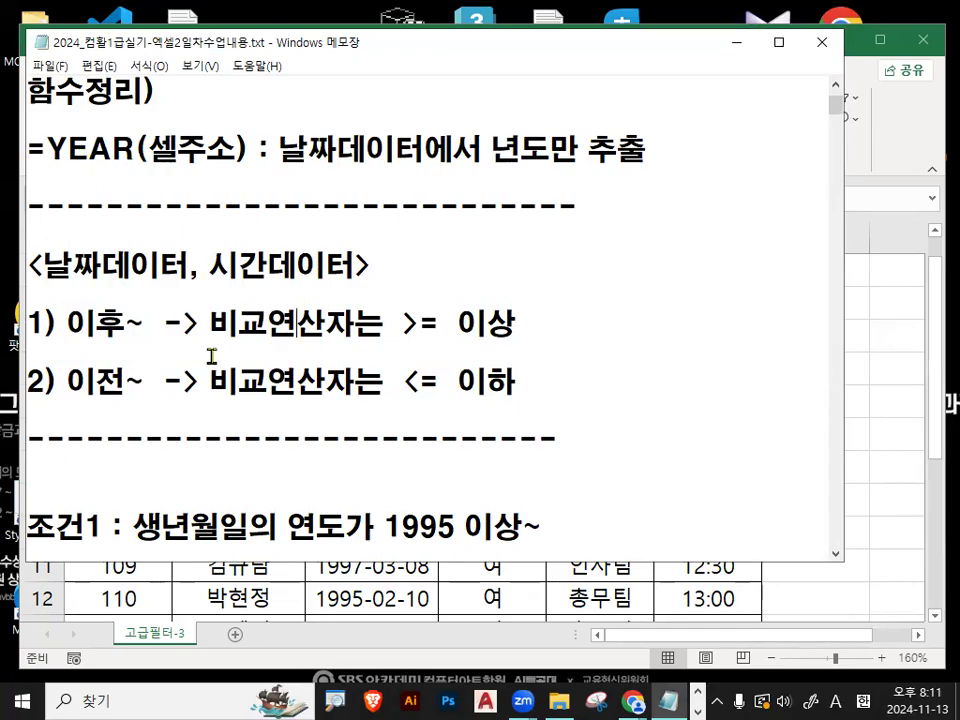
- Review 조건1 on the birth year and its matching YEAR(생년월일) comparison formula
scroll(212, 403, down, 1)
scroll(238, 455, down, 1)
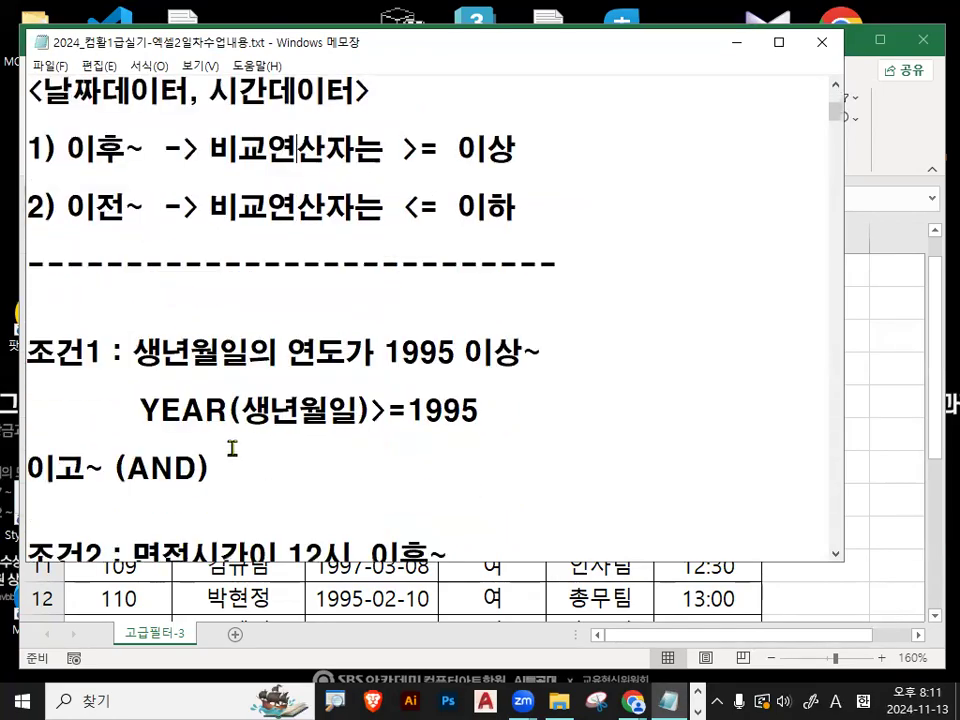
drag(132, 352, 218, 351)
drag(278, 352, 525, 352)
drag(137, 410, 360, 415)
drag(425, 410, 480, 412)
drag(370, 410, 408, 410)
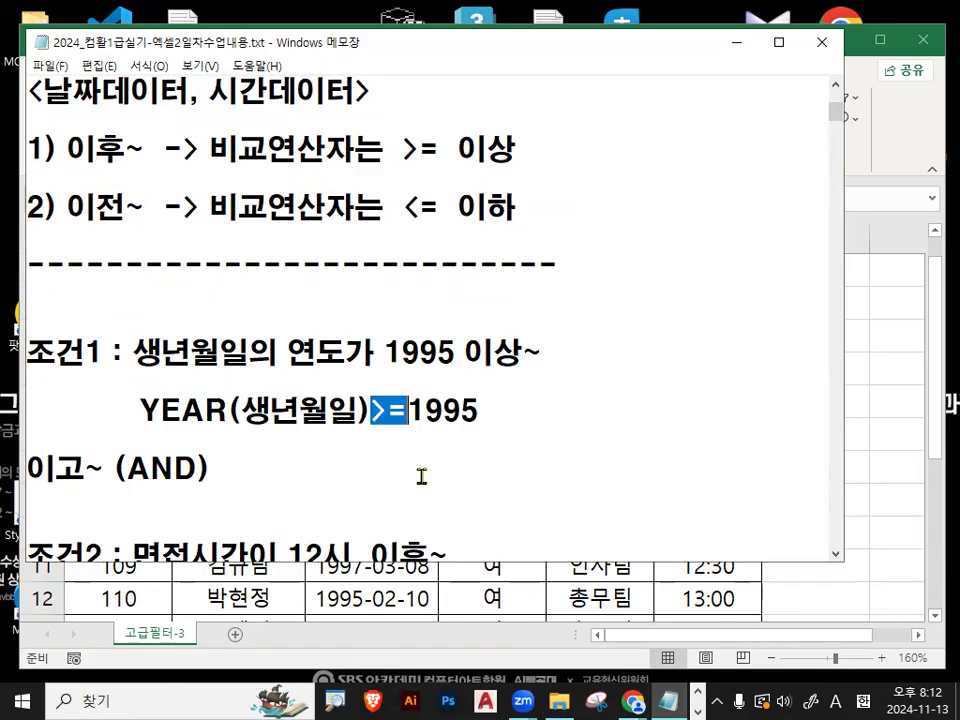
- Delete the formula 면접시간>=0.5 under 조건2 in the notes and add a line break in its place
scroll(403, 461, down, 1)
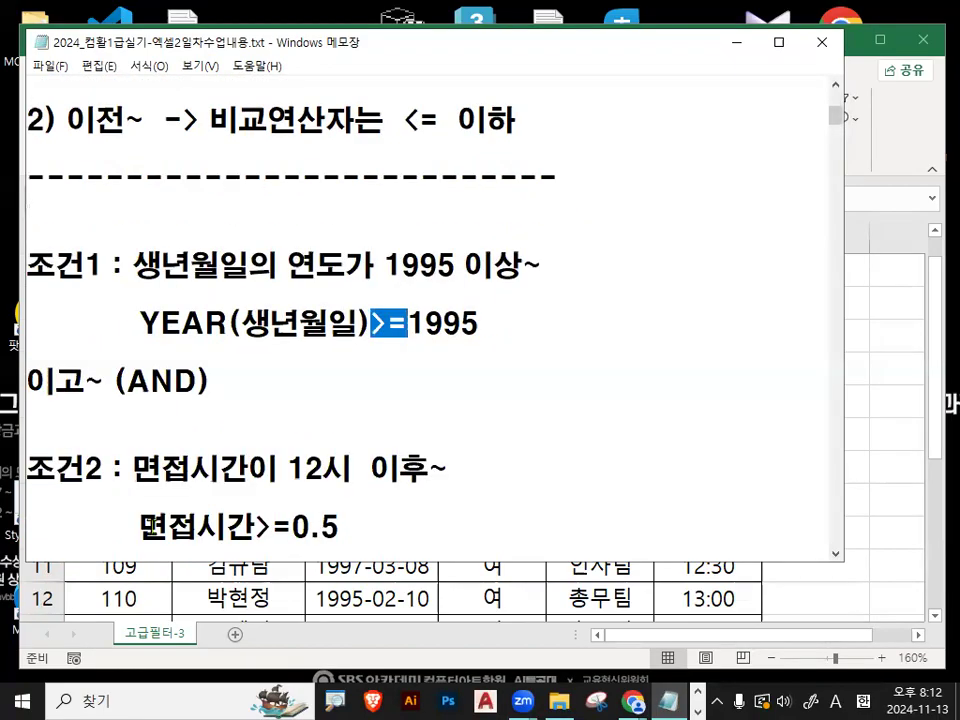
drag(139, 525, 402, 525)
key(BackSpace)
key(Return)
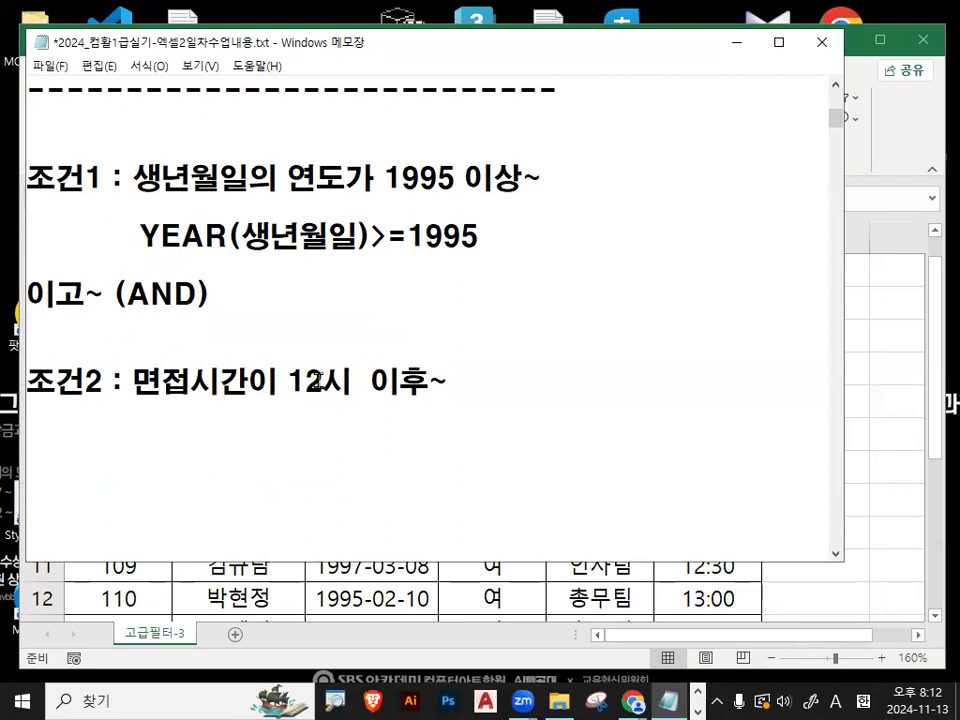
- Add the note "이후 -> >= 이상 연산자" at the end of the 조건2 line about the 12시 interview time
drag(289, 381, 423, 383)
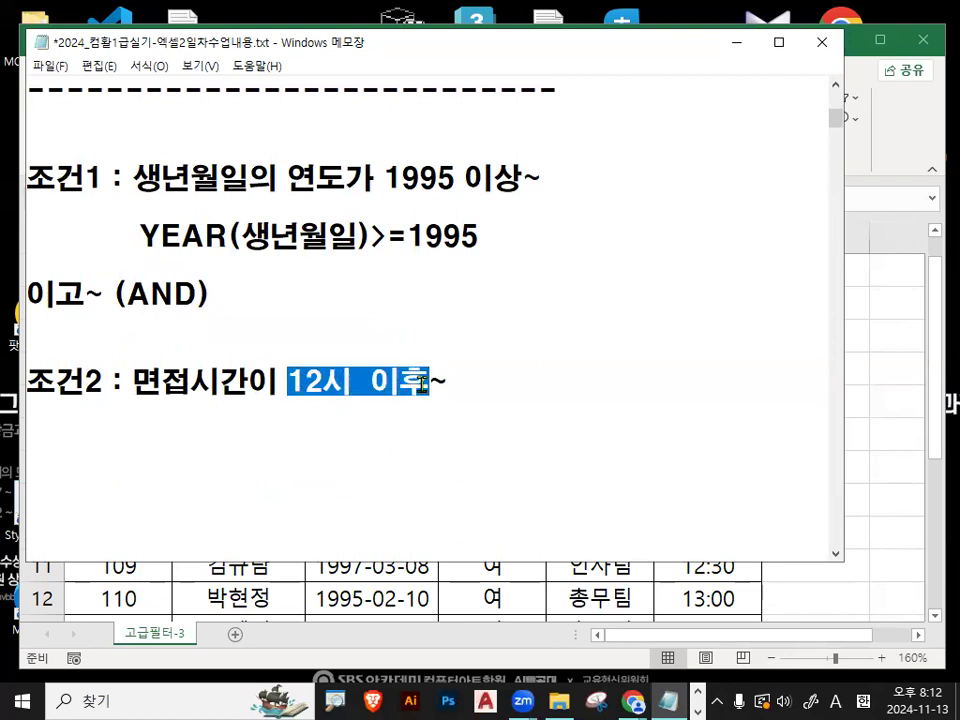
click(519, 372)
text(d)
key(BackSpace)
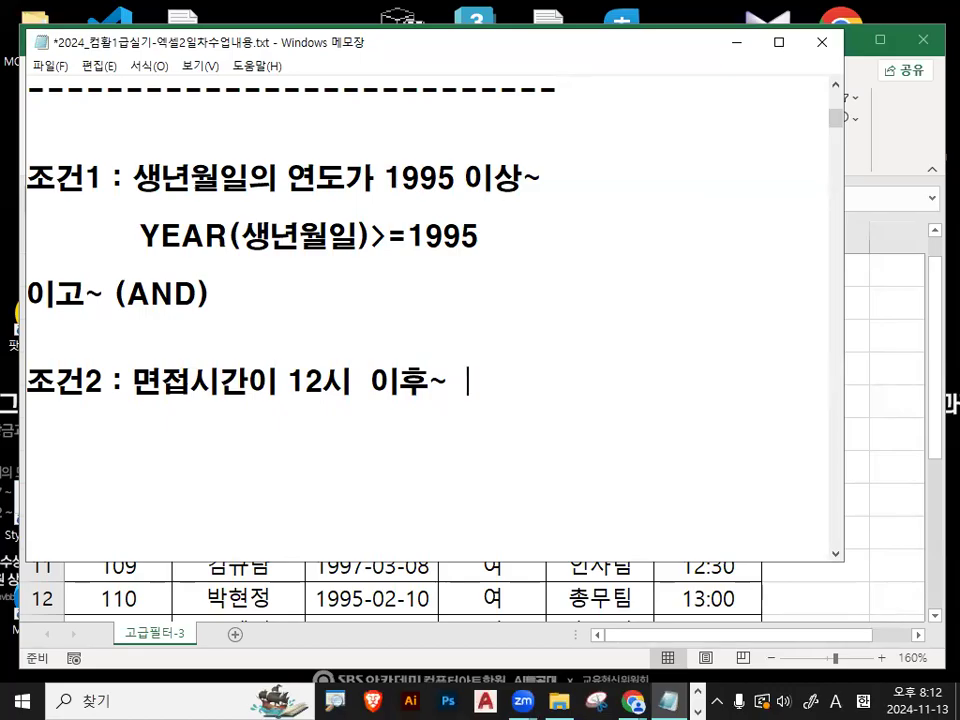
text(이후)
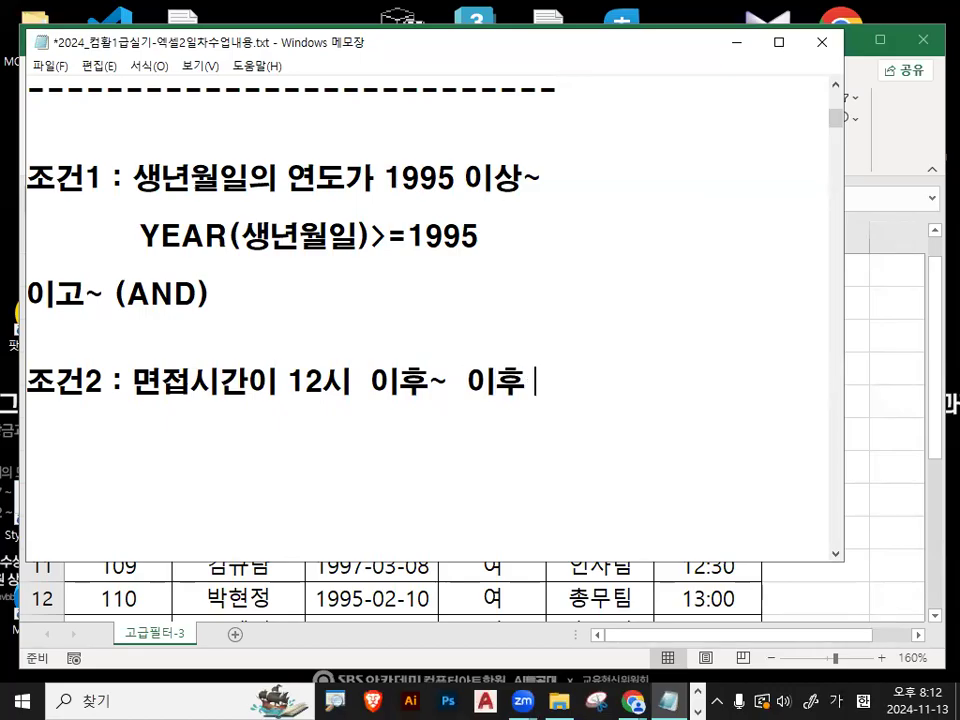
text( -> >= )
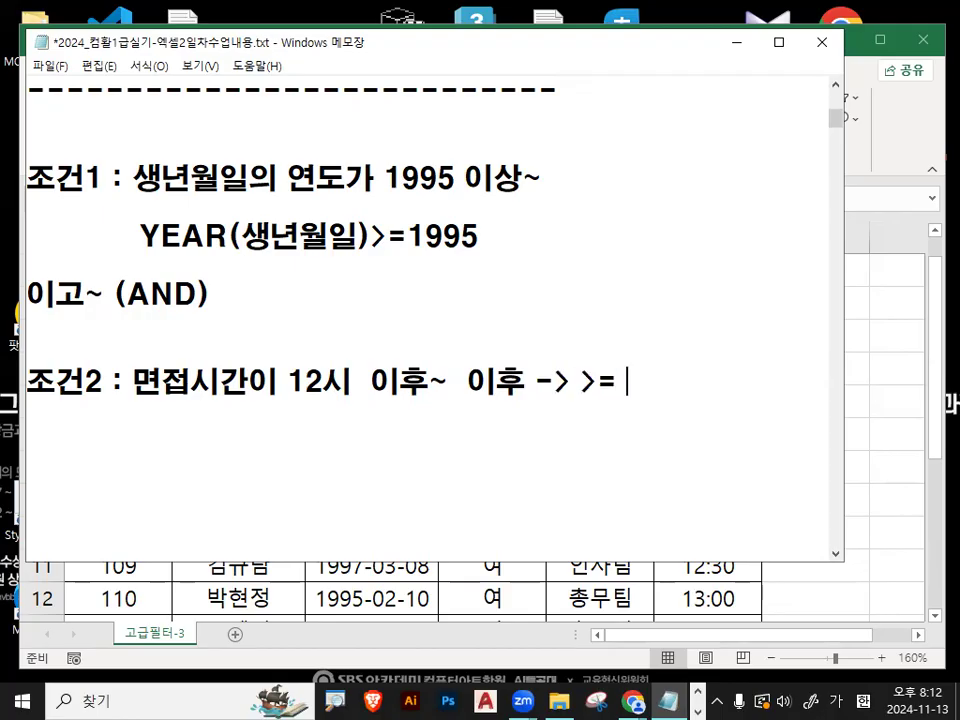
text(이상 연산자)
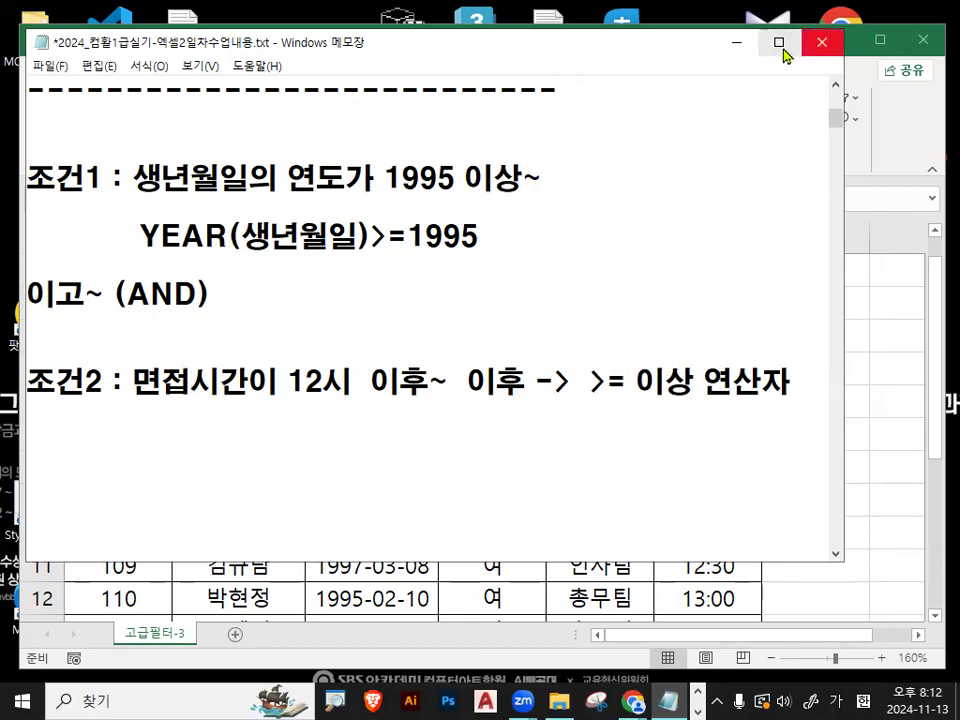
- Switch to the 완전정복02_문제.xlsm workbook in Excel and set the first 면접시간 entry, cell F3, to 12:00
click(734, 47)
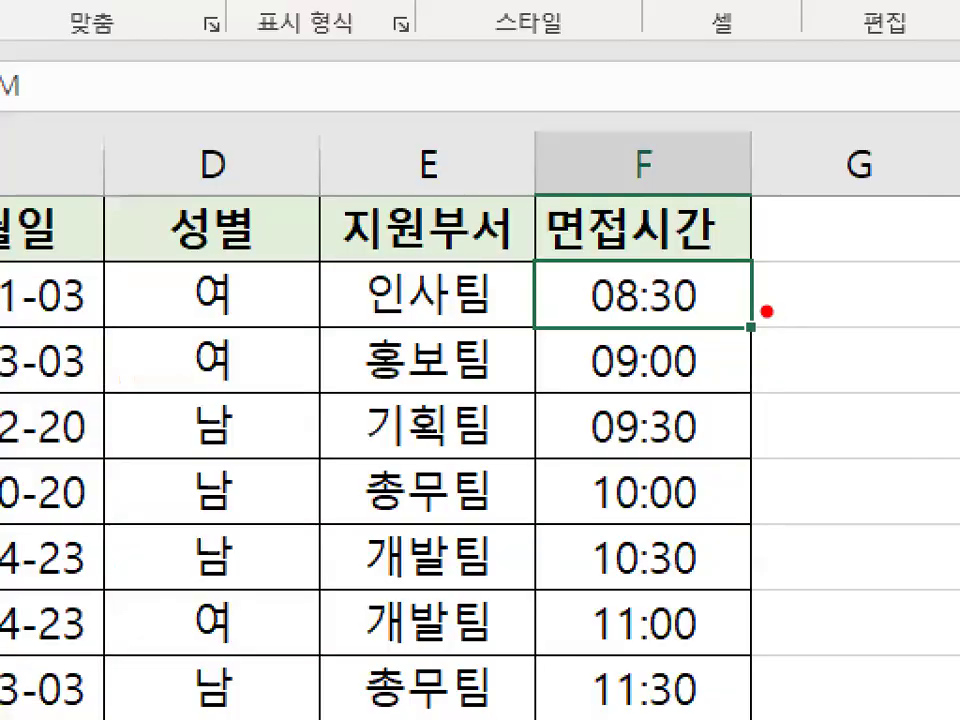
mouse_move(768, 311)
mouse_down()
mouse_move(668, 316)
mouse_move(748, 293)
mouse_up()
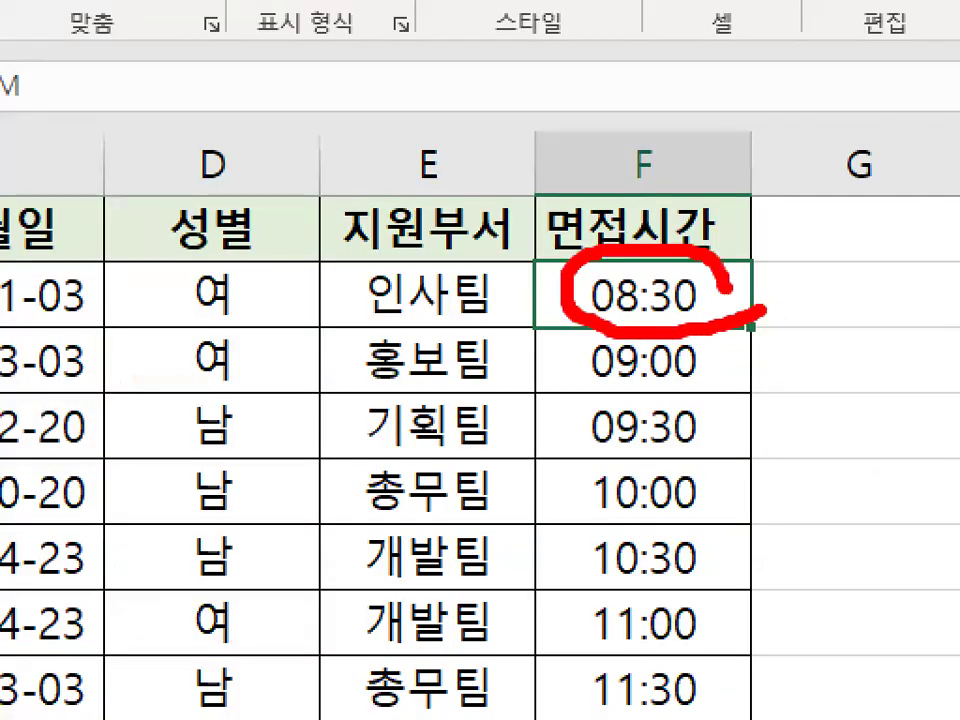
key(Escape)
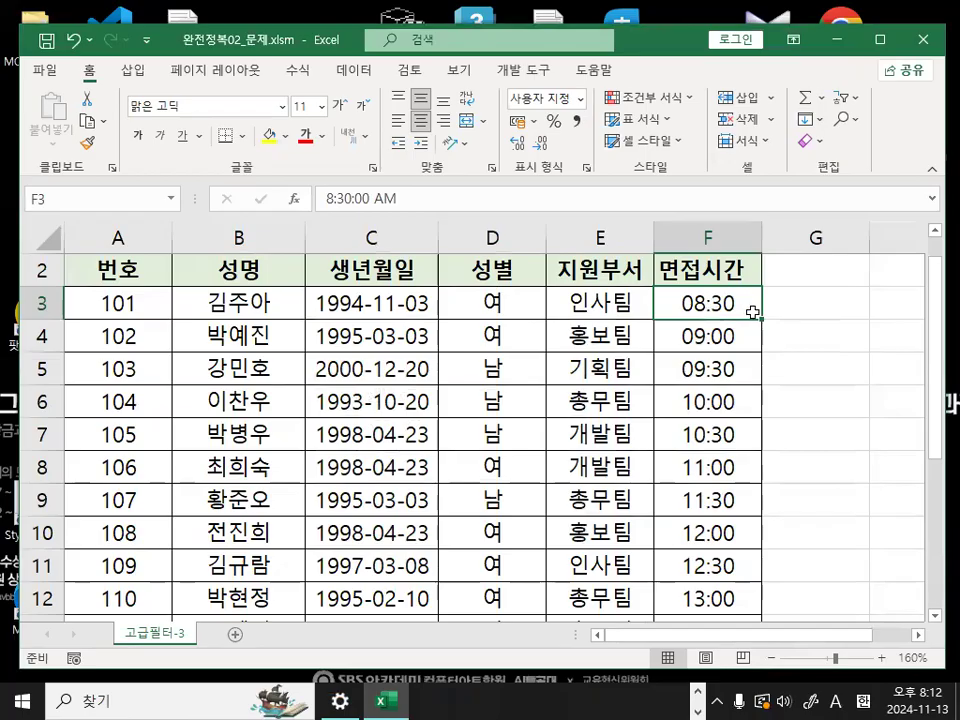
double_click(750, 308)
text(12:00)
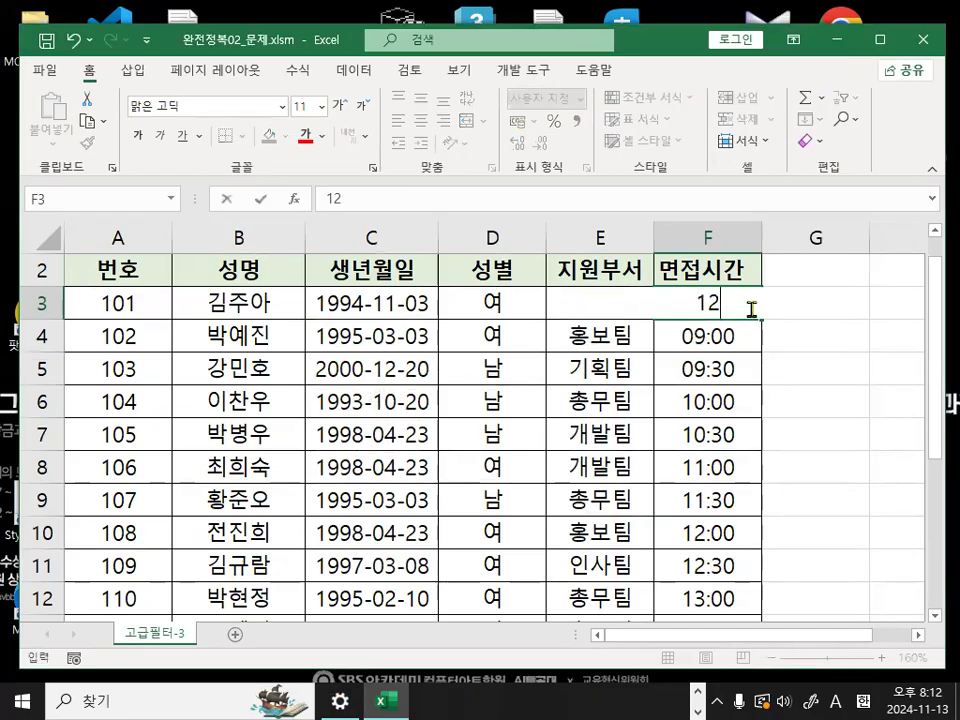
key(Return)
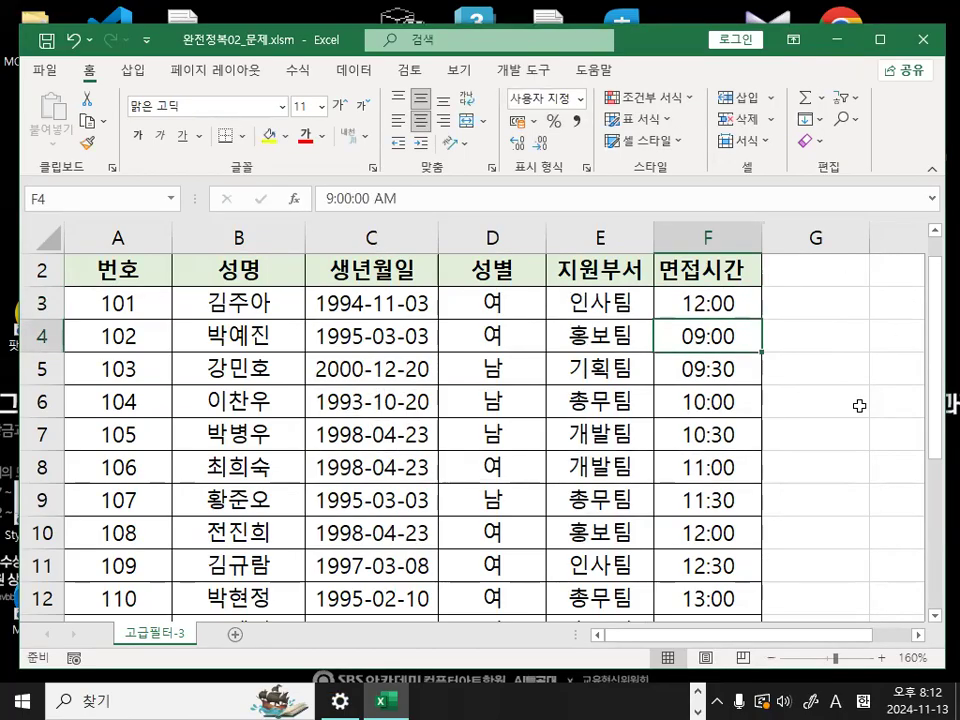
- Enter the test comparison =F3>=12 in cell G3 beside the first interview time
ctrl+scroll(814, 422, up, 4)
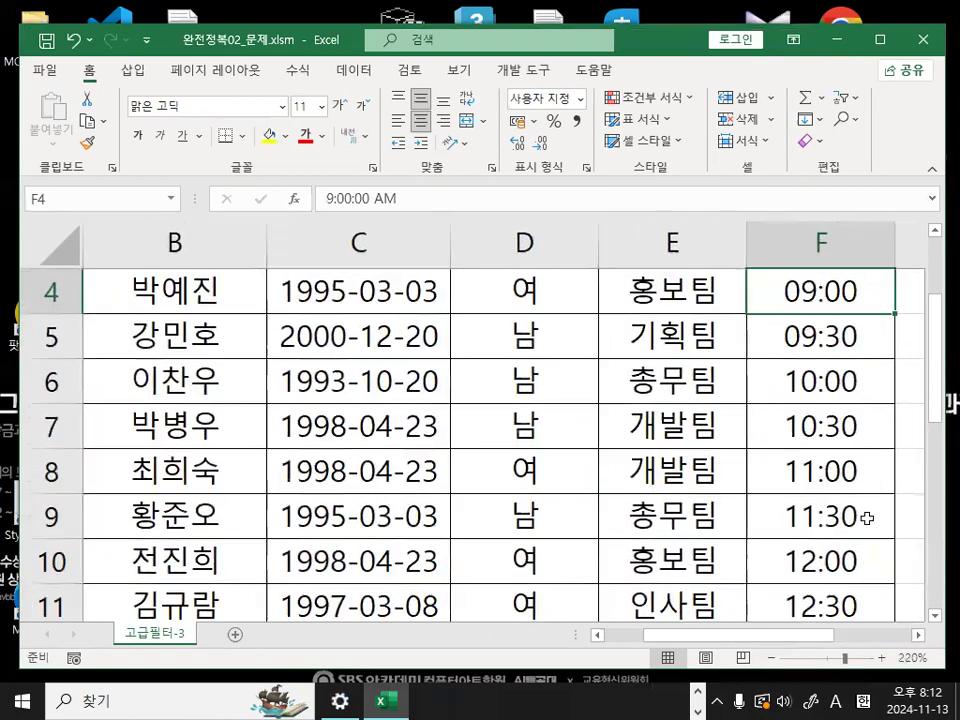
click(919, 635)
click(919, 635)
click(919, 635)
click(919, 635)
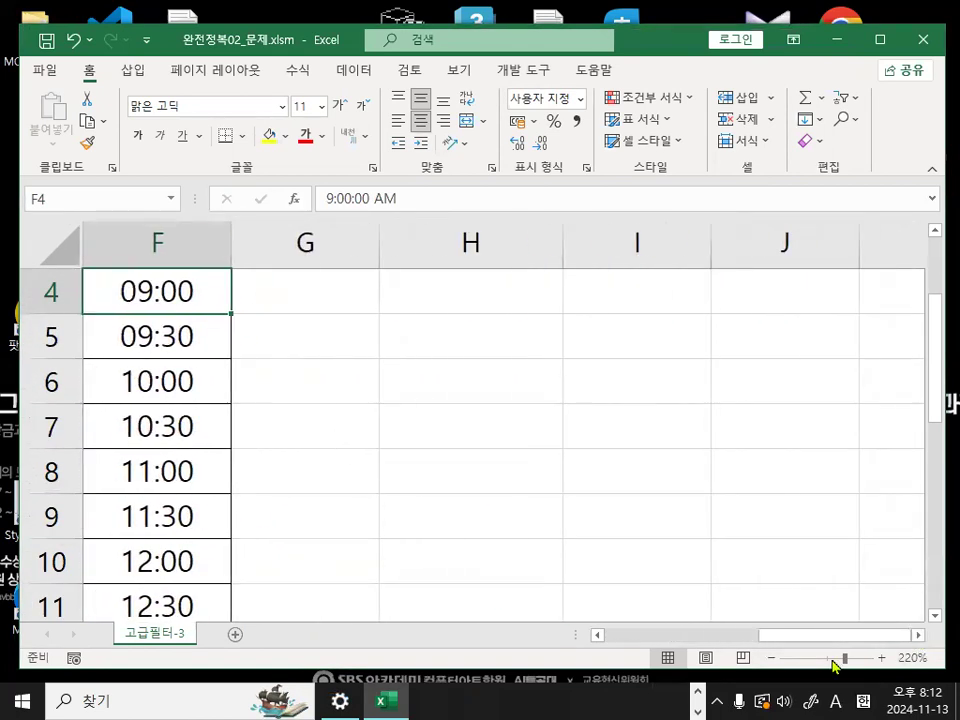
drag(797, 645, 707, 634)
scroll(451, 505, up, 1)
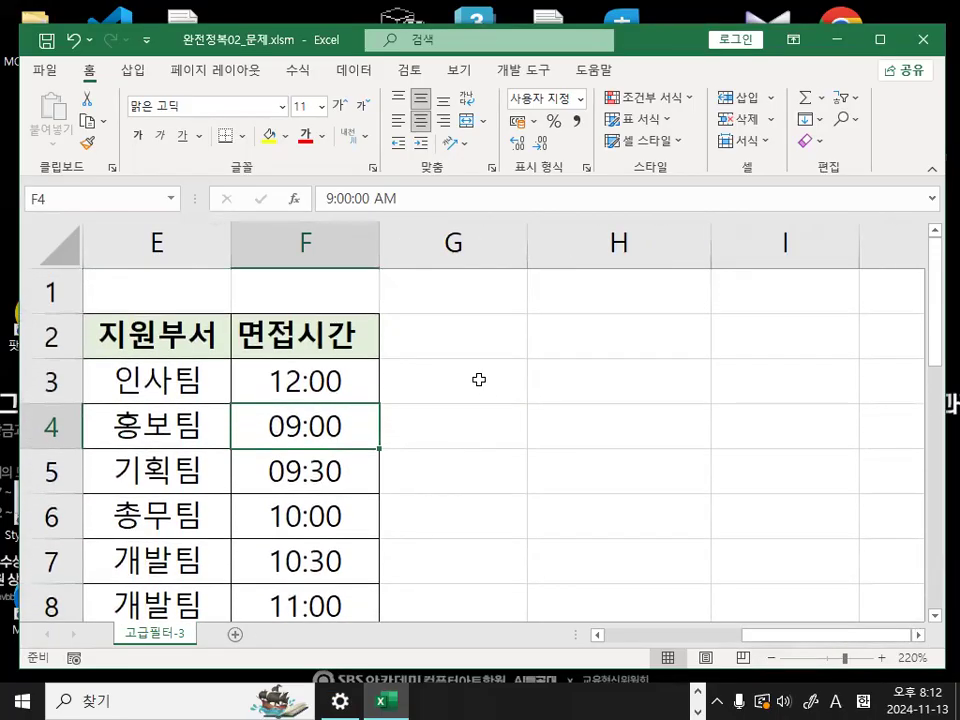
click(479, 379)
text(=)
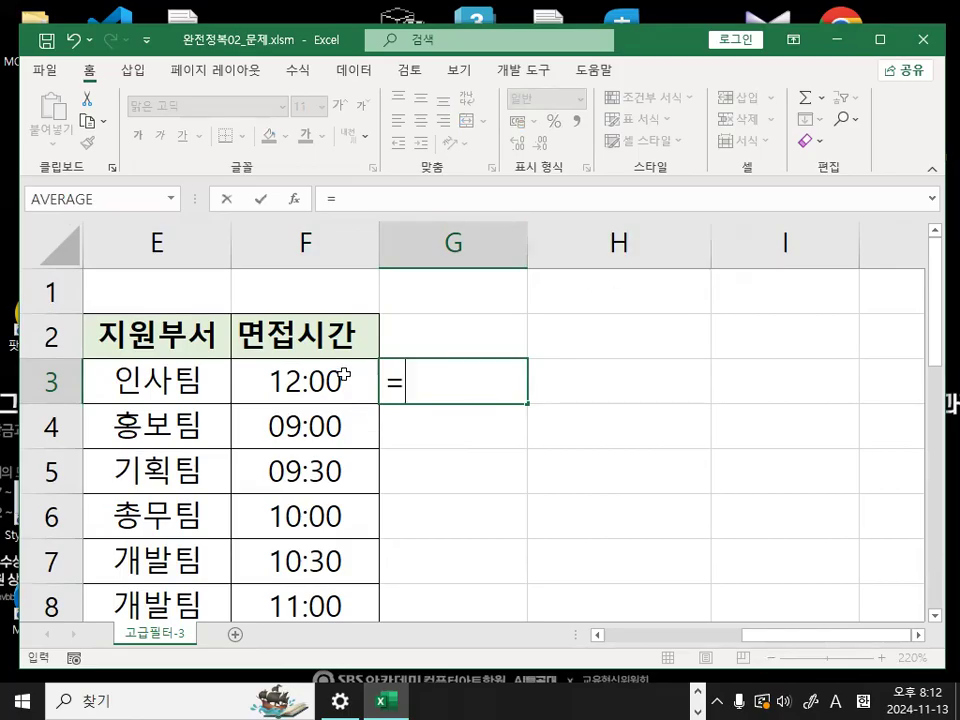
click(339, 381)
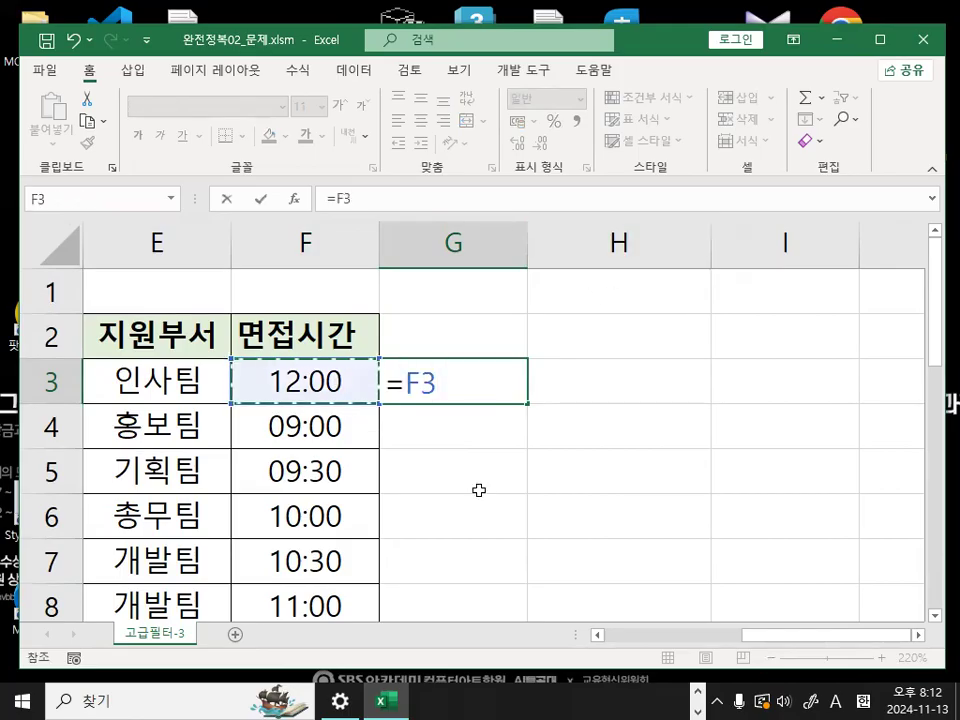
text(>=)
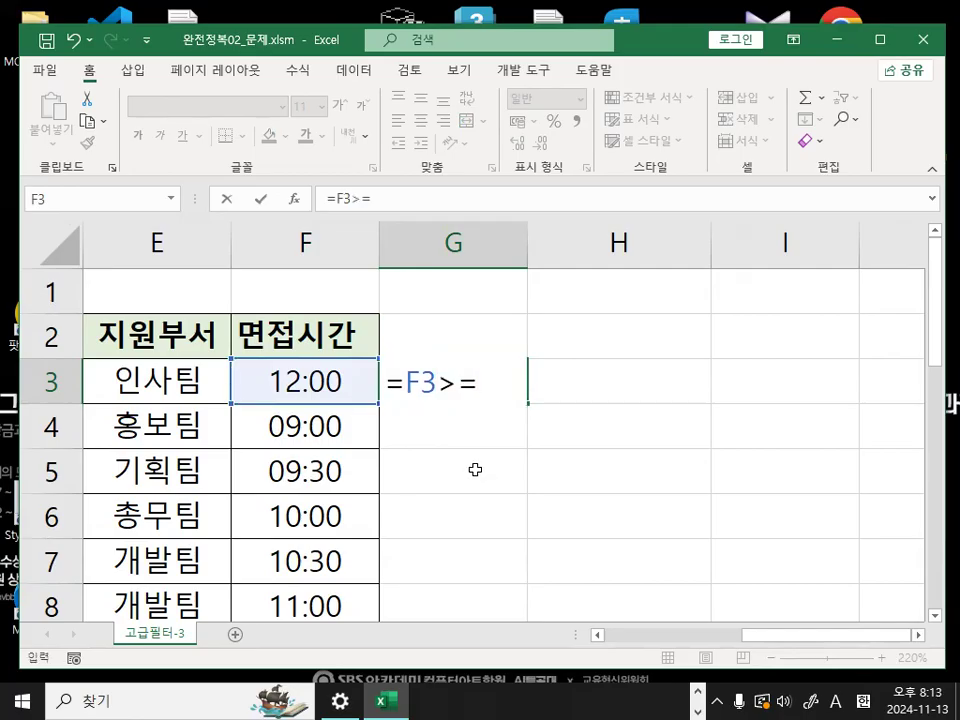
text(12)
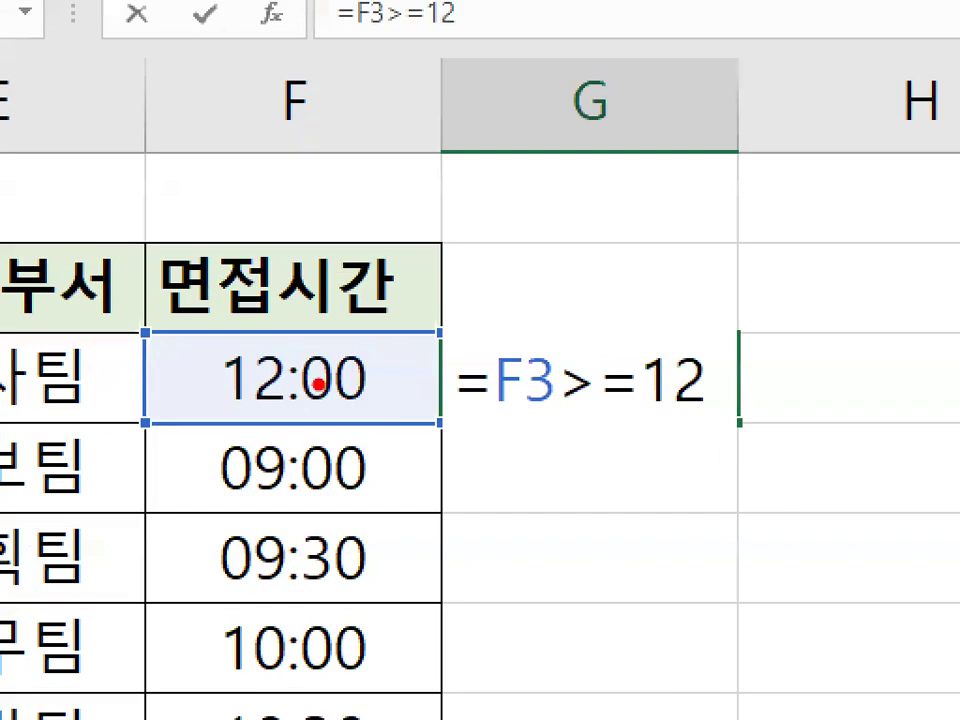
mouse_move(403, 382)
mouse_down()
mouse_move(360, 420)
mouse_move(214, 345)
mouse_move(330, 400)
mouse_up()
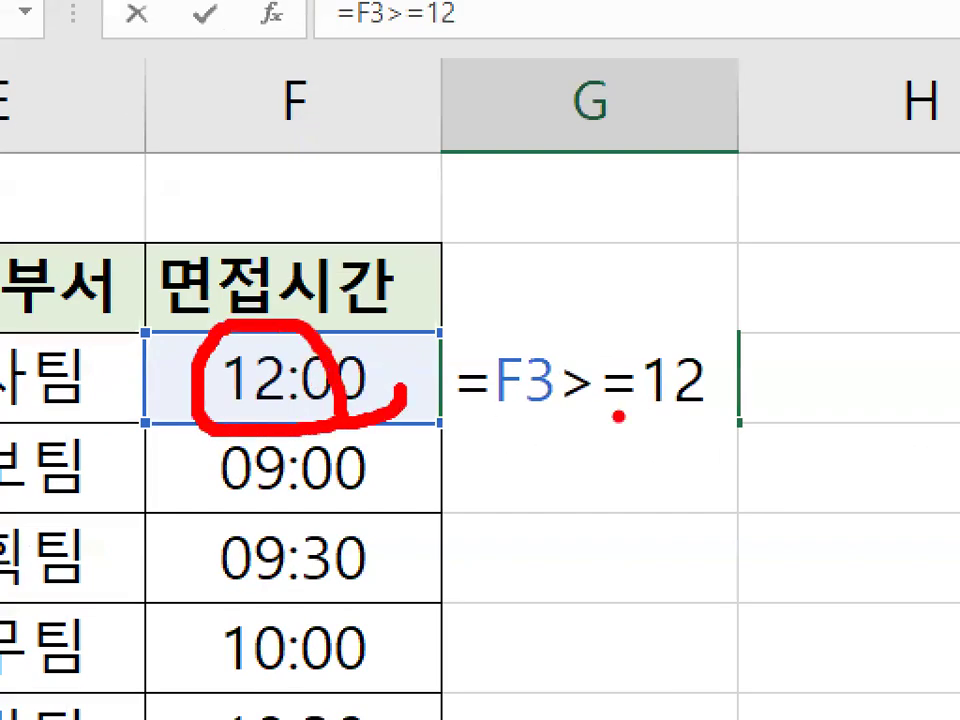
drag(725, 416, 738, 405)
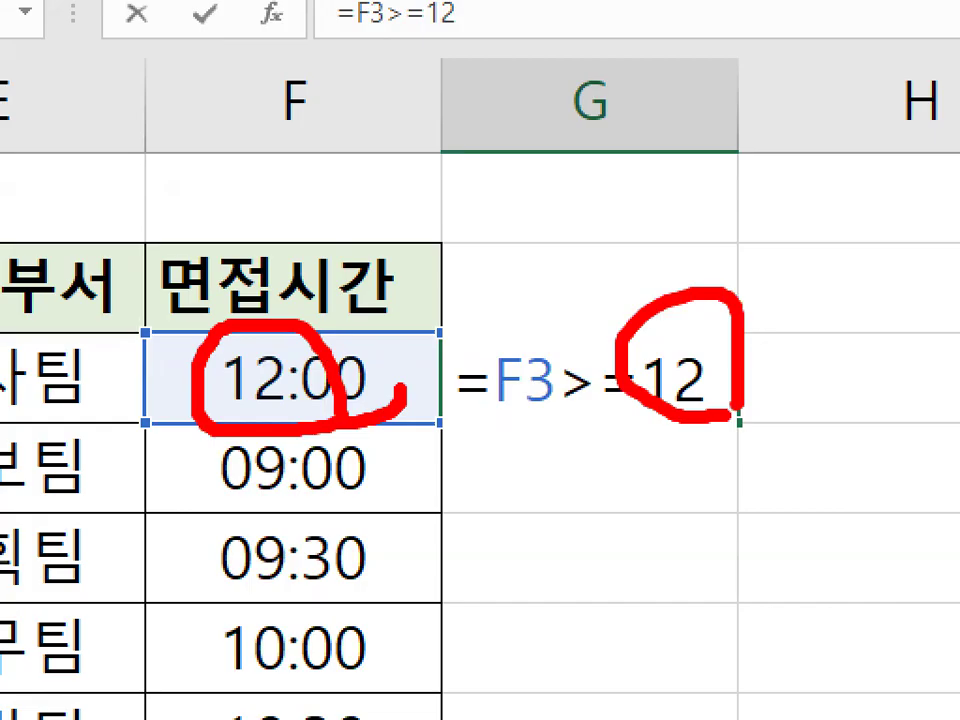
mouse_move(566, 262)
mouse_down()
mouse_move(574, 300)
mouse_move(732, 160)
mouse_up()
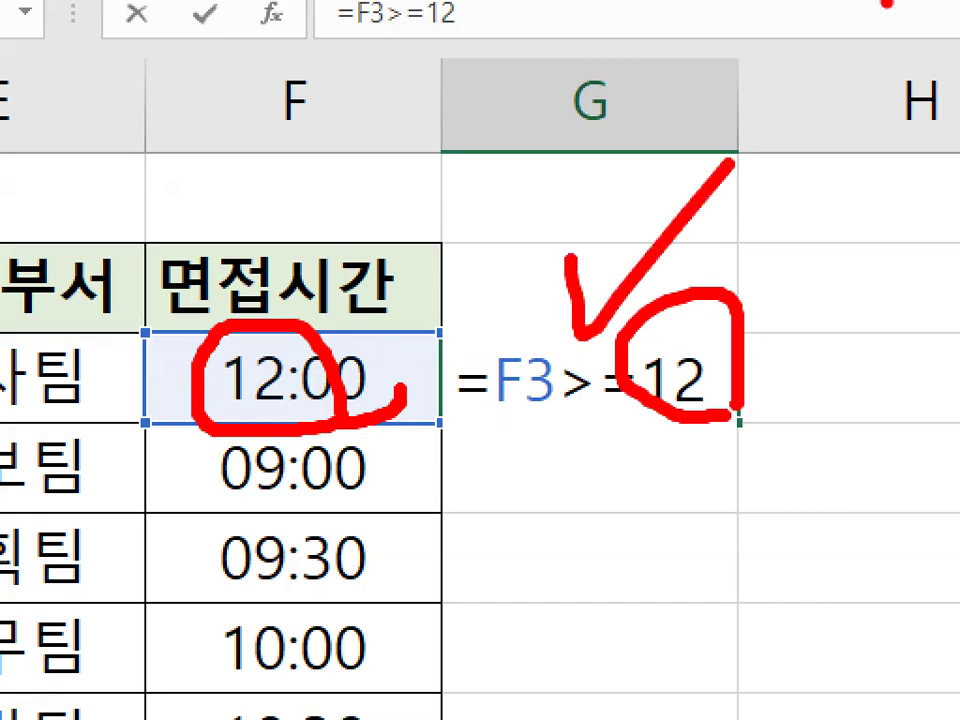
key(Escape)
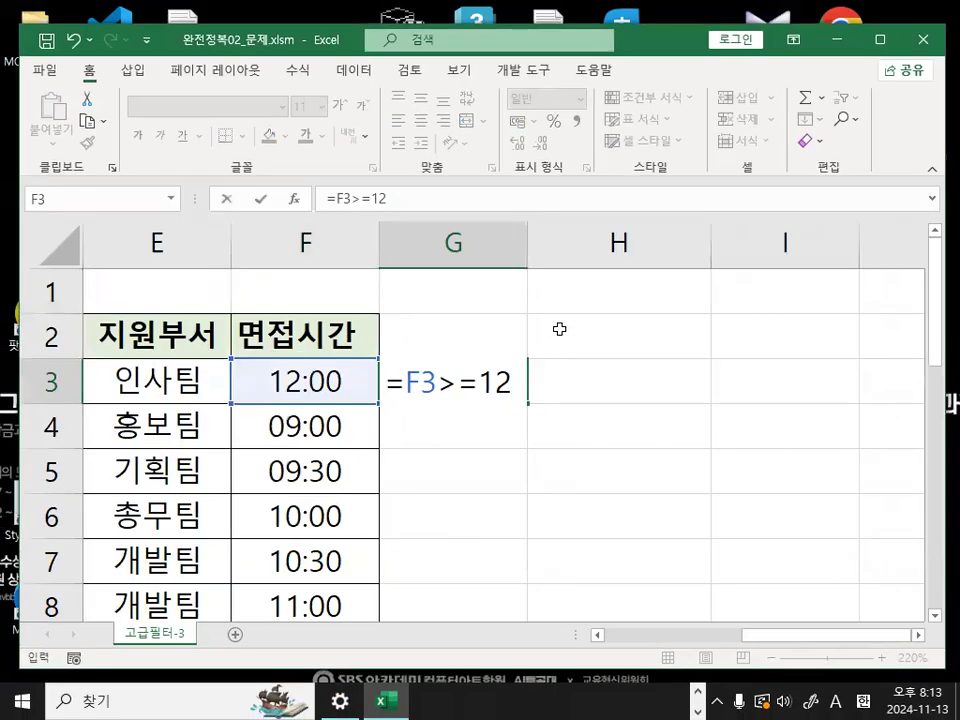
key(Return)
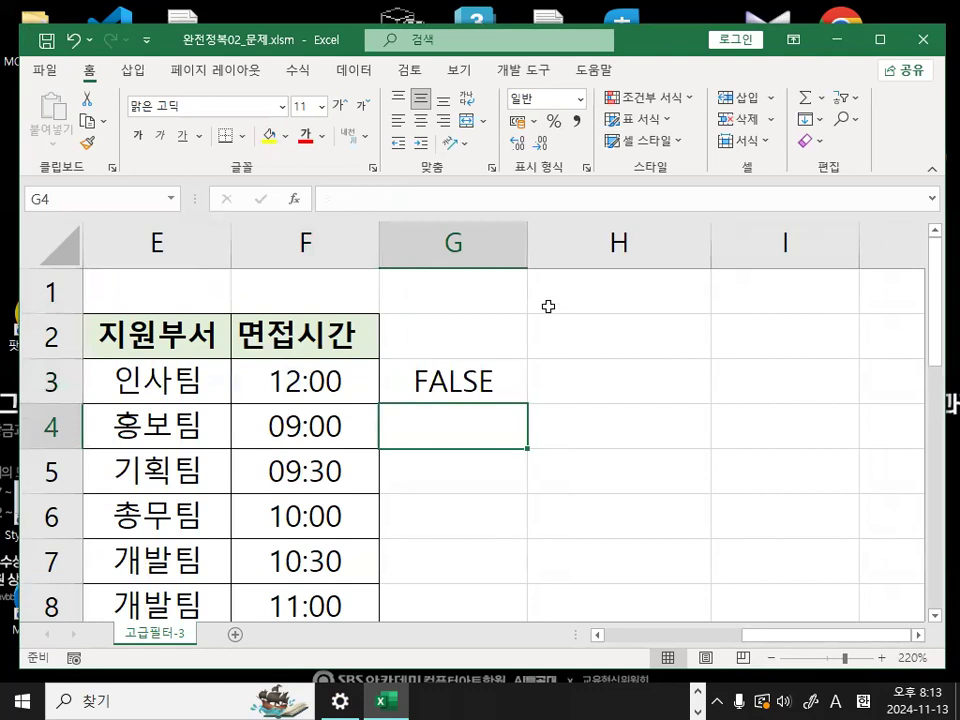
- Try to change the comparison in G3 to =F3>=12:00, discard the edit and clear the cell
double_click(455, 383)
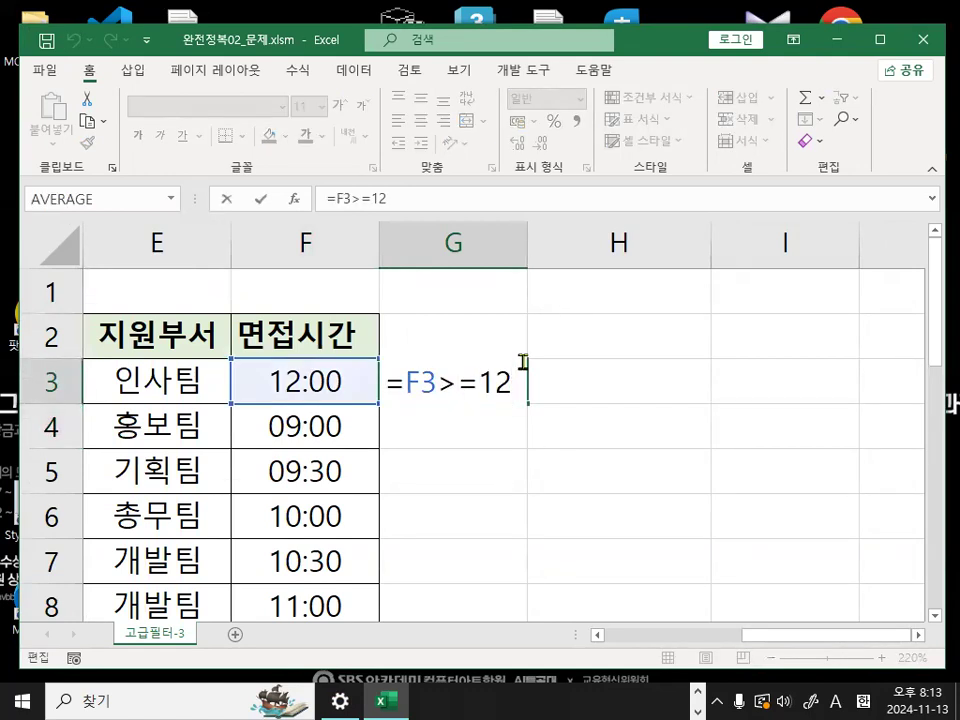
text(:00)
key(ctrl+1)
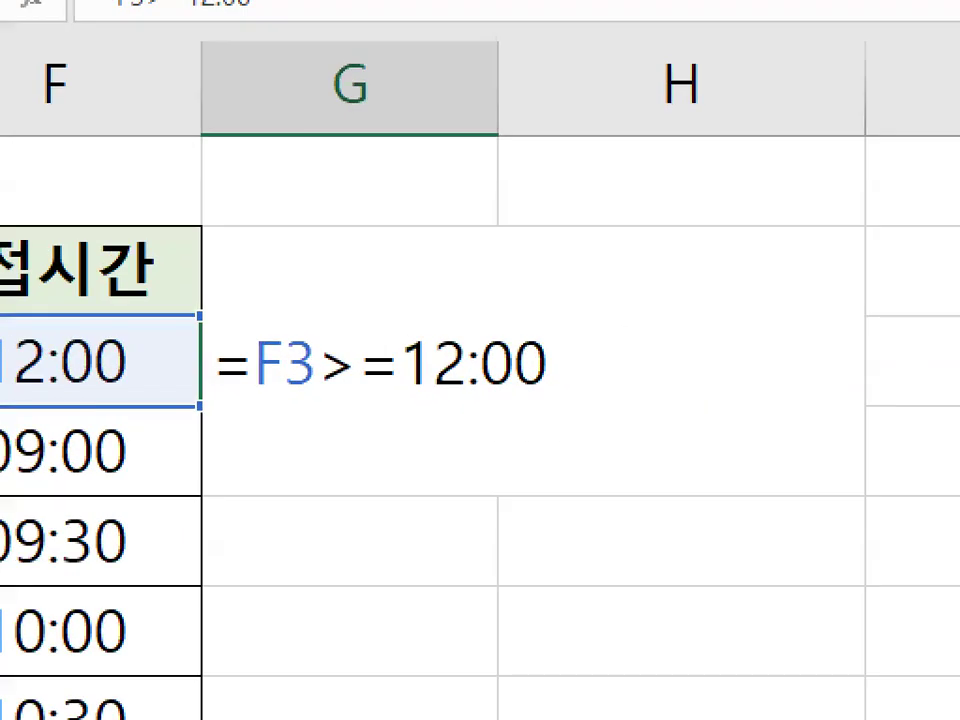
mouse_move(408, 386)
mouse_down()
mouse_move(550, 378)
mouse_move(406, 372)
mouse_move(440, 300)
mouse_move(548, 375)
mouse_up()
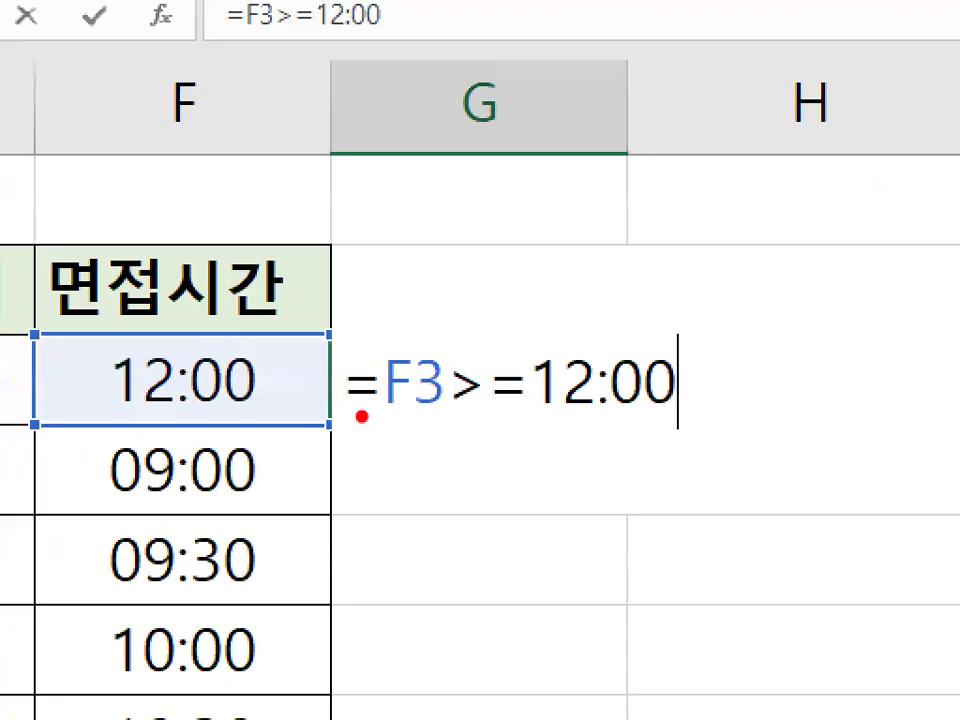
drag(239, 395, 402, 399)
mouse_move(520, 420)
mouse_down()
mouse_move(702, 425)
mouse_move(545, 422)
mouse_move(690, 358)
mouse_move(690, 395)
mouse_up()
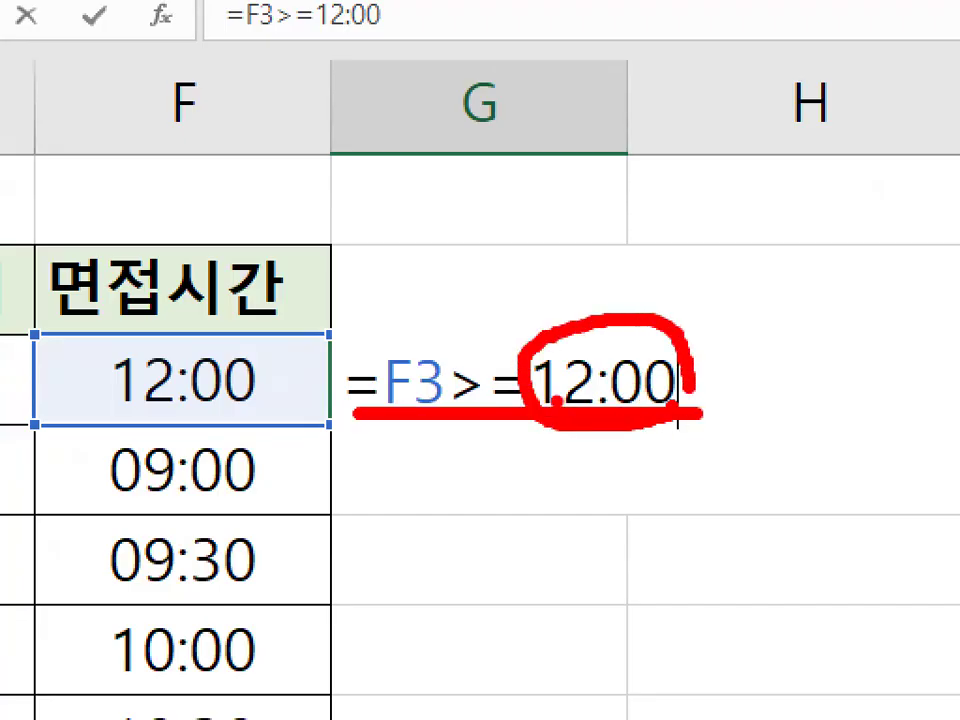
drag(605, 272, 556, 345)
mouse_move(575, 402)
mouse_down()
mouse_move(580, 350)
mouse_move(607, 405)
mouse_up()
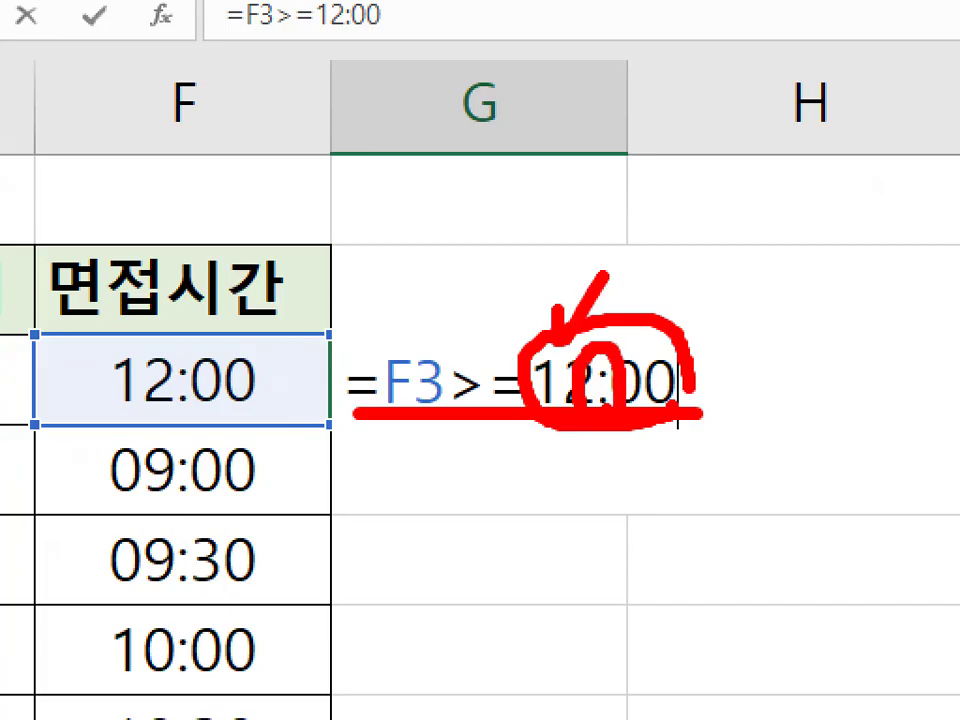
key(Escape)
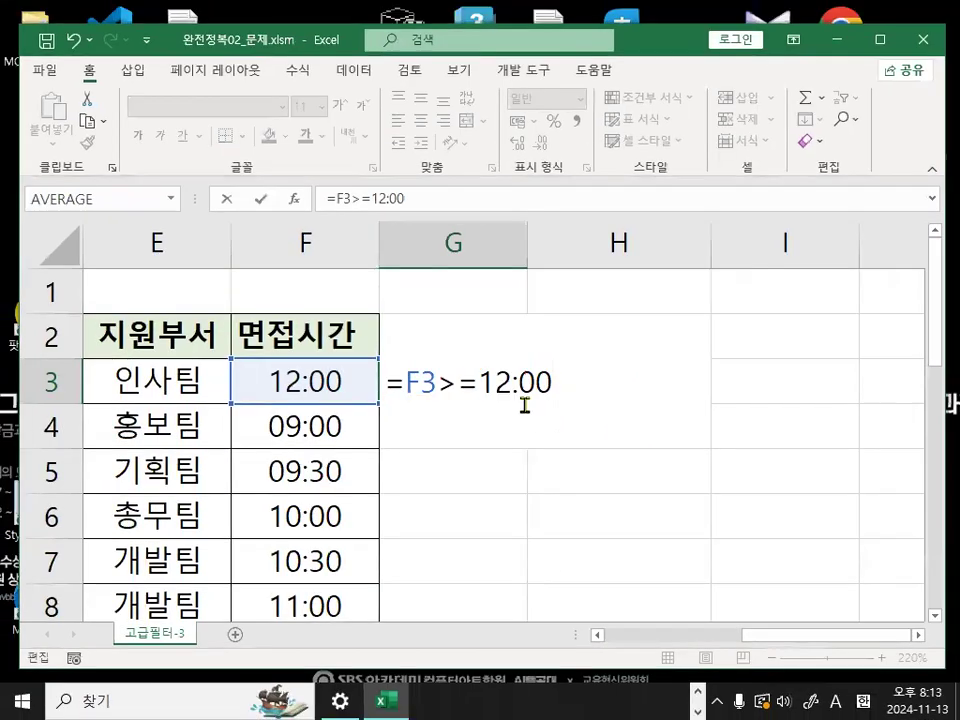
key(Return)
key(ctrl+1)
mouse_move(551, 351)
mouse_down()
mouse_move(375, 423)
mouse_move(532, 369)
mouse_up()
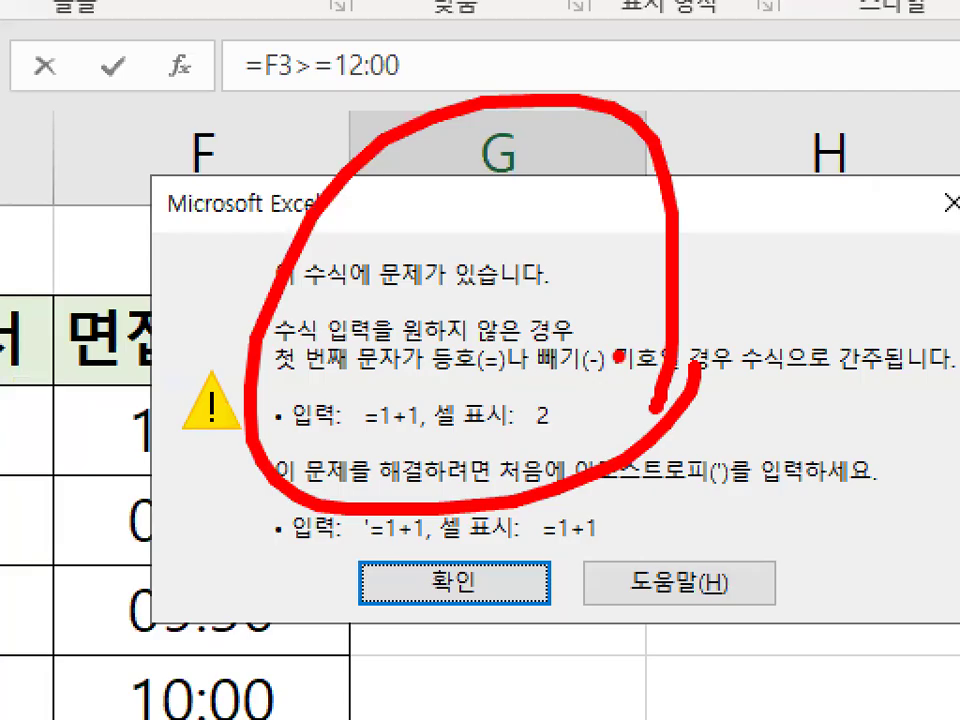
key(Escape)
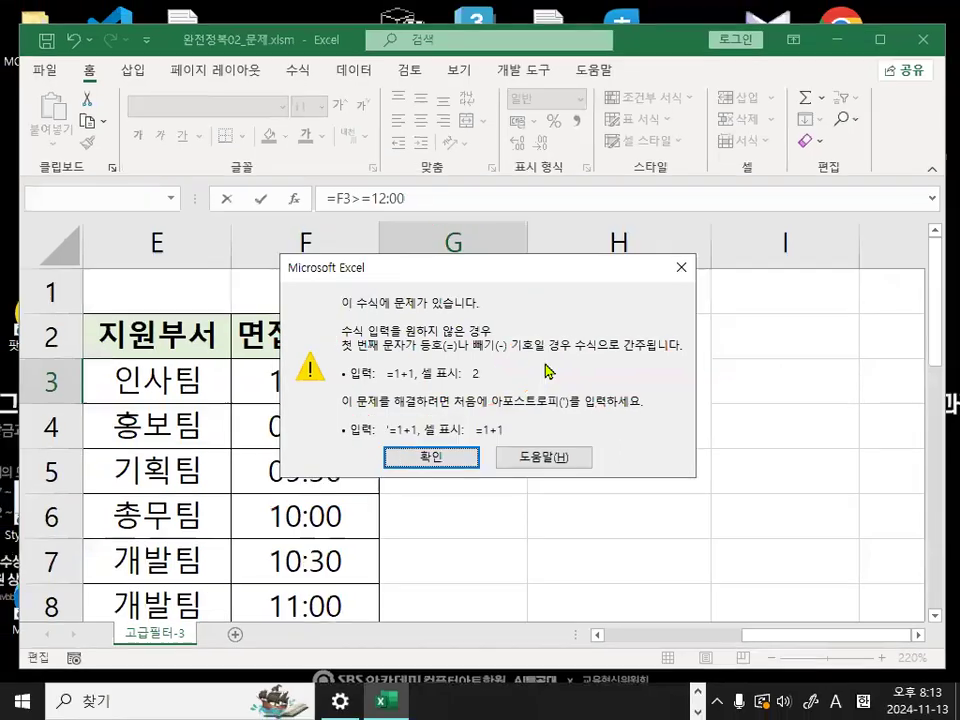
click(684, 262)
key(Escape)
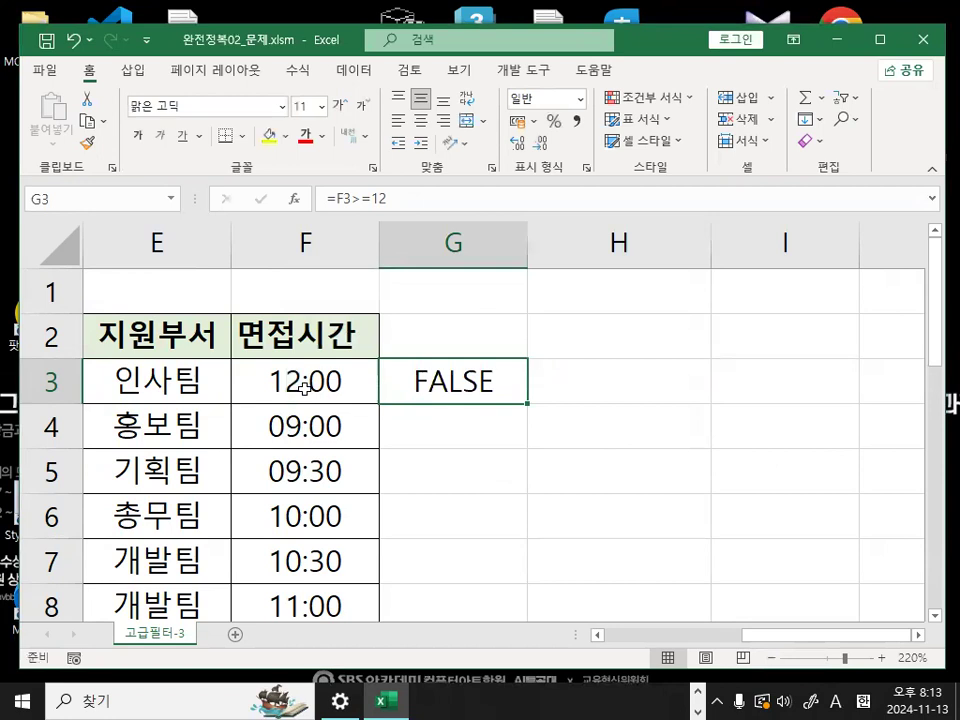
key(Delete)
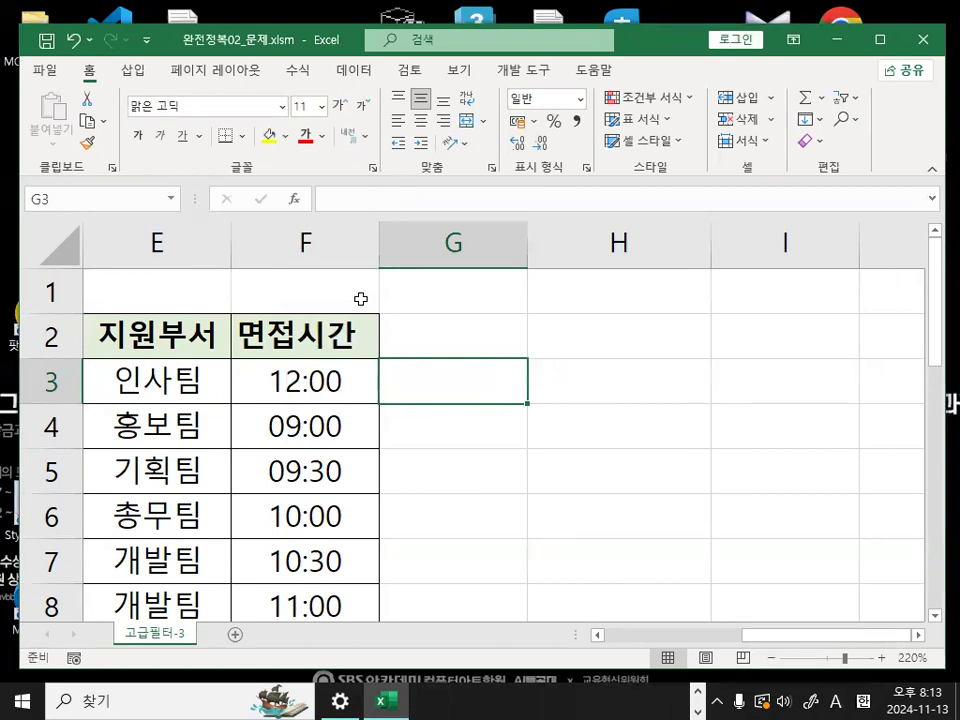
mouse_move(582, 292)
mouse_down()
mouse_move(582, 352)
mouse_move(625, 297)
mouse_move(612, 348)
mouse_move(703, 349)
mouse_move(753, 375)
mouse_up()
mouse_move(647, 364)
mouse_down()
mouse_move(646, 441)
mouse_move(688, 397)
mouse_up()
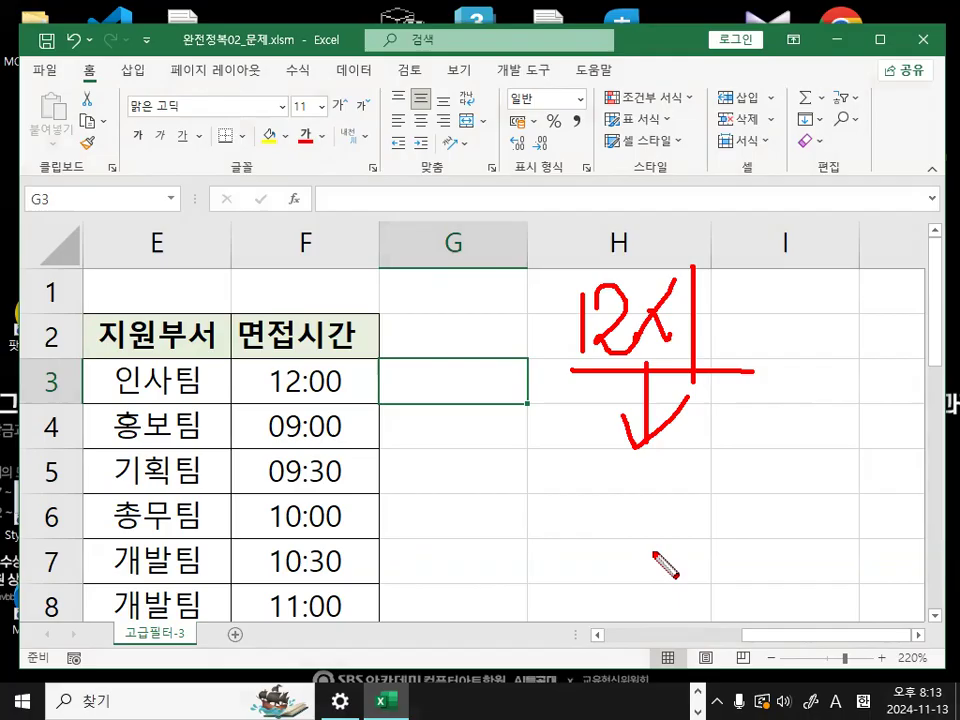
key(Escape)
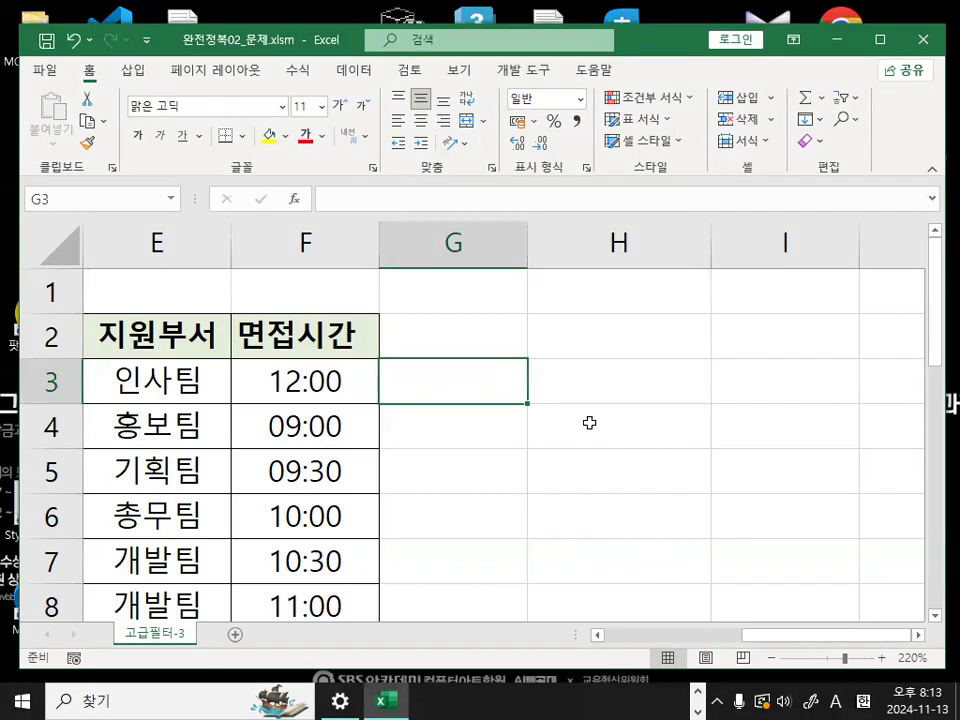
click(606, 367)
click(327, 389)
click(598, 456)
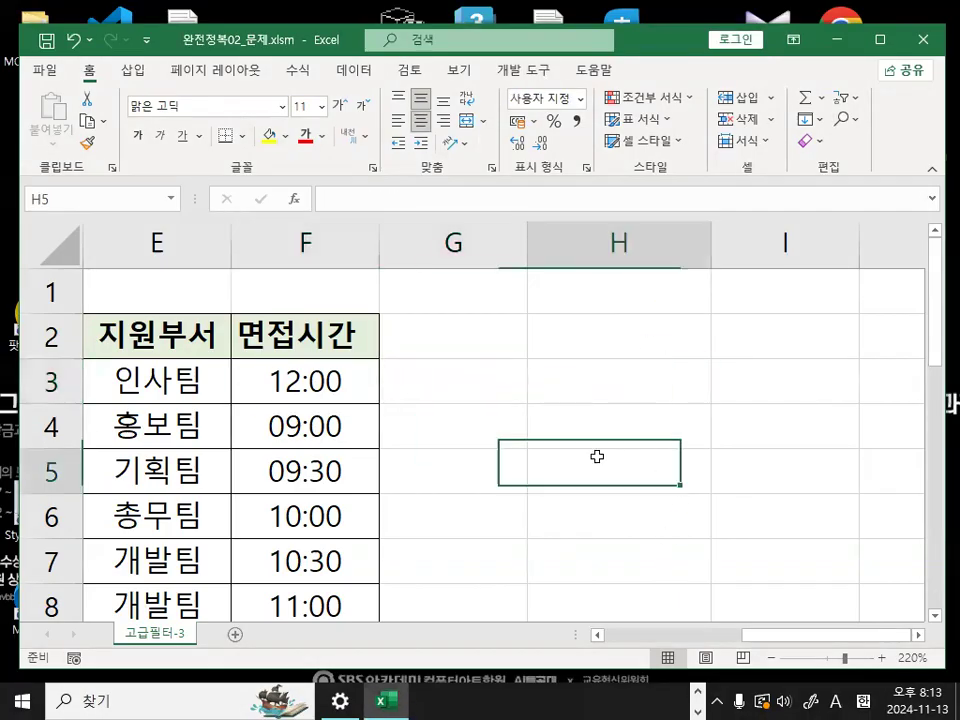
- Enter the time 12:00 in the empty cell I8 and select that cell
scroll(929, 644, right, 2)
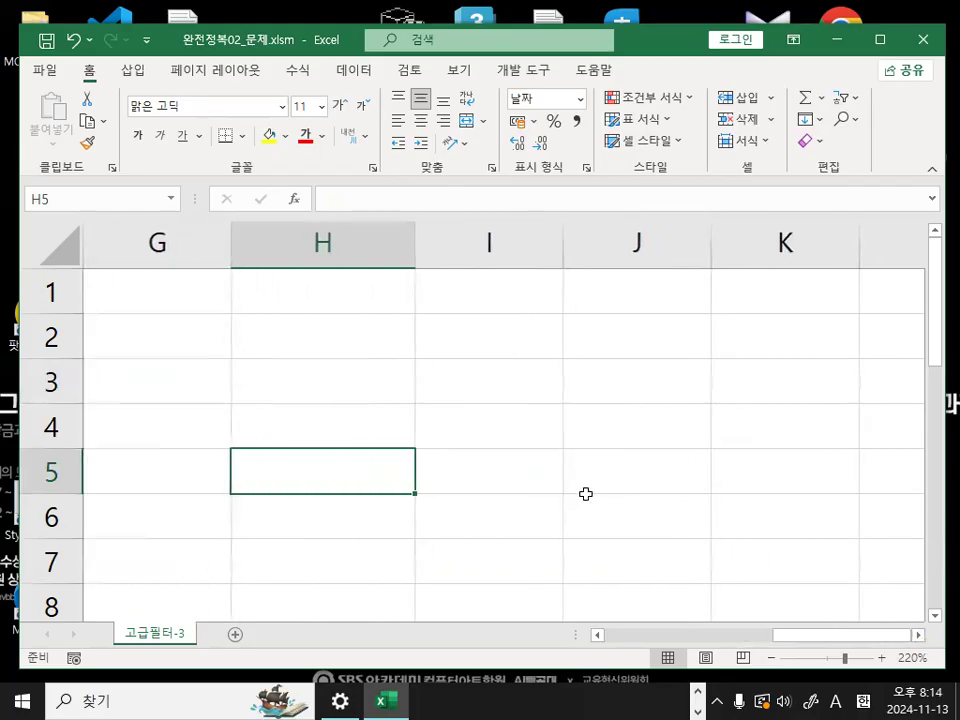
scroll(495, 418, down, 3)
click(530, 432)
click(439, 471)
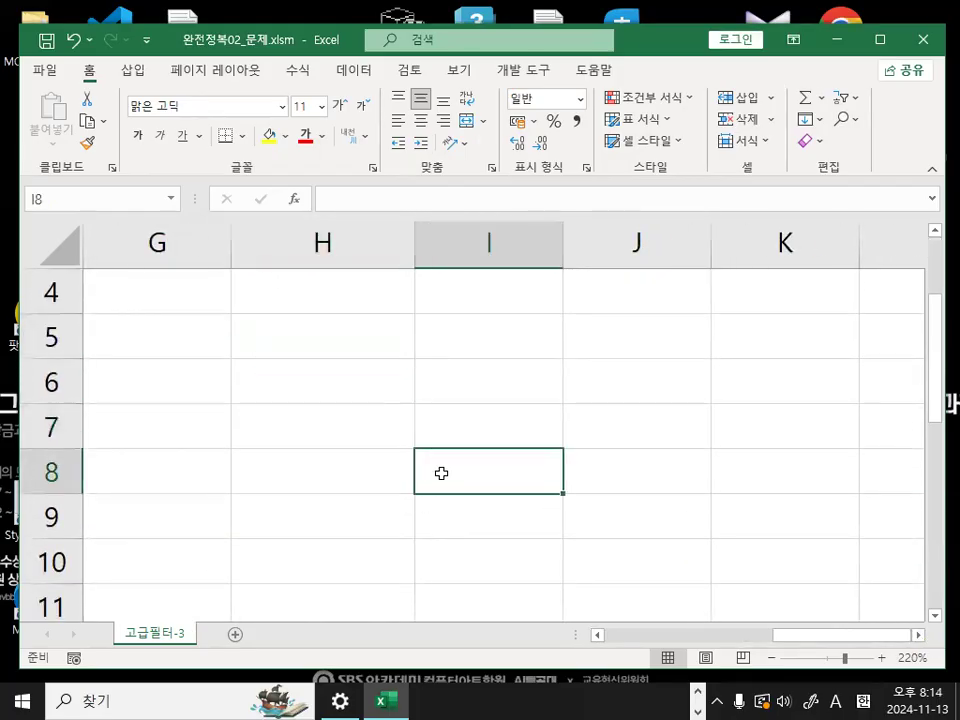
mouse_move(549, 465)
mouse_down()
mouse_move(451, 419)
mouse_move(552, 488)
mouse_up()
text(12:00)
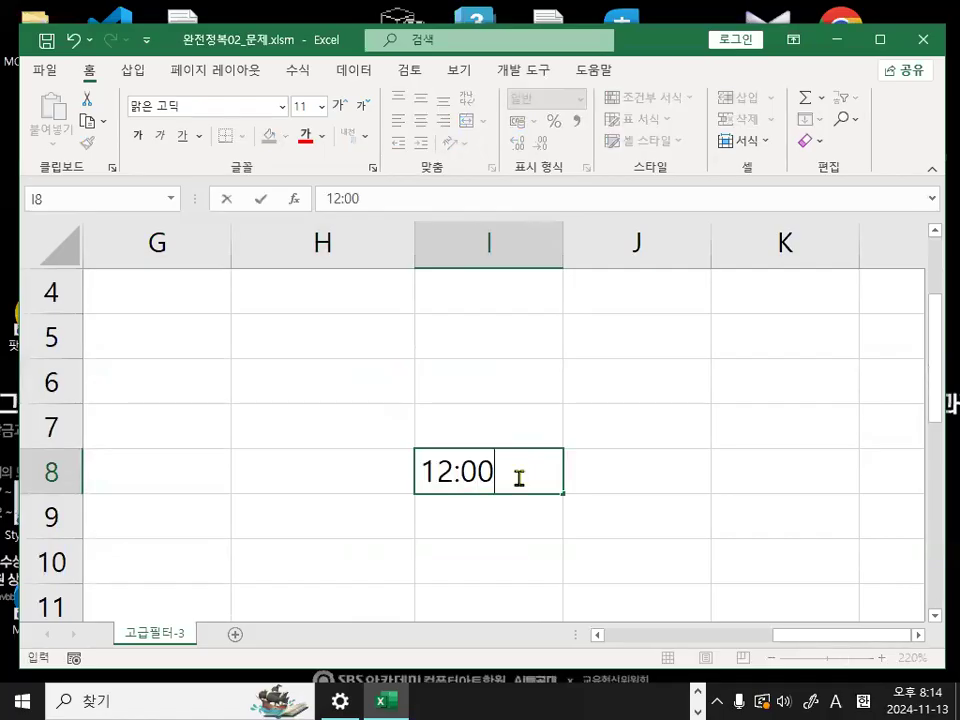
key(Return)
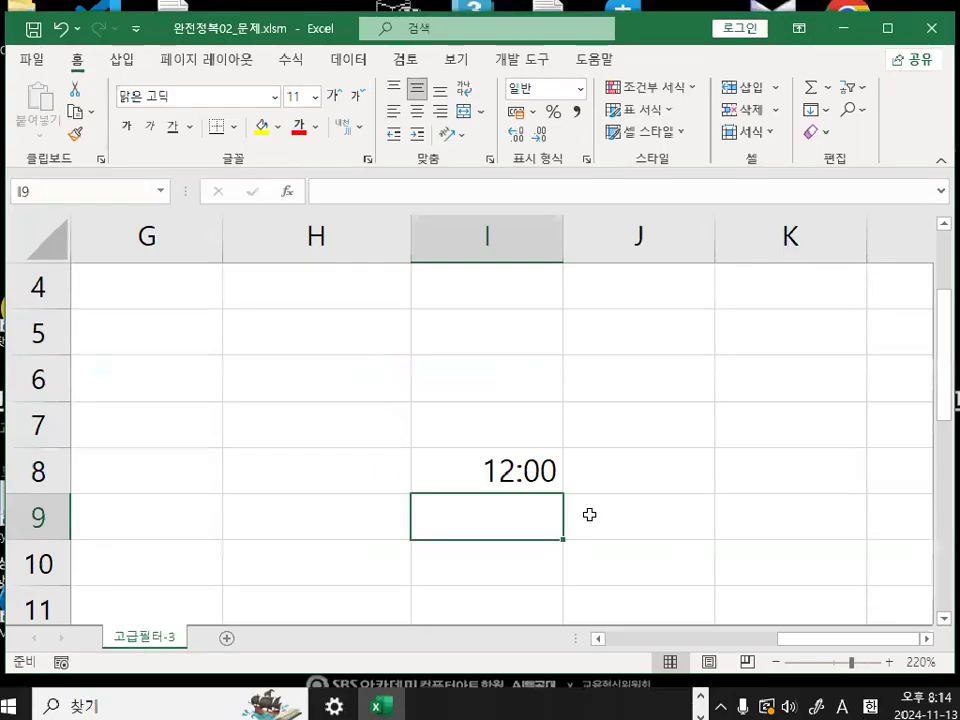
key(Up)
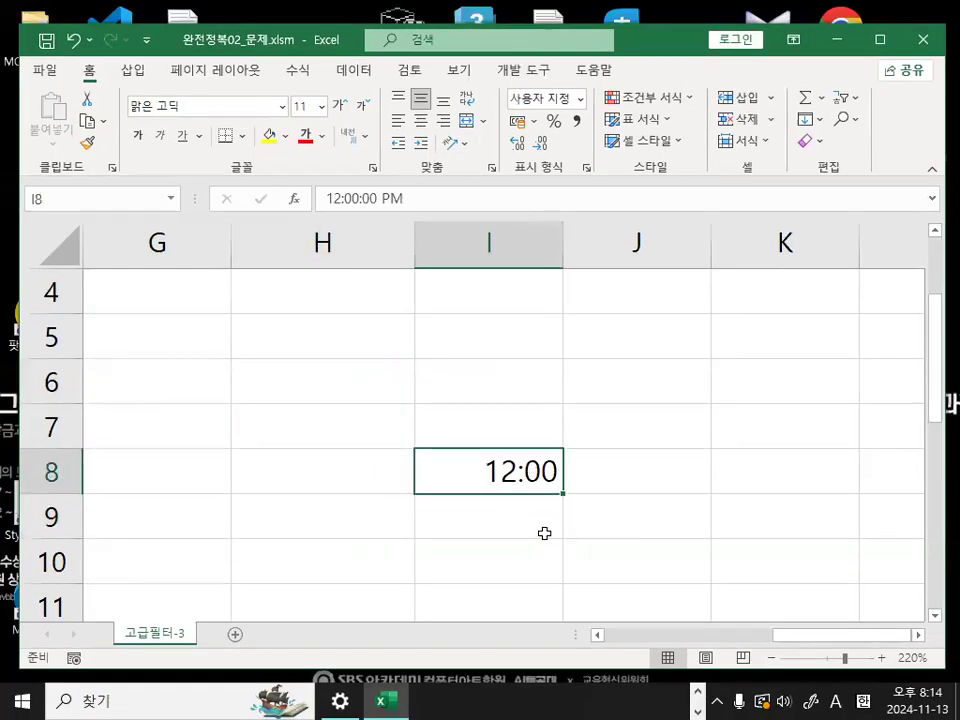
right_click(519, 474)
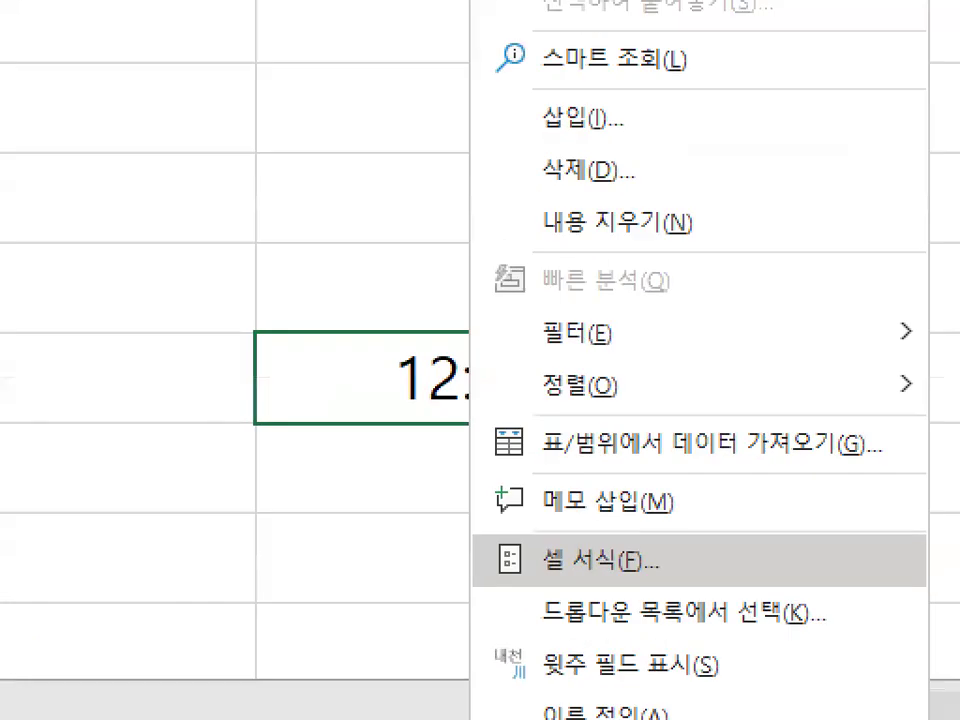
click(575, 564)
mouse_move(625, 569)
mouse_down()
mouse_move(536, 558)
mouse_move(675, 568)
mouse_up()
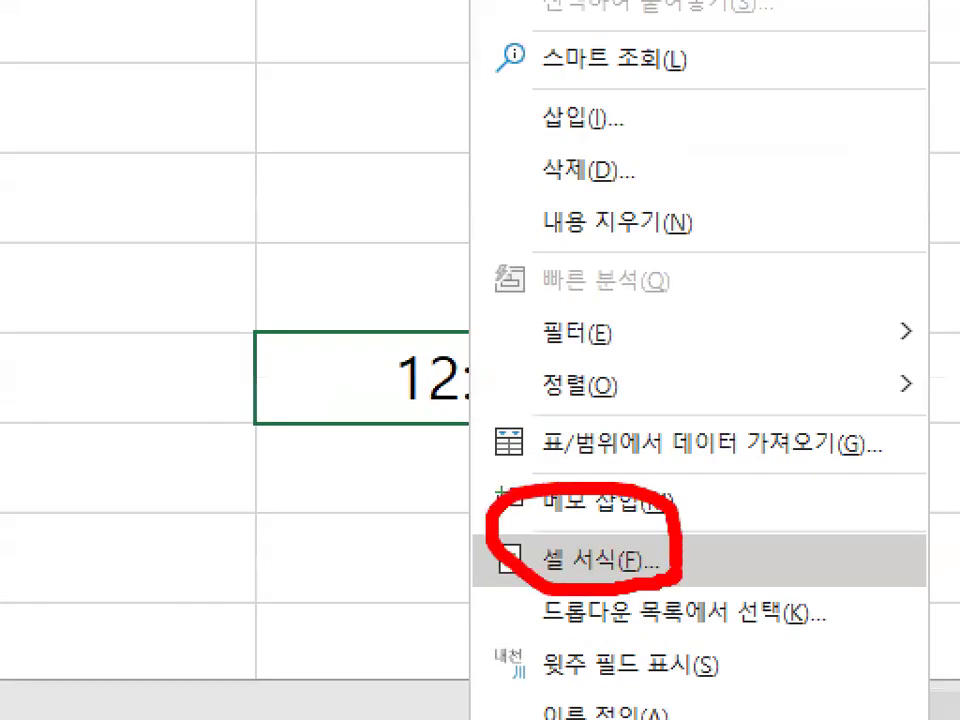
key(Escape)
key(ctrl+2)
mouse_move(327, 289)
mouse_down()
mouse_move(373, 283)
mouse_move(330, 287)
mouse_up()
drag(415, 320, 549, 333)
mouse_move(565, 281)
mouse_down()
mouse_move(608, 324)
mouse_move(578, 357)
mouse_up()
mouse_move(221, 386)
mouse_down()
mouse_move(668, 414)
mouse_move(375, 268)
mouse_move(245, 366)
mouse_up()
mouse_move(305, 353)
mouse_down()
mouse_move(251, 456)
mouse_move(291, 492)
mouse_up()
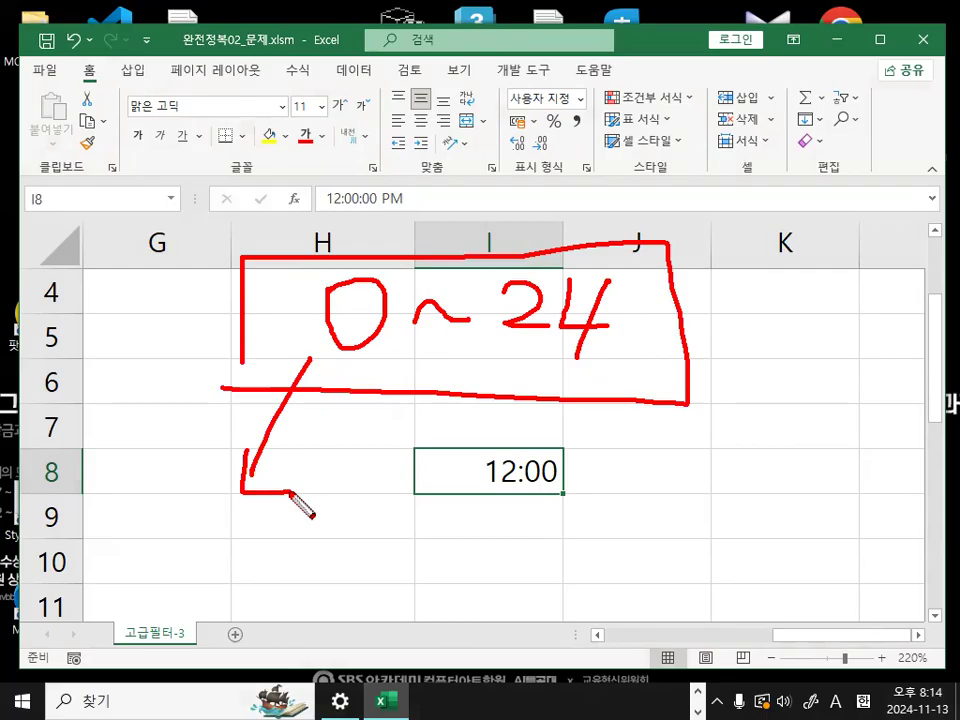
mouse_move(237, 537)
mouse_down()
mouse_move(273, 558)
mouse_move(237, 540)
mouse_up()
drag(307, 580, 362, 578)
drag(393, 540, 393, 614)
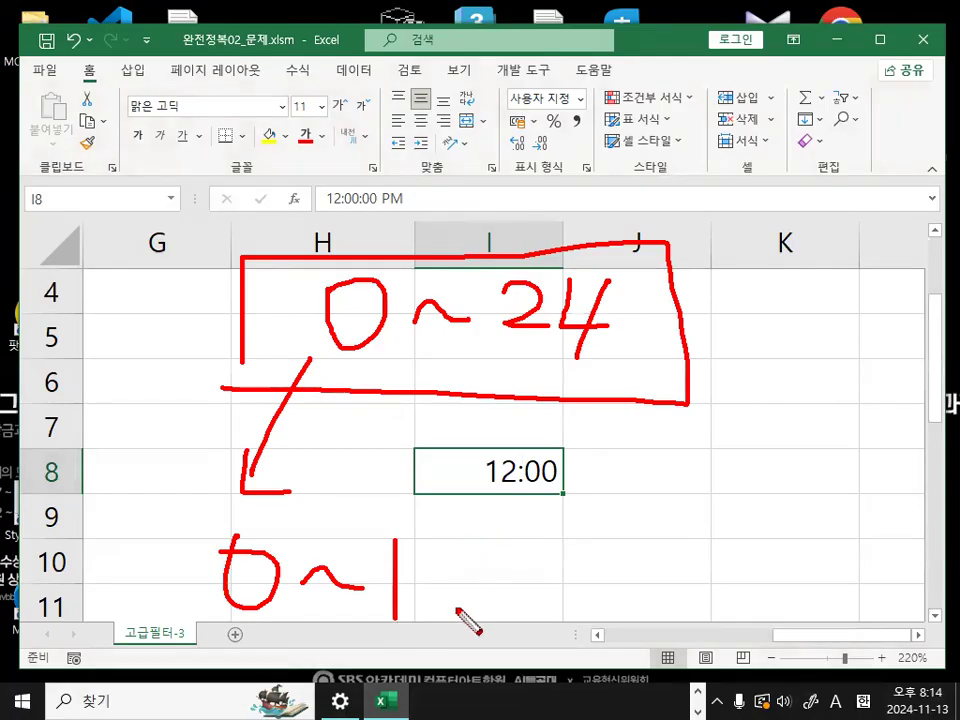
key(Escape)
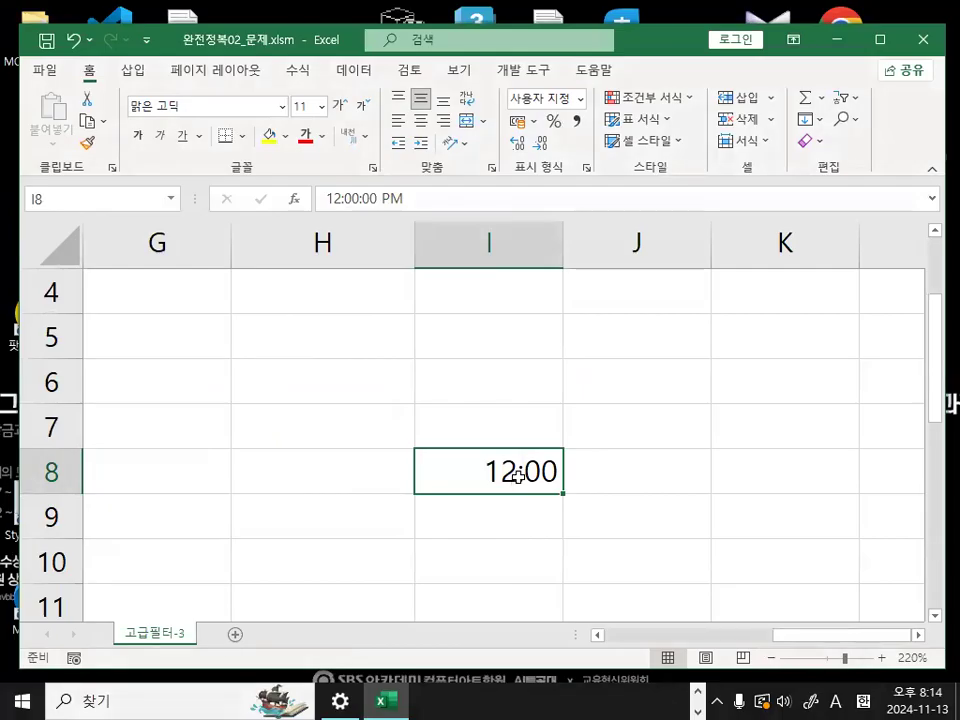
- Format cell I8 with the 숫자 (number) category and 2 decimal places
key(ctrl+1)
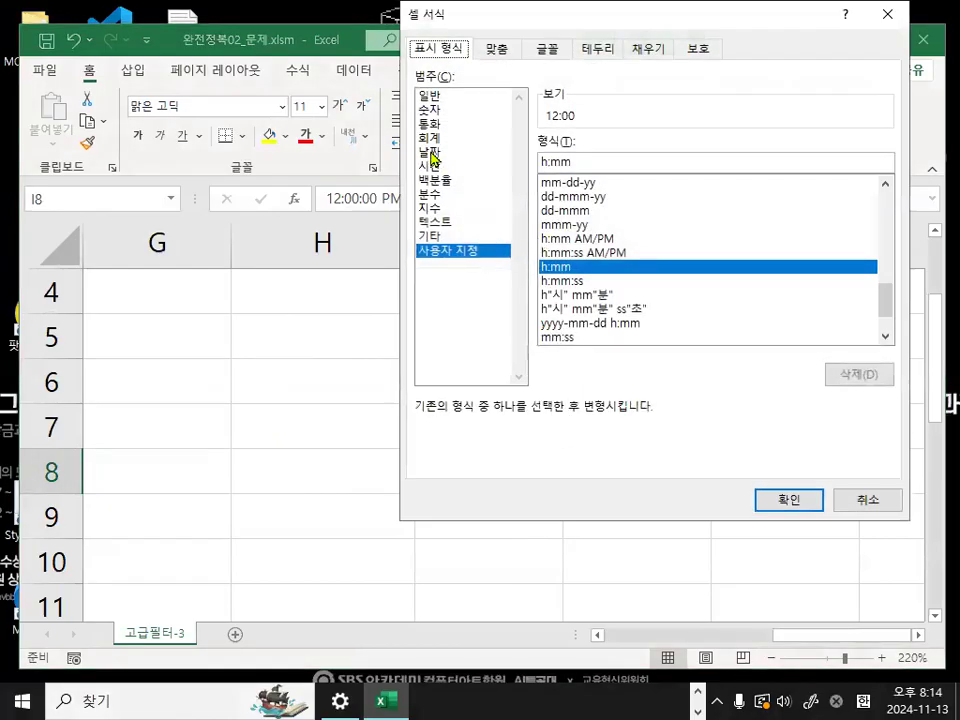
click(434, 110)
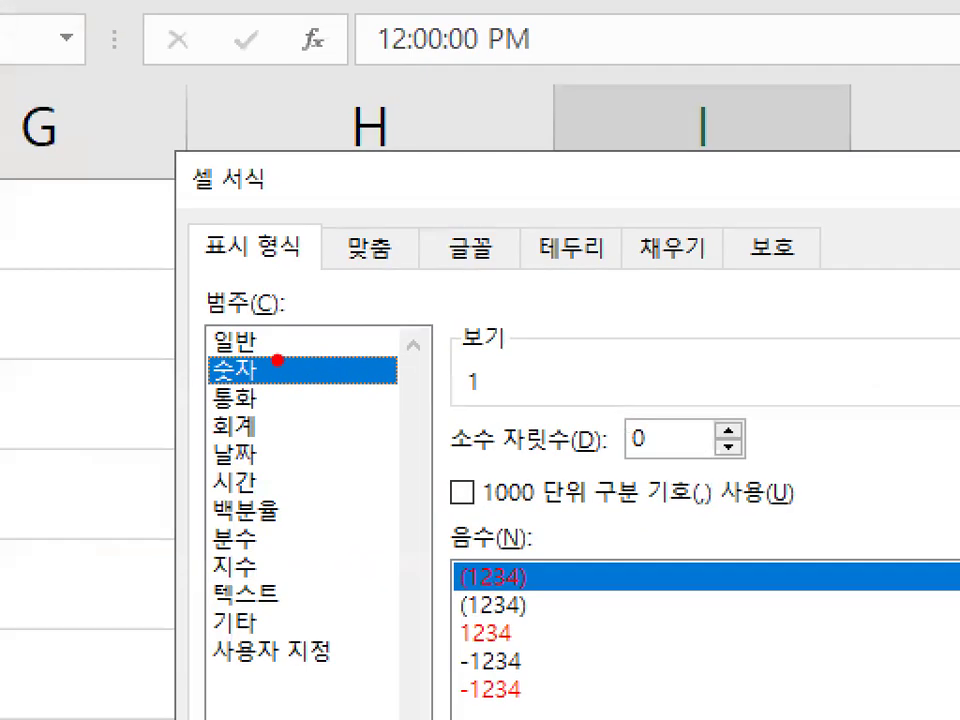
mouse_move(277, 360)
mouse_down()
mouse_move(235, 385)
mouse_move(291, 353)
mouse_up()
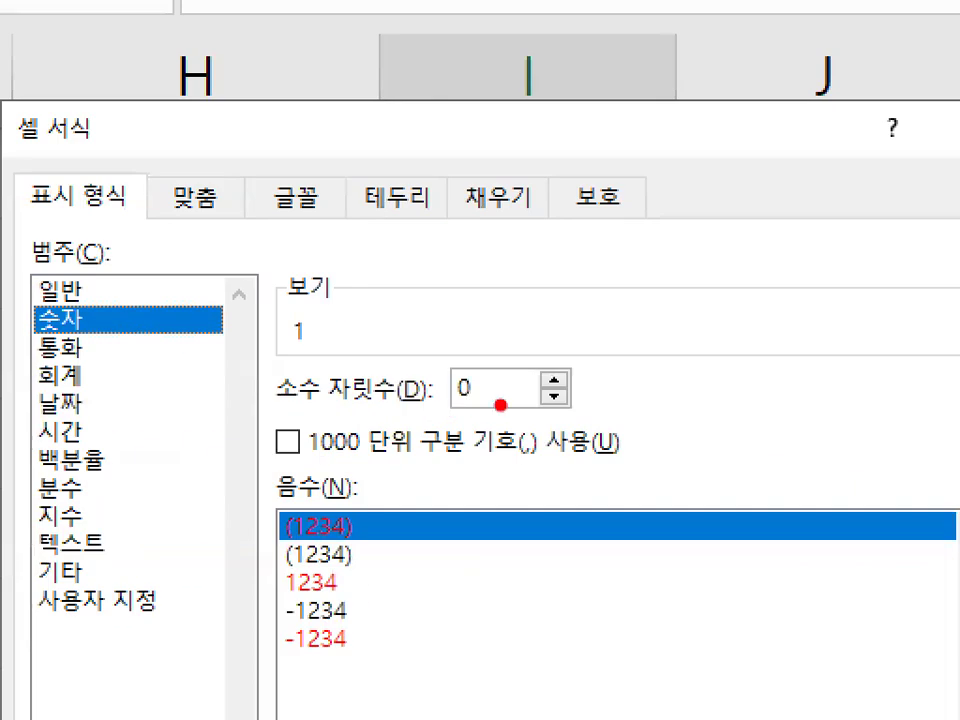
drag(497, 400, 500, 356)
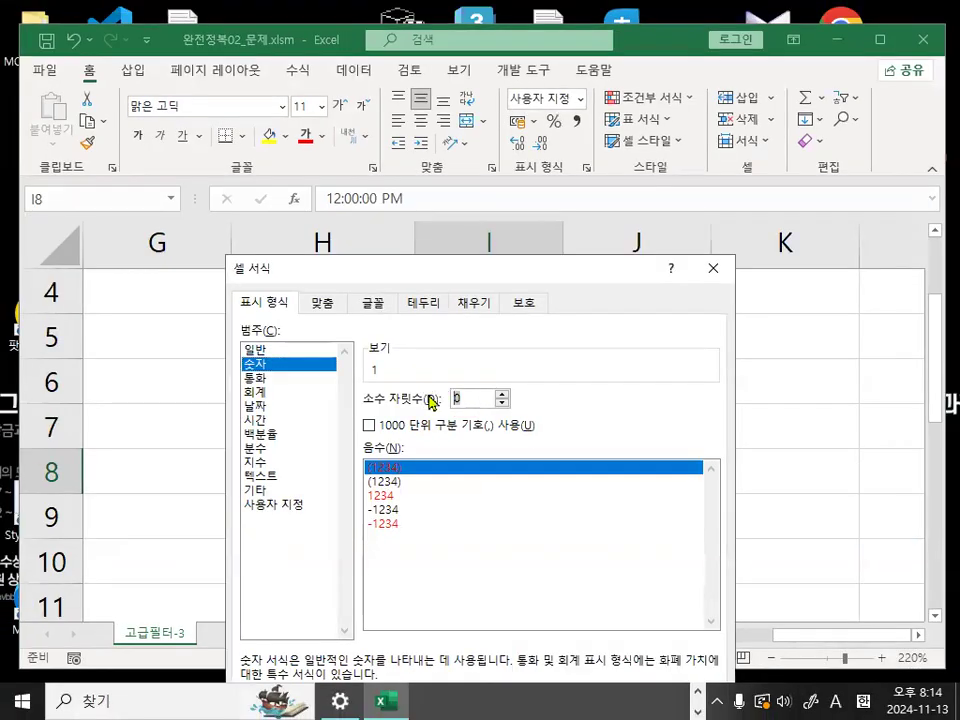
text(2)
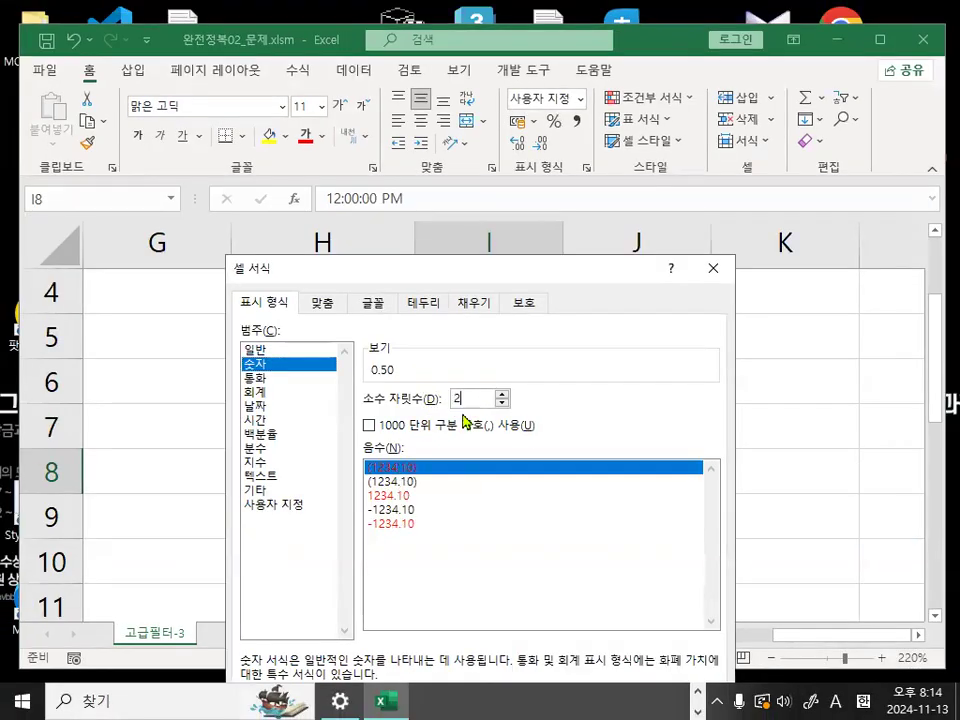
drag(579, 274, 558, 66)
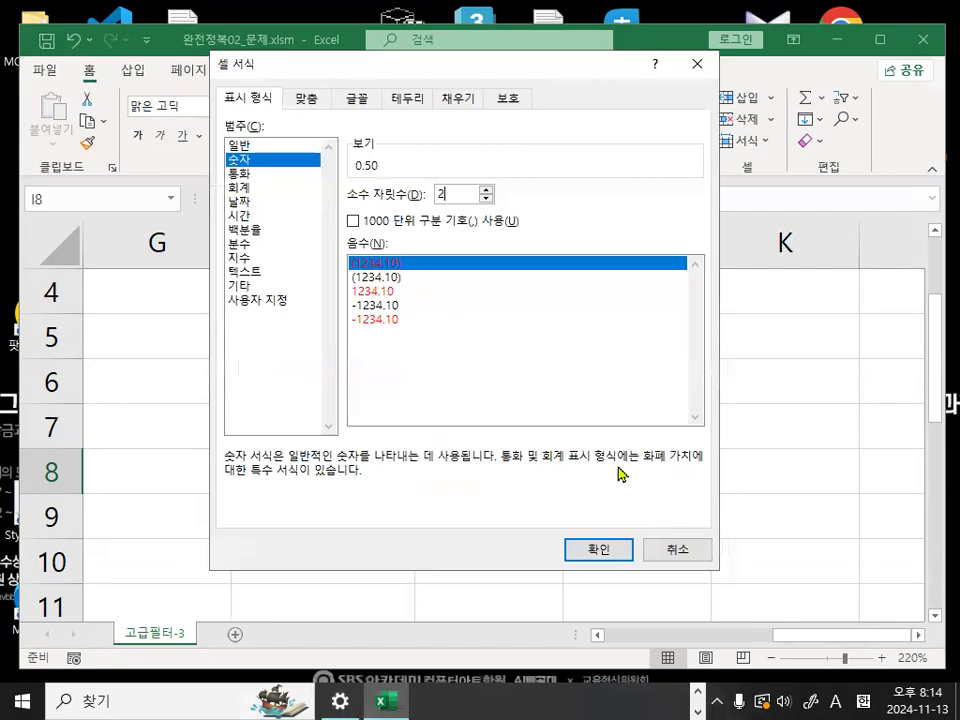
click(600, 552)
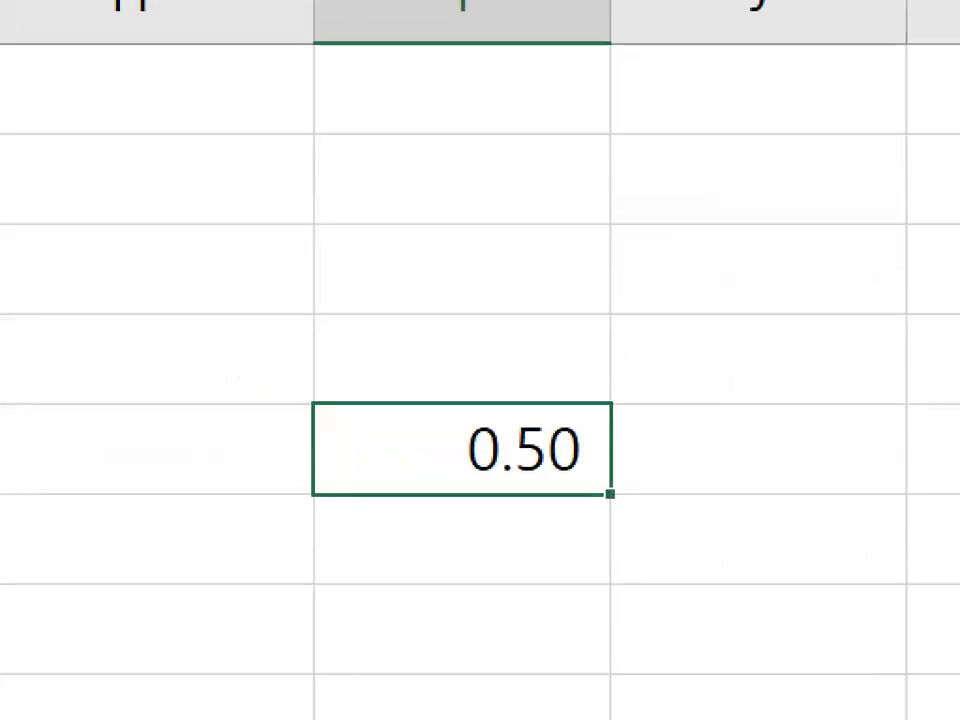
mouse_move(533, 482)
mouse_down()
mouse_move(479, 466)
mouse_move(542, 478)
mouse_up()
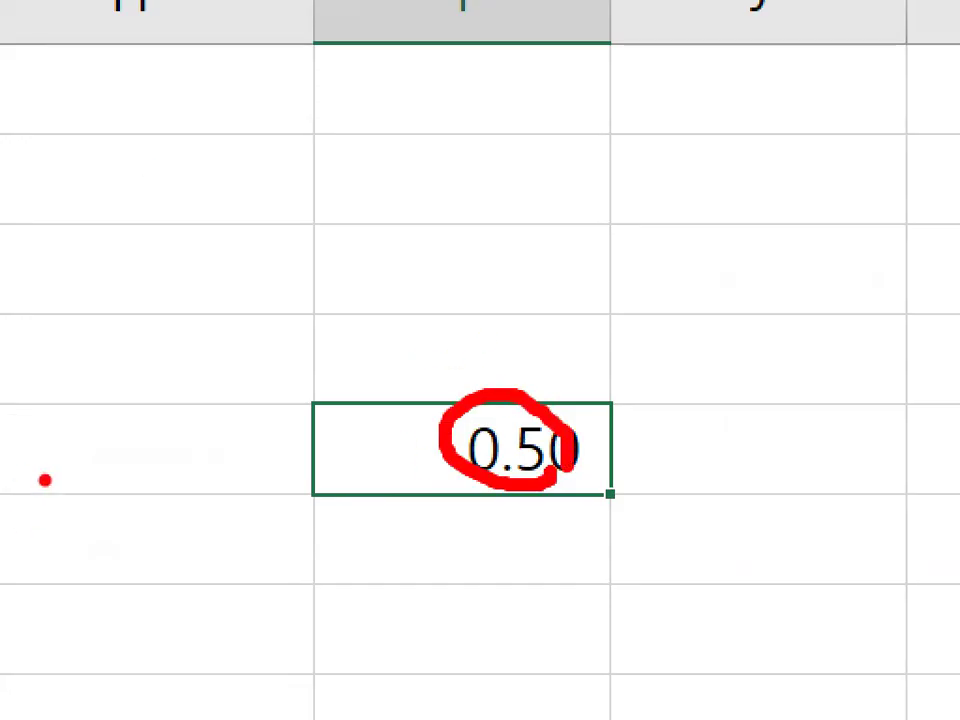
key(Escape)
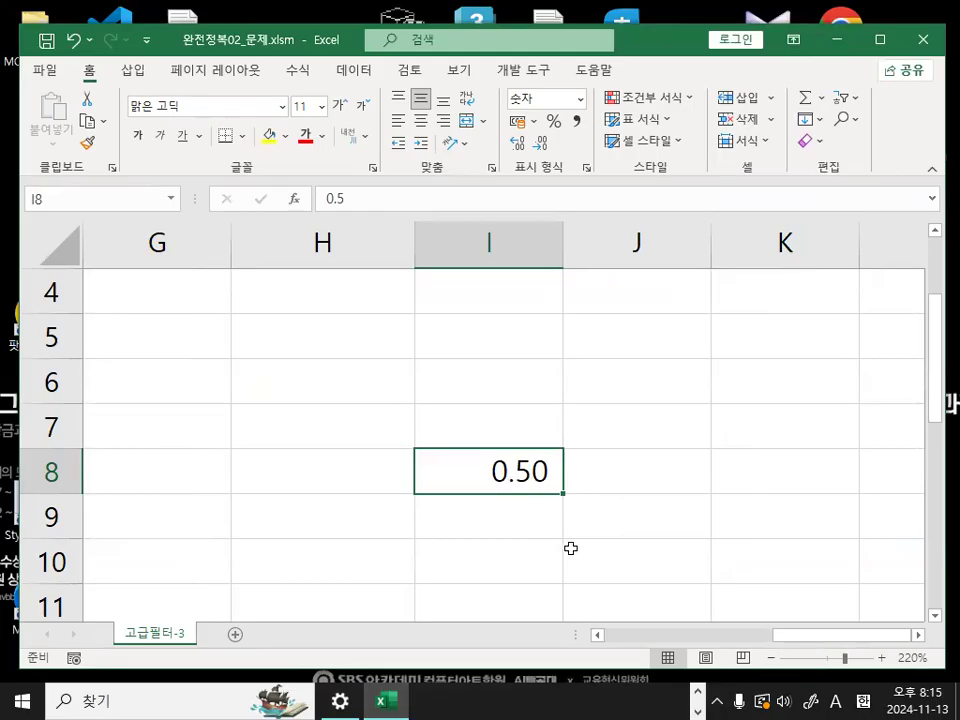
- Replace the entry in cell I8 with the time 13:00 and select the cell to inspect its numeric value
text(143)
key(BackSpace)
key(BackSpace)
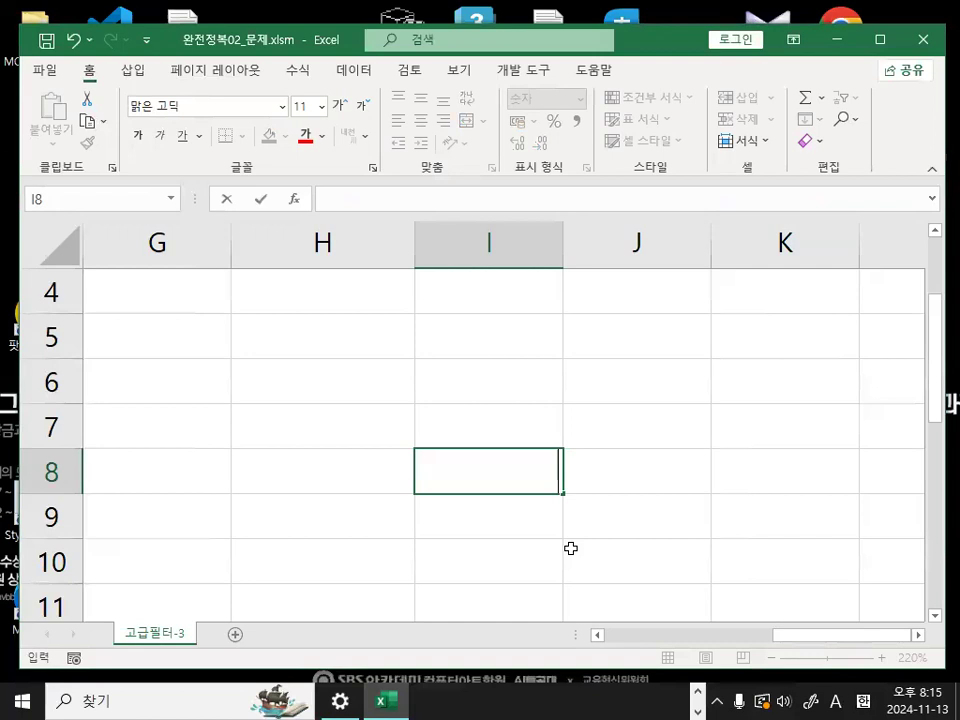
text(13:00)
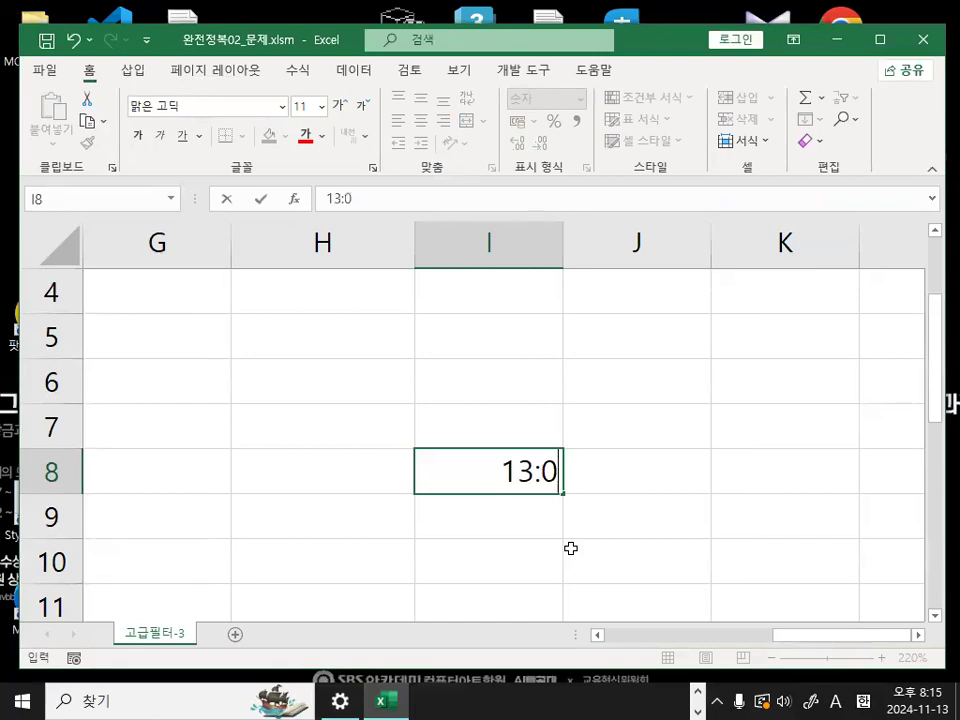
key(Return)
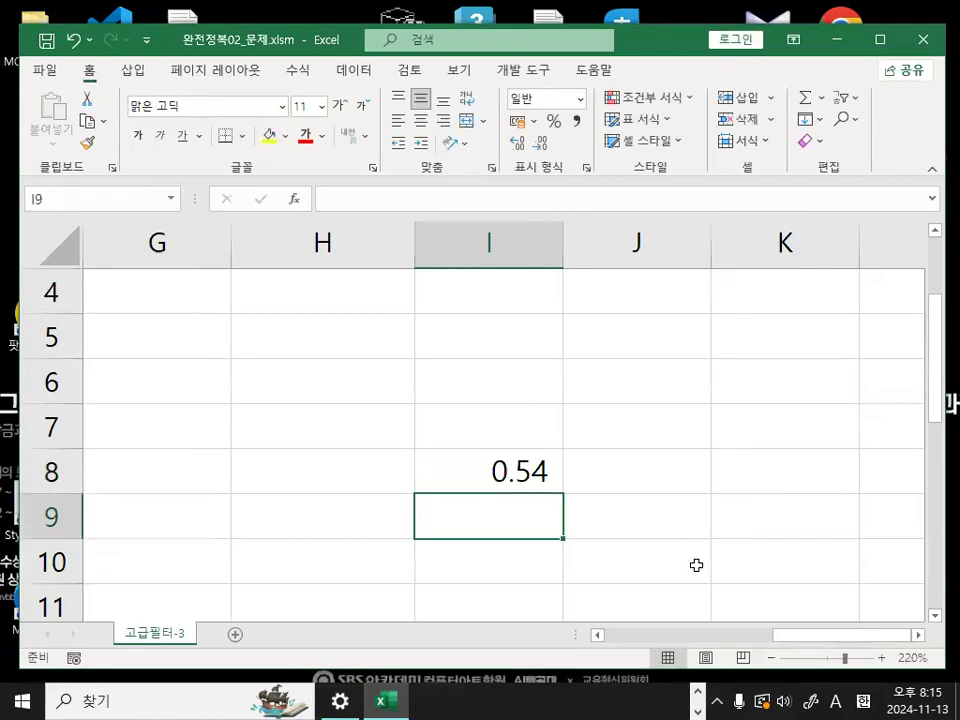
click(537, 473)
key(ctrl+1)
click(555, 469)
mouse_move(560, 477)
mouse_down()
mouse_move(482, 491)
mouse_move(552, 479)
mouse_up()
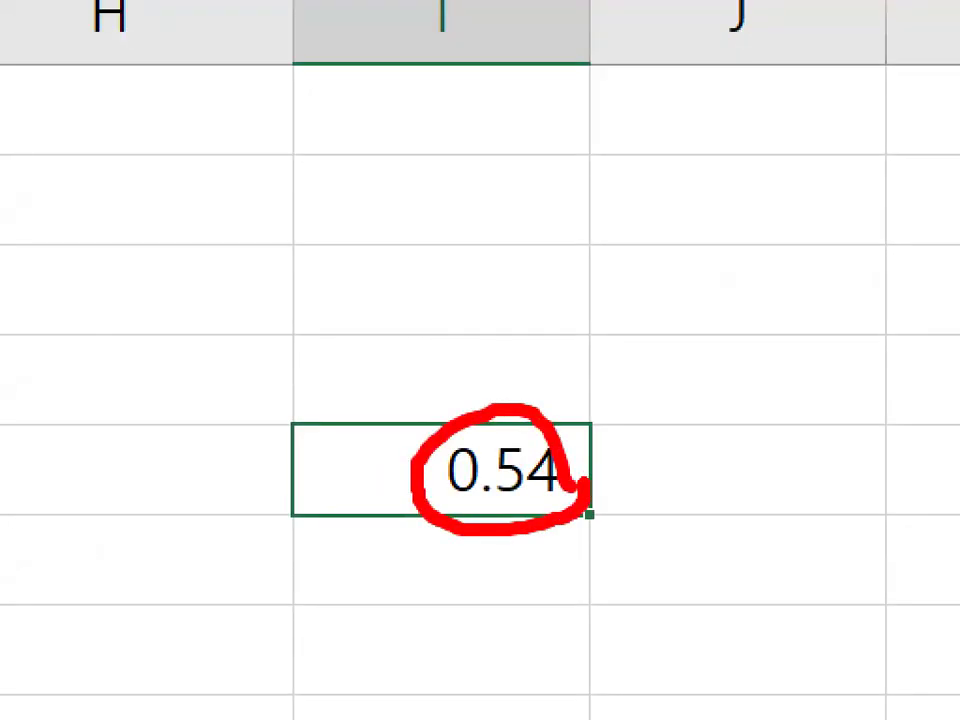
key(Escape)
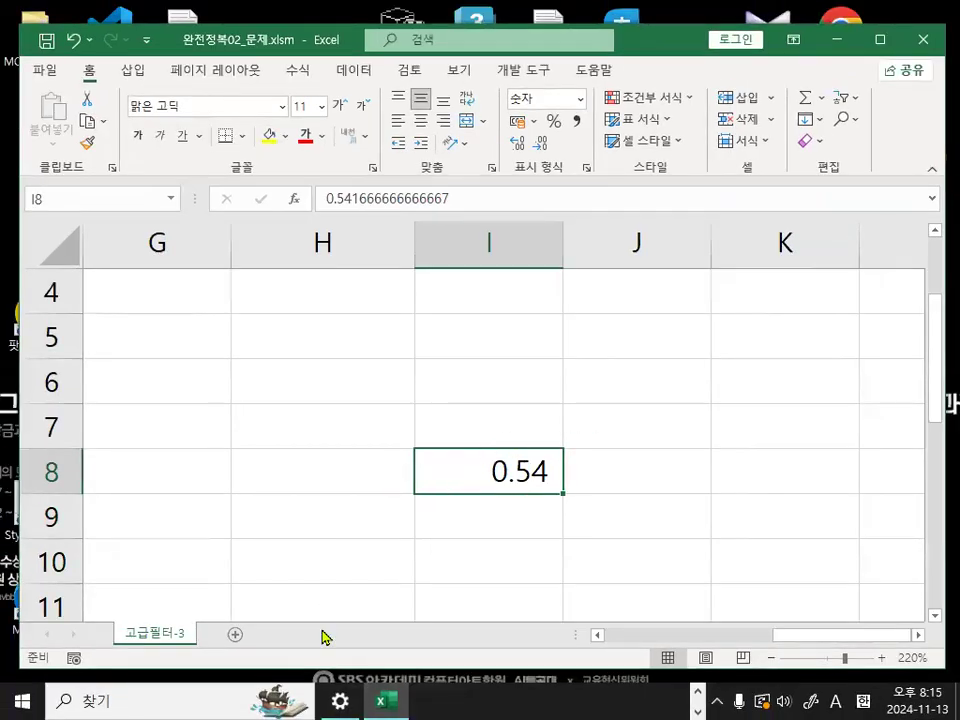
- Enter the comparison =F3>=0.5 in cell G3 beside the first 면접시간 entry and reselect the cell
drag(784, 637, 696, 642)
scroll(696, 642, up, 1)
click(629, 383)
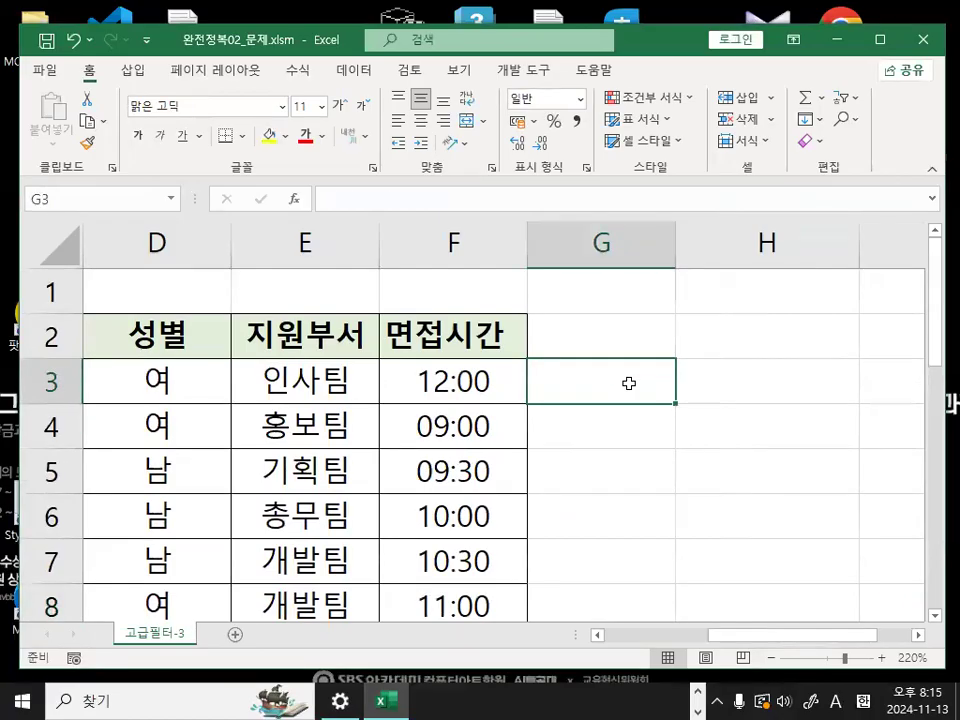
text(=)
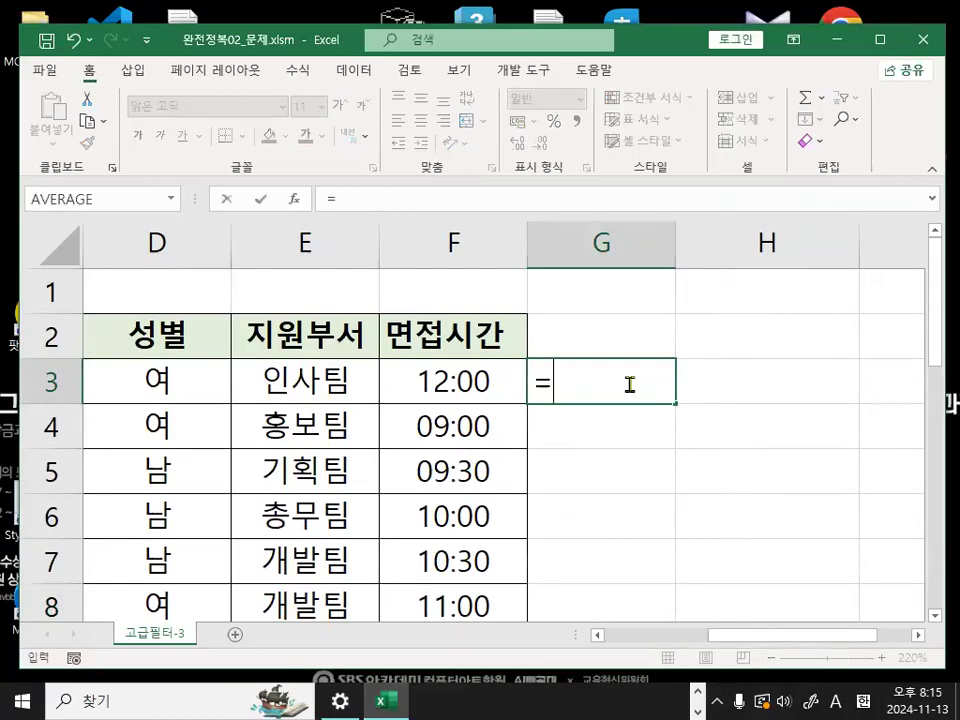
click(497, 381)
text(>=0.5)
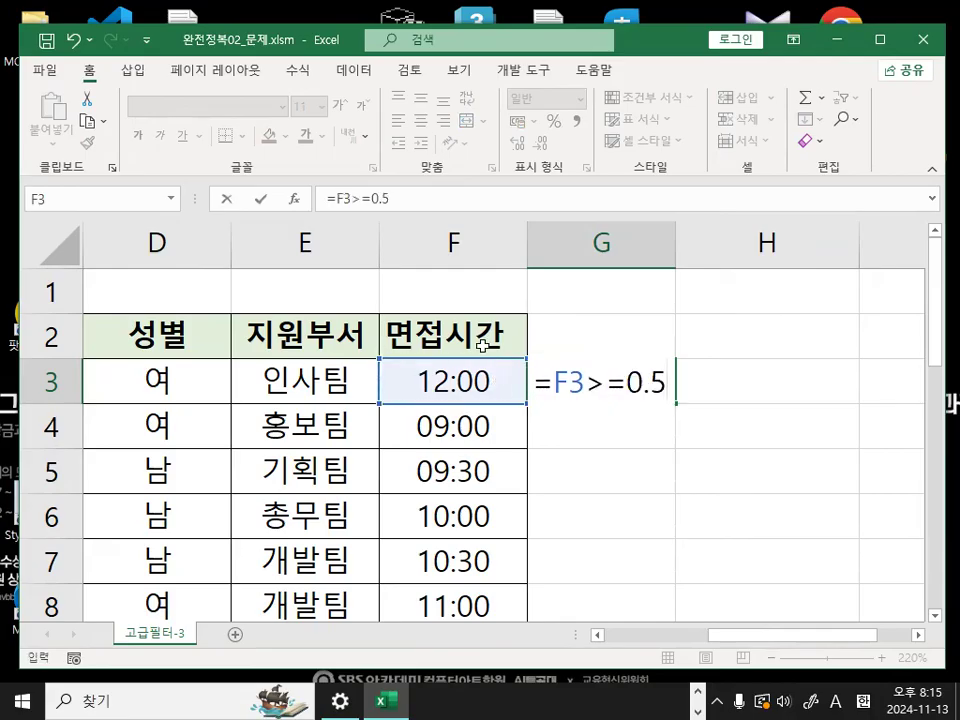
key(Return)
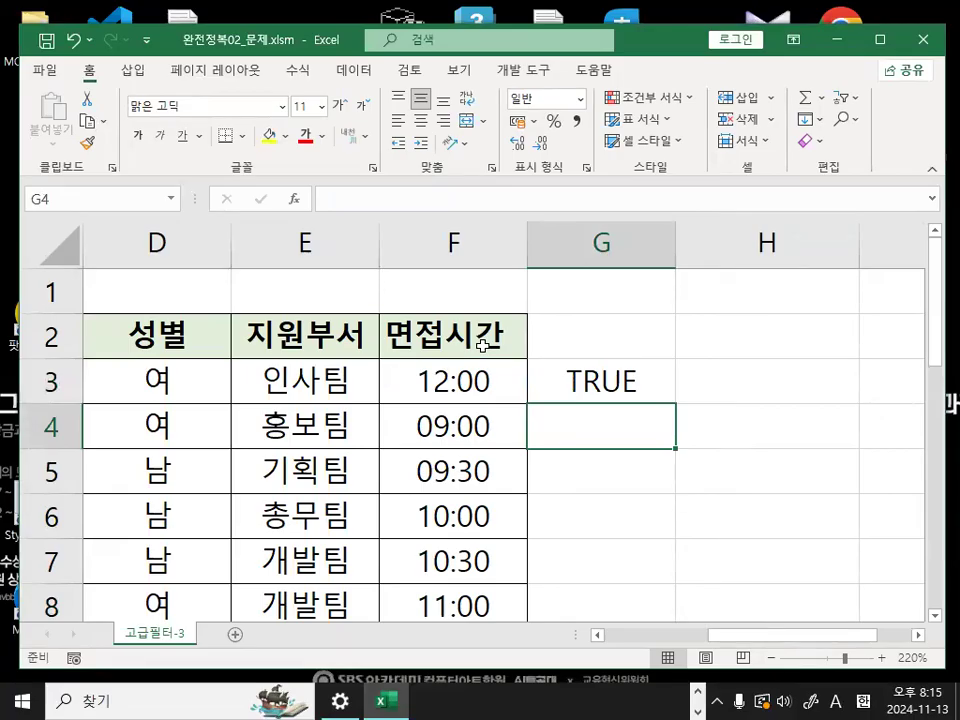
click(574, 381)
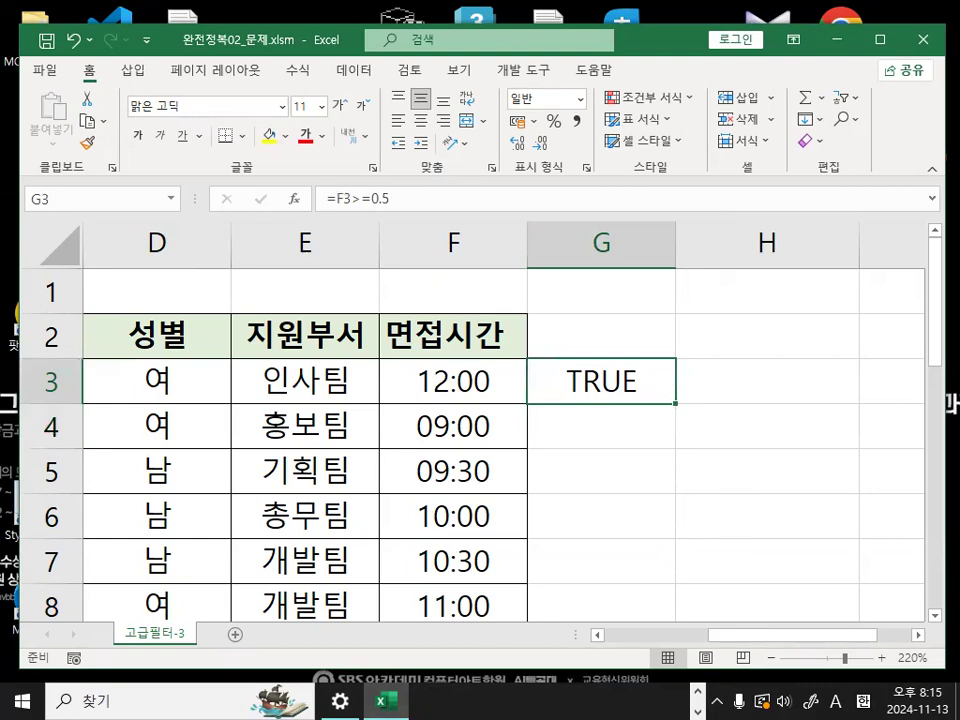
- Switch to the Notepad lesson notes and write 셀서식 on the line below 조건2
key(alt+Tab)
click(322, 414)
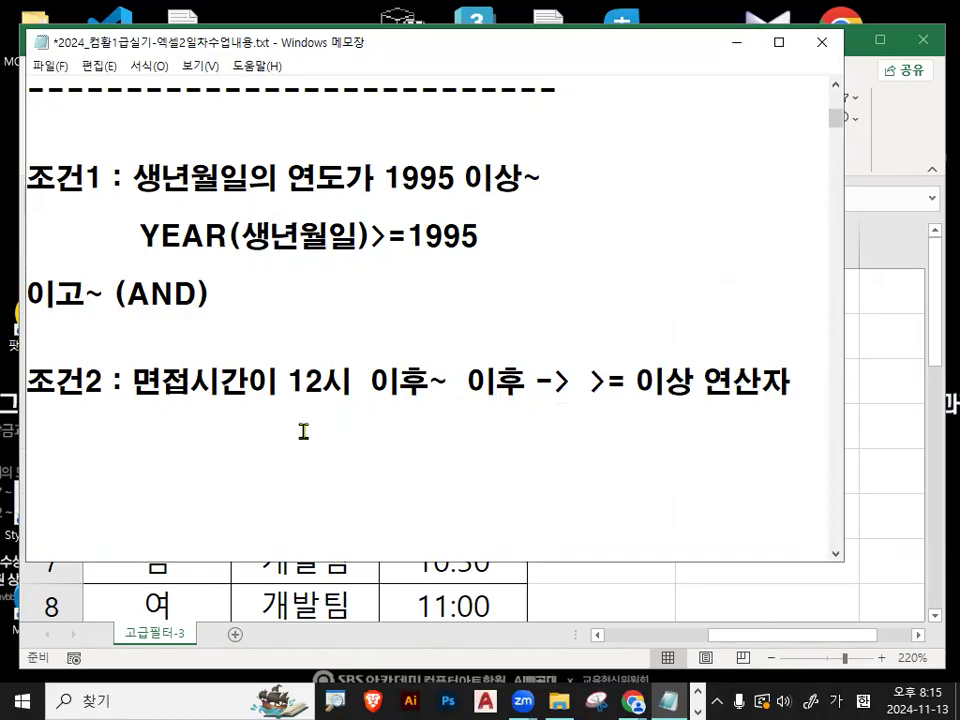
key(Return)
key(Return)
text(=AND(조건1,조건2))
click(309, 431)
key(ctrl+z)
key(BackSpace)
key(BackSpace)
text(ㅅ)
text(서식)
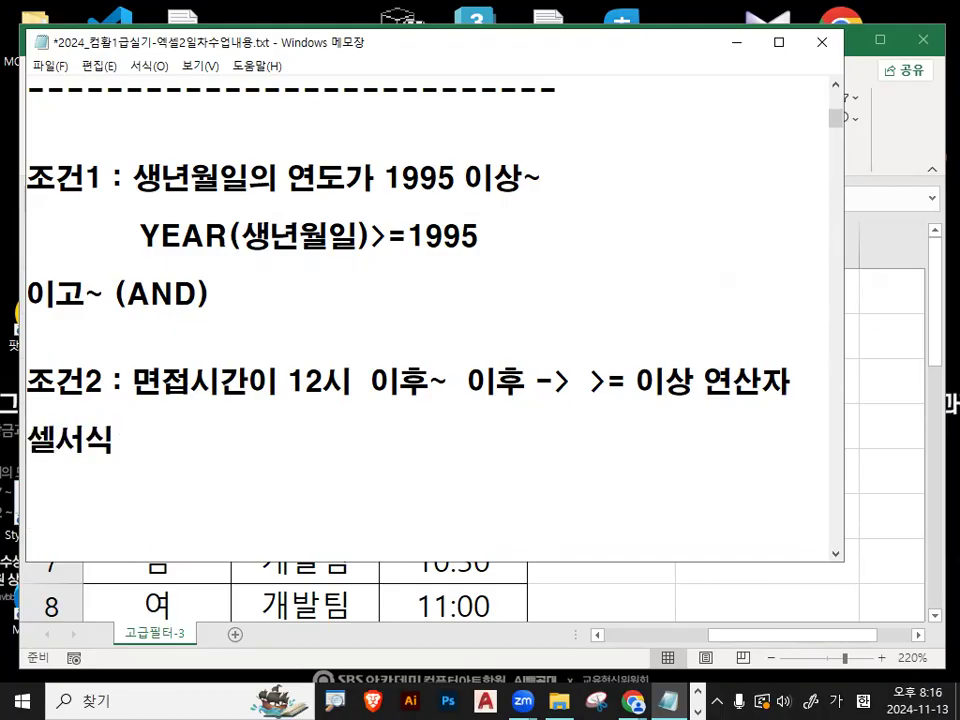
text(임읭)
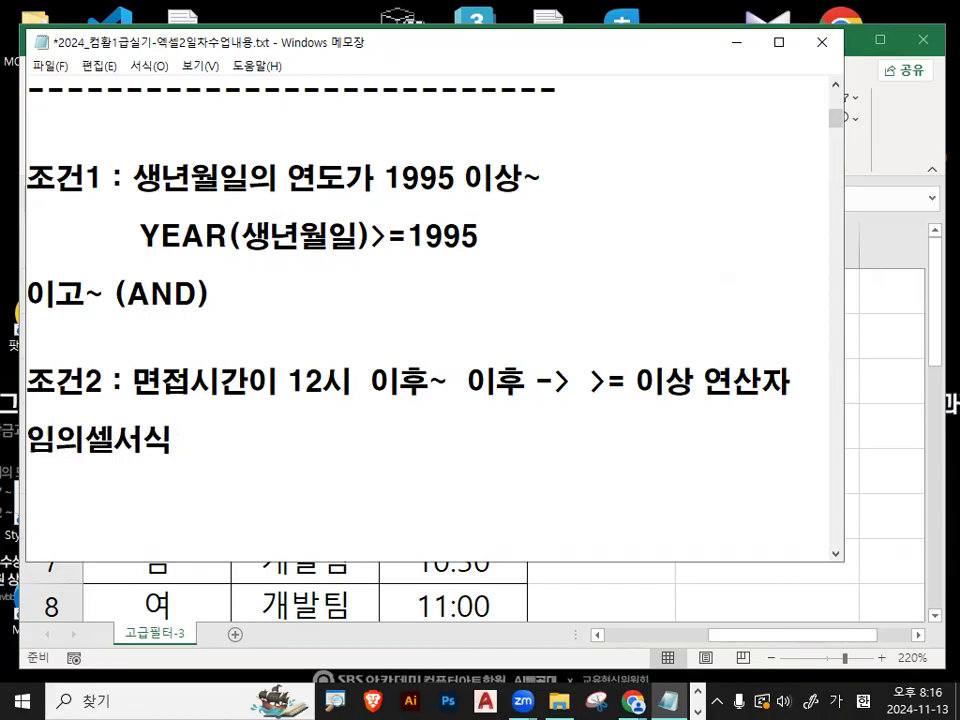
text(셀 )
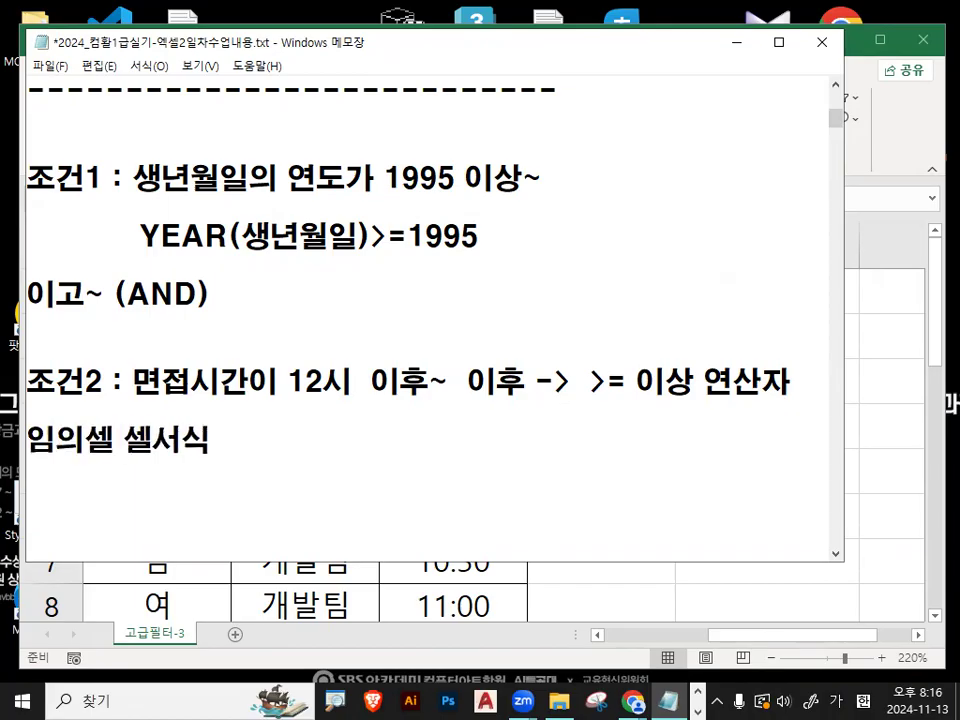
text(12:00 입력후 -)
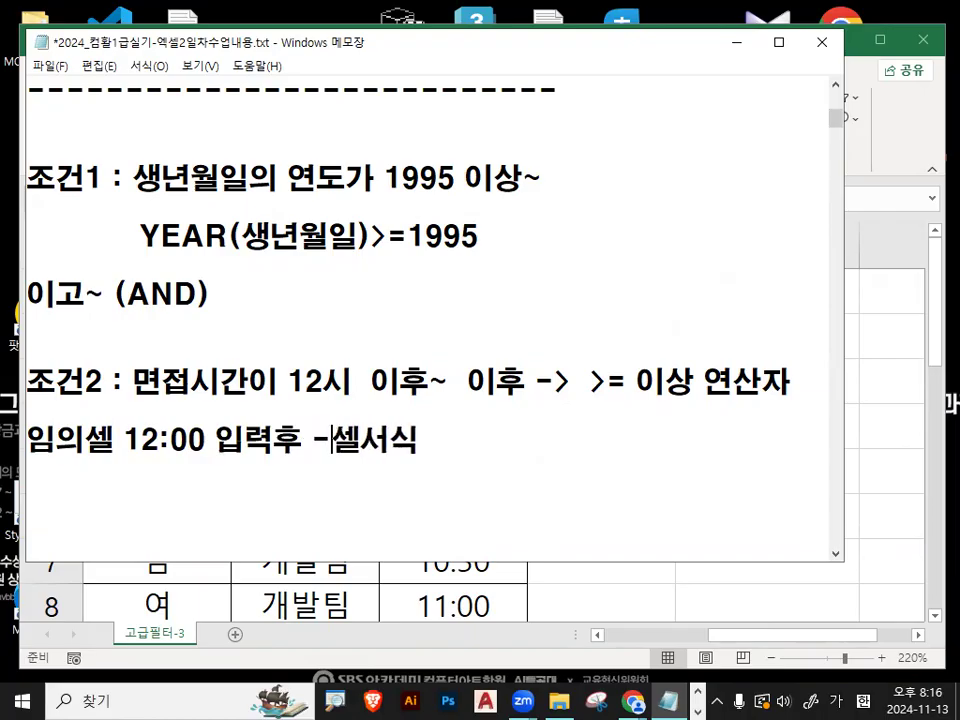
text(> )
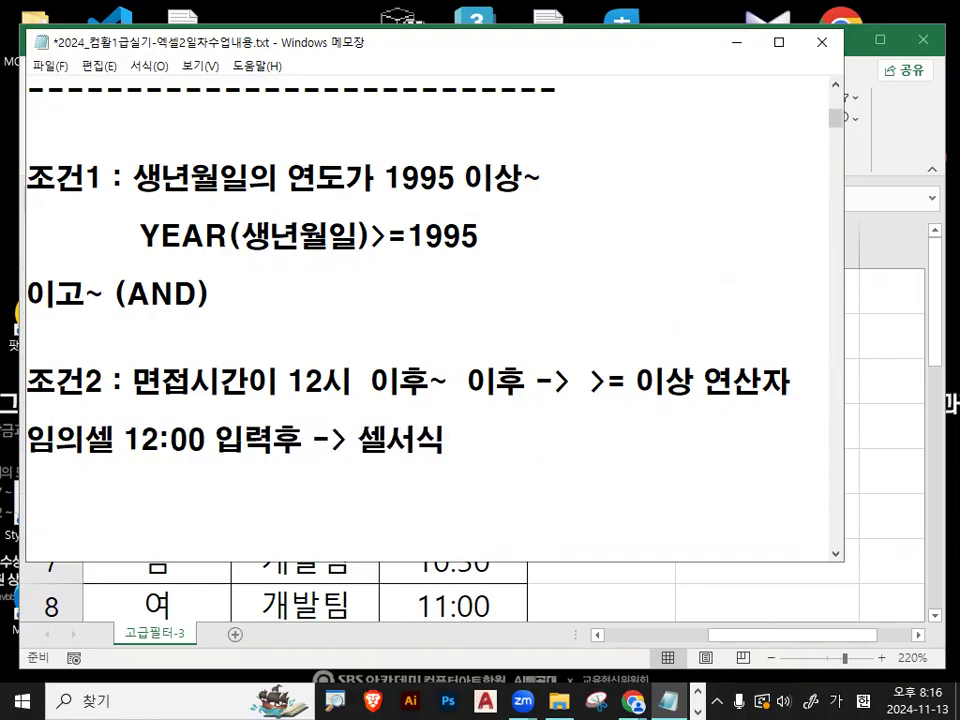
text(> 표시형ㅅ)
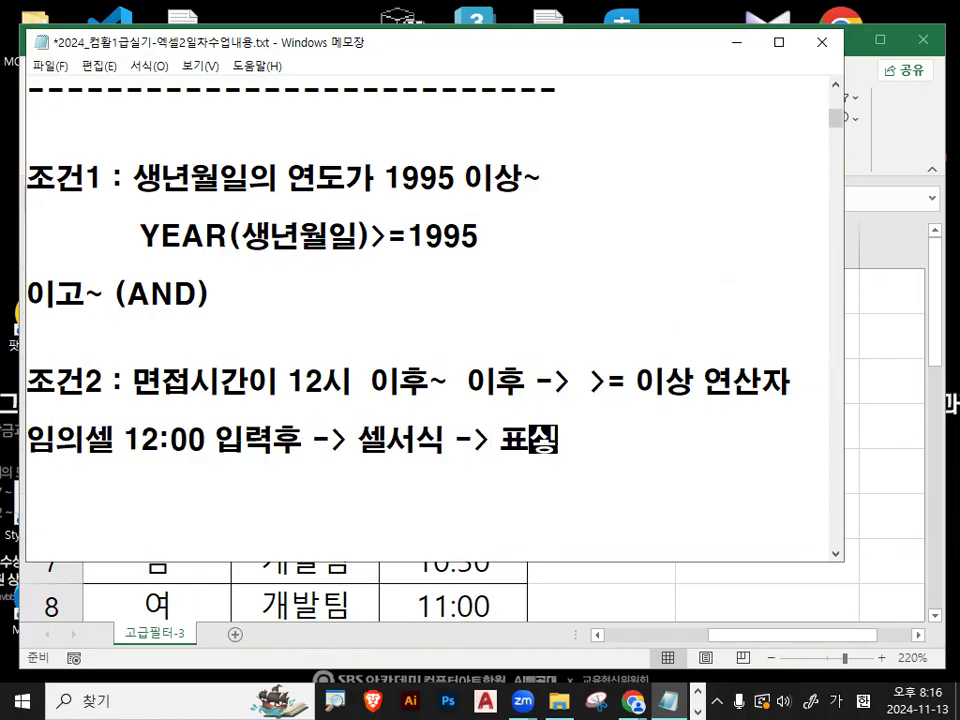
text(식탭에서)
- Append " -> 표시형식탭에서" after 셀서식 on the line below 조건2 and begin a new line
key(Return)
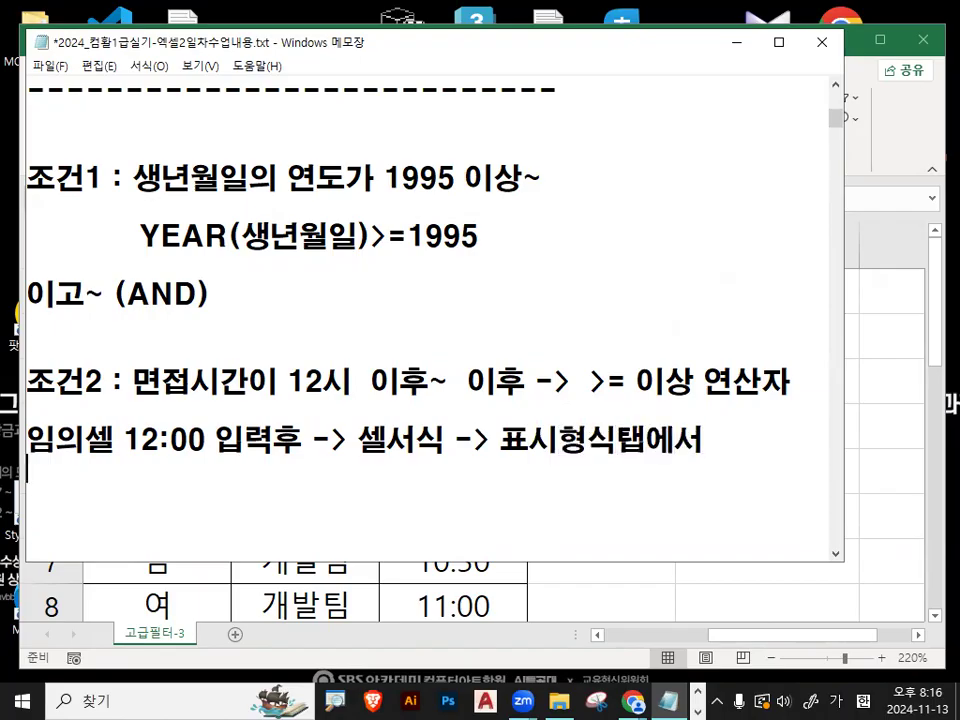
- Write 범주(숫자 선택) -> 소수자릿수 : 2자리 표시 on the new line of the number format note
text(법)
key(BackSpace)
text(ㅁ주()
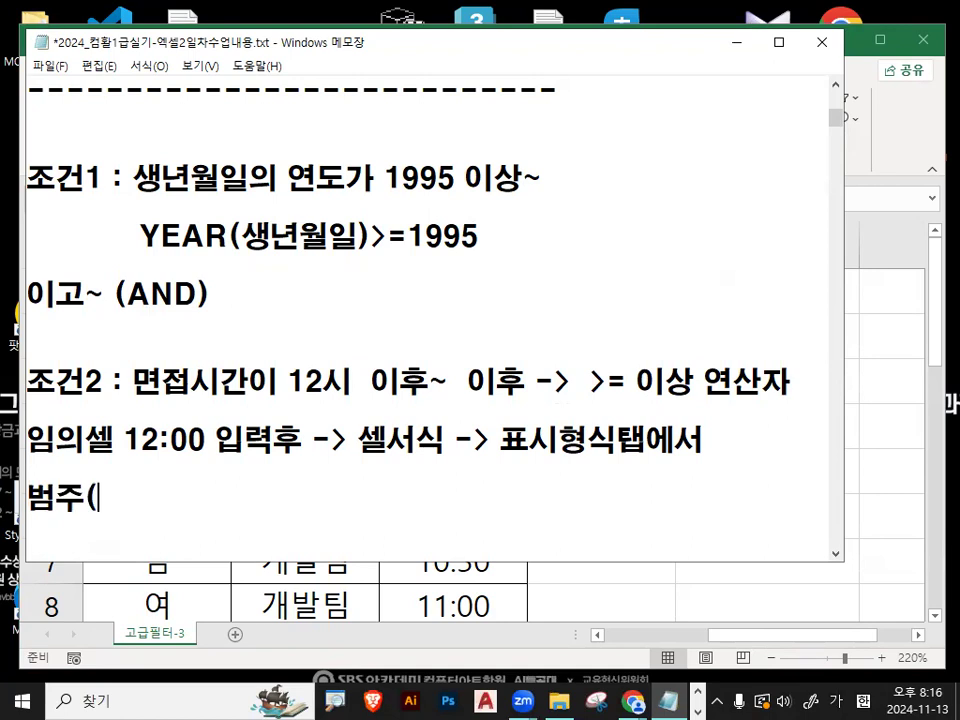
text(숫자 선택)
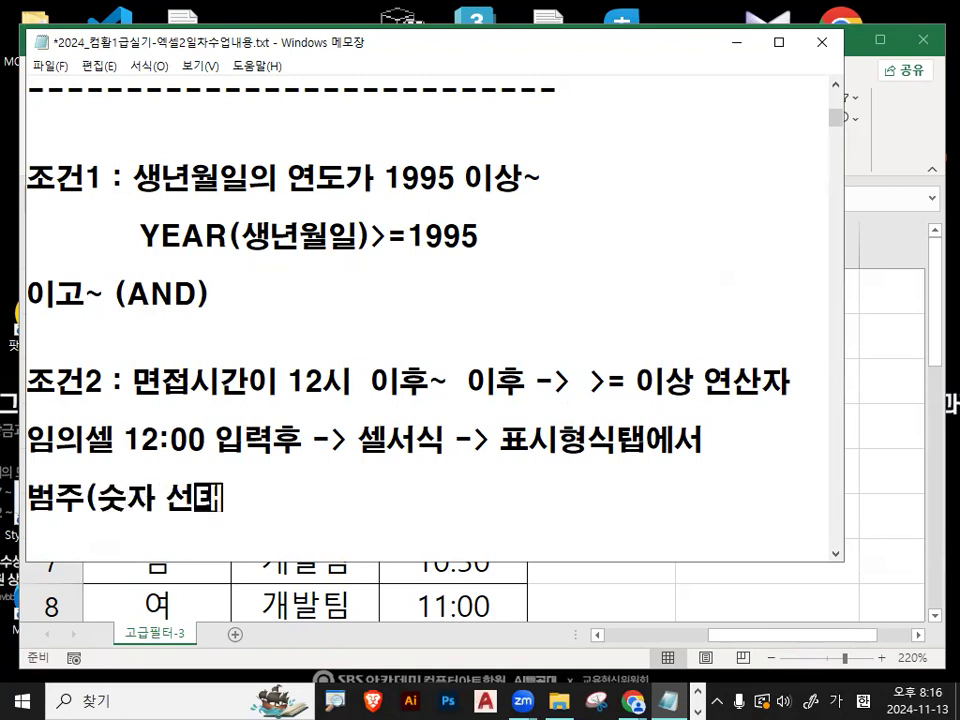
text() -> 소수자릿수 : 2 잘)
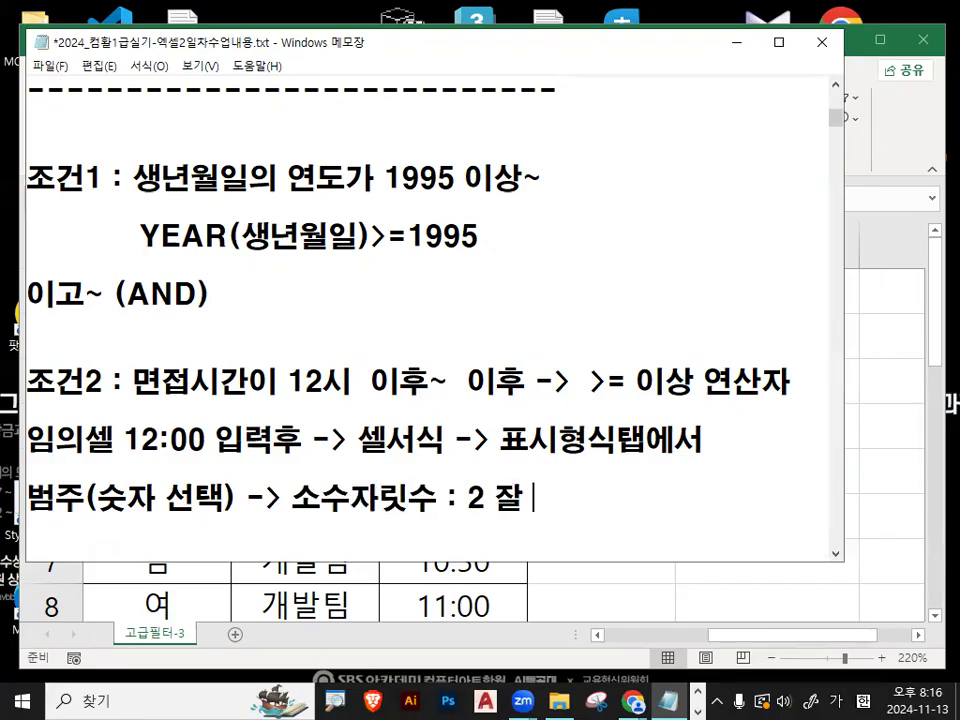
key(BackSpace)
key(BackSpace)
text(자리 표시)
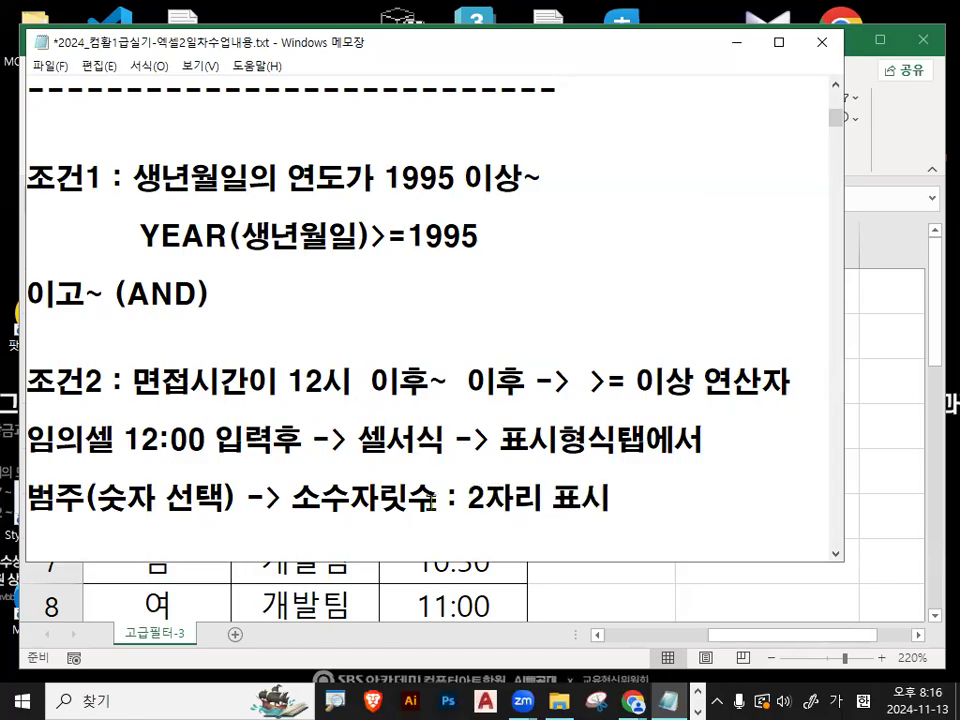
drag(281, 503, 626, 507)
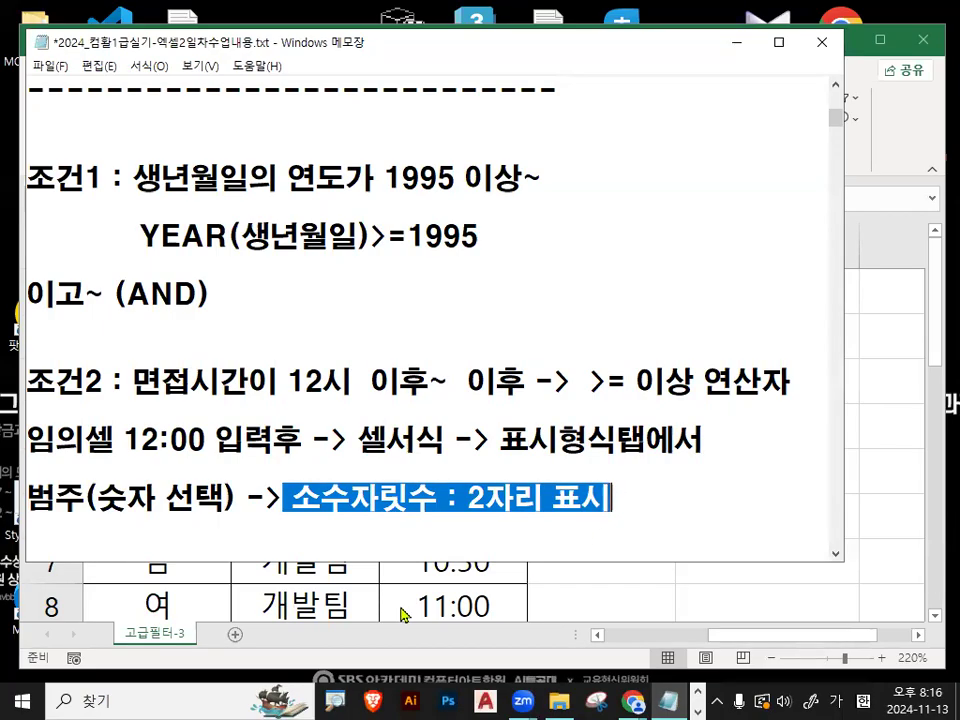
drag(282, 500, 380, 503)
drag(470, 507, 612, 503)
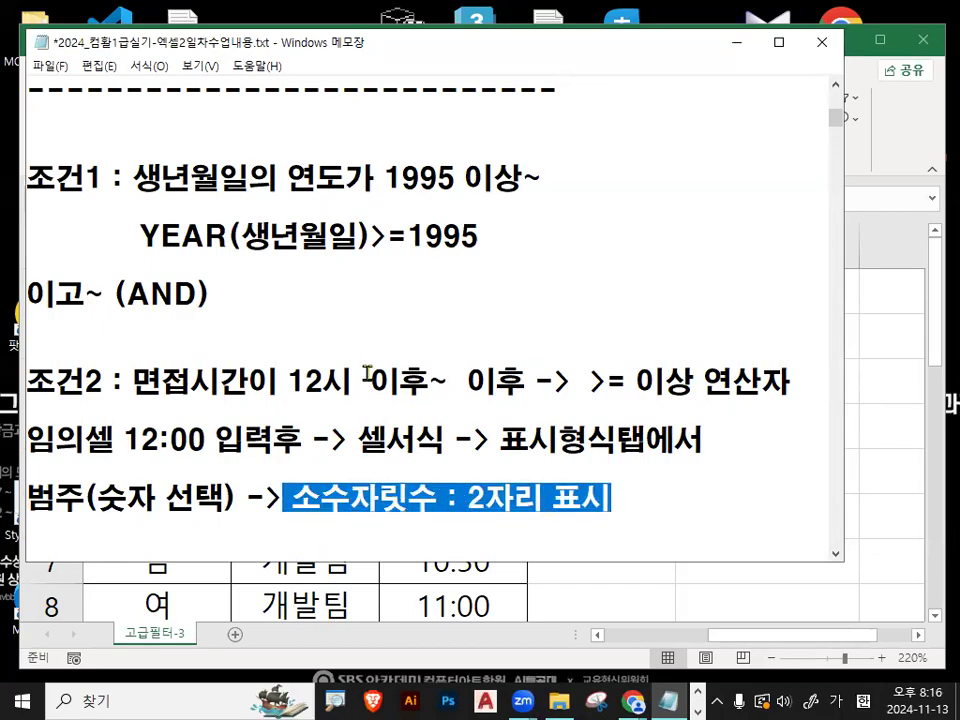
drag(128, 381, 465, 390)
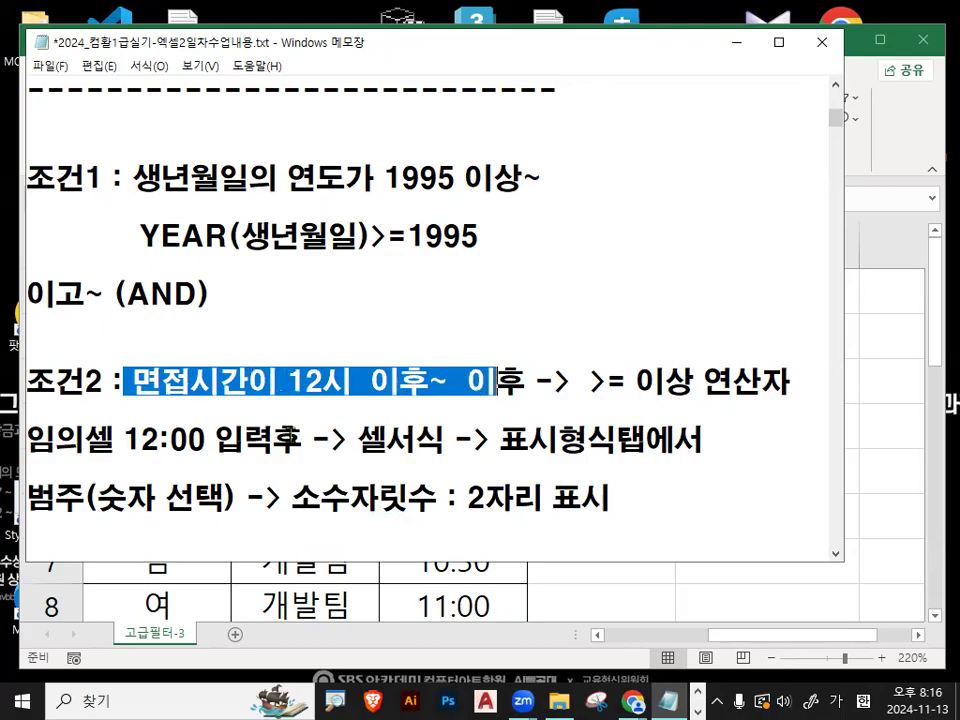
- Insert blank lines above the 임의셀 12:00 note and write 면접시간>=0.5, indented, directly below the 조건2 line
click(206, 428)
key(Return)
key(Return)
key(Return)
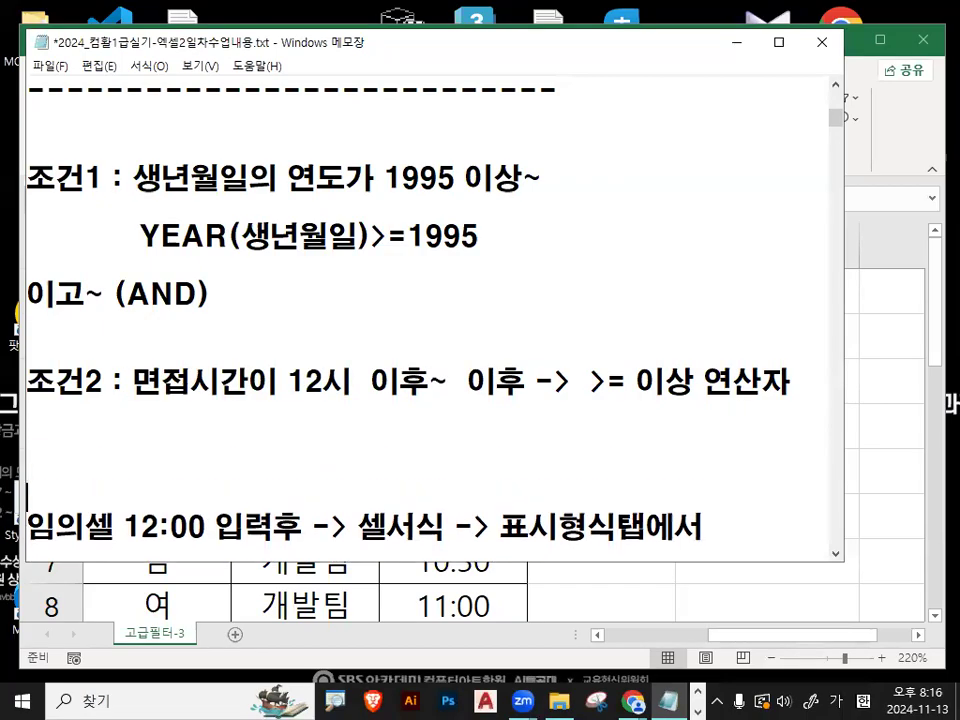
scroll(379, 461, down, 1)
click(208, 342)
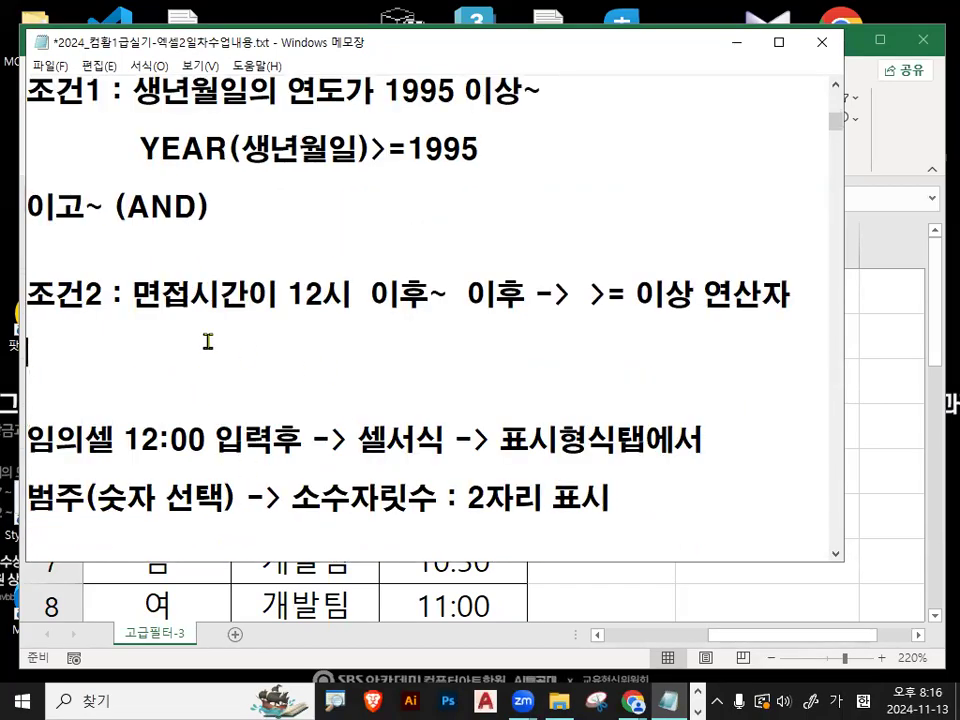
text(면접)
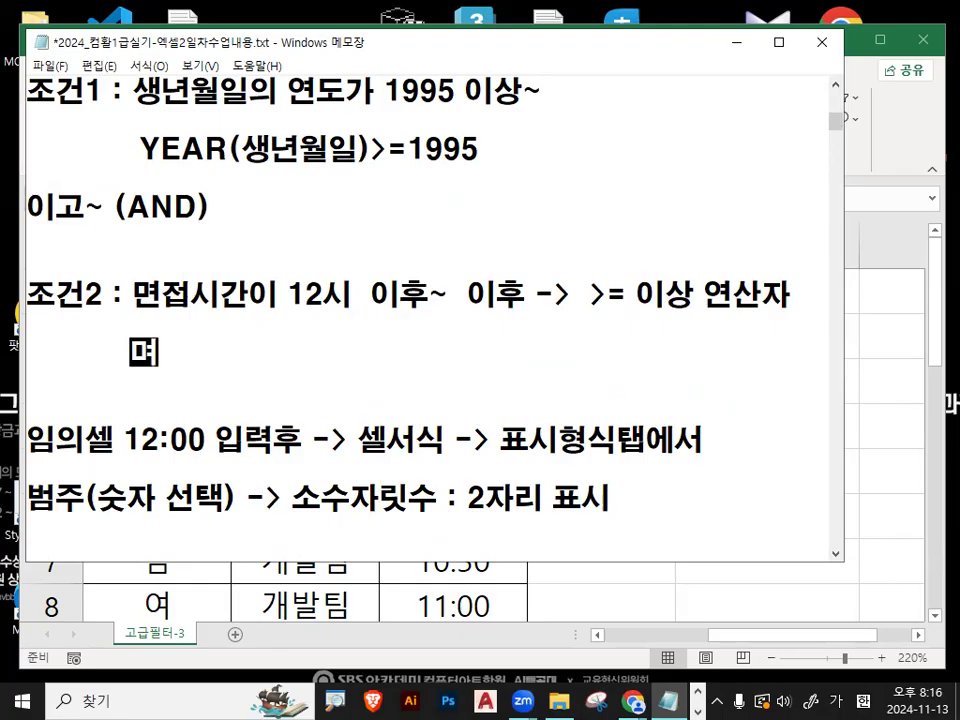
text(시간)
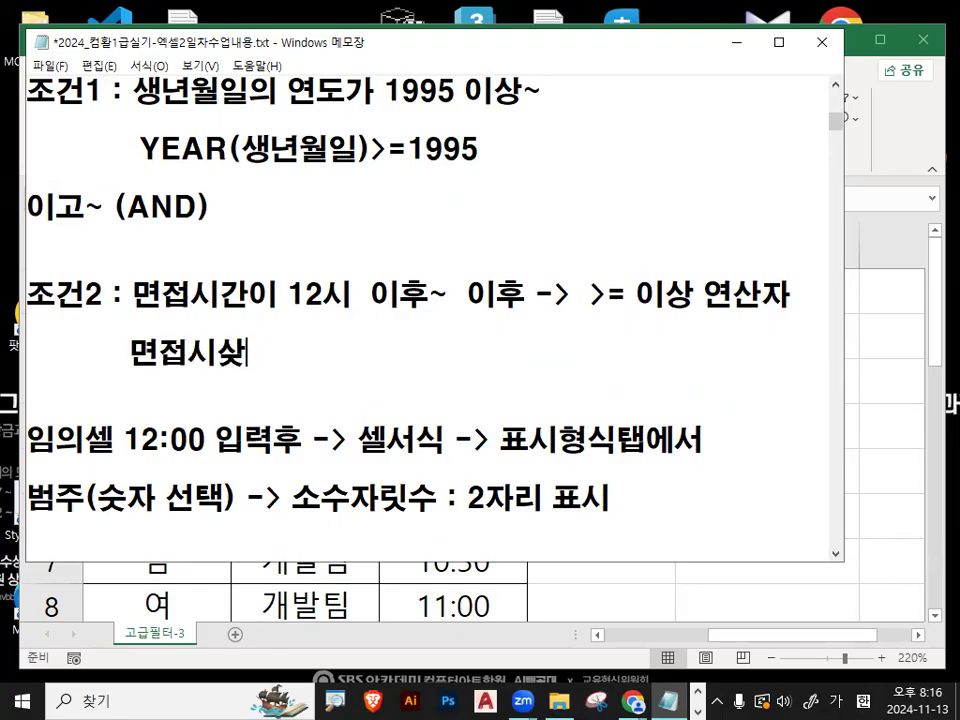
text(>=)
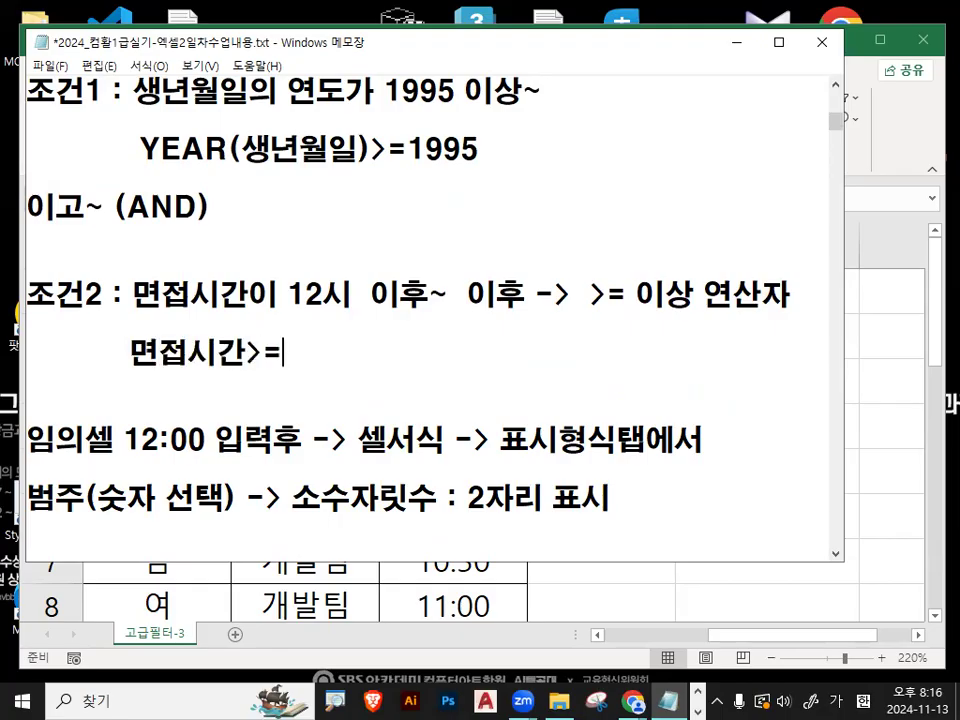
text(0.5)
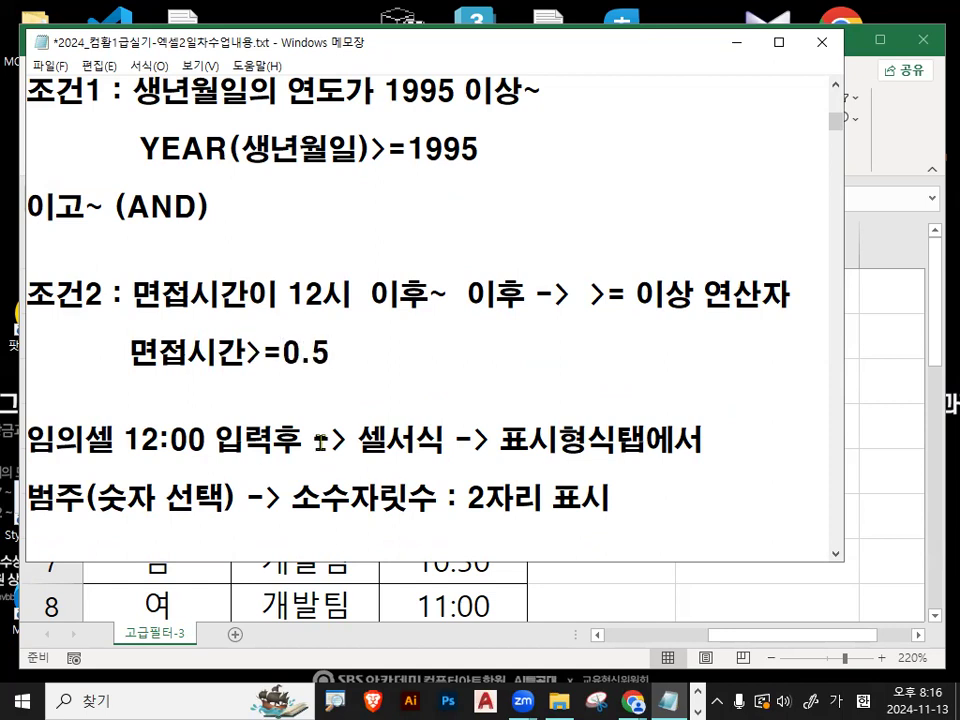
- Delete the extra blank lines between the 소수자릿수 note and the =AND(조건1,조건2) line
drag(121, 352, 313, 352)
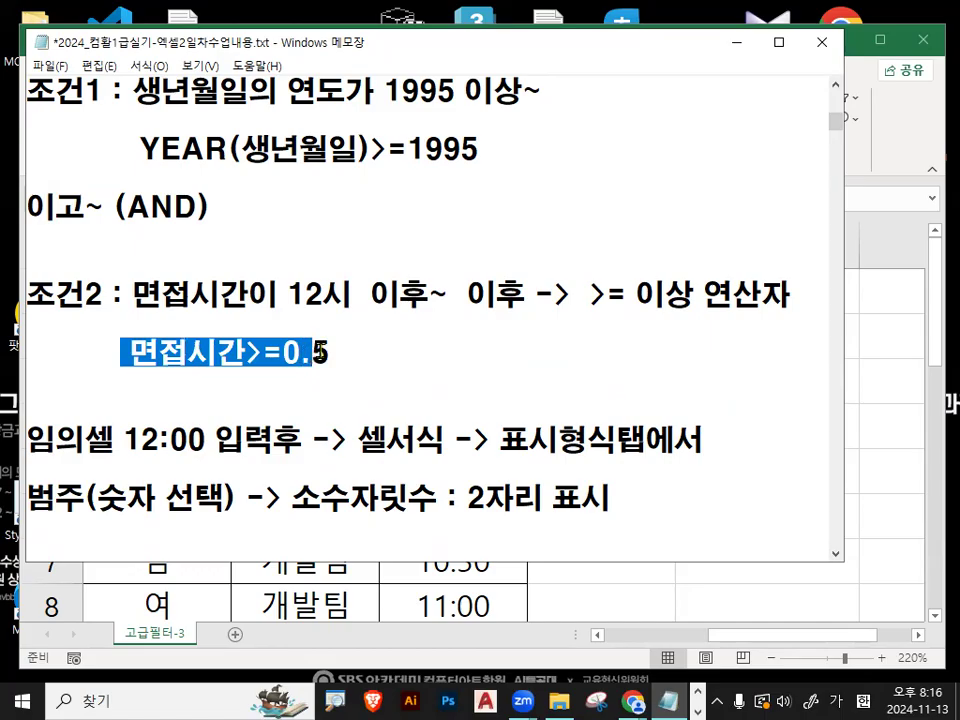
click(315, 352)
scroll(230, 410, down, 1)
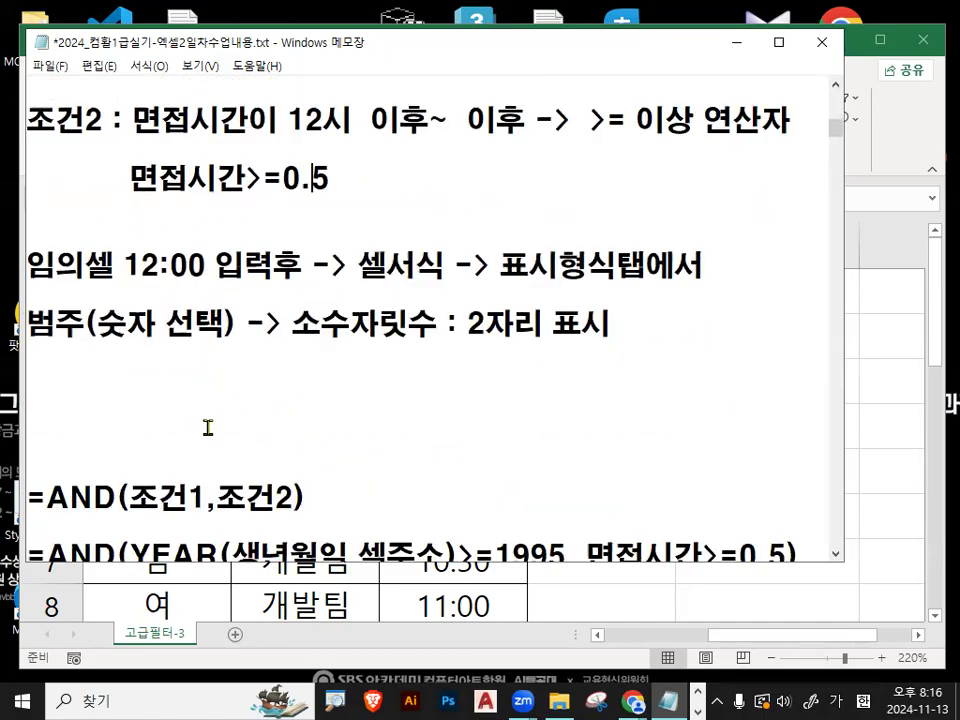
drag(119, 185, 229, 185)
click(151, 375)
key(Delete)
key(Delete)
key(Down)
key(Down)
key(Down)
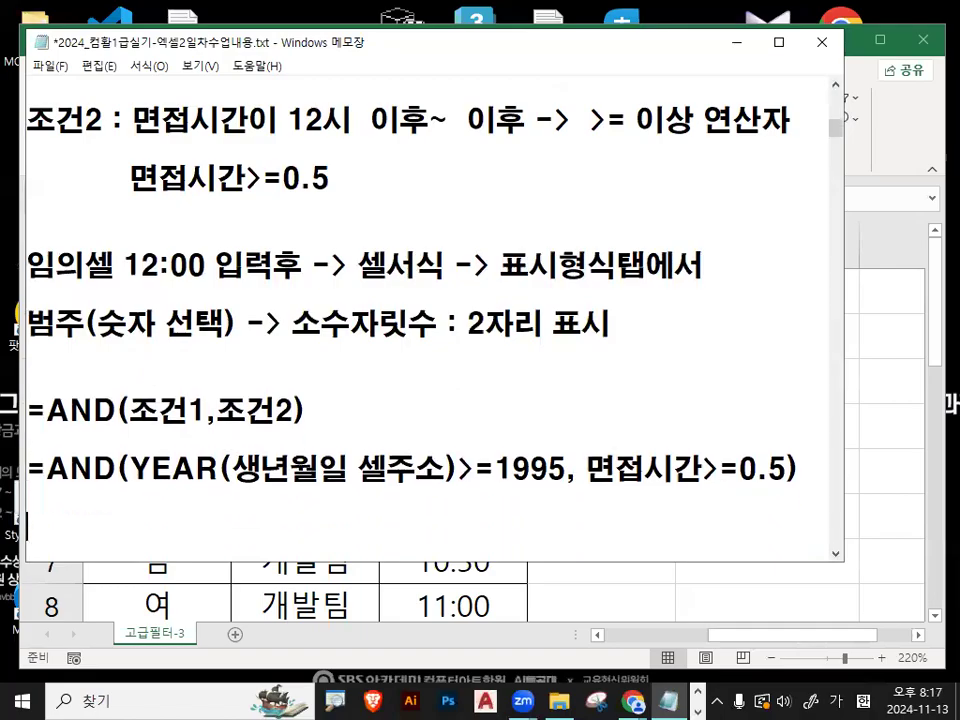
scroll(150, 375, down, 1)
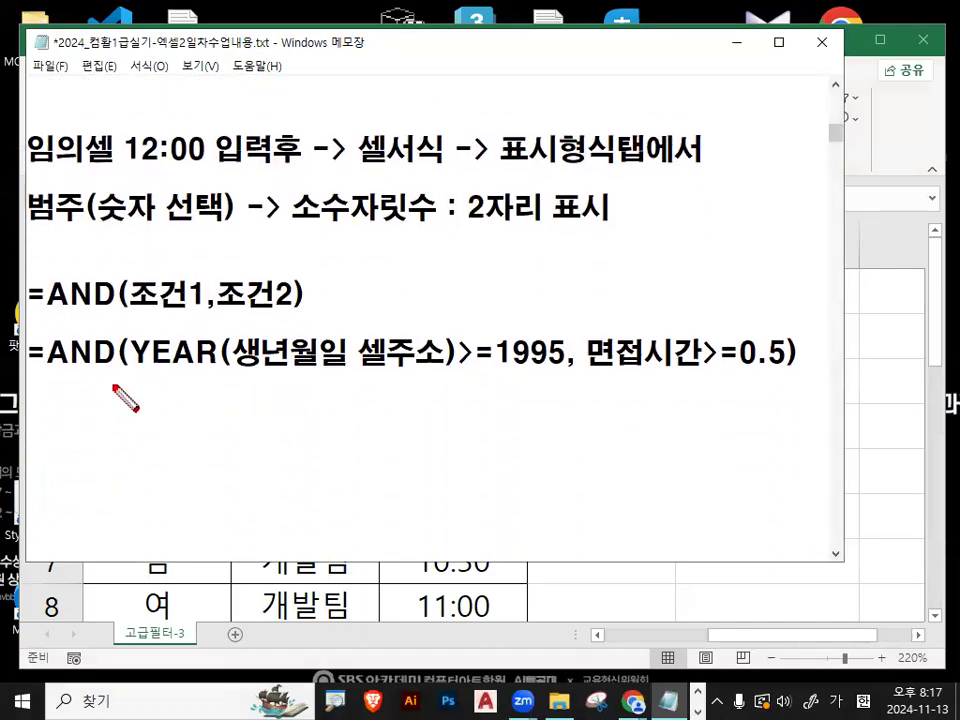
drag(602, 377, 772, 376)
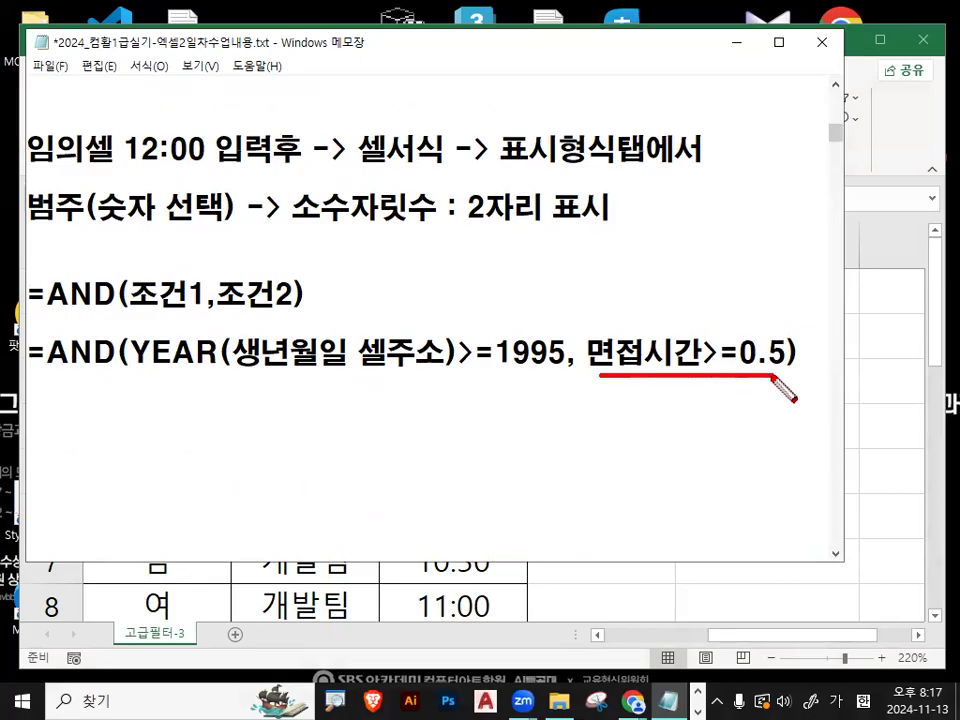
drag(135, 374, 550, 374)
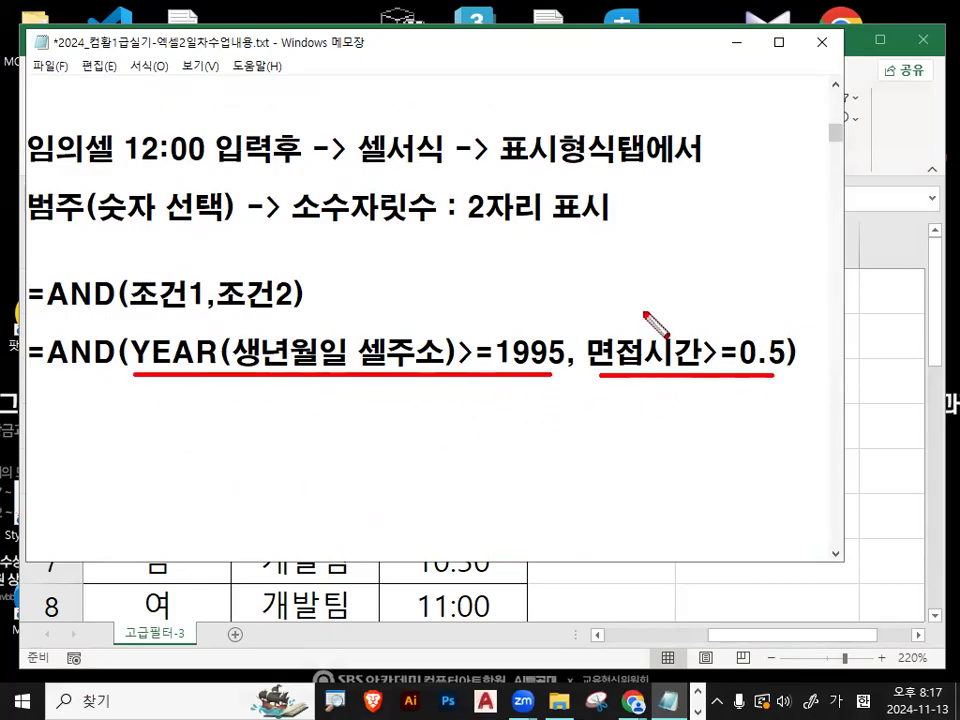
drag(642, 318, 688, 285)
key(Escape)
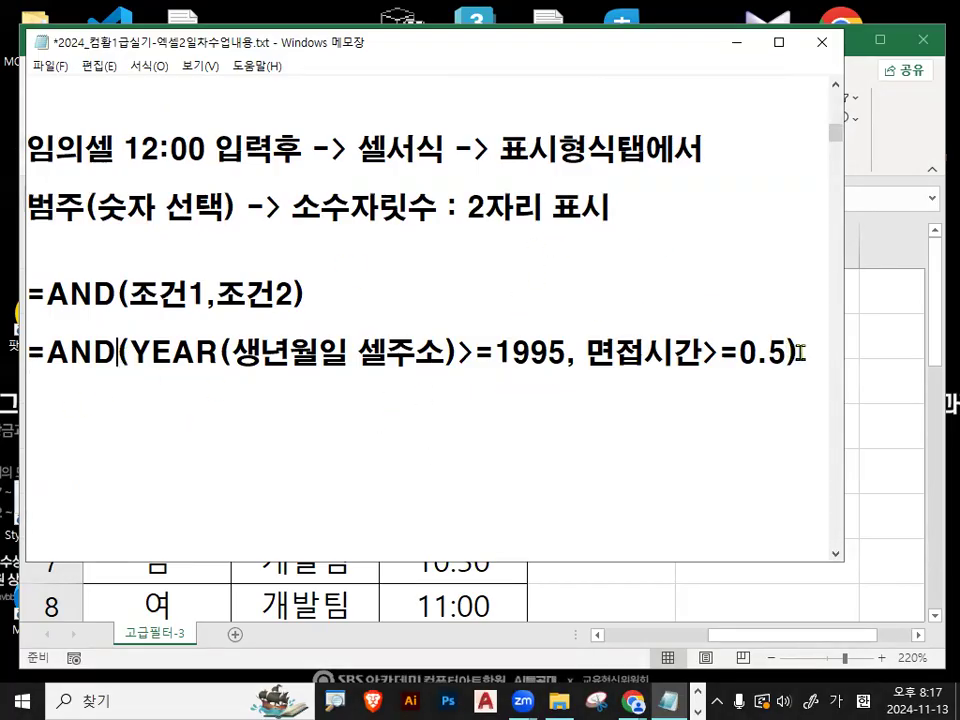
drag(739, 353, 776, 352)
- Switch back to Excel, clear the comparison in cell G3 and set the first 면접시간 entry in F3 to 08:30
click(740, 43)
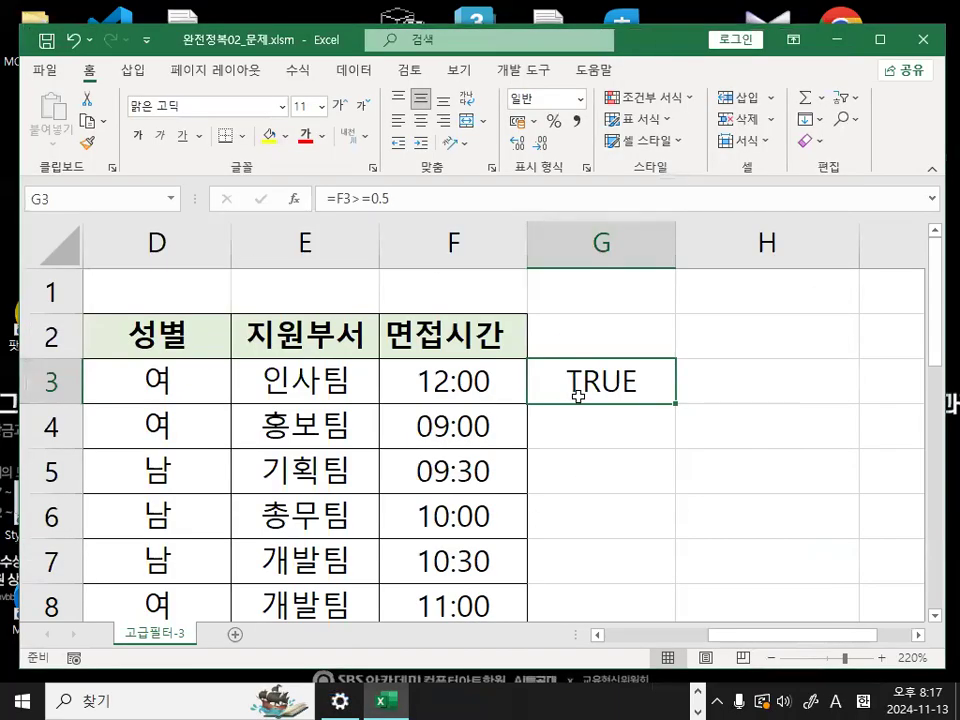
key(Delete)
click(490, 379)
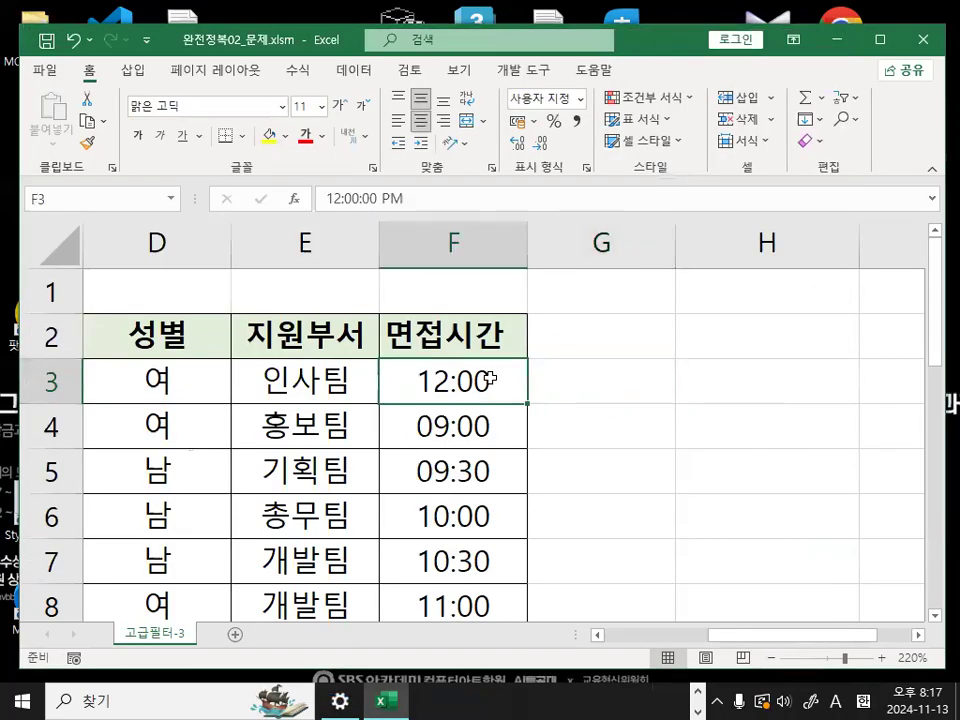
text(08:)
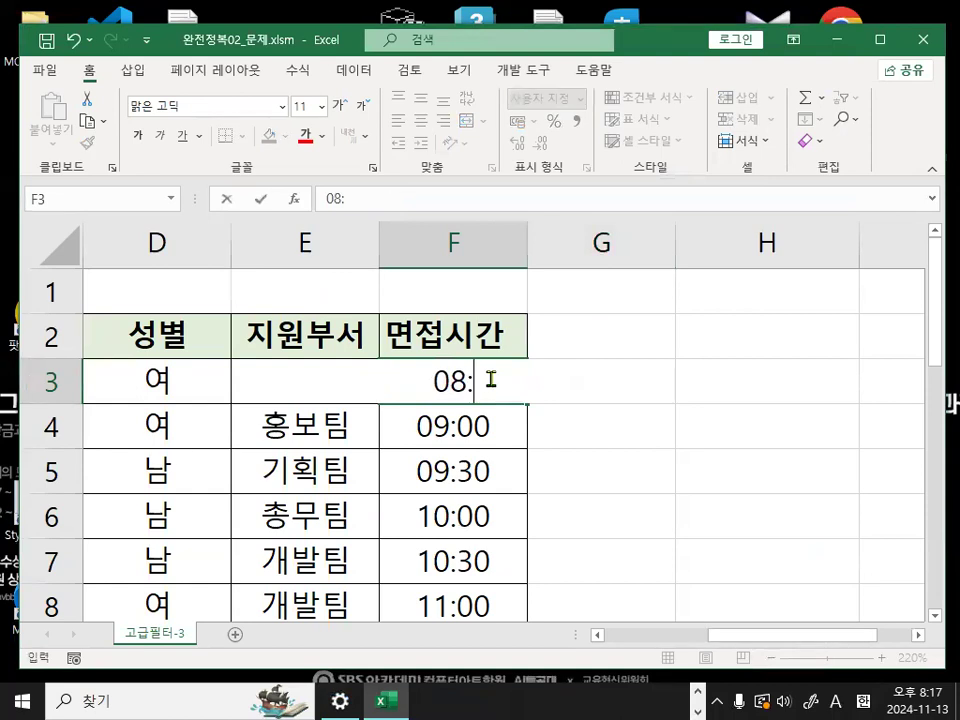
text(30)
key(Return)
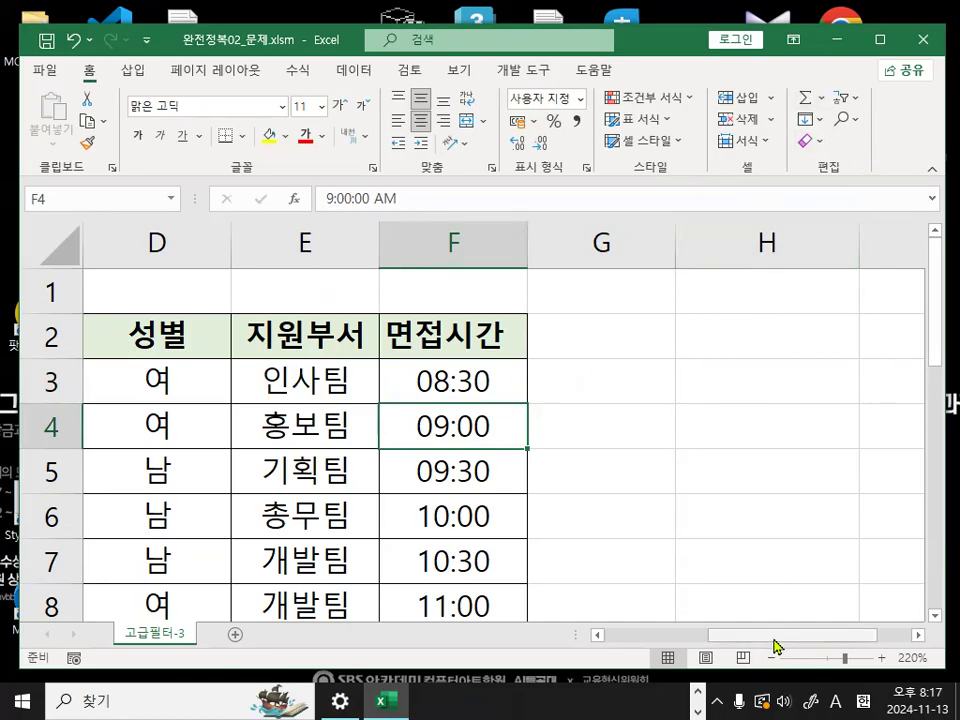
- Enter the criteria heading 조건 in cell A23 below the data table
drag(776, 636, 546, 628)
scroll(148, 437, down, 7)
scroll(148, 437, down, 2)
scroll(150, 439, up, 3)
click(146, 476)
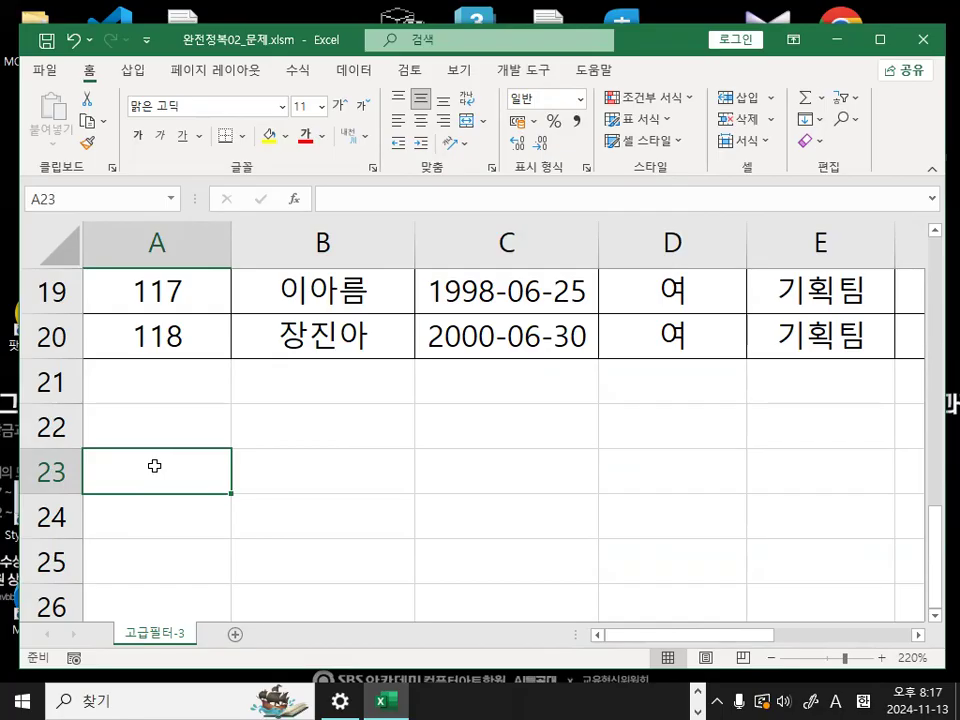
text(wh)
key(BackSpace)
key(BackSpace)
key(Hangul)
text(족건)
key(Return)
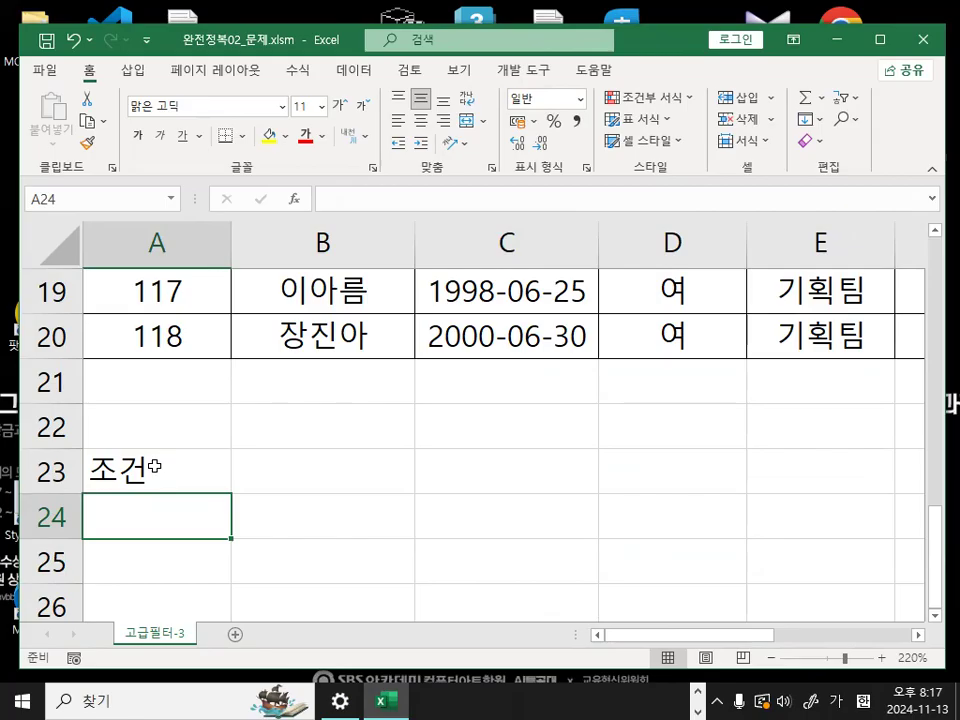
- Begin the criteria formula with =AND( in cell A24 and bring the table's first data row into reach
text(=a)
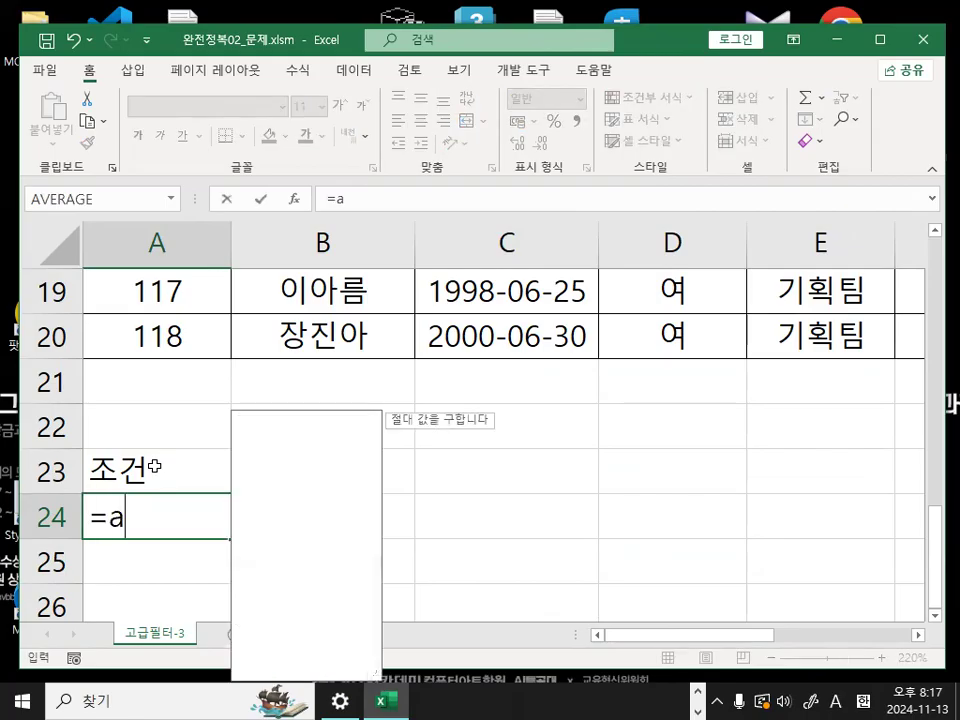
key(BackSpace)
text(AND)
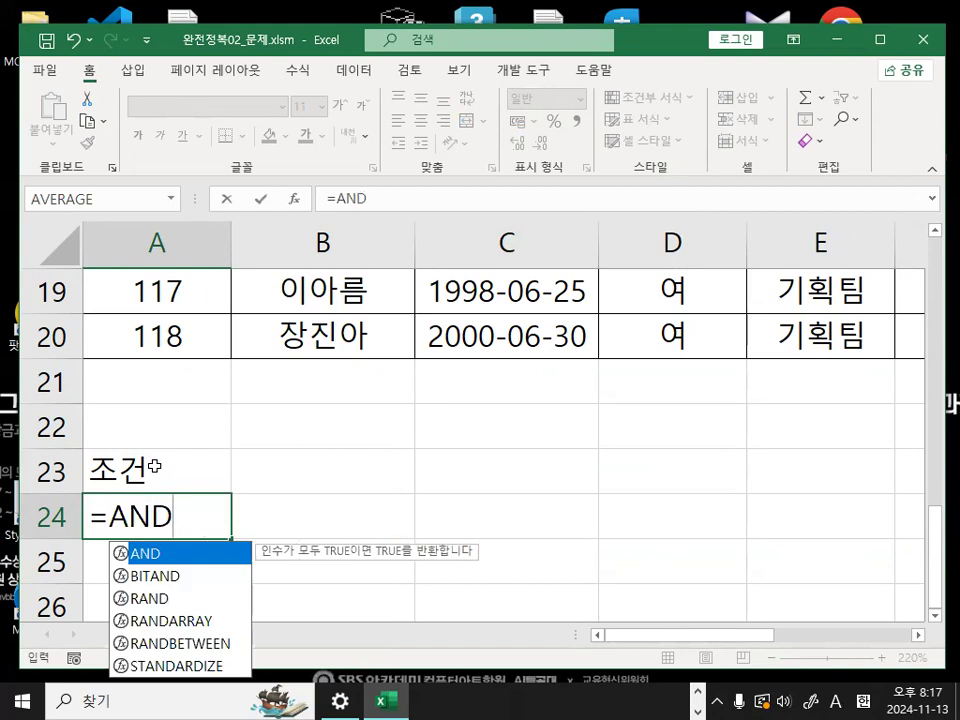
text(()
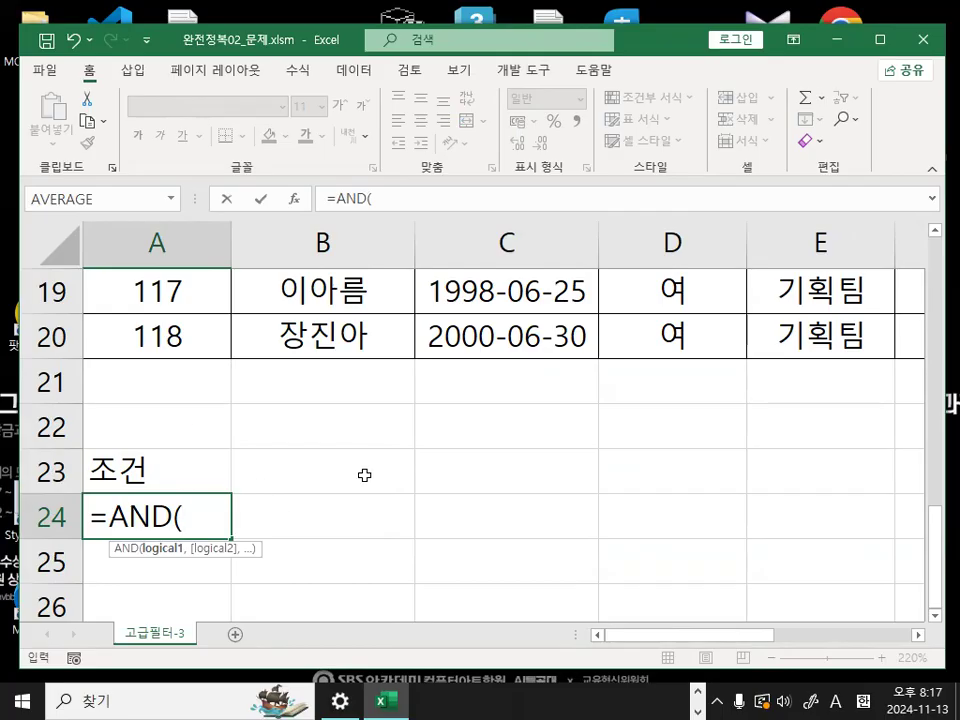
scroll(364, 475, up, 6)
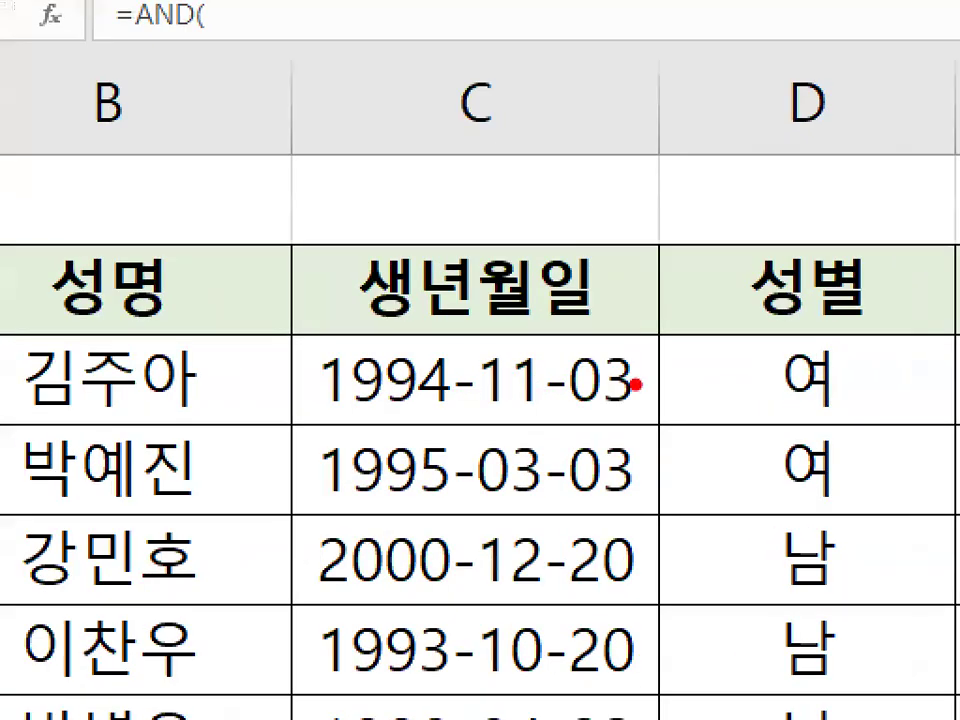
mouse_move(585, 383)
mouse_down()
mouse_move(414, 387)
mouse_move(586, 386)
mouse_up()
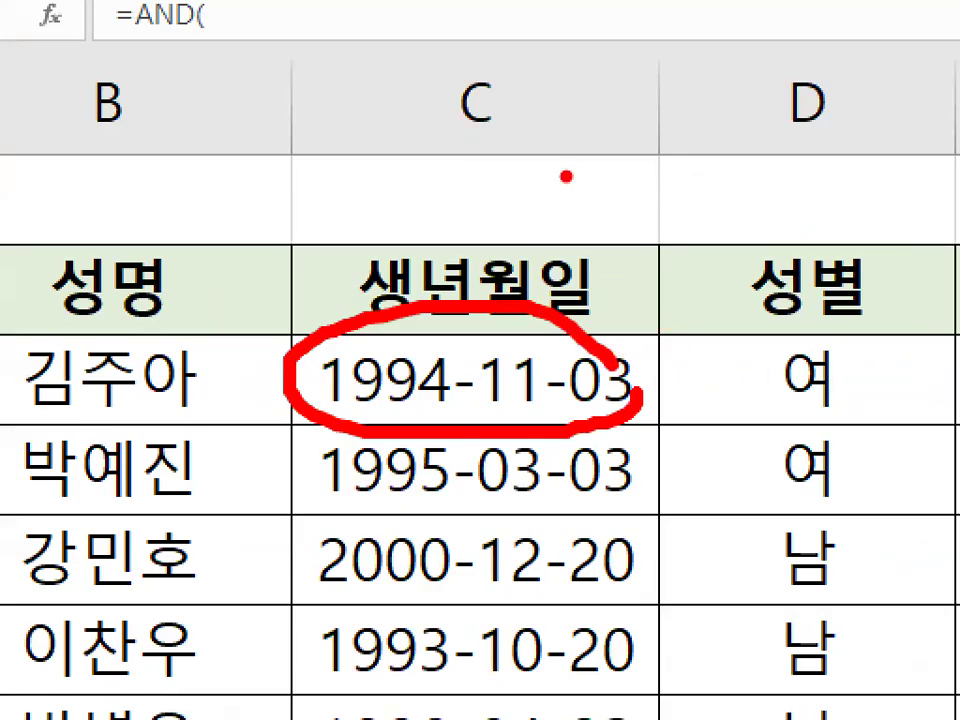
drag(566, 176, 597, 303)
drag(662, 204, 712, 206)
drag(668, 226, 718, 228)
drag(735, 180, 735, 270)
mouse_move(778, 240)
mouse_down()
mouse_move(793, 268)
mouse_move(830, 270)
mouse_up()
drag(880, 152, 872, 250)
mouse_move(895, 205)
mouse_down()
mouse_move(868, 288)
mouse_move(930, 216)
mouse_up()
drag(597, 303, 958, 312)
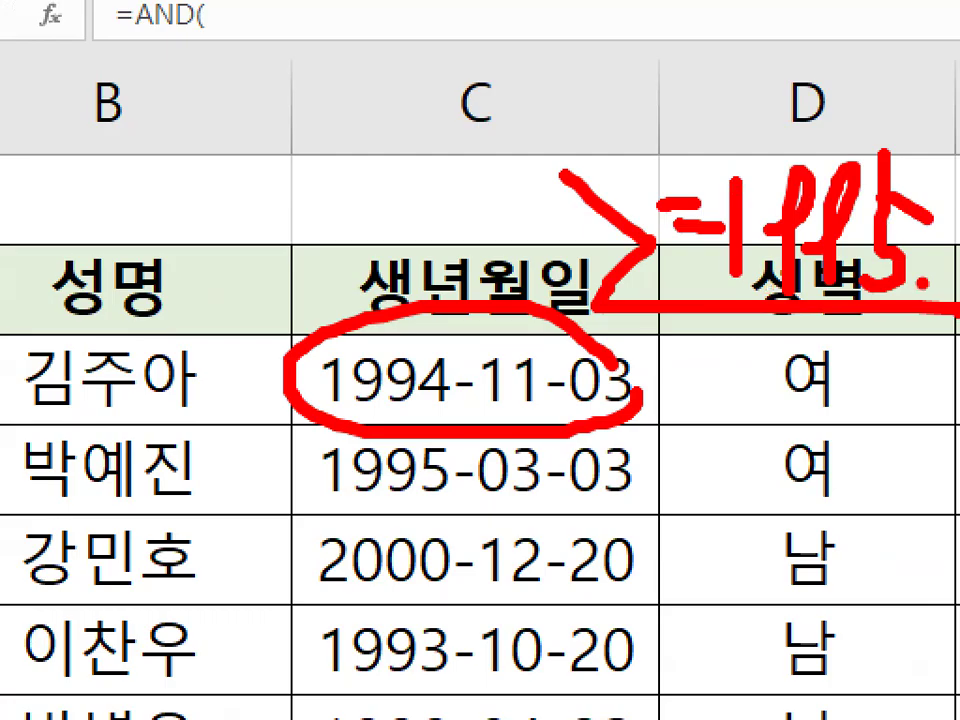
drag(442, 203, 338, 323)
drag(333, 280, 378, 318)
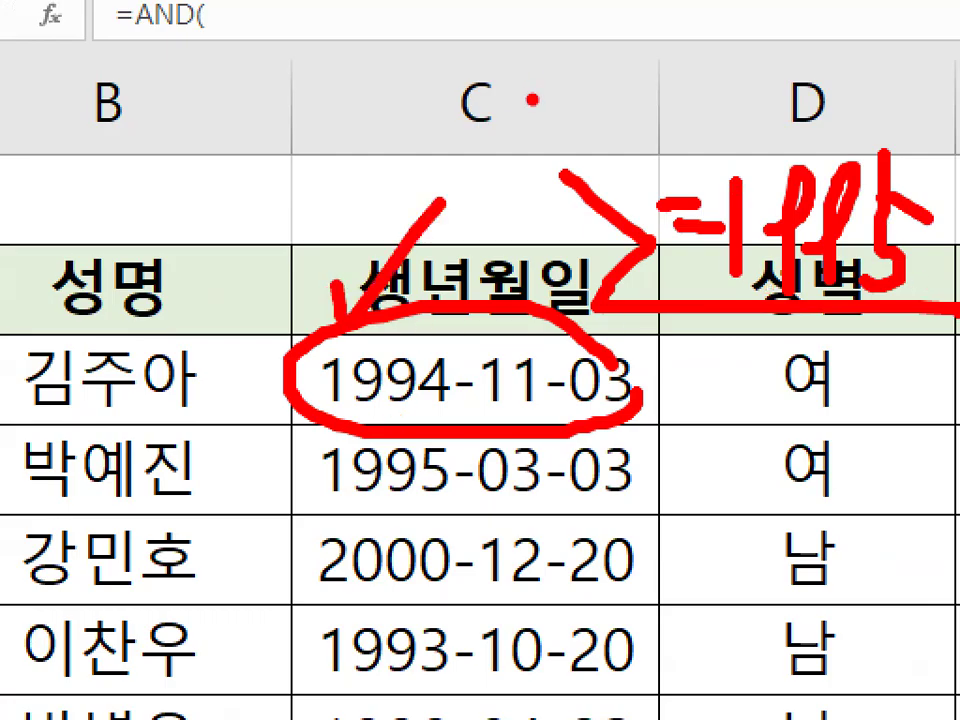
mouse_move(600, 300)
mouse_down()
mouse_move(690, 155)
mouse_move(650, 250)
mouse_up()
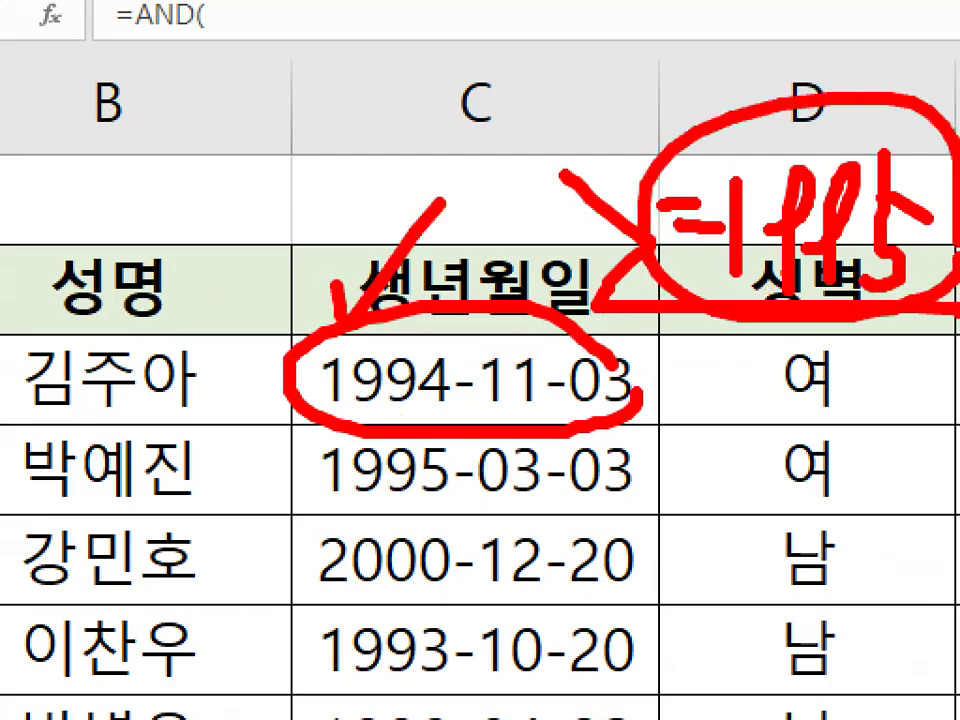
key(Escape)
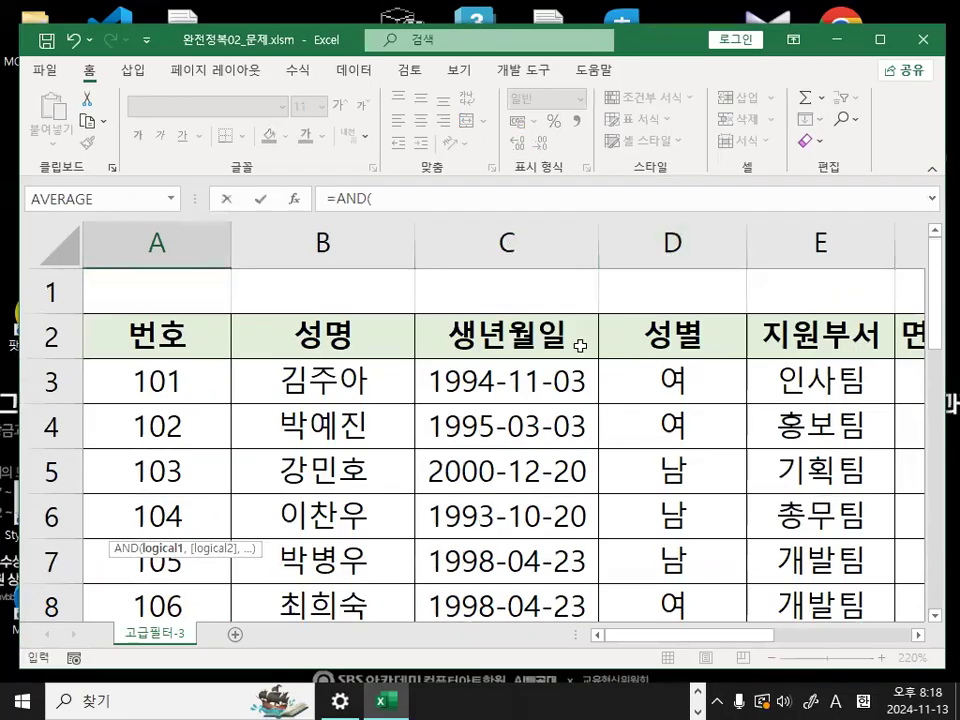
key(ctrl+1)
click(523, 371)
drag(523, 371, 538, 380)
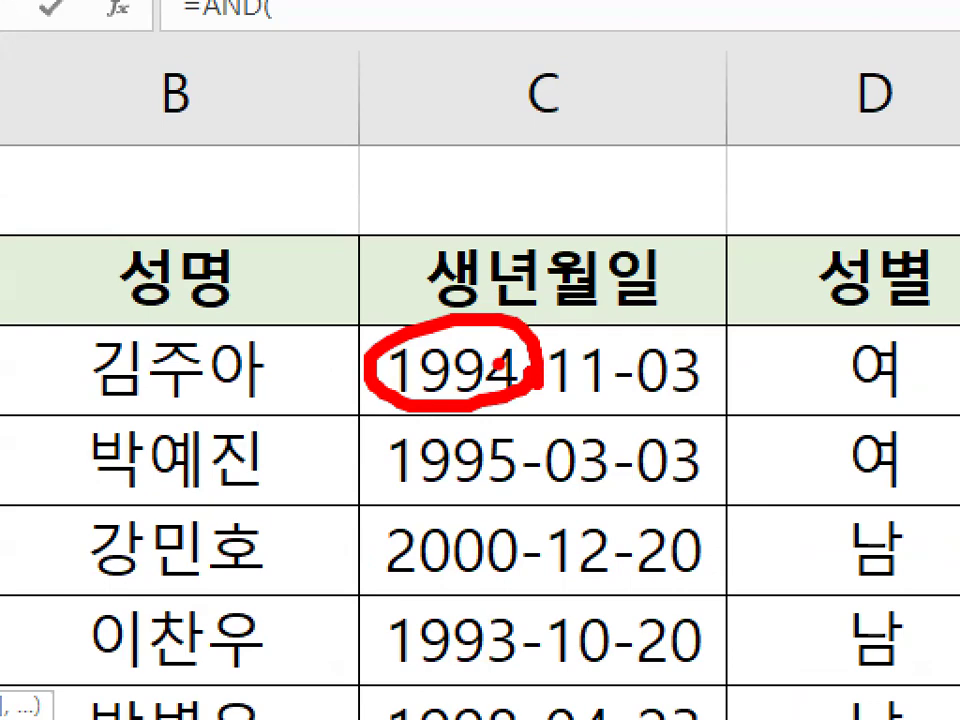
key(Escape)
key(ctrl+1)
click(467, 394)
mouse_move(527, 390)
mouse_down()
mouse_move(481, 408)
mouse_move(405, 322)
mouse_move(528, 382)
mouse_up()
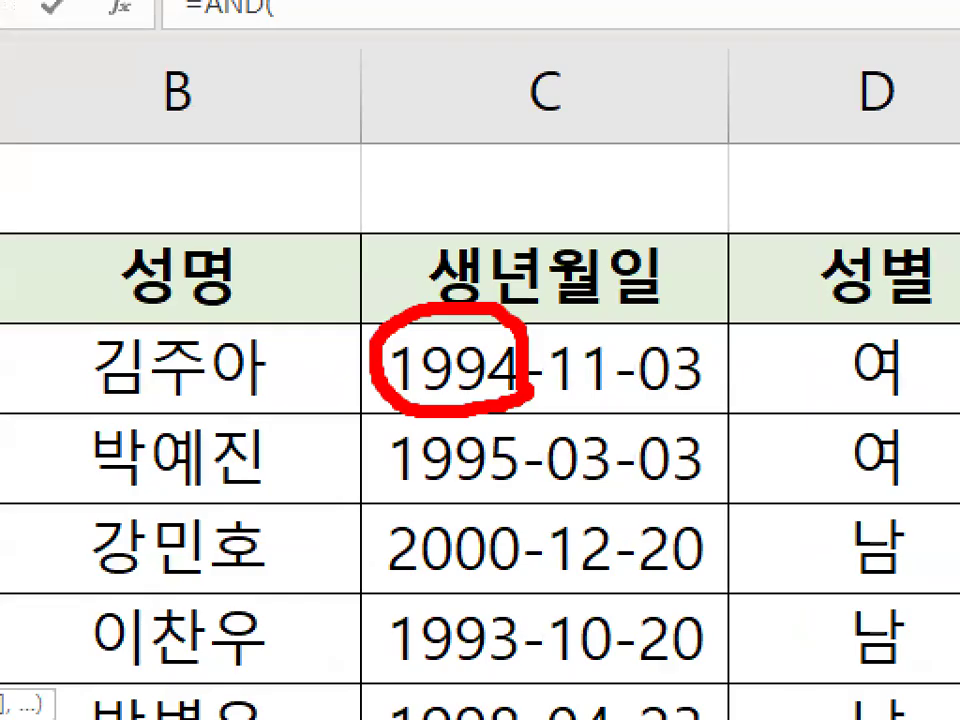
key(Escape)
- Add the YEAR function to the AND formula in A24, referencing the first 생년월일 cell C3
scroll(336, 490, down, 7)
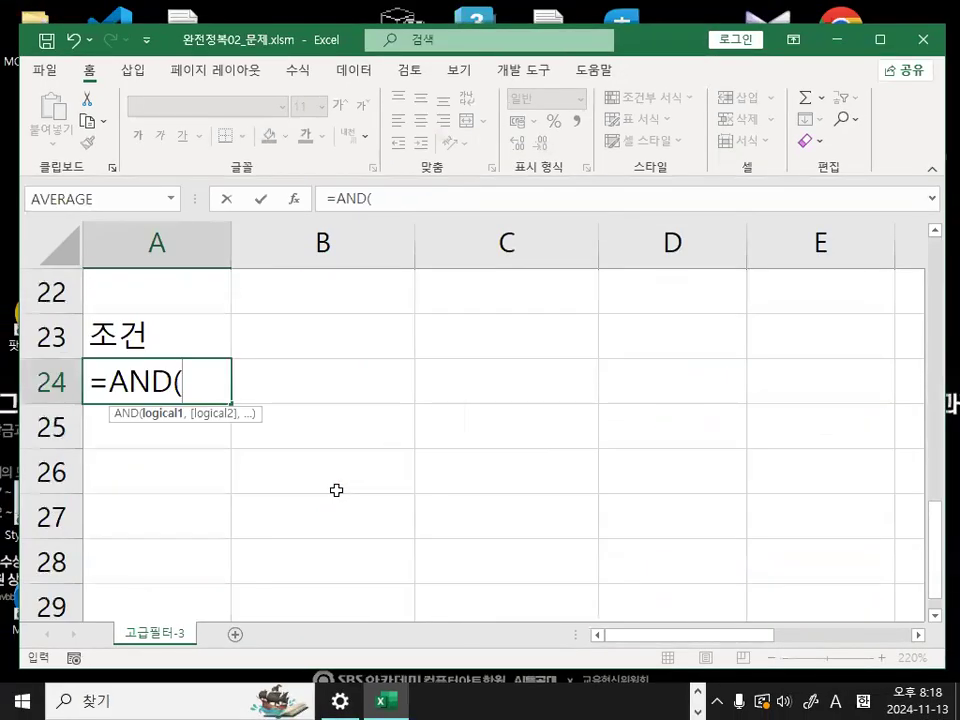
text(Y)
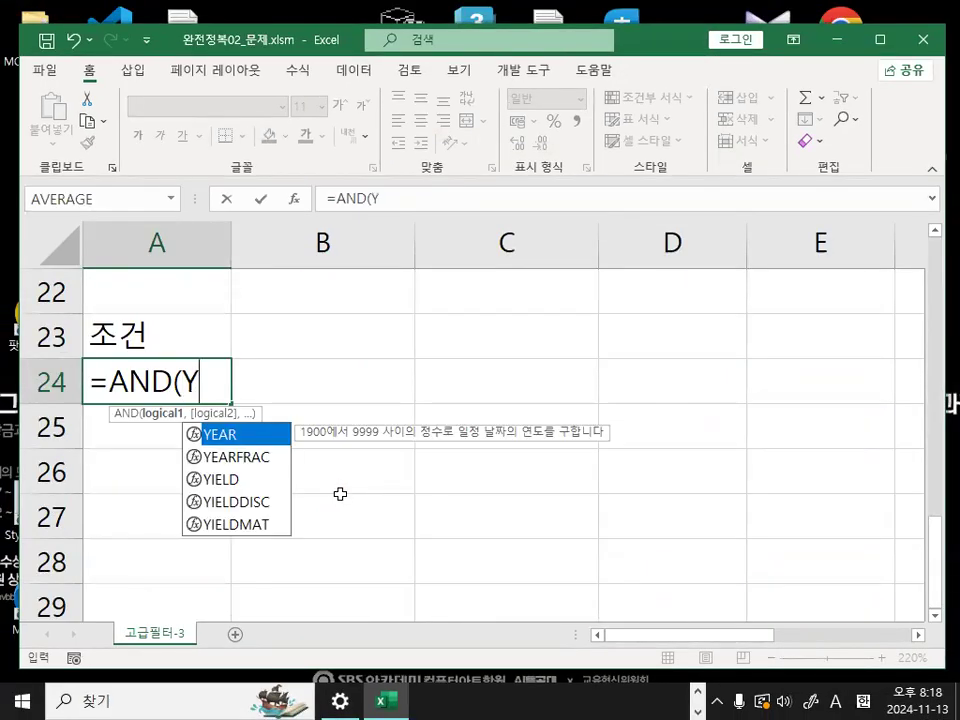
double_click(228, 438)
scroll(426, 437, up, 7)
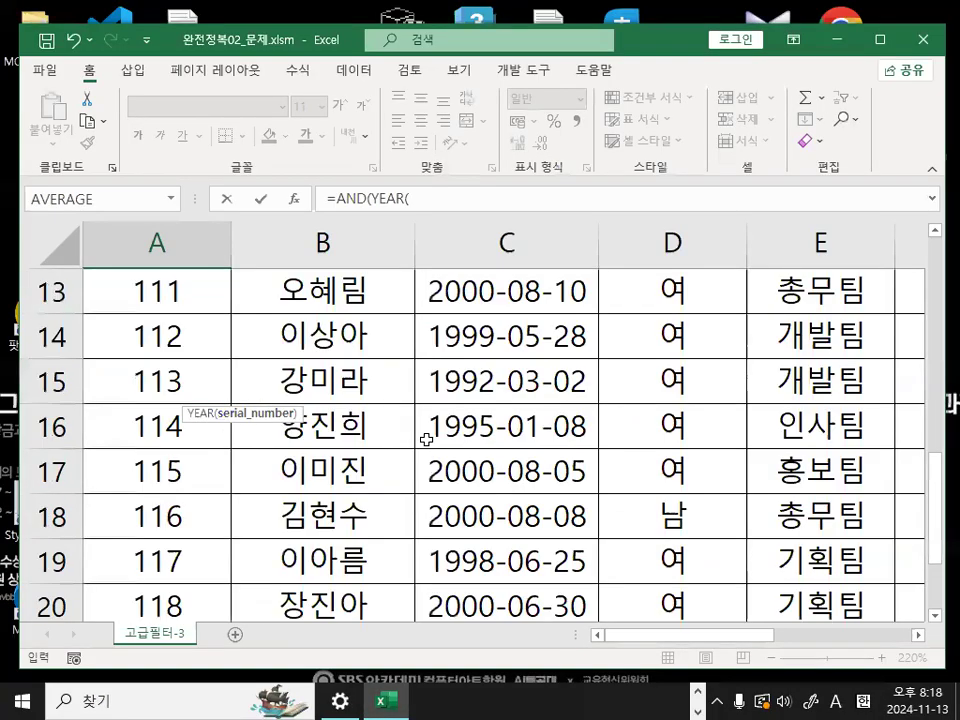
click(503, 382)
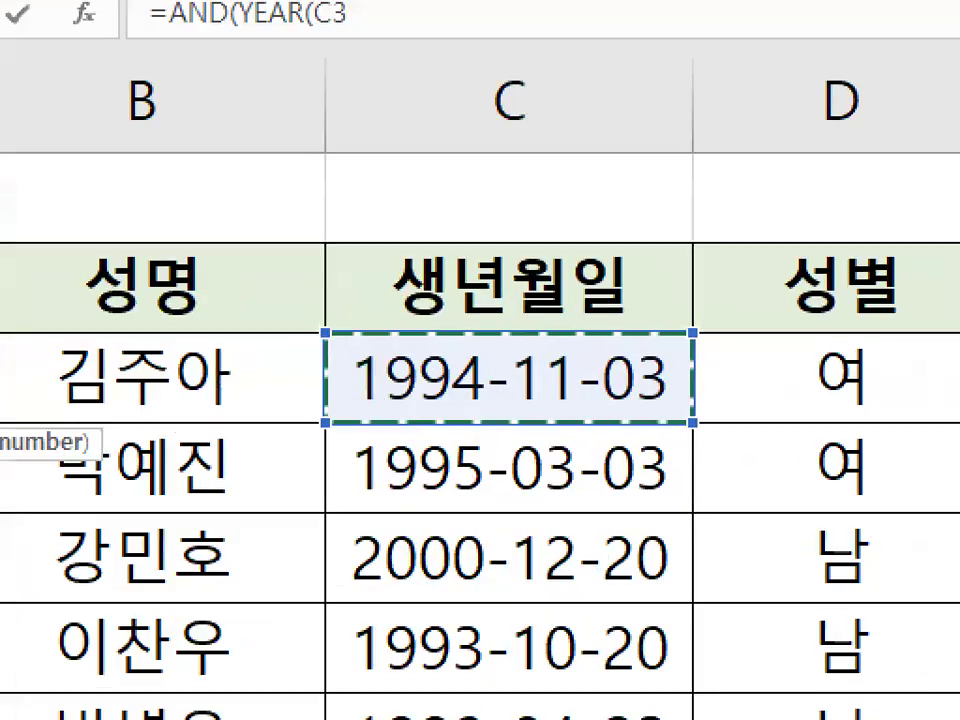
mouse_move(592, 384)
mouse_down()
mouse_move(517, 405)
mouse_move(672, 372)
mouse_move(680, 386)
mouse_up()
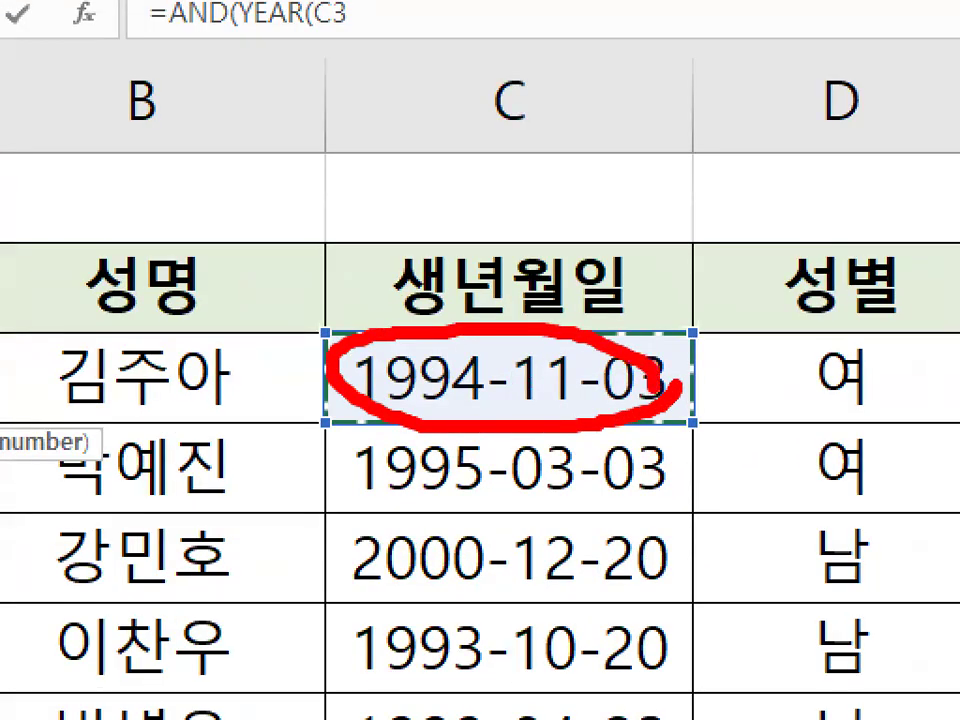
drag(545, 222, 488, 312)
drag(480, 265, 545, 322)
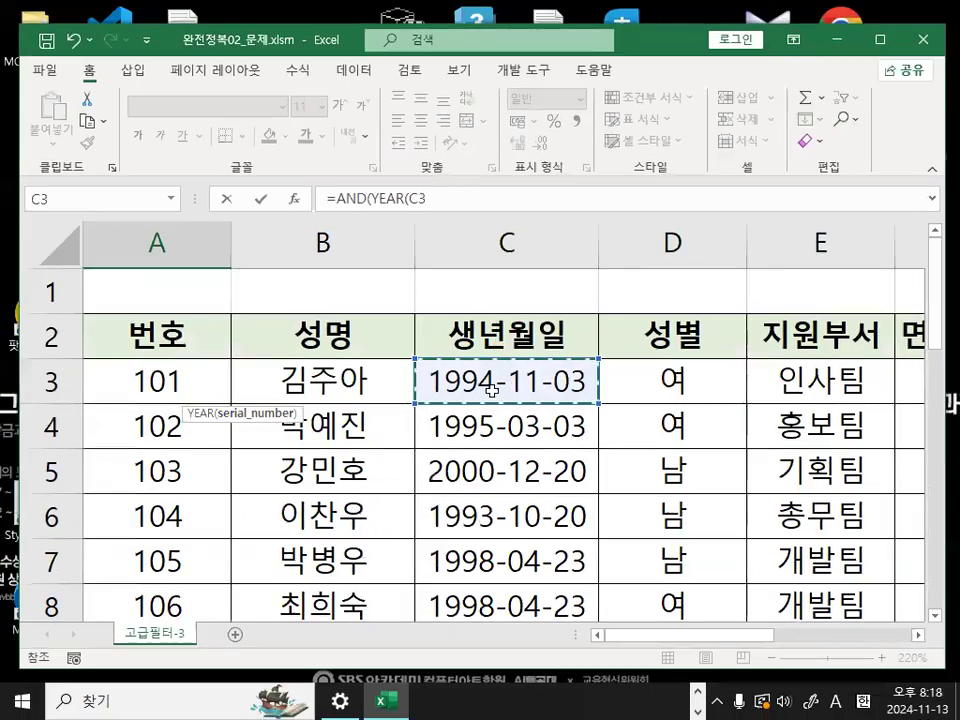
- Complete the first condition as YEAR(C3)>=1995 and add the comma separator for the second condition
scroll(435, 427, down, 4)
scroll(435, 427, down, 5)
scroll(329, 419, up, 2)
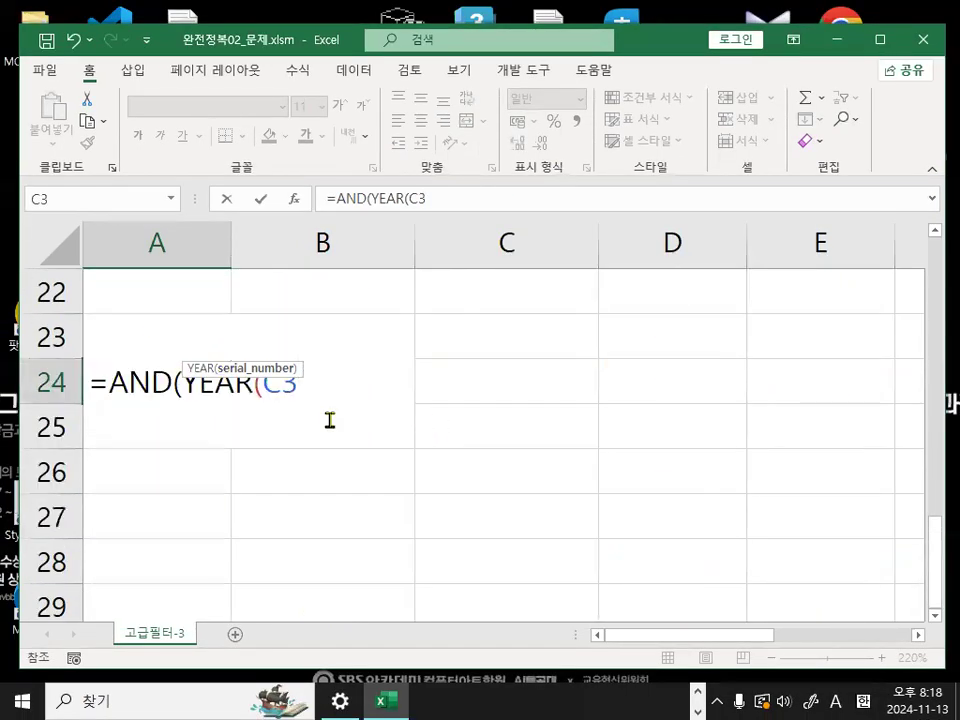
text())
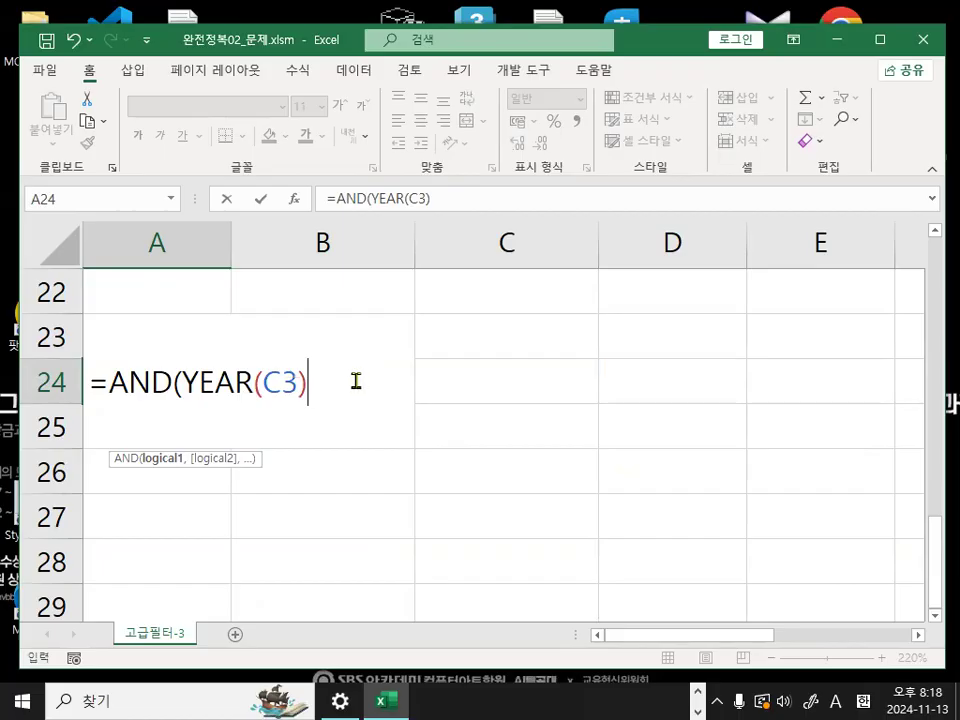
text(>=1995)
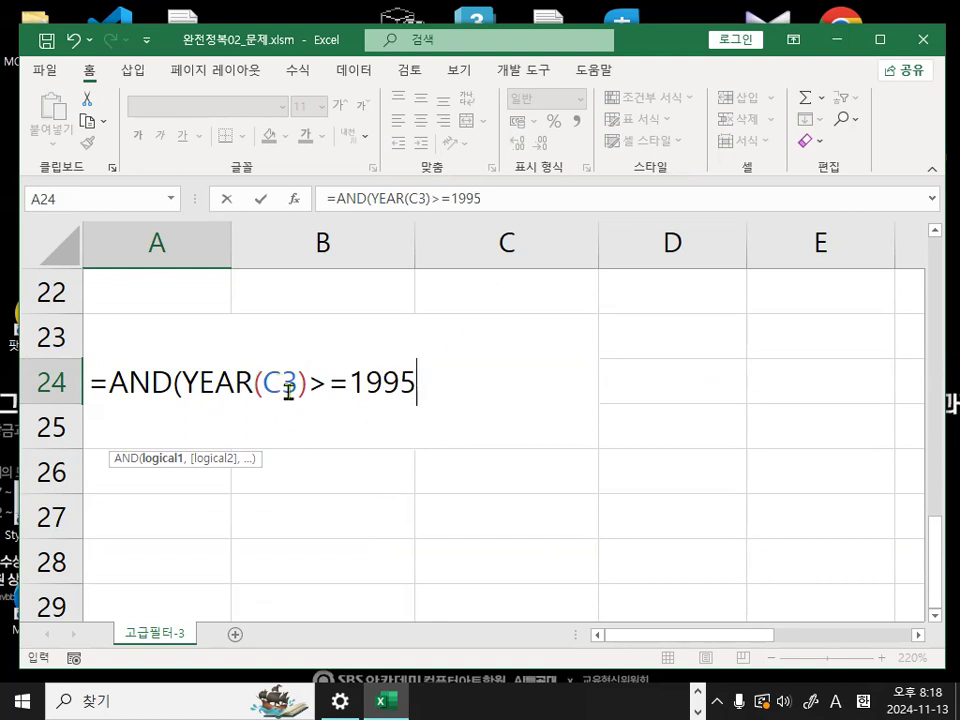
key(ctrl+1)
click(238, 423)
mouse_move(153, 380)
mouse_down()
mouse_move(596, 394)
mouse_move(606, 382)
mouse_up()
key(Escape)
text(,)
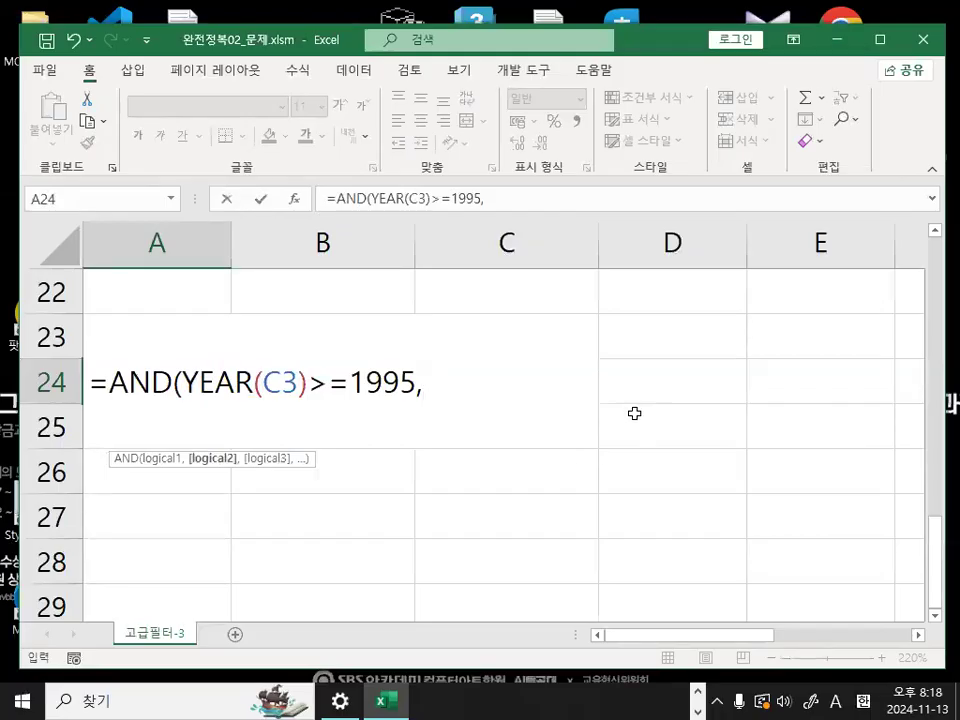
- Reference the first 면접시간 cell F3 as the start of the formula's second condition
scroll(748, 486, up, 7)
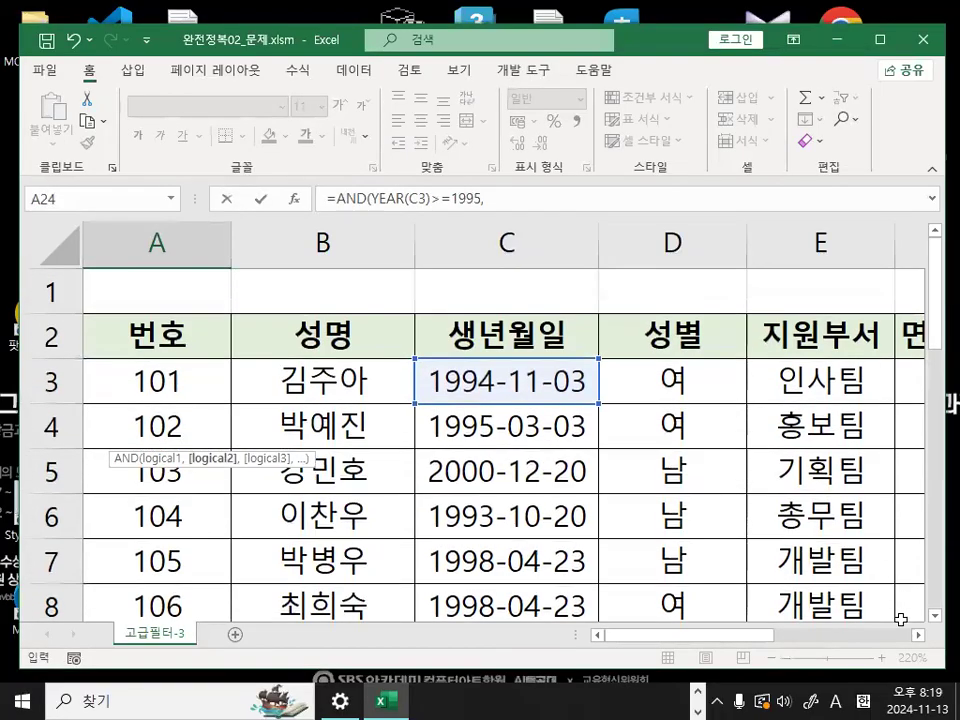
click(918, 634)
click(918, 634)
click(918, 634)
click(483, 378)
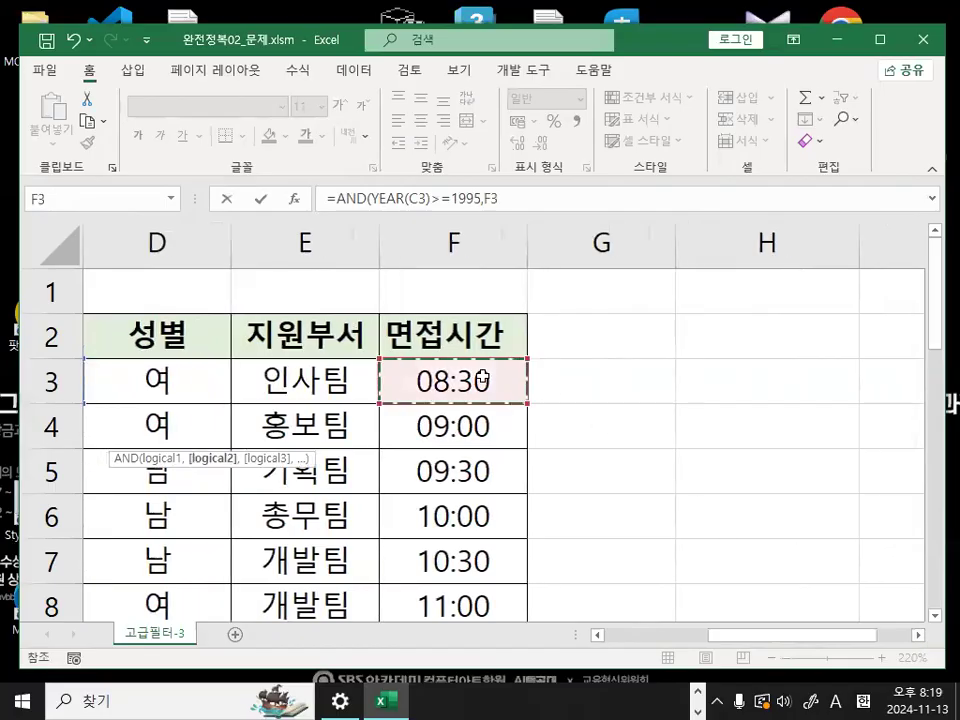
key(ctrl+1)
click(485, 378)
mouse_move(532, 382)
mouse_down()
mouse_move(531, 400)
mouse_move(519, 319)
mouse_move(563, 408)
mouse_up()
key(Escape)
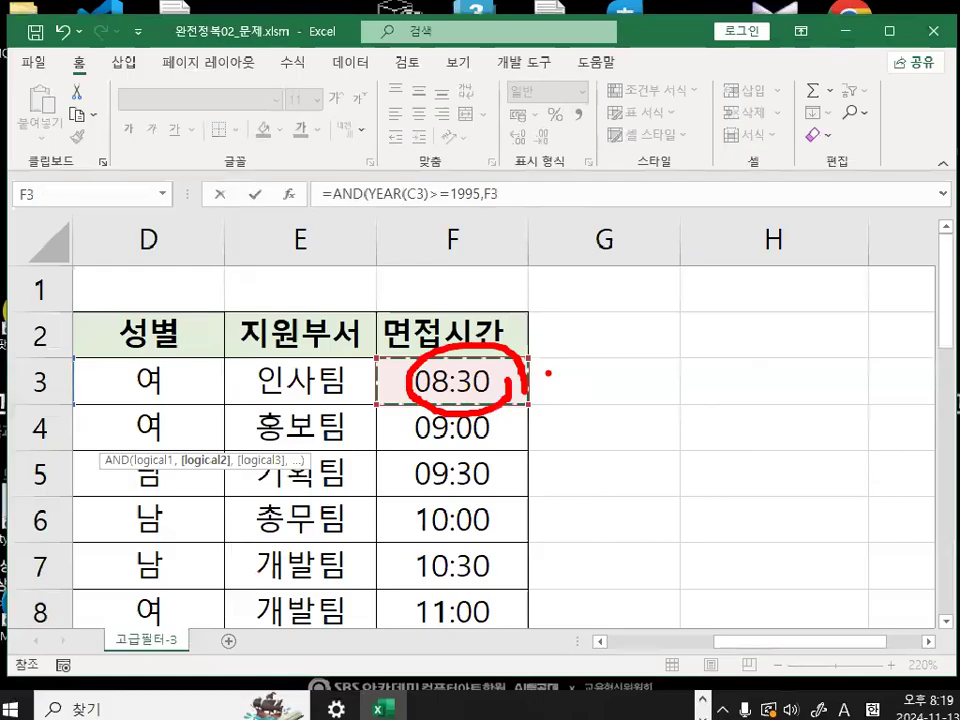
- Complete the second condition with >=0.5, then close and enter the AND formula
drag(724, 639, 574, 645)
scroll(574, 645, down, 7)
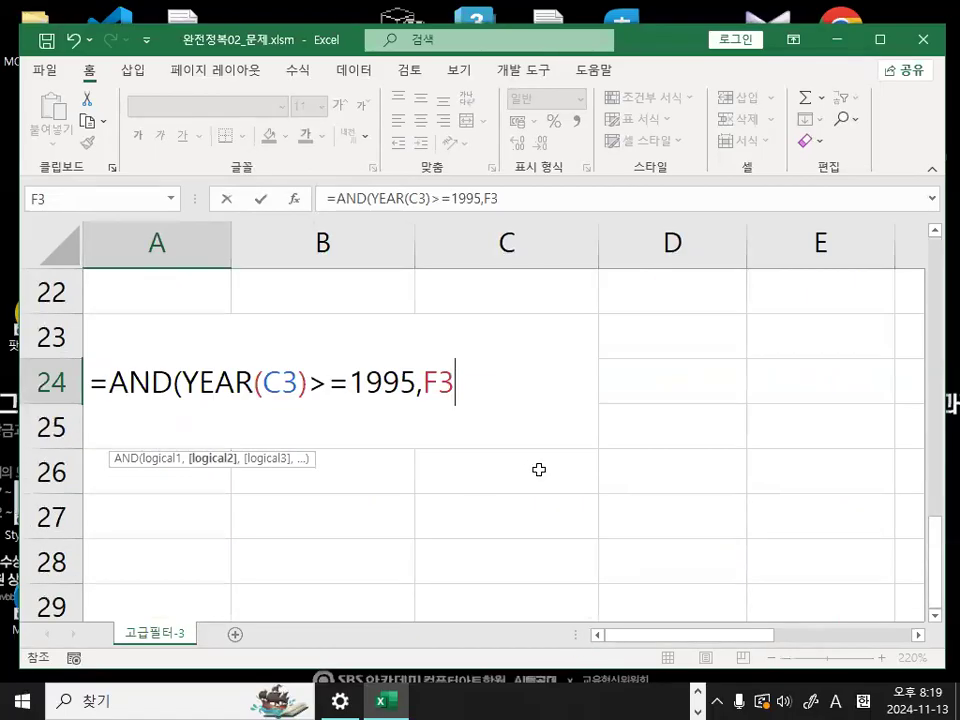
text(>=0.5)
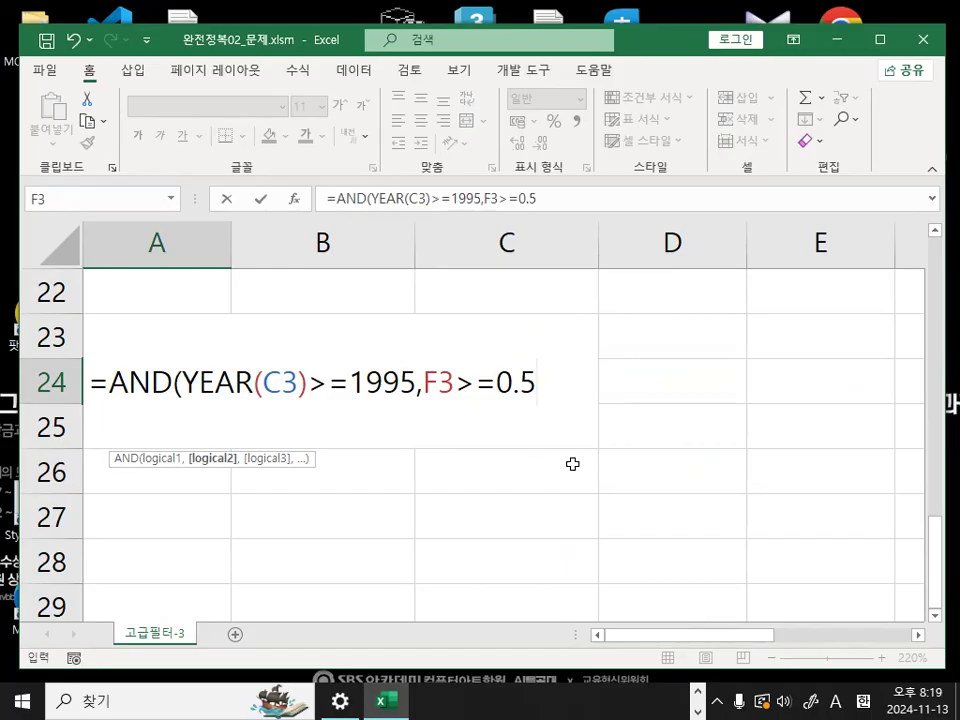
text())
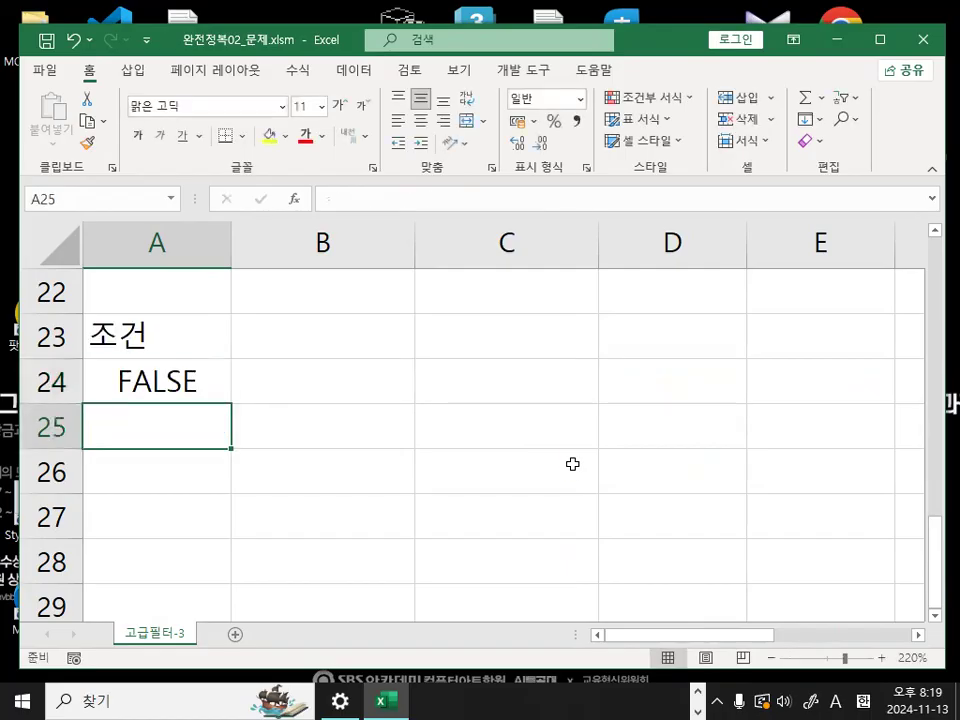
- Copy the formula text from cell A24 and paste it in the Notepad notes below the =AND(YEAR(생년월일 셀주소)>=1995, 면접시간>=0.5) line
click(154, 381)
click(555, 197)
drag(555, 197, 237, 194)
key(ctrl+c)
key(Escape)
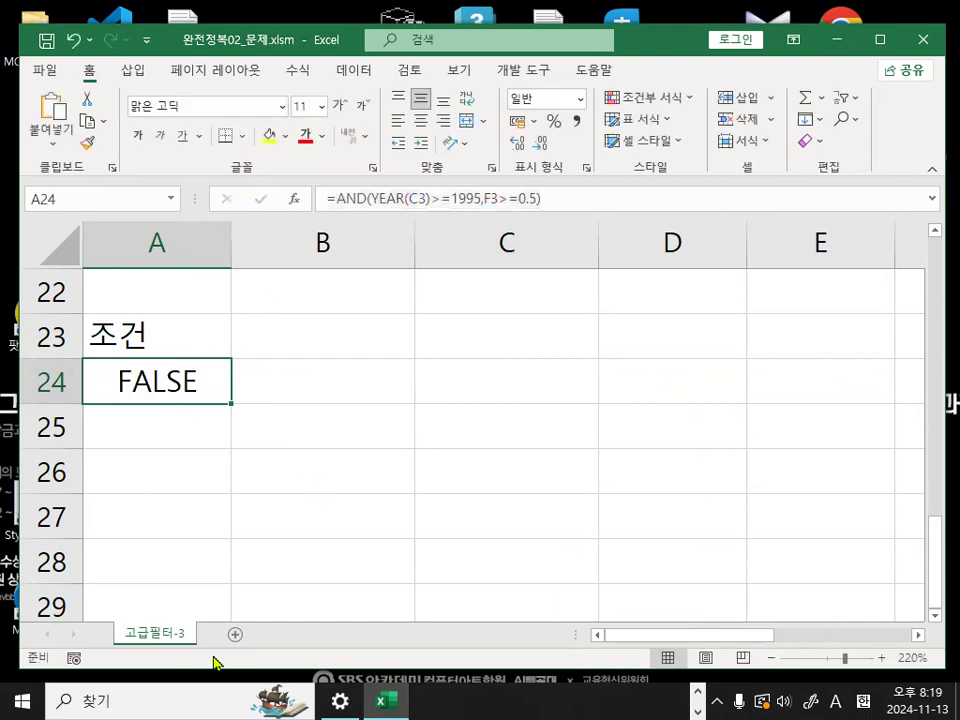
key(alt+Tab)
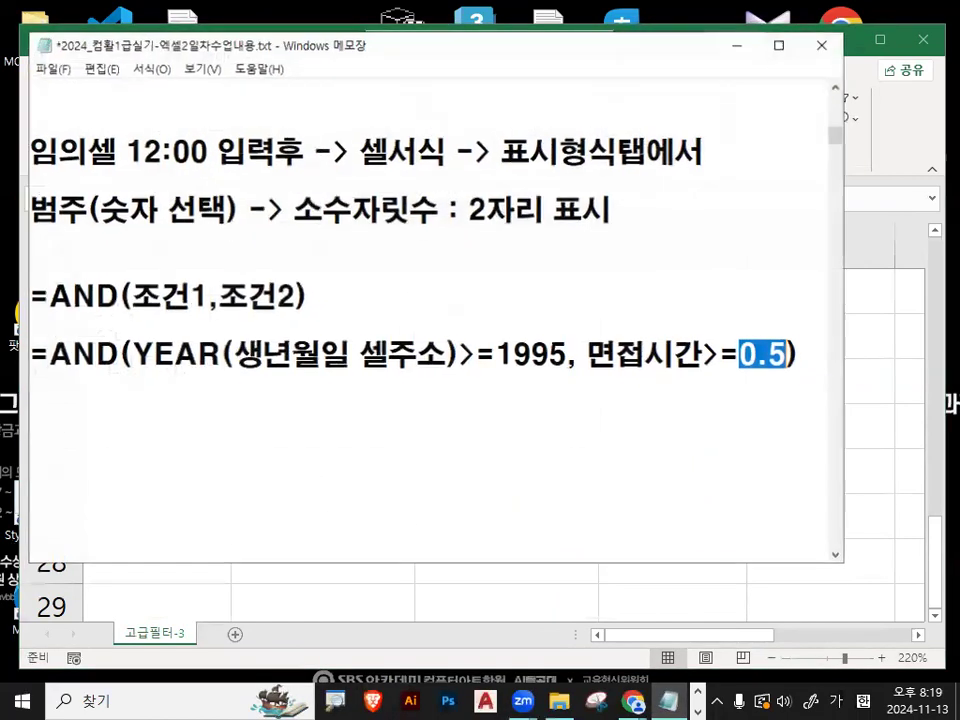
click(230, 421)
key(ctrl+v)
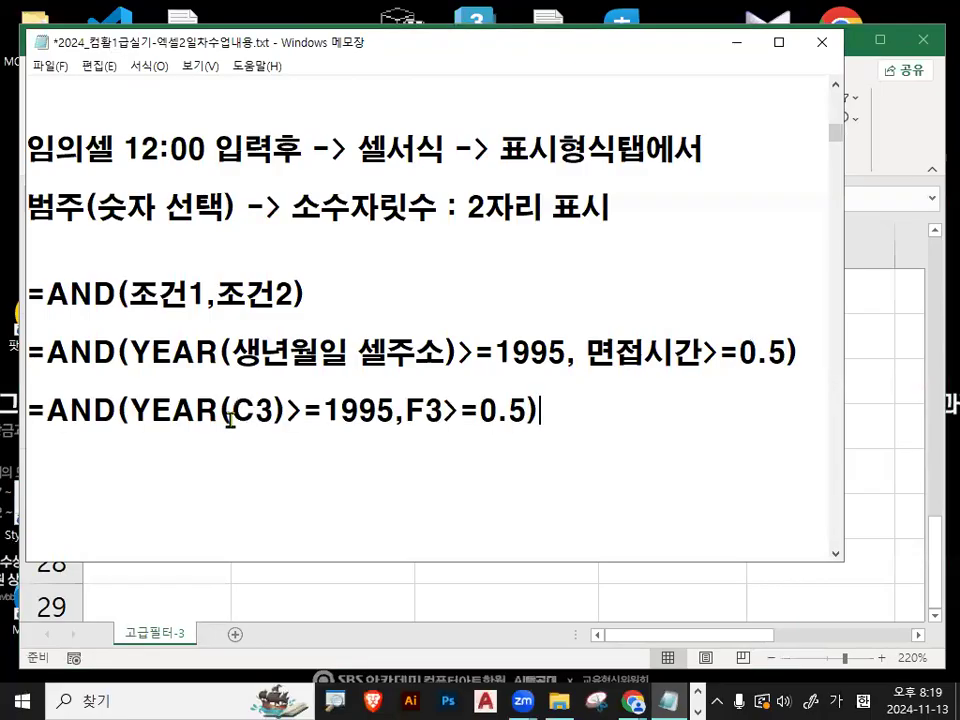
click(322, 411)
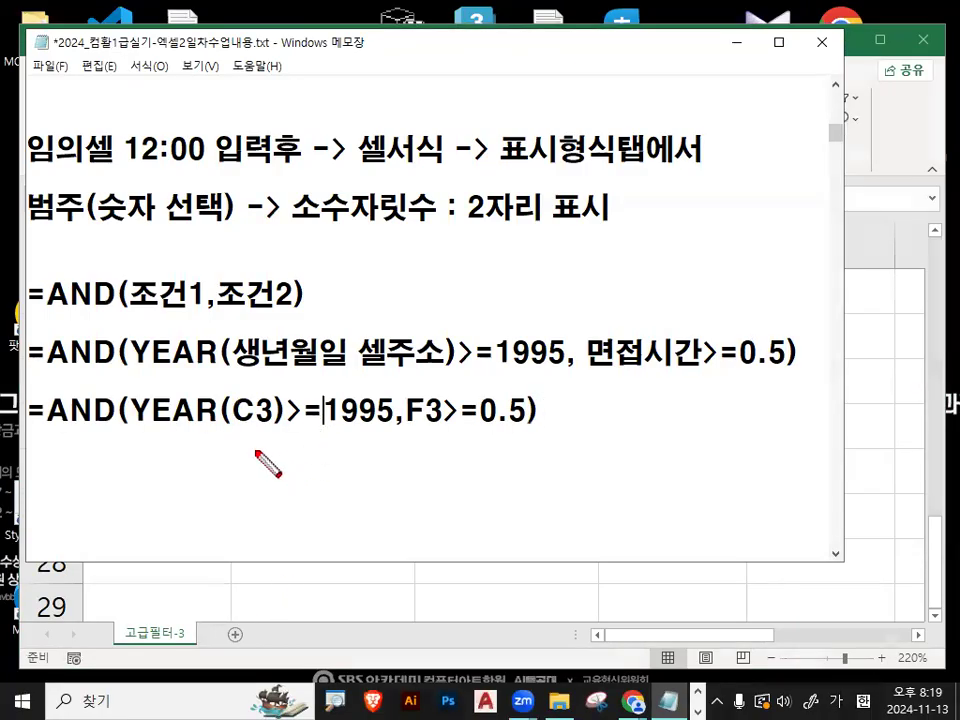
drag(144, 427, 537, 432)
key(Escape)
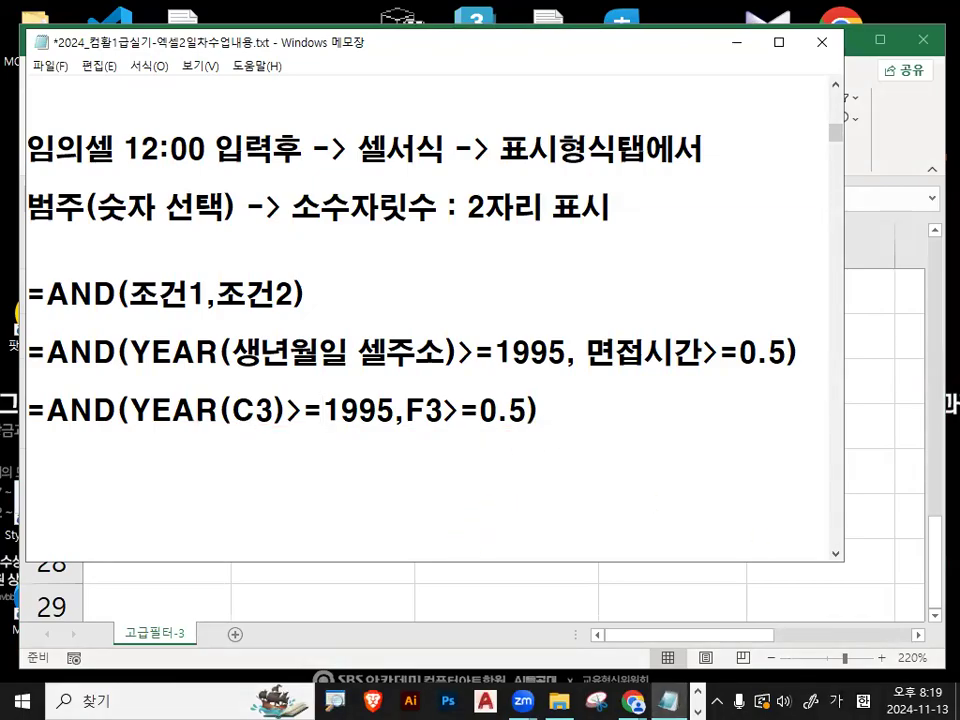
key(ctrl+2)
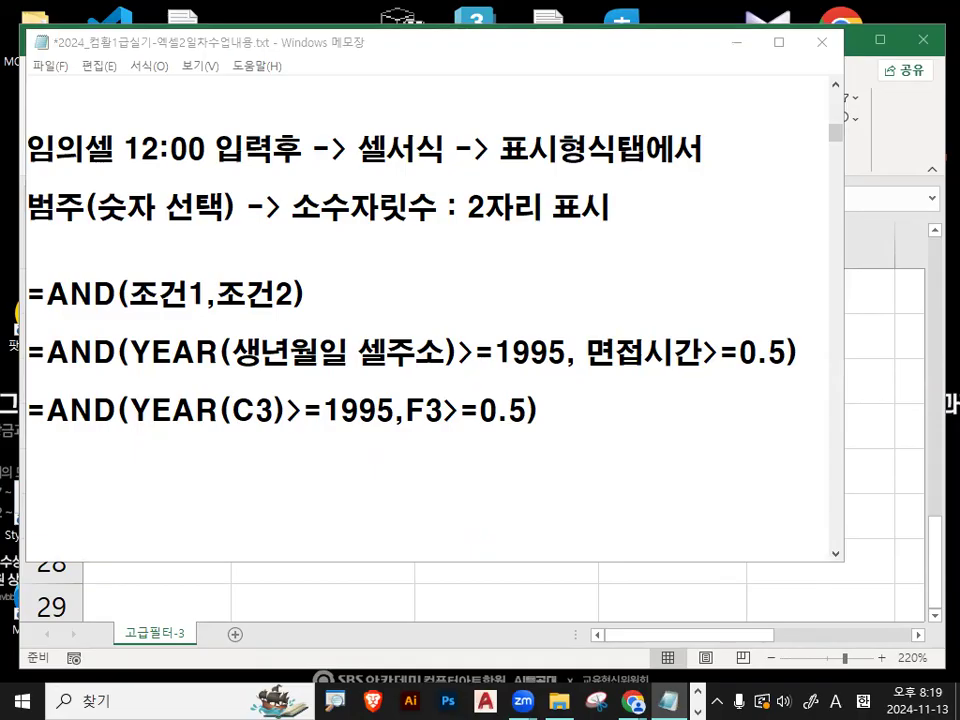
- Switch back to the Excel workbook and select cell B3 inside the data table on 고급필터-3
click(736, 42)
click(171, 484)
scroll(271, 449, up, 2)
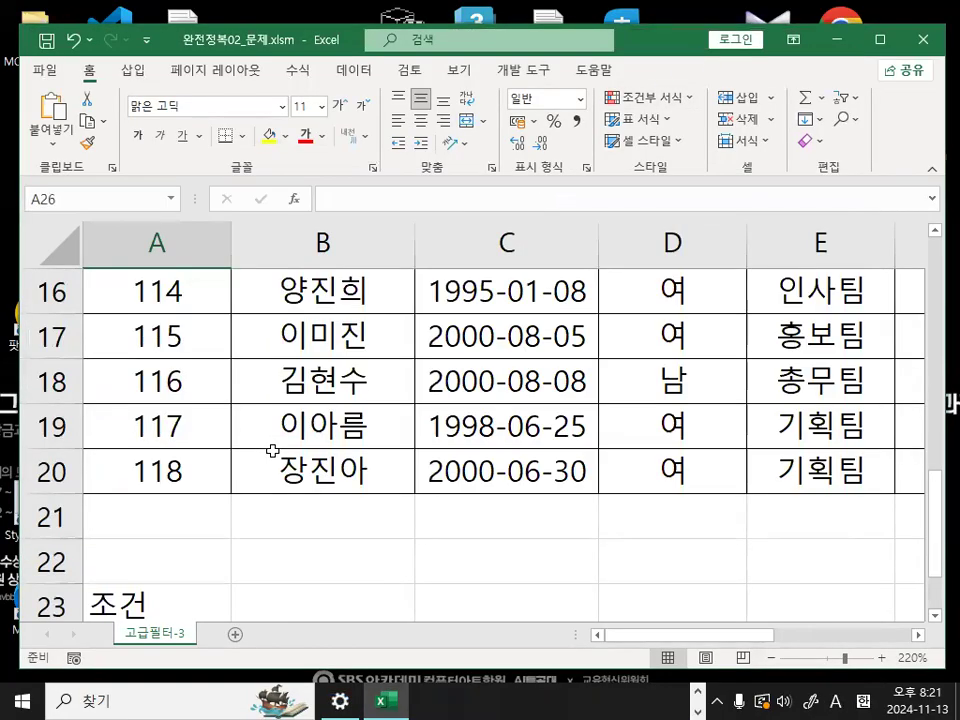
scroll(342, 430, up, 5)
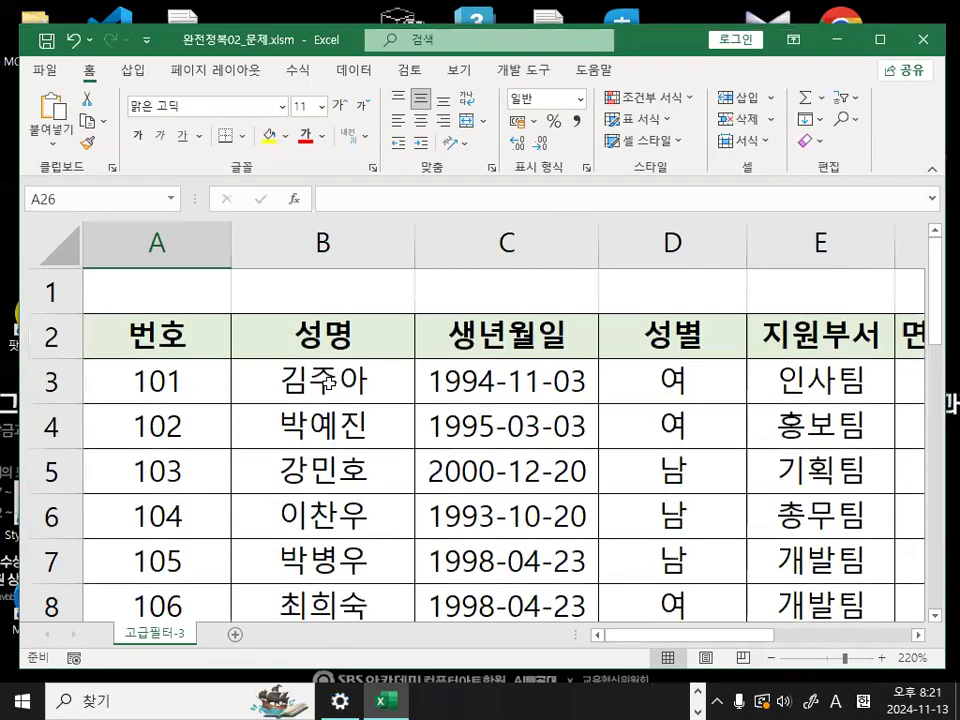
click(328, 381)
mouse_move(302, 330)
mouse_down()
mouse_move(310, 377)
mouse_move(396, 280)
mouse_up()
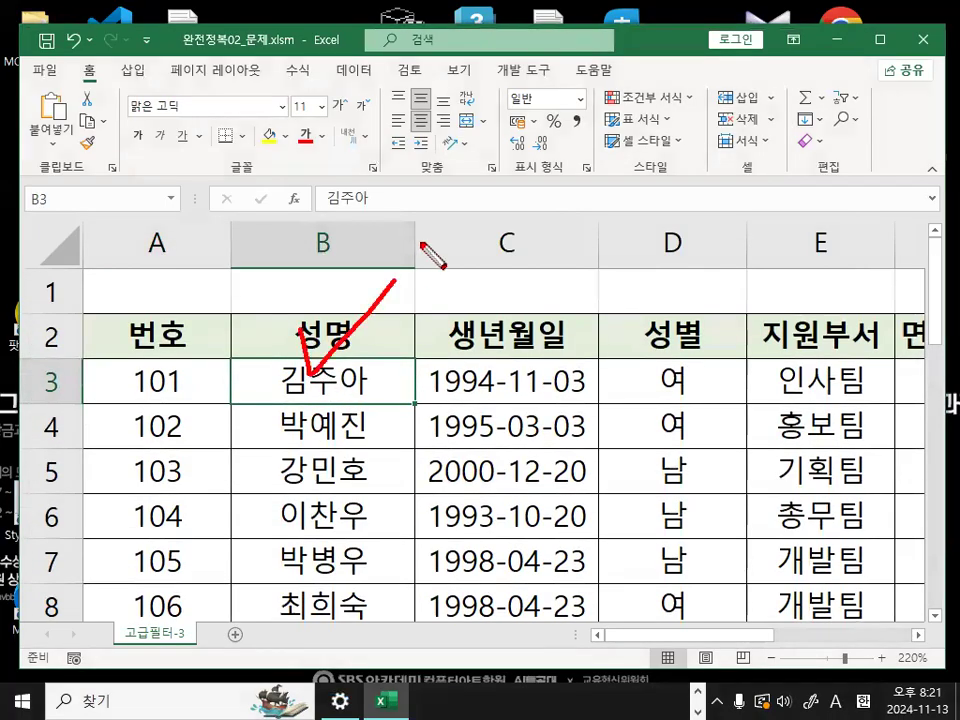
key(Escape)
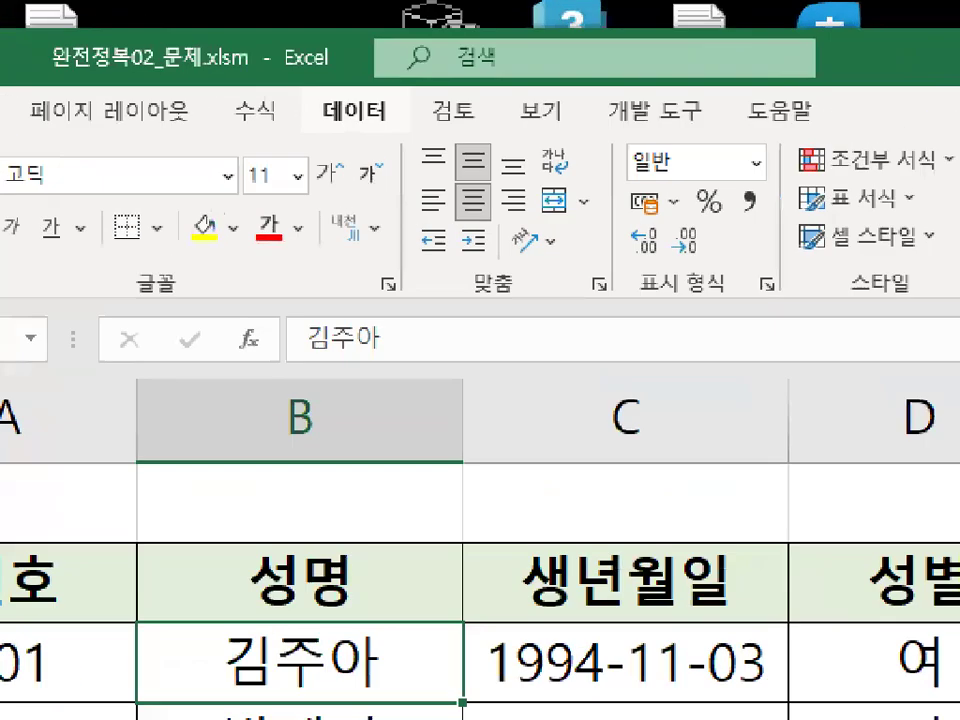
- Open the Advanced Filter (고급 필터) dialog for the selected data table
key(ctrl+2)
mouse_move(394, 111)
mouse_down()
mouse_move(336, 137)
mouse_move(395, 107)
mouse_up()
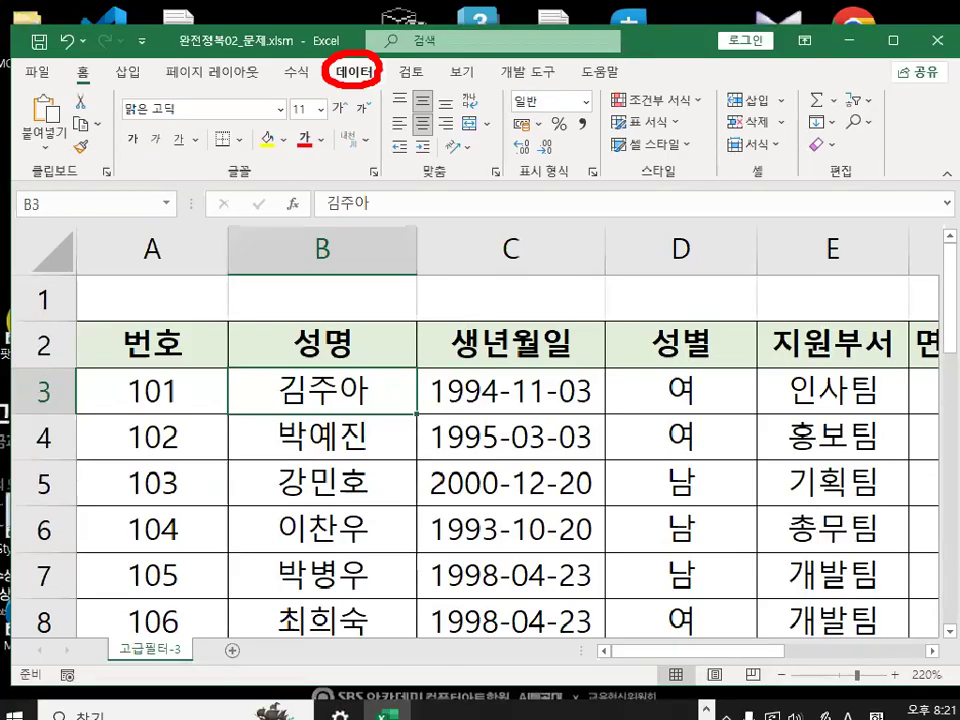
key(Escape)
click(356, 73)
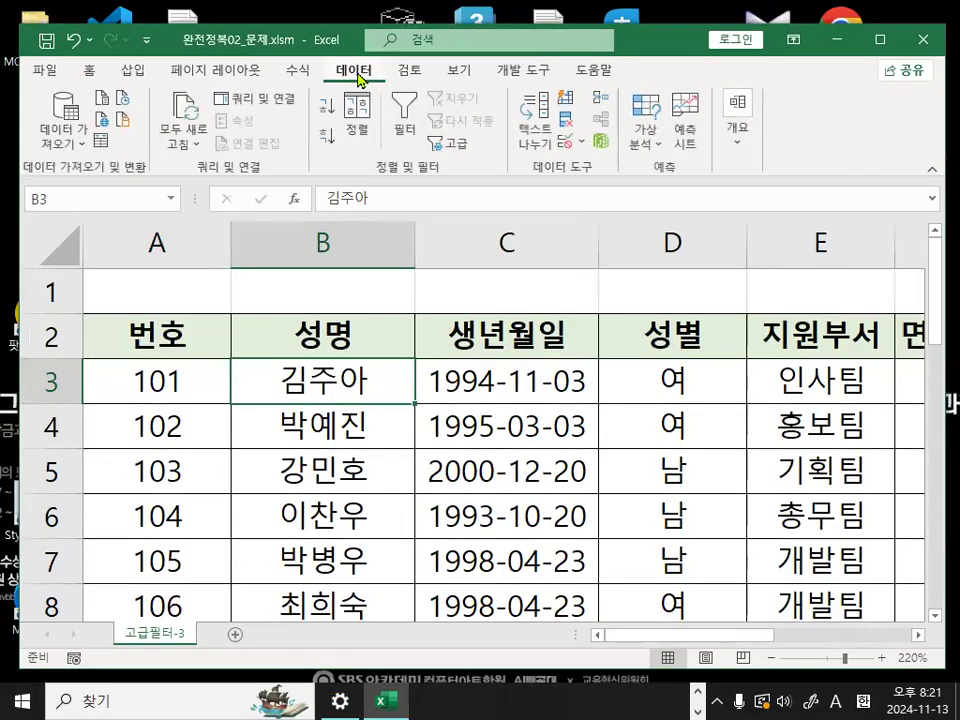
key(ctrl+2)
drag(370, 175, 449, 175)
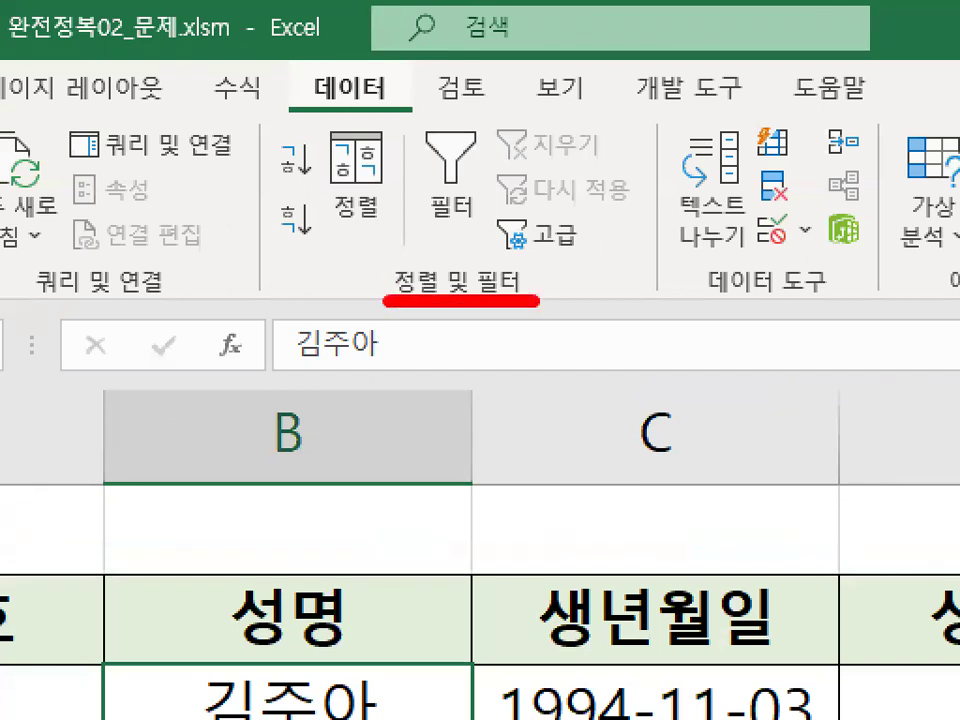
mouse_move(611, 251)
mouse_down()
mouse_move(568, 274)
mouse_move(546, 197)
mouse_move(598, 240)
mouse_up()
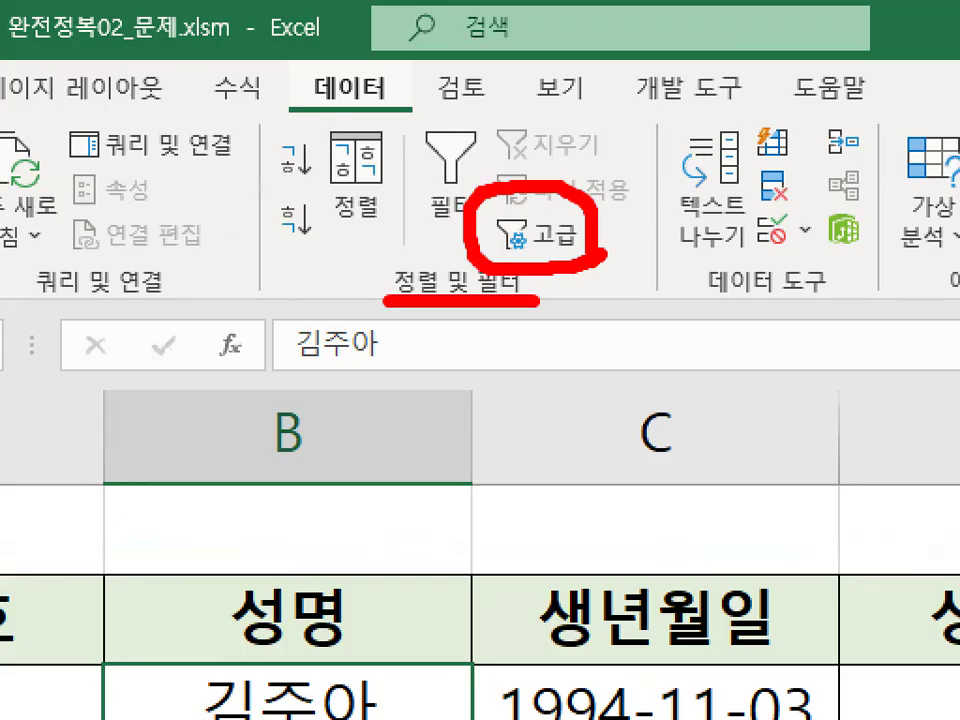
key(Escape)
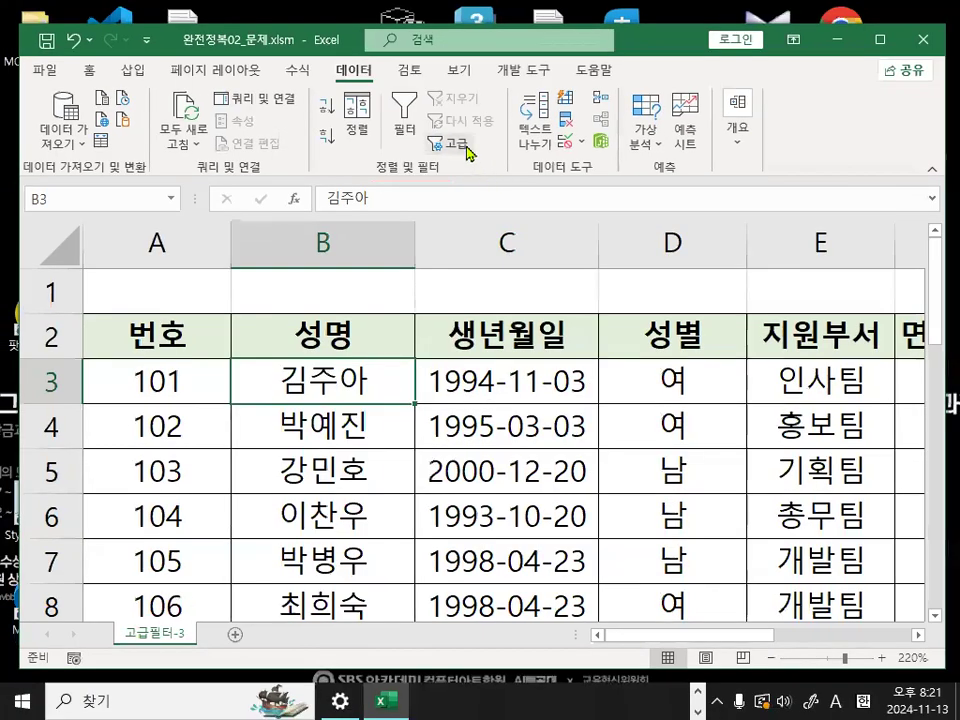
click(543, 236)
- Keep the list range $A$2:$F$20 and set the filter to copy its results to another location
scroll(152, 369, up, 1)
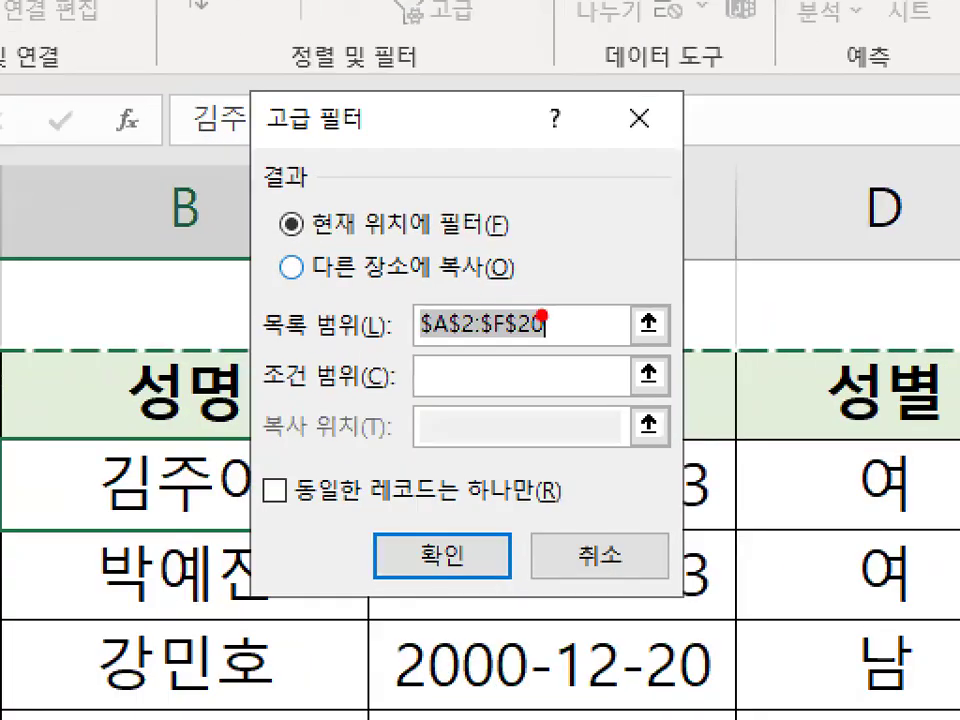
mouse_move(503, 296)
mouse_down()
mouse_move(439, 307)
mouse_move(516, 297)
mouse_up()
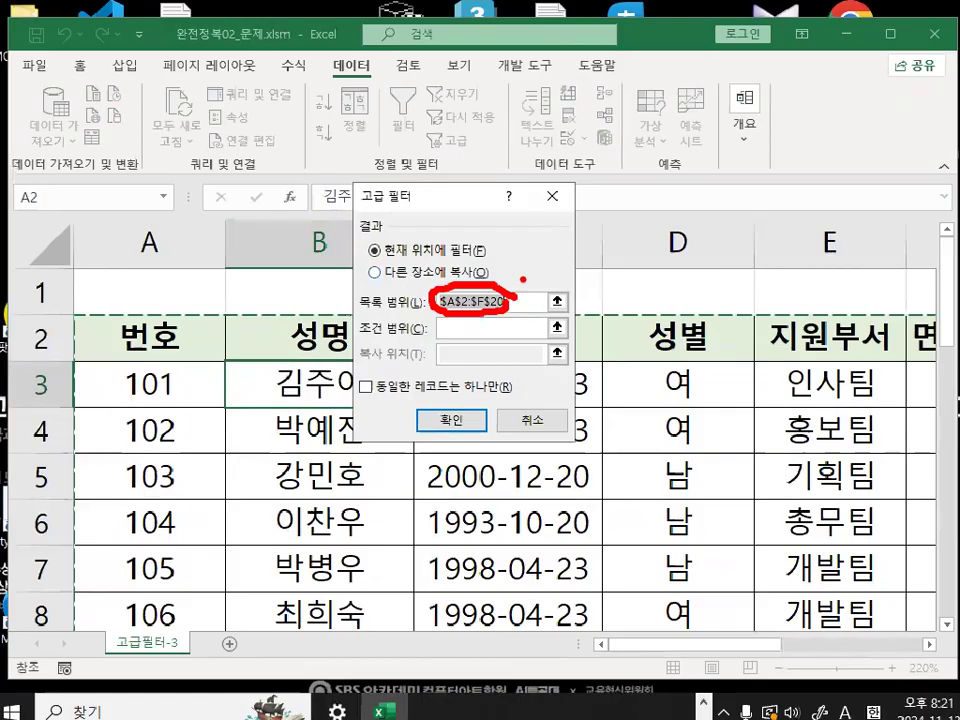
key(Escape)
click(389, 268)
mouse_move(400, 272)
mouse_down()
mouse_move(323, 290)
mouse_move(388, 270)
mouse_up()
key(Escape)
- Set the criteria range to A23:A24, covering the 조건 label and its formula cell
click(466, 328)
scroll(170, 473, down, 5)
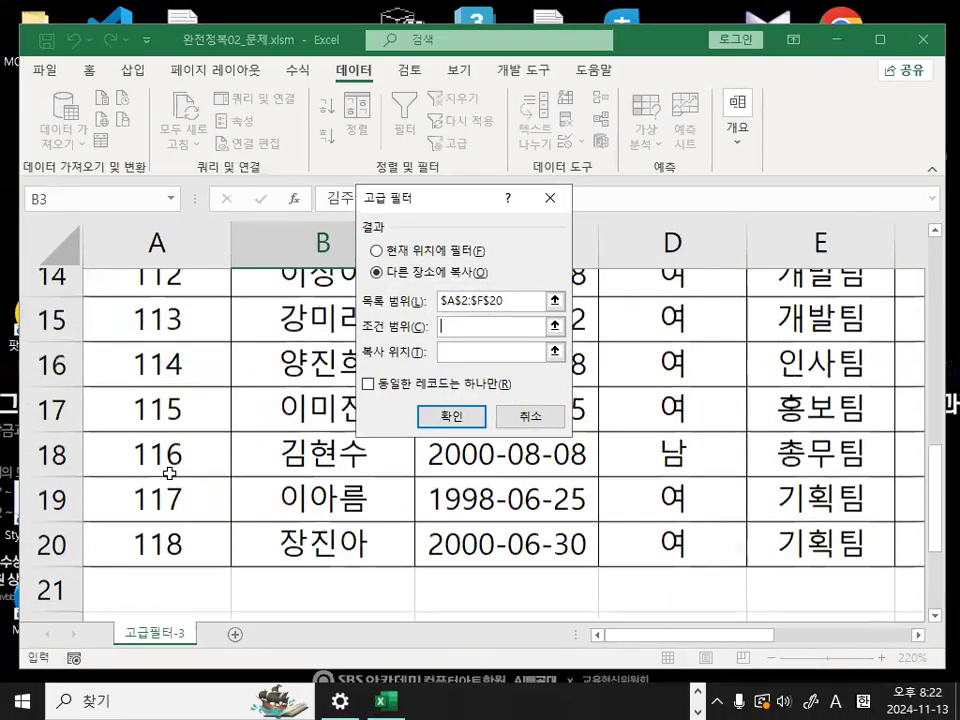
scroll(170, 473, down, 2)
drag(169, 432, 171, 470)
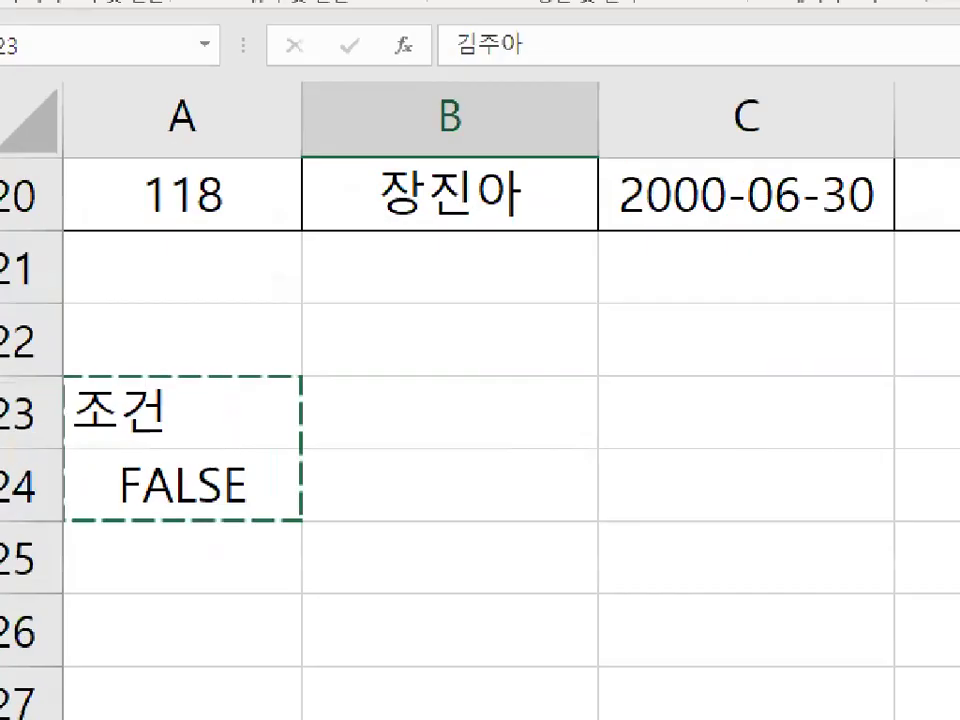
mouse_move(254, 462)
mouse_down()
mouse_move(133, 526)
mouse_move(273, 472)
mouse_up()
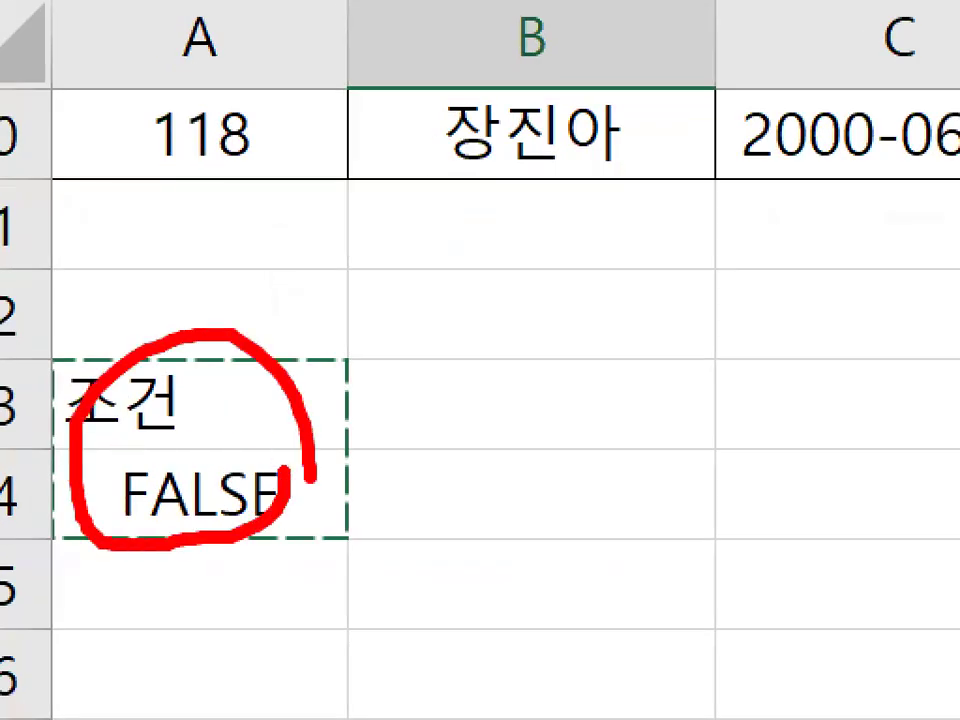
key(Escape)
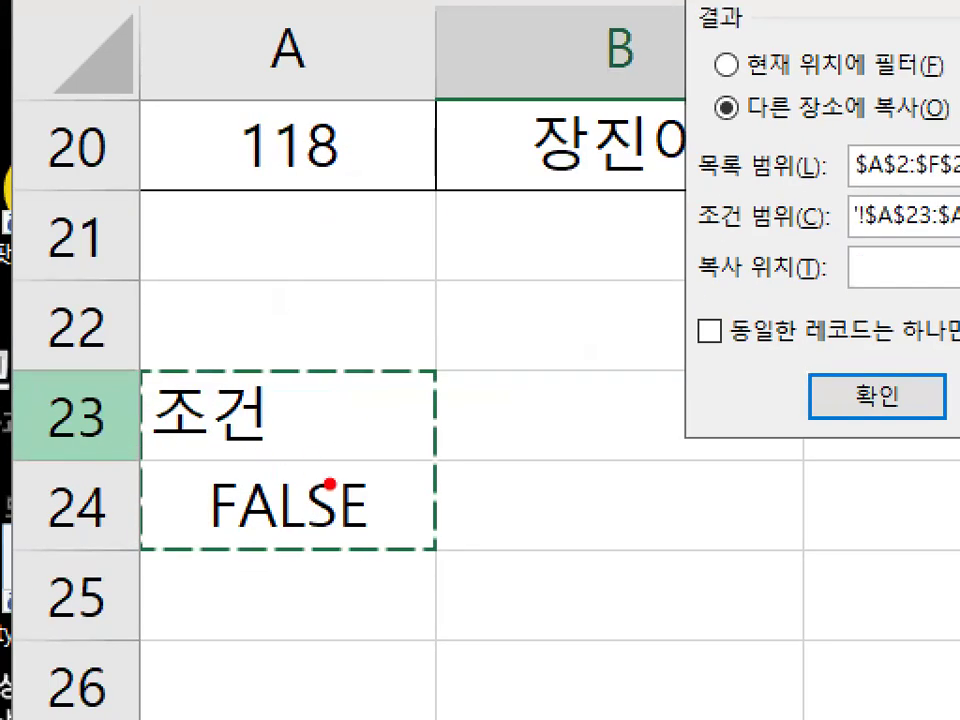
drag(185, 476, 175, 391)
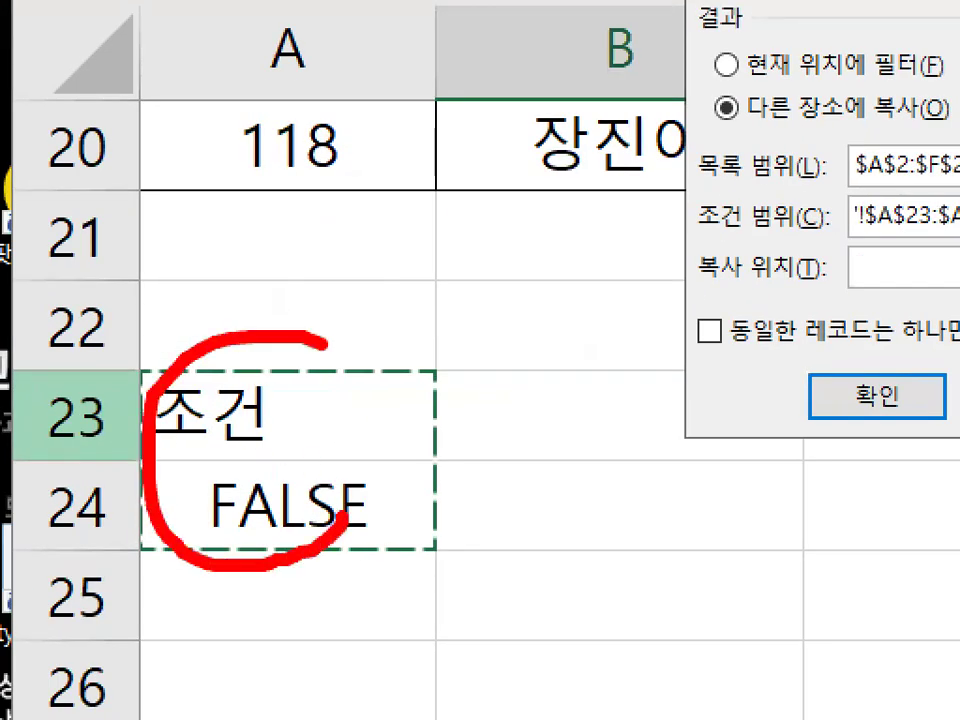
drag(330, 345, 370, 490)
drag(250, 460, 380, 350)
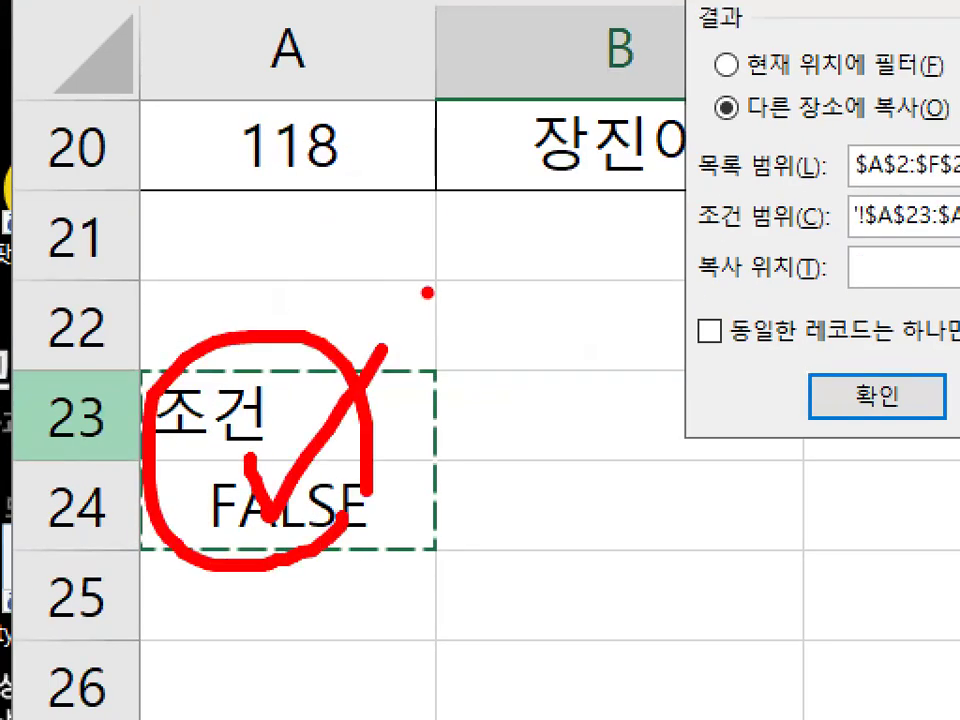
drag(203, 362, 270, 323)
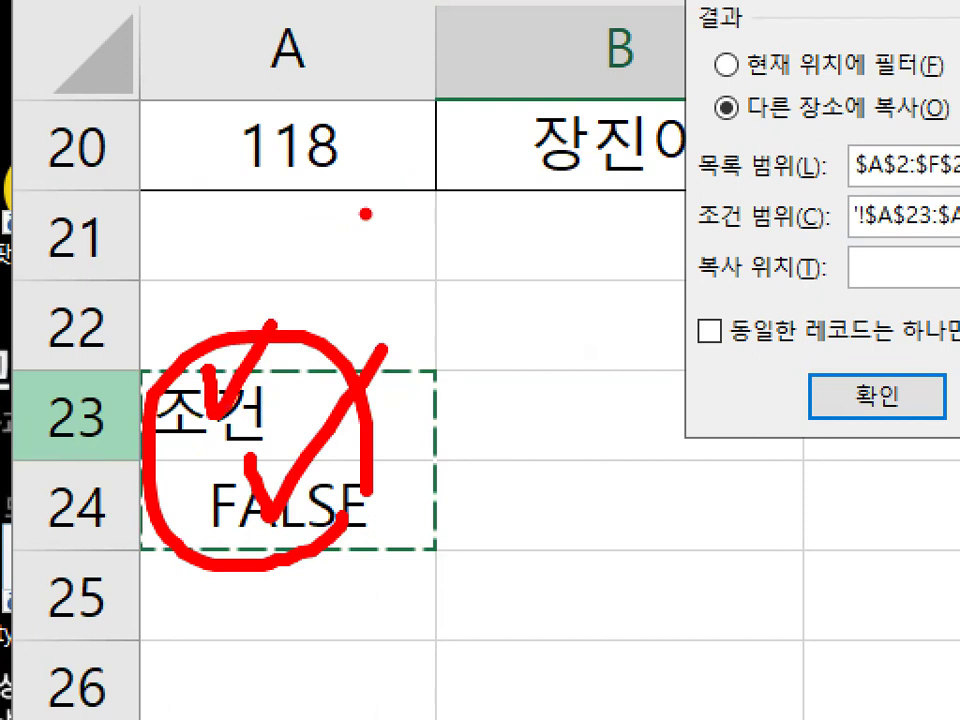
key(Escape)
- Set the copy destination to cell A26 and run the advanced filter
click(457, 358)
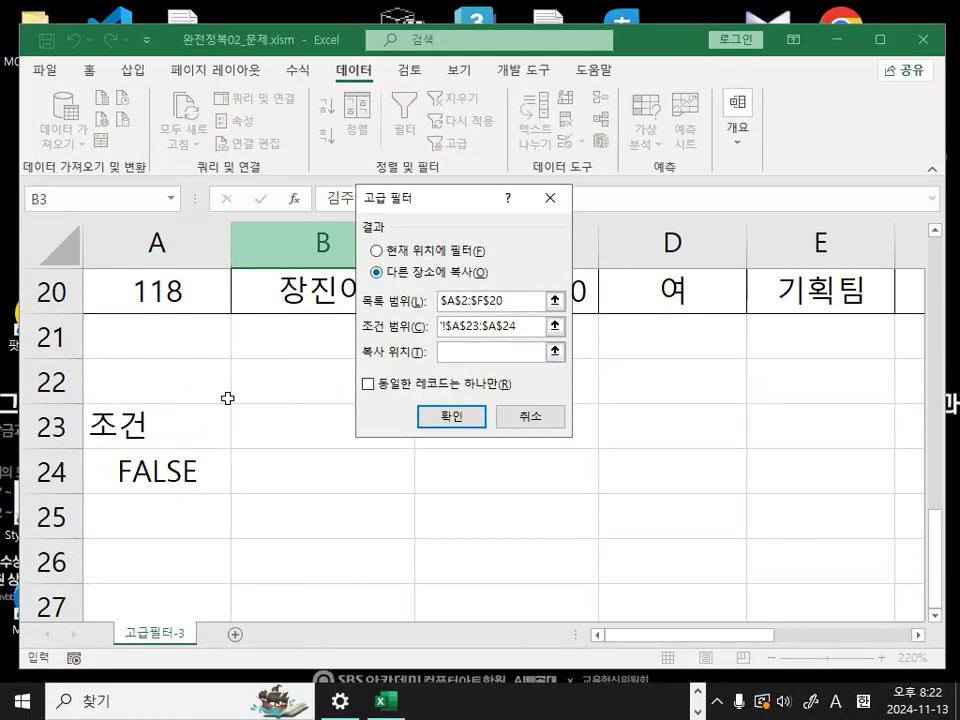
click(137, 556)
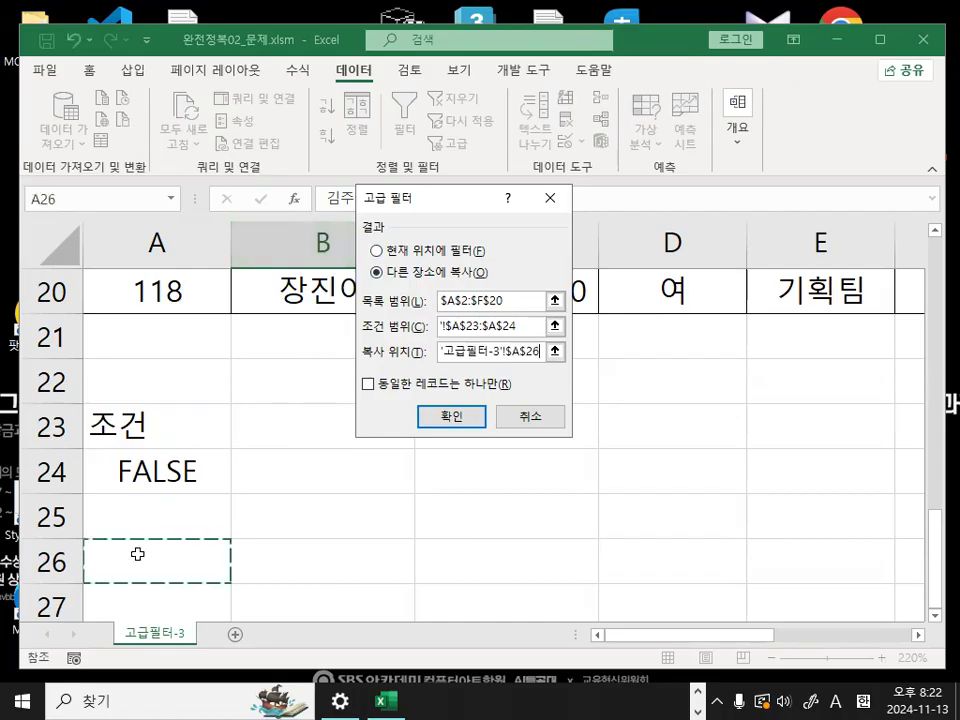
click(451, 416)
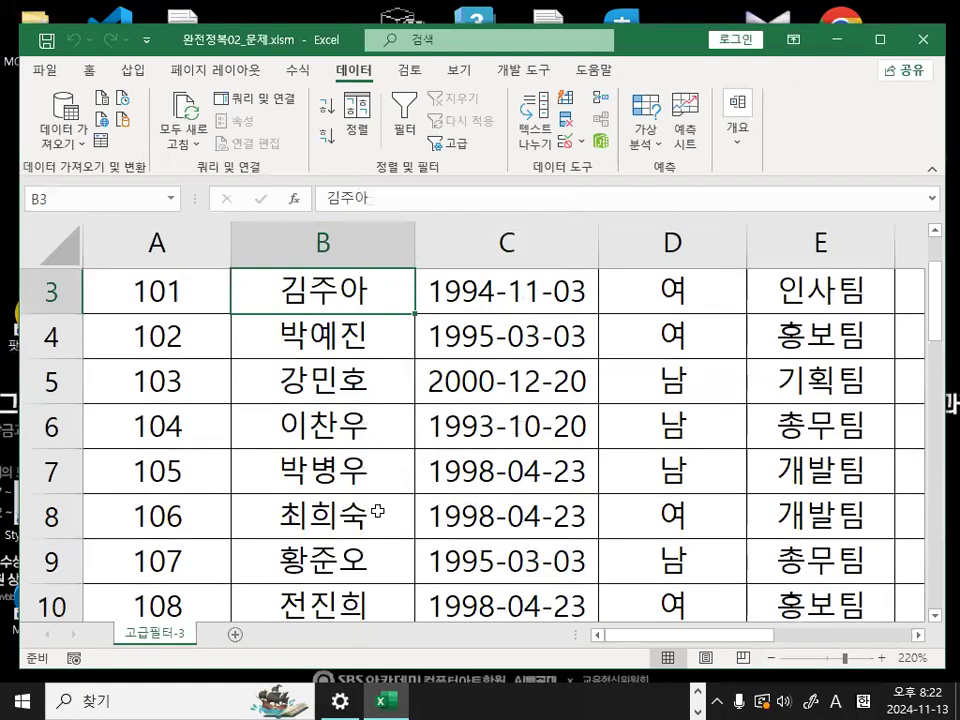
- Review the extracted records starting at A26 down to their last row, along with the criteria cells above
scroll(373, 516, up, 1)
scroll(340, 514, down, 3)
scroll(378, 513, down, 5)
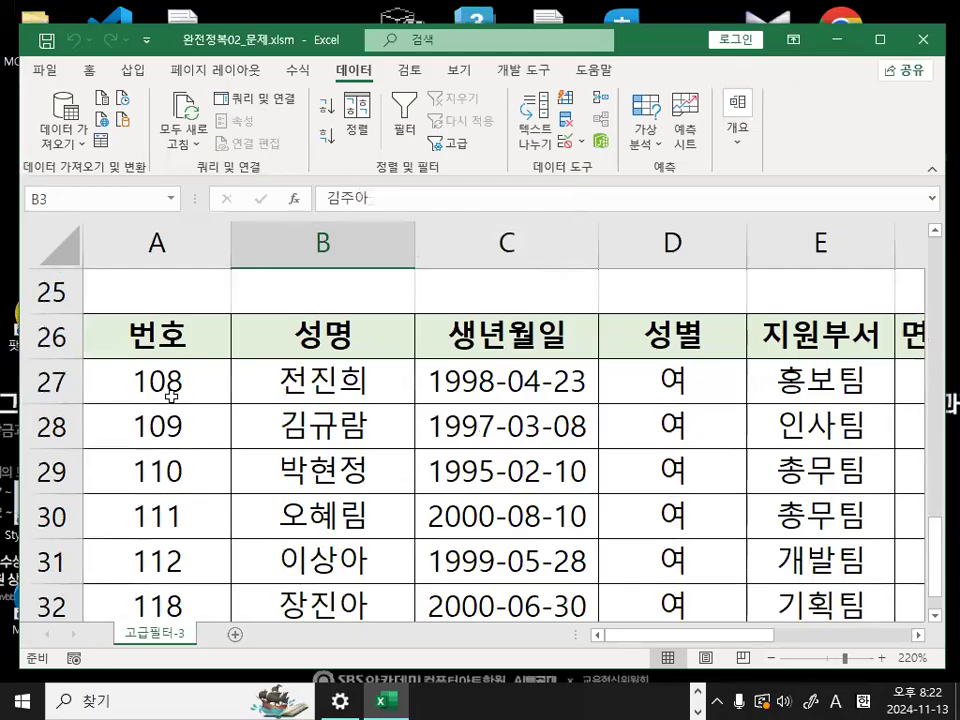
click(155, 336)
scroll(177, 486, down, 2)
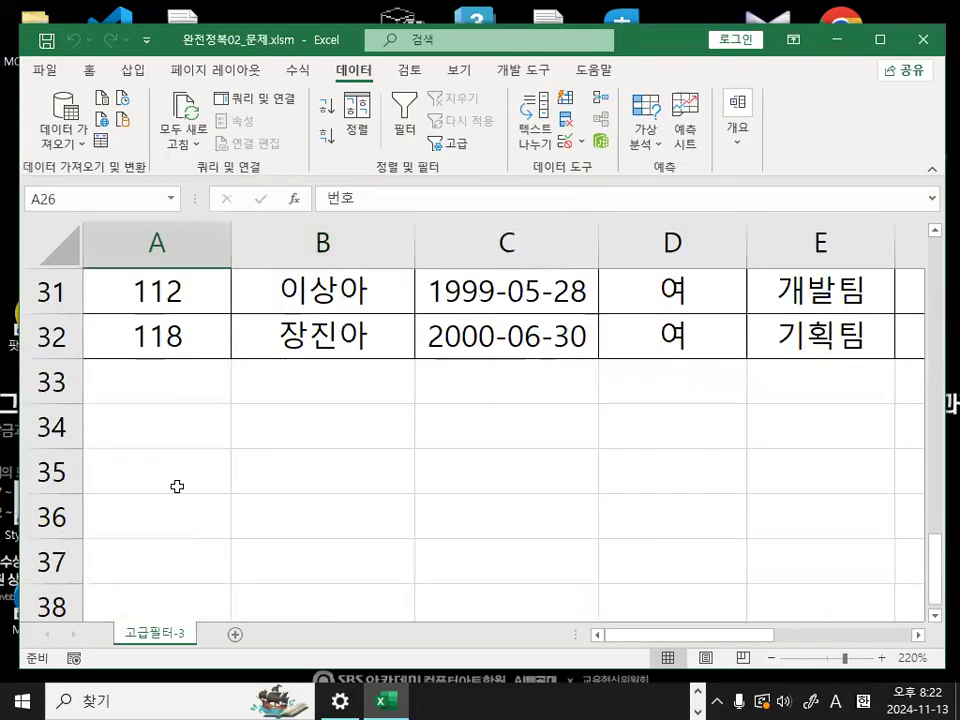
click(163, 338)
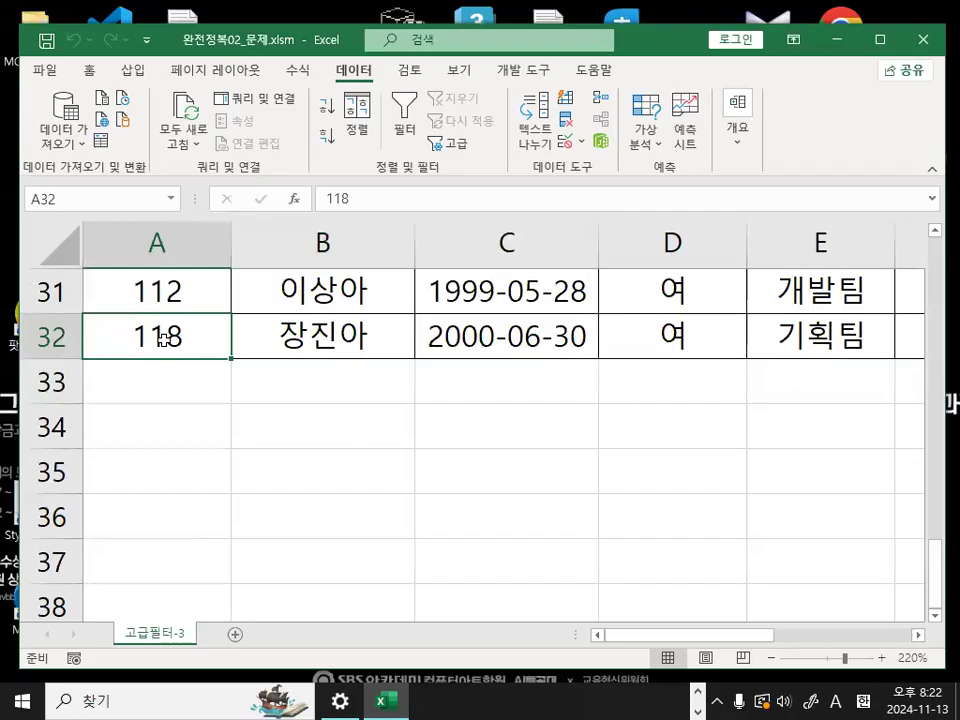
scroll(163, 338, up, 1)
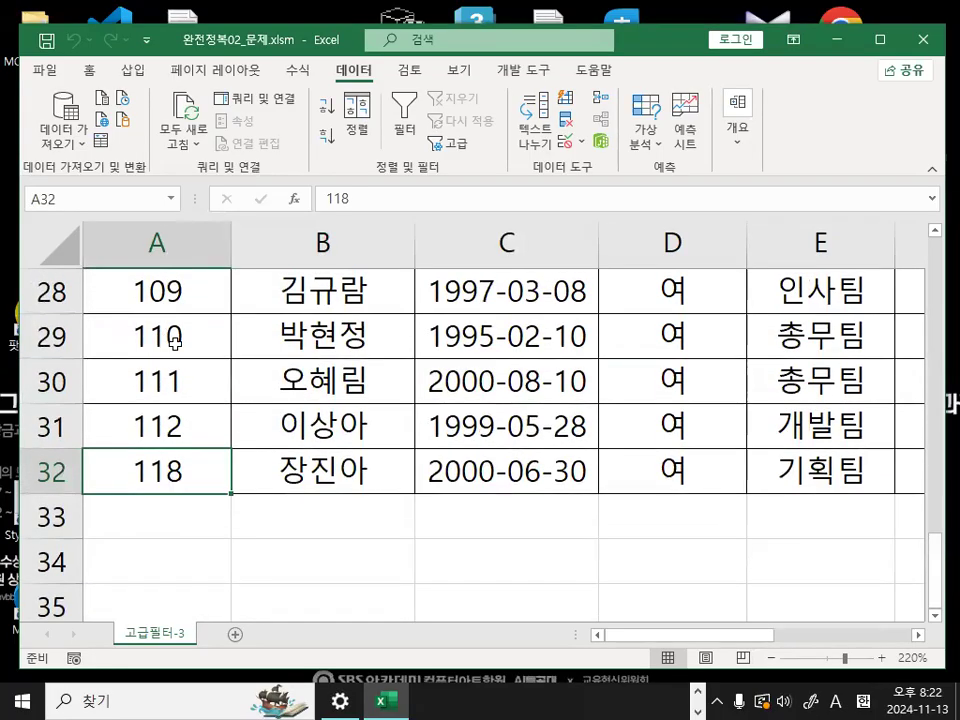
scroll(203, 370, up, 3)
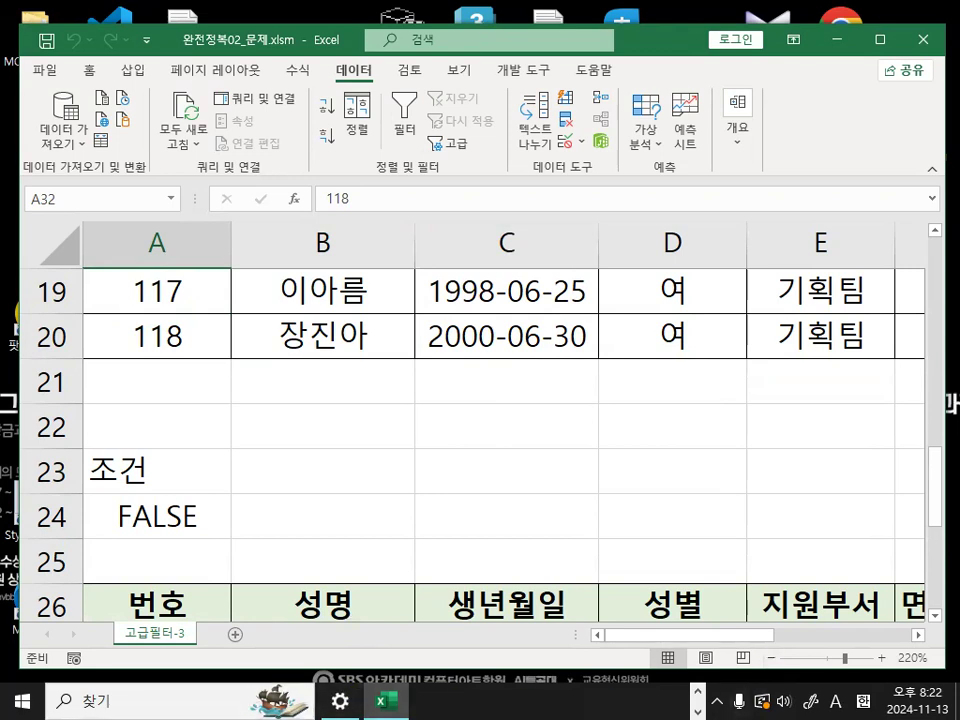
- Switch to the Notepad notes and insert a dashed separator line above the 시간데이터 -> 숫자데이터 변환법 heading
key(alt+Tab)
scroll(397, 485, down, 1)
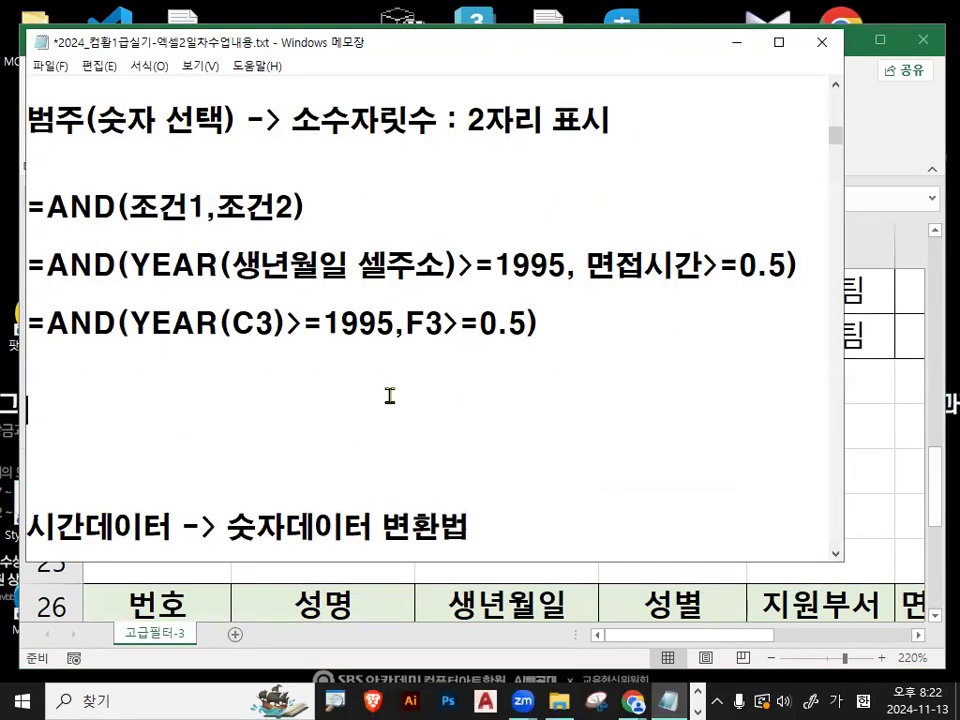
scroll(390, 396, down, 2)
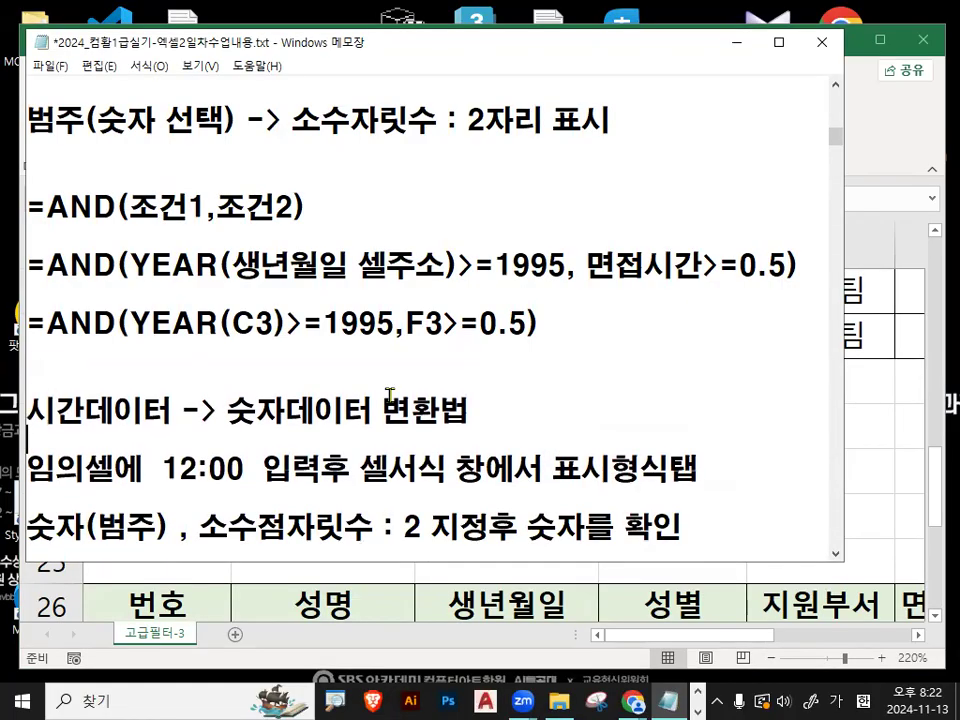
key(Return)
text(-------------------------------)
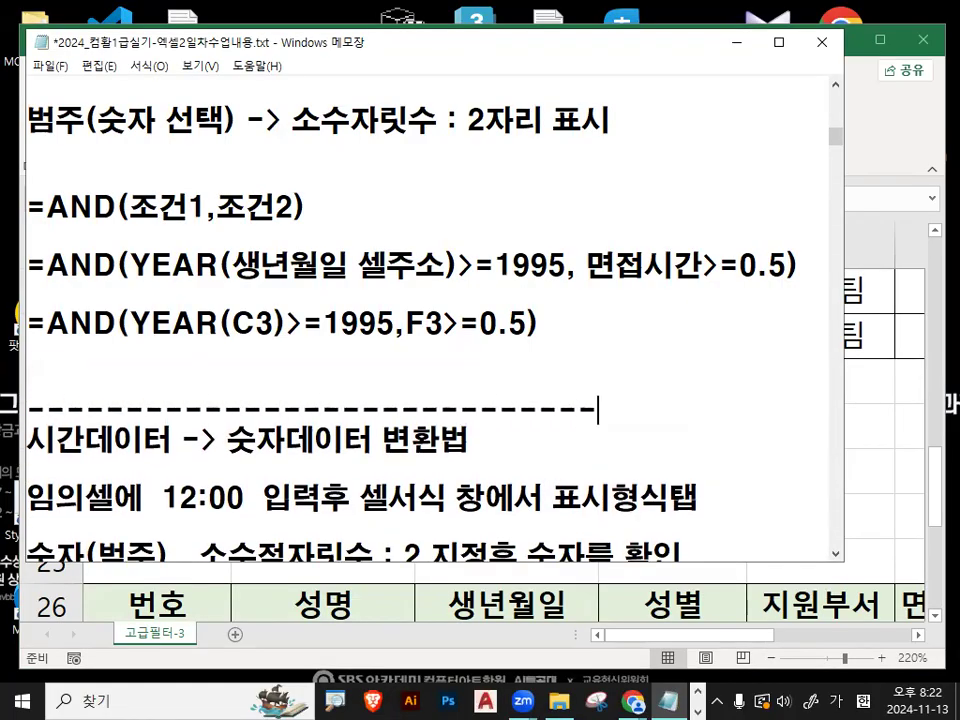
key(Return)
- Add a dashed separator line below the note ending with 소수점자릿수 : 2 지정후 숫자를 확인
scroll(424, 452, down, 3)
scroll(424, 452, down, 2)
click(301, 379)
text(----------------------------------)
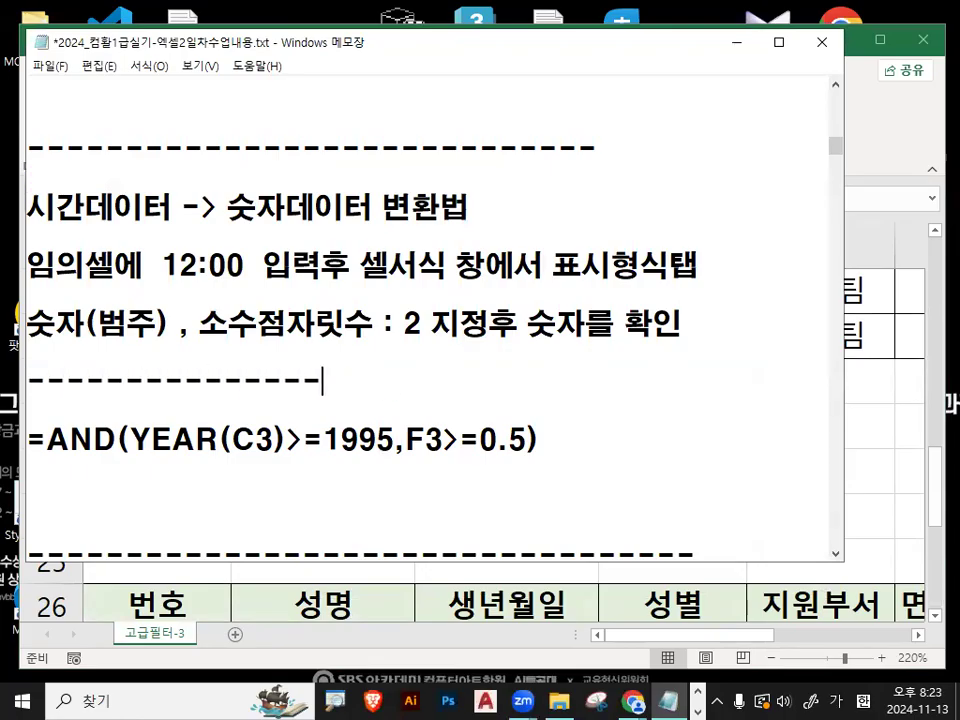
- Delete the duplicate =AND(YEAR(C3)>=1995,F3>=0.5) line below the new separator and leave blank lines there
key(Down)
key(shift+End)
key(Delete)
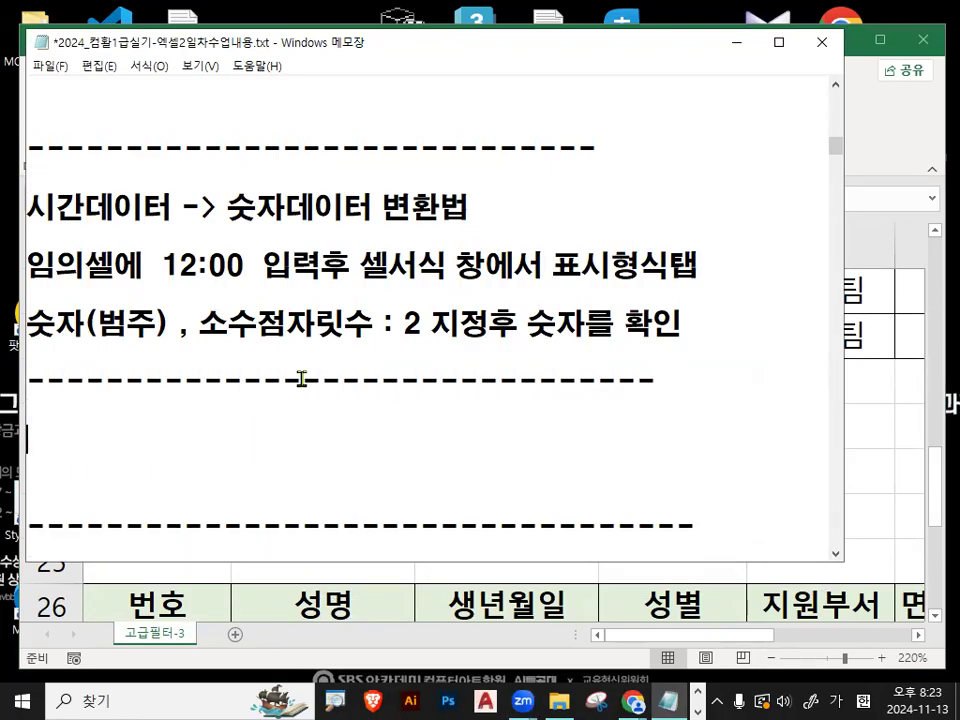
key(Delete)
key(Delete)
key(Return)
key(Return)
key(Return)
key(Up)
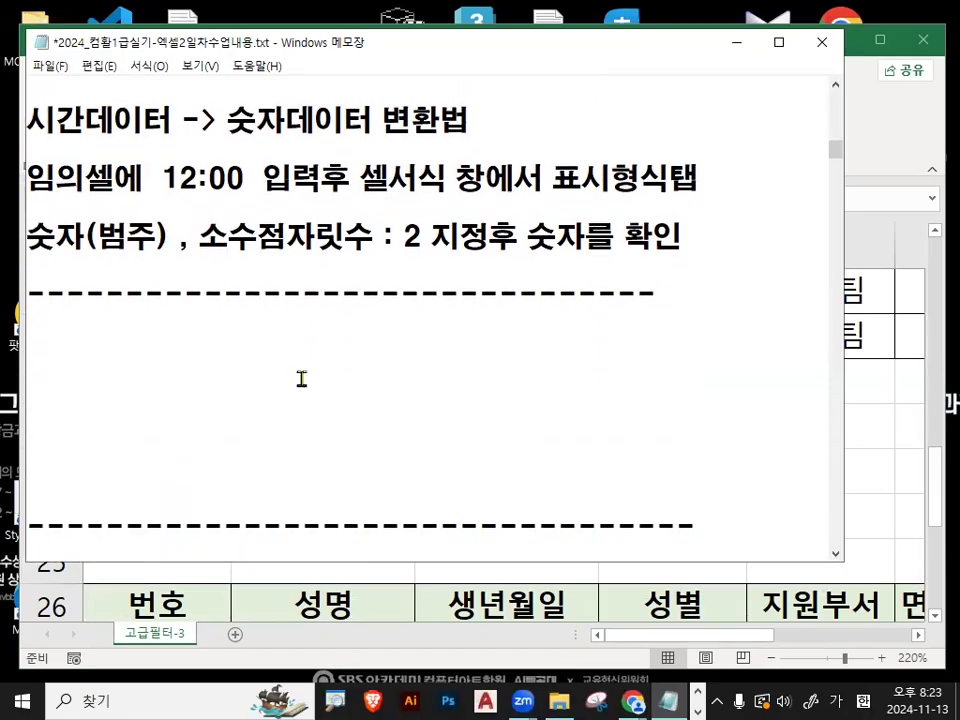
- Add the line 성명, 생년월일,지원부서,면접시간 to the notes directly below the separator, with an extra blank line after it
text(서)
key(BackSpace)
key(BackSpace)
key(Return)
text(성명)
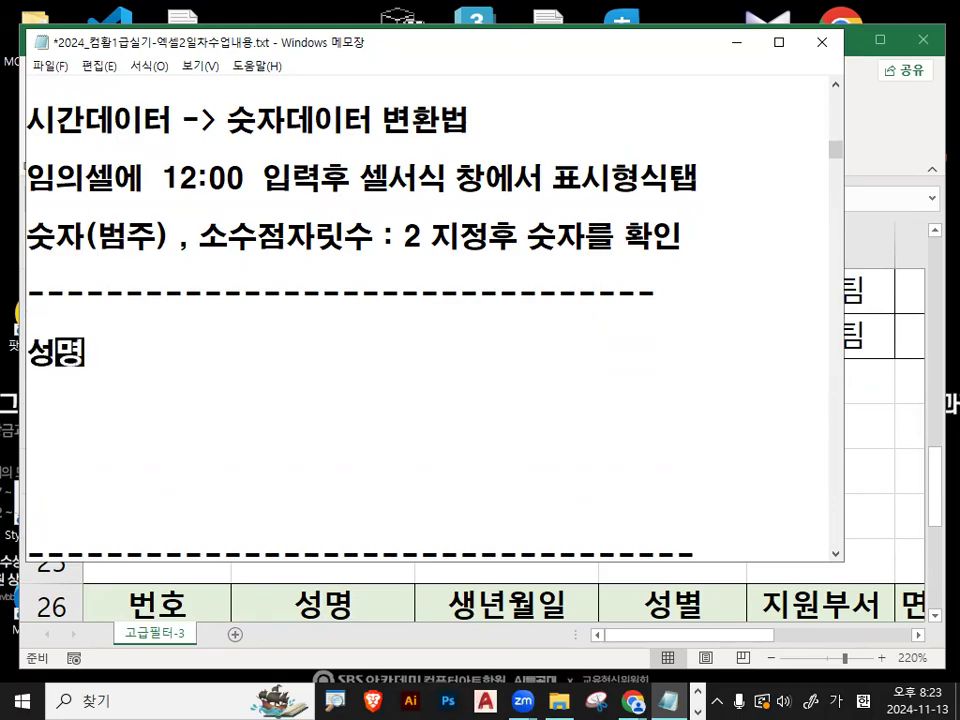
text(, 생년)
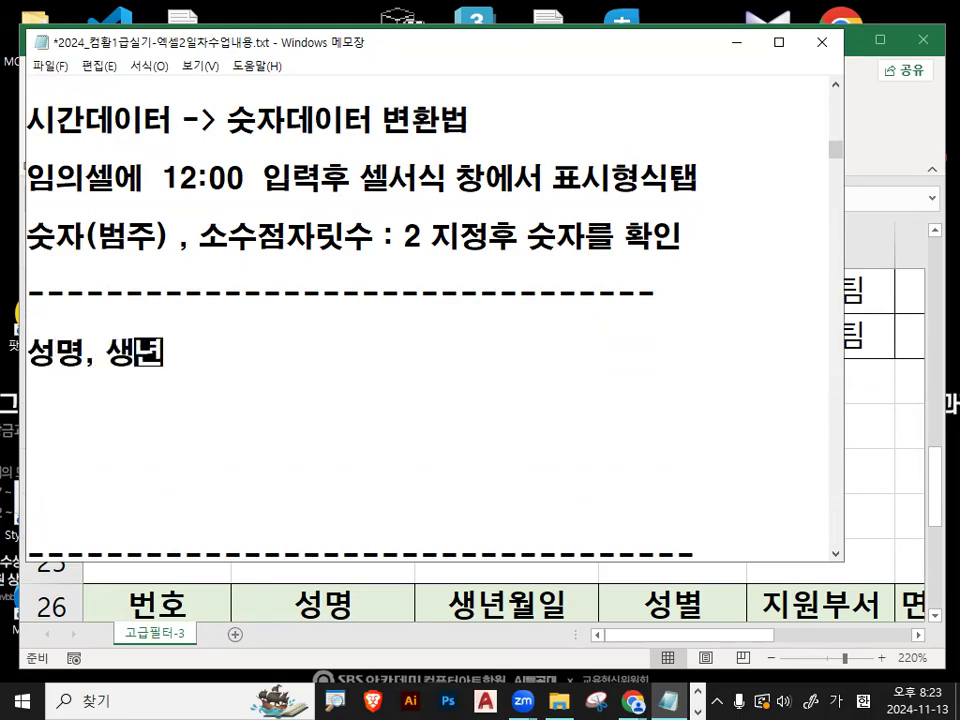
text(월일,)
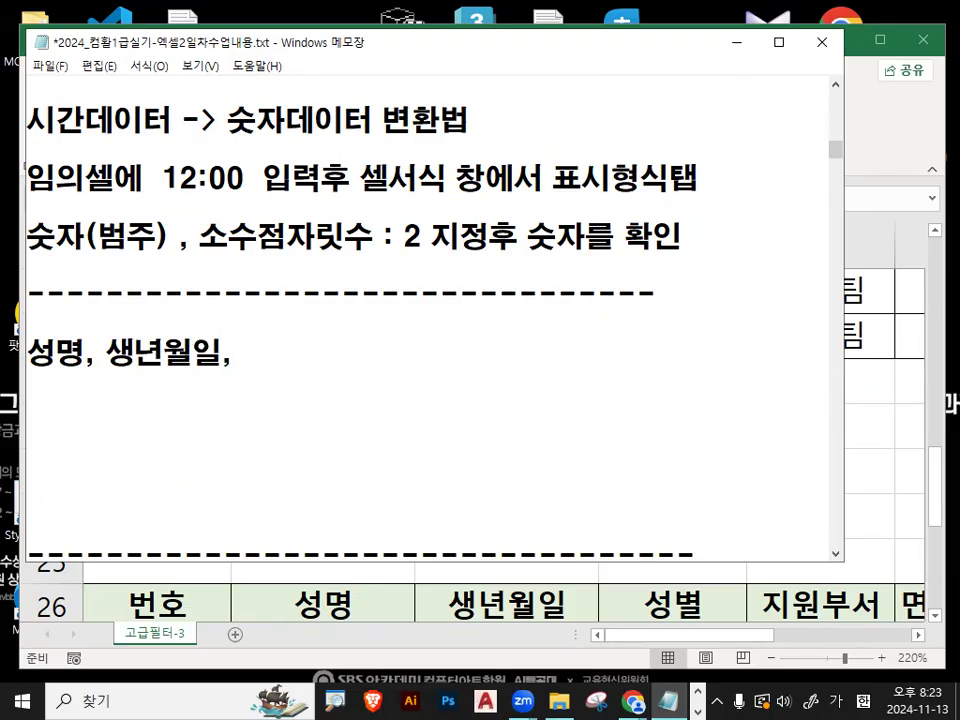
text(지원부서)
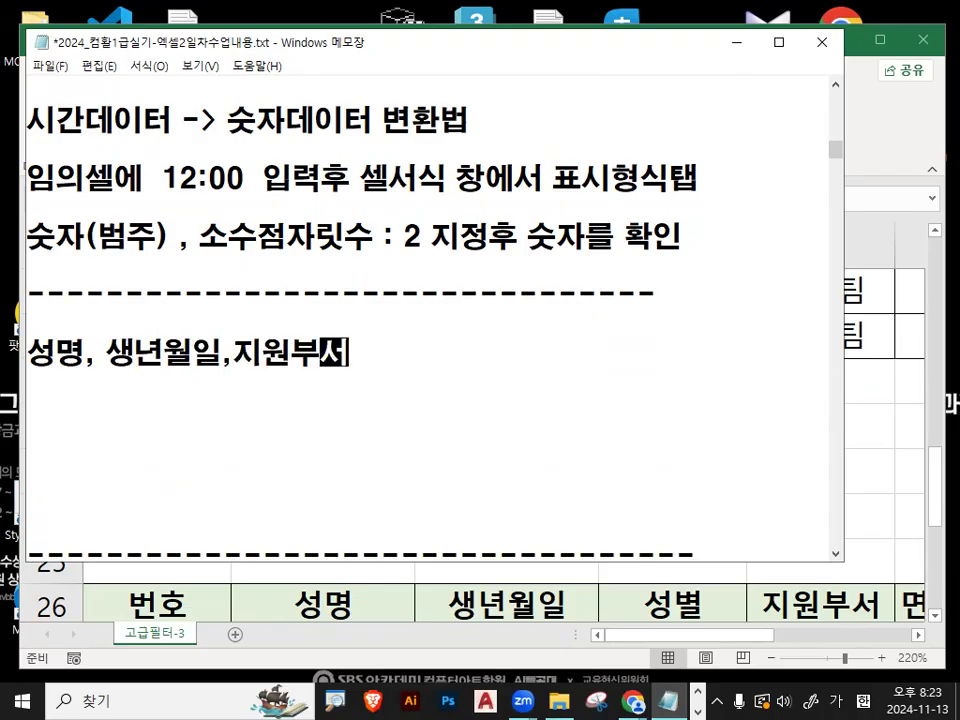
text(,면접시간)
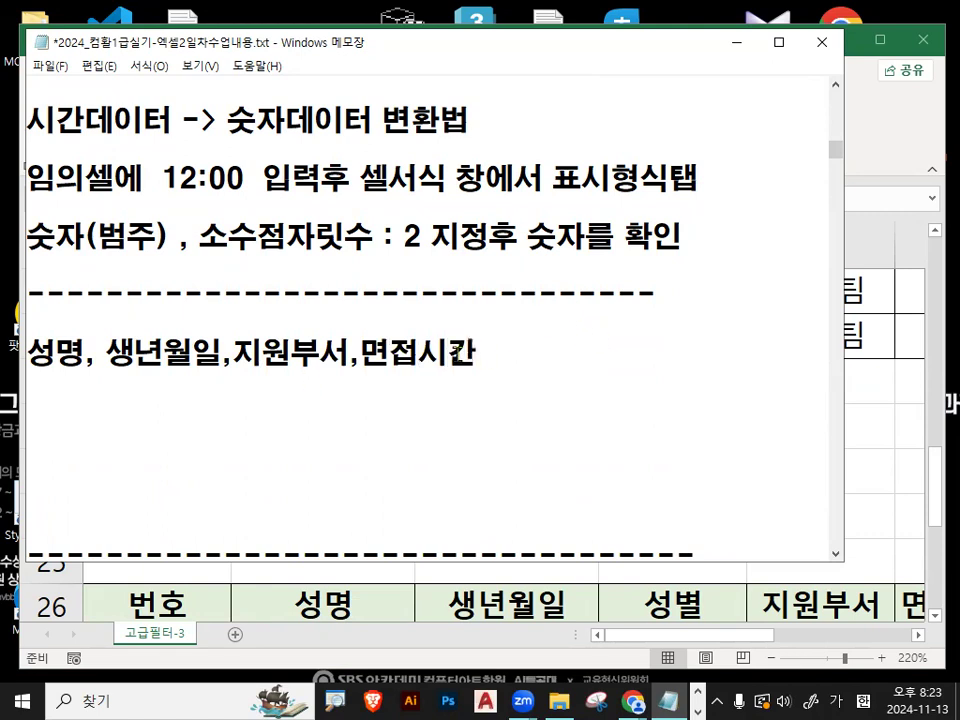
drag(28, 352, 447, 352)
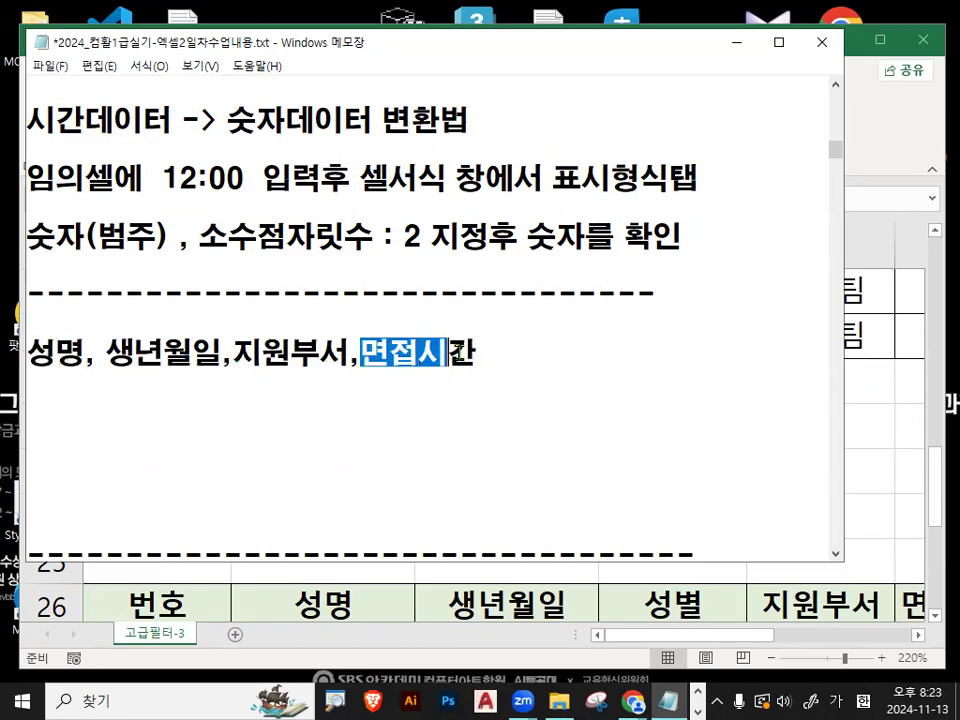
drag(31, 349, 492, 355)
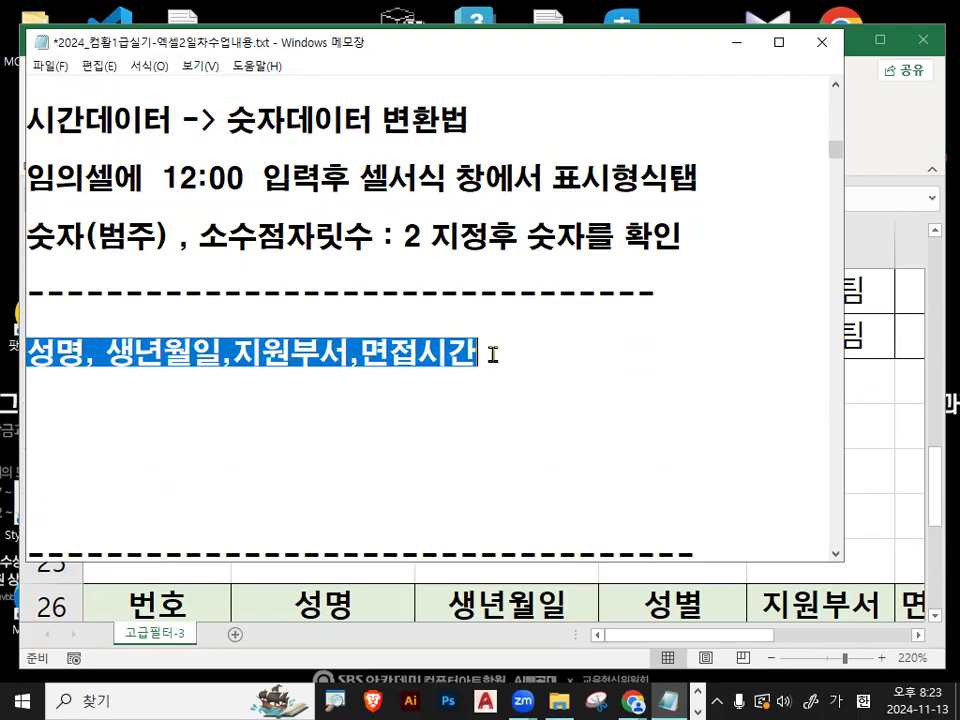
click(492, 354)
- Switch to Excel and review the extracted records from row 26 down, along with the criteria and source data above
click(741, 41)
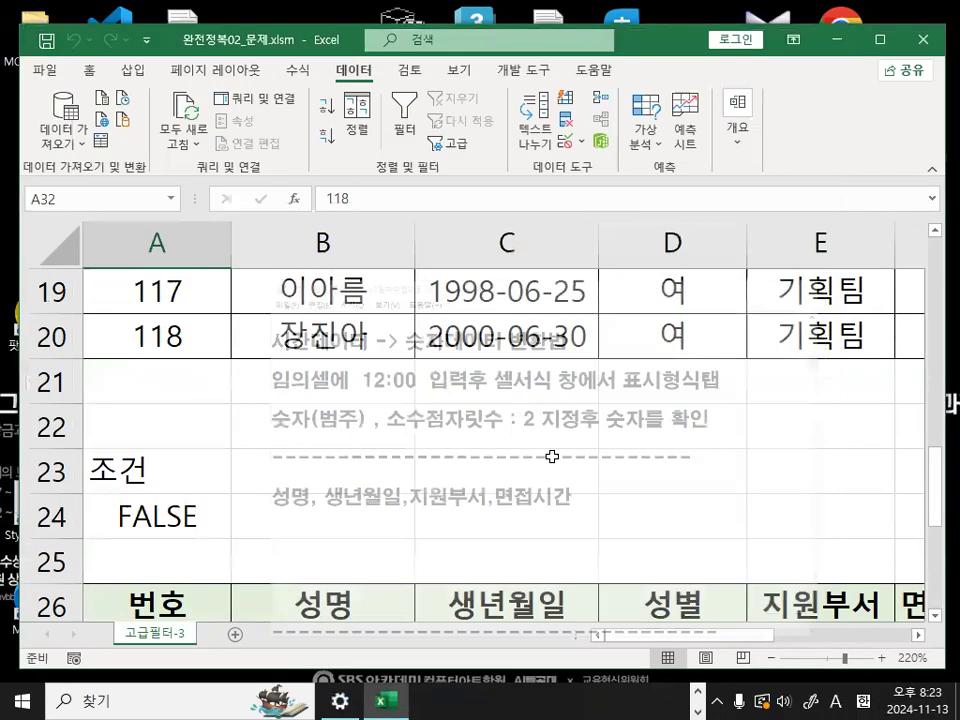
click(430, 615)
scroll(430, 615, down, 2)
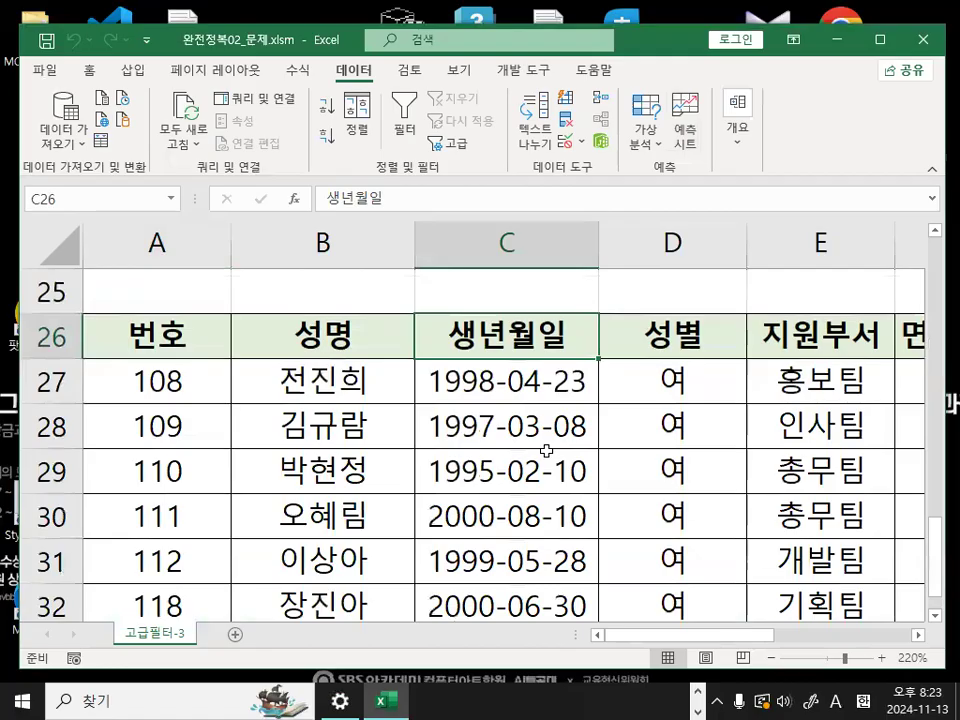
scroll(483, 492, up, 3)
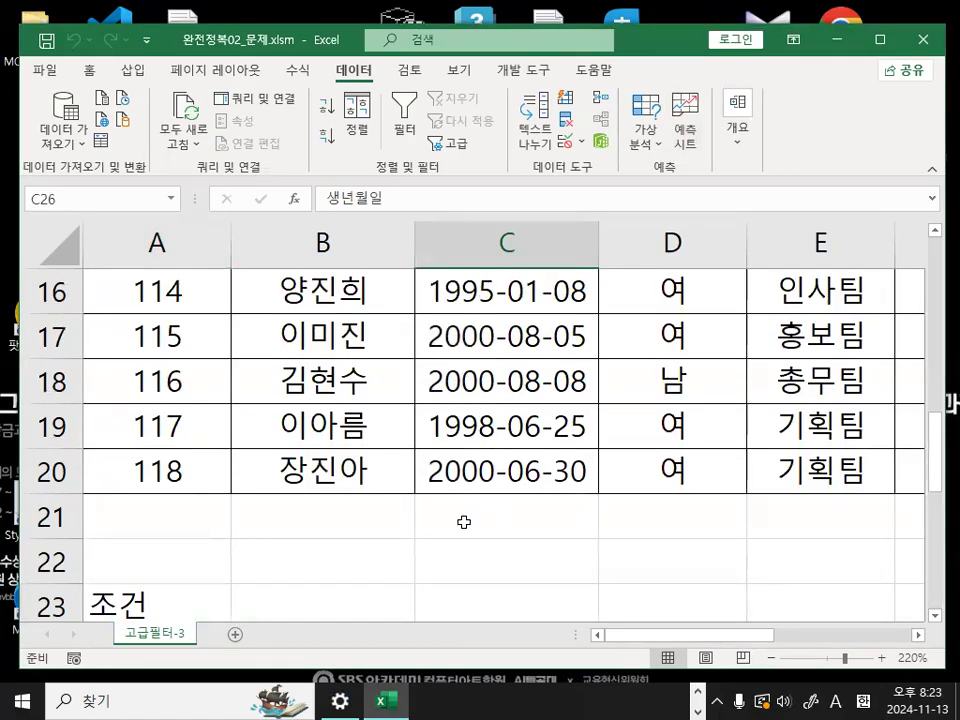
scroll(463, 516, up, 1)
scroll(463, 517, down, 3)
scroll(463, 518, down, 2)
scroll(465, 480, up, 1)
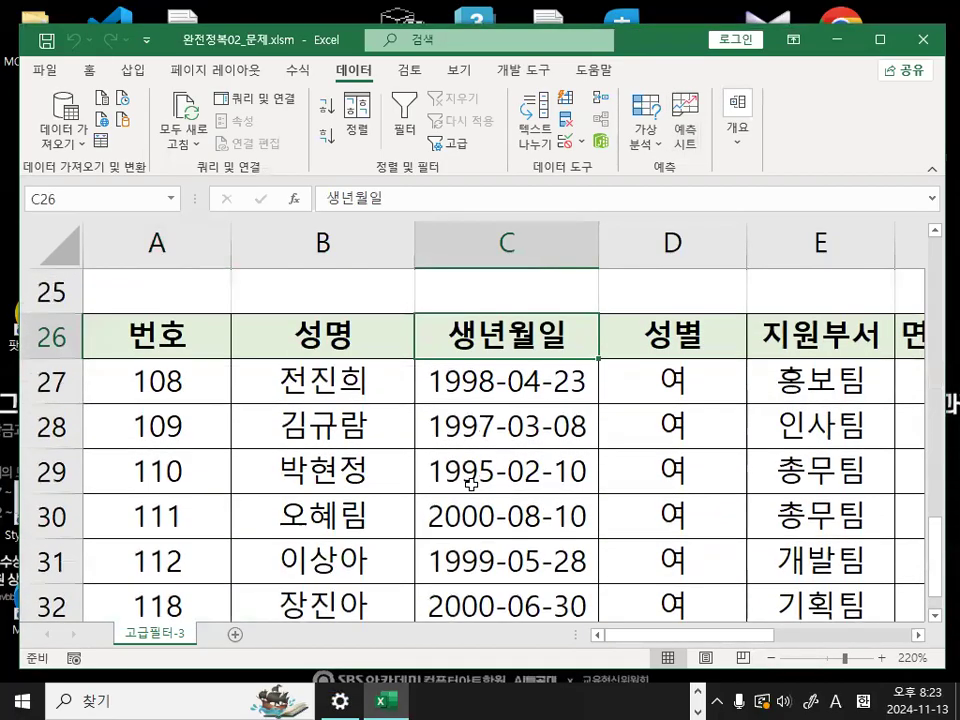
click(514, 379)
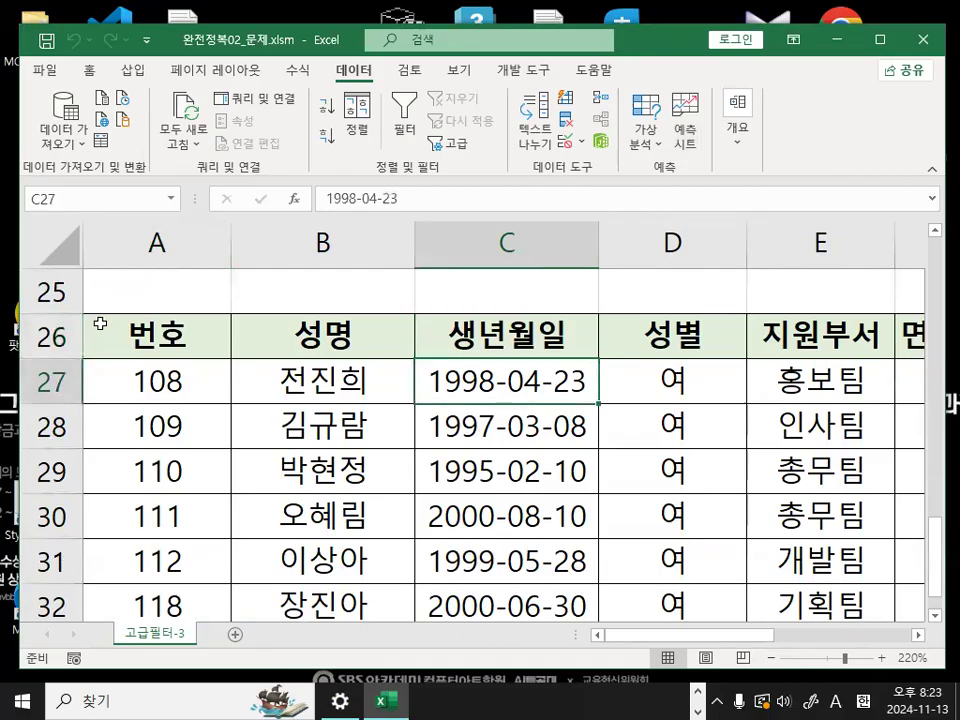
- Delete rows 26 to 32 holding the extracted filter results, and select the emptied cell A26
click(47, 328)
drag(55, 330, 46, 517)
scroll(47, 516, up, 3)
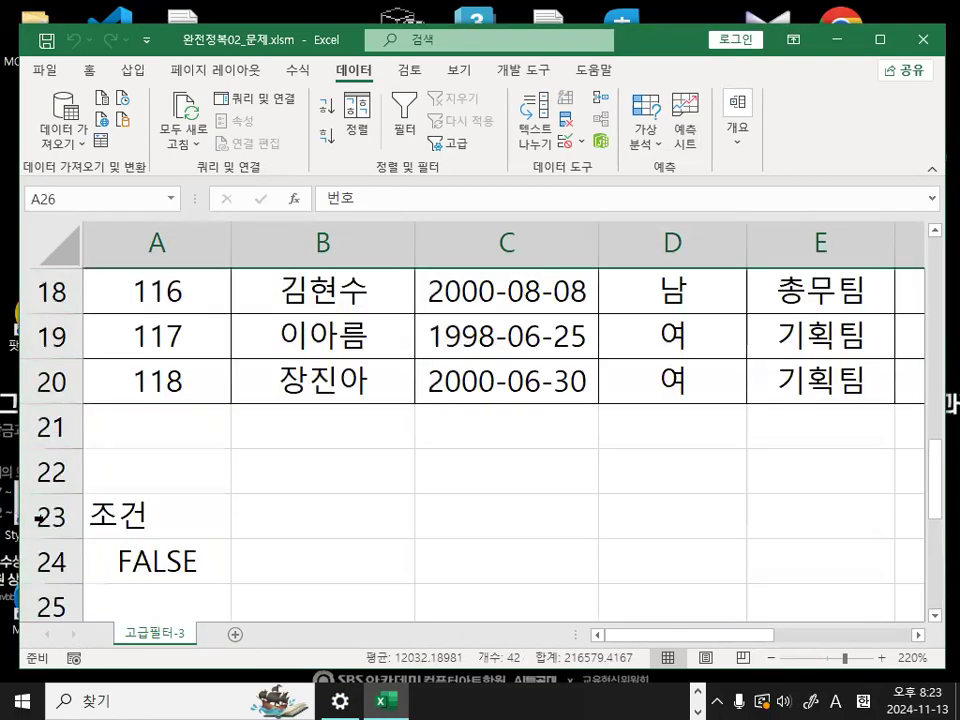
scroll(47, 516, down, 1)
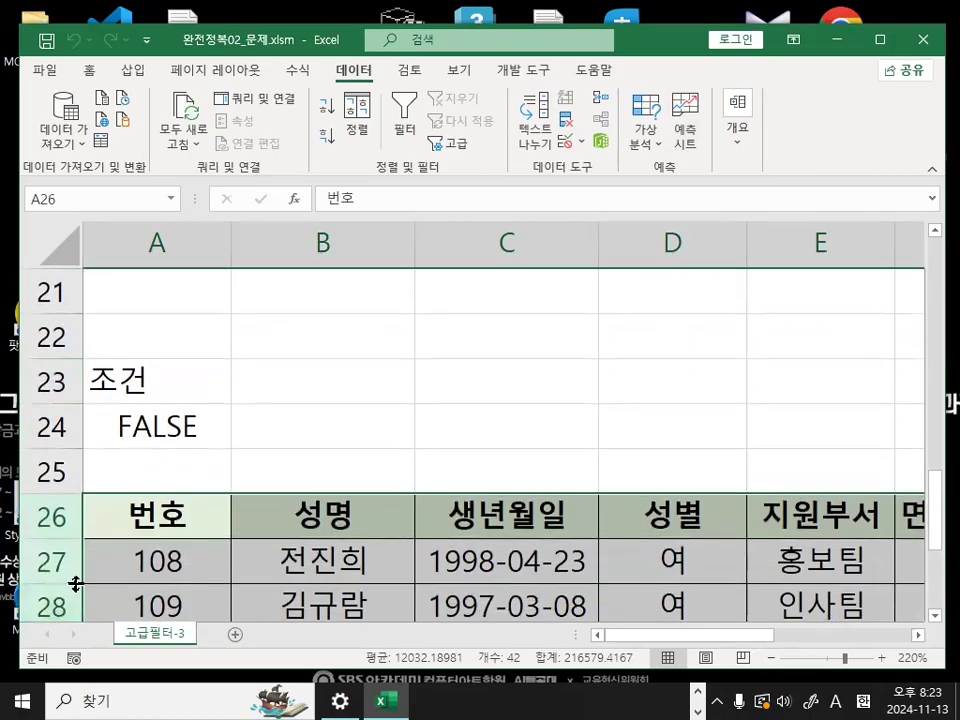
click(58, 516)
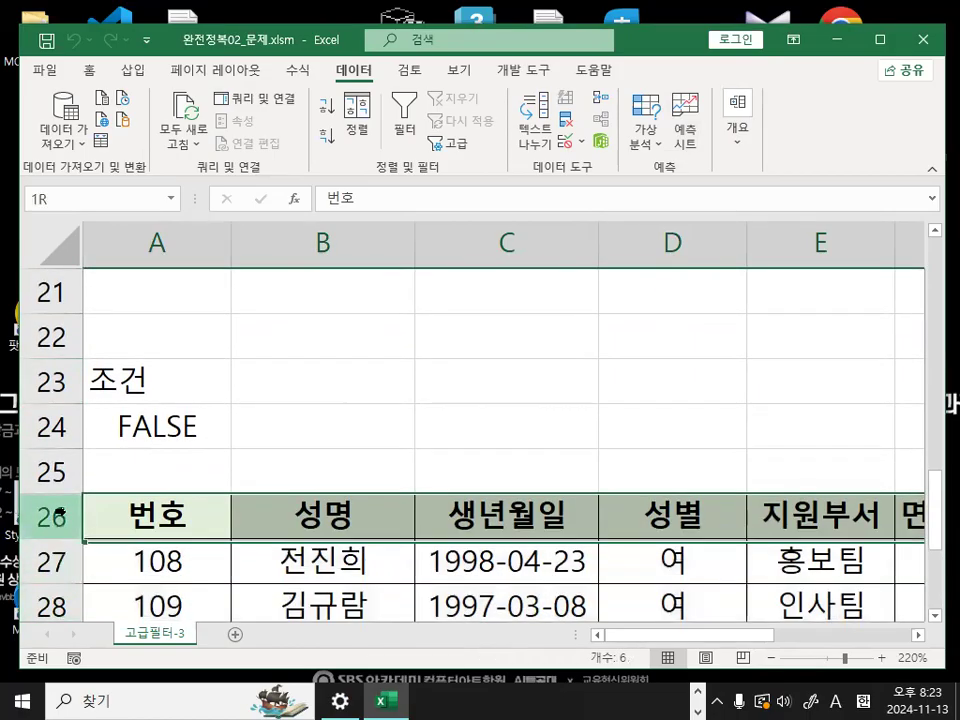
mouse_move(58, 516)
mouse_down()
mouse_move(58, 560)
mouse_move(66, 515)
mouse_up()
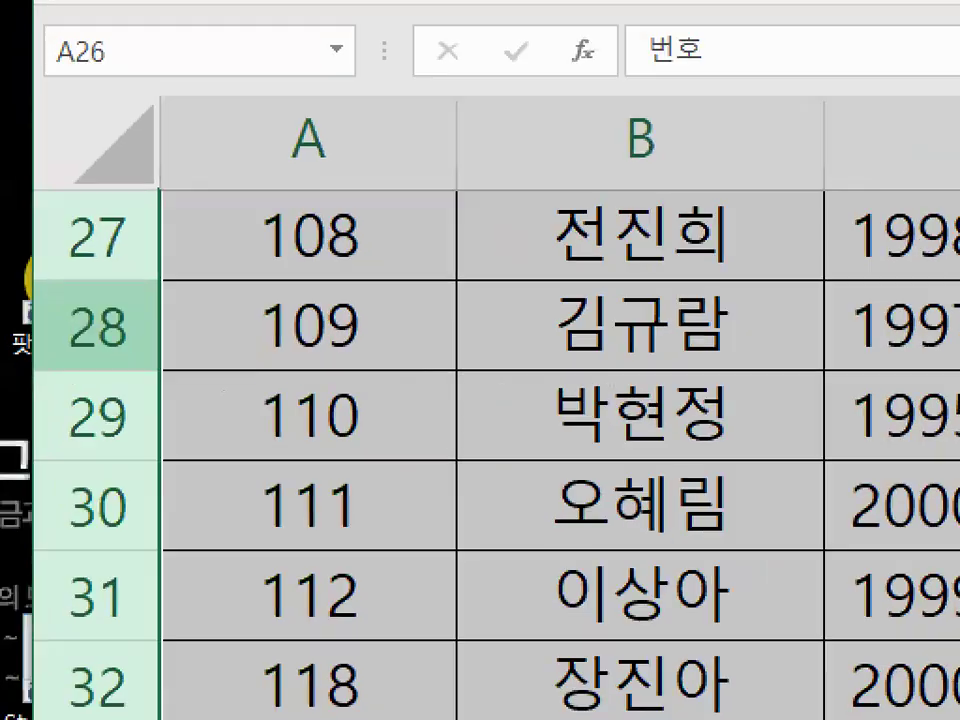
mouse_move(301, 372)
mouse_down()
mouse_move(197, 472)
mouse_move(262, 415)
mouse_up()
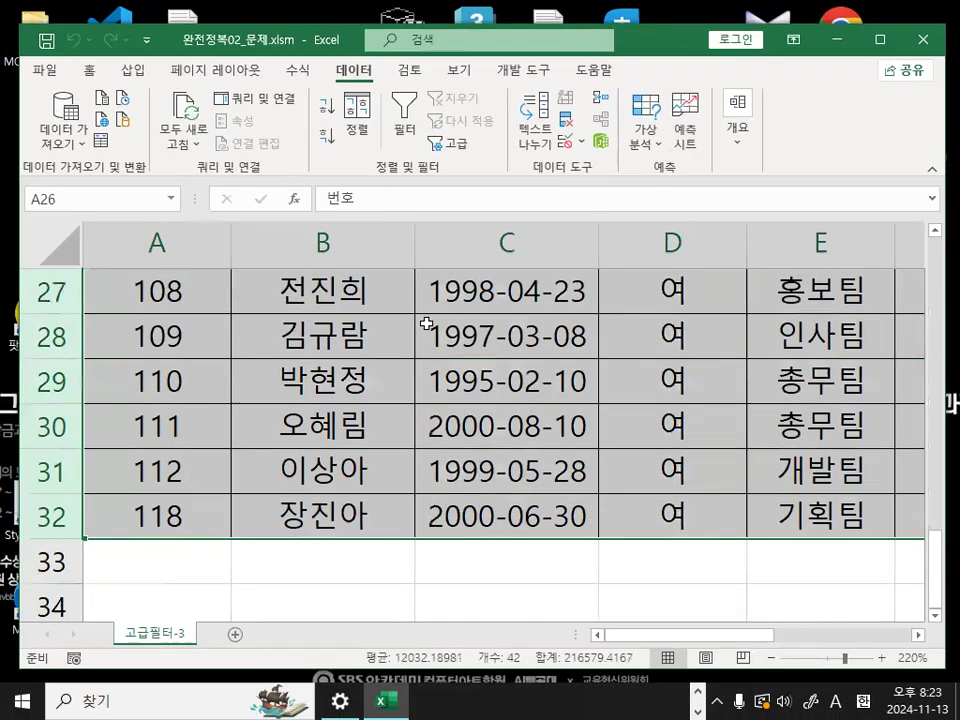
right_click(58, 340)
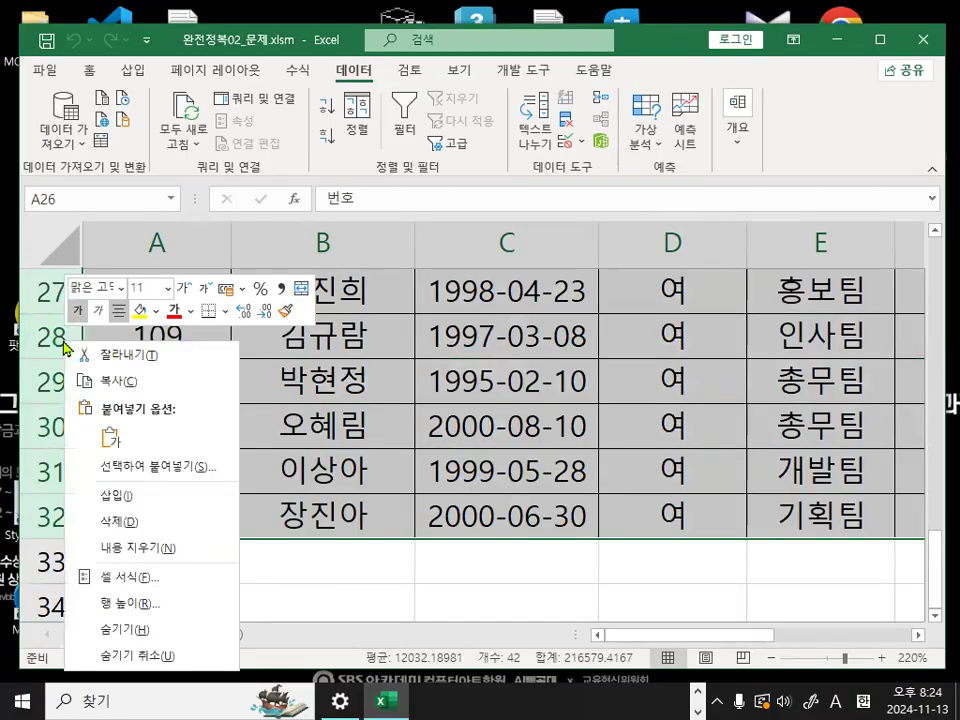
click(97, 528)
click(332, 465)
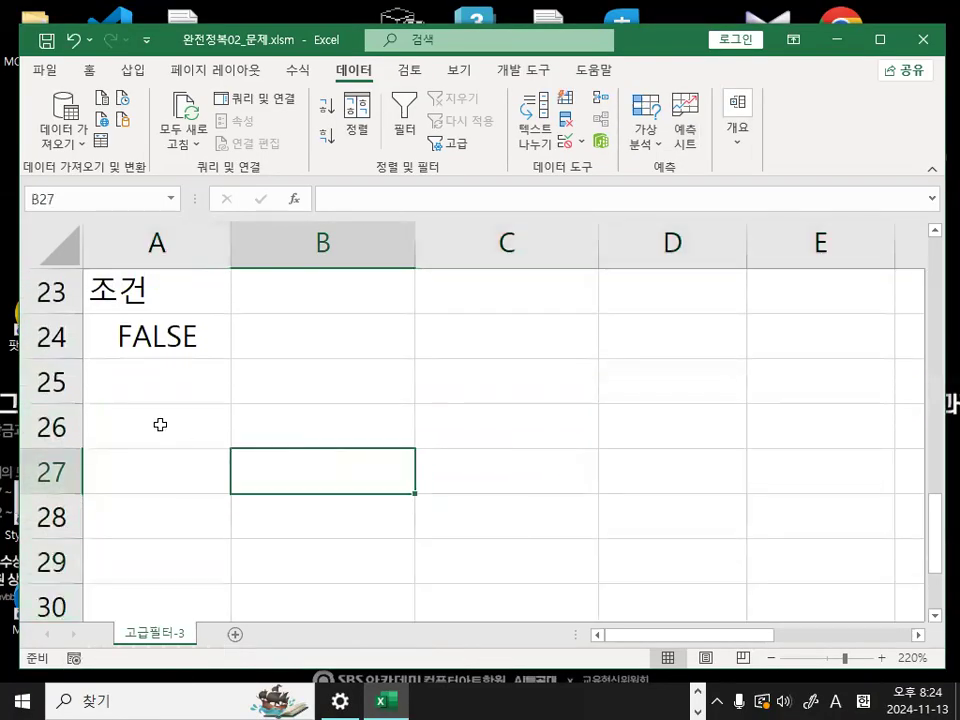
click(160, 425)
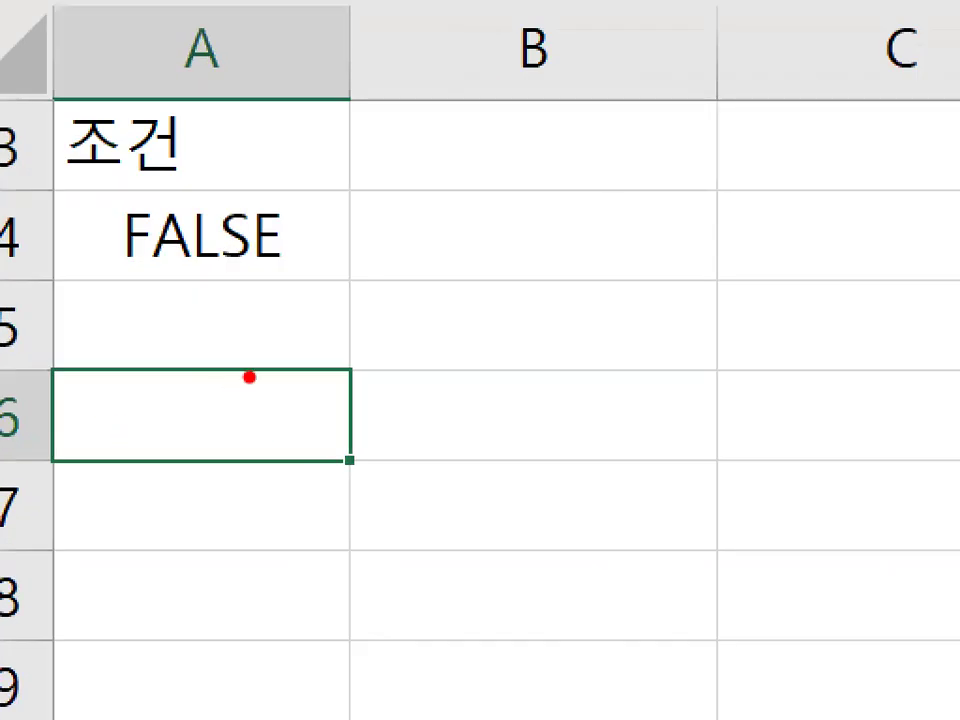
drag(182, 406, 171, 399)
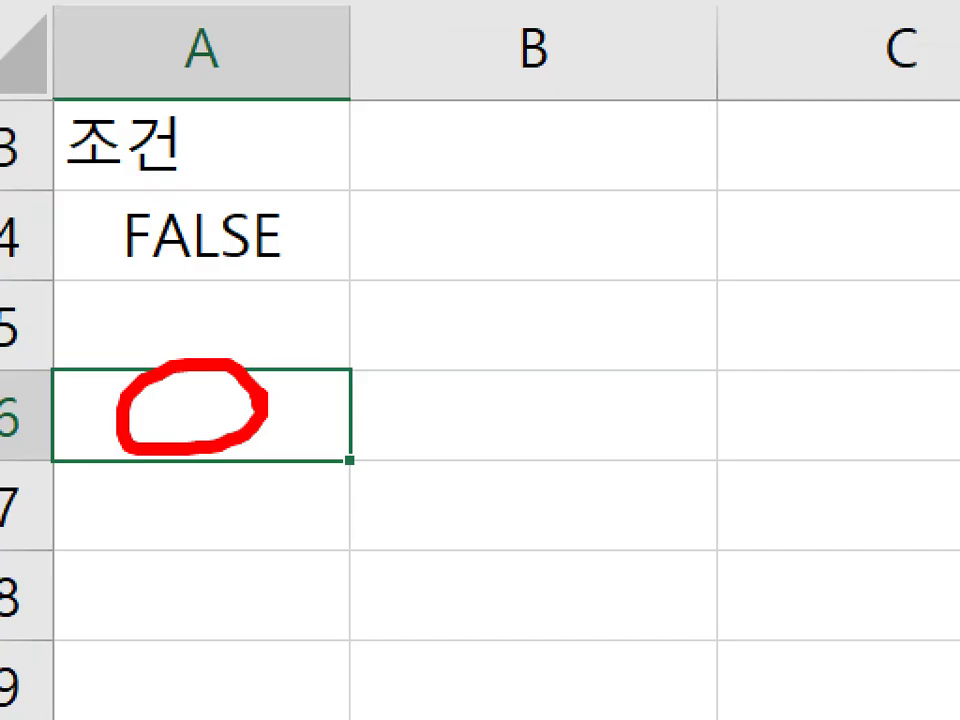
key(Escape)
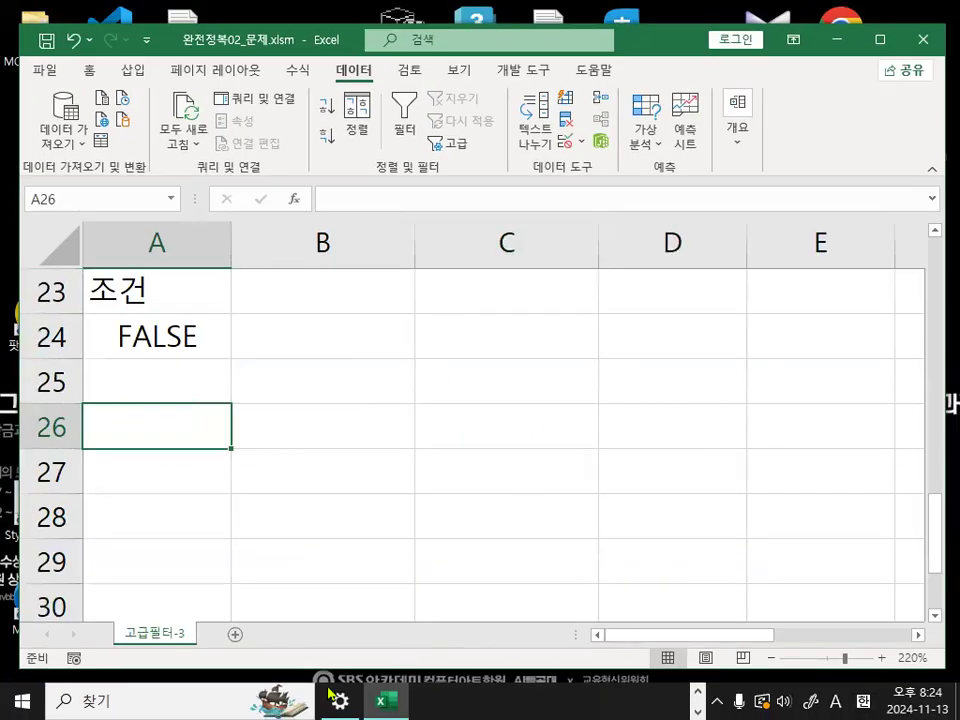
- Switch back to the Notepad notes and add the line 복사 : CTRL + C (카피) below the field-name line
key(alt+Tab)
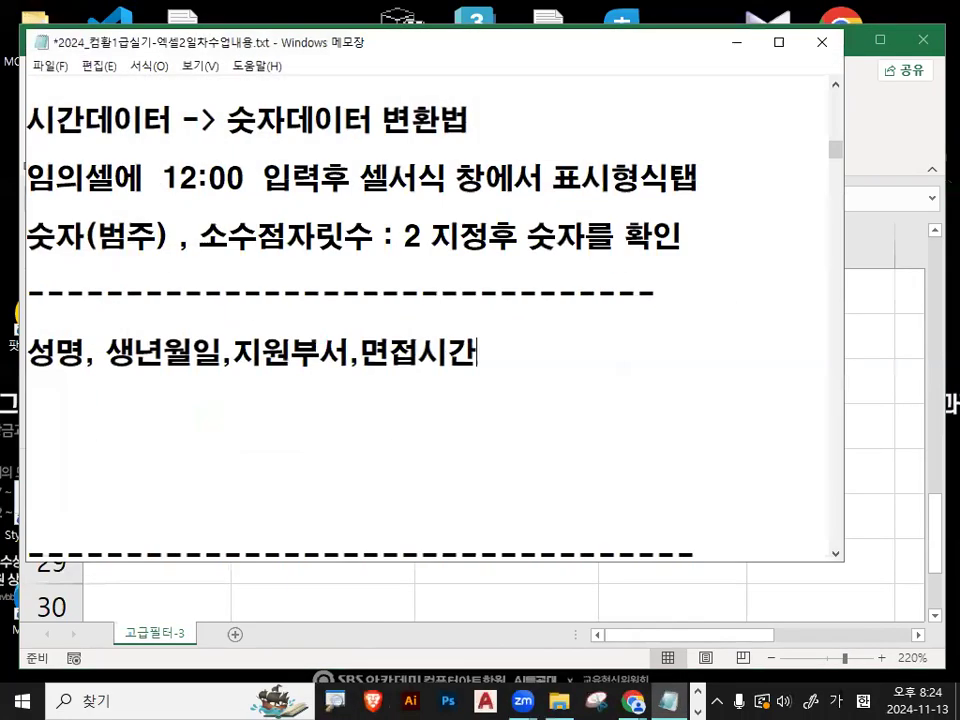
click(247, 431)
key(Return)
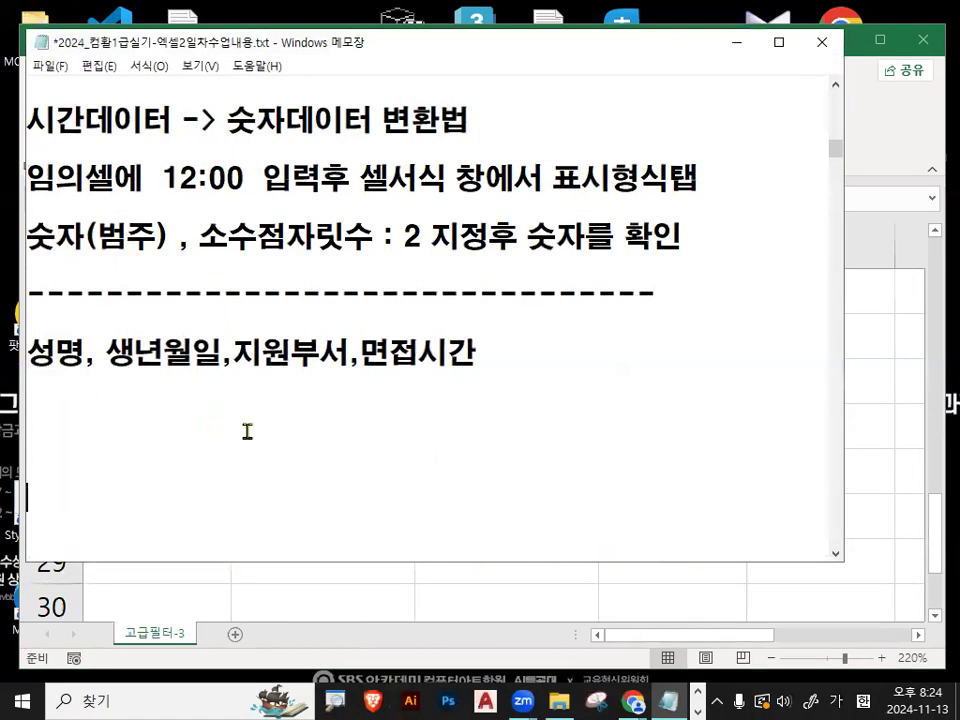
text(복사)
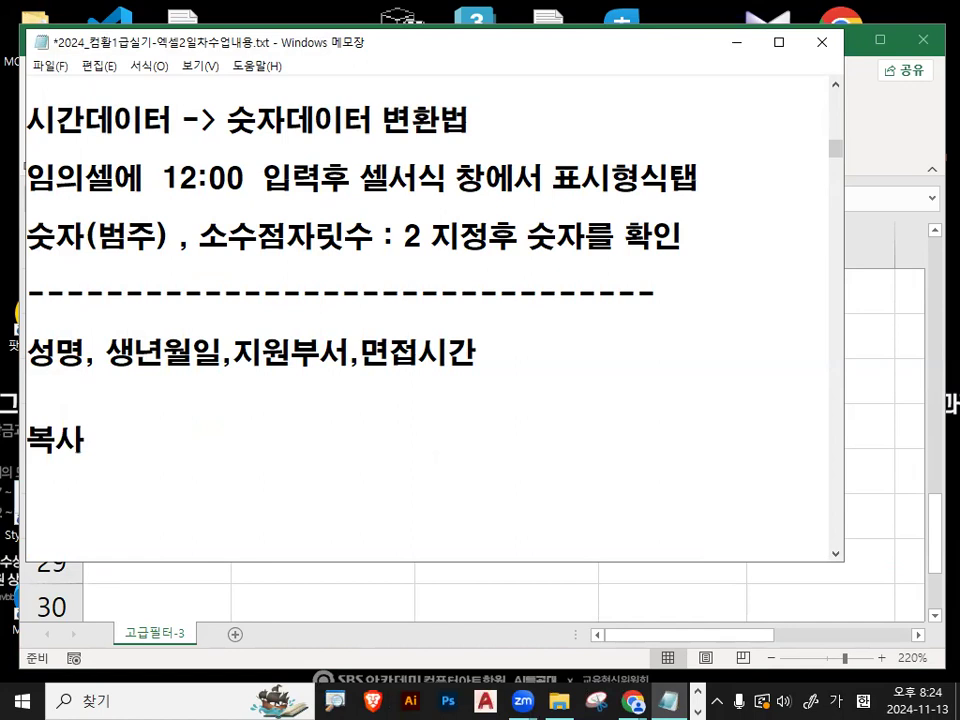
text( : CTRK)
key(BackSpace)
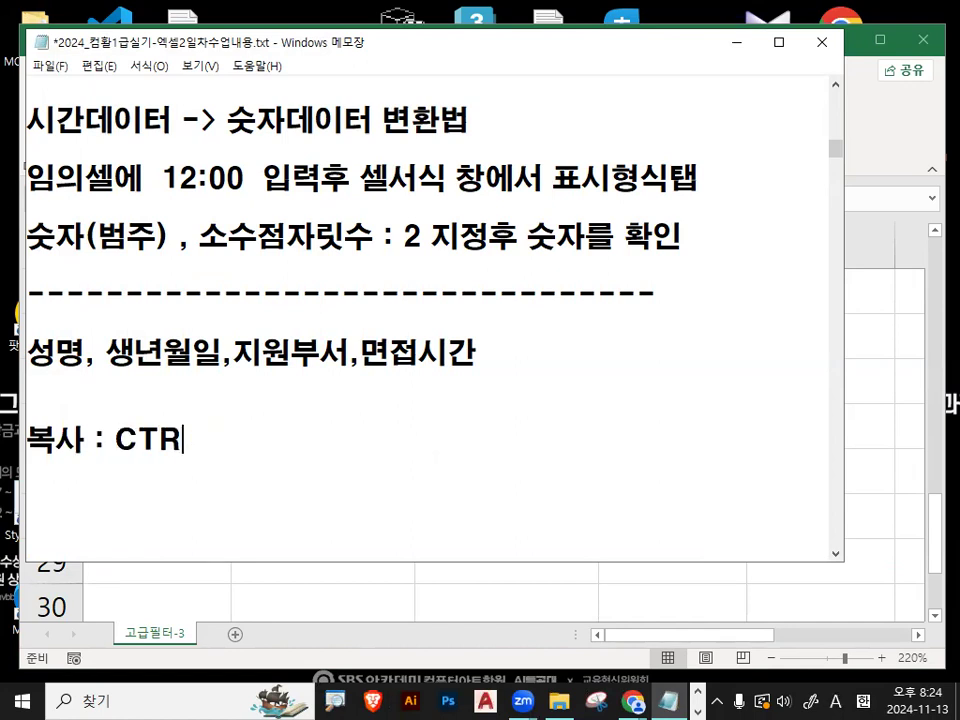
text(L +c)
key(BackSpace)
text(C )
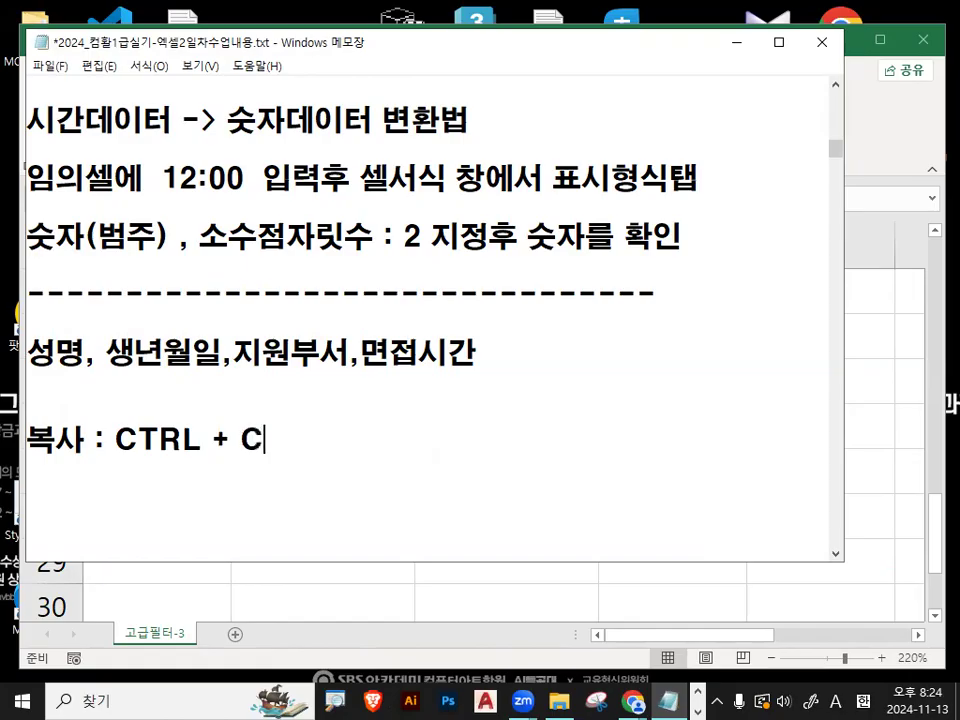
text((카피))
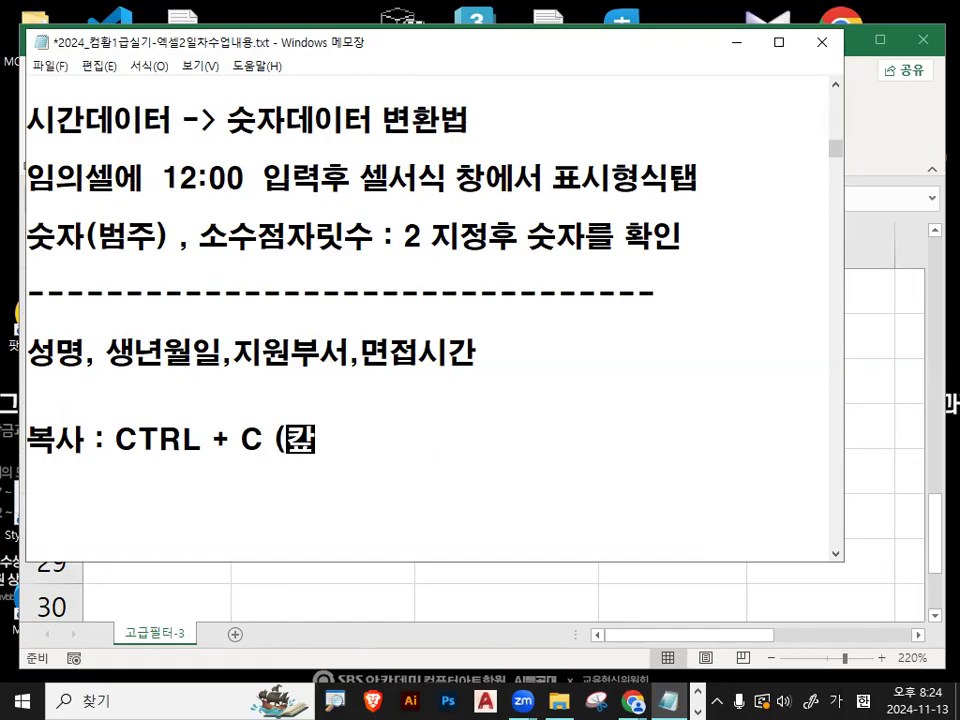
- Add the line 붙여넣기 : CTRL + V (브치기) under the 복사 note, followed by blank lines
text(브ㅜ)
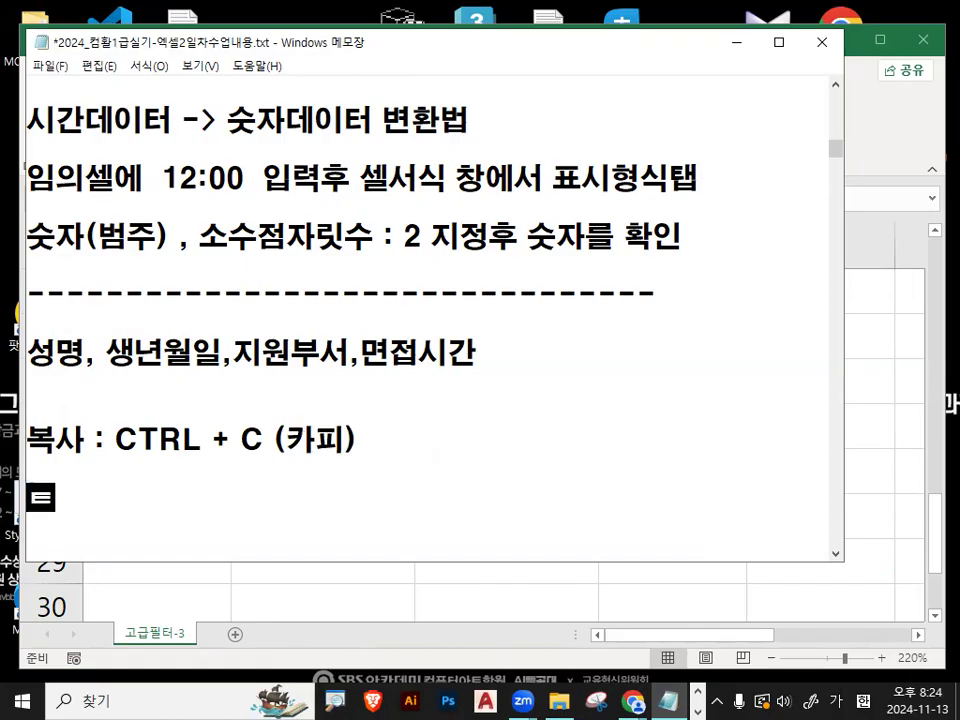
key(BackSpace)
key(BackSpace)
text(붙여넣ㄹ)
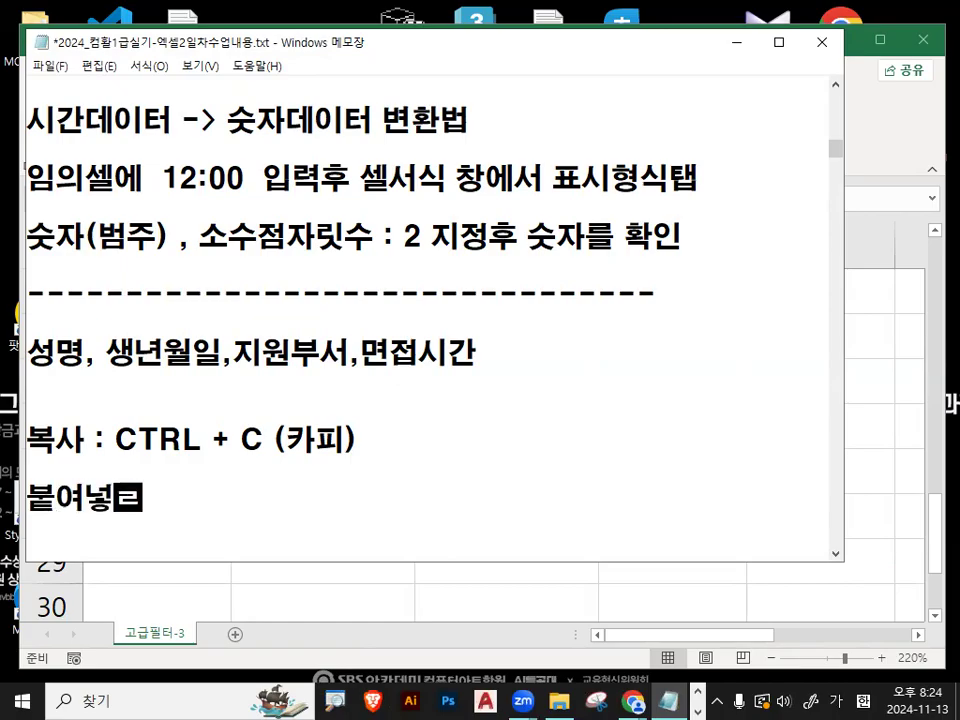
key(BackSpace)
text(기 )
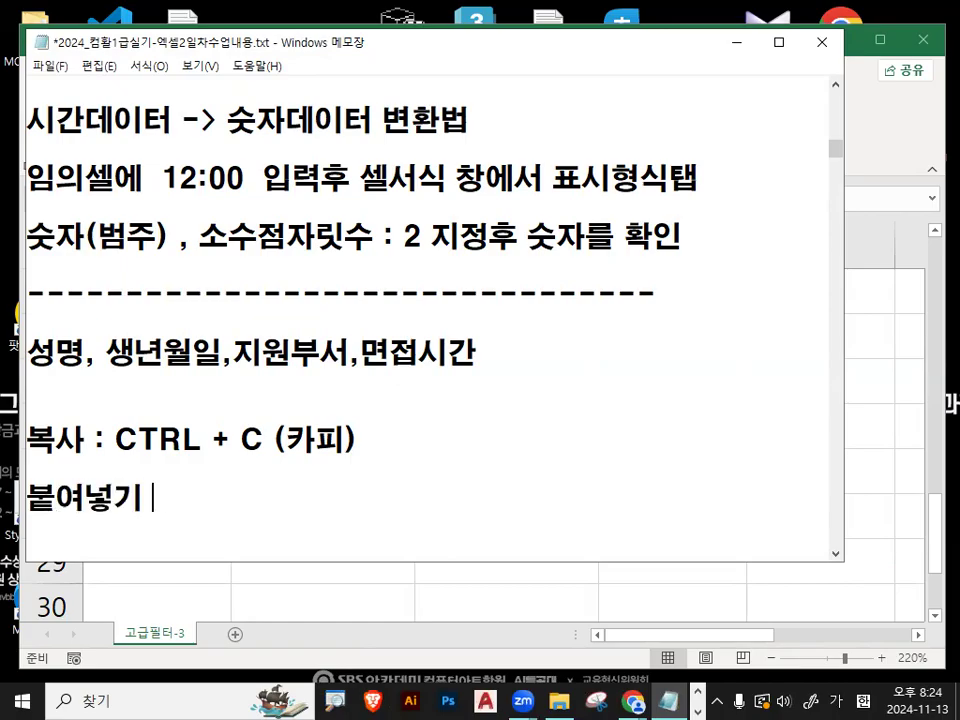
text(: CTRL )
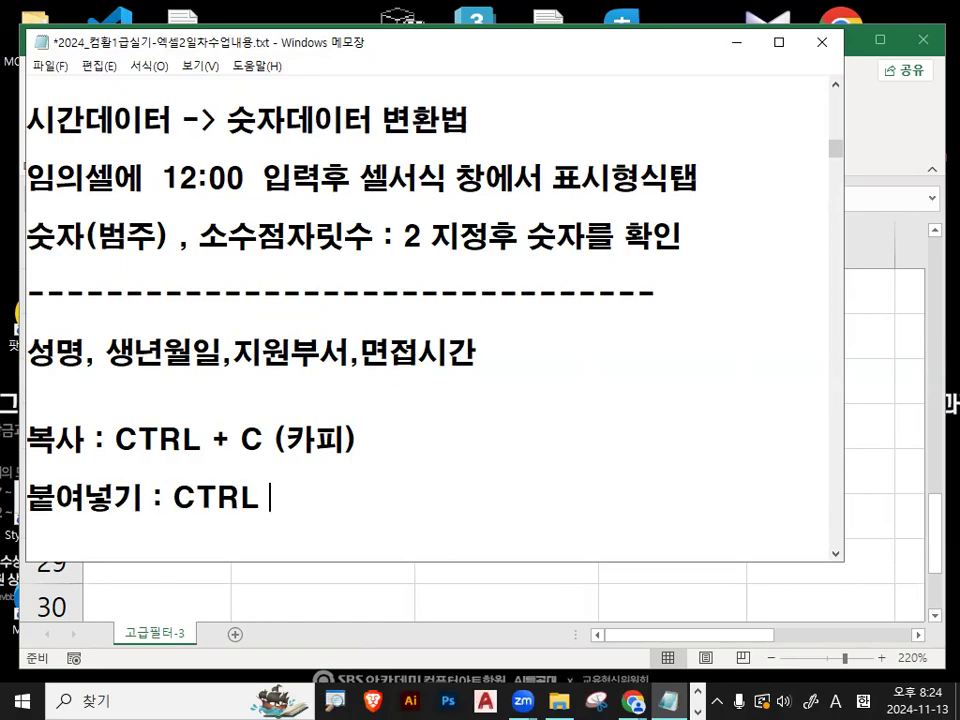
text(+ V ()
key(Hangul)
text(브치ㄱㅣ))
key(Return)
key(Return)
key(Return)
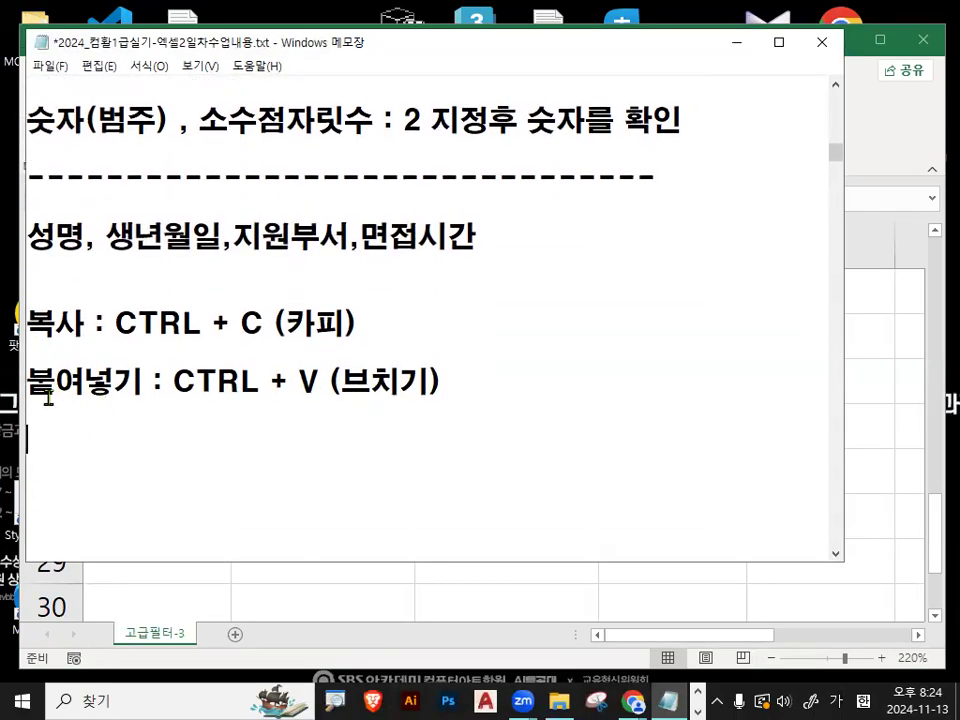
drag(35, 381, 453, 393)
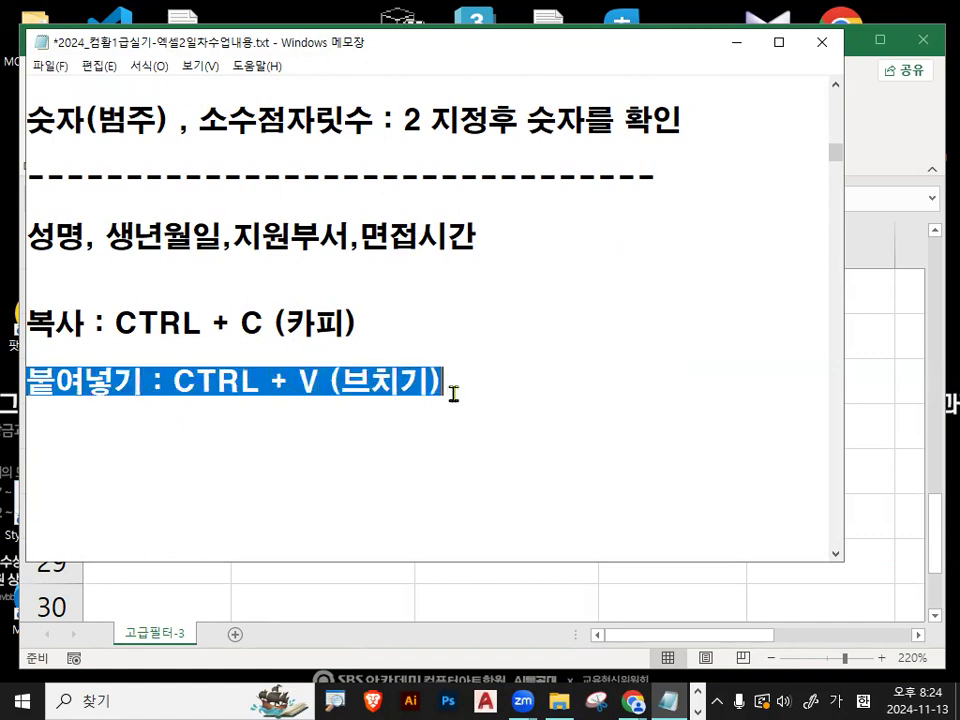
- Add the line 1회용 붙여넣기 : 엔터 below the 붙여넣기 note
click(232, 425)
text(1)
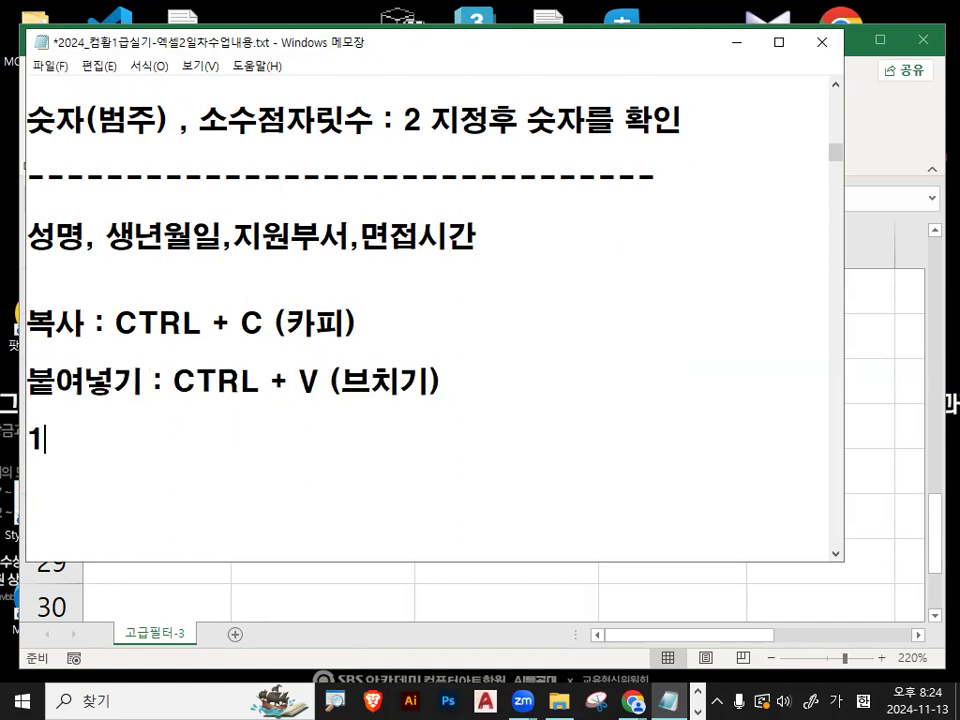
text(ㅎ;)
key(BackSpace)
key(BackSpace)
text(회)
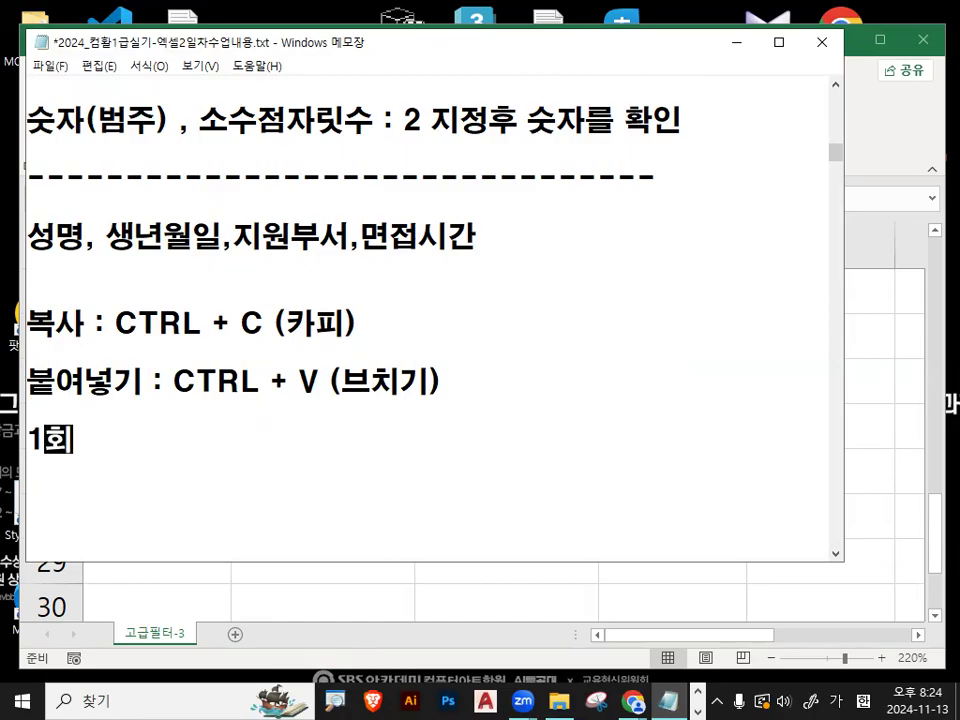
text(용 붙여넗기)
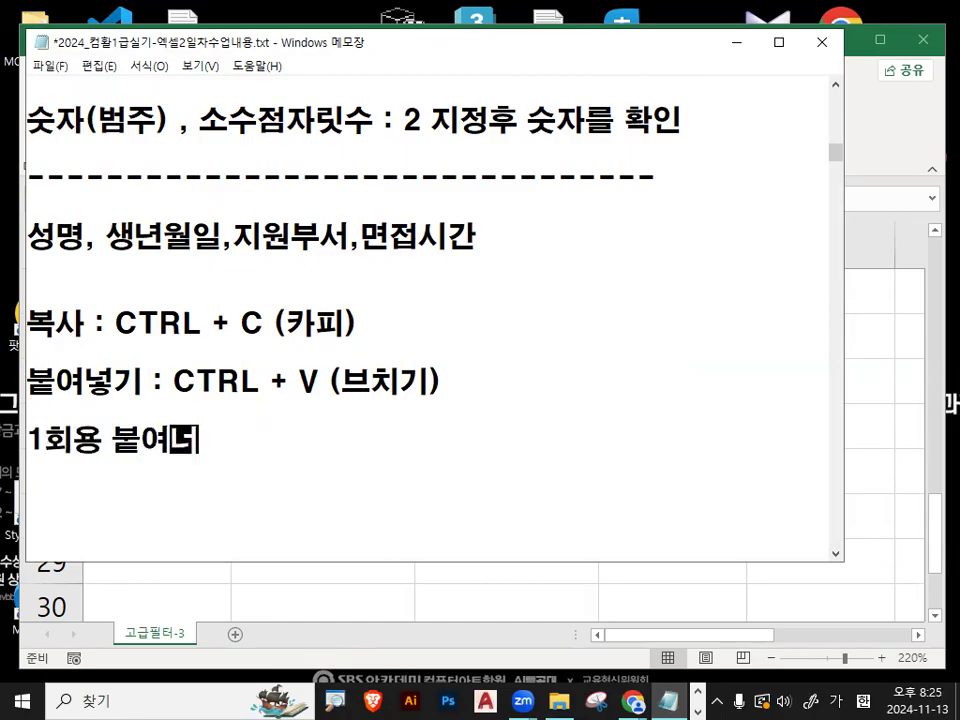
key(BackSpace)
key(BackSpace)
key(BackSpace)
text(ㄴㅓㅎ기 )
text(: 엔터)
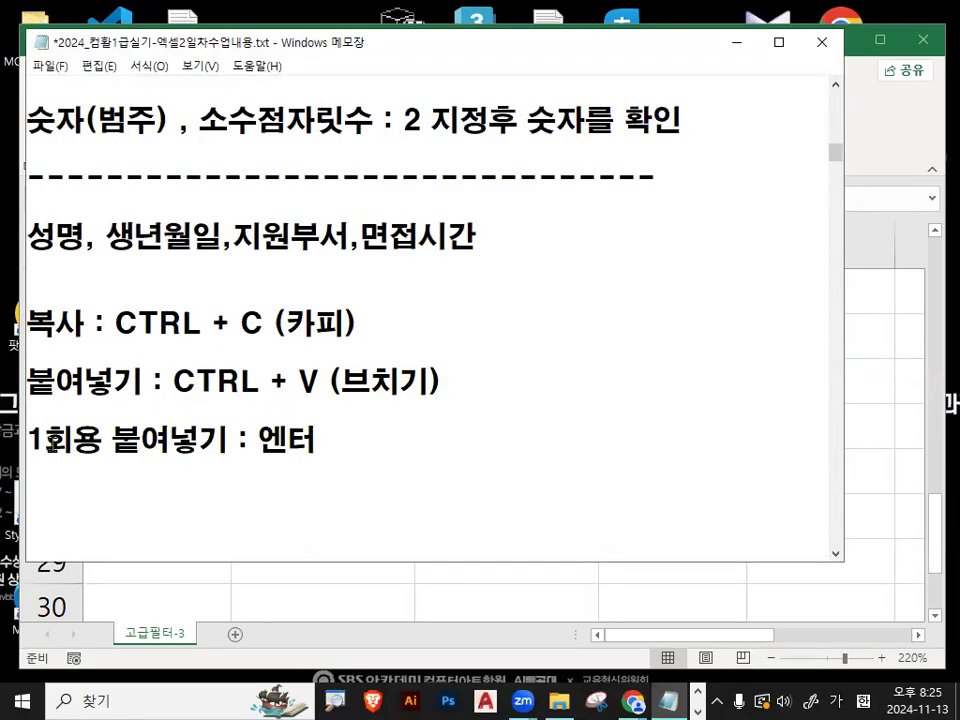
drag(50, 443, 331, 444)
drag(180, 440, 297, 440)
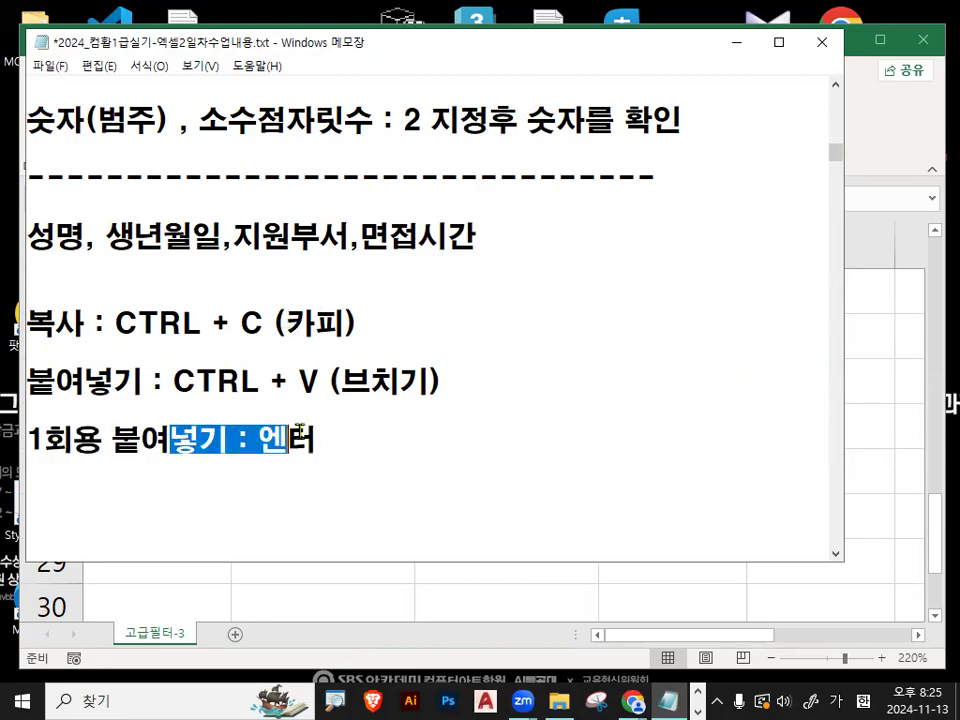
click(297, 440)
- Switch to Excel and copy the row 2 header cells 성명, 생년월일, 지원부서 and 면접시간 together, leaving out 성별
click(735, 42)
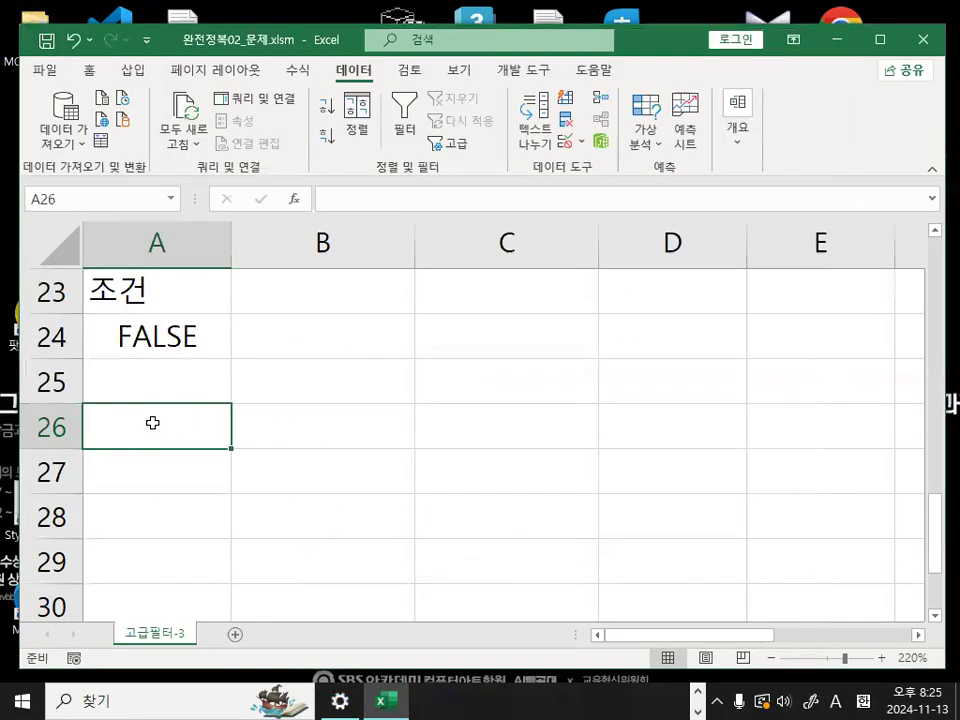
scroll(411, 465, up, 7)
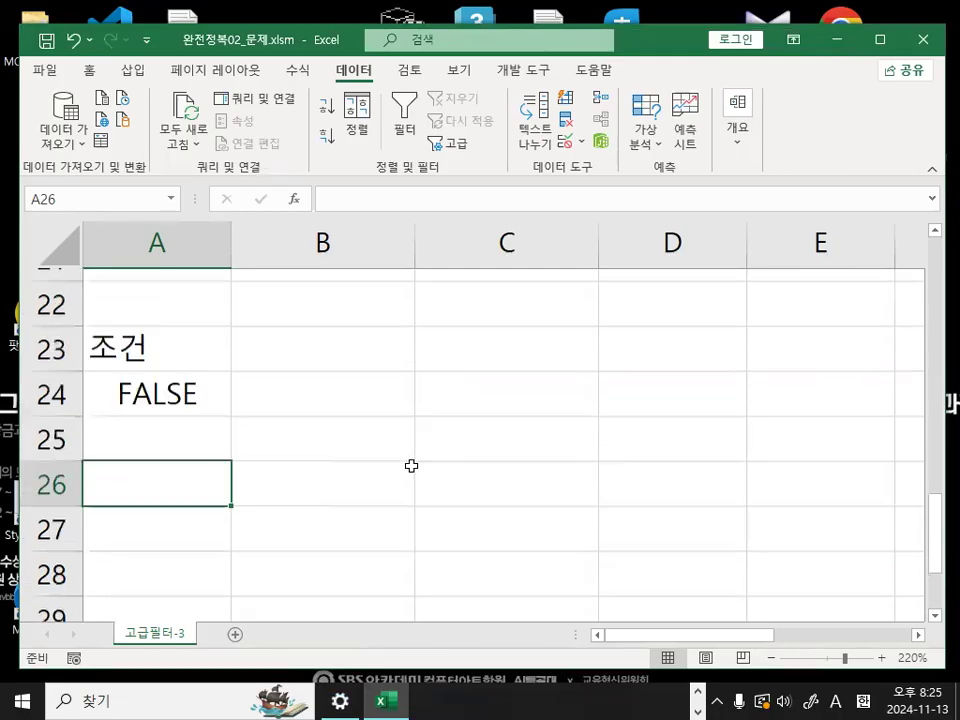
click(327, 336)
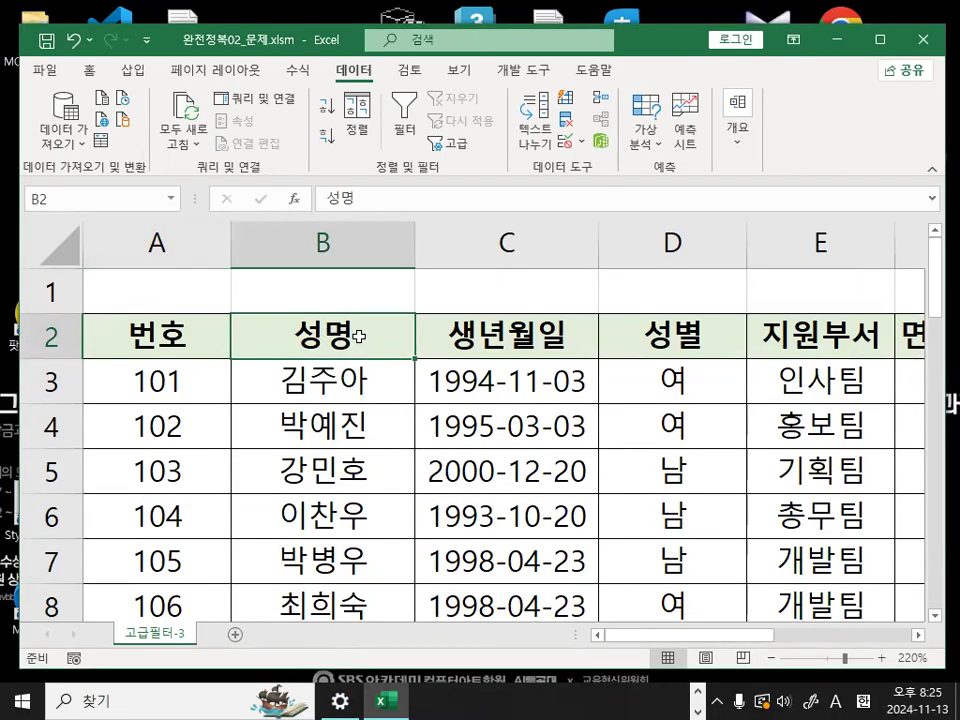
drag(358, 337, 490, 346)
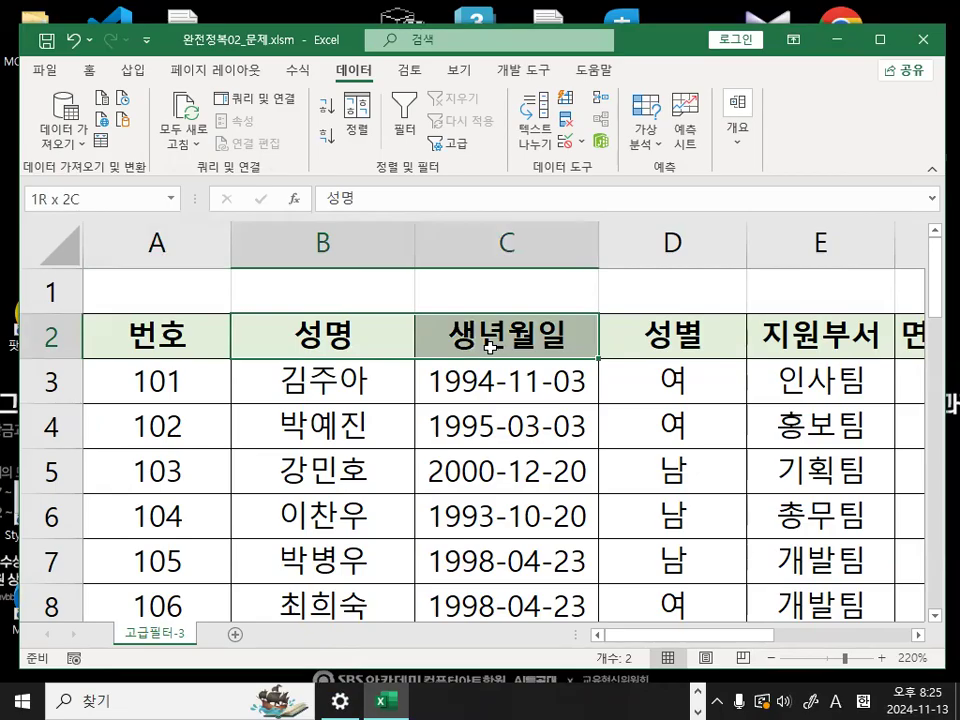
click(918, 634)
click(918, 634)
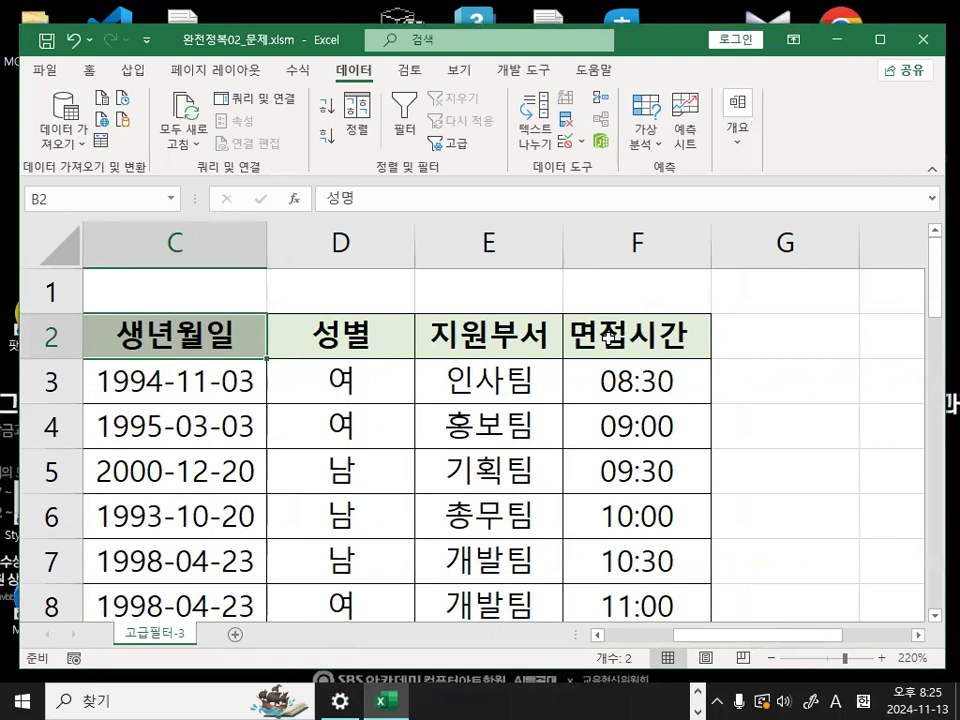
drag(508, 338, 612, 336)
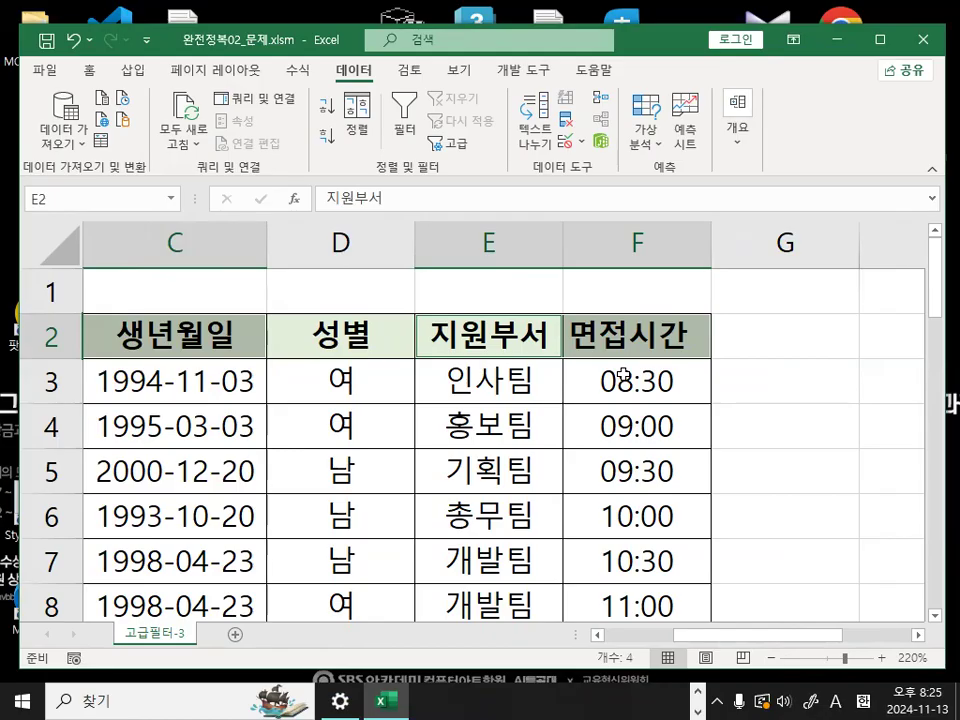
key(ctrl+c)
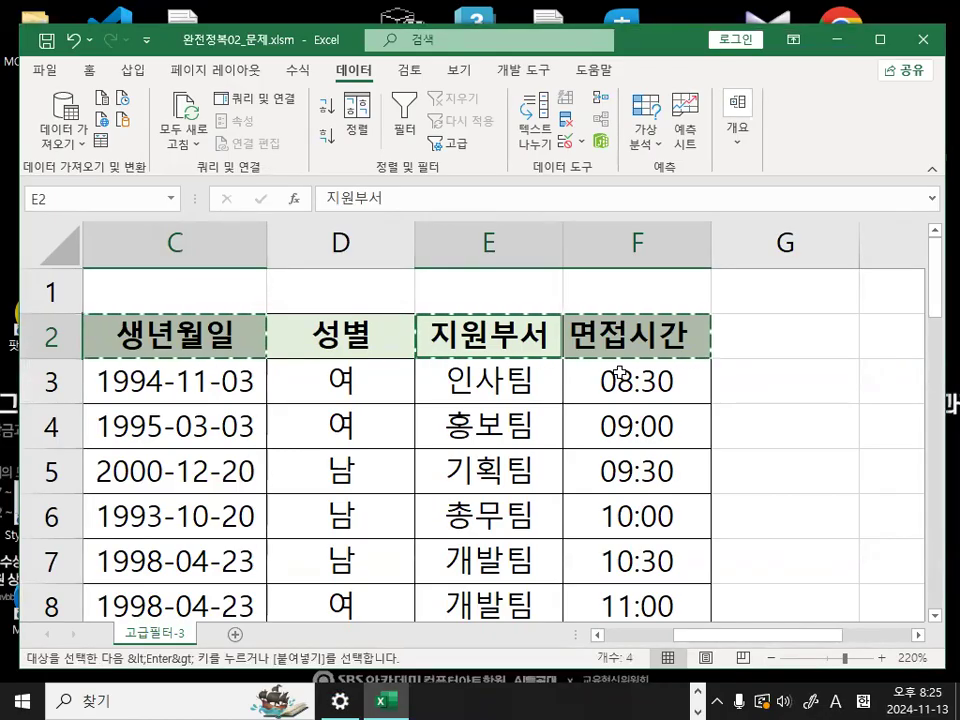
- Paste the four copied header cells into row 26 starting at A26, below the 조건 criteria
drag(752, 637, 514, 643)
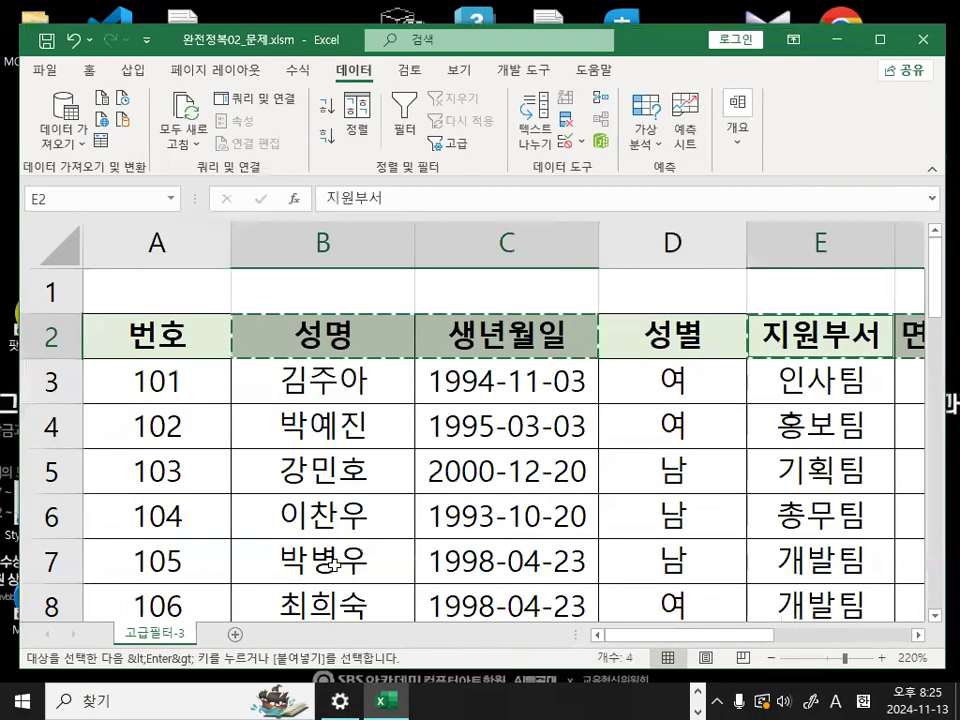
scroll(334, 564, down, 5)
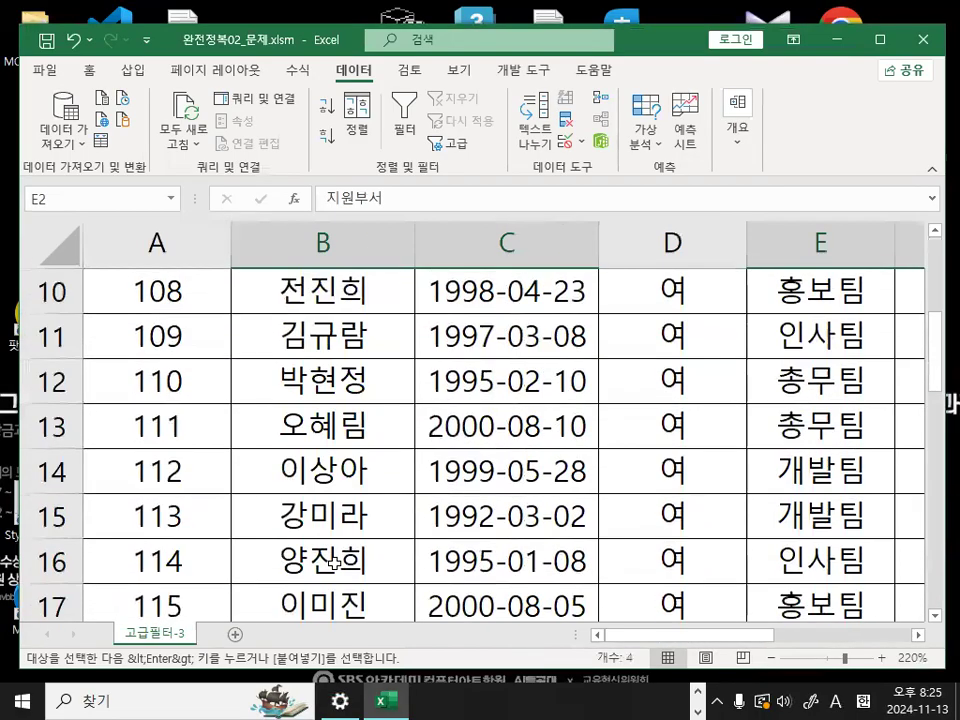
scroll(334, 564, down, 2)
click(175, 469)
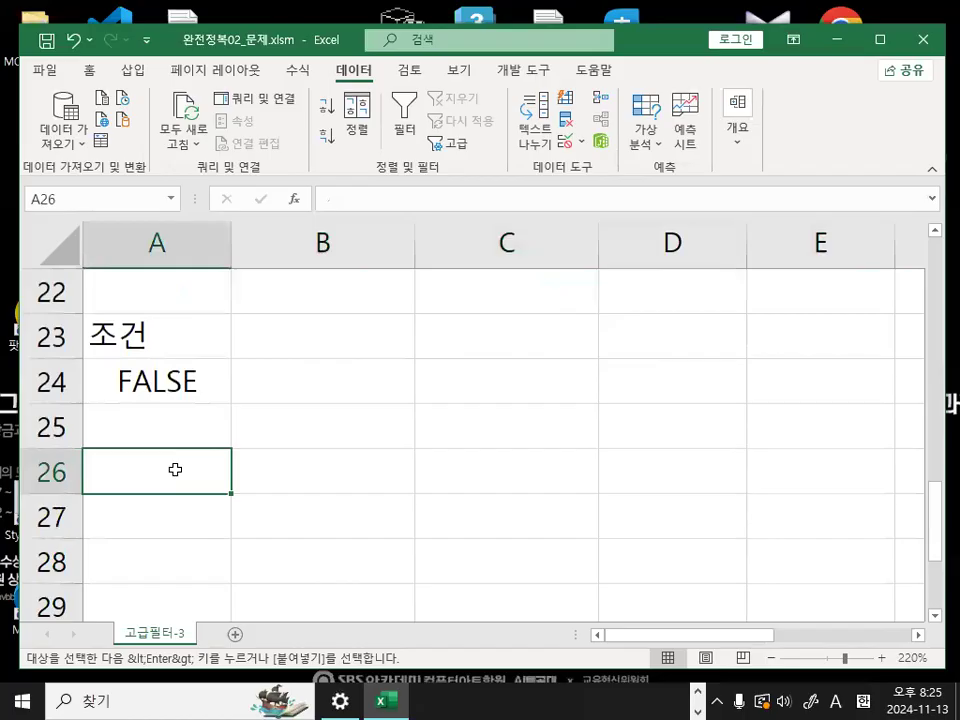
key(Return)
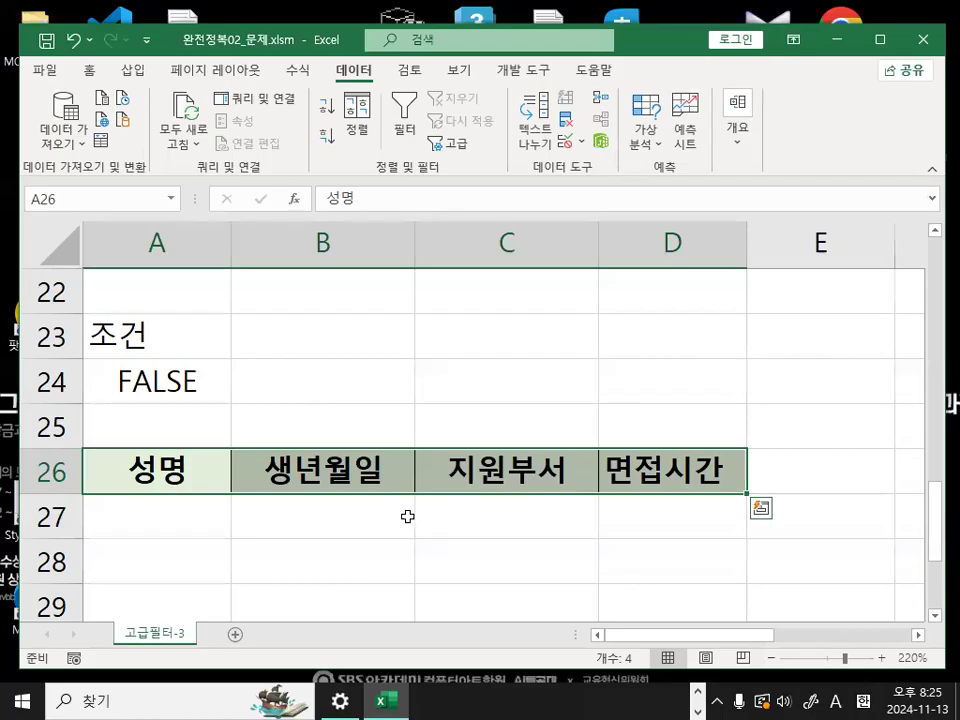
click(385, 470)
click(211, 474)
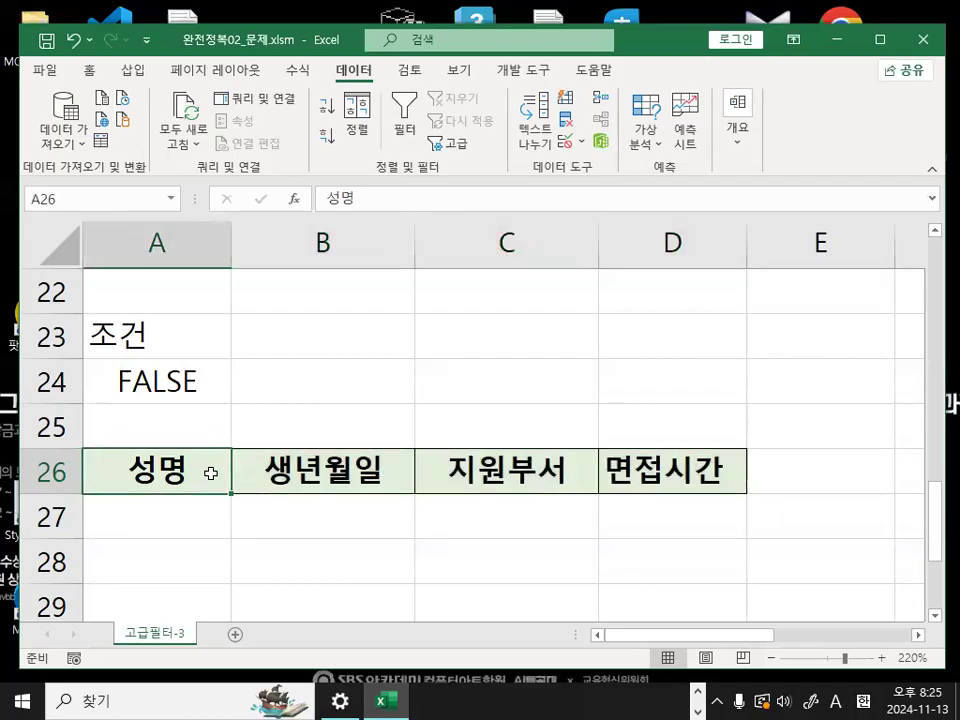
- Start an Advanced Filter from a cell in the source table and set it to copy the results to another location
scroll(317, 492, up, 7)
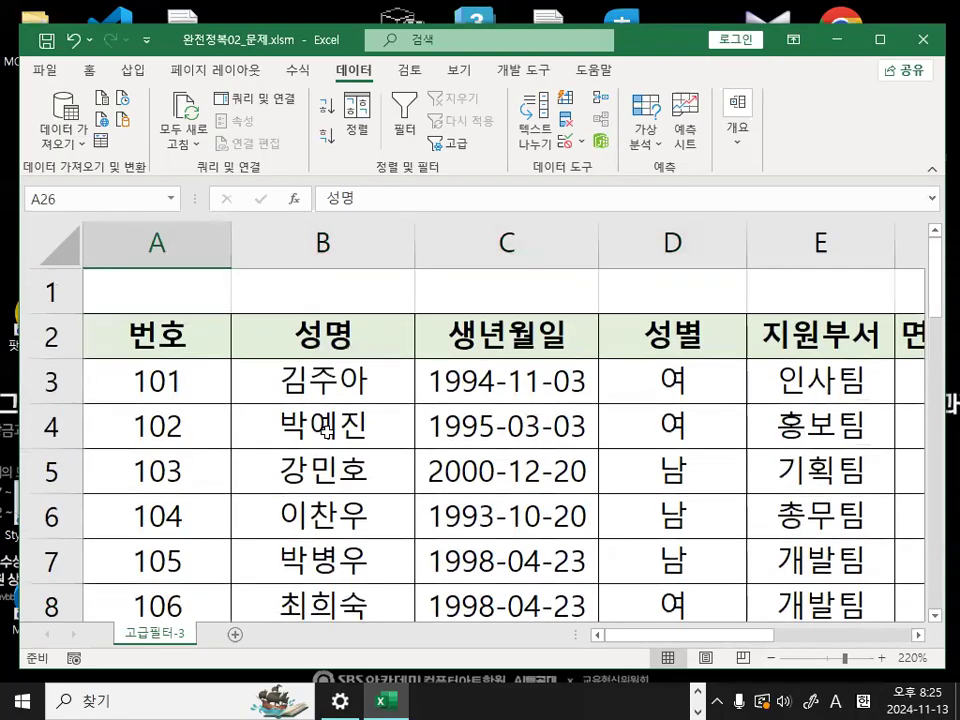
click(330, 430)
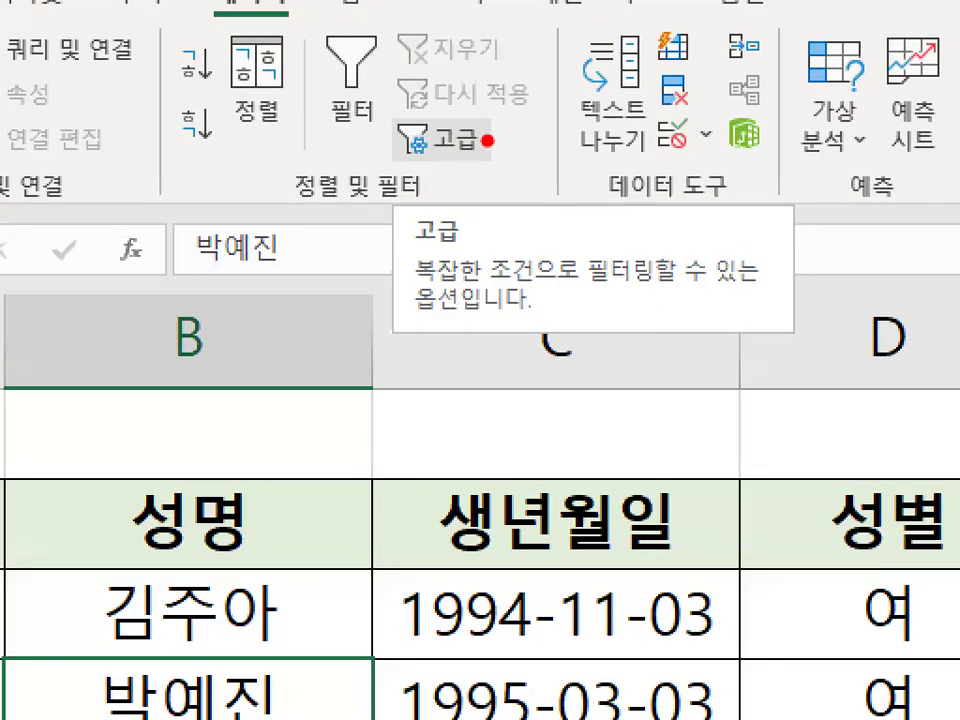
mouse_move(487, 140)
mouse_down()
mouse_move(407, 152)
mouse_move(475, 103)
mouse_up()
click(455, 142)
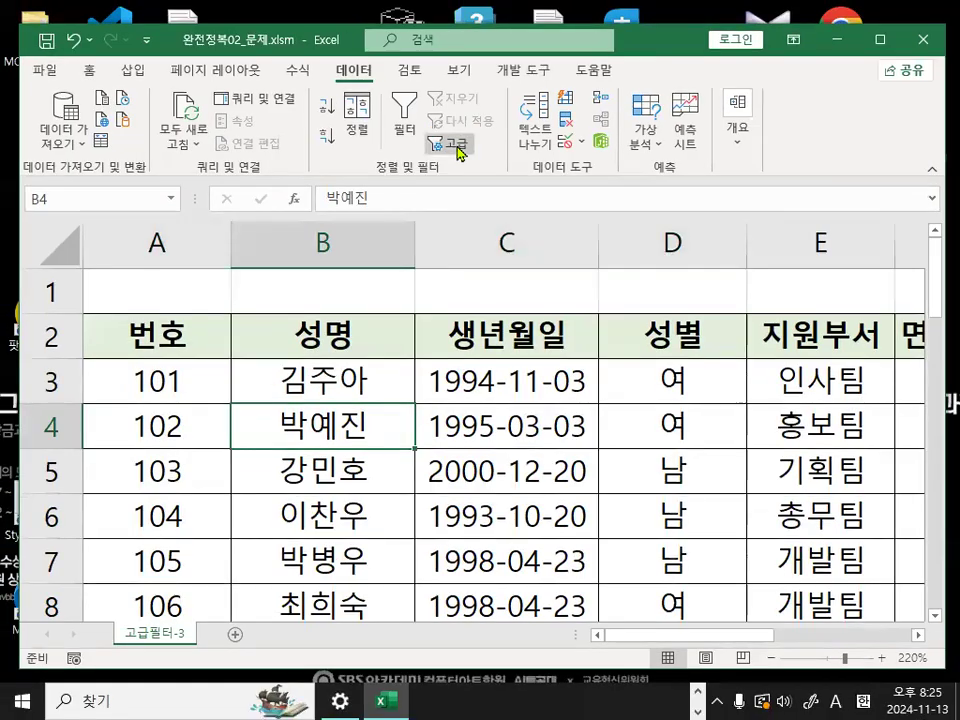
click(413, 274)
drag(371, 279, 441, 276)
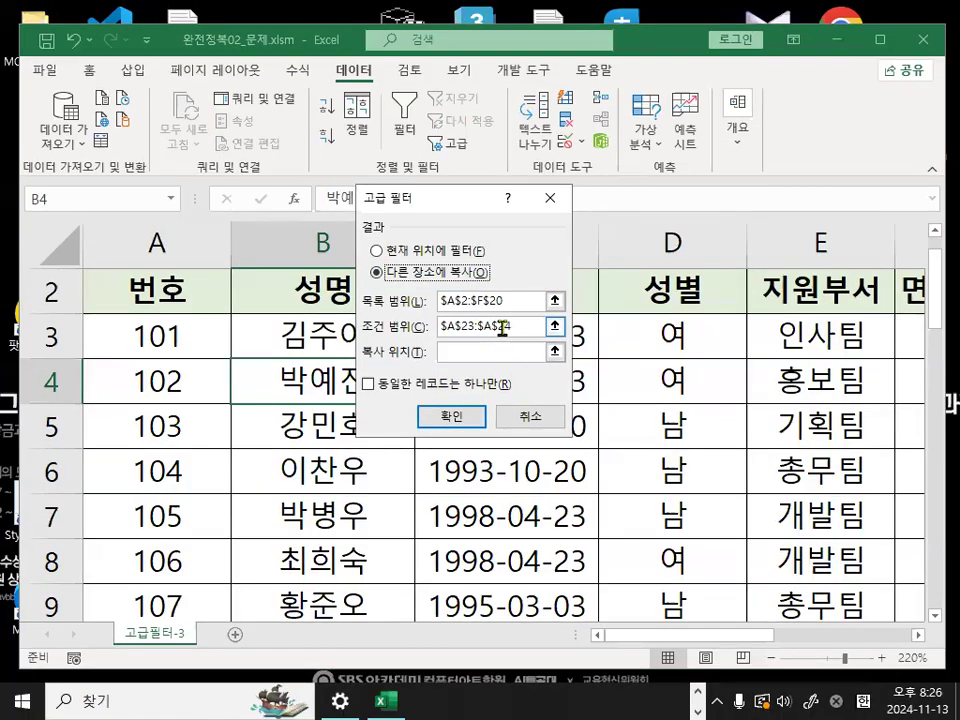
- Set the copy destination to the headers in A26:D26 and run the filter with list A2:F20 and criteria A23:A24
click(548, 356)
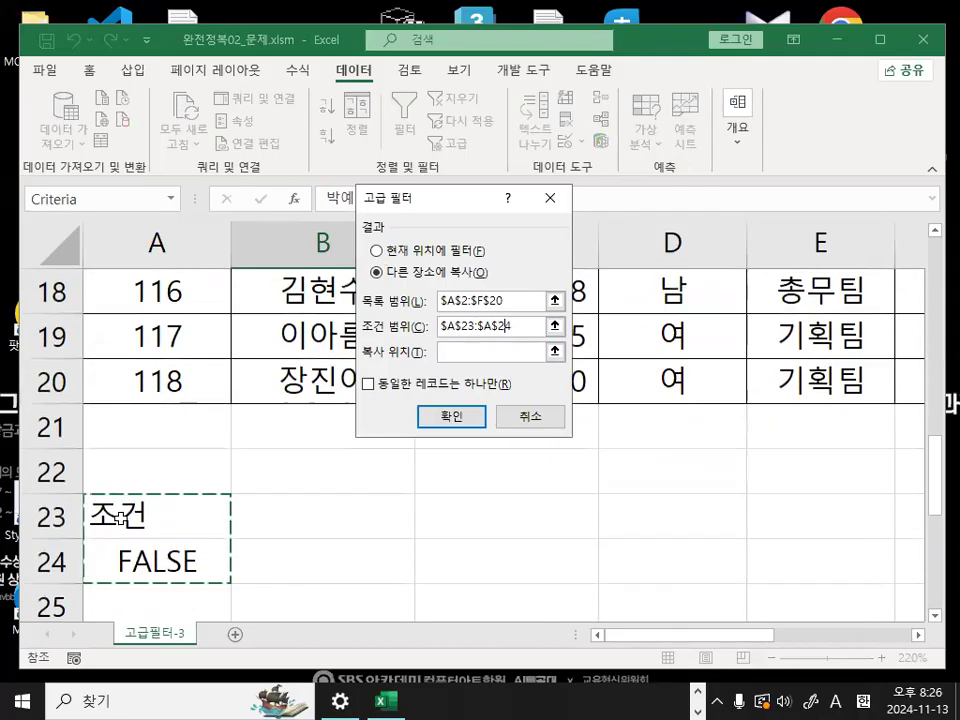
click(444, 352)
scroll(317, 520, down, 1)
drag(200, 515, 651, 518)
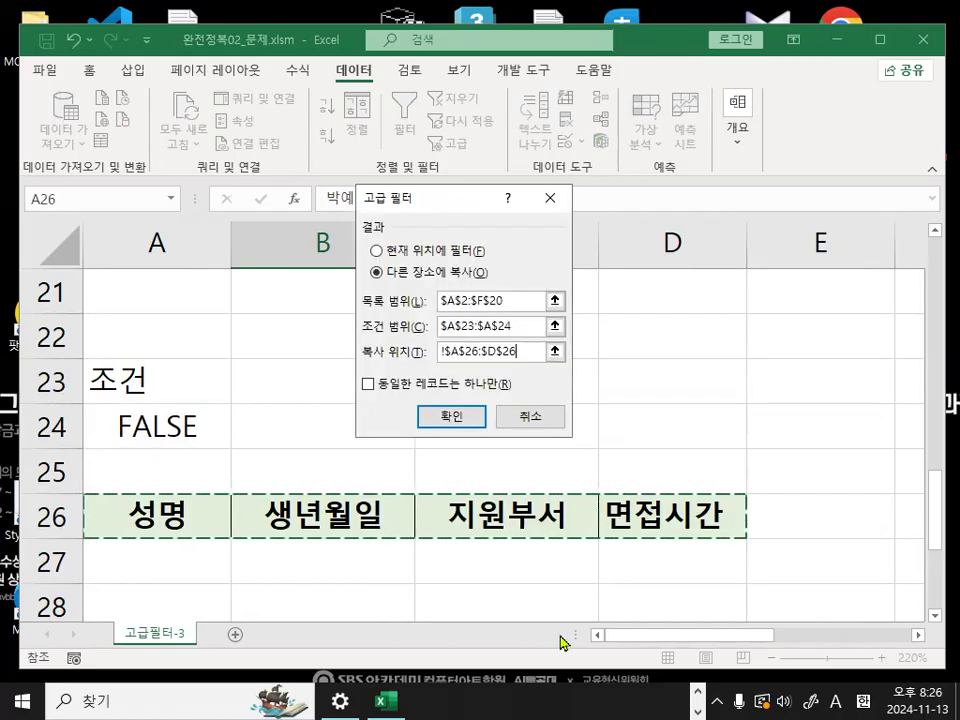
click(451, 413)
- Review the extracted header fields in row 26 and the filtered records below them through row 32
scroll(317, 580, down, 7)
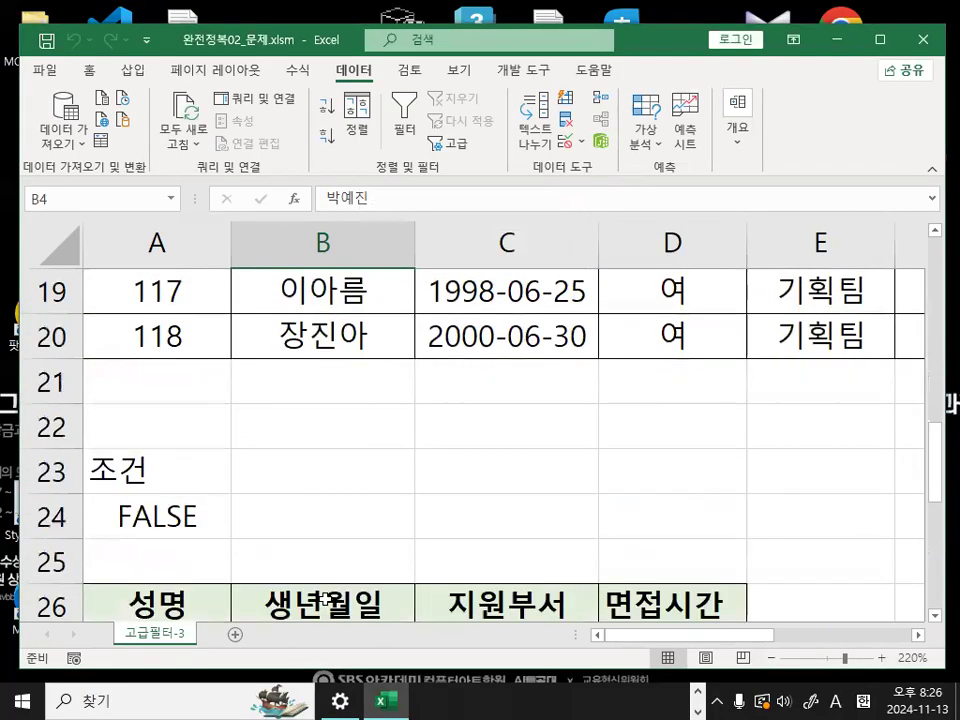
click(157, 330)
click(323, 336)
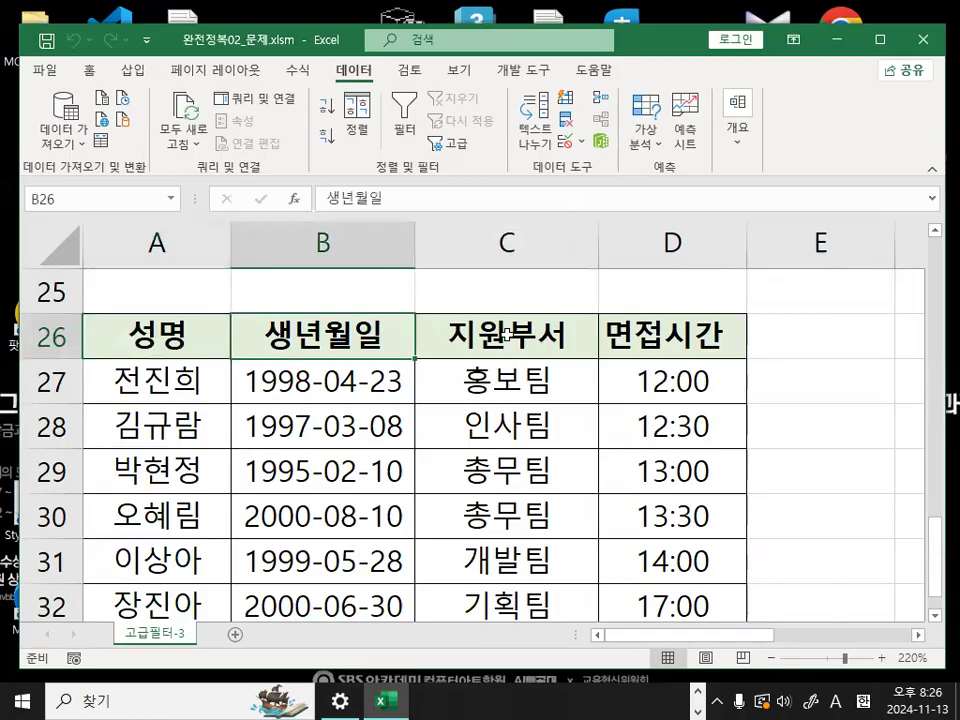
click(507, 336)
click(690, 332)
drag(145, 376, 615, 585)
click(51, 336)
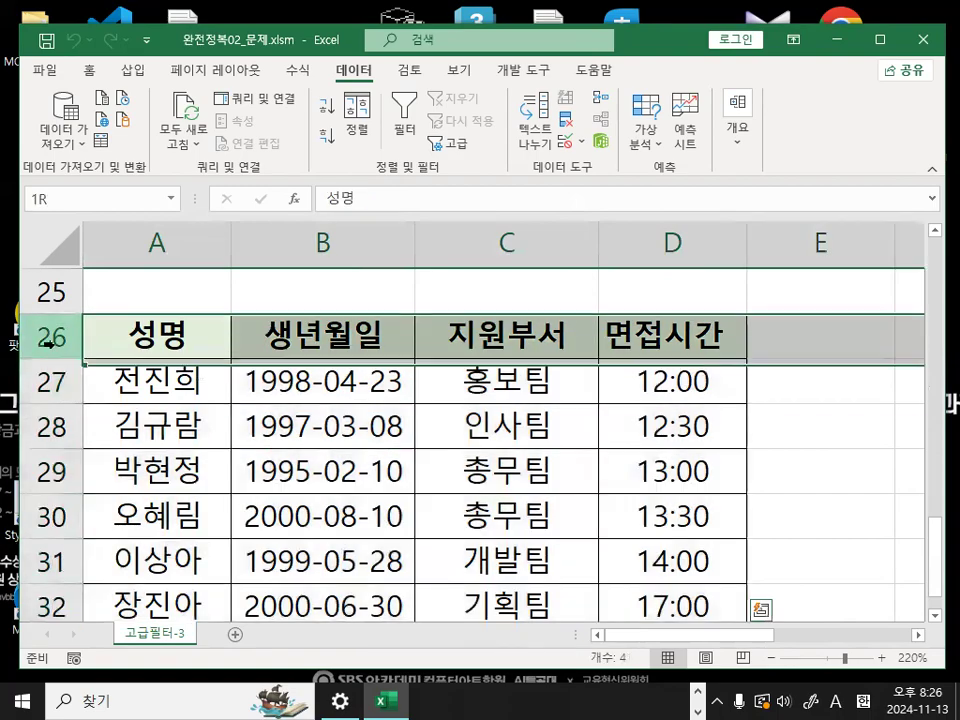
scroll(66, 514, down, 1)
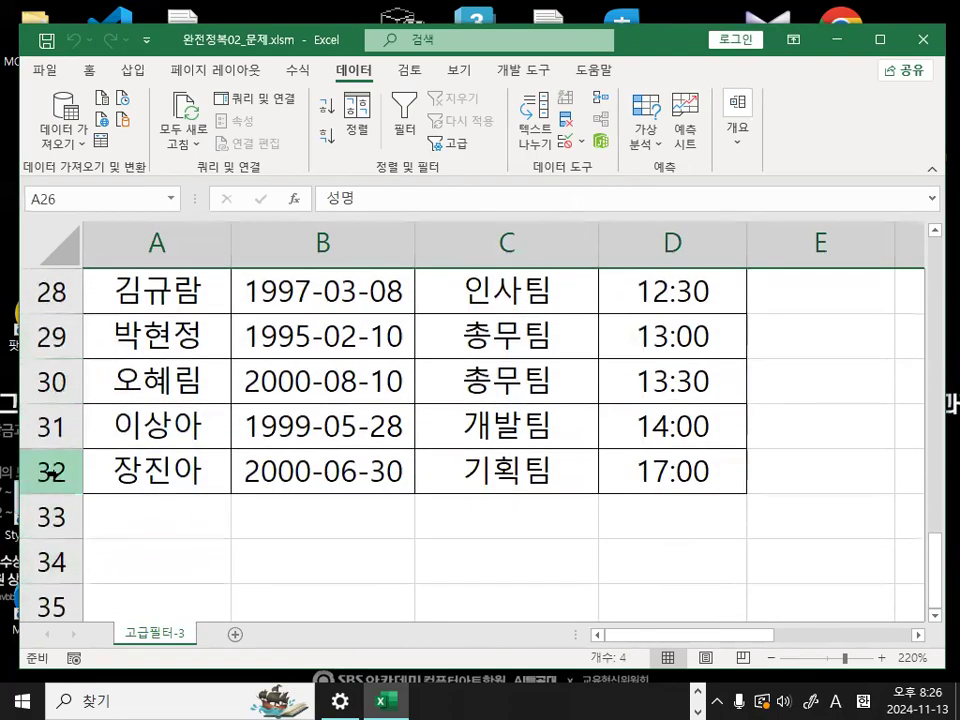
click(47, 473)
scroll(167, 455, up, 2)
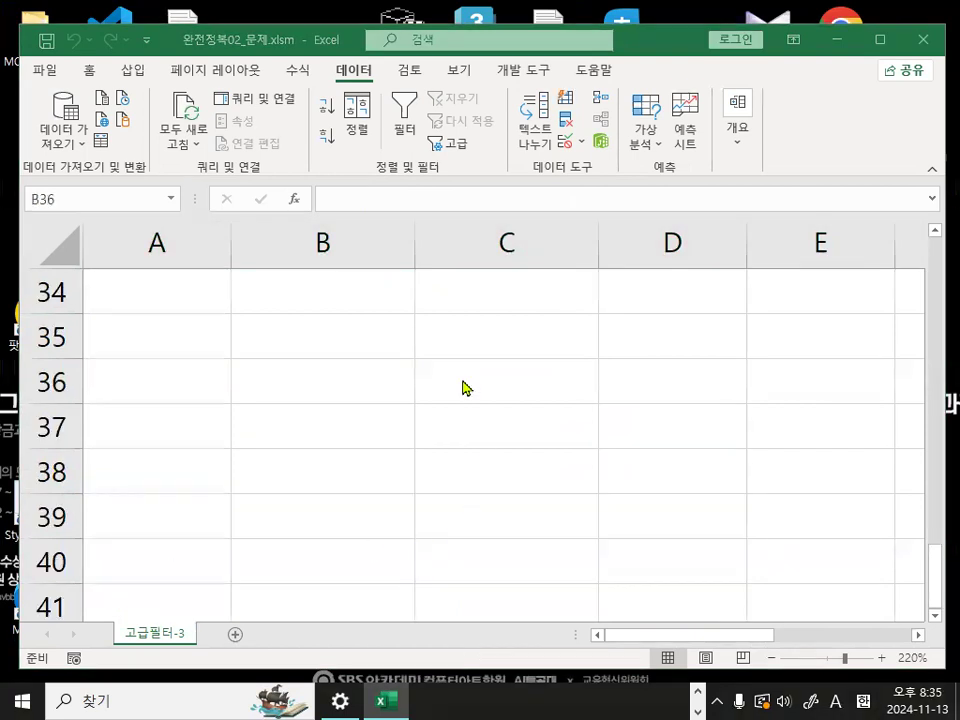
- Close the workbook 완전정복02_문제.xlsm without saving the changes
click(359, 300)
click(50, 72)
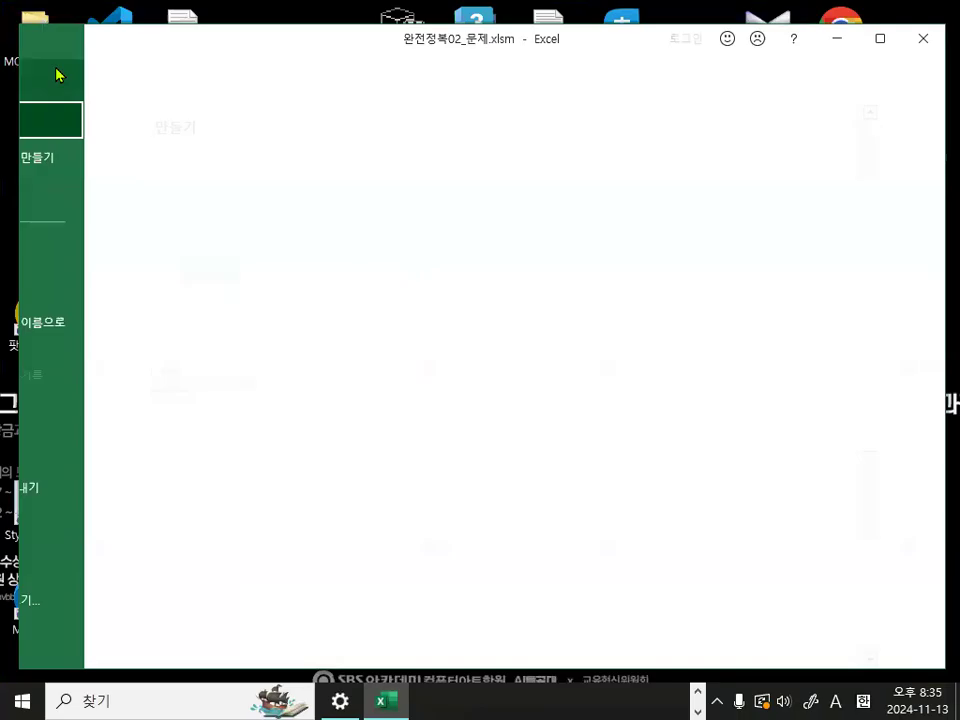
click(72, 585)
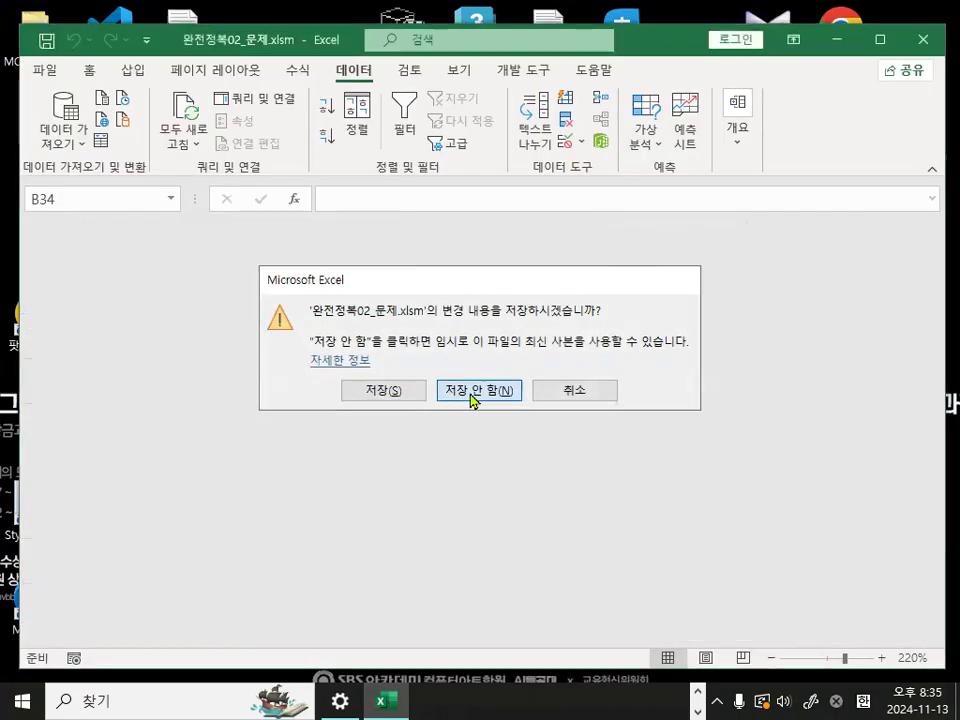
click(473, 395)
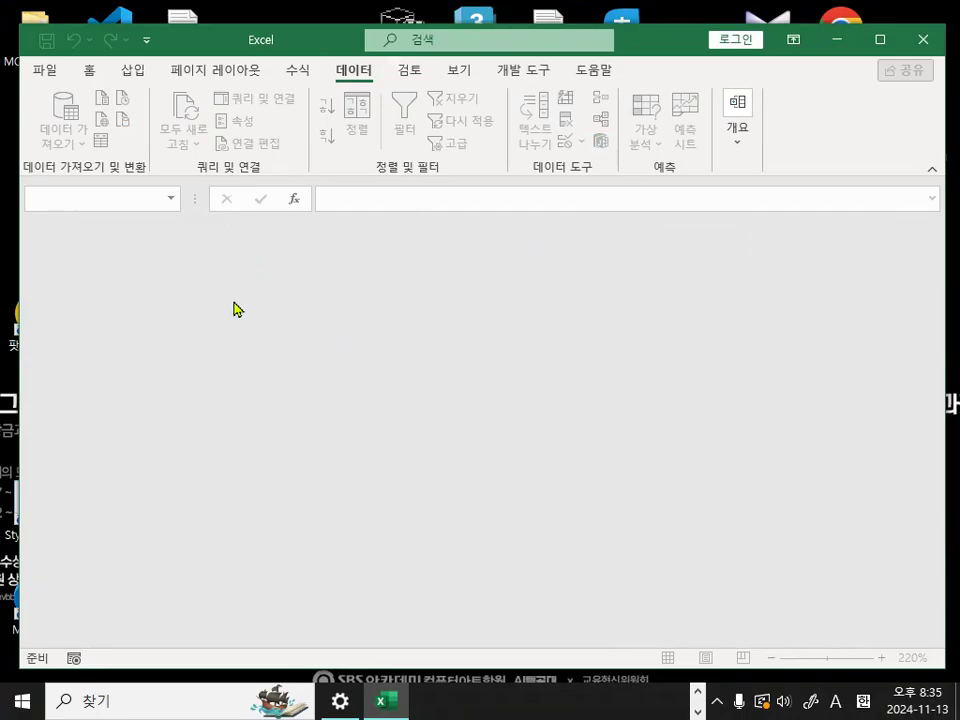
- Start opening another workbook and browse to the root of 로컬 디스크 (C:)
drag(327, 47, 338, 41)
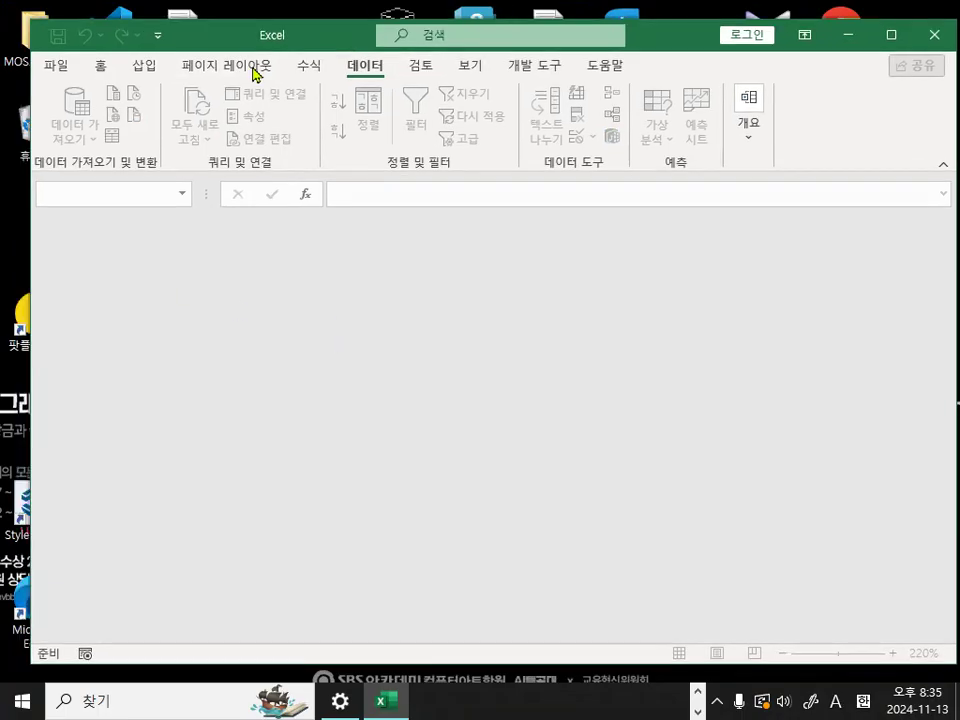
click(55, 68)
click(79, 204)
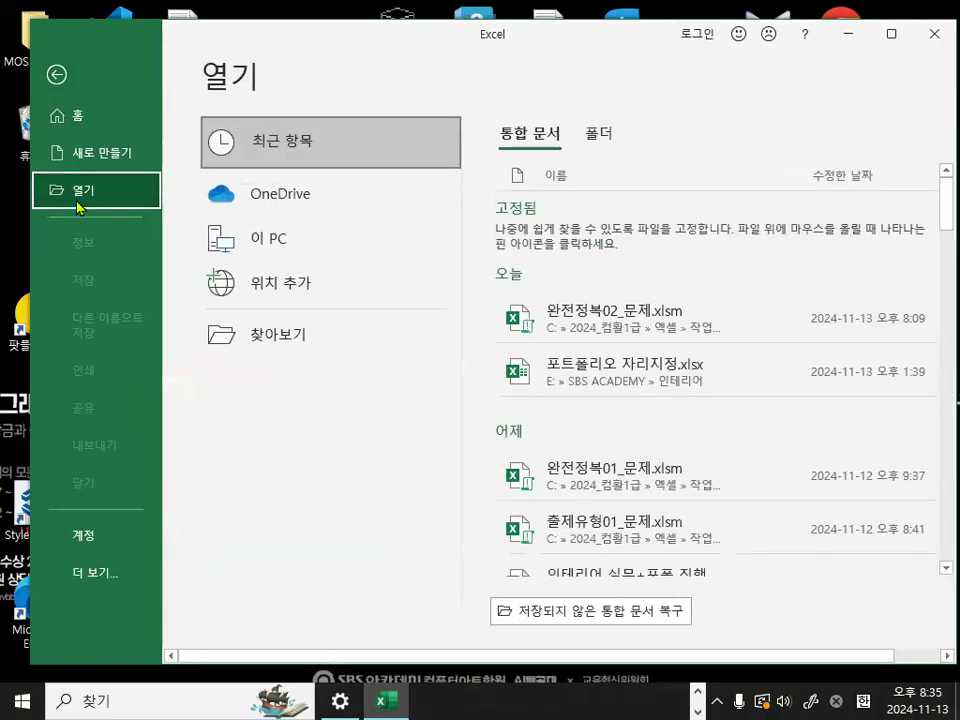
click(256, 345)
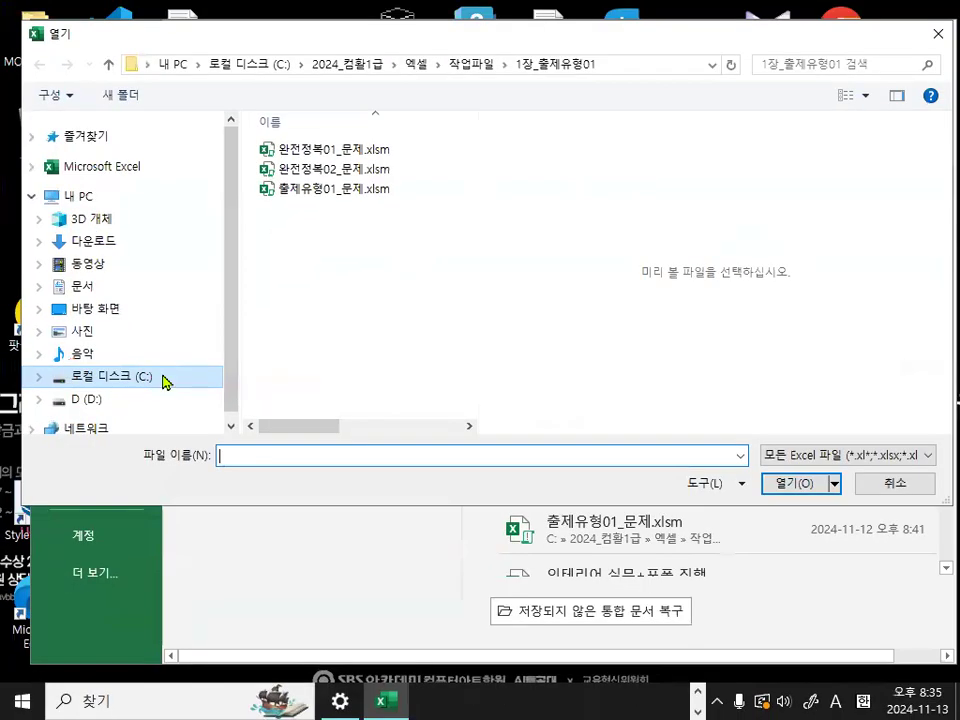
click(206, 391)
- Open the workbook 고급필터_조건부서식.xlsm from the folder 엑셀교재기출보충자료_실습파일
drag(467, 271, 463, 335)
drag(195, 326, 527, 319)
drag(408, 238, 487, 196)
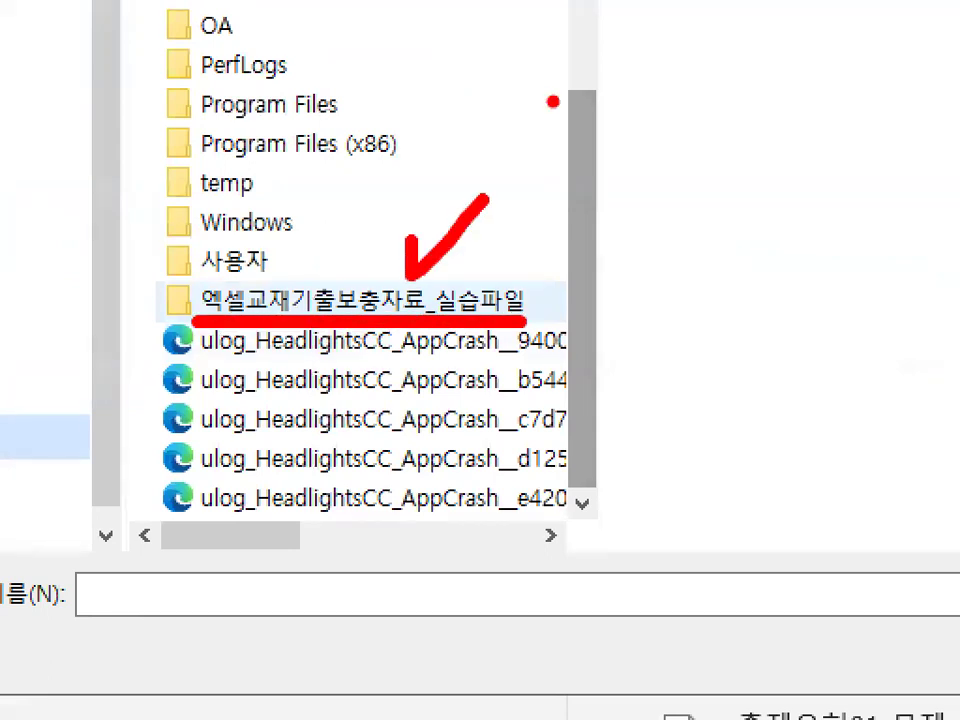
key(Escape)
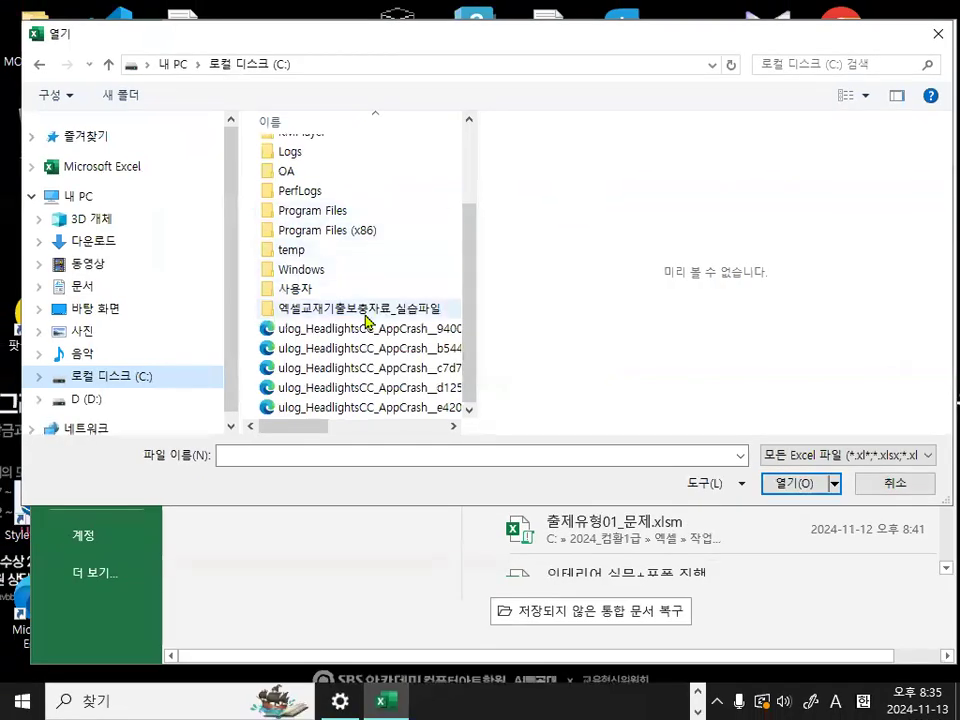
mouse_move(365, 318)
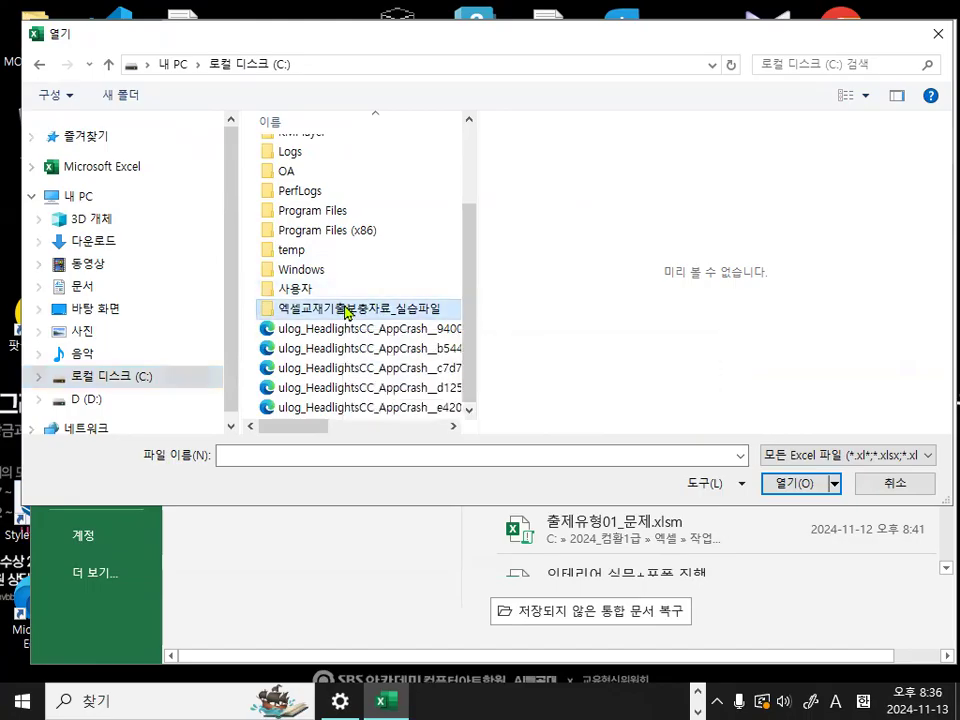
double_click(334, 316)
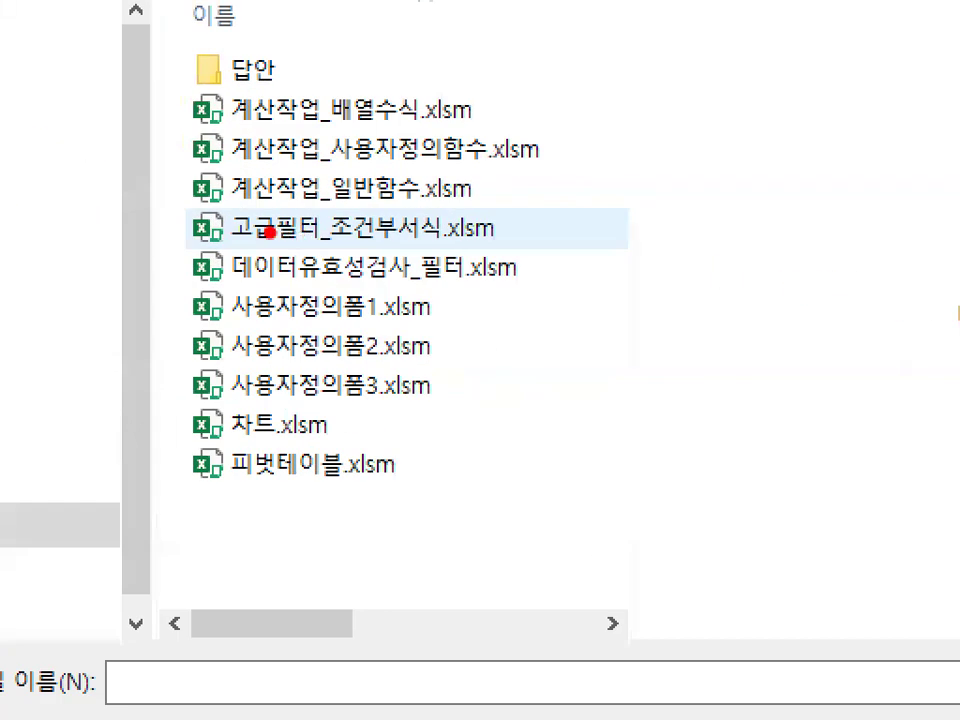
drag(210, 241, 548, 240)
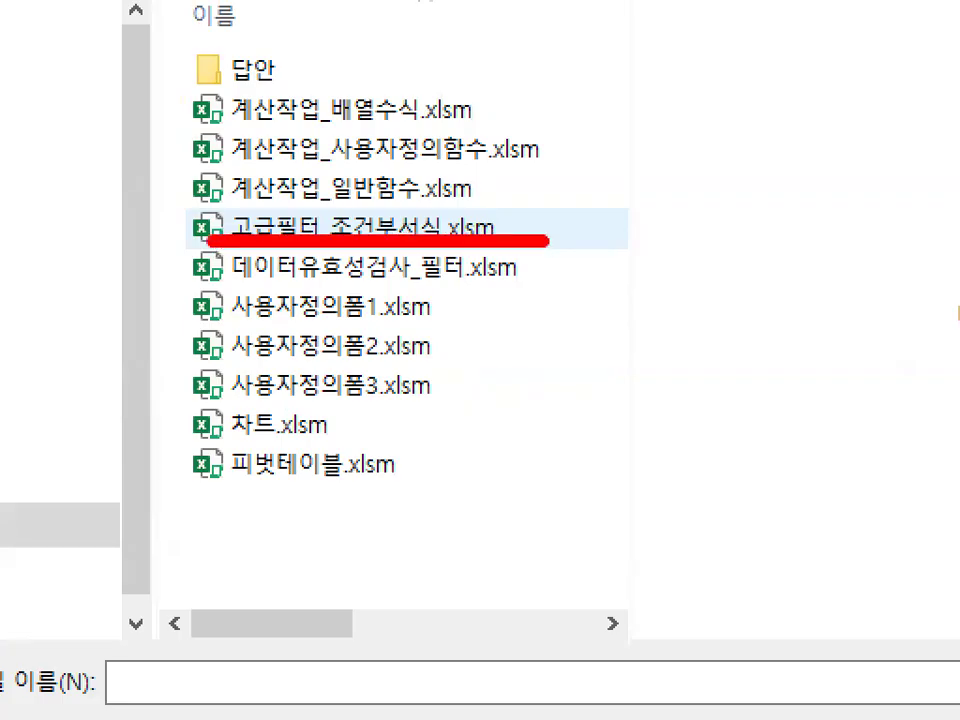
key(Escape)
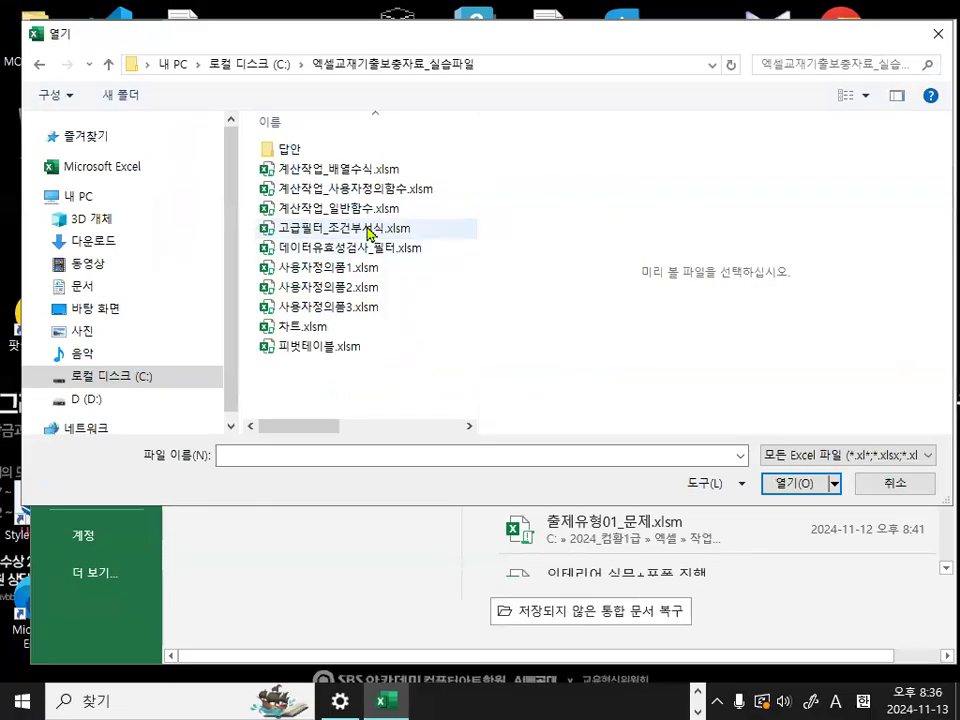
double_click(370, 230)
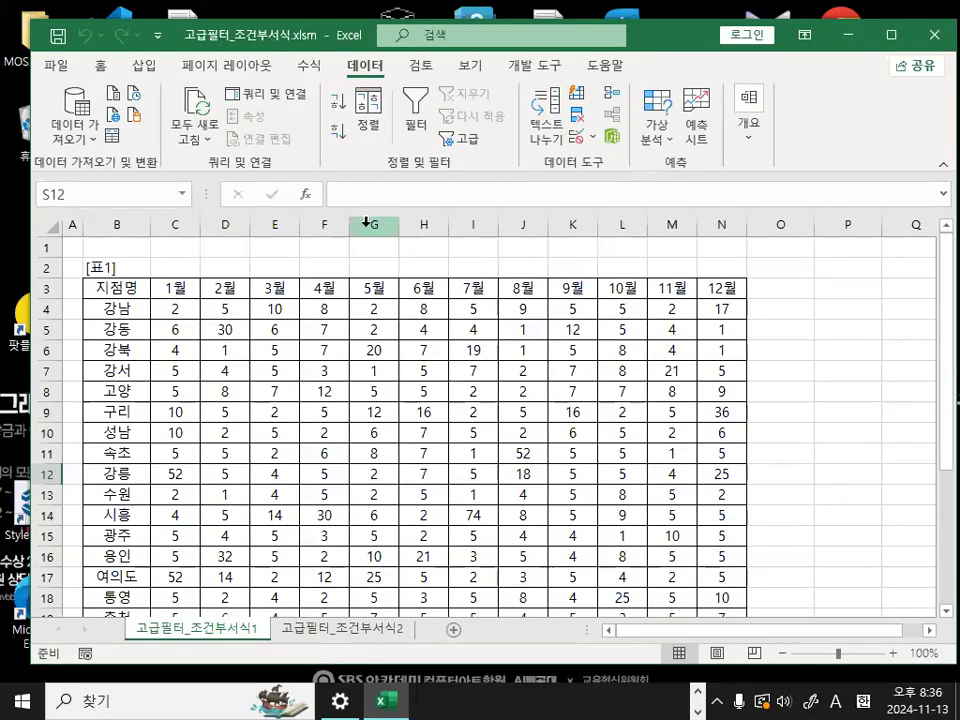
click(320, 392)
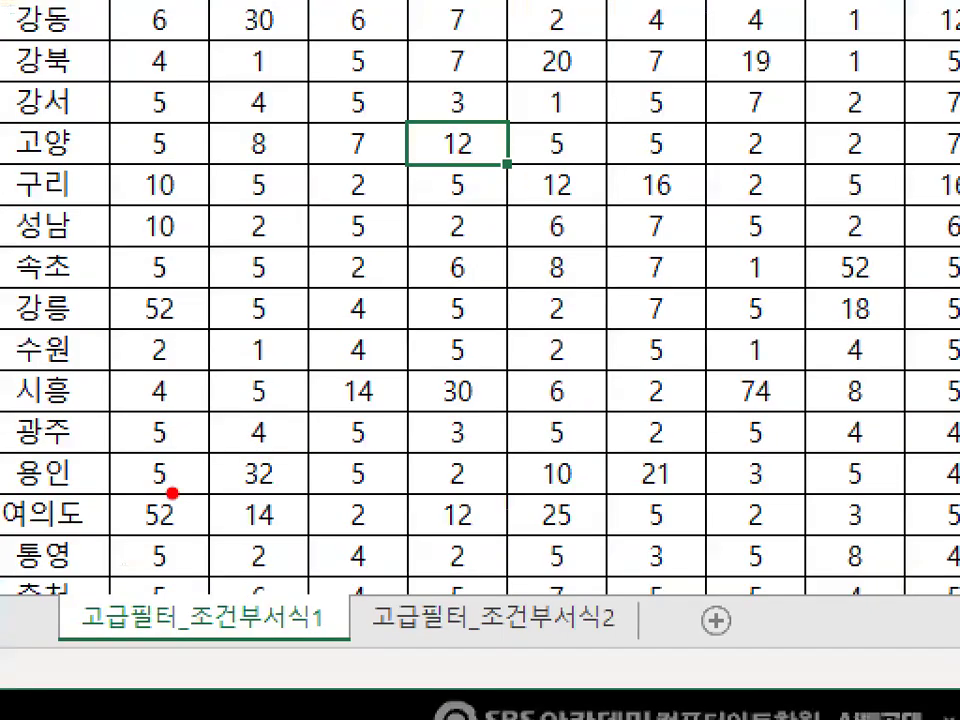
mouse_move(325, 626)
mouse_down()
mouse_move(160, 660)
mouse_move(295, 585)
mouse_up()
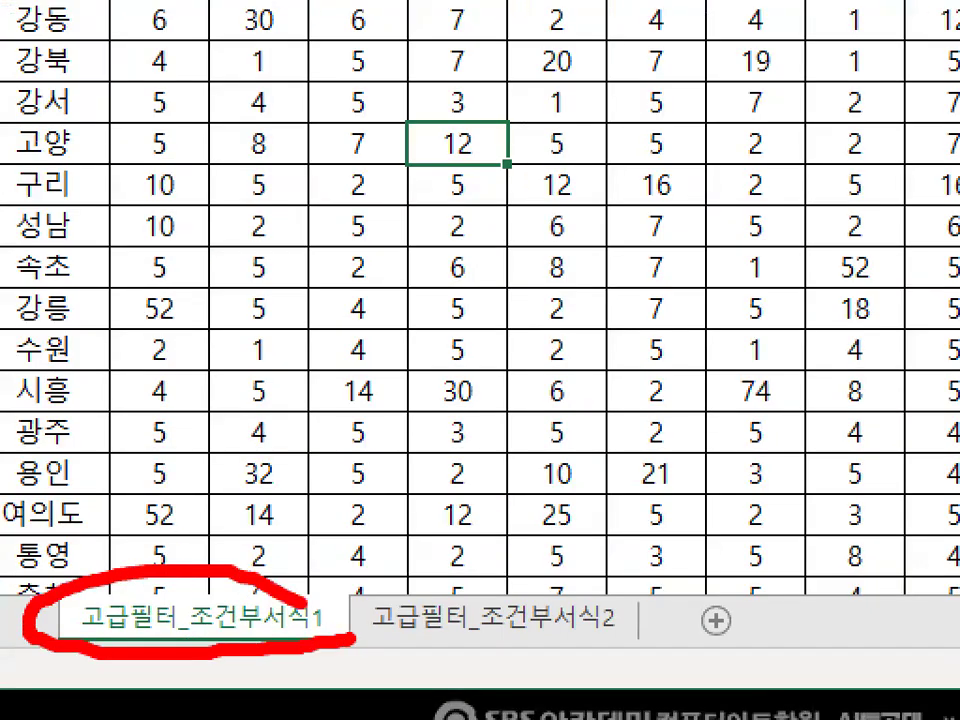
drag(398, 232, 558, 130)
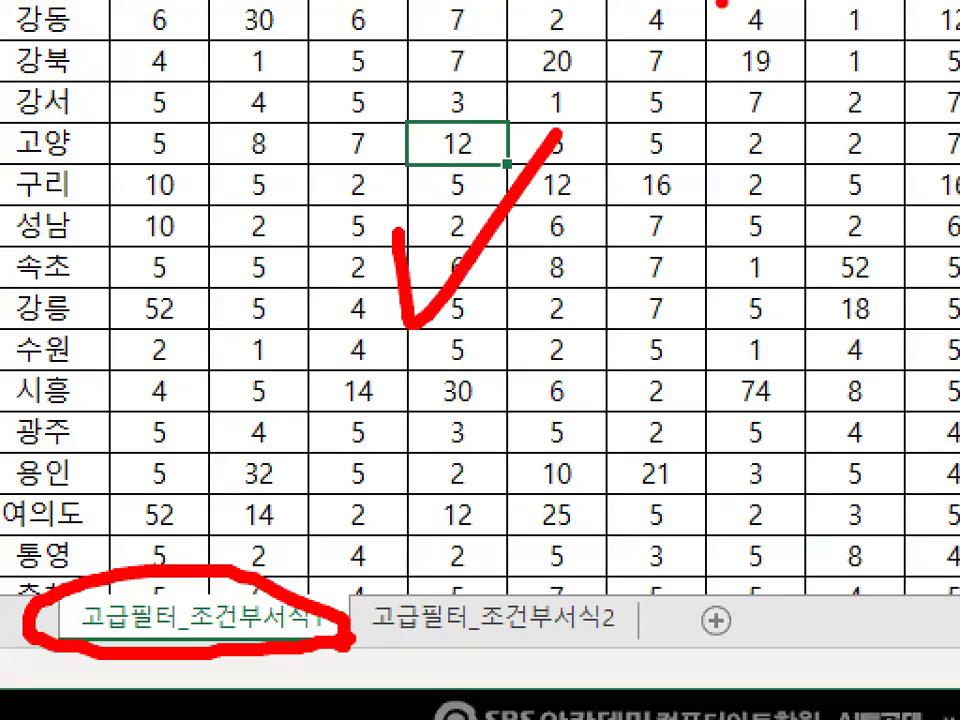
key(Escape)
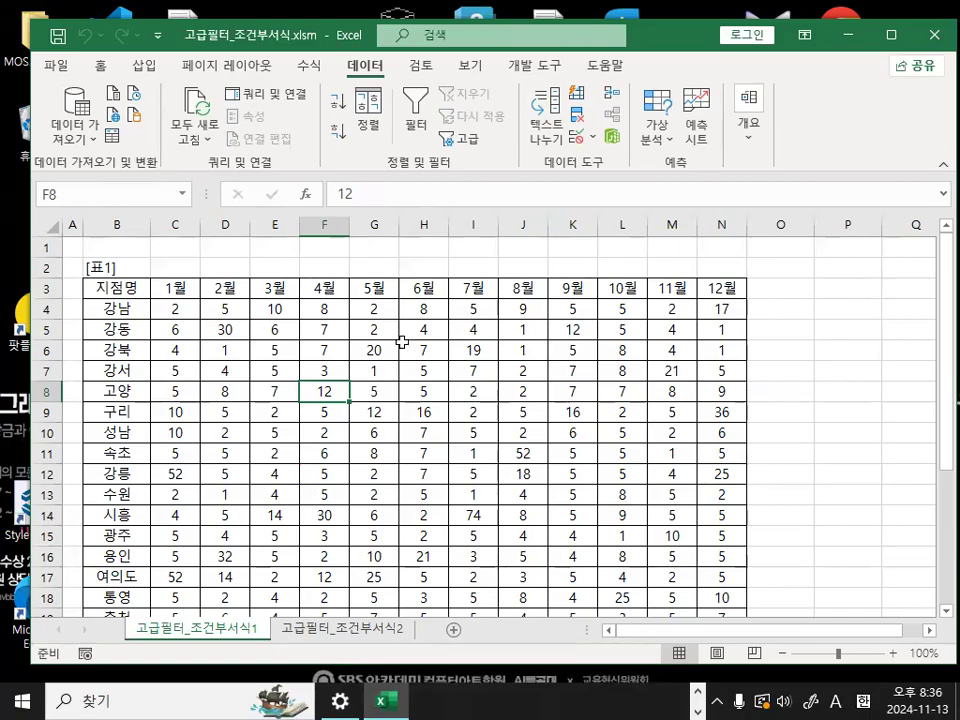
drag(372, 330, 373, 350)
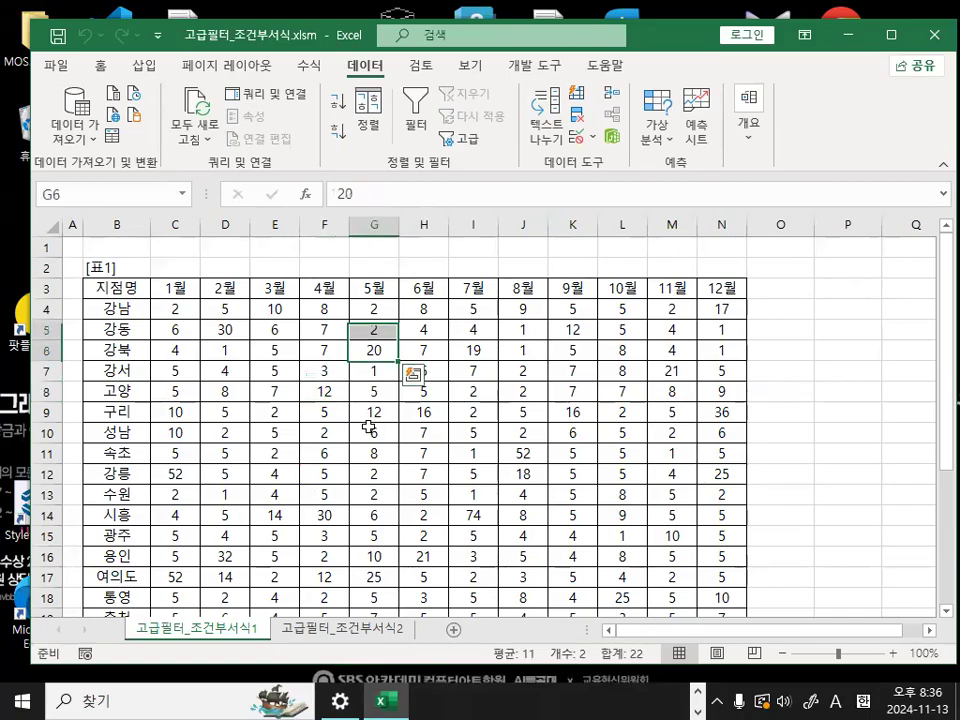
- Change the font of all cells on sheet 고급필터_조건부서식1 to HY견고딕 and enlarge the sheet to 205%
click(51, 226)
click(104, 70)
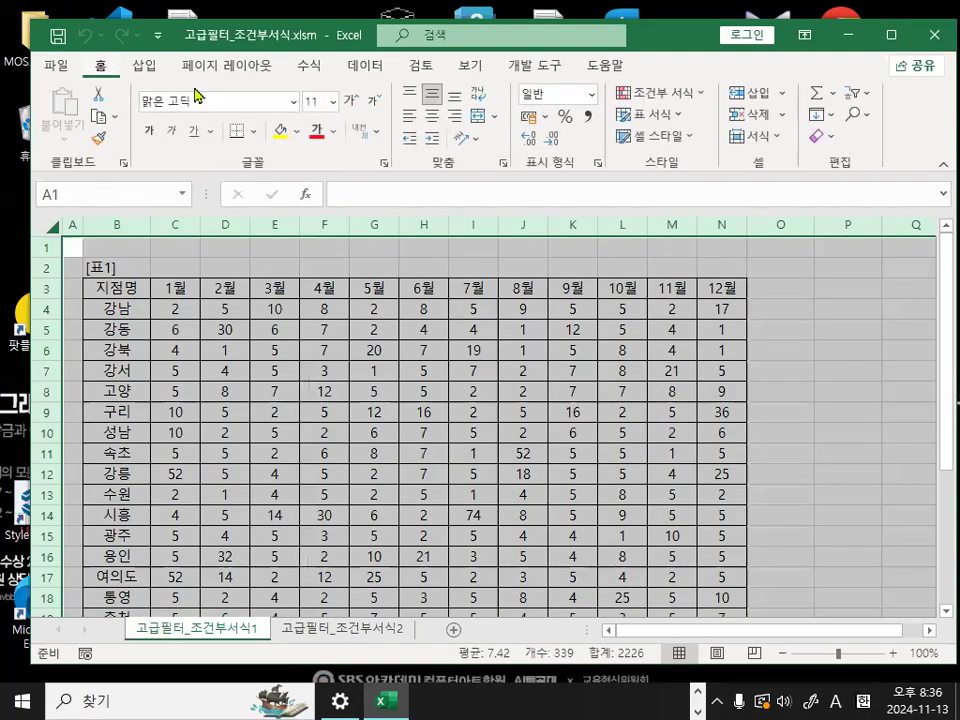
click(293, 101)
click(230, 470)
click(257, 393)
scroll(280, 392, up, 3)
scroll(282, 393, up, 4)
scroll(265, 407, up, 2)
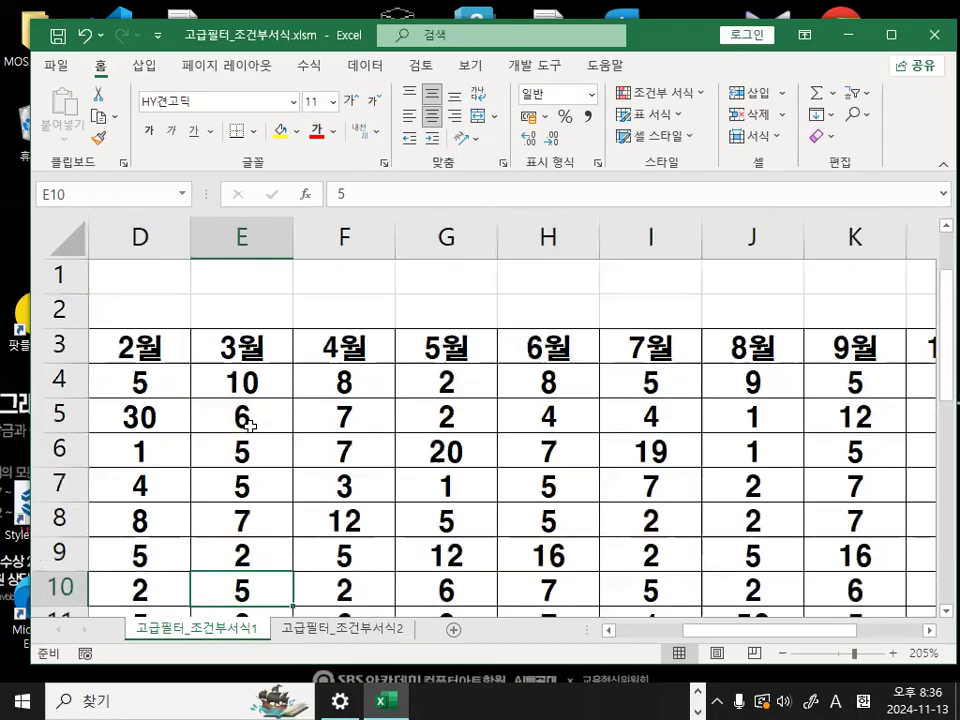
click(259, 417)
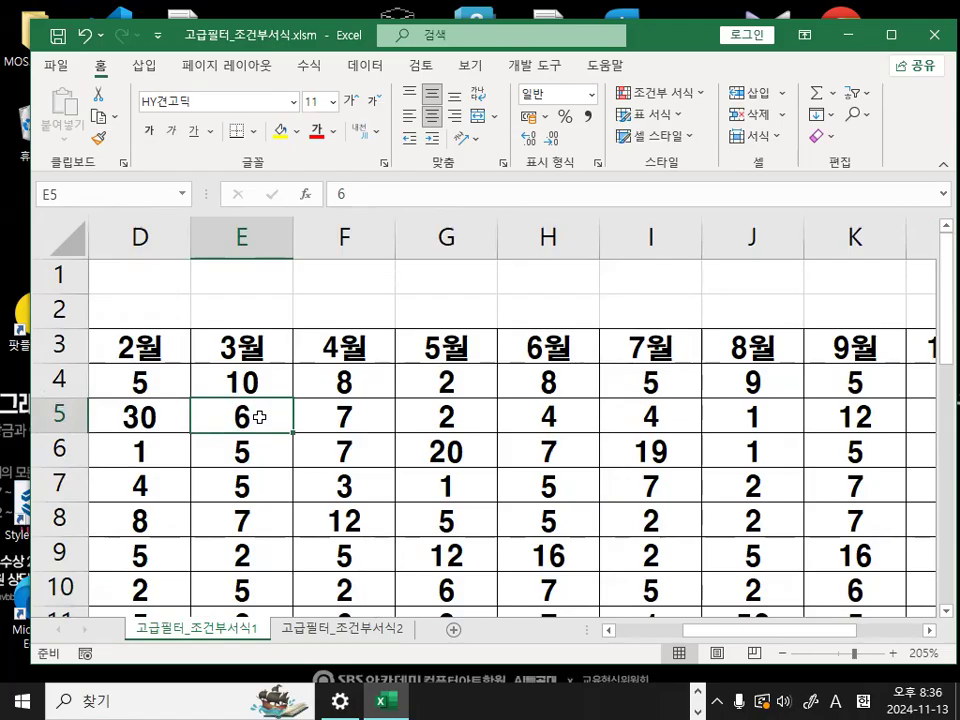
drag(739, 631, 672, 631)
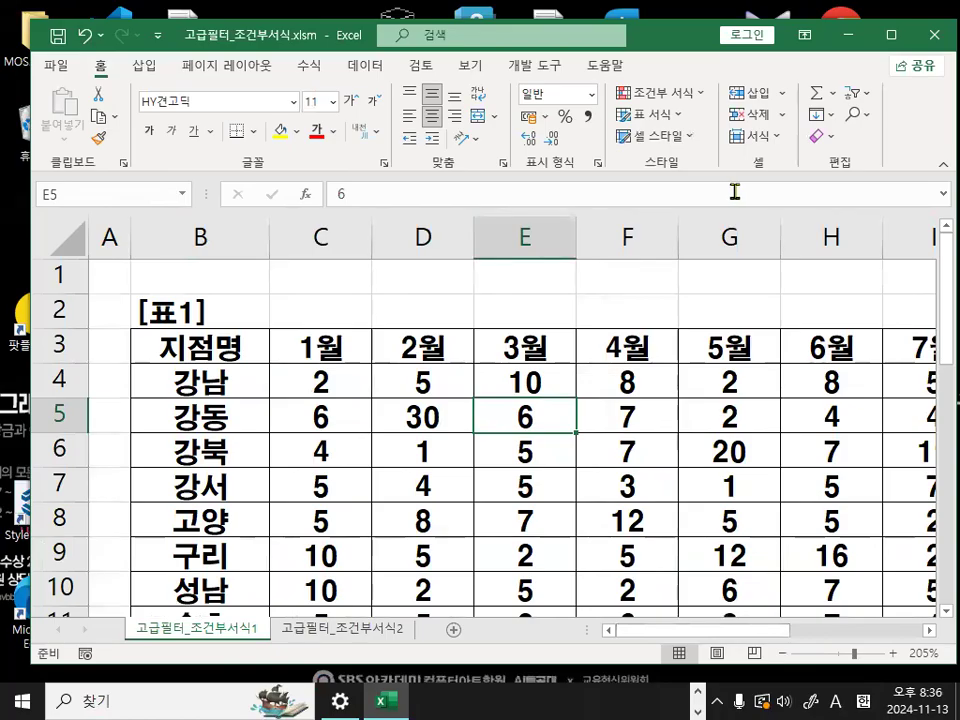
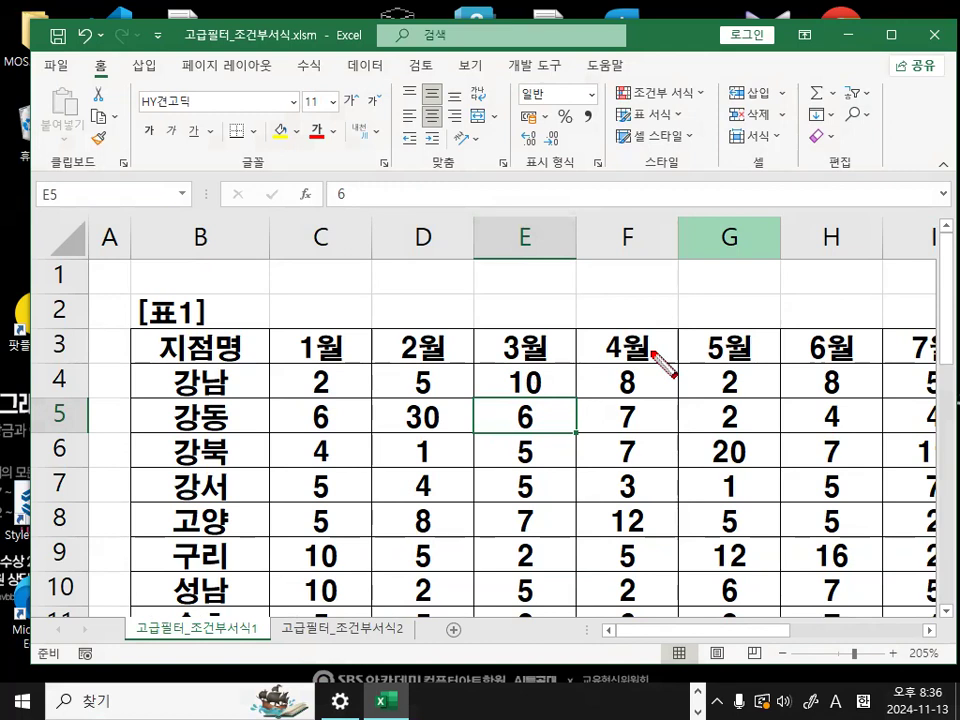
- Switch to the class notes in Notepad and insert blank lines below the heading <고급필터 기출유형 풀이>
key(Escape)
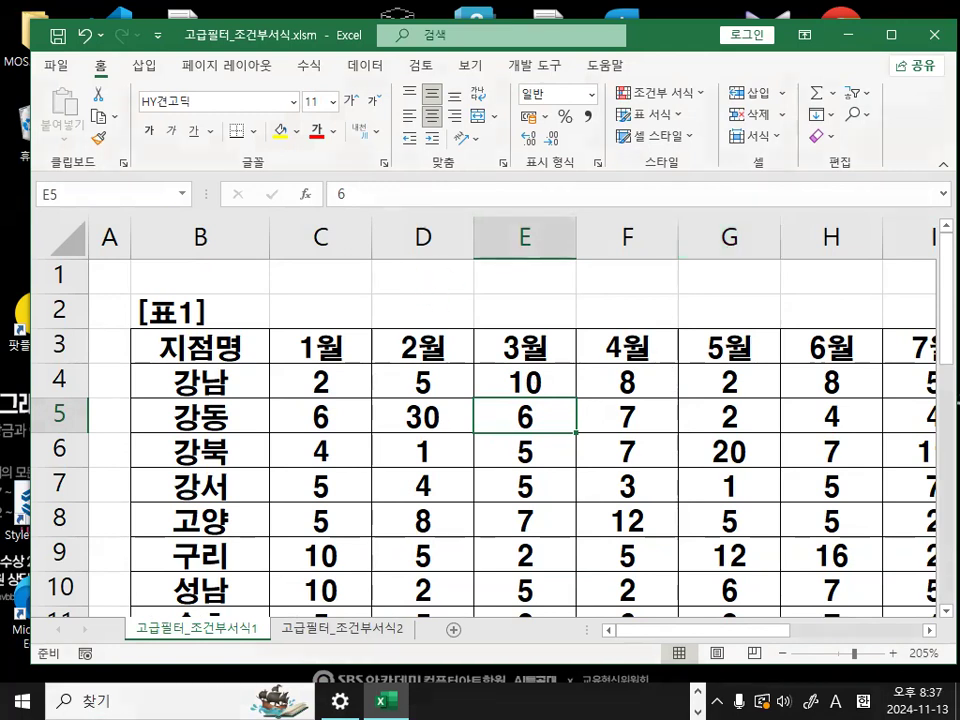
key(alt+Tab)
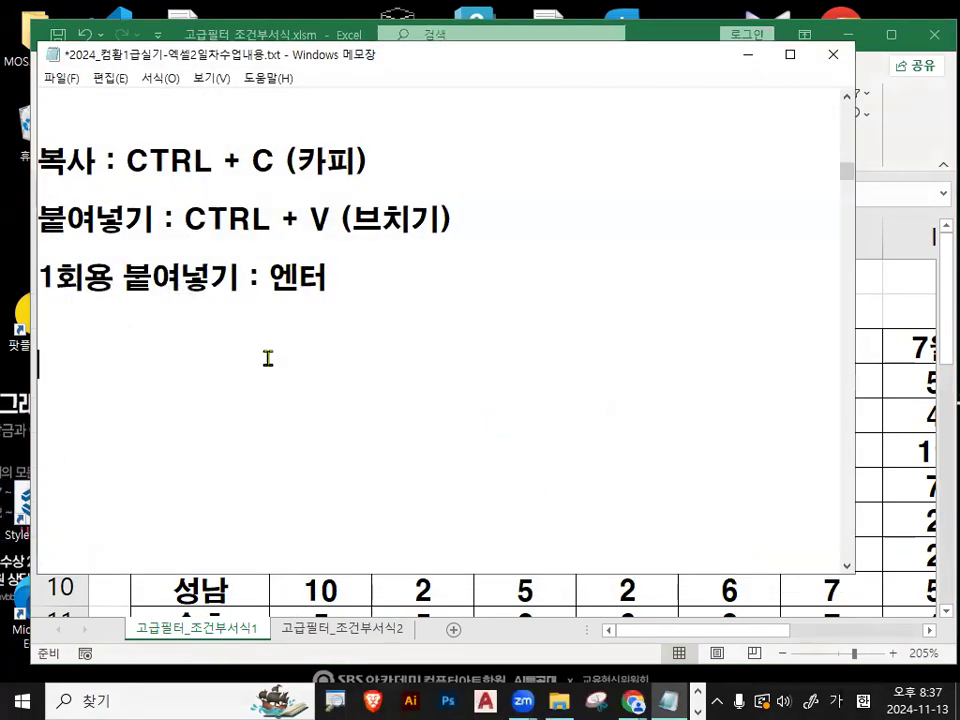
scroll(268, 358, down, 1)
scroll(274, 343, down, 3)
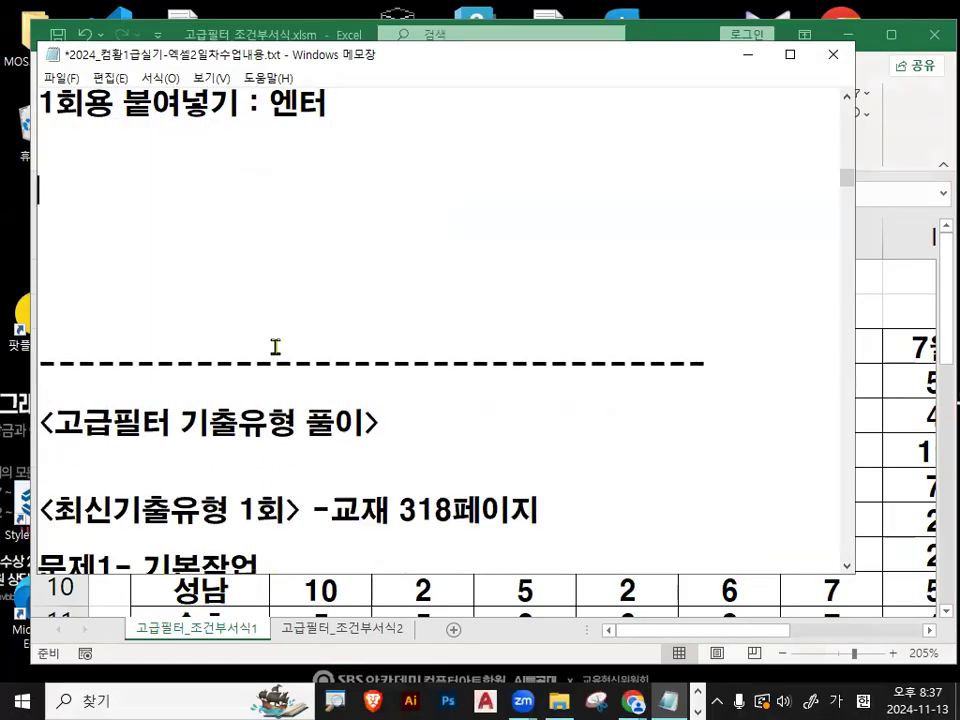
click(243, 421)
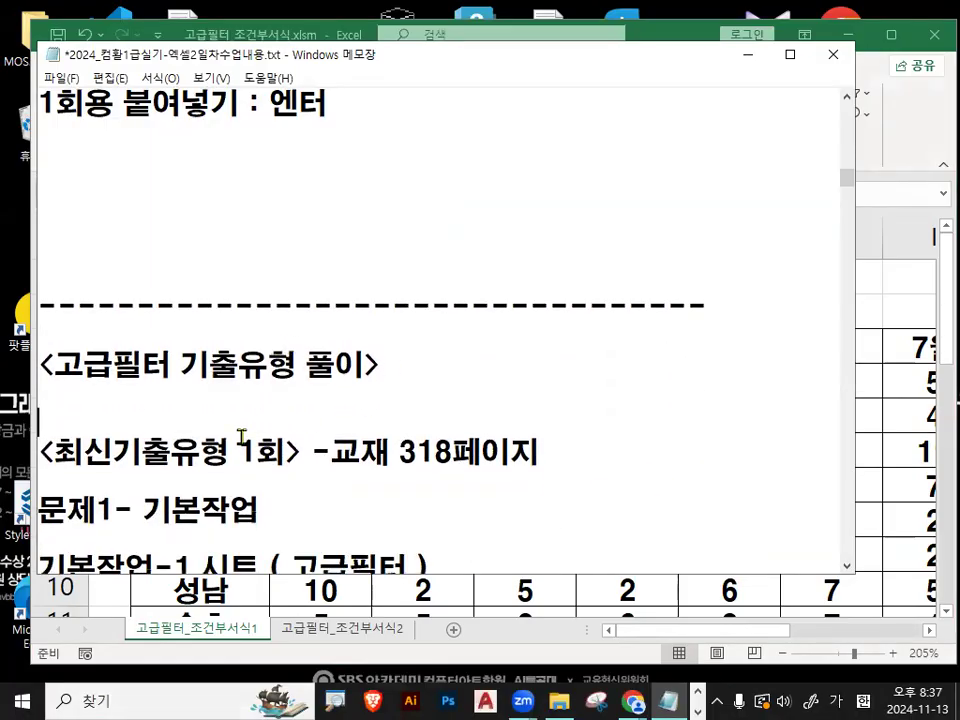
key(Return)
key(Return)
key(Return)
key(Return)
key(Return)
key(Return)
key(Return)
key(Return)
key(Return)
key(Return)
key(Return)
key(Return)
key(Return)
key(Return)
key(Return)
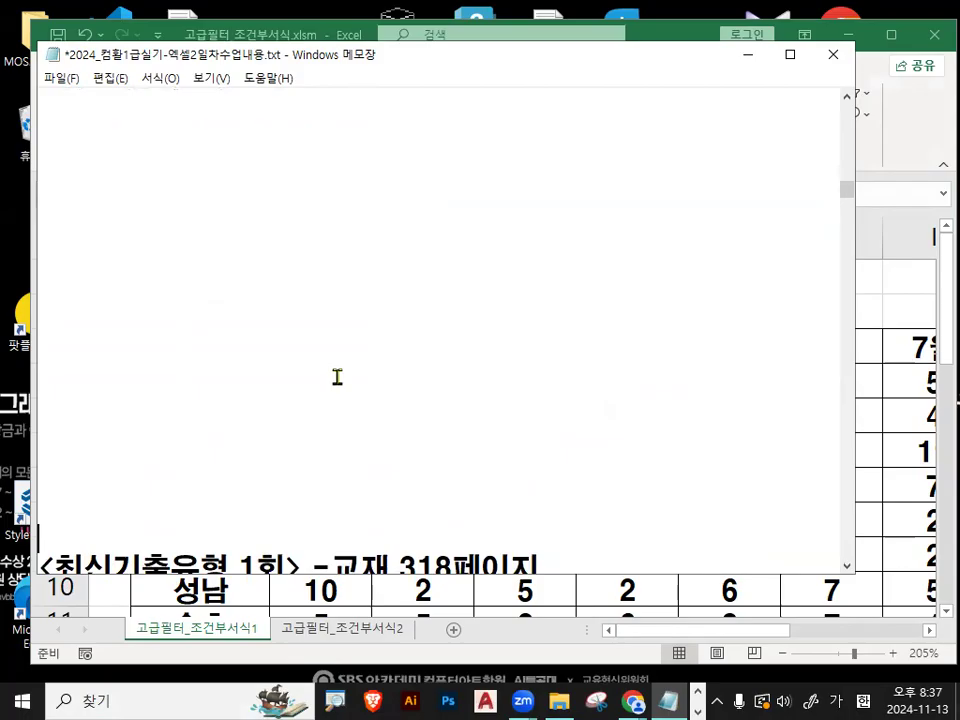
- Remove the surplus blank lines between the 1회용 붙여넣기 line and the dashed separator in the notes
scroll(151, 401, up, 3)
scroll(151, 401, up, 3)
click(197, 268)
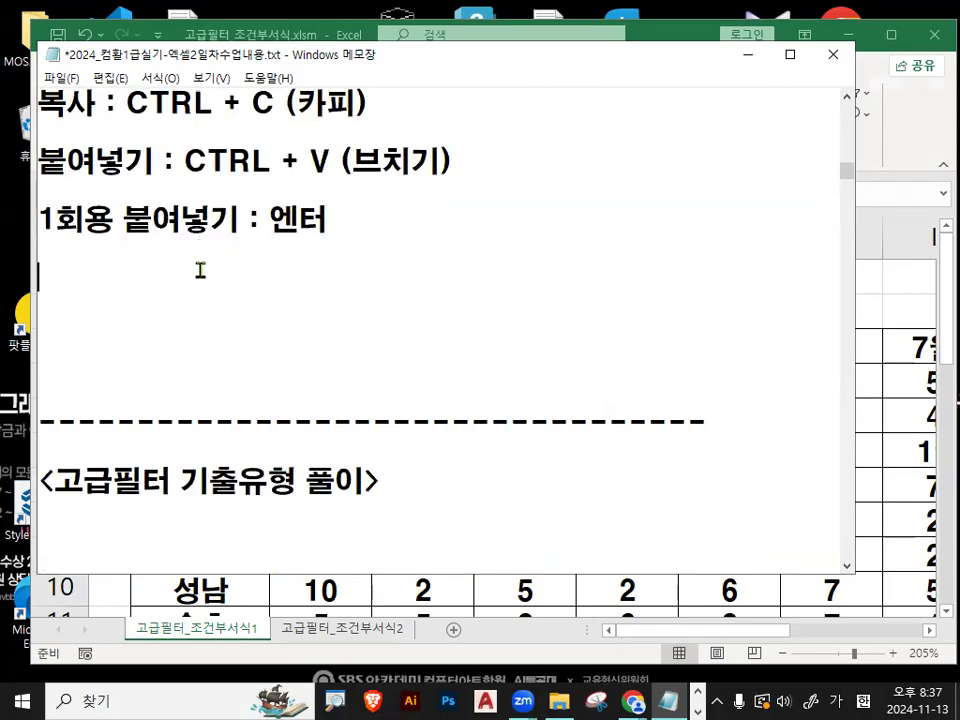
key(Delete)
key(Delete)
key(Delete)
key(Down)
key(Down)
key(Down)
key(Down)
key(Down)
key(Down)
key(Down)
key(Down)
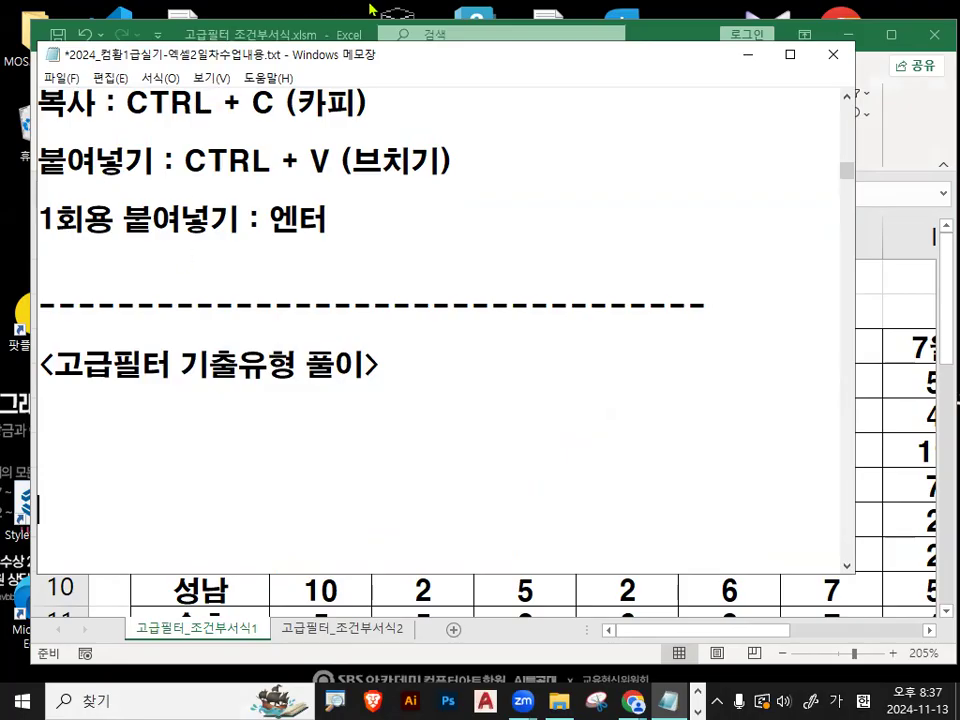
- Below the heading <고급필터 기출유형 풀이>, add the lines 출제유형1) and 함수정리), followed by blank lines
click(112, 425)
text(출제유형1))
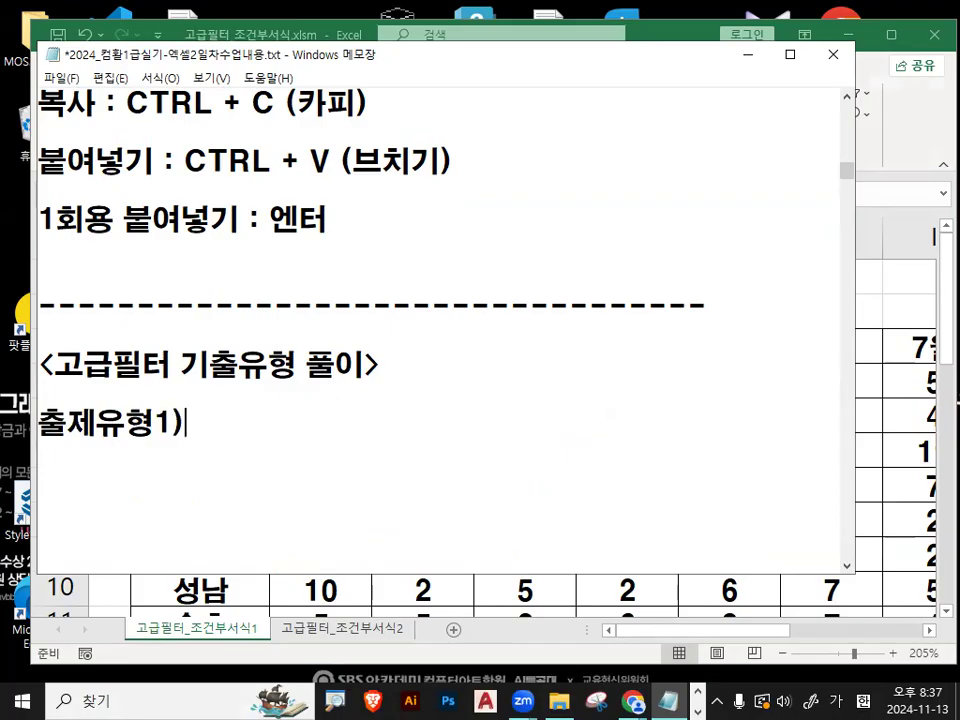
key(Return)
text(함수정ㅇㄹ)
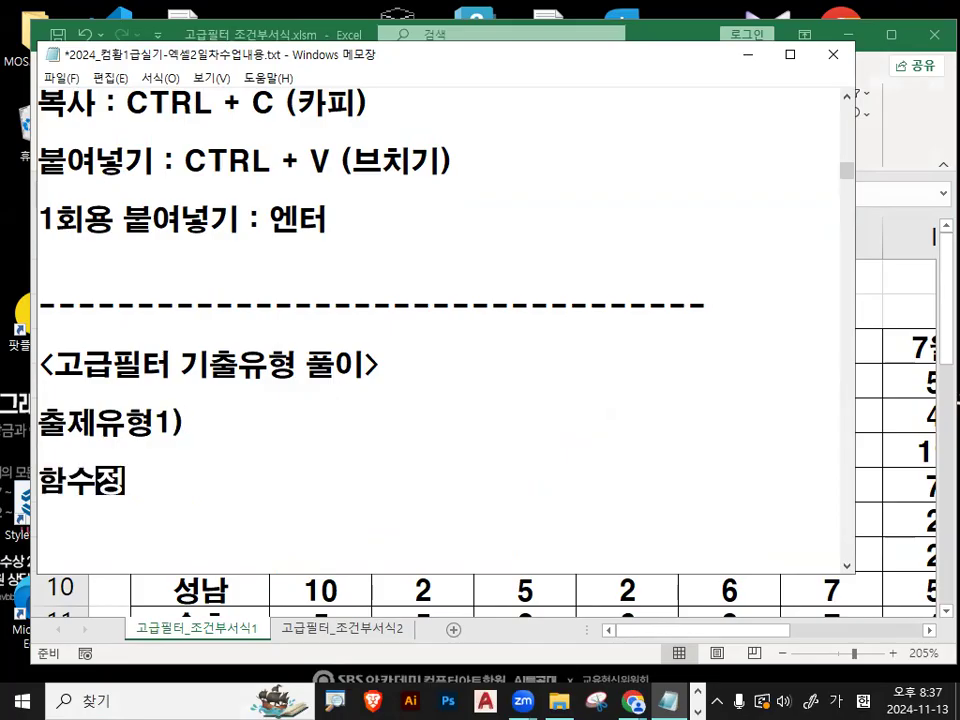
key(BackSpace)
key(BackSpace)
text(리)
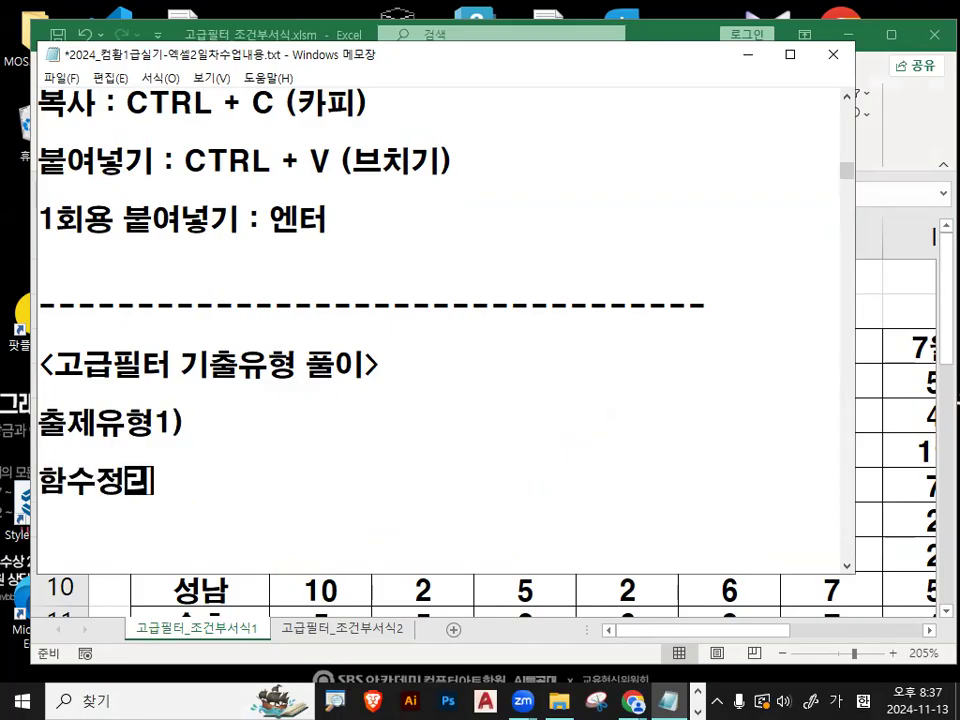
text())
key(Return)
key(Return)
key(Return)
key(Return)
key(Return)
key(Return)
key(Return)
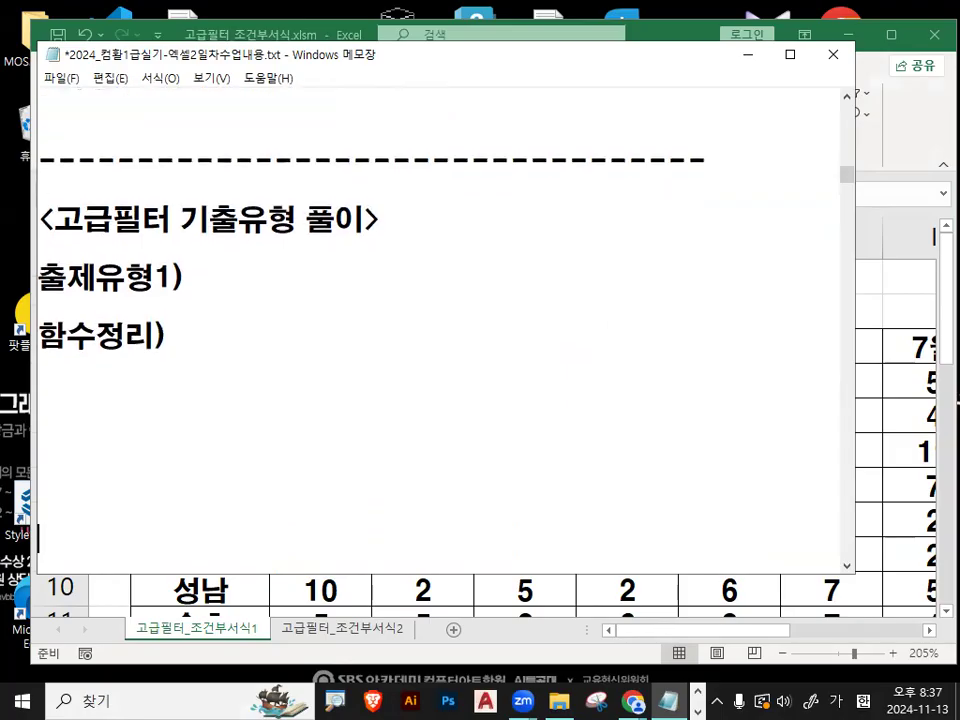
- Below 함수정리), add the function syntax =LEFT(셀주소,숫자) followed by a colon
drag(332, 57, 340, 40)
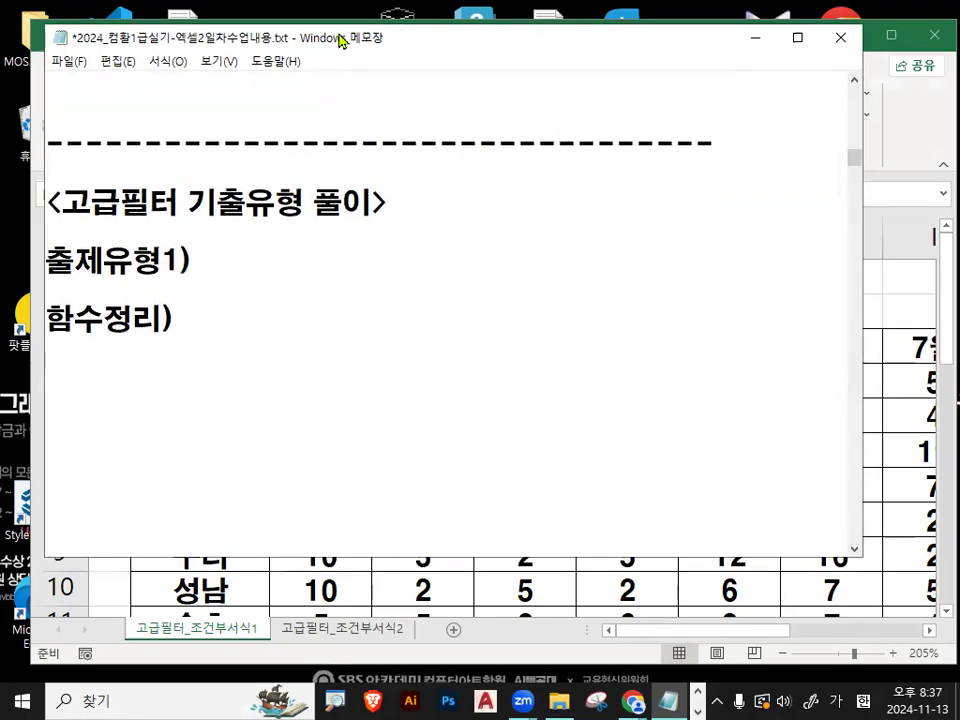
click(134, 392)
click(136, 356)
key(Return)
key(Hangul)
text(=)
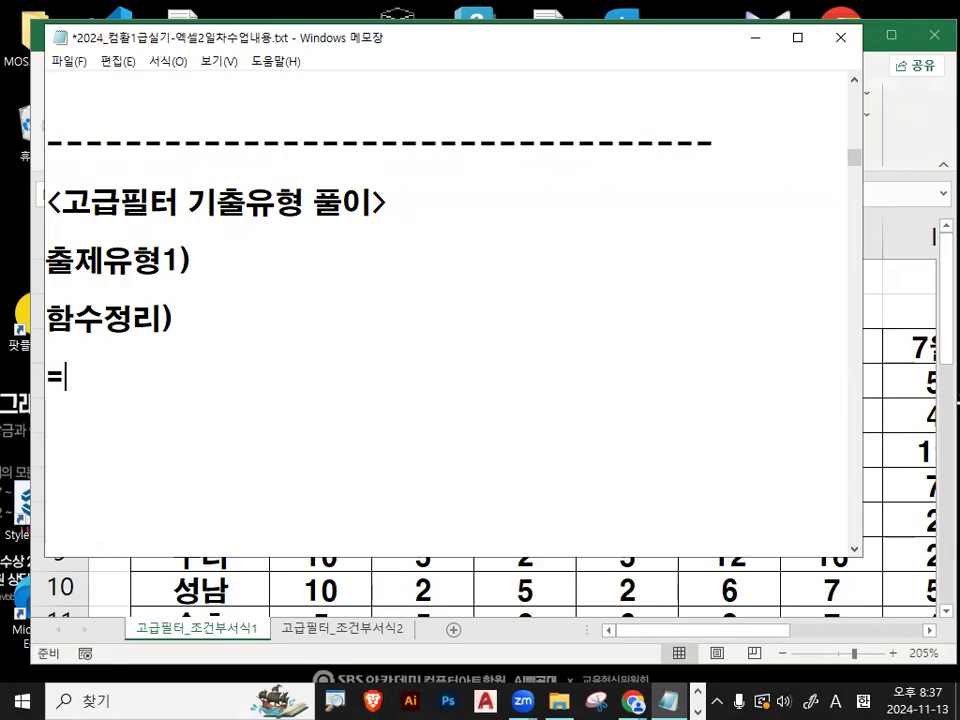
text(LEFT)
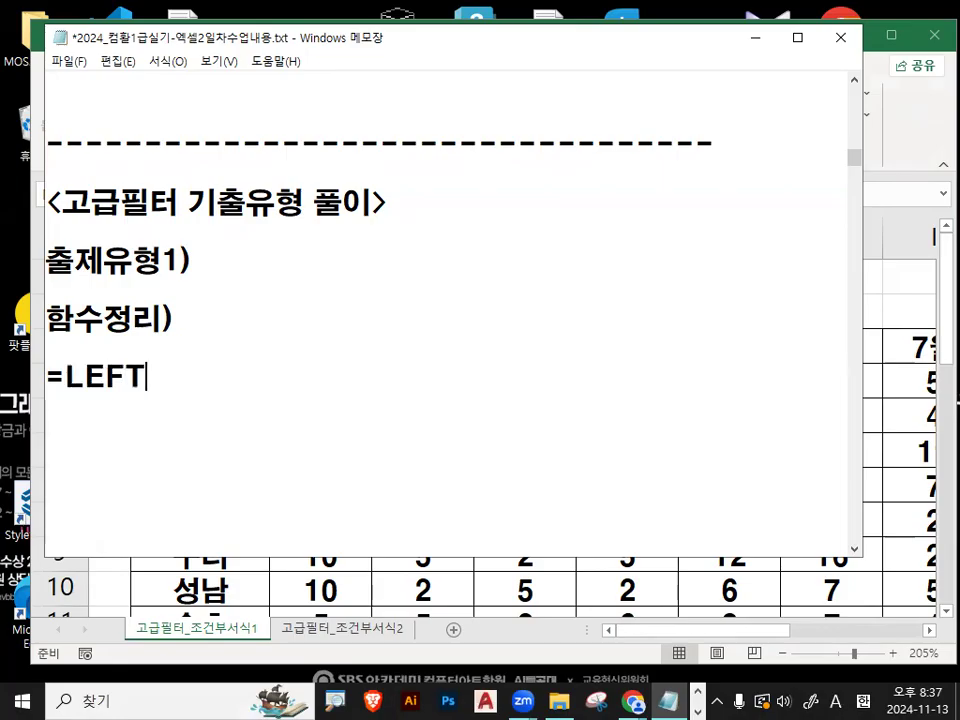
text(()
key(Hangul)
text(셀주)
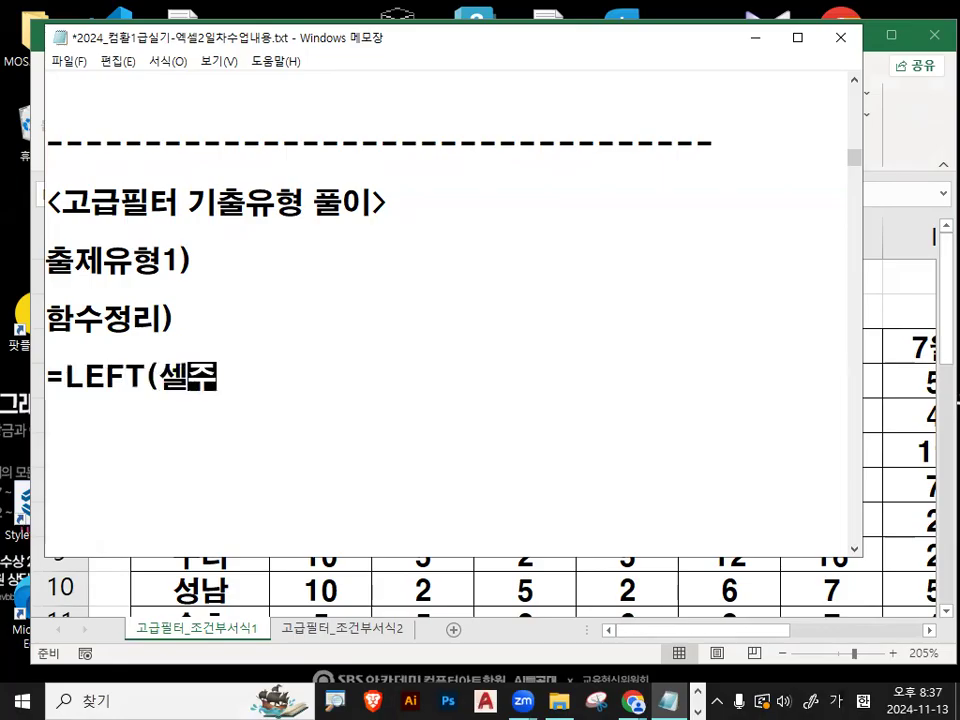
text(소,ㅅ숫자) : ㅇ)
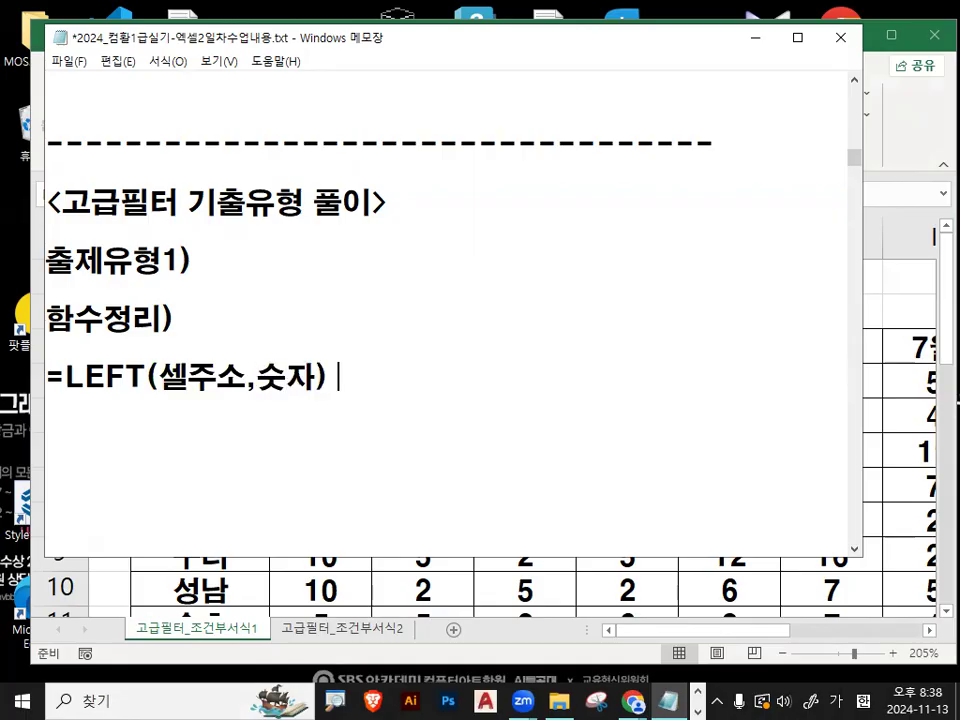
text(왼쪽기ㅜㅈ)
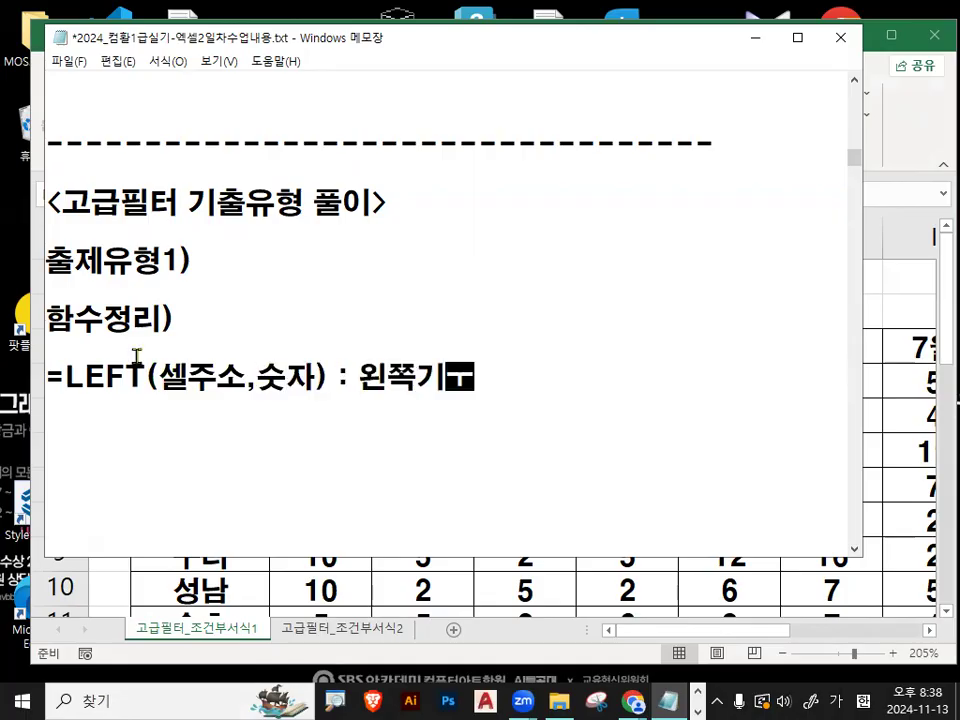
- Complete the LEFT line with the description 왼쪽기준에서 숫자만큼 추출
key(BackSpace)
key(BackSpace)
key(BackSpace)
text(기준에서 )
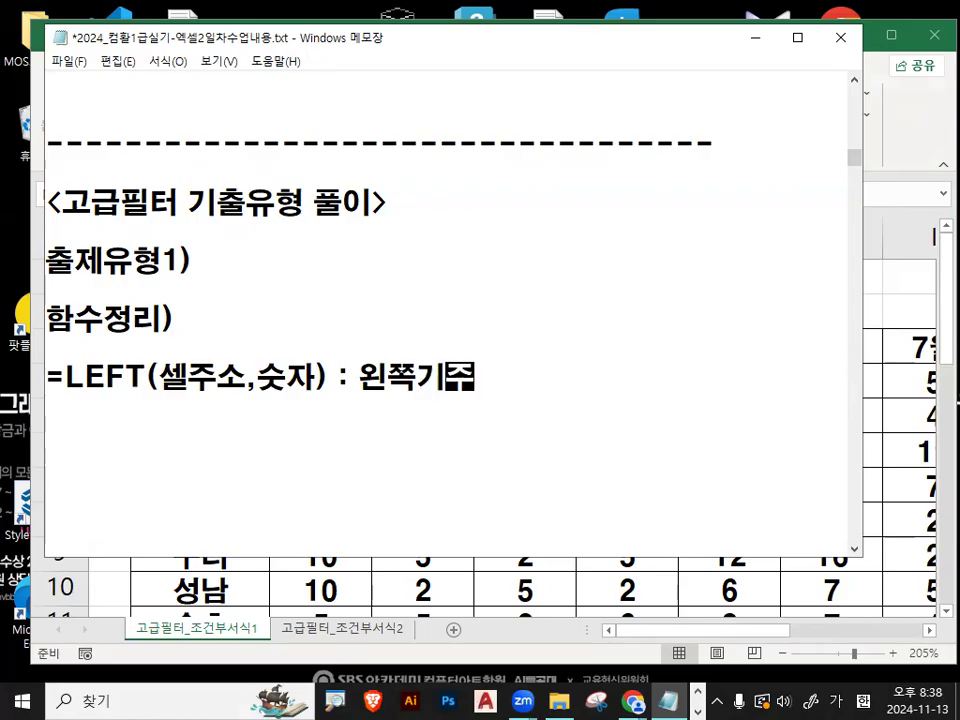
text(숫자만ㅁ)
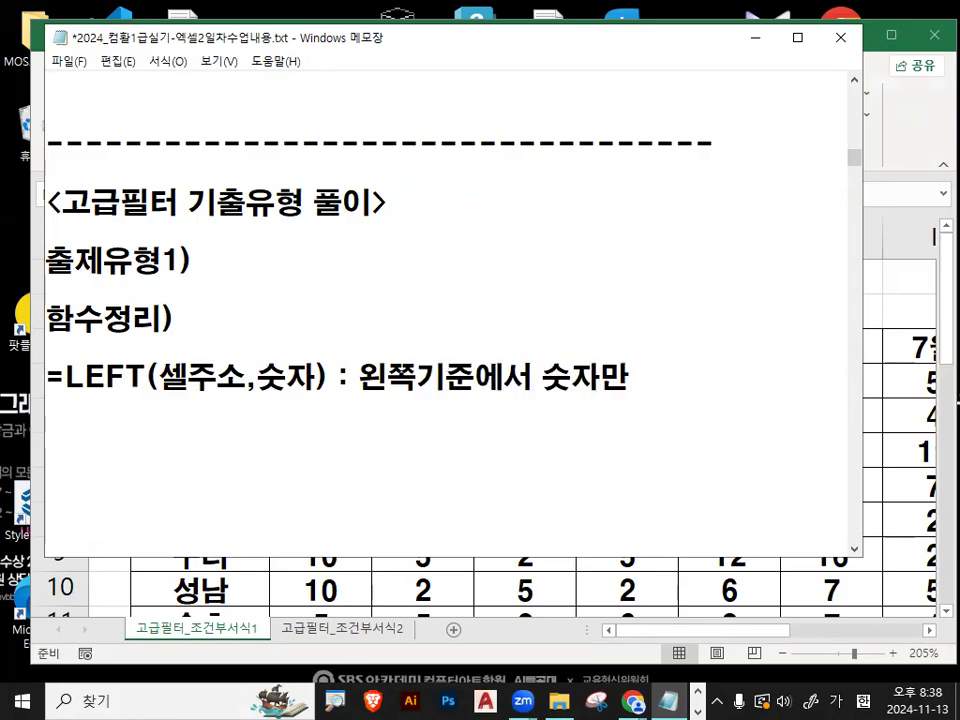
key(BackSpace)
text(큼 추출)
key(Return)
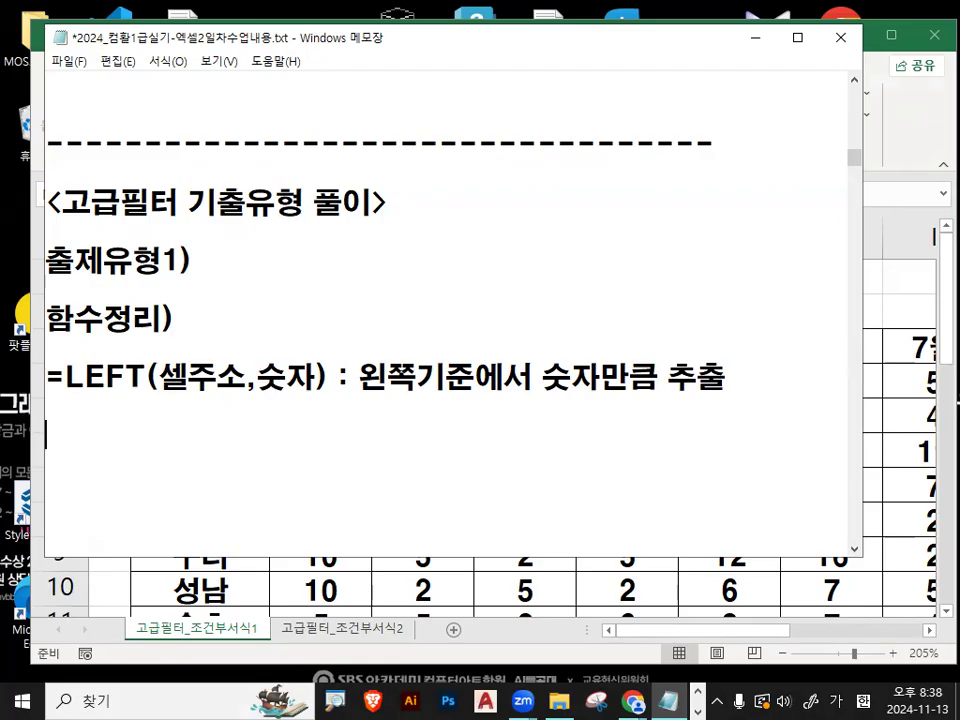
- Add the function syntax =LEN(셀주소) followed by a colon on the line below the LEFT entry
text(=L)
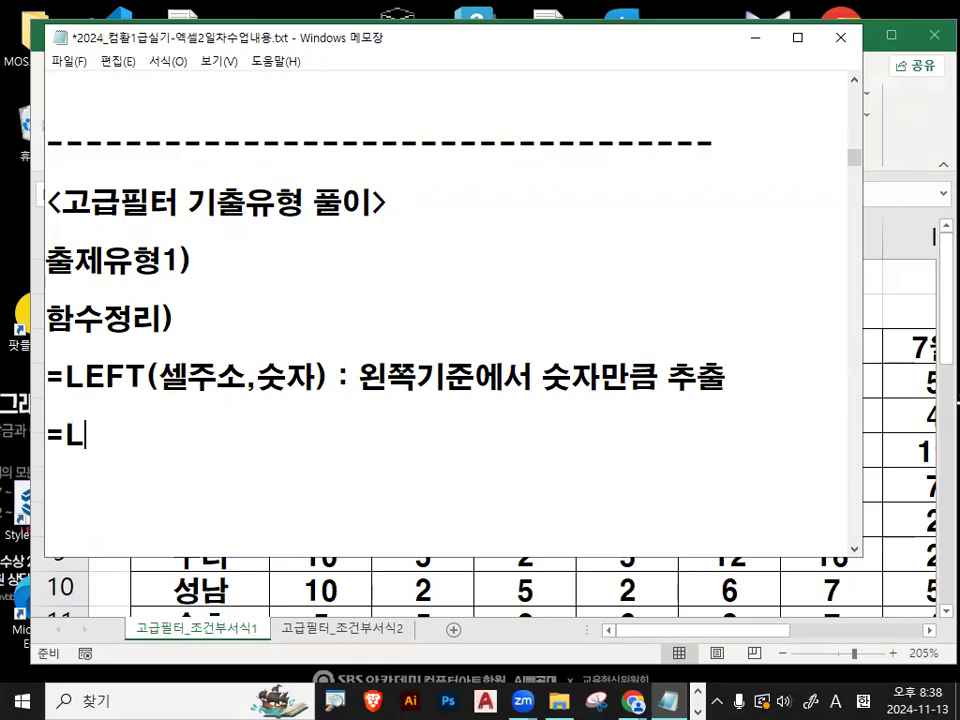
text(EN(셀주소)
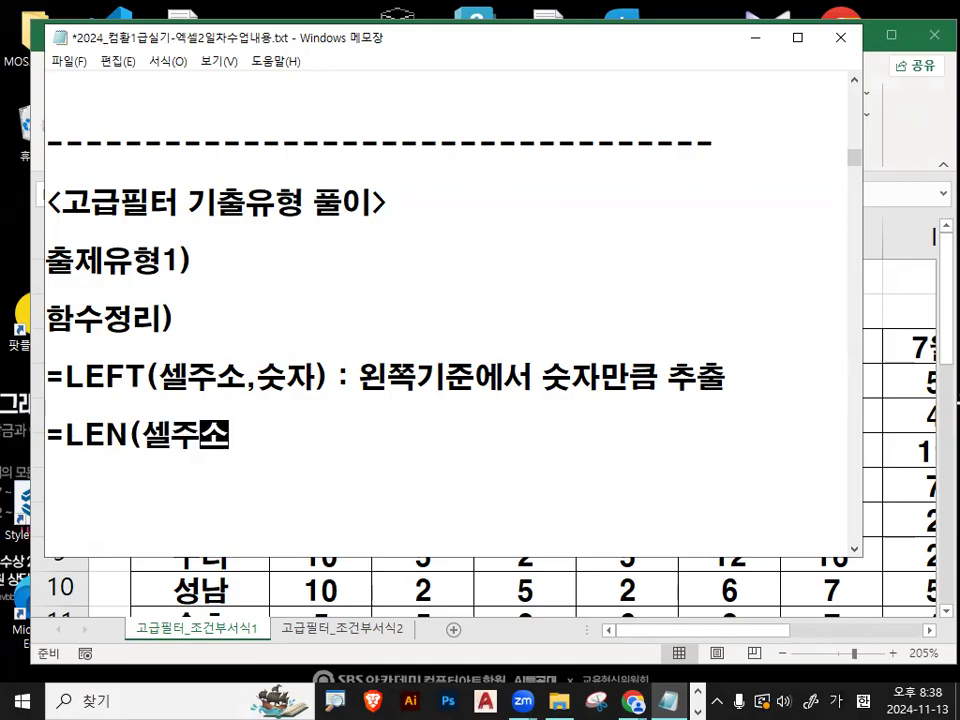
text() : )
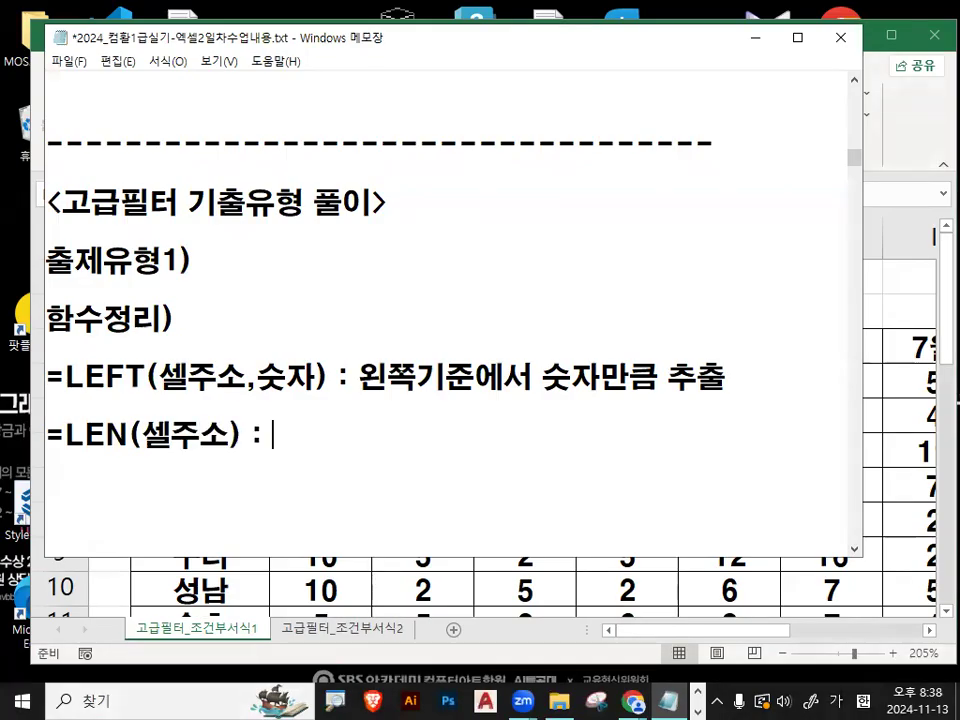
text(세릇소 ㄷ)
- Complete the LEN line with the description 셀주소 데이터 대한 문자열 길이를 구함
key(BackSpace)
key(BackSpace)
key(BackSpace)
key(BackSpace)
key(BackSpace)
text(셀주소)
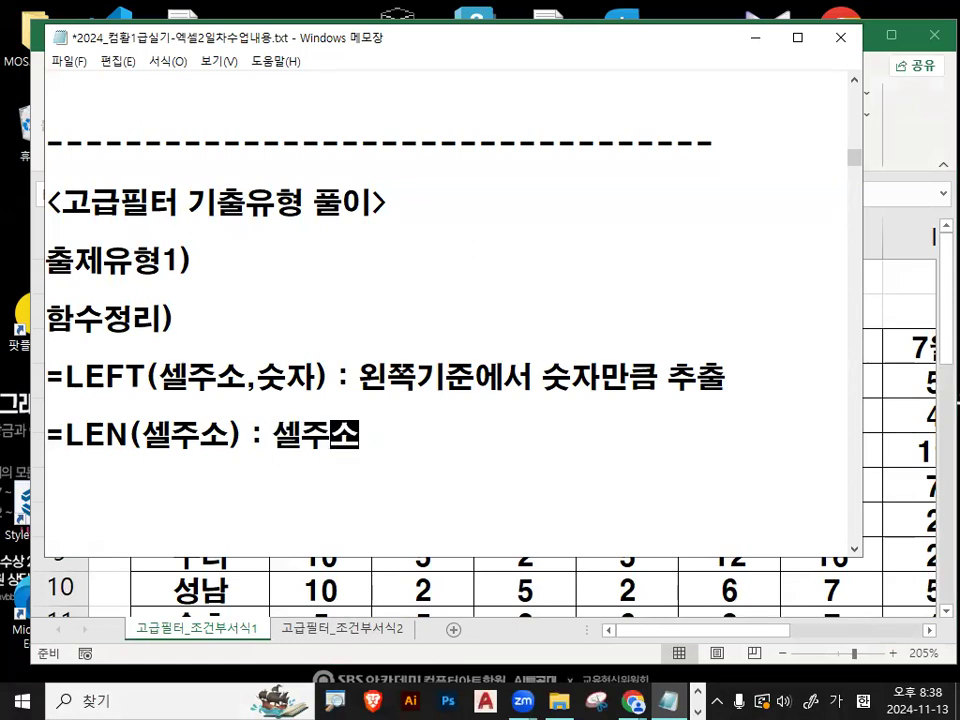
text( 데이터 대한 문자열 길이를 )
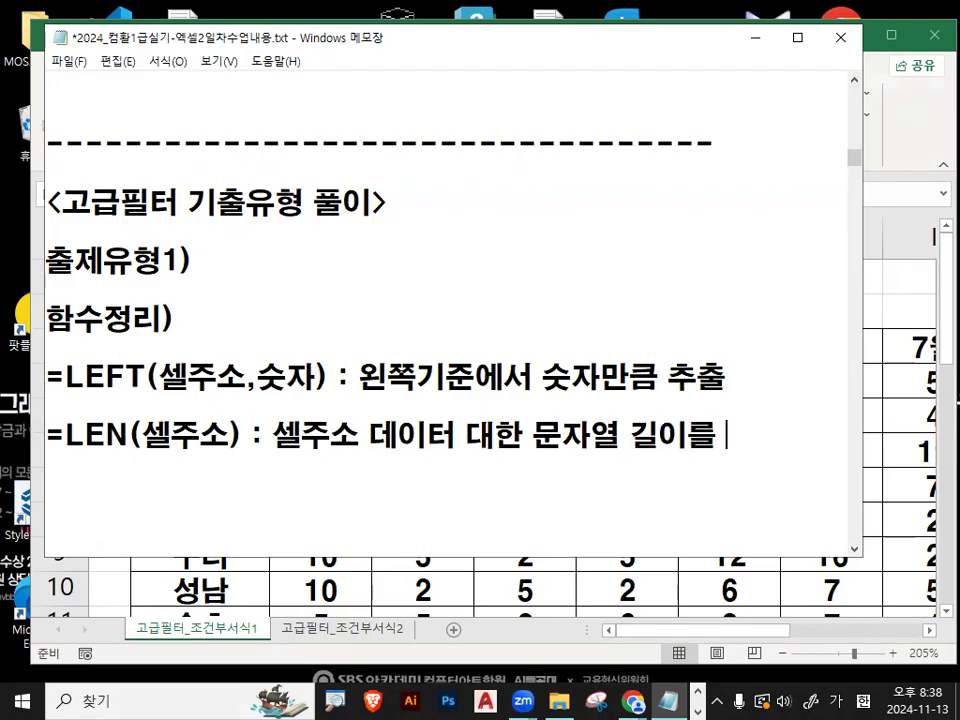
text(구함)
key(Return)
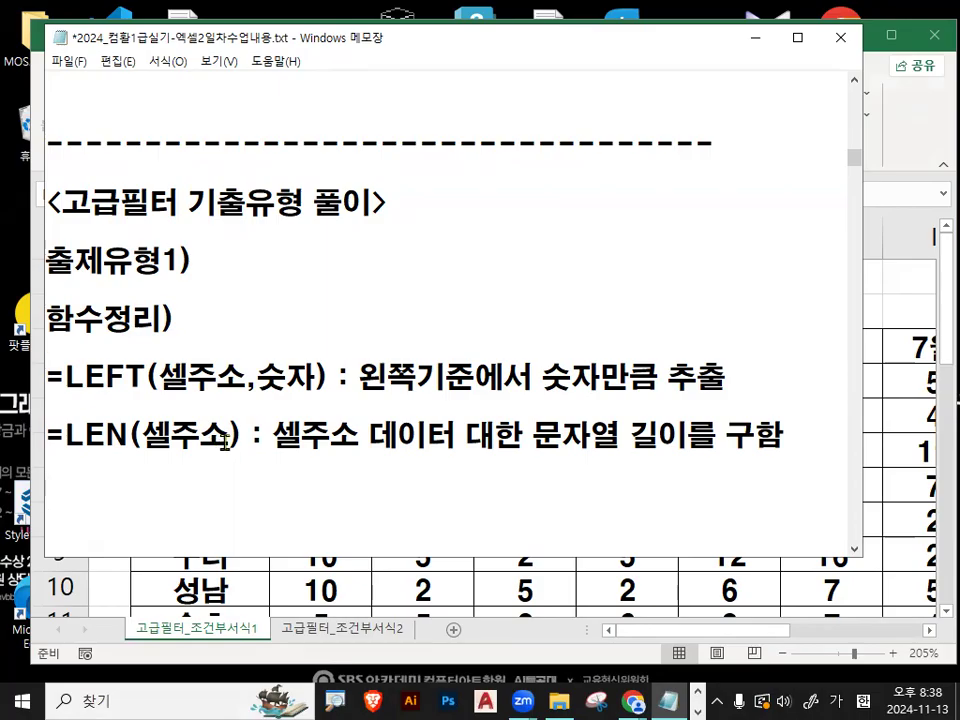
- Insert a dashed separator line below the LEN entry, with several blank lines after it
text(------------------------------)
key(Return)
key(Return)
key(Return)
key(Return)
key(Return)
key(Return)
key(Return)
key(Up)
key(Up)
key(Up)
key(Up)
key(Up)
key(Up)
key(Up)
key(Up)
key(Up)
key(Up)
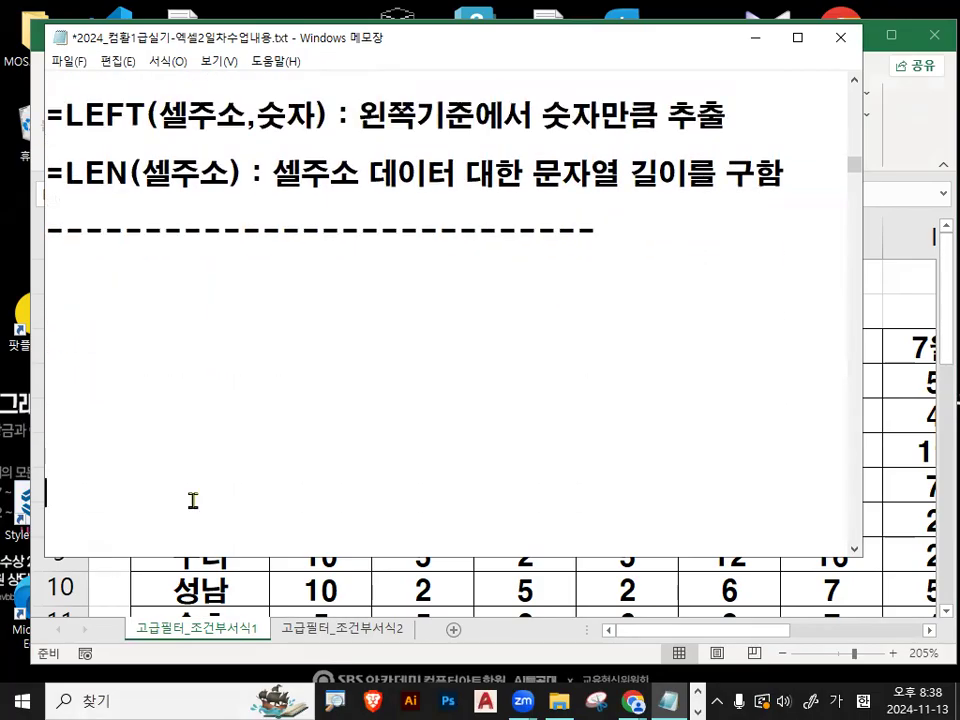
key(Down)
key(Down)
- Add the function syntax =OR(조건1,조건2) below the new dashed separator
text(=)
key(Hangul)
text(O)
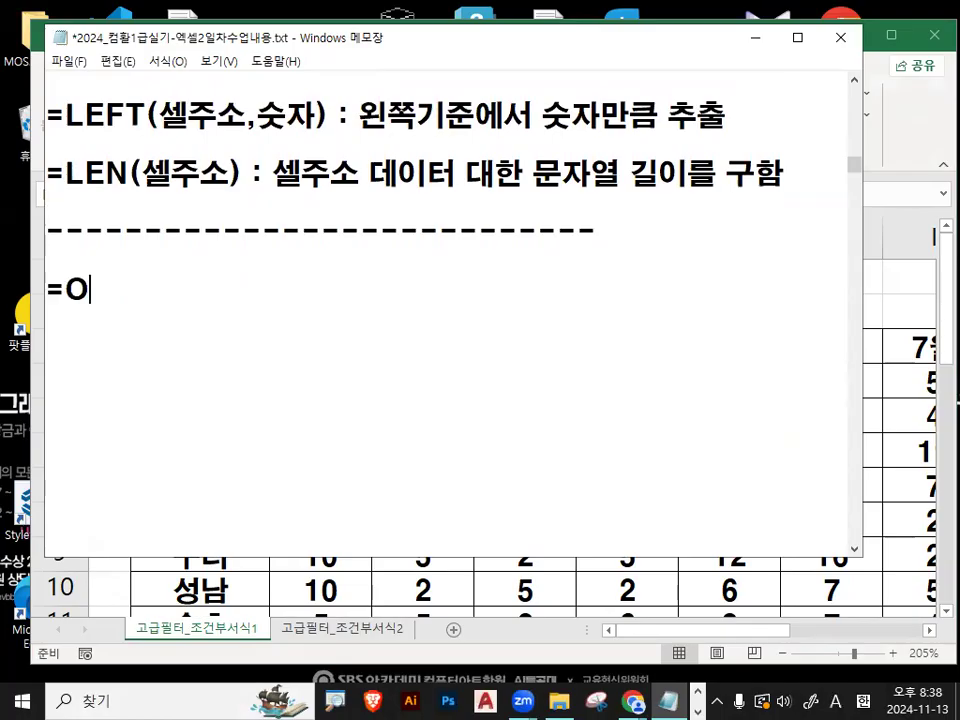
text(R()
key(Hangul)
text(조건)
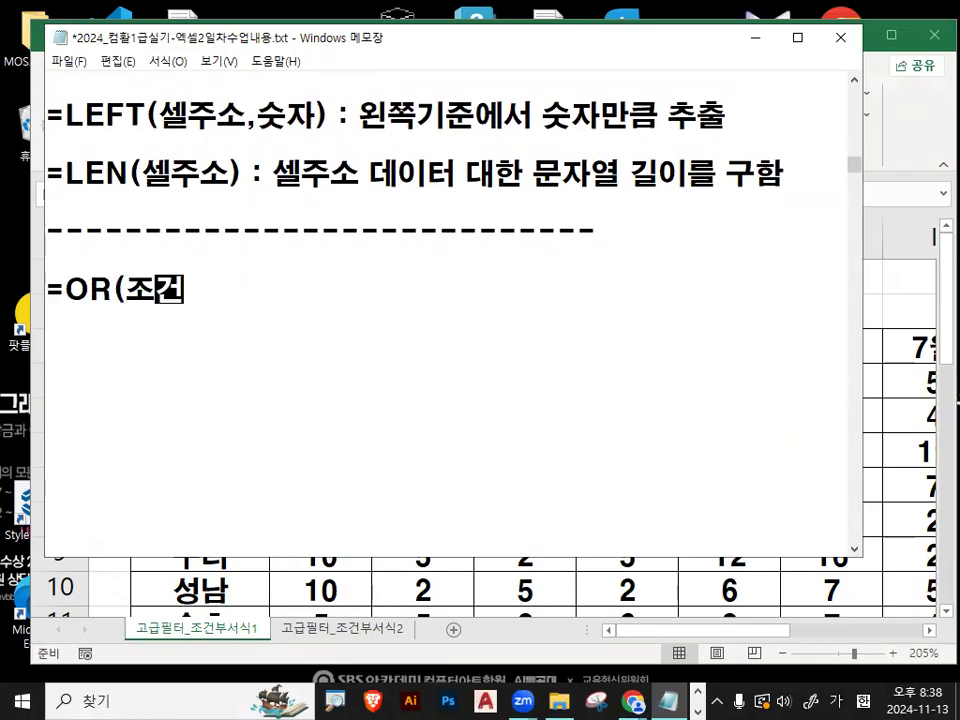
text(1,ㅈㅗ건2))
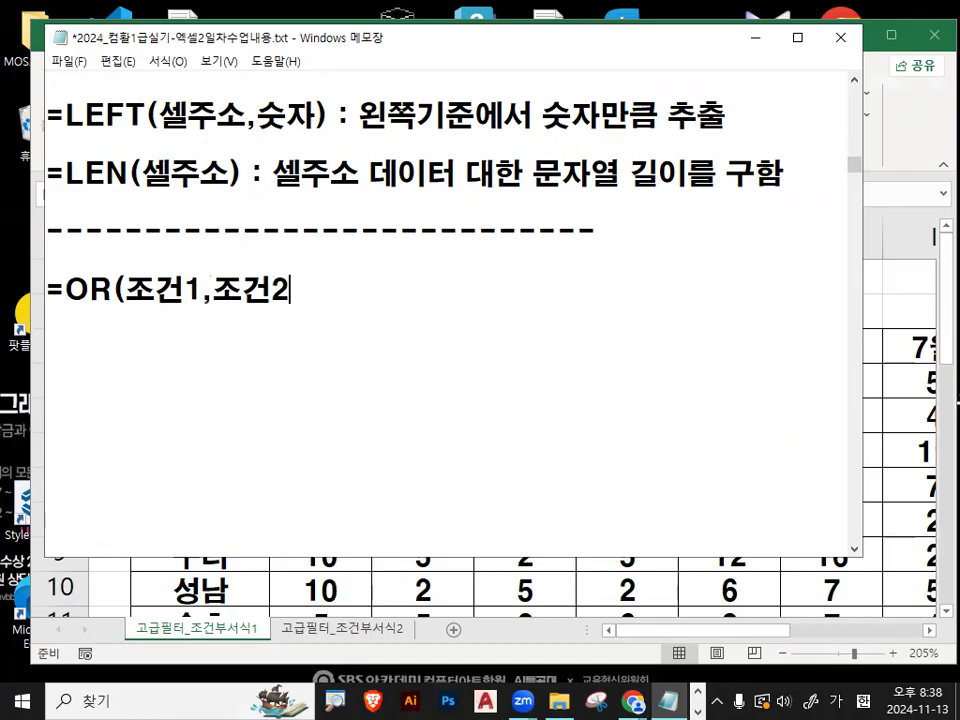
- Begin a second OR formula line with =OR( below the OR syntax line
key(Return)
text(=ㅐㄱ)
key(BackSpace)
key(BackSpace)
key(Hangul)
text(OR()
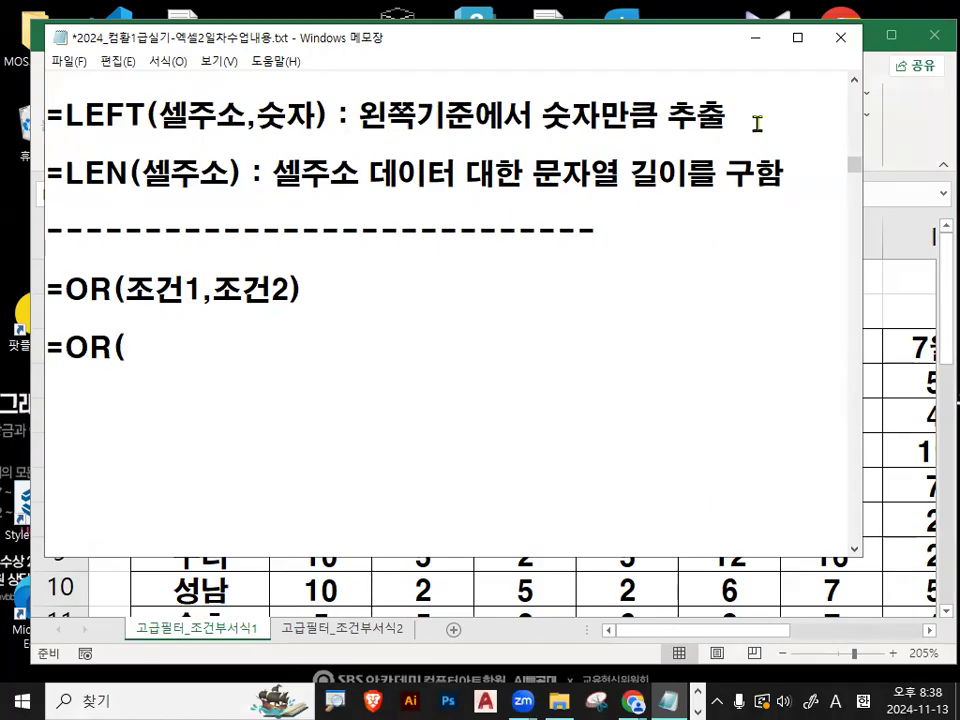
- Return to the Excel workbook, select cell B4 and temporarily mark the first character of 강남 in red
click(757, 37)
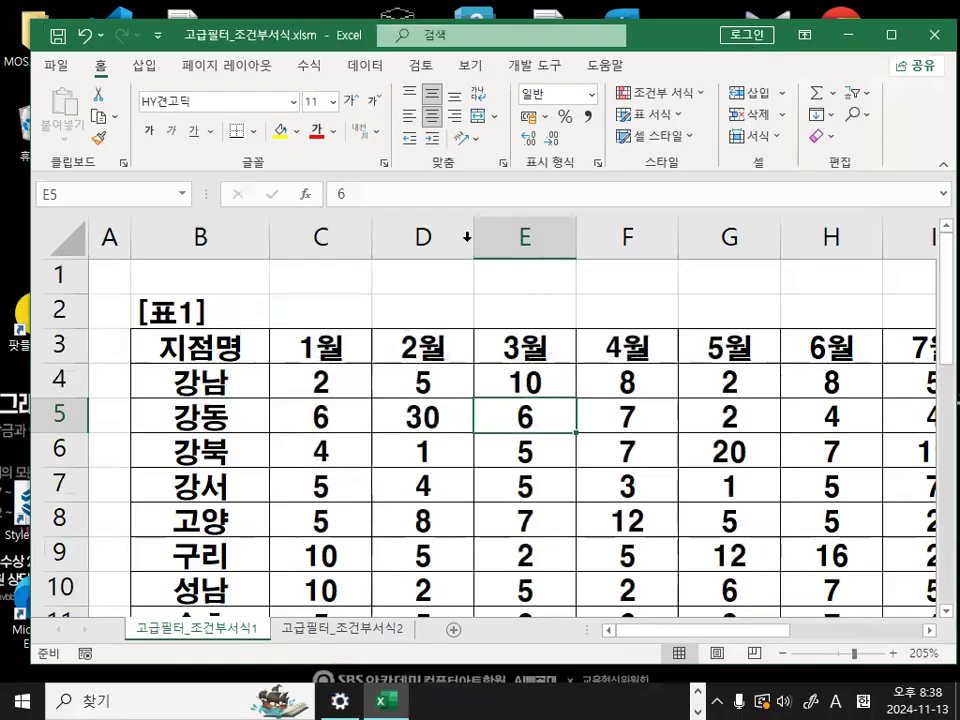
click(235, 381)
mouse_move(218, 376)
mouse_down()
mouse_move(166, 412)
mouse_move(144, 359)
mouse_move(197, 388)
mouse_move(197, 399)
mouse_up()
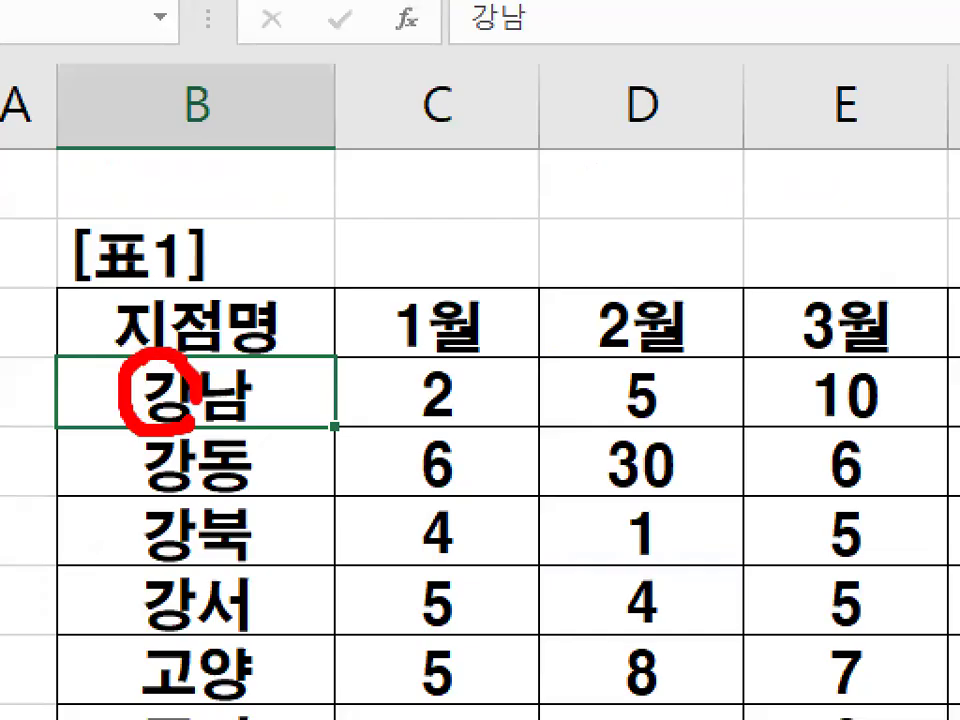
drag(170, 291, 307, 150)
drag(401, 188, 401, 237)
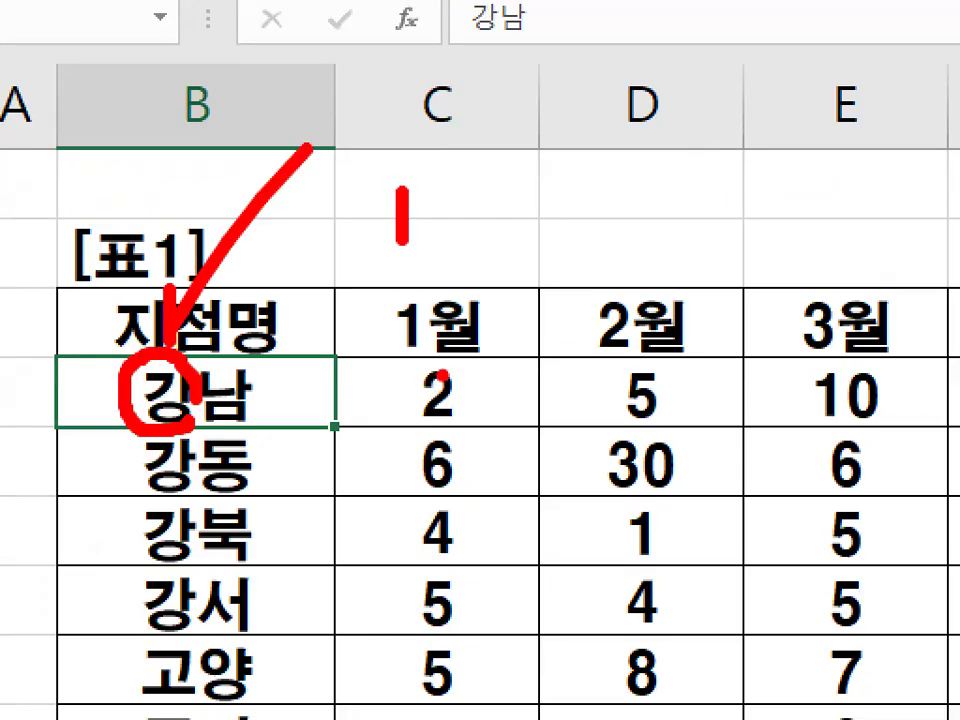
key(Escape)
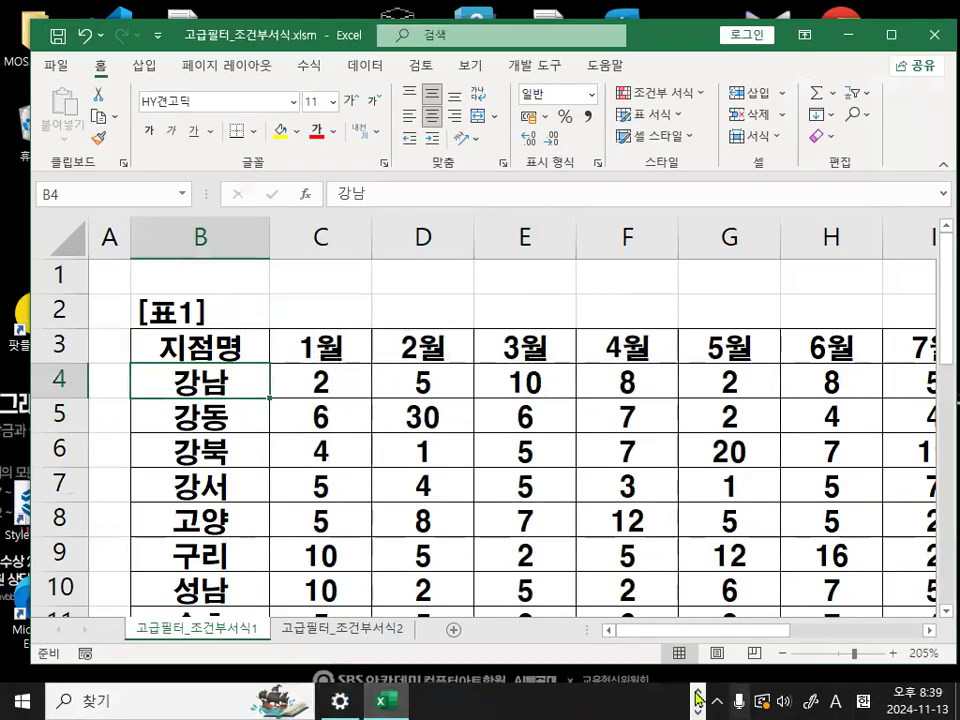
- Return to the Notepad notes and continue the second OR formula with LEFT(지점명,1)
key(alt+Tab)
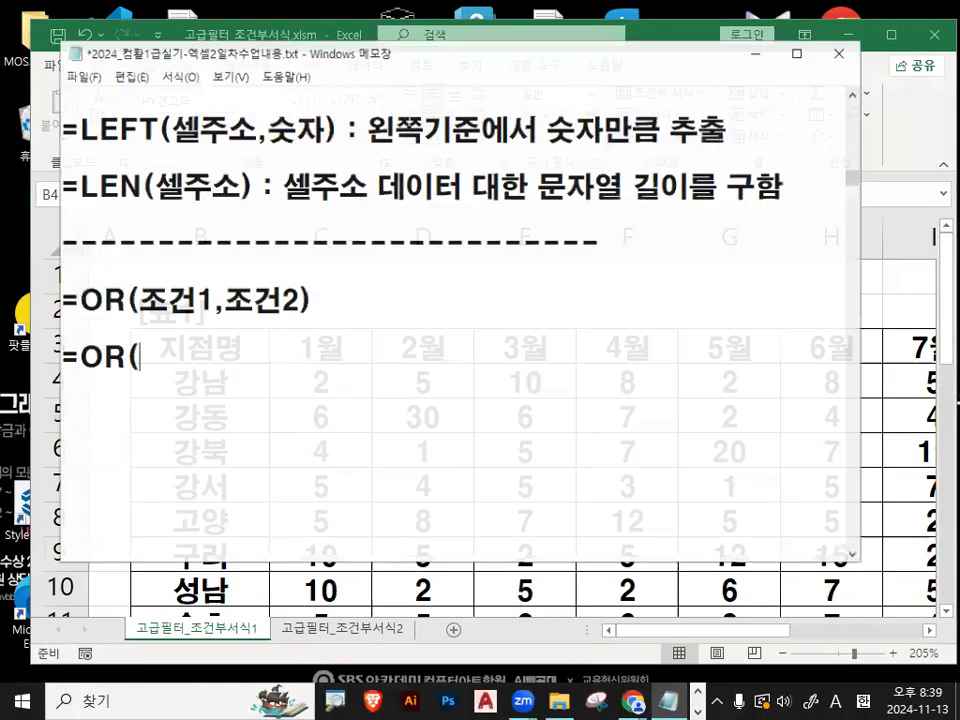
text(WL)
key(BackSpace)
key(BackSpace)
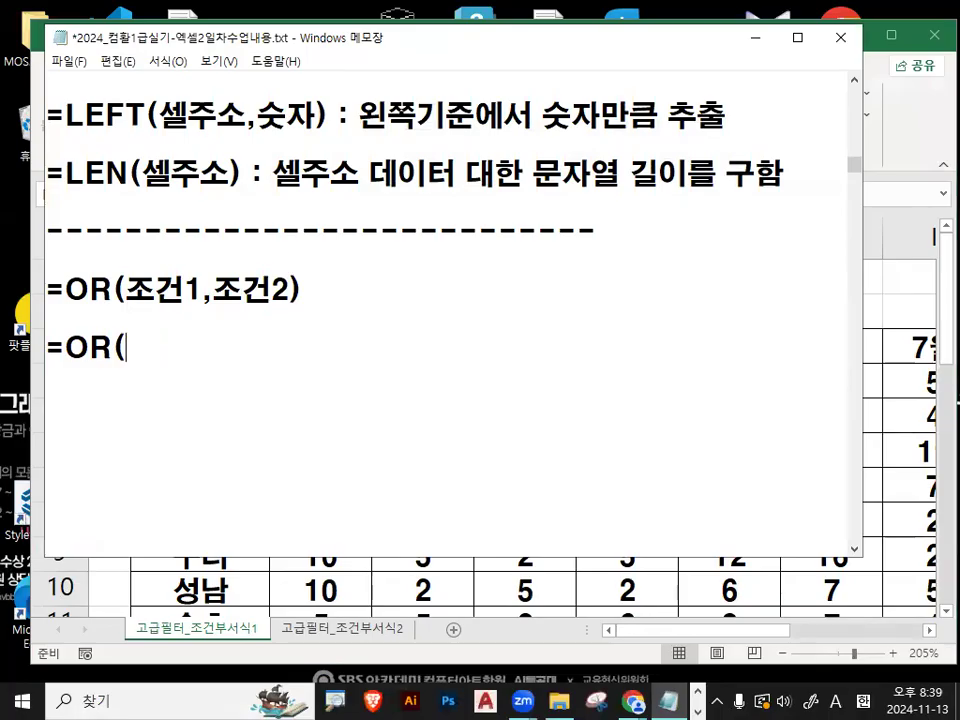
key(Hangul)
text(ㅣㄷㄽ)
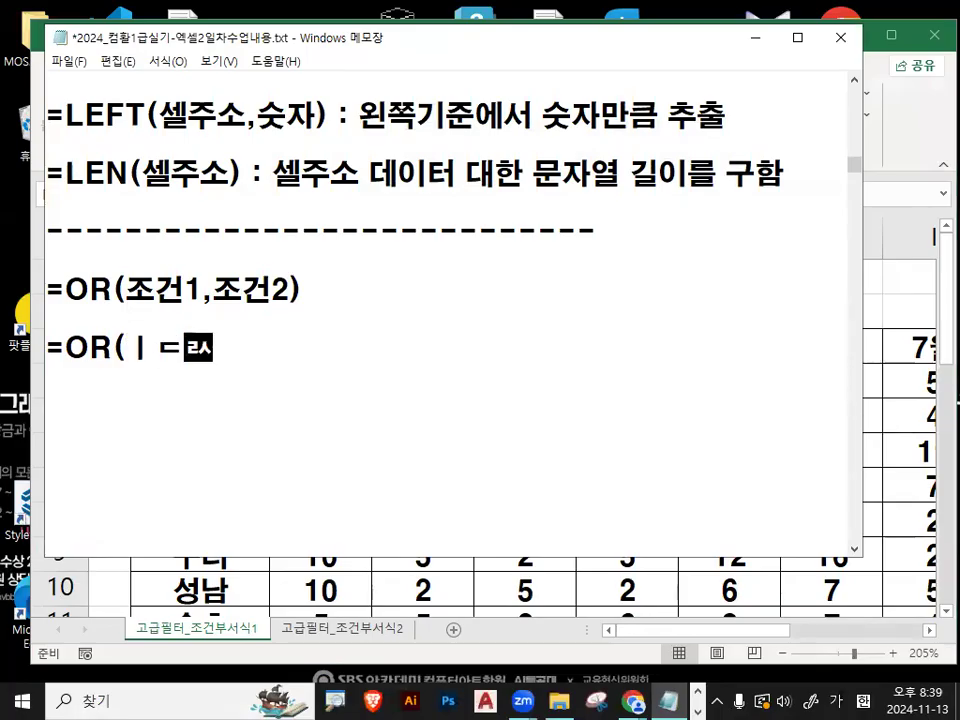
key(BackSpace)
key(BackSpace)
key(BackSpace)
key(BackSpace)
text(LEFT)
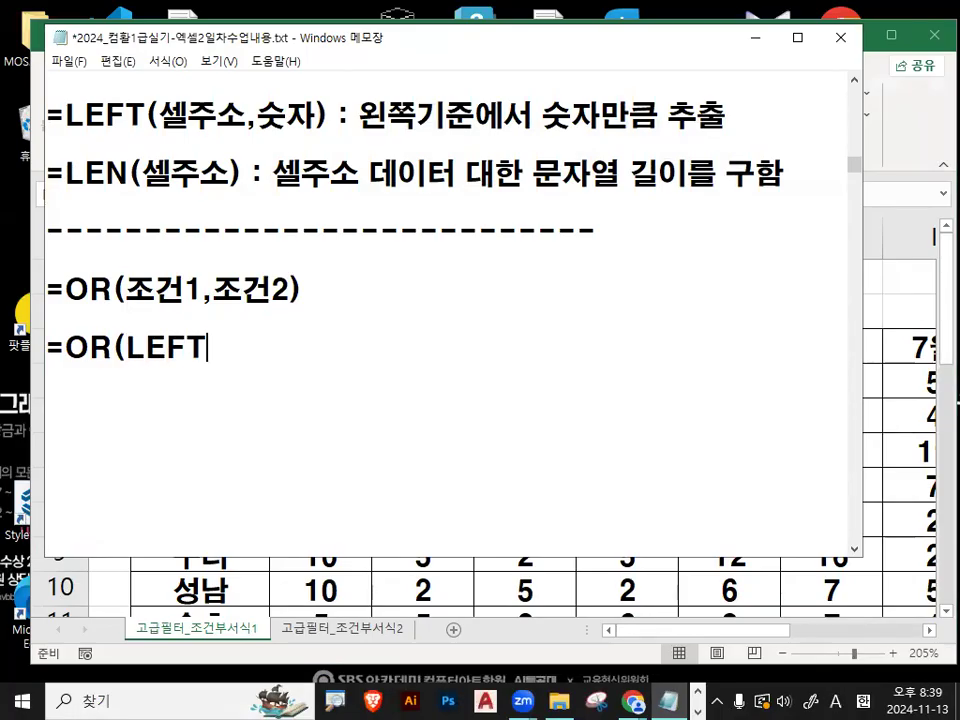
text((ㅈ지점명,1)
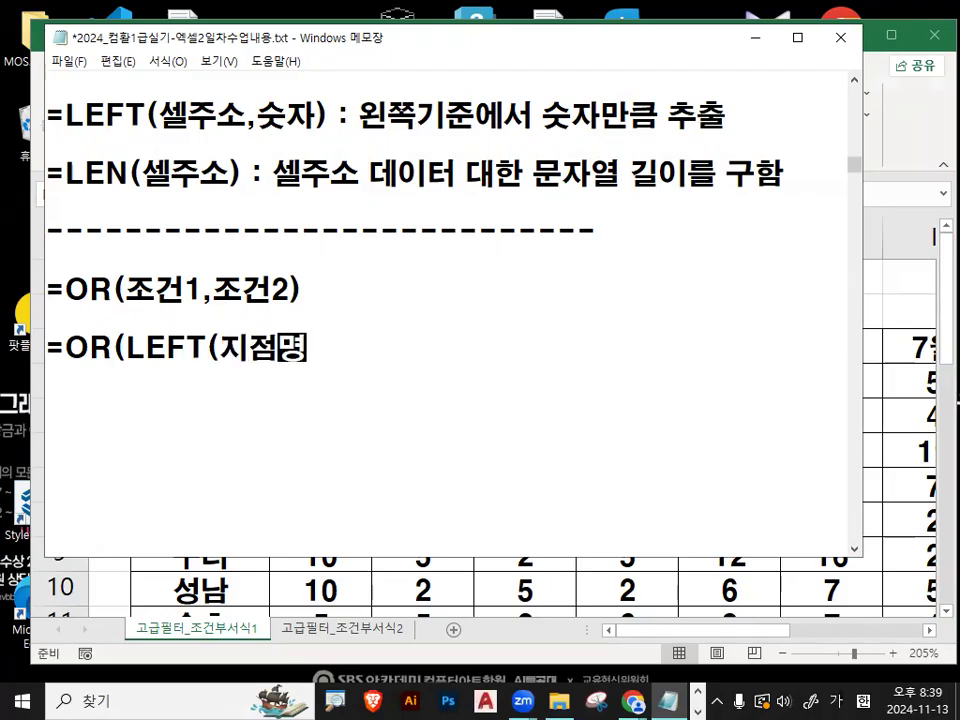
text())
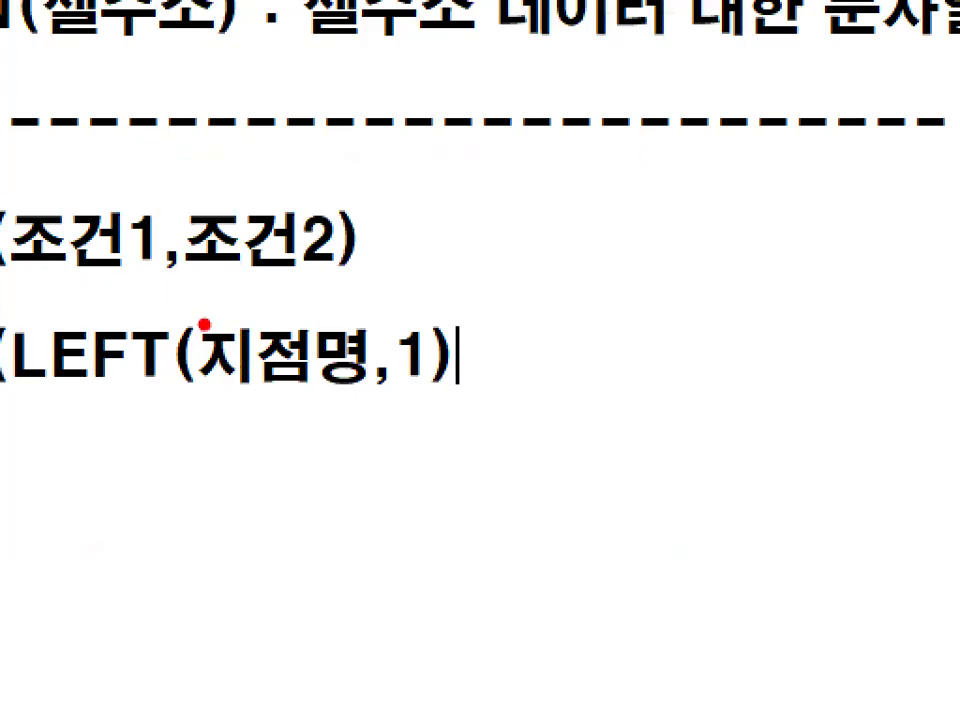
mouse_move(204, 318)
mouse_down()
mouse_move(190, 370)
mouse_move(197, 405)
mouse_up()
drag(428, 318, 437, 392)
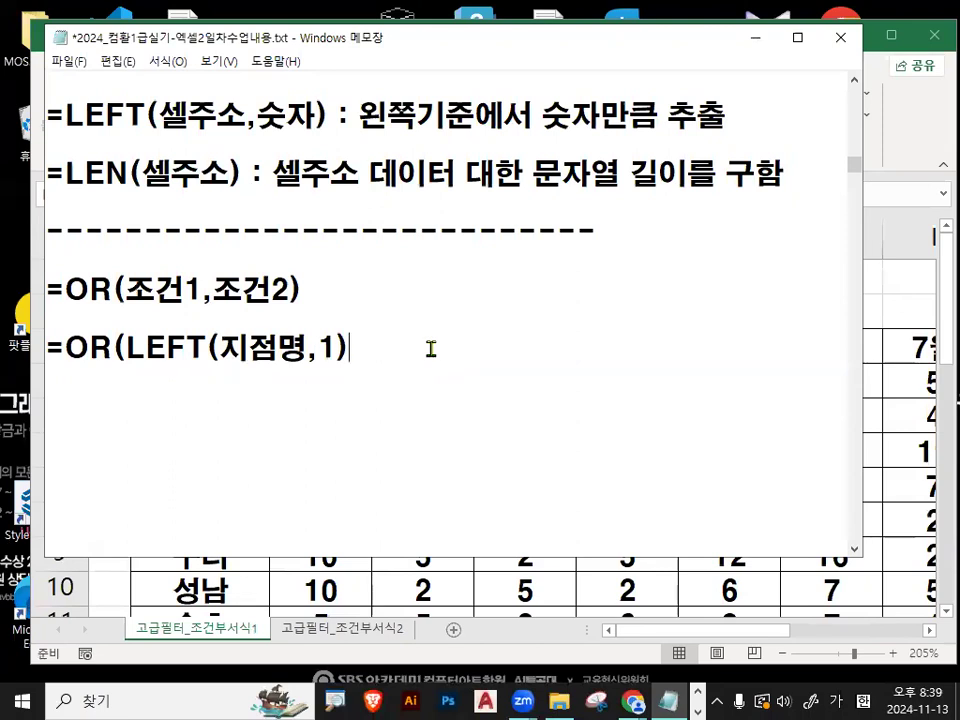
- Complete the first OR condition with ="강" and add a comma after it
text(="강")
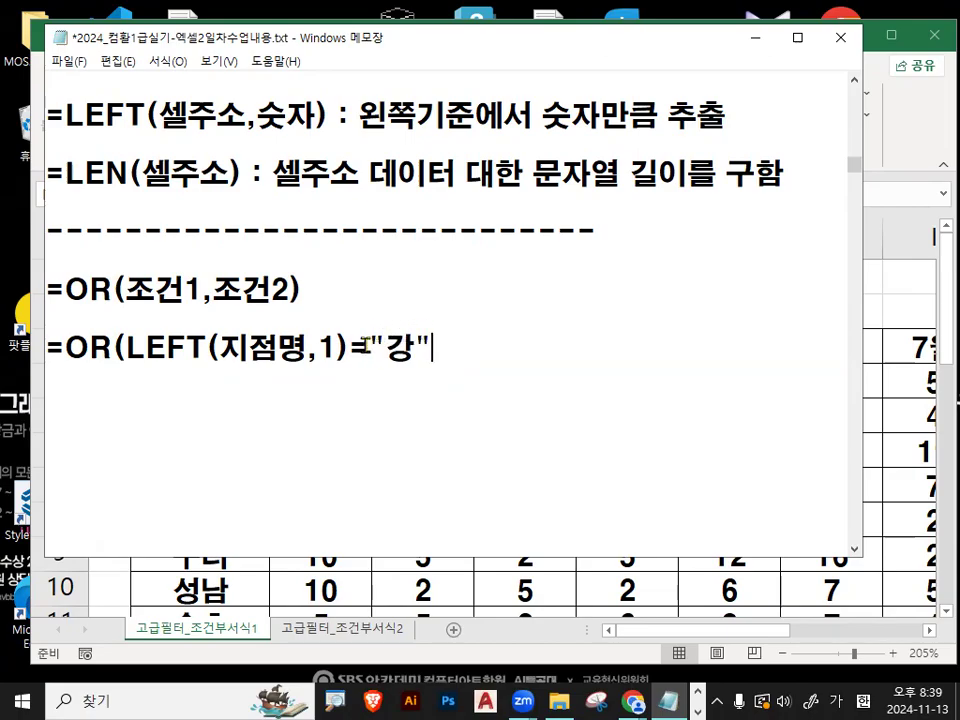
drag(366, 345, 432, 345)
drag(124, 347, 467, 345)
click(471, 347)
text(,)
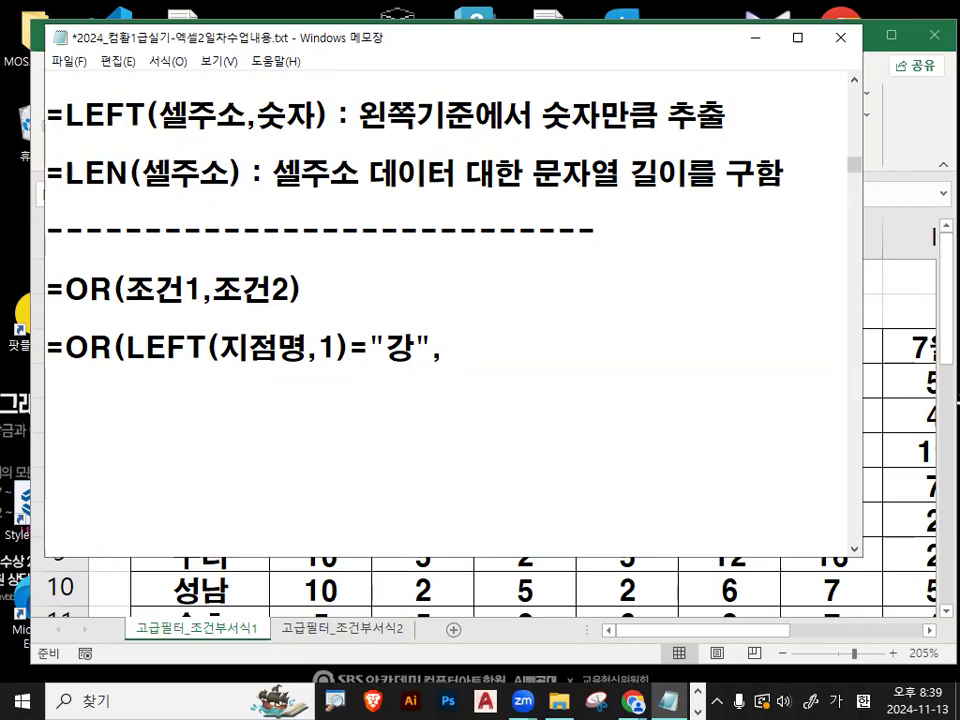
text(ㅣ)
- Begin the second condition of the OR formula with LEN(
key(BackSpace)
key(Hangul)
text(LEN)
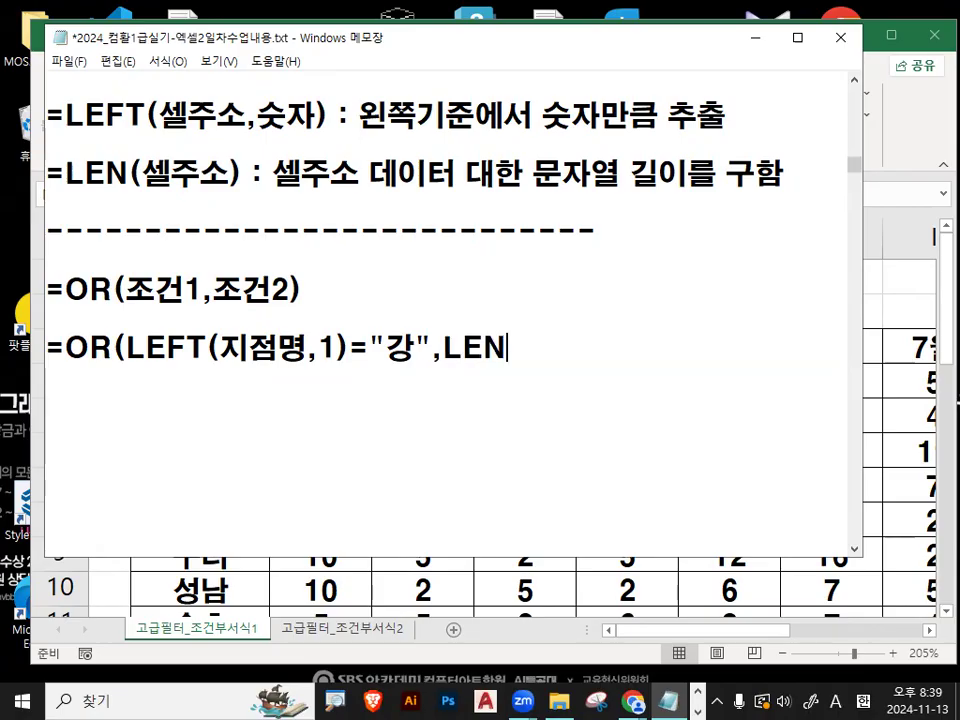
text(()
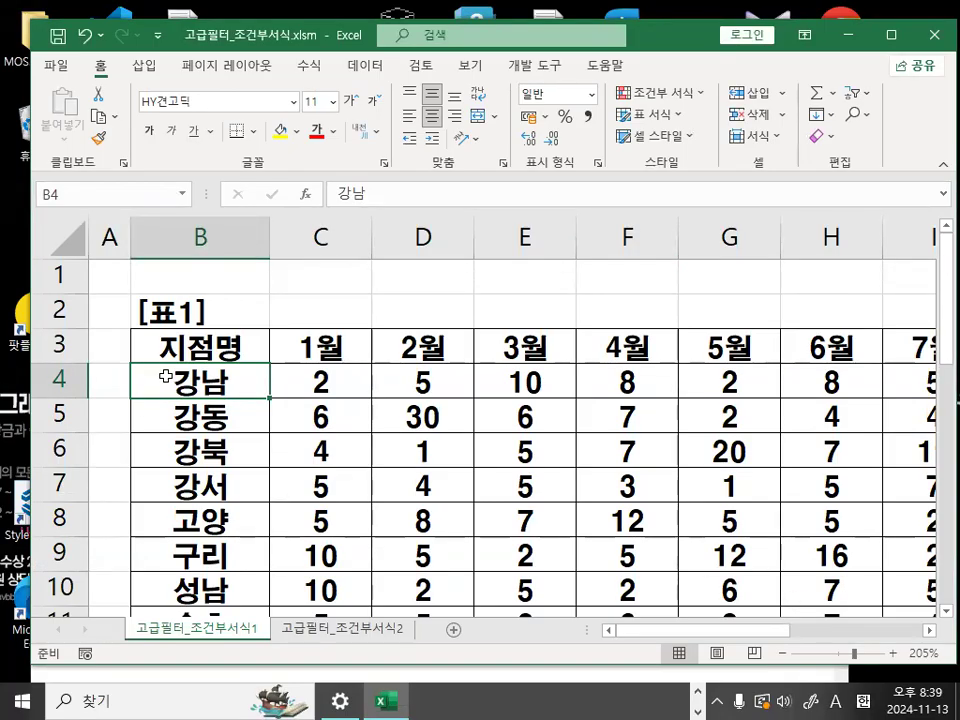
- In the Excel workbook, zoom in on the table and temporarily circle 강남 in cell B4 in red
key(ctrl+1)
click(187, 386)
mouse_move(308, 384)
mouse_down()
mouse_move(157, 305)
mouse_move(310, 385)
mouse_up()
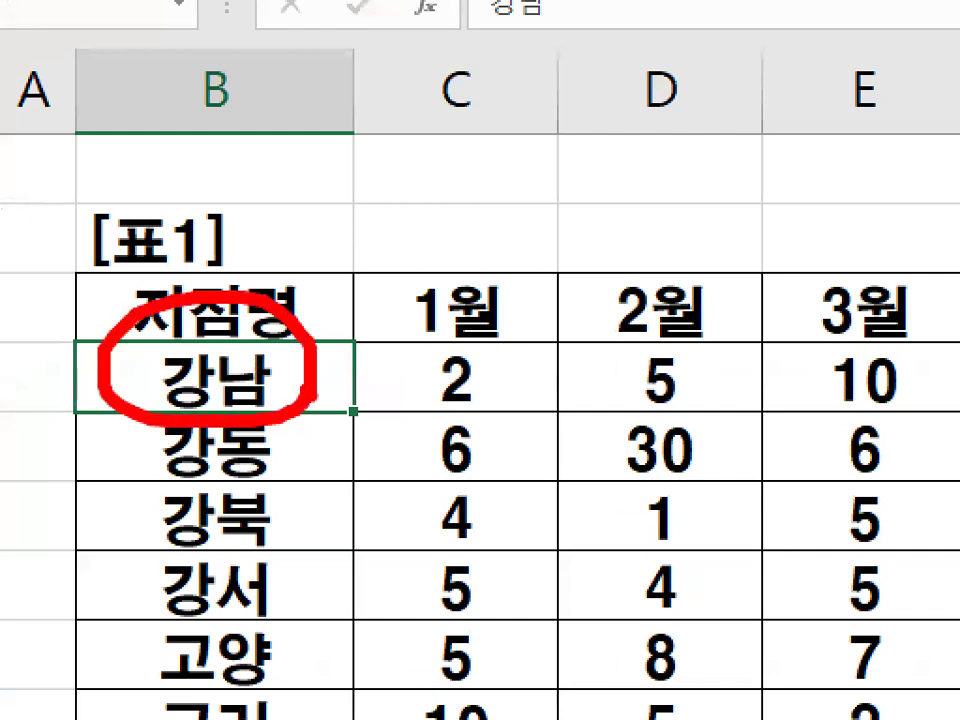
key(Escape)
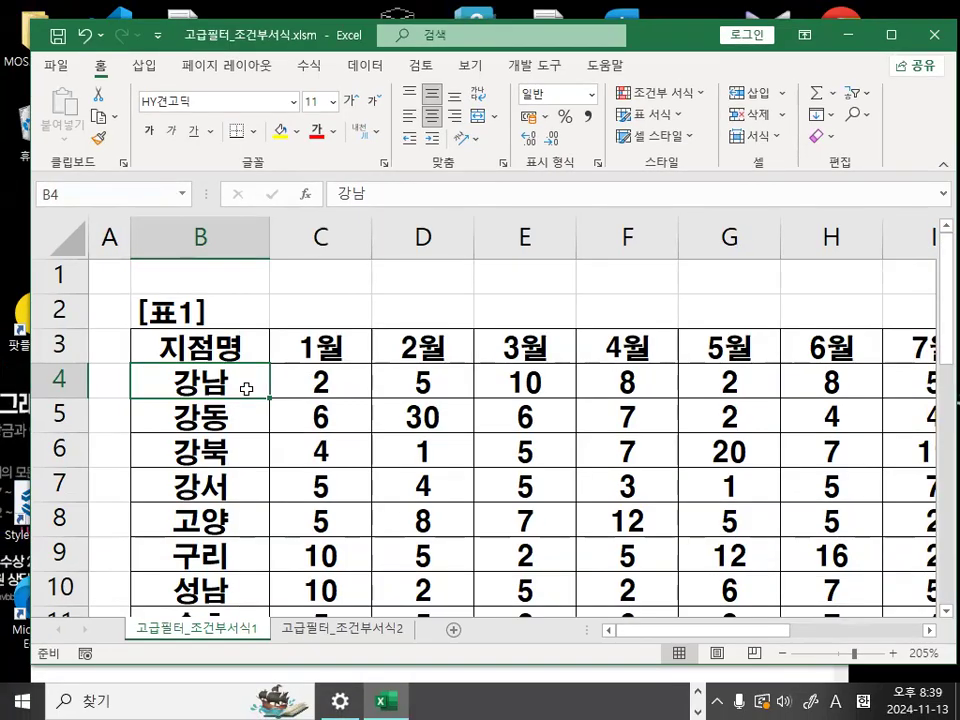
- Temporarily circle 여의도 in cell B17 in red, and return to the start of the table
scroll(246, 388, down, 4)
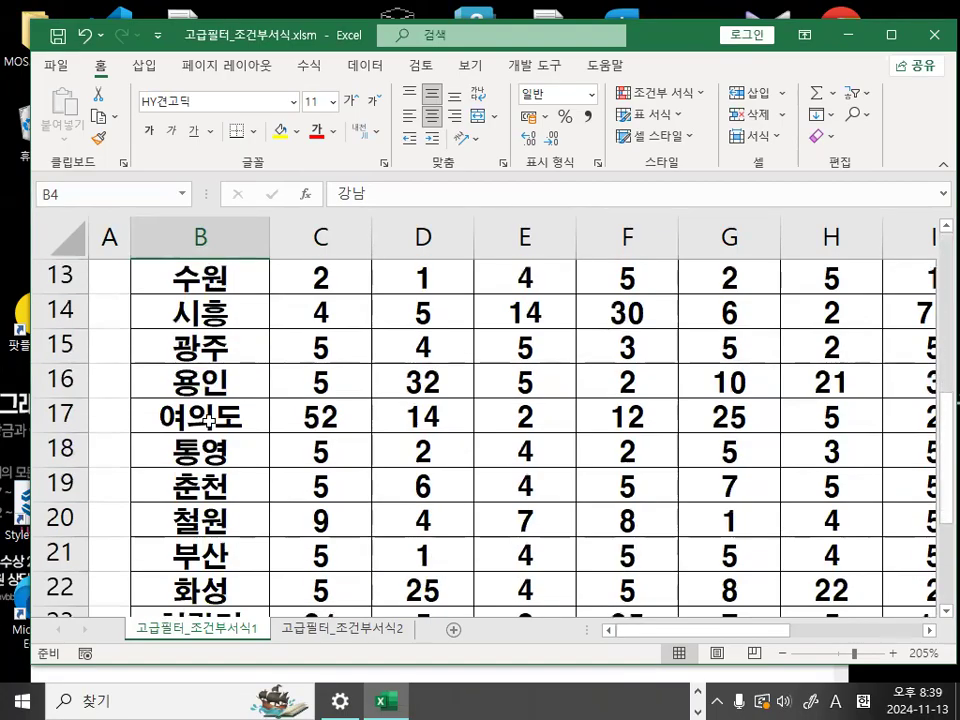
key(ctrl+1)
click(212, 410)
drag(219, 393, 236, 420)
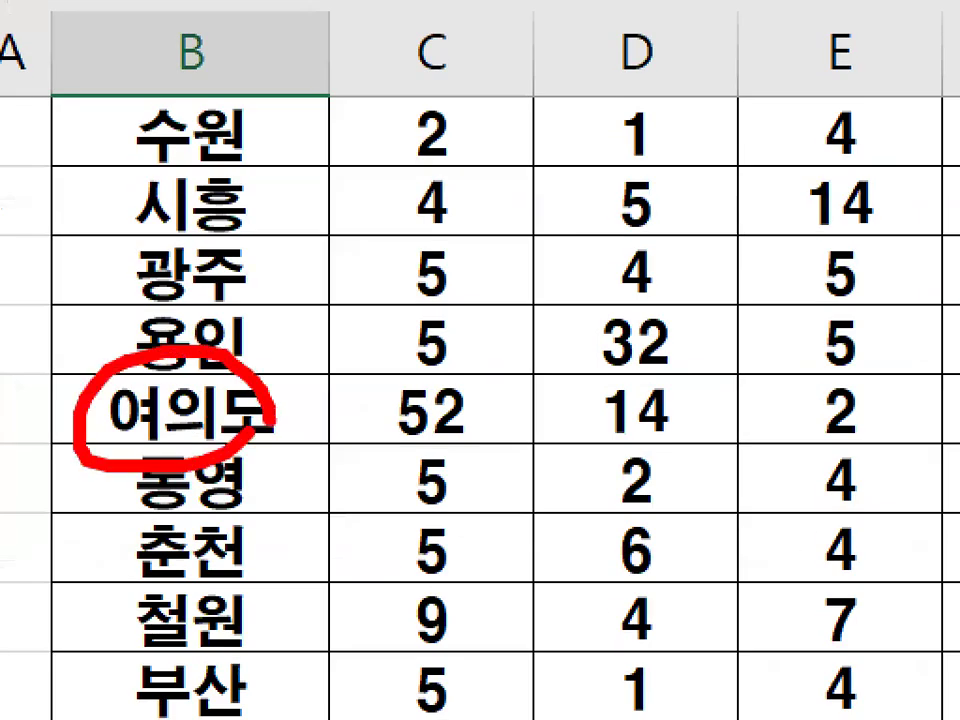
key(Escape)
scroll(236, 424, up, 4)
key(ctrl+1)
mouse_move(200, 356)
mouse_down()
mouse_move(246, 340)
mouse_move(248, 278)
mouse_up()
key(Escape)
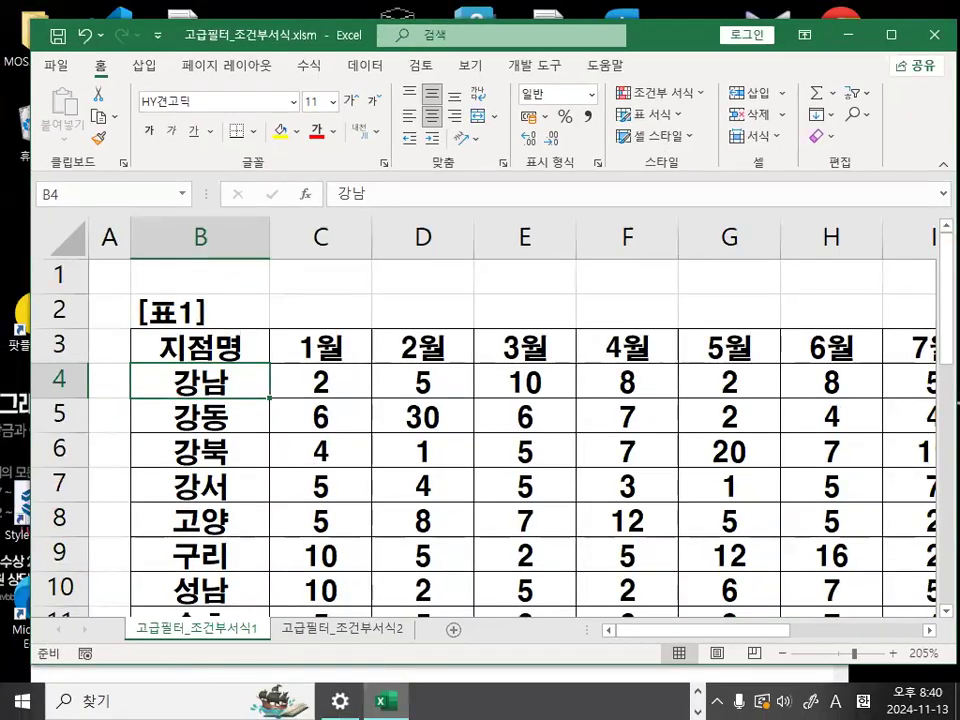
- Go back to the Notepad notes, reposition the window and complete the OR formula's second condition as LEN(지점명)=3)
key(alt+Tab)
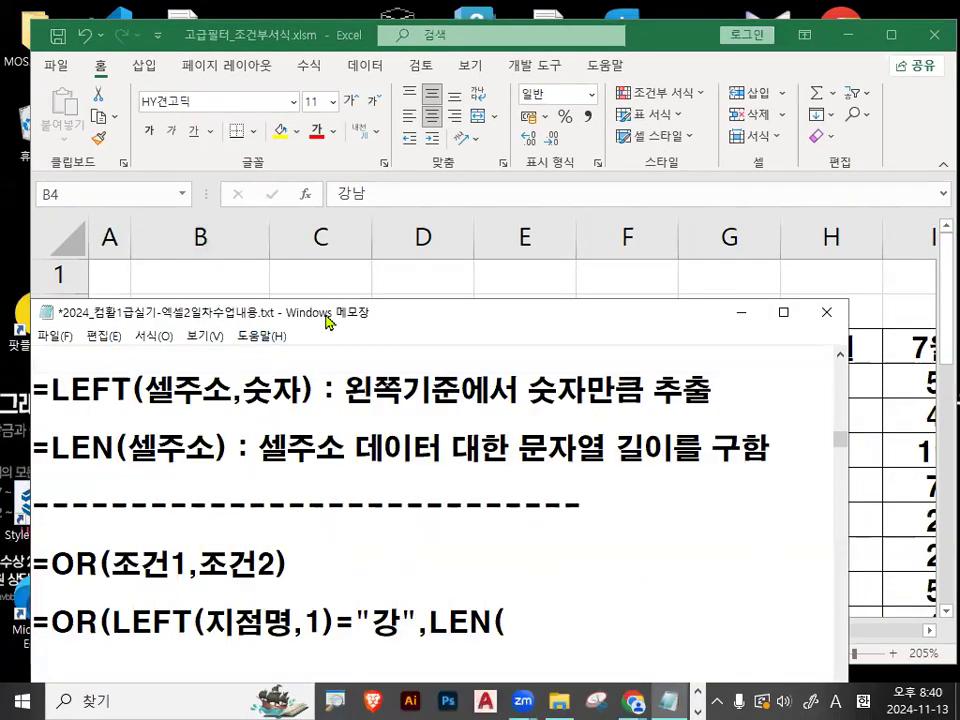
drag(348, 307, 376, 110)
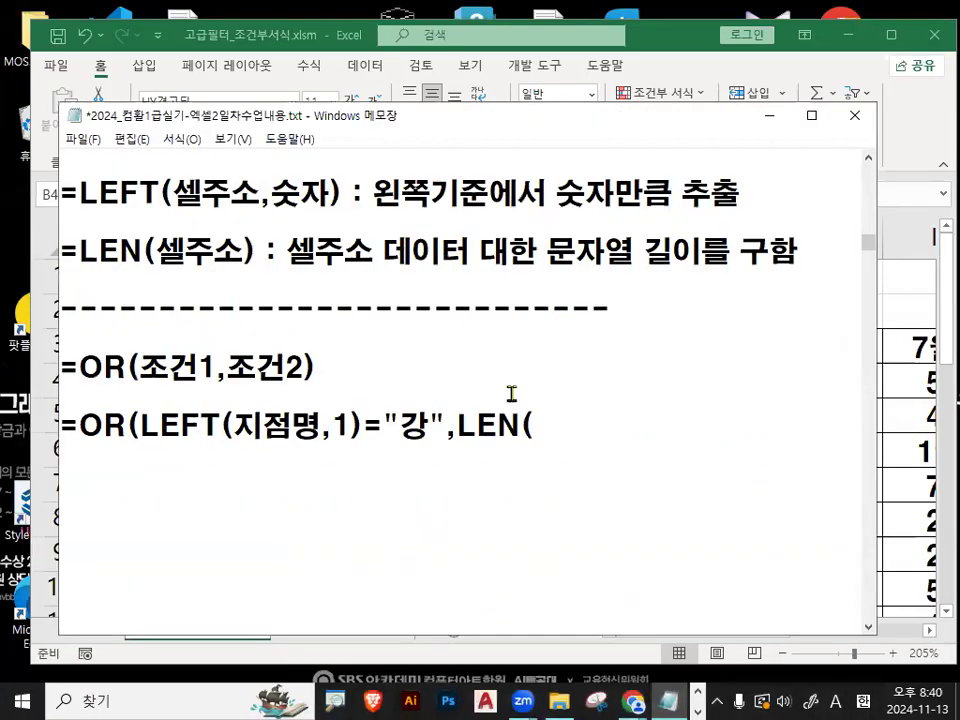
text(WLW\)
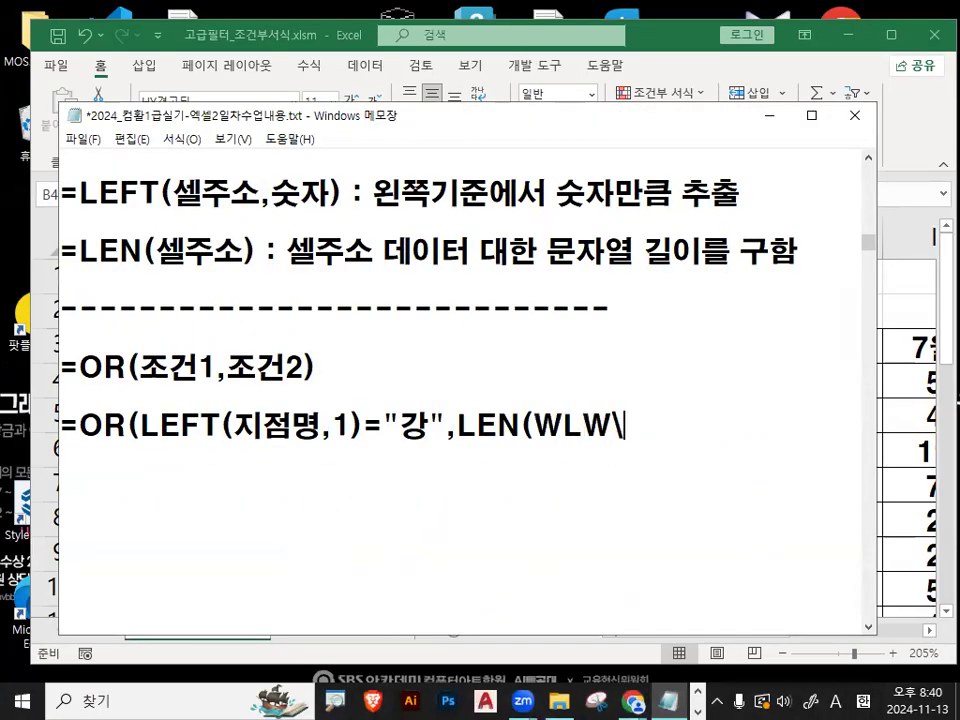
key(BackSpace)
key(BackSpace)
key(BackSpace)
key(BackSpace)
text(지점명)
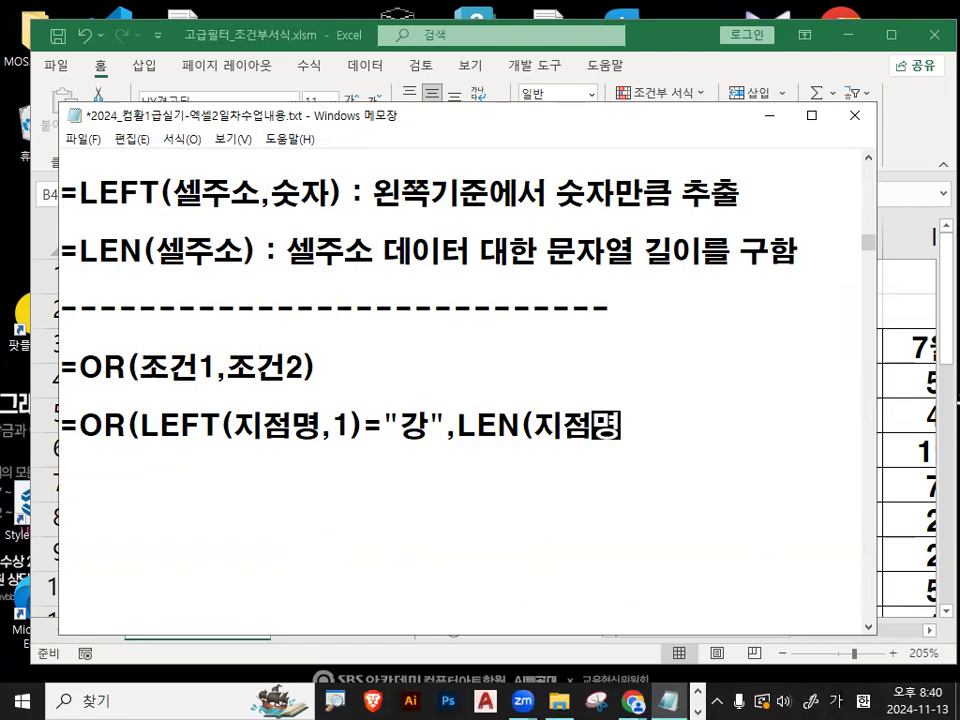
text()=)
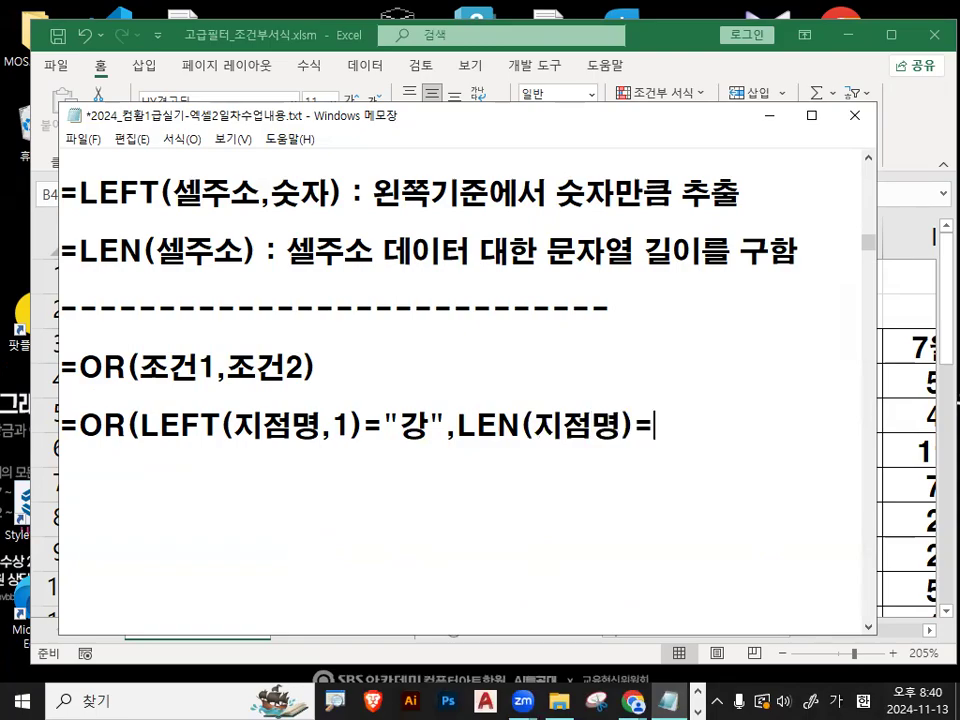
text(3)
drag(142, 448, 663, 452)
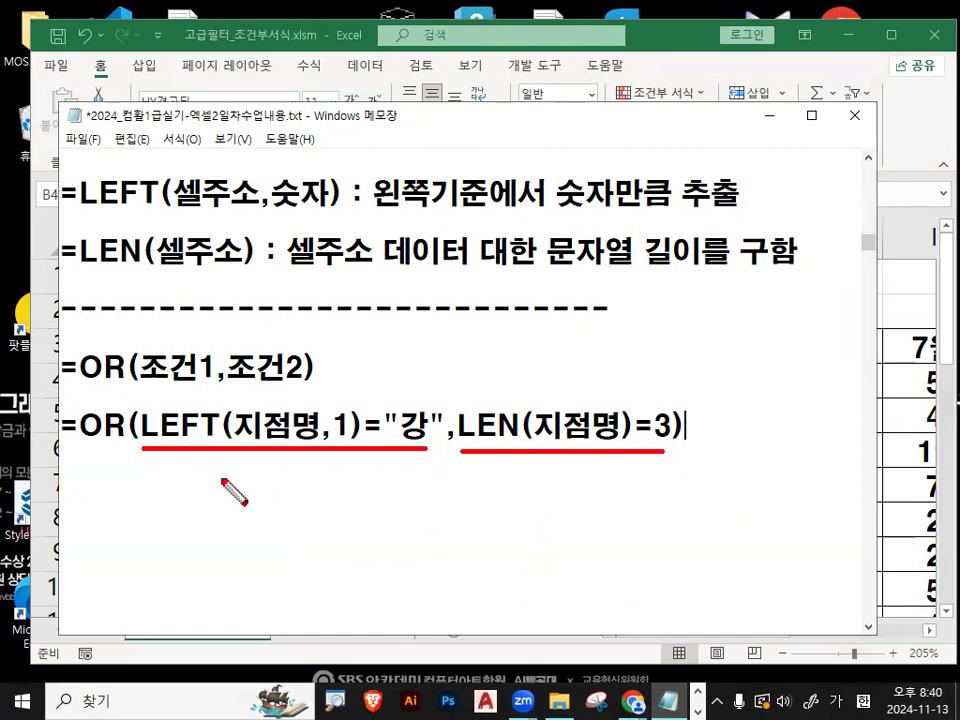
key(Escape)
- Start a new line below the OR formula with the field name 지점명 and a comma
click(131, 507)
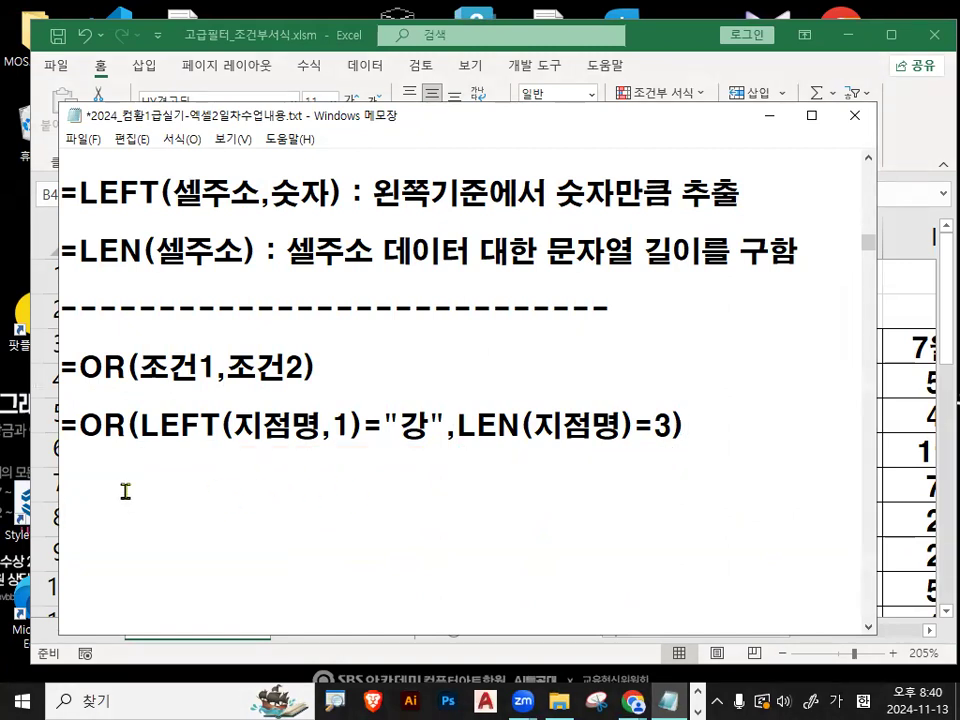
text(지ㅈ)
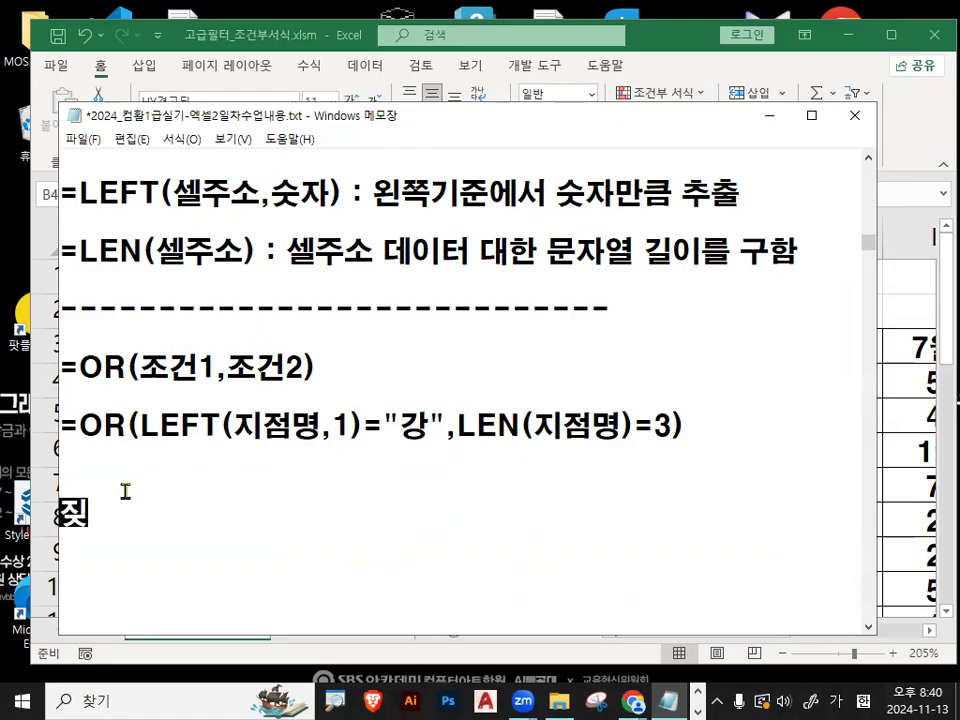
text(ㅓ명)
key(BackSpace)
key(BackSpace)
key(BackSpace)
key(BackSpace)
text(ㅈㅓㅁ명,)
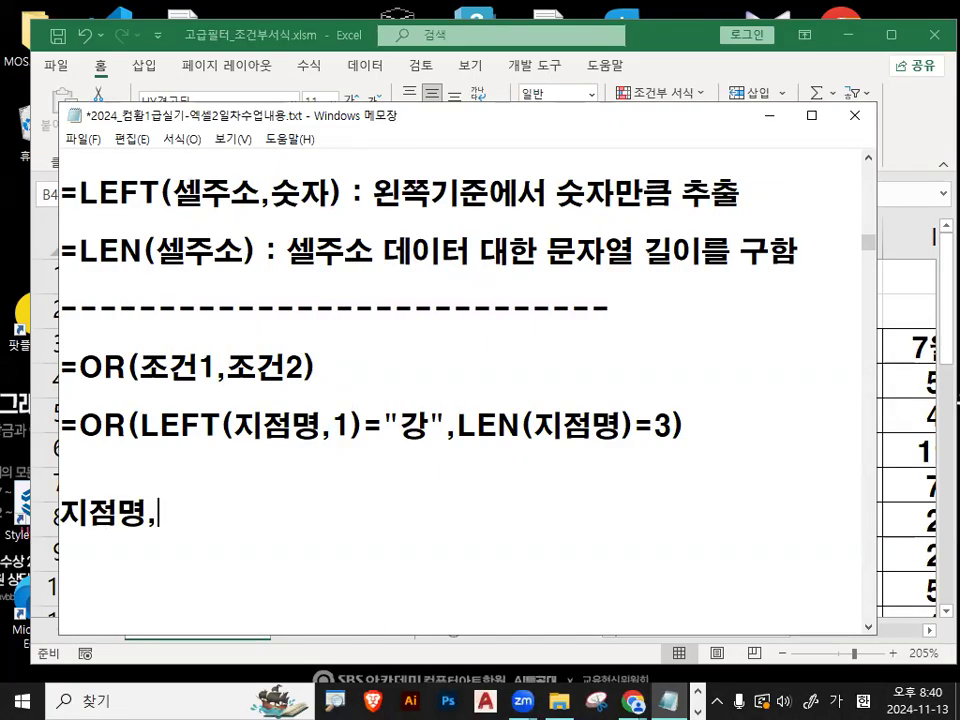
text(9우)
- Add 9월 as the second field name after 지점명
key(BackSpace)
key(BackSpace)
text(우ㅌ)
key(BackSpace)
key(BackSpace)
text(ㅇㅜㄹ,)
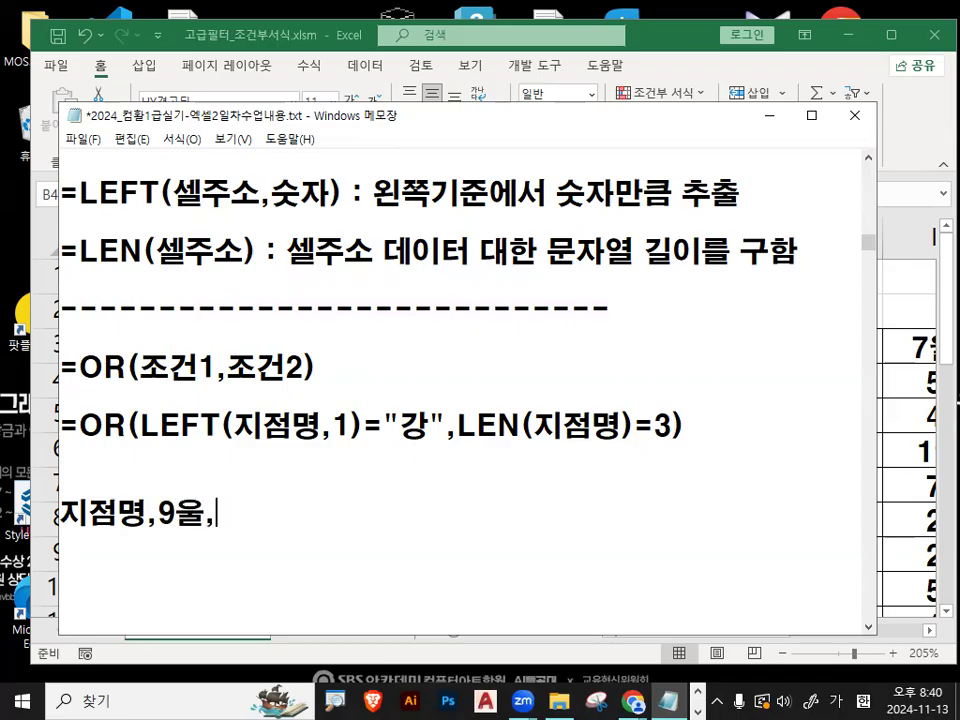
key(BackSpace)
key(BackSpace)
text(월)
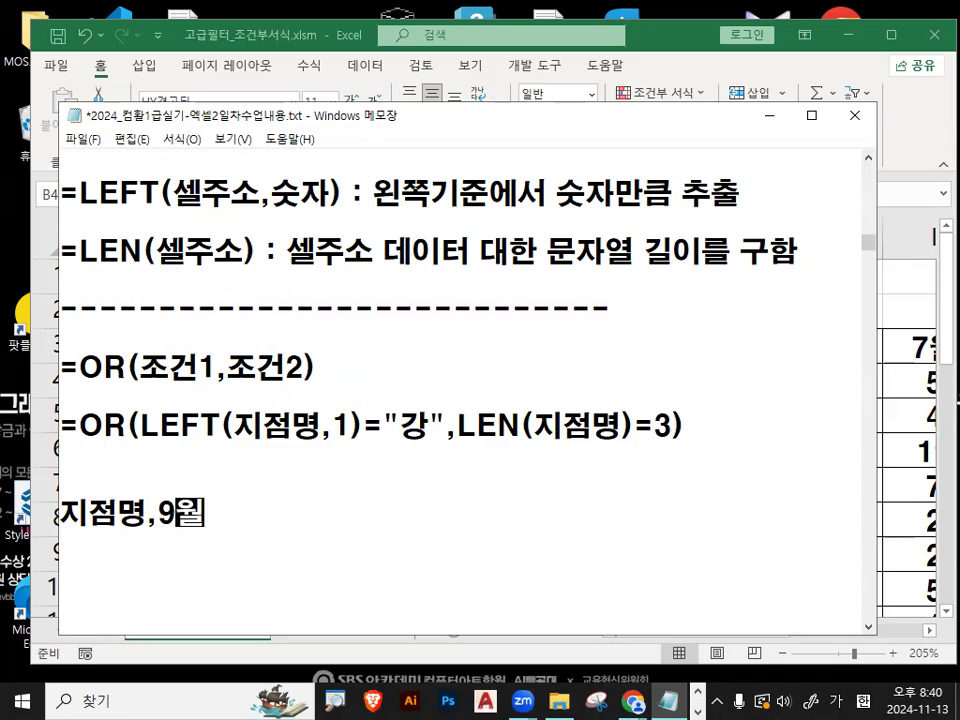
text(,)
text(10월,)
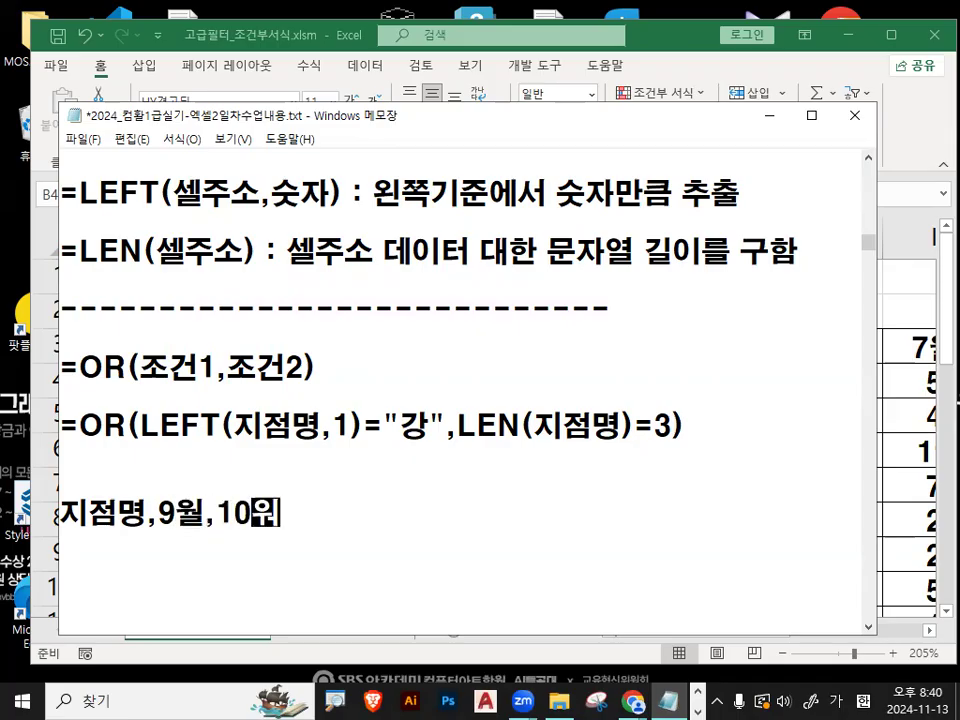
text(11월)
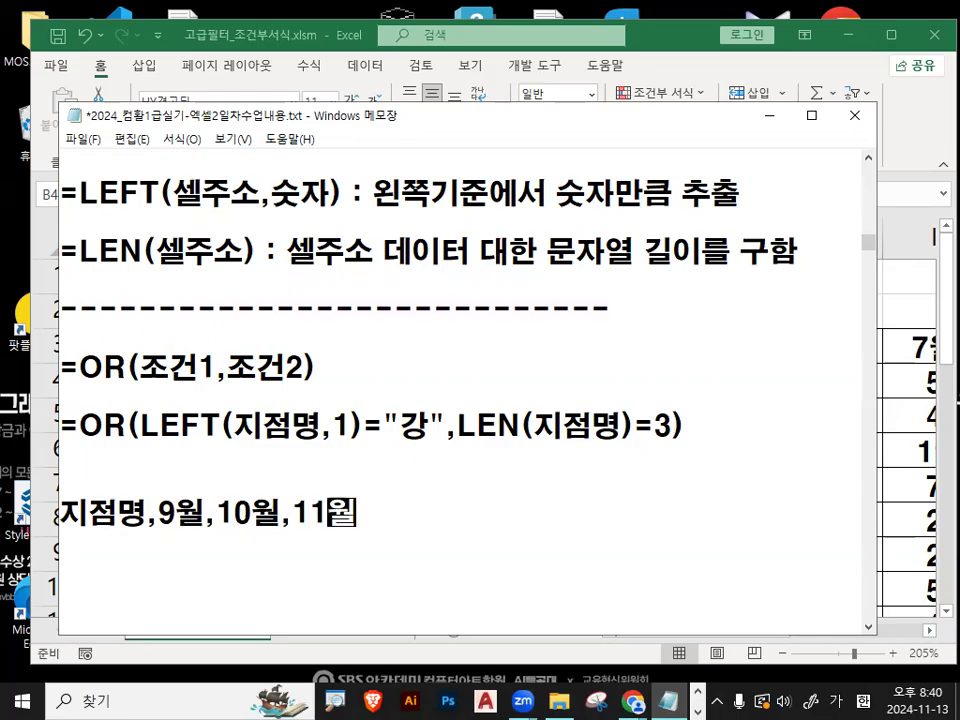
text(,1)
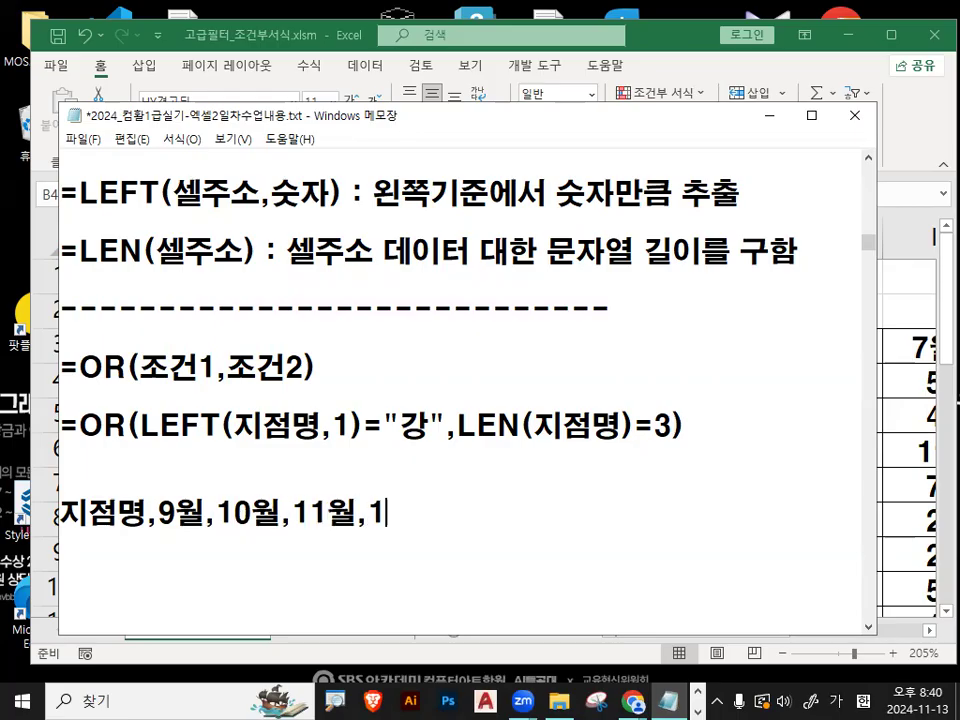
text(2ㅇ월)
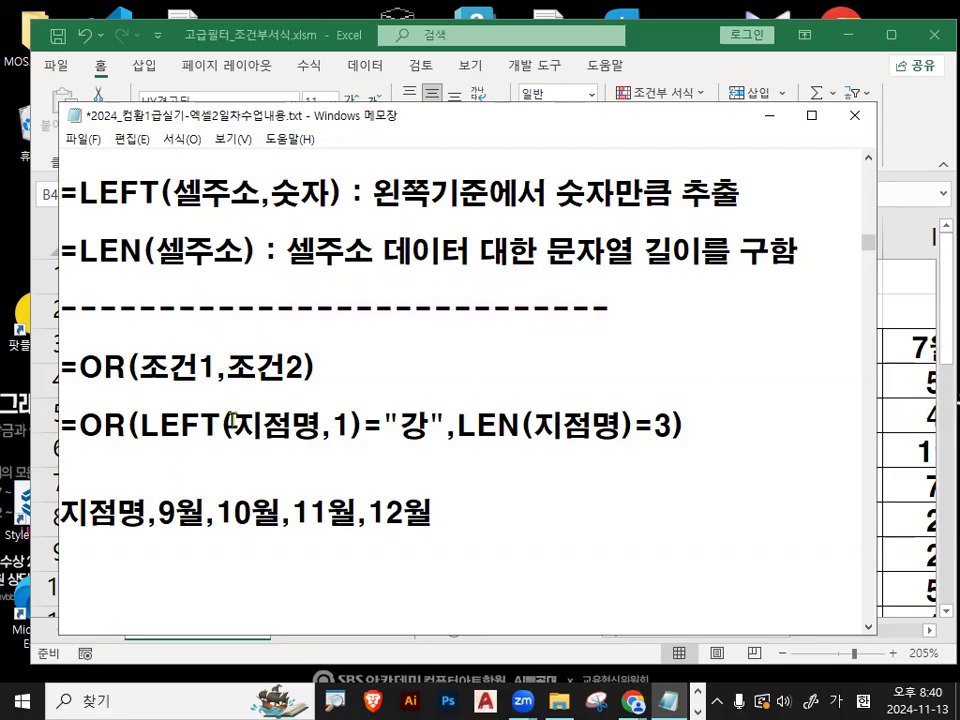
- Complete the field list line with the text 필드명 안에 데이터만 추출
drag(61, 513, 443, 512)
click(443, 512)
drag(63, 514, 415, 514)
click(470, 512)
text(필)
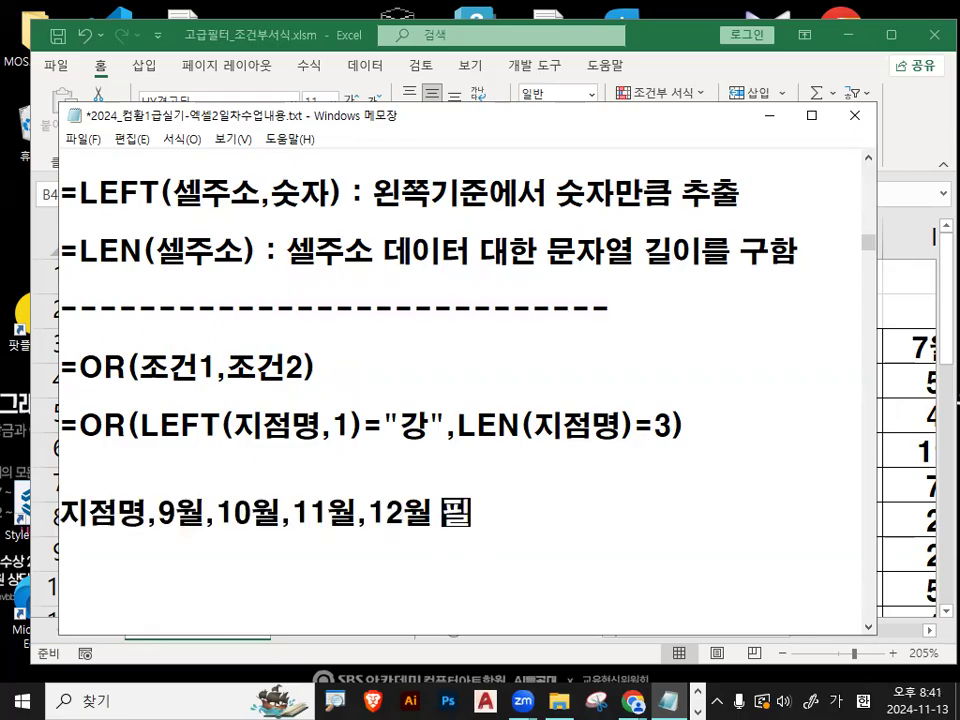
text(드명 안에 데ㅣ)
key(BackSpace)
text(\이터)
key(BackSpace)
key(BackSpace)
key(BackSpace)
key(BackSpace)
text(이터)
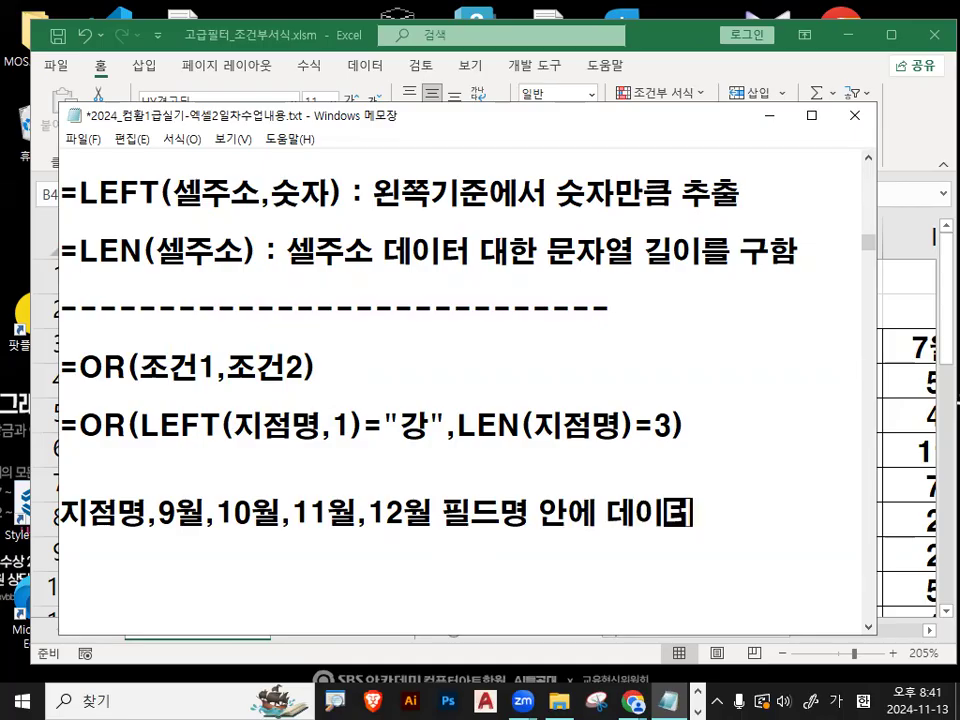
text(만 추추)
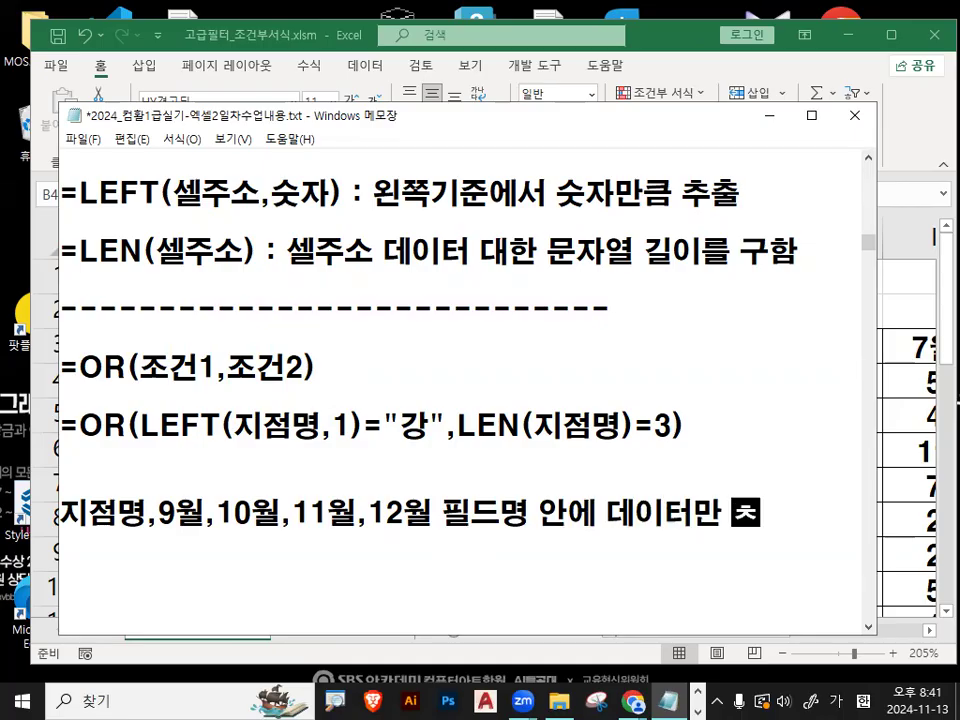
text(ㄹ)
- Add the note line "-> 미리 결과 셀주소에 입력을 미리 해야됨" below the field list, followed by blank lines
key(Return)
text(->)
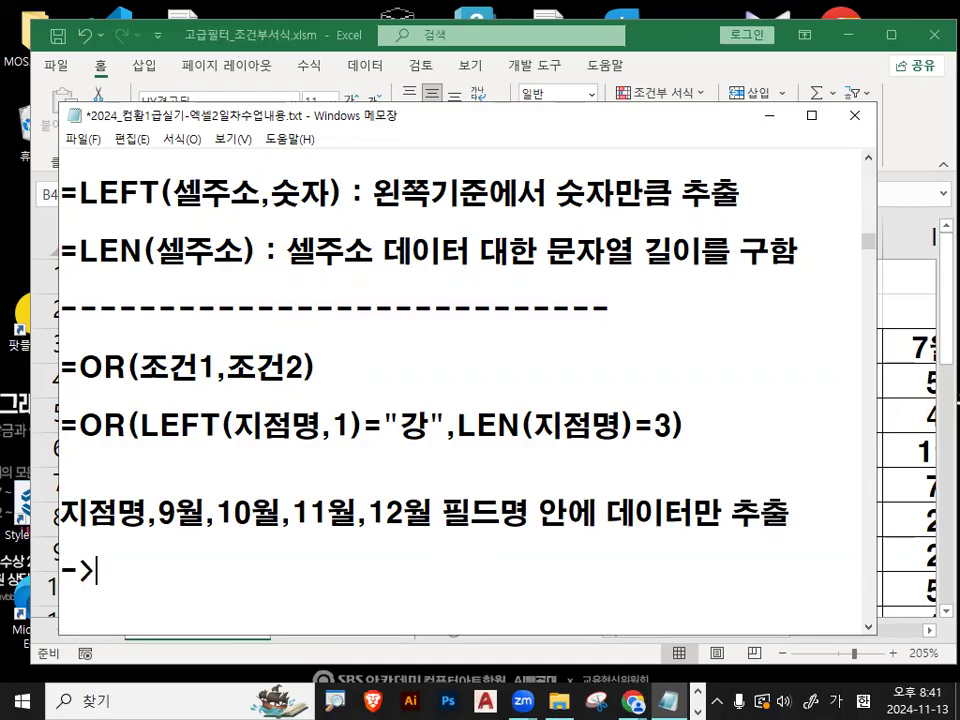
text( 미리 결과 셀주송)
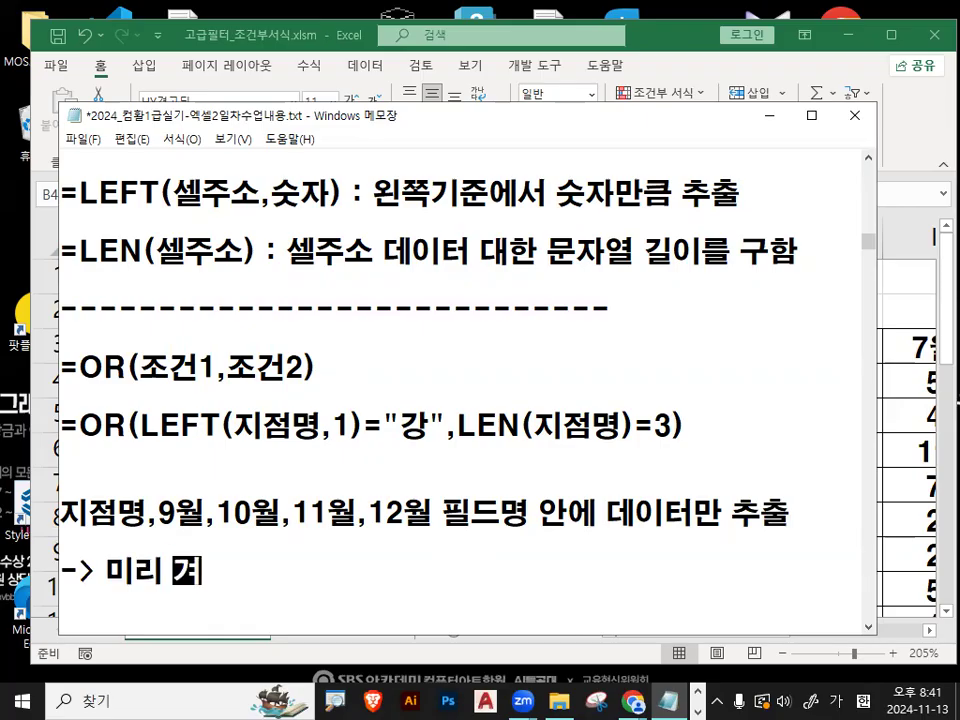
text(에 입력)
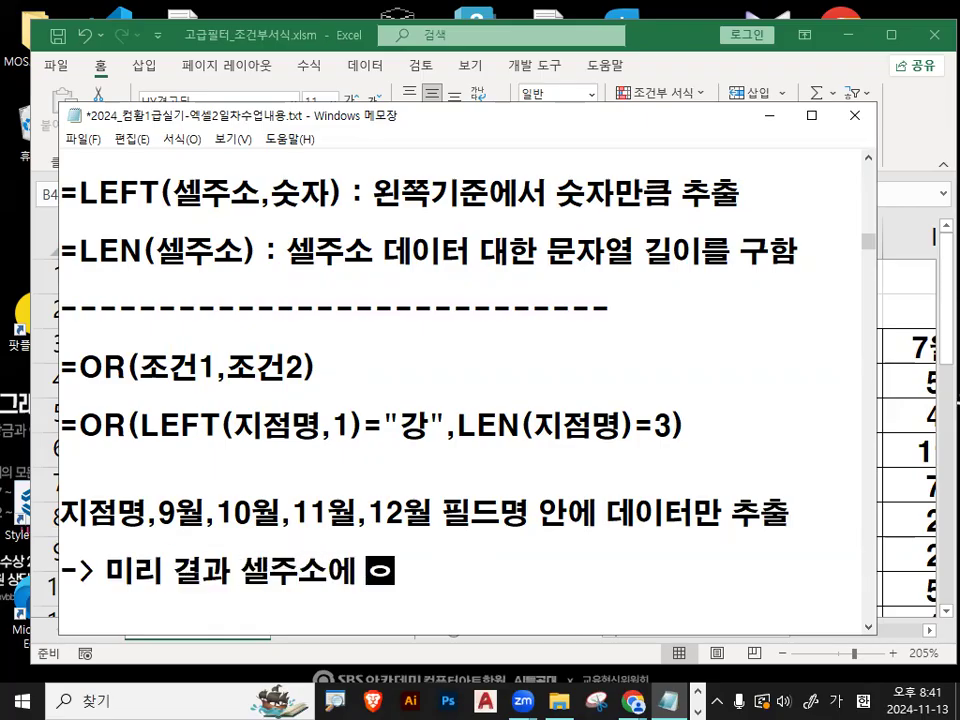
text(을 미리)
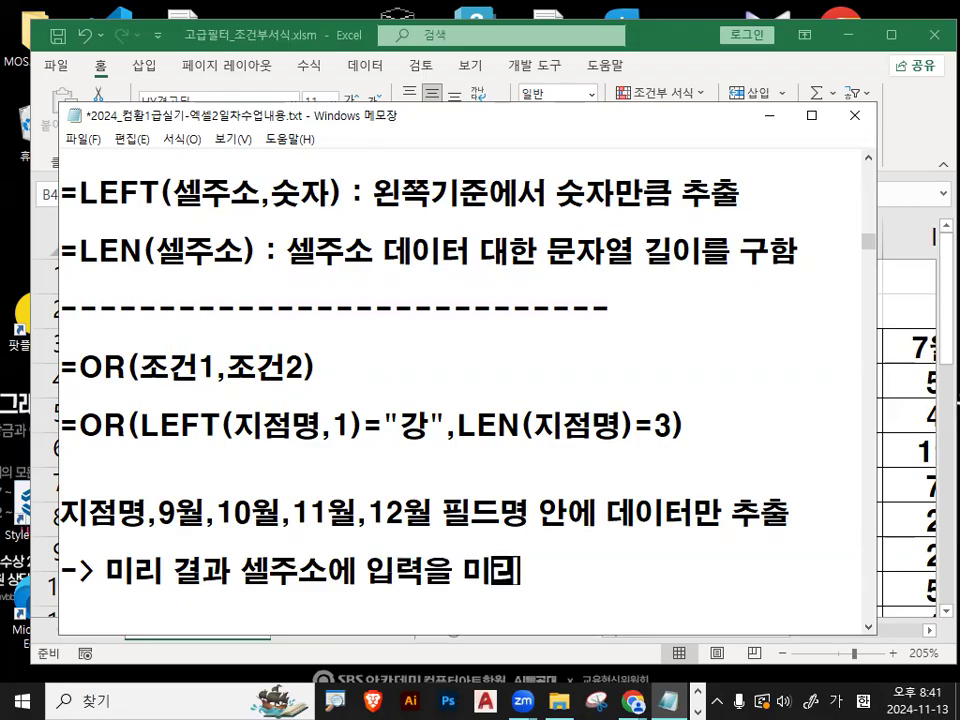
text( 해야됨)
key(Return)
key(Return)
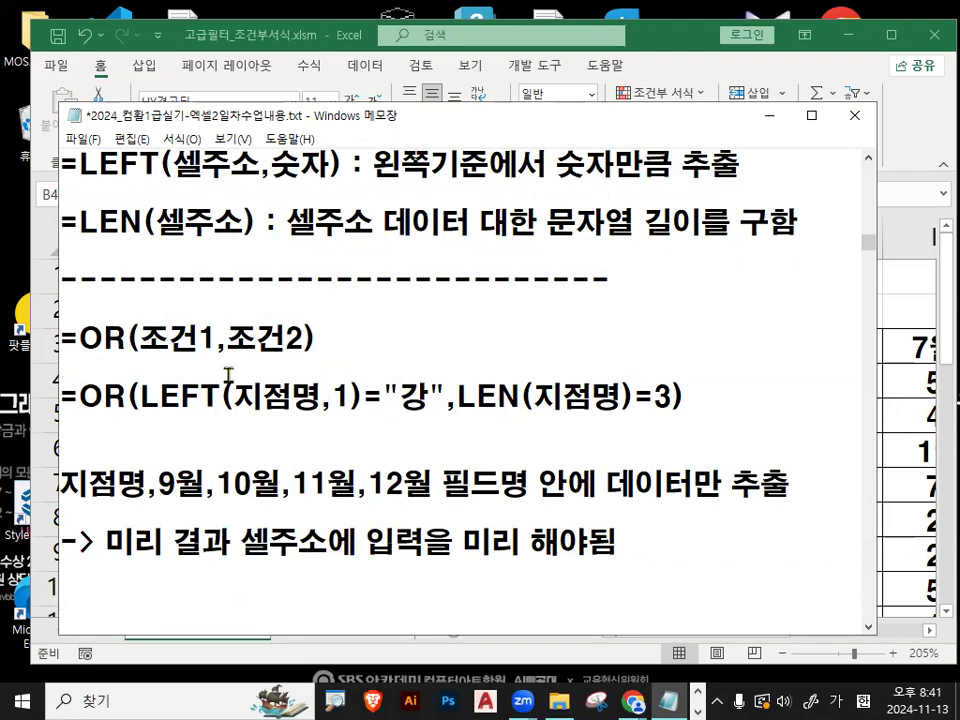
- Switch to the Excel workbook and enter the criteria heading 조건 in cell P3
click(771, 121)
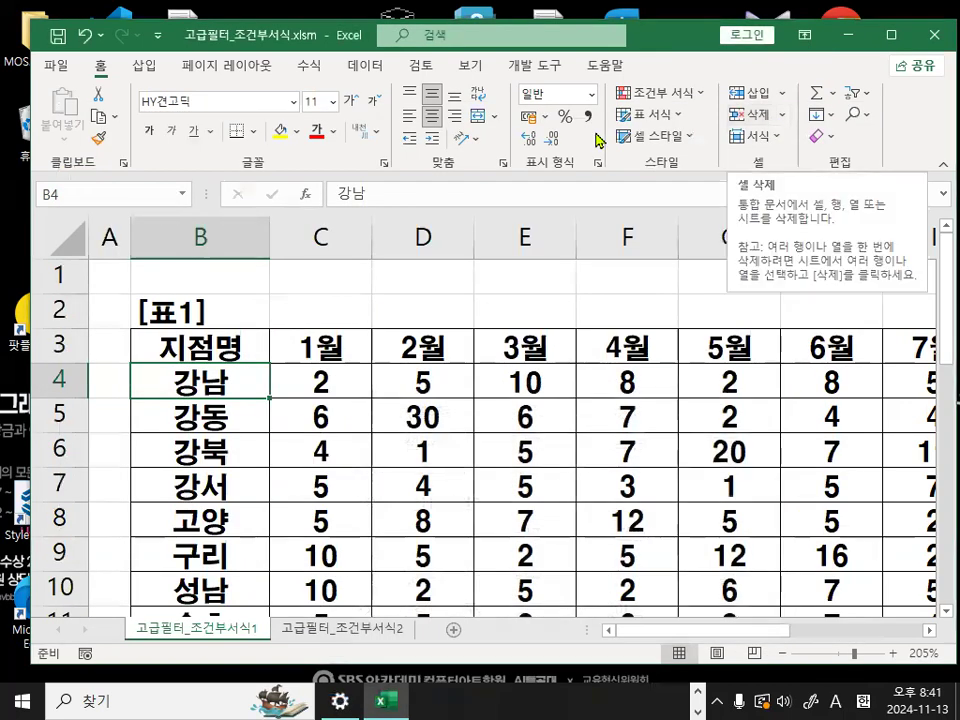
click(929, 631)
click(929, 631)
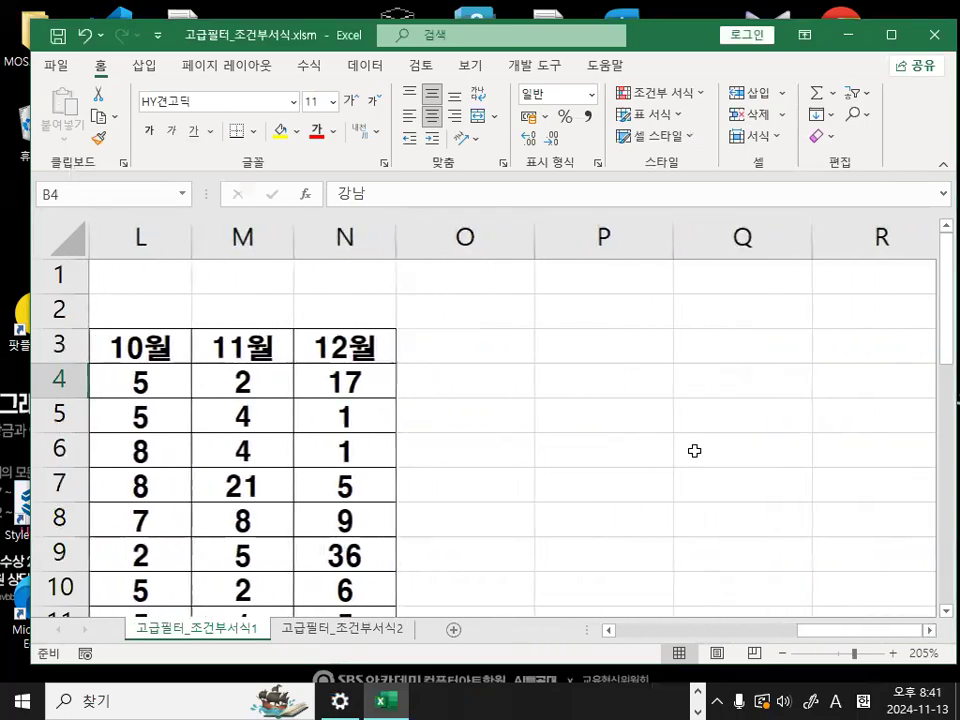
click(607, 352)
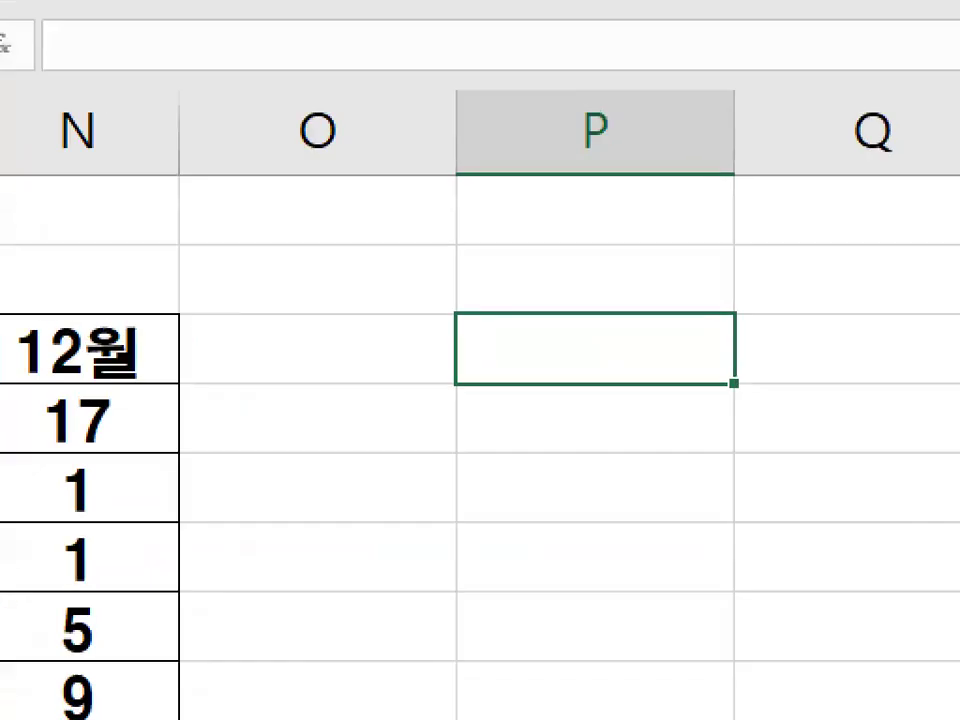
drag(628, 345, 586, 320)
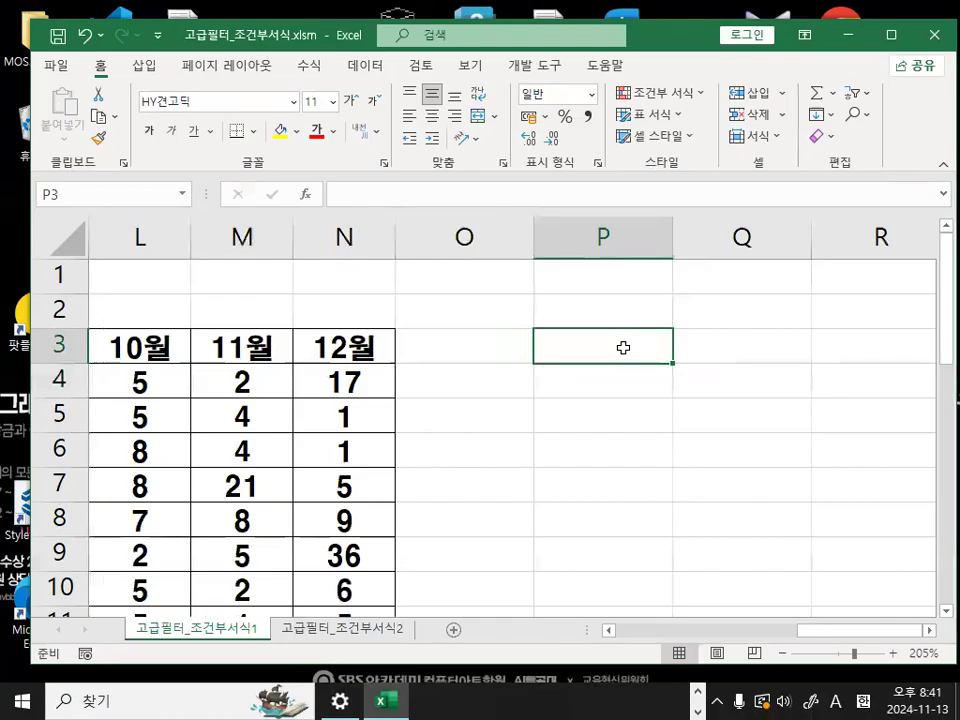
text(WHRJ)
key(BackSpace)
key(BackSpace)
key(BackSpace)
key(BackSpace)
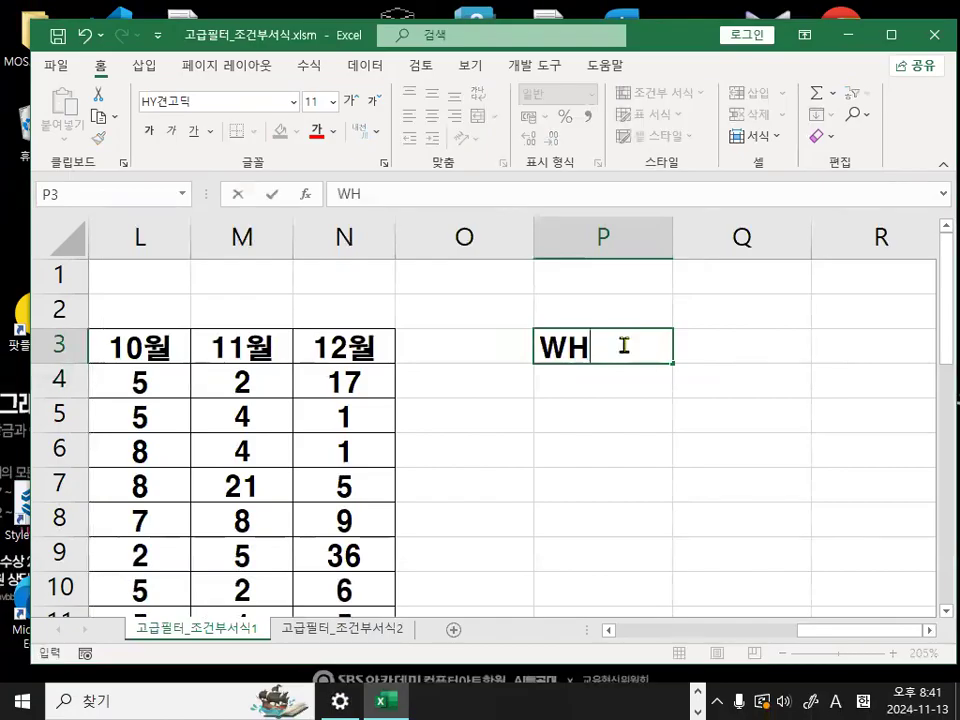
key(Hangul)
text(조거ㅏㄴ)
key(BackSpace)
key(BackSpace)
key(BackSpace)
text(ㄱㅗㅓㄴ)
key(BackSpace)
key(BackSpace)
key(BackSpace)
text(건)
key(Return)
- Begin an OR formula in P4 whose first condition is a LEFT function referencing cell B4
text(=)
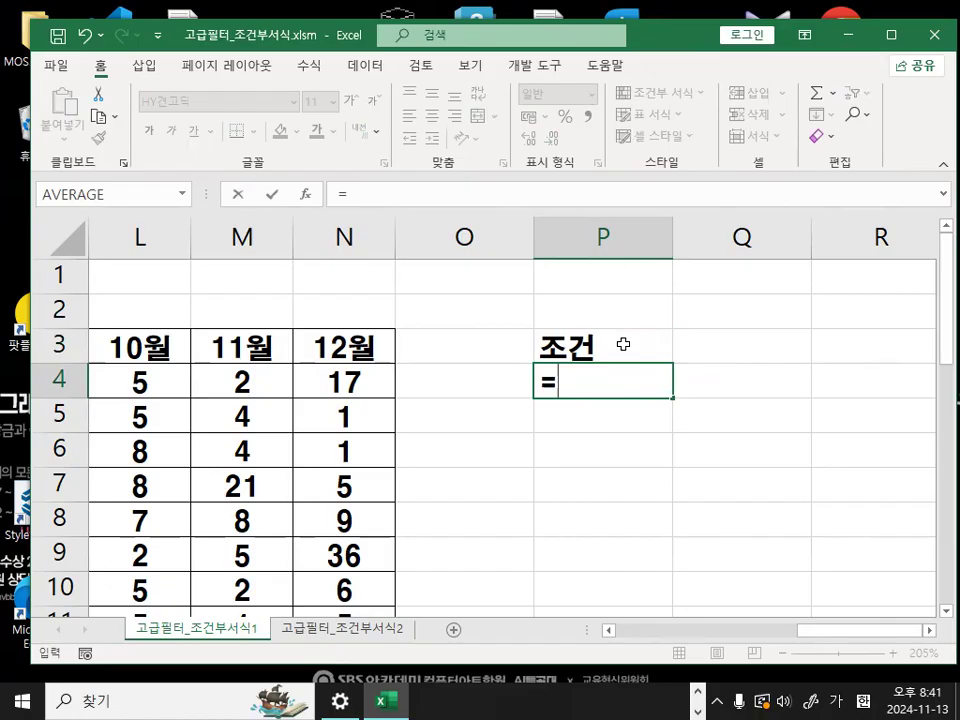
text(OR()
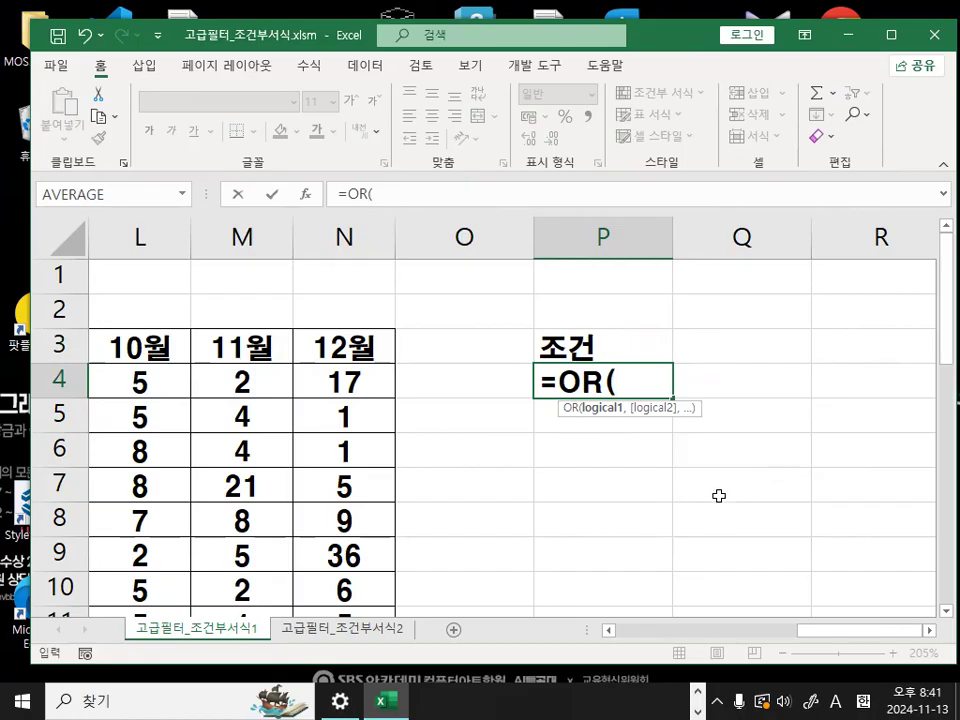
text(LEFT()
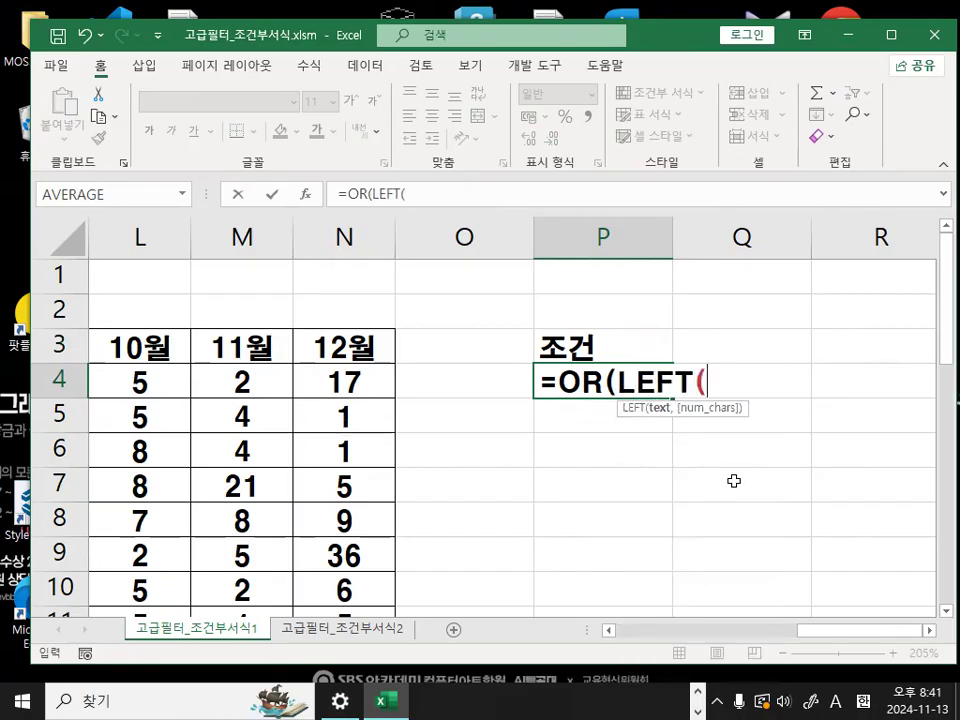
drag(821, 631, 612, 648)
click(200, 381)
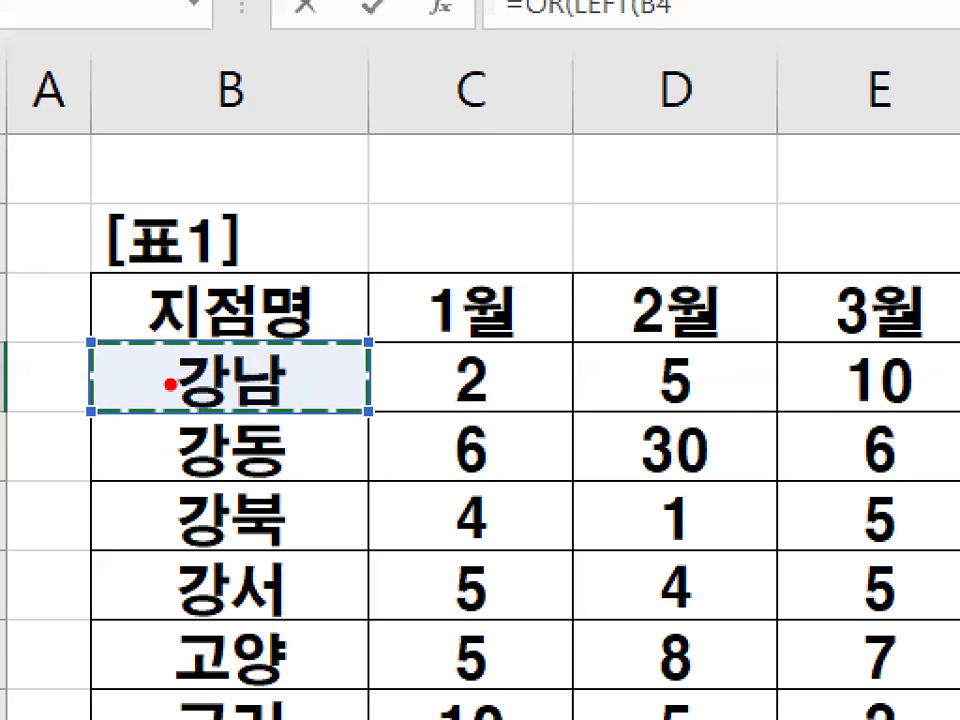
mouse_move(241, 385)
mouse_down()
mouse_move(180, 362)
mouse_move(232, 389)
mouse_up()
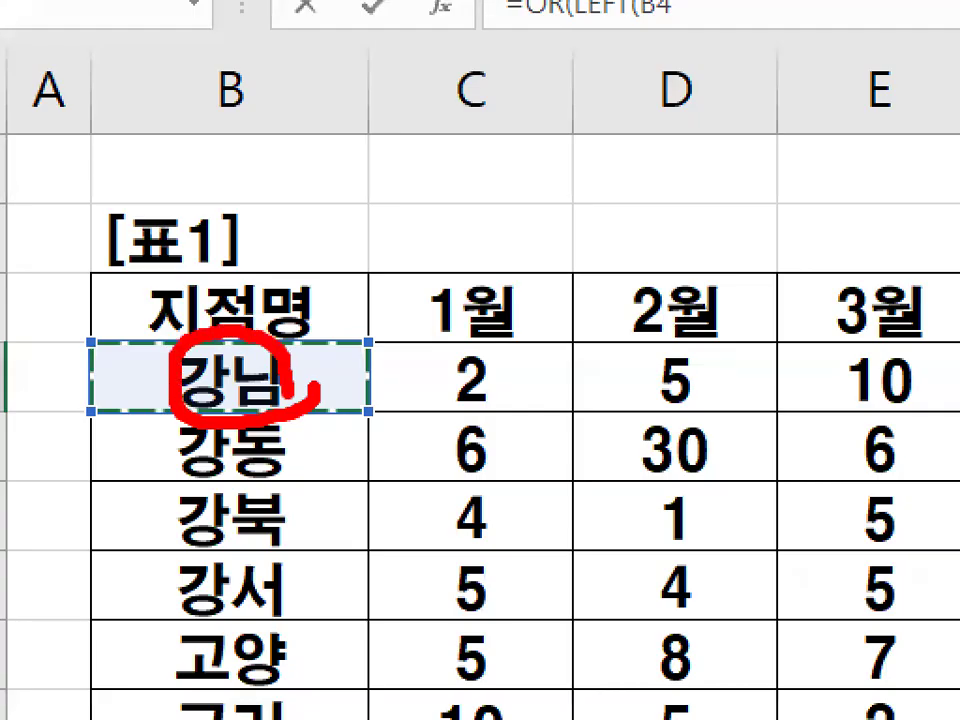
drag(318, 257, 285, 321)
drag(276, 277, 314, 317)
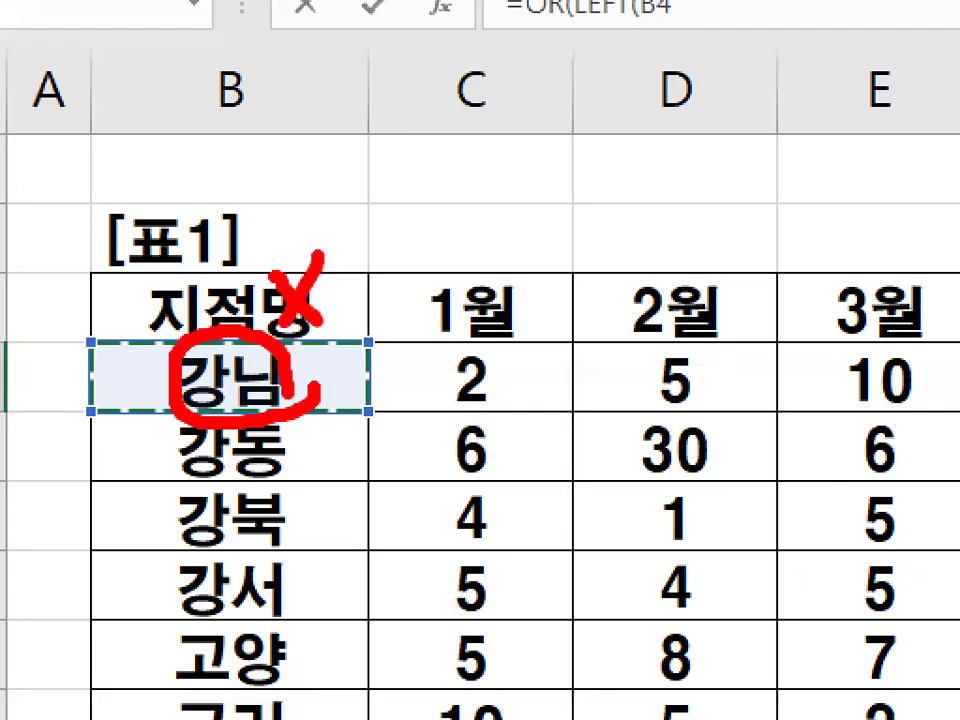
- Complete the LEFT function in the P4 formula with a character count of 1
drag(658, 634, 851, 634)
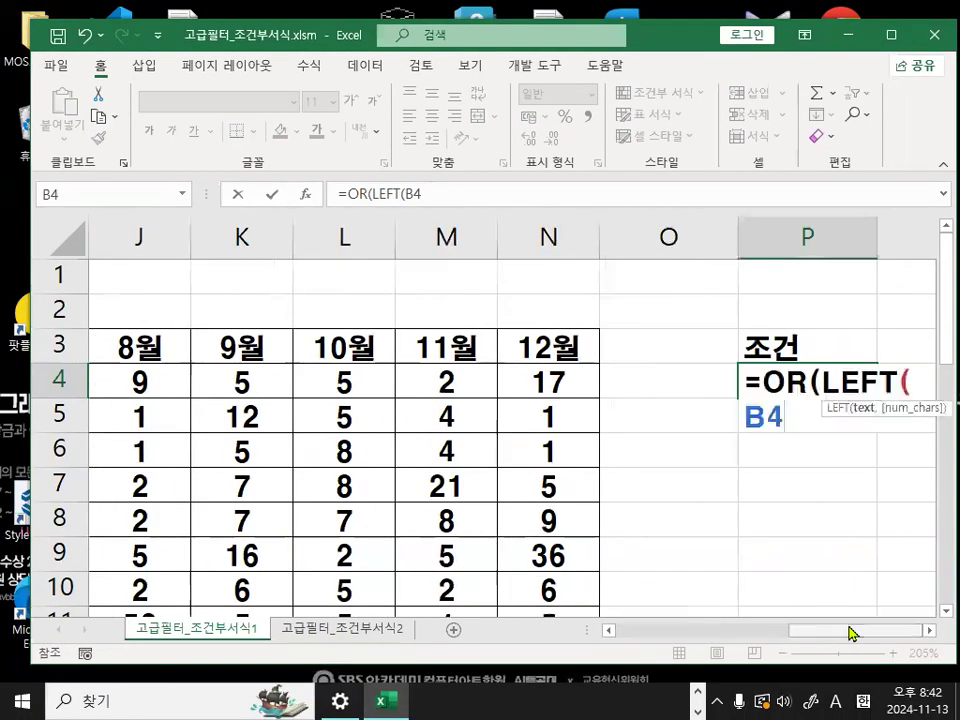
text(,)
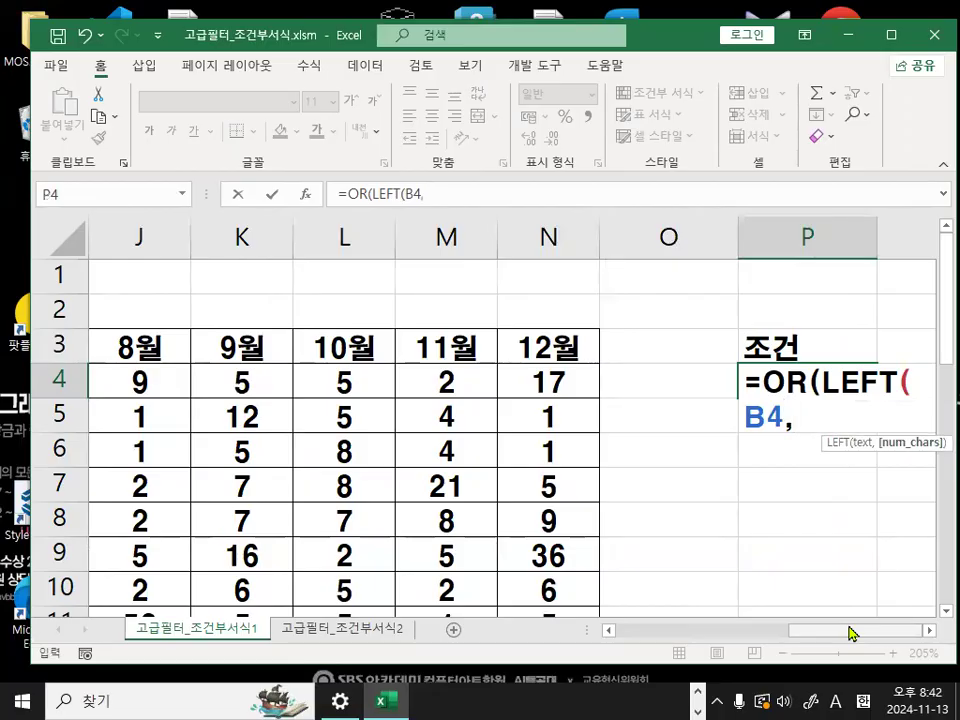
text(1))
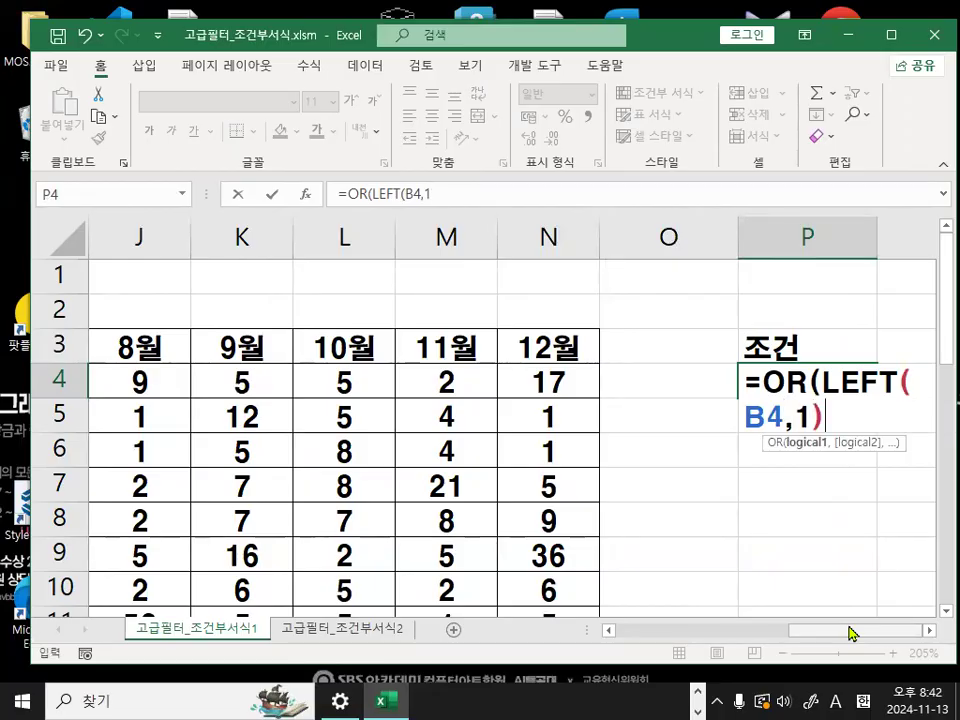
click(929, 631)
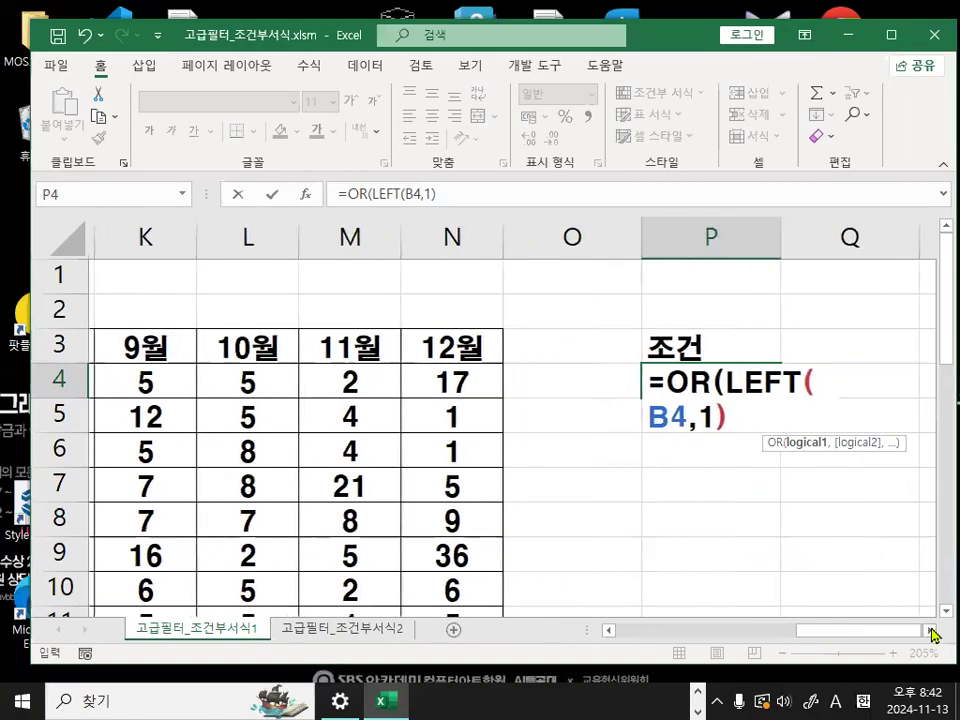
click(929, 631)
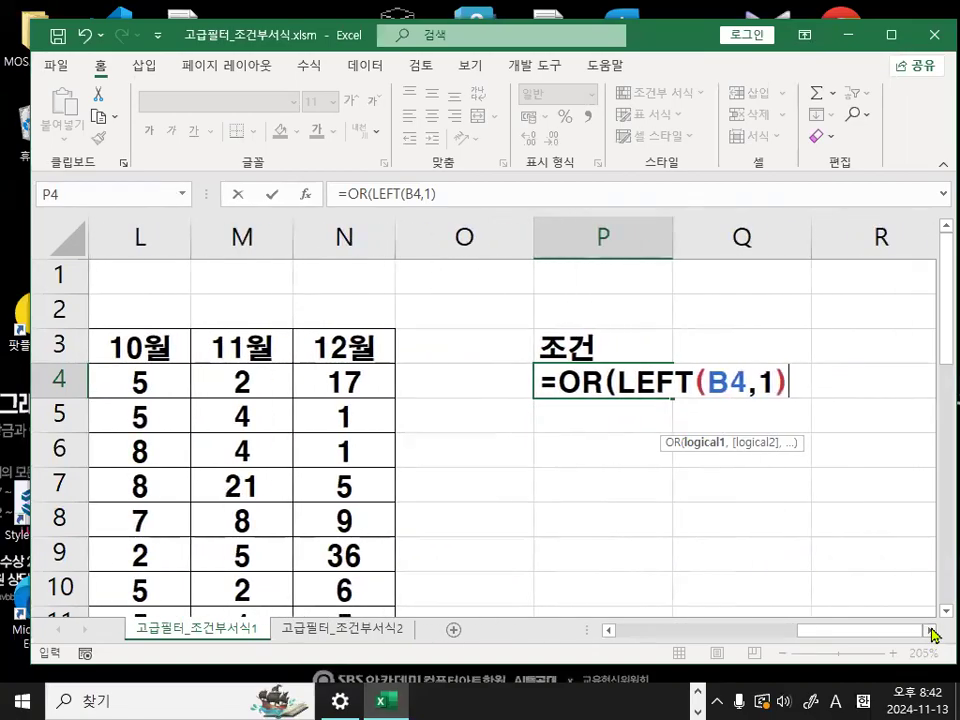
- Compare the LEFT result with "강" and add a comma for the second OR condition
text(=)
text("R\)
key(BackSpace)
key(BackSpace)
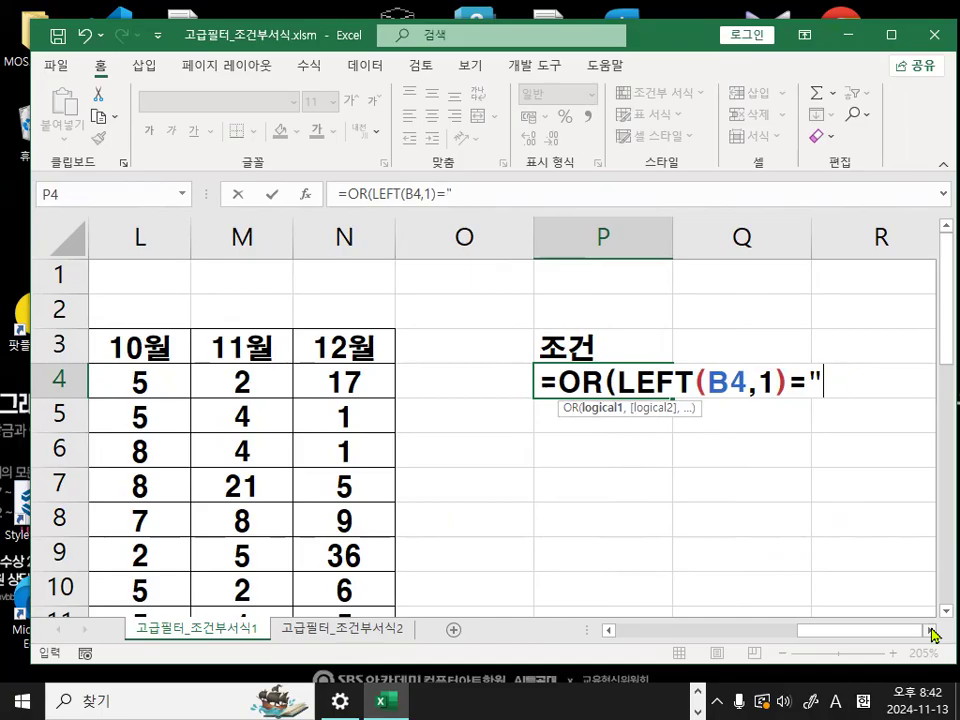
key(Hangul)
text(강")
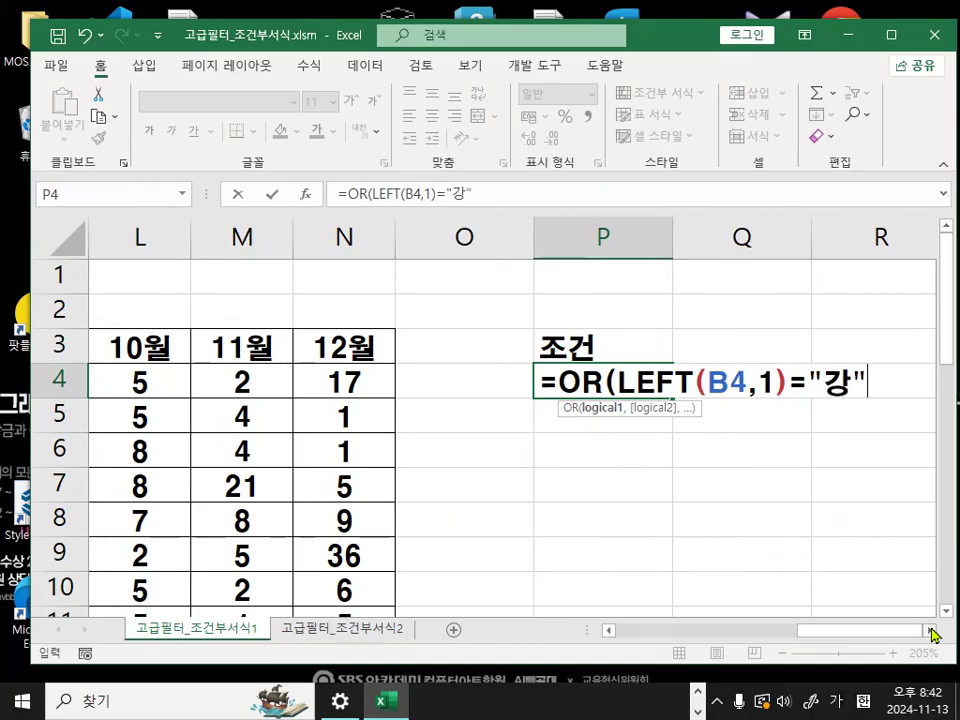
text(,)
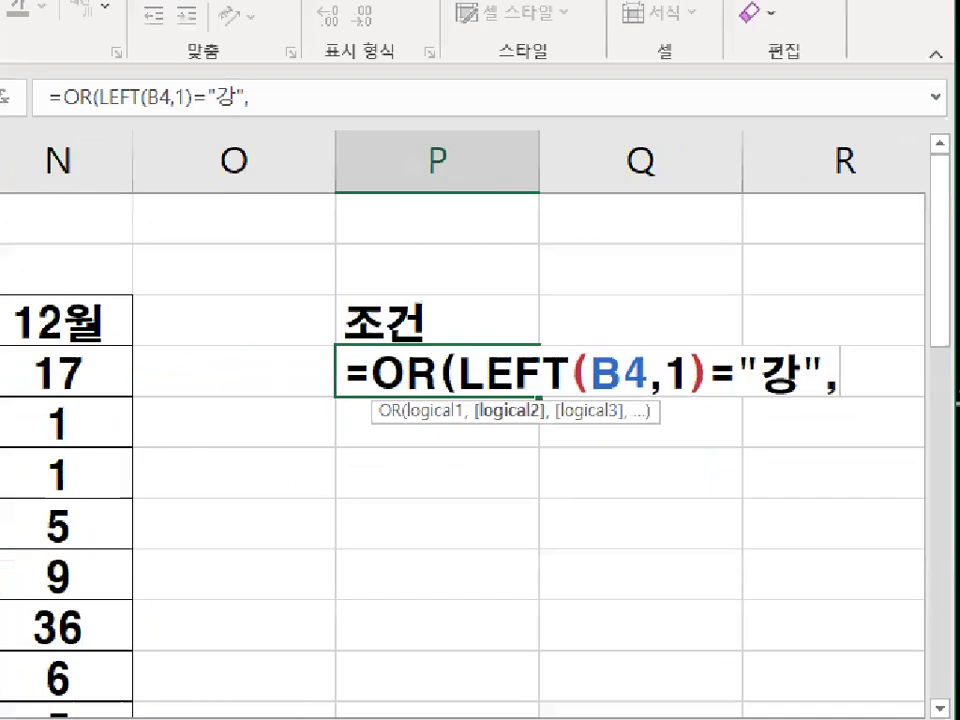
- Insert the LEN function as the second condition of the OR formula in P4
mouse_move(803, 395)
mouse_down()
mouse_move(844, 402)
mouse_move(856, 392)
mouse_move(856, 402)
mouse_up()
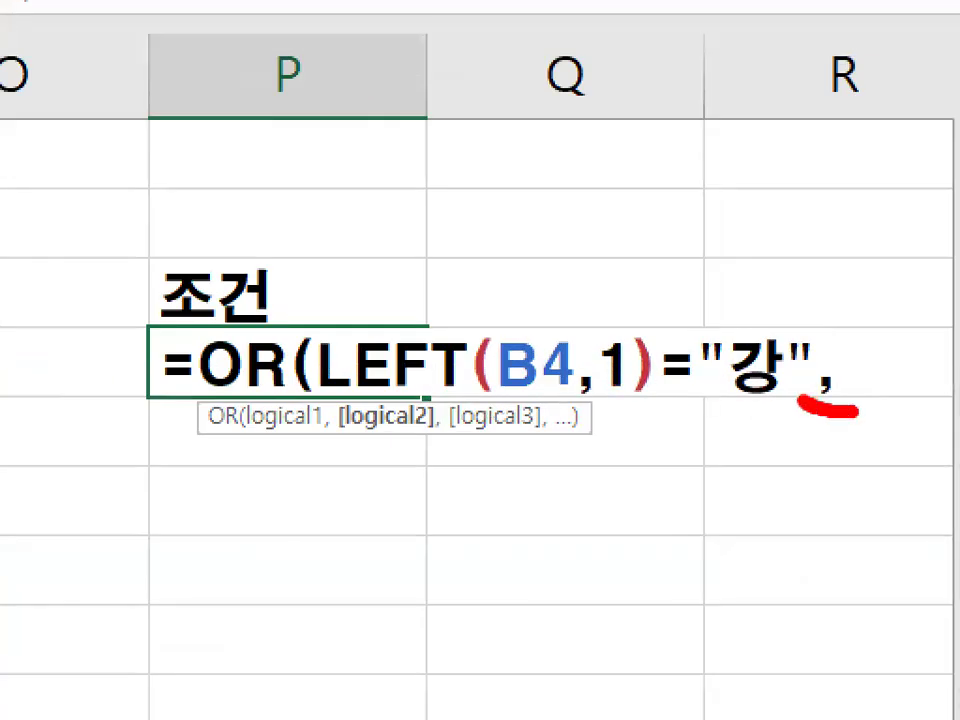
key(Escape)
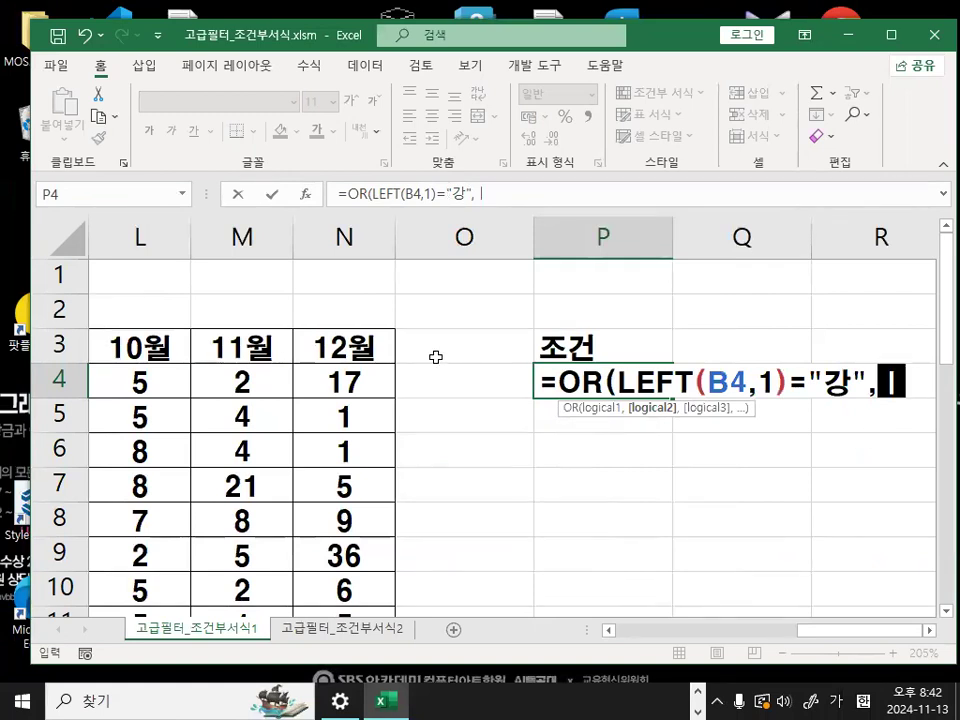
text(L)
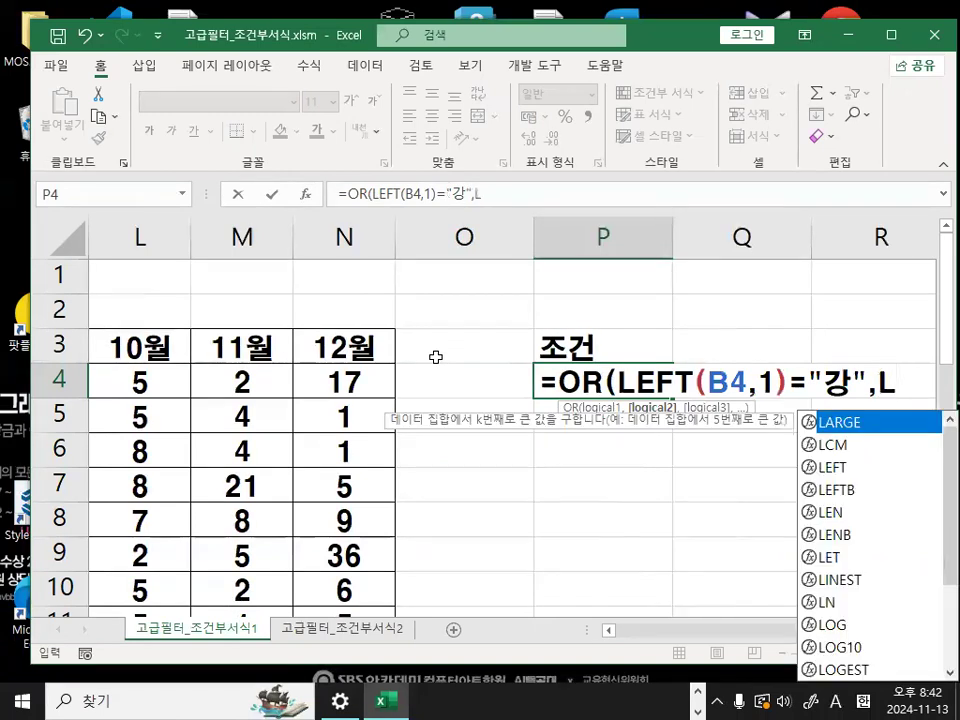
text(E)
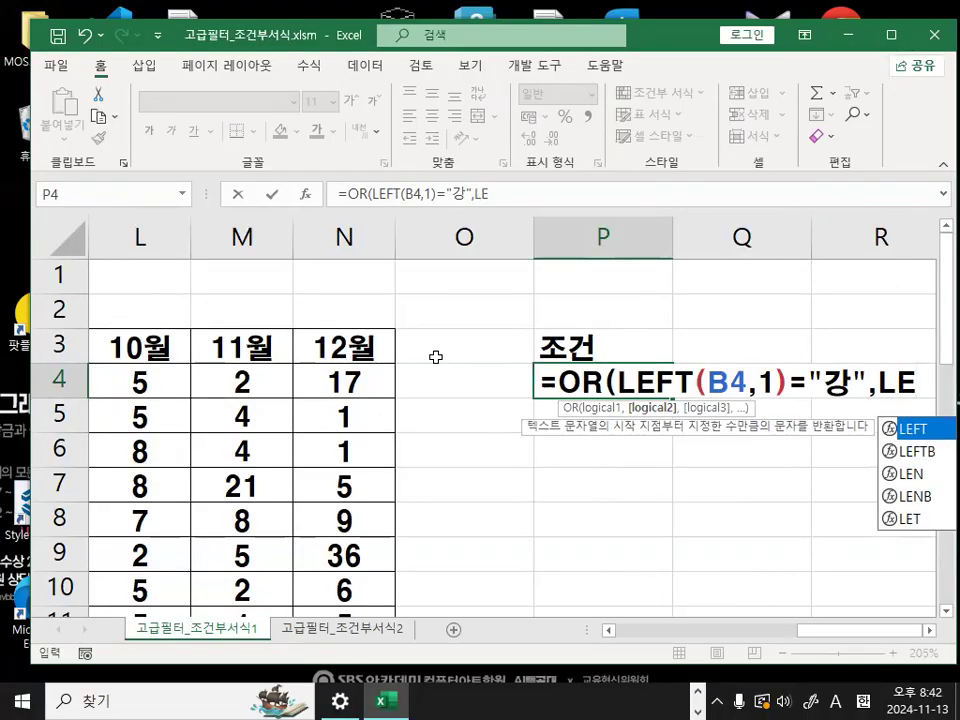
double_click(910, 473)
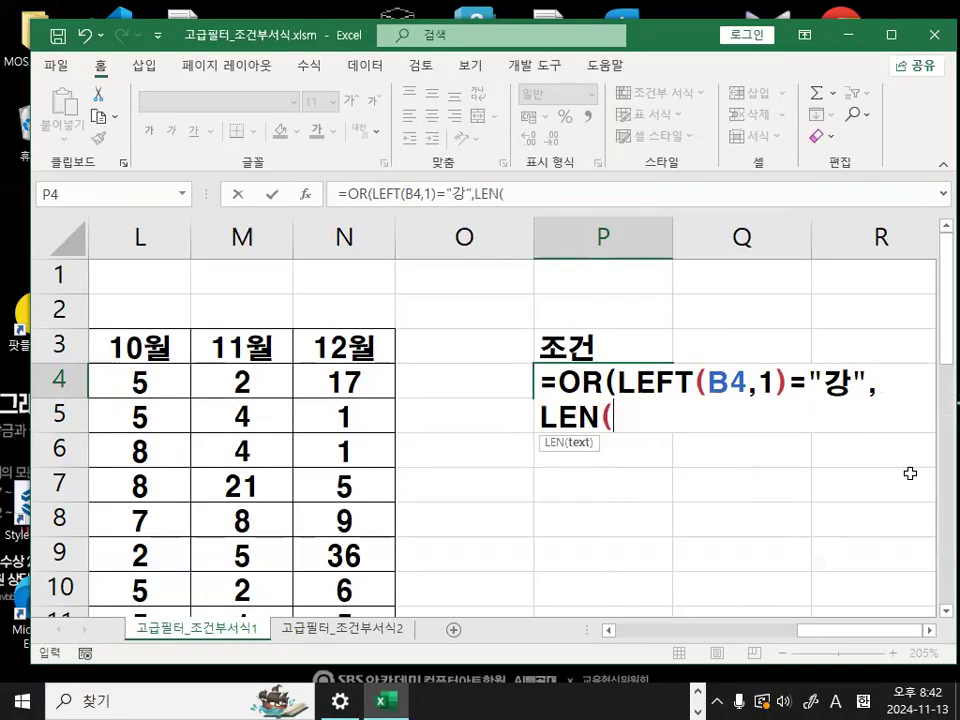
key(ctrl+1)
mouse_move(650, 428)
mouse_down()
mouse_move(476, 461)
mouse_move(615, 415)
mouse_move(587, 438)
mouse_move(631, 407)
mouse_up()
key(Escape)
key(ctrl+1)
click(611, 455)
drag(587, 250, 520, 378)
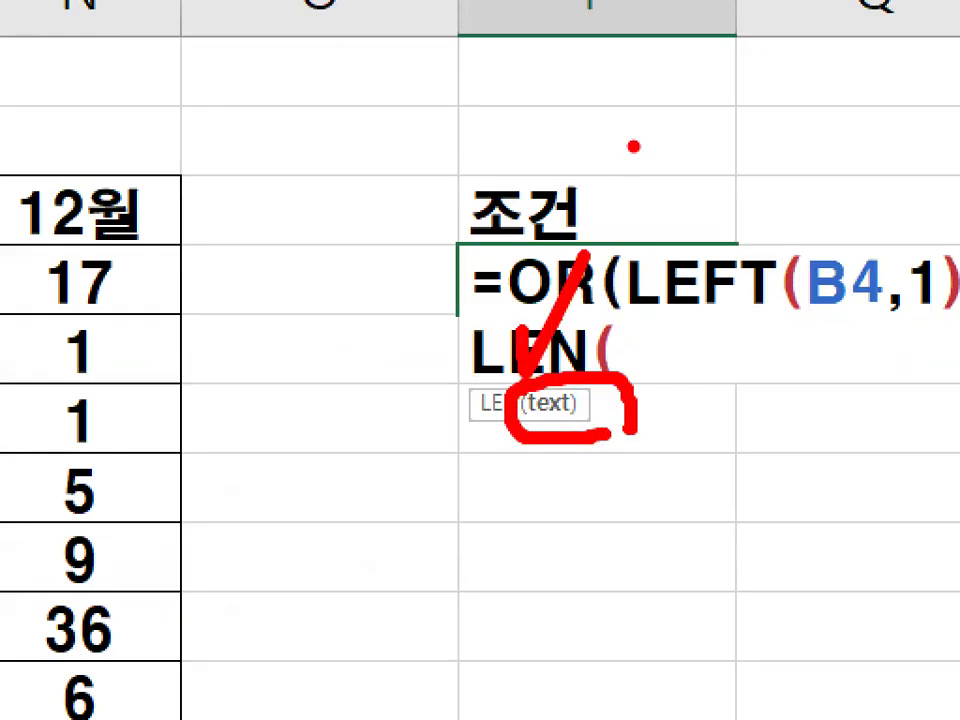
key(Escape)
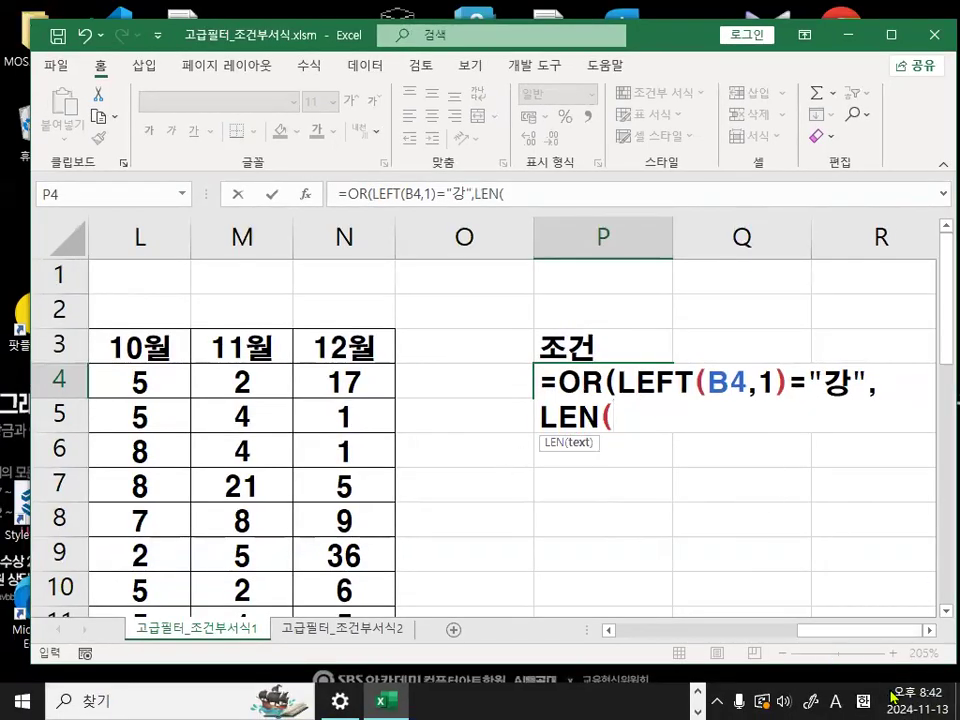
- Complete the OR formula in P4 with LEN(B4)=3 as its second condition and enter it
drag(857, 631, 680, 632)
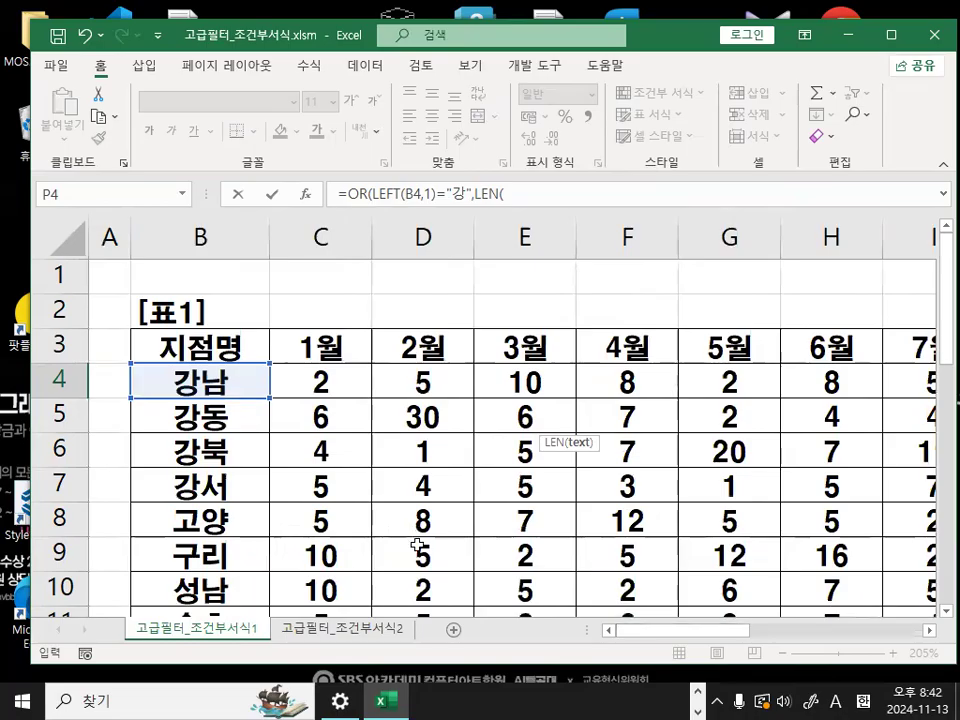
click(200, 381)
mouse_move(272, 369)
mouse_down()
mouse_move(215, 400)
mouse_move(276, 360)
mouse_up()
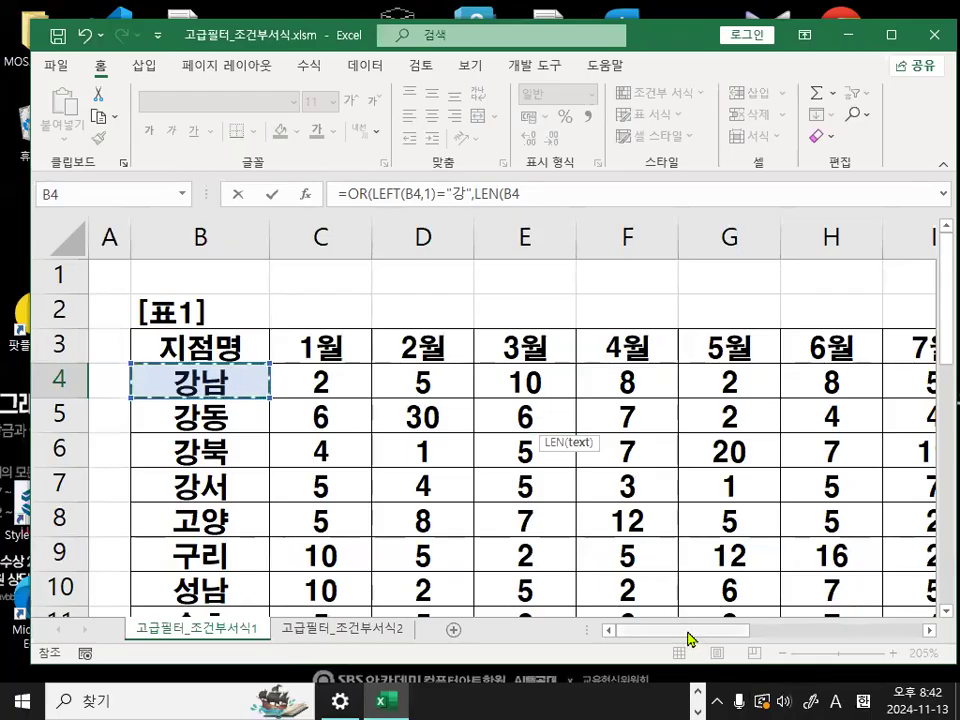
drag(690, 636, 886, 636)
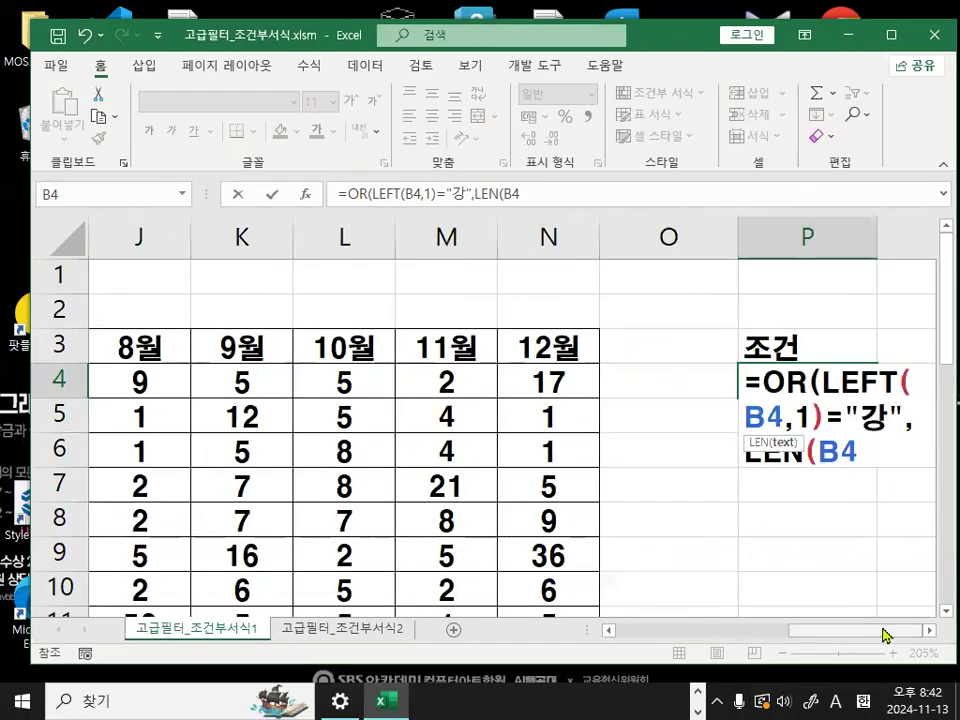
text()=)
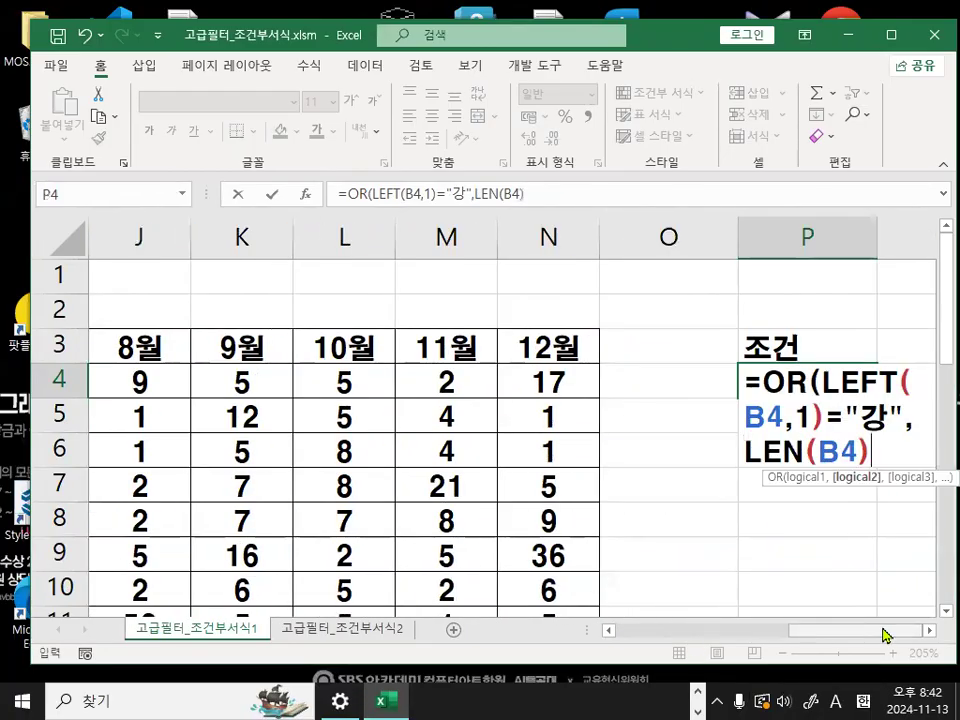
text(3)
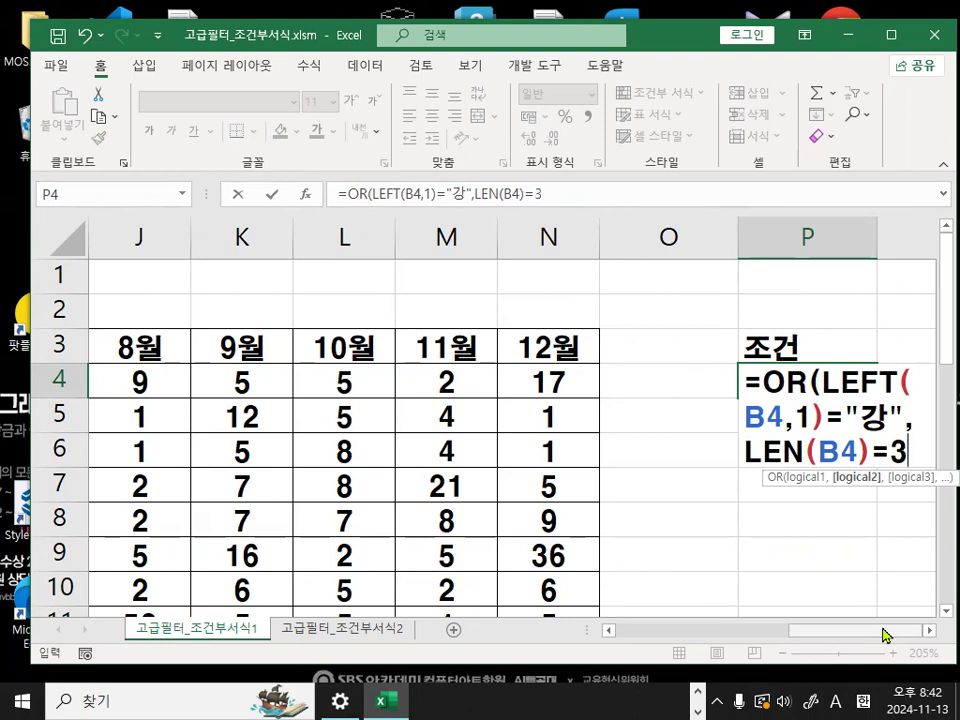
click(930, 631)
click(930, 631)
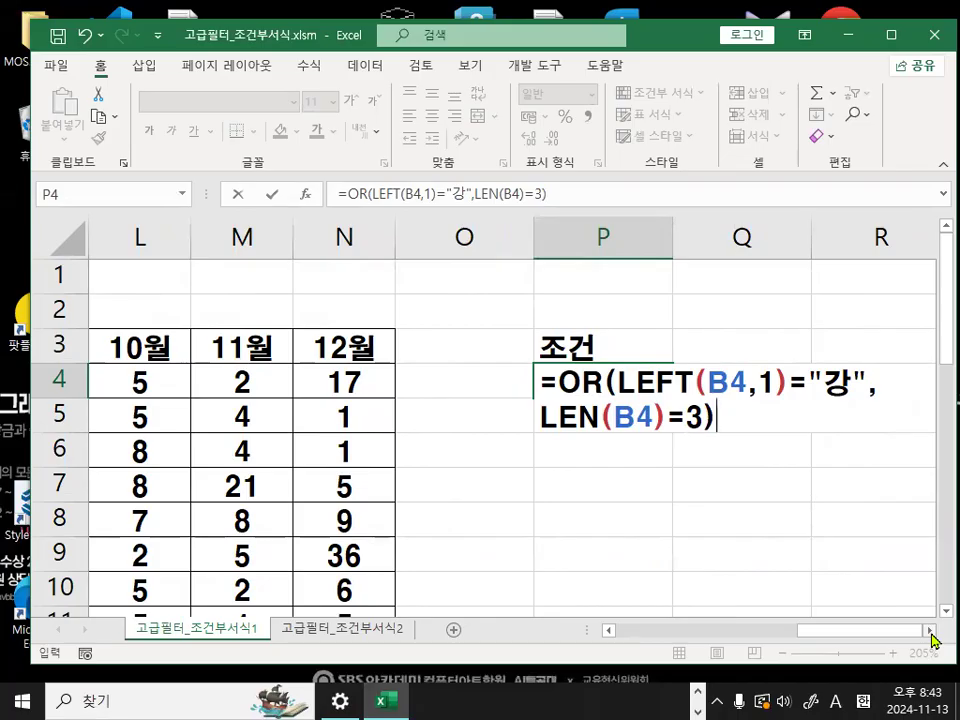
key(Return)
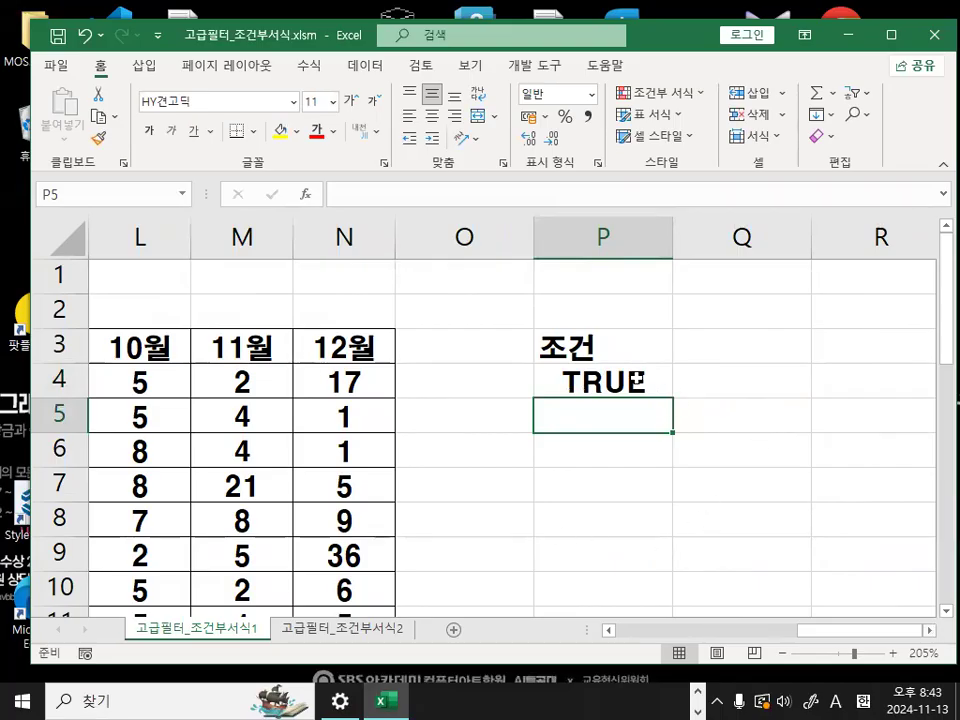
- Copy the text of the OR formula from cell P4
click(637, 380)
key(ctrl+1)
click(637, 379)
drag(687, 377, 628, 396)
key(Escape)
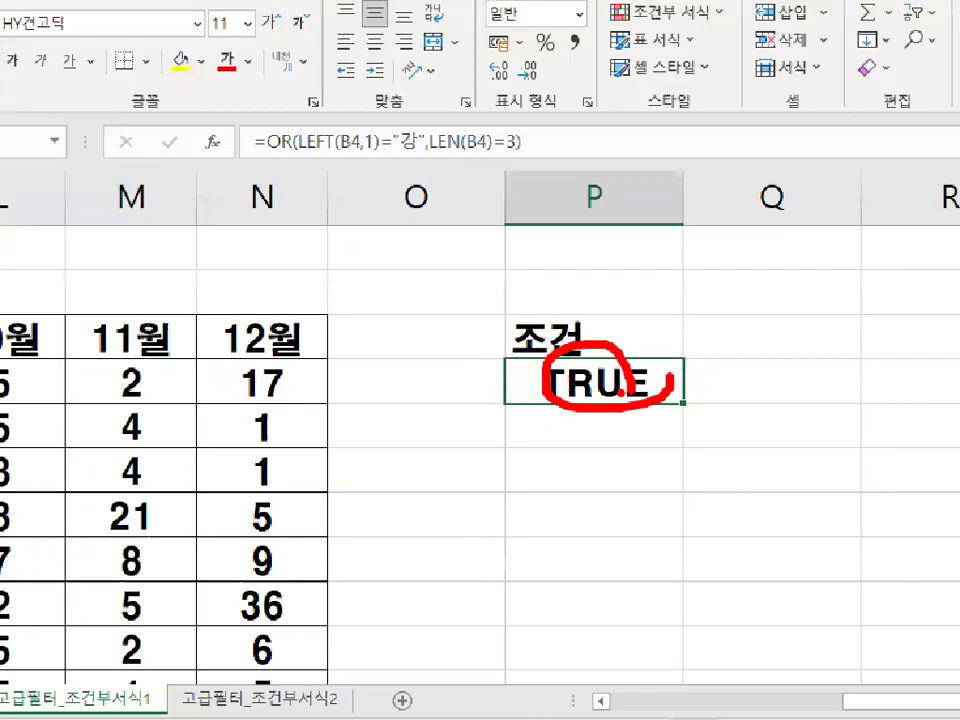
click(586, 196)
drag(586, 196, 227, 197)
key(ctrl+c)
key(Escape)
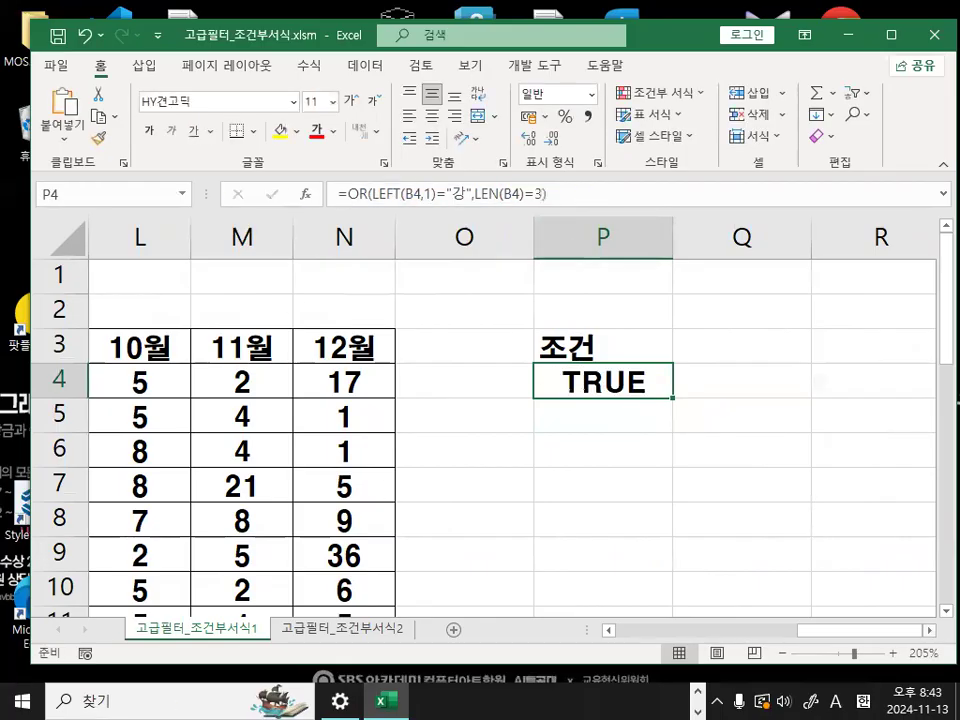
- Switch to the Notepad notes and paste =OR(LEFT(B4,1)="강",LEN(B4)=3) below the 지점명 version of the formula
key(alt+Tab)
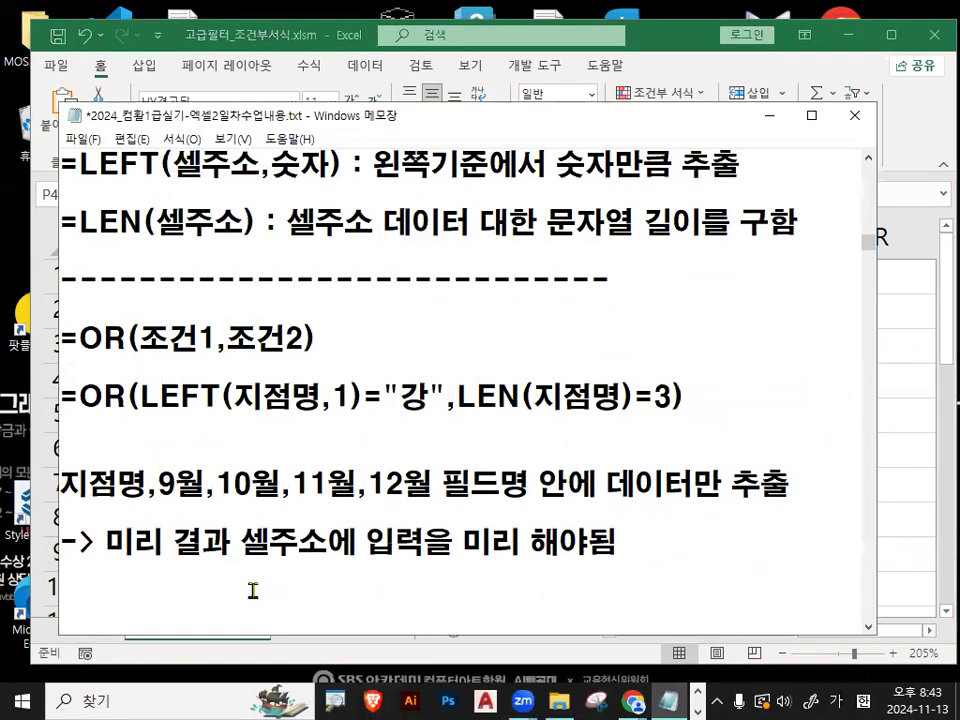
scroll(243, 528, down, 1)
click(225, 366)
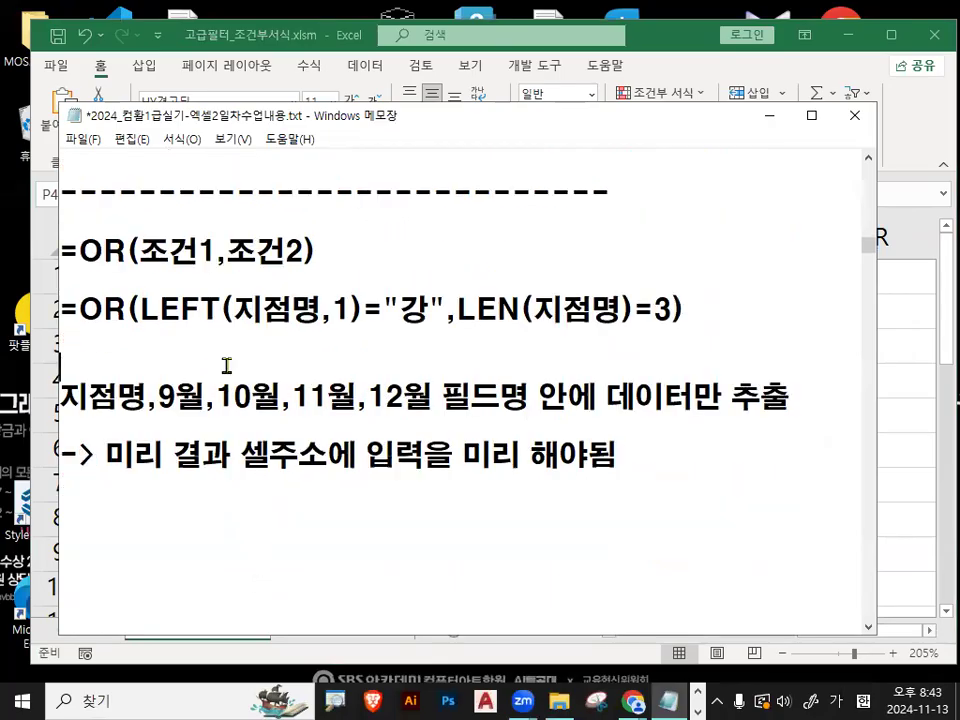
key(Return)
key(Return)
key(Return)
key(ctrl+v)
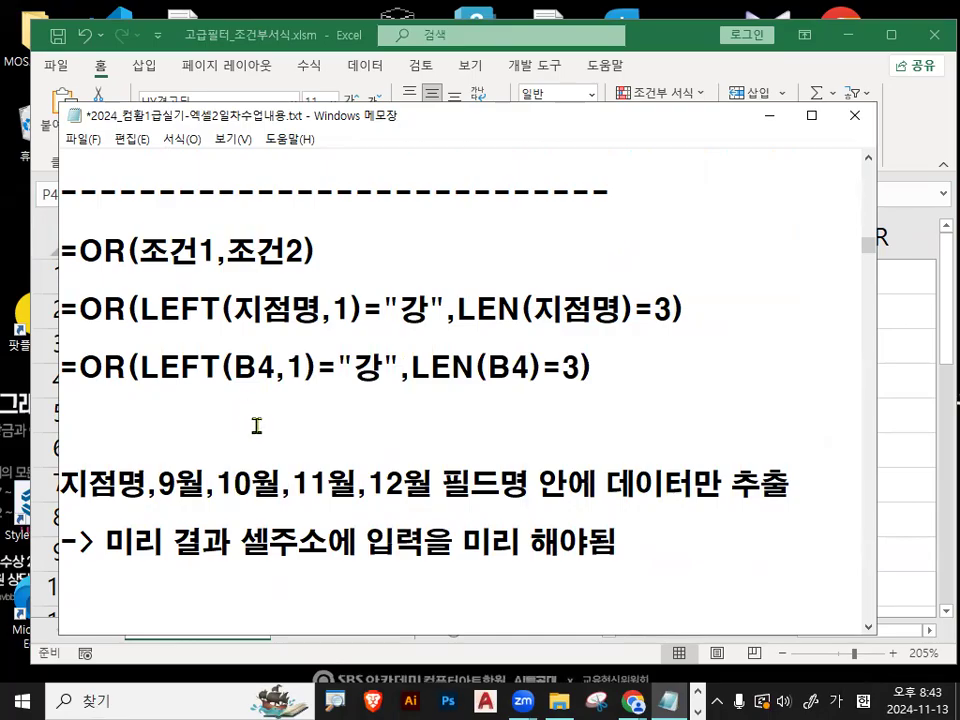
drag(234, 382, 274, 382)
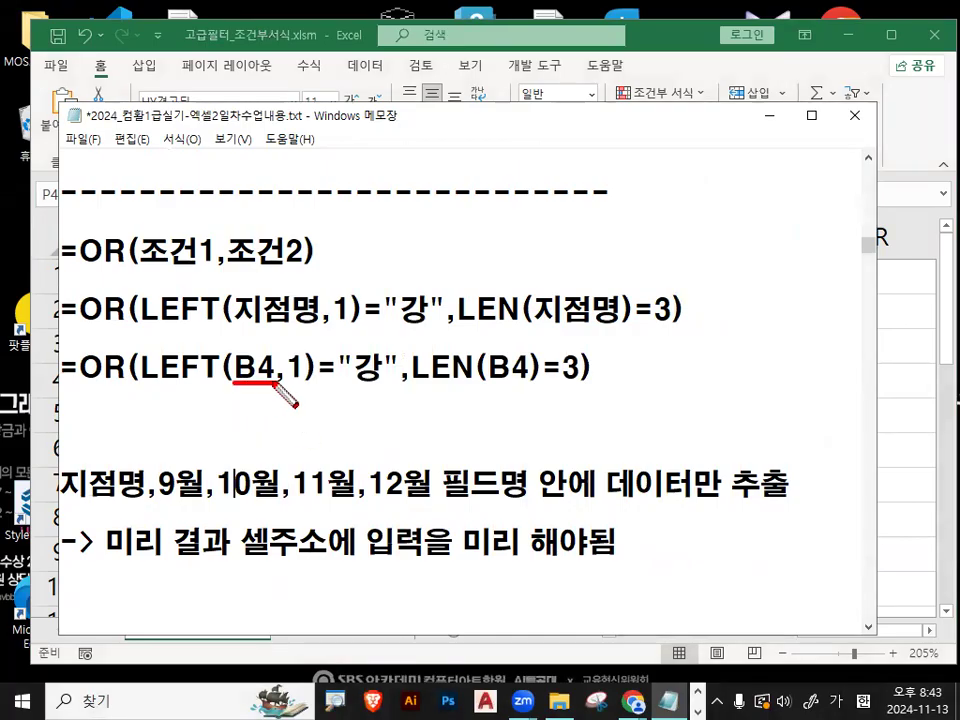
drag(490, 382, 530, 382)
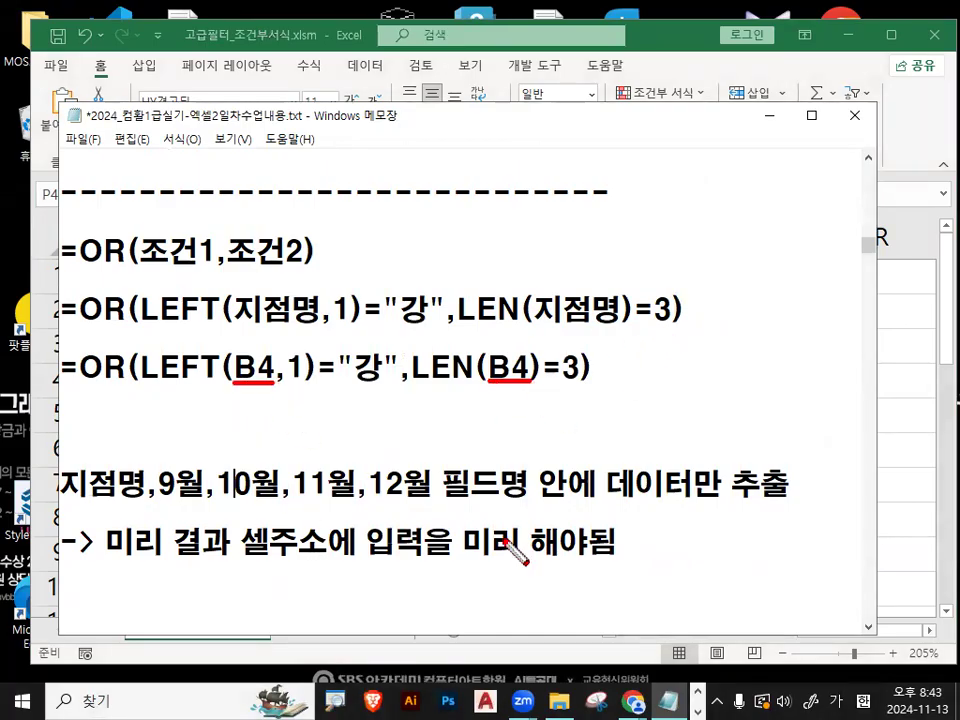
drag(614, 362, 648, 335)
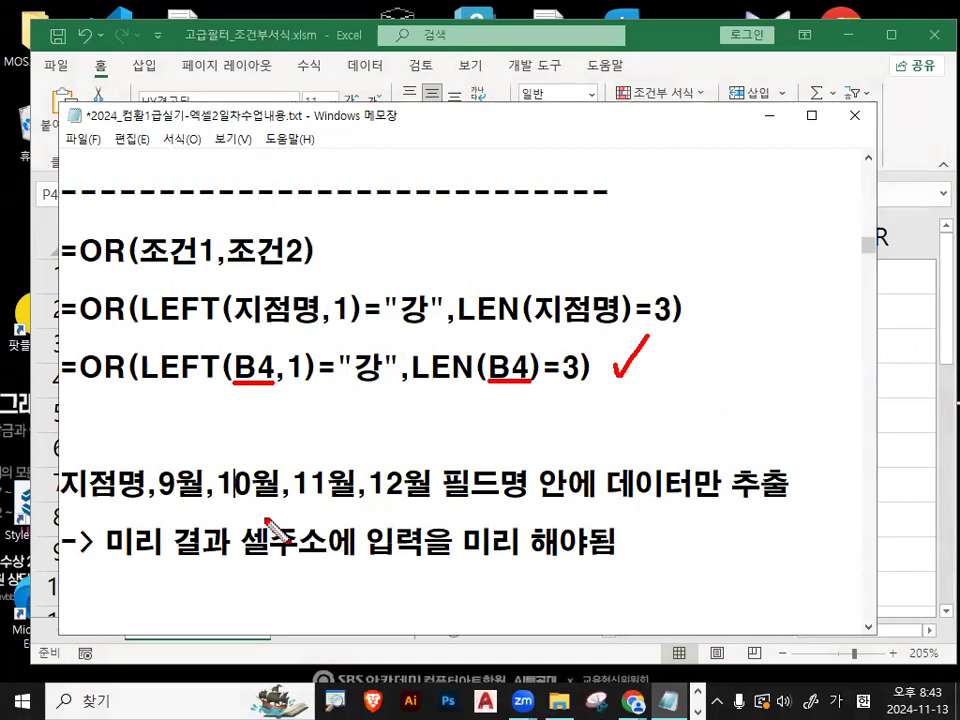
drag(56, 507, 429, 510)
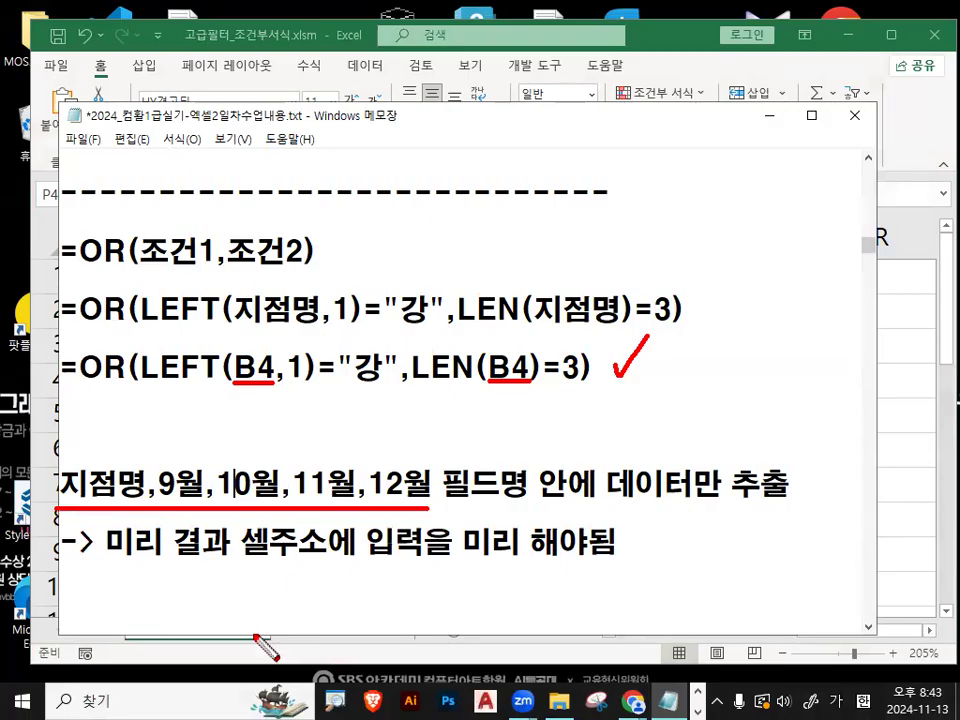
key(Escape)
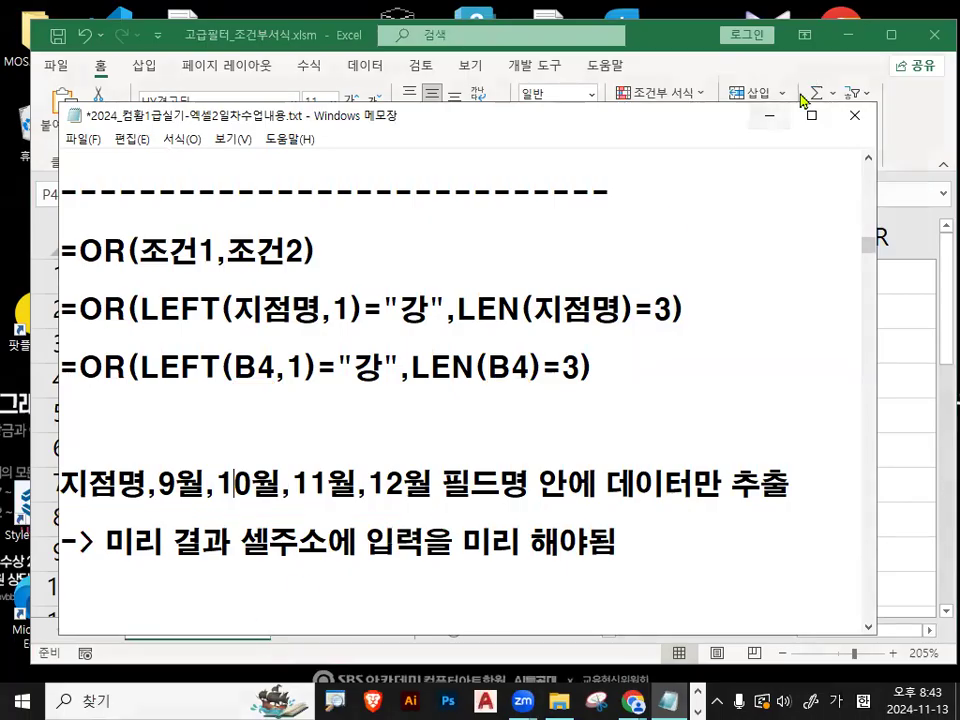
- Return to Excel and copy the row 3 headings 지점명, 9월, 10월, 11월 and 12월 together
click(768, 115)
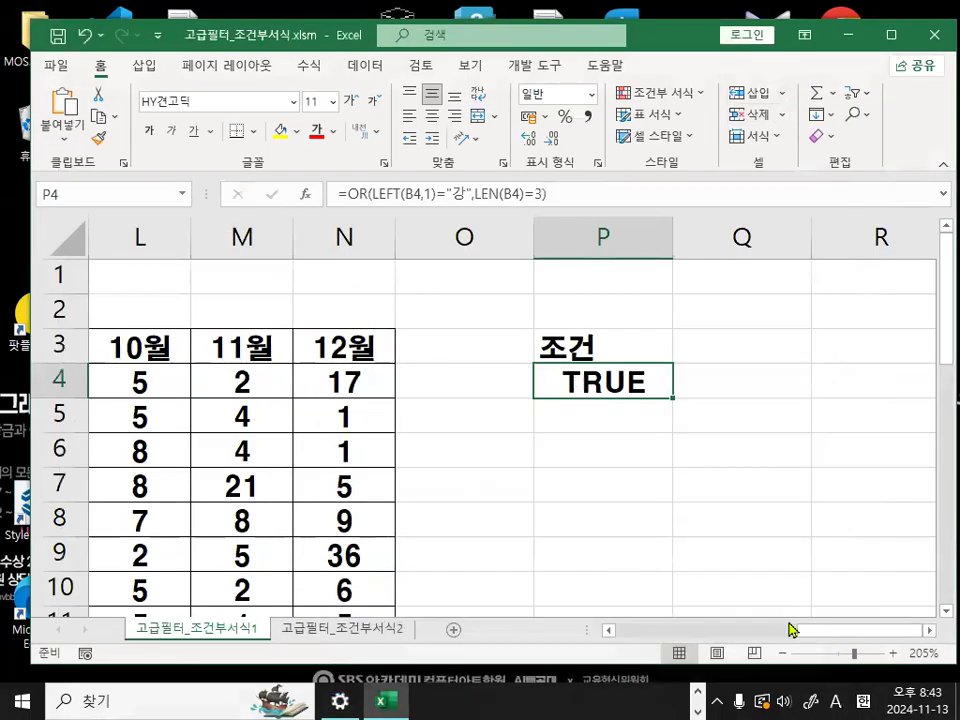
drag(818, 634, 627, 655)
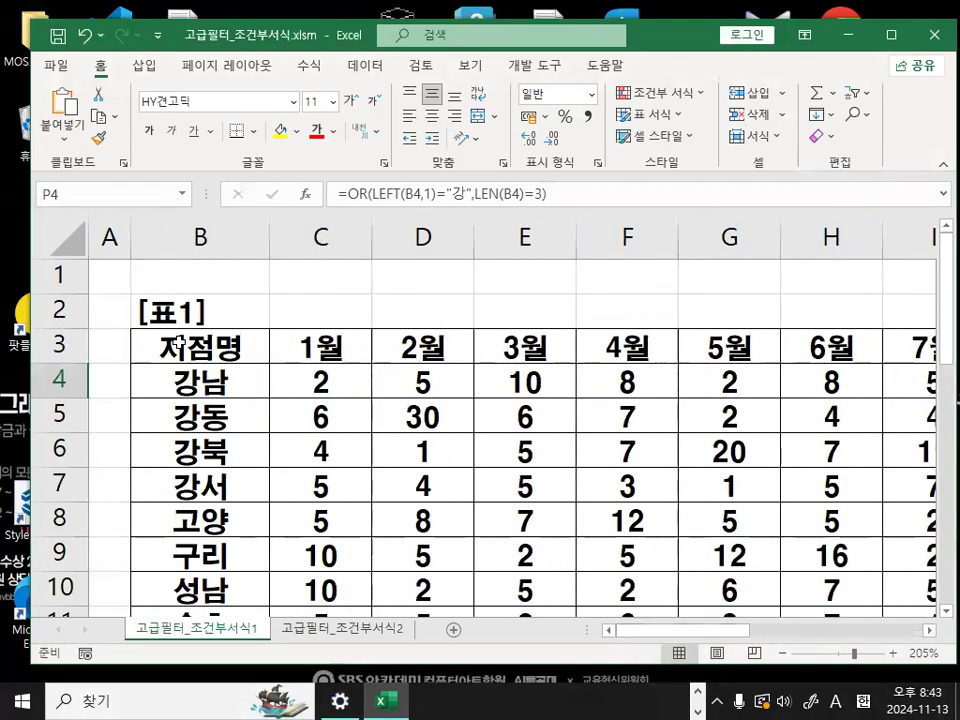
click(180, 340)
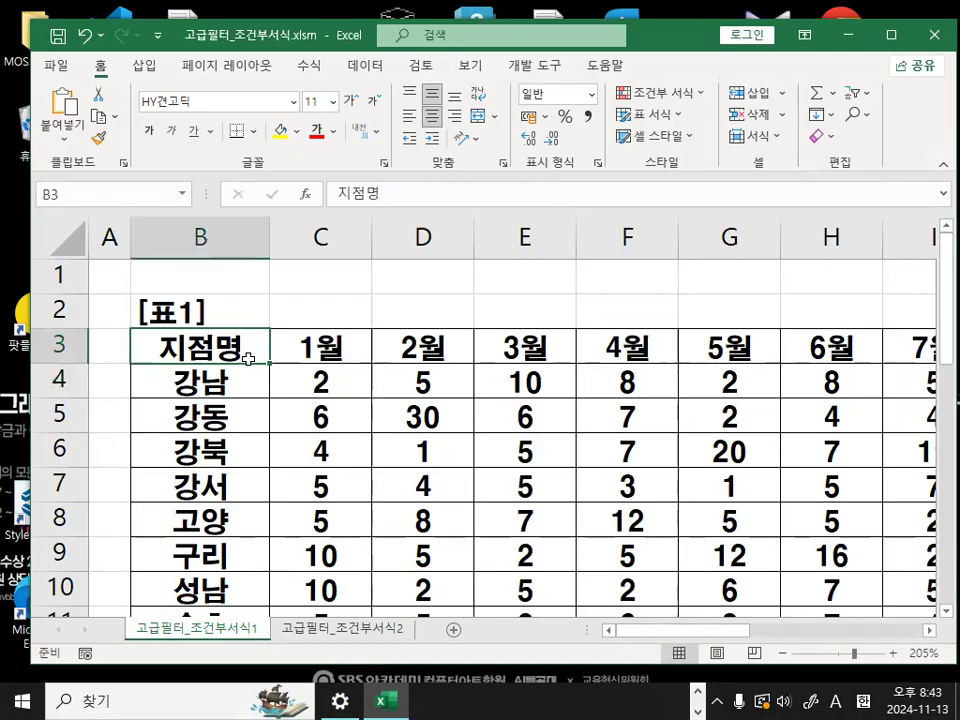
click(930, 630)
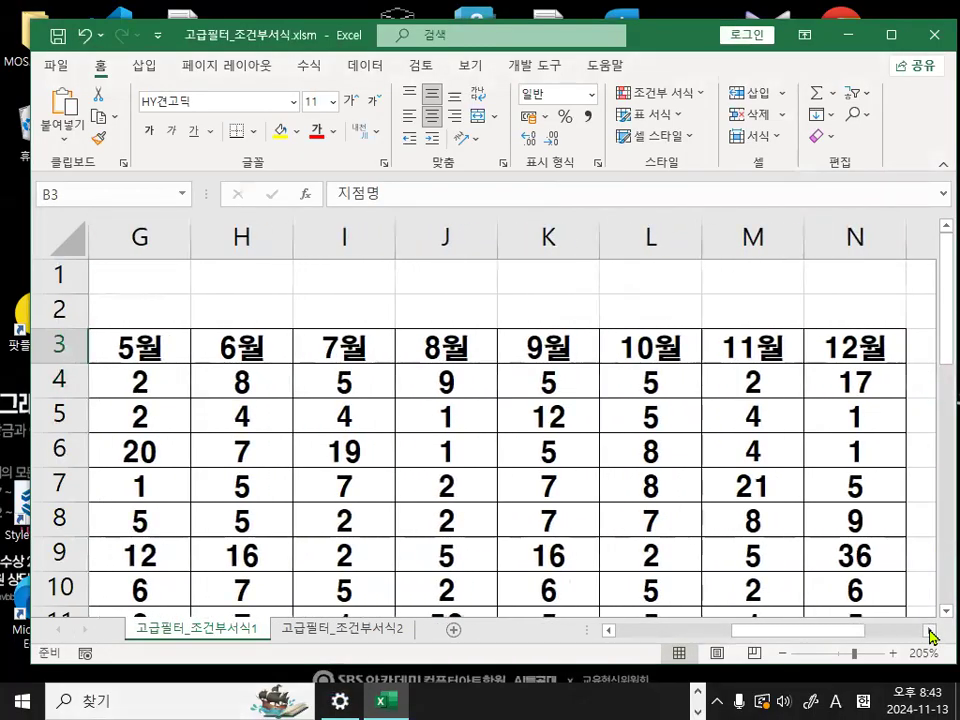
drag(548, 350, 848, 338)
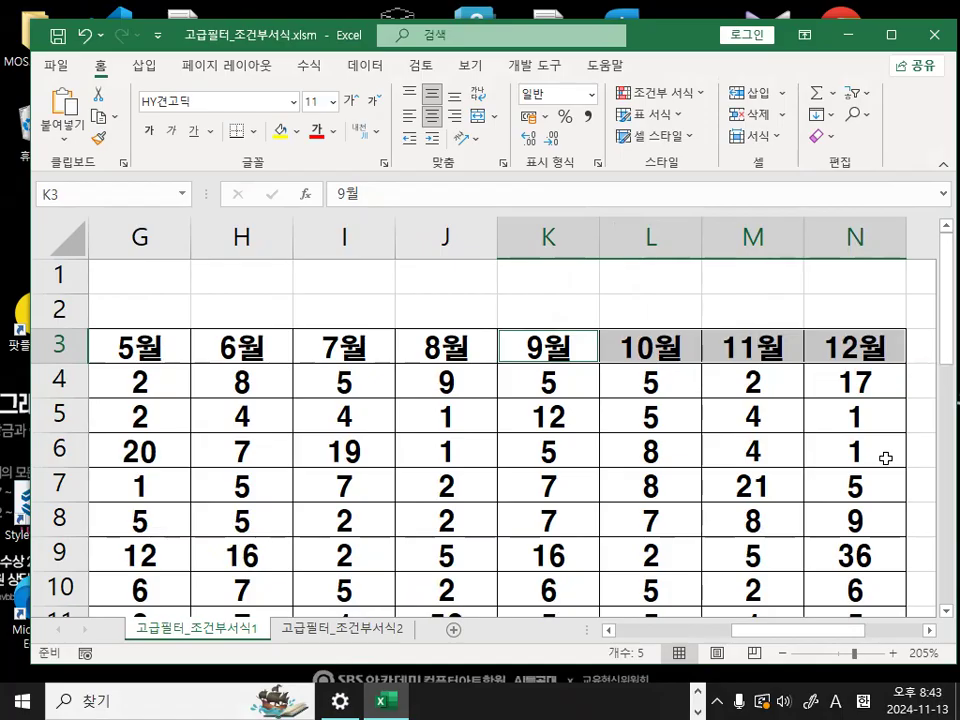
key(ctrl+c)
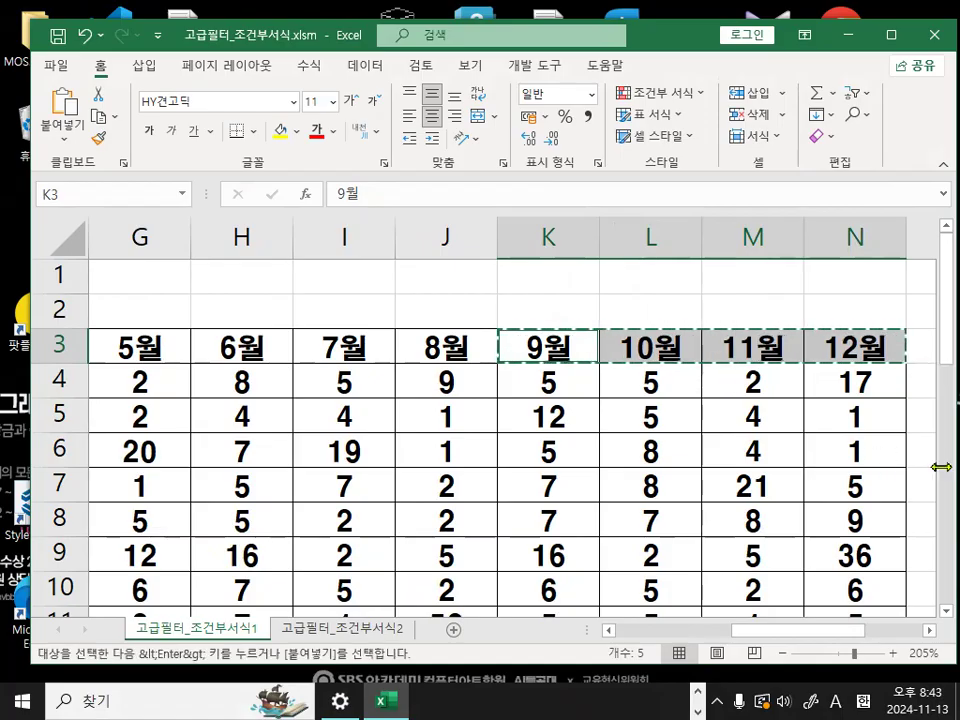
- Paste the copied headings starting at cell P6, below the 조건 criteria
click(931, 631)
click(931, 631)
click(931, 631)
click(931, 631)
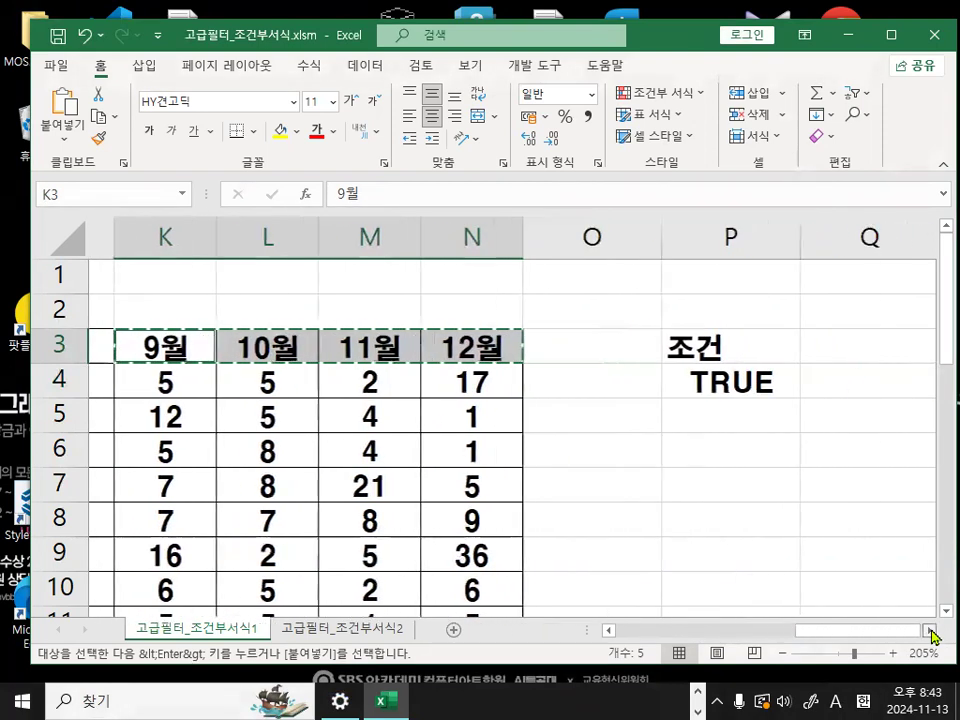
click(931, 631)
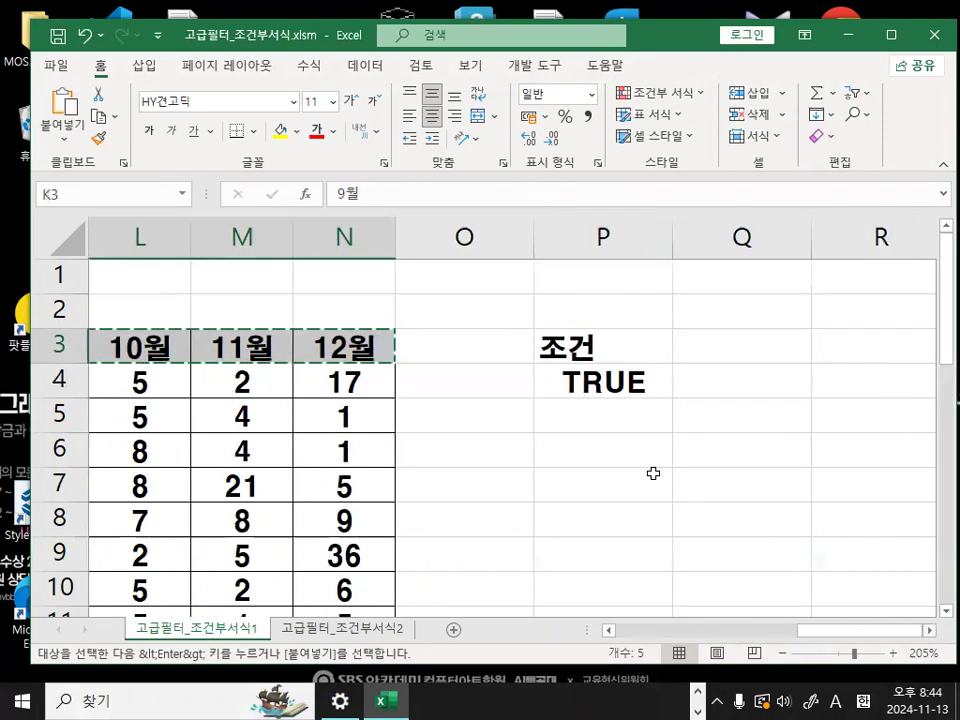
click(610, 447)
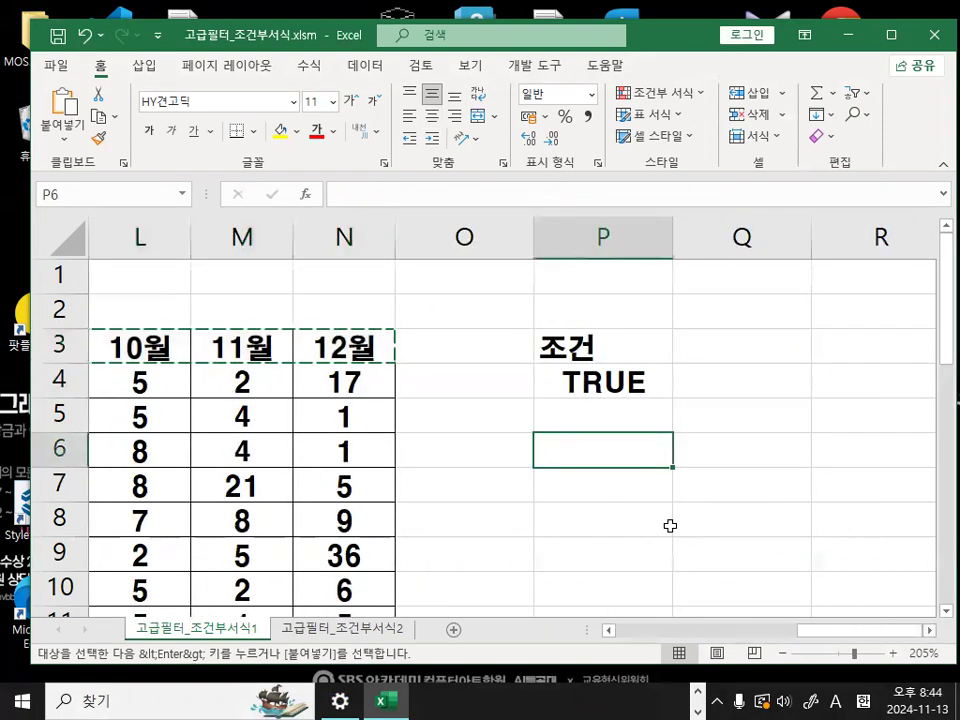
key(Return)
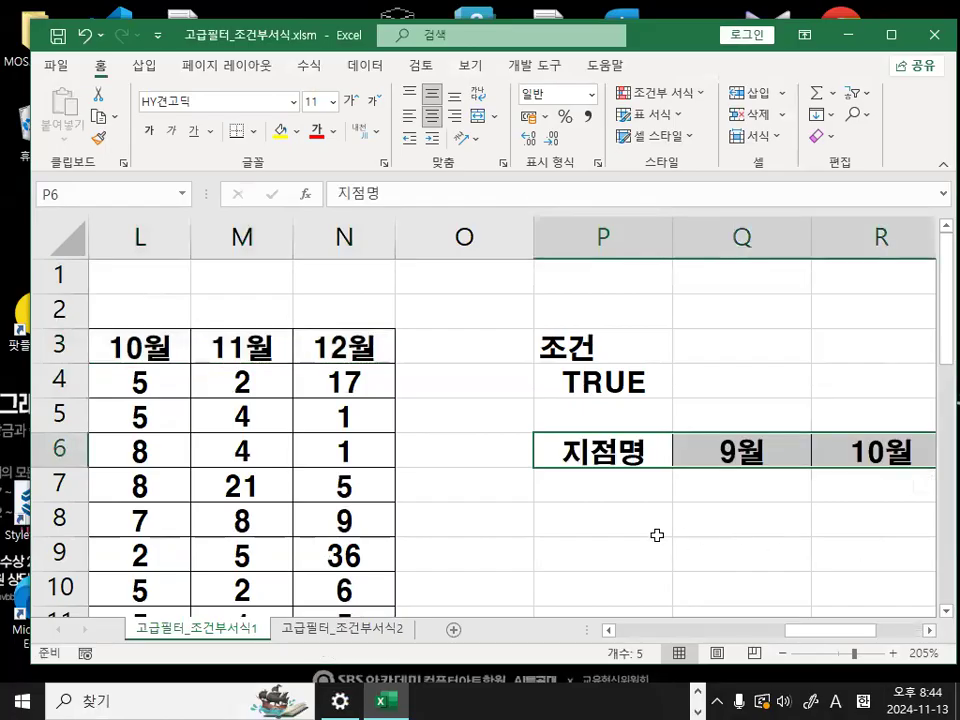
click(661, 531)
click(929, 631)
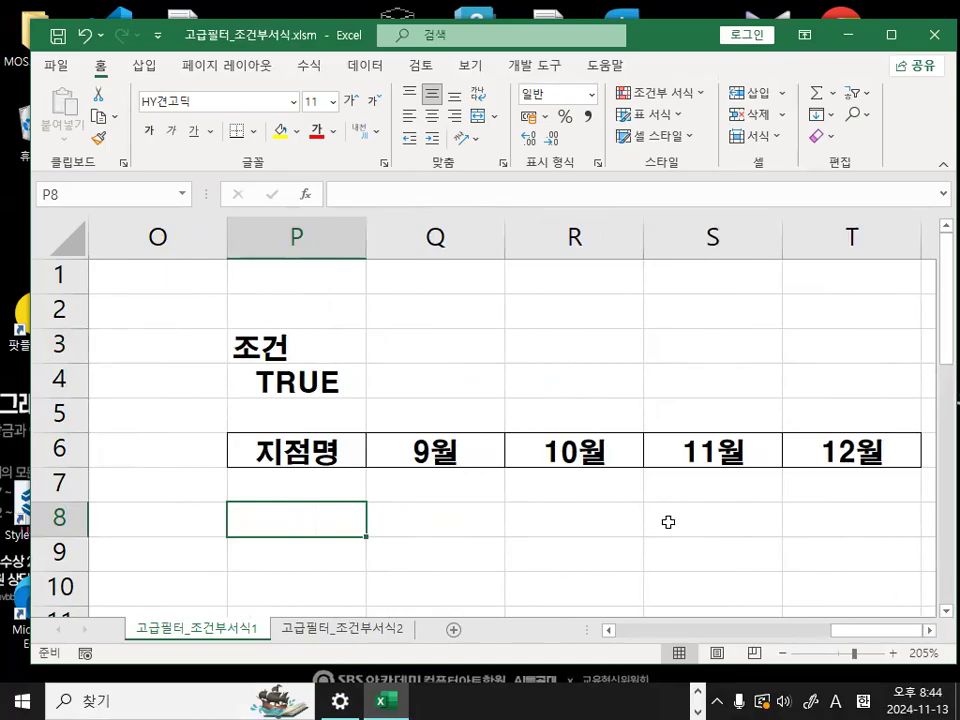
- Select cell H5 inside the 표1 table and open the Advanced Filter dialog
click(355, 544)
drag(868, 631, 765, 632)
key(ctrl+1)
click(343, 449)
drag(238, 375, 341, 294)
key(Escape)
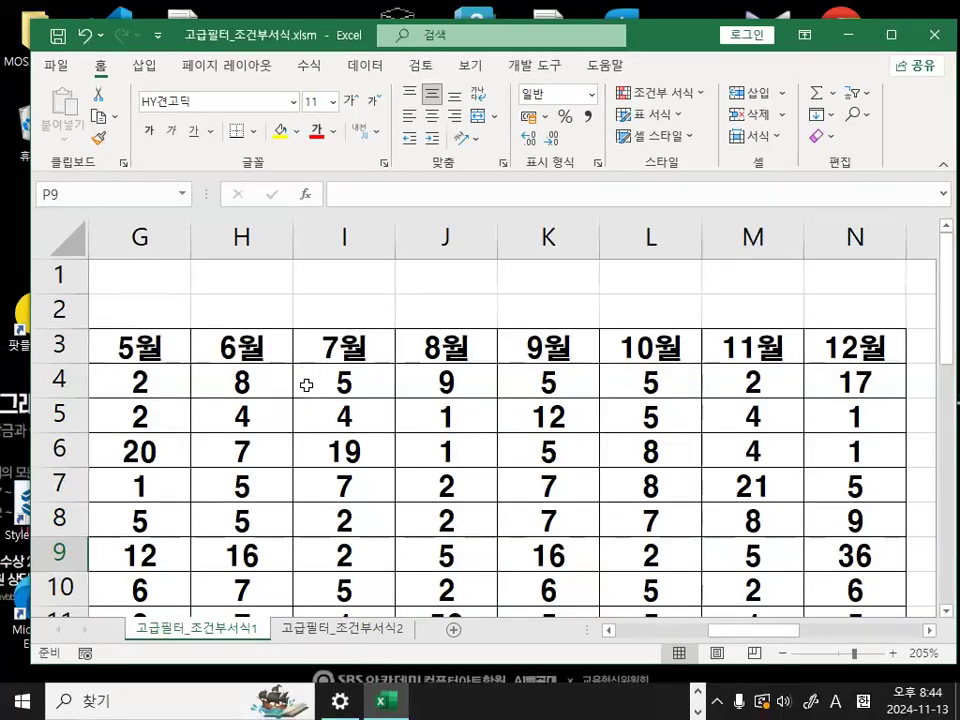
click(259, 415)
key(ctrl+1)
click(386, 47)
mouse_move(386, 47)
mouse_down()
mouse_move(350, 73)
mouse_move(385, 47)
mouse_up()
key(Escape)
click(365, 65)
key(ctrl+1)
click(443, 150)
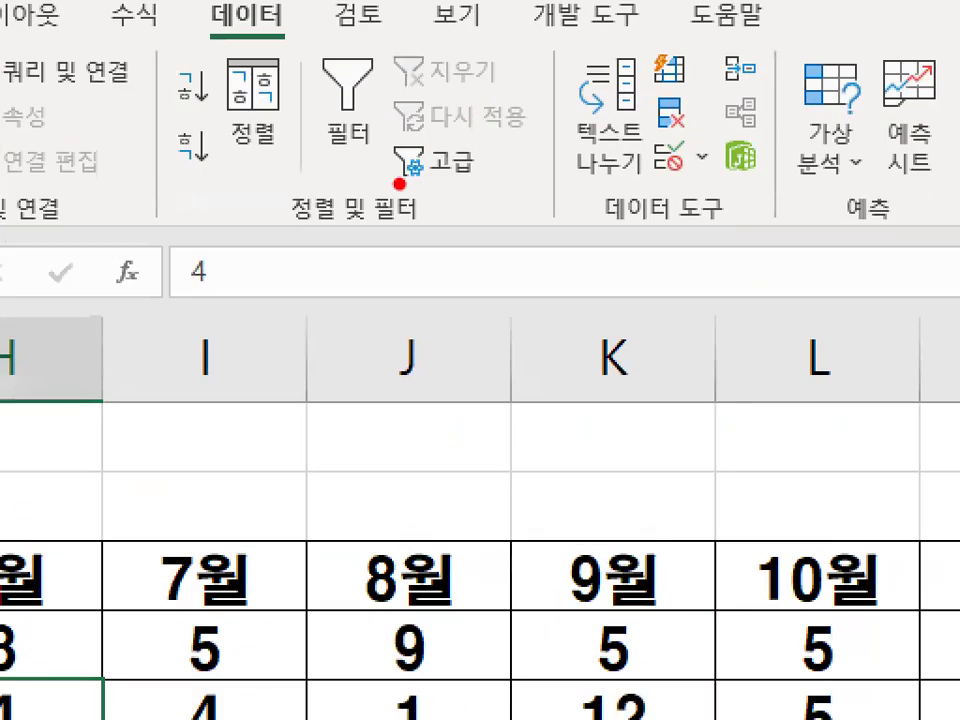
drag(287, 232, 408, 228)
mouse_move(495, 188)
mouse_down()
mouse_move(377, 150)
mouse_move(495, 180)
mouse_up()
key(Escape)
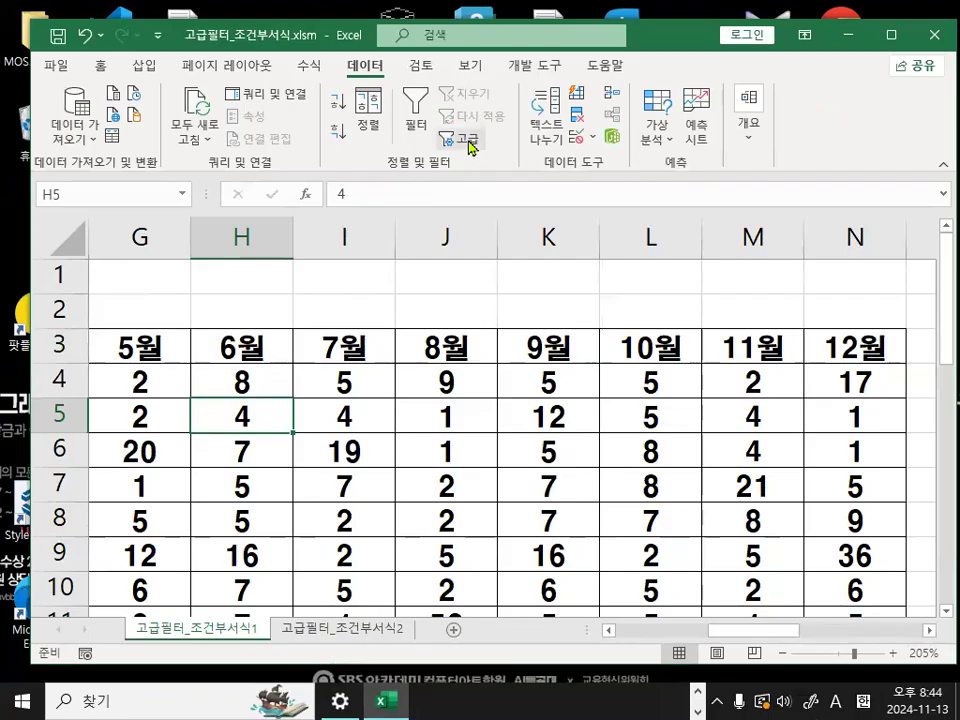
click(462, 138)
- Compare the Advanced Filter's list range with the extent of the 표1 table, starting at the 지점명 heading
scroll(207, 331, up, 1)
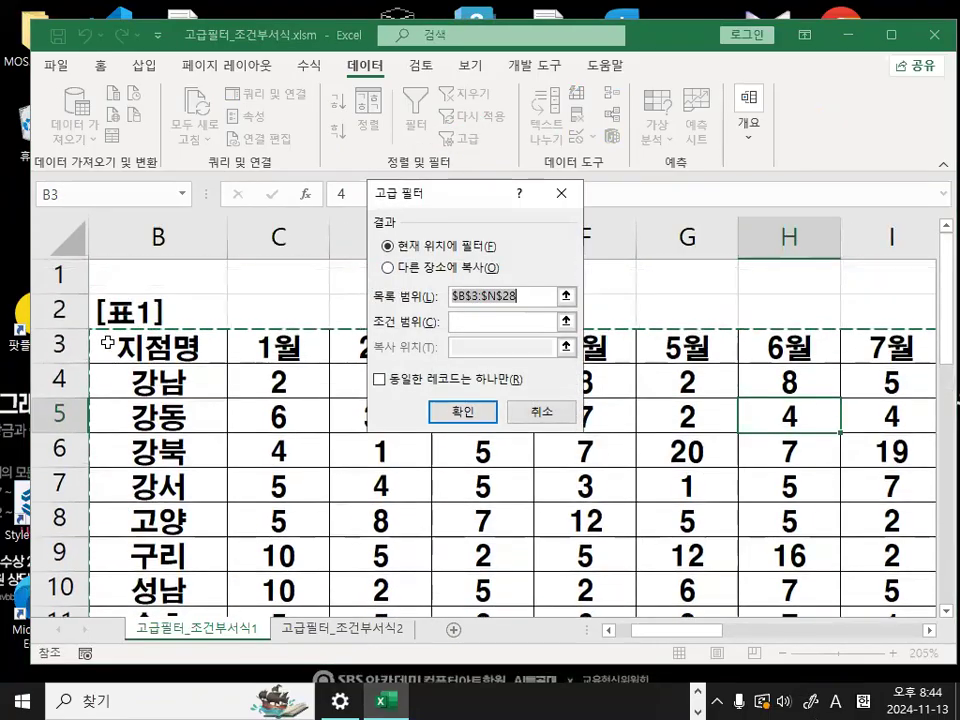
key(ctrl+1)
click(110, 343)
mouse_move(106, 356)
mouse_down()
mouse_move(155, 285)
mouse_move(170, 362)
mouse_up()
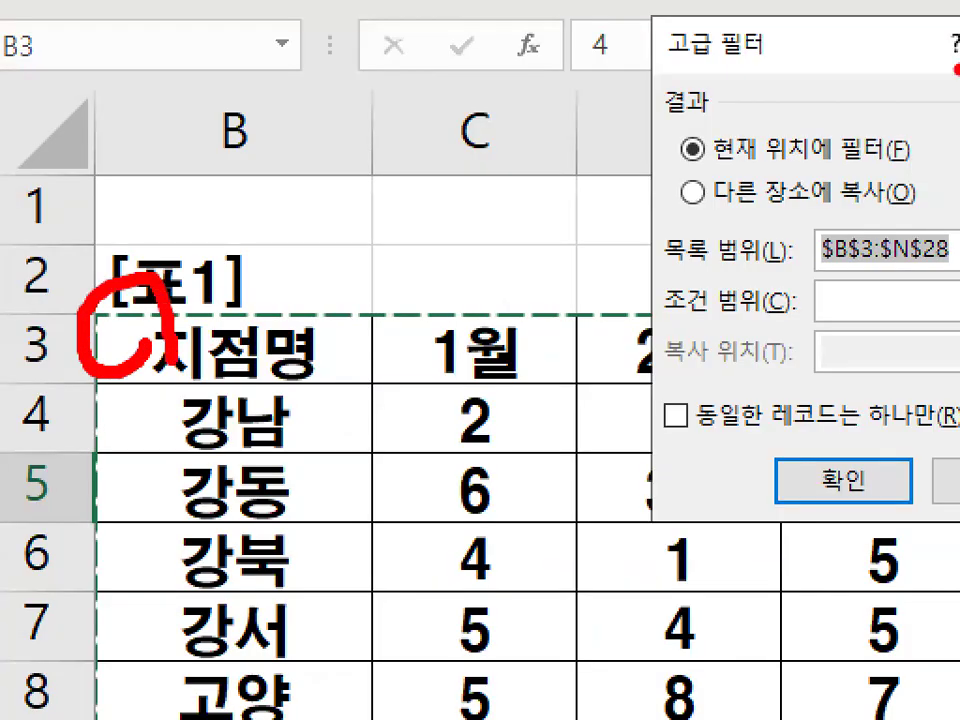
key(Escape)
key(ctrl+1)
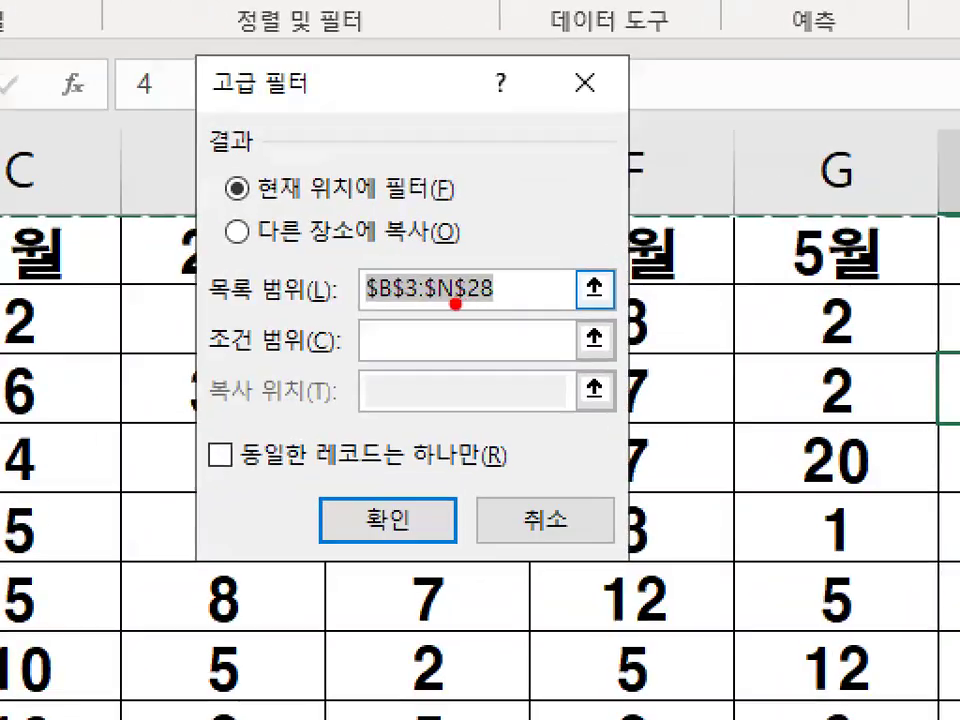
drag(371, 311, 514, 307)
key(Escape)
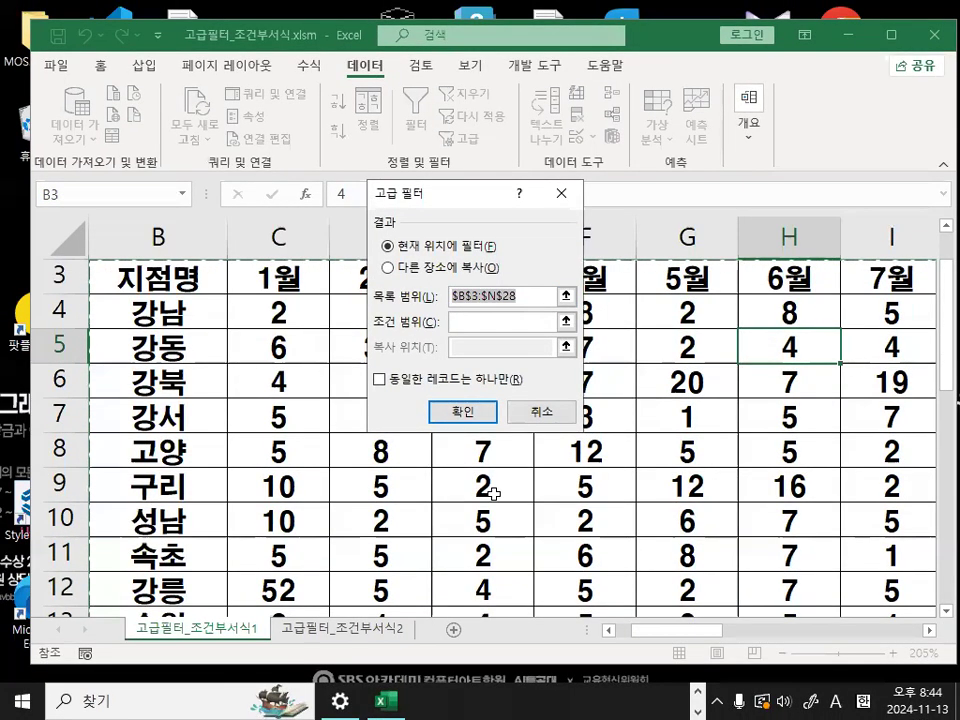
- Set the Advanced Filter to copy its results to another location
click(420, 270)
key(ctrl+1)
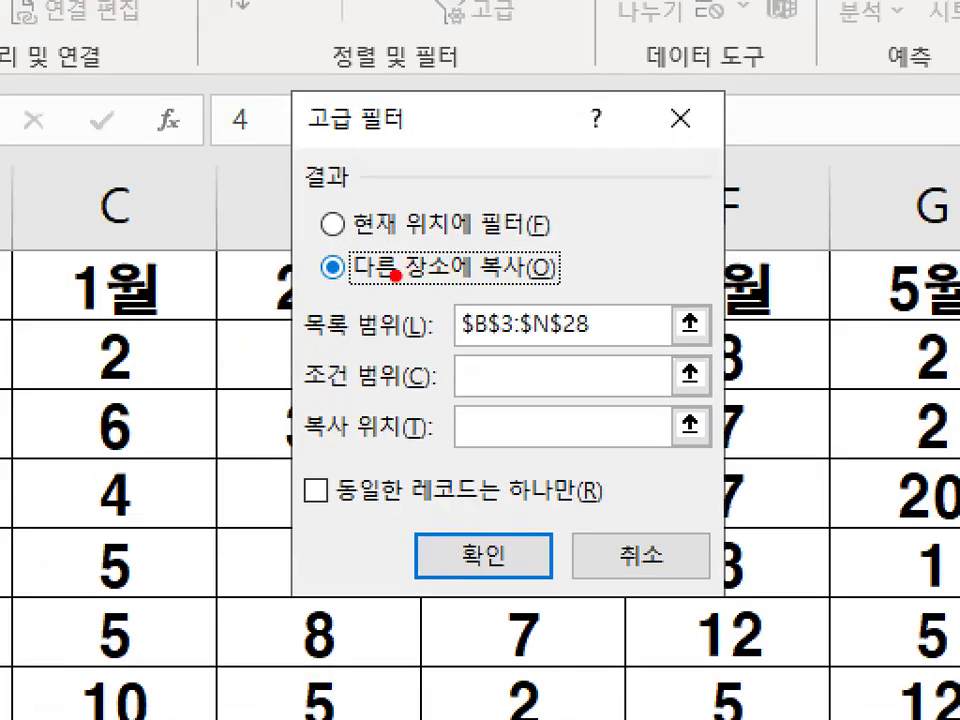
drag(363, 289, 540, 285)
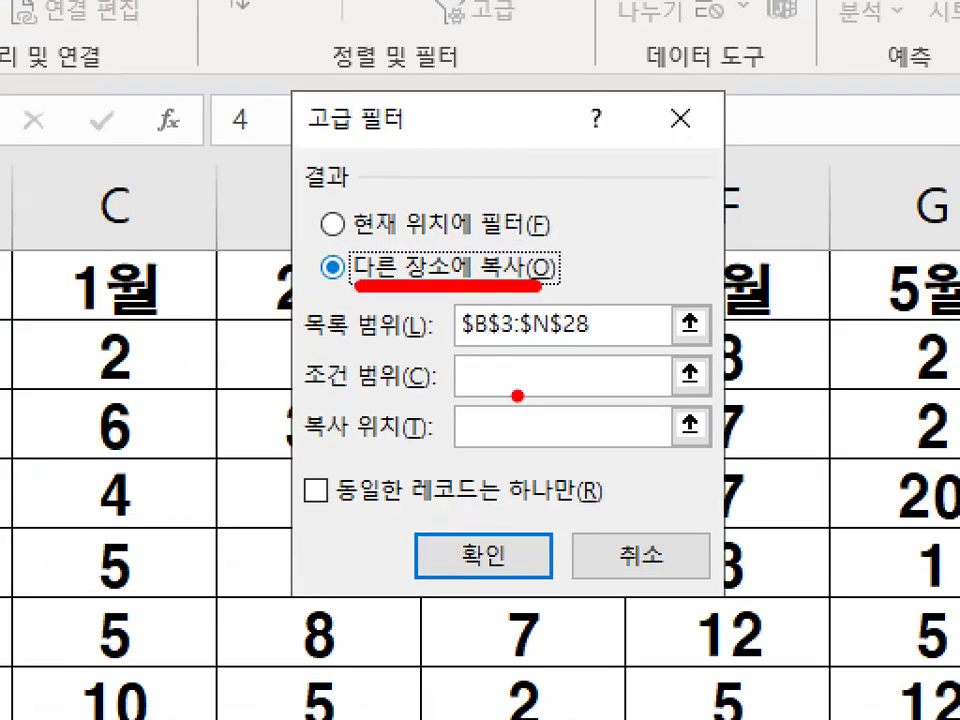
drag(305, 389, 396, 394)
drag(519, 354, 564, 321)
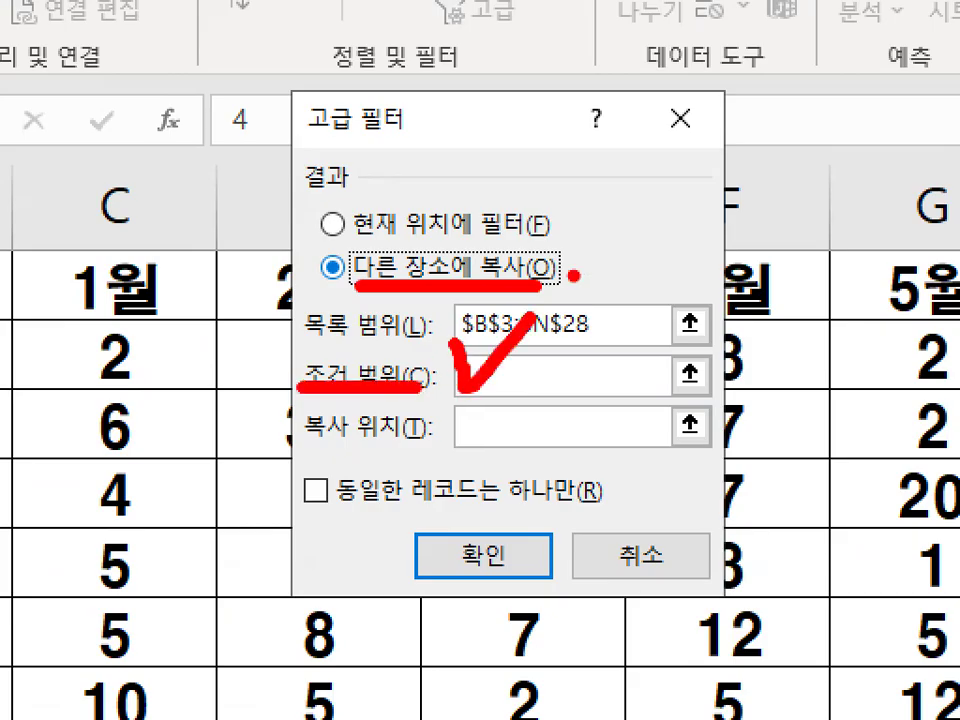
key(Escape)
- Set the criteria range to P3:P4, covering the 조건 label and its formula
click(514, 321)
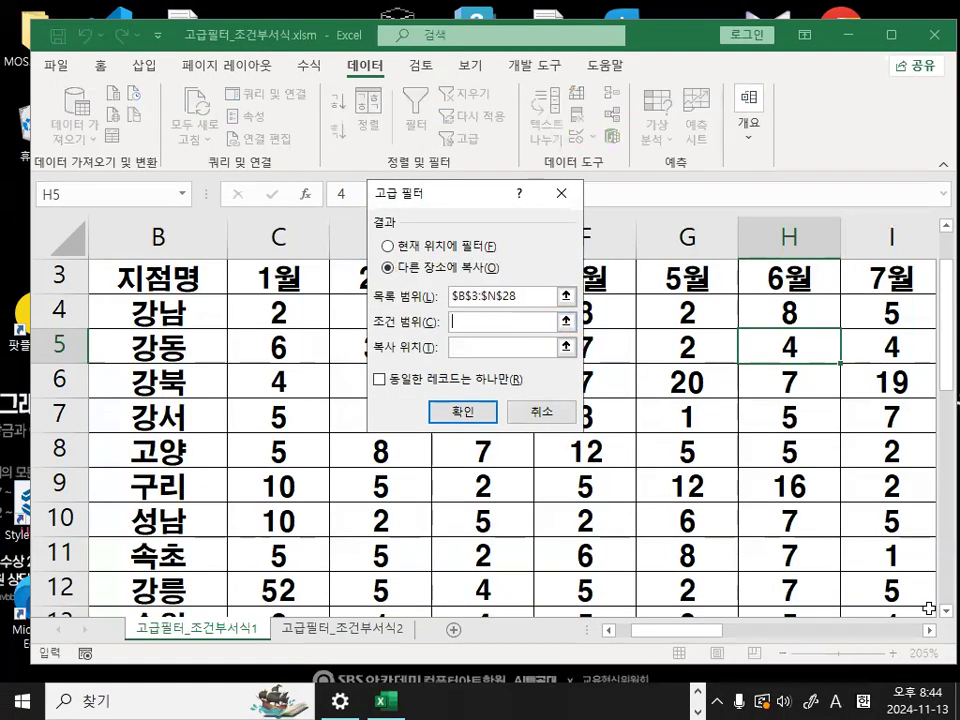
drag(930, 637, 930, 637)
drag(468, 199, 617, 490)
drag(613, 274, 611, 313)
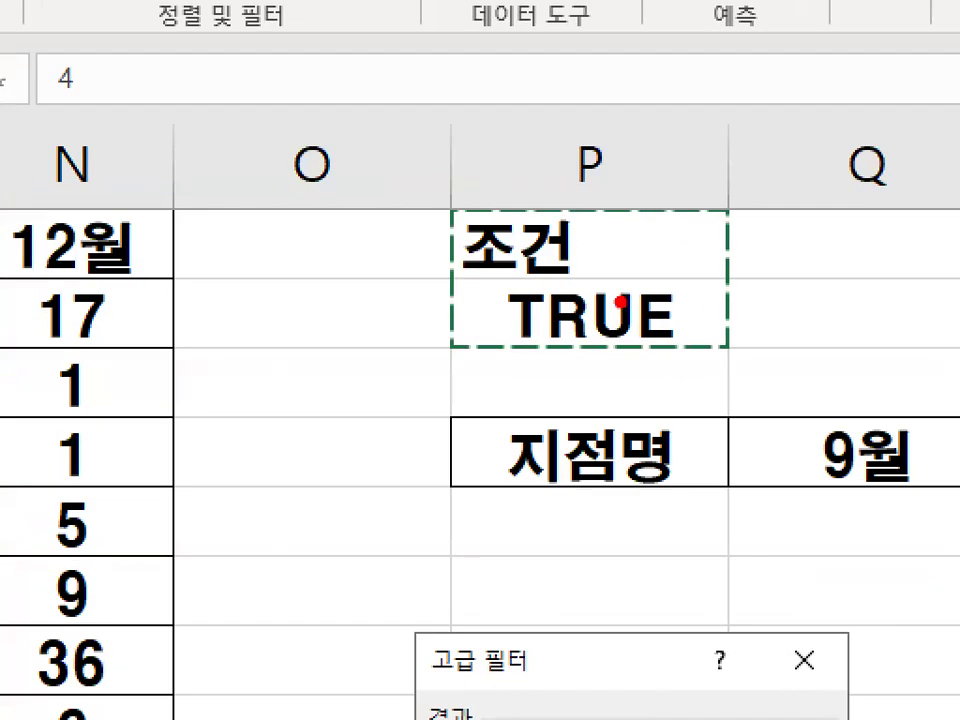
mouse_move(692, 306)
mouse_down()
mouse_move(615, 345)
mouse_move(525, 228)
mouse_move(692, 318)
mouse_up()
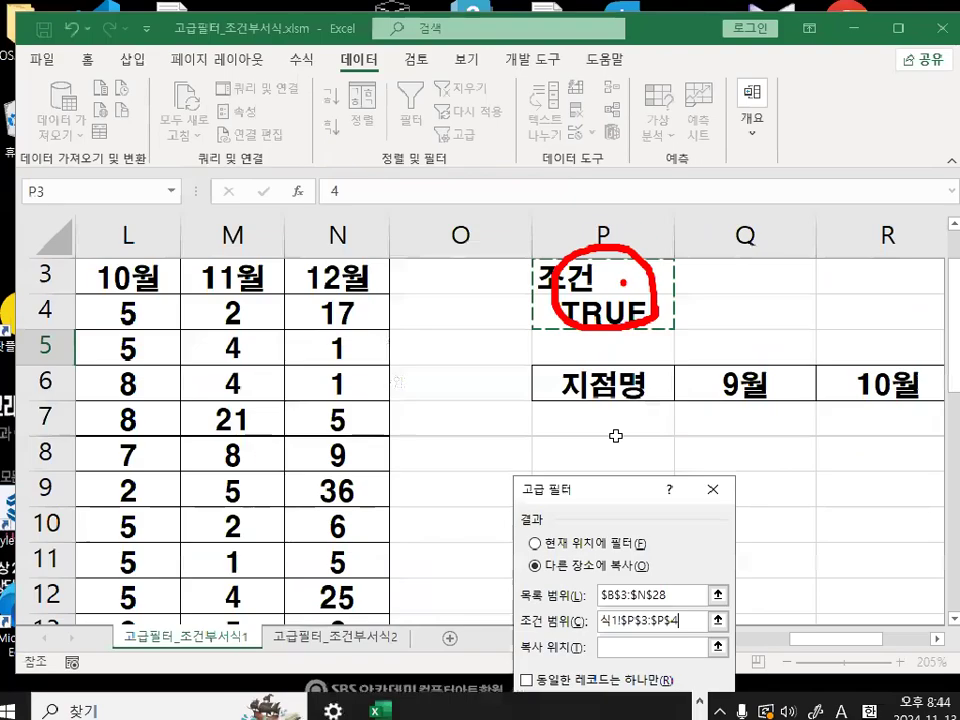
- Set the copy destination to the headings in P6:T6 and run the Advanced Filter
click(603, 649)
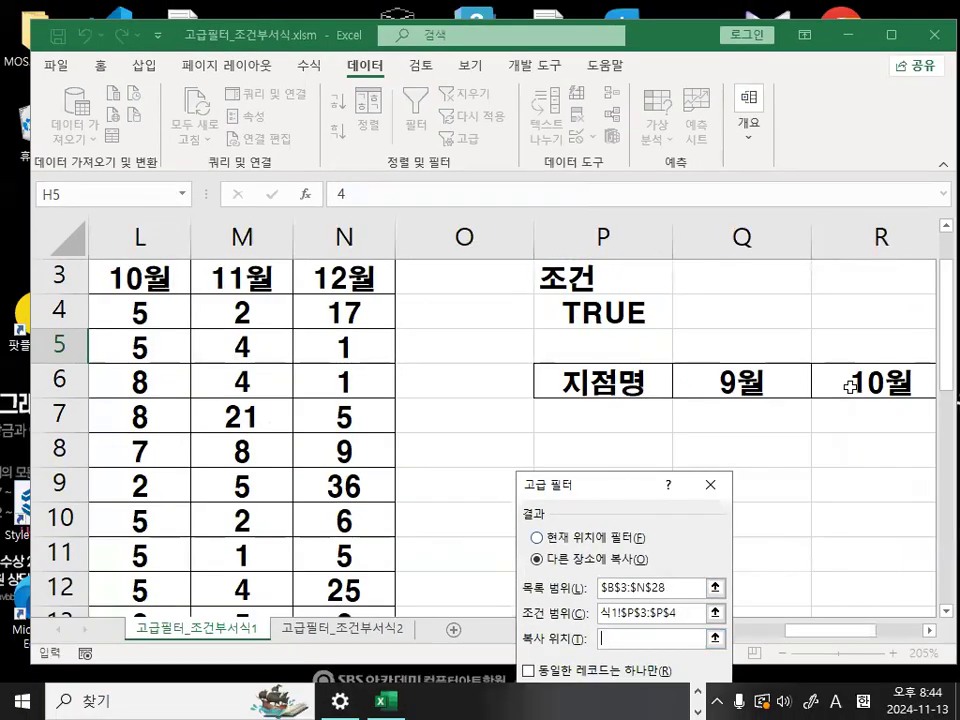
click(930, 631)
double_click(930, 631)
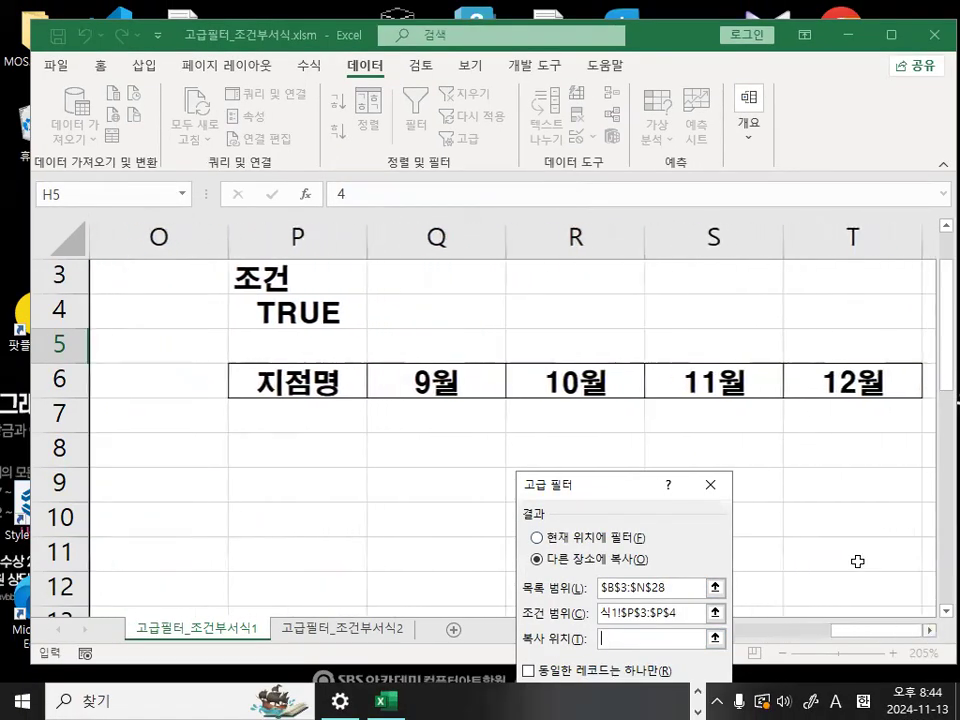
click(385, 379)
drag(385, 379, 846, 381)
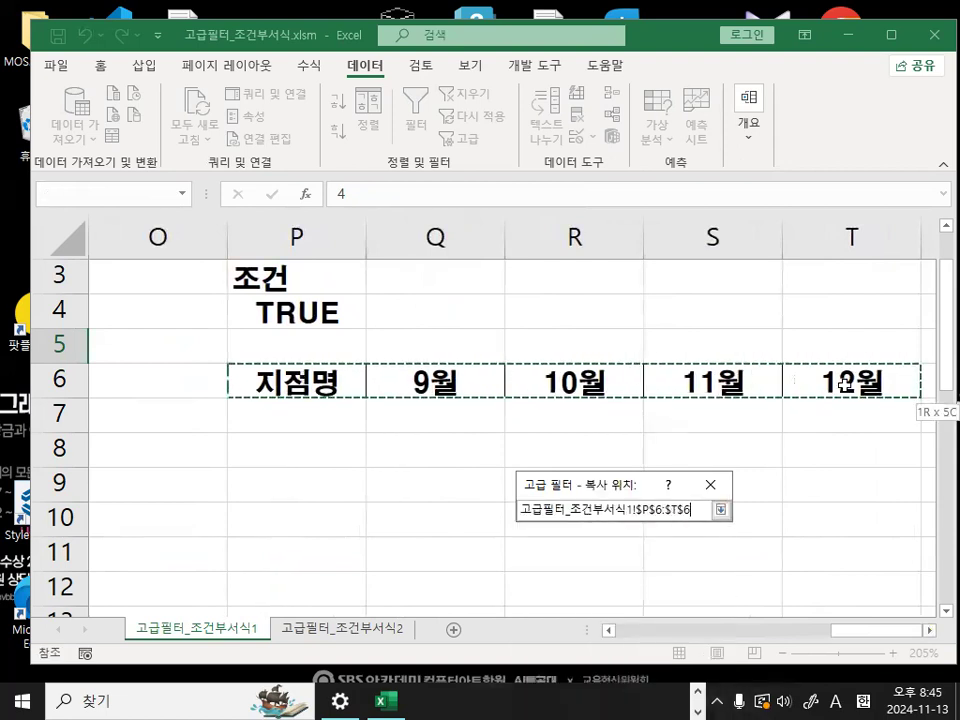
drag(611, 487, 609, 225)
click(609, 441)
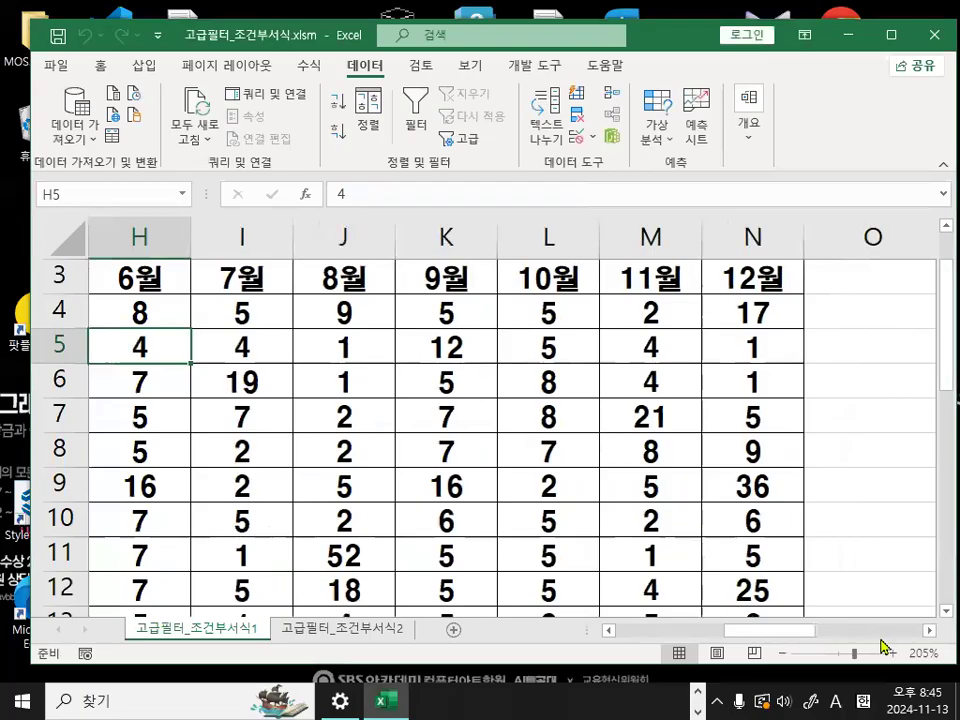
- Review the extracted rows below the P6:T6 headings and compare them with the OR formula in cell P4
click(929, 631)
drag(929, 633, 929, 633)
scroll(505, 520, down, 1)
drag(861, 632, 852, 626)
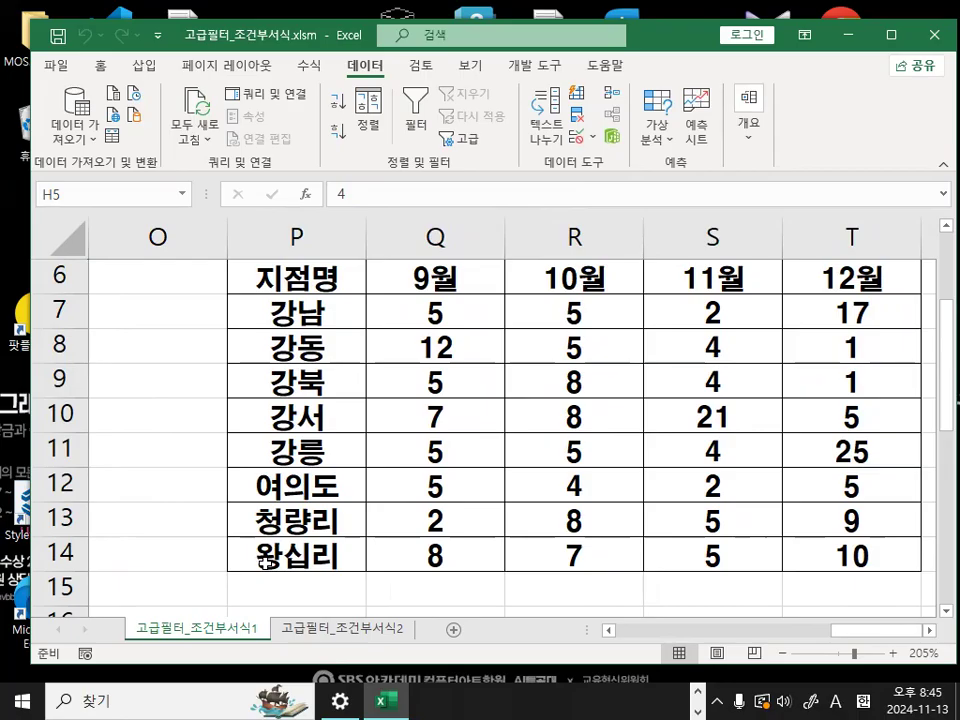
scroll(274, 572, up, 2)
click(392, 471)
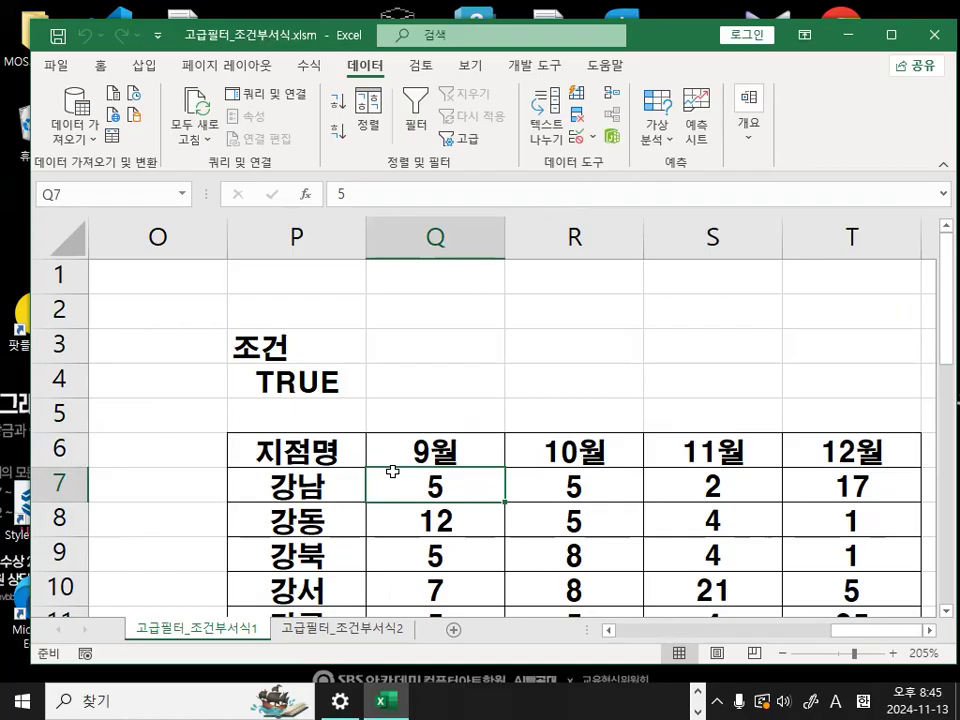
click(316, 478)
click(305, 385)
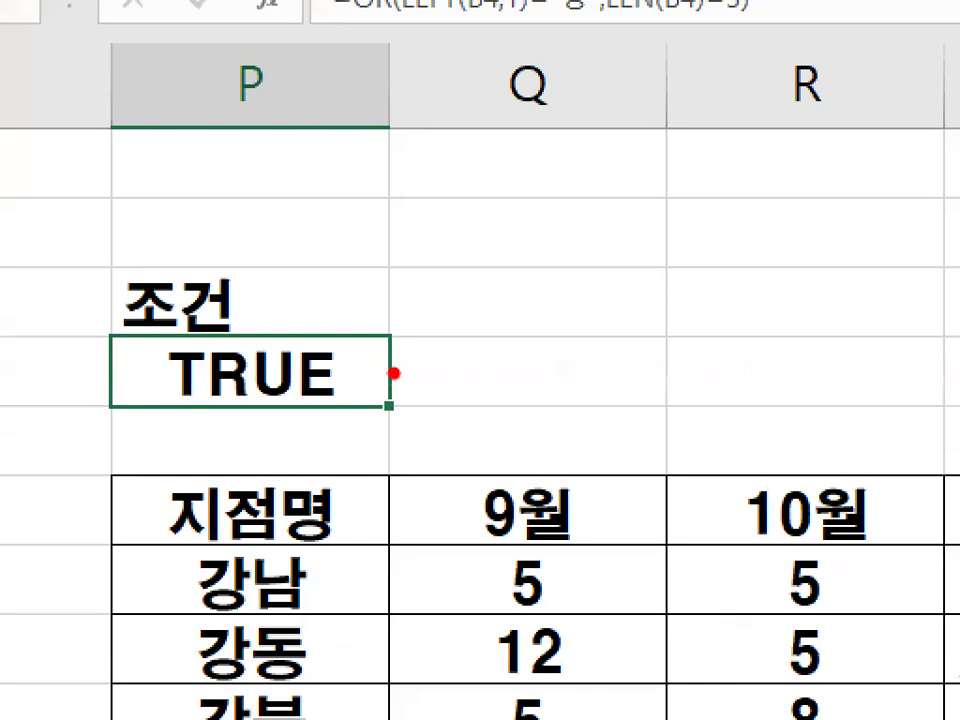
drag(367, 380, 355, 382)
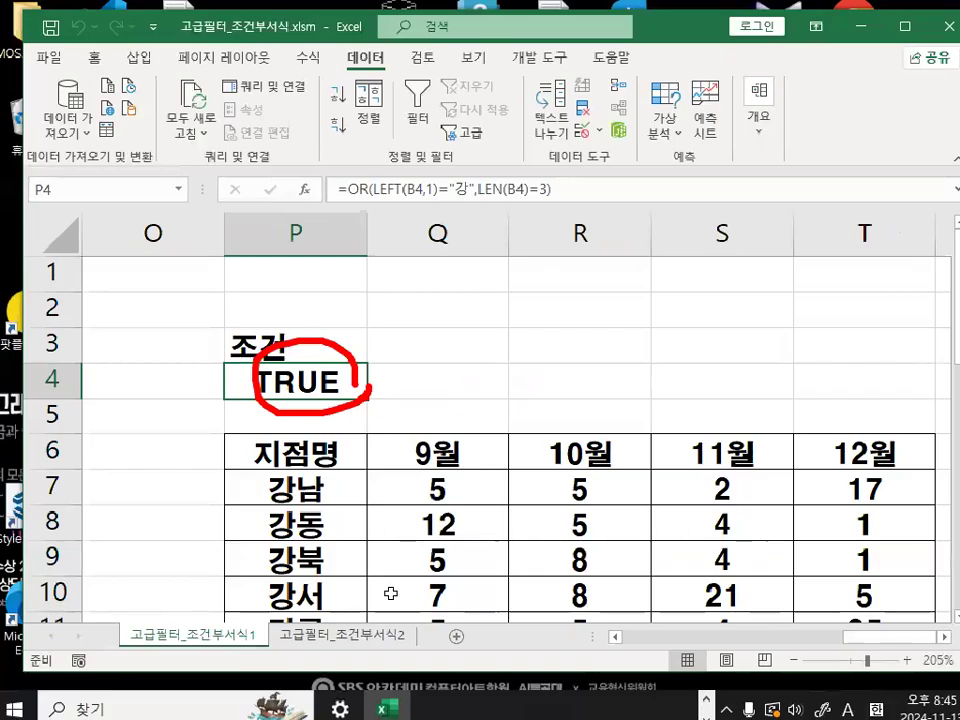
- Switch to Notepad and review the OR formula and the note about entering the output field names beforehand
key(alt+Tab)
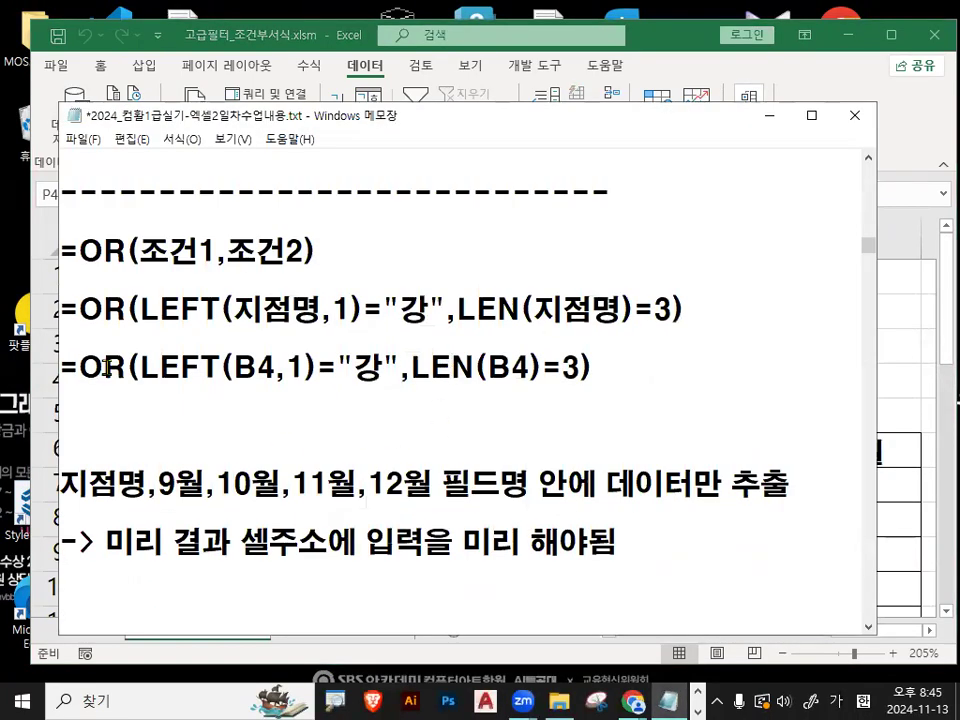
drag(77, 368, 666, 360)
click(667, 357)
scroll(594, 431, down, 1)
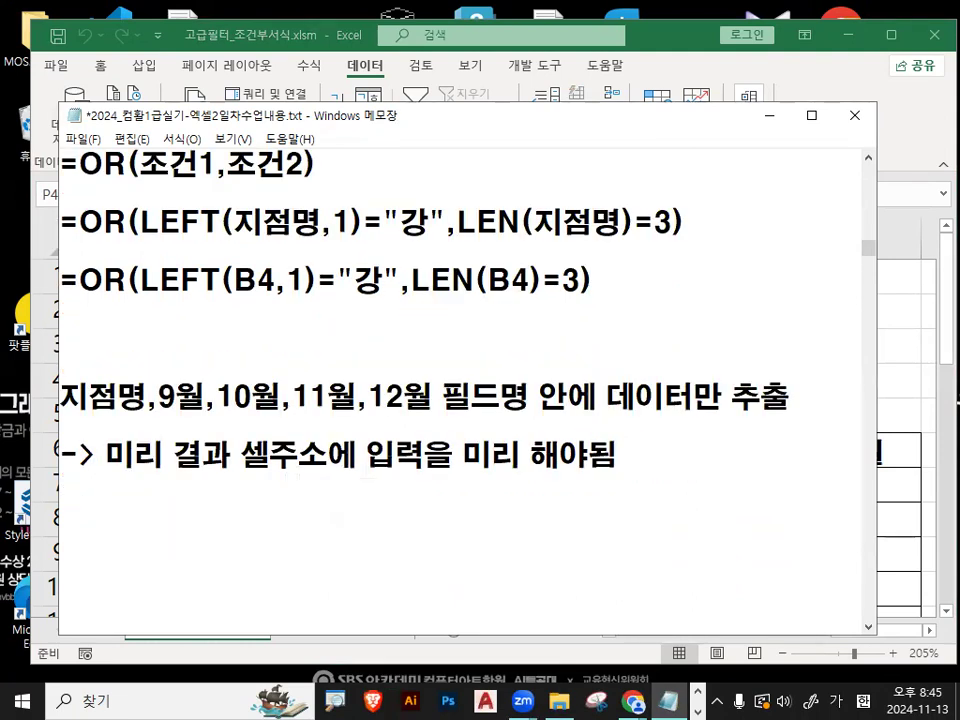
key(Hangul)
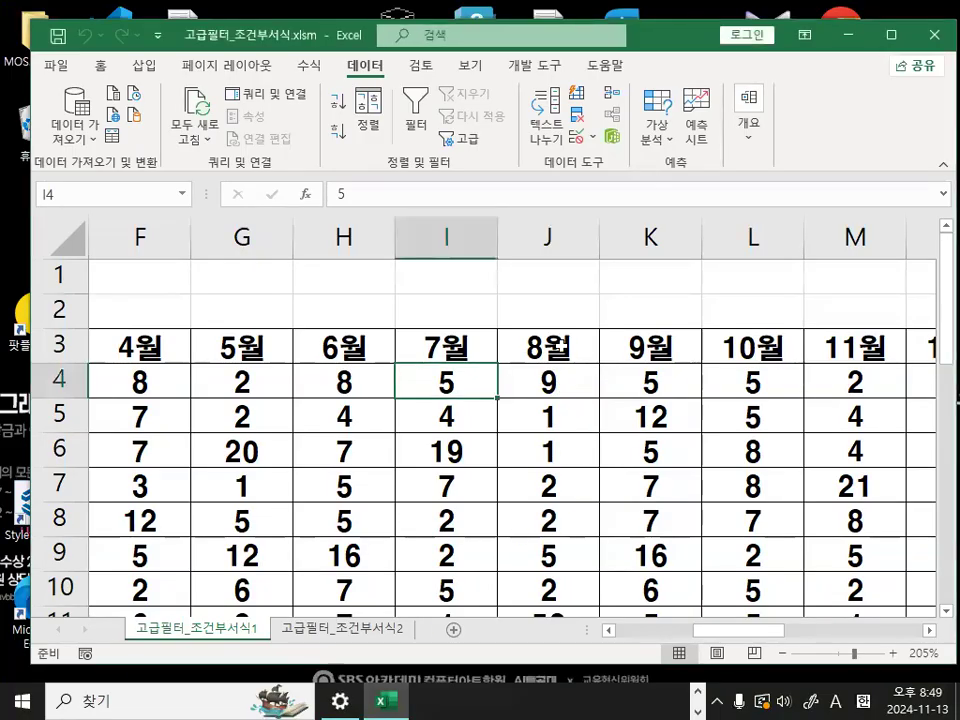
- Fill the 표1 heading row from 지점명 in B3 to 12월 in N3 with yellow
click(540, 480)
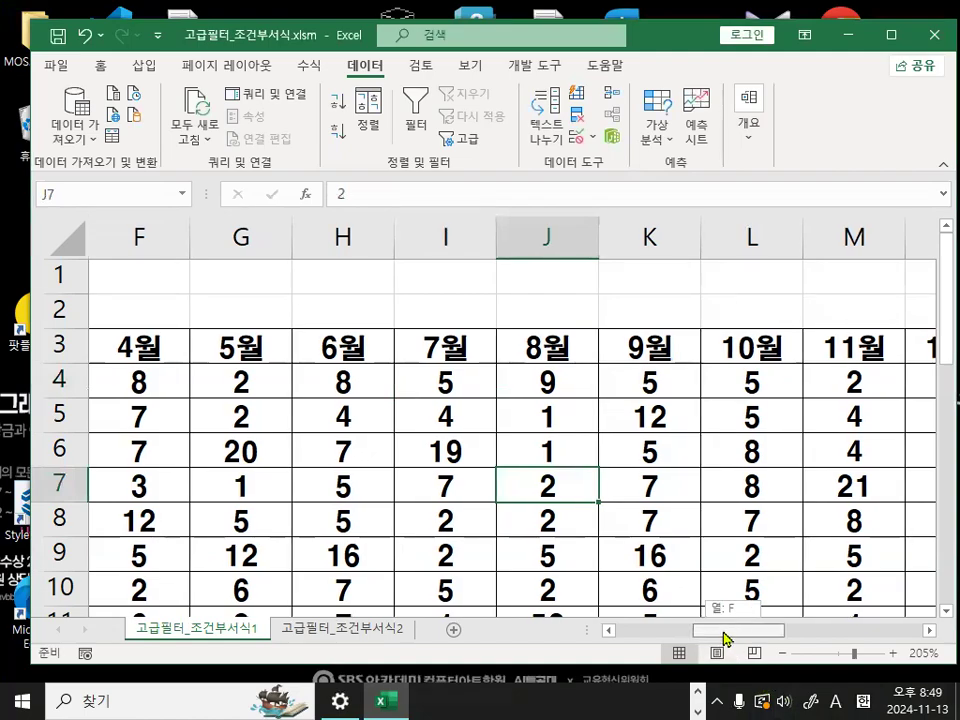
drag(729, 631, 568, 632)
click(208, 350)
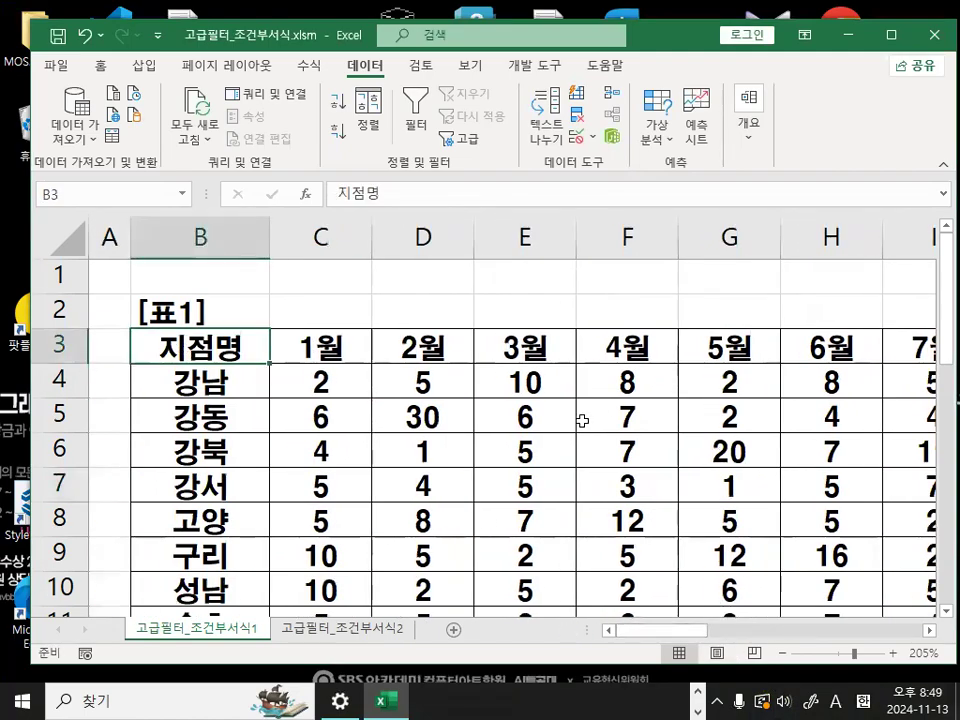
drag(230, 346, 672, 346)
click(100, 65)
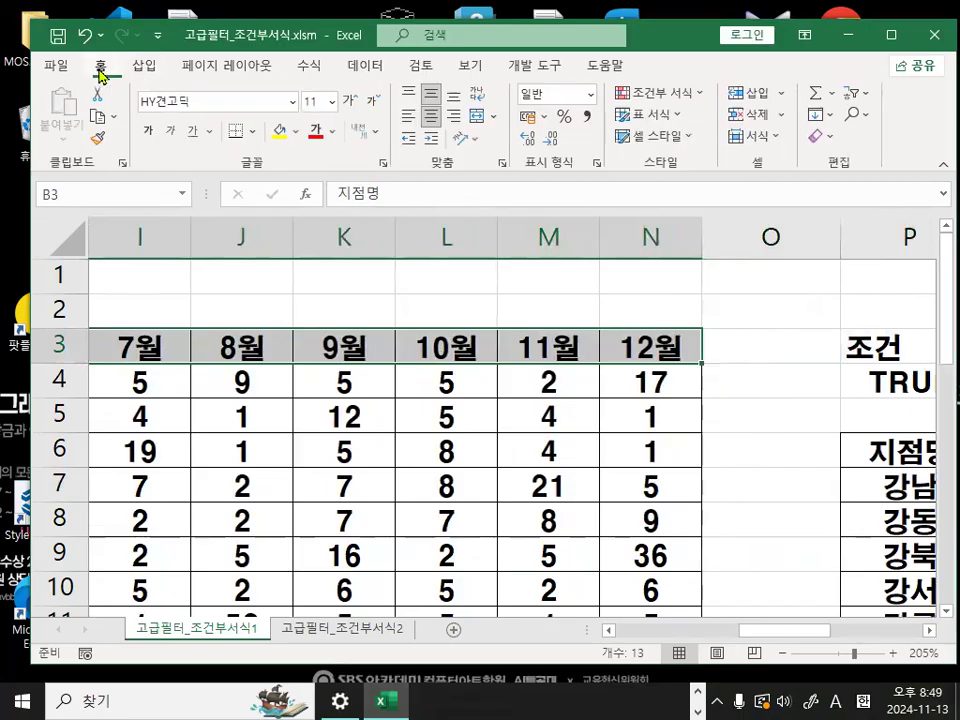
click(278, 135)
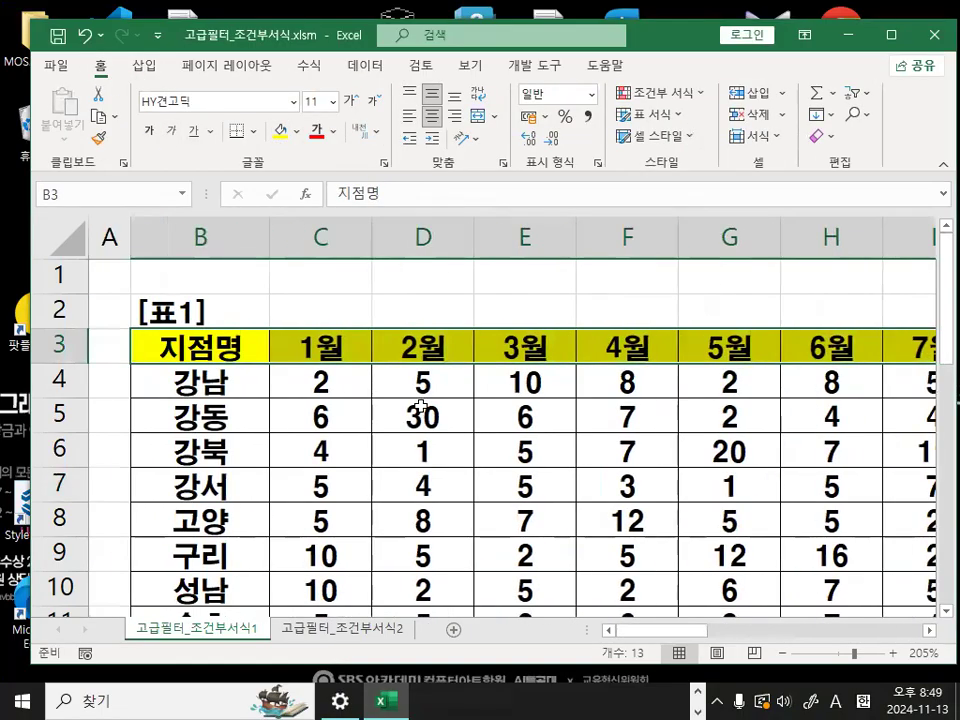
click(404, 453)
- Copy the yellow row 3 headings 지점명, 9월, 10월, 11월 and 12월 together
click(189, 347)
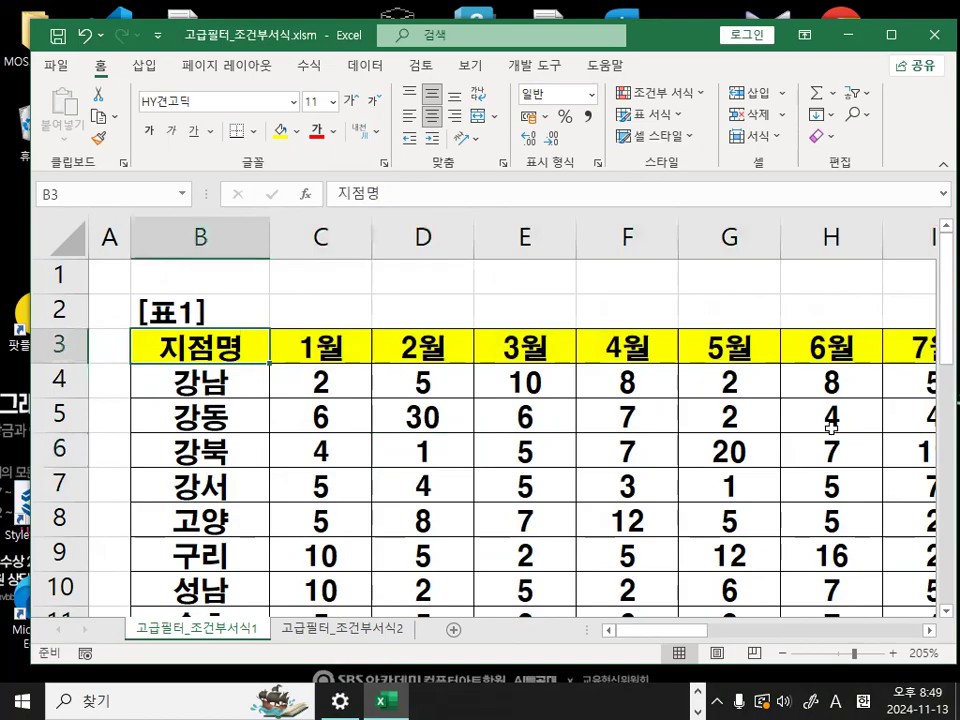
click(926, 632)
click(926, 632)
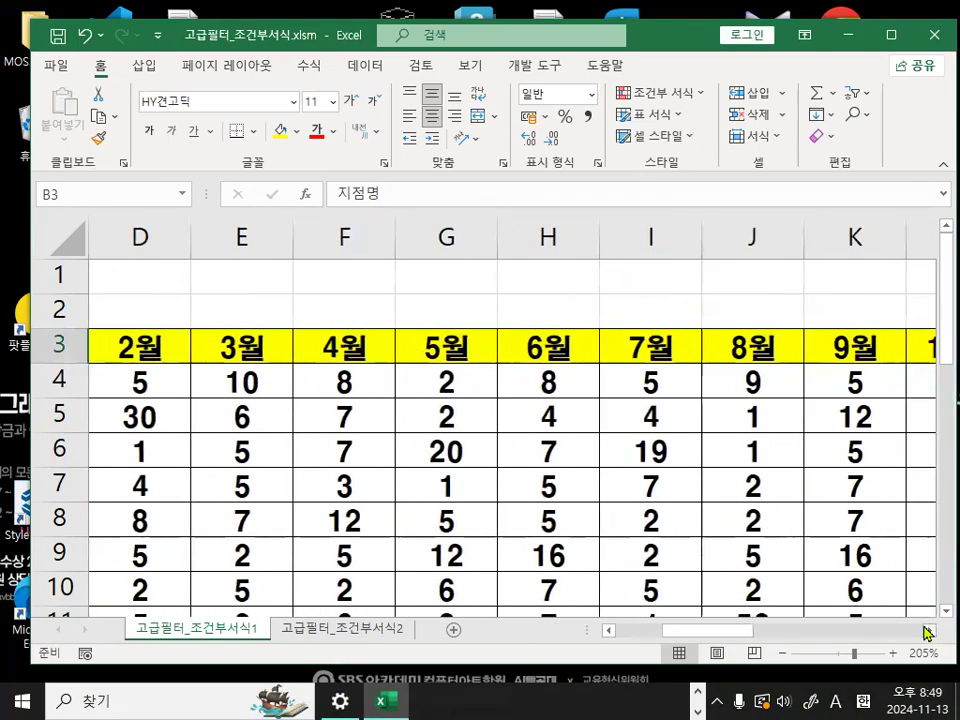
click(927, 632)
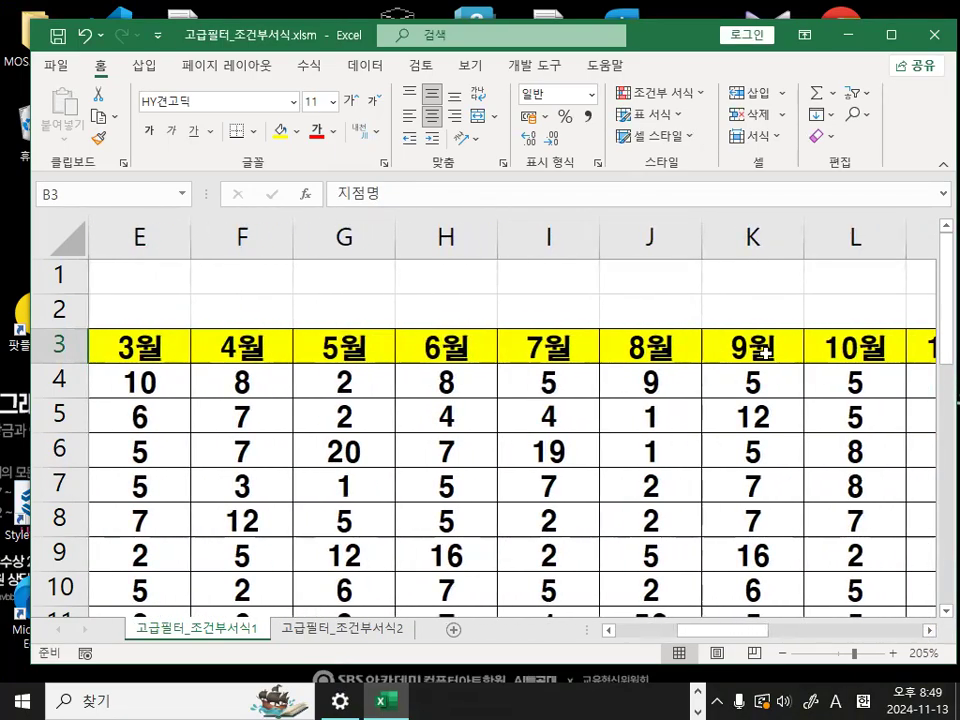
click(929, 632)
click(929, 632)
drag(566, 347, 843, 352)
key(ctrl+c)
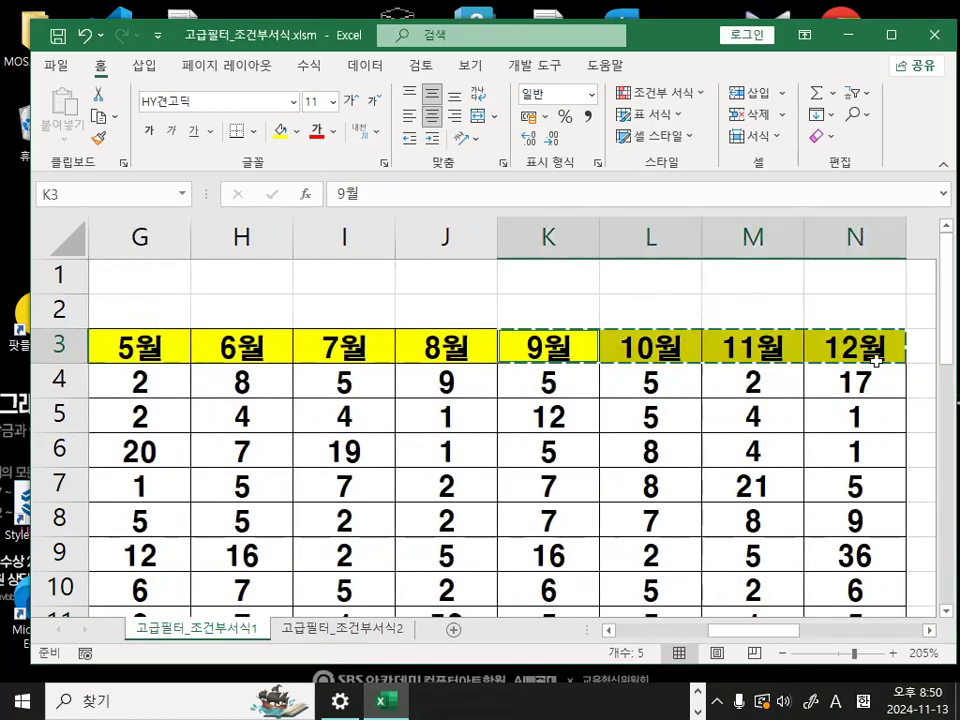
- Paste the copied yellow headings over the extracted table's headings, starting at cell P6
scroll(903, 626, right, 5)
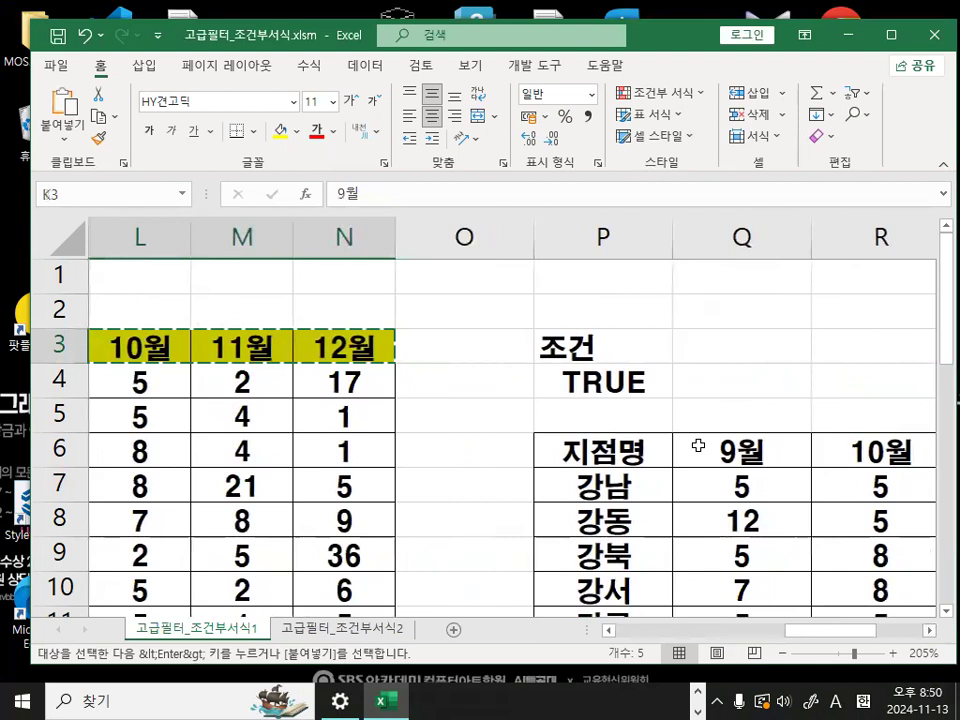
click(603, 452)
key(Return)
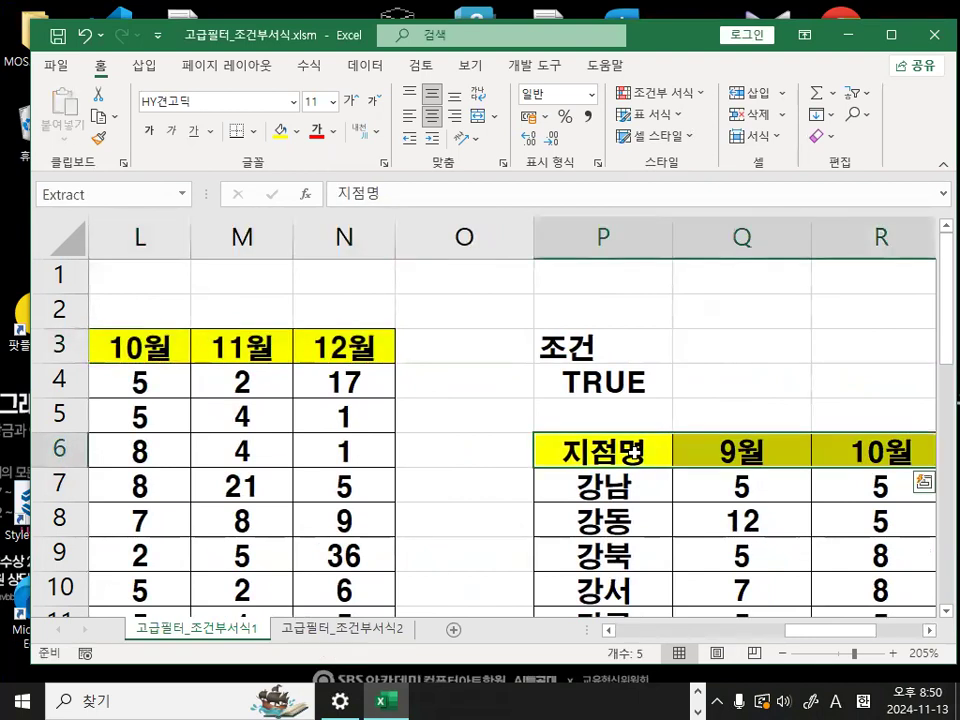
click(842, 450)
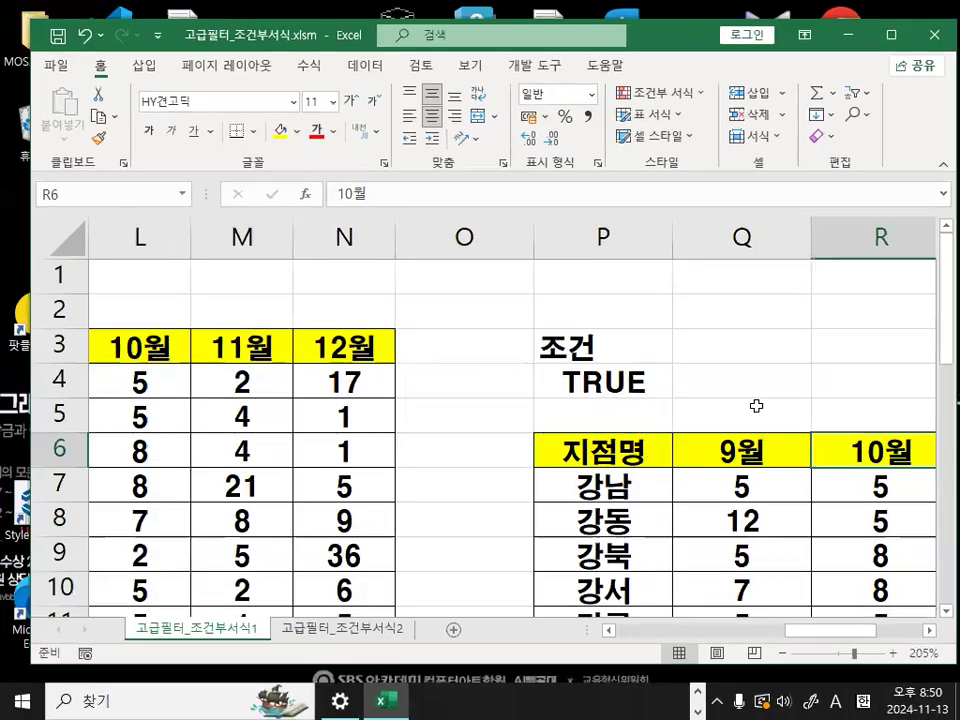
- Examine each heading of the extracted table in P6:T6, from 지점명 to 12월
click(929, 631)
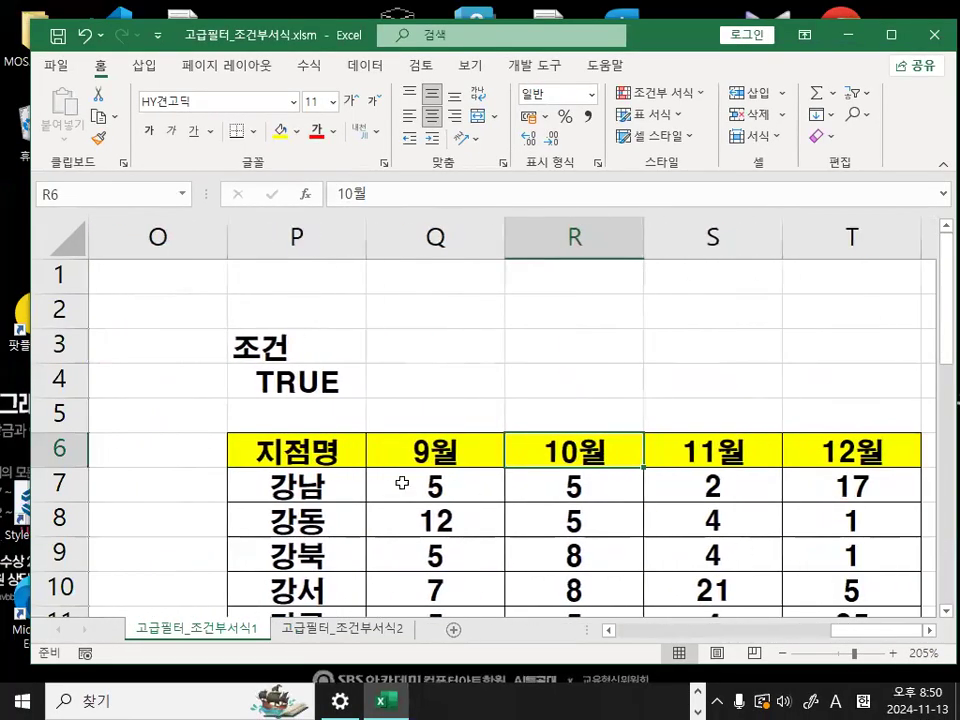
click(360, 451)
click(440, 451)
click(514, 450)
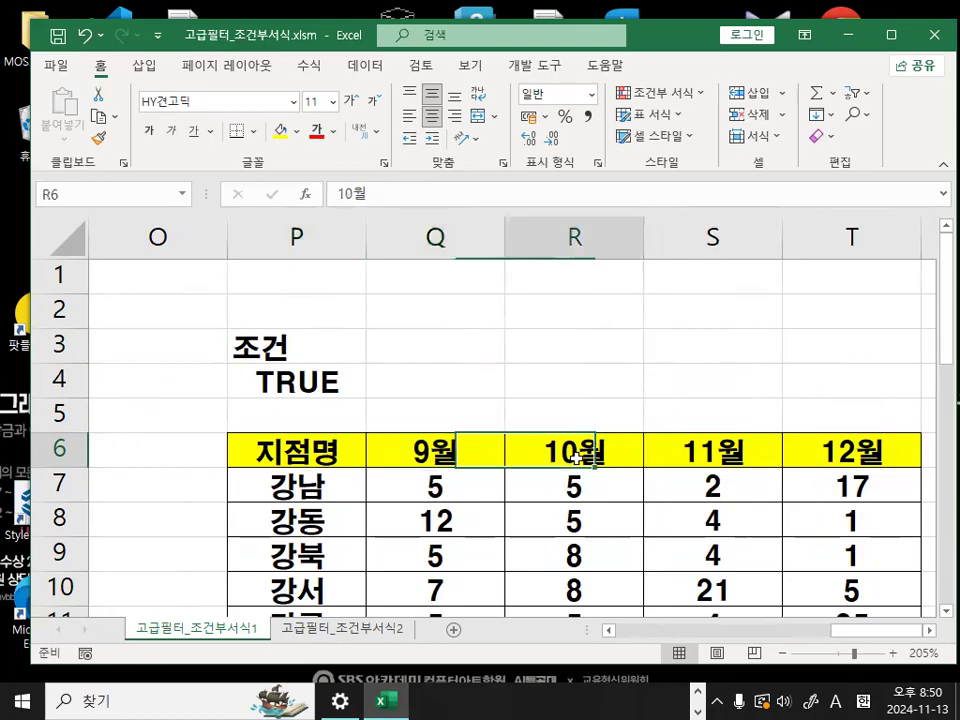
click(701, 455)
click(855, 449)
click(358, 450)
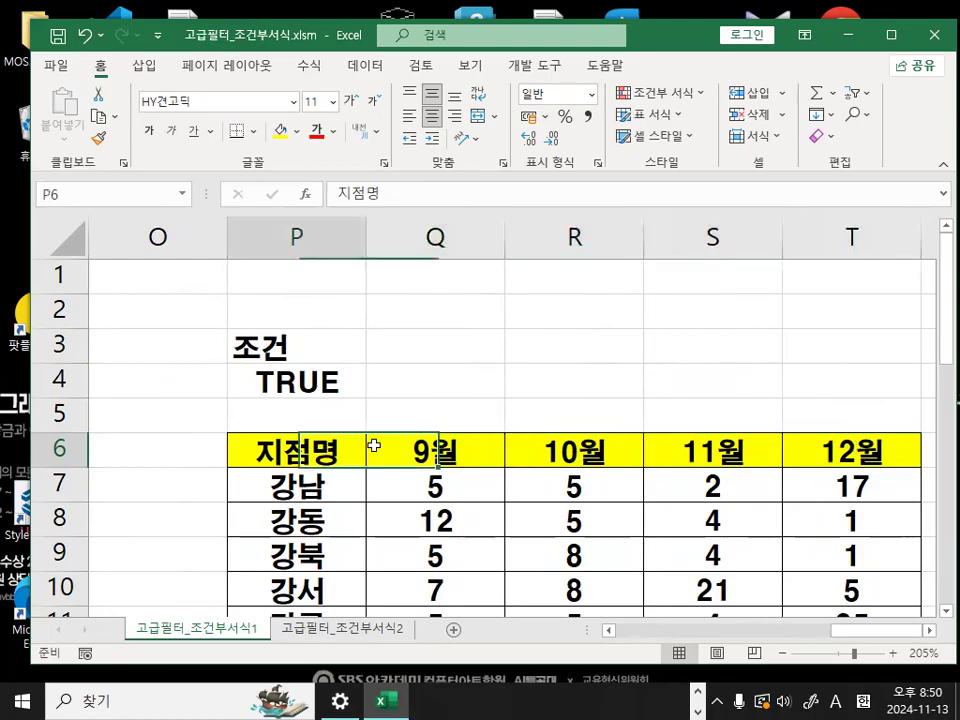
click(443, 449)
click(316, 442)
click(430, 445)
click(565, 448)
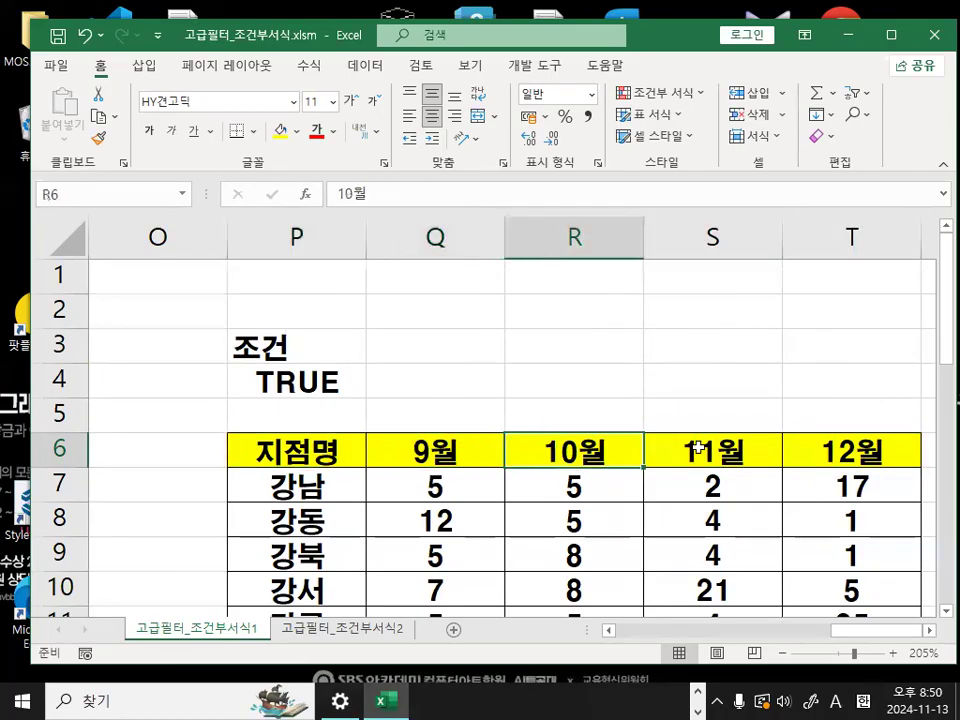
click(700, 448)
click(850, 440)
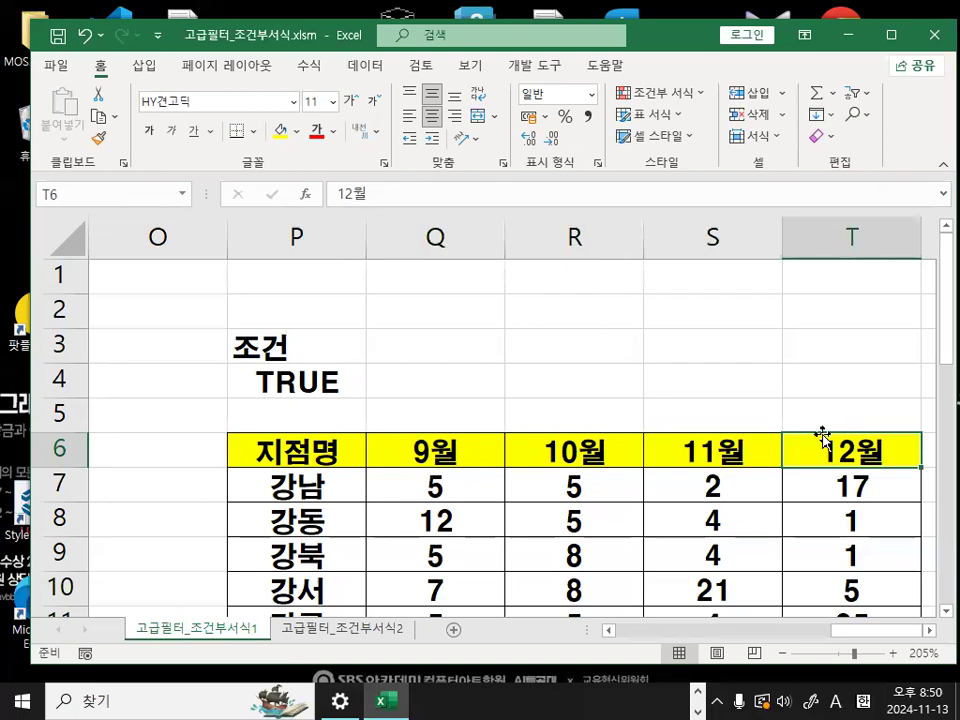
click(315, 450)
mouse_move(372, 454)
mouse_down()
mouse_move(322, 486)
mouse_move(342, 476)
mouse_up()
mouse_move(383, 403)
mouse_down()
mouse_move(426, 351)
mouse_move(410, 410)
mouse_up()
mouse_move(408, 250)
mouse_down()
mouse_move(460, 350)
mouse_move(520, 392)
mouse_up()
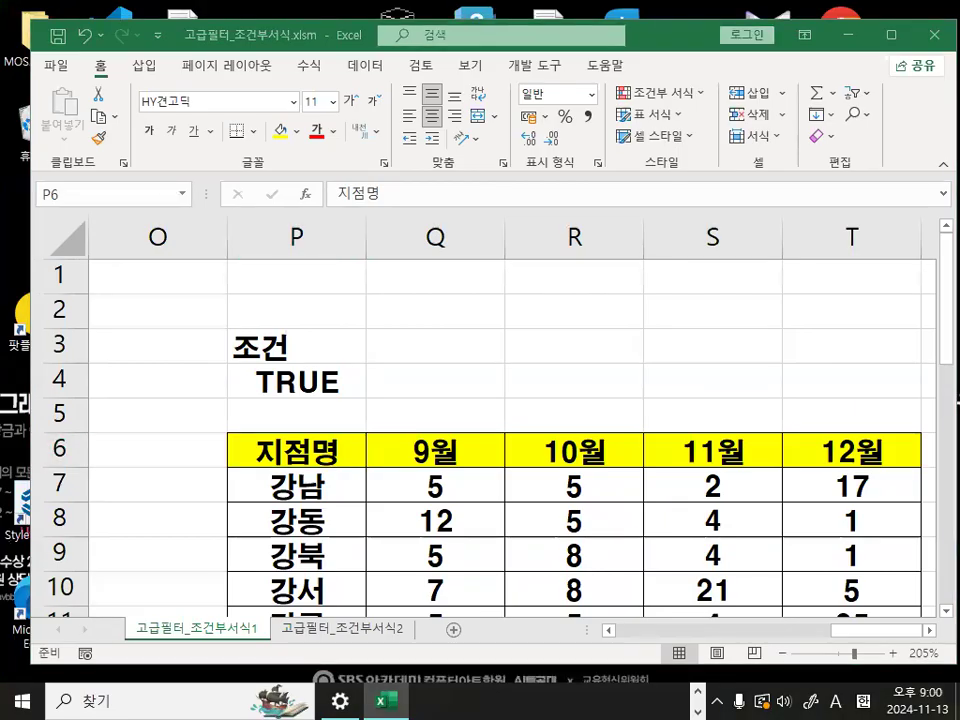
key(F2)
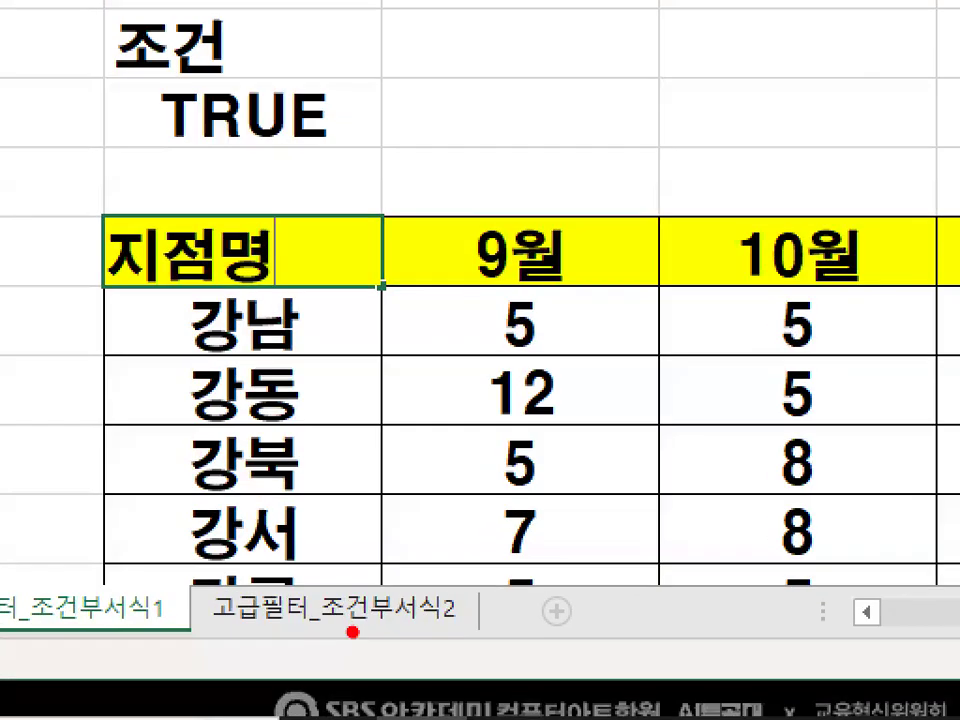
mouse_move(478, 634)
mouse_down()
mouse_move(204, 626)
mouse_move(480, 634)
mouse_up()
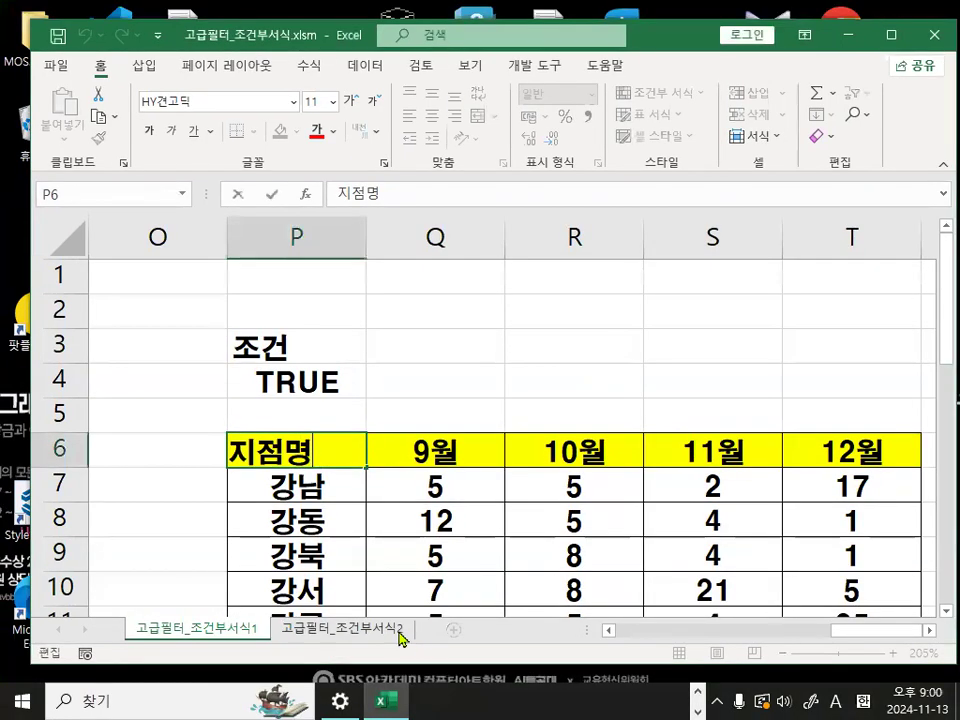
- Open the next exercise sheet, 고급필터_조건부서식2, and select cell E7
click(414, 610)
click(365, 370)
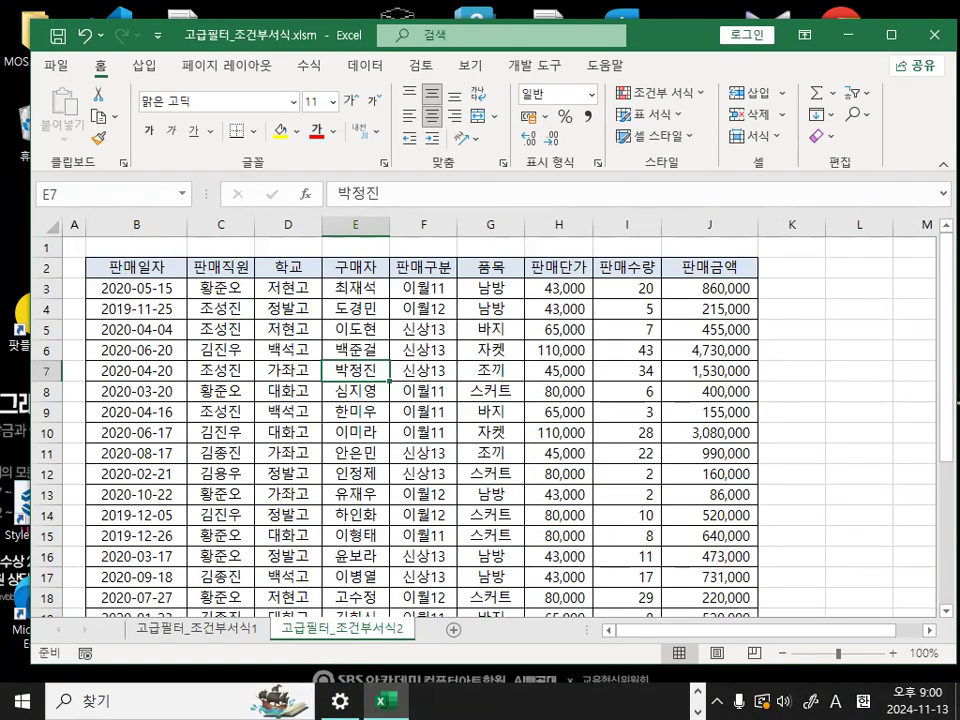
- Switch to the Notepad lesson notes and add a dashed separator line followed by the heading 출제유형2) and blank lines
key(alt+Tab)
click(253, 545)
text(--------------------------)
key(Return)
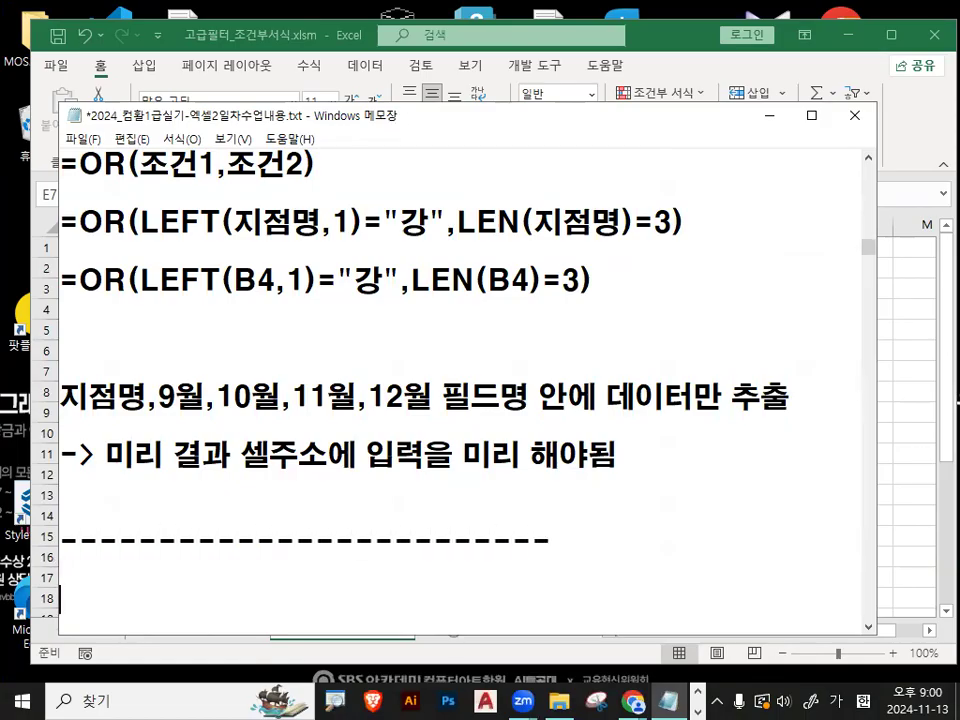
text(출ㅈ)
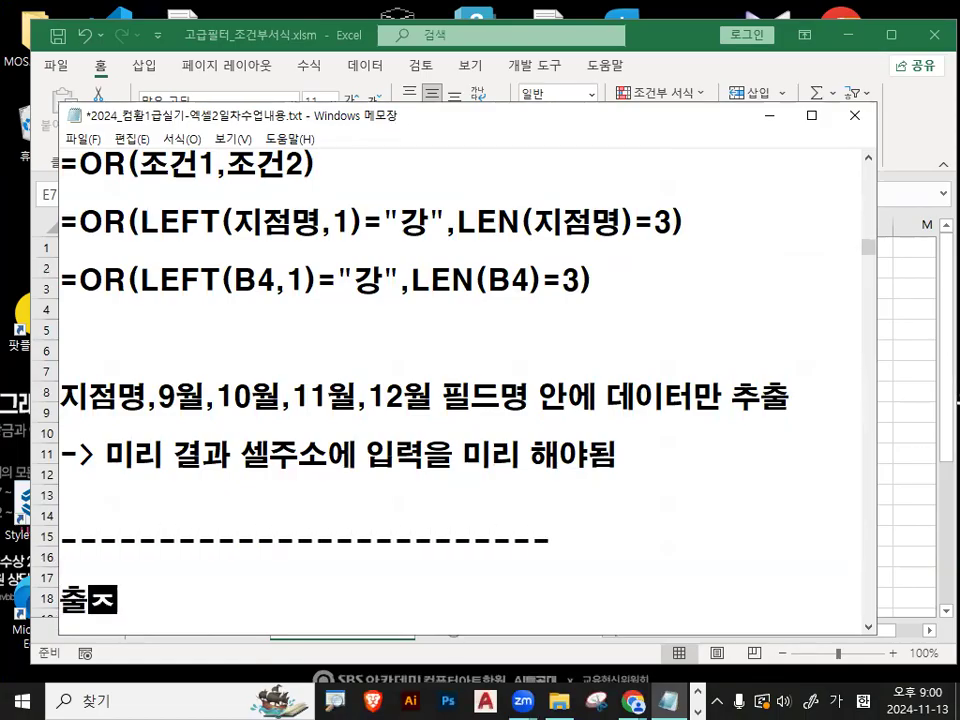
text(제윻)
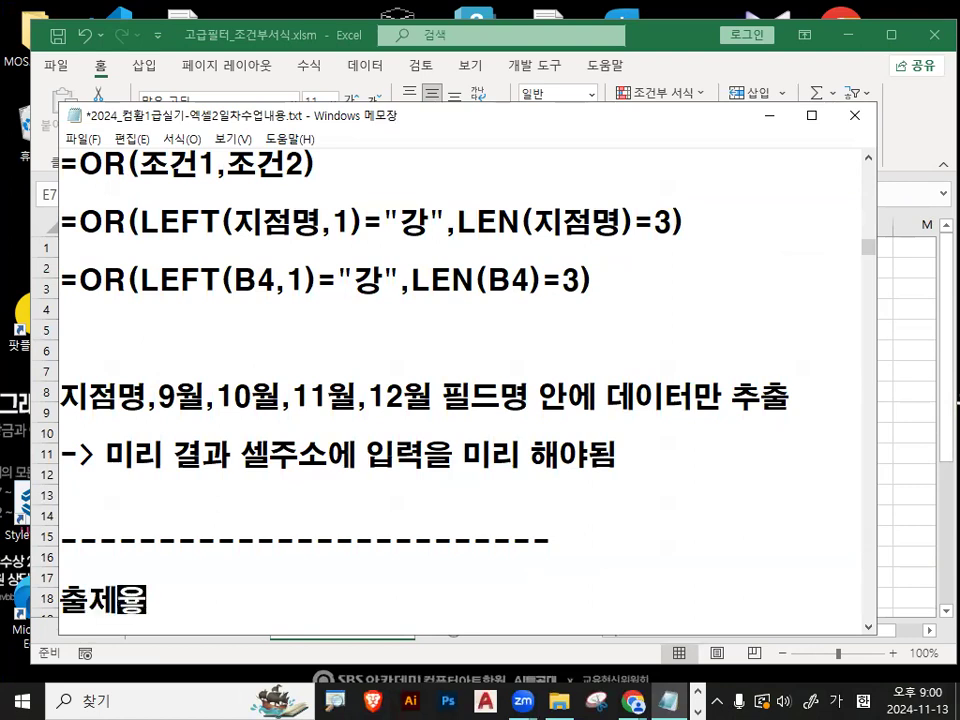
text(형2))
key(Return)
key(Return)
key(Return)
key(Return)
key(Return)
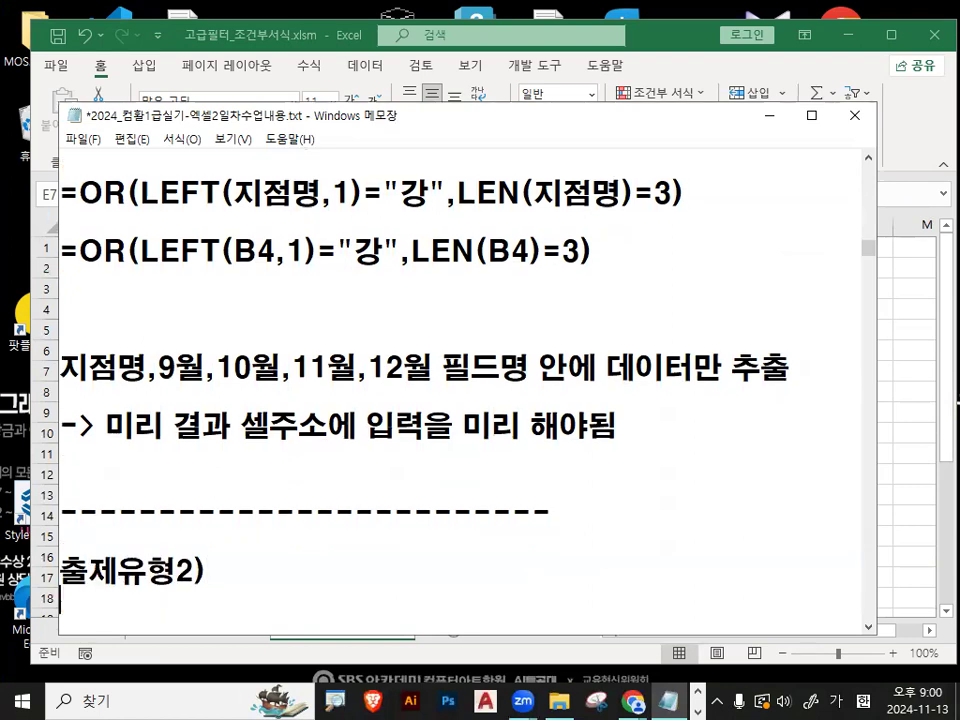
key(Return)
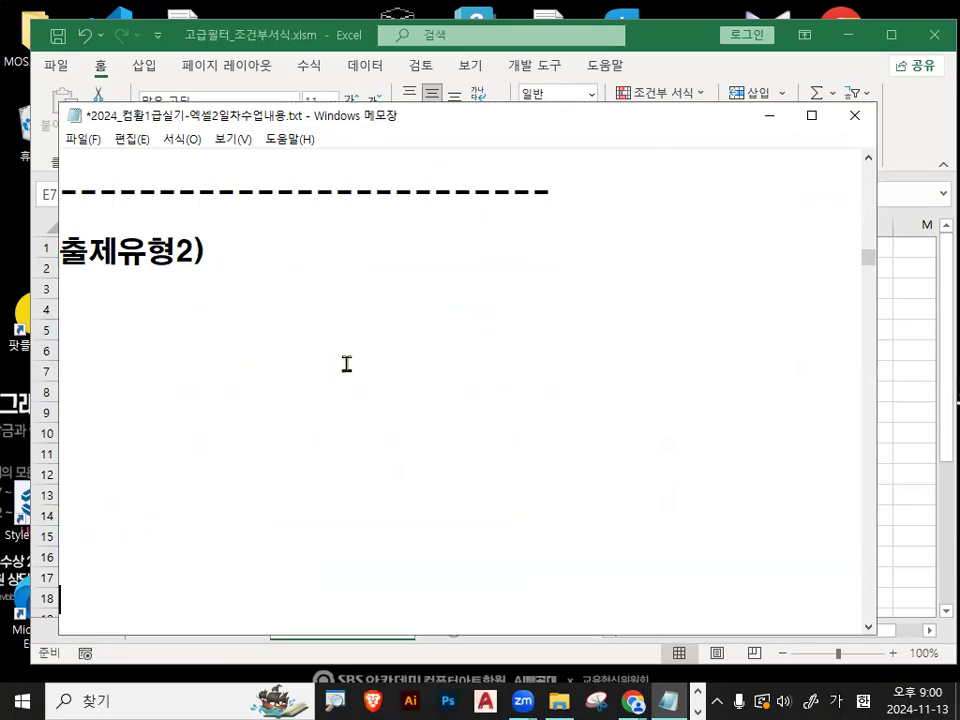
- Sketch a circled A above a circled 1, a dividing slash, and a circled B above a circled 2 as on-screen annotations
key(ctrl+2)
drag(440, 207, 327, 403)
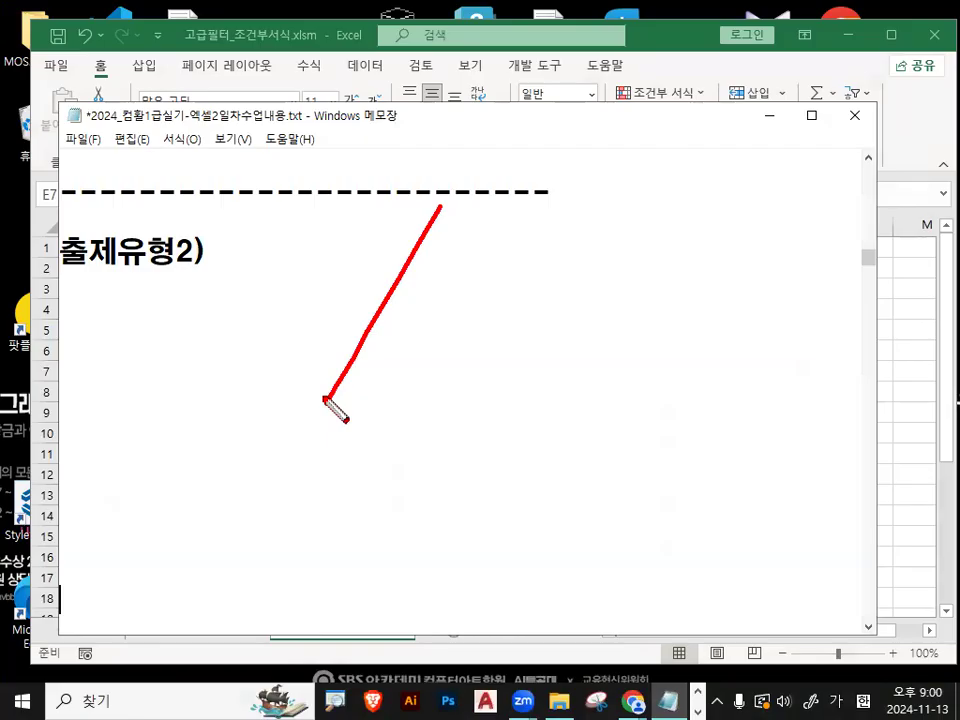
mouse_move(268, 277)
mouse_down()
mouse_move(270, 208)
mouse_move(304, 271)
mouse_move(303, 237)
mouse_move(257, 208)
mouse_move(331, 264)
mouse_up()
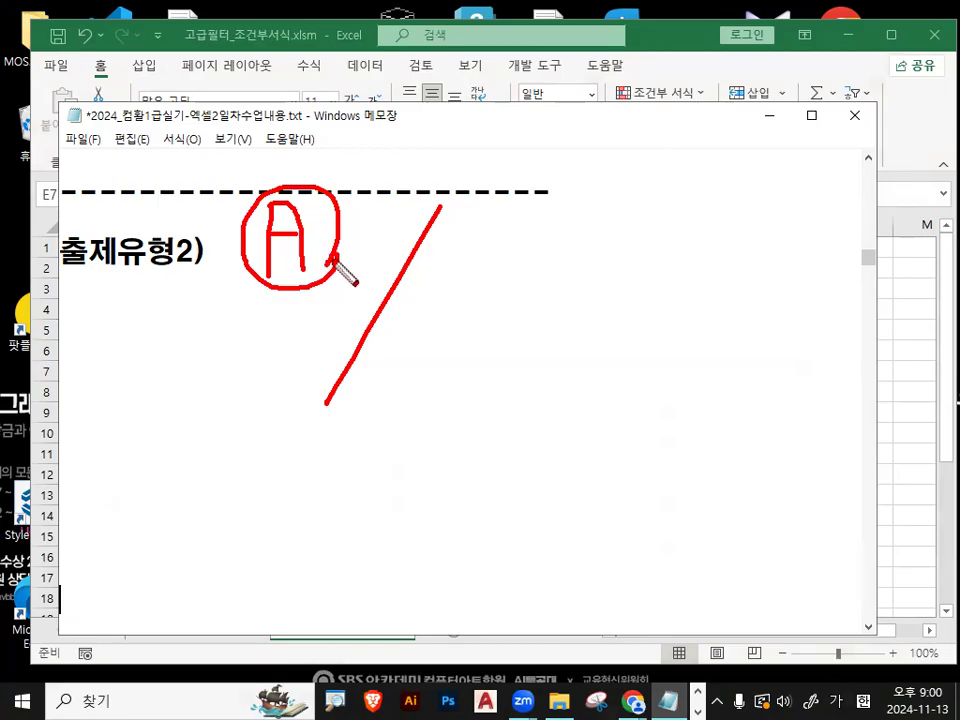
mouse_move(591, 184)
mouse_down()
mouse_move(600, 268)
mouse_move(579, 282)
mouse_move(655, 247)
mouse_up()
mouse_move(268, 326)
mouse_down()
mouse_move(269, 386)
mouse_move(298, 330)
mouse_move(294, 386)
mouse_up()
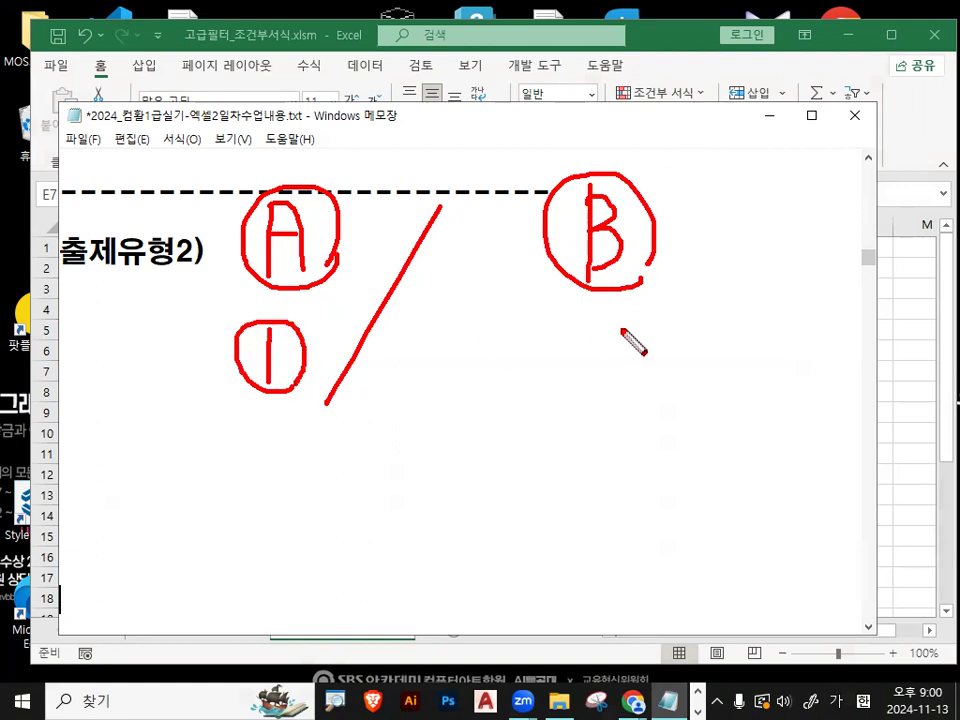
mouse_move(527, 345)
mouse_down()
mouse_move(557, 373)
mouse_move(518, 361)
mouse_move(578, 357)
mouse_up()
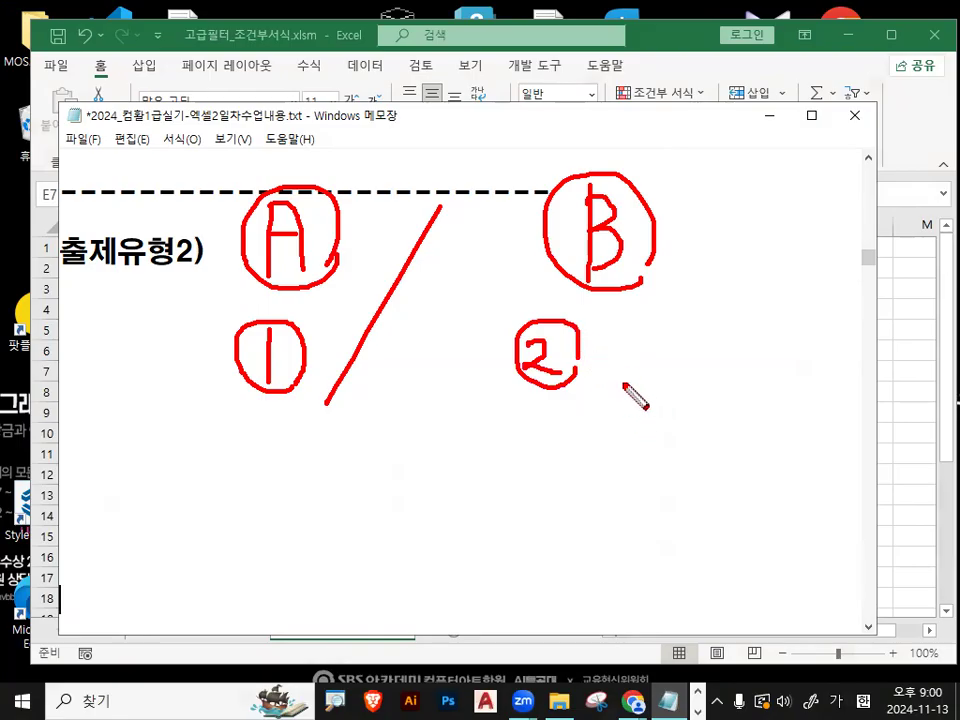
- Draw a circled 3 beside the 2 under B, join both with a bracket, and write the underlined expression OR(2,3) below
mouse_move(670, 333)
mouse_down()
mouse_move(684, 351)
mouse_move(677, 366)
mouse_move(654, 321)
mouse_move(700, 350)
mouse_up()
mouse_move(552, 378)
mouse_down()
mouse_move(632, 432)
mouse_move(677, 372)
mouse_up()
mouse_move(527, 454)
mouse_down()
mouse_move(521, 487)
mouse_move(560, 466)
mouse_move(580, 505)
mouse_up()
mouse_move(580, 450)
mouse_down()
mouse_move(588, 478)
mouse_move(612, 500)
mouse_up()
mouse_move(652, 450)
mouse_down()
mouse_move(635, 452)
mouse_move(641, 496)
mouse_move(684, 464)
mouse_move(676, 490)
mouse_up()
drag(688, 437, 715, 500)
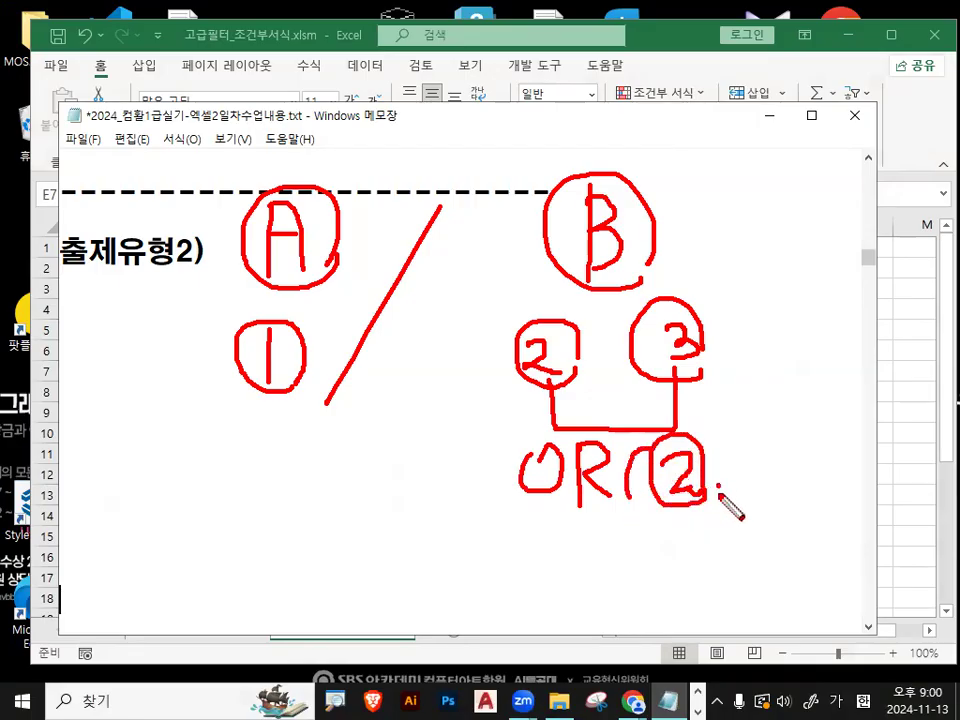
mouse_move(747, 447)
mouse_down()
mouse_move(765, 474)
mouse_move(722, 491)
mouse_move(745, 428)
mouse_up()
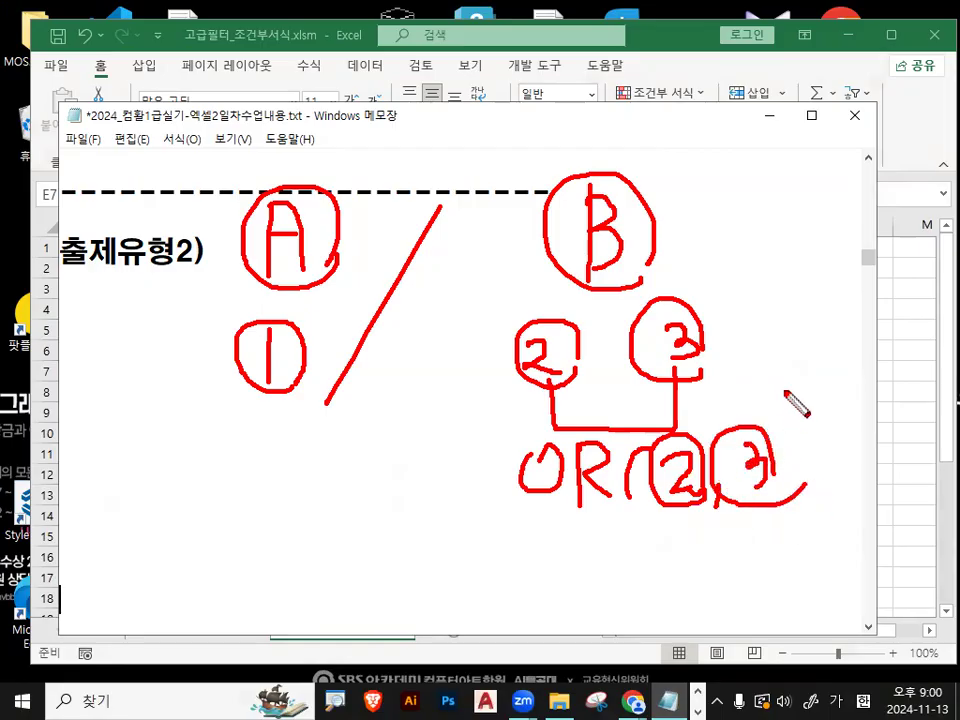
drag(785, 388, 821, 504)
drag(540, 522, 806, 510)
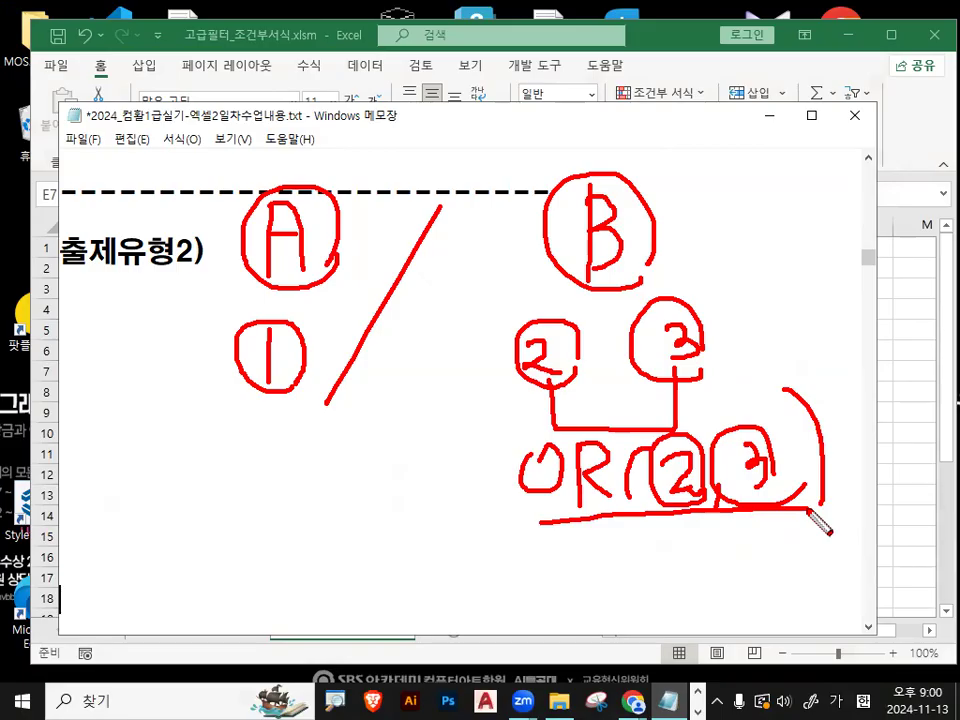
- Draw a slash after group B, a circled C below group A and a check mark beside OR, then clear the annotations
drag(840, 180, 788, 385)
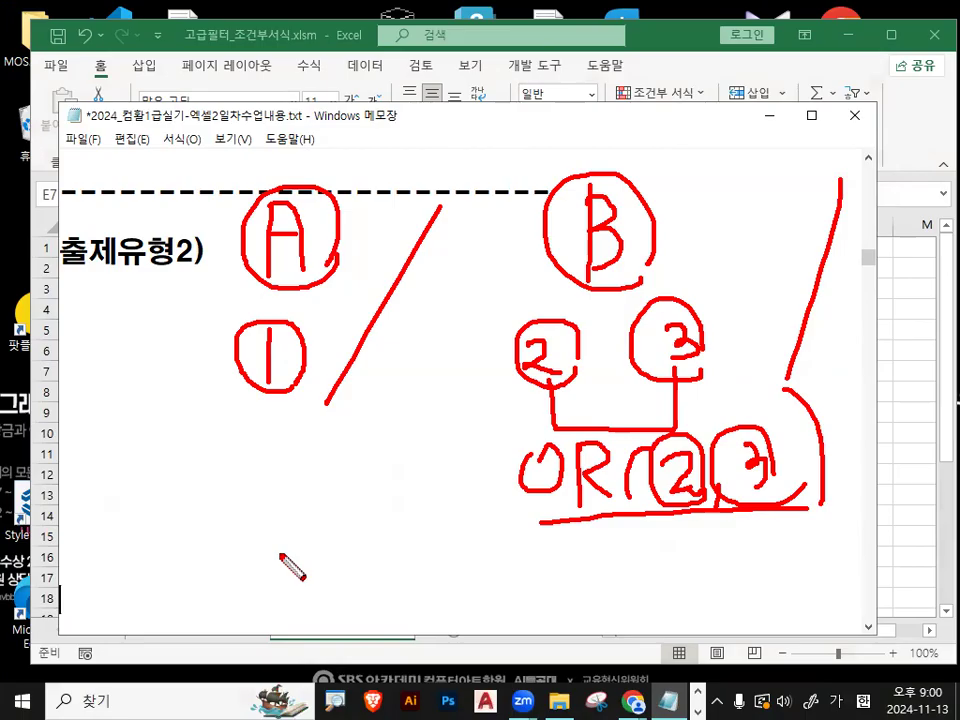
drag(316, 524, 300, 578)
mouse_move(358, 562)
mouse_down()
mouse_move(242, 590)
mouse_move(371, 580)
mouse_up()
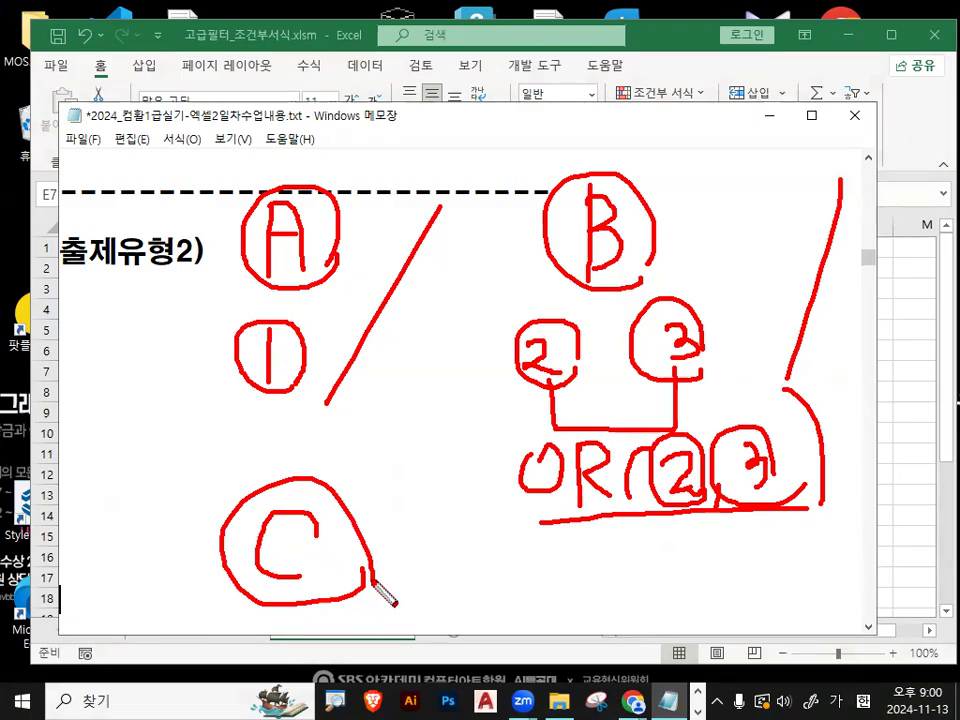
drag(463, 443, 531, 400)
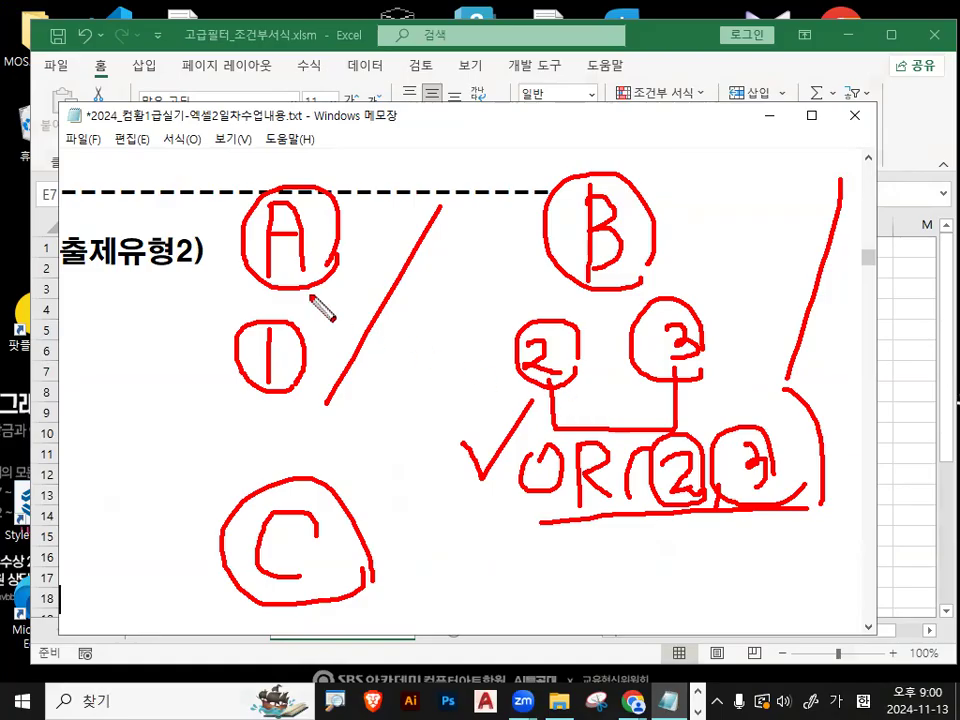
key(Escape)
- Start the first condition line under 출제유형2) with the text 조건1 : 판매구분
text(ㅈㅎㄱ)
key(BackSpace)
key(BackSpace)
key(BackSpace)
text(조건1)
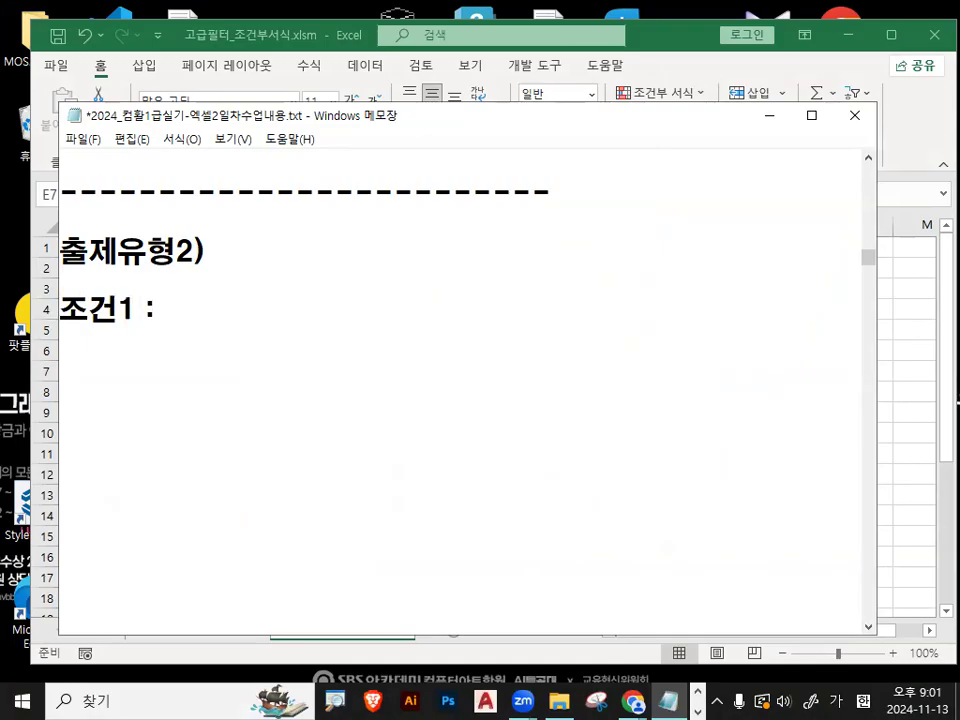
text(: 판매구)
key(BackSpace)
text(ㅜ분)
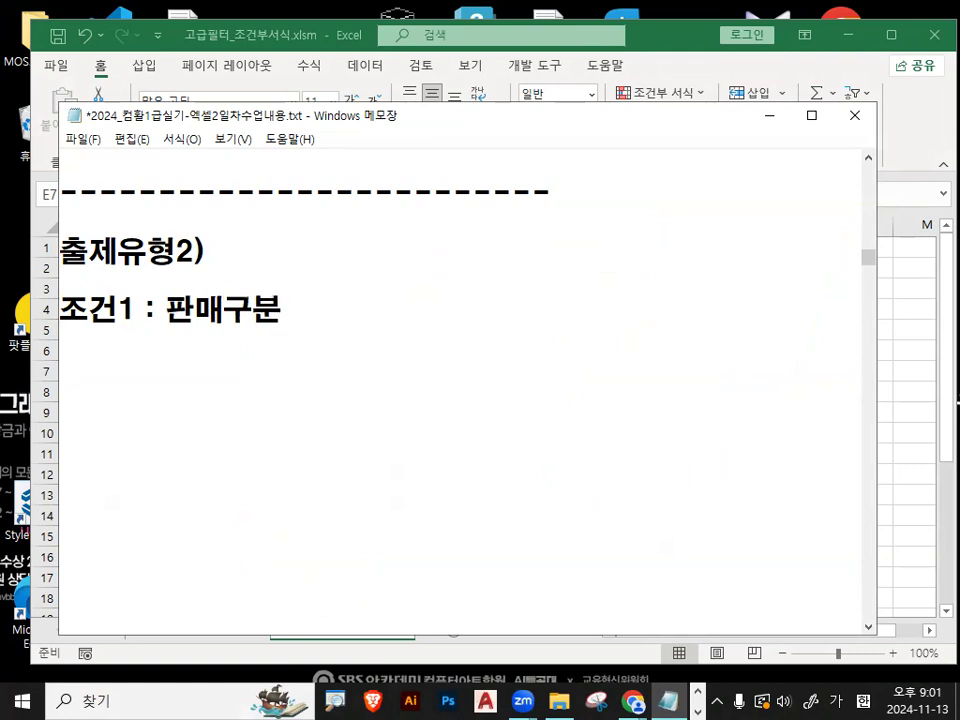
text(이 이월 ㅇ)
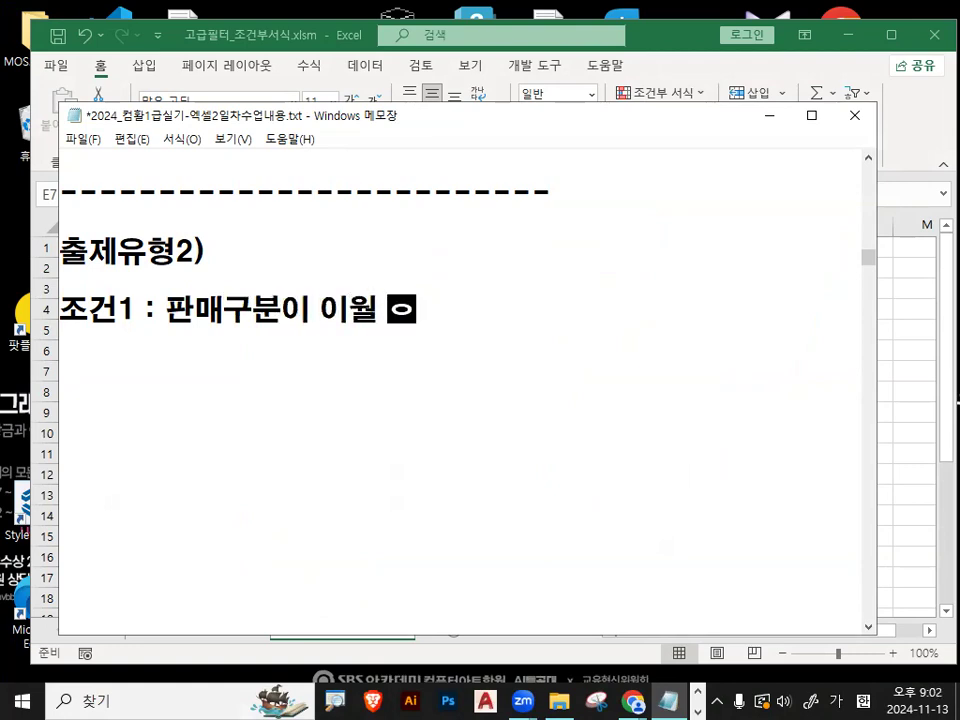
- Complete the 조건1 line so it reads 판매구분이 이월 시작 -> LEFT 등장
key(BackSpace)
text(시작 ->)
key(Hangul)
text(LEFT)
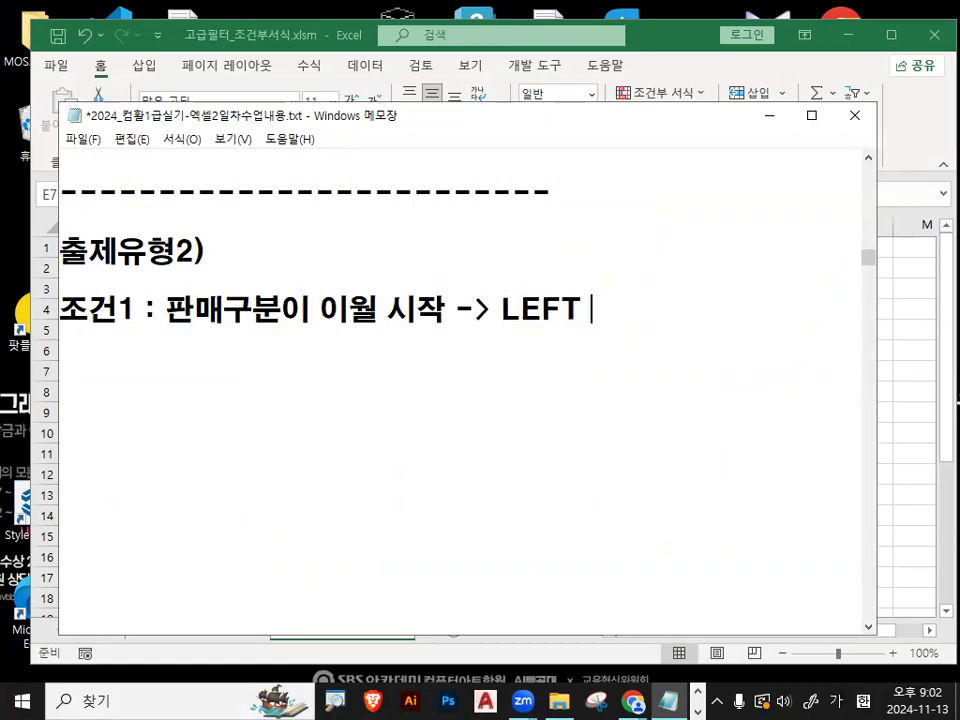
text( 등장)
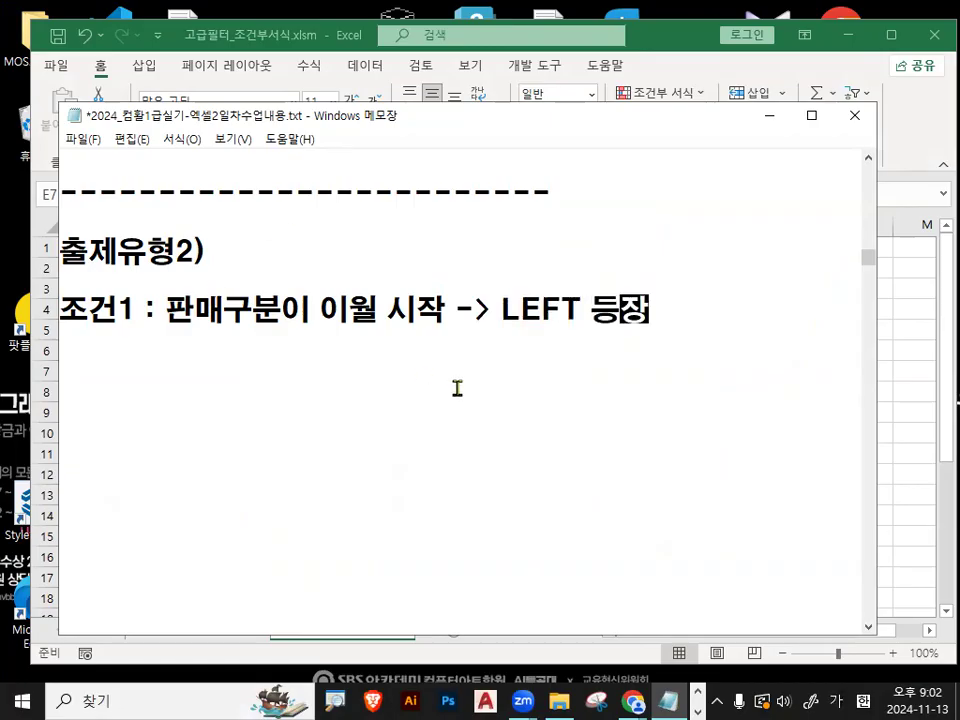
key(Return)
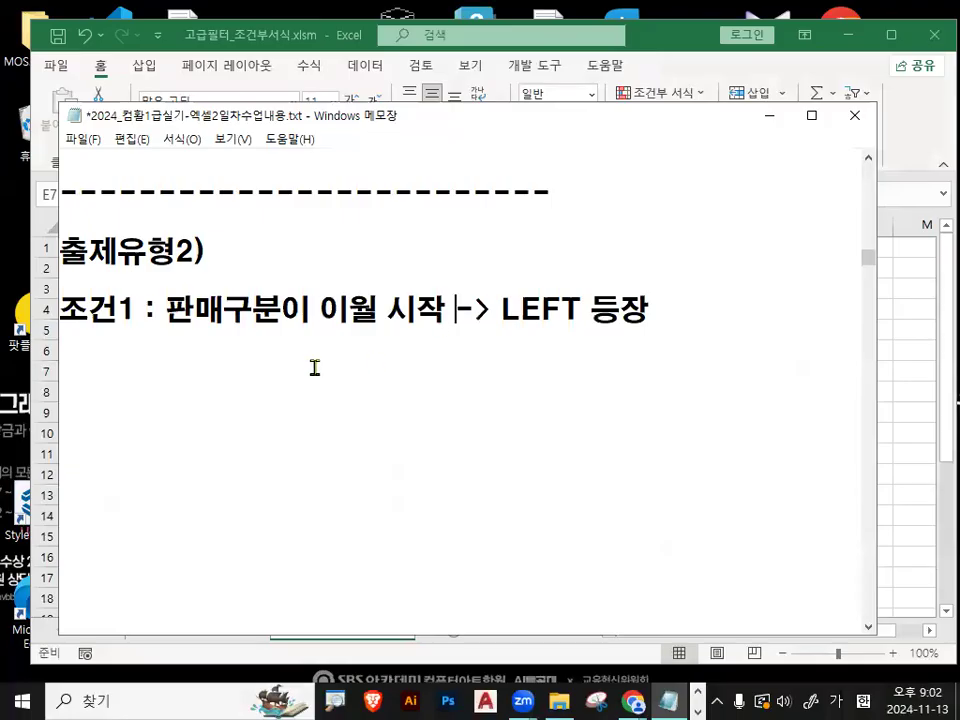
- Add the connector line 하고 (AND) / below the 조건1 line
text(하고)
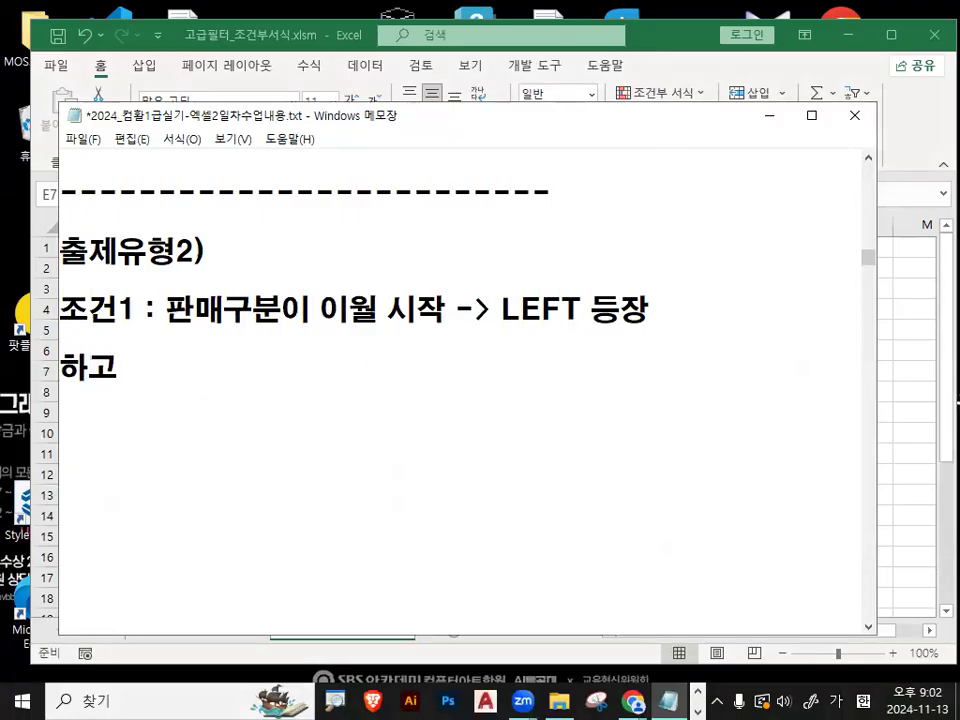
key(Hangul)
text((AND) /)
key(Up)
key(Up)
key(Up)
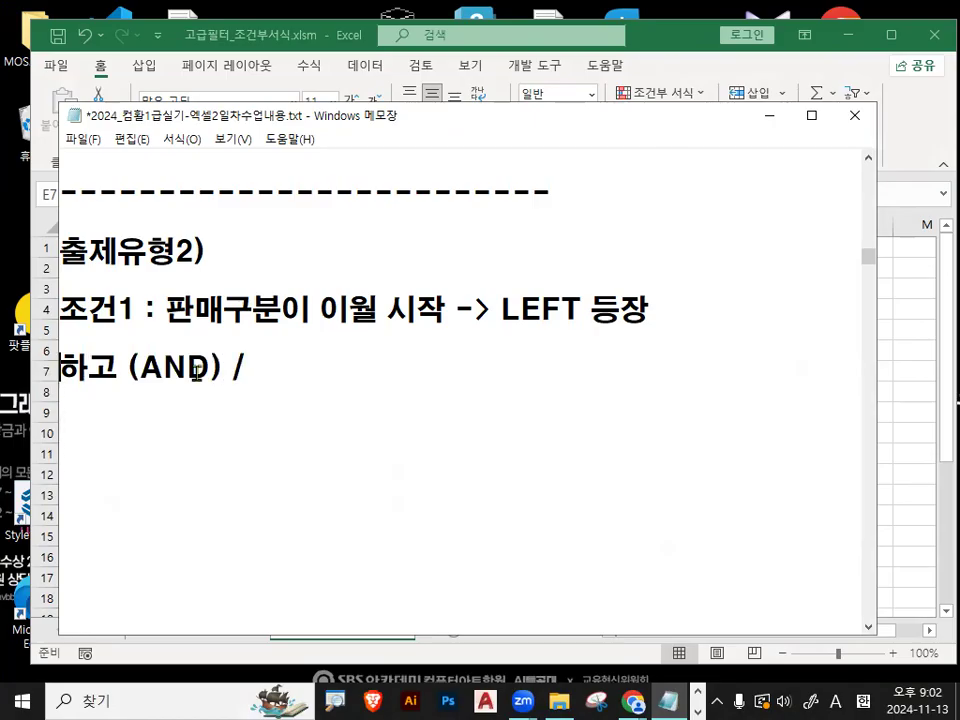
- Append the label -> 조건A to the end of the 하고 (AND) / line
text(-> WHRJ)
key(BackSpace)
key(BackSpace)
key(BackSpace)
key(BackSpace)
text(조건A)
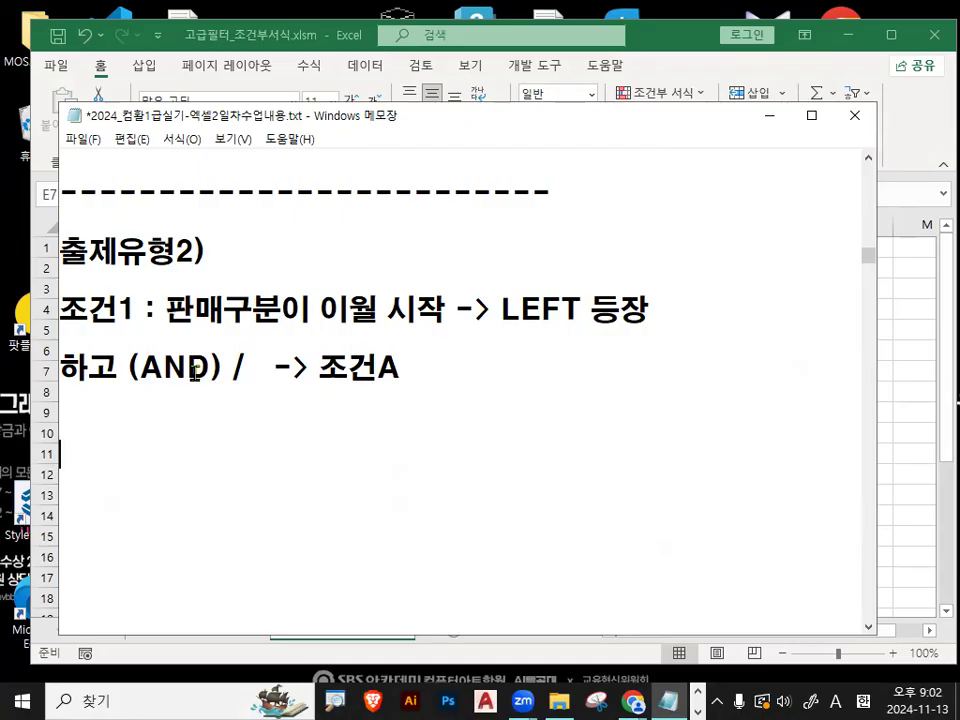
- Leave a blank line and add the second condition, 조건2 : 품목이 스커트
key(Return)
key(Return)
text(WHRJS)
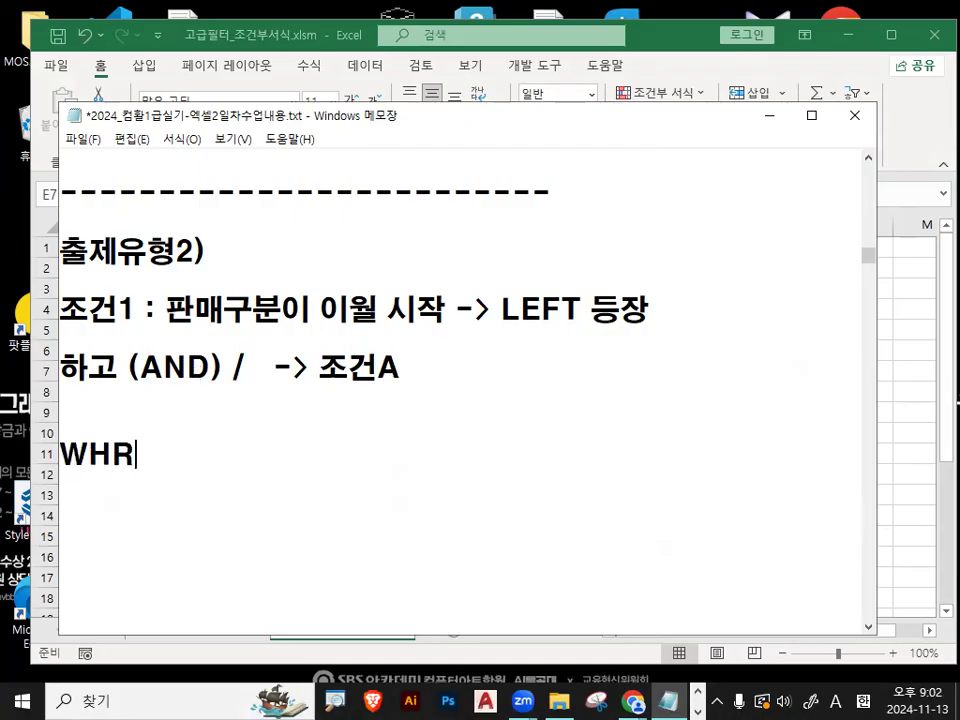
key(BackSpace)
key(BackSpace)
key(BackSpace)
key(BackSpace)
key(BackSpace)
key(Hangul)
text(조건2 : )
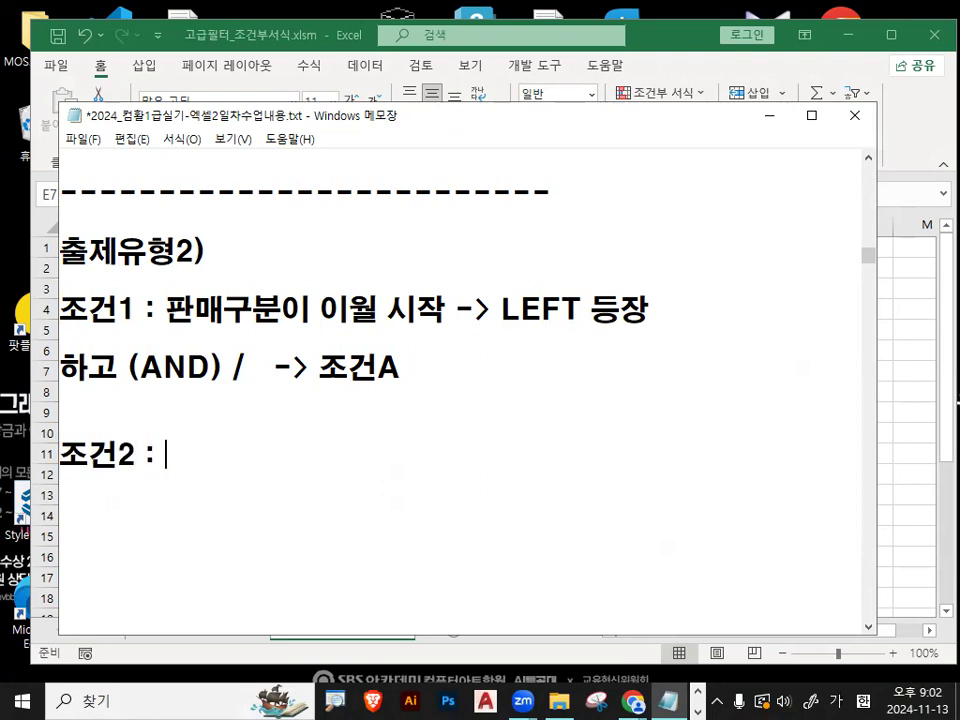
text(품목)
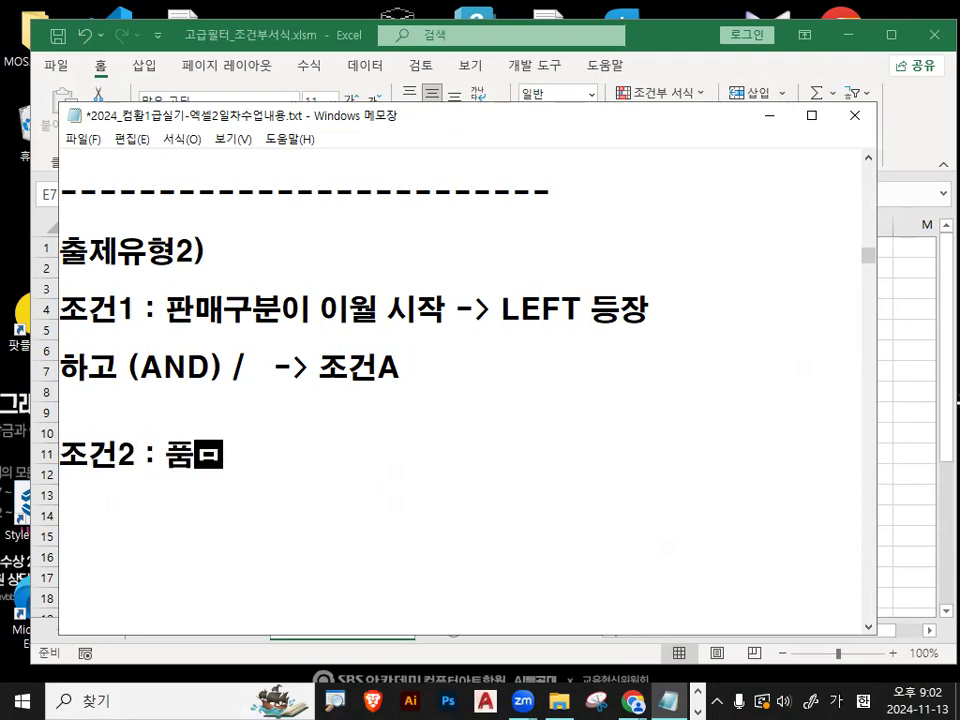
text(이 스커트)
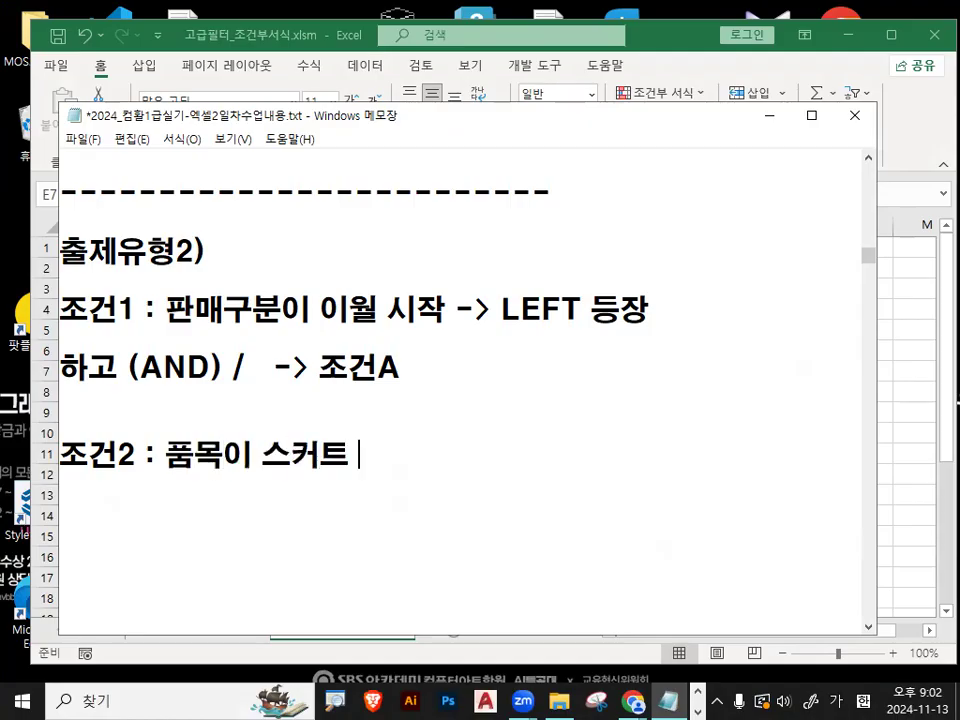
text(  또는)
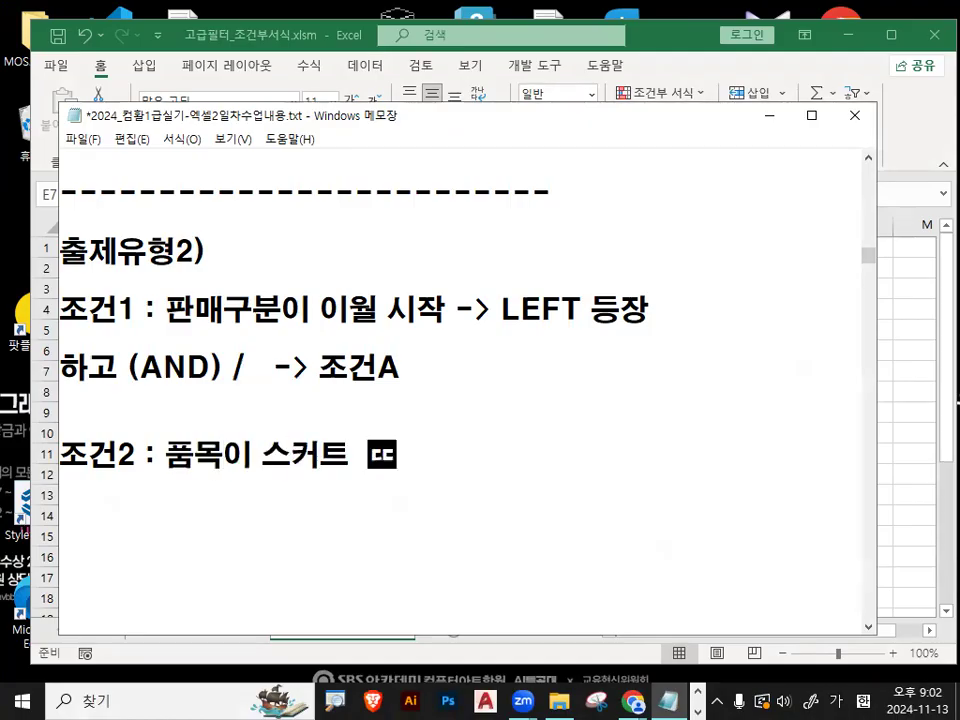
- Add 또는 on its own line below 조건2, followed by the third condition 조건3 : 품목이 바지 and blank lines
click(367, 455)
key(Return)
key(End)
key(Return)
text(조건)
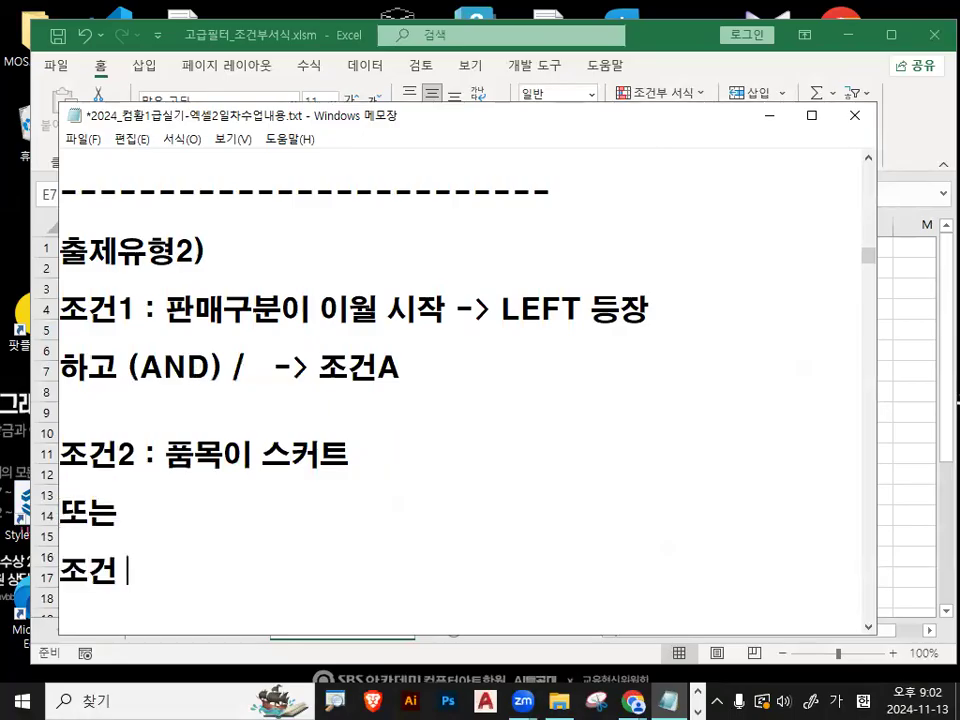
text( 3 : 품목이)
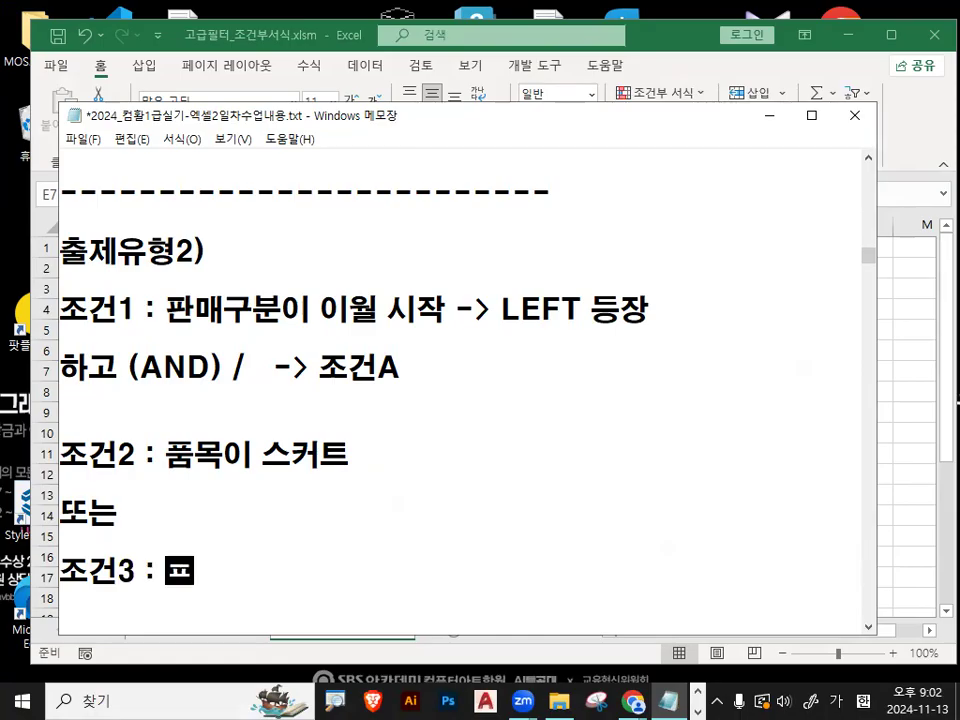
text( 바지)
key(Return)
key(Return)
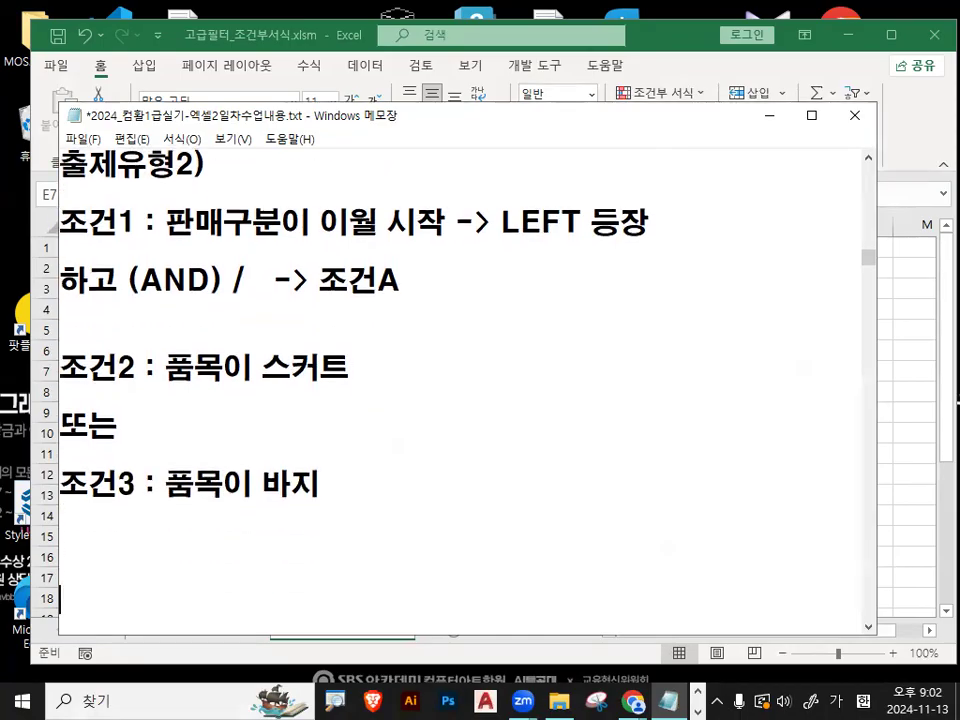
- Append (OR) and the label -> 조건B to the 또는 line, separated by a wide gap
click(260, 428)
text(()
key(Hangul)
text(OR)
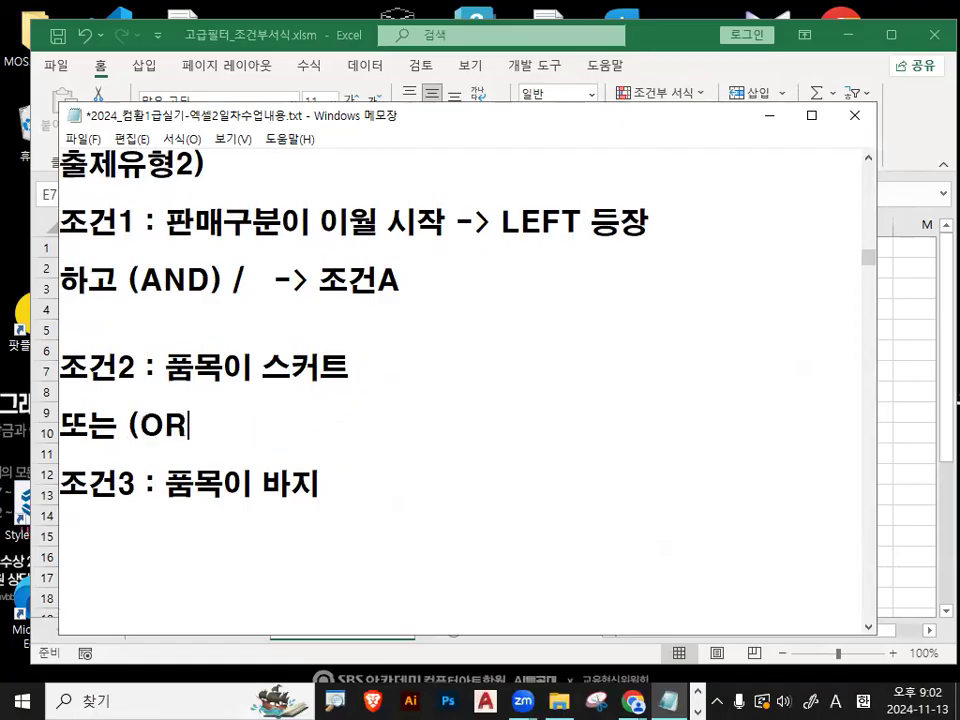
text()                -> 조건)
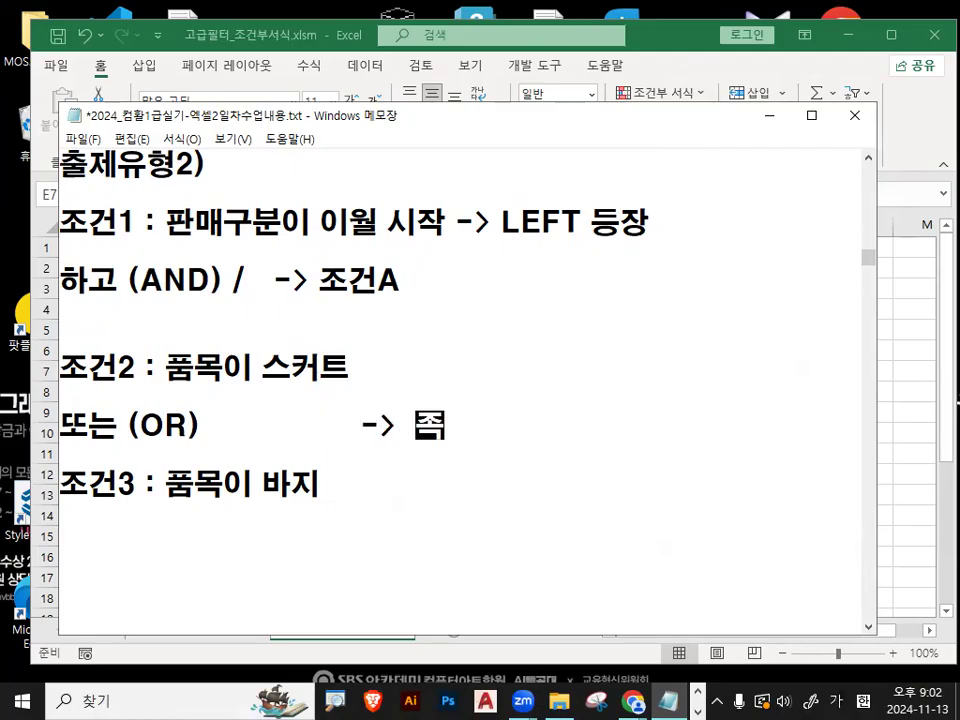
text(B)
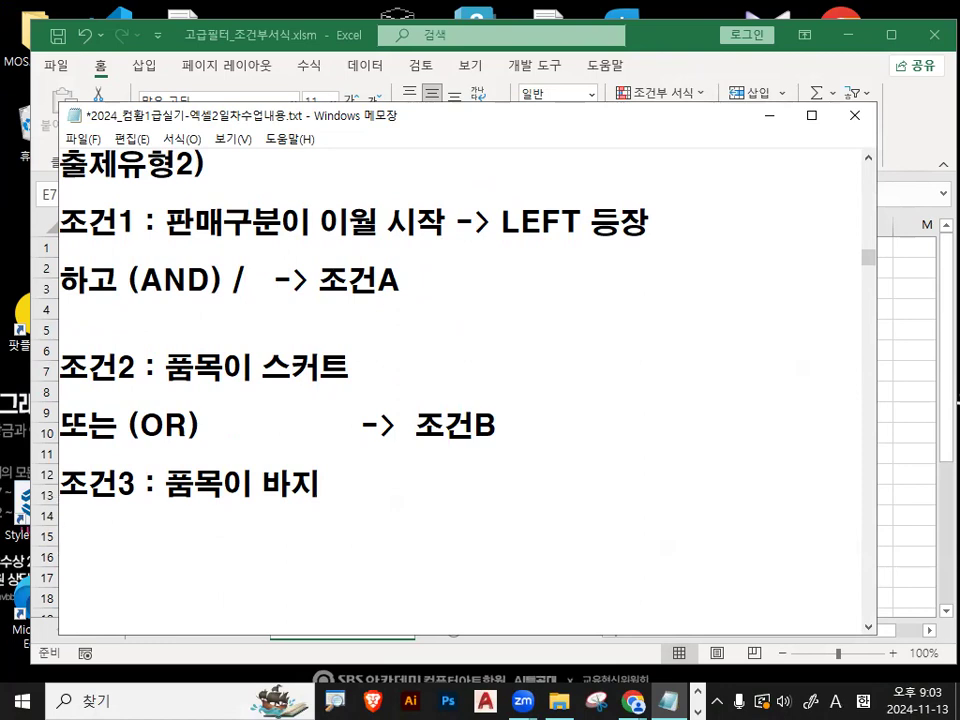
text(DLRH)
- Add the connector line 이고 (AND) below the 조건3 line, followed by blank lines
key(BackSpace)
key(BackSpace)
key(BackSpace)
key(BackSpace)
key(Caps_Lock)
text(이고 ()
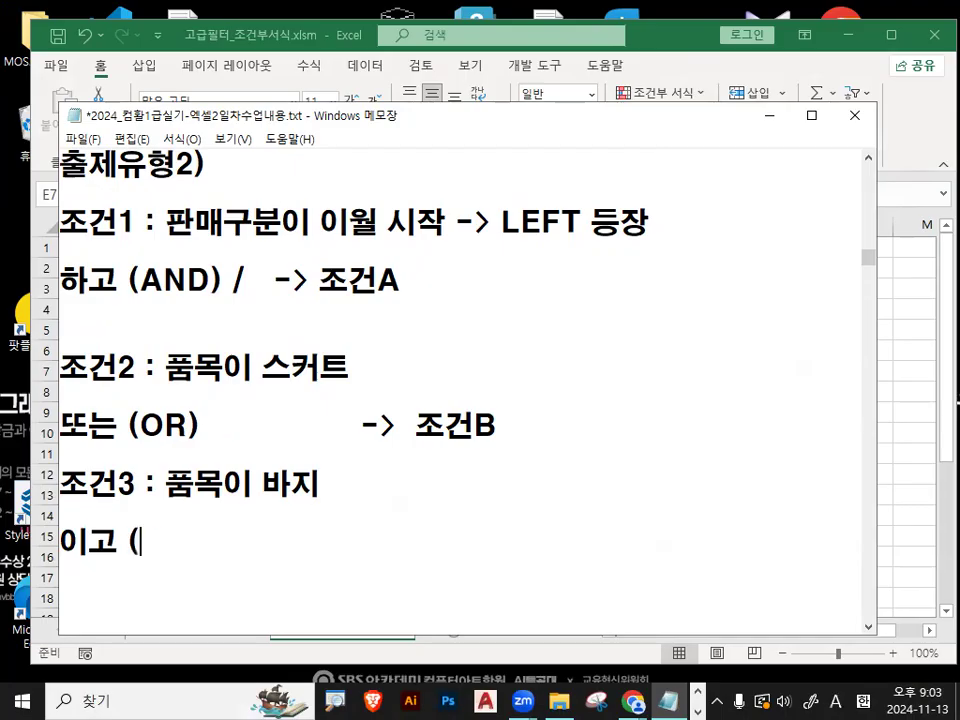
key(Hangul)
text(AND)
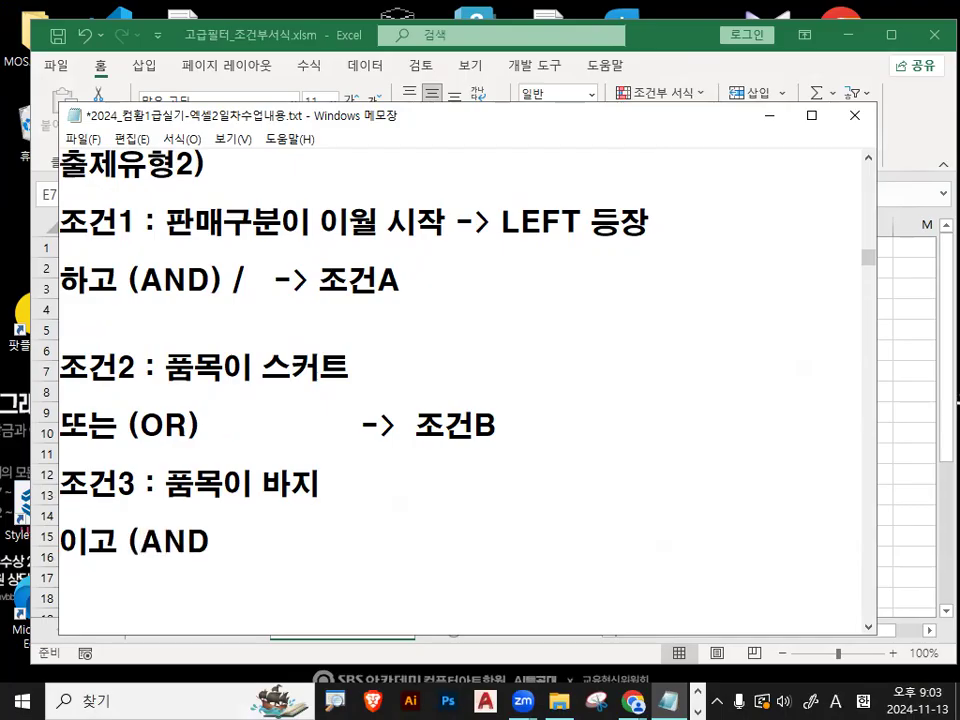
key(Return)
key(Return)
key(Return)
key(Up)
key(Up)
key(Up)
key(Up)
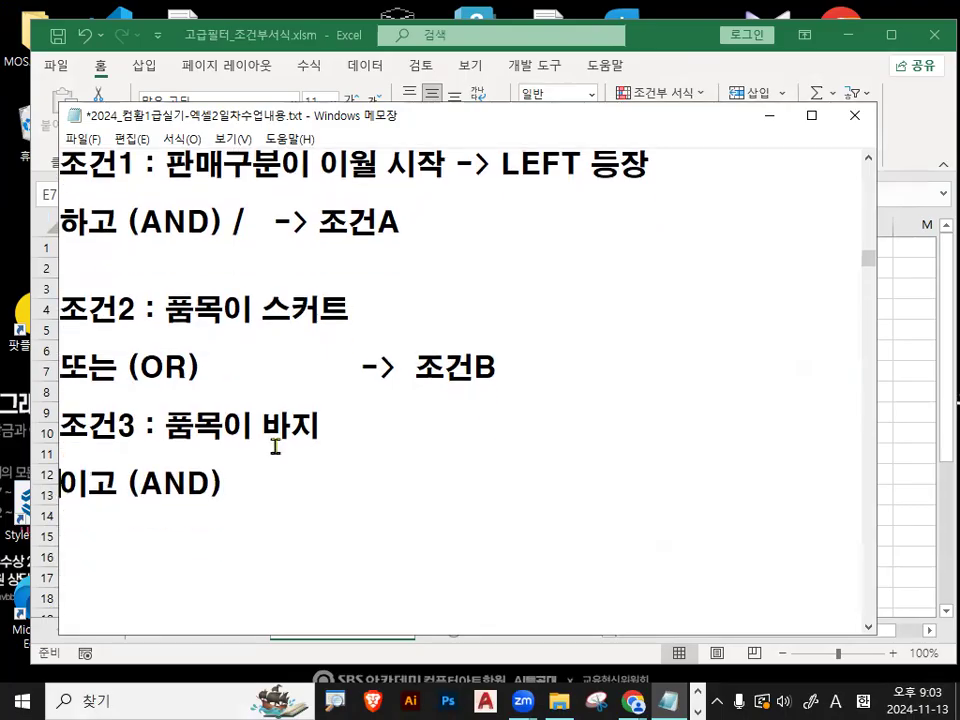
- Mark the 조건A block and the 조건2–조건3 block with red pen rectangles, and clear the markings
right_click(329, 520)
mouse_move(370, 565)
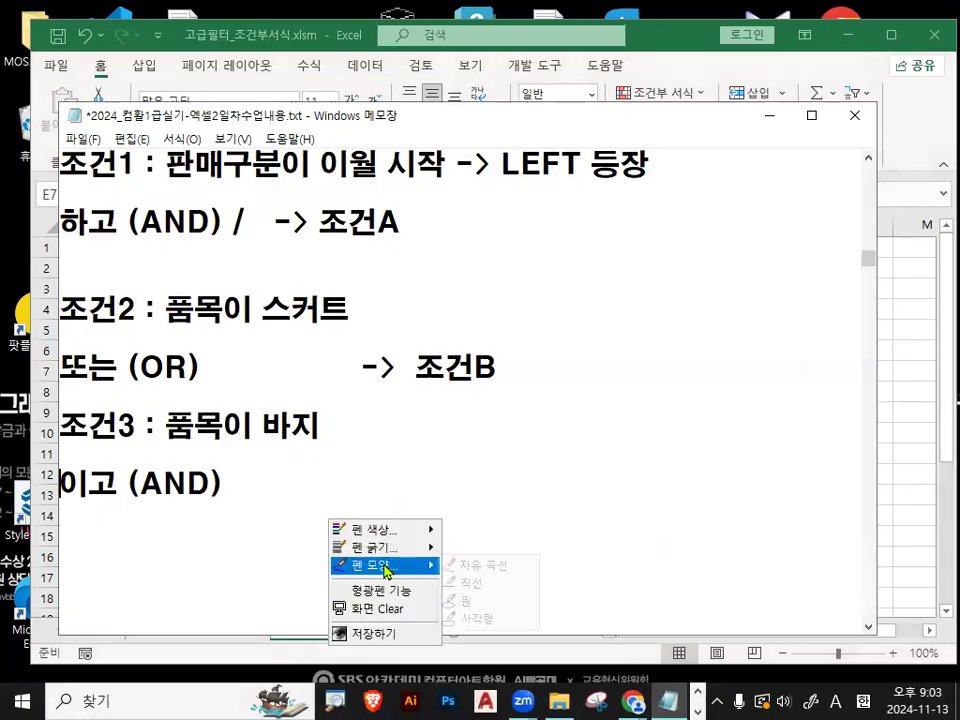
click(478, 619)
drag(46, 137, 681, 246)
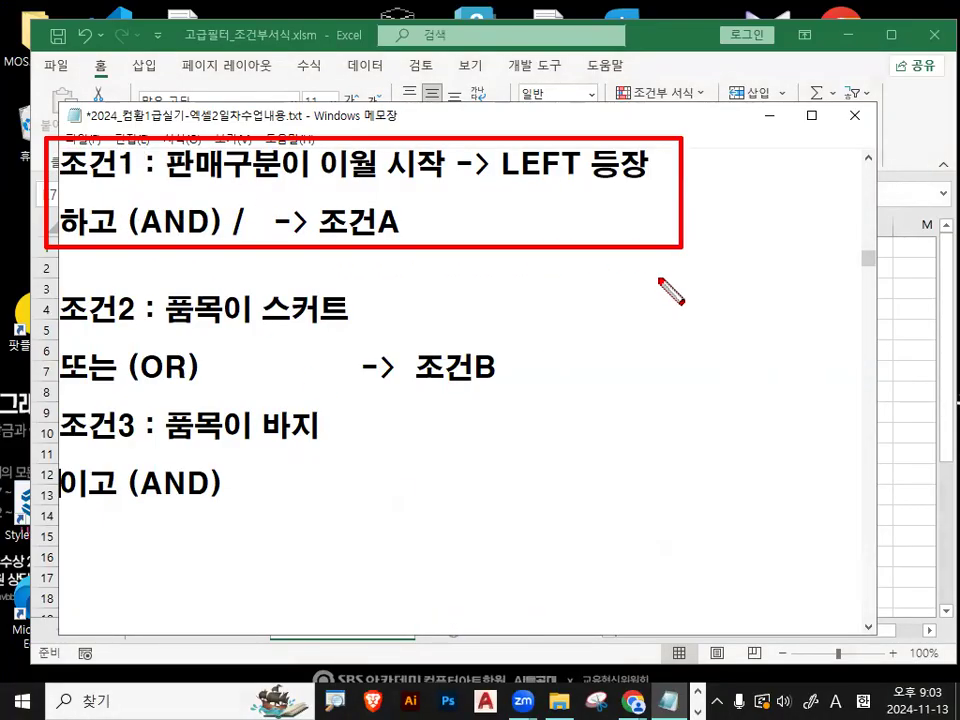
drag(60, 287, 527, 447)
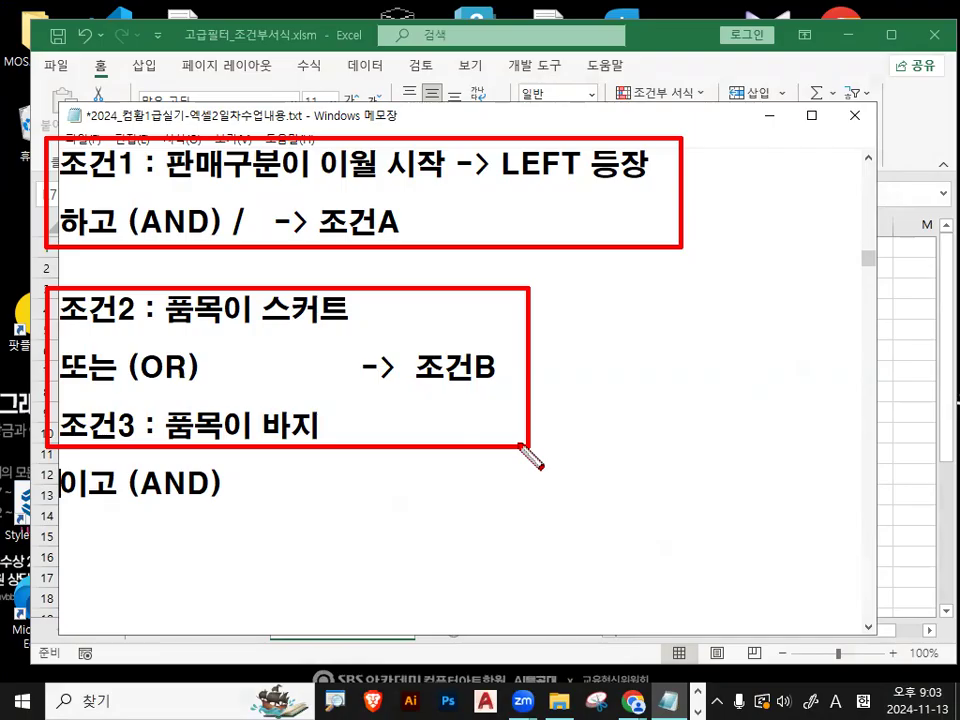
key(Escape)
- Start the fourth condition below the 이고 (AND) line with the label 조건4 :
text(WHRJ)
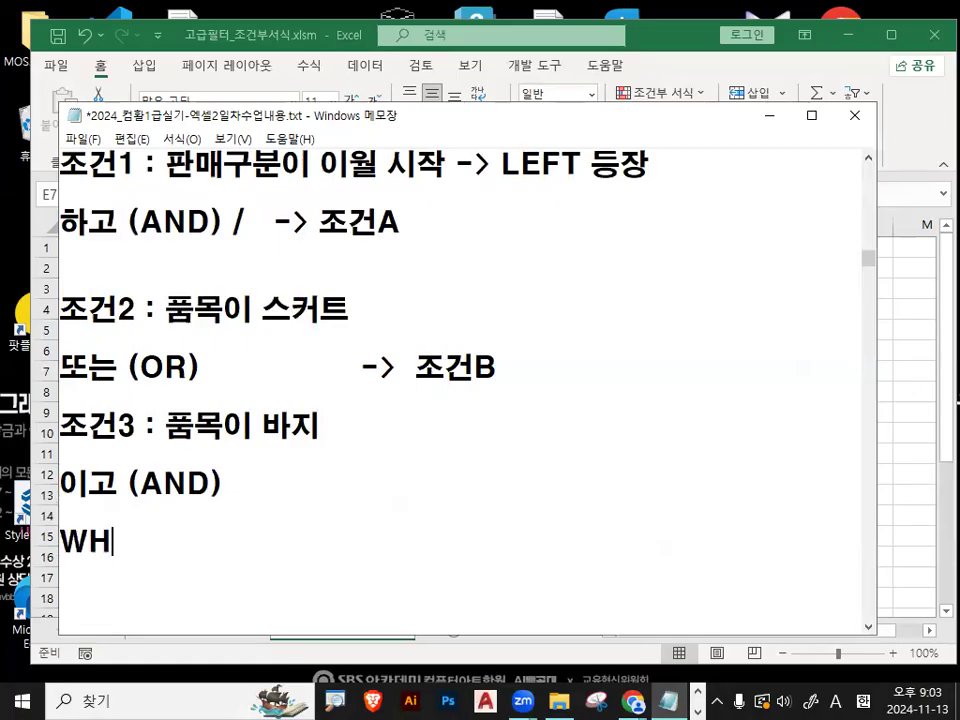
key(BackSpace)
key(BackSpace)
key(BackSpace)
text(조건4 :)
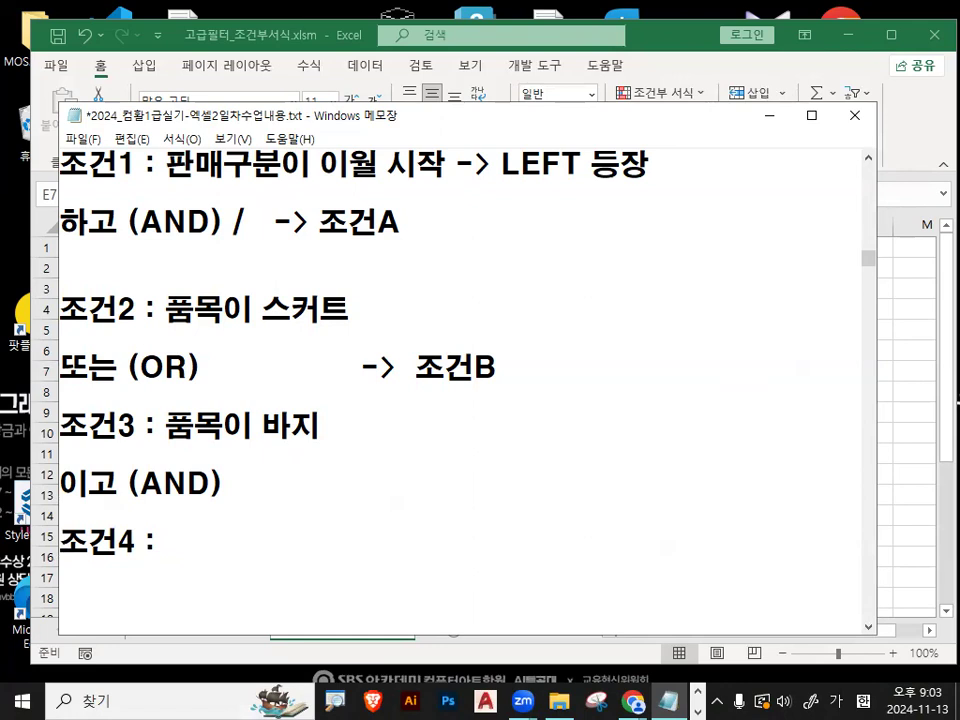
text( 판매)
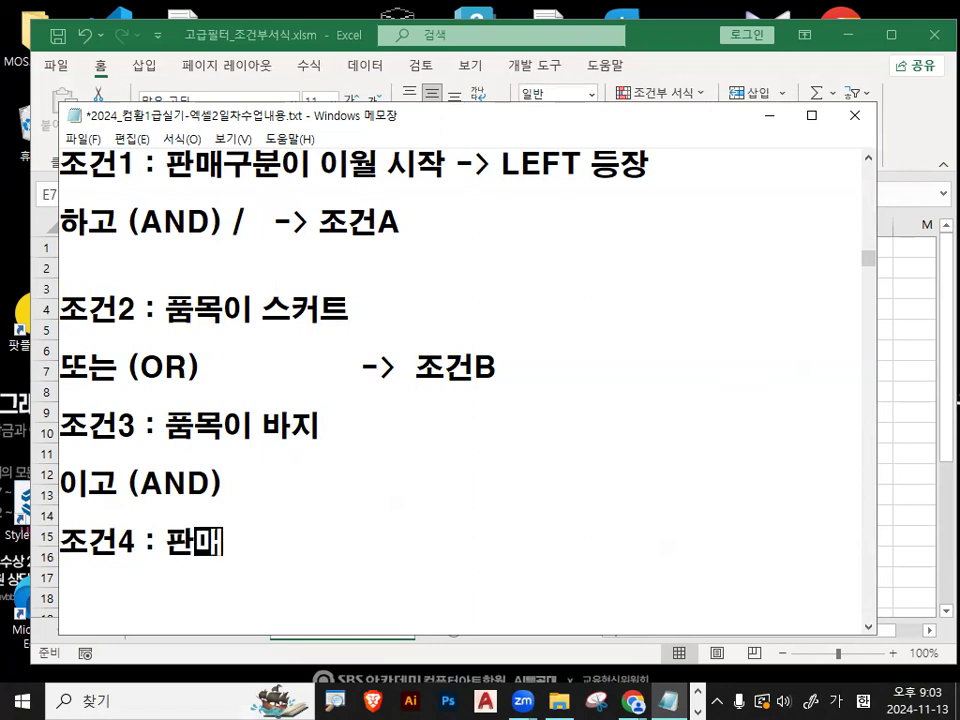
text(단가*)
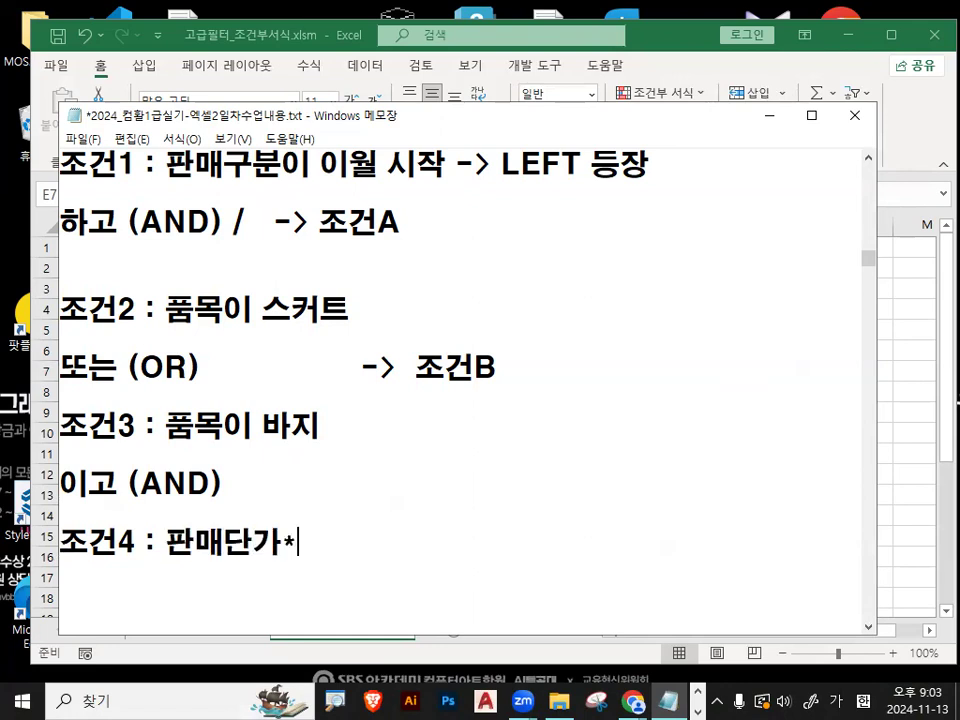
text(판매수량)
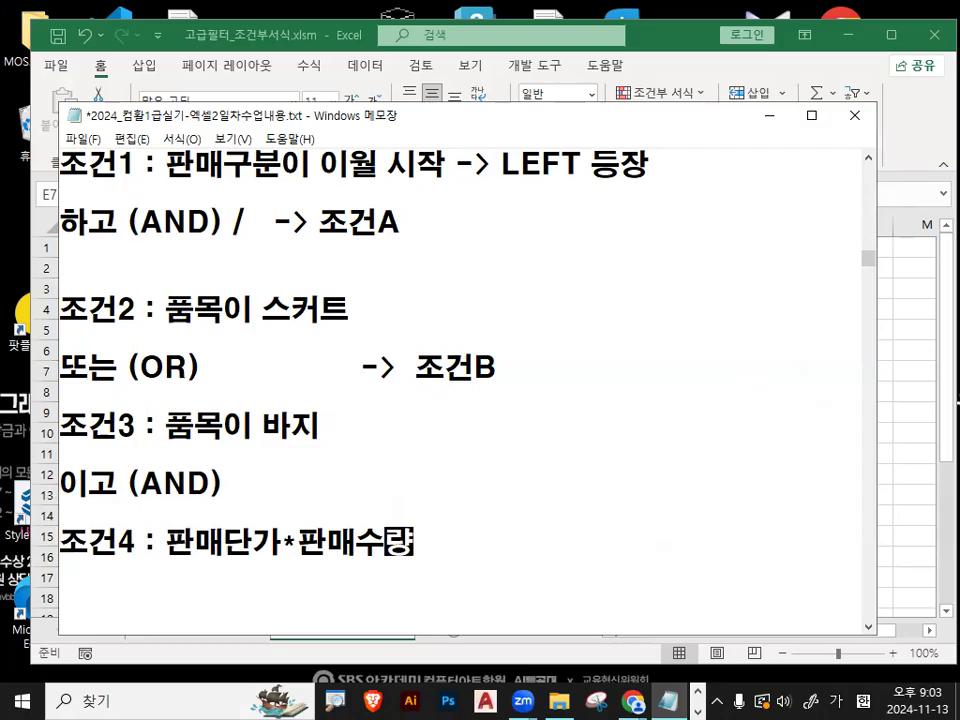
- Complete the 조건4 line with the expression 판매단가*판매수량<>판매금액
text(<>)
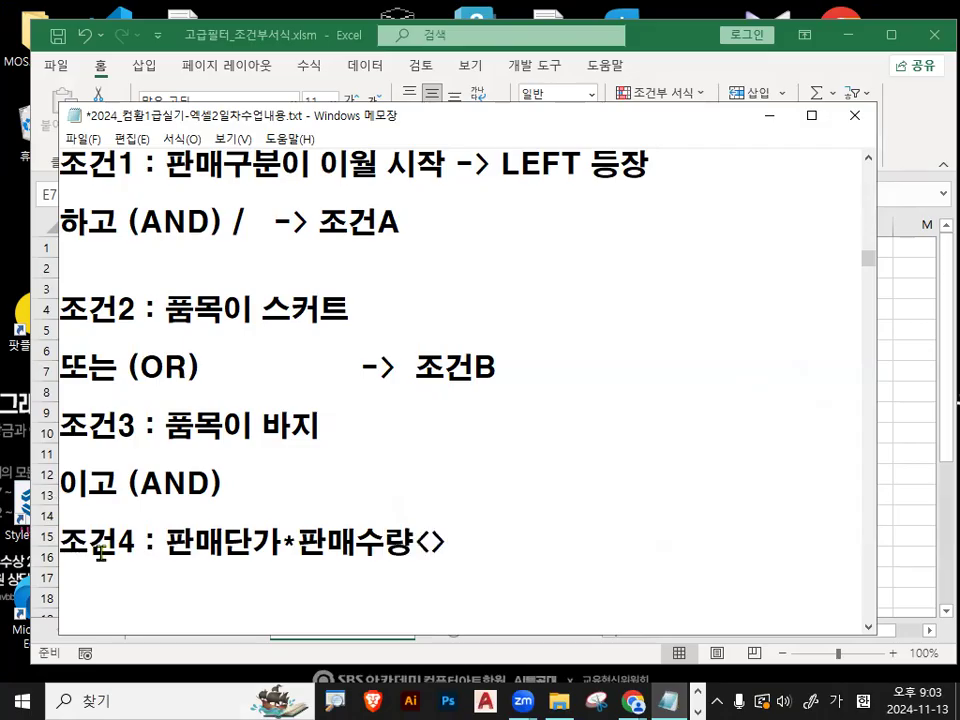
text(핀)
key(BackSpace)
key(BackSpace)
key(BackSpace)
text(피판매금액)
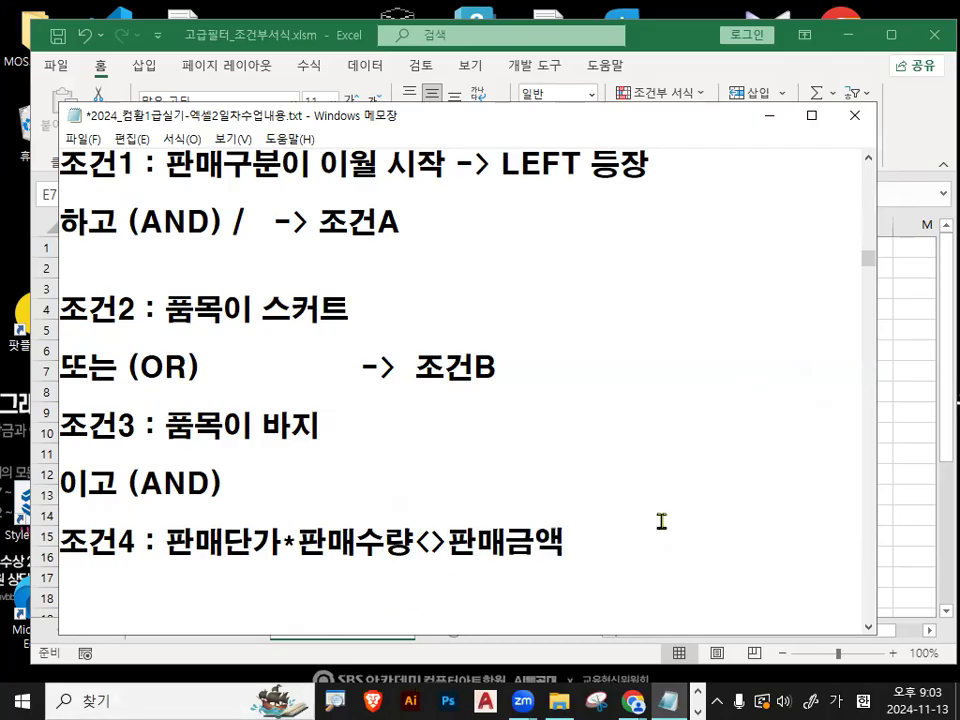
text(  -> 조건)
- Append the label -> 조건C to the 조건4 line and add blank lines below it
key(Hangul)
text(X)
key(BackSpace)
text(C)
key(Return)
key(Return)
key(Return)
- Insert a dashed separator line below the 조건4 line, followed by blank space
click(622, 543)
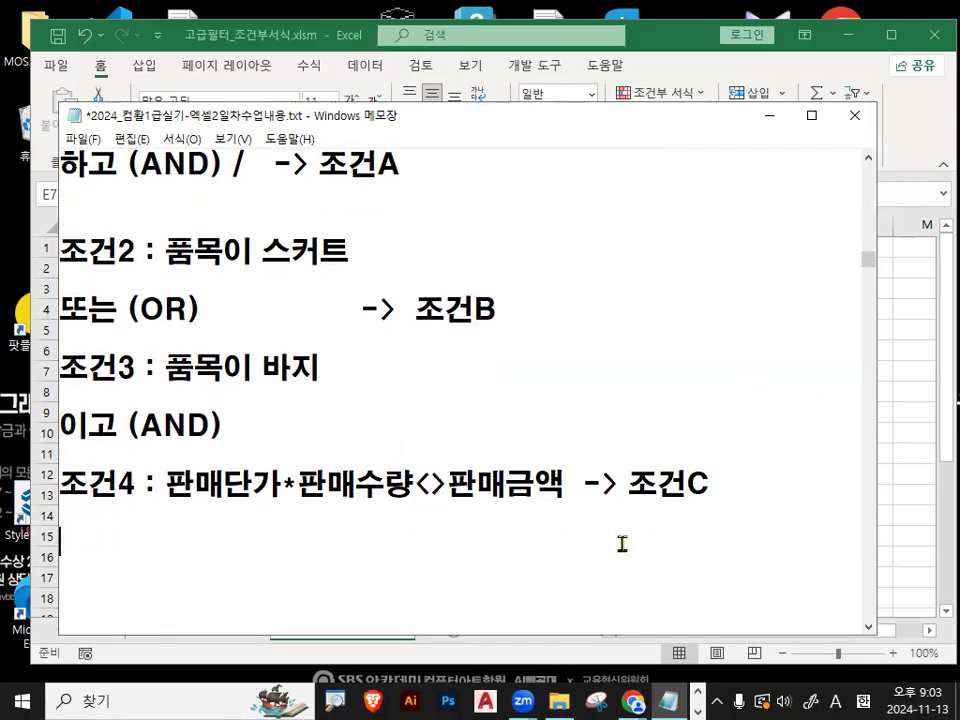
text(------------------------)
key(Return)
key(Return)
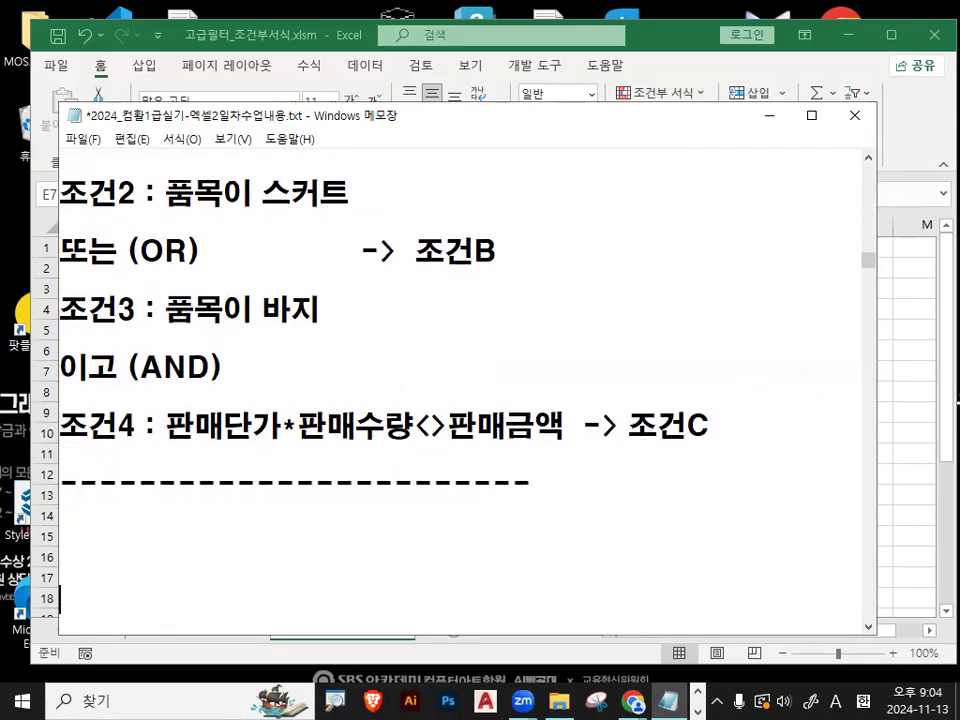
- Start the formula template below the separator with =AND(조건1
text(=)
key(Hangul)
text(뭉)
key(BackSpace)
key(BackSpace)
key(BackSpace)
key(Hangul)
text(AND)
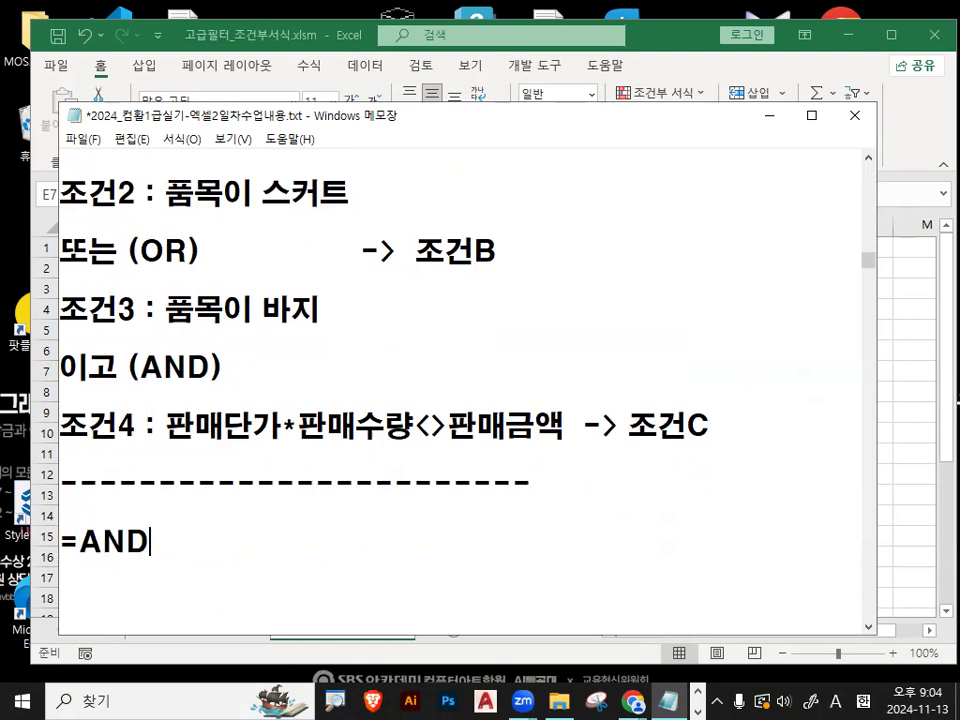
key(Hangul)
text((조건1)
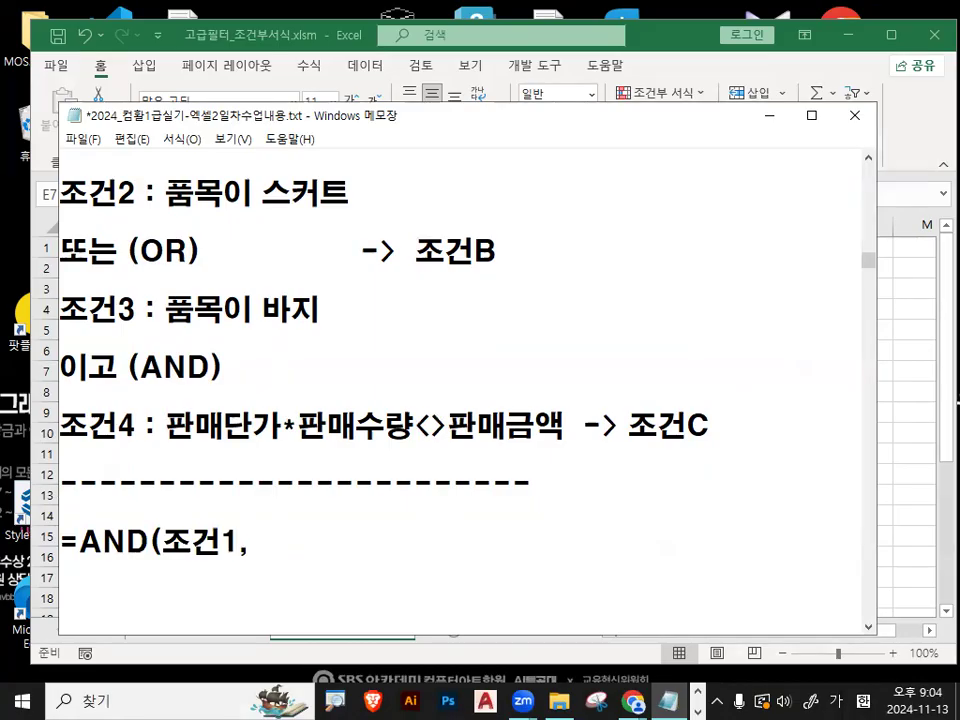
text(,)
- Continue the formula template with the nested argument ,OR(조건2,조건3)
key(Hangul)
text(OR)
text())
key(Hangul)
text(ㅈ)
key(BackSpace)
key(BackSpace)
text(()
key(Hangul)
text(WHRJS)
key(BackSpace)
key(BackSpace)
key(BackSpace)
key(BackSpace)
key(BackSpace)
key(Hangul)
text(조건2,족건3),)
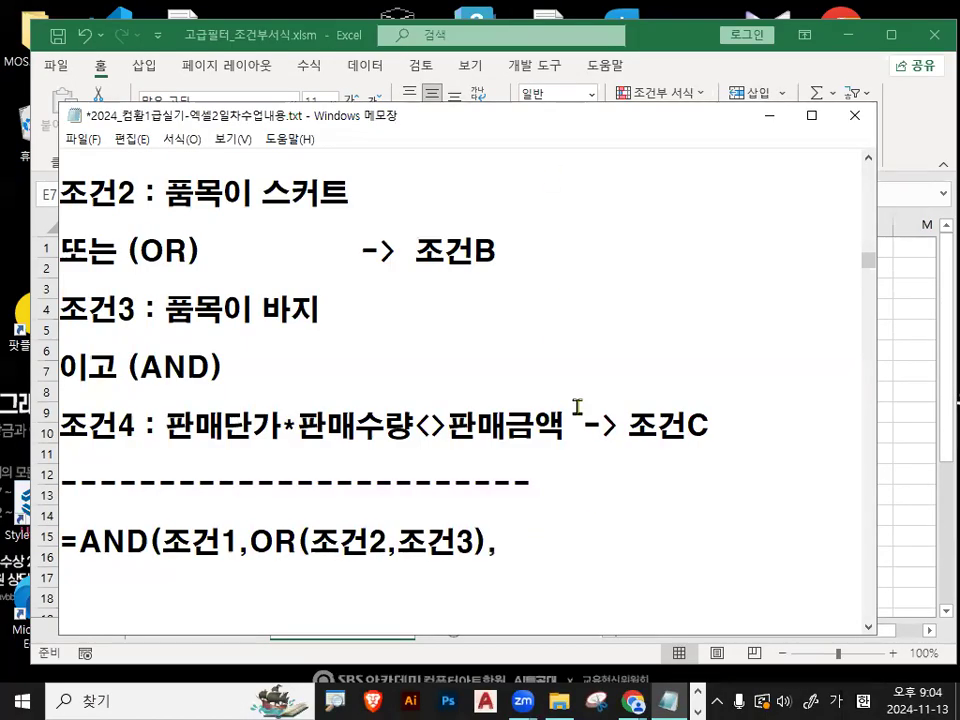
- Finish the formula template with 조건4 as the last AND argument and the closing parenthesis
scroll(577, 401, down, 1)
click(252, 456)
shift+click(487, 456)
drag(167, 456, 247, 456)
click(500, 457)
text(조건4))
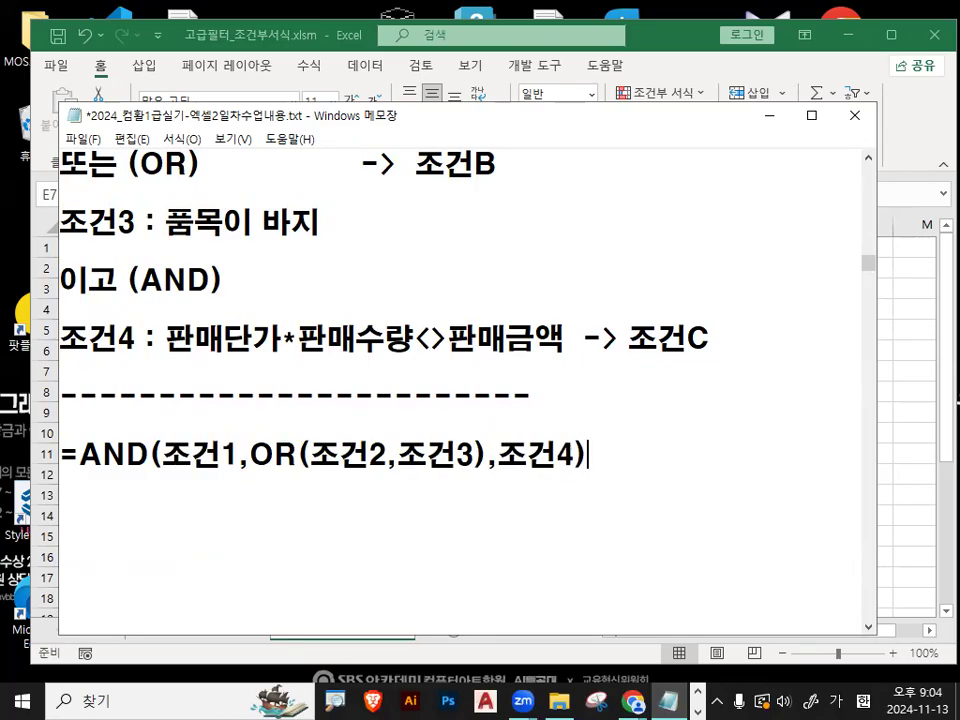
- Underline AND and OR in the formula template with the red pen, and clear the markings
key(ctrl+2)
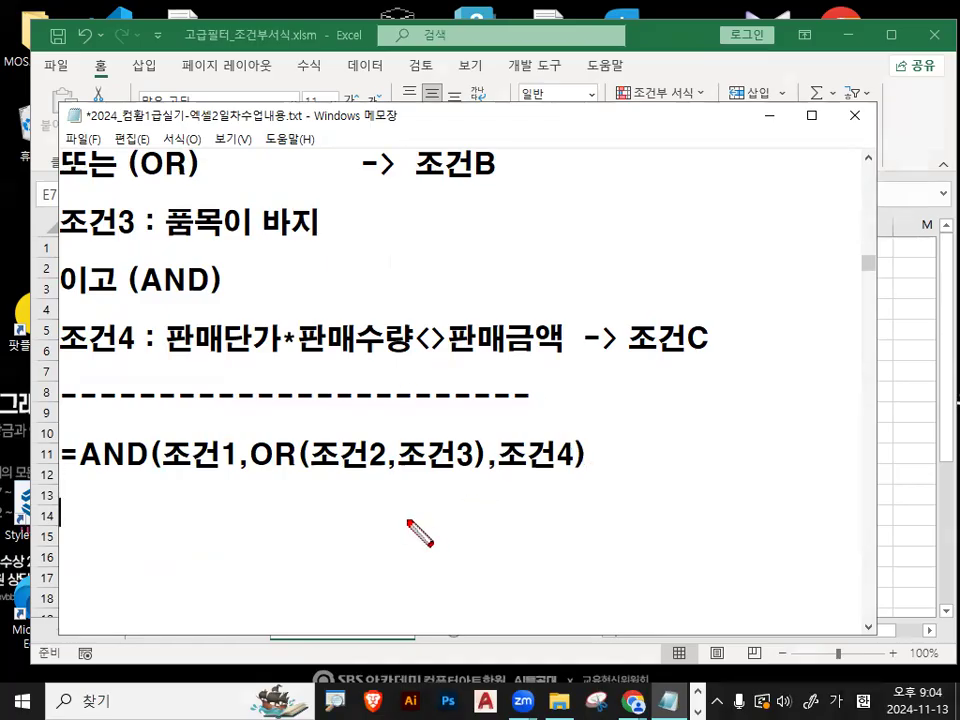
drag(84, 477, 133, 477)
drag(254, 476, 298, 476)
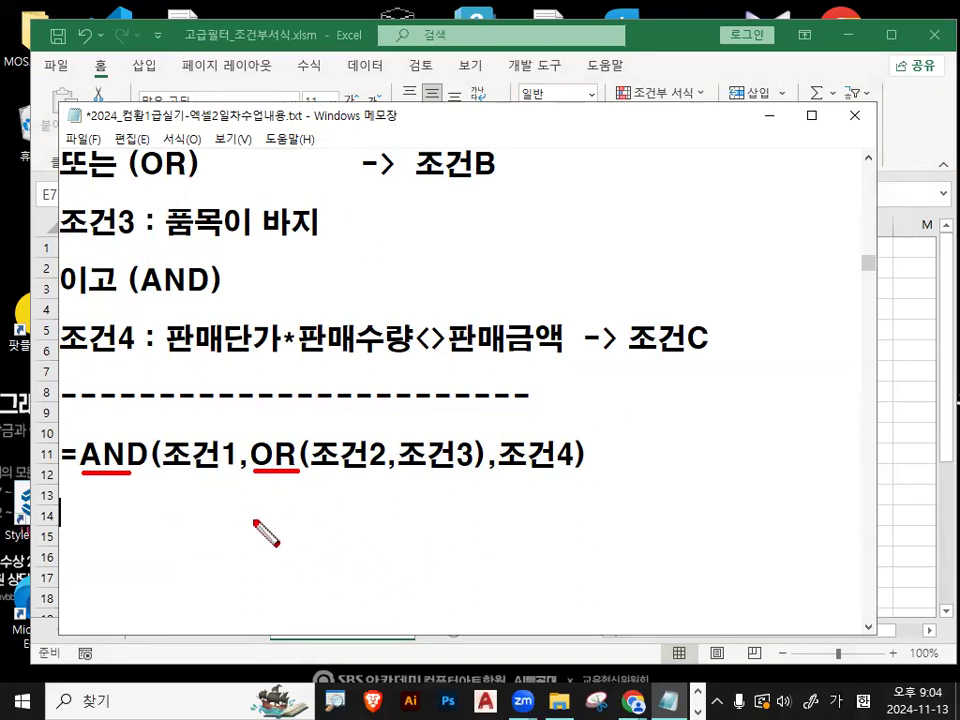
key(Escape)
- Start a second formula line with =AND( and check the wording of 조건1 in the notes above
text(=AND()
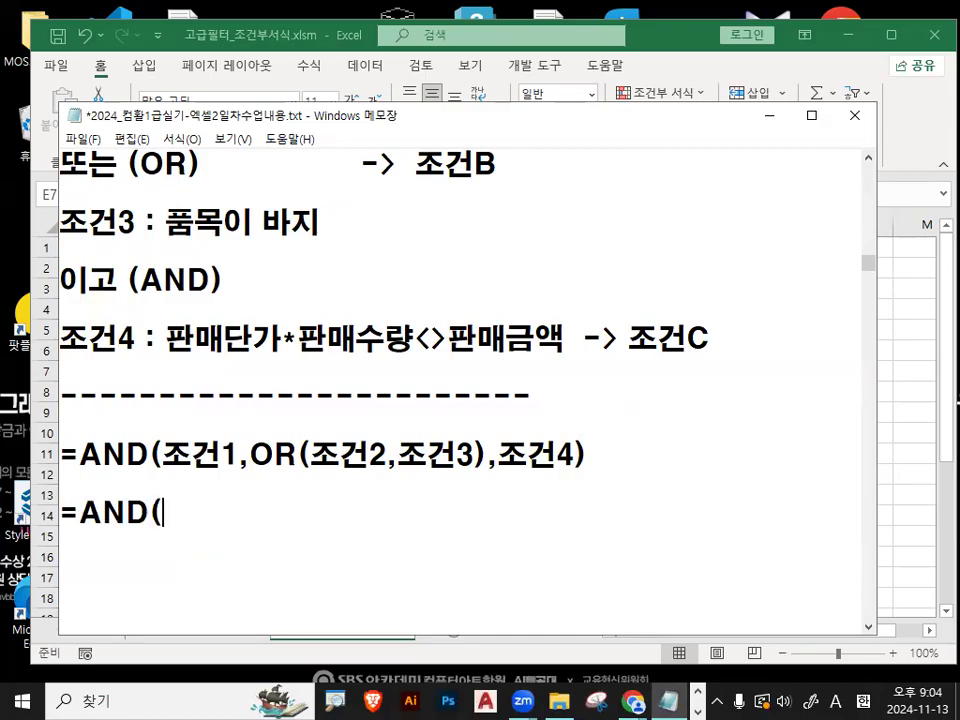
scroll(185, 318, up, 2)
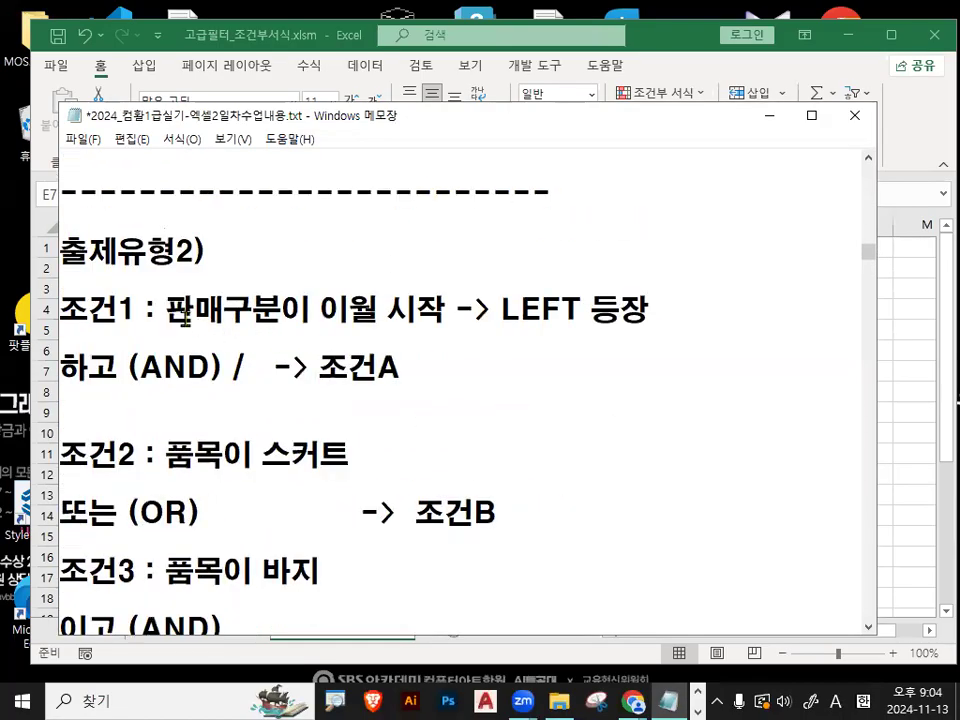
drag(167, 306, 443, 310)
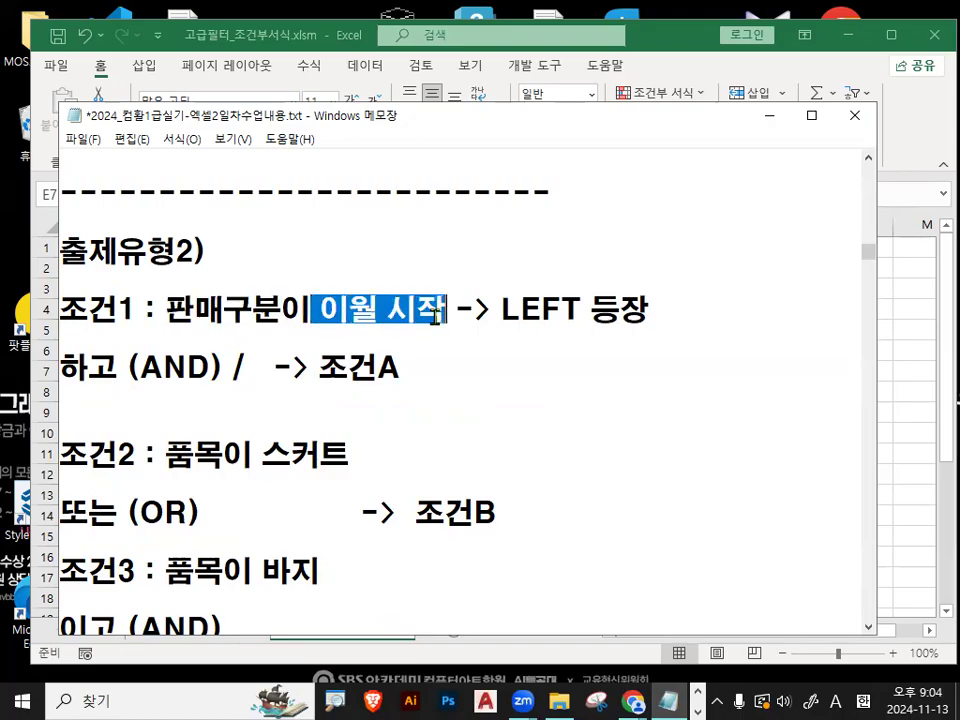
scroll(399, 375, down, 2)
scroll(399, 375, down, 2)
click(225, 420)
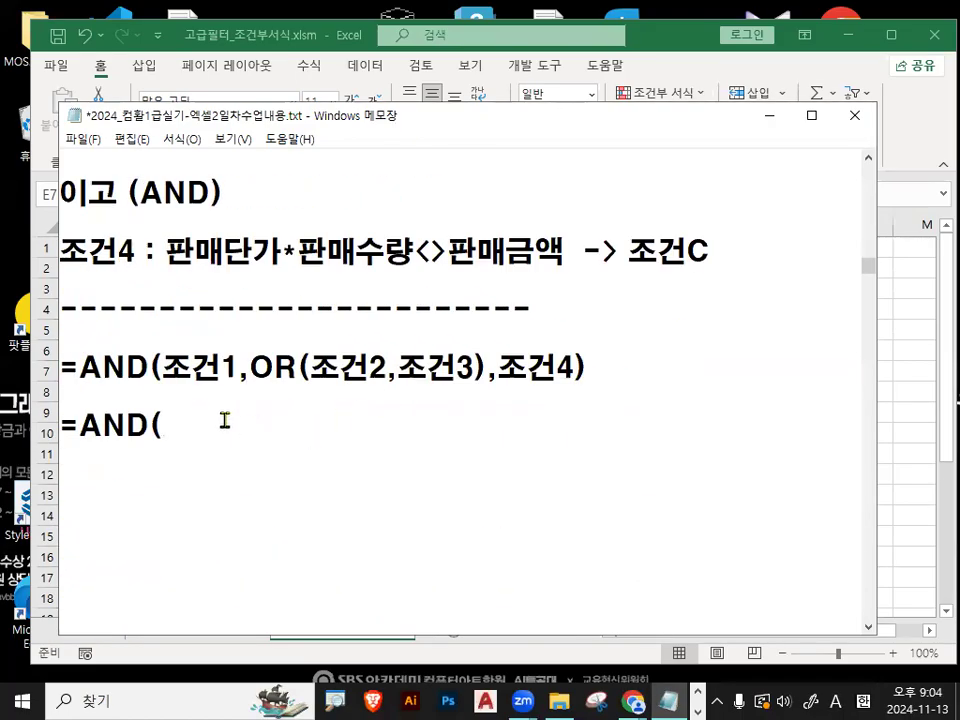
- Enter LEFT(판매구분,2)="이월", as the first argument of the second AND formula
text(LEFT)
text(()
text(판매)
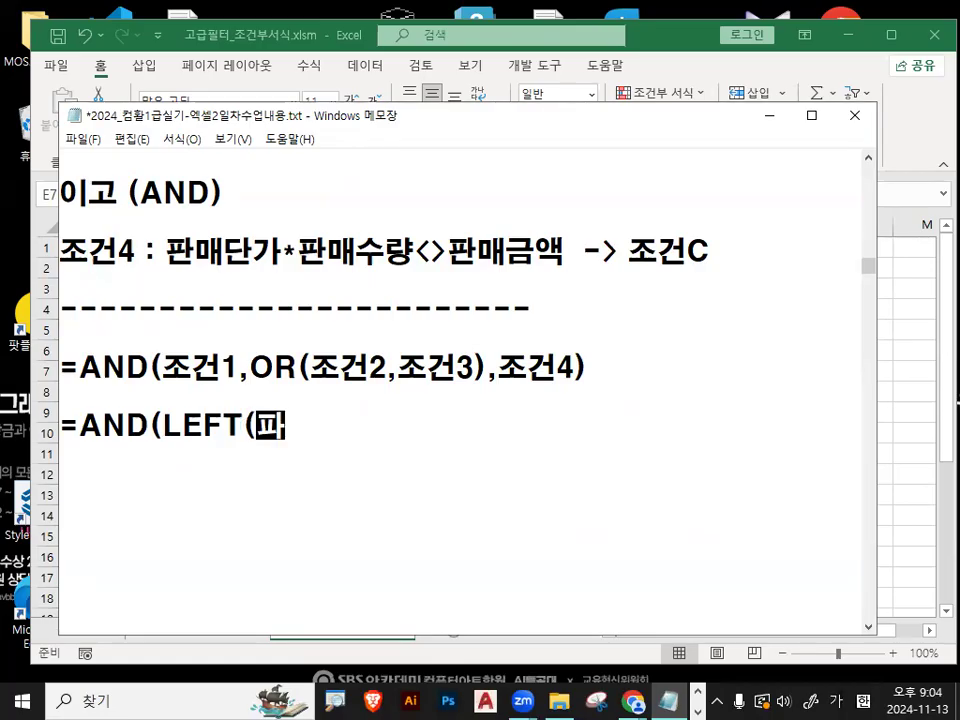
text(구분,)
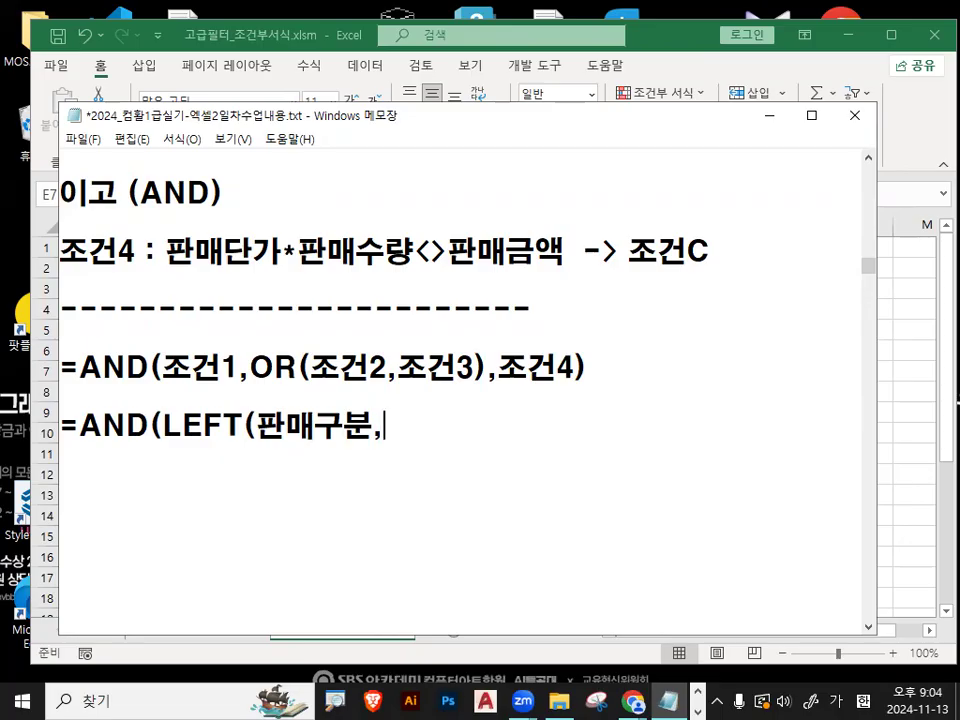
text(2)="이월)
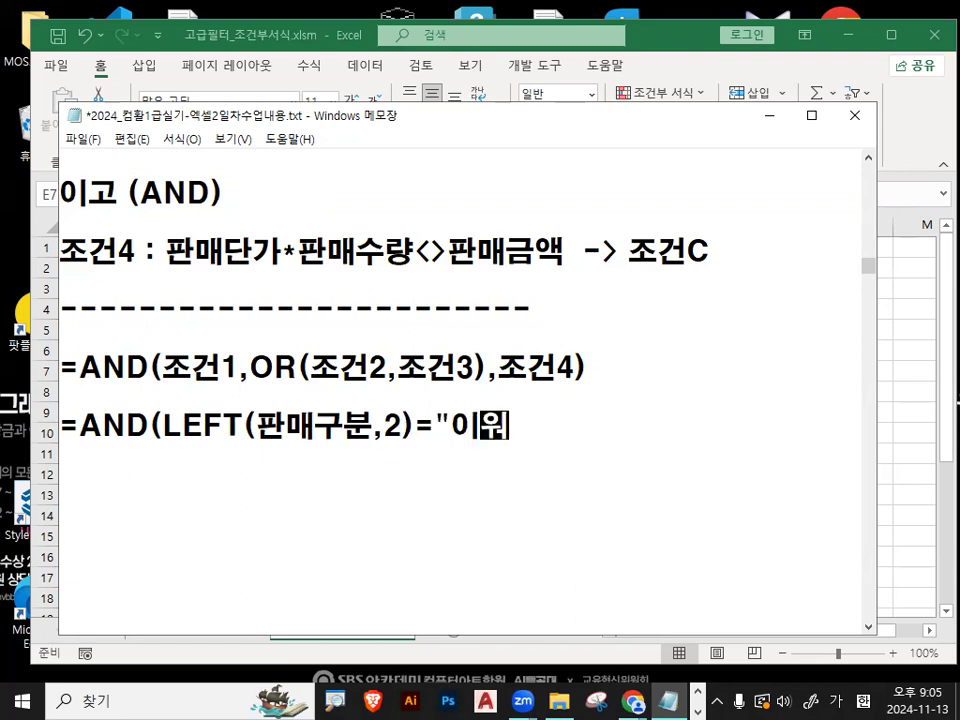
text(",)
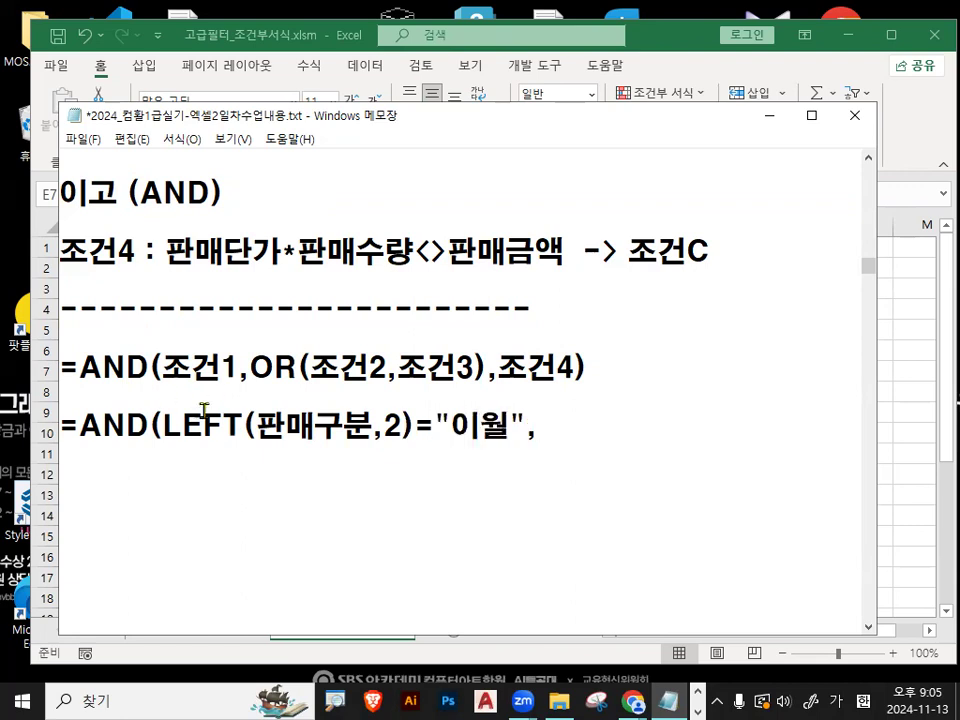
- Highlight 조건1 in the template, and the 2 and 이월 in the LEFT condition for comparison
drag(161, 368, 239, 368)
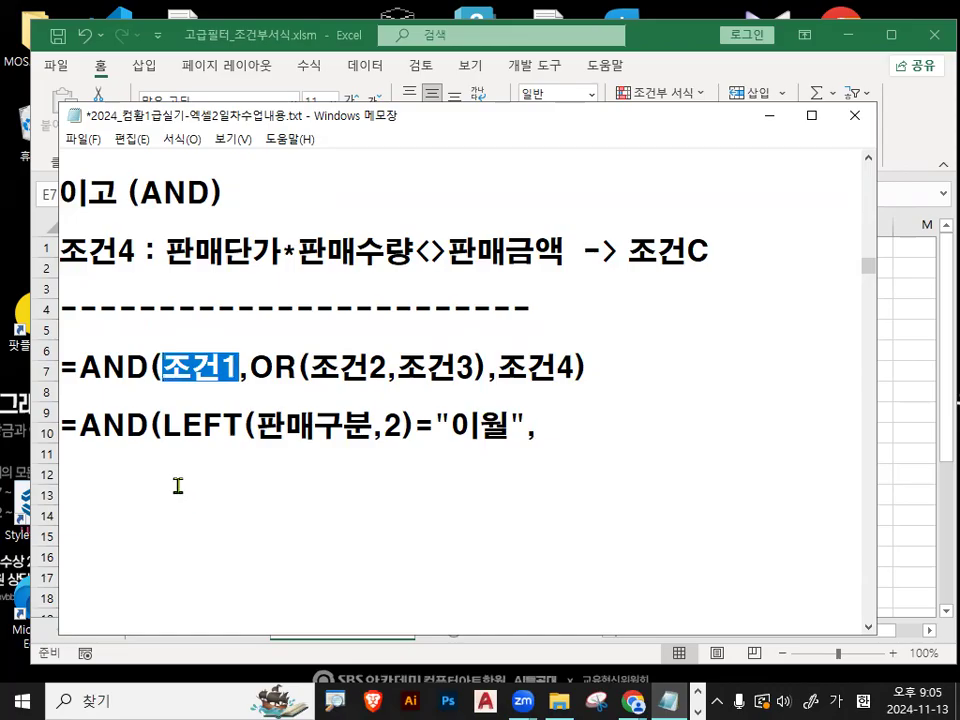
drag(384, 427, 395, 427)
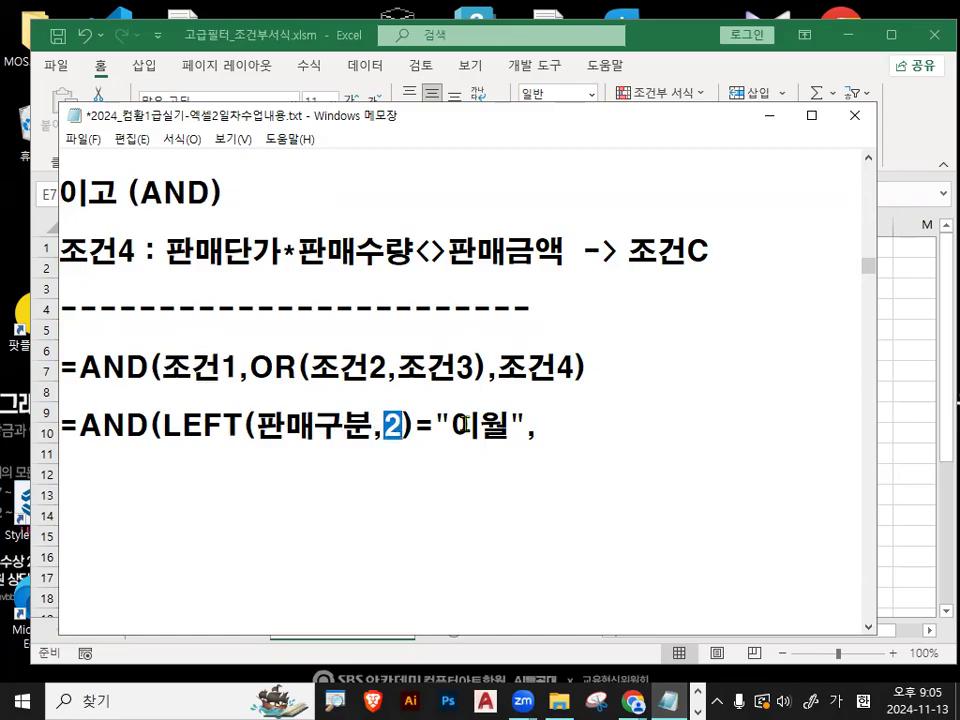
double_click(470, 440)
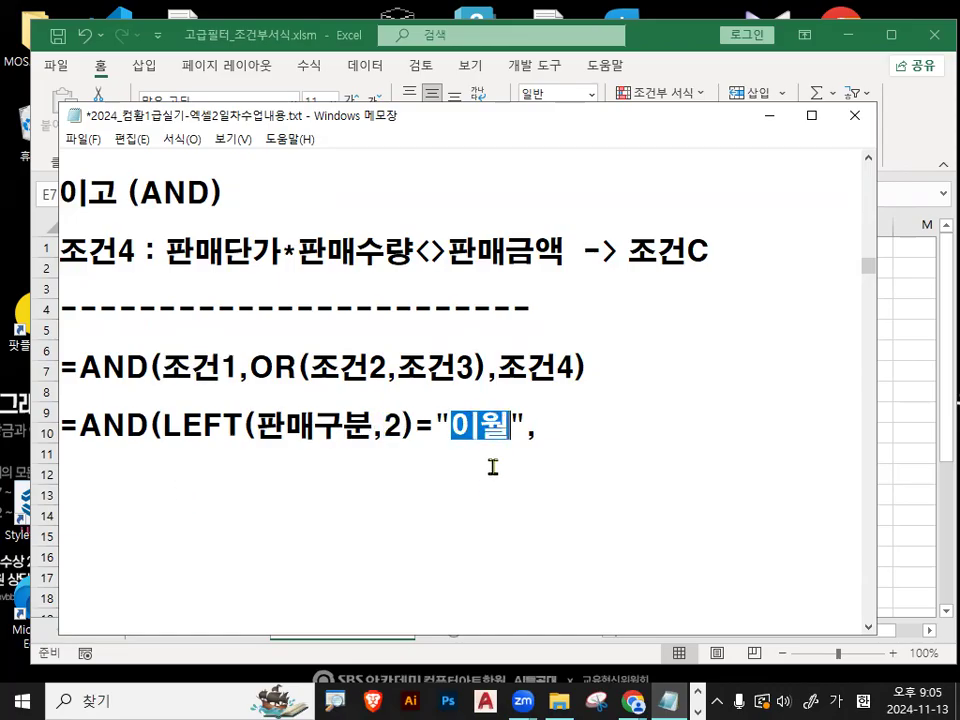
- Highlight 이월 again, and the character count 2 in the LEFT condition, to relate the text's length to the argument
drag(488, 431, 521, 428)
drag(386, 424, 493, 427)
drag(386, 427, 402, 428)
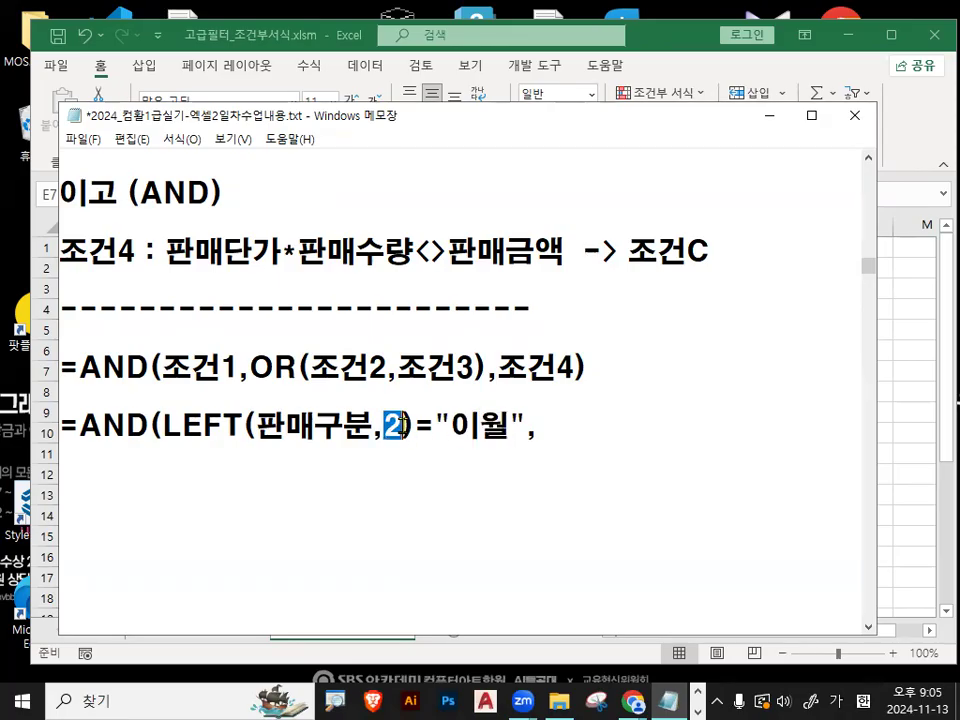
- Start a new line below the LEFT condition with OR(품목="스커트" as the first OR argument
click(581, 426)
text(ㅐㄱ)
key(BackSpace)
key(BackSpace)
key(Hangul)
text(OR()
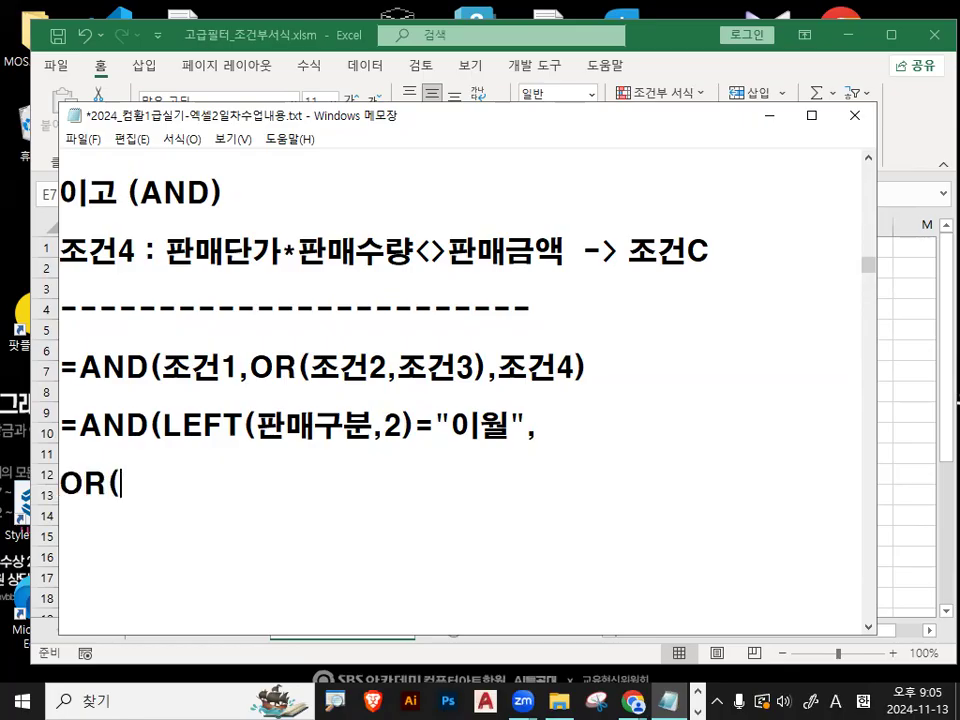
text(품목=)
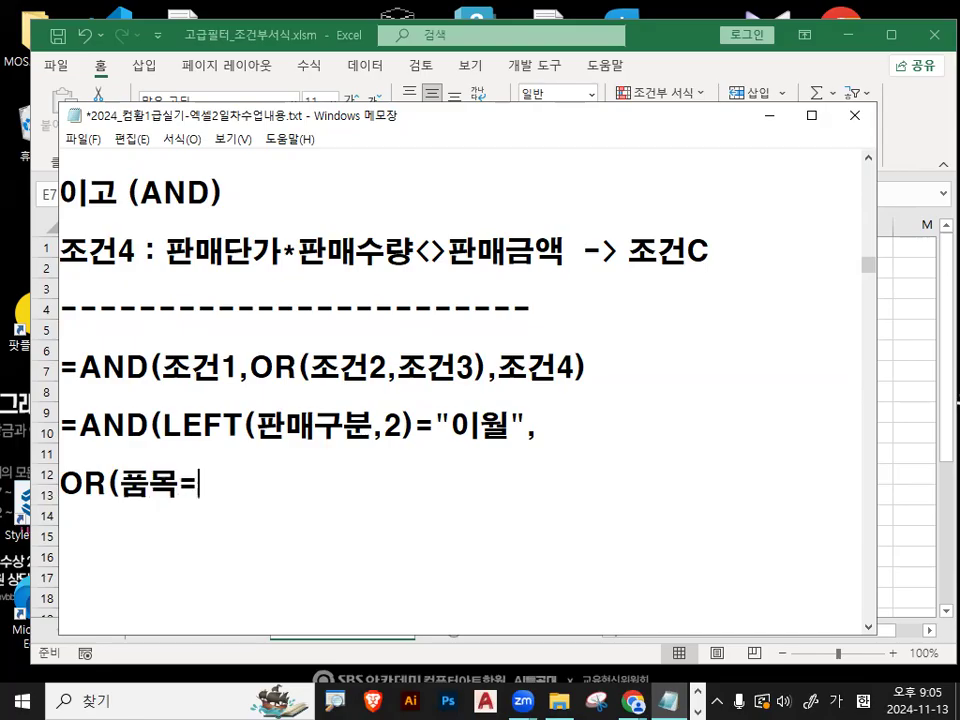
text("스)
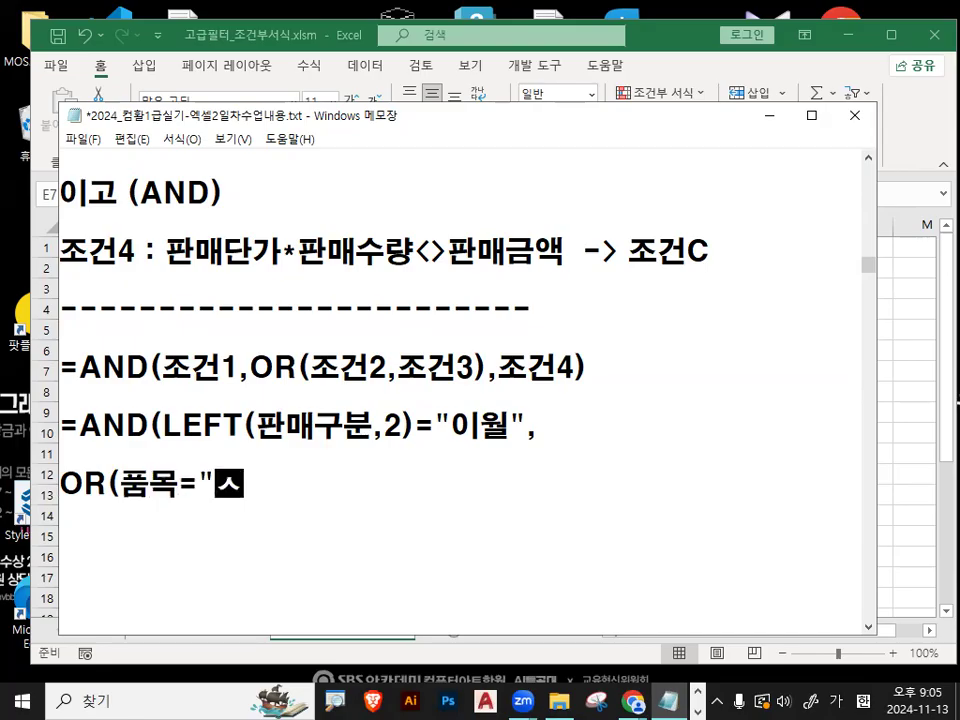
text(커ㅌ)
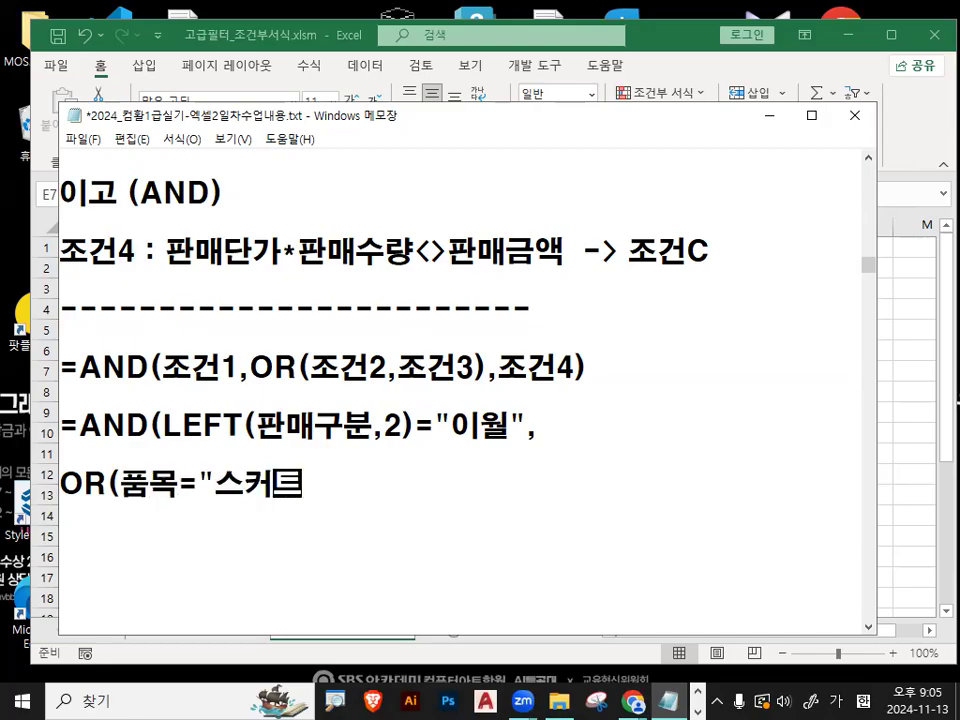
text(ㅡ")
text(,품목=)
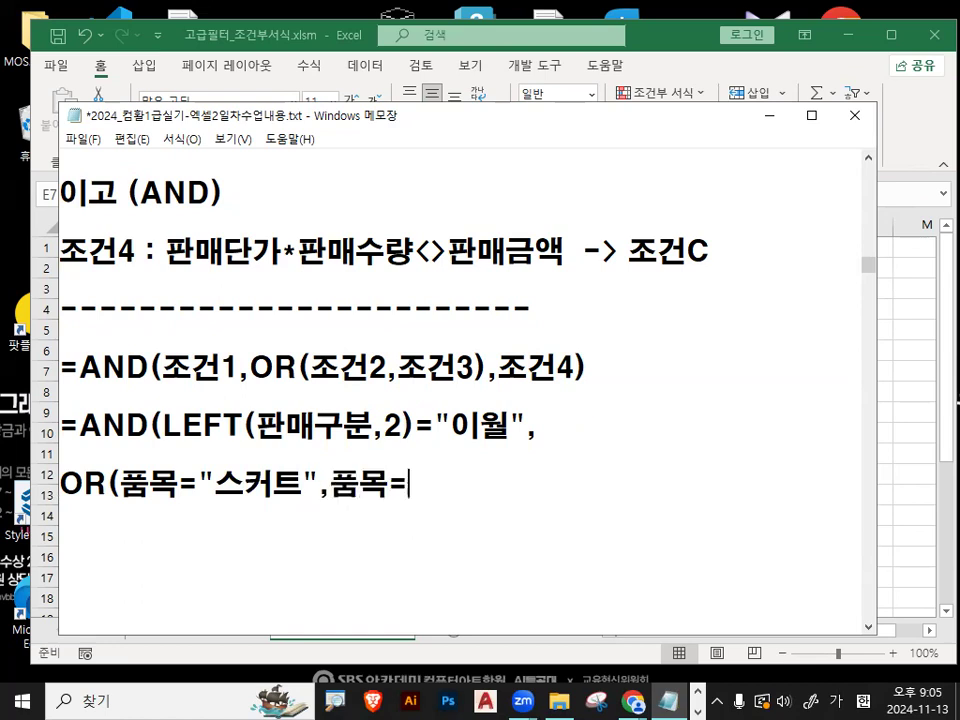
text("지)
- Add ,품목="바지") as the second argument and close the OR condition
key(BackSpace)
key(BackSpace)
text(바지"))
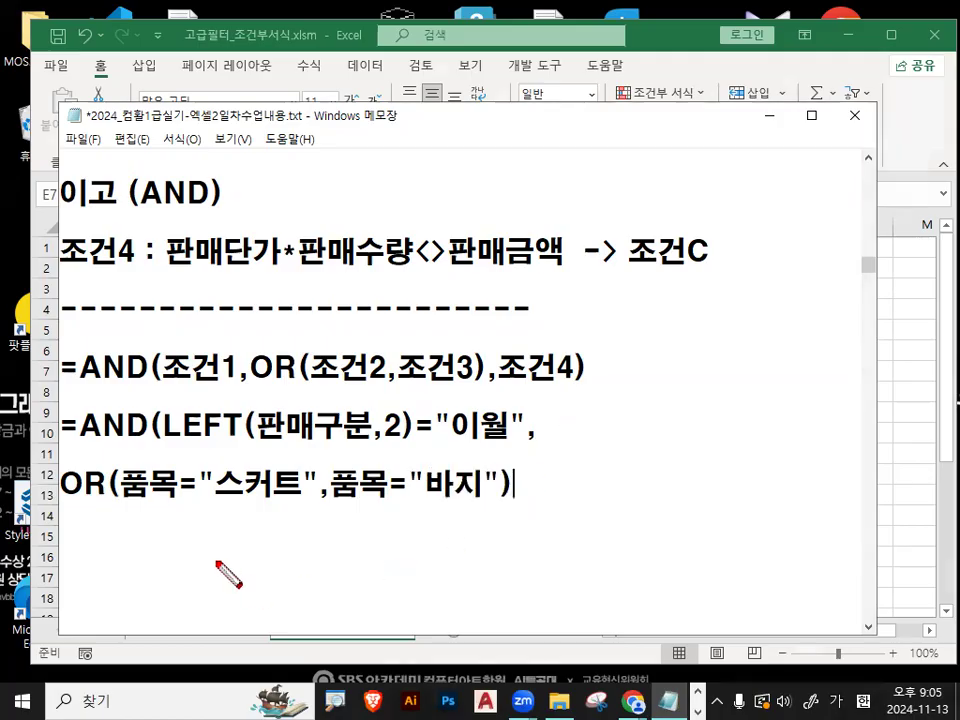
- Underline the two 품목 conditions and circle OR with the red pen, and clear the markings
drag(130, 507, 260, 507)
drag(345, 507, 486, 505)
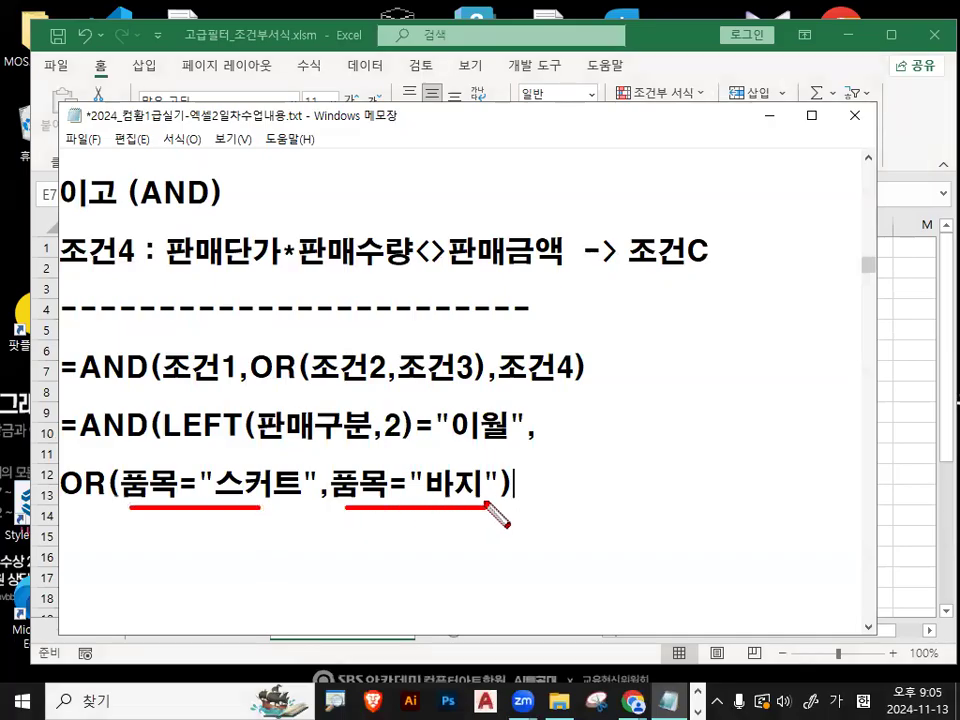
mouse_move(100, 468)
mouse_down()
mouse_move(60, 495)
mouse_move(85, 462)
mouse_move(106, 498)
mouse_up()
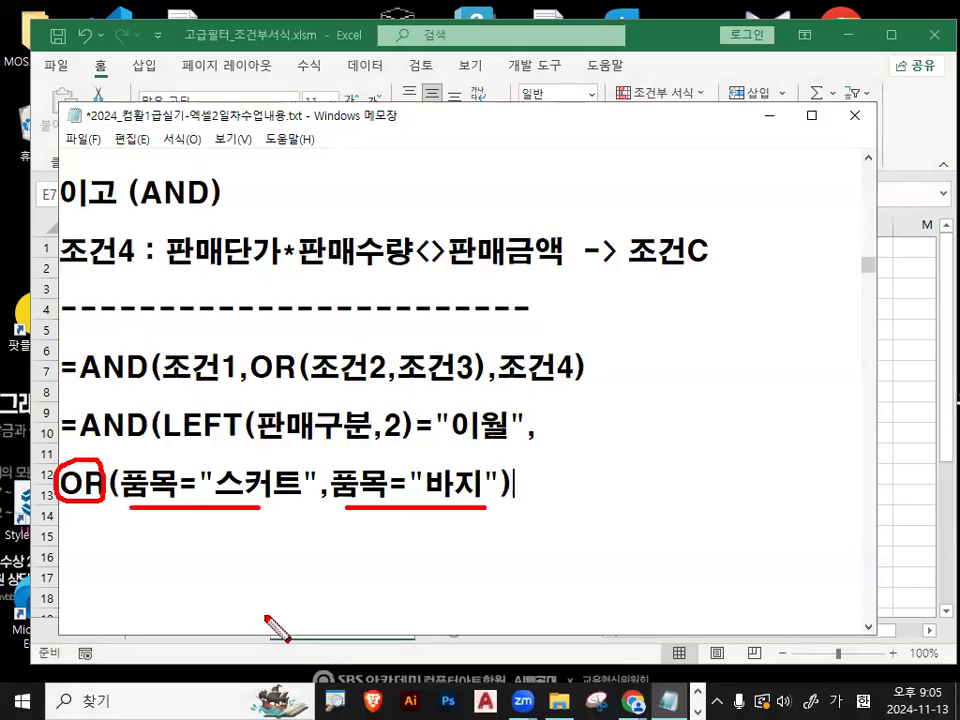
key(Escape)
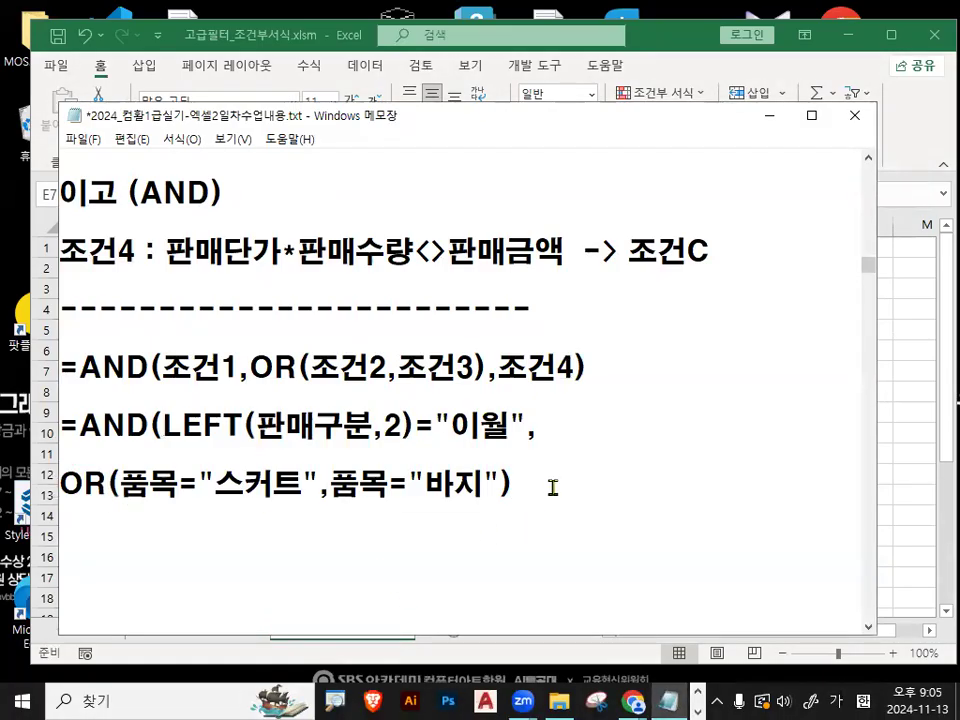
- Add a comma after the OR condition, copy 판매단가*판매수량<>판매금액 from 조건4 onto a new line, and close the formula with a parenthesis
drag(170, 250, 564, 250)
key(ctrl+c)
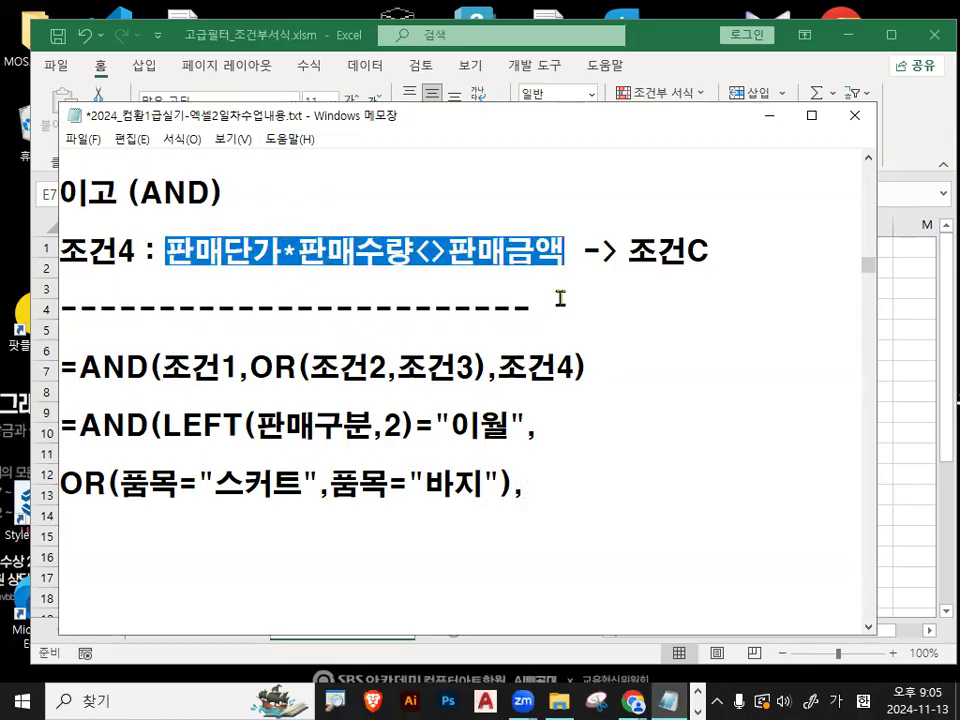
click(527, 484)
key(Return)
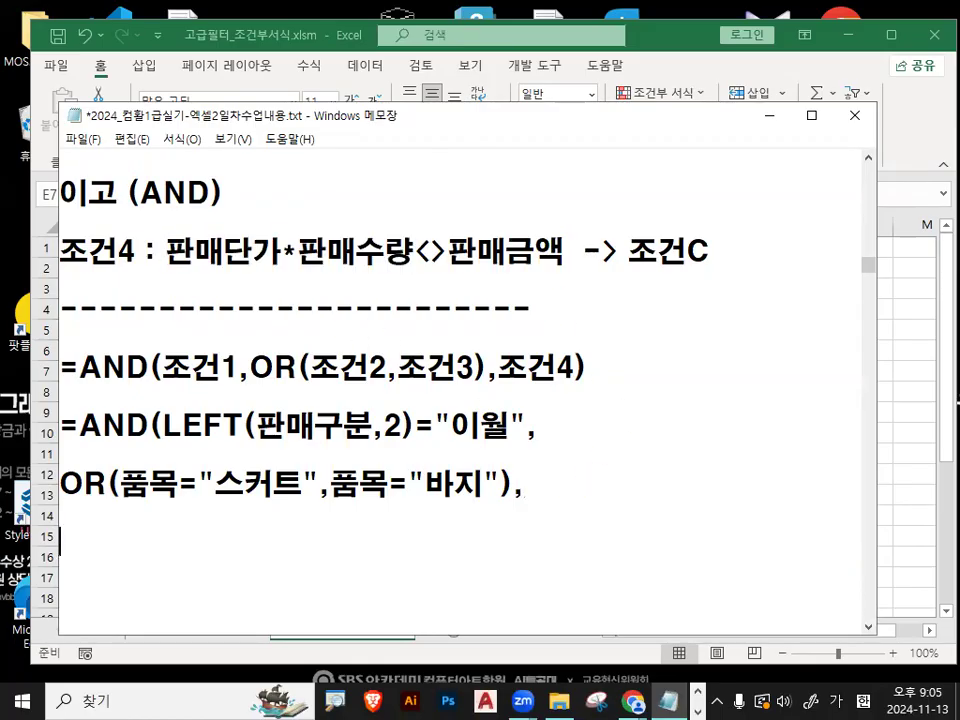
key(ctrl+v)
text())
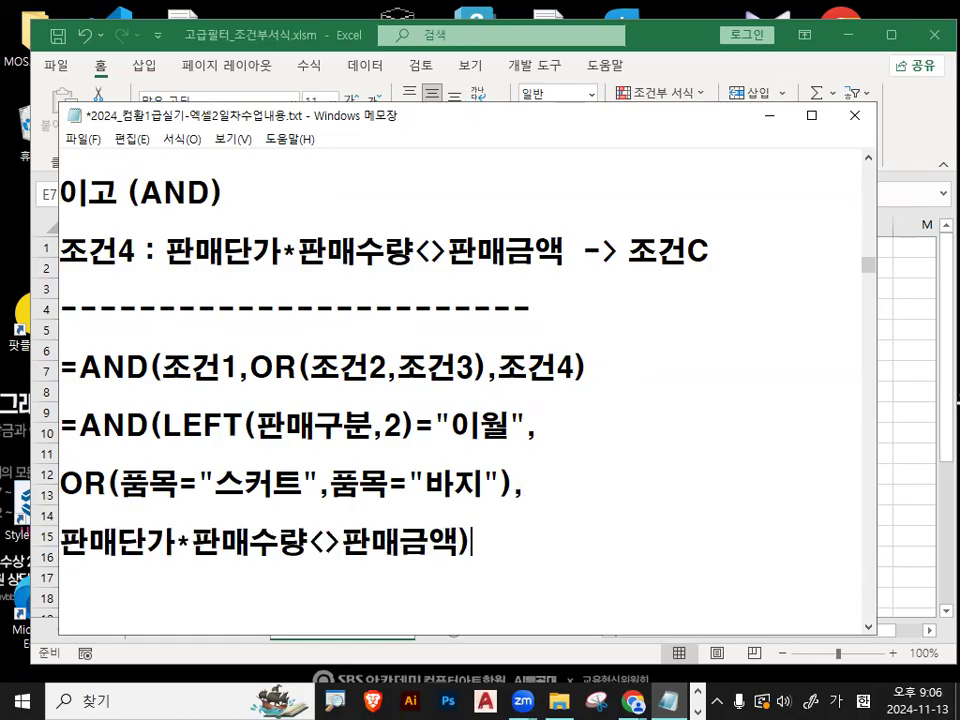
- Underline the AND formula's three arguments in red, circle its AND, and draw a check mark above the template's AND
scroll(521, 458, down, 1)
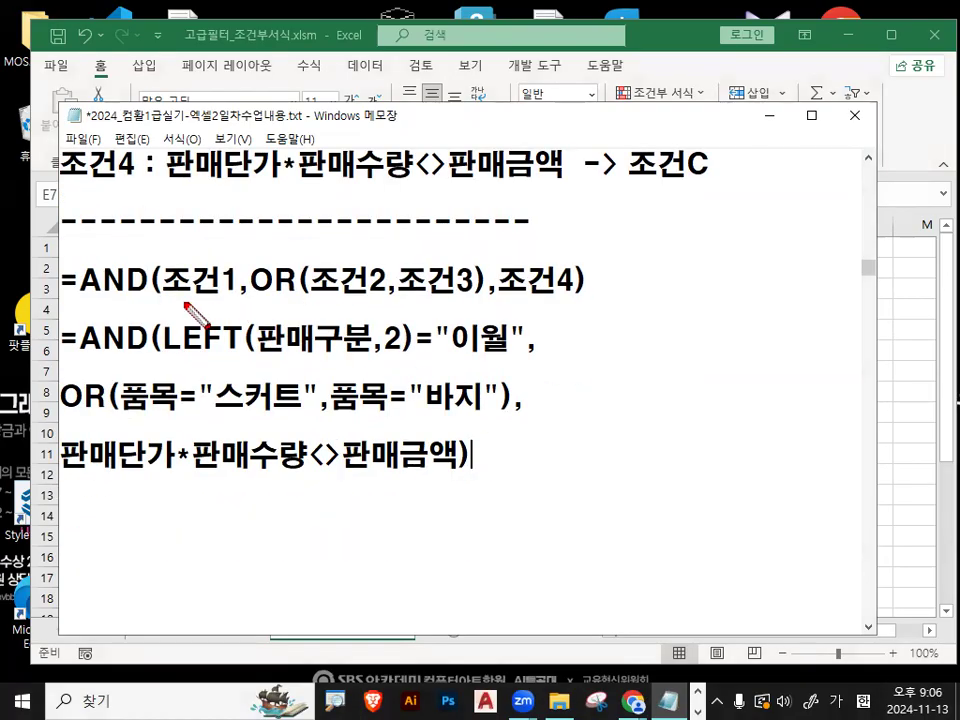
drag(168, 356, 507, 355)
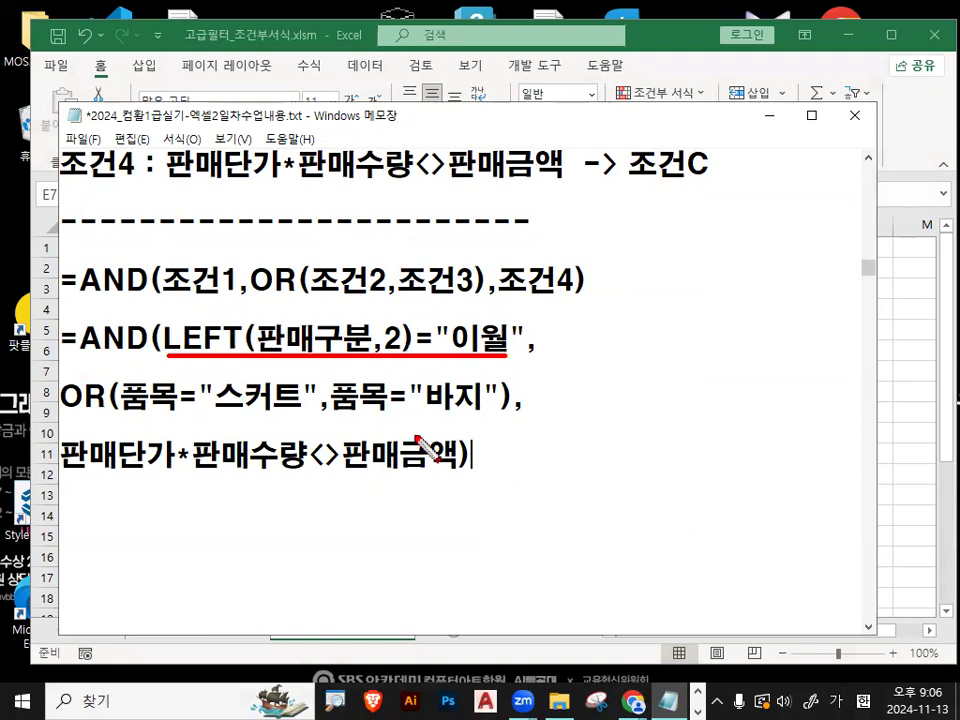
drag(66, 416, 500, 416)
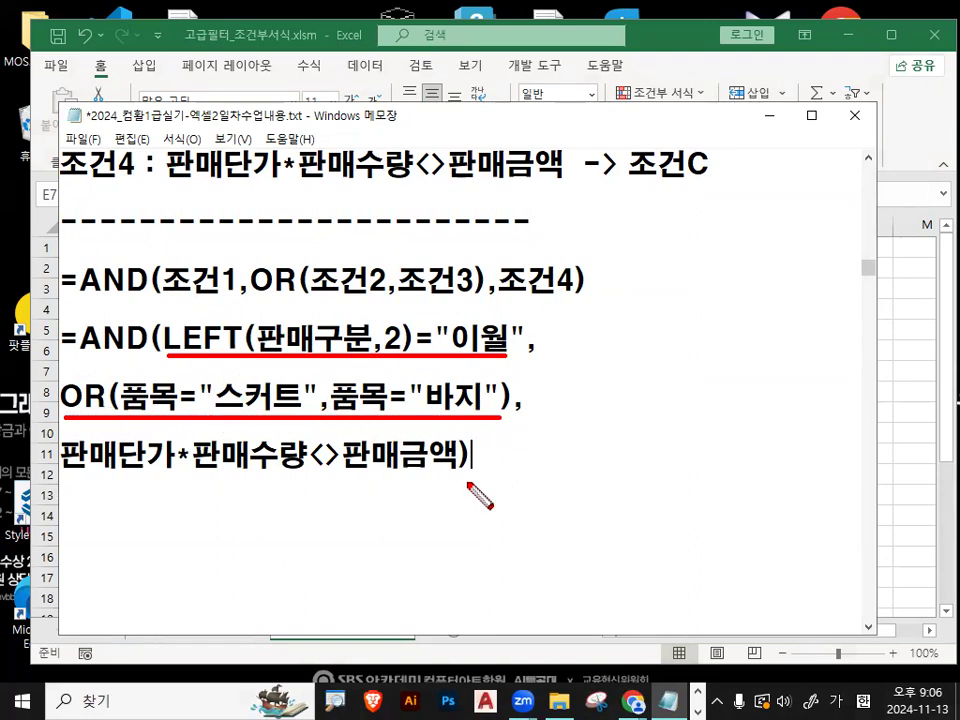
drag(66, 476, 458, 475)
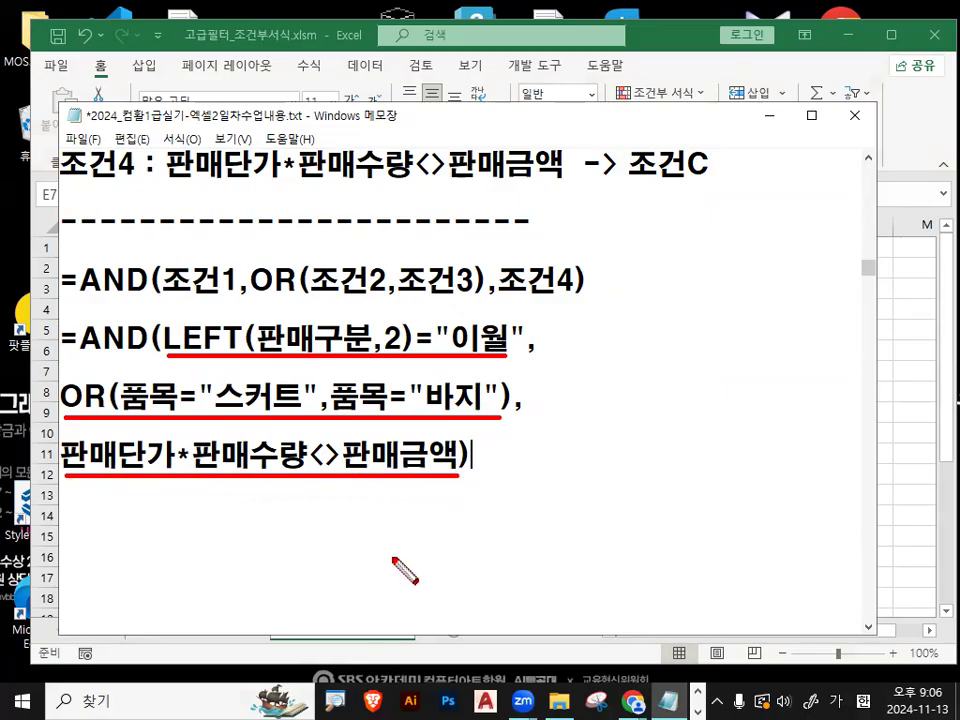
click(285, 313)
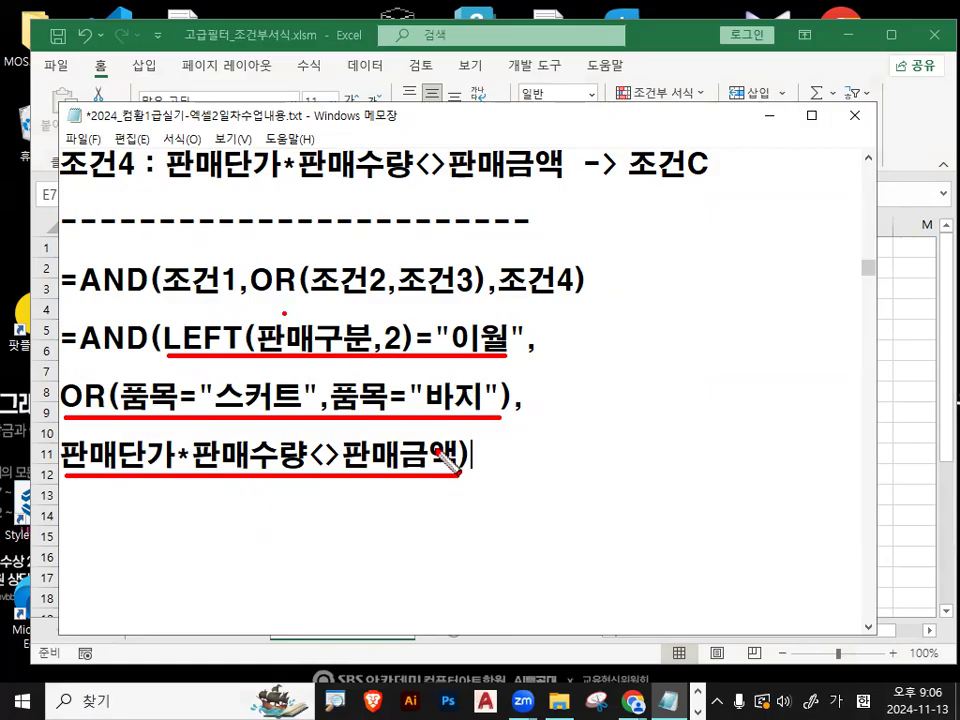
mouse_move(148, 356)
mouse_down()
mouse_move(86, 350)
mouse_move(128, 324)
mouse_up()
mouse_move(108, 242)
mouse_down()
mouse_move(119, 264)
mouse_move(146, 242)
mouse_move(162, 190)
mouse_up()
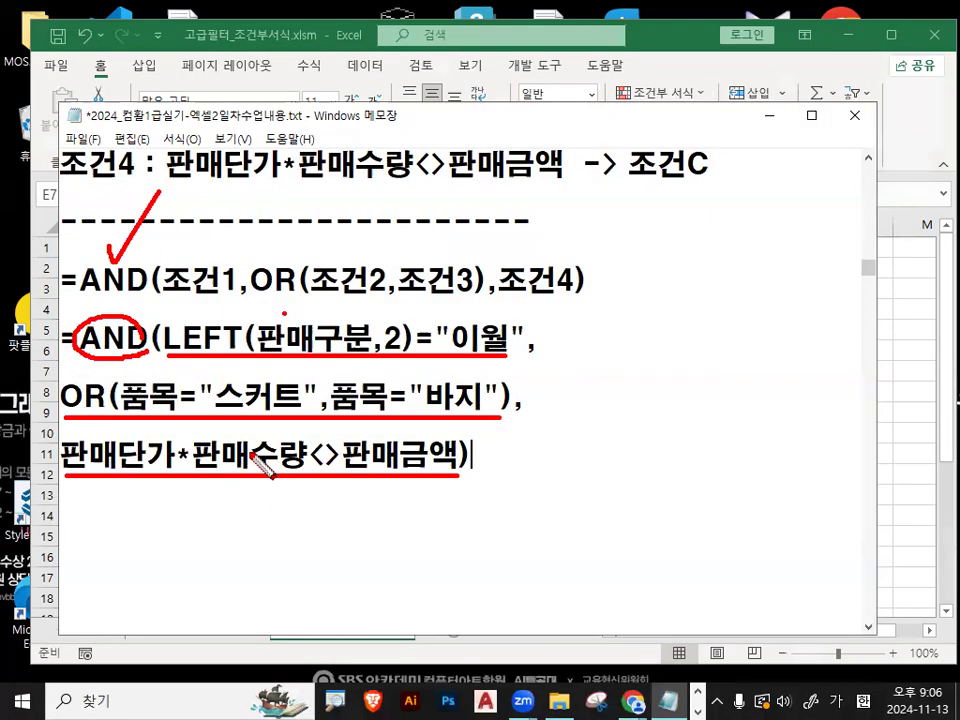
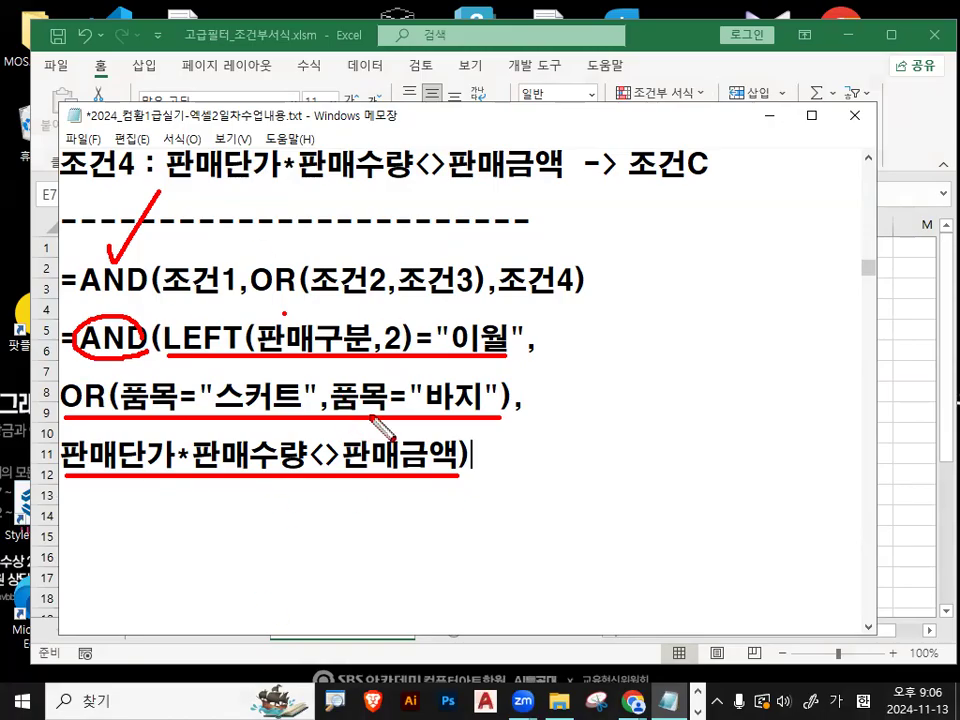
- Clear the red markings and insert a blank line between the condition template and the =AND(LEFT(판매구분,2)="이월" formula
key(Escape)
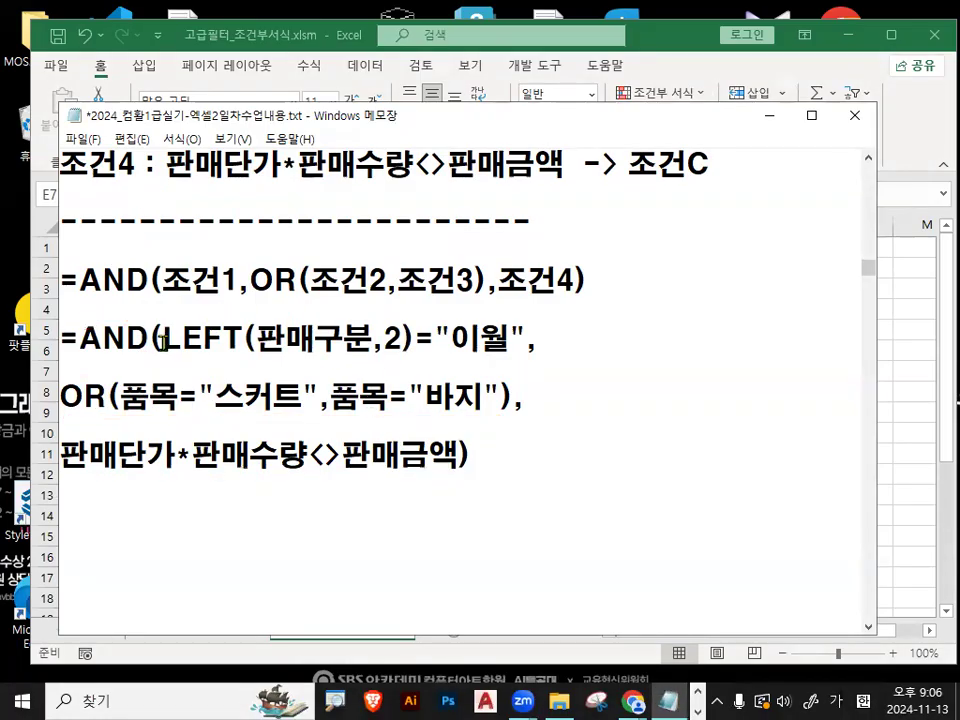
drag(163, 338, 244, 340)
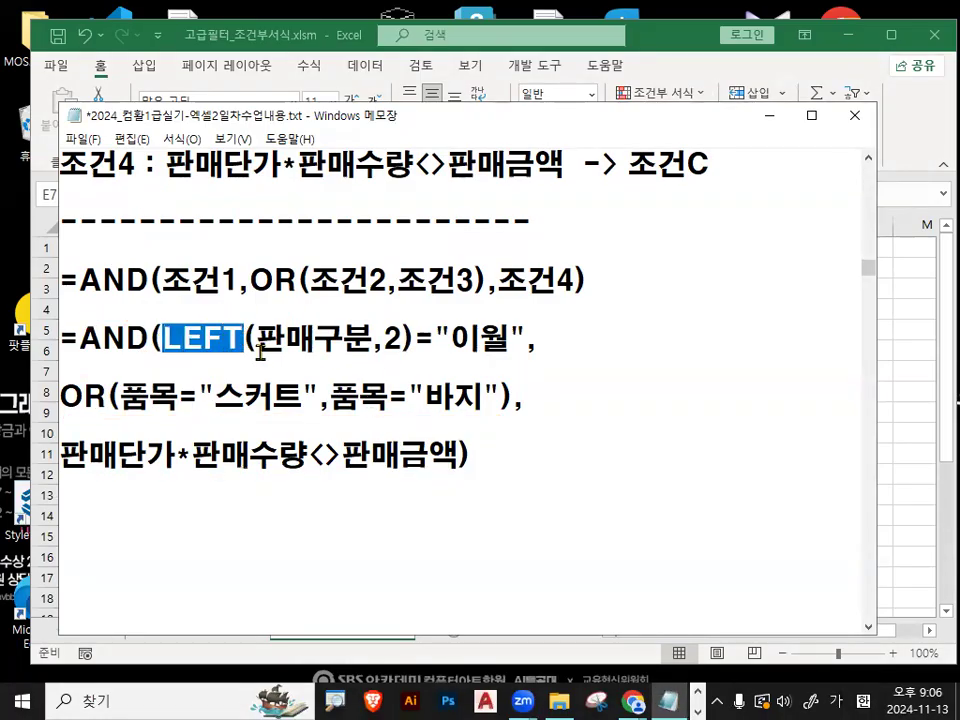
click(260, 345)
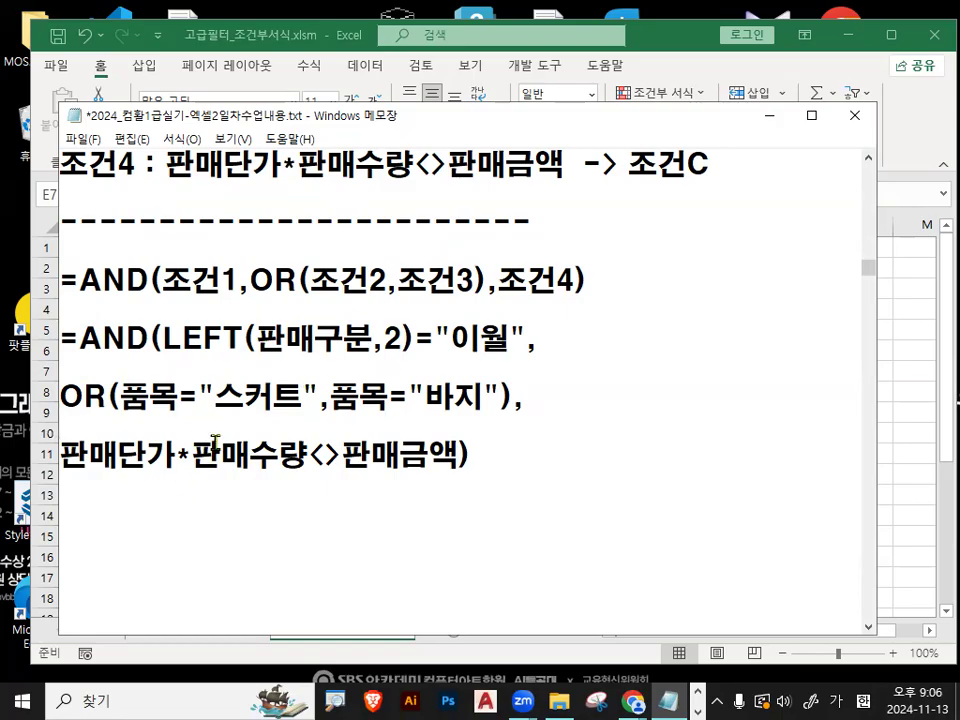
click(132, 316)
key(Return)
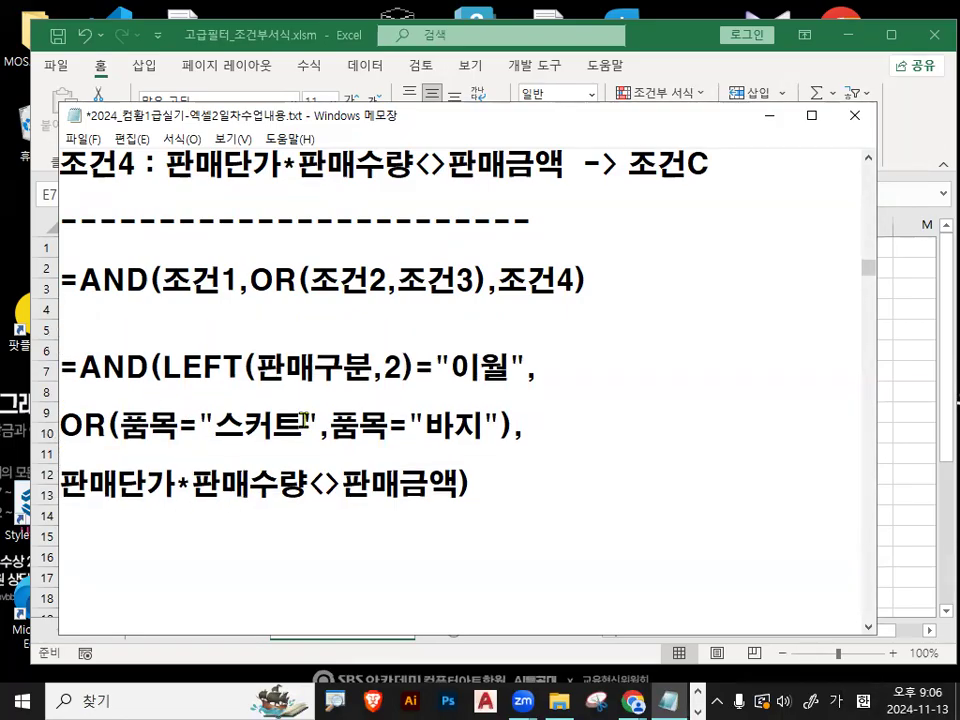
mouse_move(550, 507)
mouse_down()
mouse_move(488, 522)
mouse_move(115, 372)
mouse_move(560, 473)
mouse_up()
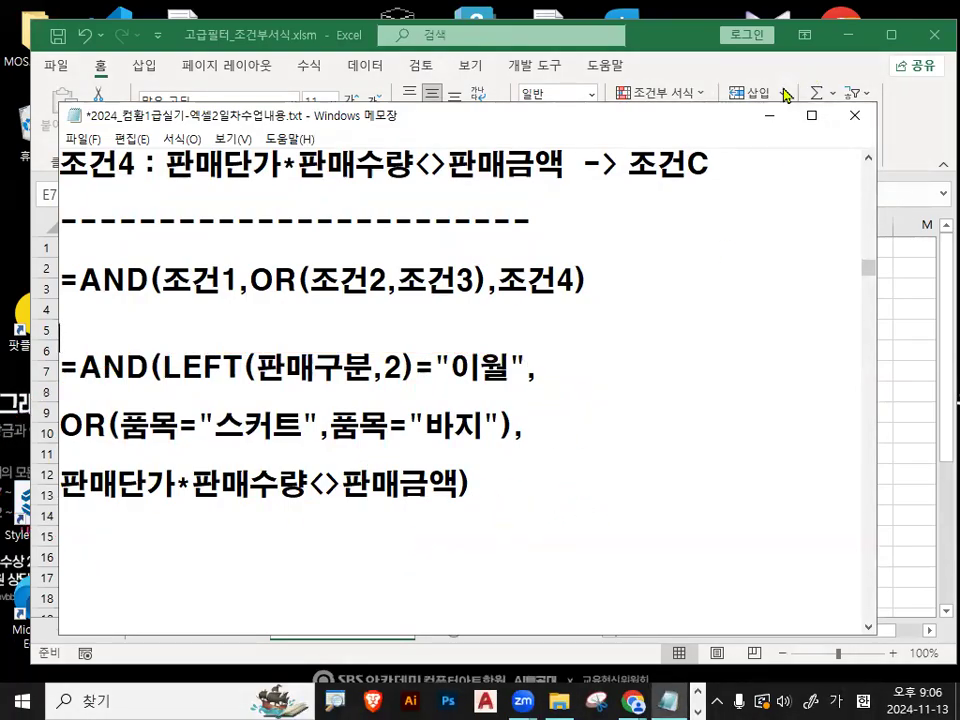
- Switch to the Excel workbook and set the font of the entire 고급필터_조건부서식2 sheet to HY견고딕
click(770, 117)
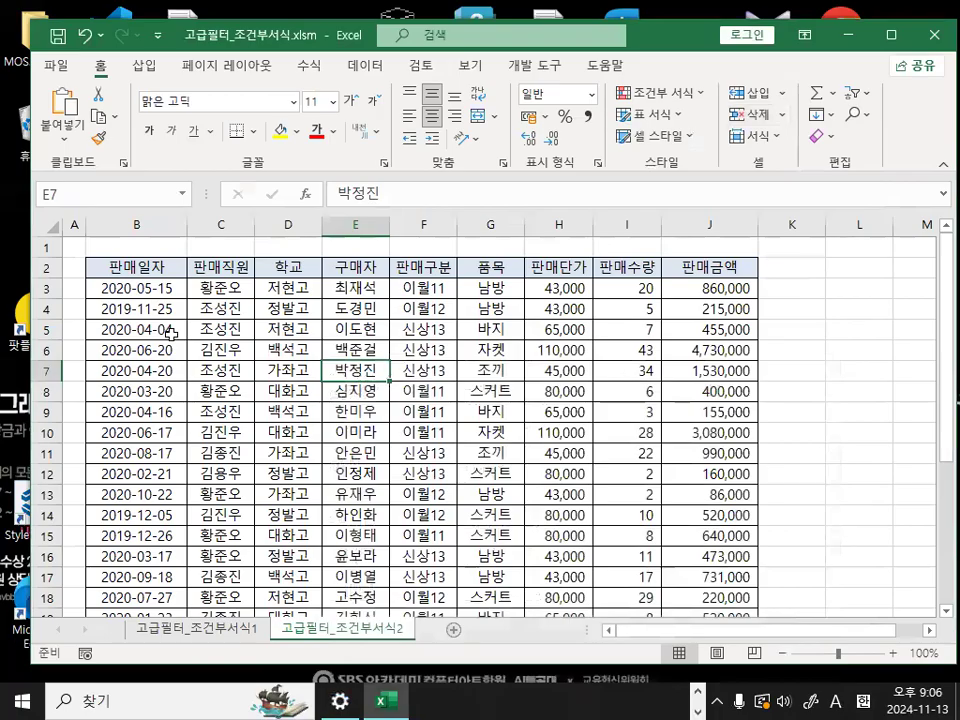
click(170, 333)
click(49, 224)
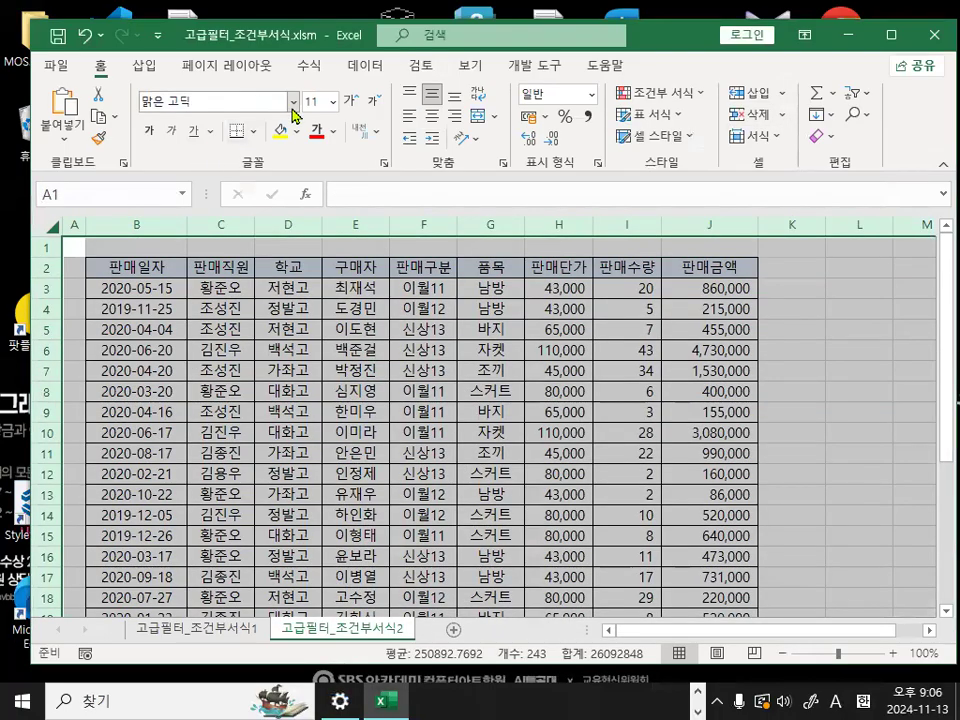
click(293, 101)
click(221, 477)
click(289, 413)
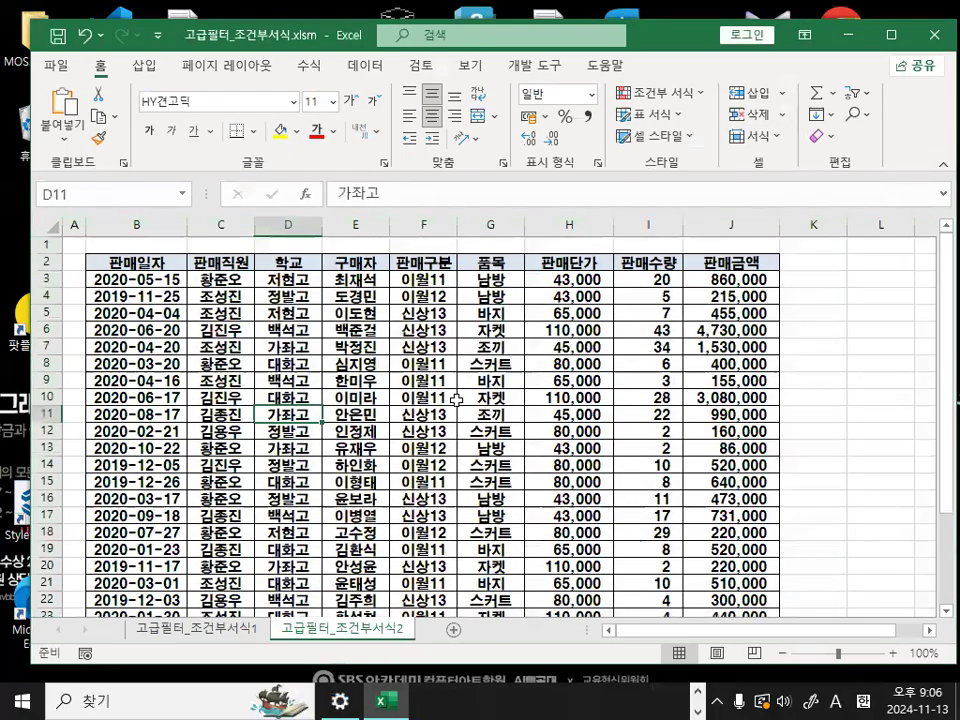
- Enter the criteria heading 조건 in cell B30 below the sales table
scroll(484, 411, up, 4)
click(485, 403)
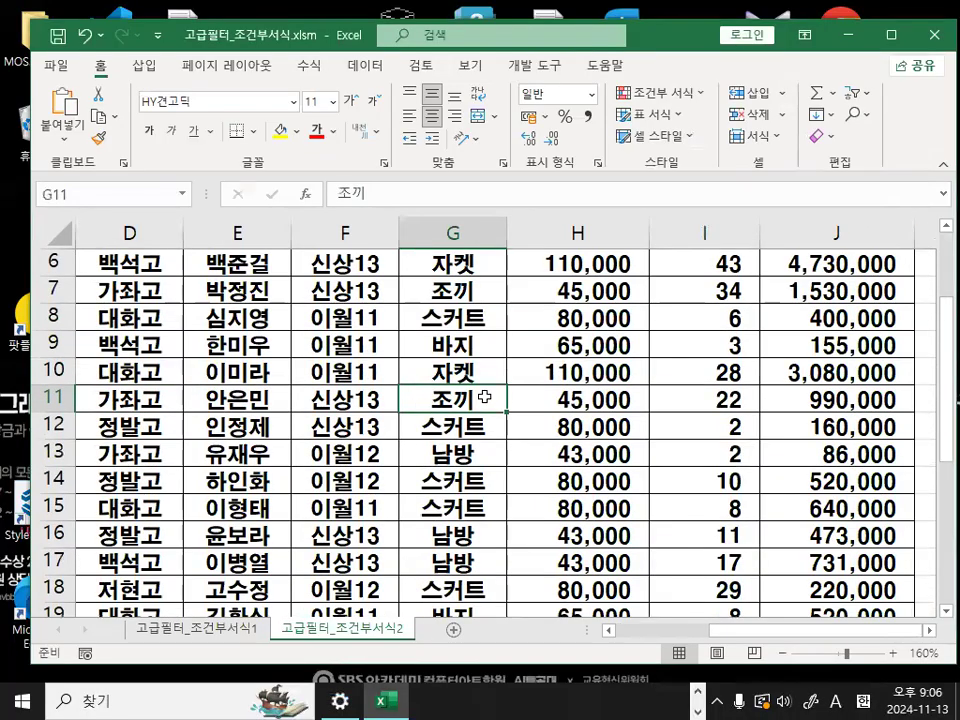
scroll(395, 494, down, 5)
scroll(386, 484, left, 3)
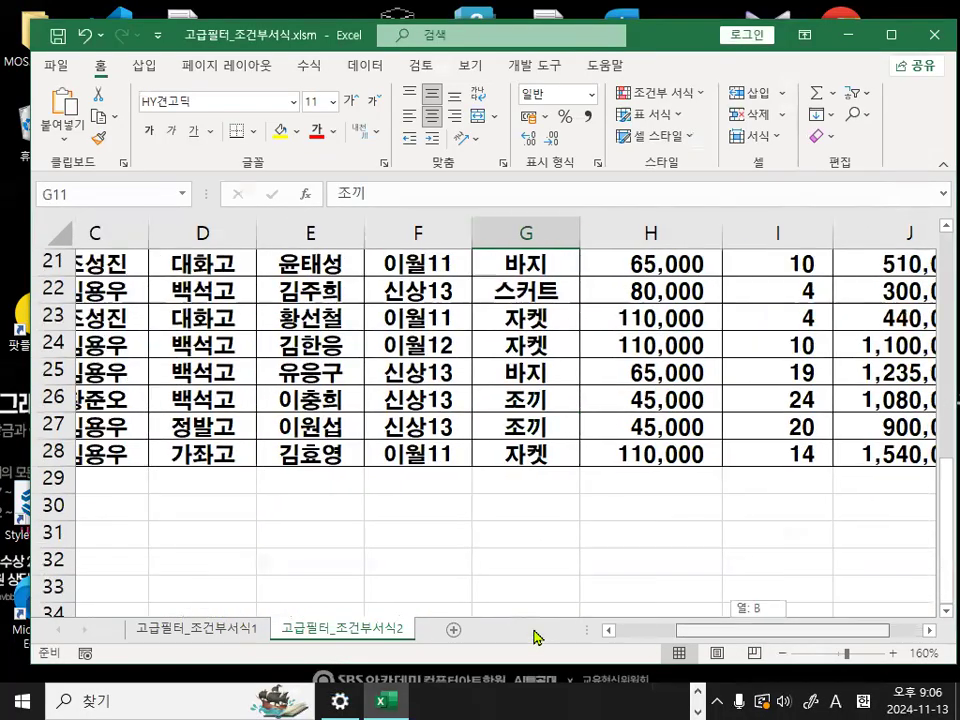
click(185, 516)
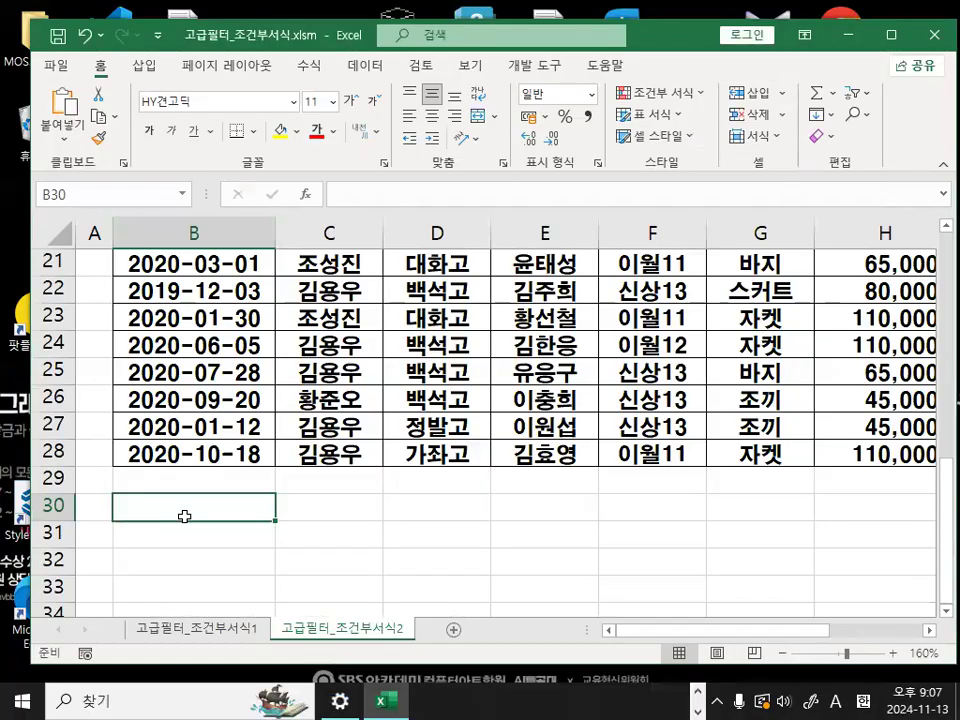
text(WHR)
key(BackSpace)
key(BackSpace)
key(BackSpace)
key(Hangul)
text(조건)
key(Return)
- Start the criteria formula in cell B31 with =AND(
scroll(231, 571, up, 3)
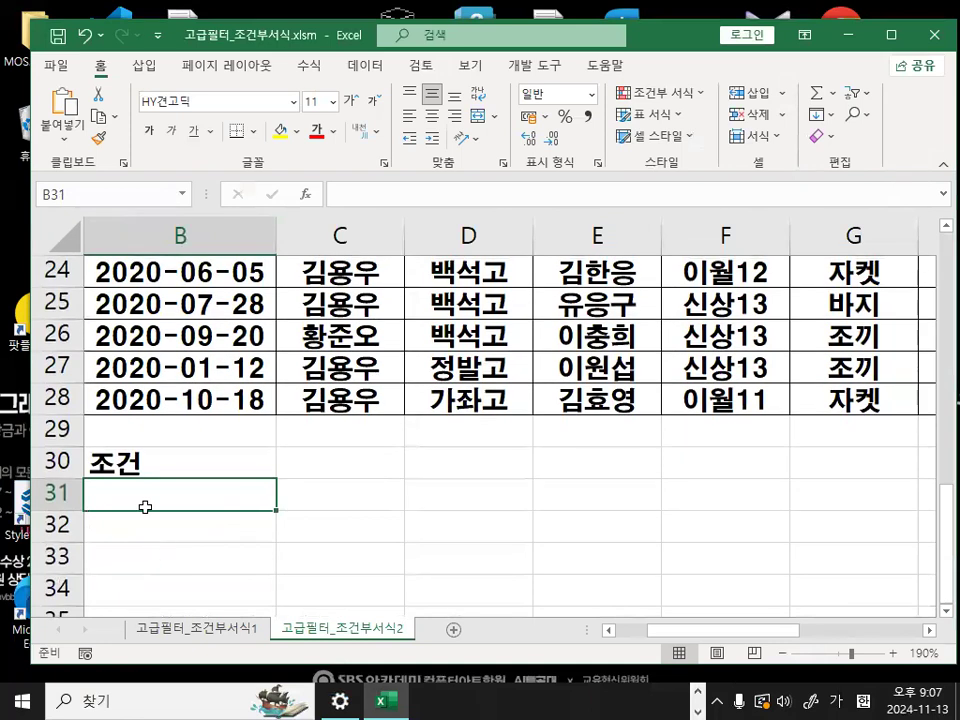
drag(692, 630, 610, 632)
text(=)
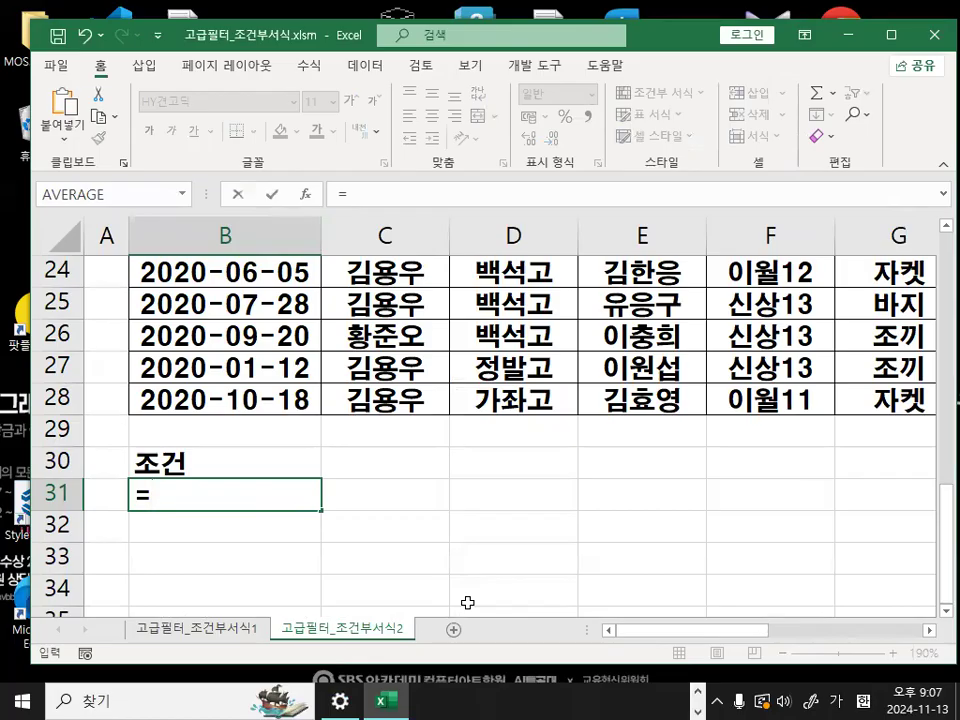
text(AND)
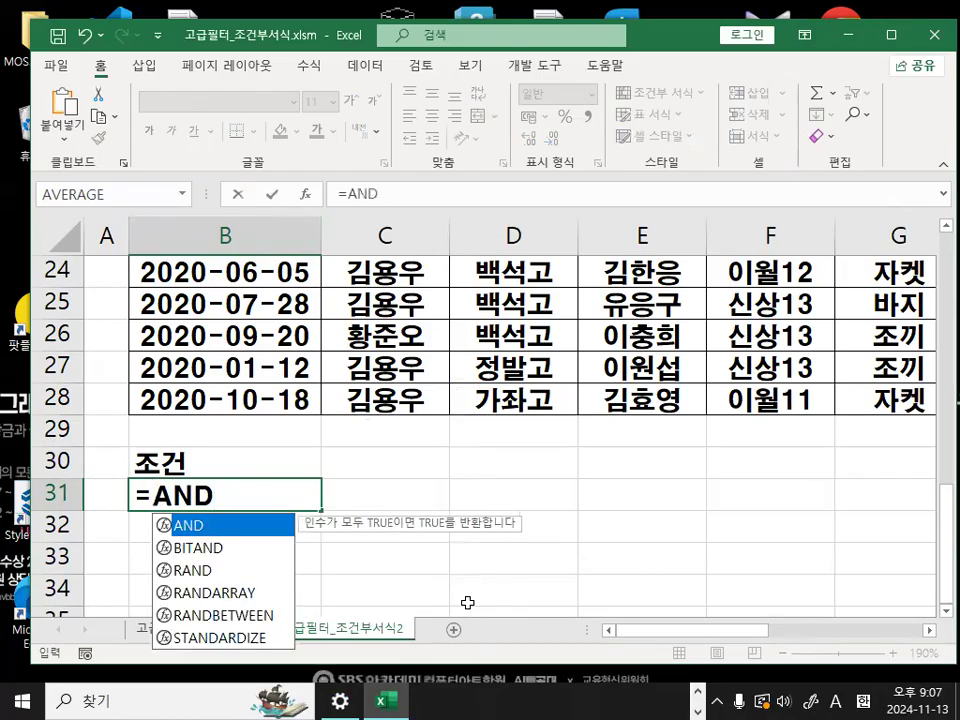
text(()
scroll(327, 539, down, 2)
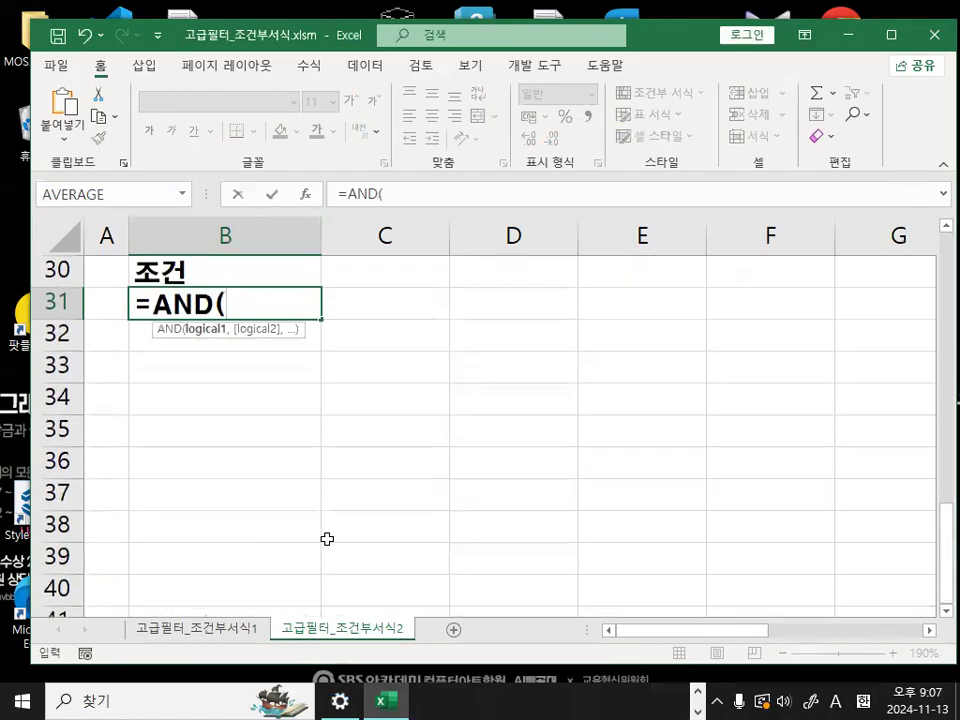
scroll(355, 449, up, 1)
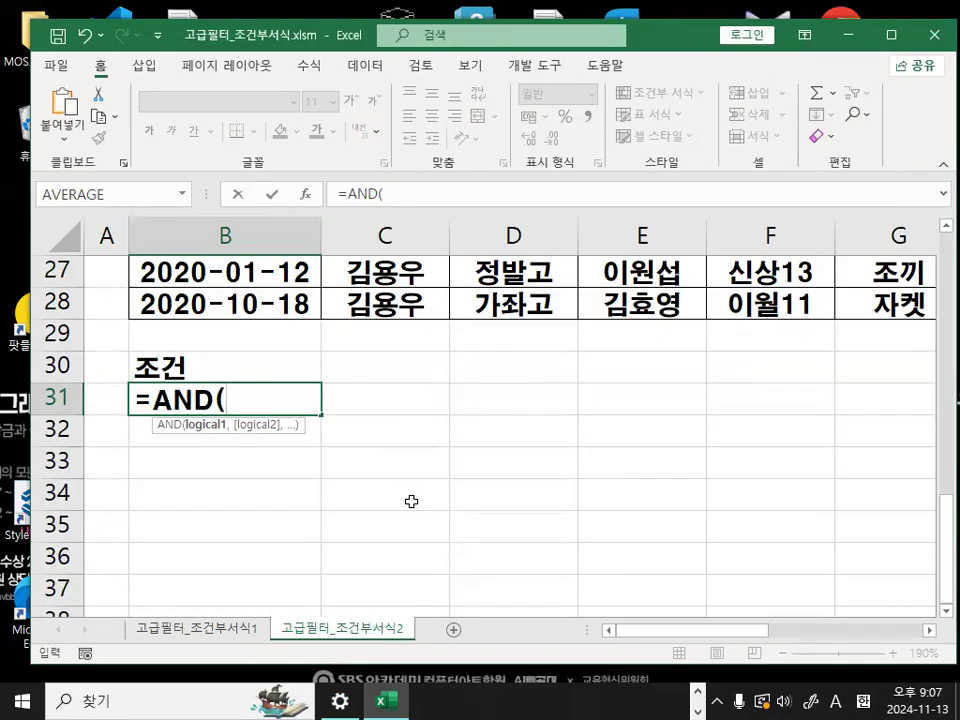
- Insert the LEFT function as the first argument inside AND, moving the syntax tooltip off the function suggestions
text(LE)
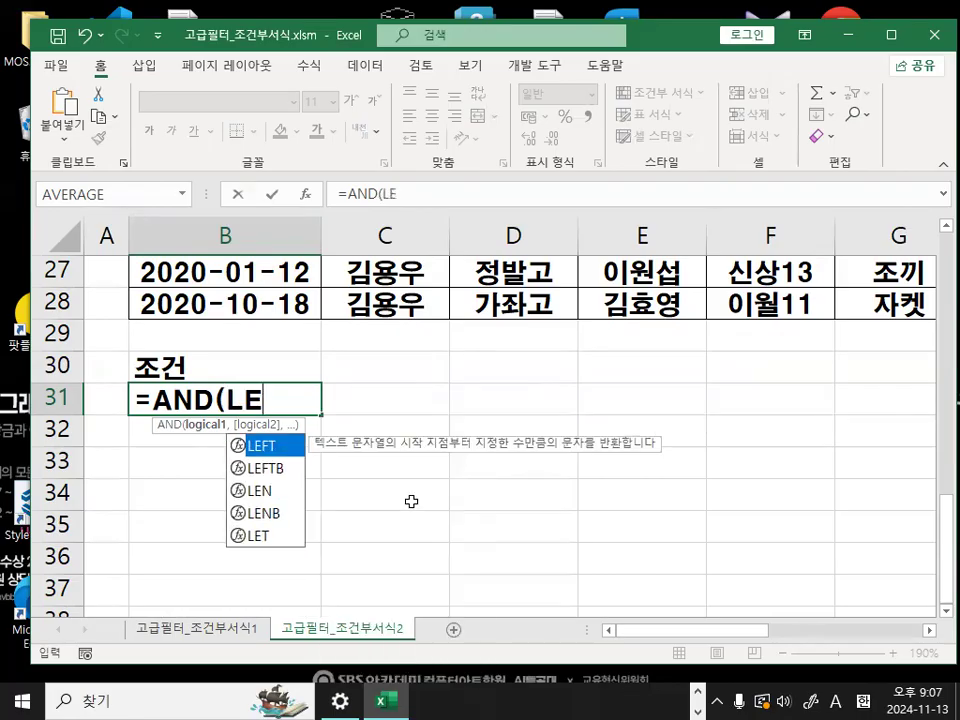
key(ctrl+1)
click(252, 460)
mouse_move(314, 438)
mouse_down()
mouse_move(220, 453)
mouse_move(311, 435)
mouse_up()
key(Escape)
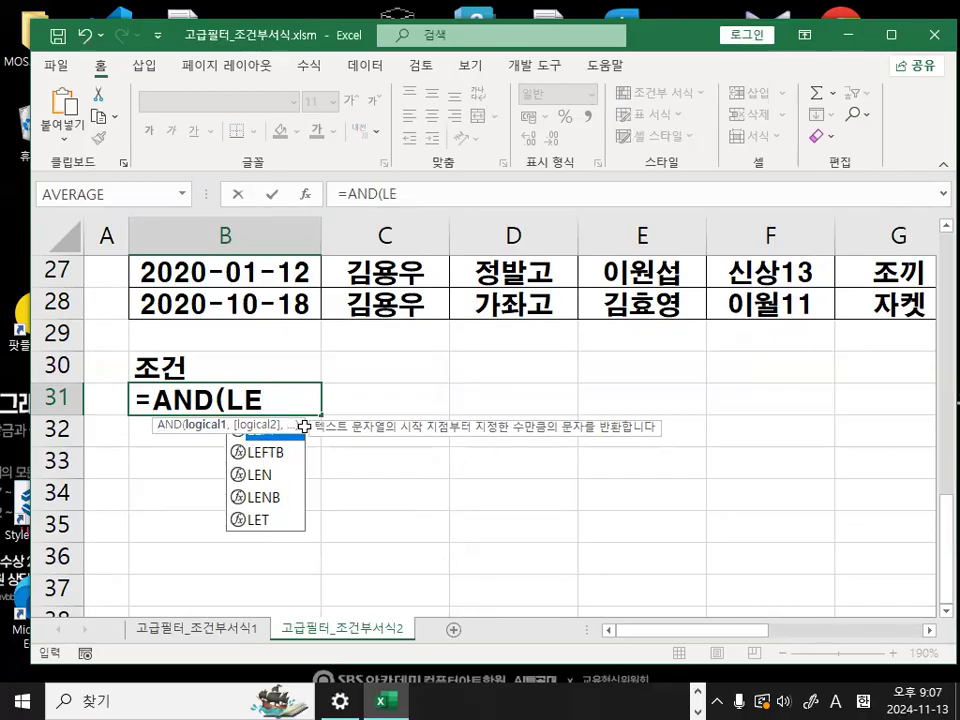
drag(294, 426, 294, 608)
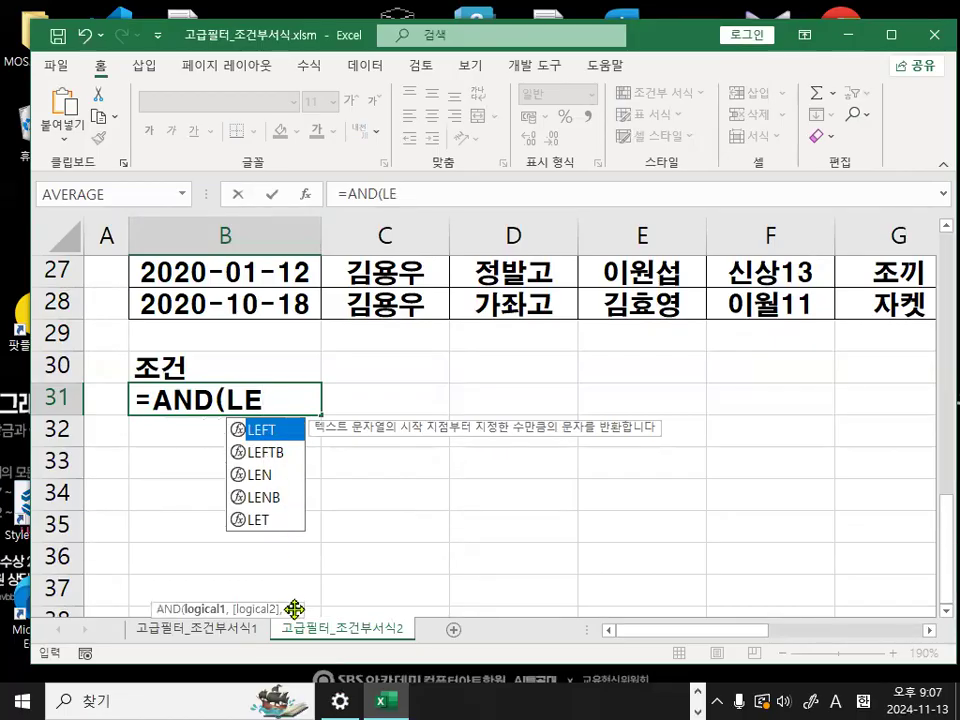
double_click(279, 433)
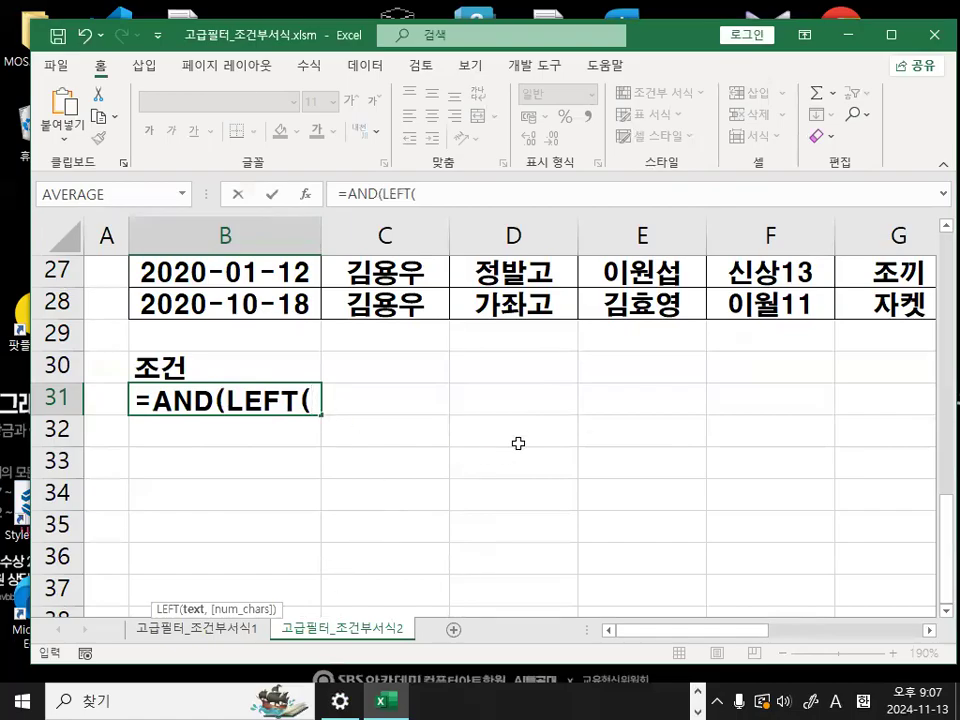
- Open the function arguments for LEFT and set Text to F3, the first 판매구분 cell
click(307, 194)
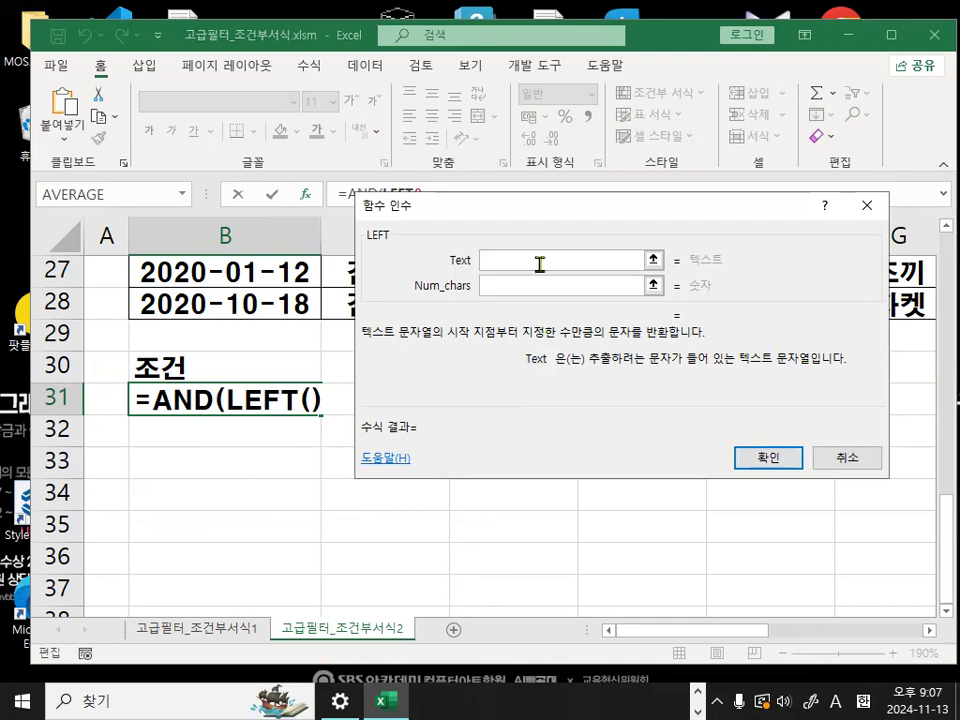
drag(525, 204, 527, 301)
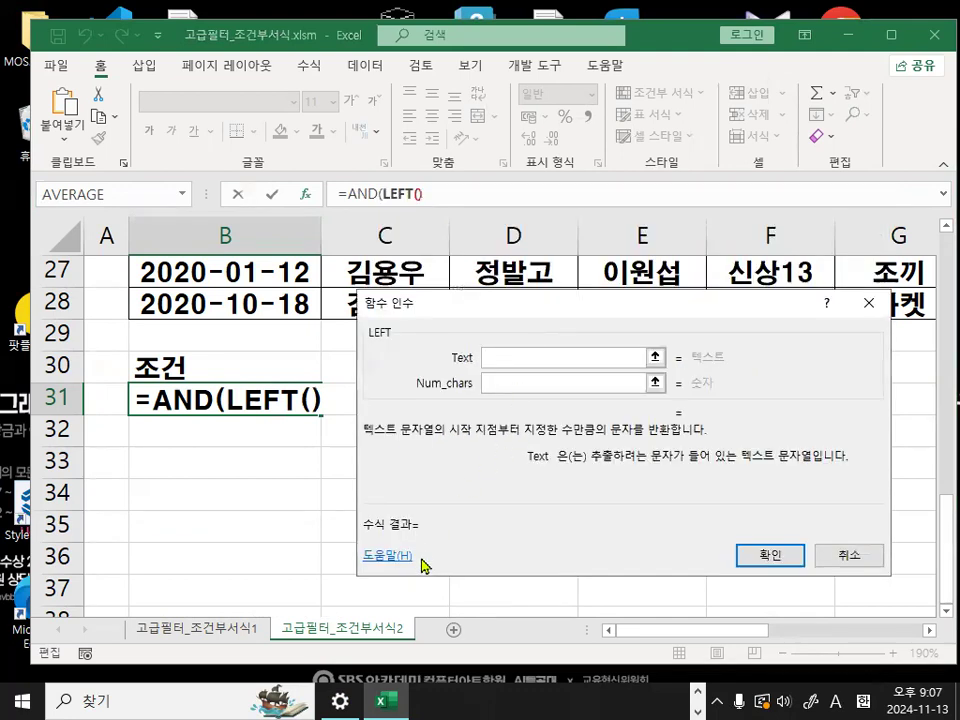
scroll(423, 564, up, 9)
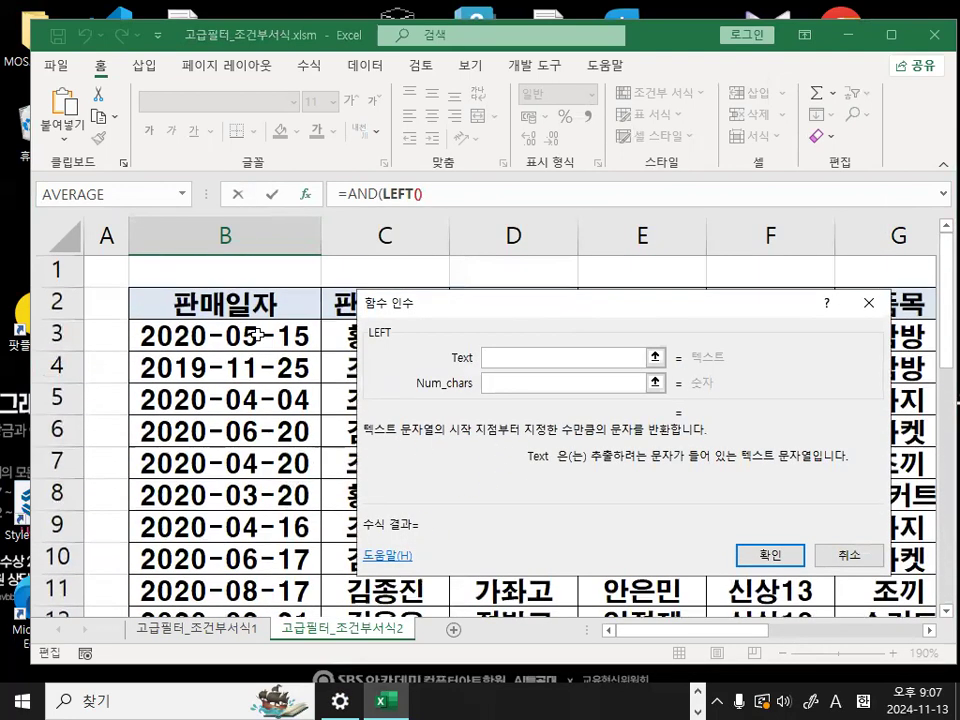
drag(479, 316, 478, 458)
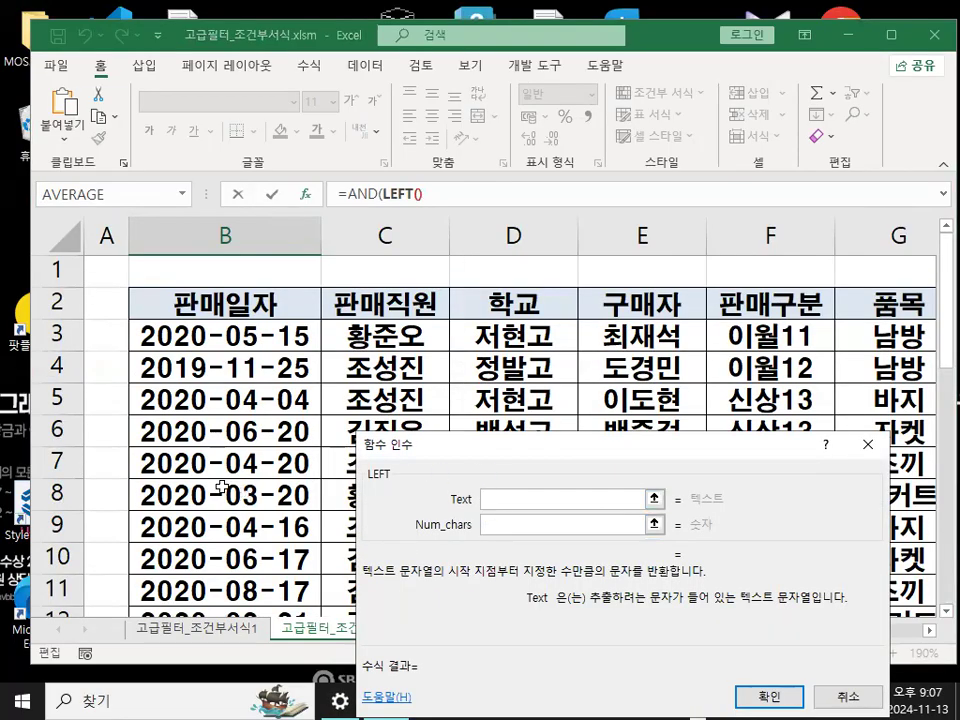
click(768, 342)
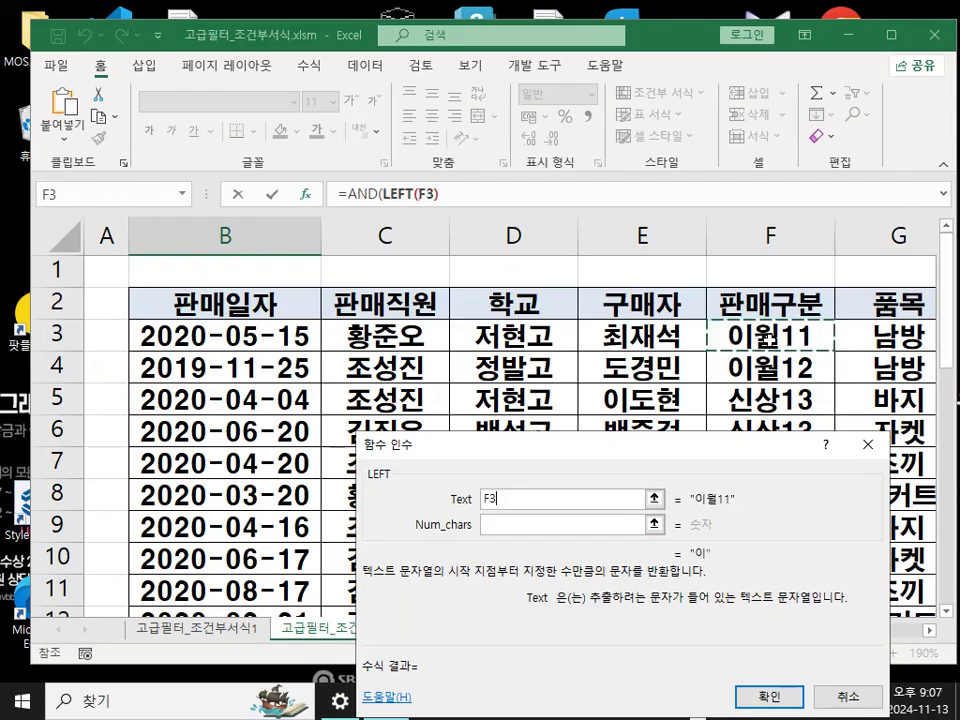
click(528, 525)
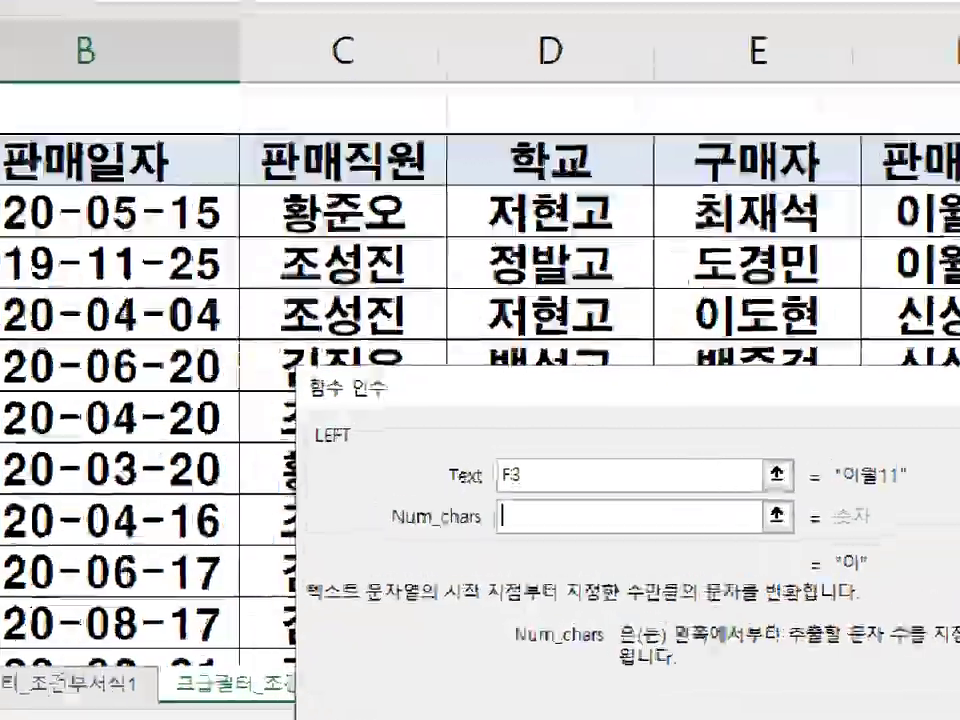
- Underline the Num_chars argument in red, draw two check marks beside it, and clear the markings
click(456, 539)
drag(392, 531, 495, 531)
mouse_move(365, 489)
mouse_down()
mouse_move(378, 513)
mouse_move(415, 428)
mouse_up()
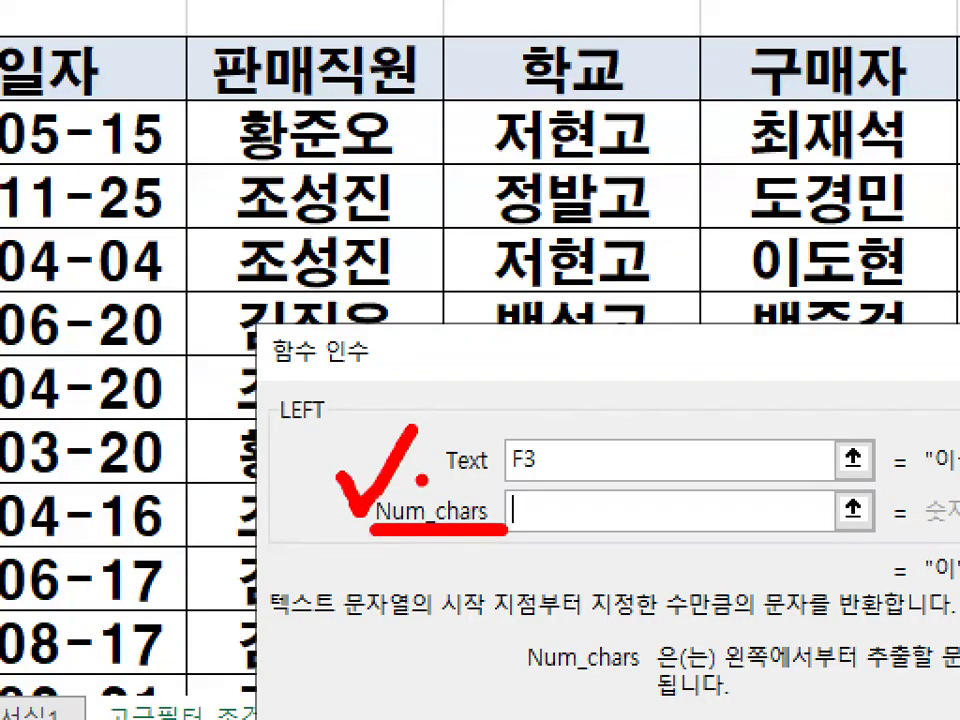
drag(442, 478, 512, 425)
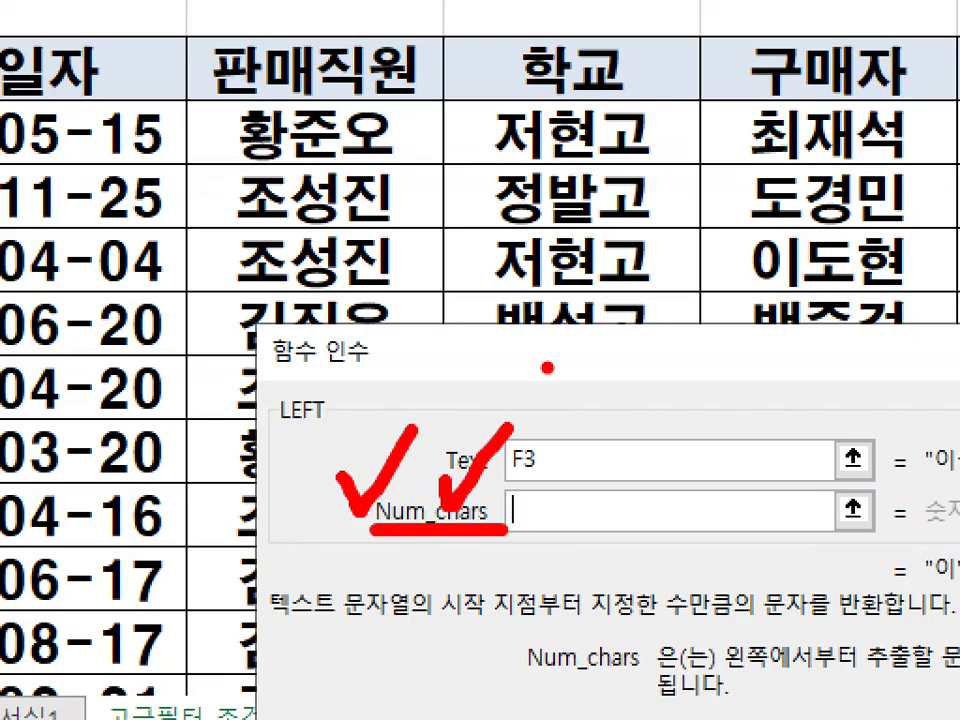
key(Escape)
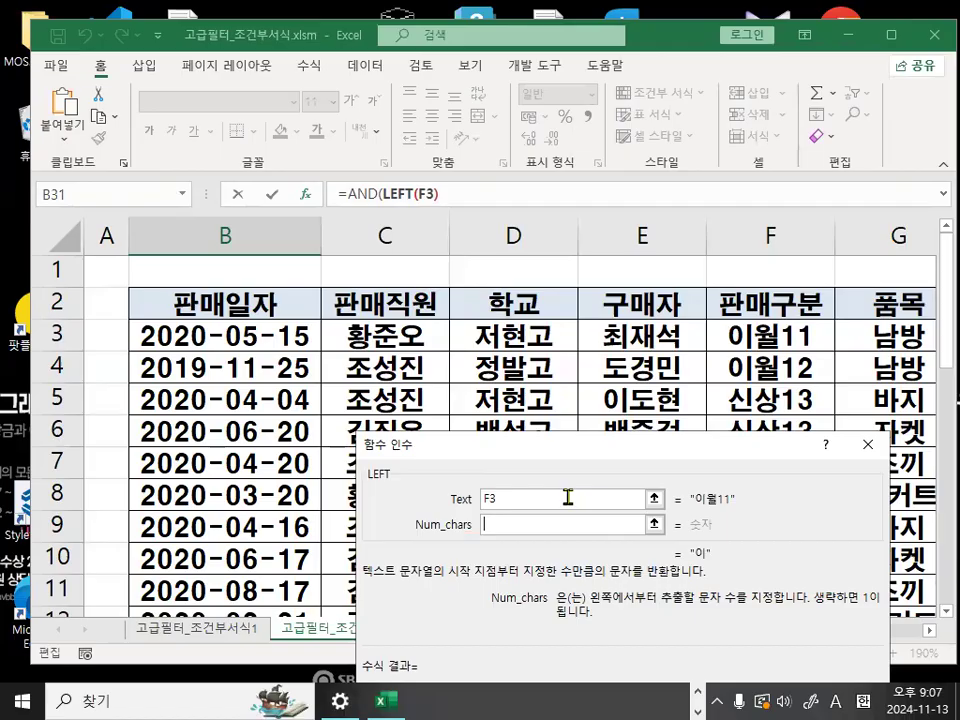
- Set LEFT's Num_chars to 2, confirm the arguments, and accept Excel's proposed correction of the formula
text(2)
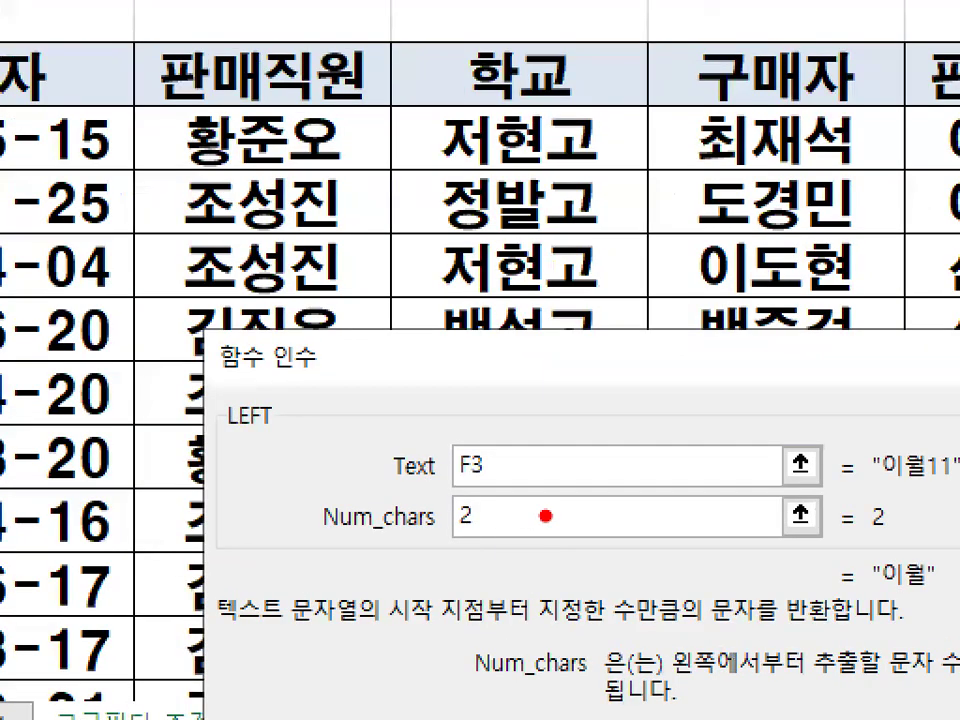
mouse_move(516, 464)
mouse_down()
mouse_move(501, 545)
mouse_move(530, 523)
mouse_up()
key(Escape)
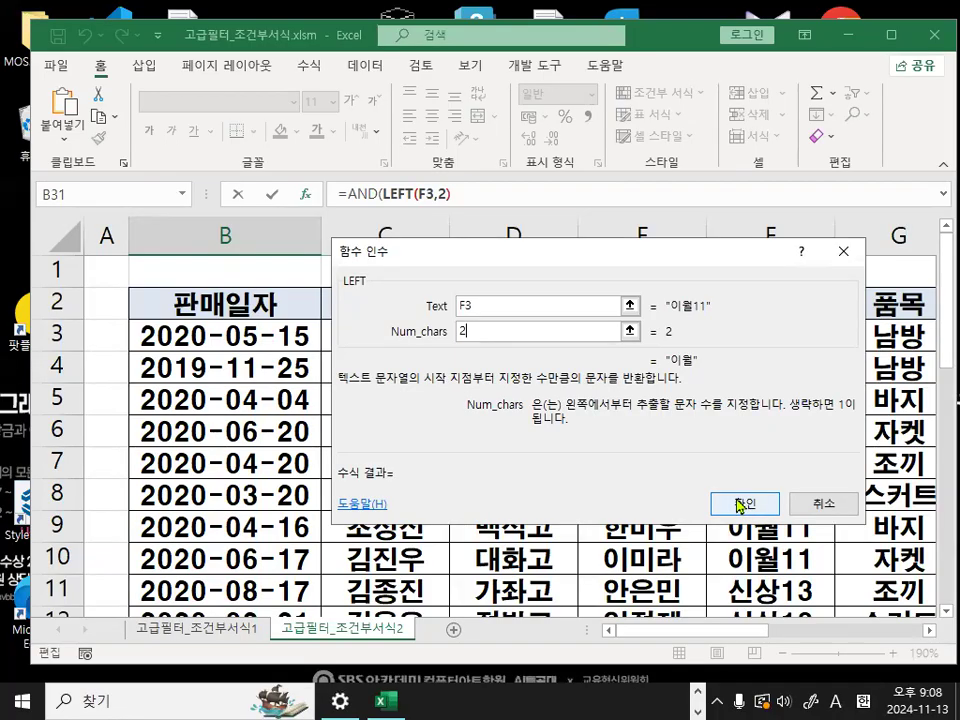
click(740, 502)
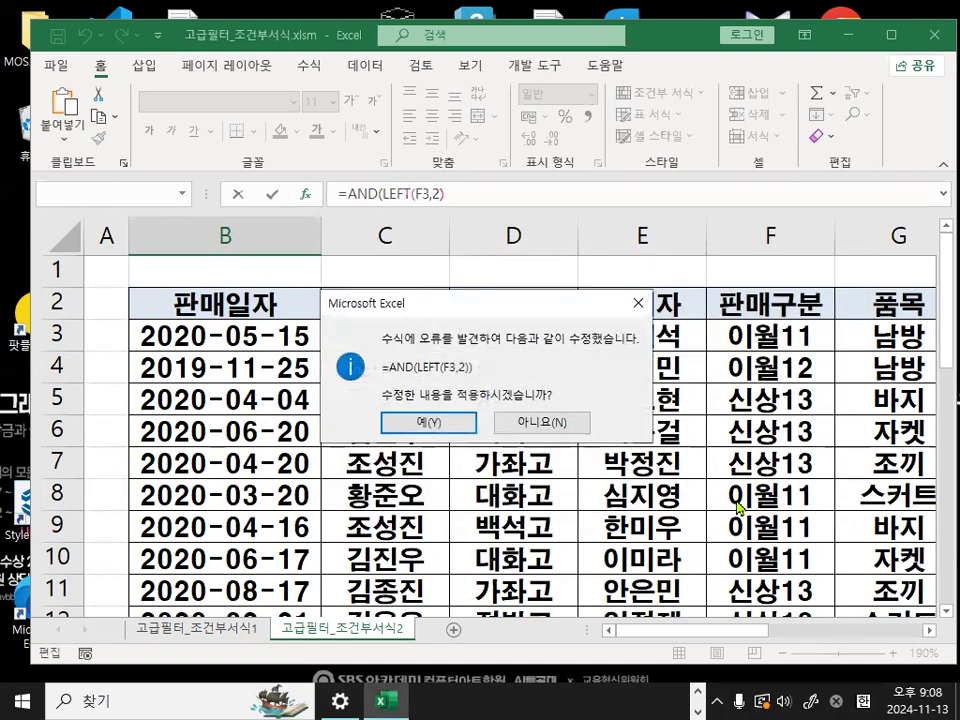
click(431, 424)
- Remove the final closing parenthesis from the B31 formula and add ="이월" after LEFT(F3,2)
click(445, 194)
click(226, 592)
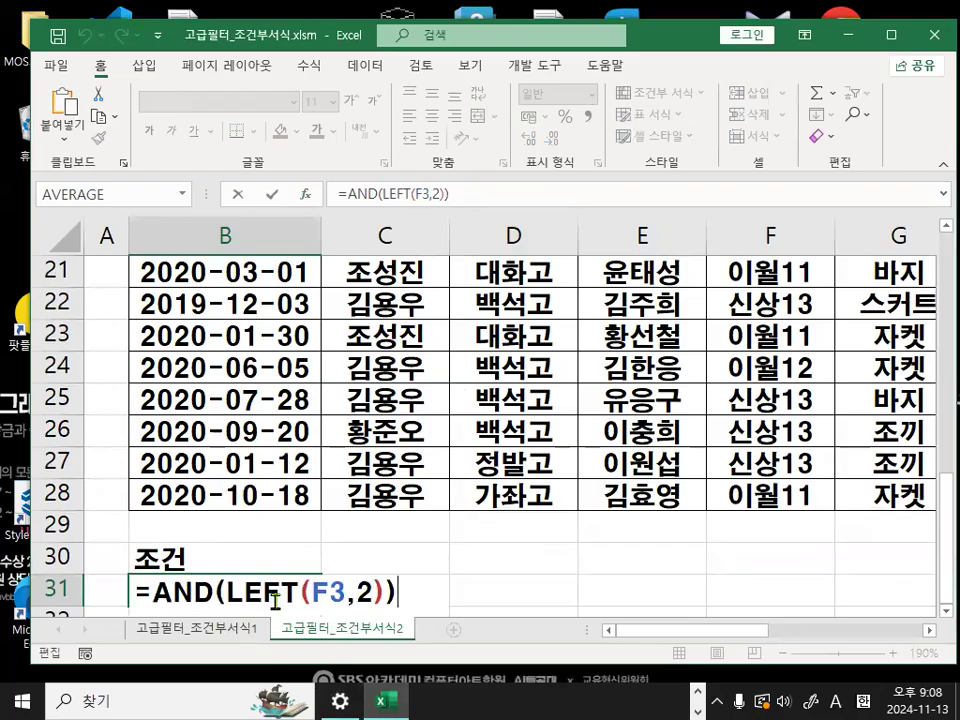
key(BackSpace)
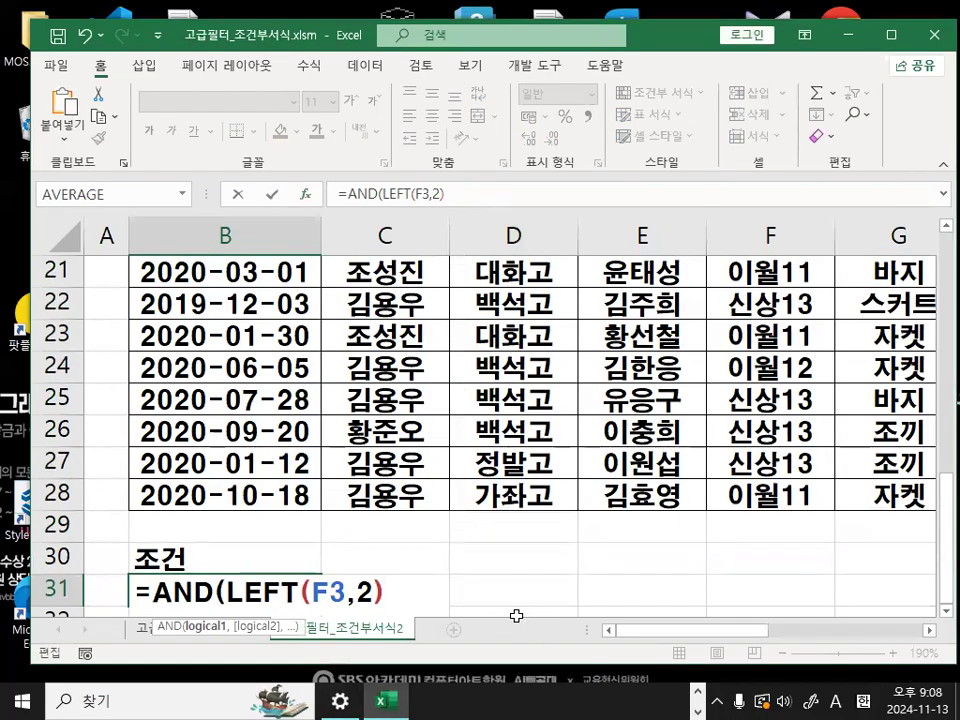
text(=)
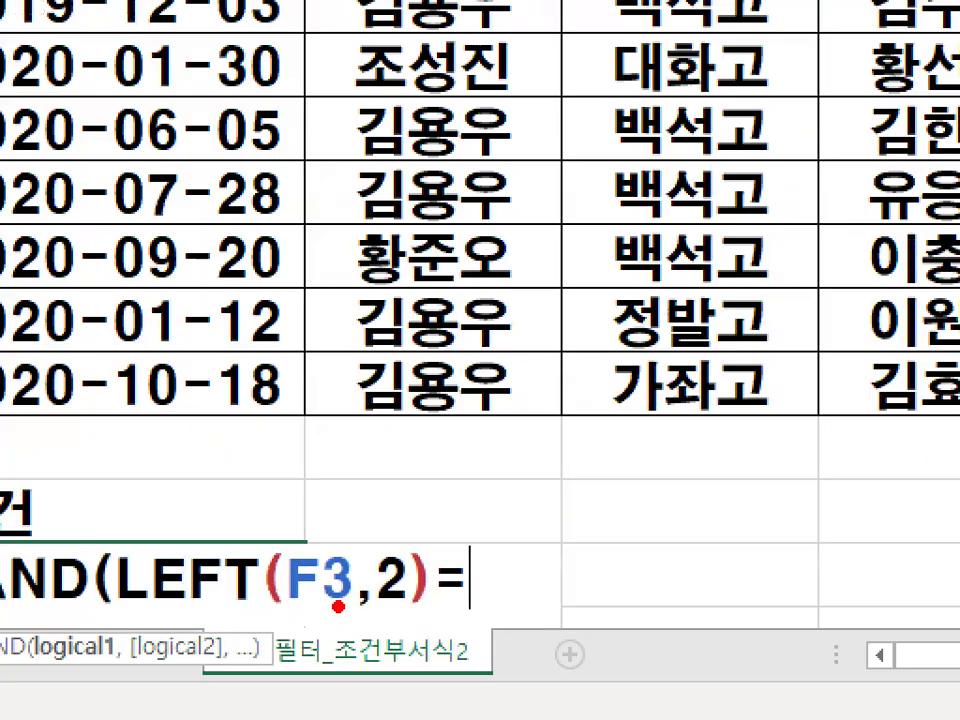
drag(272, 538, 275, 653)
mouse_move(388, 538)
mouse_down()
mouse_move(411, 615)
mouse_move(405, 633)
mouse_up()
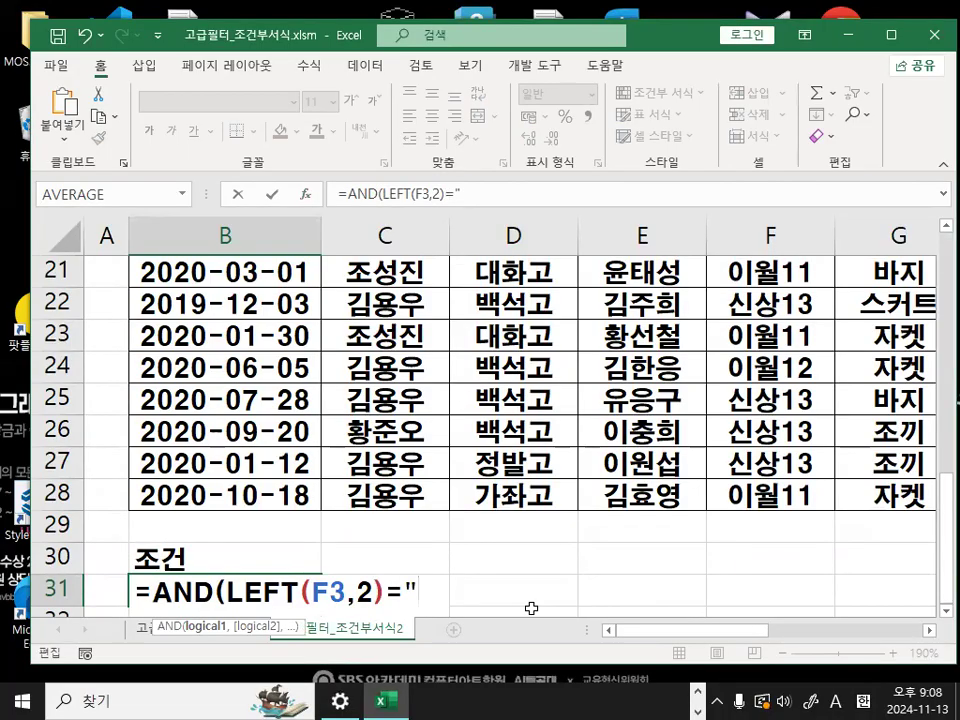
text(이월")
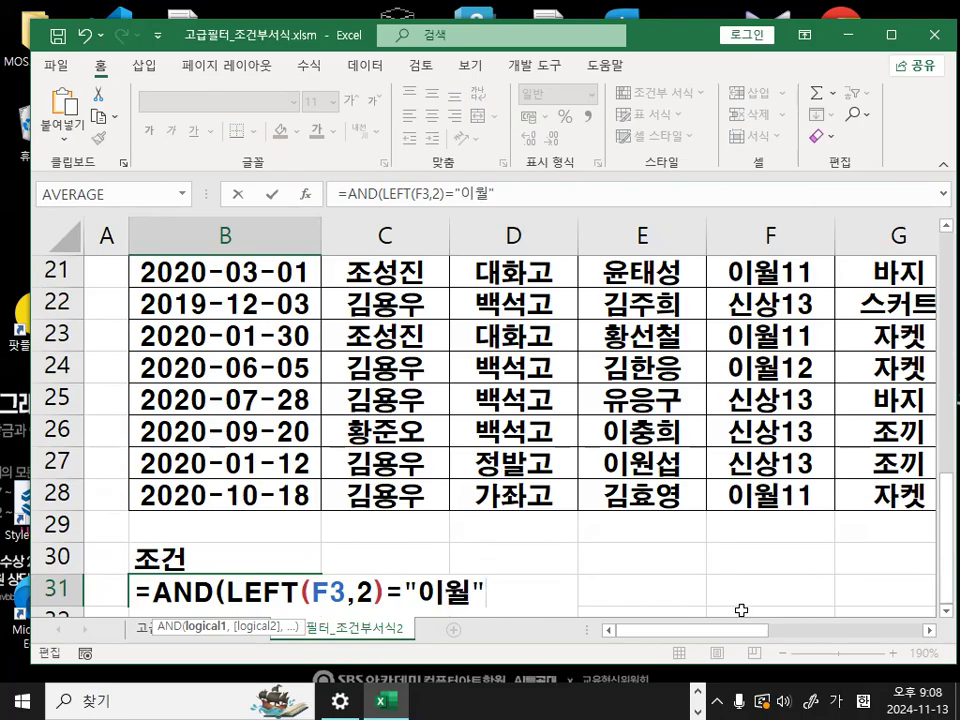
scroll(739, 611, down, 1)
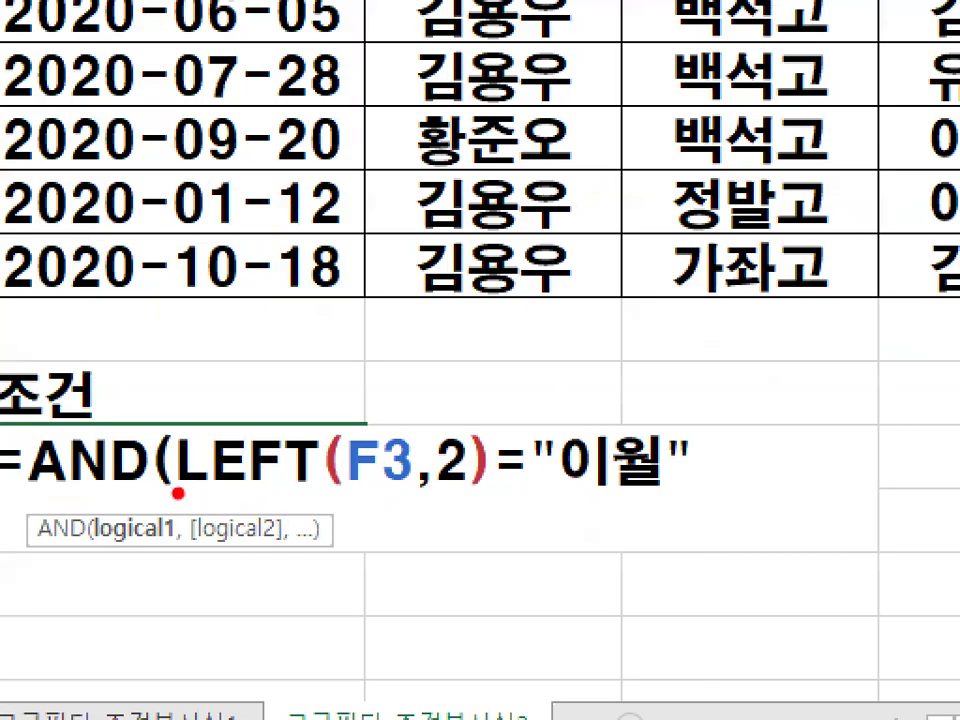
- Underline LEFT and ="이월" in red in the B31 formula and draw check marks above F3 and 2
drag(170, 490, 321, 491)
mouse_move(361, 406)
mouse_down()
mouse_move(361, 425)
mouse_move(422, 360)
mouse_move(447, 420)
mouse_move(488, 370)
mouse_up()
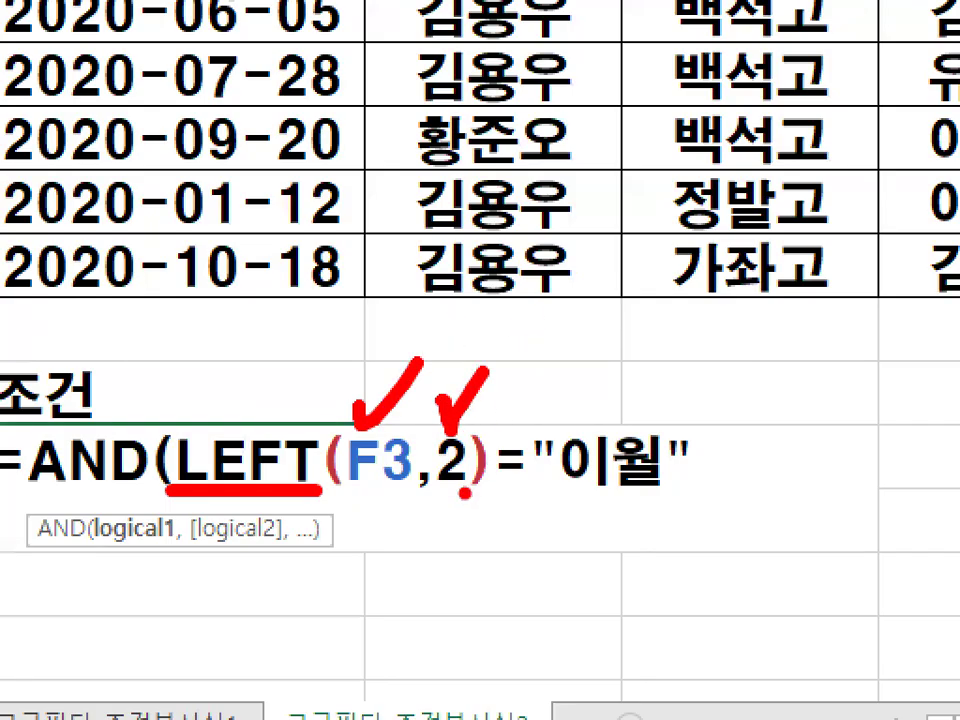
drag(505, 486, 688, 491)
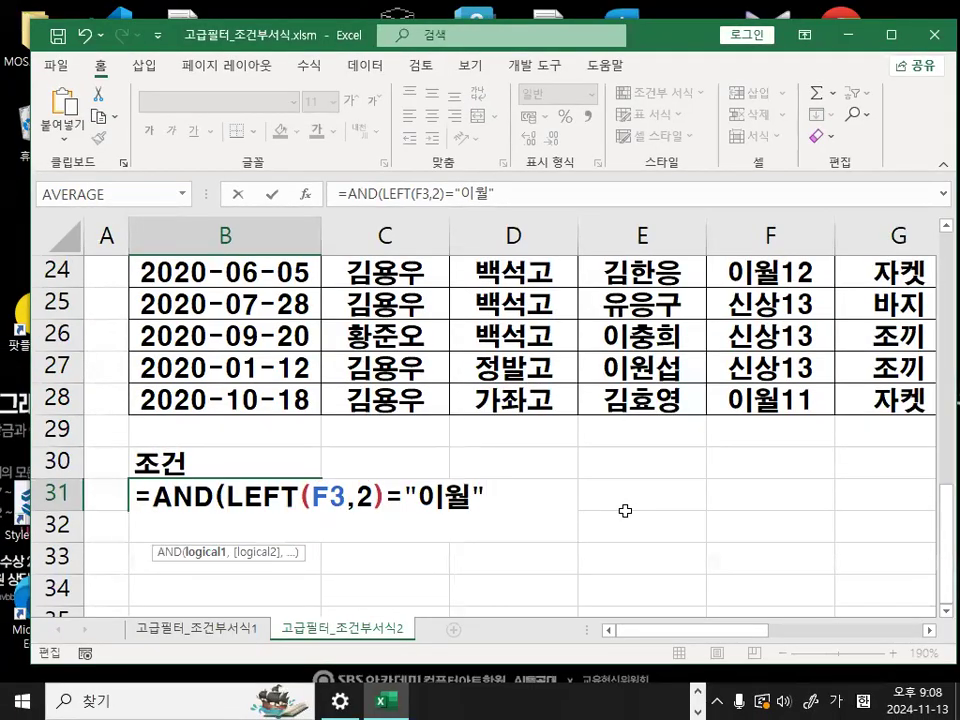
- Continue the B31 formula with a nested OR function as AND's second argument
text(,)
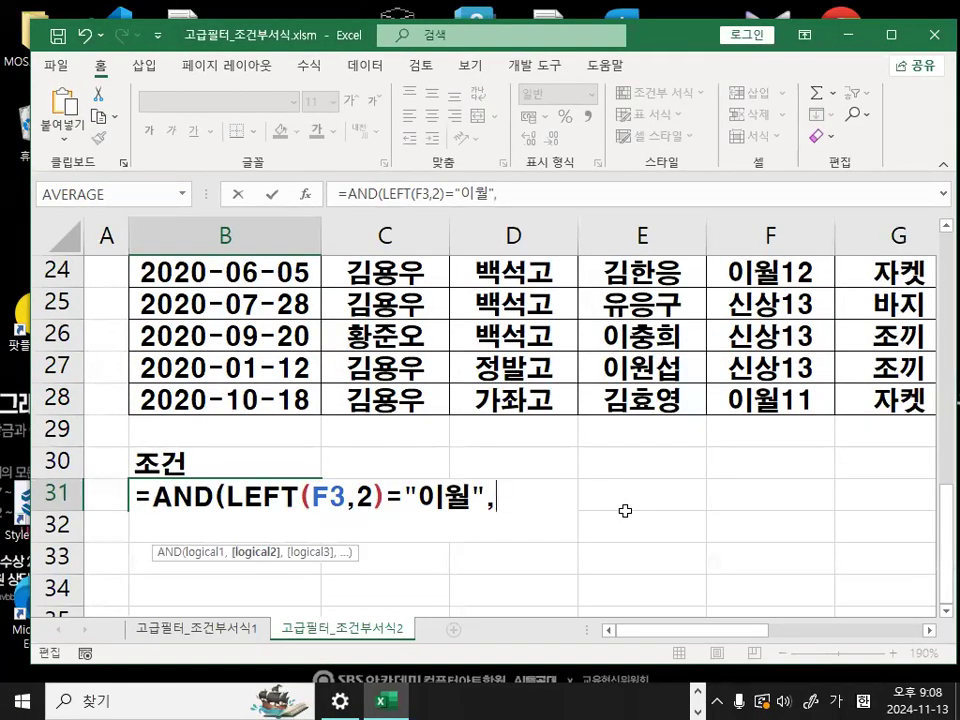
text(ㅐㄱ)
key(BackSpace)
key(BackSpace)
key(Hangul)
text(OR)
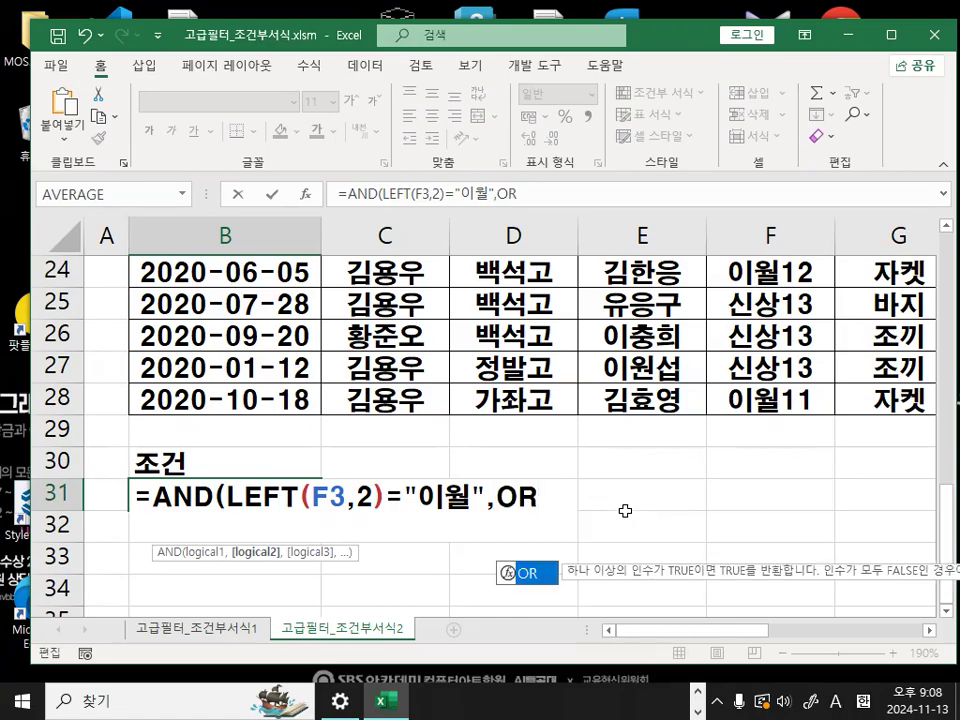
text(()
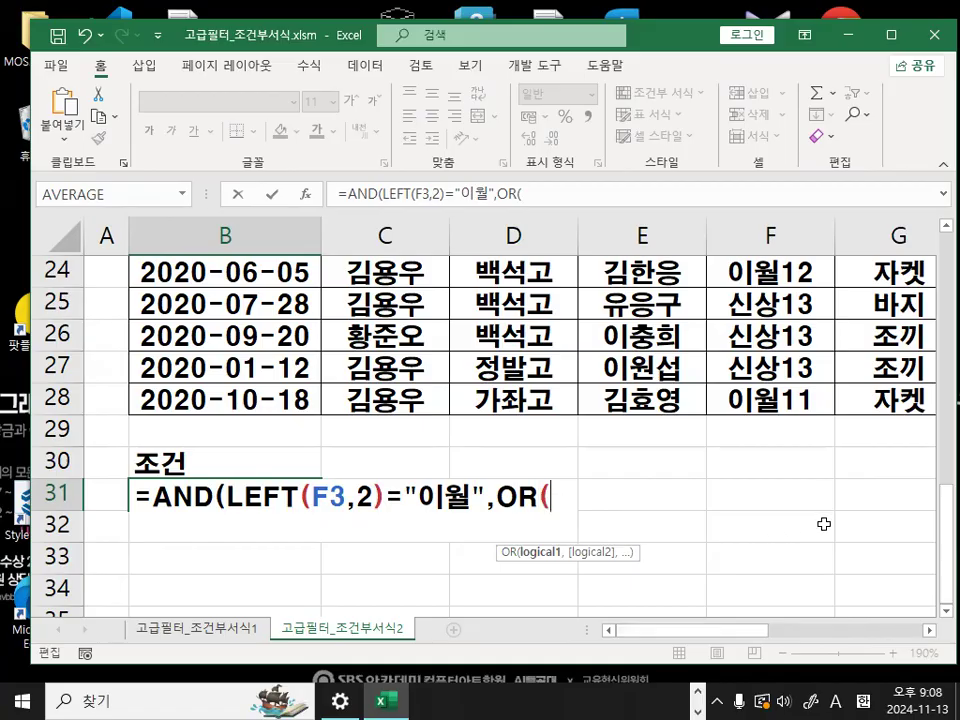
- Reference G3, the first 품목 cell, in the OR function and circle that cell's value in red
scroll(823, 524, up, 8)
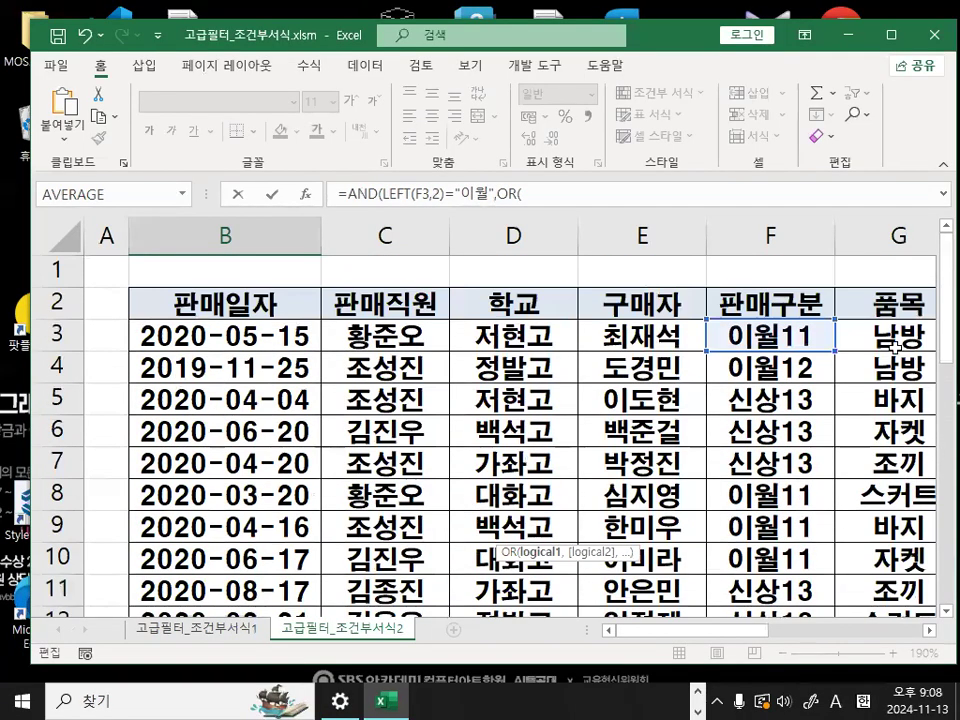
click(929, 632)
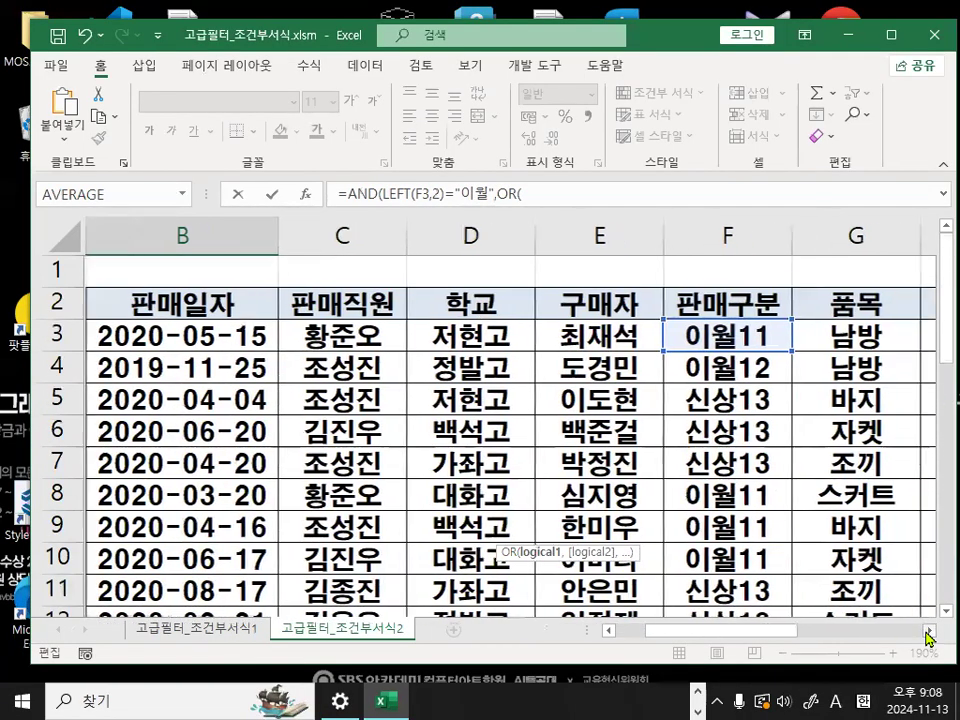
click(645, 336)
mouse_move(706, 331)
mouse_down()
mouse_move(676, 346)
mouse_move(661, 316)
mouse_move(699, 339)
mouse_up()
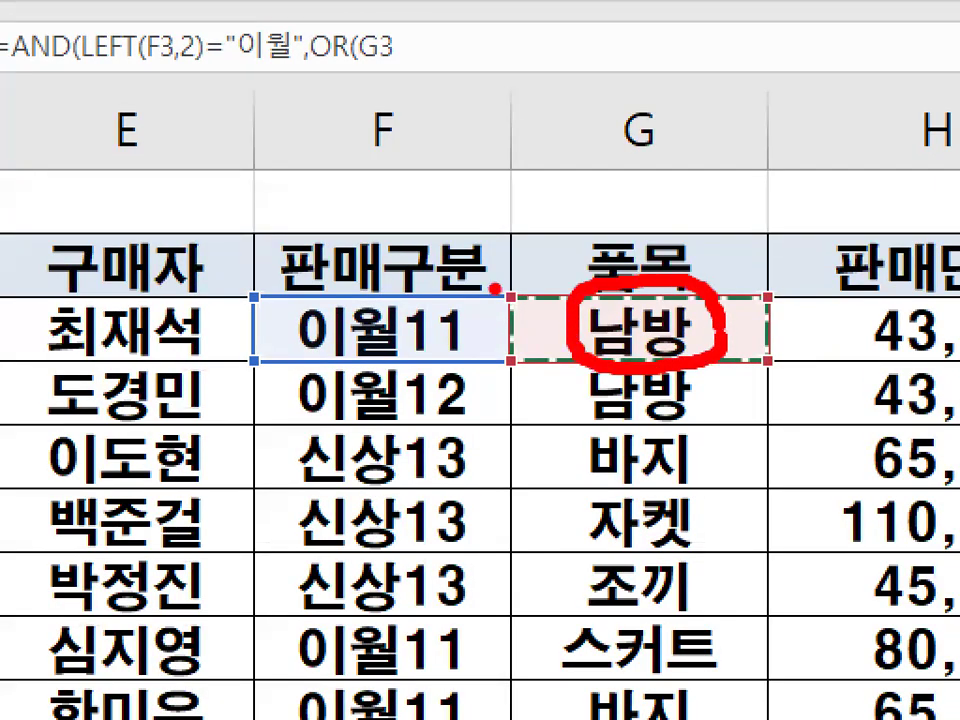
drag(494, 288, 650, 104)
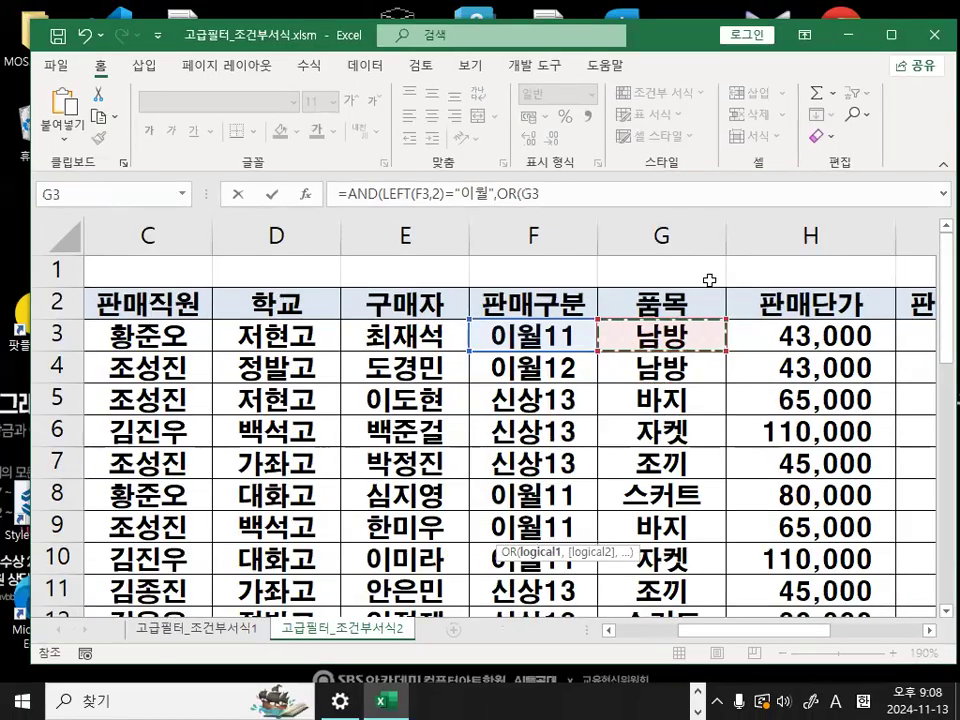
- Complete the first OR condition as G3="스커트" and add a comma for the second one
scroll(623, 488, down, 3)
scroll(623, 488, down, 2)
drag(711, 632, 606, 632)
scroll(595, 591, down, 3)
text(=)
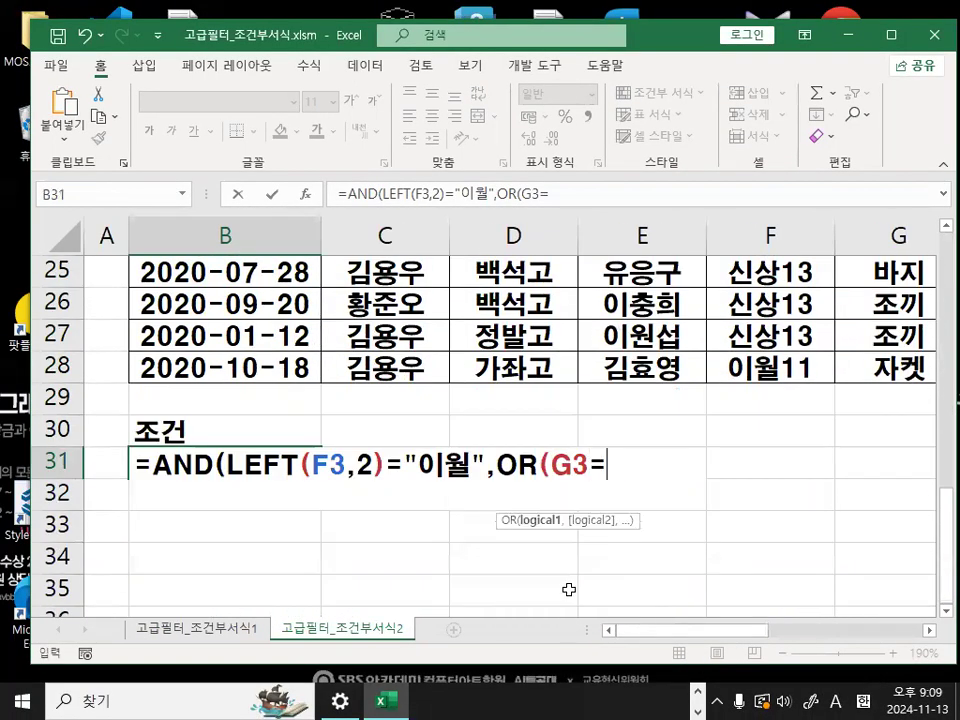
text("스커트",)
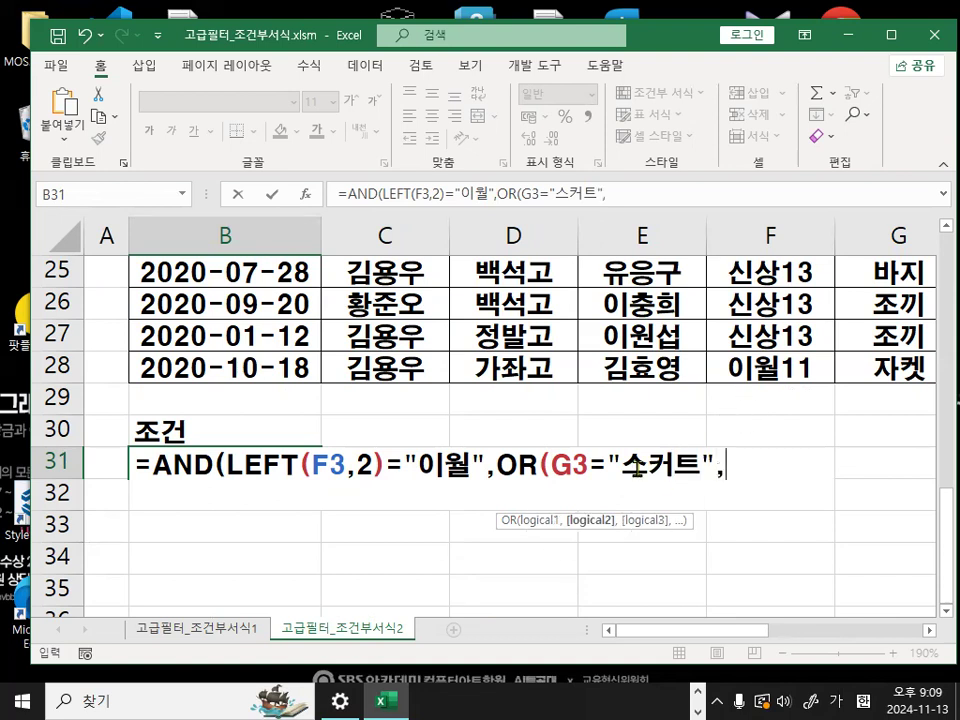
- Copy the G3="스커트" condition as OR's second argument, change its text to 바지, and close the OR function
drag(556, 466, 712, 468)
key(ctrl+c)
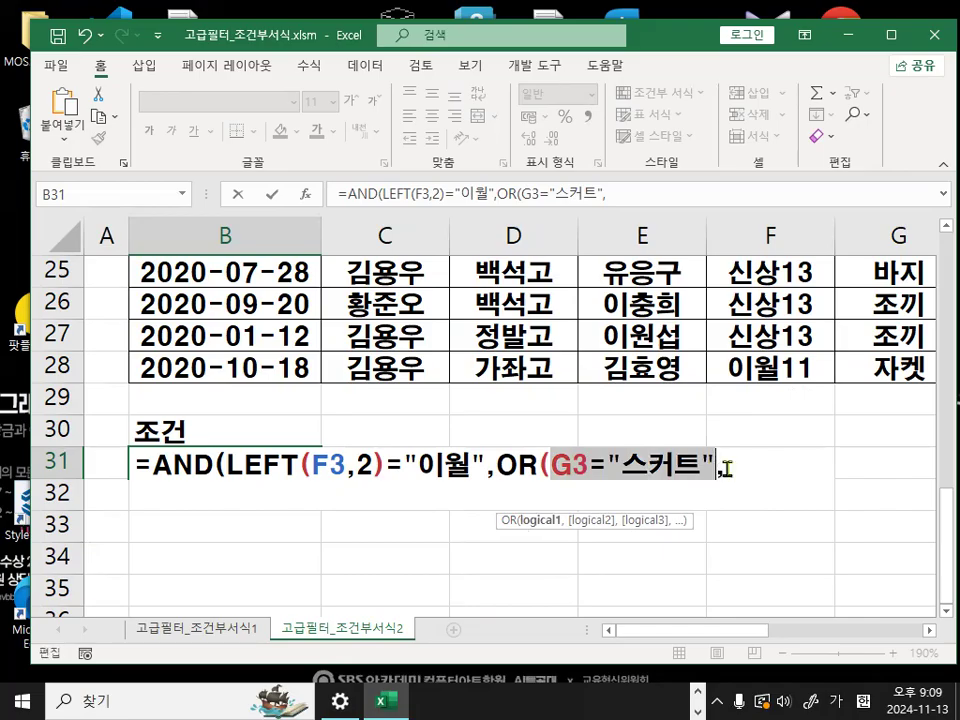
click(751, 467)
key(ctrl+v)
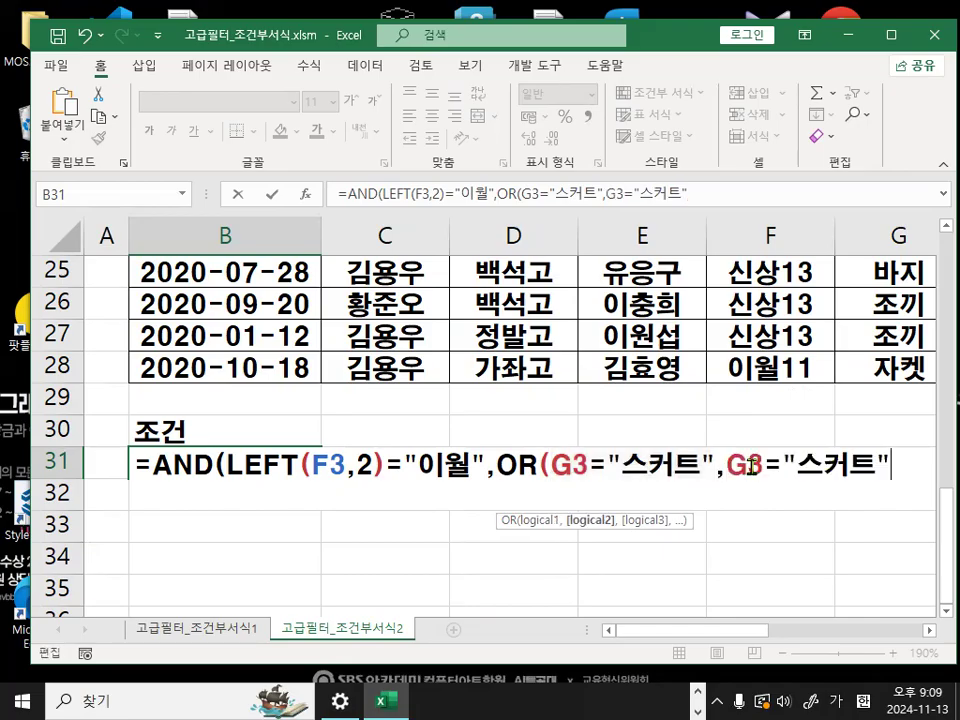
drag(798, 466, 866, 452)
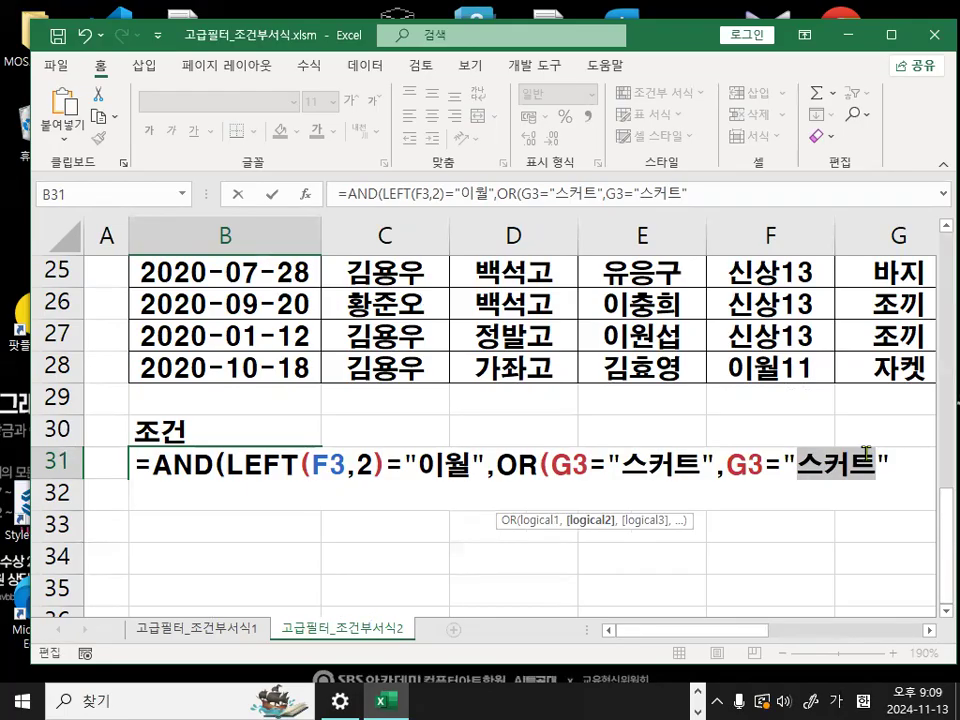
text(바지)
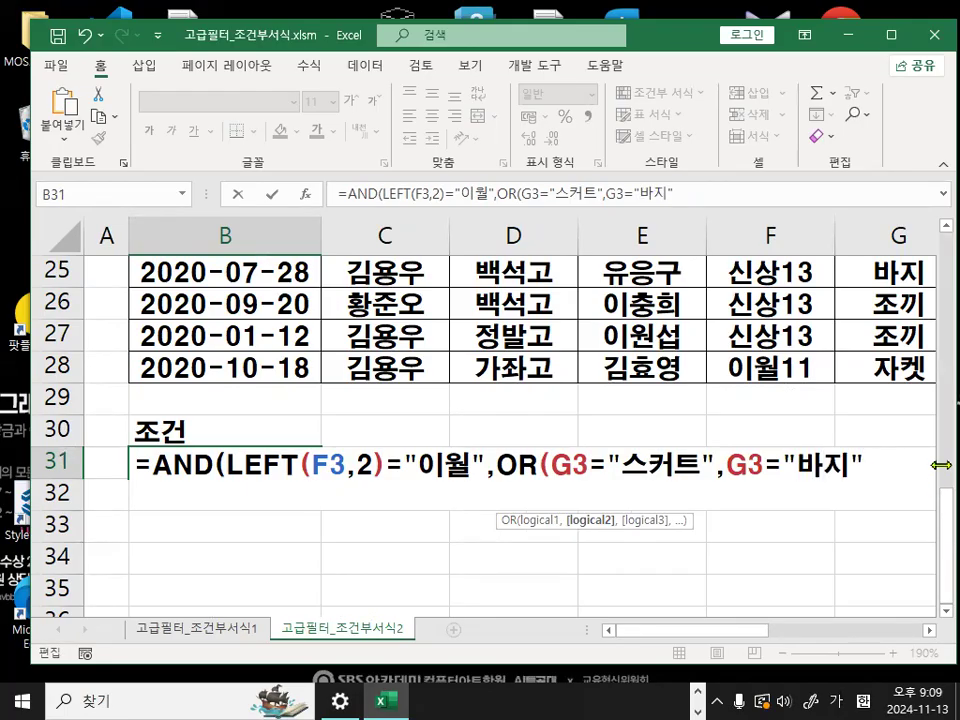
click(888, 465)
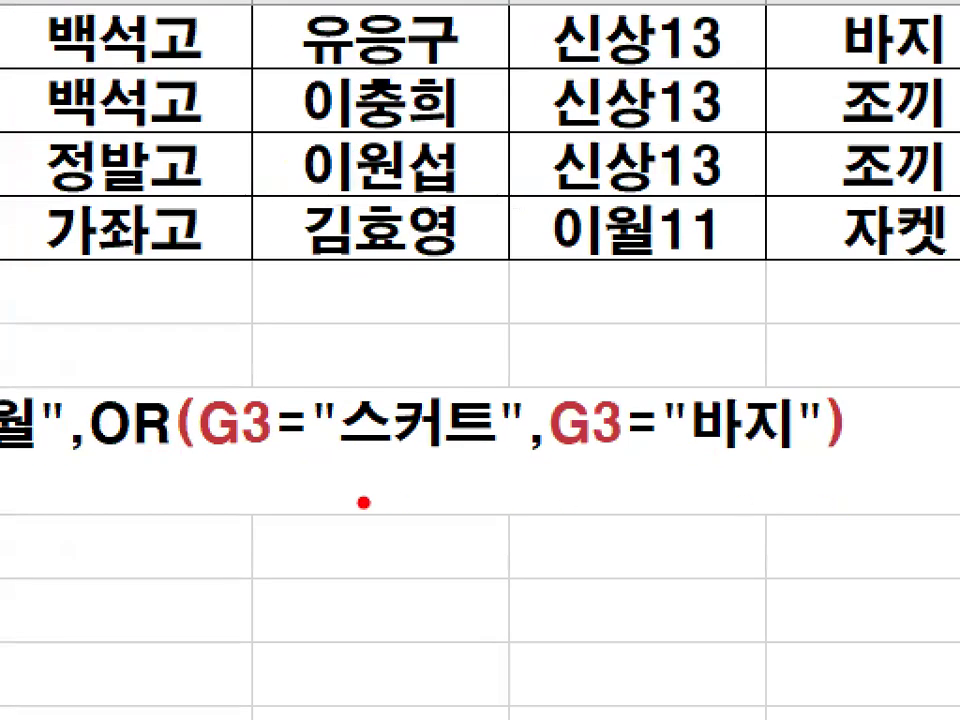
- Underline the G3="스커트" and G3="바지" conditions in red, mark the OR function, and clear the markings
drag(207, 449, 463, 451)
drag(555, 458, 815, 462)
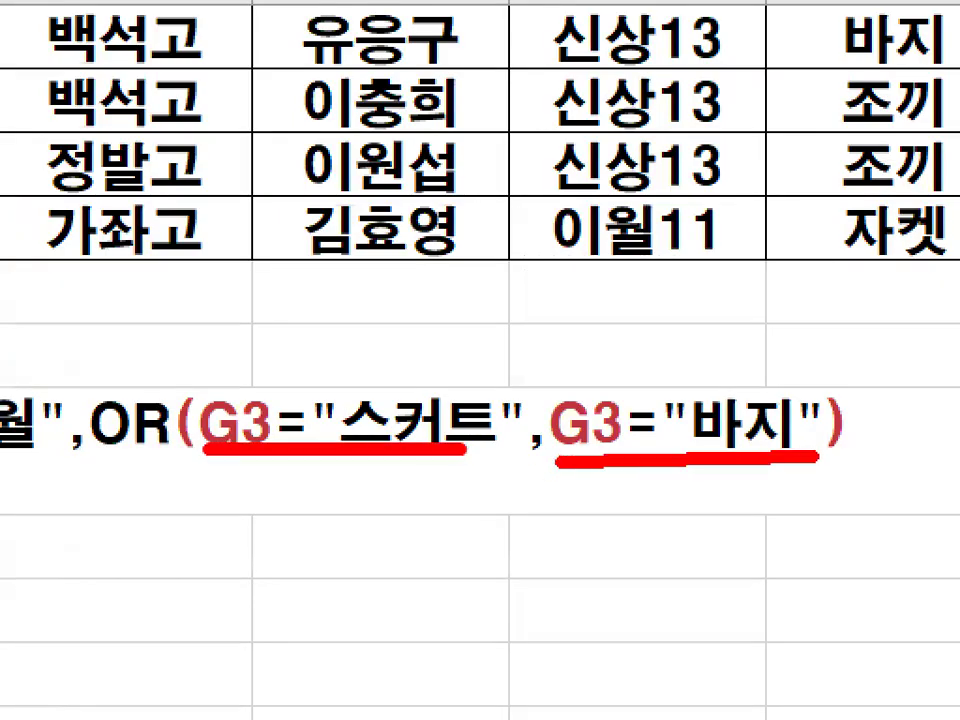
mouse_move(111, 352)
mouse_down()
mouse_move(127, 388)
mouse_move(245, 295)
mouse_up()
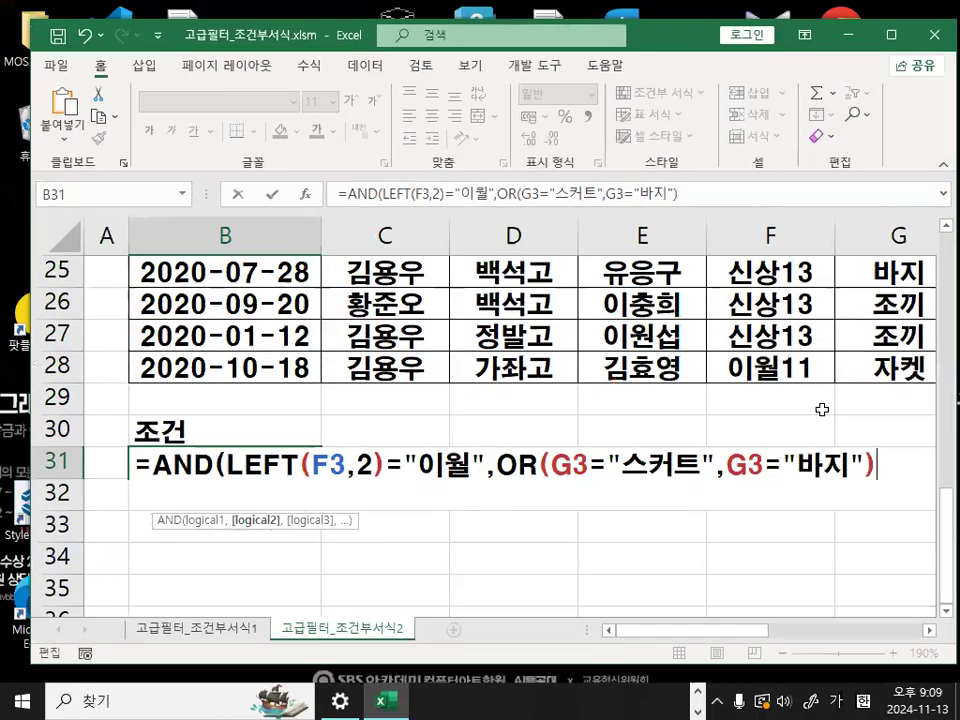
- Add a third AND argument to the B31 formula starting with H3, the first 판매단가 cell
text(,)
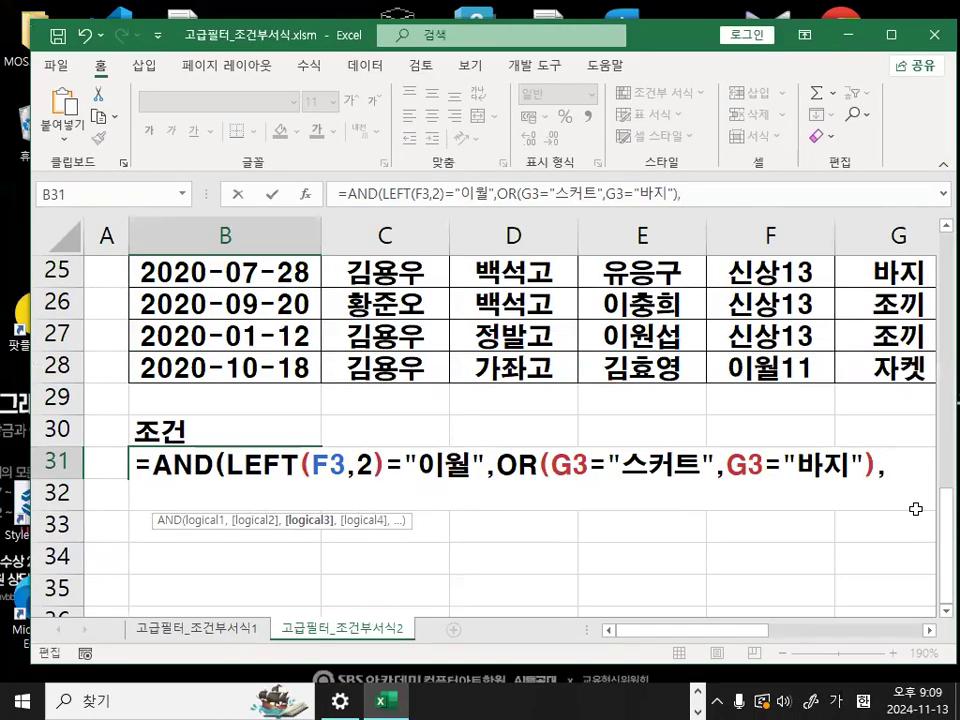
scroll(805, 468, up, 8)
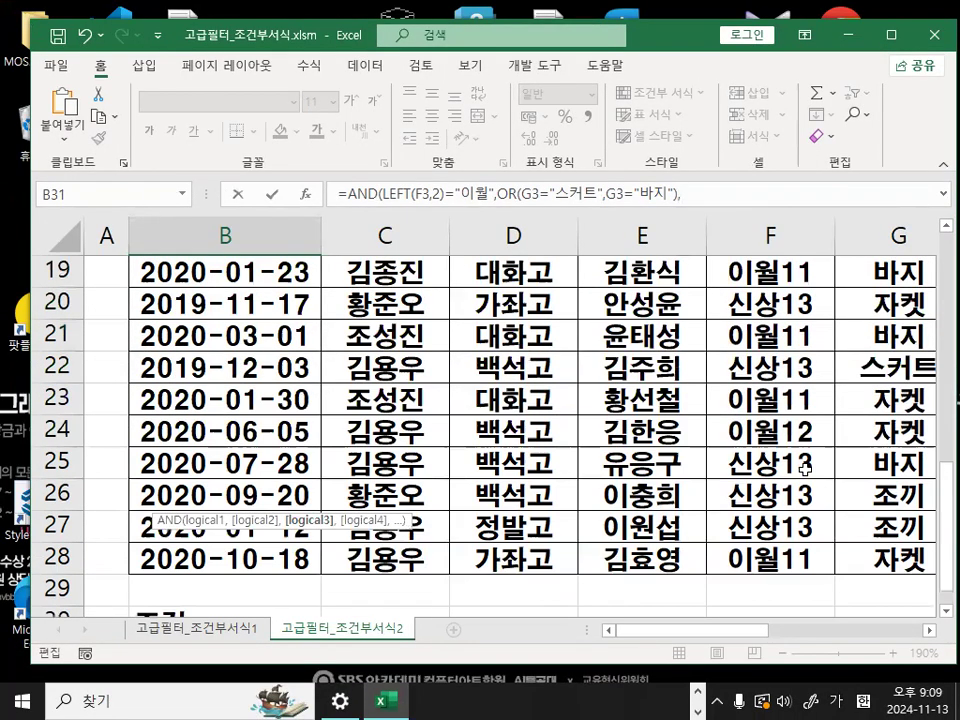
click(927, 632)
click(603, 337)
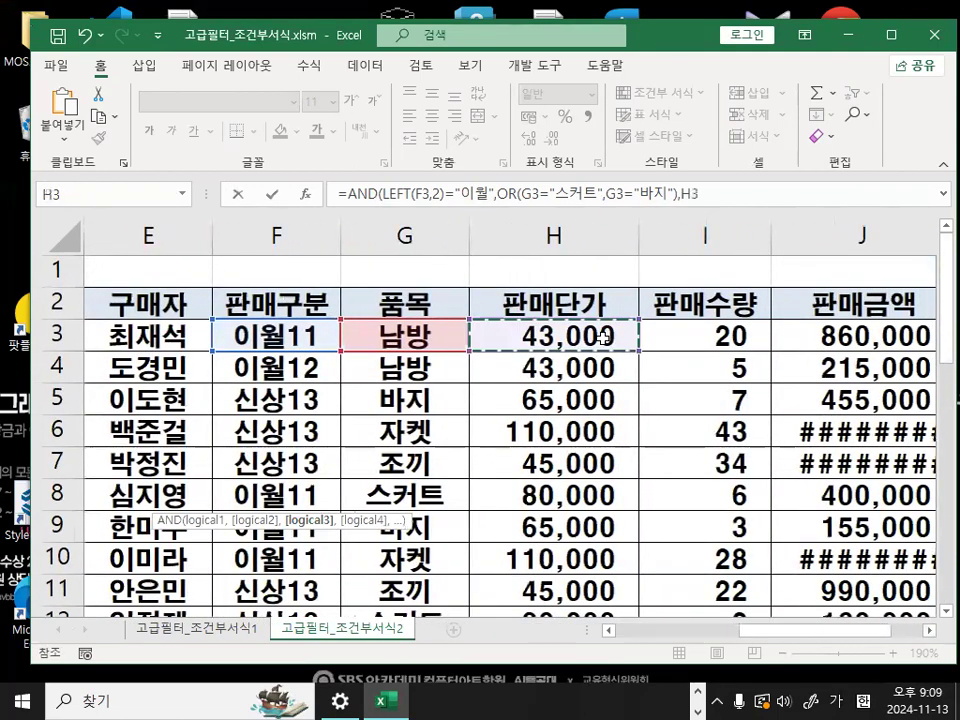
- Mark the place after H3 at the end of the formula in red and clear the marking
key(ctrl+1)
click(731, 204)
mouse_move(730, 206)
mouse_down()
mouse_move(617, 206)
mouse_move(733, 195)
mouse_up()
key(Escape)
- Extend the third argument to H3*I3 with the first 판매수량 cell, circling the * operator in red along the way
click(710, 197)
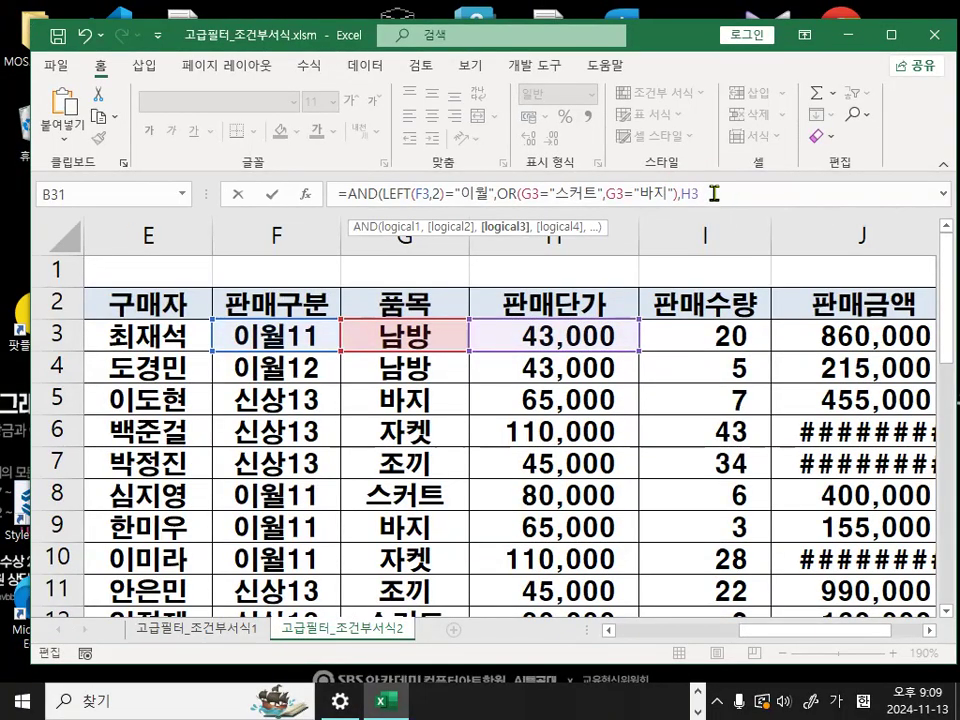
key(ctrl+1)
click(726, 199)
mouse_move(726, 199)
mouse_down()
mouse_move(724, 208)
mouse_move(732, 204)
mouse_up()
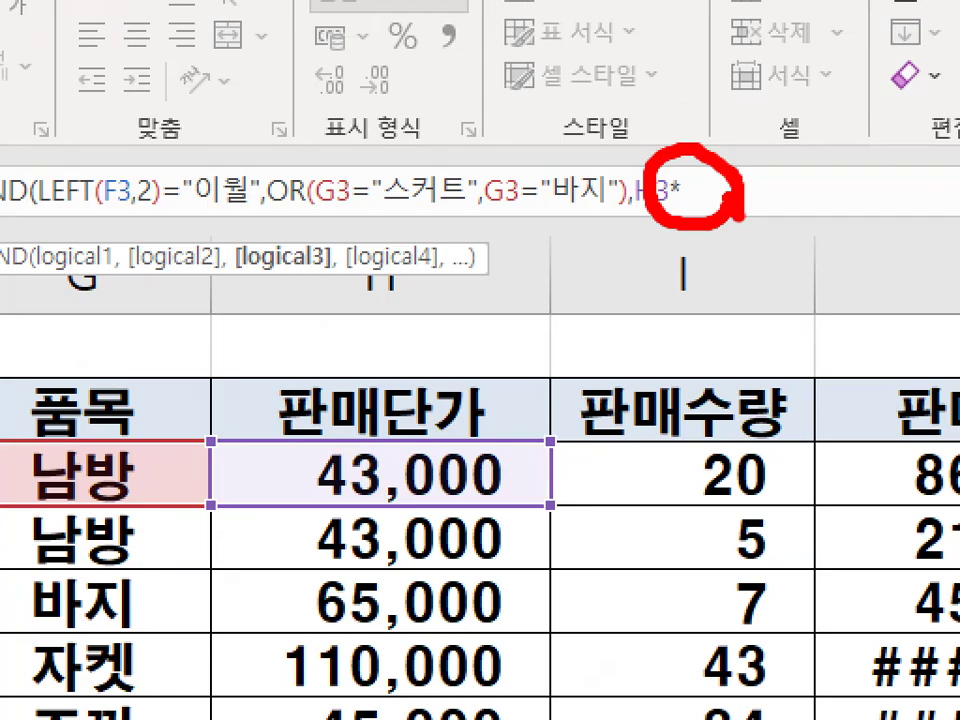
key(Escape)
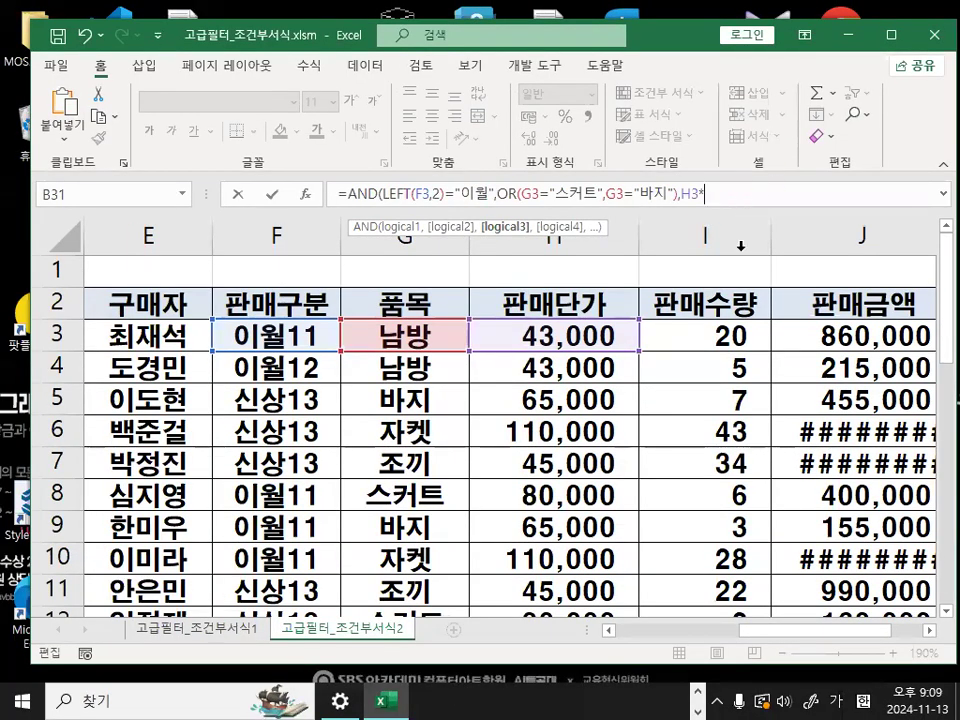
click(716, 335)
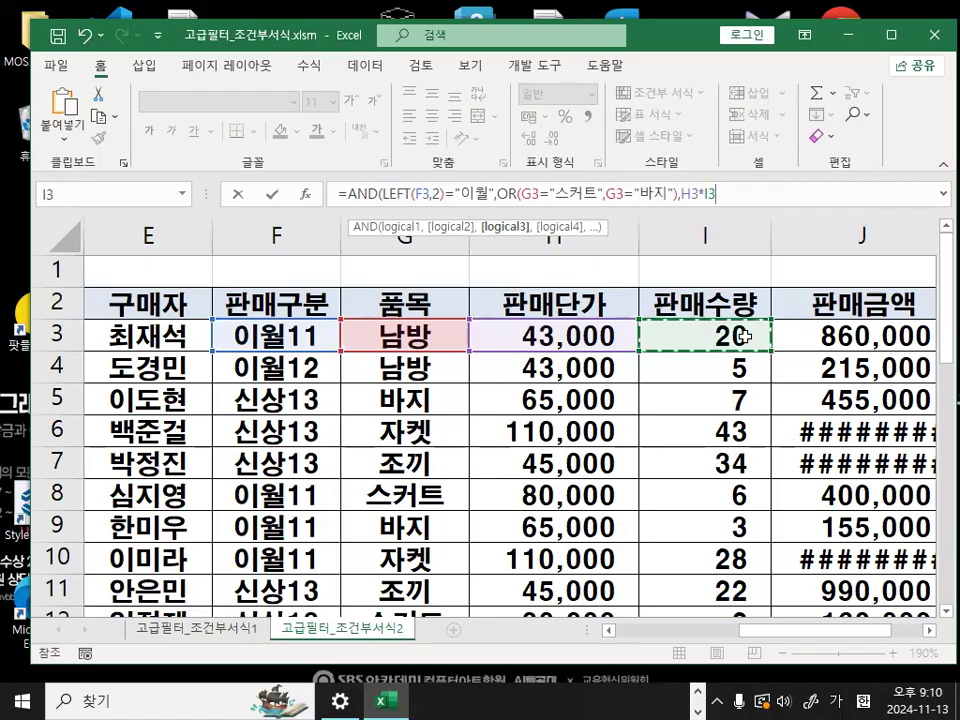
- Draw a red multiplication cross between the first 판매단가 and 판매수량 cells, and clear the drawing
key(ctrl+1)
click(720, 310)
drag(555, 309, 507, 364)
drag(512, 310, 558, 359)
key(Escape)
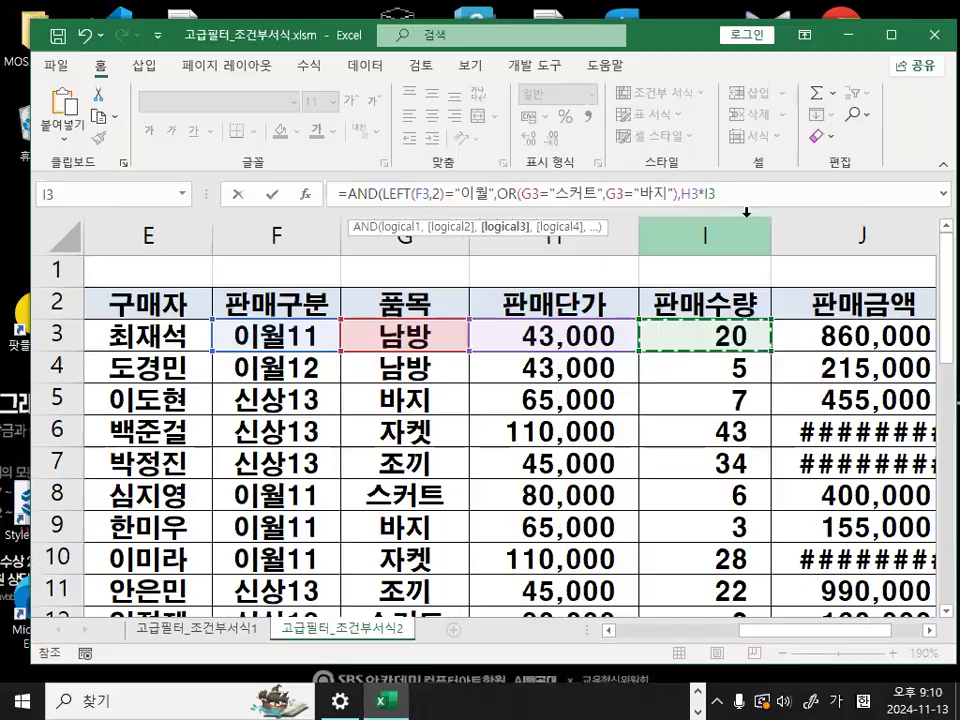
- Complete the third condition as H3*I3<>J3 using the first 판매금액 cell, and mark the compared values in red
text(<>)
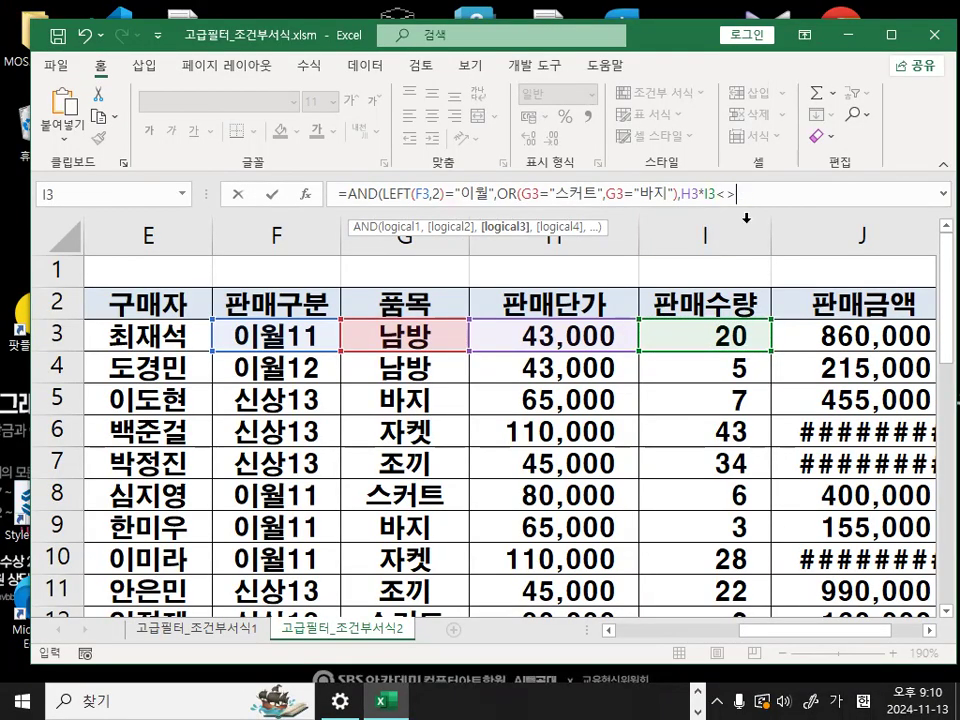
drag(560, 268, 538, 402)
drag(588, 257, 604, 389)
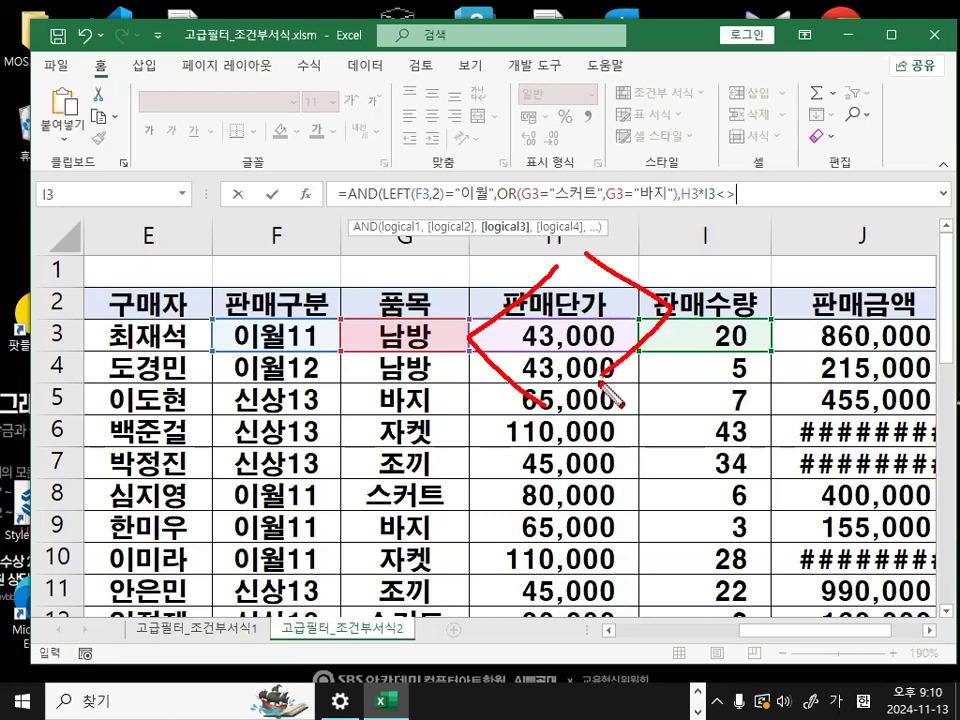
click(860, 335)
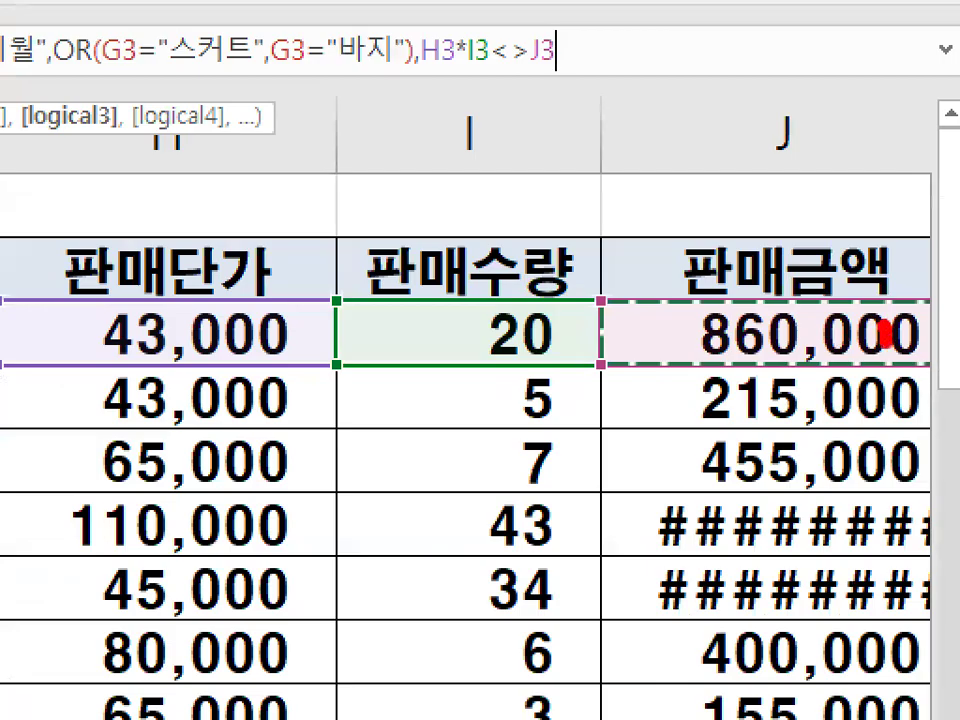
drag(884, 335, 850, 318)
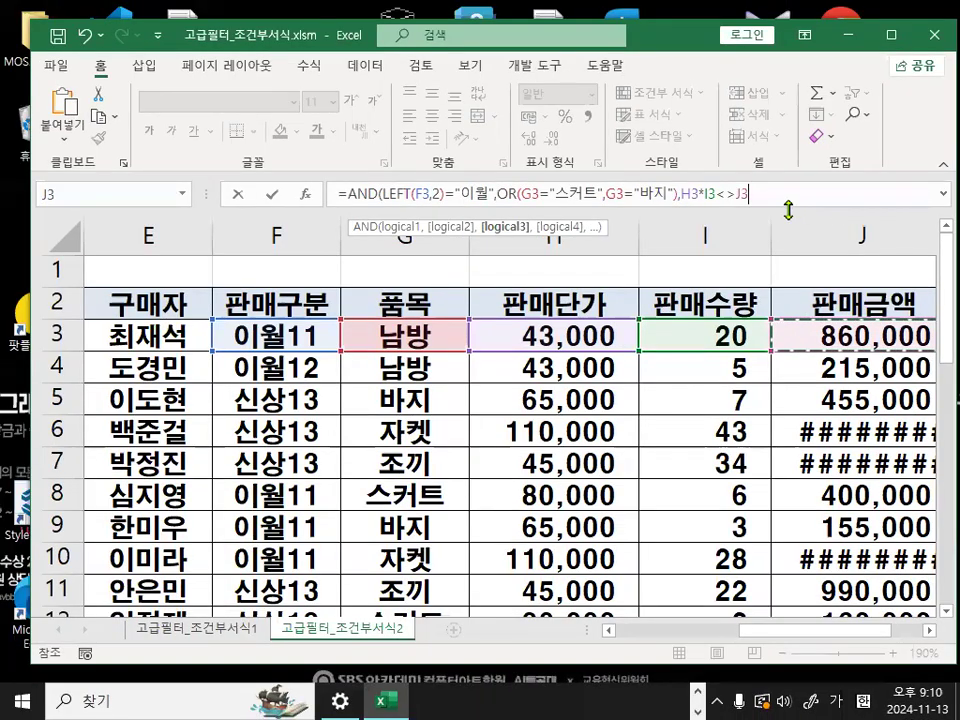
- Close the AND function with a final parenthesis and place the insertion point in the formula within cell B31
text())
scroll(666, 386, down, 9)
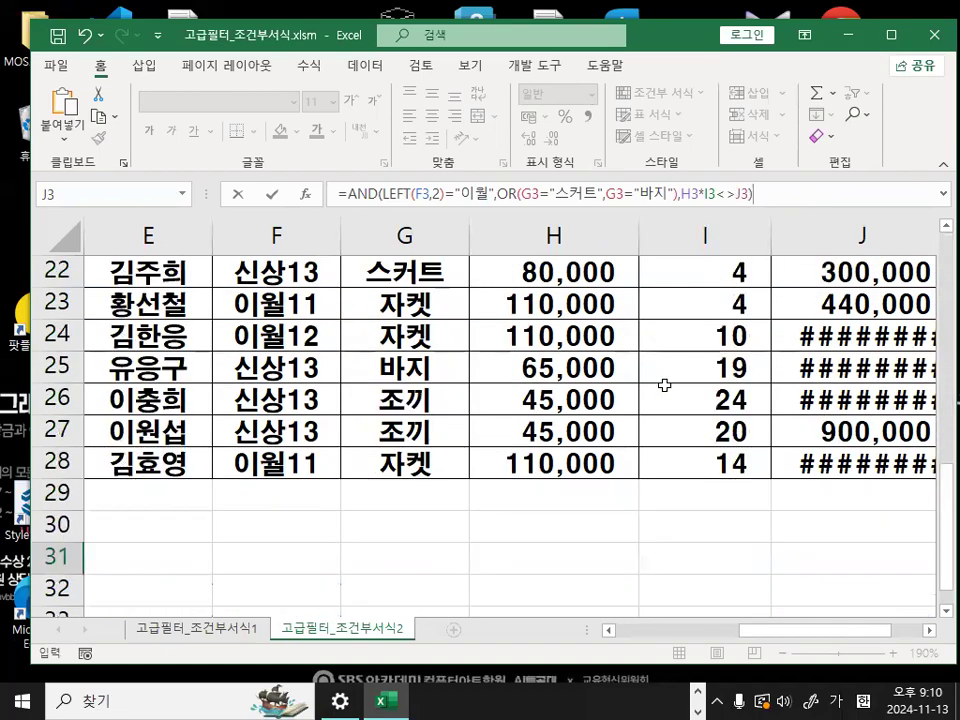
drag(757, 630, 640, 630)
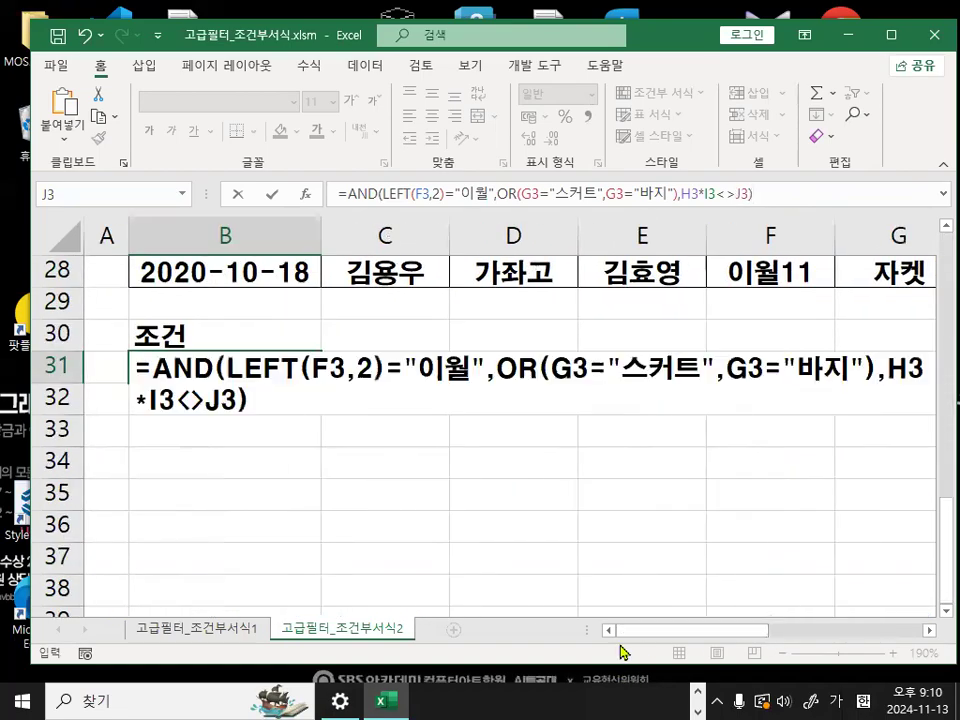
click(767, 368)
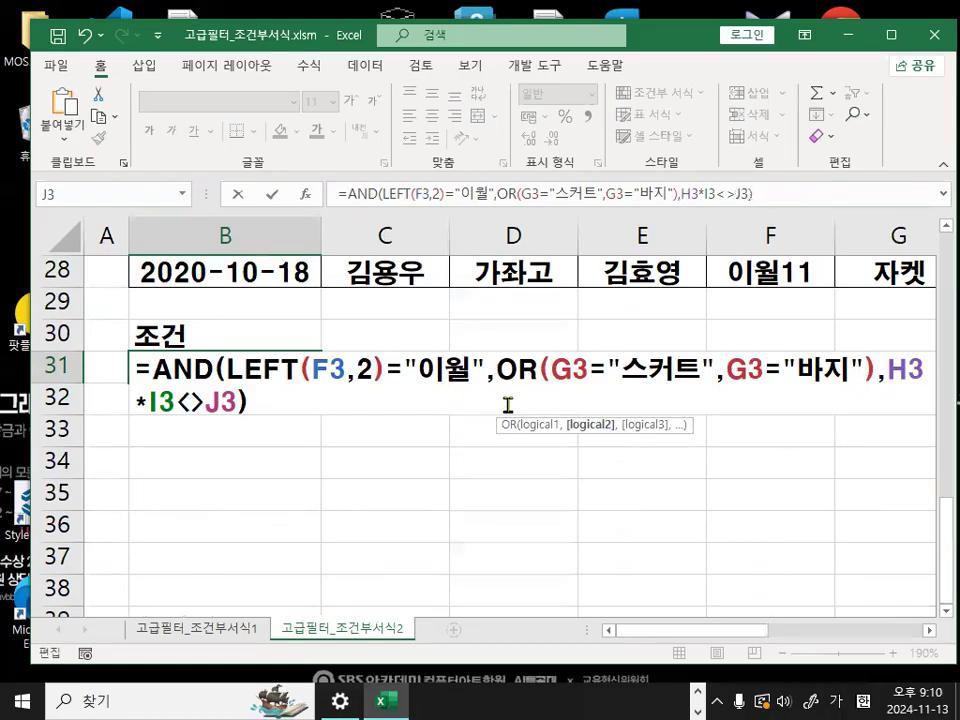
- Underline the LEFT, OR and H3*I3<>J3 conditions in red and circle AND's closing parenthesis
key(ctrl+2)
drag(229, 383, 912, 388)
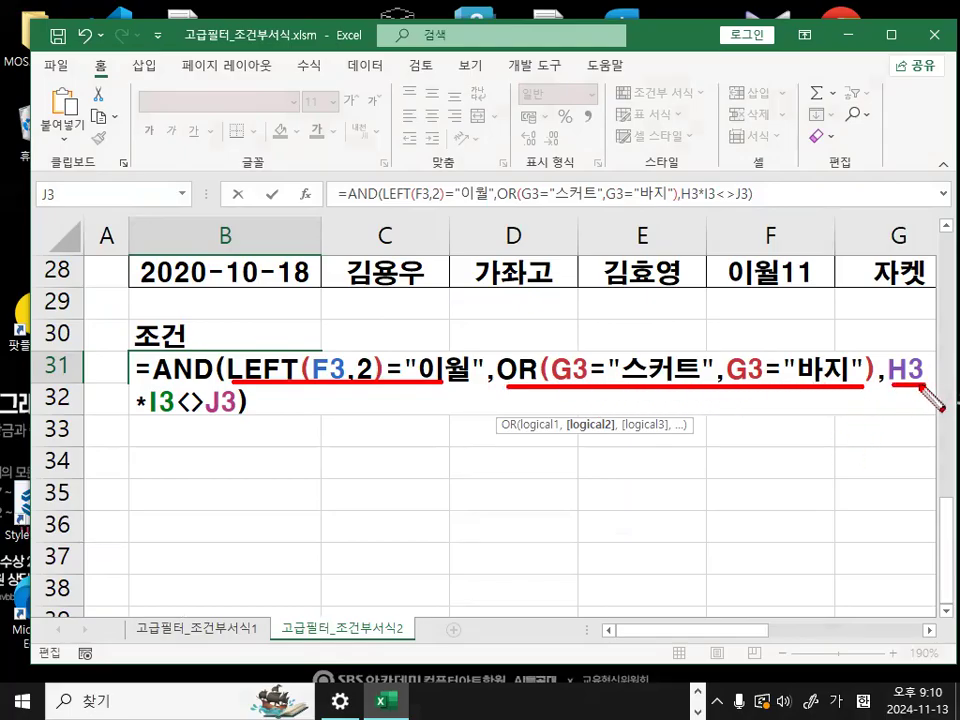
drag(136, 418, 234, 418)
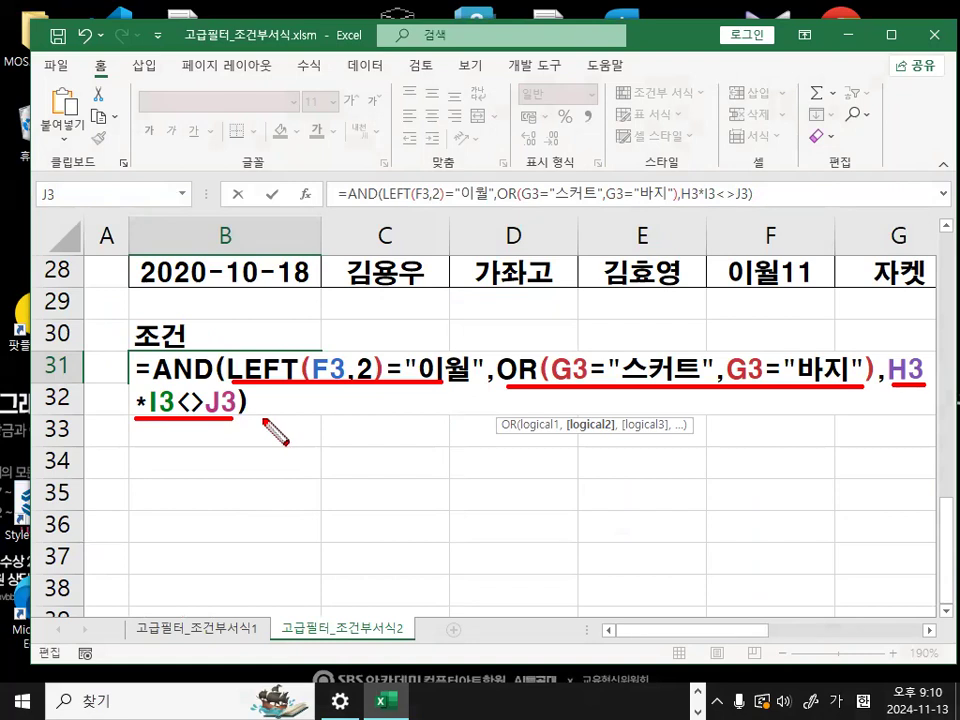
click(255, 405)
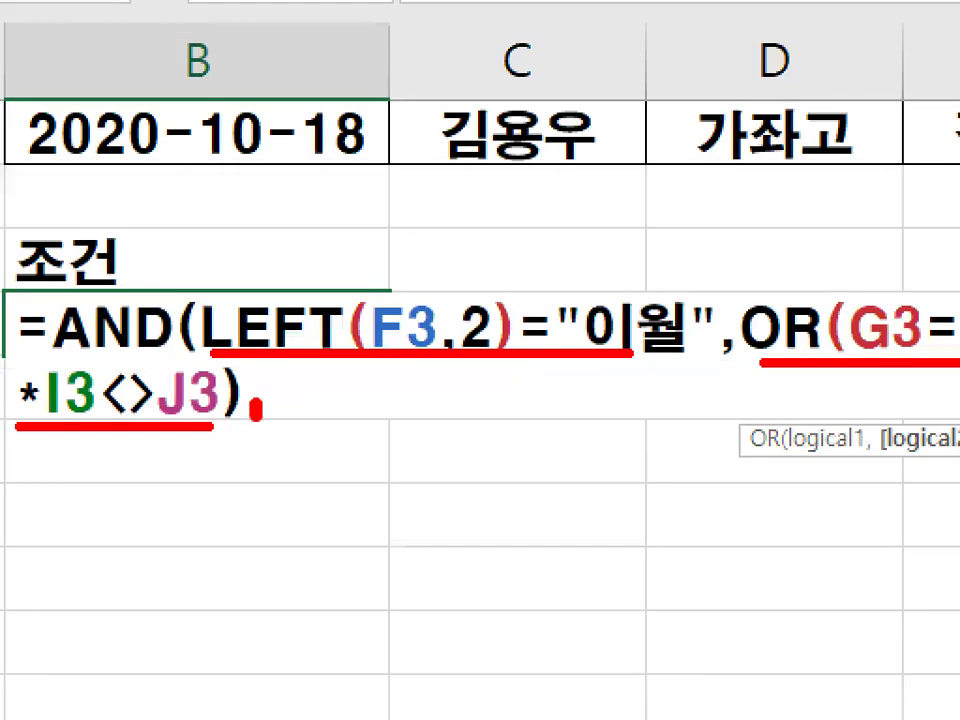
mouse_move(257, 410)
mouse_down()
mouse_move(210, 410)
mouse_move(258, 418)
mouse_up()
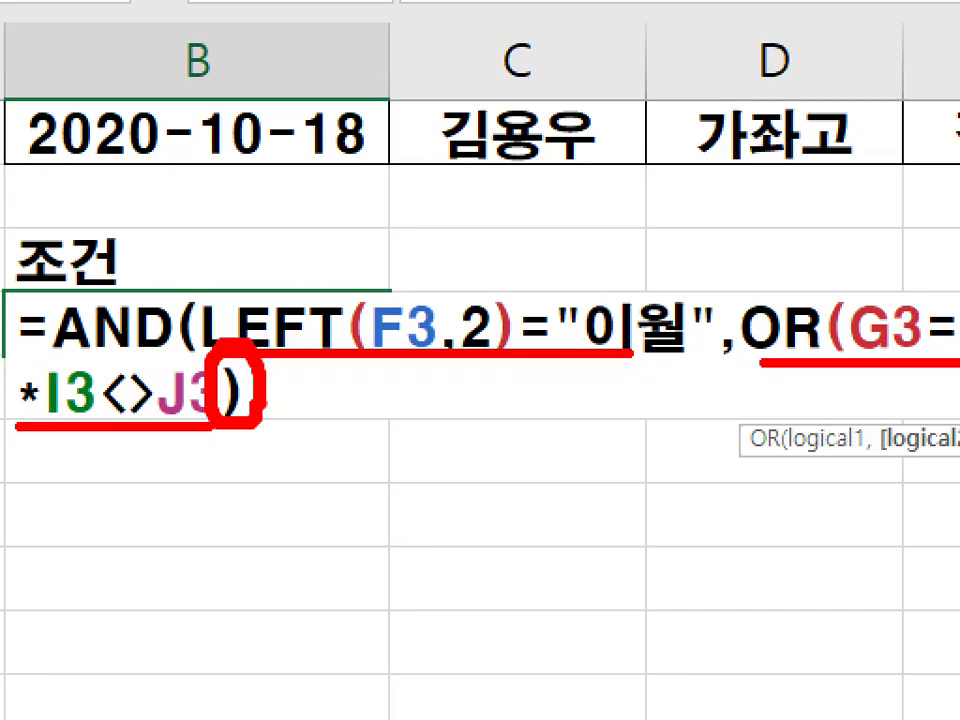
- Clear the red drawing and commit the AND/OR criteria formula in cell B31
key(Escape)
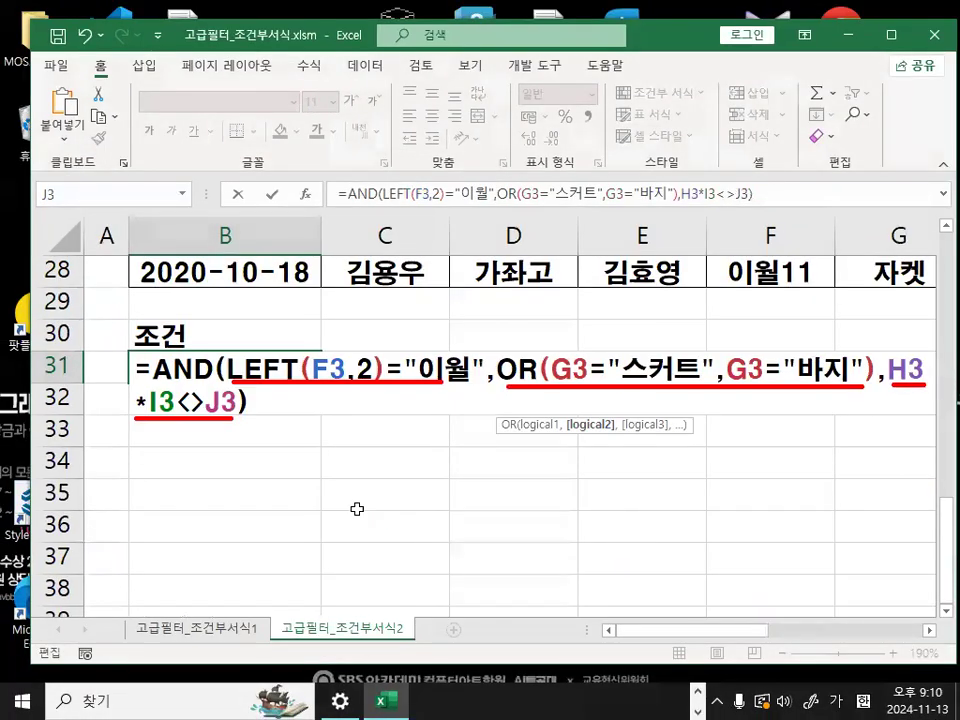
key(Return)
click(293, 382)
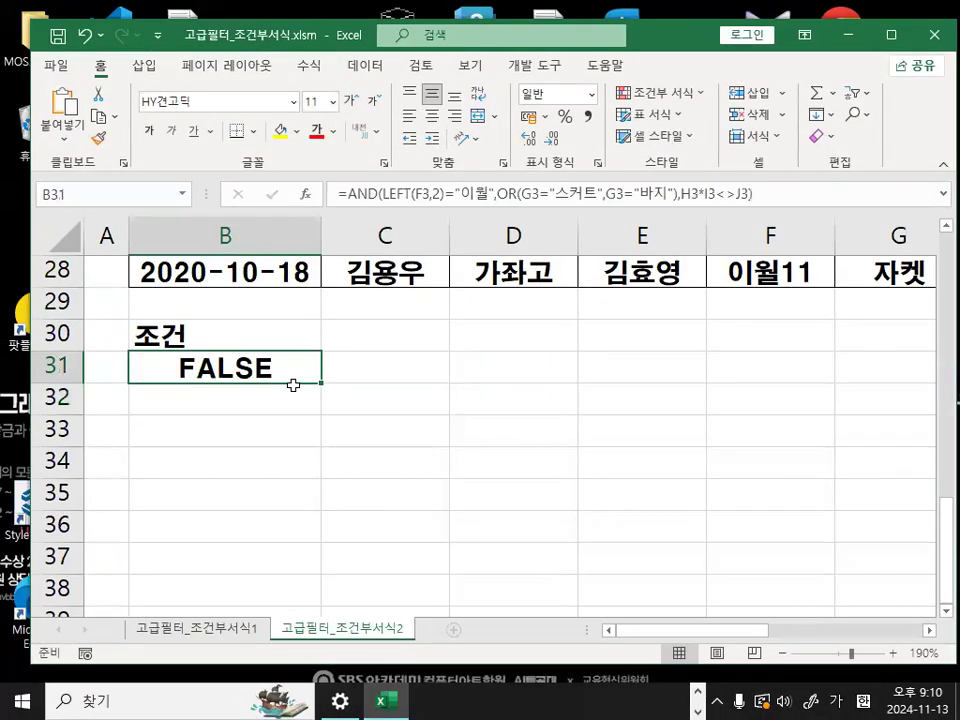
- Copy the full formula text from cell B31 and paste it into the Notepad class notes below the written-out formula
drag(745, 196, 278, 190)
key(ctrl+c)
key(Escape)
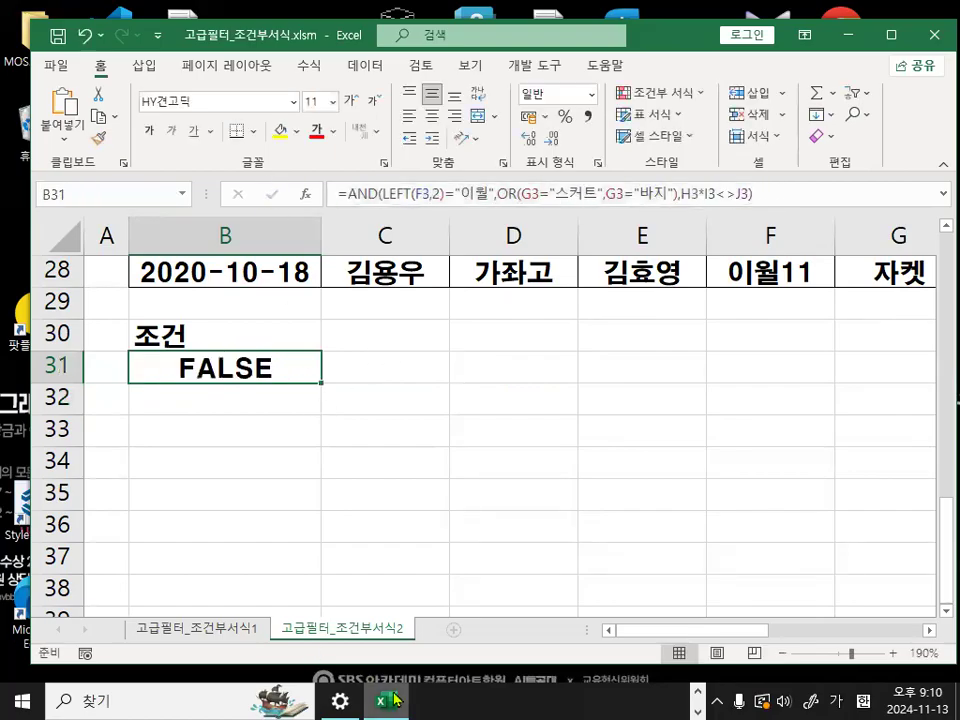
key(alt+Tab)
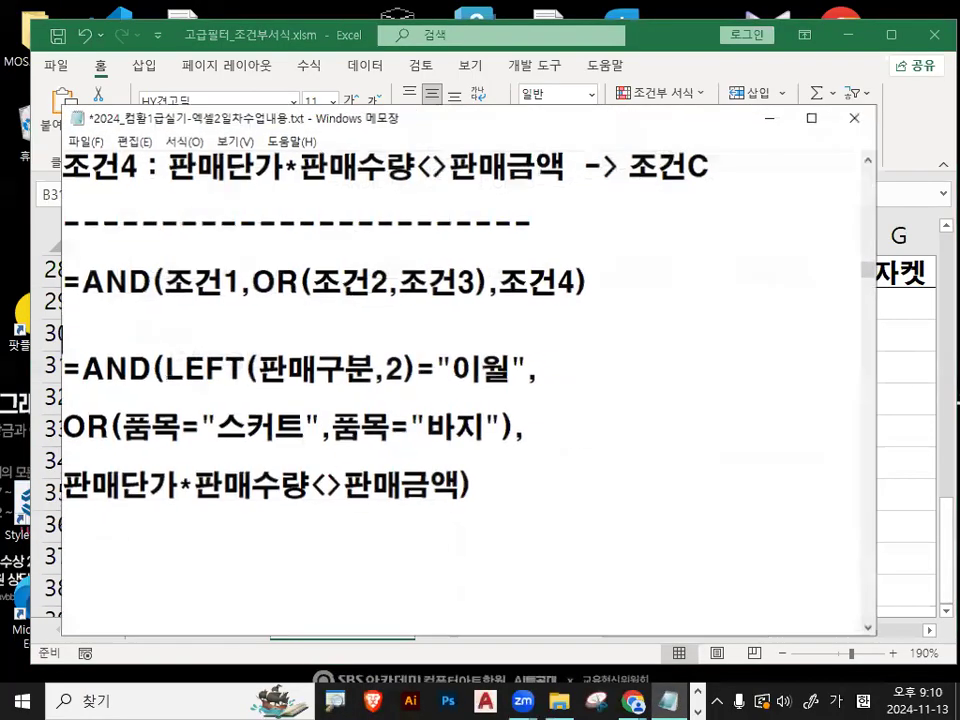
key(ctrl+v)
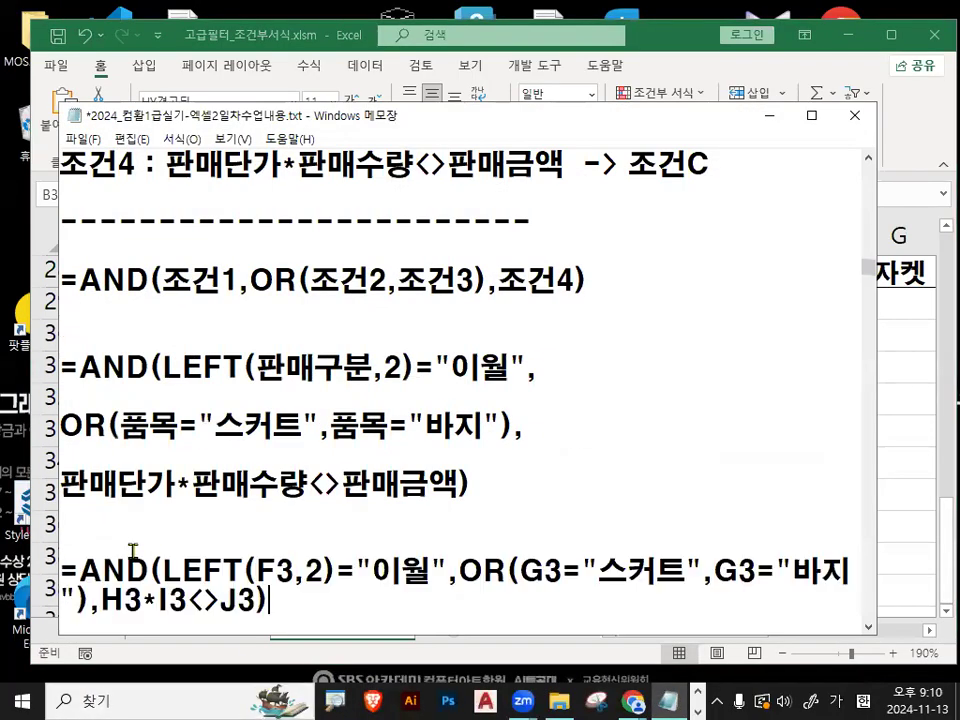
key(Return)
key(Return)
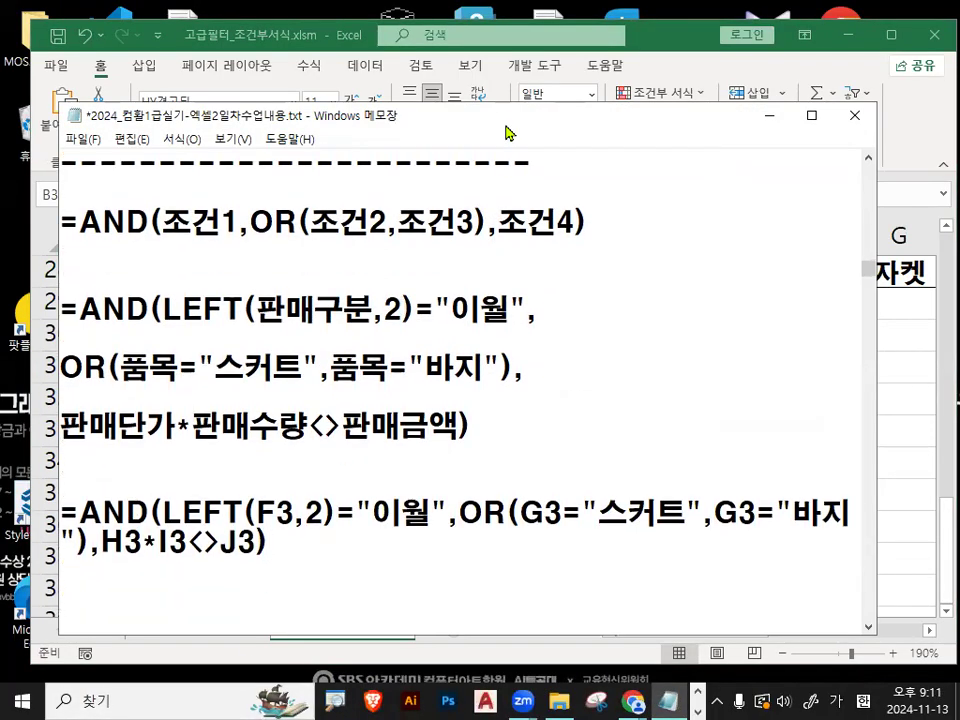
- Widen the notes window and split the pasted formula into three spaced lines, breaking before OR and before H3*I3<>J3
drag(508, 133, 508, 94)
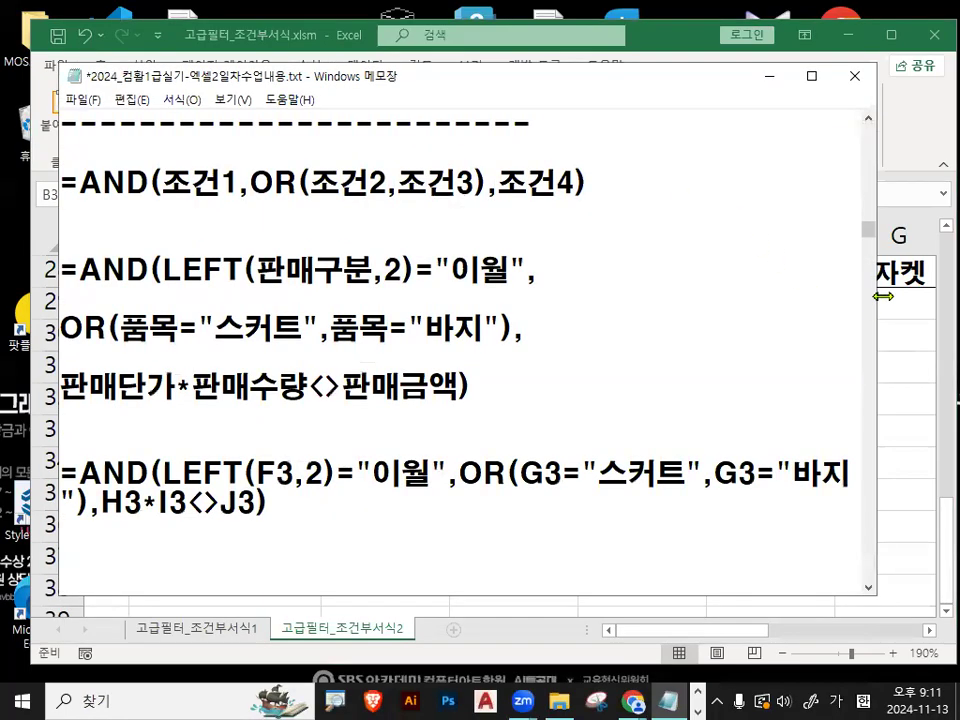
drag(877, 308, 925, 308)
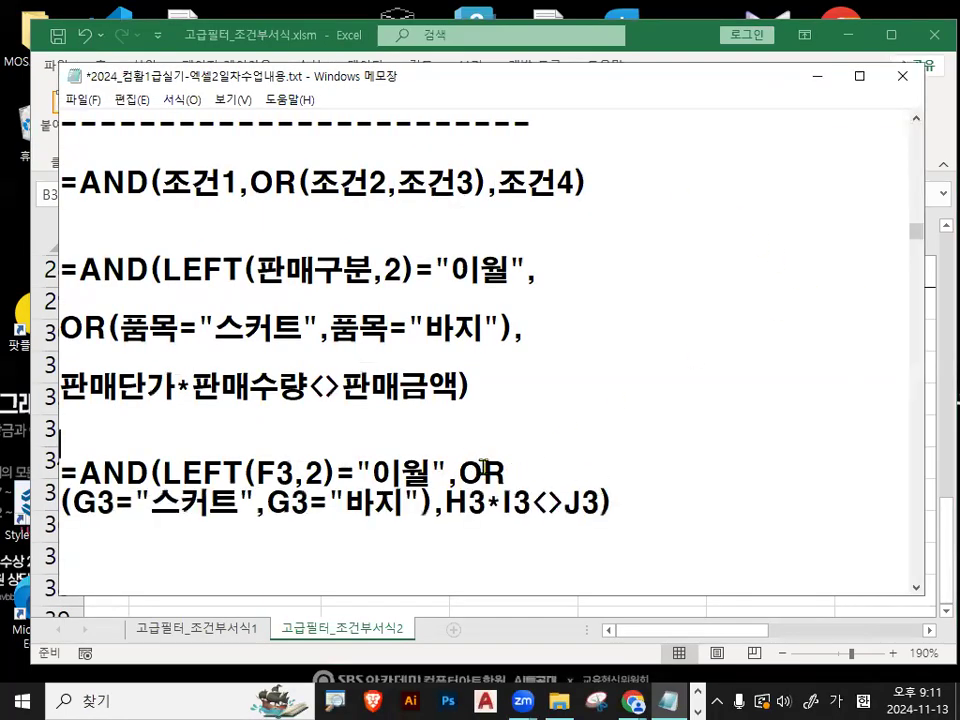
click(452, 466)
key(Return)
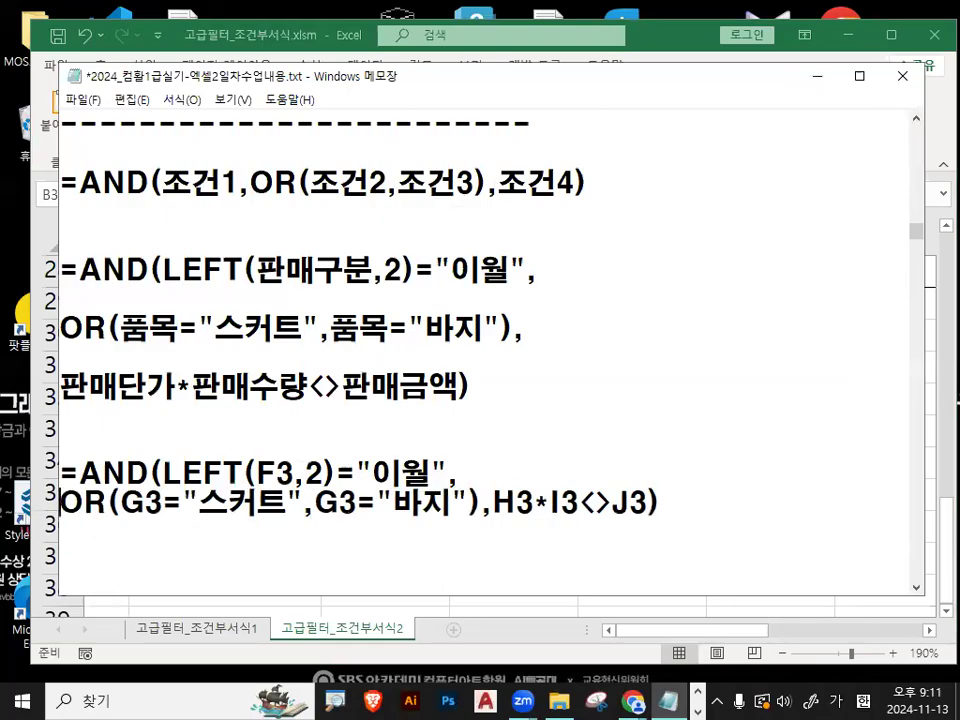
key(Return)
click(495, 531)
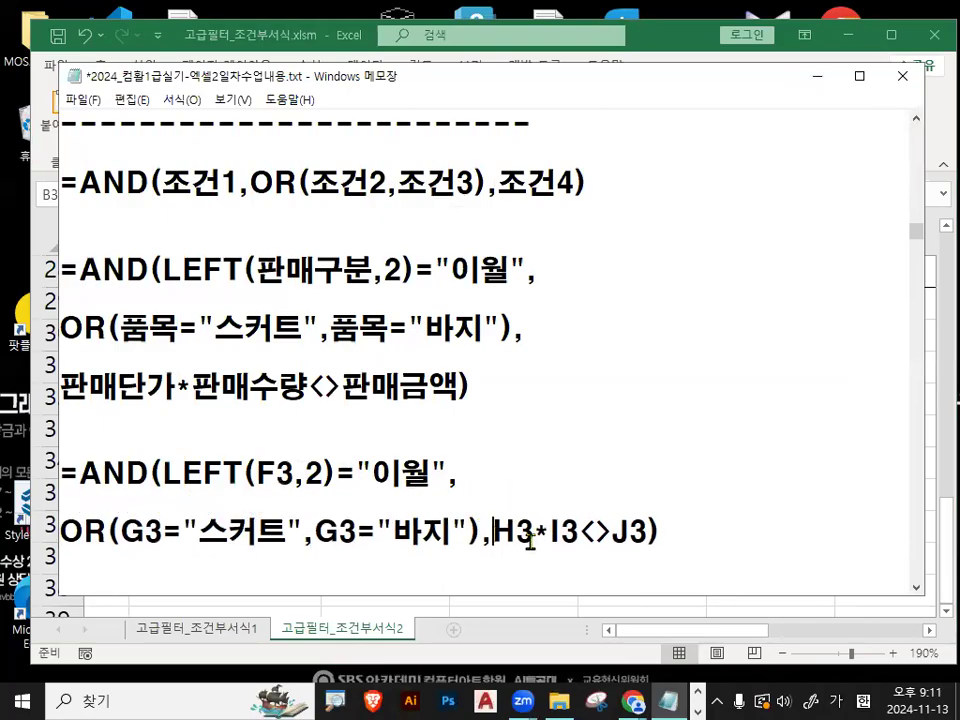
key(Return)
scroll(420, 483, down, 1)
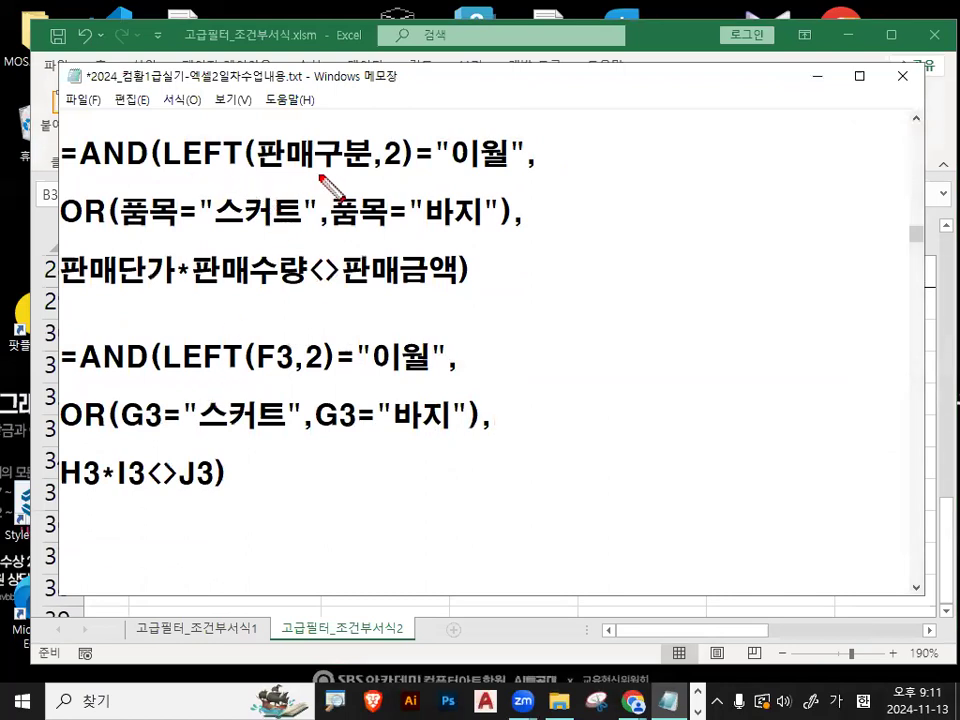
- Underline the matching field names and cell references in both formulas in red, and clear the drawing
drag(258, 171, 378, 171)
drag(250, 370, 300, 370)
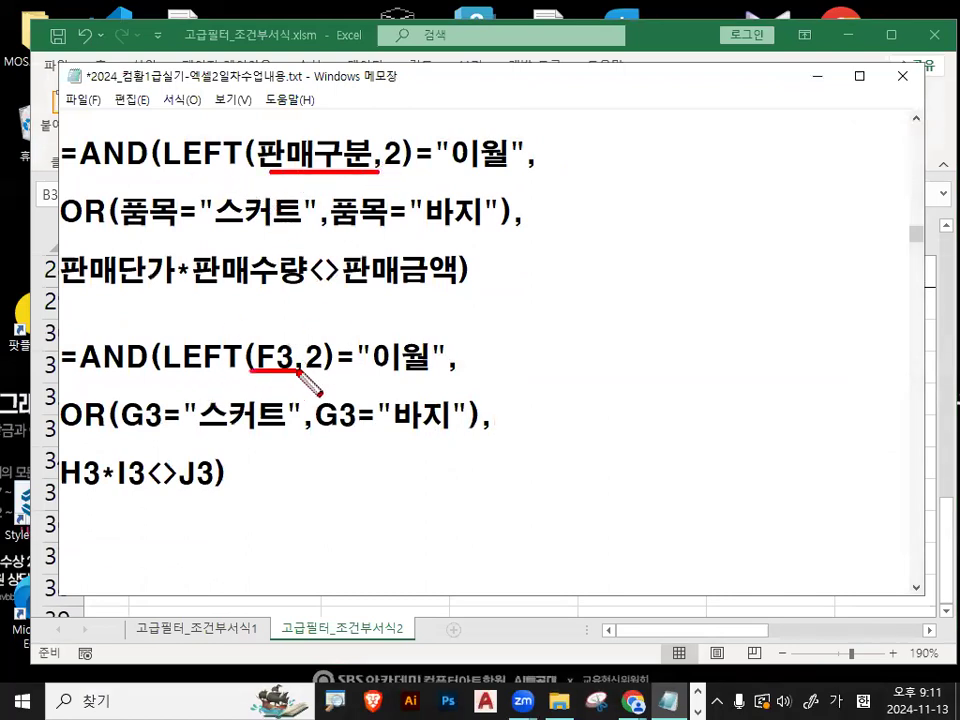
drag(123, 226, 170, 226)
drag(336, 227, 392, 227)
drag(118, 430, 158, 430)
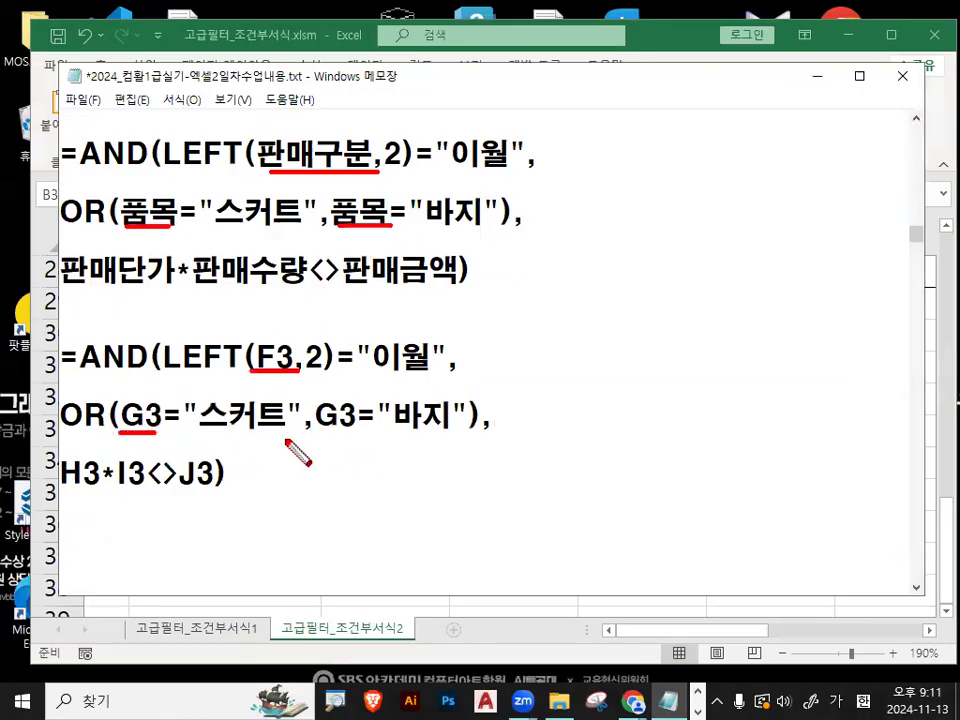
drag(319, 431, 355, 431)
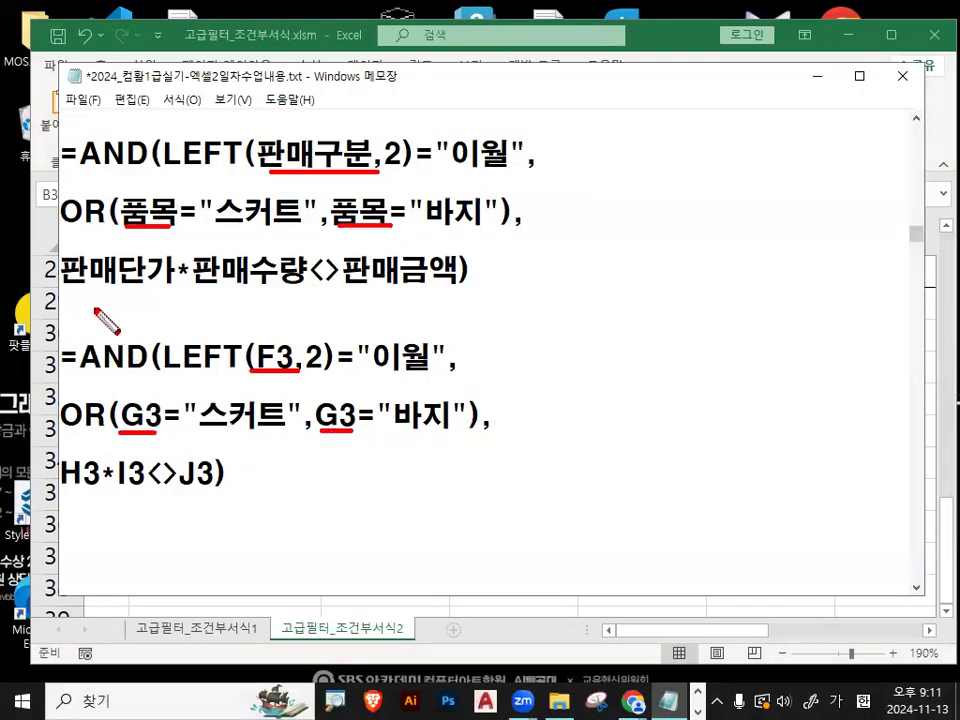
drag(62, 290, 432, 290)
drag(63, 492, 215, 492)
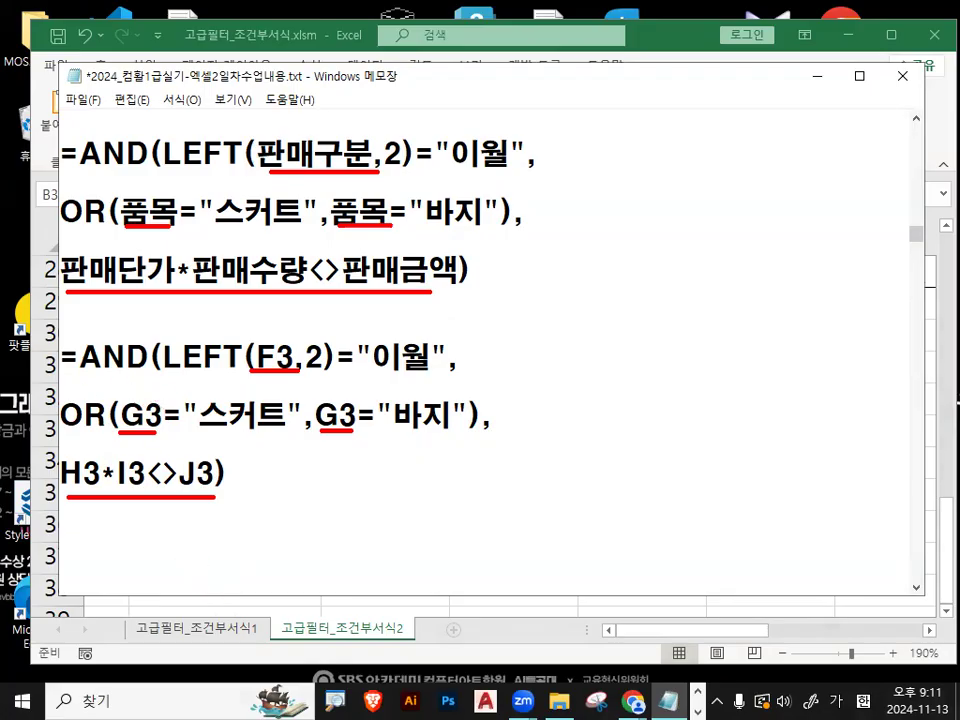
key(Escape)
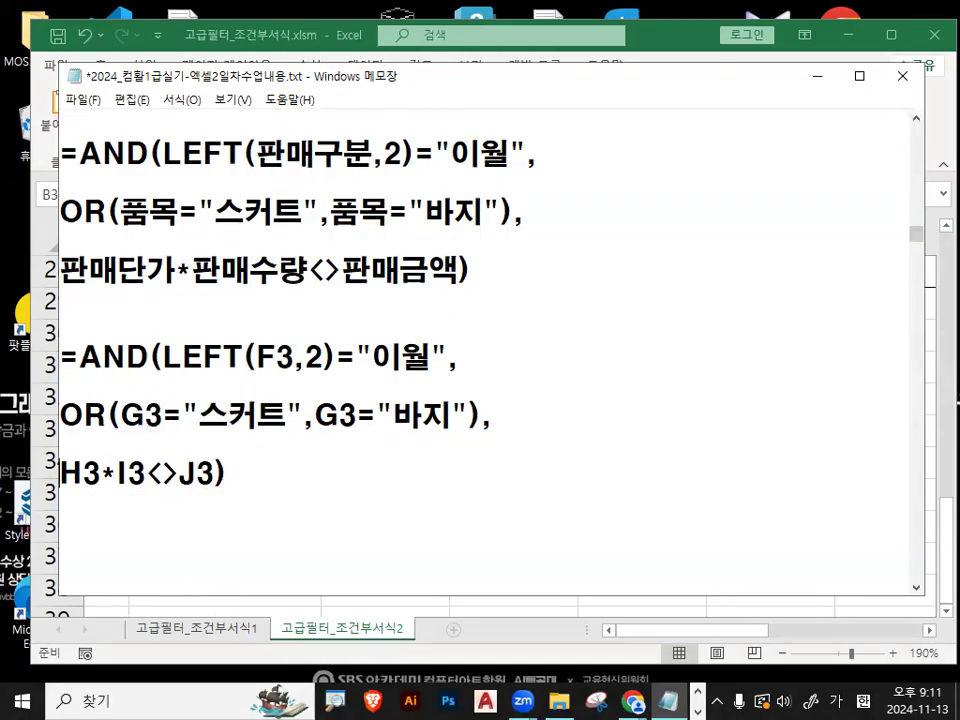
key(ctrl+2)
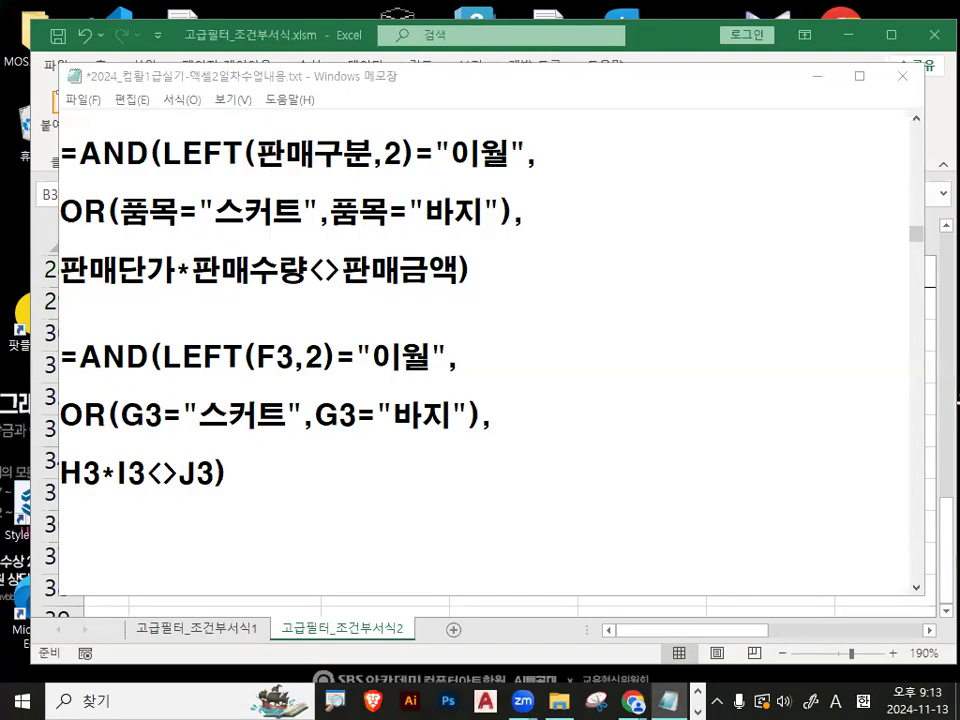
- Minimize the notes, return to the Excel worksheet and circle the formula result in cell B31 in red
click(360, 467)
click(815, 80)
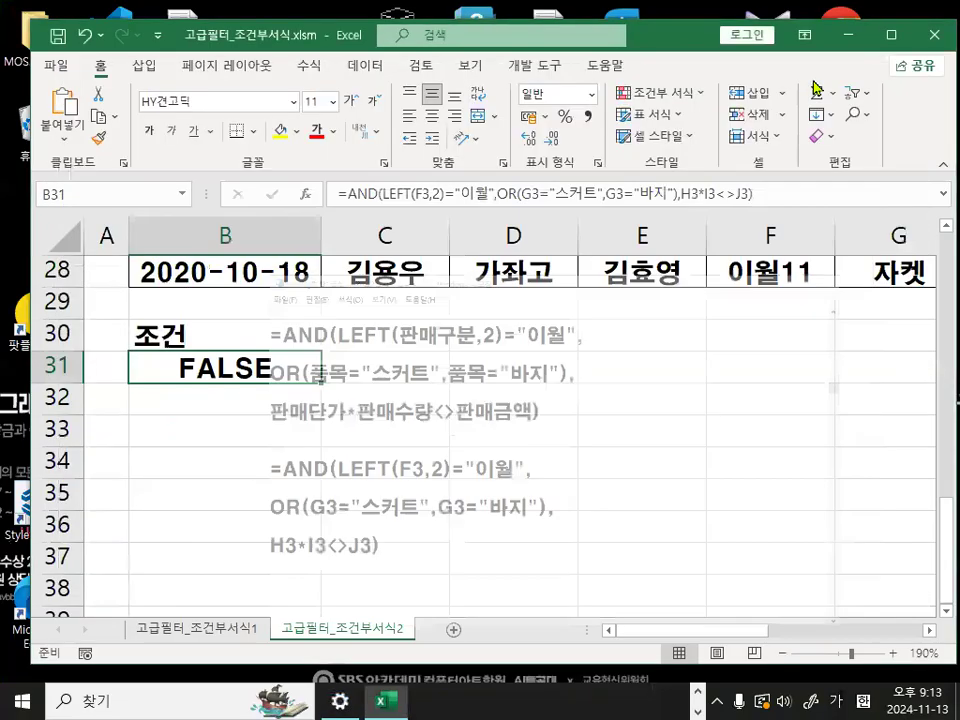
click(317, 466)
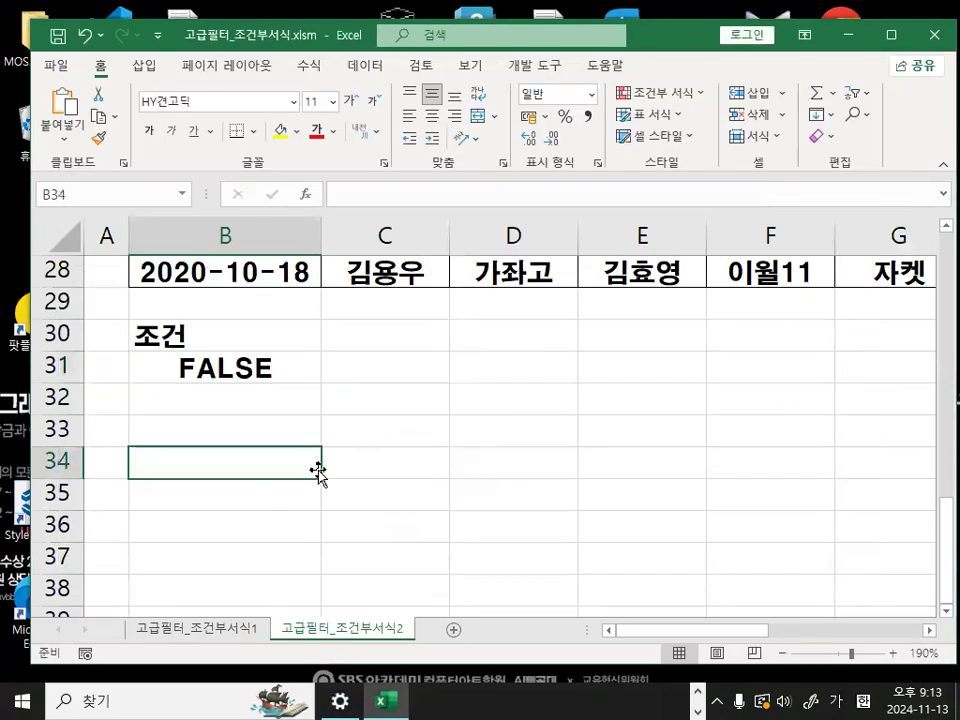
click(252, 430)
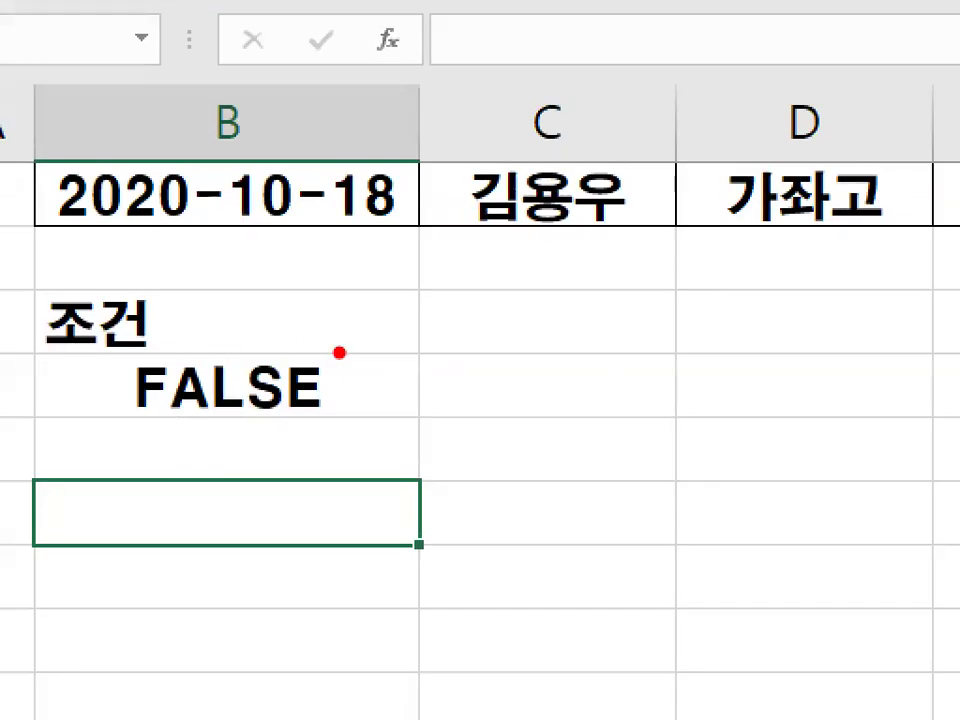
mouse_move(376, 395)
mouse_down()
mouse_move(318, 258)
mouse_move(376, 420)
mouse_up()
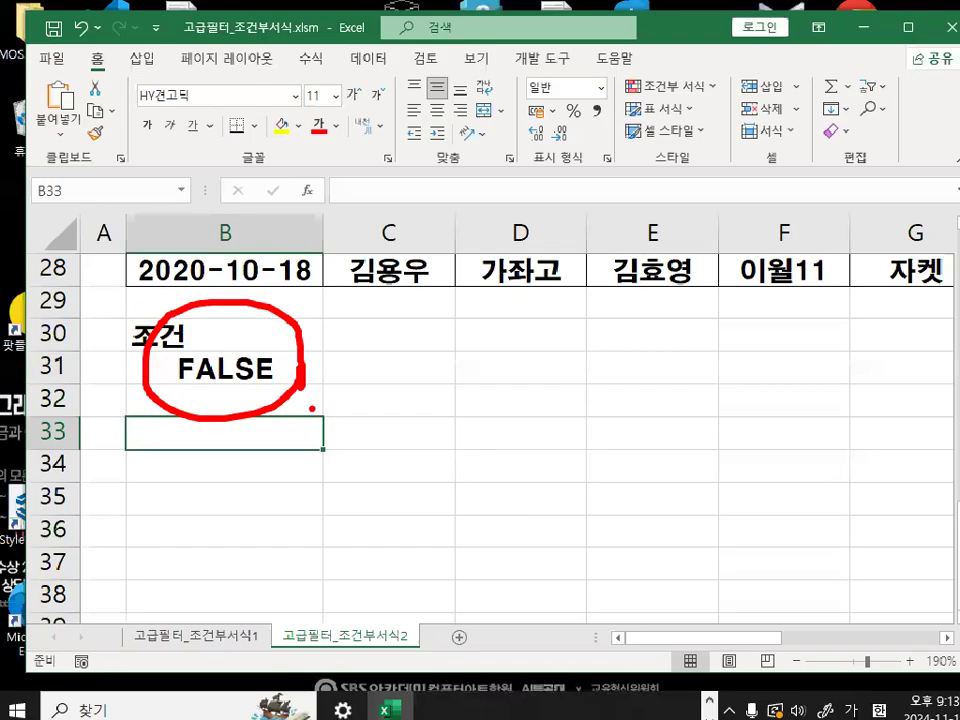
- Select cell C5 inside the sales table, mark the cell and the Advanced command in red, and open the Advanced Filter settings
scroll(617, 472, up, 9)
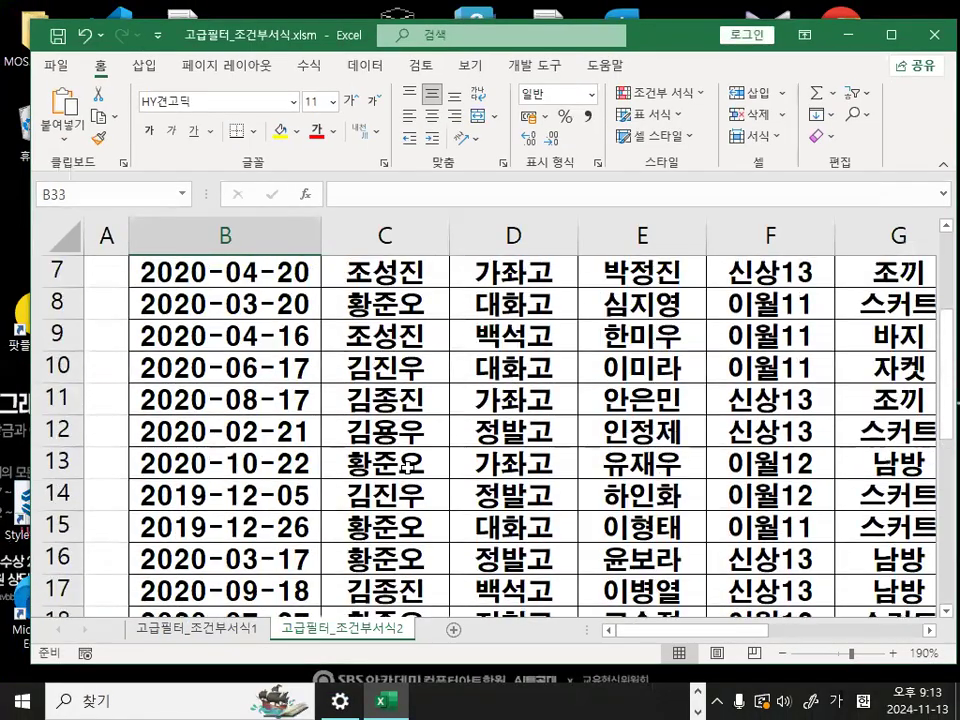
click(420, 408)
drag(390, 388, 441, 365)
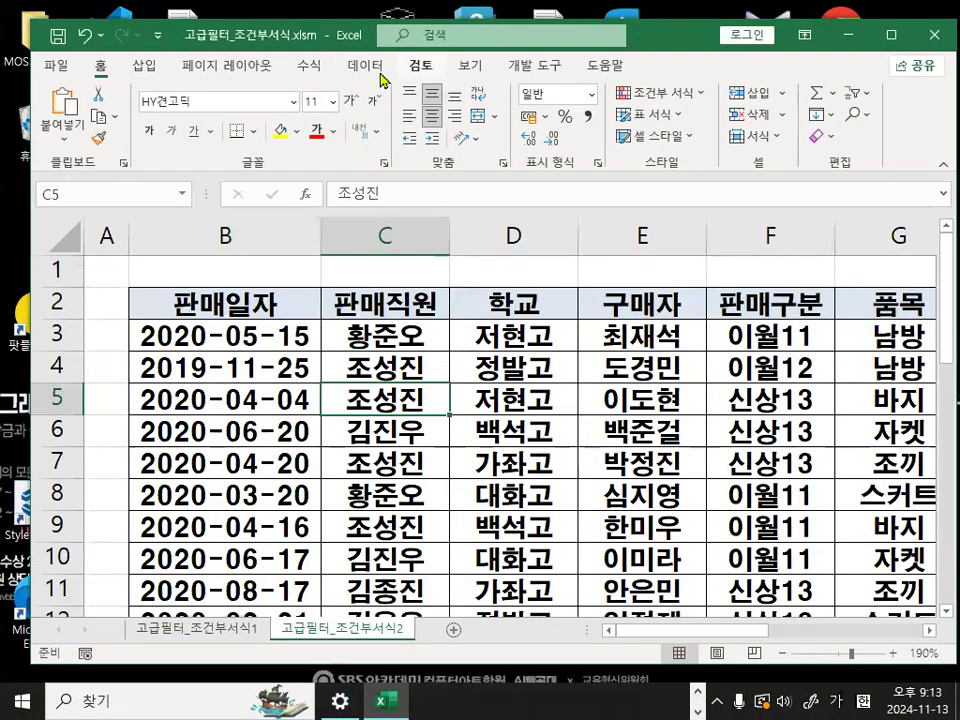
click(364, 57)
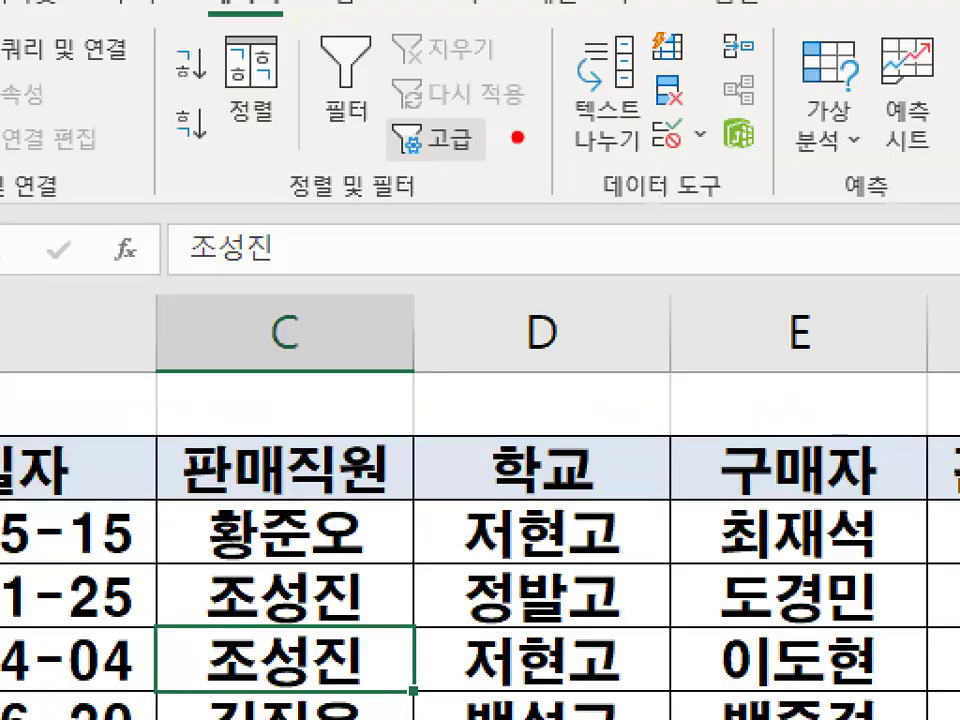
drag(507, 138, 503, 134)
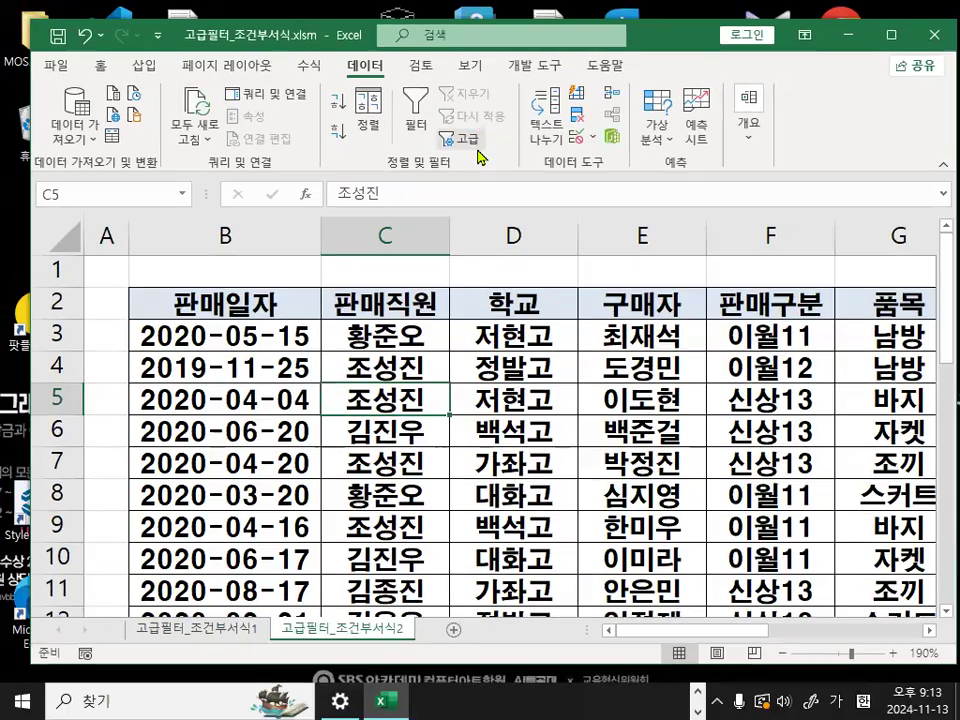
click(472, 143)
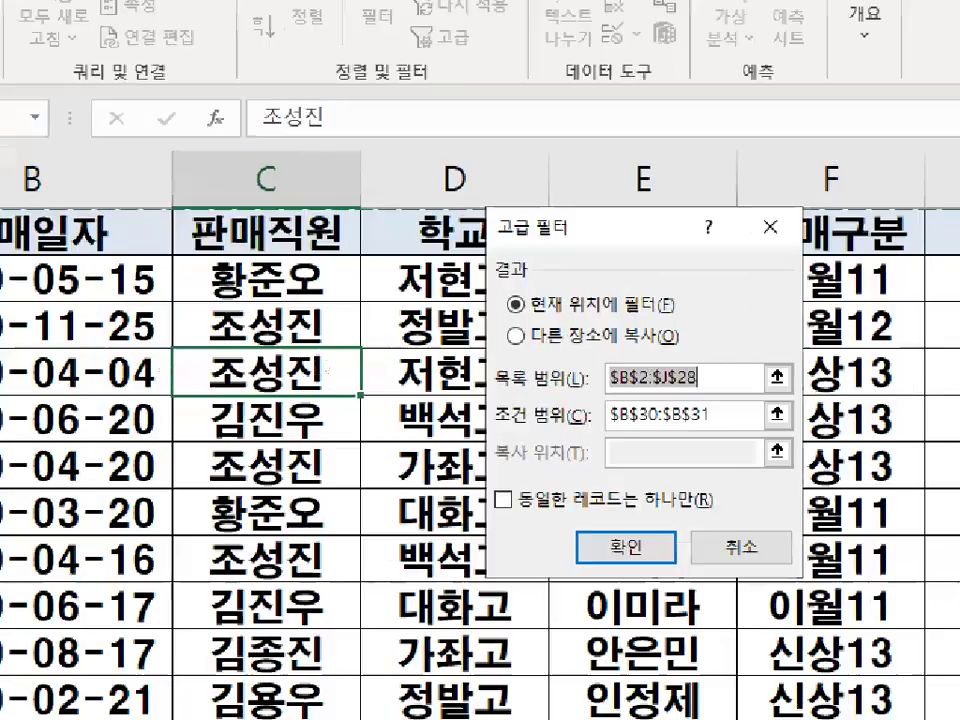
- Mark the list range $B$2:$J$28 in red and set the filter result to copy to another location
mouse_move(577, 374)
mouse_down()
mouse_move(498, 387)
mouse_move(590, 373)
mouse_move(700, 328)
mouse_up()
drag(774, 316, 812, 268)
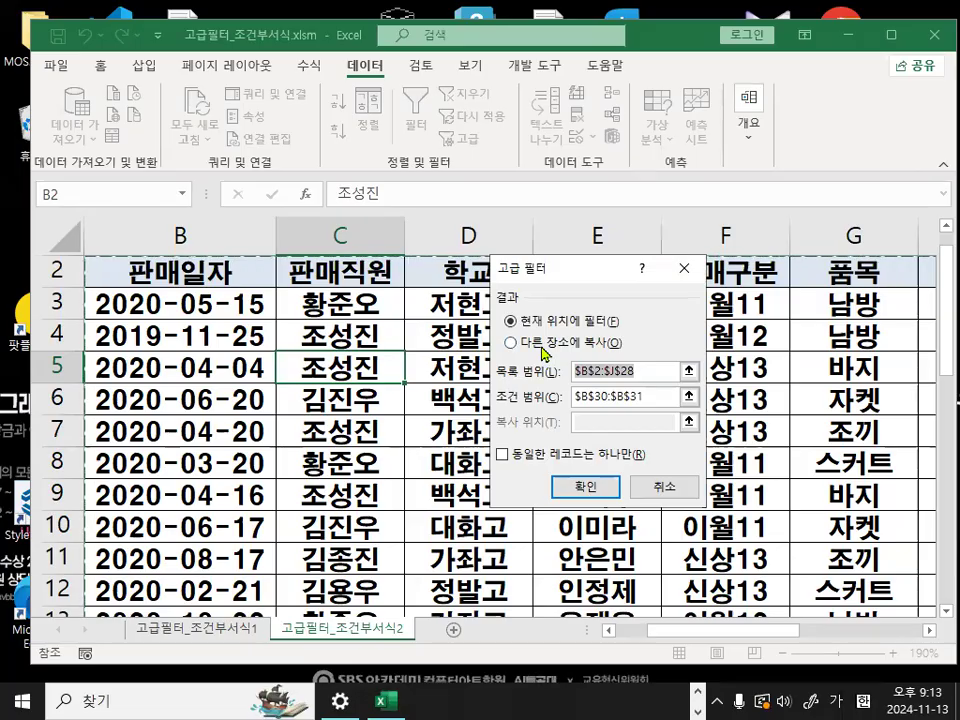
click(545, 345)
- Clear the criteria range and reselect the 조건 heading and formula cells B30:B31 as the criteria
click(663, 397)
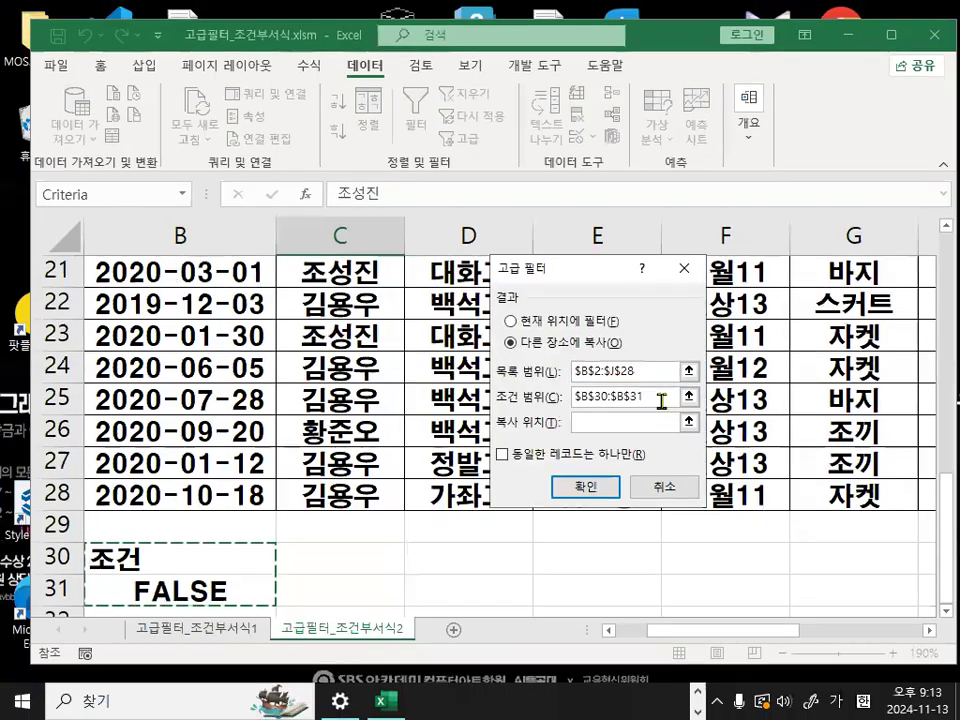
drag(661, 396, 505, 399)
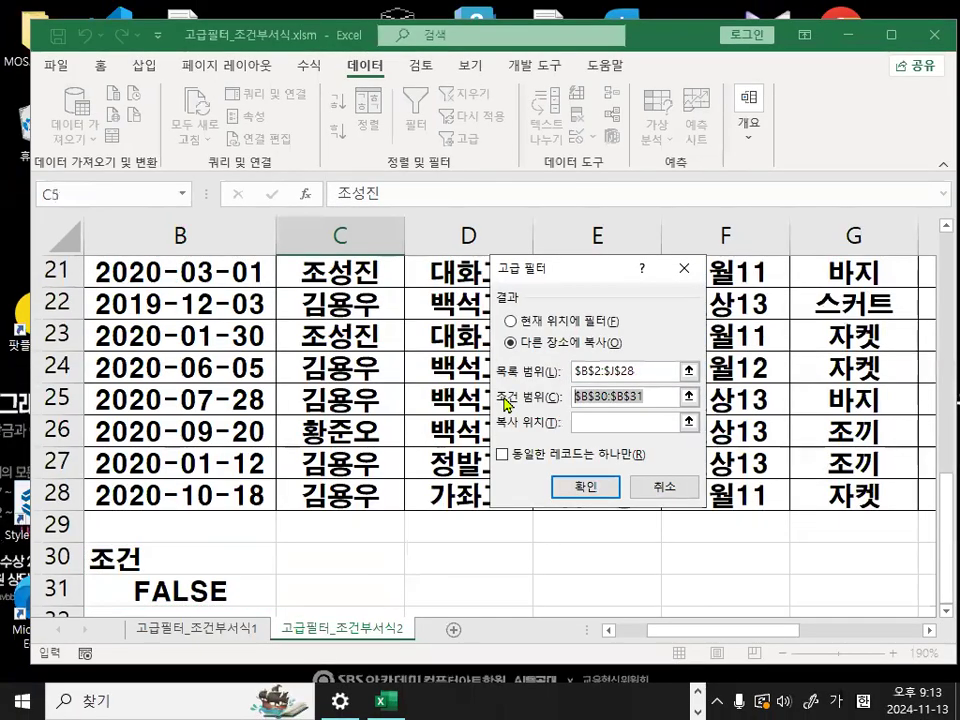
key(BackSpace)
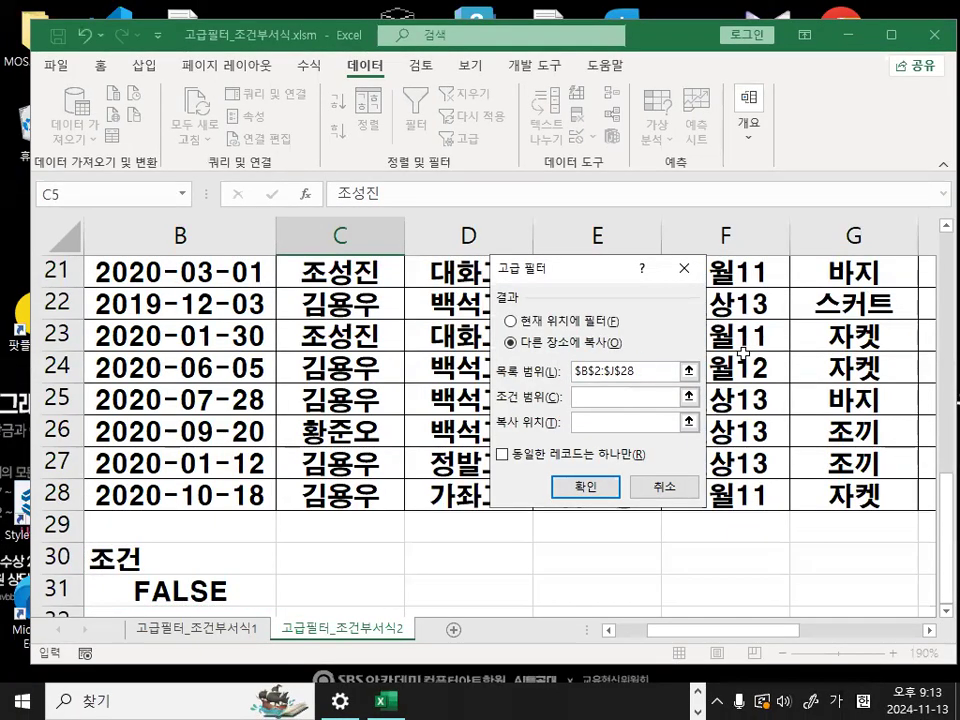
mouse_move(154, 568)
mouse_down()
mouse_move(150, 592)
mouse_move(135, 570)
mouse_up()
click(634, 397)
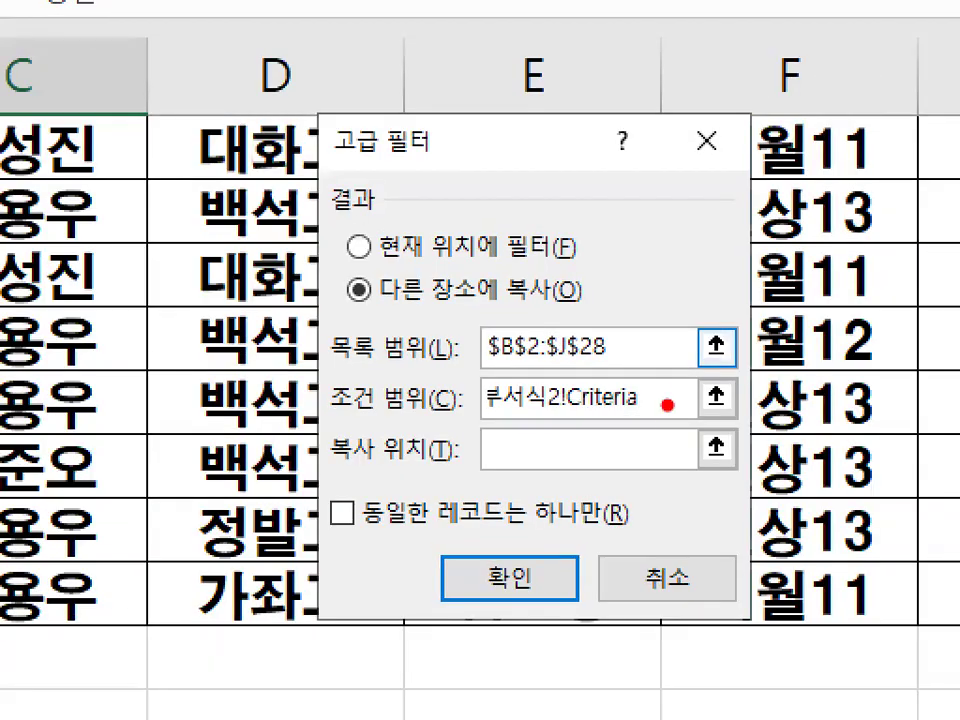
- Underline, circle and check-mark the Criteria name in the criteria range in red
key(ctrl+1)
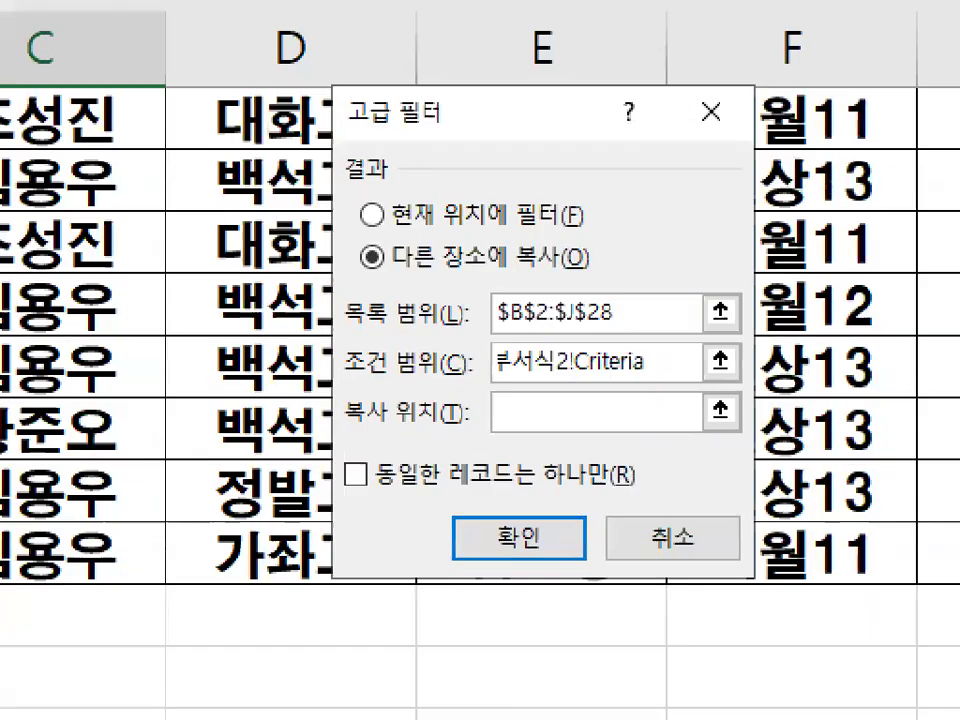
click(658, 434)
drag(565, 374, 667, 371)
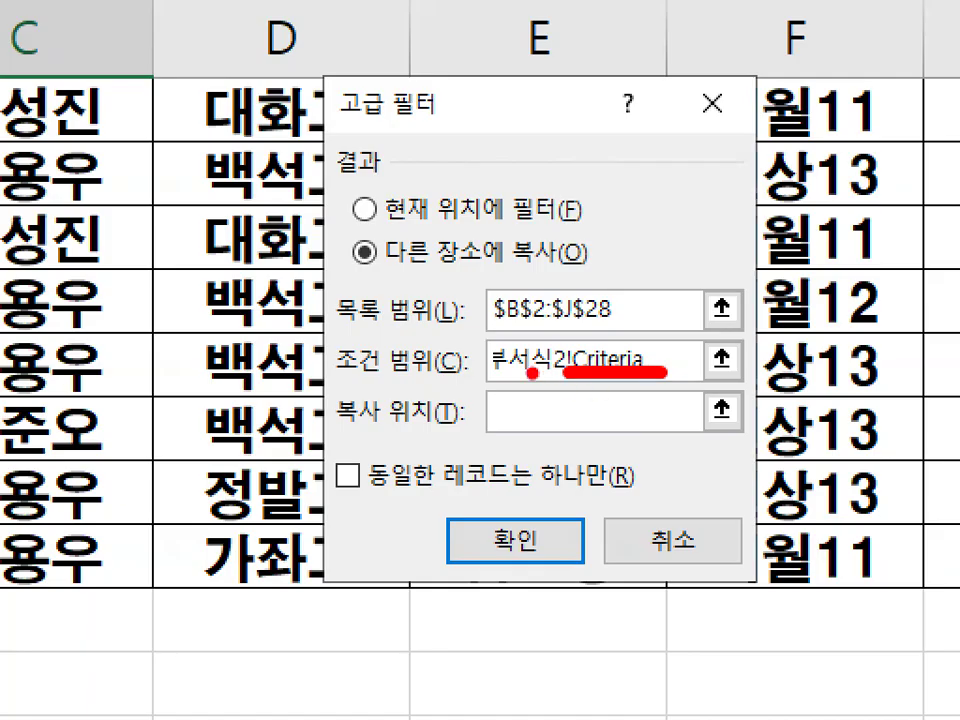
key(Escape)
key(ctrl+1)
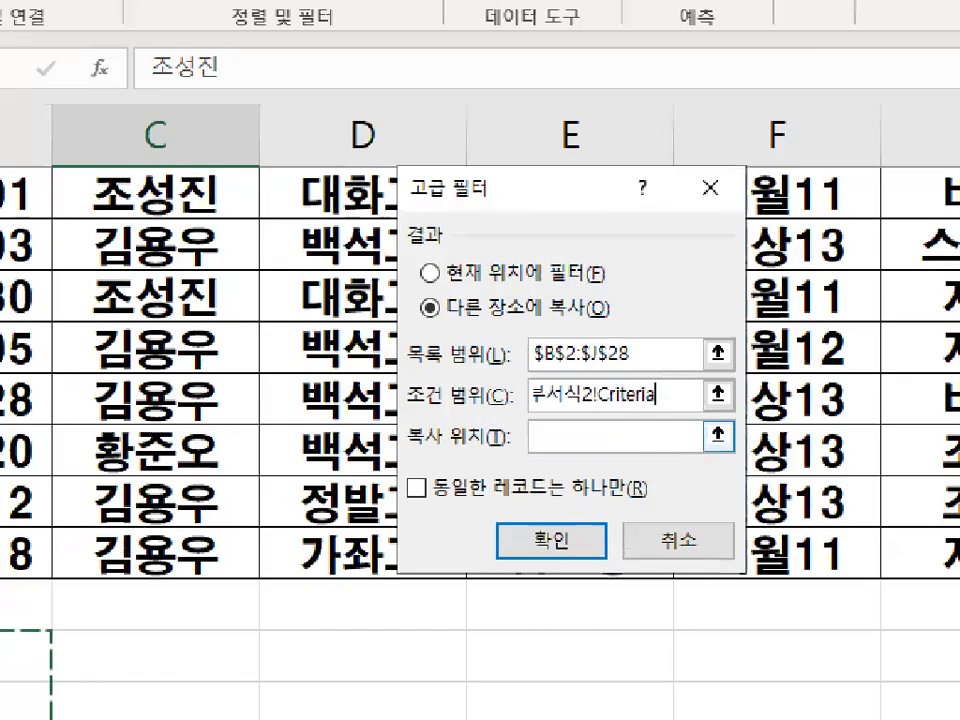
click(692, 395)
mouse_move(692, 395)
mouse_down()
mouse_move(583, 397)
mouse_move(694, 396)
mouse_move(737, 266)
mouse_up()
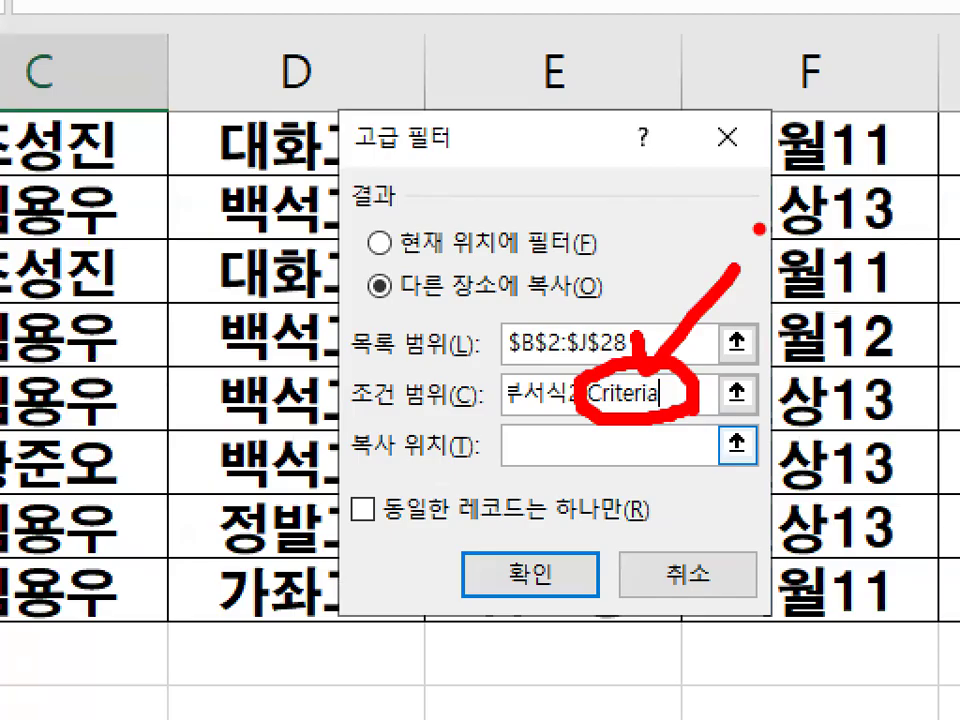
- Clear the red marks, set the copy destination to cell B33 and run the Advanced Filter
key(Escape)
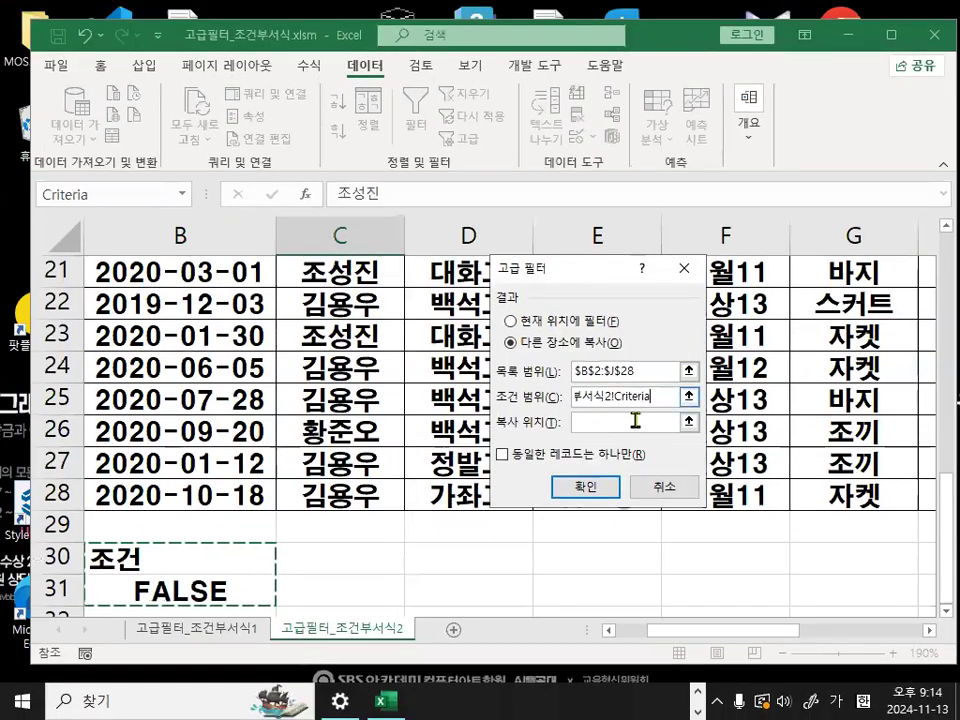
key(ctrl+1)
mouse_move(663, 404)
mouse_down()
mouse_move(602, 408)
mouse_move(663, 402)
mouse_up()
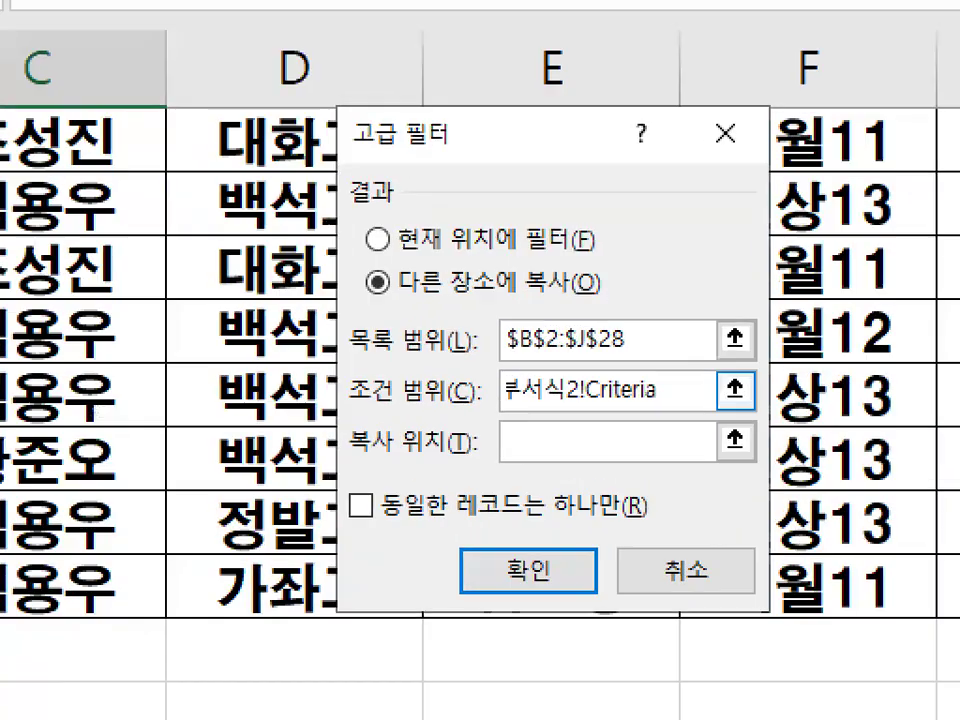
key(Escape)
click(596, 422)
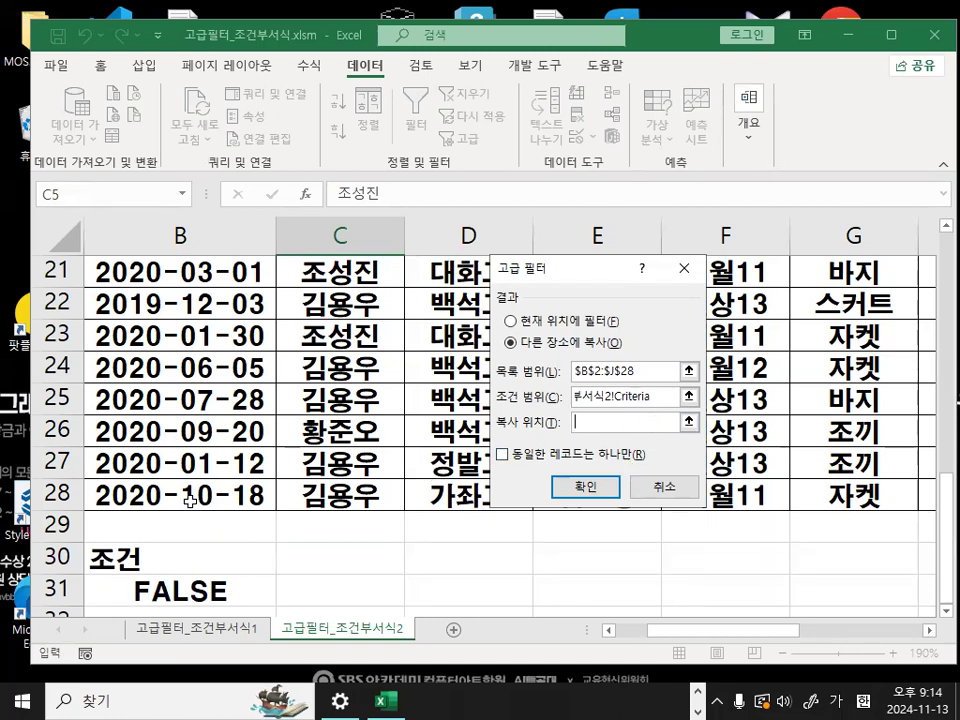
scroll(175, 486, down, 2)
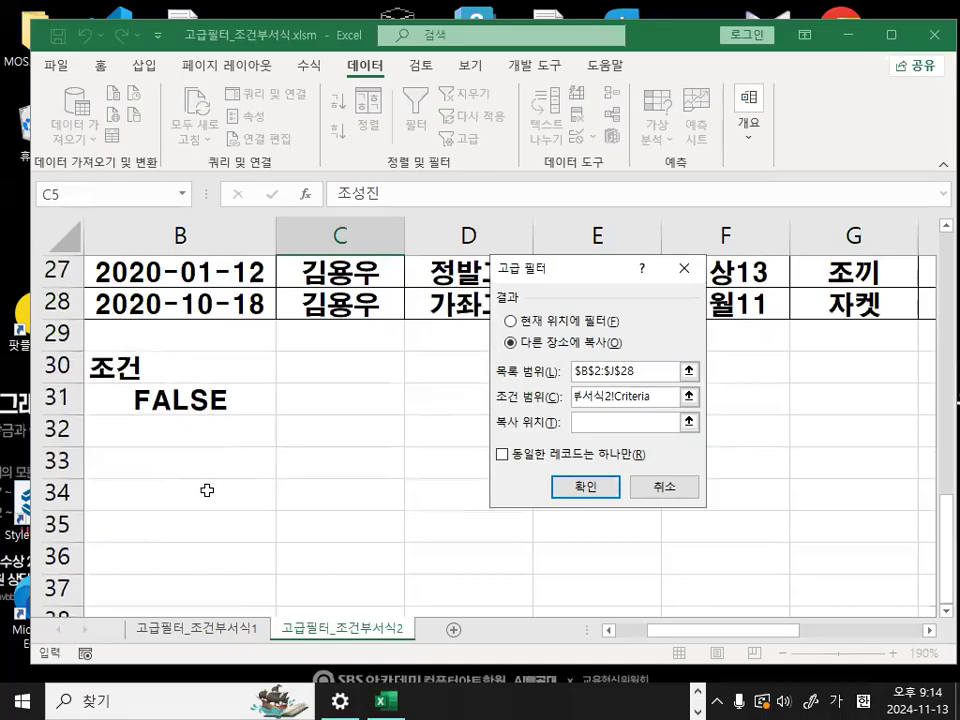
click(152, 469)
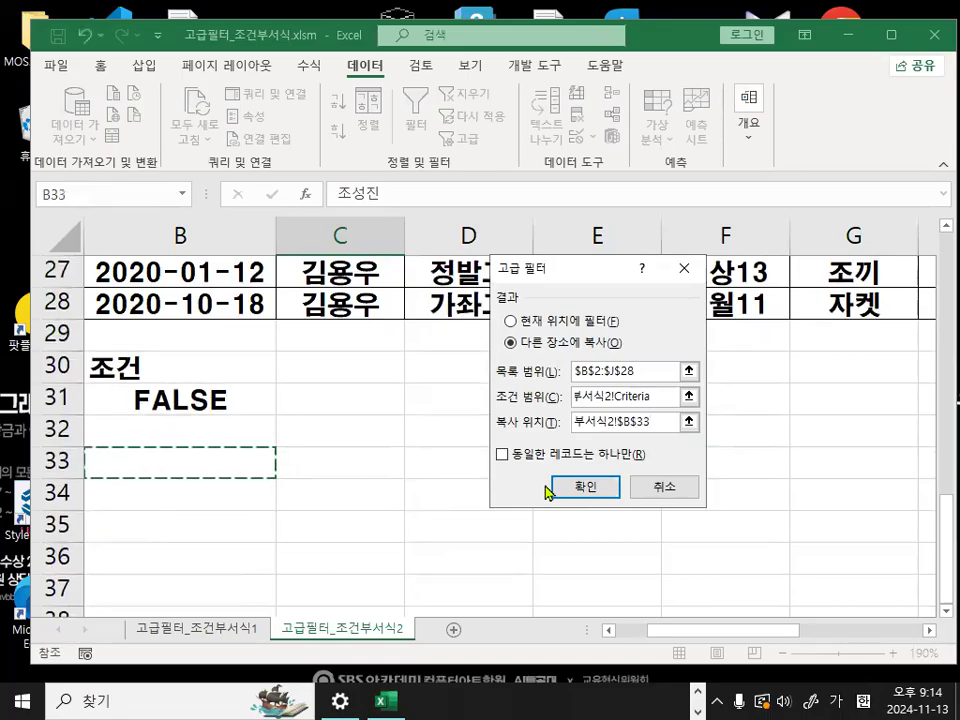
click(582, 486)
scroll(469, 486, down, 5)
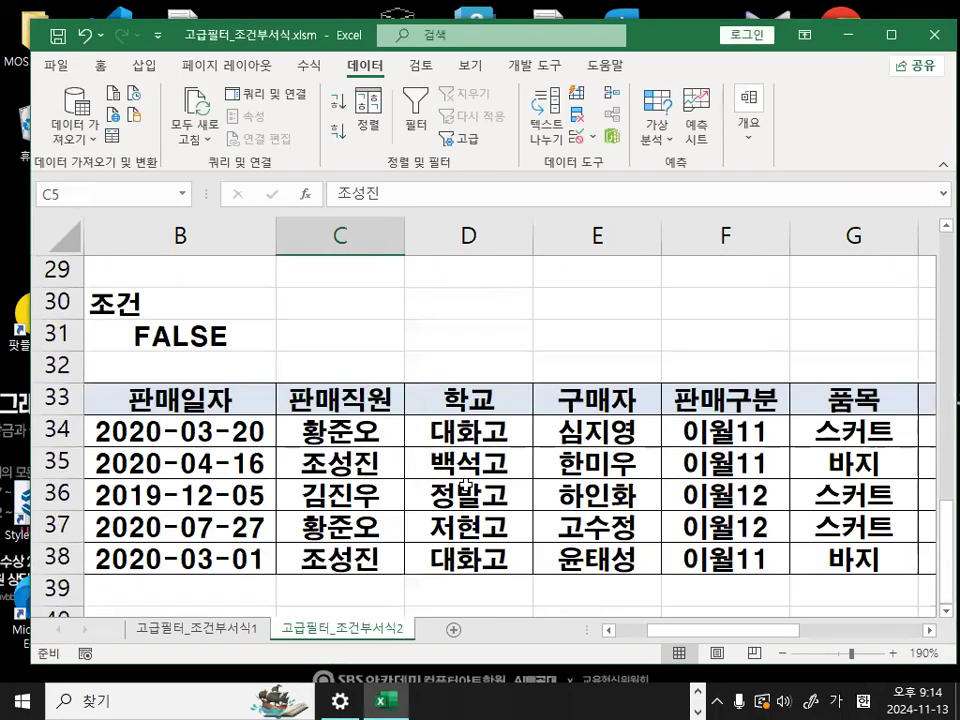
- Examine the extracted records and their headings in the filter result starting at B33
click(144, 405)
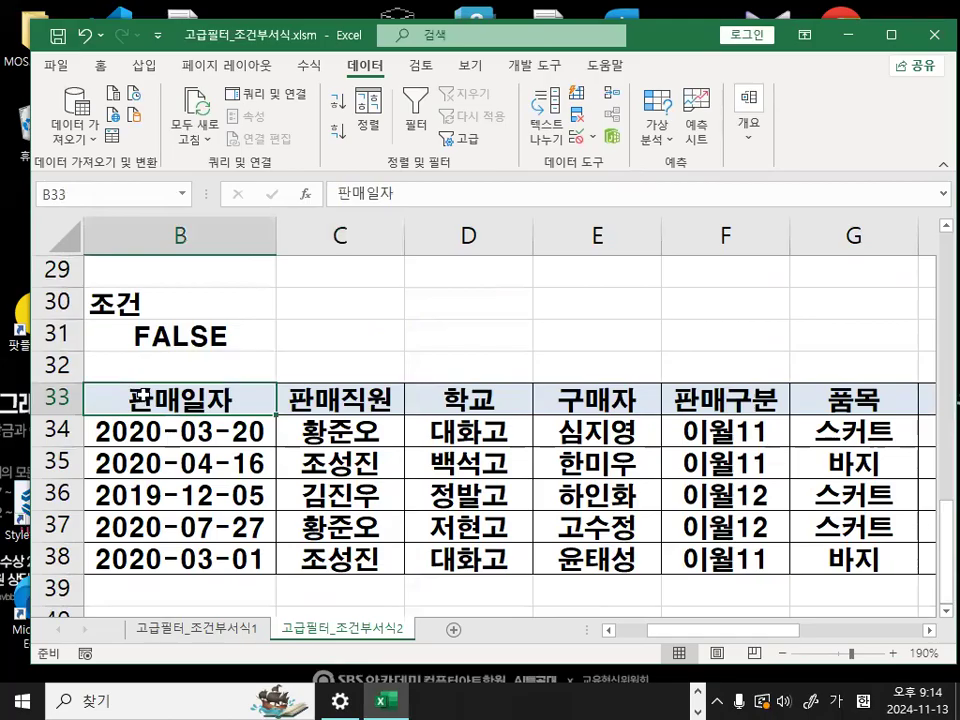
click(140, 558)
click(175, 407)
drag(175, 407, 175, 565)
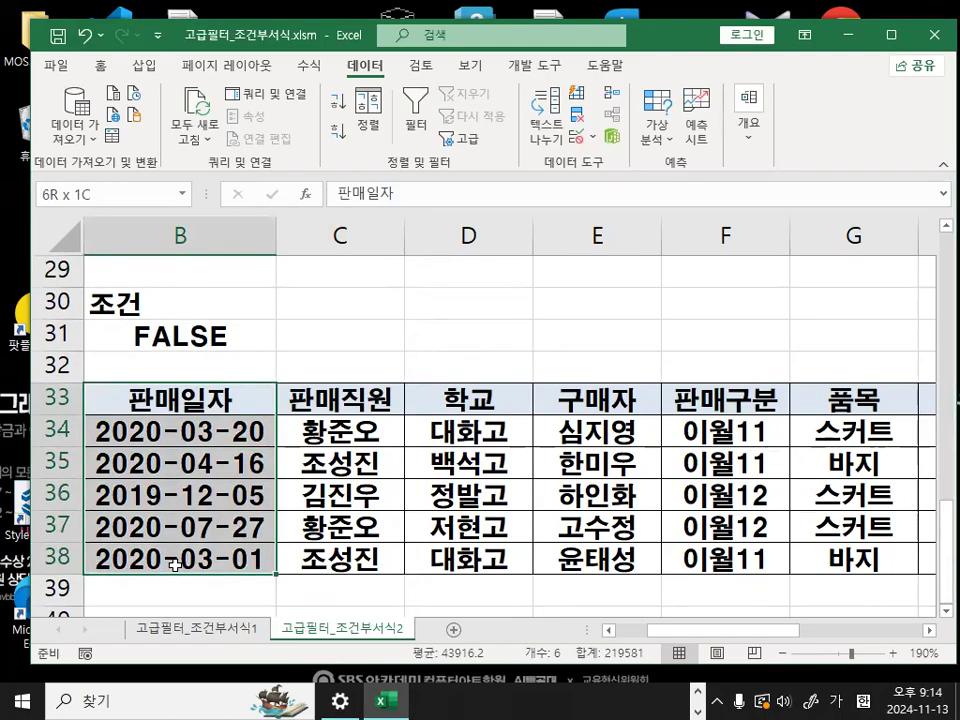
drag(222, 402, 778, 396)
click(458, 420)
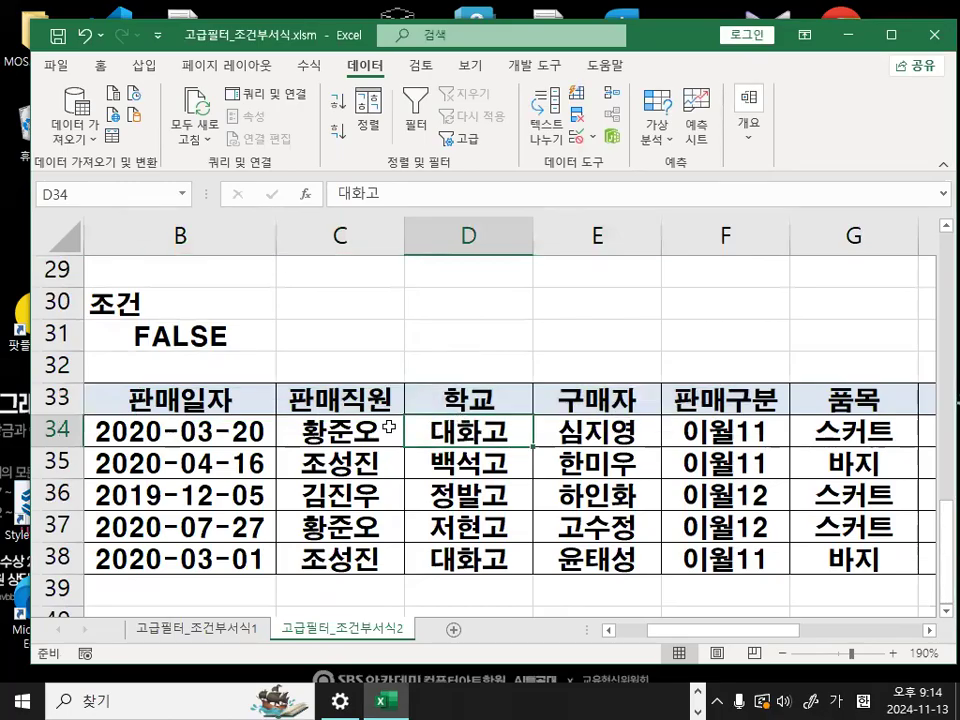
click(147, 399)
mouse_move(306, 496)
mouse_down()
mouse_move(83, 580)
mouse_move(364, 546)
mouse_up()
key(Escape)
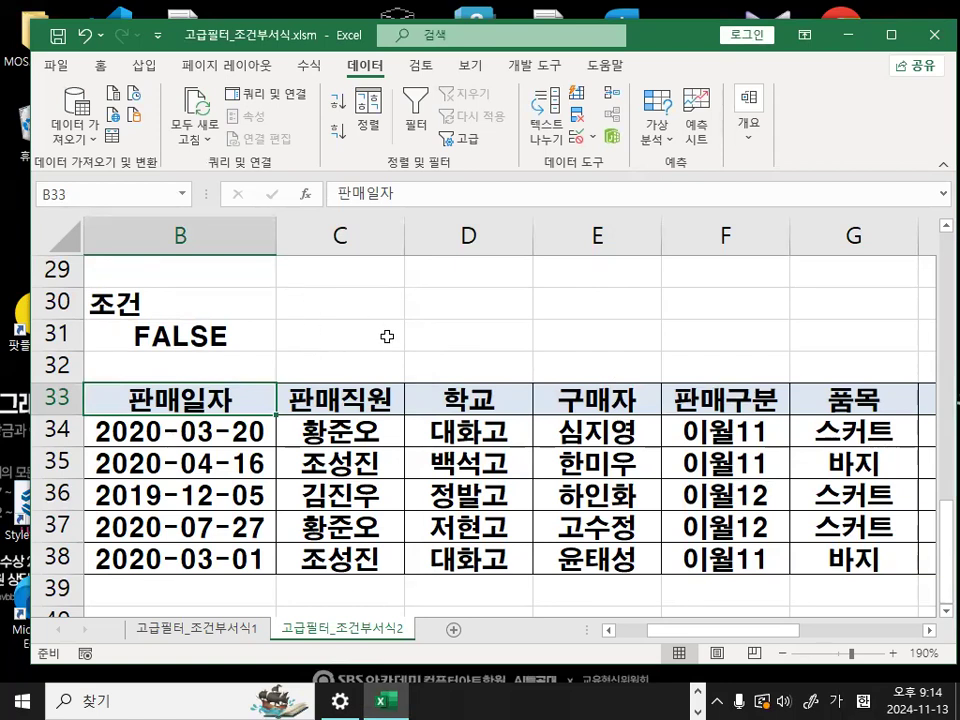
click(399, 372)
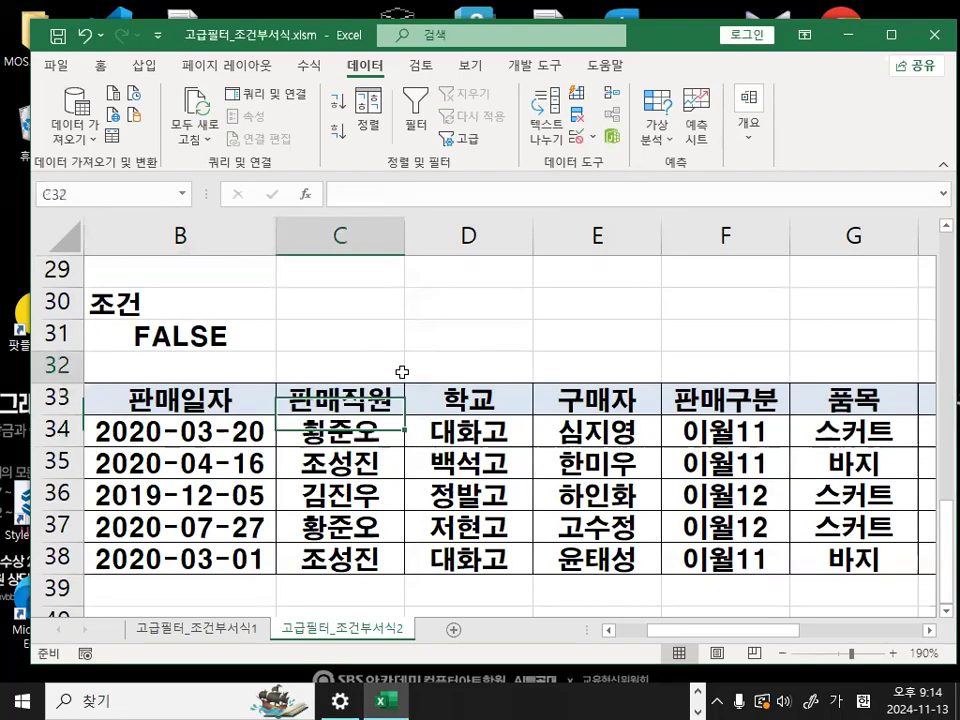
click(381, 340)
click(453, 357)
click(461, 338)
click(488, 370)
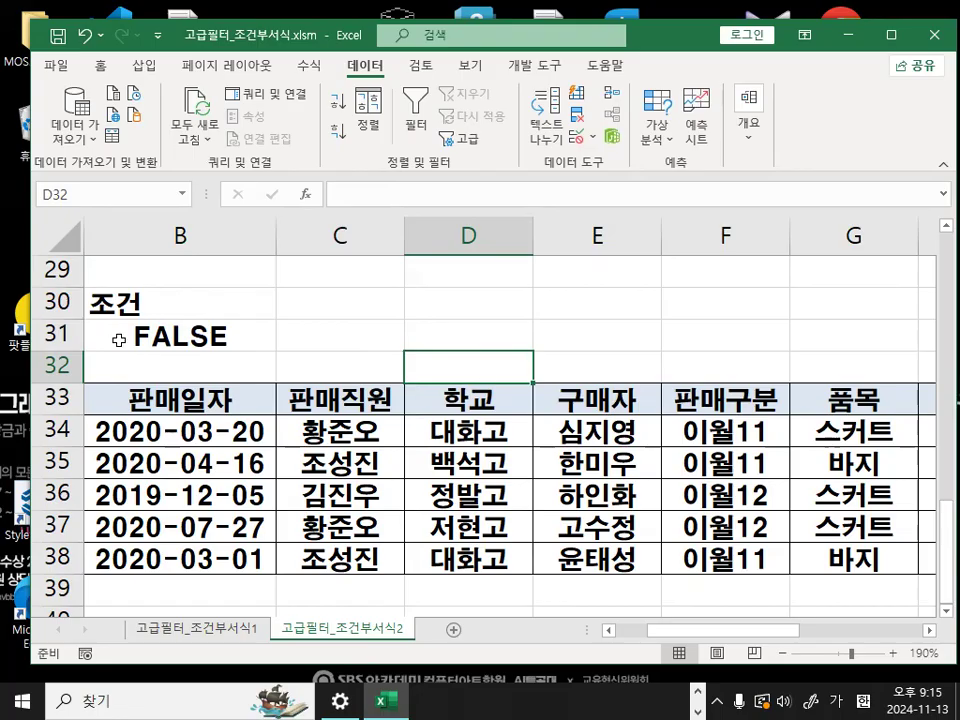
click(356, 313)
- Close the workbook 고급필터_조건부서식.xlsm without saving the changes
click(57, 66)
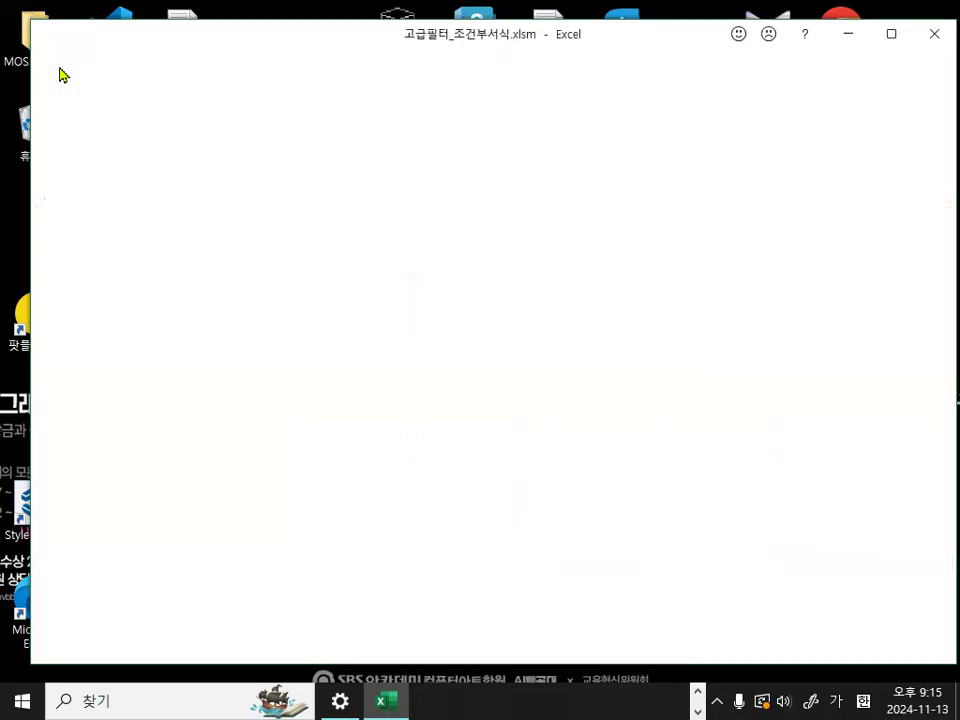
click(87, 571)
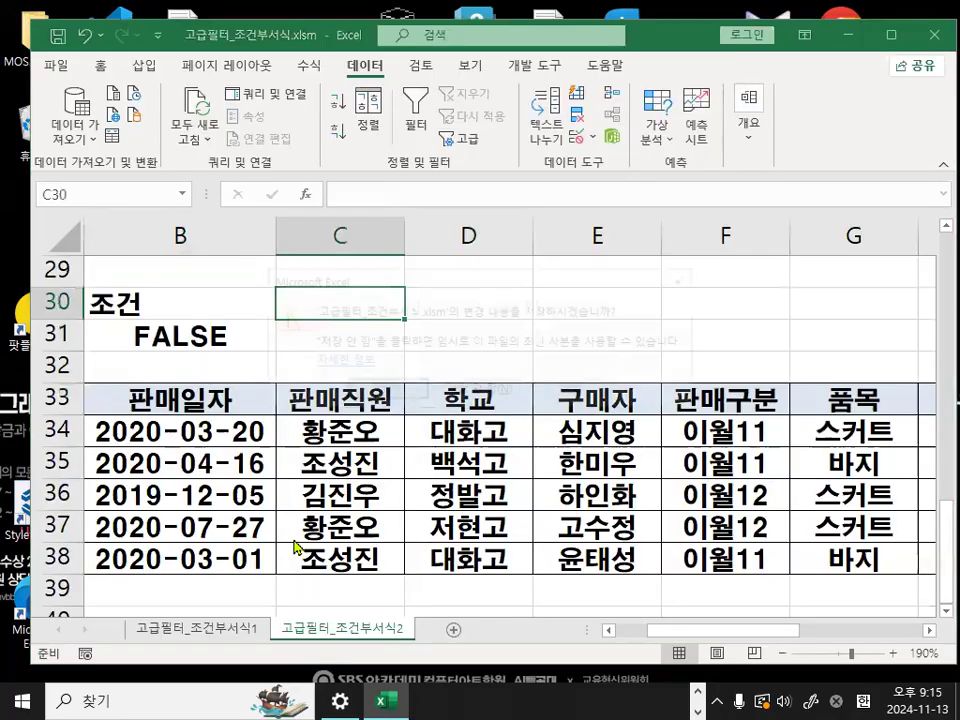
click(501, 392)
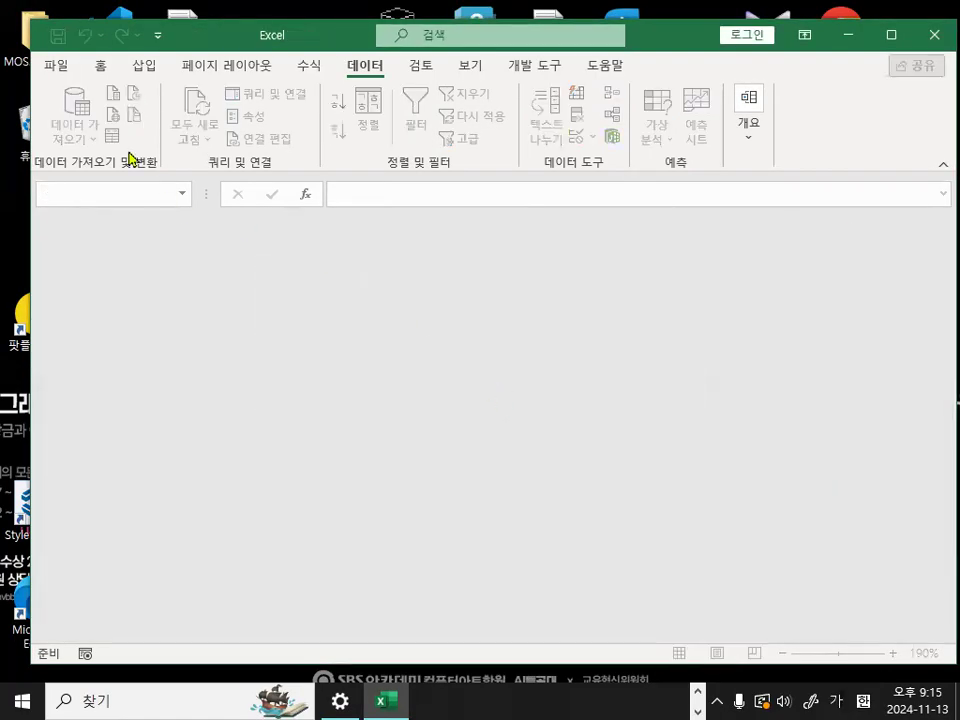
- Browse local disk C: for a workbook to open and circle the 2024_컴활1급 folder in red
click(57, 68)
click(60, 189)
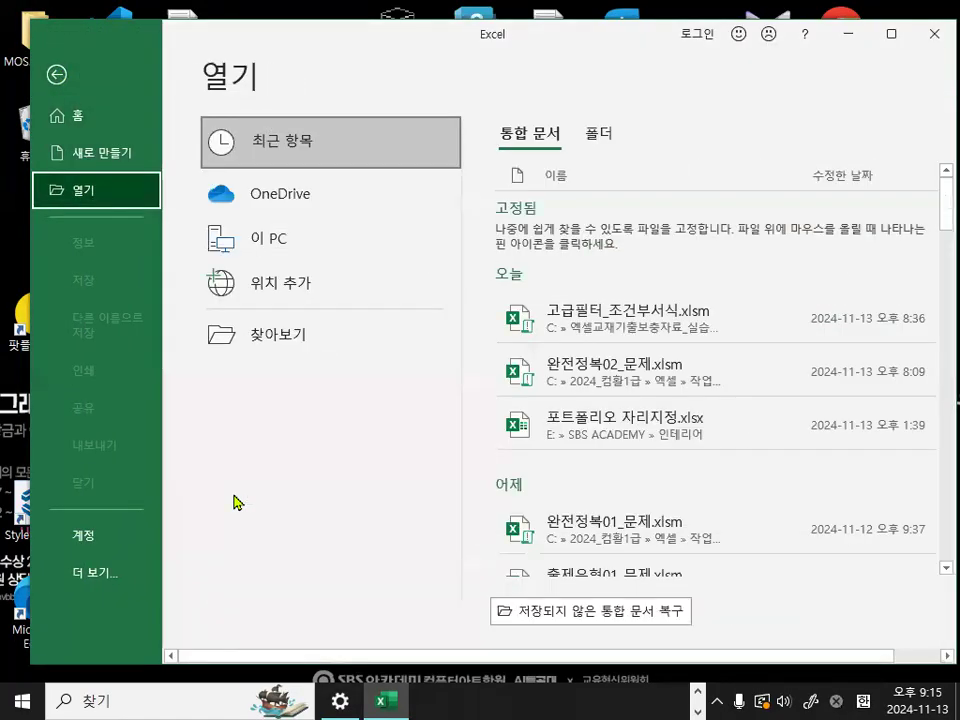
click(268, 348)
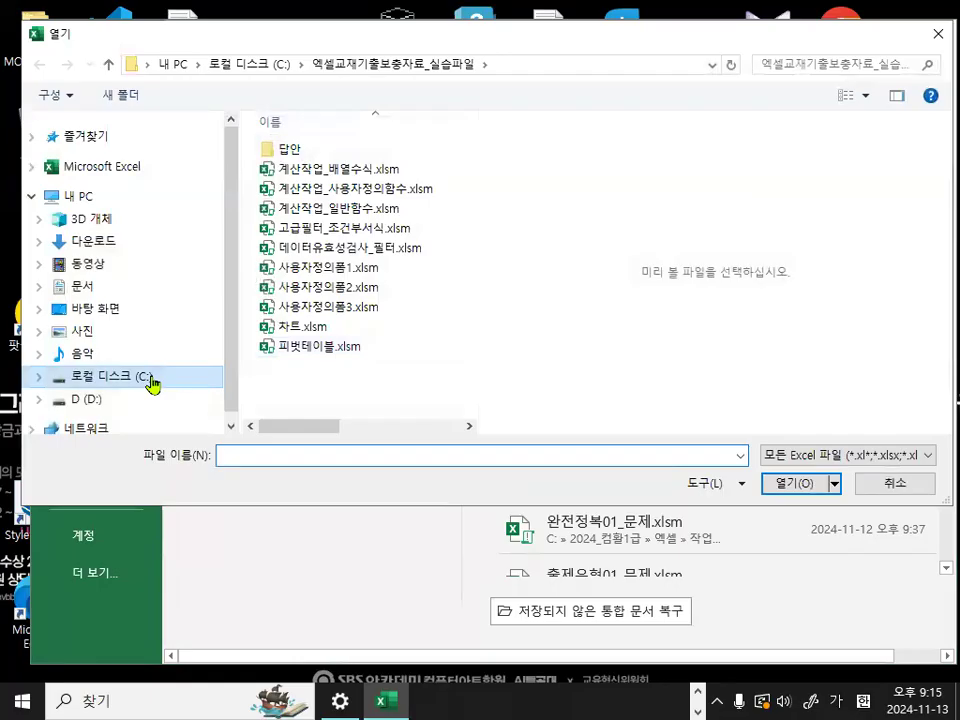
click(148, 380)
scroll(468, 232, up, 1)
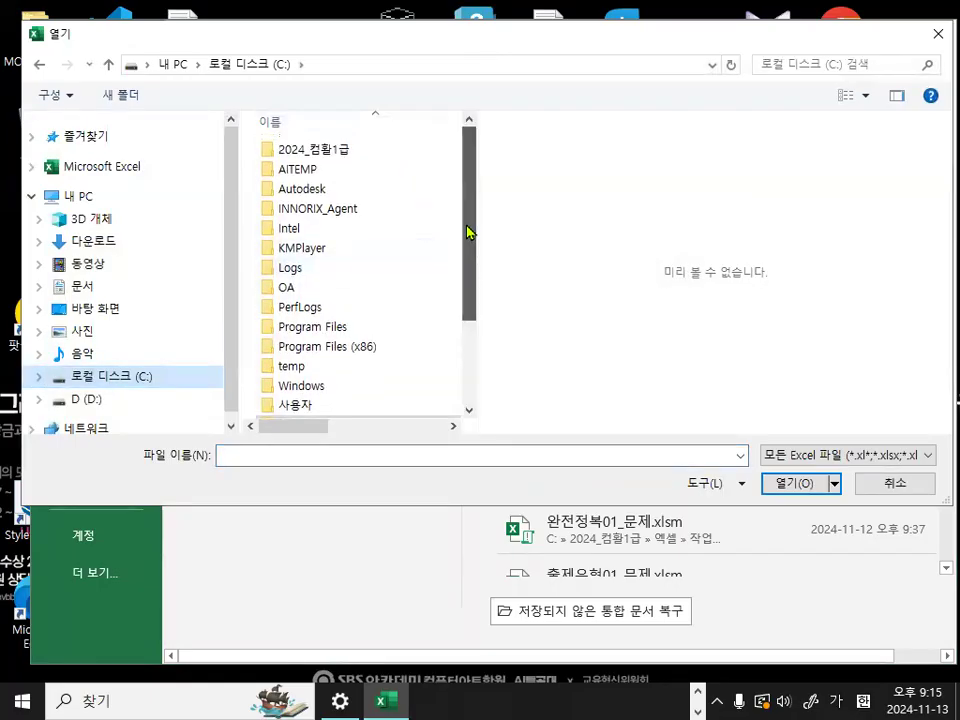
drag(372, 156, 316, 162)
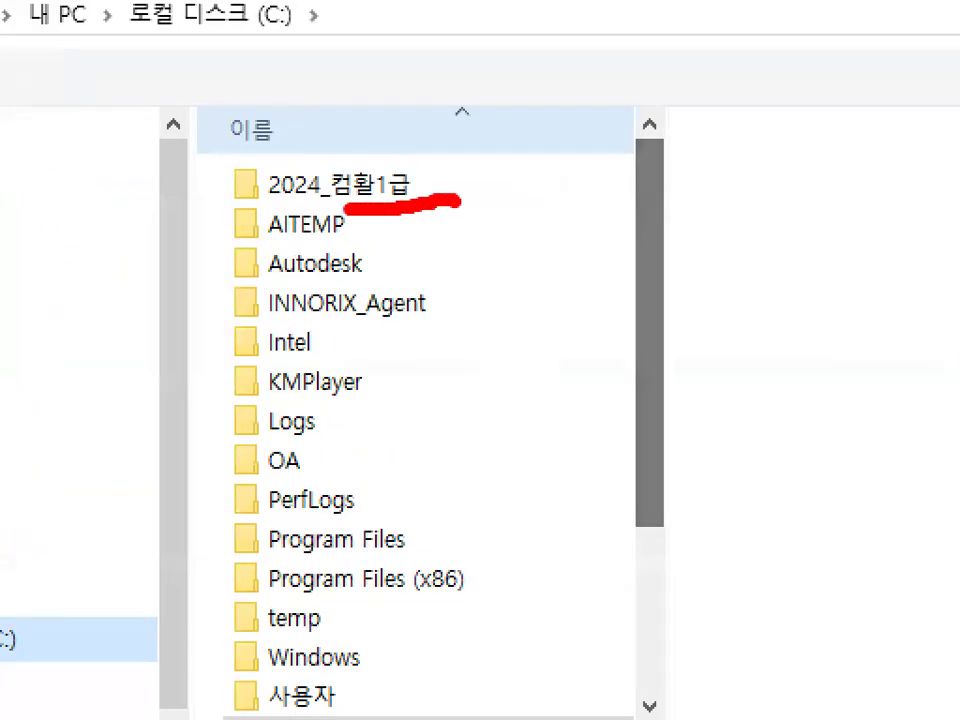
mouse_move(348, 213)
mouse_down()
mouse_move(225, 190)
mouse_move(280, 130)
mouse_move(455, 175)
mouse_up()
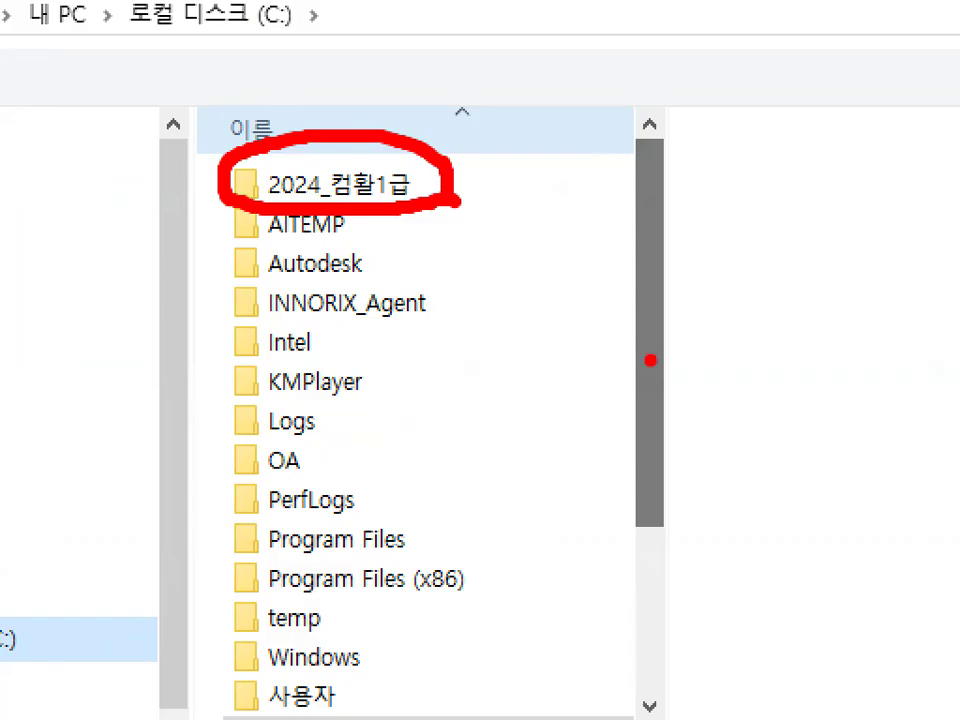
key(Escape)
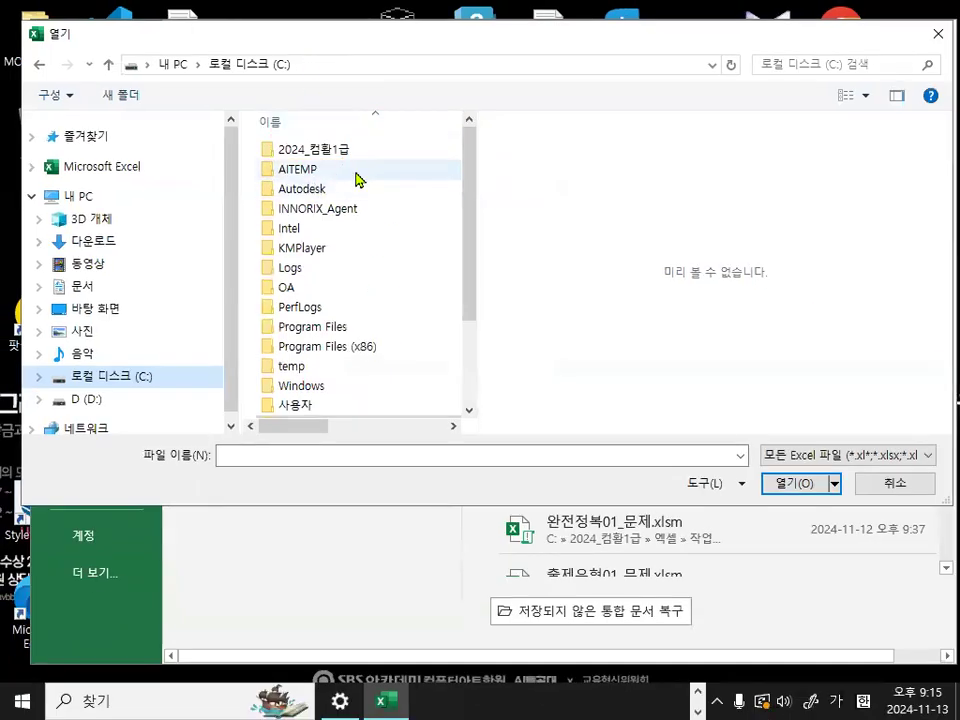
- Go through the folders 2024_컴활1급, 엑셀 and 작업파일 into 1장_출제유형02, underlining that last folder in red
double_click(330, 150)
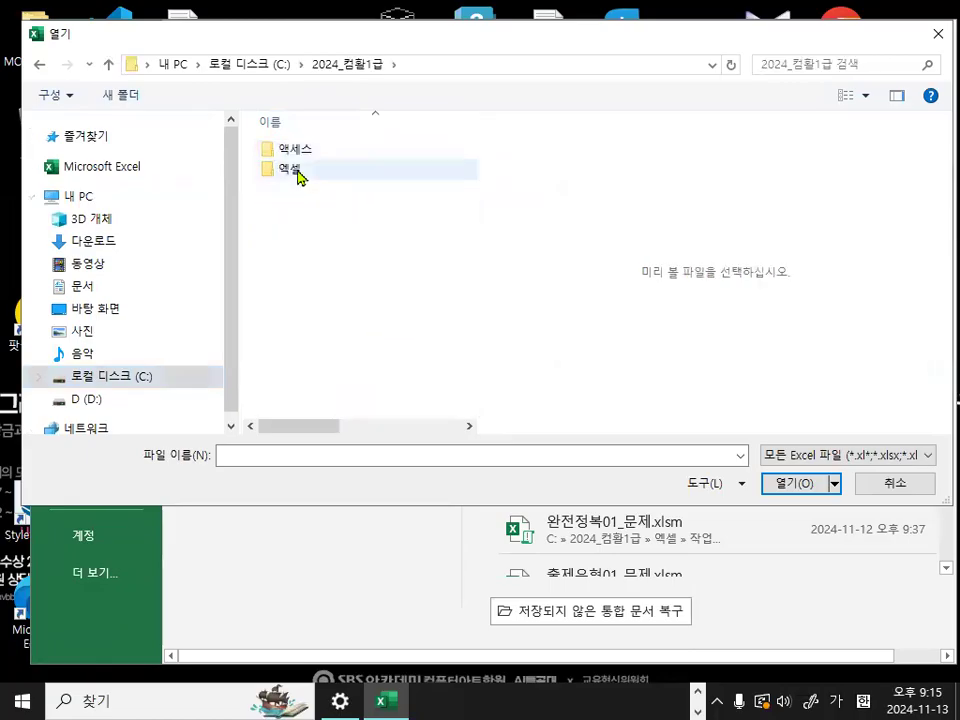
double_click(300, 172)
double_click(300, 172)
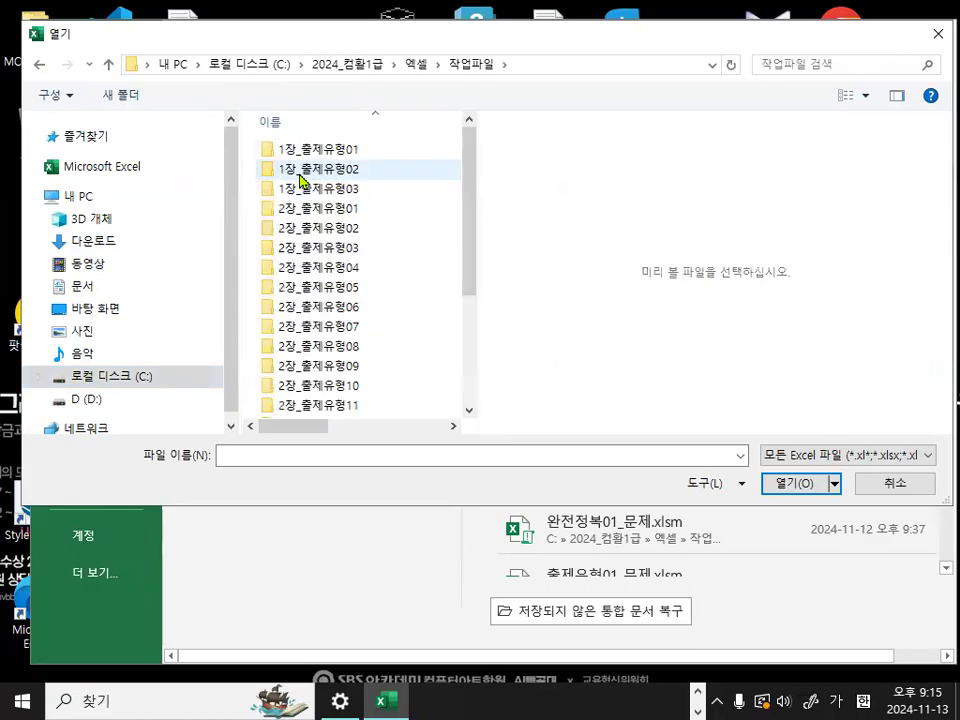
key(ctrl+1)
drag(277, 179, 420, 181)
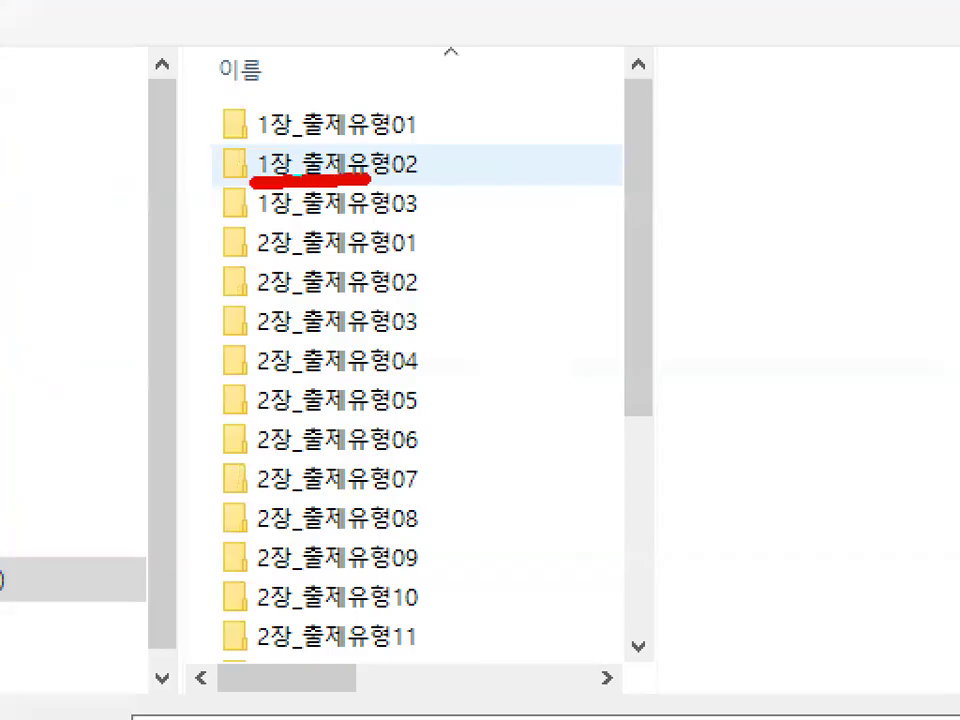
key(Escape)
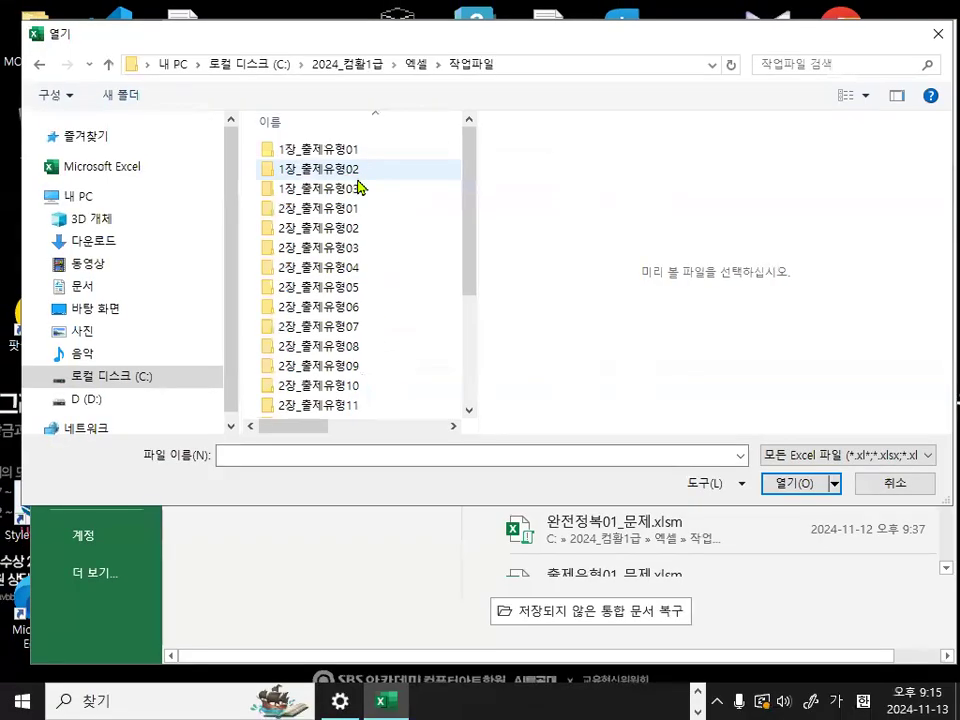
click(394, 170)
double_click(349, 170)
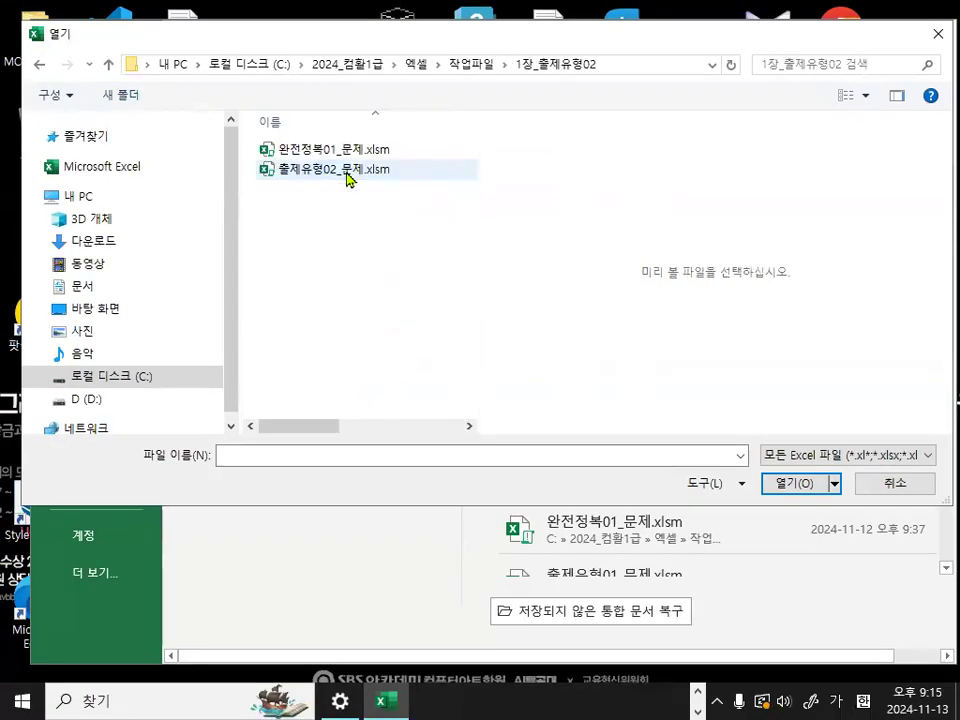
- Underline 출제유형02_문제.xlsm in red, open the workbook and select cell D4
drag(257, 179, 425, 181)
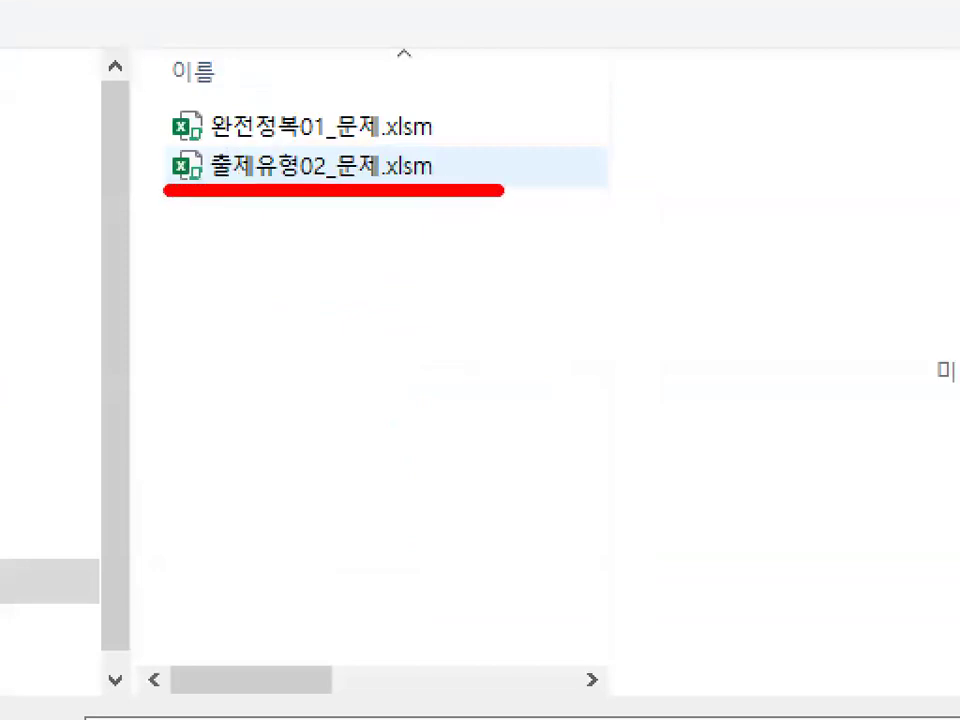
key(Escape)
double_click(398, 173)
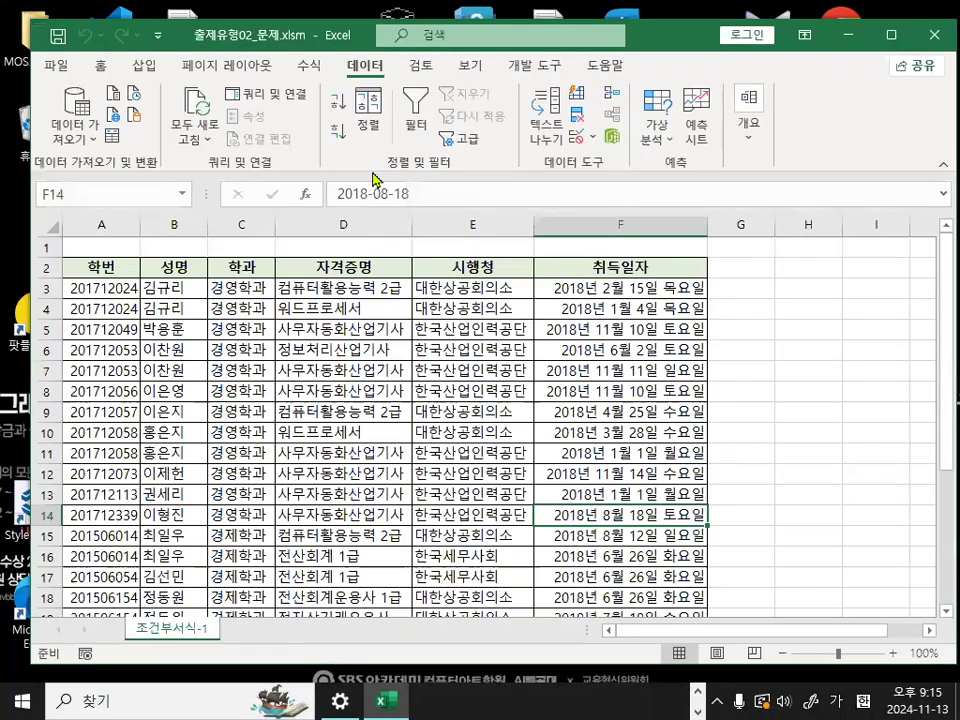
click(349, 303)
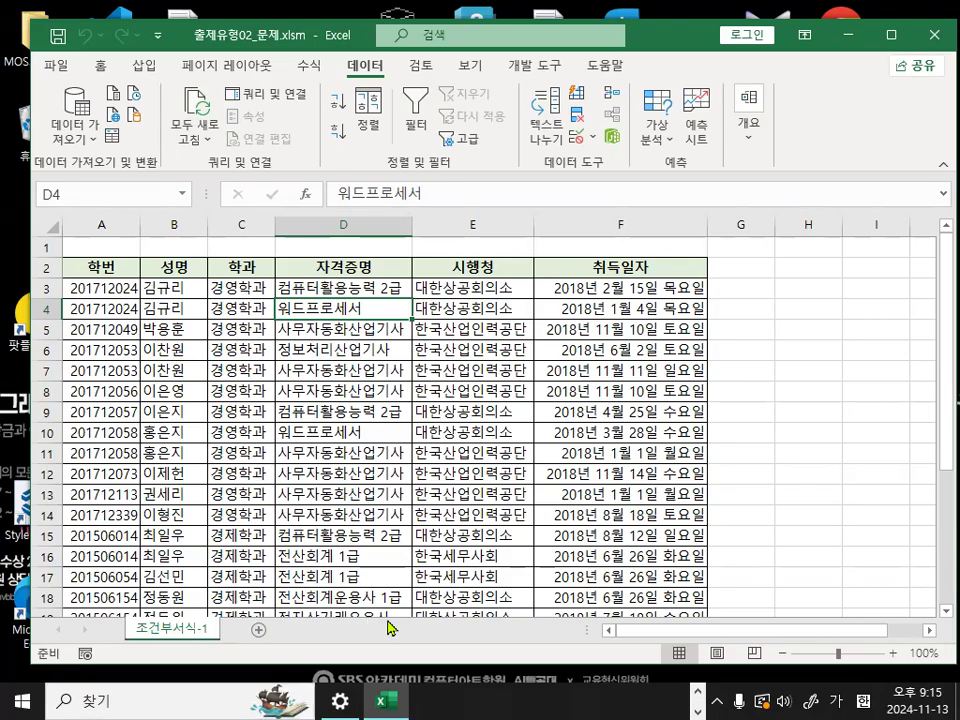
- Switch to the Notepad lesson notes and insert a dashed separator line with a blank line above <교재 17페이지>
key(alt+Tab)
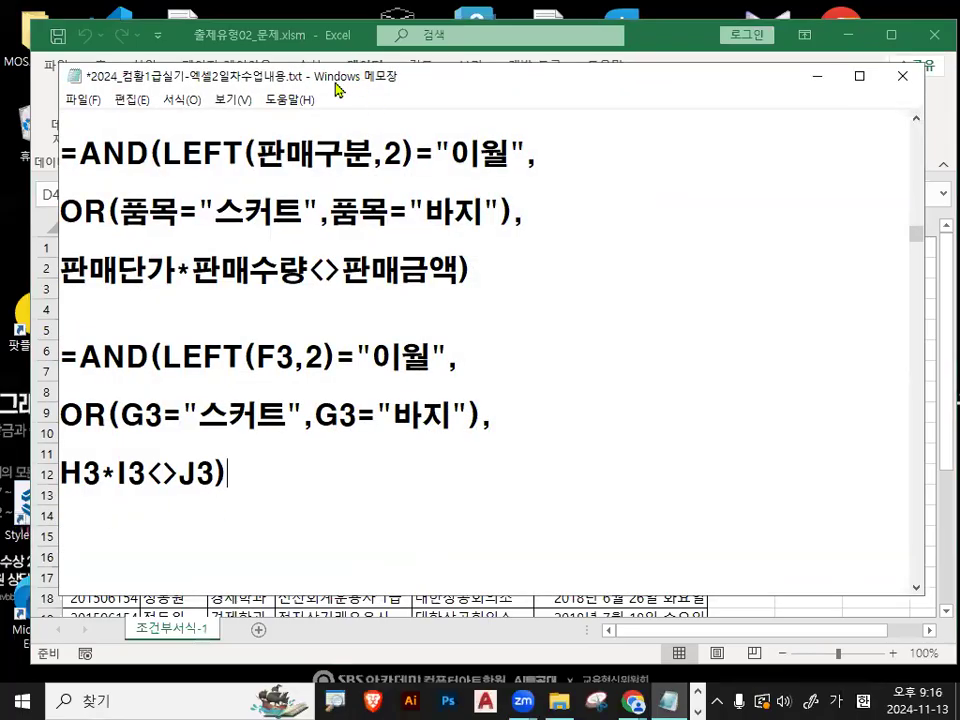
key(alt+Tab)
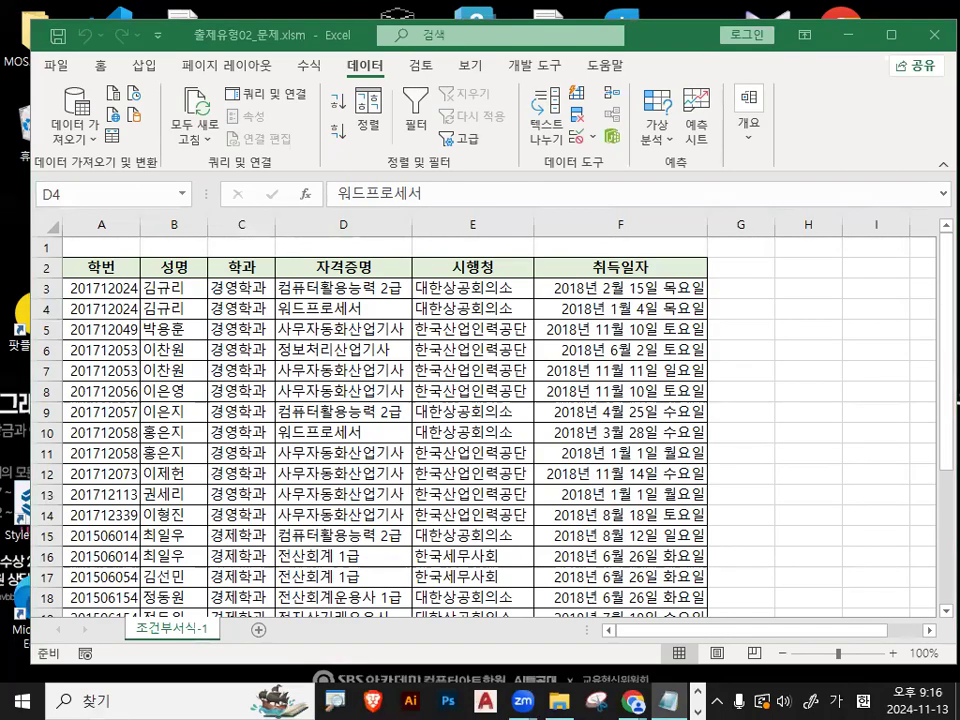
key(alt+Tab)
scroll(291, 353, up, 1)
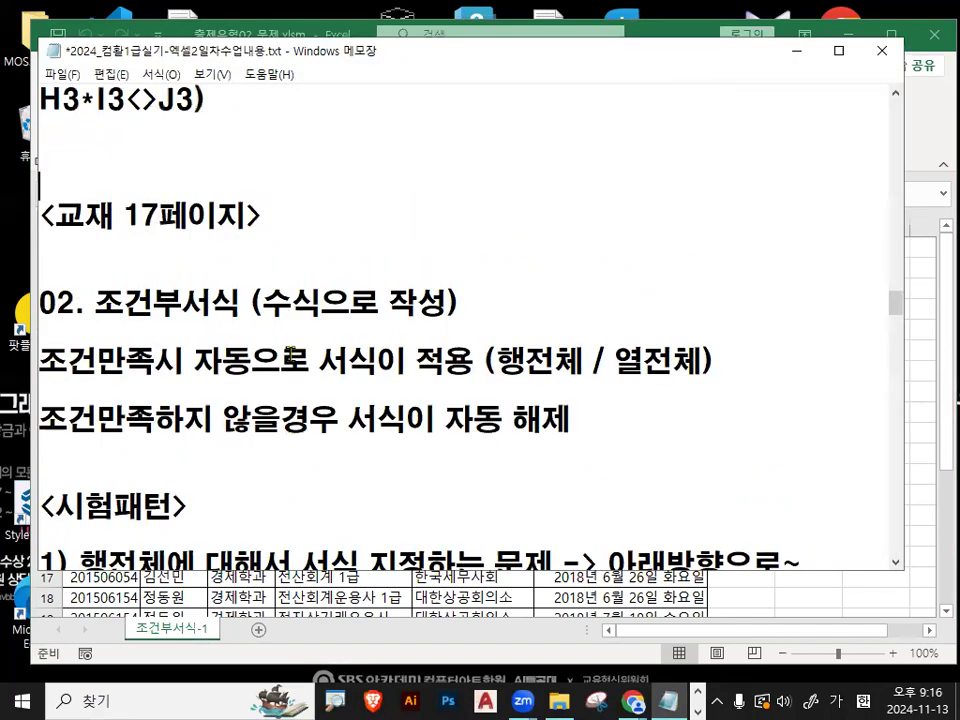
click(179, 176)
text(----------------------------------------)
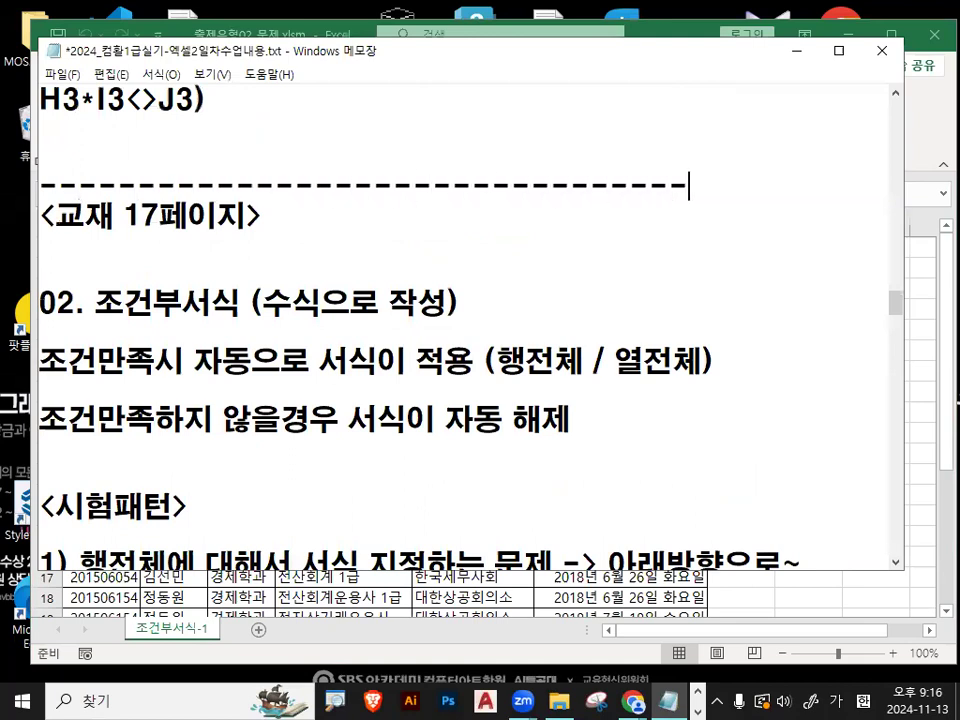
key(Return)
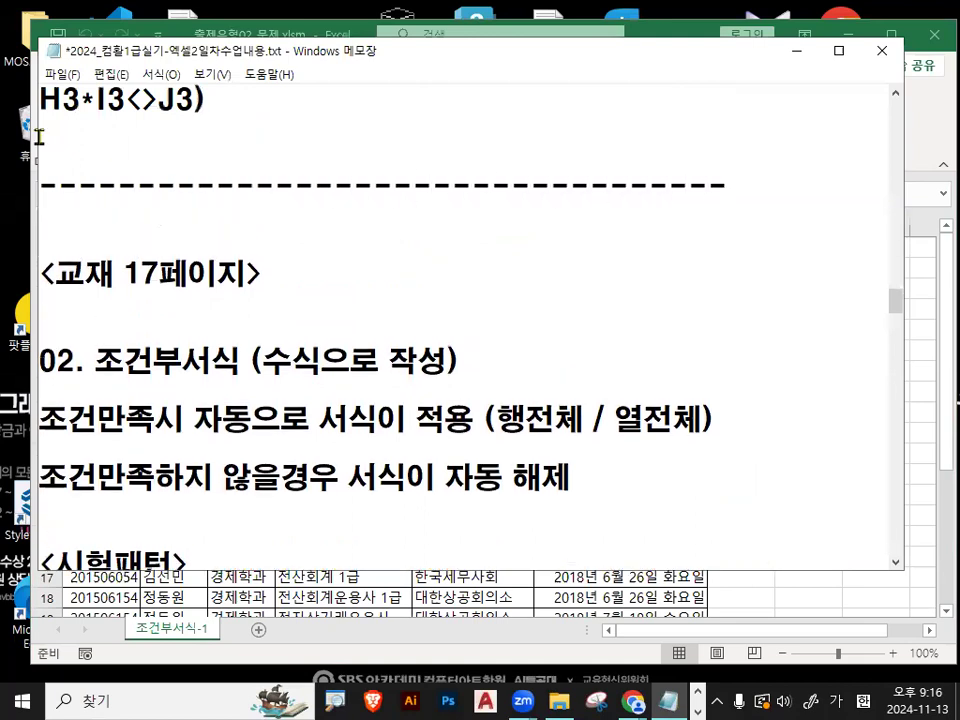
- Review the notes' 02. 조건부서식 section, highlighting the phrases on formula-based rules, automatic formatting and whole-row or whole-column application
mouse_move(218, 372)
mouse_down()
mouse_move(148, 395)
mouse_move(209, 376)
mouse_up()
key(Escape)
drag(95, 360, 210, 360)
scroll(218, 357, down, 1)
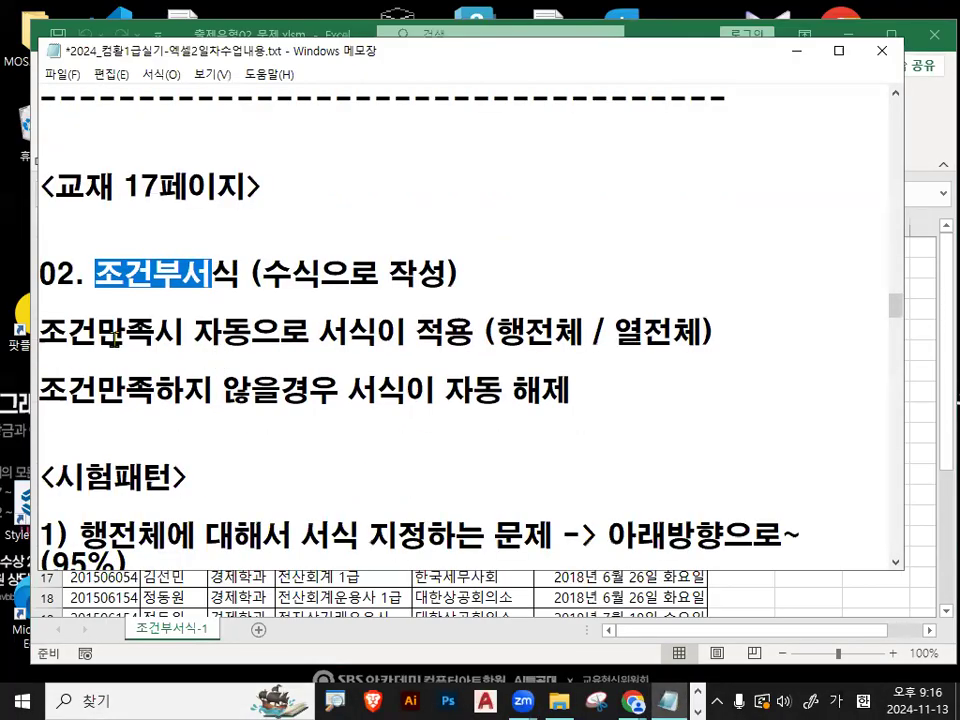
drag(262, 272, 459, 274)
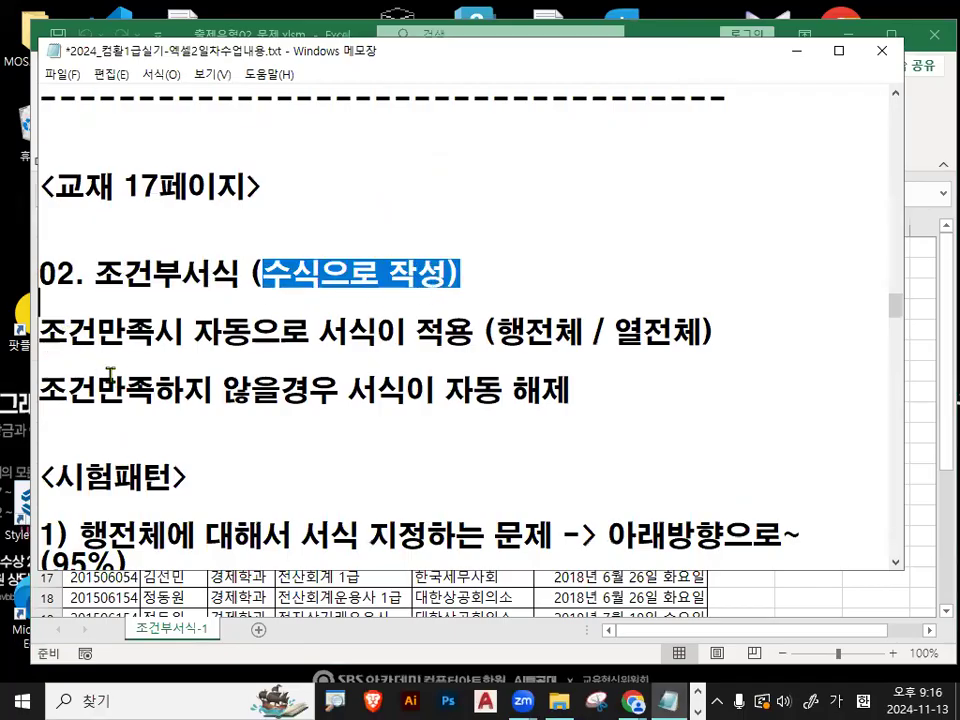
drag(46, 333, 251, 335)
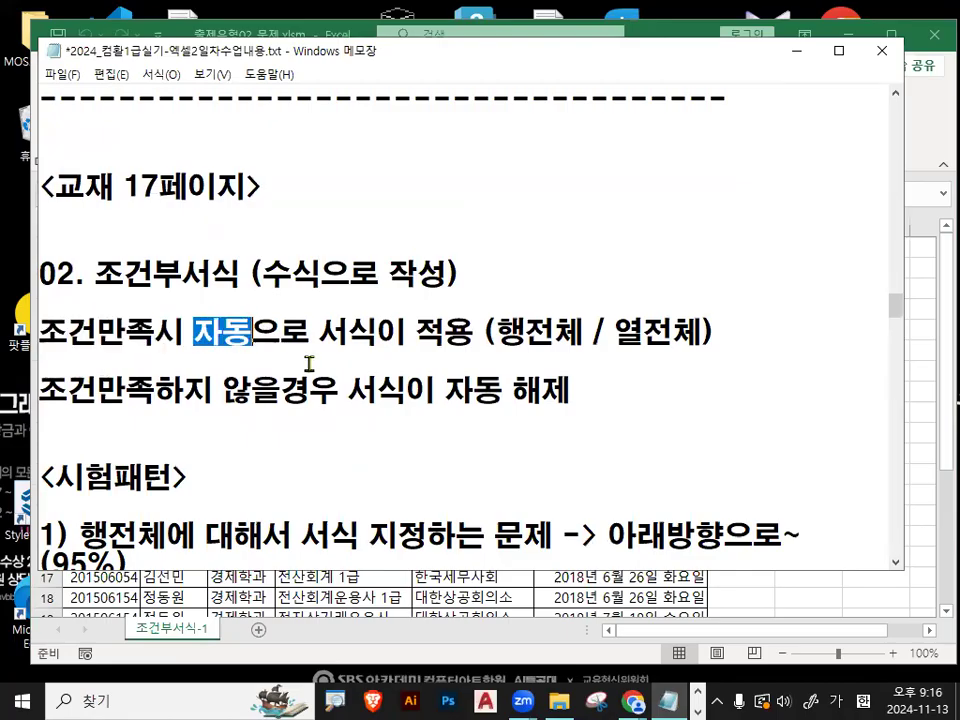
drag(319, 335, 697, 332)
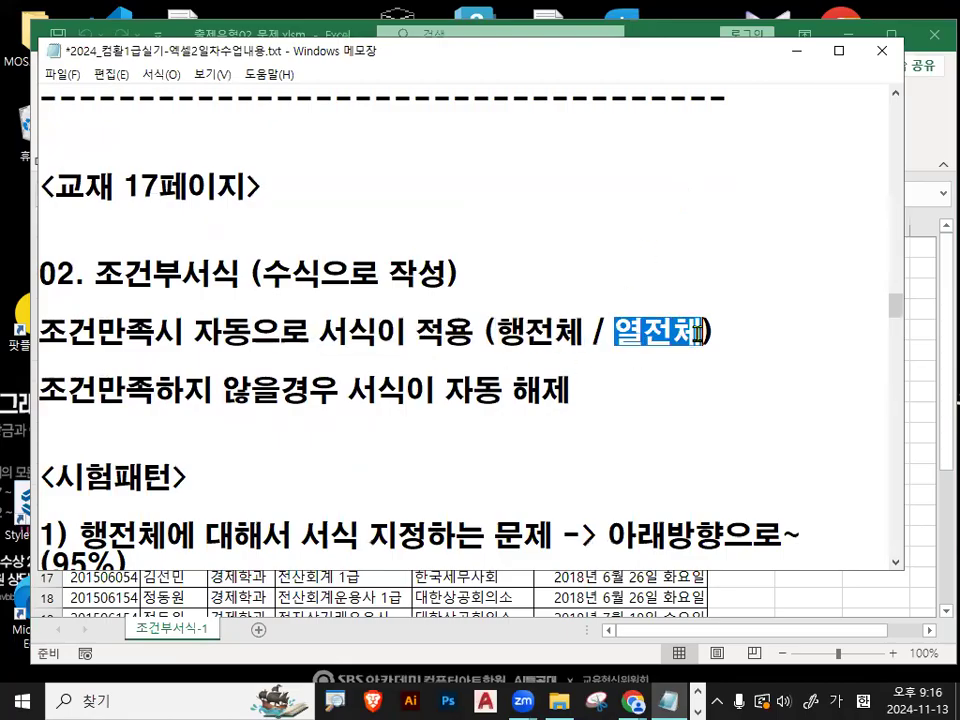
drag(507, 331, 705, 332)
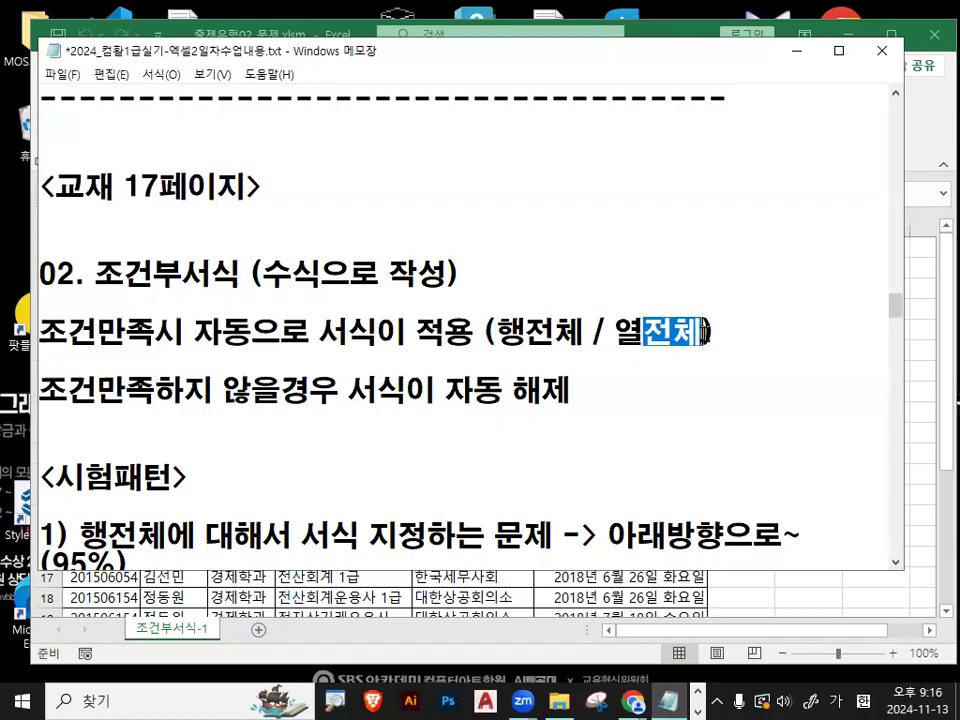
click(705, 332)
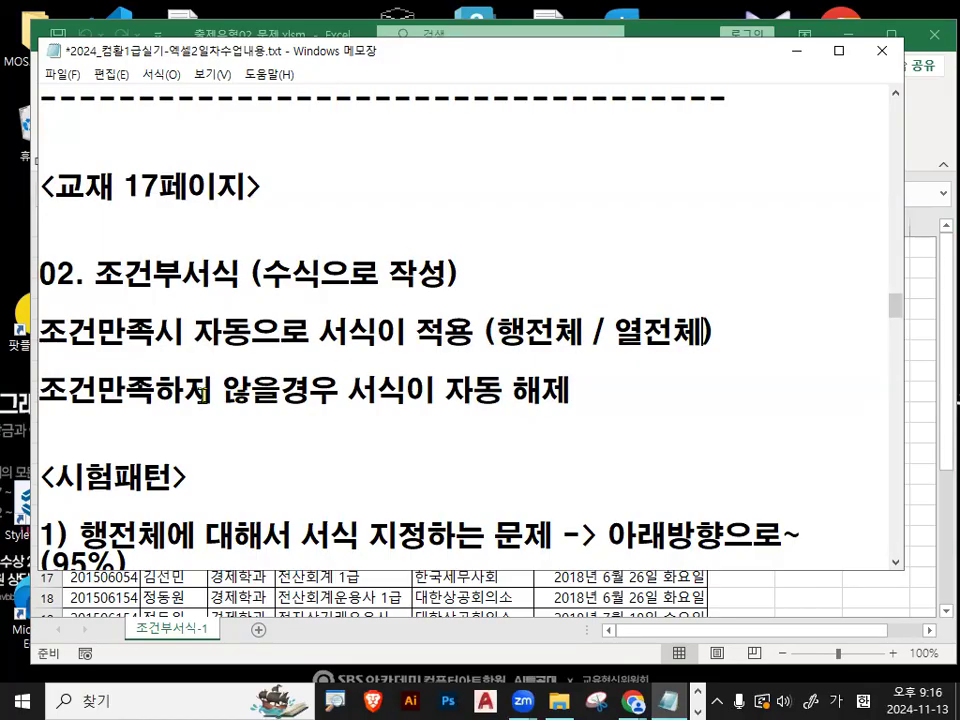
- Highlight the automatic-removal line and the row pattern's (95%) wording, widening the Notepad window until each 시험패턴 item fits on one line
drag(157, 393, 566, 399)
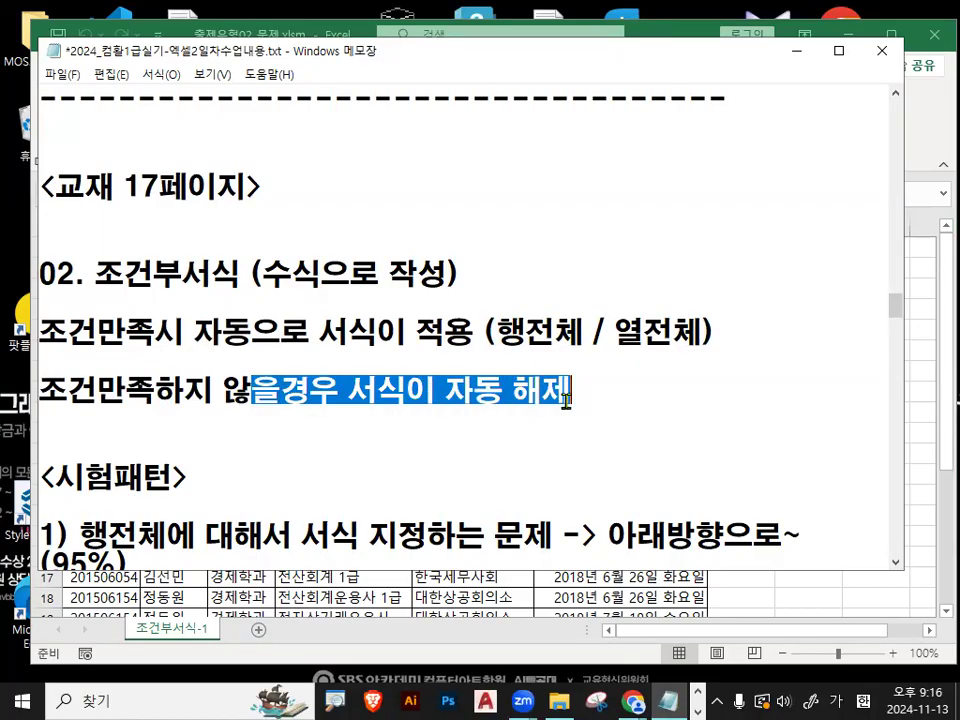
scroll(411, 388, down, 2)
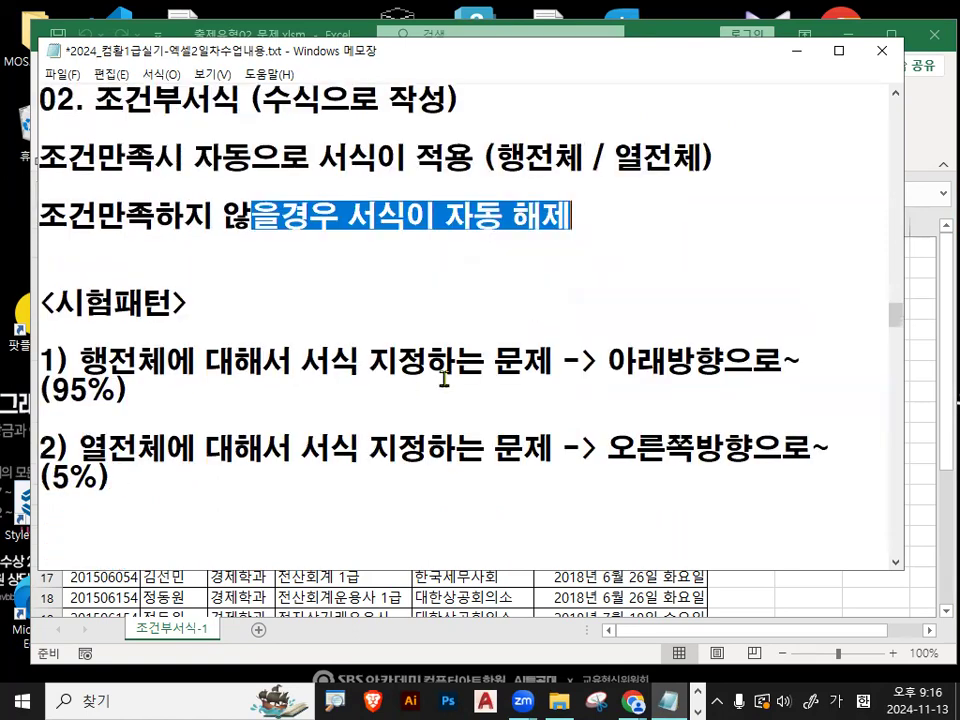
drag(907, 301, 927, 301)
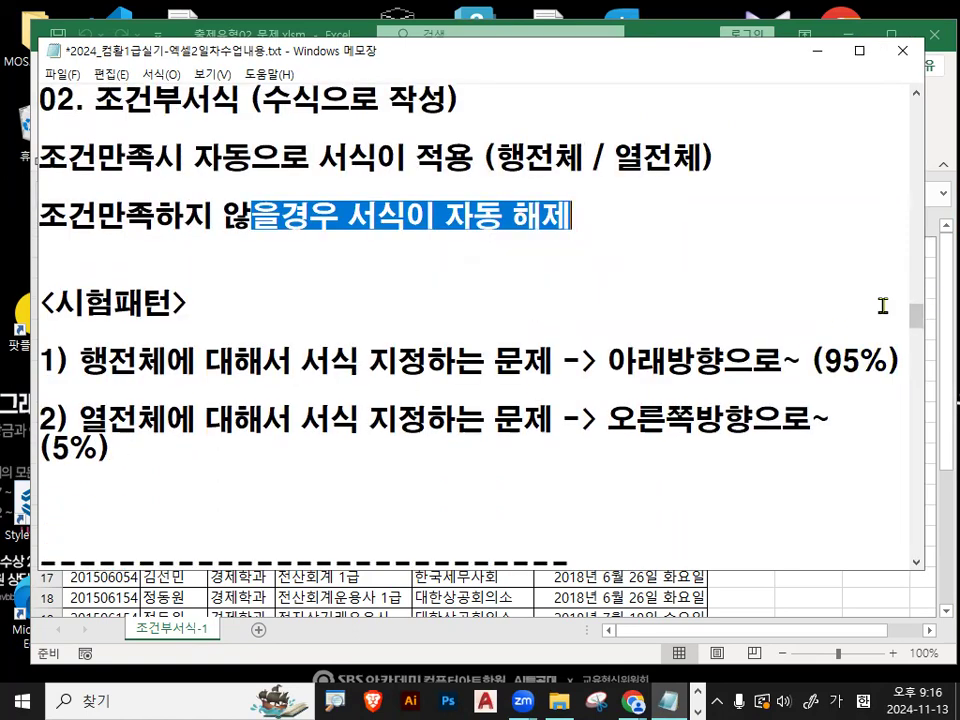
drag(80, 364, 133, 364)
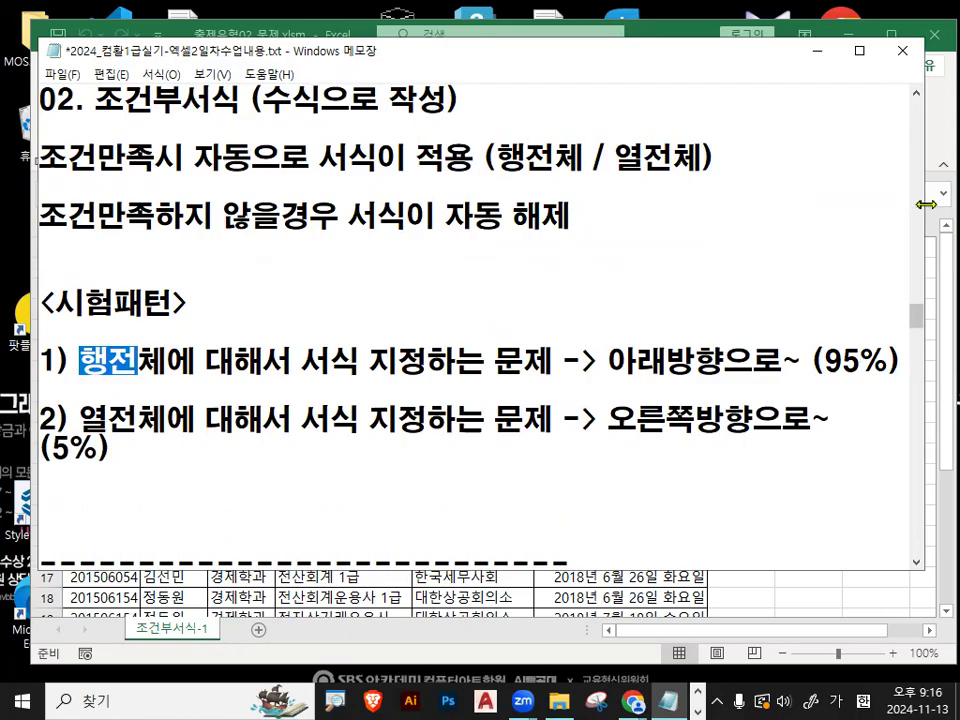
drag(925, 204, 944, 204)
drag(610, 361, 890, 362)
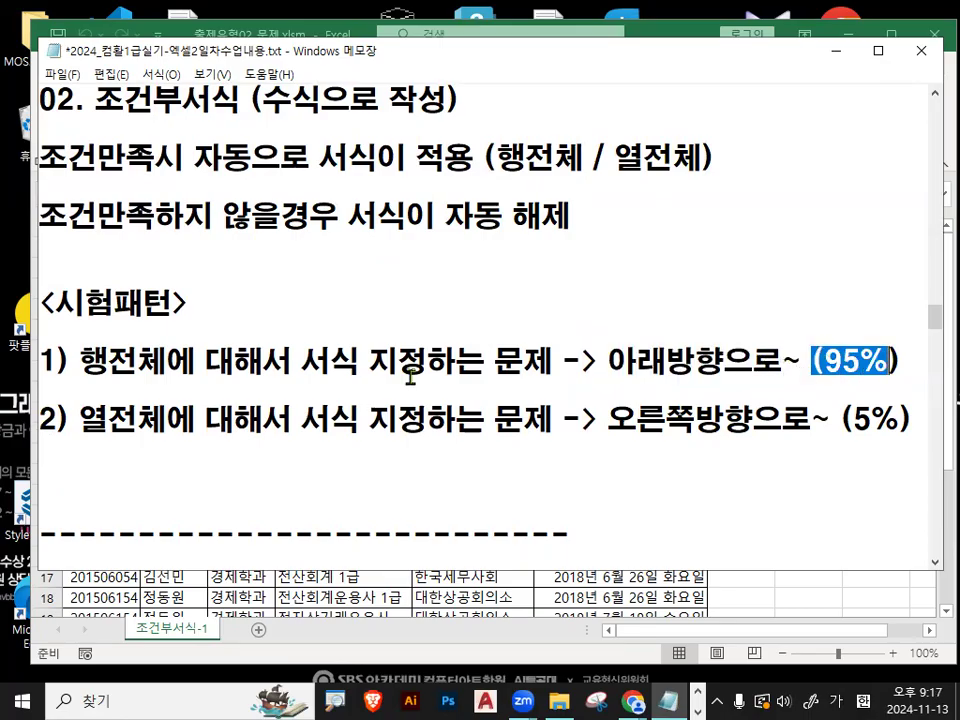
- Highlight the key phrases of the second 시험패턴 item on whole-column formatting, from 열전체 through 오른쪽방향으로 to (5%)
click(85, 418)
drag(85, 418, 168, 419)
drag(300, 418, 430, 419)
drag(608, 418, 752, 418)
drag(840, 418, 903, 418)
click(732, 393)
- Underline 아래방향으로~ (95%) in red, circle (5%) and 열전체, and clear the marks from the notes
key(ctrl+2)
drag(626, 369, 920, 369)
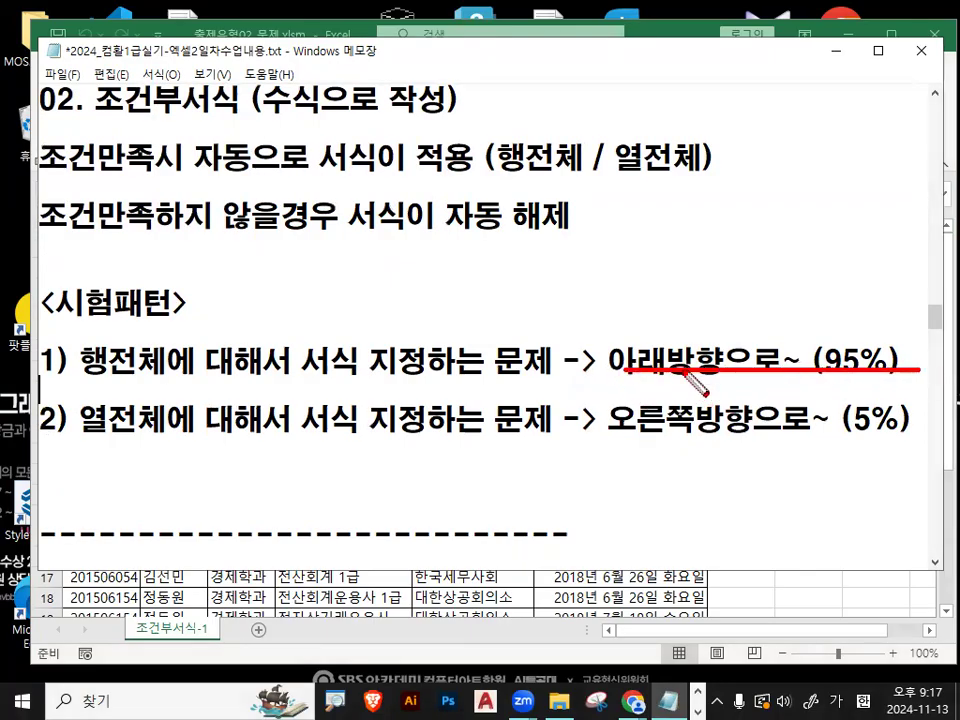
mouse_move(690, 372)
mouse_down()
mouse_move(643, 350)
mouse_move(738, 373)
mouse_up()
drag(912, 430, 910, 414)
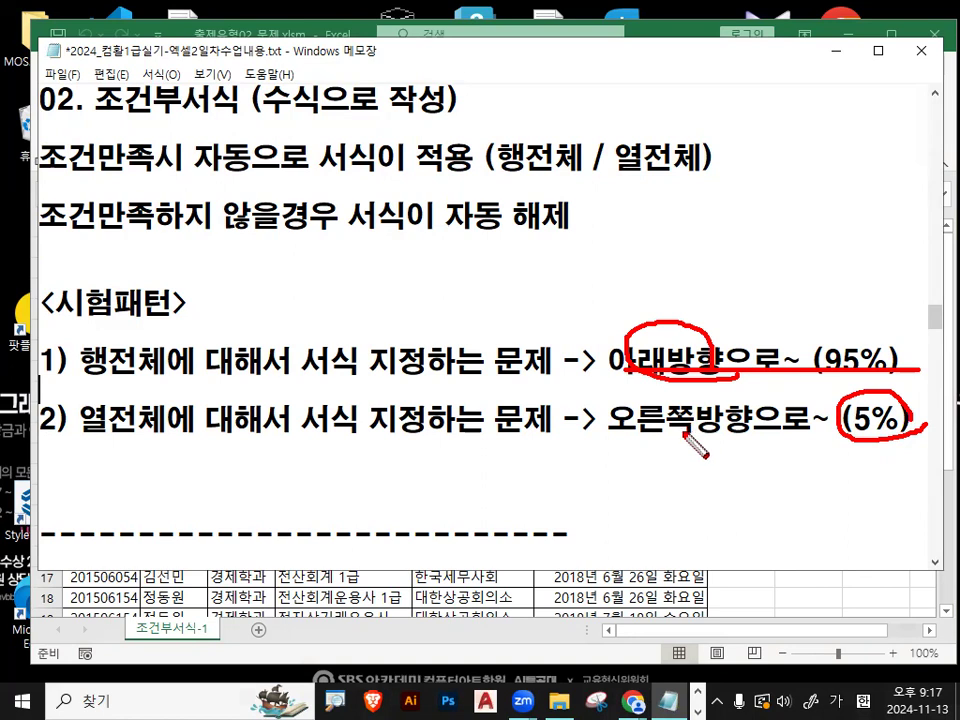
drag(90, 412, 165, 372)
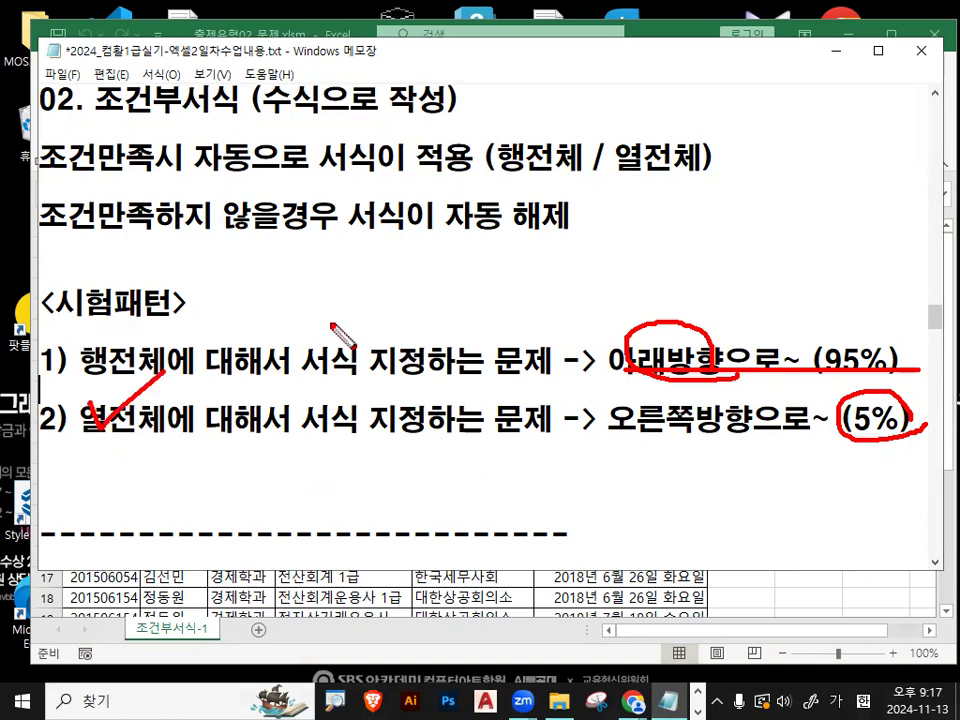
mouse_move(185, 432)
mouse_down()
mouse_move(95, 400)
mouse_move(200, 432)
mouse_up()
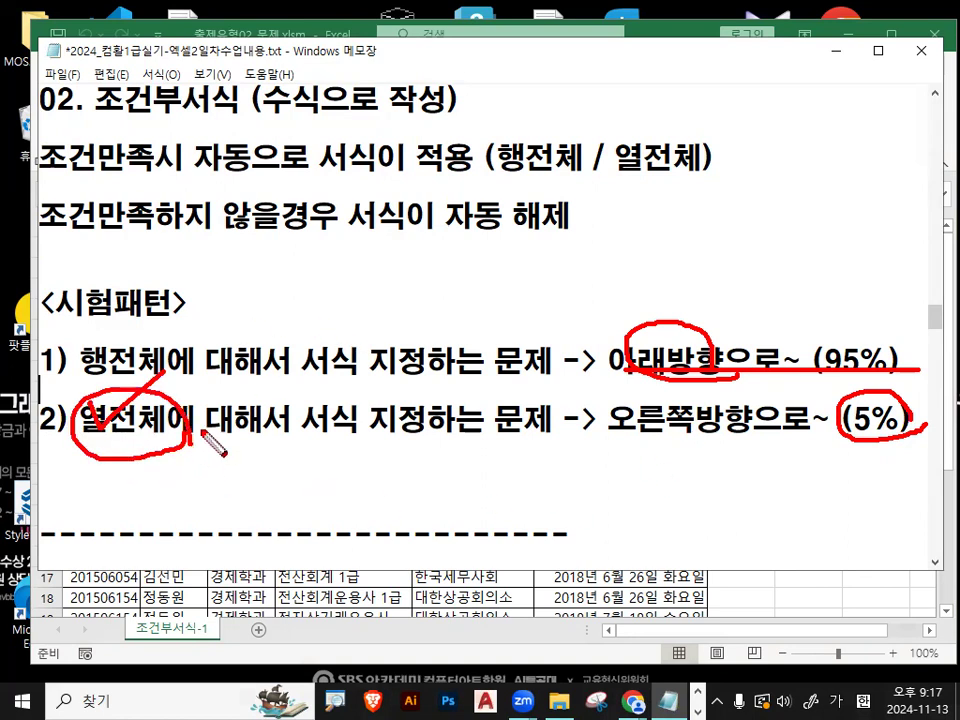
key(Escape)
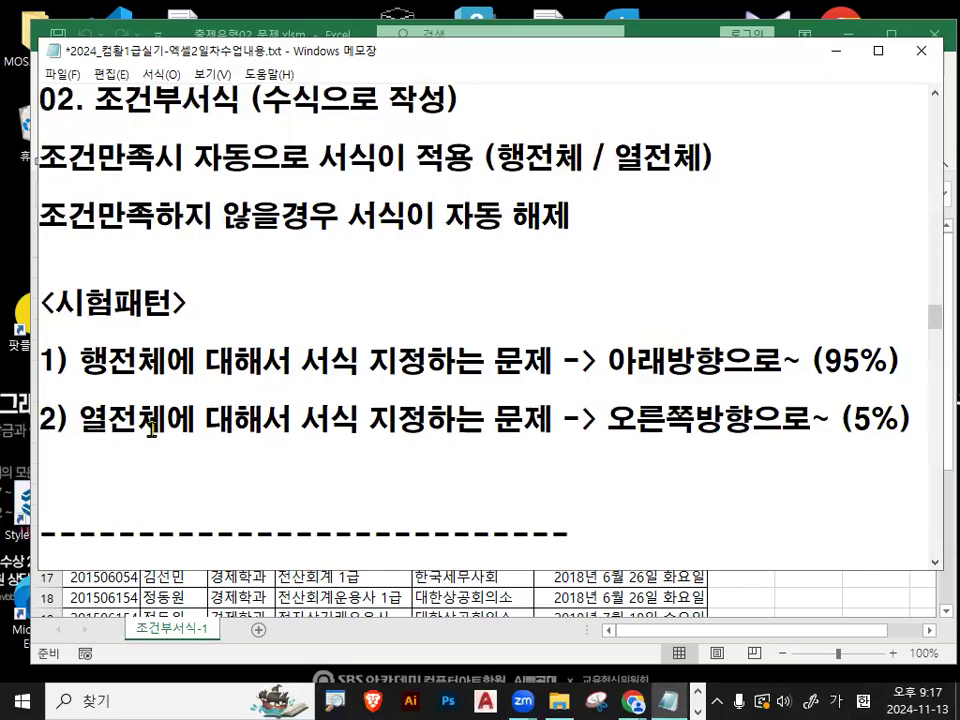
- Review the notes on formula-based 조건부서식, highlighting 수식으로 작성, 셀주소를 and the default 절대참조 address form
drag(95, 100, 249, 100)
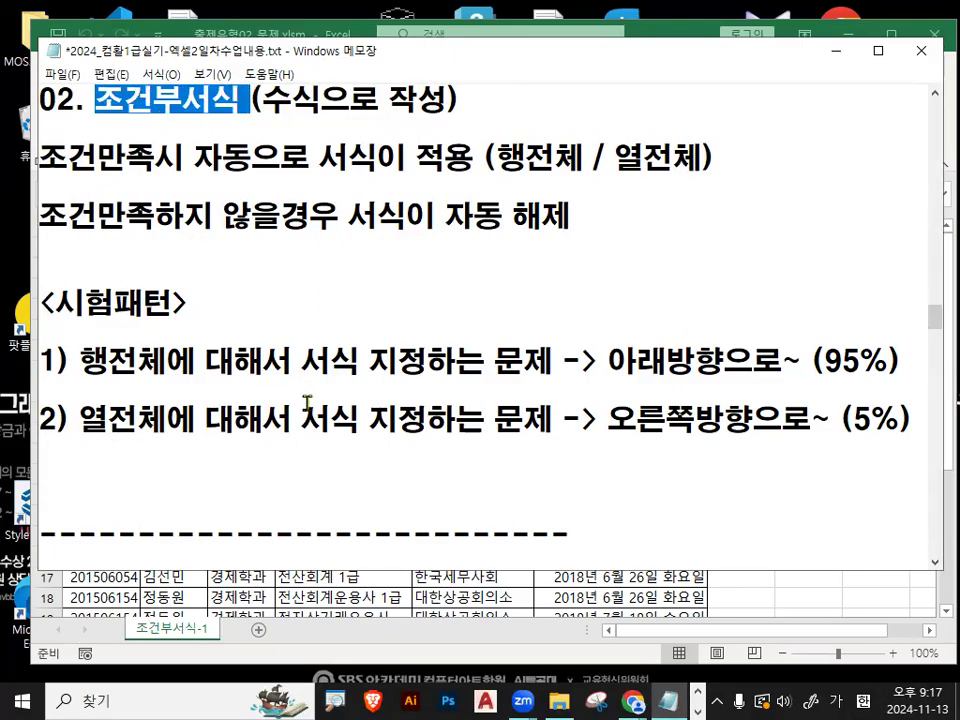
scroll(311, 400, down, 1)
scroll(307, 400, down, 1)
drag(249, 332, 430, 330)
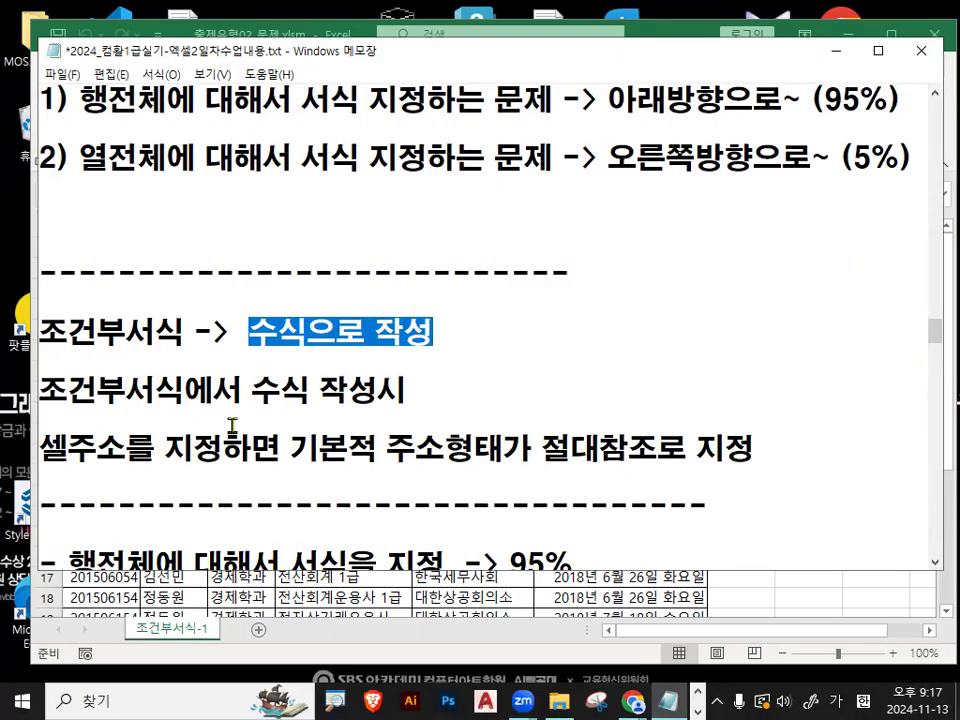
drag(47, 460, 152, 456)
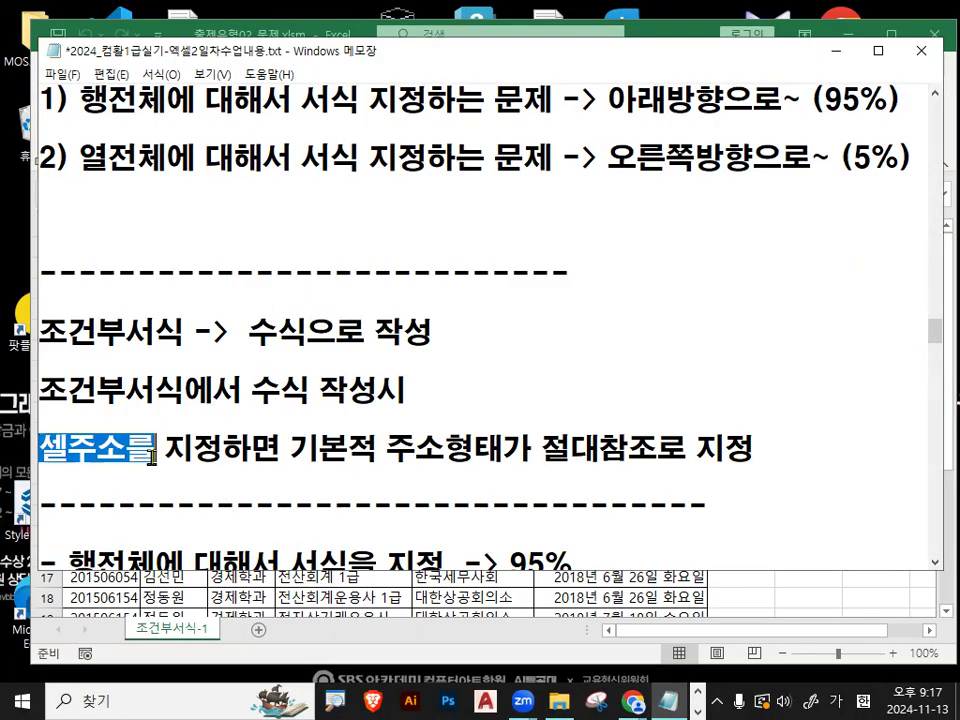
scroll(300, 440, down, 1)
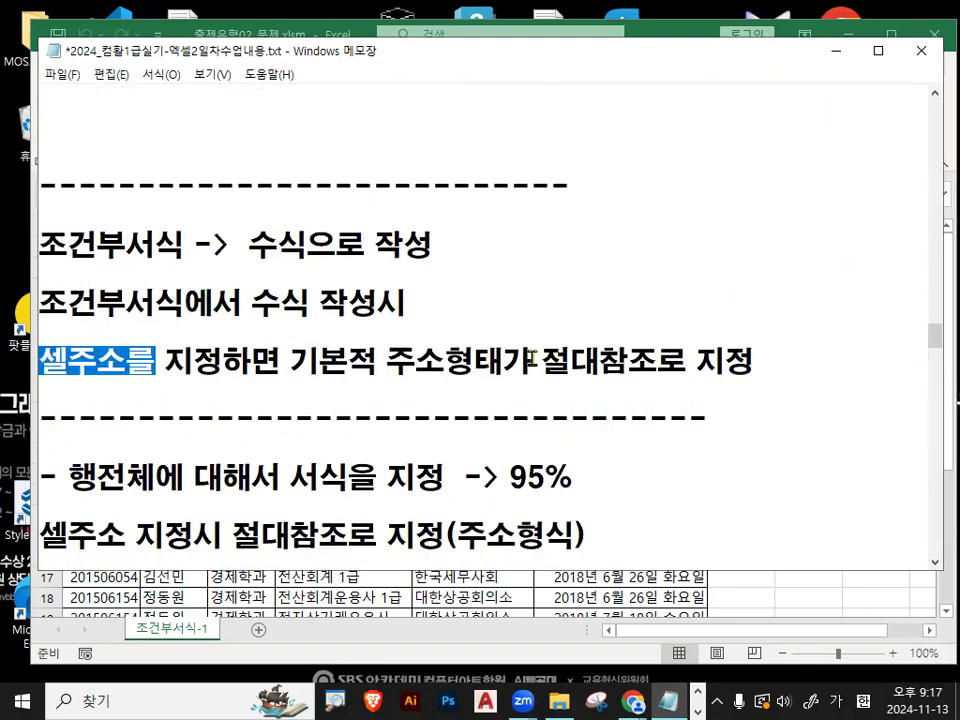
drag(291, 360, 645, 358)
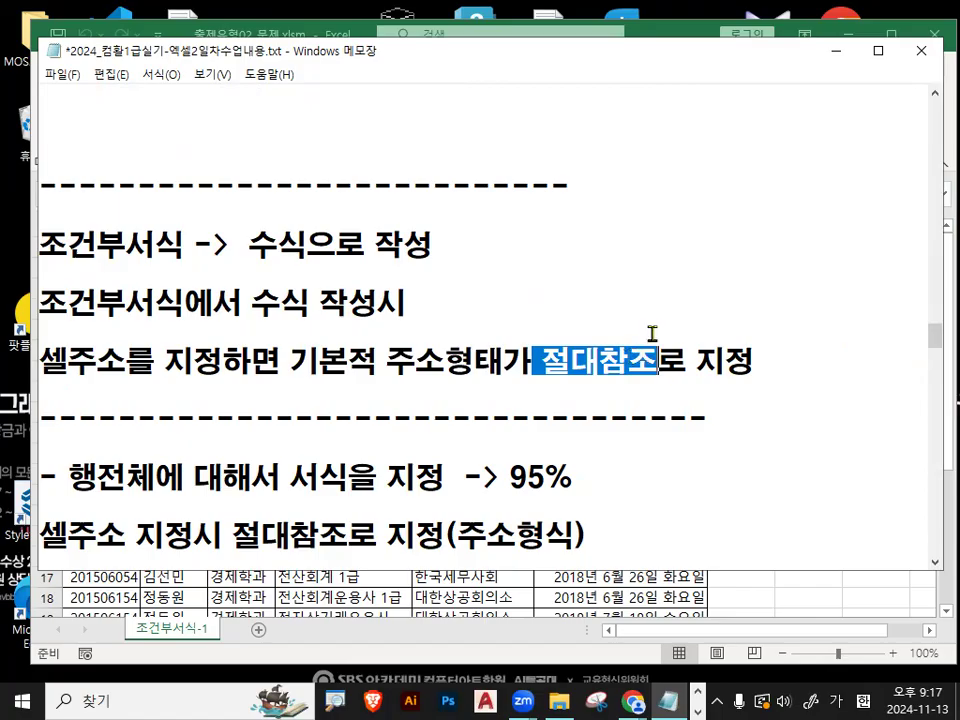
- Return to the workbook, try a reference to D36 in cell E37, make it absolute as =$D$36, circle it in red and cancel the entry
click(832, 52)
ctrl+scroll(590, 490, up, 5)
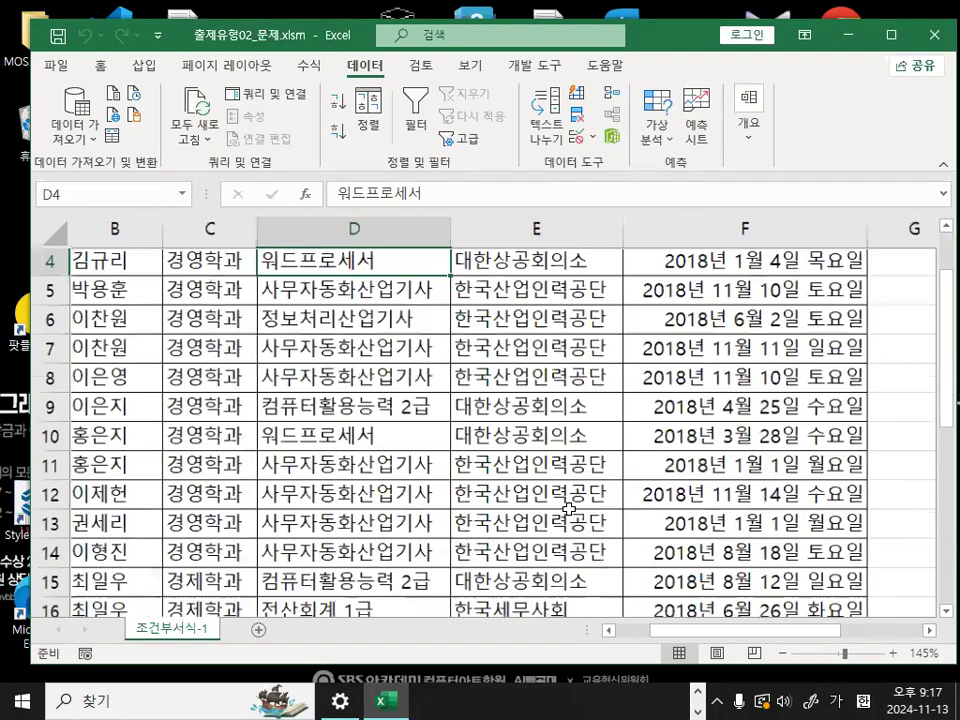
scroll(560, 470, down, 10)
click(490, 376)
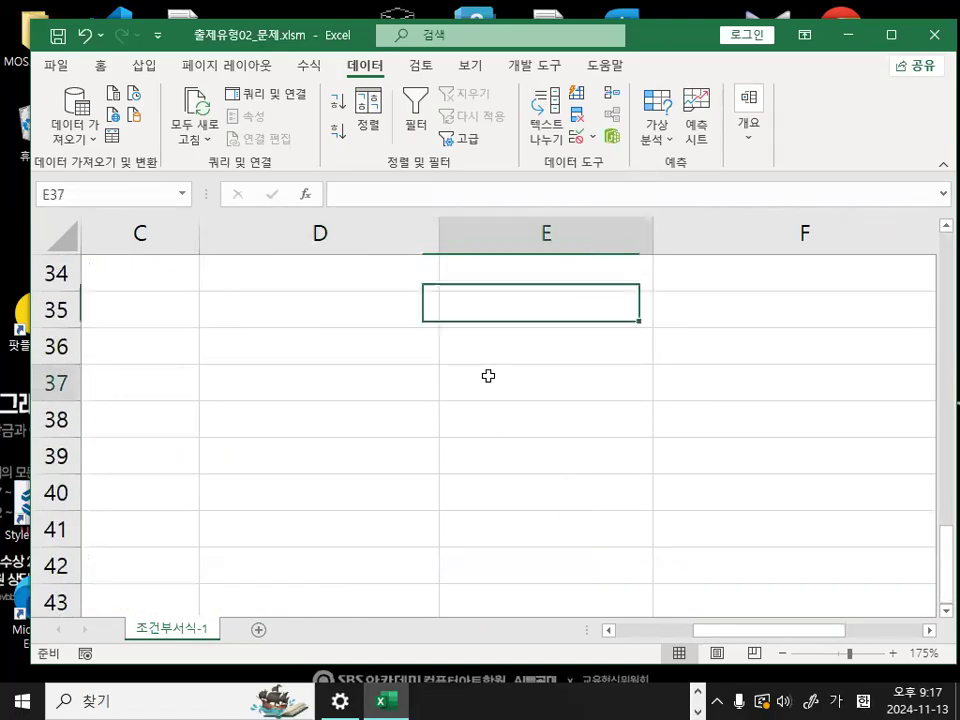
text(=)
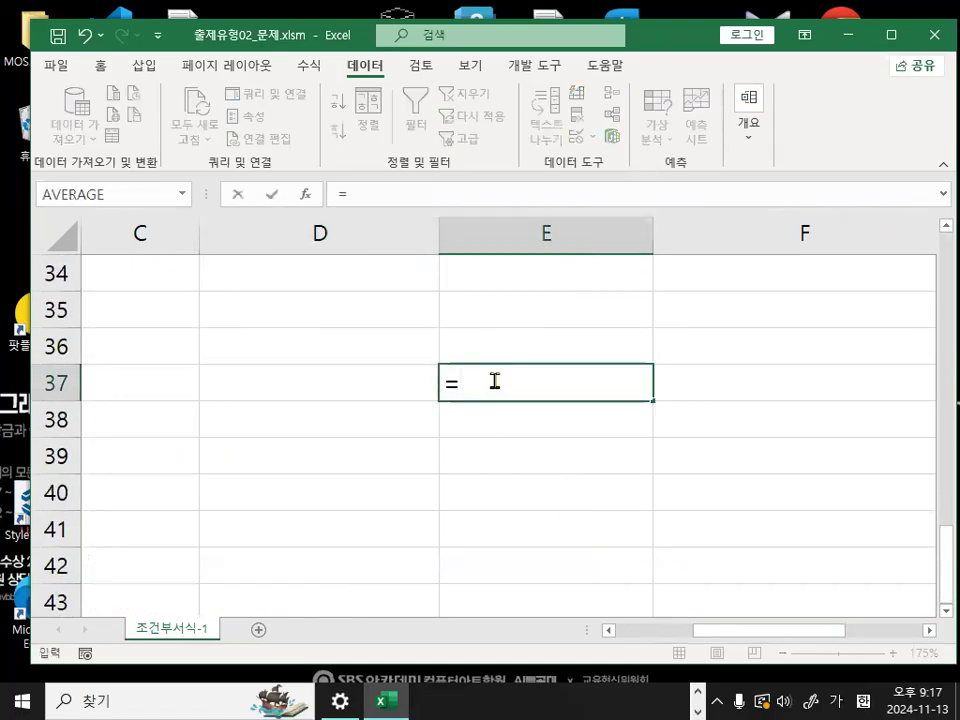
click(371, 341)
mouse_move(515, 390)
mouse_down()
mouse_move(429, 403)
mouse_move(437, 318)
mouse_move(535, 399)
mouse_up()
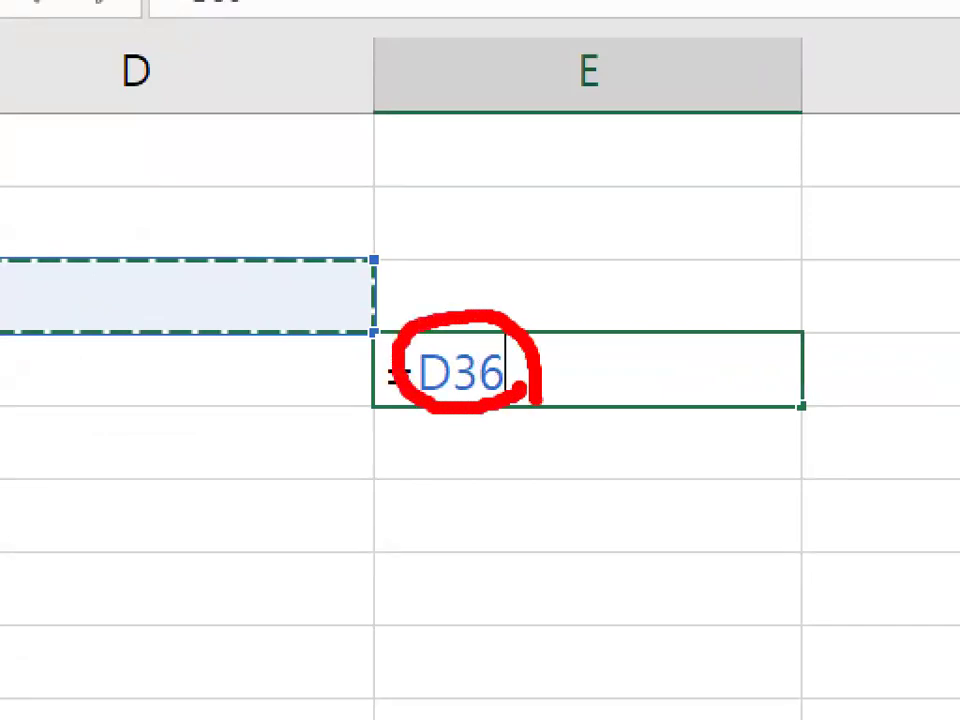
key(Escape)
key(F4)
mouse_move(565, 398)
mouse_down()
mouse_move(551, 381)
mouse_move(590, 390)
mouse_up()
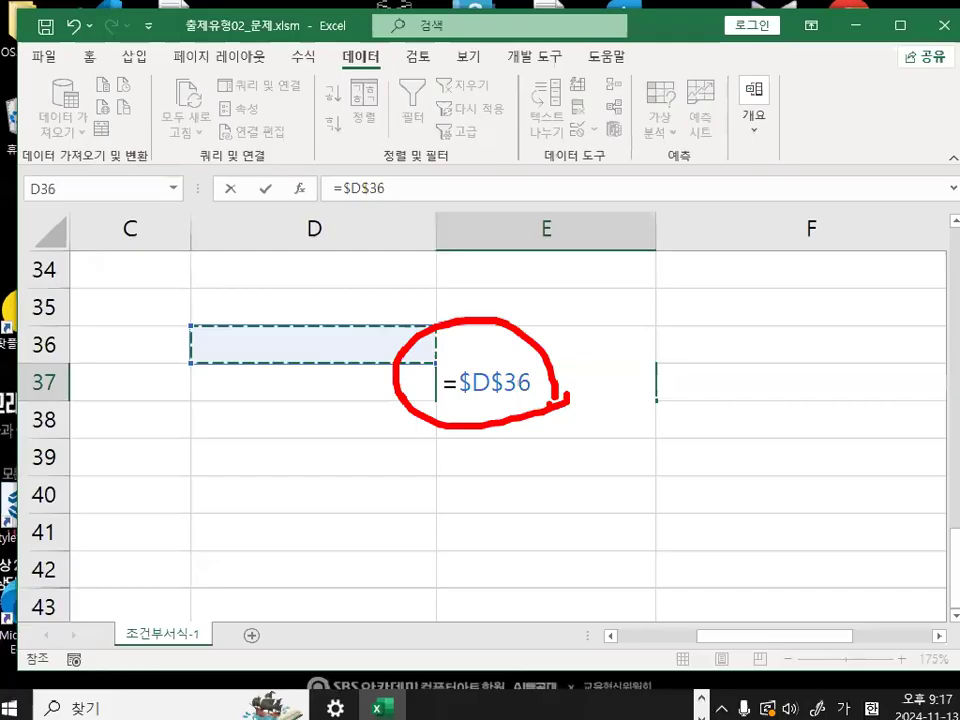
key(Escape)
- Widen column C slightly with cell C3 selected, and mark the cell with red pen strokes
scroll(540, 395, up, 11)
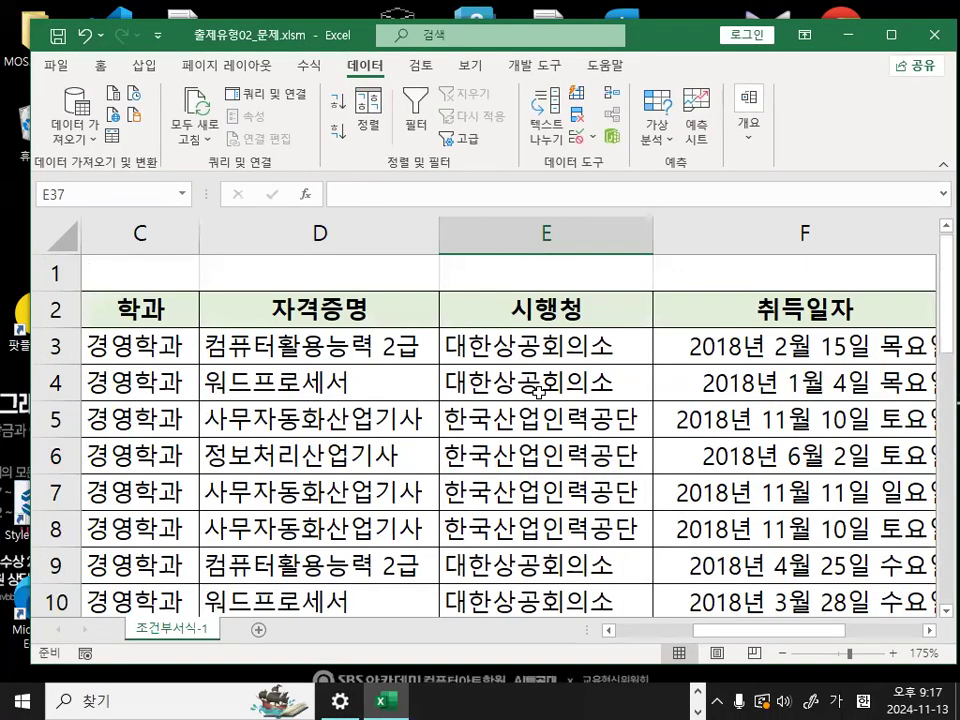
click(320, 346)
drag(782, 639, 641, 640)
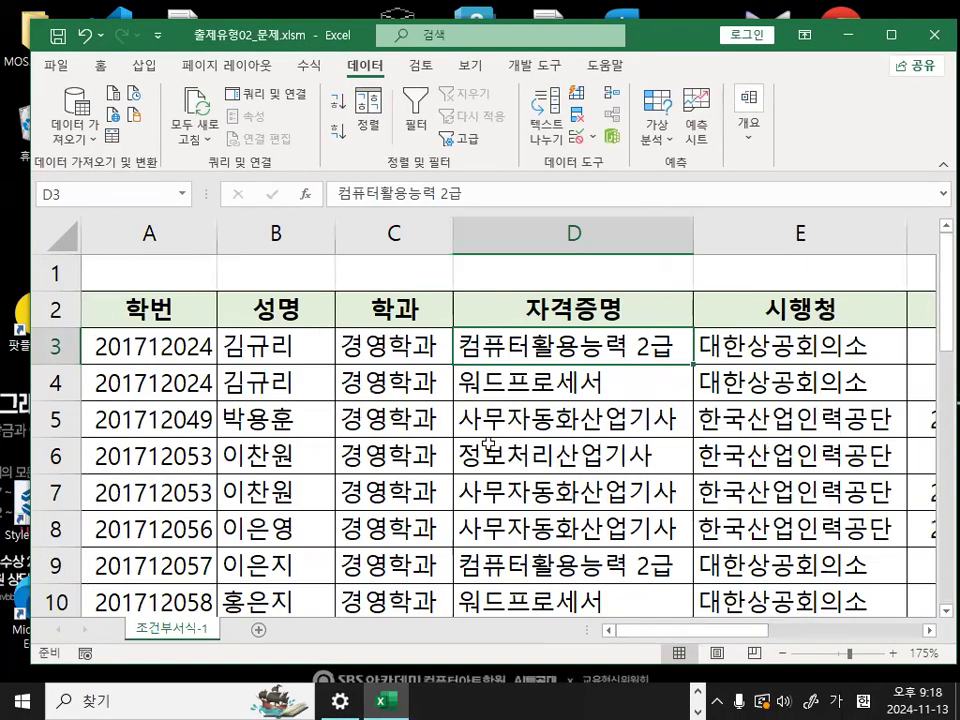
click(435, 346)
drag(449, 237, 479, 237)
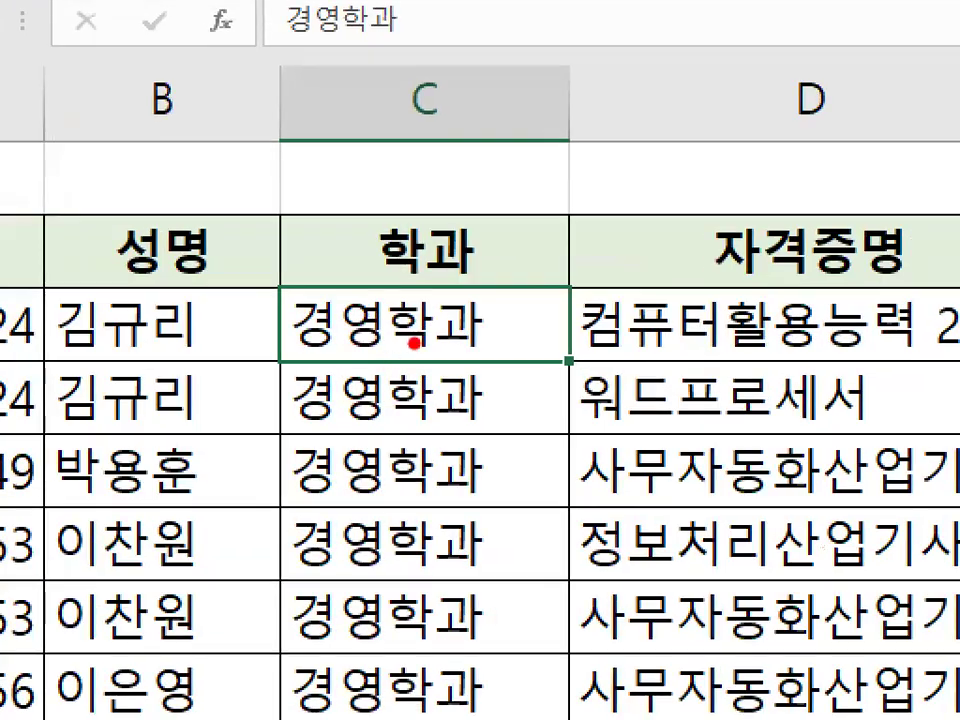
drag(440, 351, 354, 364)
mouse_move(490, 335)
mouse_down()
mouse_move(272, 340)
mouse_move(478, 322)
mouse_up()
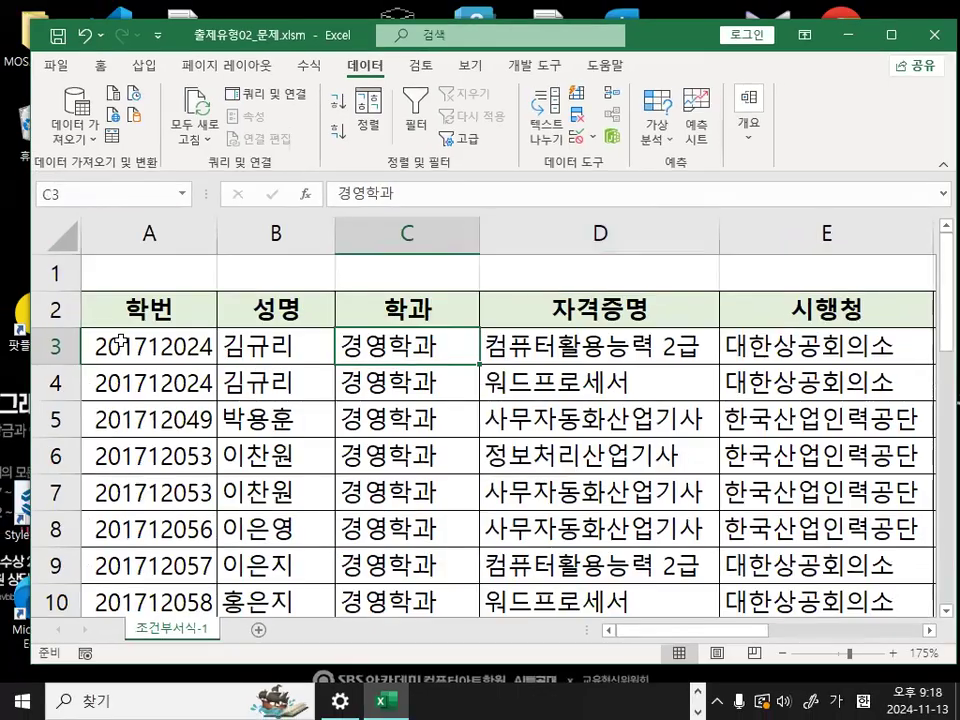
- Select the first data row and cell C3, draw red marks around that 학과 cell, and clear them
drag(86, 345, 600, 343)
click(418, 352)
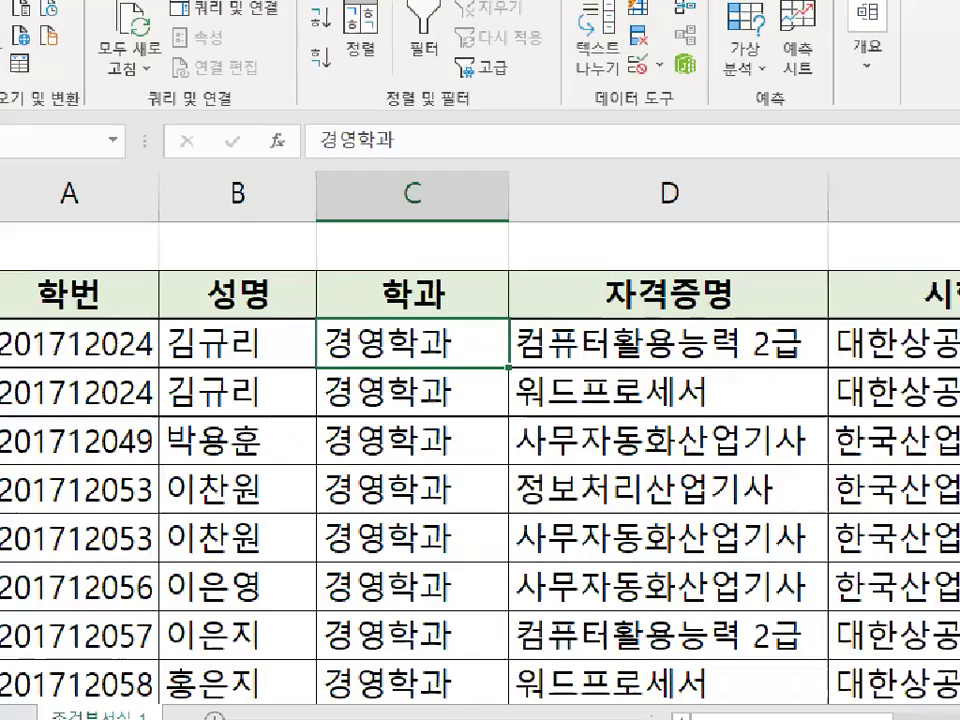
drag(374, 356, 480, 353)
mouse_move(369, 283)
mouse_down()
mouse_move(377, 294)
mouse_move(469, 222)
mouse_up()
drag(495, 293, 411, 389)
drag(430, 313, 503, 422)
key(Escape)
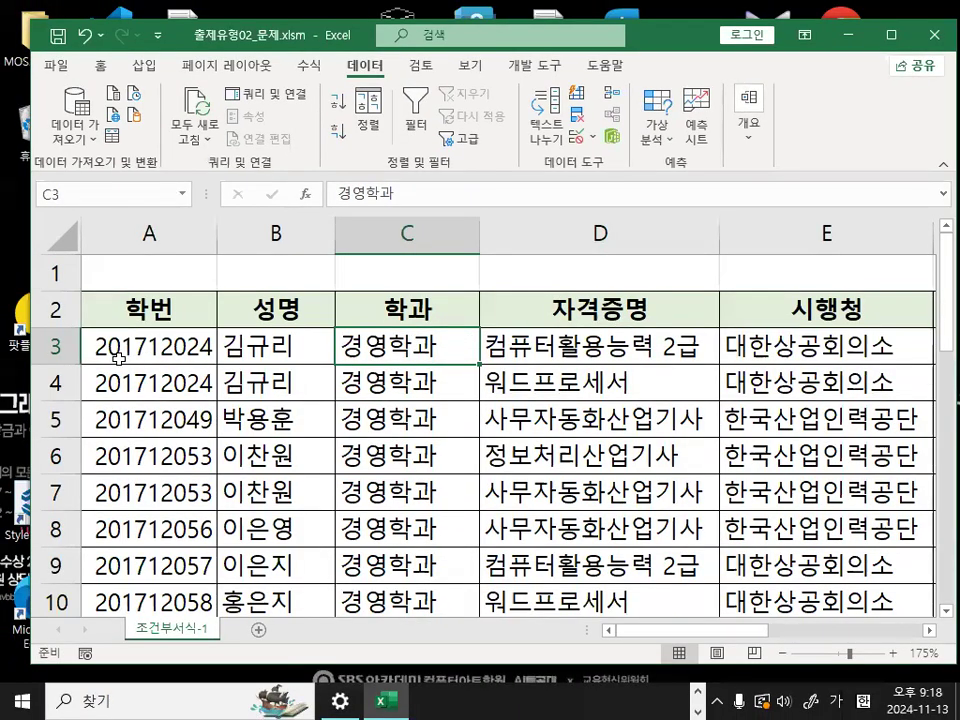
- Make row 1 taller and enter the absolute reference =$C$3 in cell C1
drag(105, 355, 840, 332)
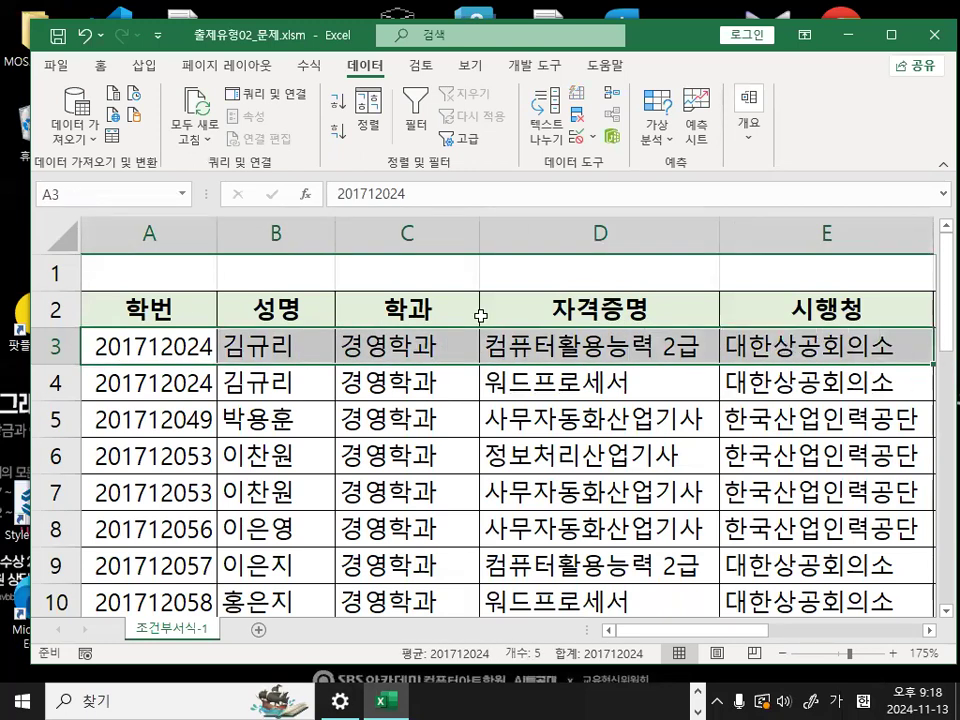
drag(43, 290, 43, 320)
click(439, 368)
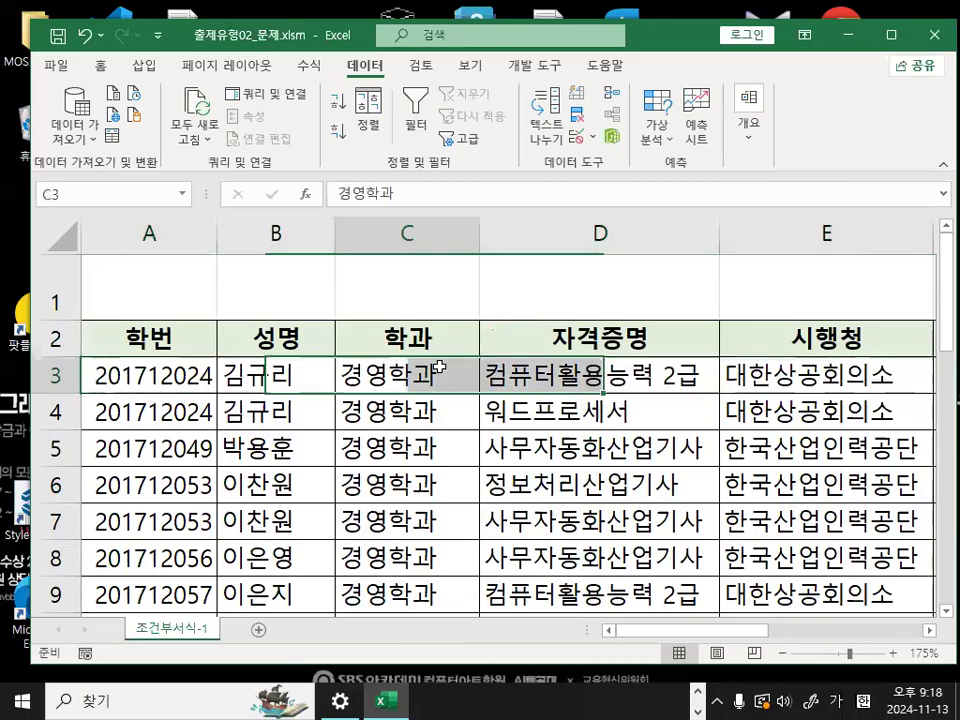
click(430, 297)
text(=)
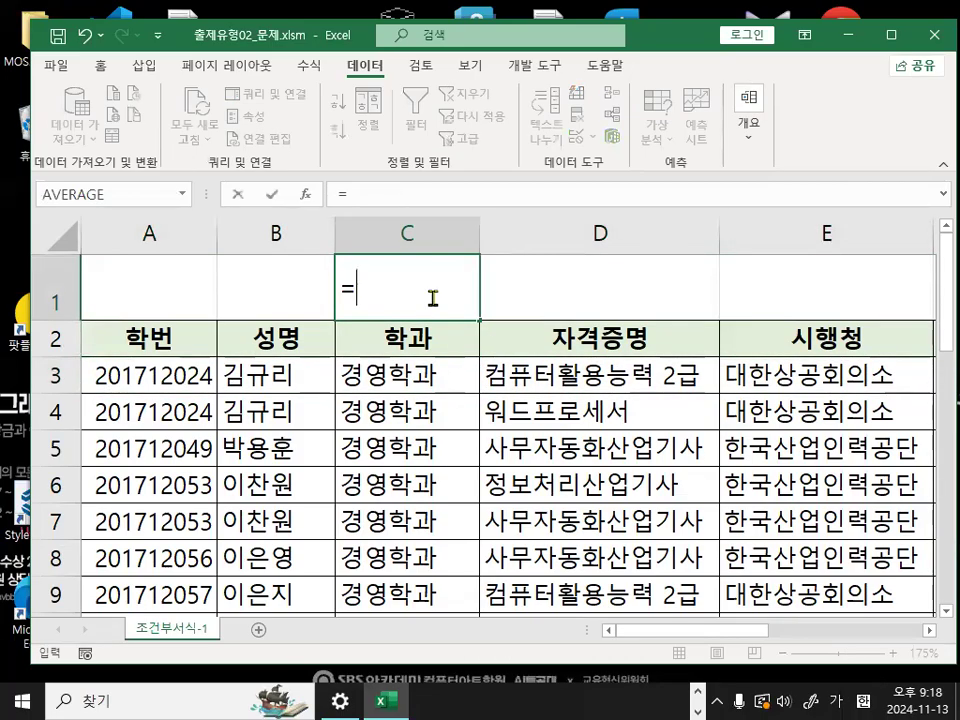
click(400, 375)
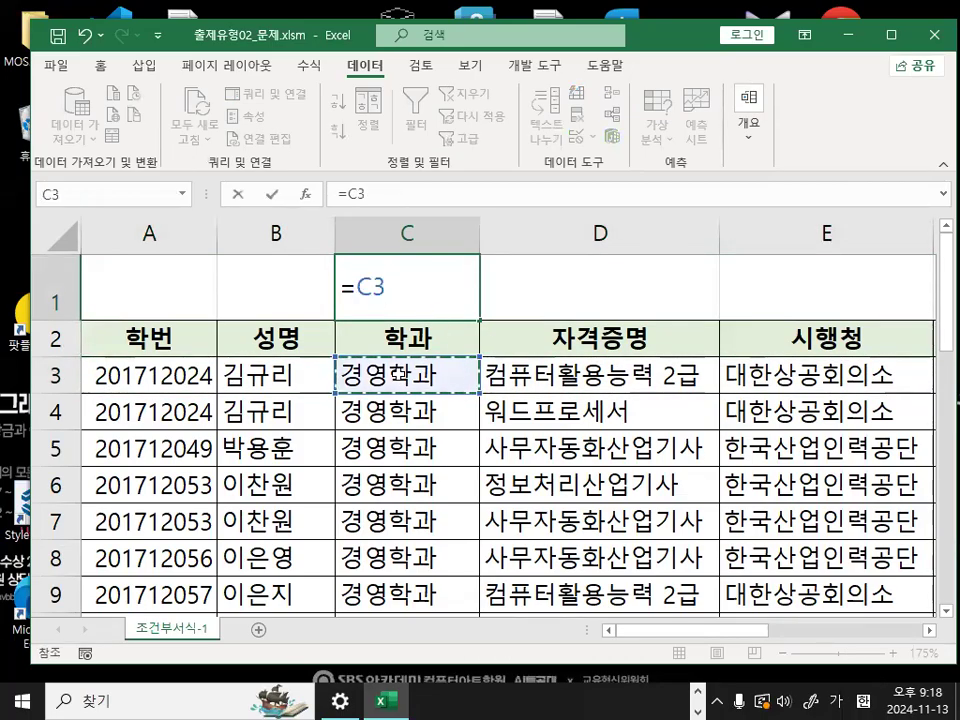
key(F4)
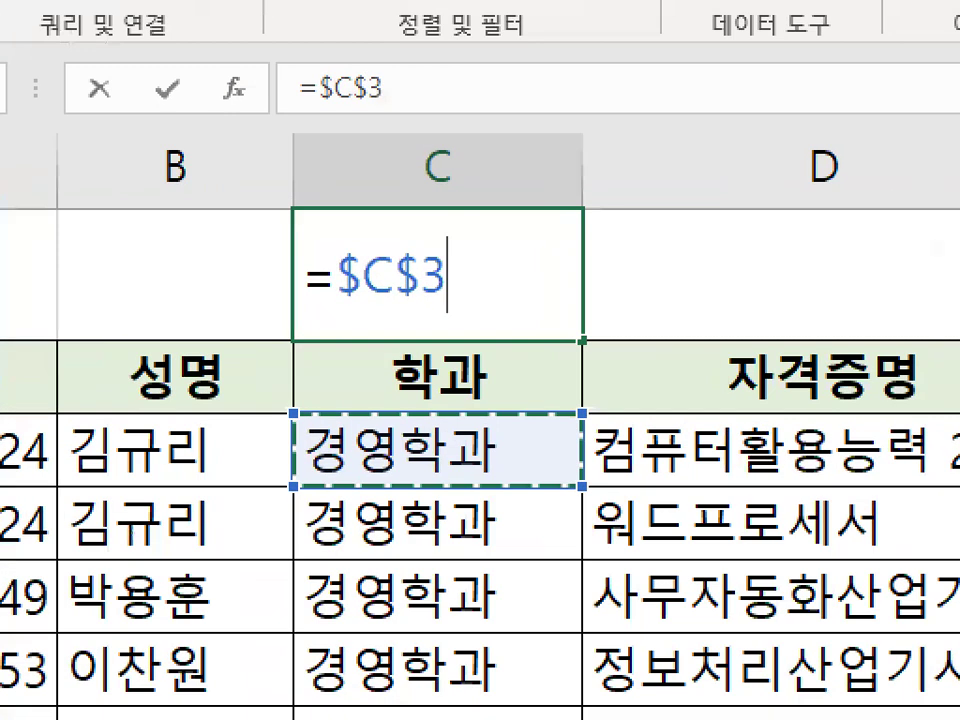
- Magnify the =$C$3 formula in C1 and circle its row part $3 in red
click(497, 302)
mouse_move(505, 301)
mouse_down()
mouse_move(343, 317)
mouse_move(370, 227)
mouse_move(509, 300)
mouse_up()
key(Escape)
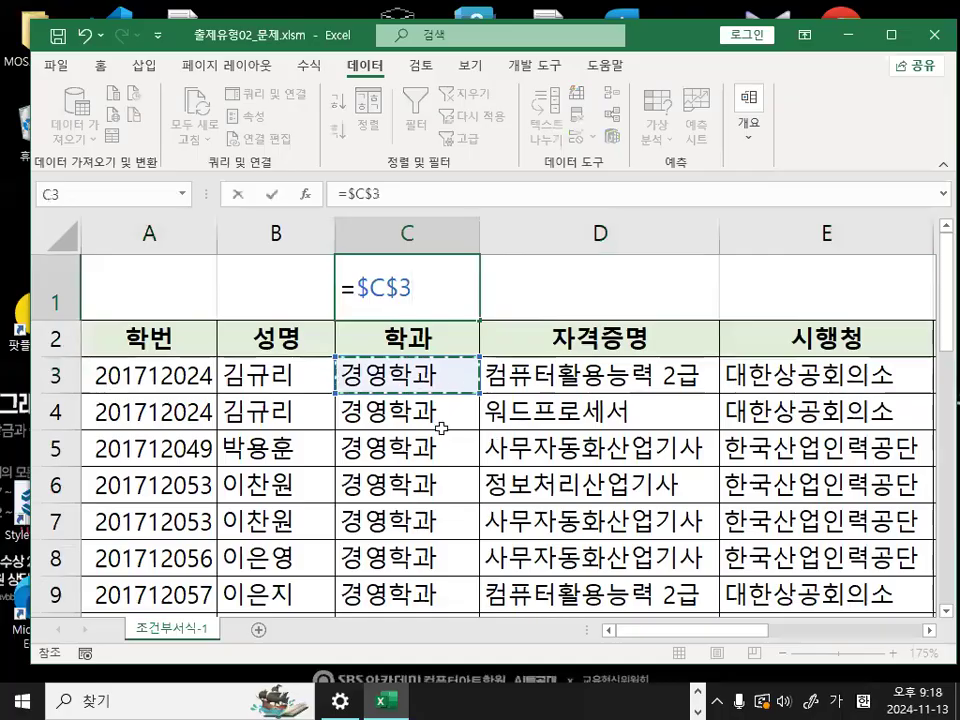
key(ctrl+1)
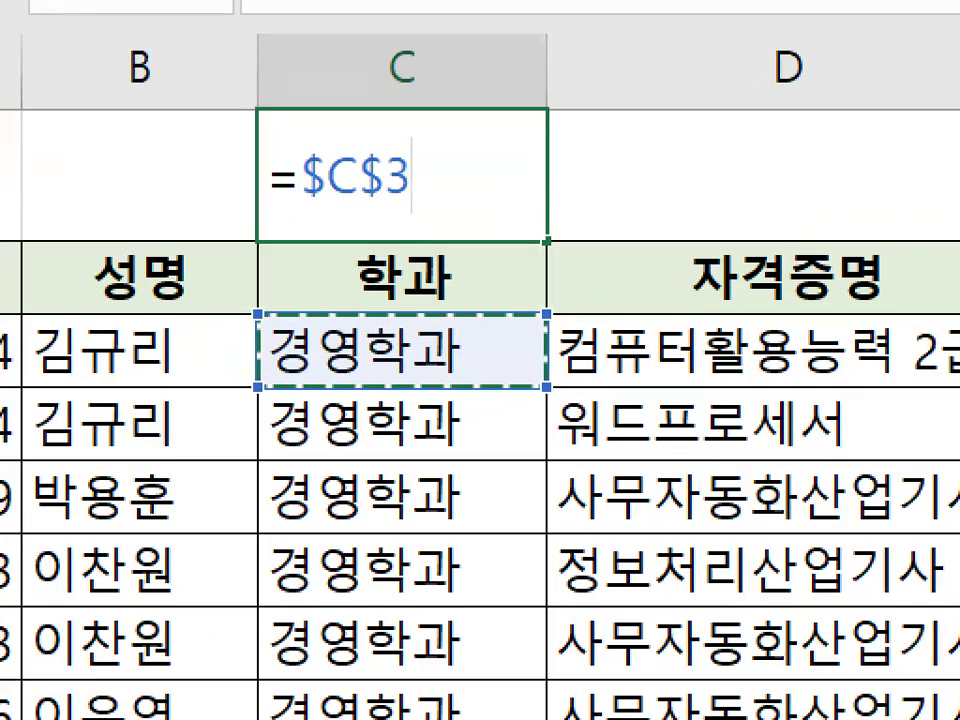
key(Escape)
key(ctrl+1)
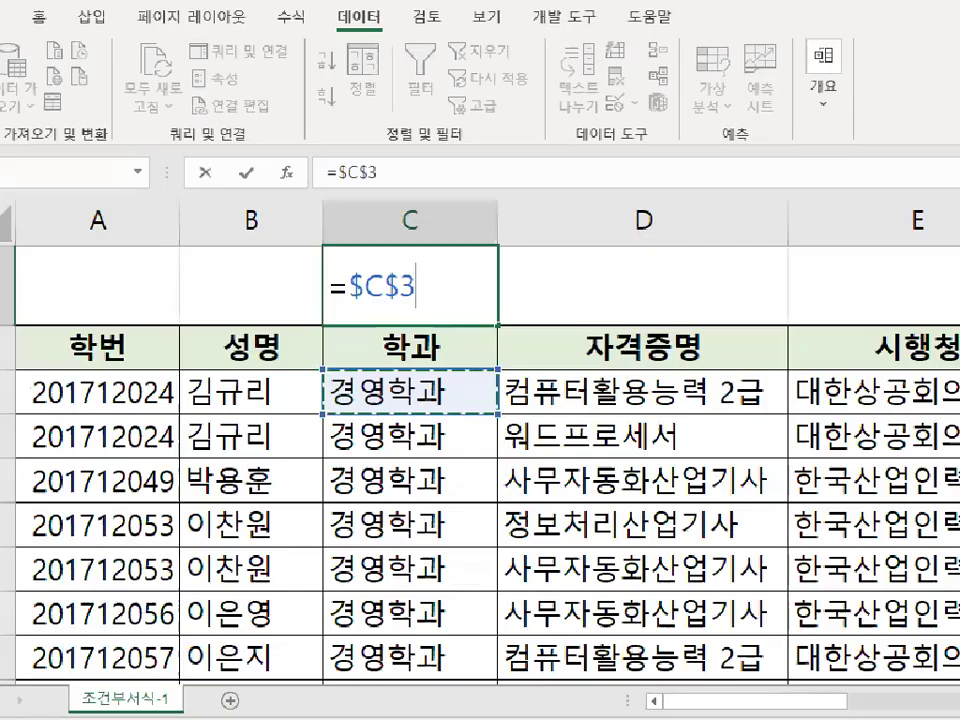
click(363, 201)
mouse_move(446, 292)
mouse_down()
mouse_move(420, 288)
mouse_move(460, 253)
mouse_up()
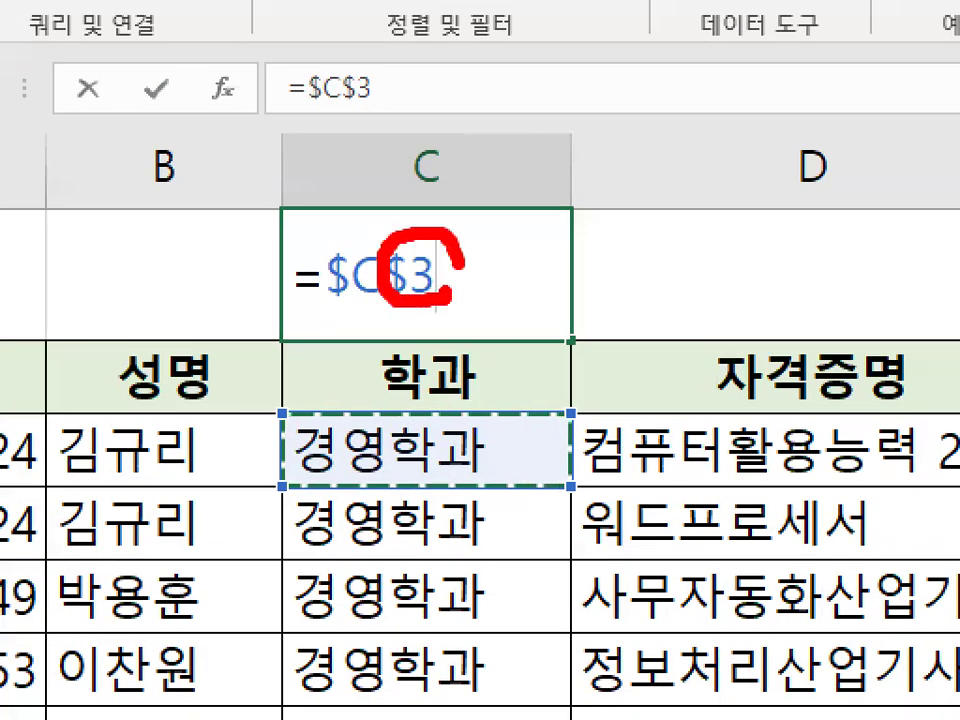
- Magnify the area around the =$C$3 formula, draw red strokes outward to both sides, and clear them
mouse_move(557, 427)
mouse_down()
mouse_move(560, 636)
mouse_move(650, 500)
mouse_up()
key(Escape)
key(ctrl+1)
click(420, 247)
mouse_move(440, 172)
mouse_down()
mouse_move(356, 214)
mouse_move(455, 200)
mouse_up()
mouse_move(514, 302)
mouse_down()
mouse_move(745, 303)
mouse_move(722, 330)
mouse_up()
drag(245, 322, 75, 332)
drag(124, 300, 197, 390)
key(Escape)
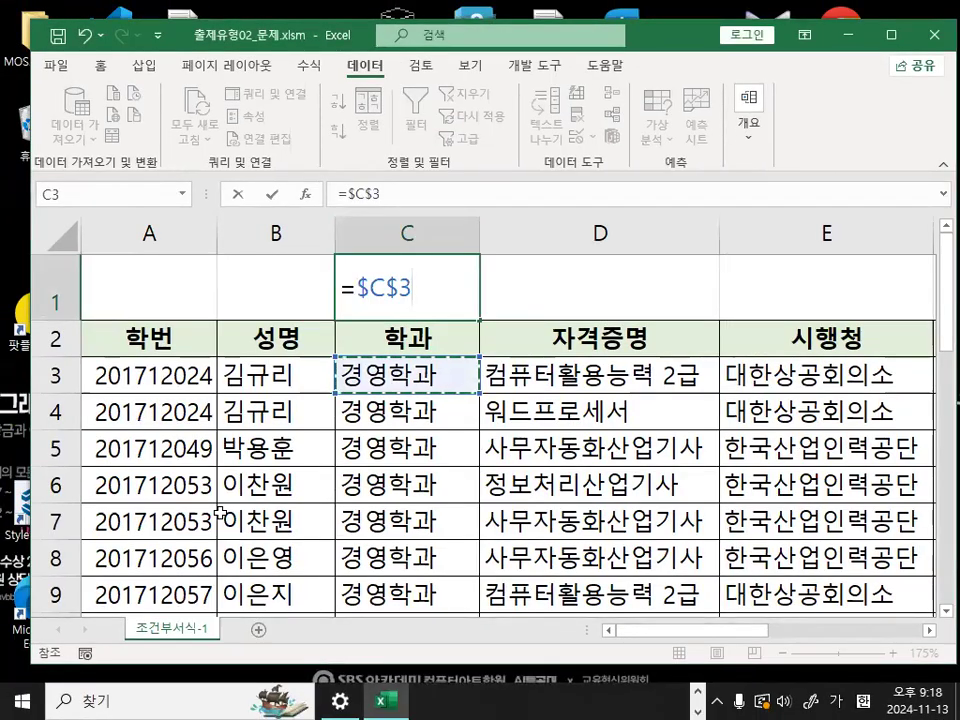
- Magnify the row headings, circle row number 3 in red, and clear the mark
key(ctrl+1)
click(86, 385)
mouse_move(89, 384)
mouse_down()
mouse_move(36, 372)
mouse_move(95, 382)
mouse_up()
key(Escape)
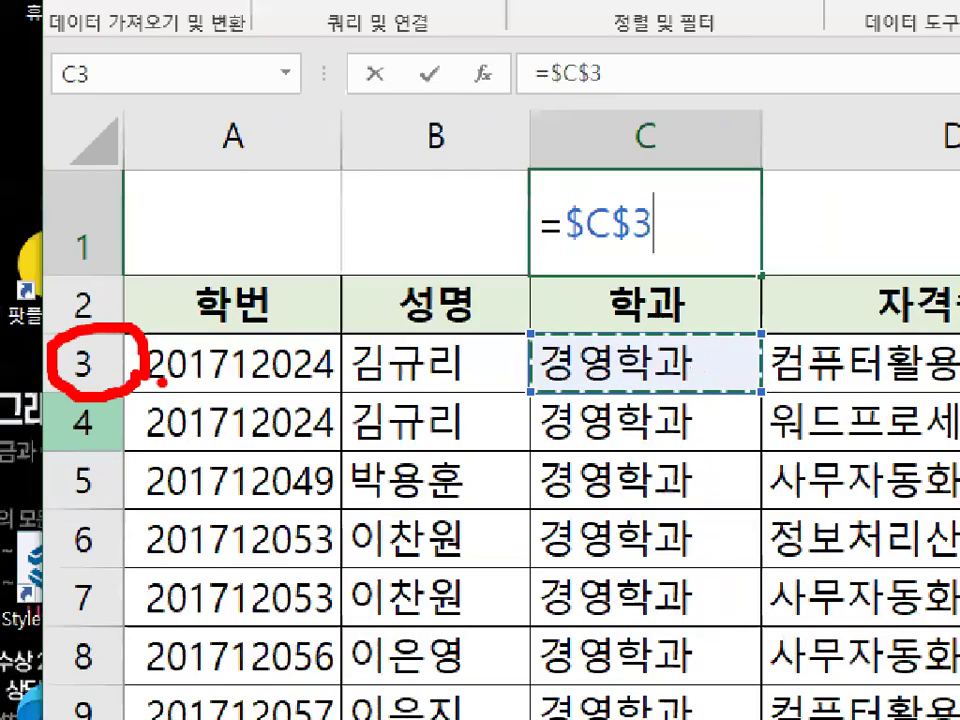
- Magnify cell C3, circle it in red with arrows and a check mark around it, and clear the marks
key(ctrl+1)
mouse_move(397, 298)
mouse_down()
mouse_move(397, 410)
mouse_move(415, 382)
mouse_up()
mouse_move(499, 357)
mouse_down()
mouse_move(493, 401)
mouse_move(328, 350)
mouse_move(506, 357)
mouse_move(630, 143)
mouse_move(652, 186)
mouse_up()
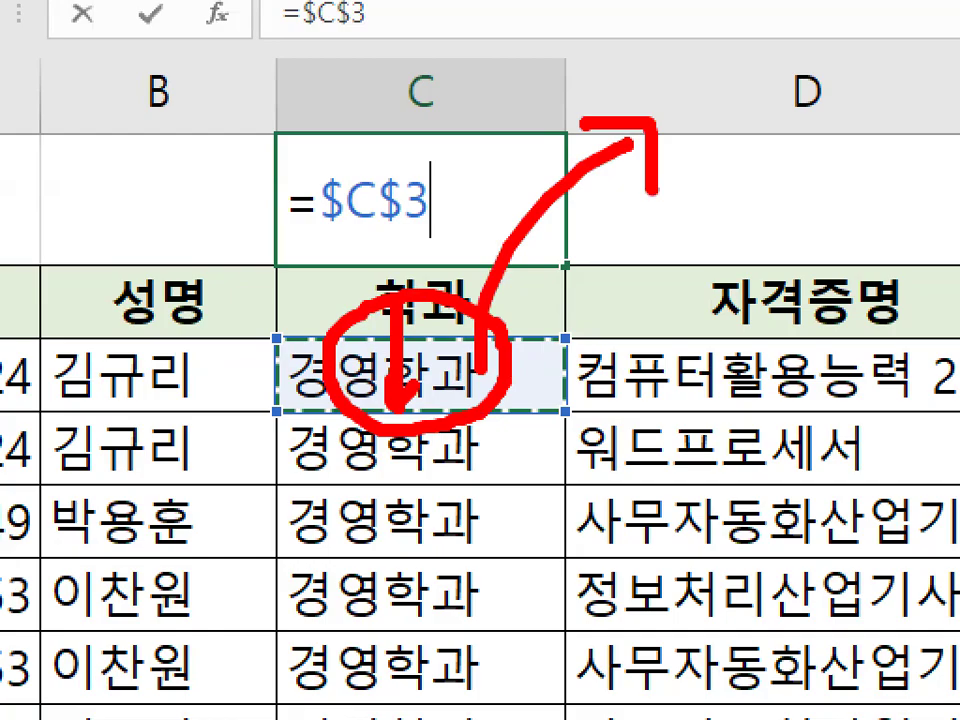
mouse_move(137, 325)
mouse_down()
mouse_move(146, 348)
mouse_move(310, 215)
mouse_up()
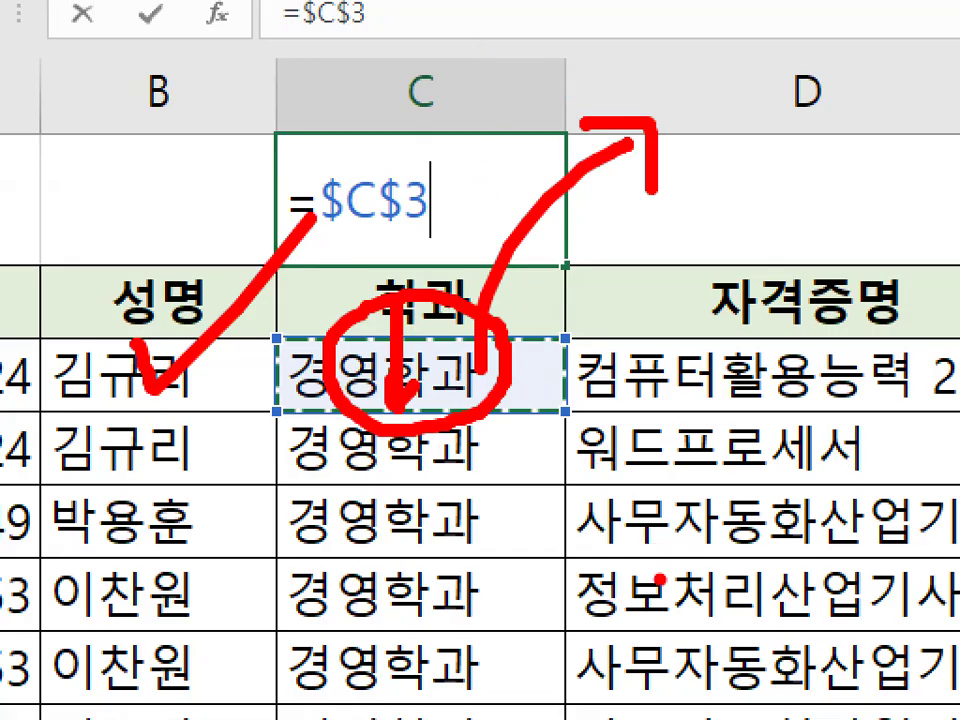
key(Escape)
- Circle cell C3 again, draw a red arrow down the 학과 column, and clear the marks
key(ctrl+1)
click(429, 391)
mouse_move(463, 357)
mouse_down()
mouse_move(313, 384)
mouse_move(396, 504)
mouse_move(515, 485)
mouse_up()
key(Escape)
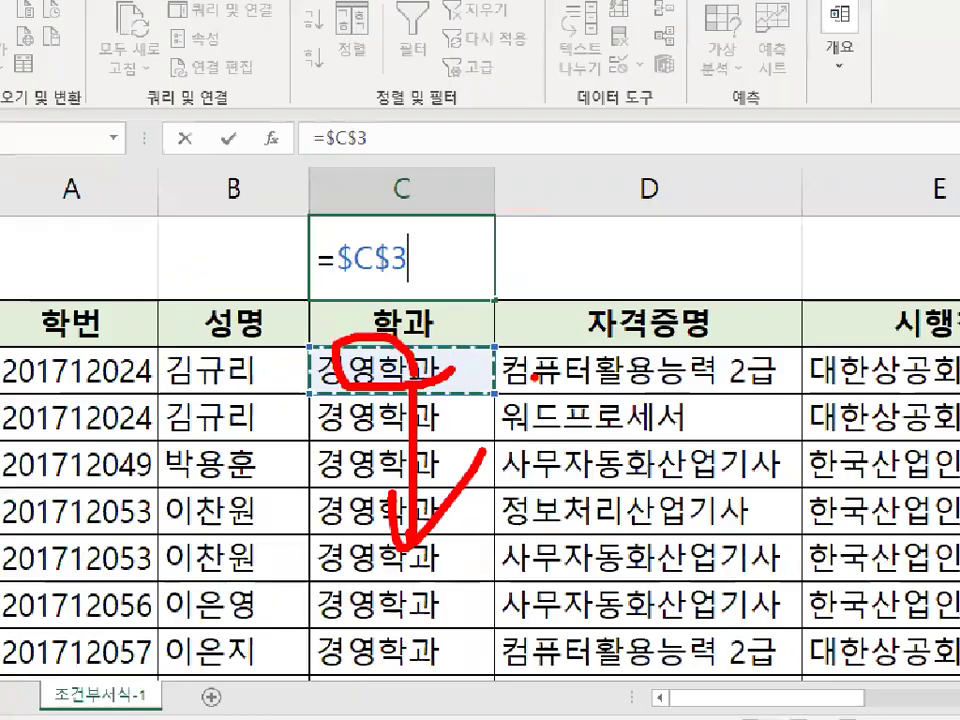
- Complete the formula in C1 as =$C$3="경영학과" and enter it
text(=")
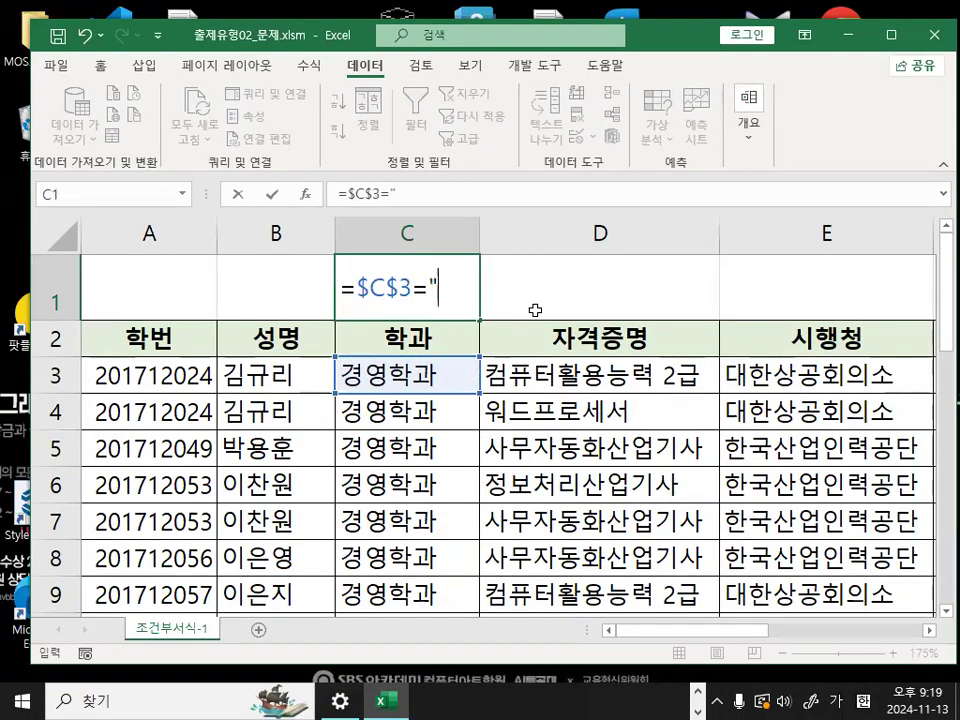
text(겨)
key(BackSpace)
key(BackSpace)
text(겨)
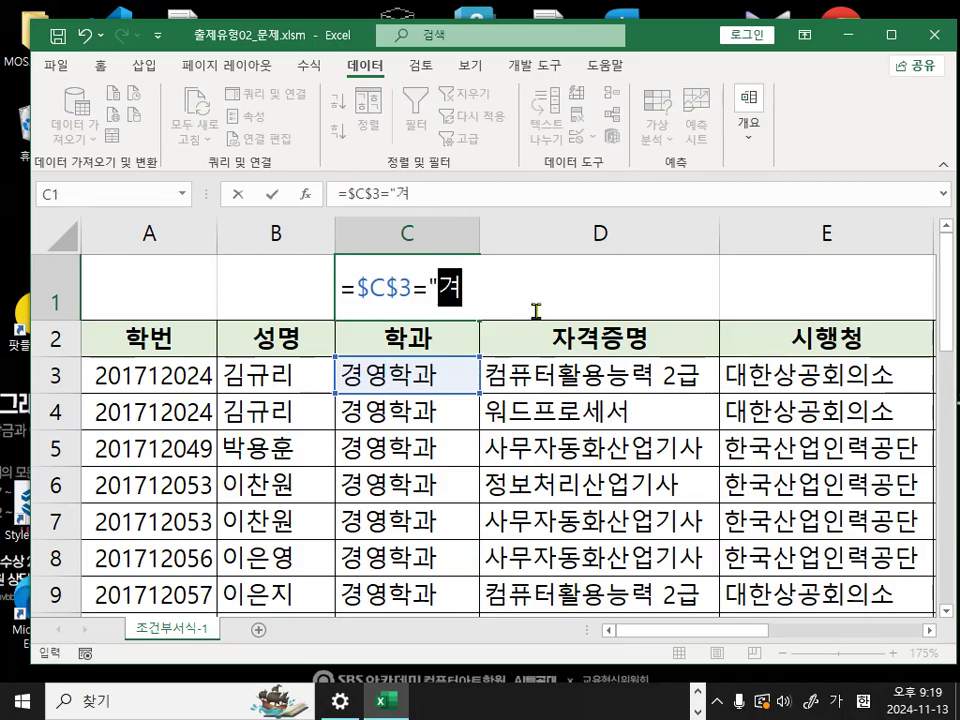
text(영학ㄱ)
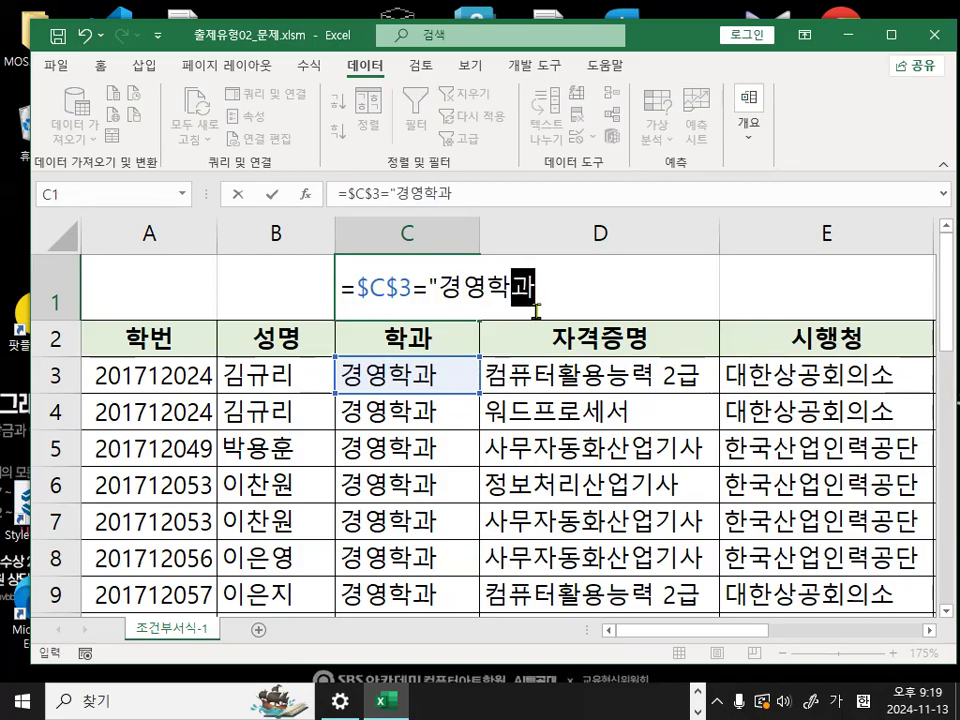
text(")
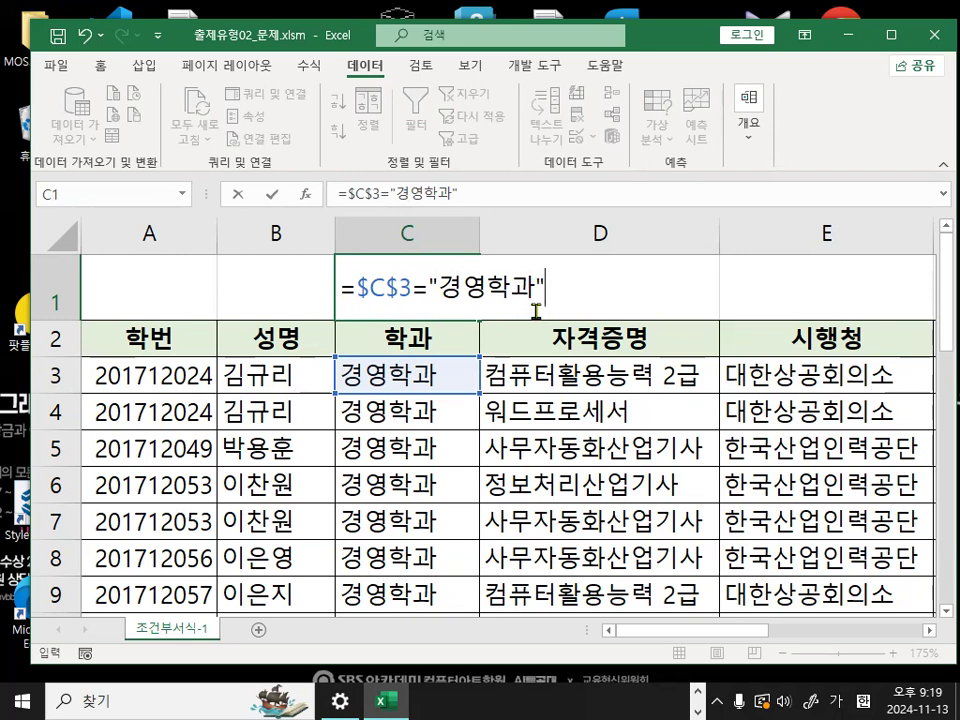
key(Return)
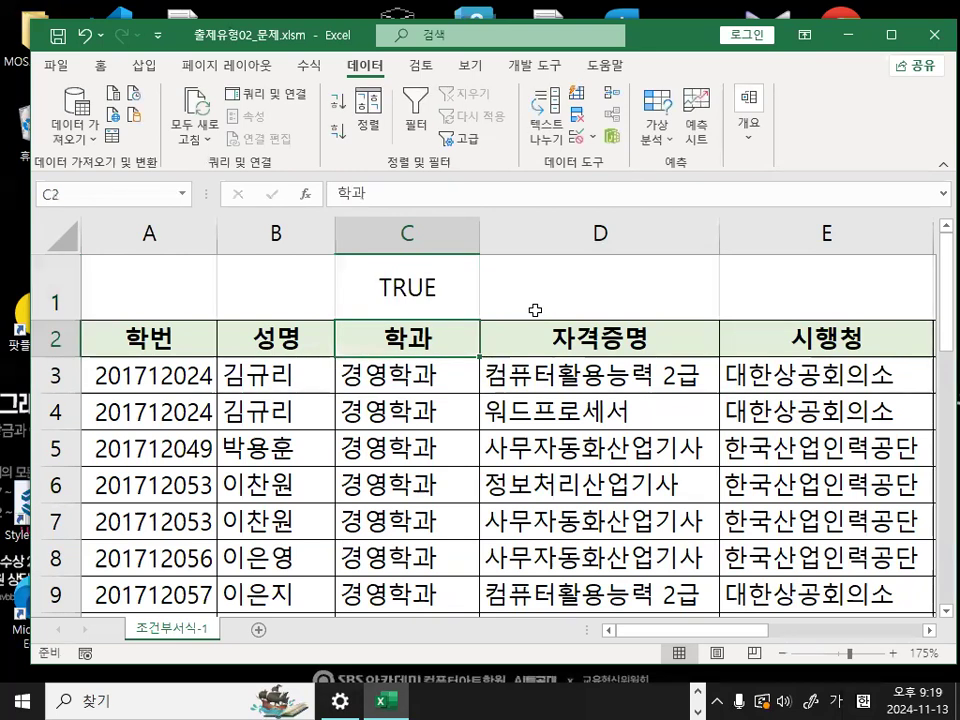
- Select through the 학과 cells and table rows as a check, and delete the formula in C1
click(430, 382)
drag(397, 380, 378, 535)
drag(134, 302, 614, 600)
scroll(612, 560, up, 3)
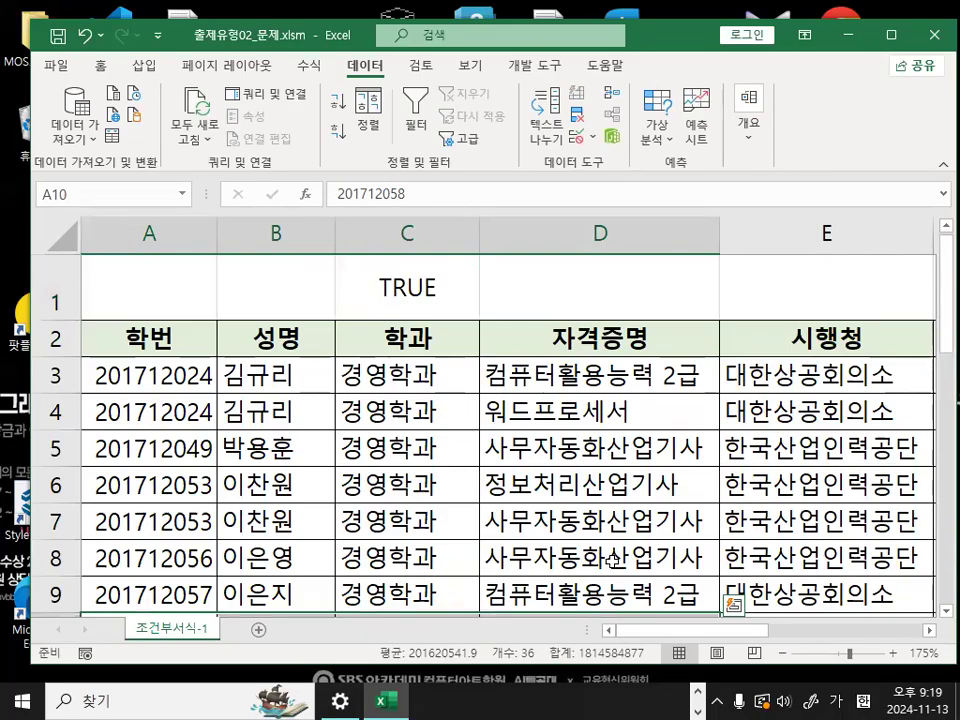
click(428, 287)
key(Delete)
- Set the font of the whole sheet to HY견고딕 and reduce the height of row 1
click(62, 237)
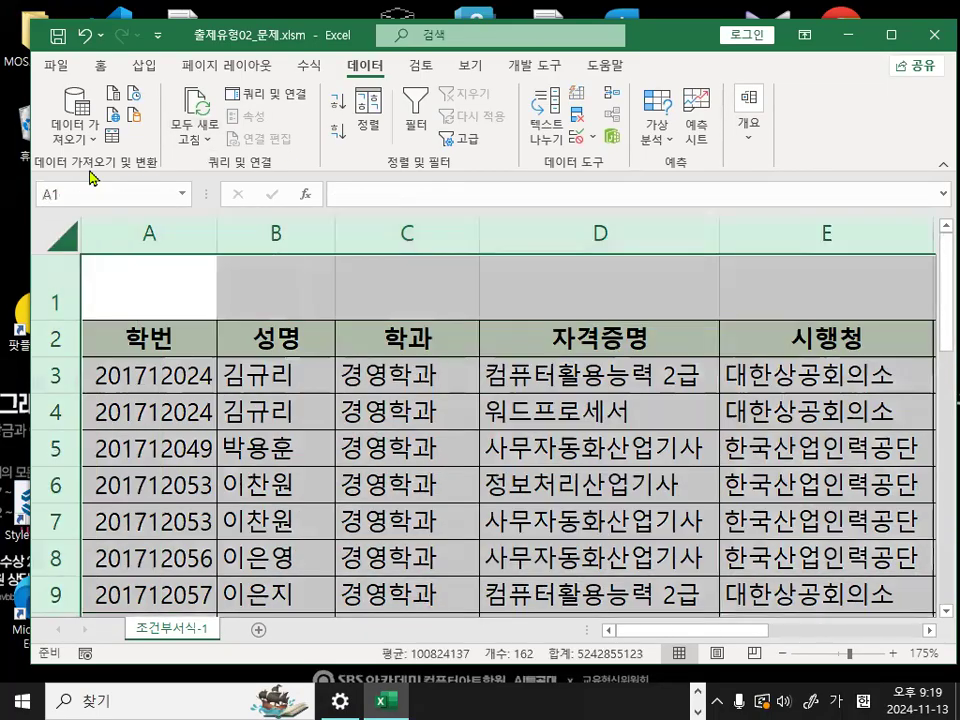
click(100, 66)
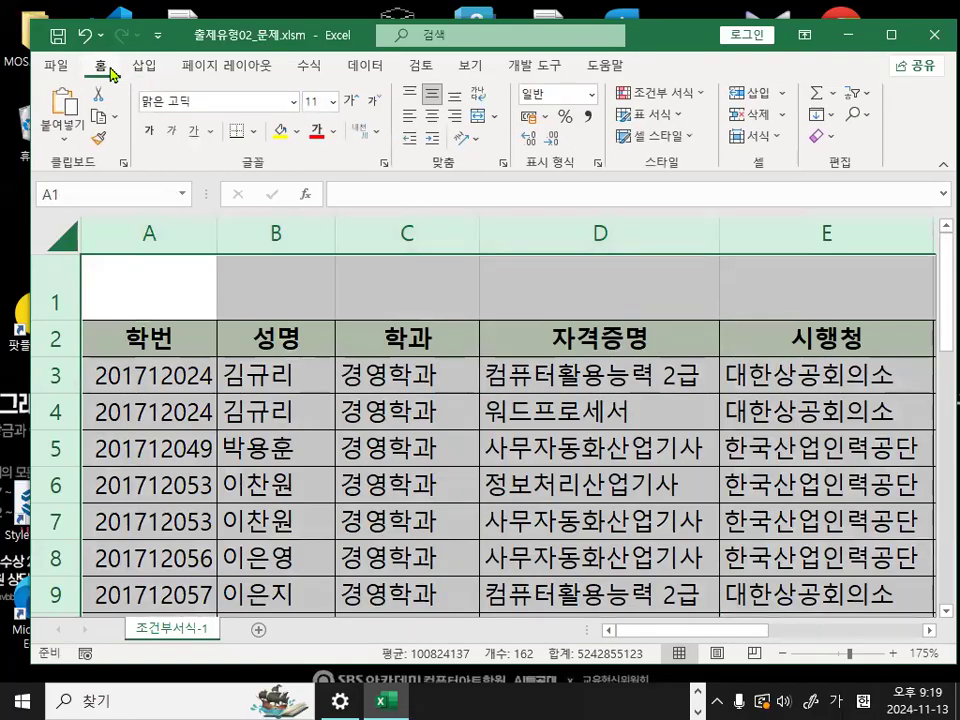
click(294, 102)
click(240, 469)
click(428, 456)
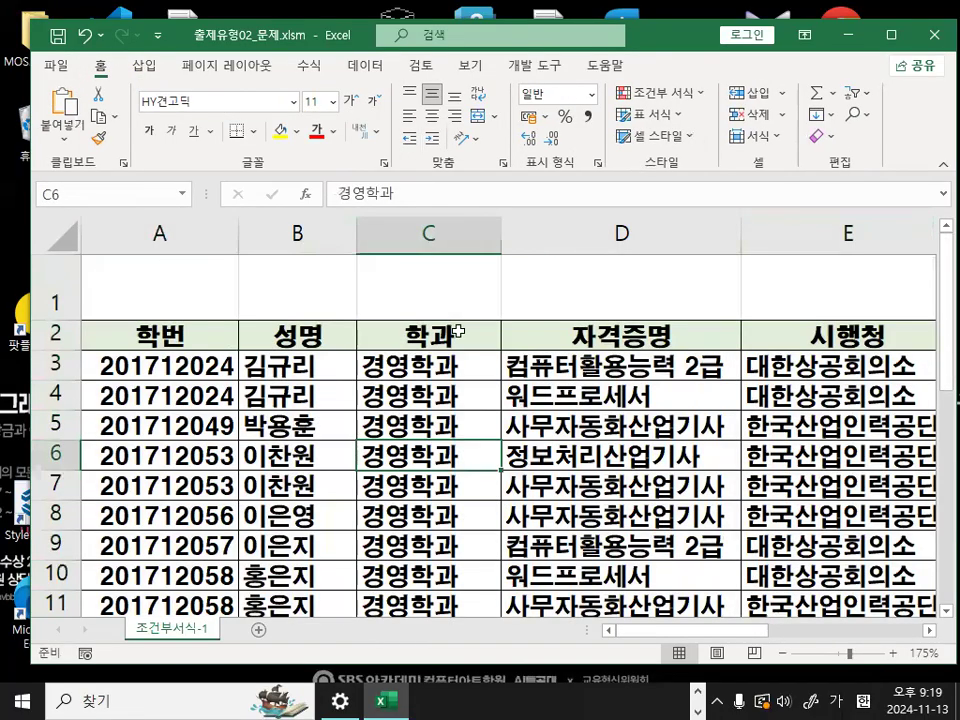
click(456, 310)
drag(66, 320, 71, 288)
- Select A3:F28, start a new conditional formatting rule that determines cells by formula, and circle its formula field in red
click(160, 336)
drag(656, 630, 808, 630)
scroll(557, 481, down, 5)
scroll(557, 481, down, 3)
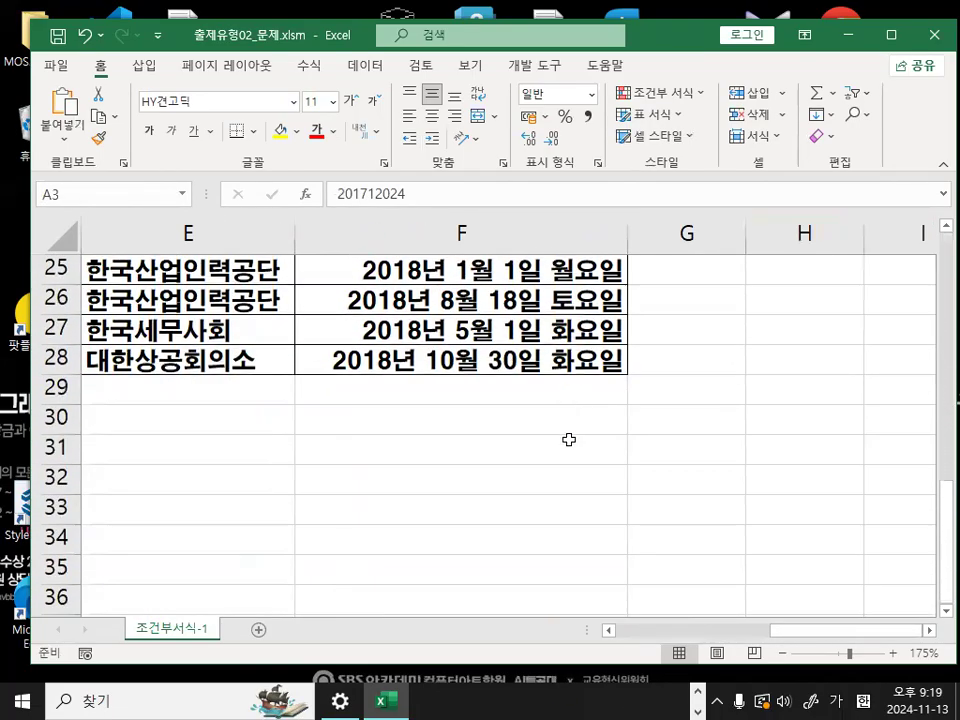
shift+click(577, 361)
click(662, 92)
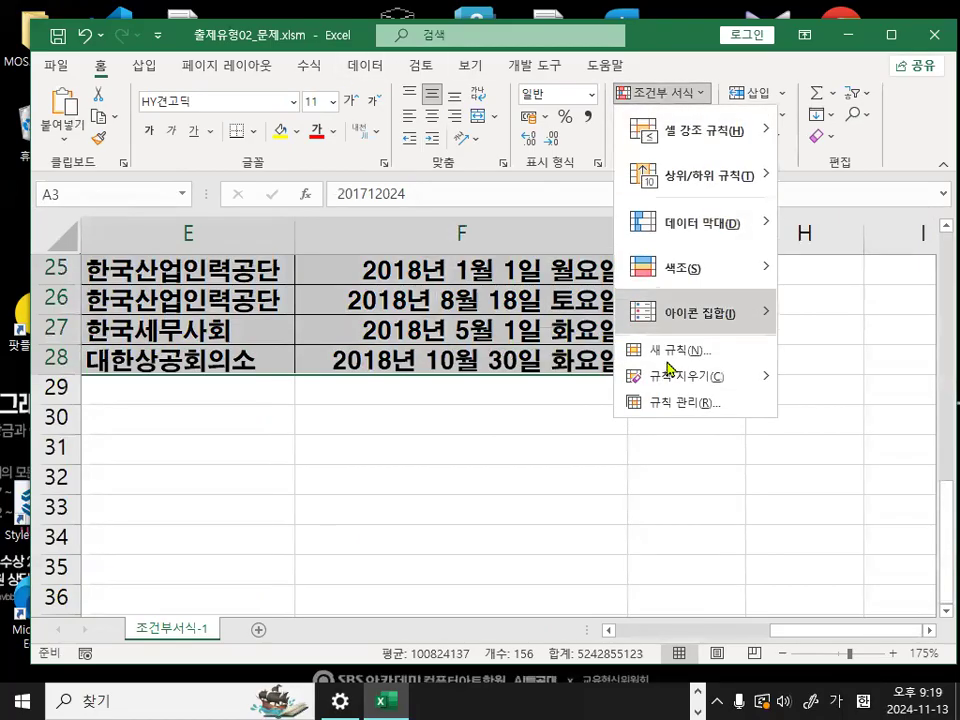
click(668, 350)
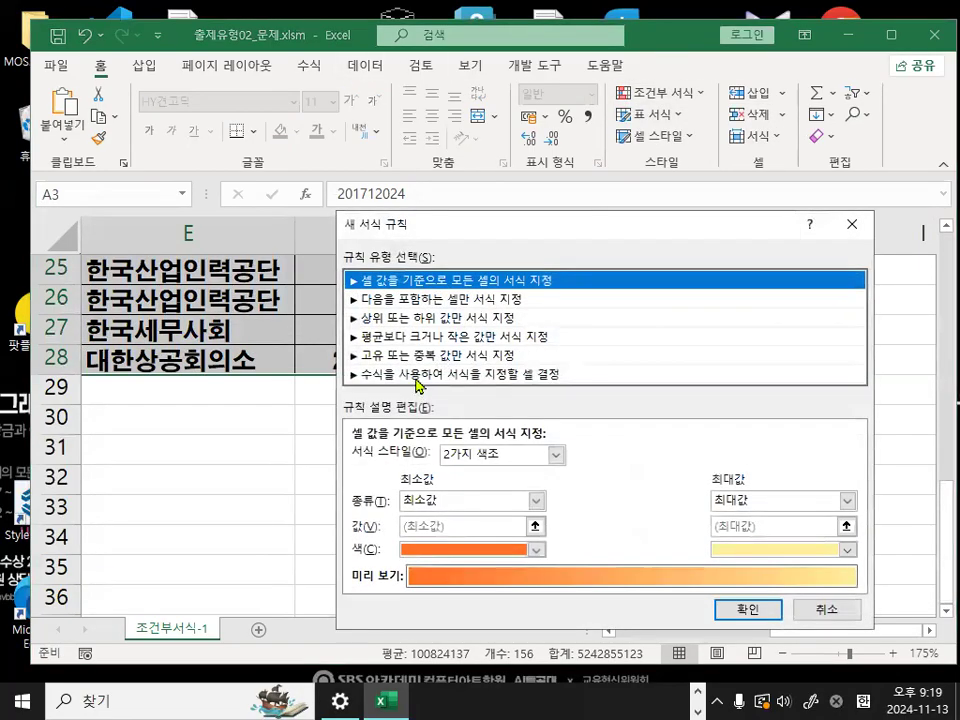
click(418, 374)
click(390, 458)
drag(407, 454, 416, 469)
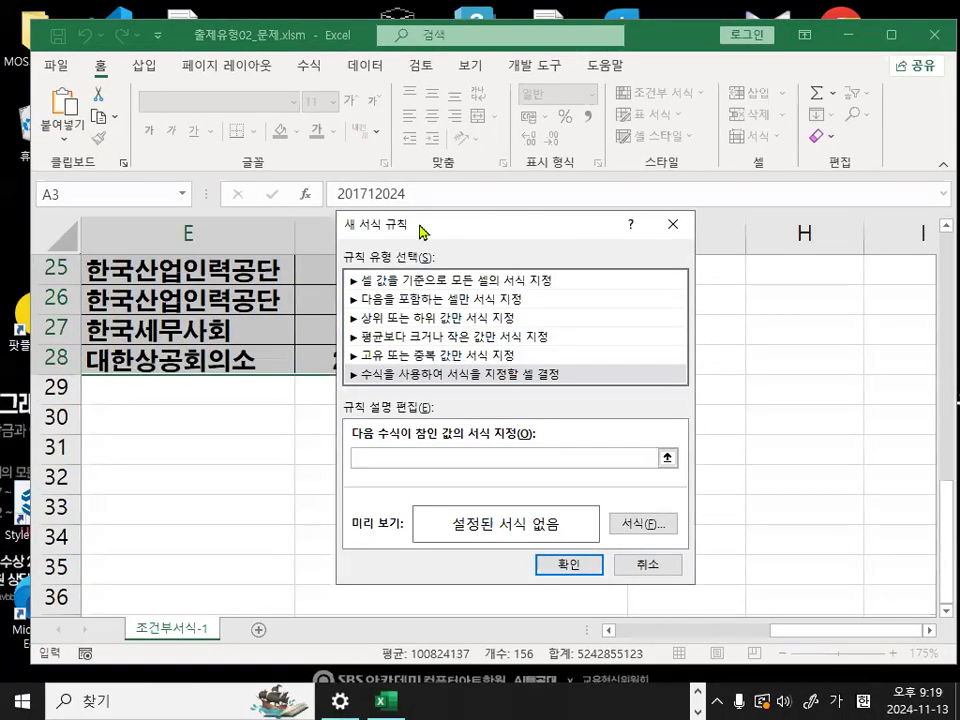
- Enter =$C$3="경영학과" as the rule formula, referencing C3 on the sheet and marking the cell and its reference in red
drag(420, 232, 563, 258)
scroll(250, 450, up, 8)
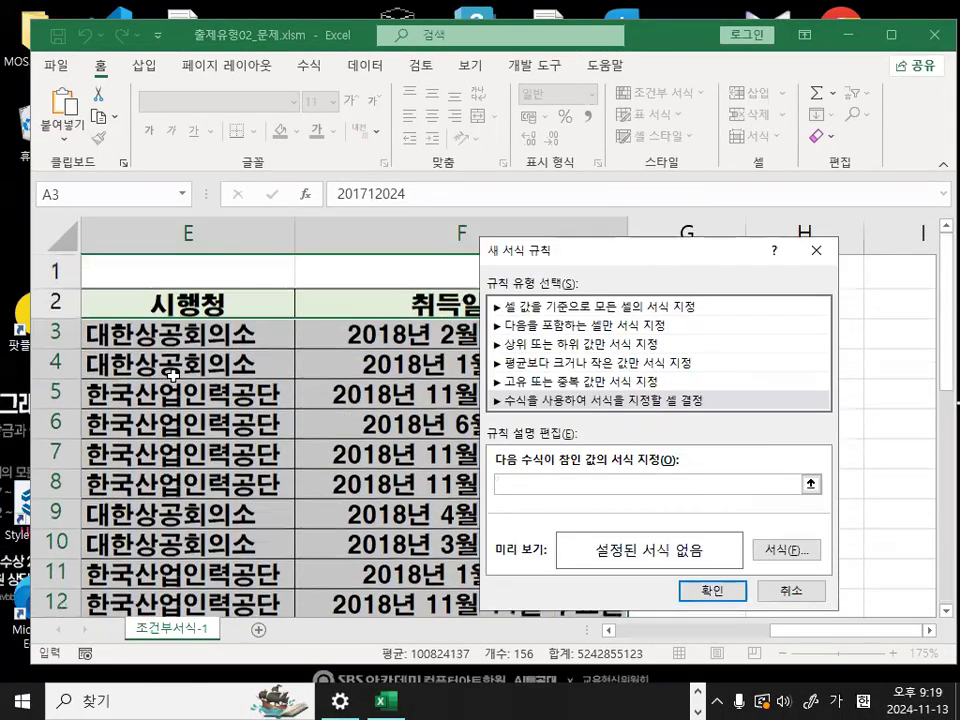
drag(812, 640, 664, 634)
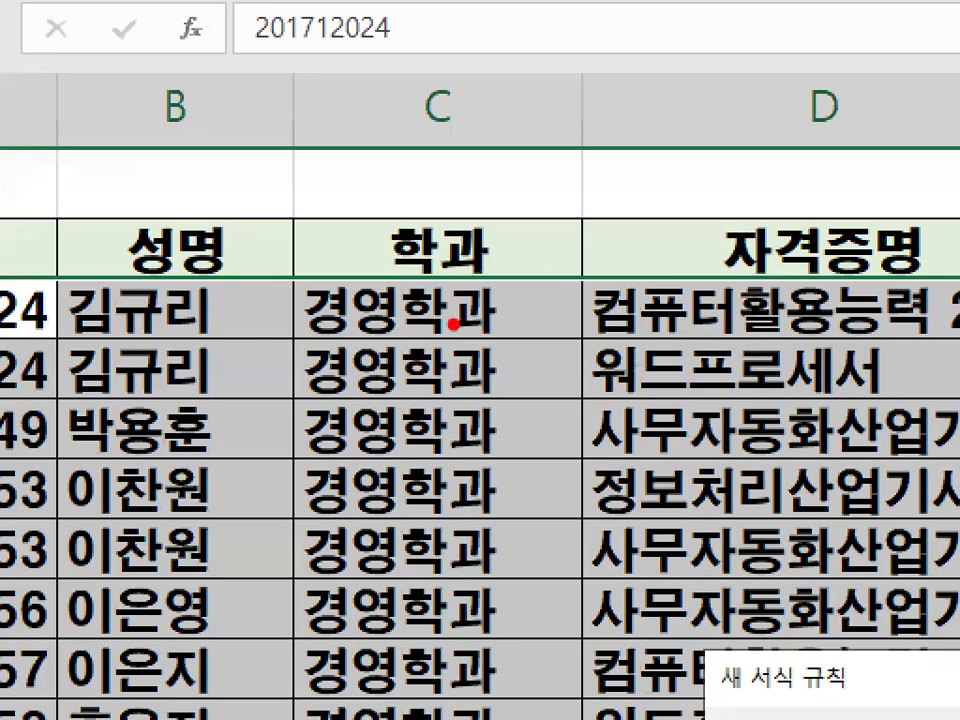
drag(350, 268, 503, 303)
key(Escape)
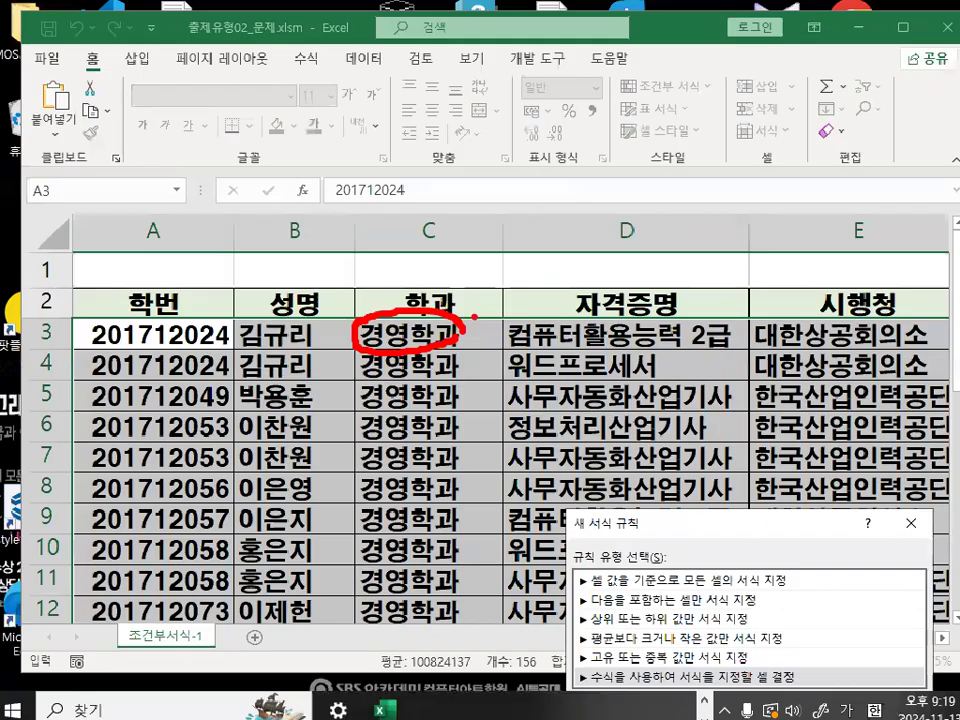
click(450, 305)
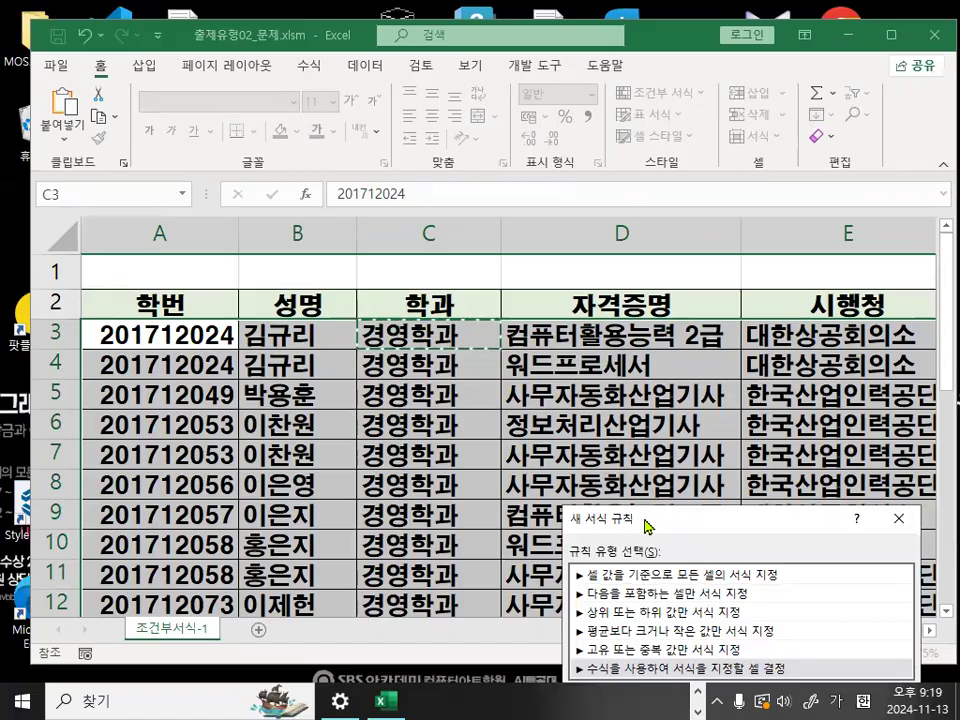
drag(647, 525, 406, 212)
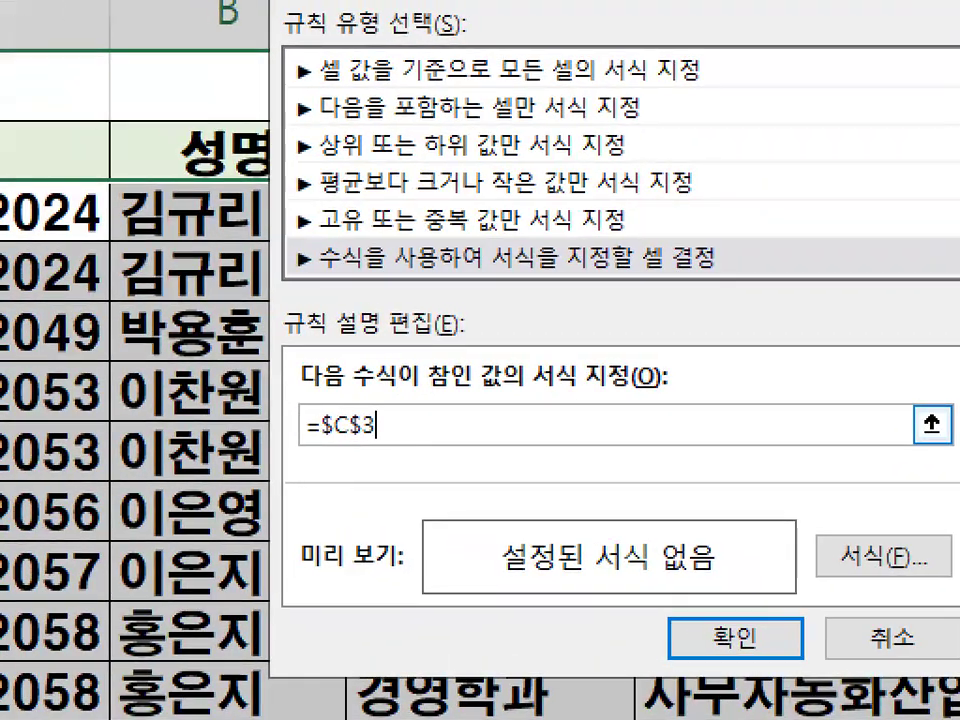
drag(311, 444, 416, 444)
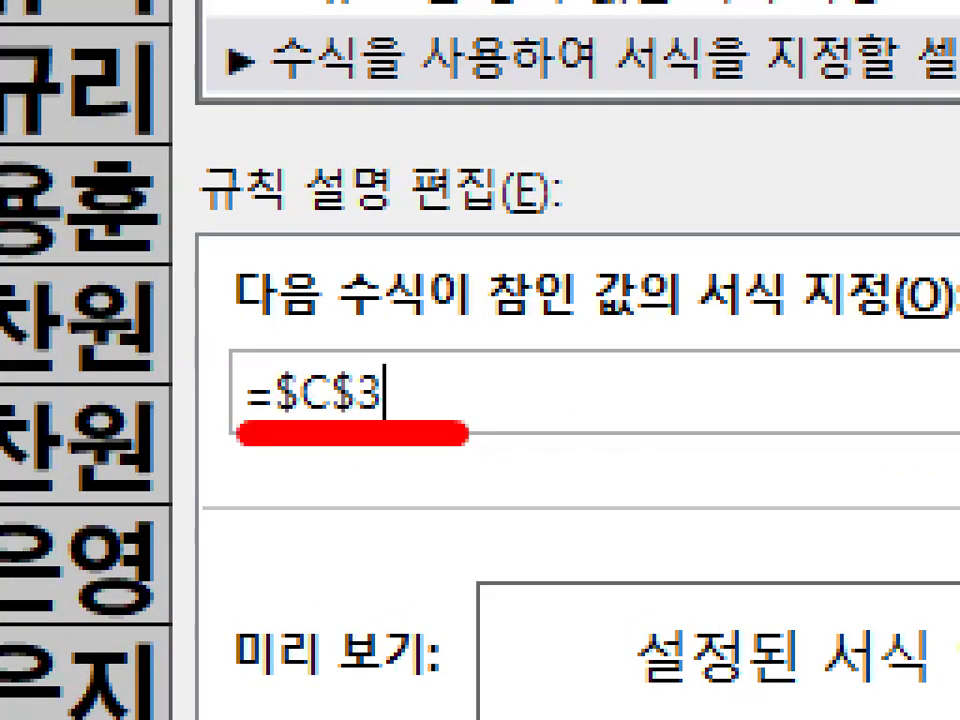
key(Escape)
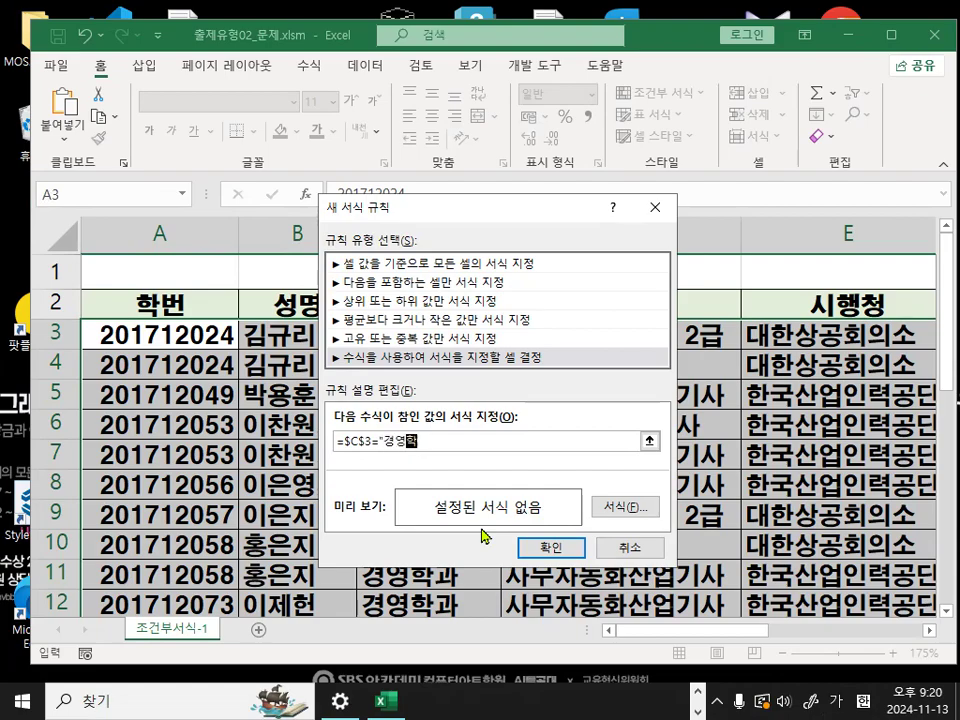
- Circle the rule's format option in red and set its font to bold in the standard blue color
key(ctrl+1)
click(650, 516)
mouse_move(672, 511)
mouse_down()
mouse_move(672, 519)
mouse_move(658, 508)
mouse_up()
click(626, 500)
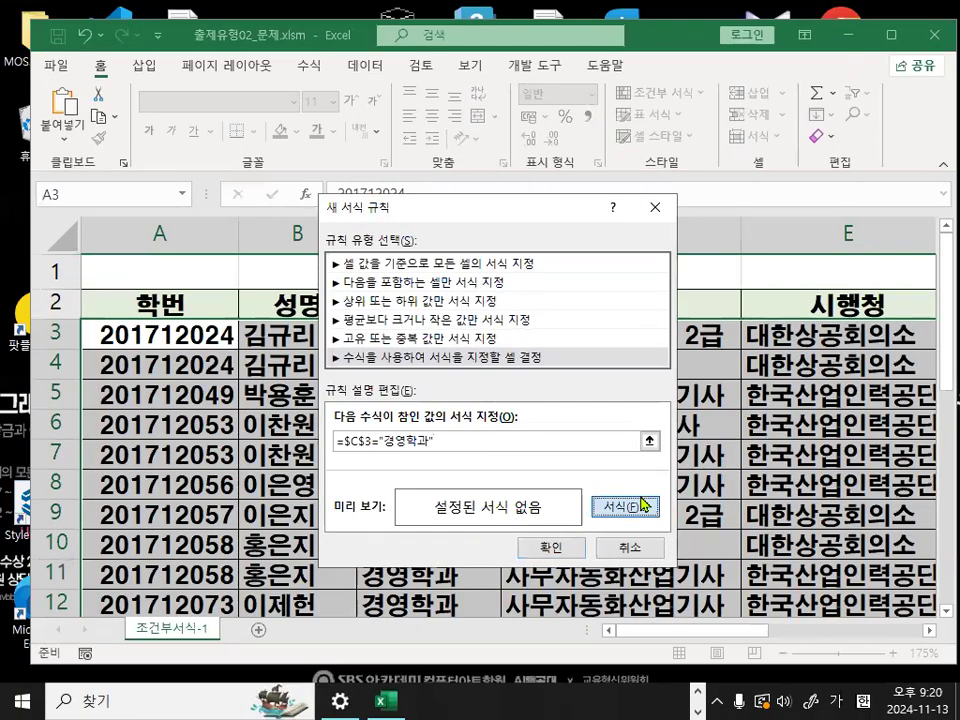
click(662, 250)
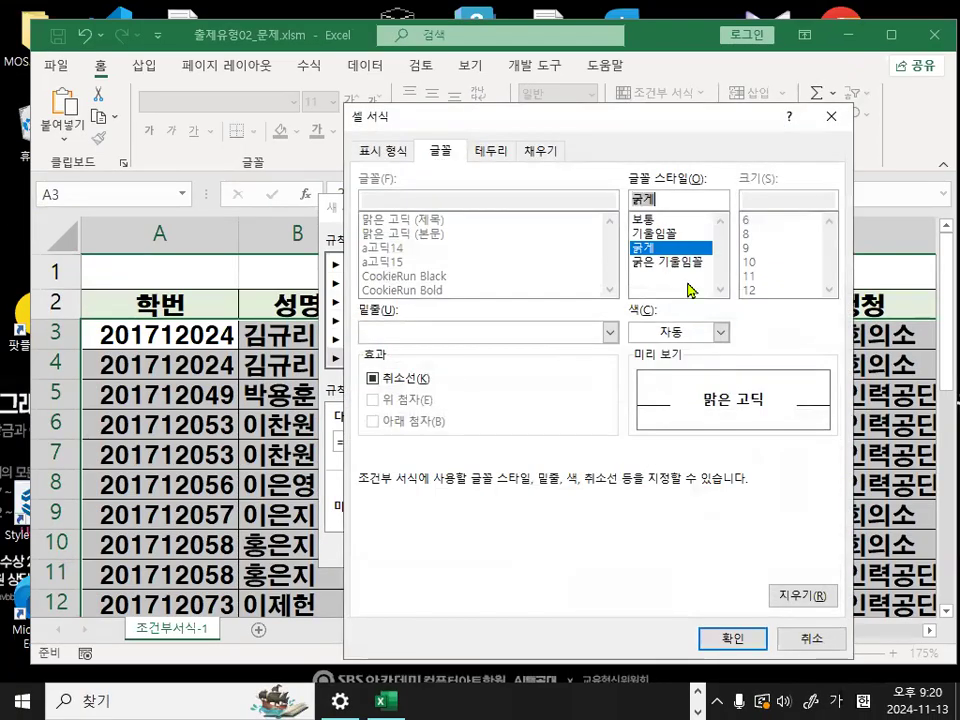
click(720, 332)
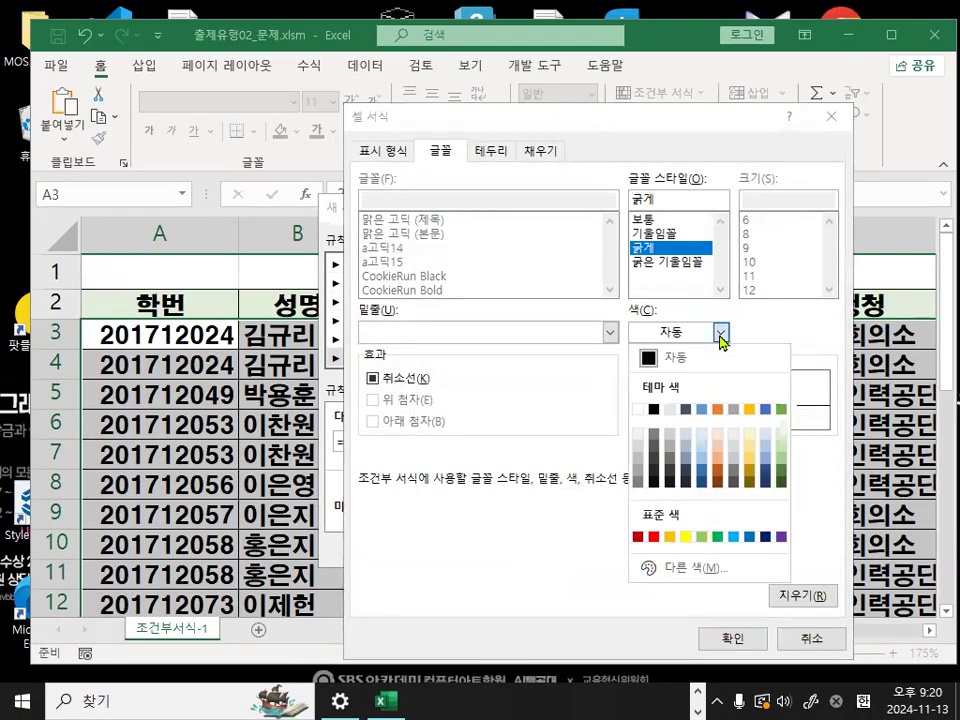
click(749, 537)
click(736, 632)
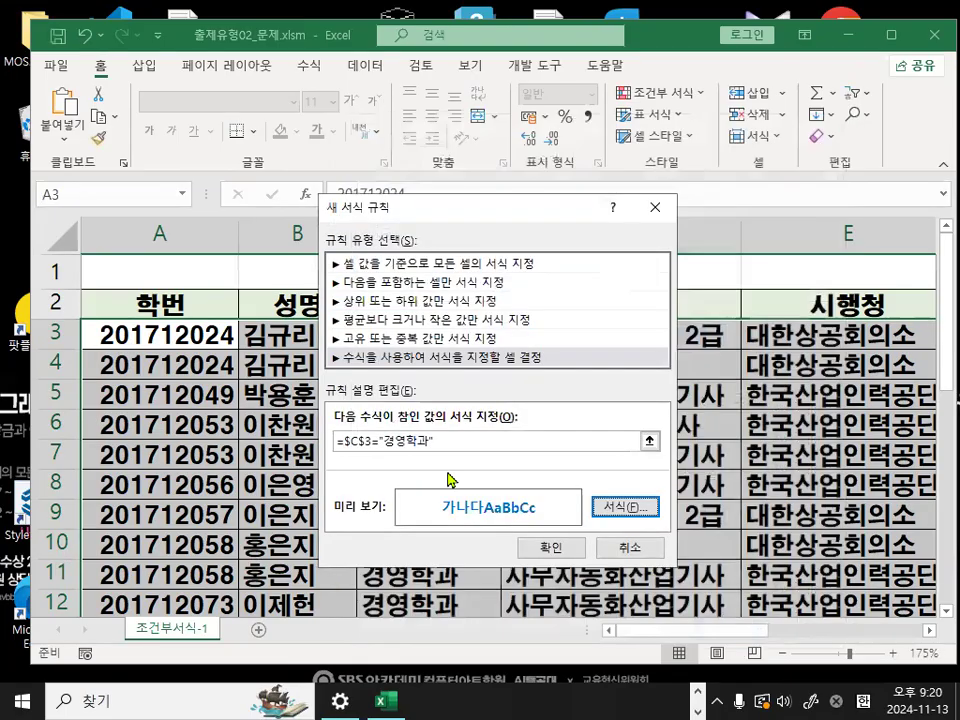
- Mark the rule's formula and font preview in red, clear the marks, and apply the rule to the table
drag(378, 463, 456, 450)
mouse_move(307, 463)
mouse_down()
mouse_move(426, 379)
mouse_move(440, 433)
mouse_up()
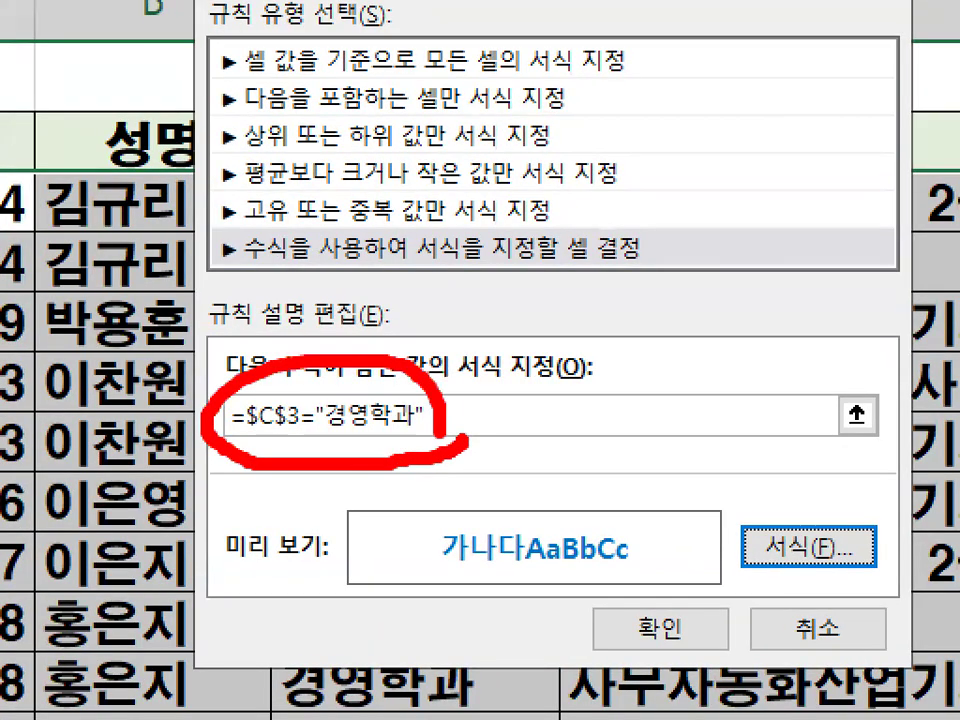
mouse_move(620, 555)
mouse_down()
mouse_move(560, 575)
mouse_move(622, 558)
mouse_up()
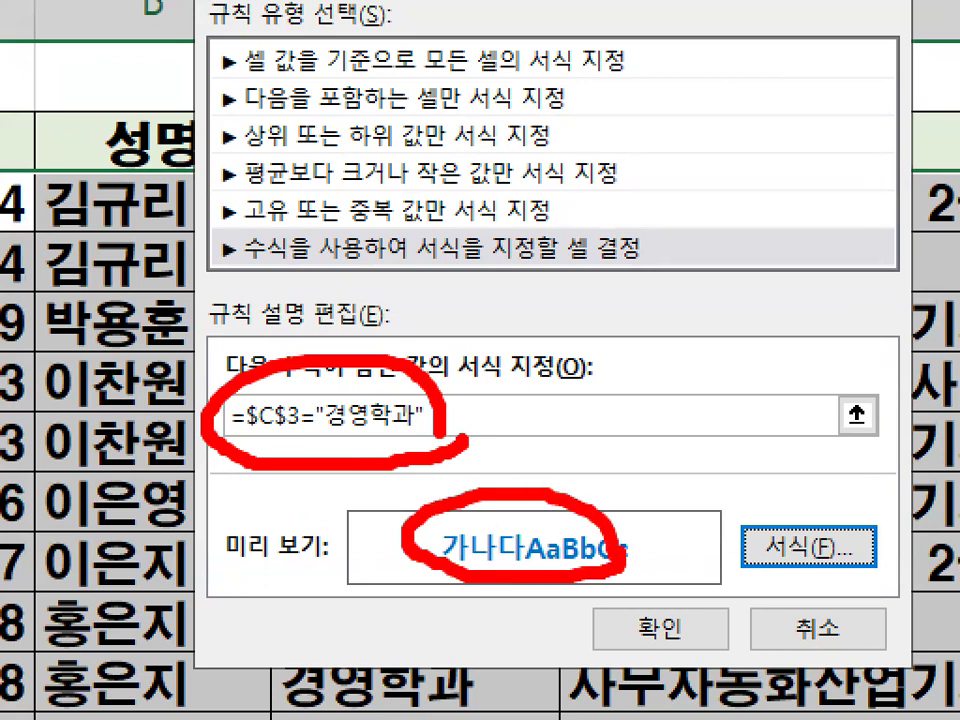
mouse_move(270, 341)
mouse_down()
mouse_move(278, 392)
mouse_move(472, 120)
mouse_up()
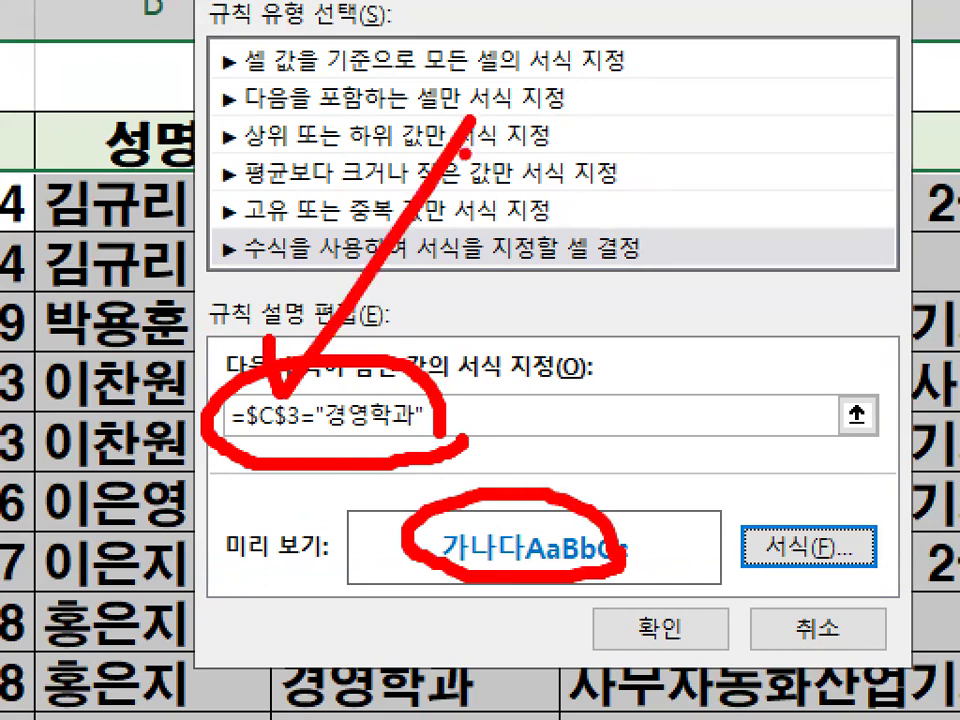
key(Escape)
key(ctrl+1)
mouse_move(396, 447)
mouse_down()
mouse_move(361, 442)
mouse_move(397, 417)
mouse_up()
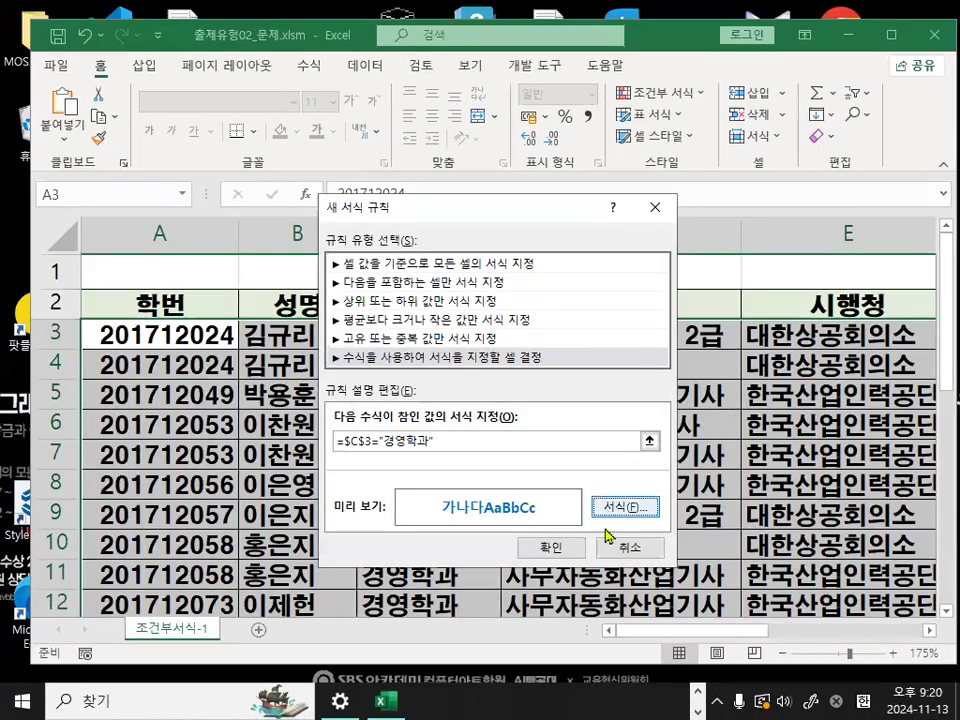
click(762, 640)
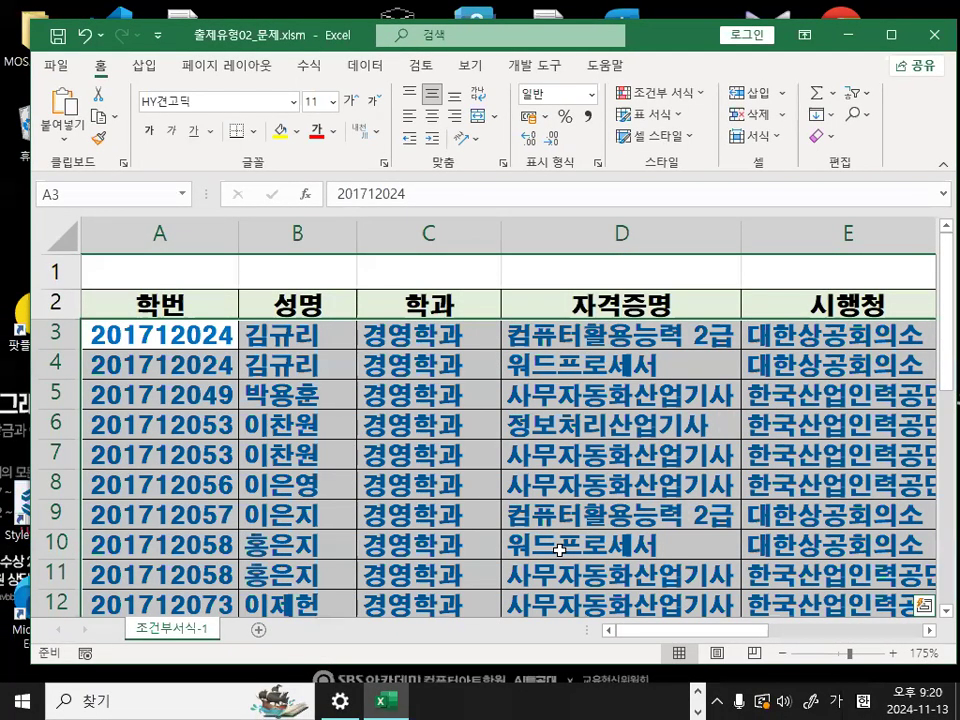
- Examine the formatting down the 학과 column, marking the 경제학과 rows in red and clearing the marks
click(559, 549)
drag(419, 347, 410, 545)
scroll(407, 556, down, 1)
scroll(407, 556, down, 3)
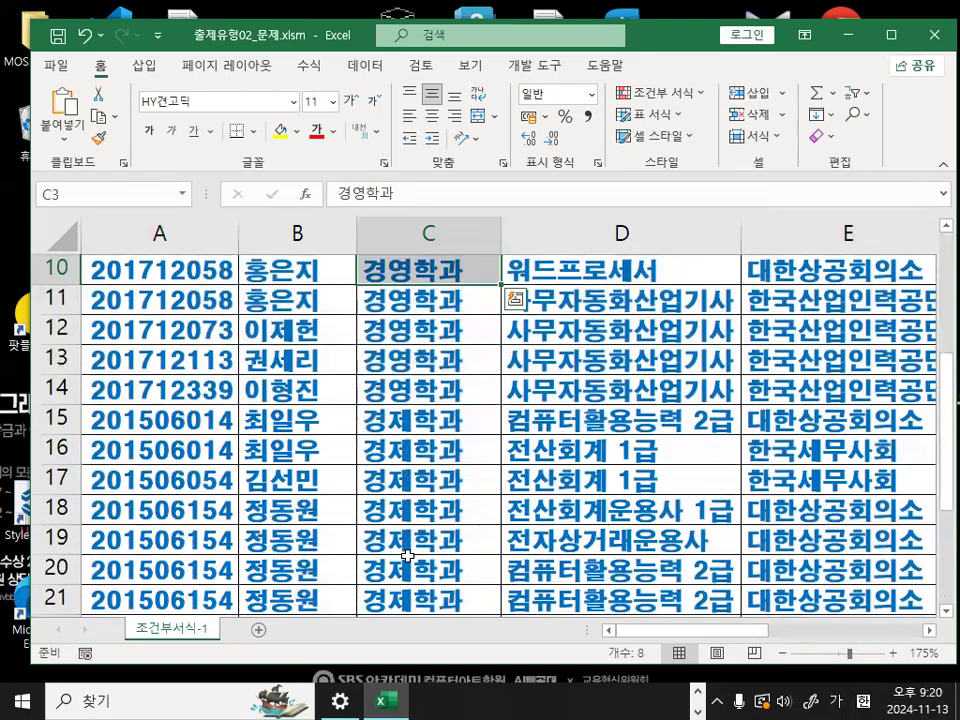
click(414, 360)
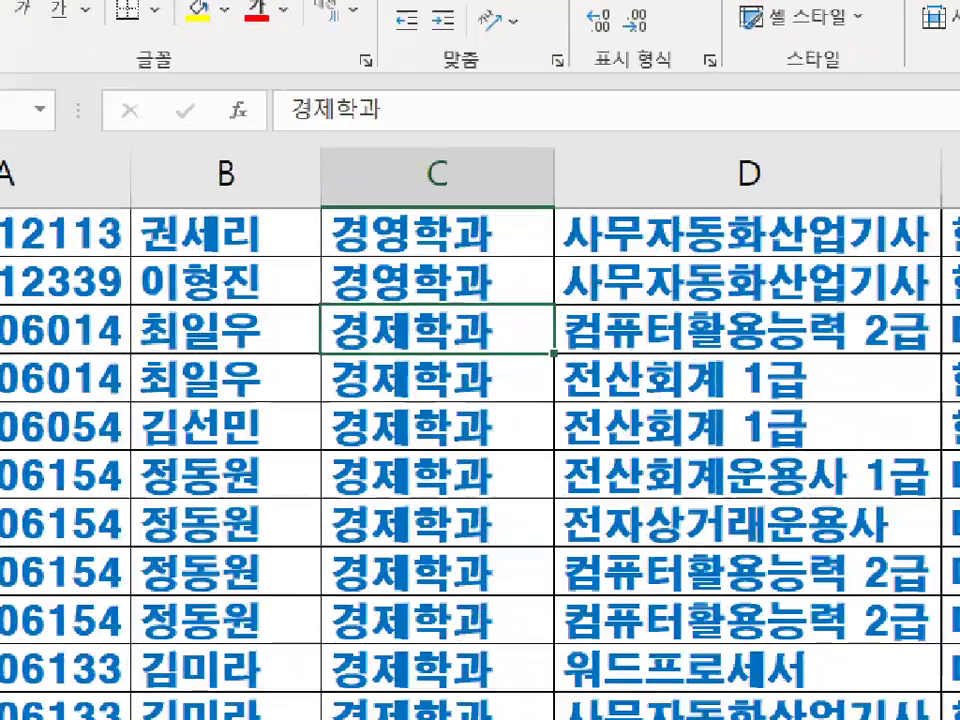
drag(519, 391, 526, 461)
key(Escape)
scroll(484, 501, up, 4)
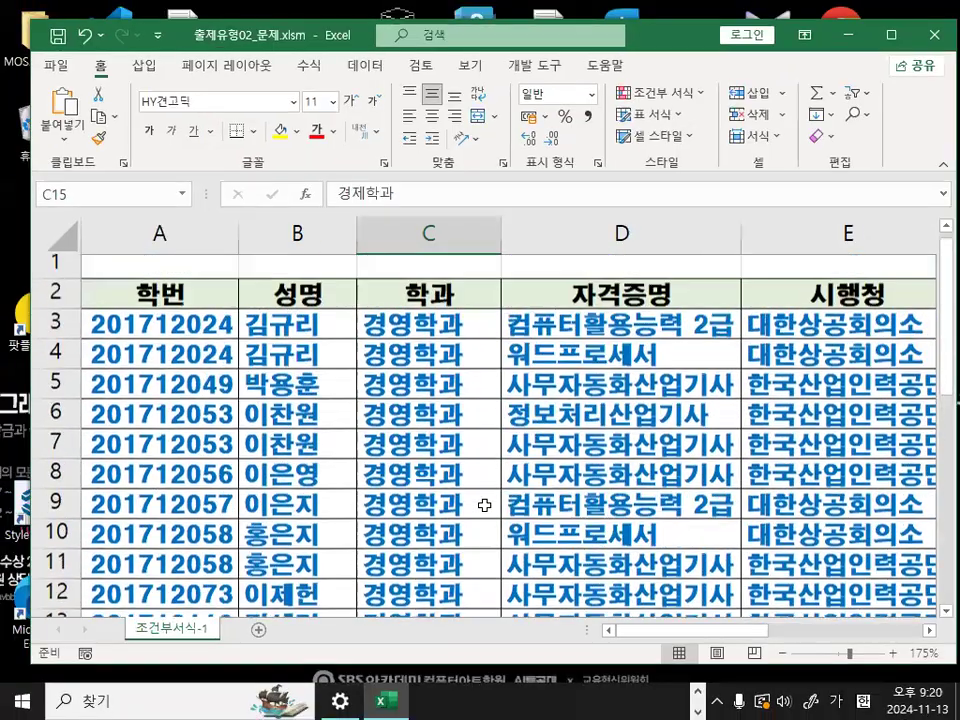
- Select C3, underline it in red, draw red arrows pointing at it and down the 학과 column, and clear the marks
click(432, 338)
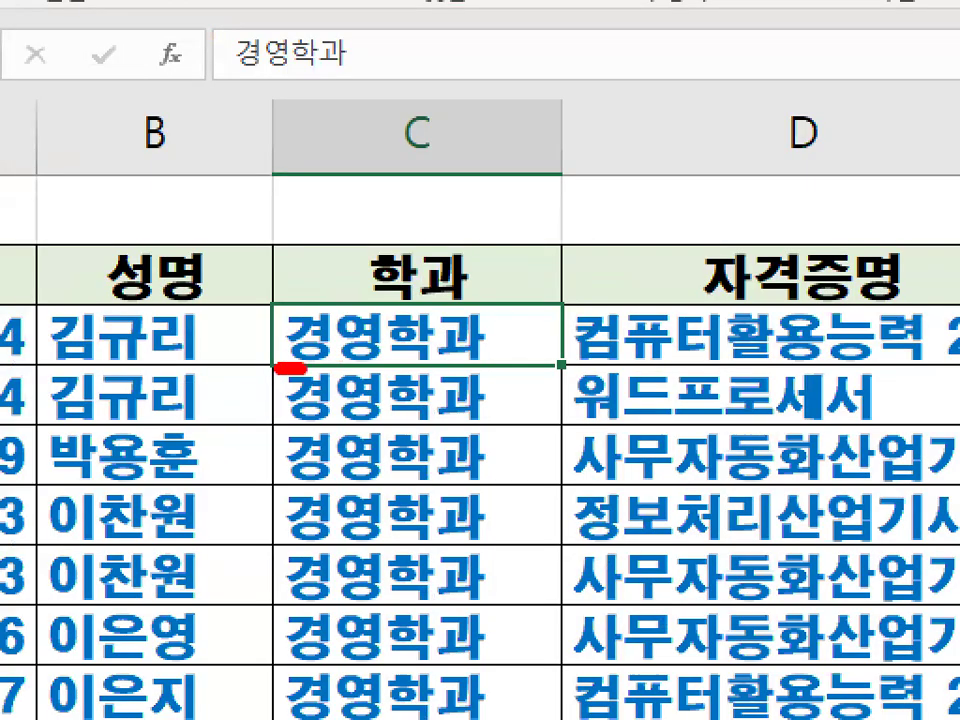
drag(304, 368, 575, 370)
mouse_move(444, 215)
mouse_down()
mouse_move(446, 381)
mouse_move(520, 283)
mouse_up()
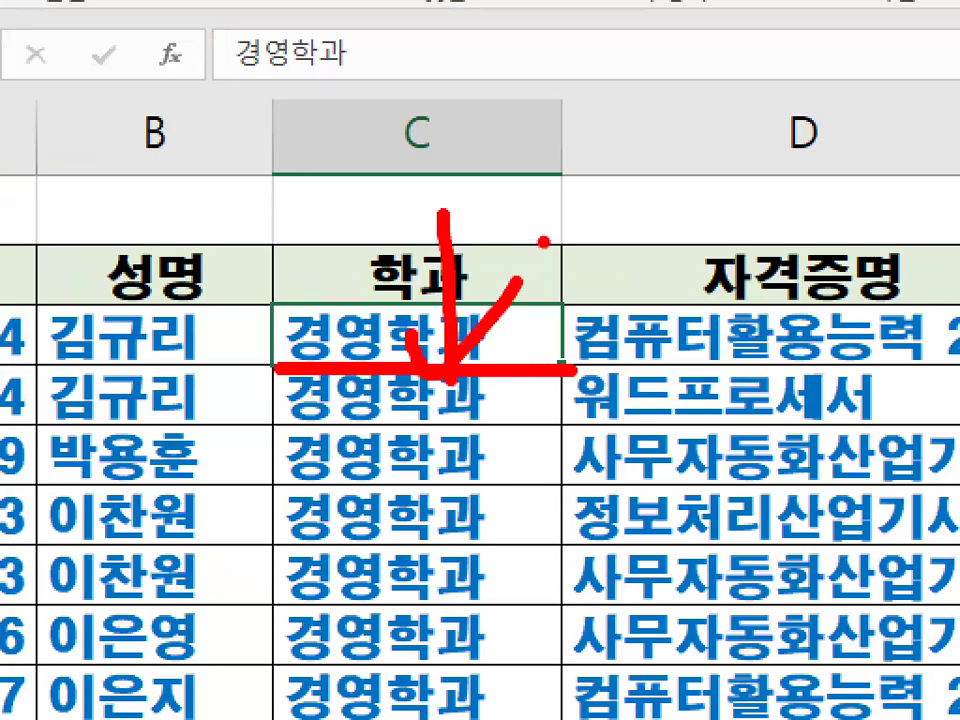
drag(350, 262, 330, 335)
drag(380, 400, 380, 635)
drag(380, 635, 524, 486)
key(Escape)
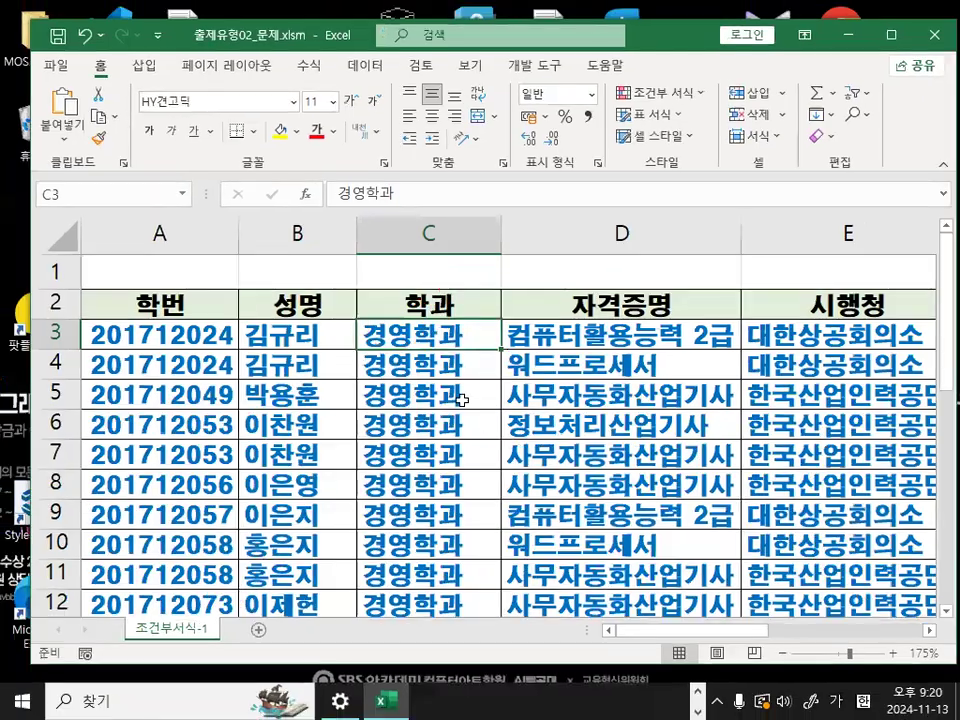
- Open the existing conditional formatting rule for editing, mark its $C$3 reference and the downward row direction in red, and clear the marks
click(660, 92)
click(657, 390)
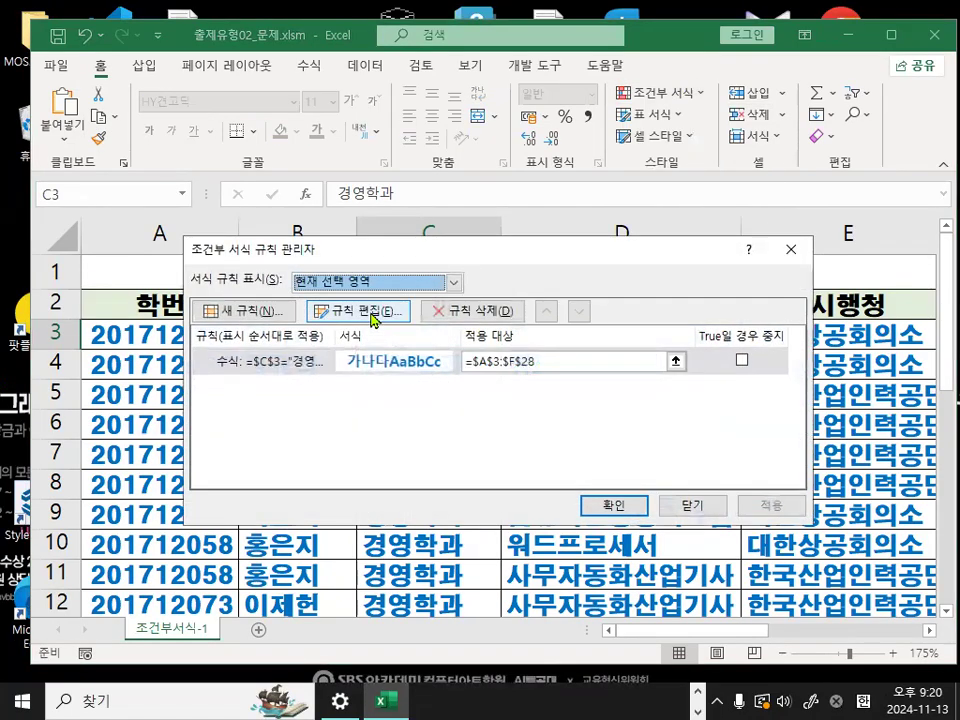
click(372, 314)
click(386, 439)
drag(386, 439, 396, 413)
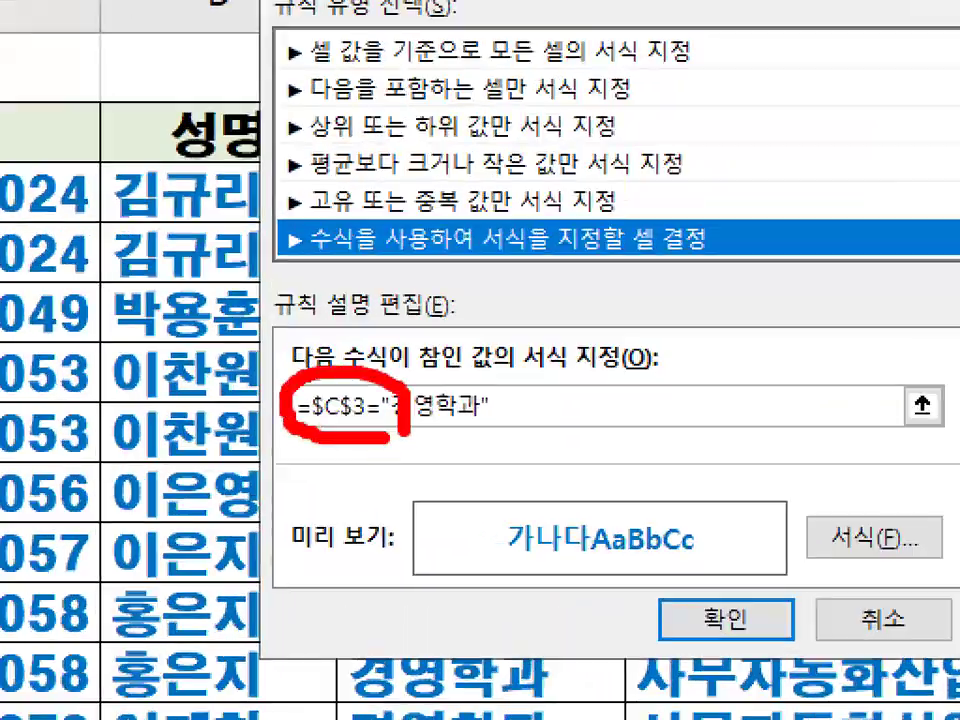
key(Escape)
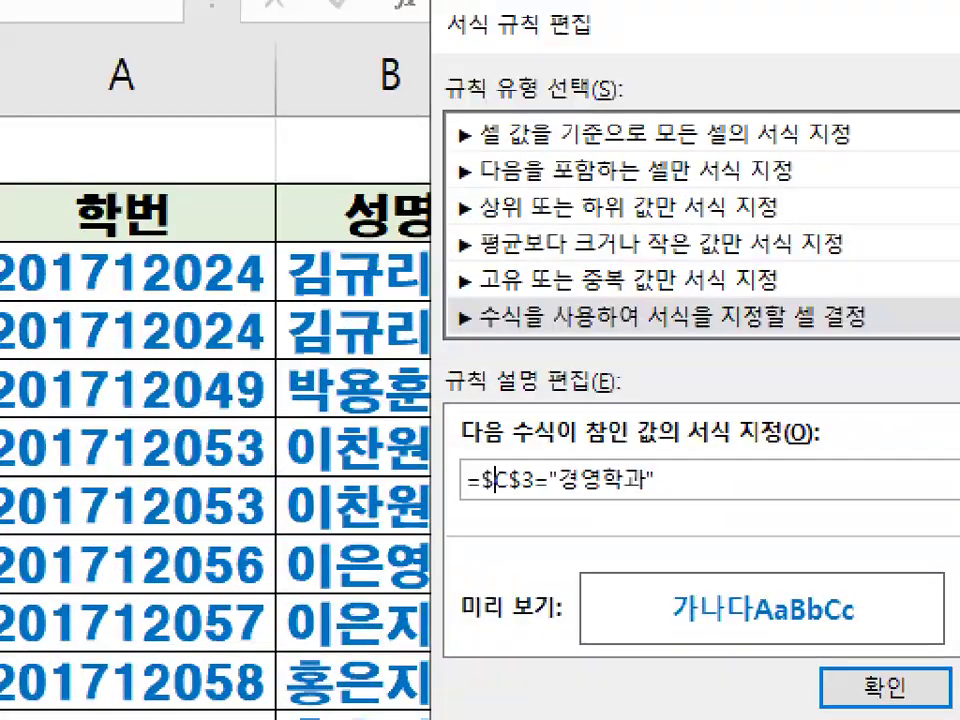
mouse_move(213, 363)
mouse_down()
mouse_move(213, 450)
mouse_move(310, 398)
mouse_up()
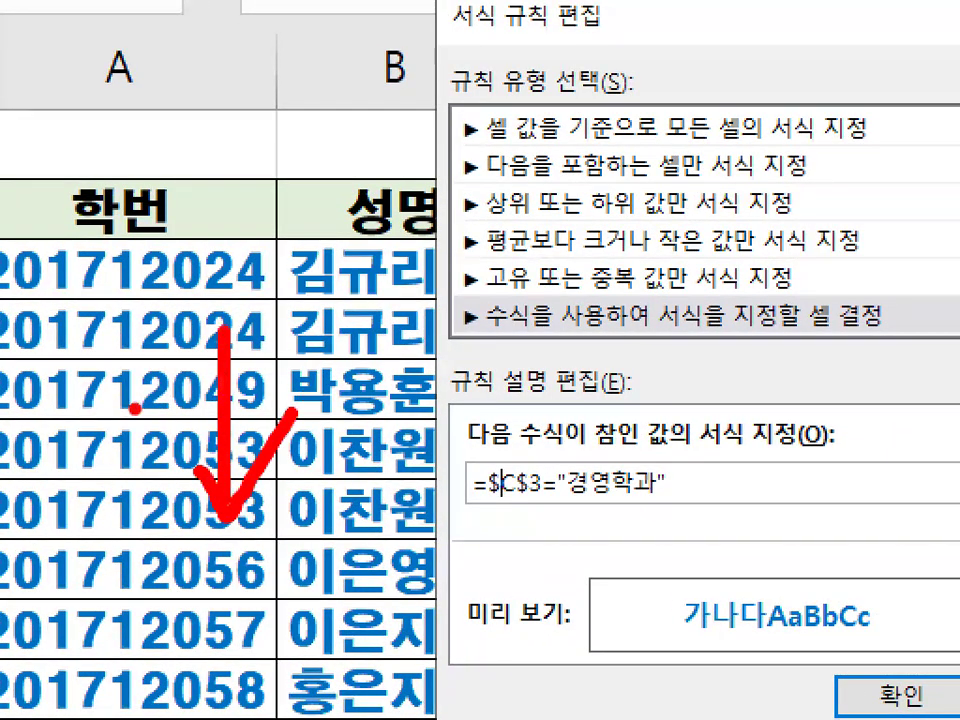
key(Escape)
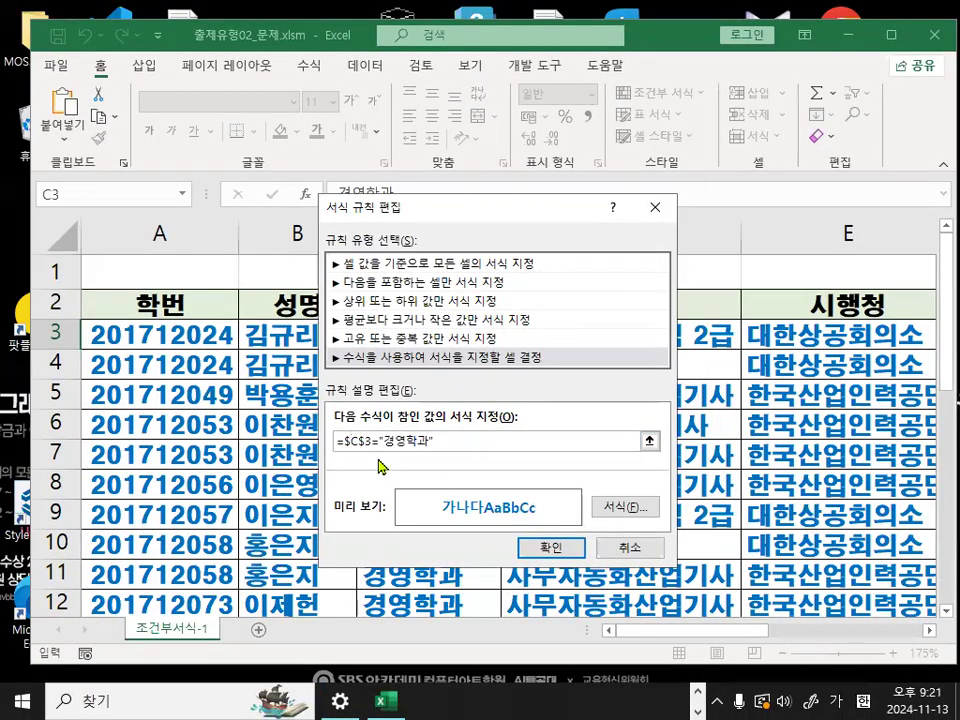
- Change the rule formula to =$C3="경영학과", apply the edited rule, and check the formatting farther down the table
key(F4)
key(F4)
click(371, 448)
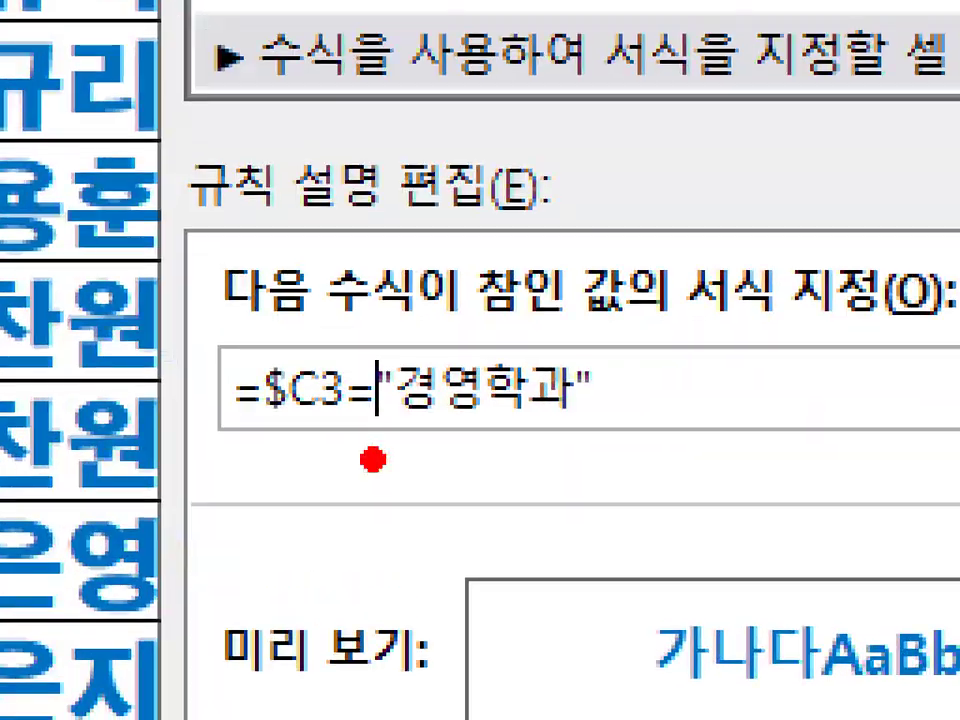
mouse_move(386, 439)
mouse_down()
mouse_move(214, 450)
mouse_move(330, 280)
mouse_move(410, 467)
mouse_up()
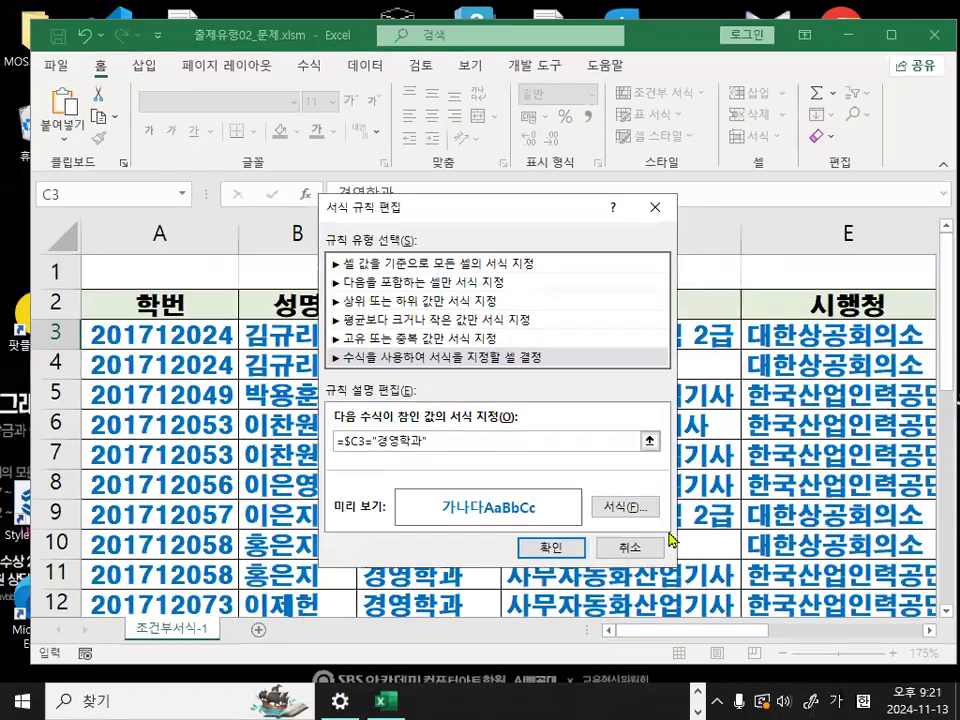
click(576, 551)
click(610, 503)
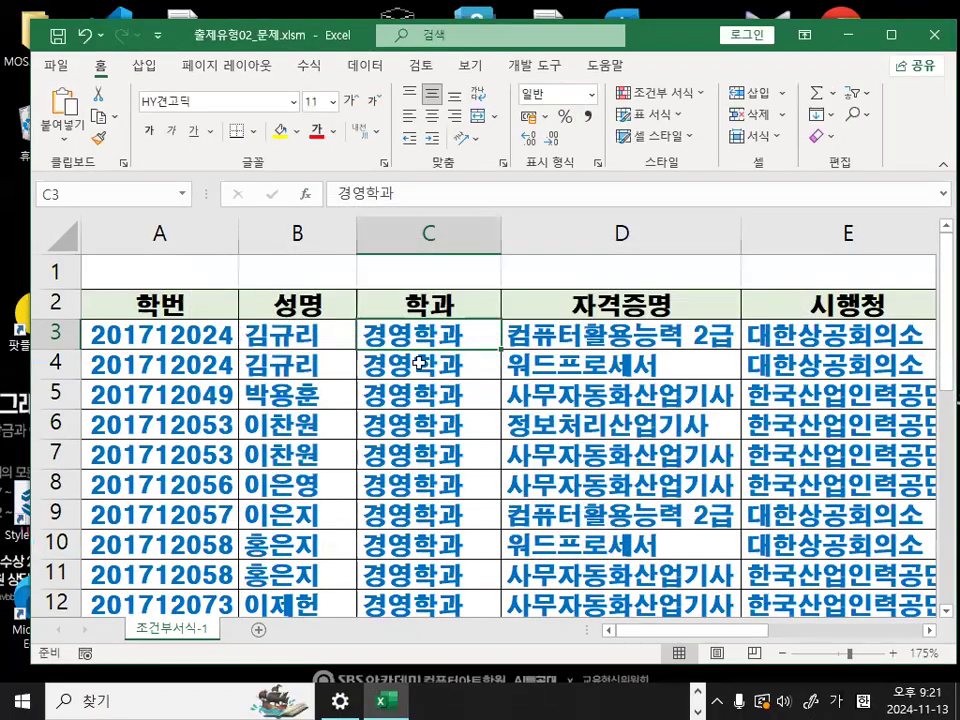
scroll(407, 400, down, 4)
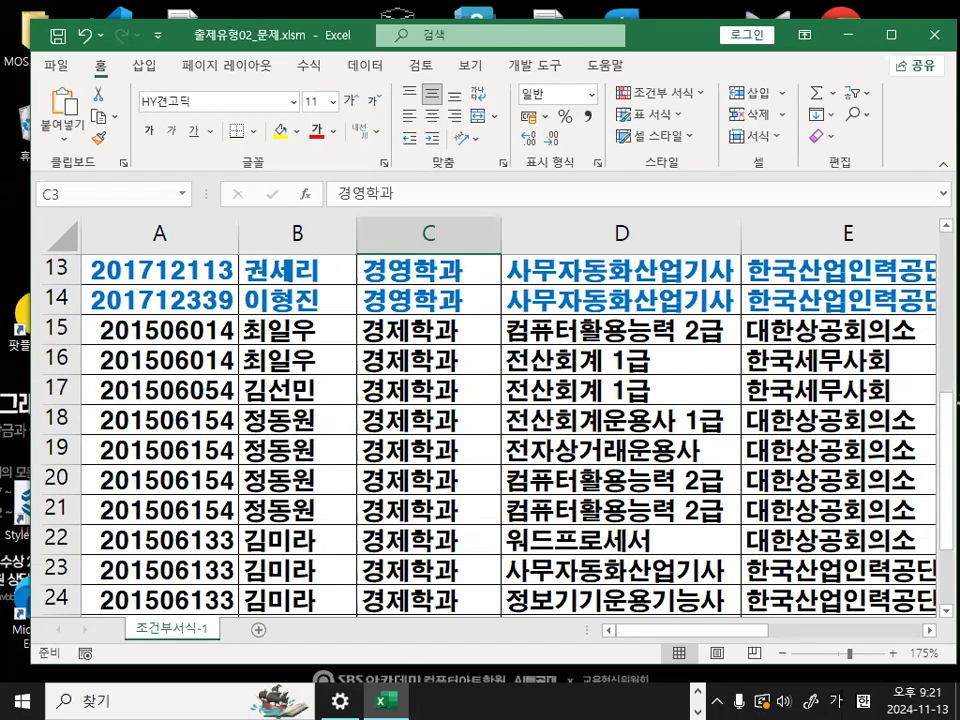
- Switch to the Notepad class notes and highlight the phrases on formatting entire rows and specifying cell addresses as absolute references
key(alt+Tab)
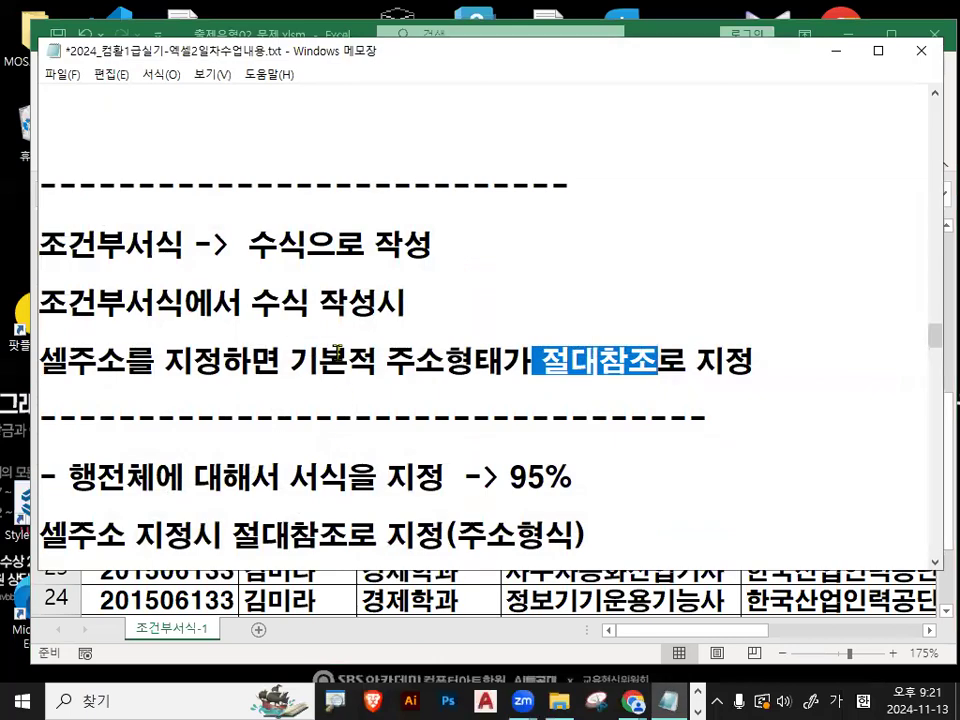
click(337, 352)
scroll(337, 352, down, 1)
drag(72, 389, 145, 390)
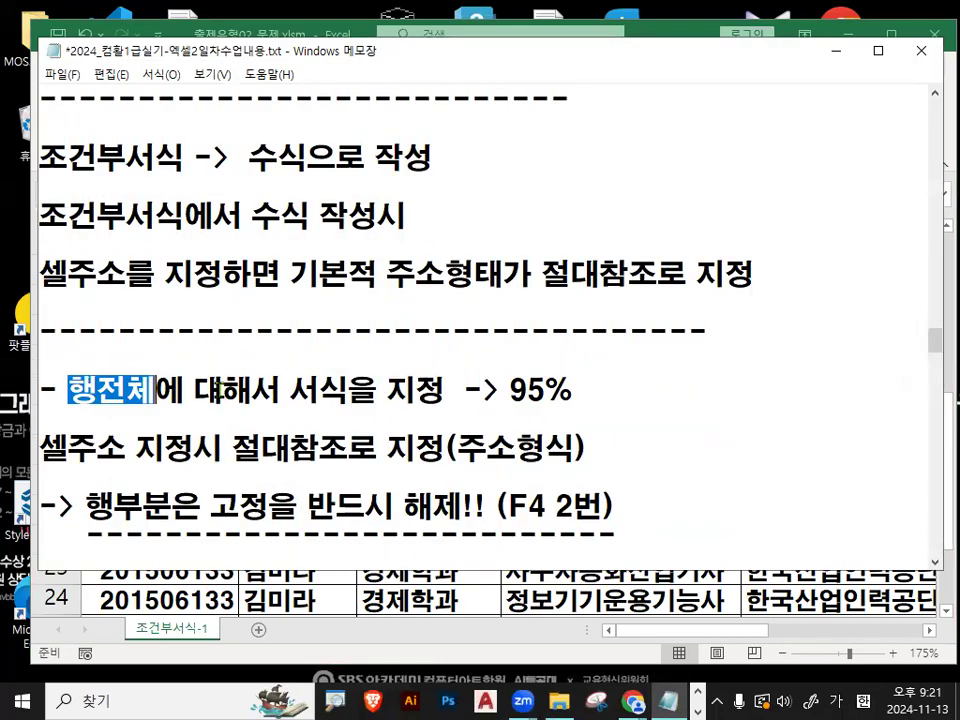
drag(249, 390, 413, 397)
scroll(422, 397, down, 3)
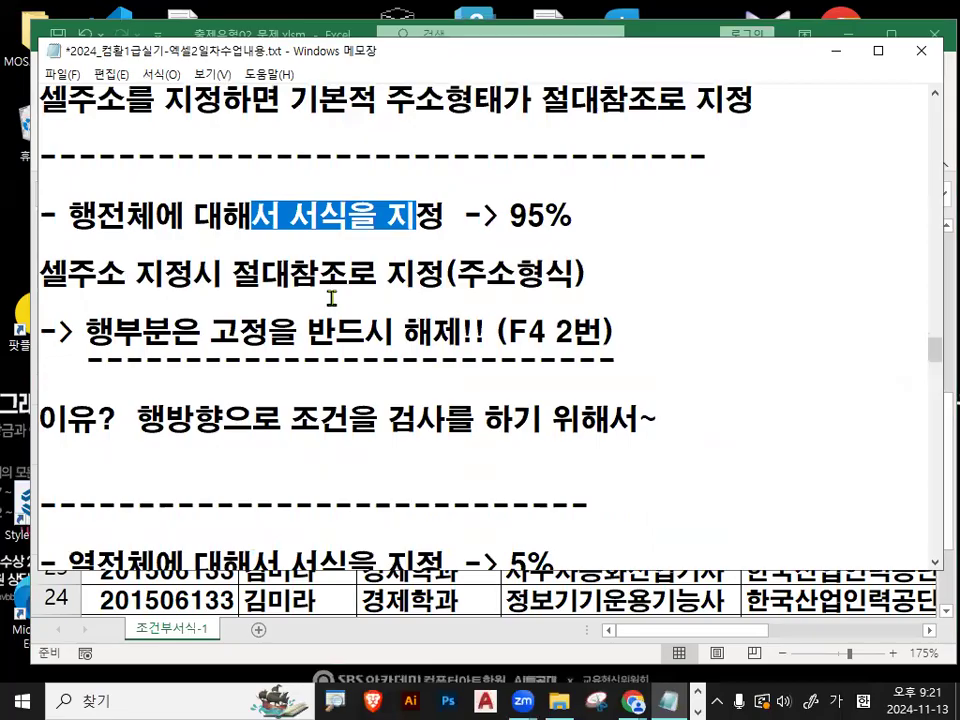
drag(233, 272, 592, 277)
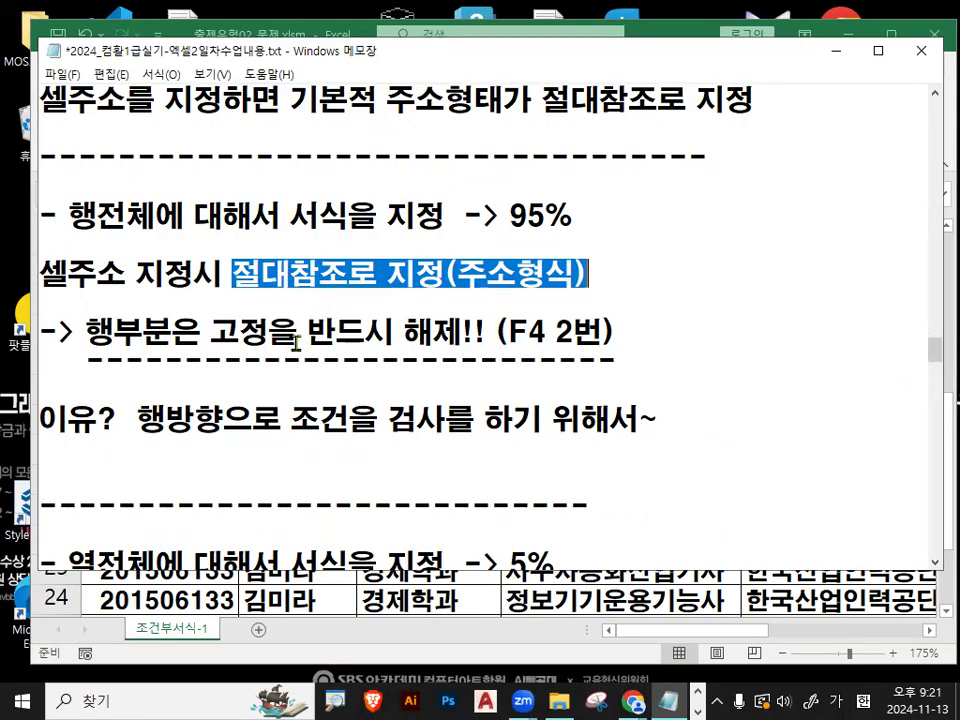
- Mark the note about releasing the row lock with F4 twice in red, clear the marks, and minimize the notes
key(ctrl+2)
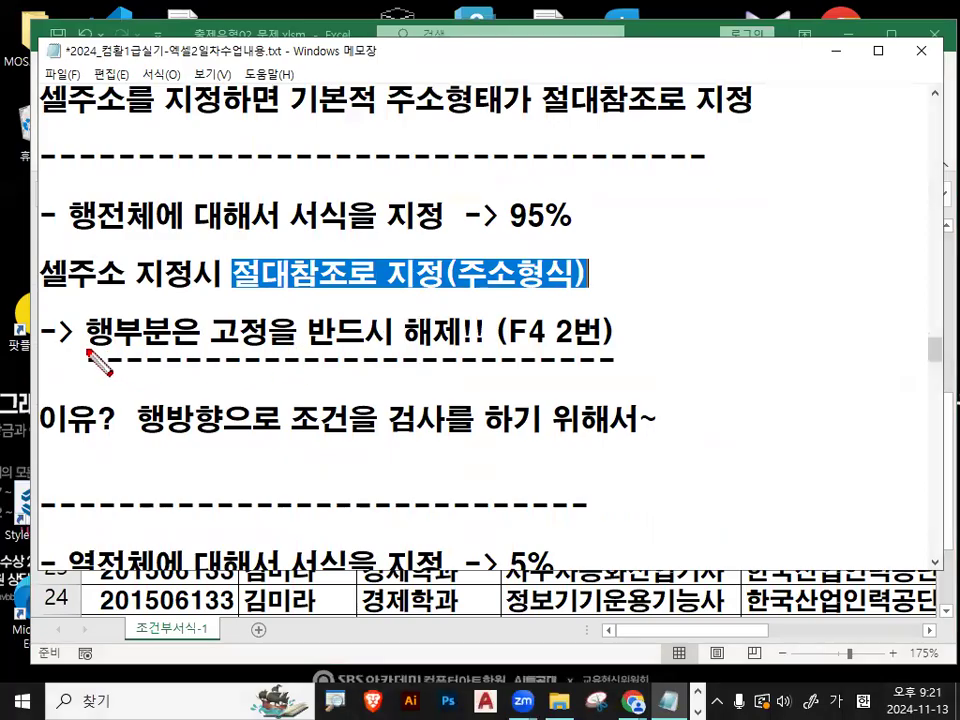
drag(88, 350, 188, 350)
mouse_move(269, 347)
mouse_down()
mouse_move(249, 355)
mouse_move(266, 338)
mouse_up()
mouse_move(445, 302)
mouse_down()
mouse_move(410, 352)
mouse_move(470, 350)
mouse_up()
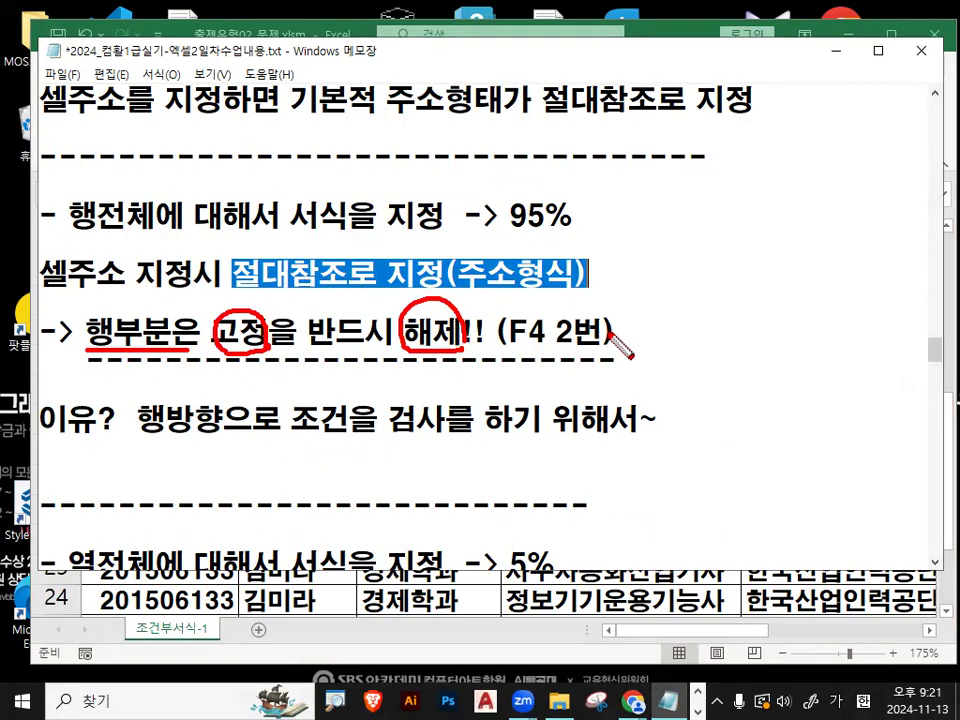
mouse_move(520, 308)
mouse_down()
mouse_move(606, 336)
mouse_move(592, 300)
mouse_up()
key(Escape)
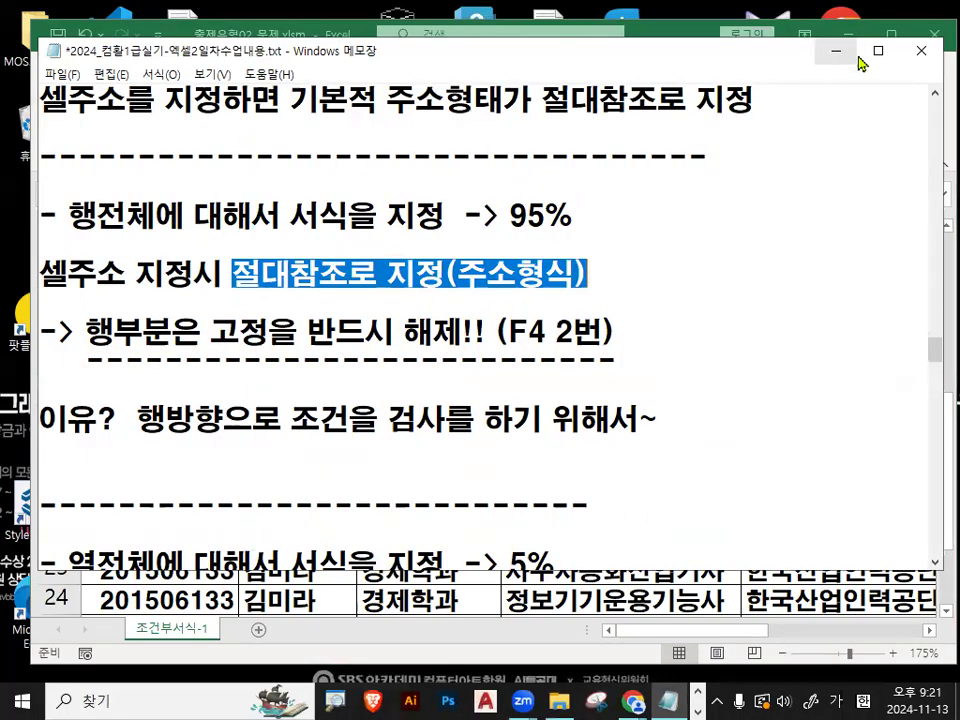
click(836, 52)
- Start a formula in C35 referencing B34 and cycle the reference through $B$34 and B$34 to $B34
scroll(514, 451, down, 6)
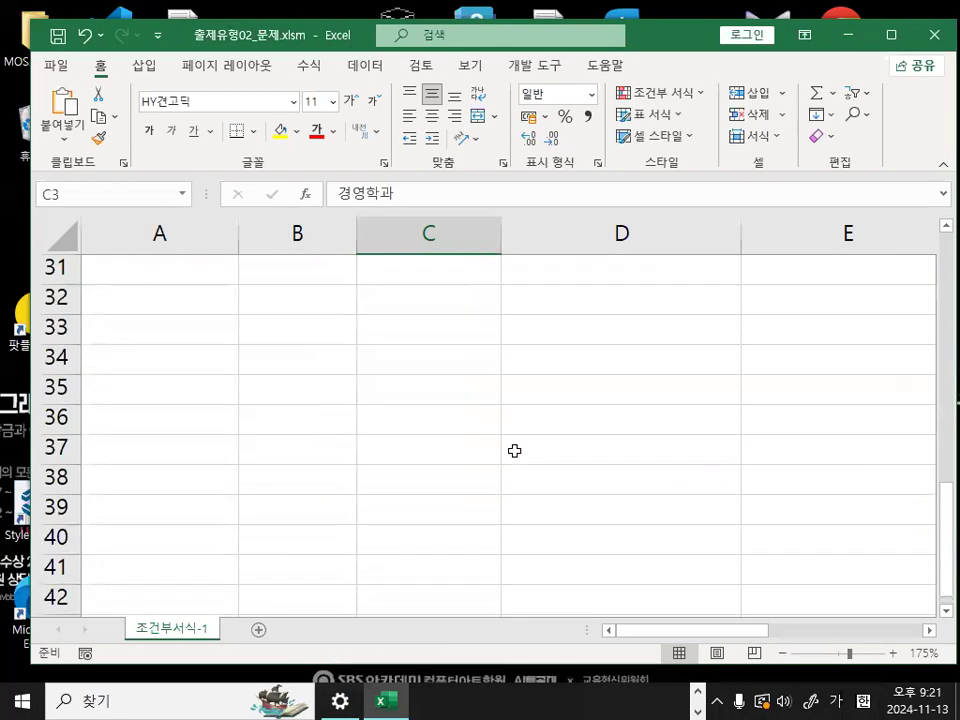
click(414, 382)
text(=)
click(312, 357)
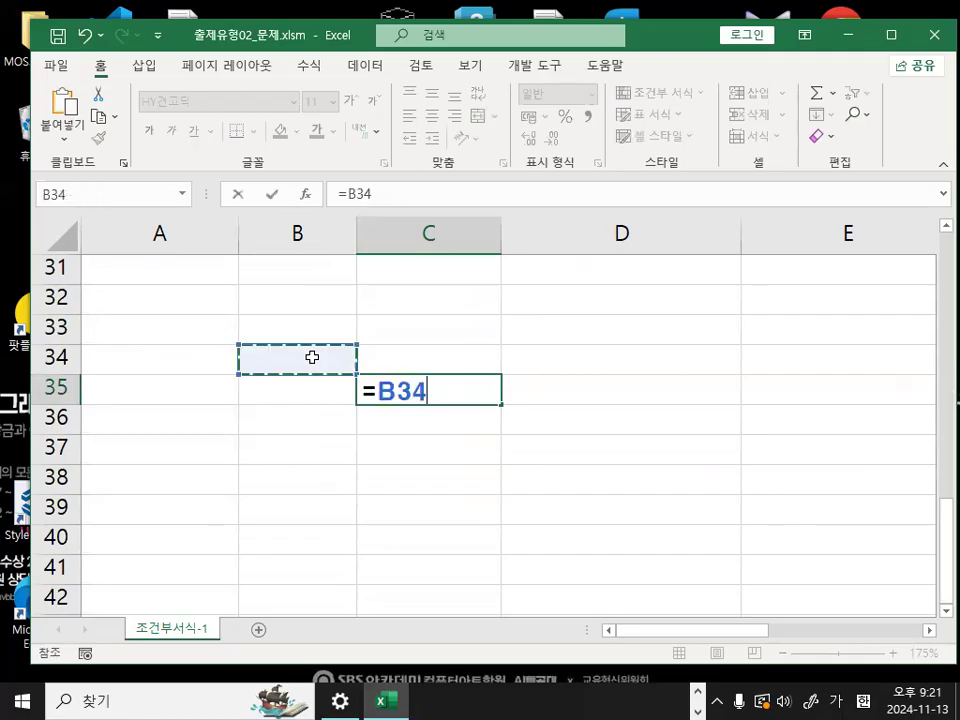
key(F4)
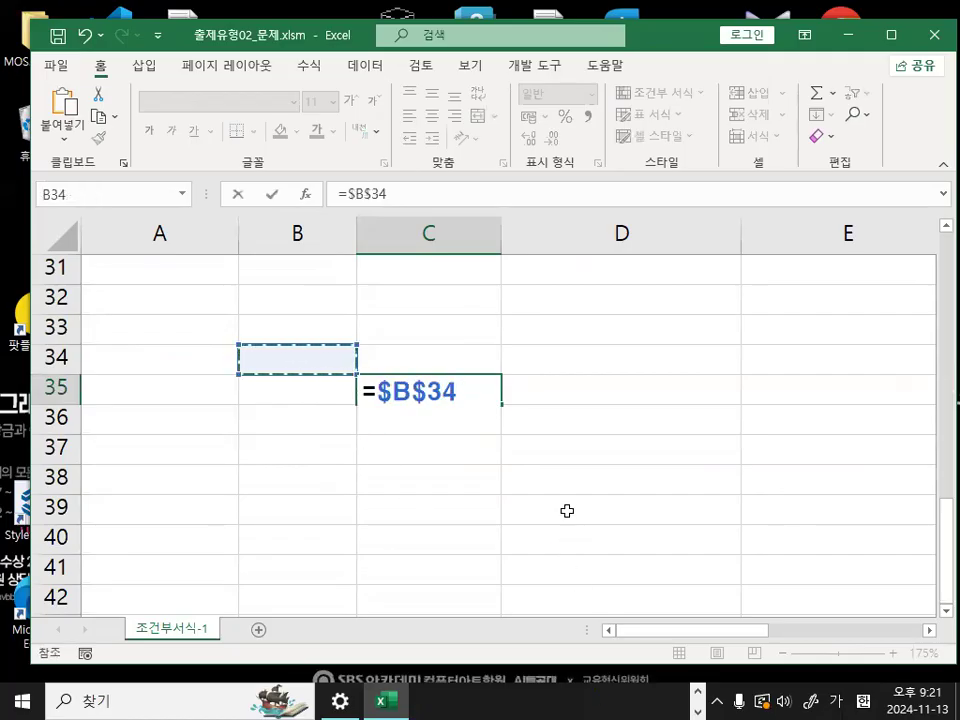
key(F4)
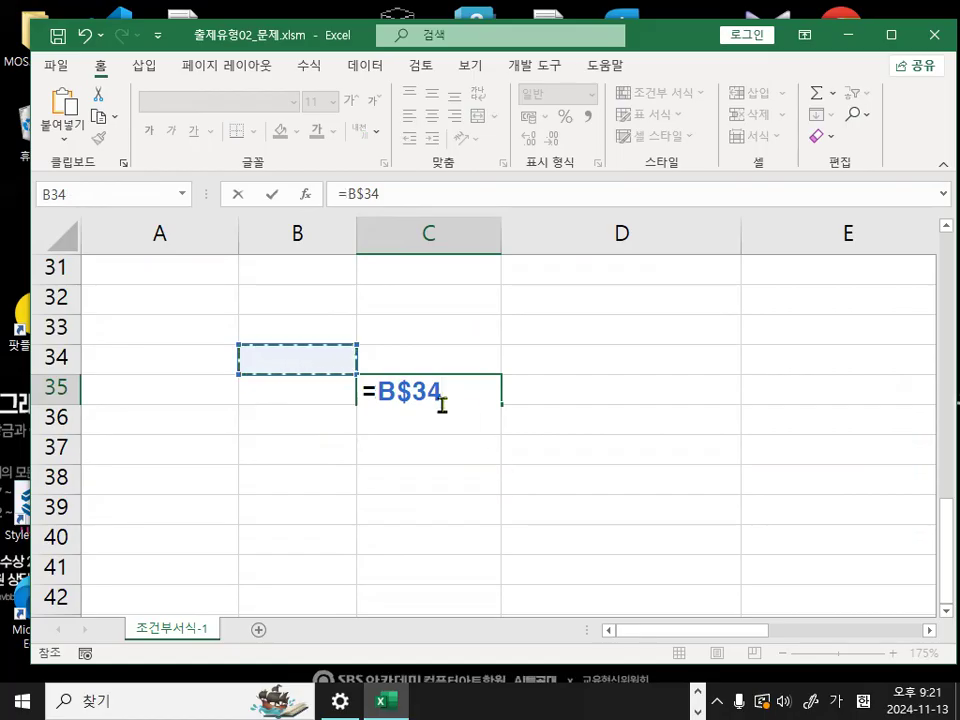
key(F4)
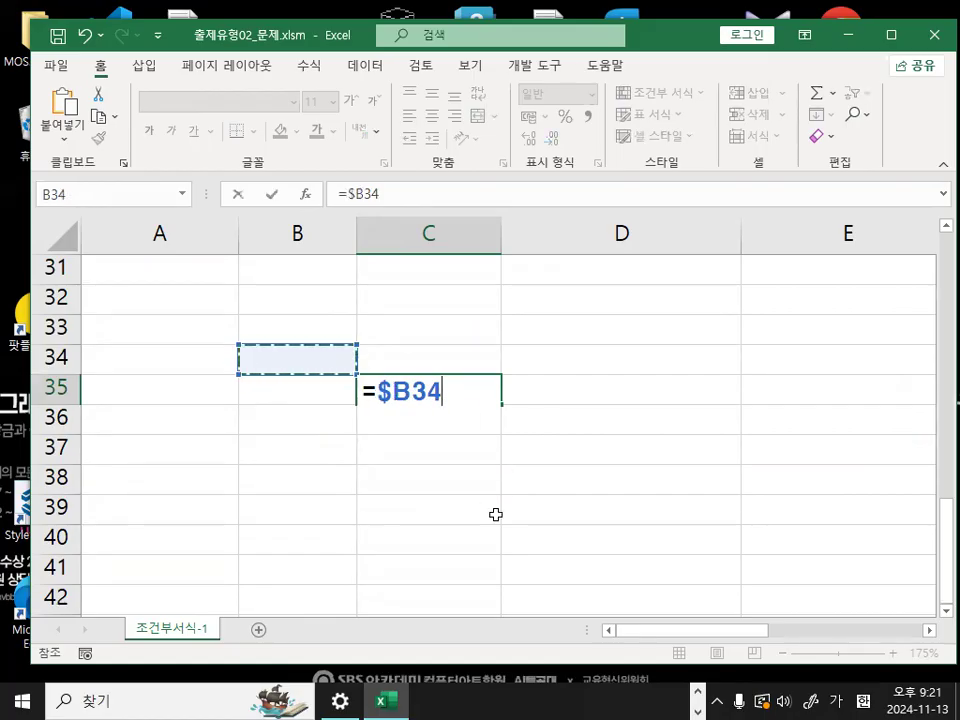
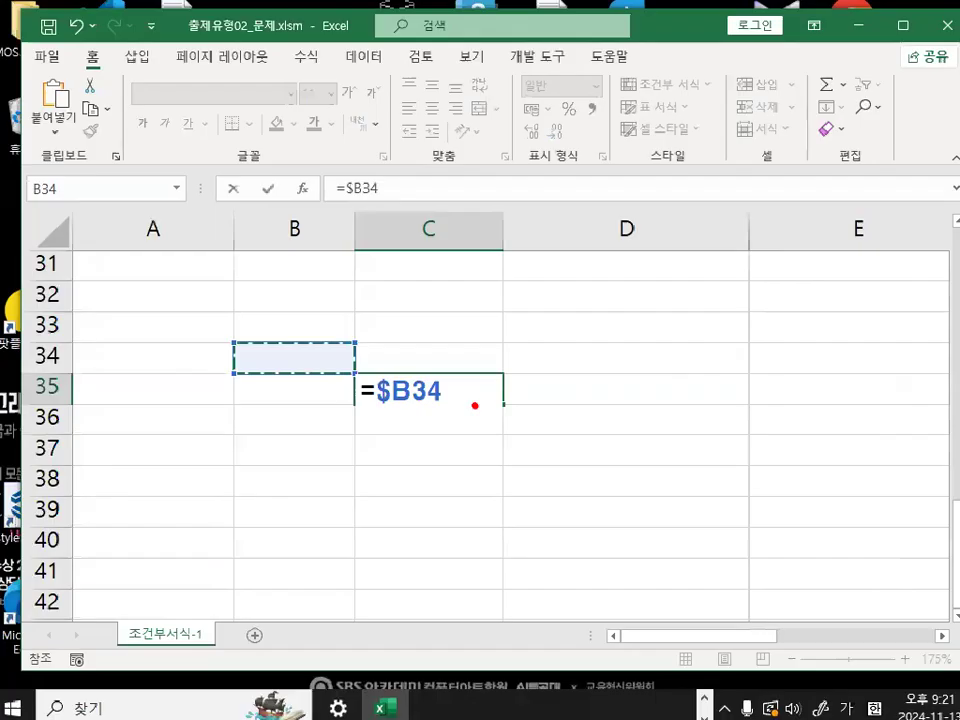
- Cancel the formula in C35, and highlight the note "행부분은 고정을 반드시 해제!! (F4 2번)" in the Notepad class notes
key(Escape)
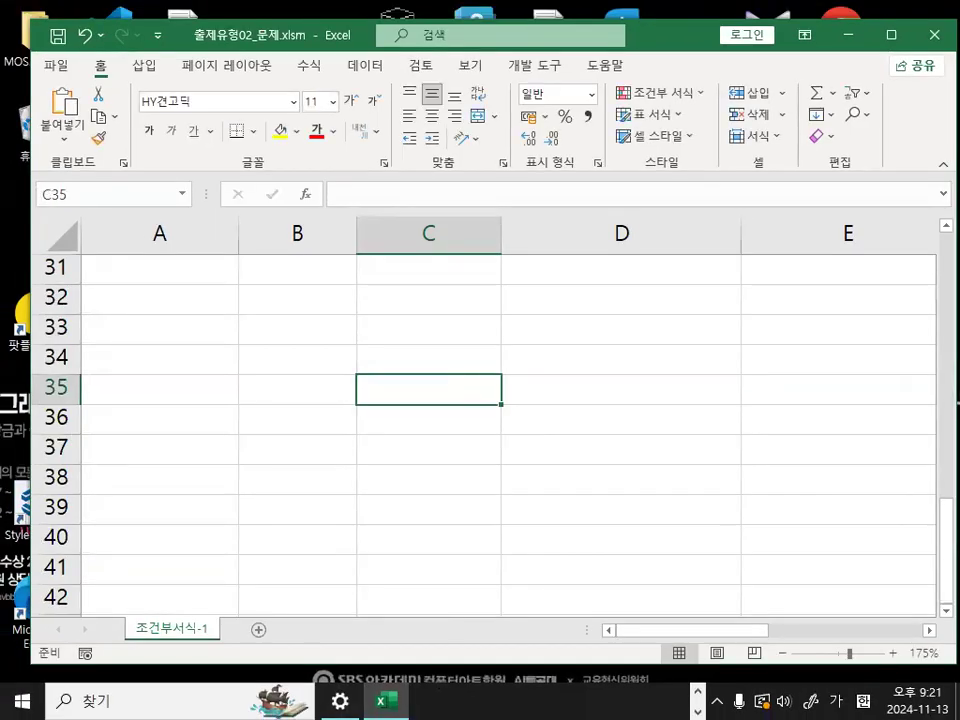
key(alt+Tab)
click(515, 357)
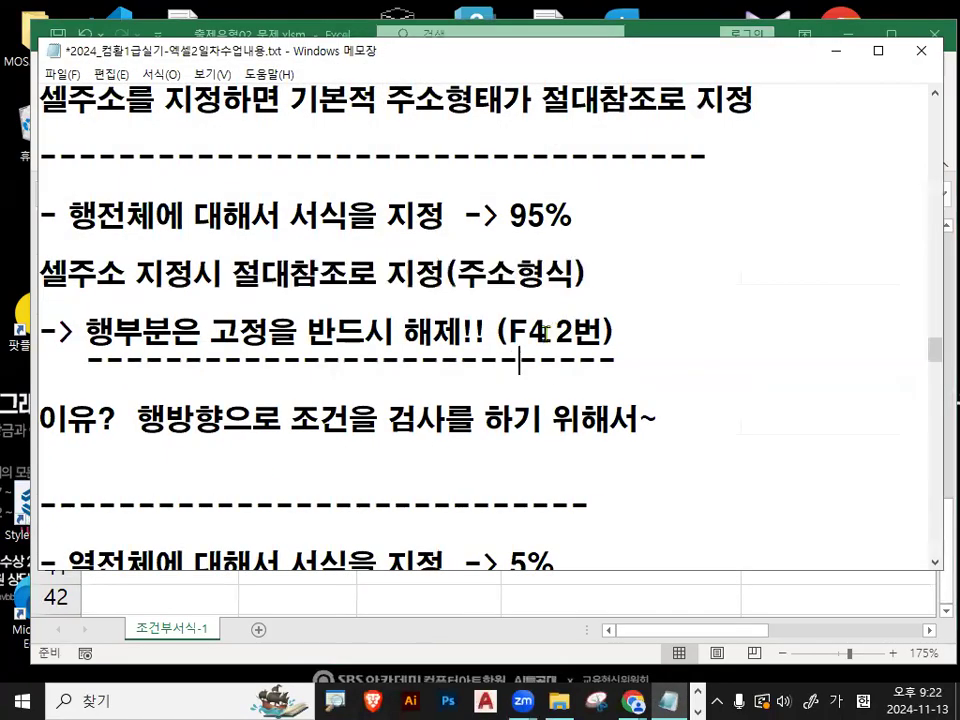
drag(496, 332, 637, 336)
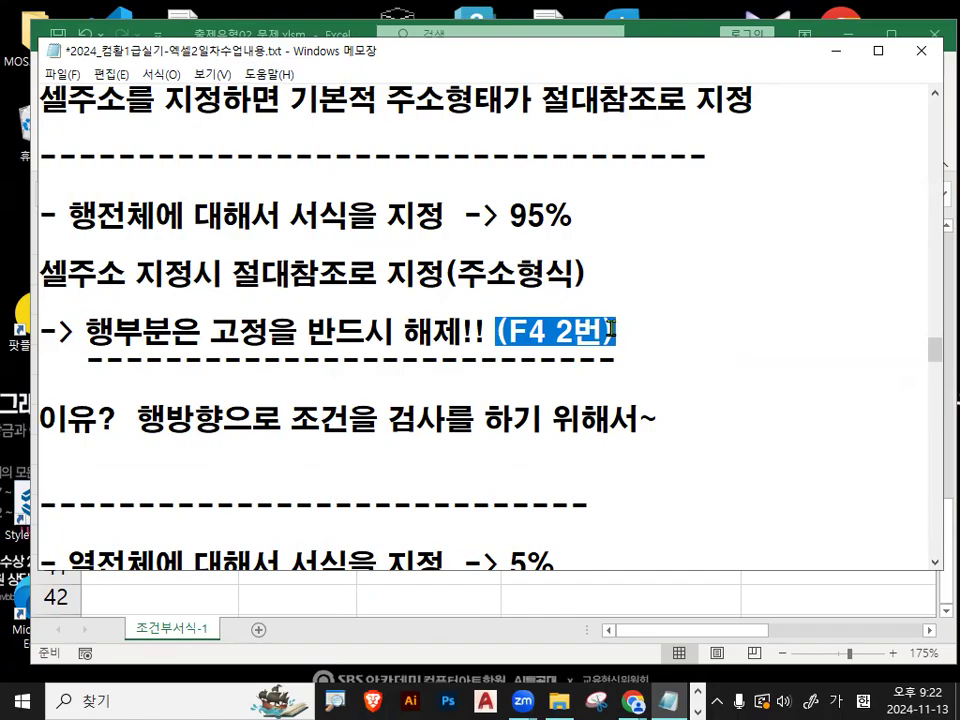
drag(84, 332, 656, 343)
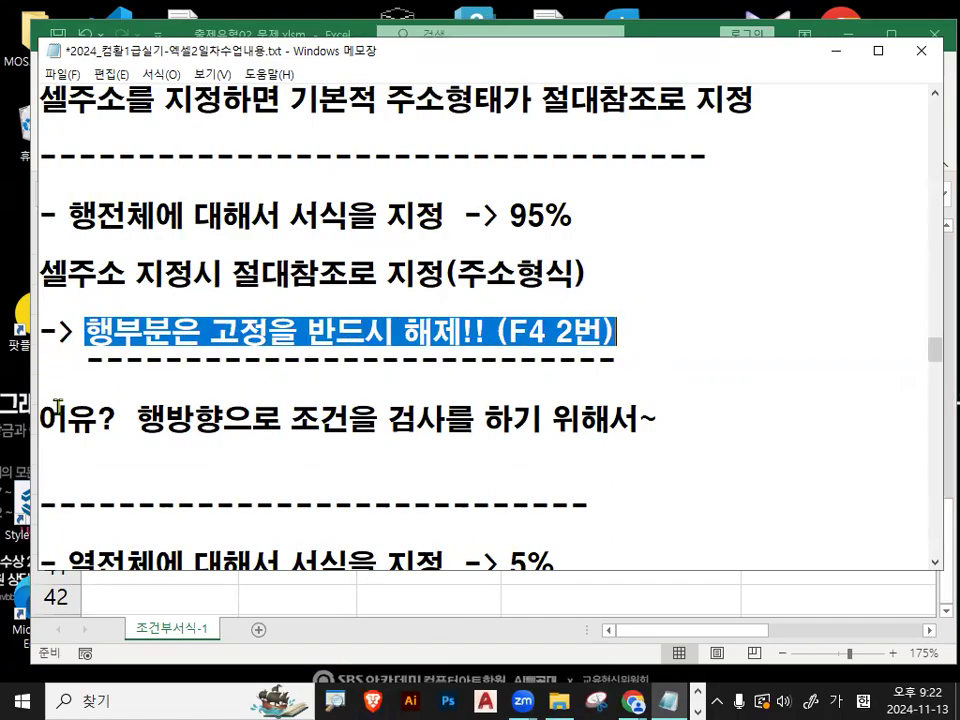
- Highlight the reason about checking conditions in the row direction, and the row-lock note above it
click(61, 412)
drag(148, 424, 212, 420)
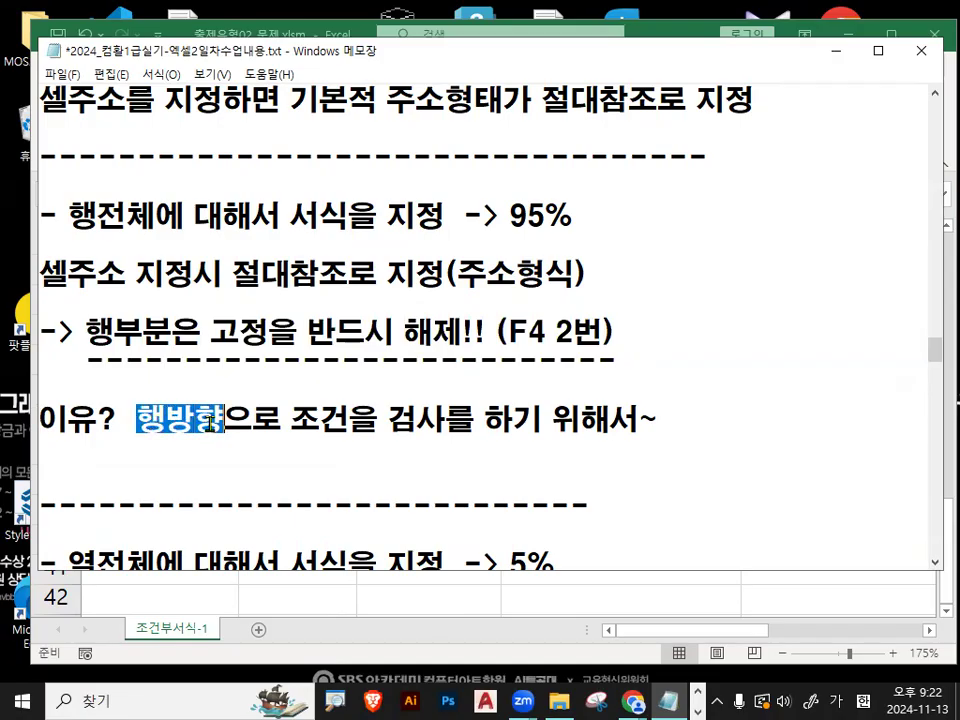
drag(295, 421, 652, 421)
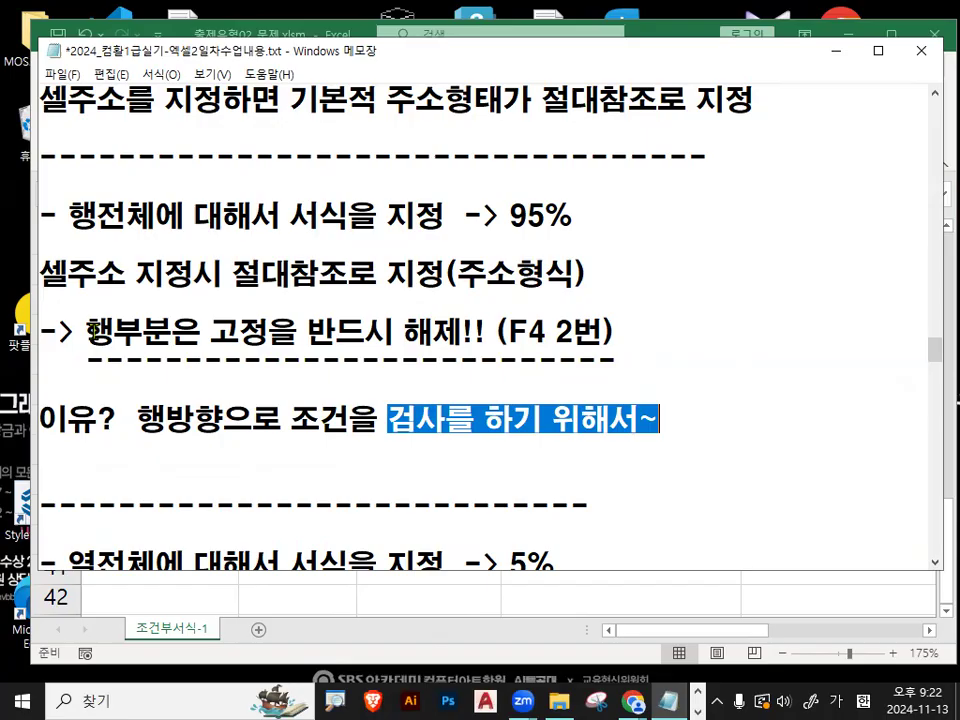
drag(90, 333, 592, 331)
click(240, 333)
- Highlight the notes on formatting entire columns and releasing the column lock, and return to the Excel workbook
scroll(240, 333, down, 2)
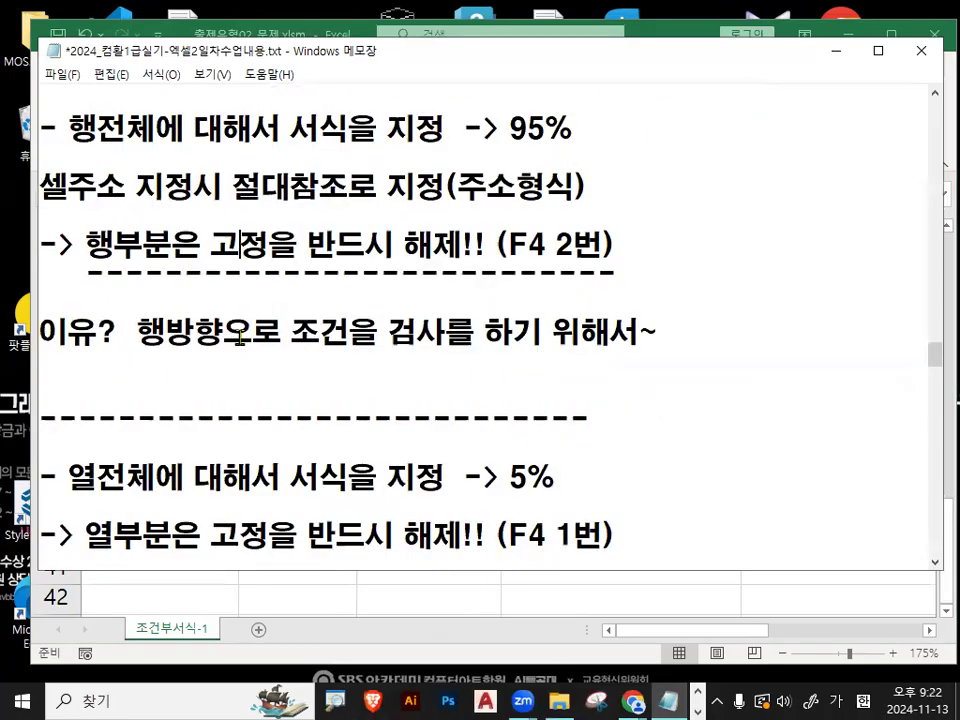
drag(68, 477, 250, 478)
drag(462, 478, 558, 478)
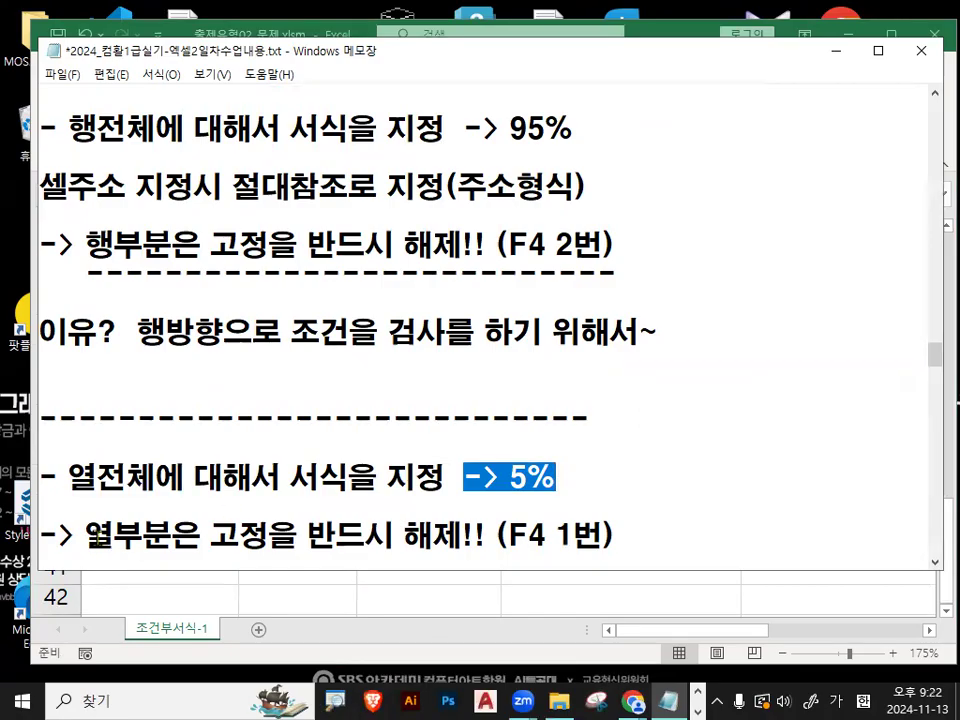
drag(84, 537, 201, 537)
scroll(154, 476, down, 1)
drag(84, 449, 178, 455)
drag(238, 450, 312, 457)
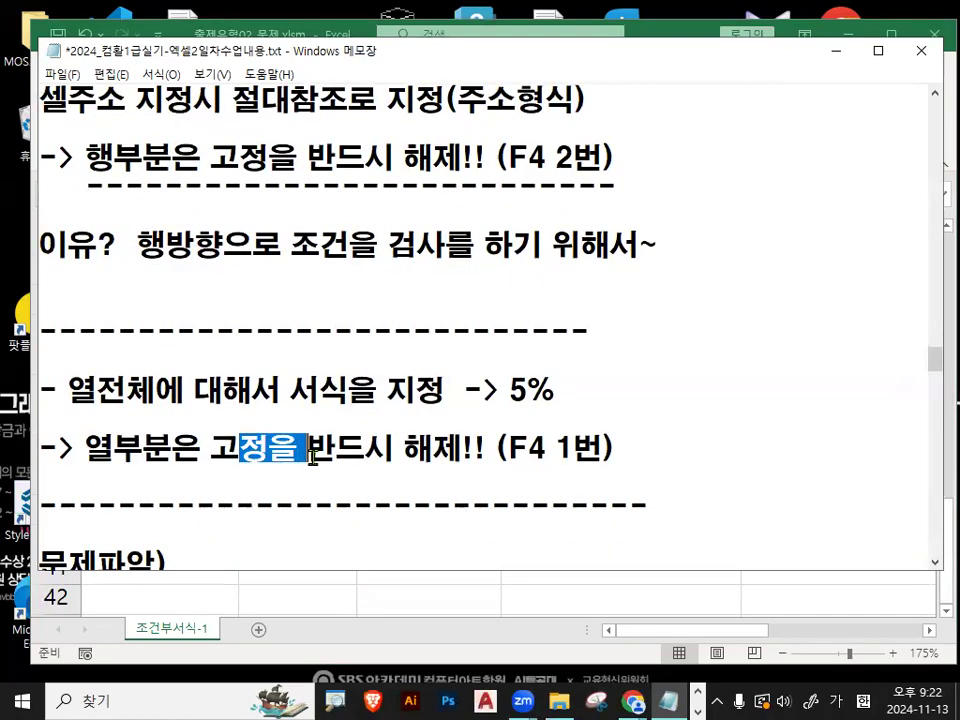
click(835, 55)
click(399, 348)
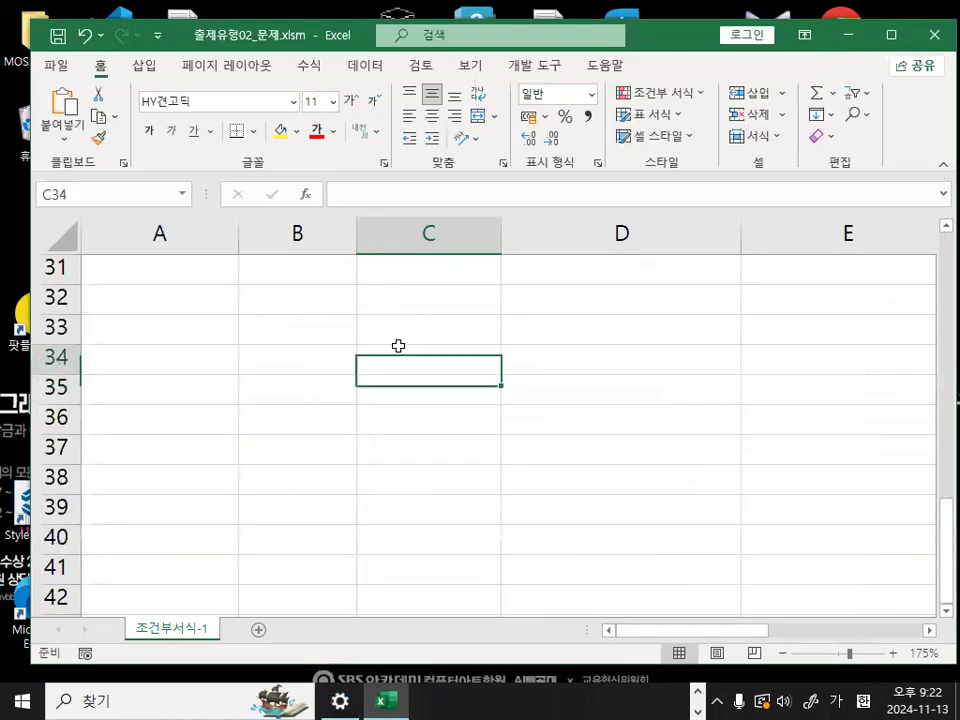
- Add a new worksheet and set the font of all its cells to HY견고딕
click(258, 629)
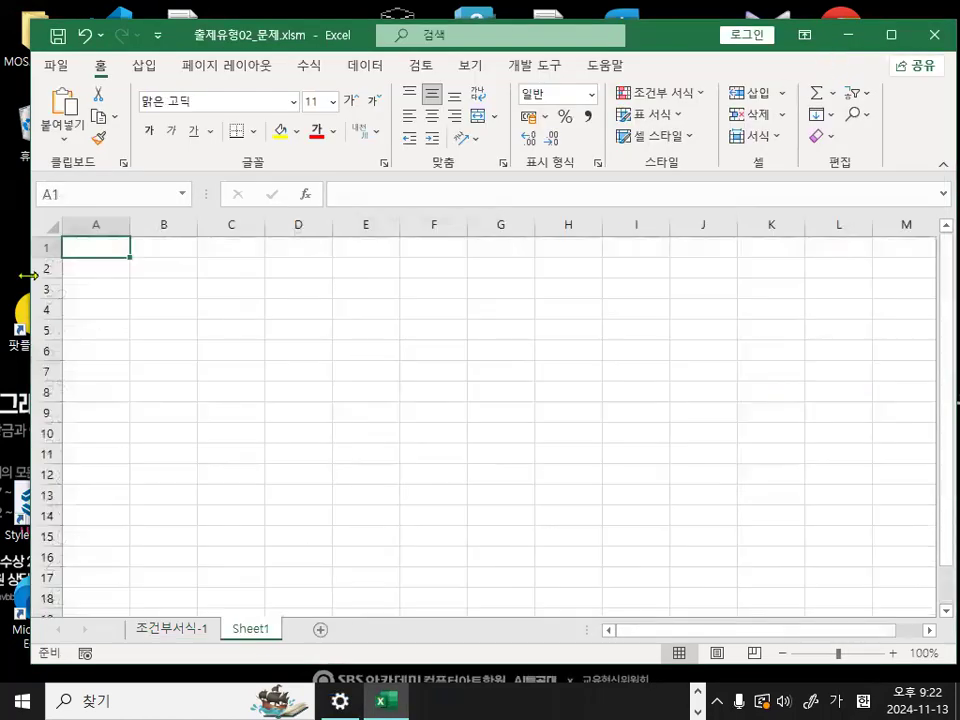
click(50, 224)
click(293, 102)
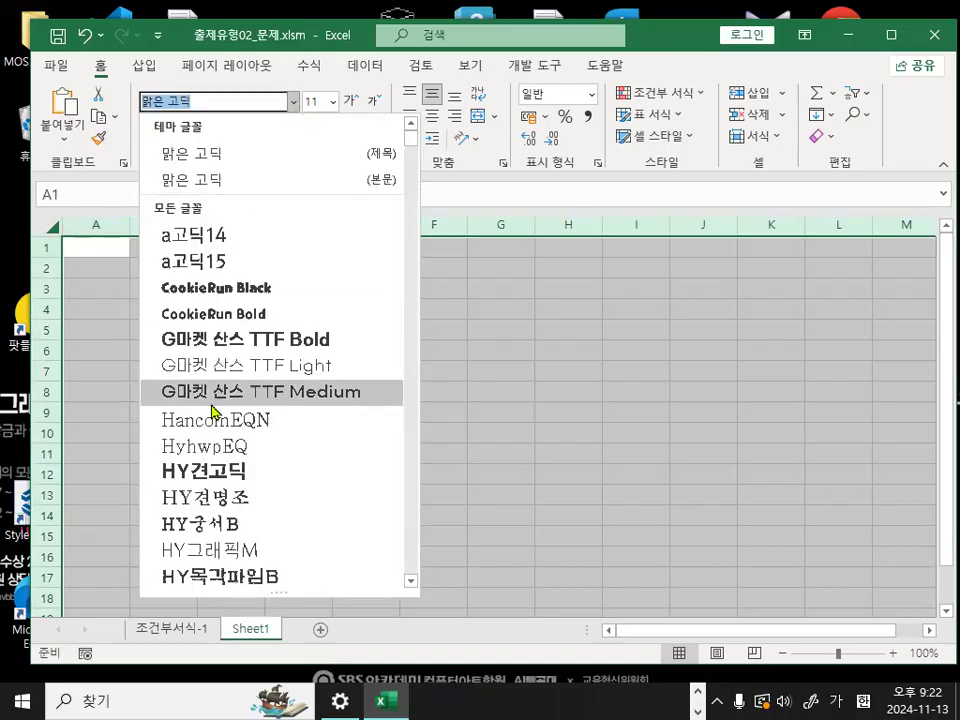
click(213, 476)
click(199, 420)
ctrl+scroll(199, 424, up, 6)
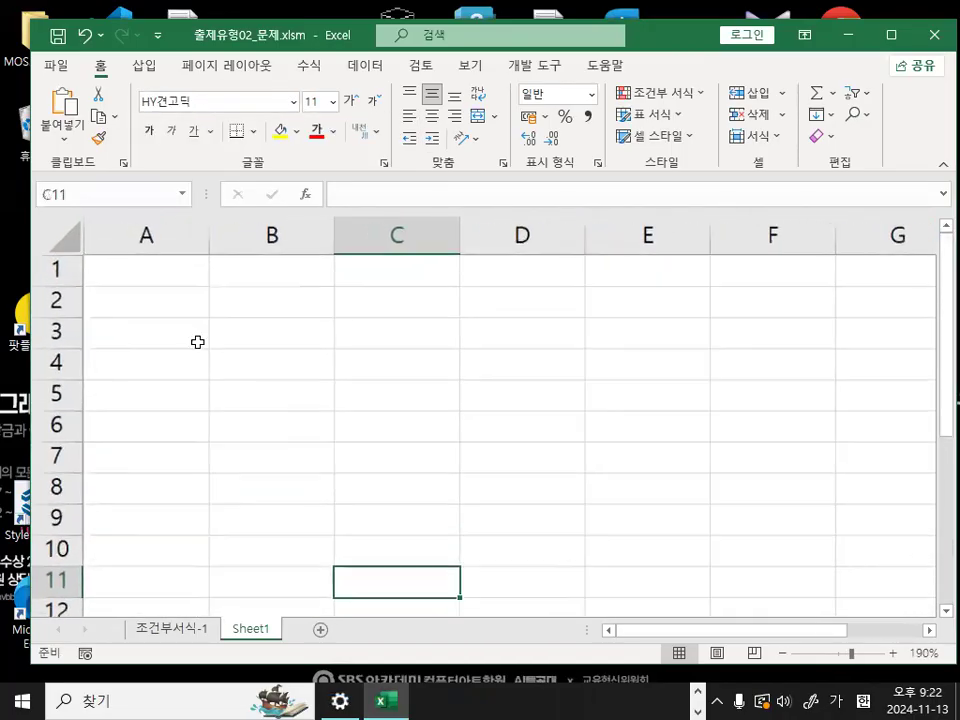
- Enter the header 이름 in A1 and the entries 가, 나 and 다 in A2:A4
click(169, 272)
text(이름)
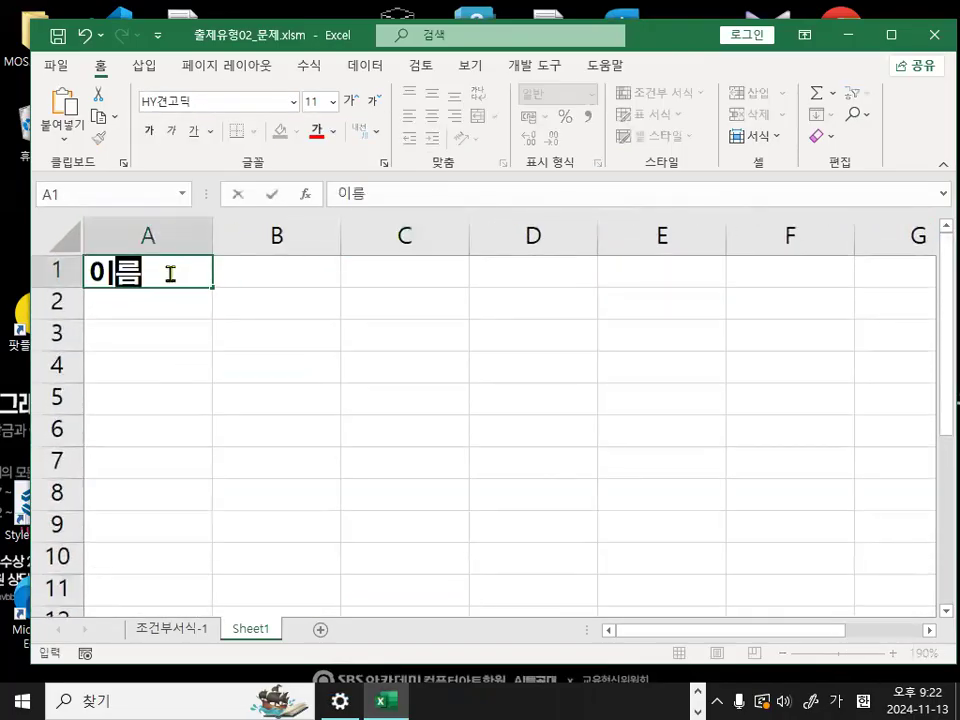
key(Return)
text(가)
key(Return)
text(나)
key(Return)
text(다)
key(Return)
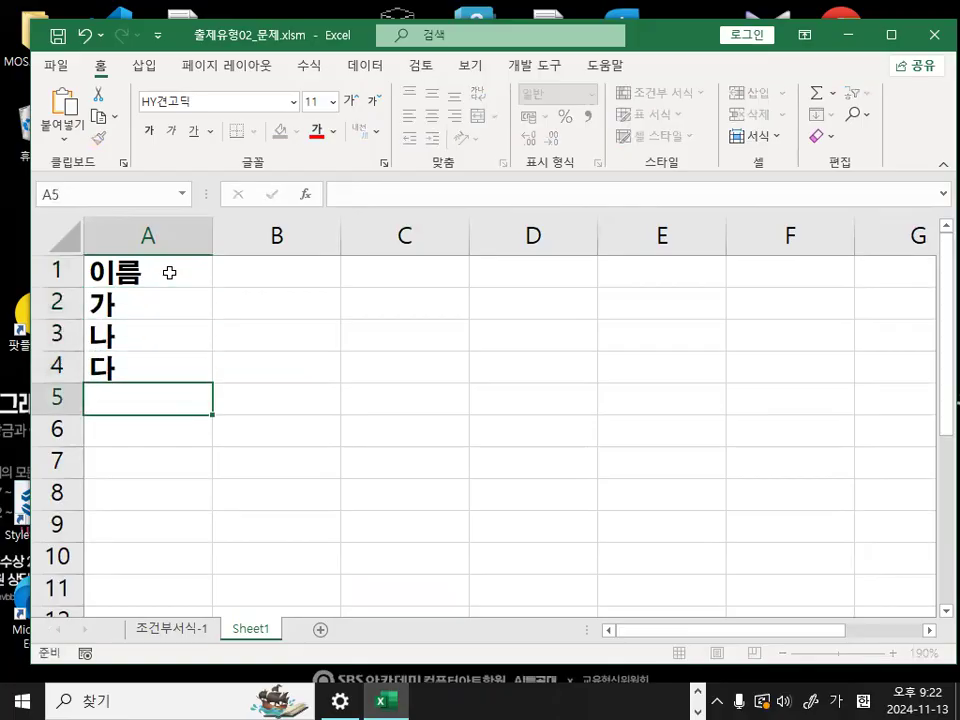
- Enter the dates 2024-01-01 in B1 and 2024-02-01 in C1
click(169, 272)
key(Right)
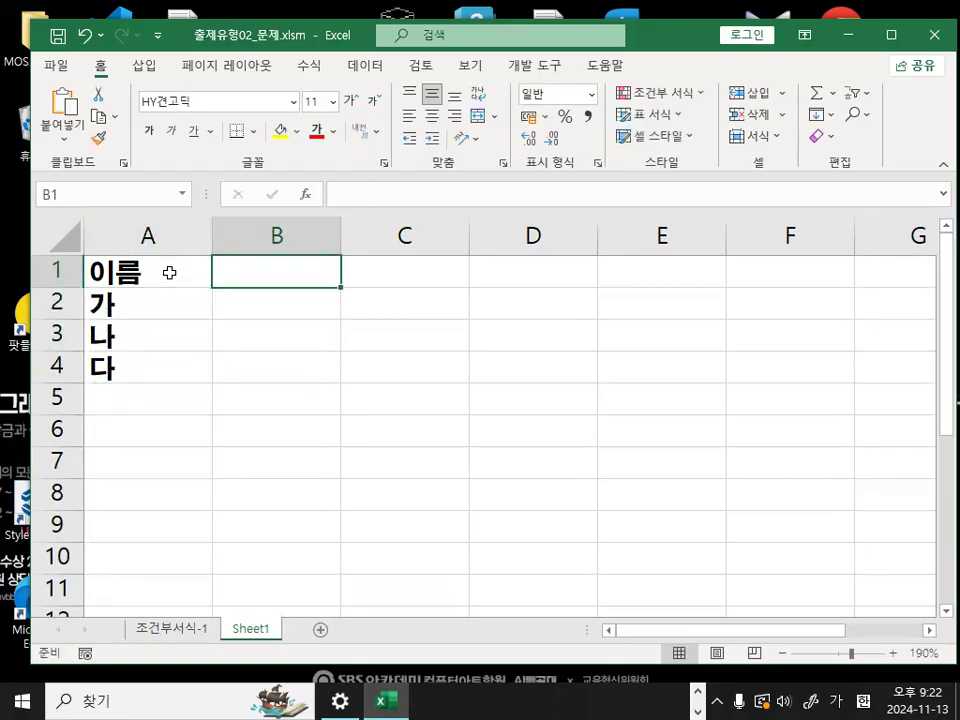
text(24-01-01)
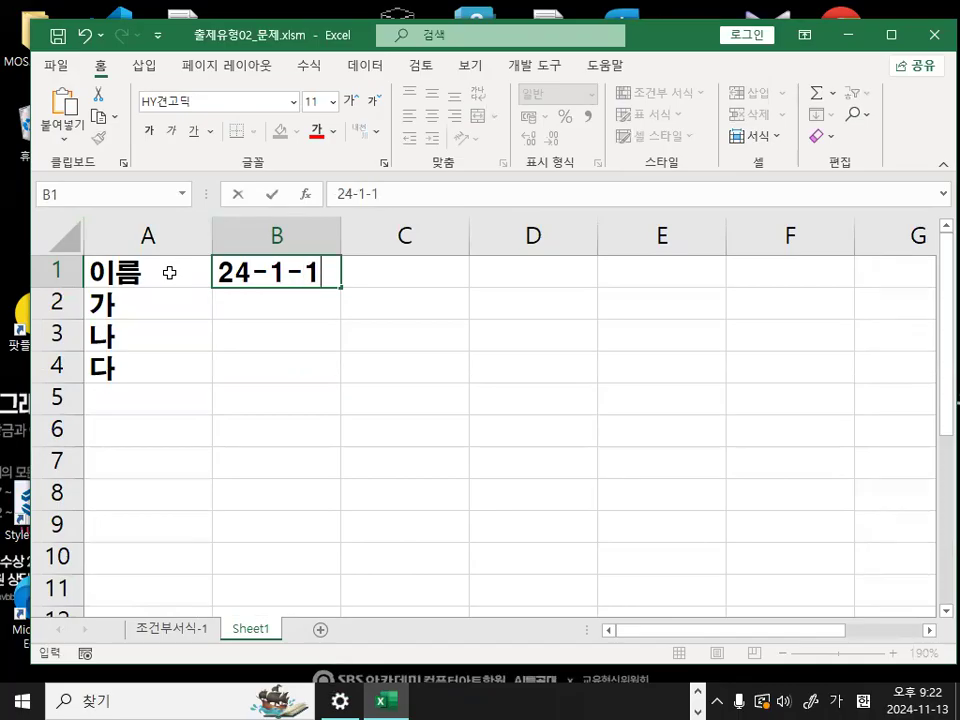
key(Right)
text(24-02-01)
key(Return)
key(Up)
key(Right)
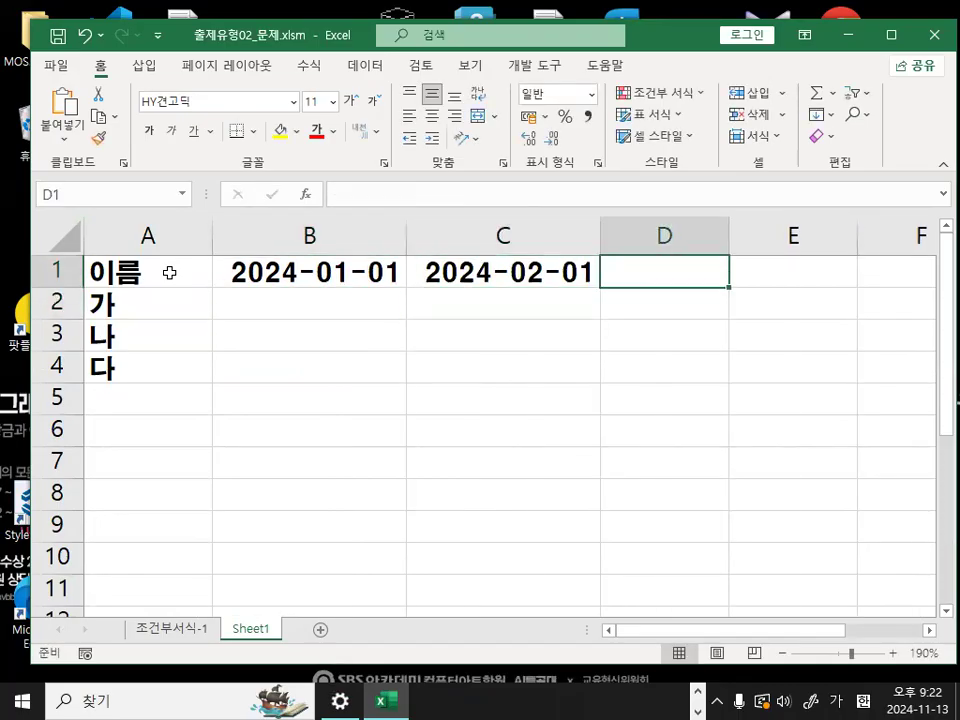
- Enter the date 2024-03-01 in D1
text(2-)
key(BackSpace)
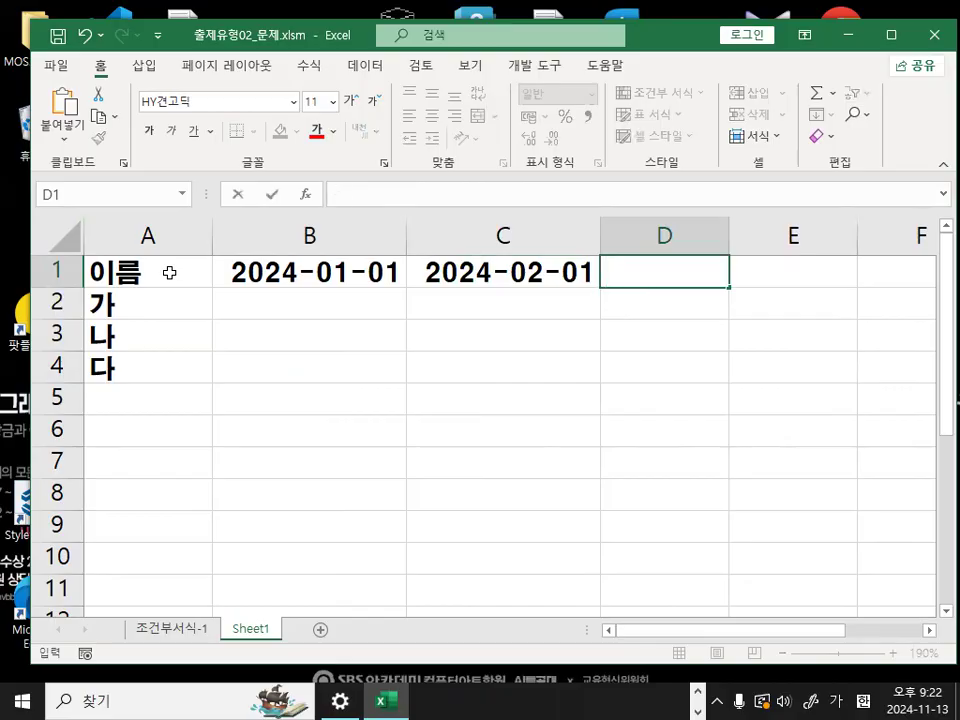
text(24-31)
key(Return)
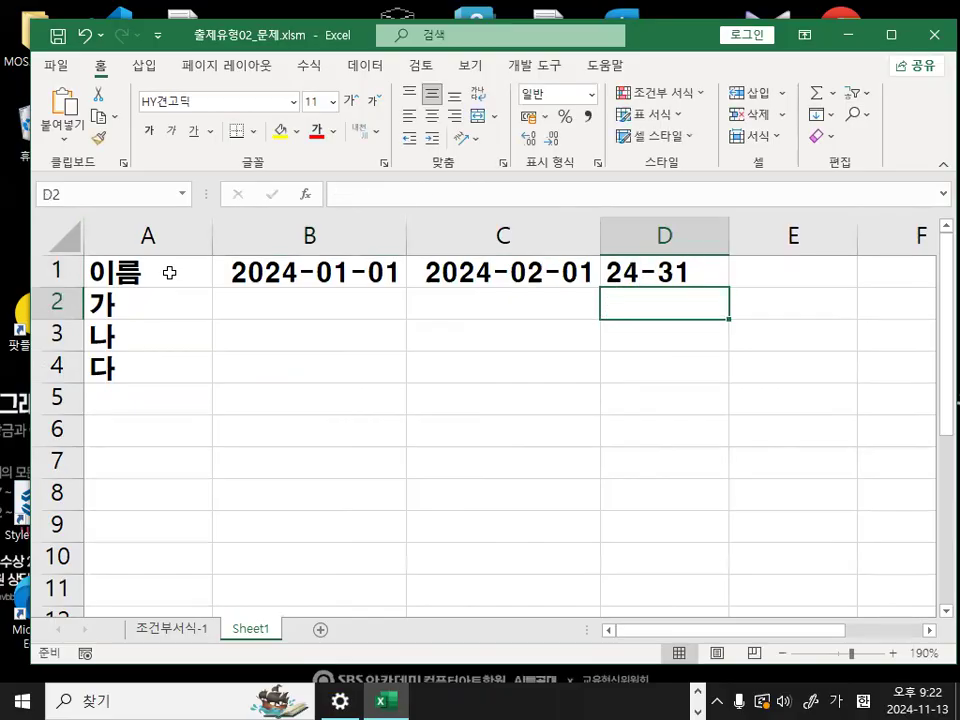
key(Up)
text(24-03)
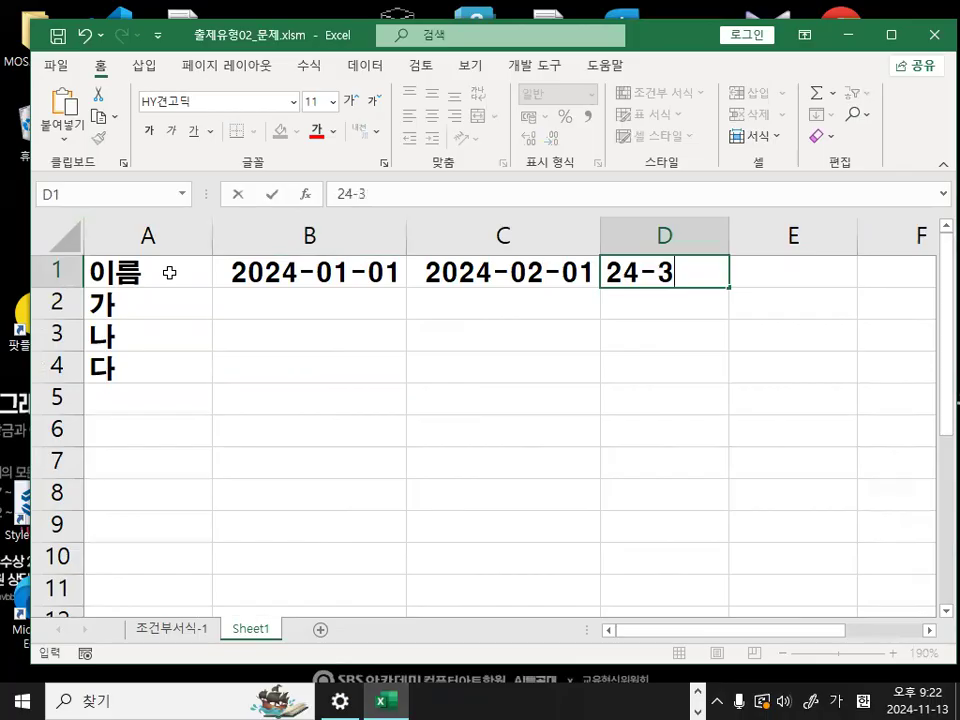
text(-01)
key(Return)
- Fill all cells in B2:D4 with the value 100
drag(262, 304, 674, 367)
text(100)
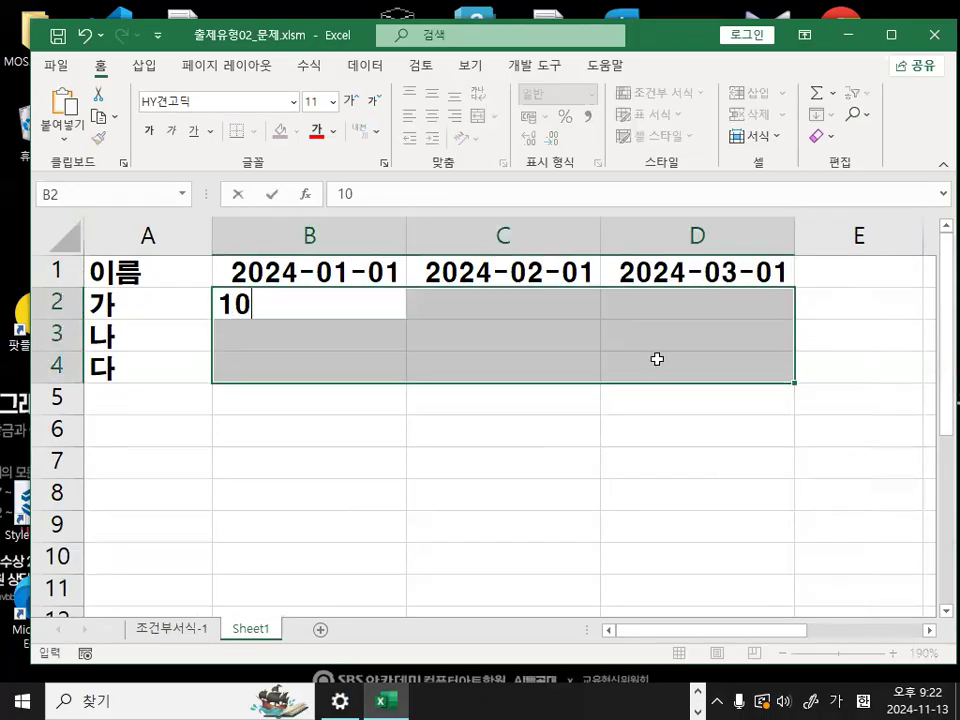
key(ctrl+Return)
click(300, 335)
- Apply all borders to the table range A1:D4
drag(129, 272, 750, 364)
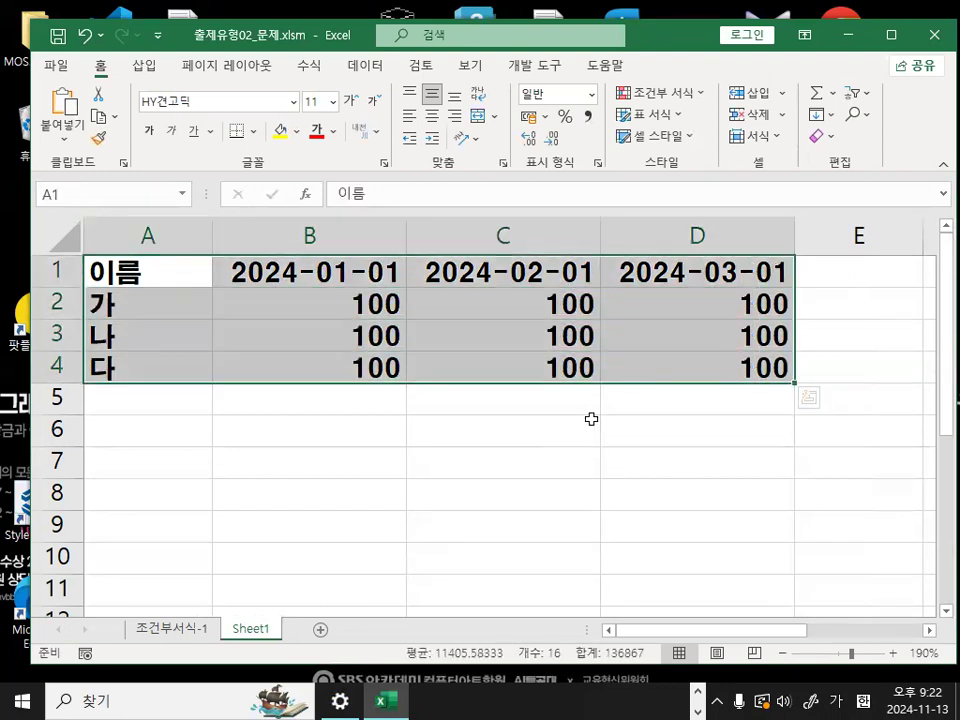
click(253, 131)
click(262, 318)
click(411, 499)
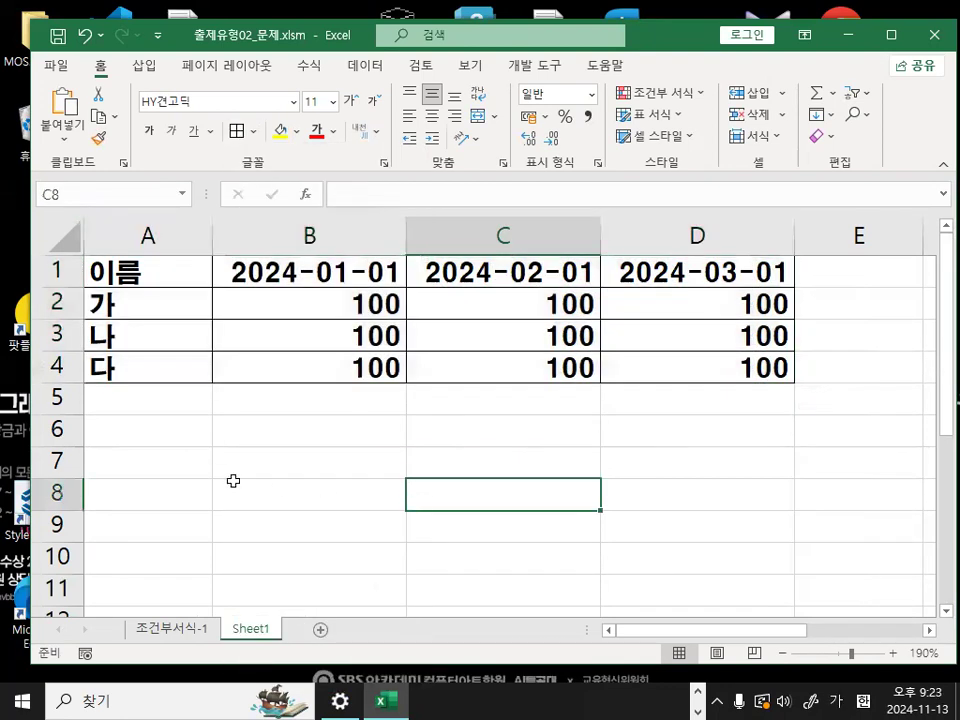
- Write the task note "월이 2월에 대해서만 굵게 파랑" in A7
click(181, 437)
click(285, 268)
click(148, 440)
click(158, 471)
text(올ㅇ)
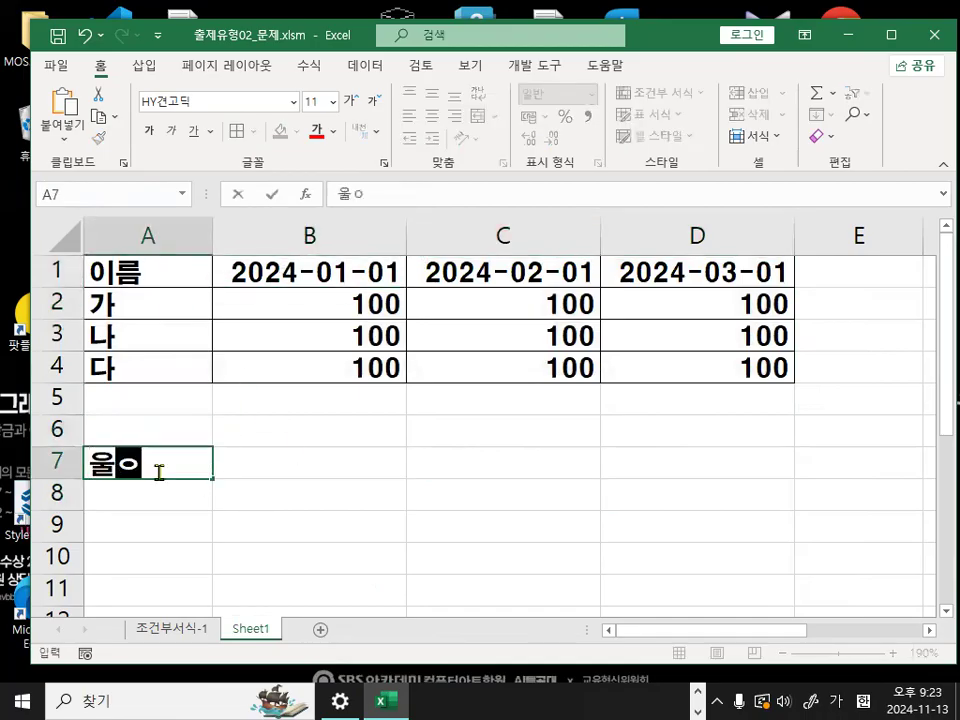
key(BackSpace)
key(BackSpace)
text(월)
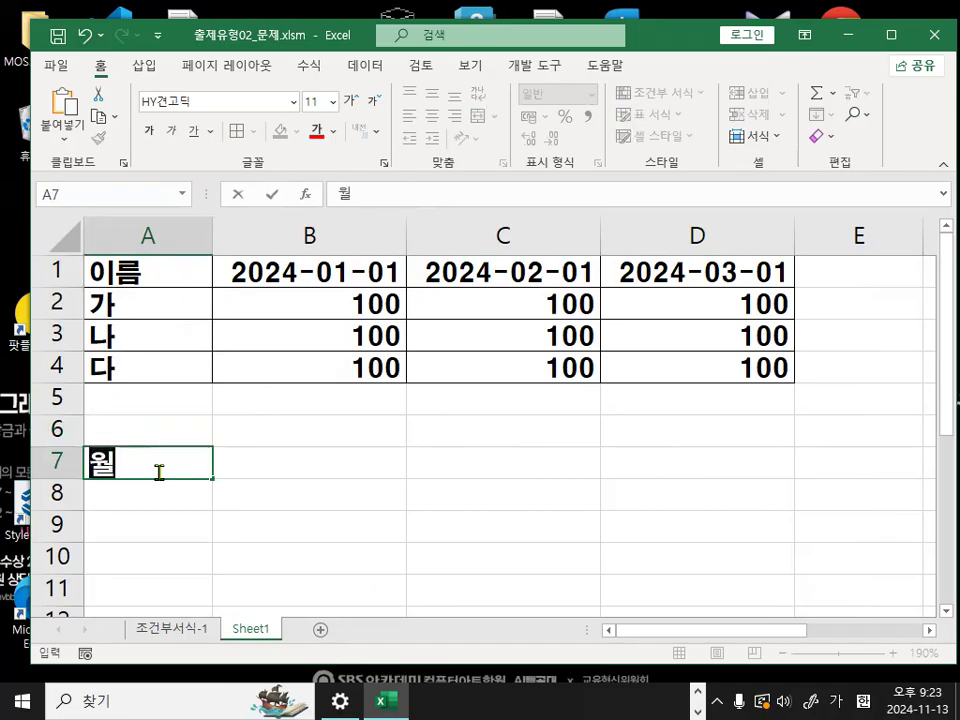
text(이)
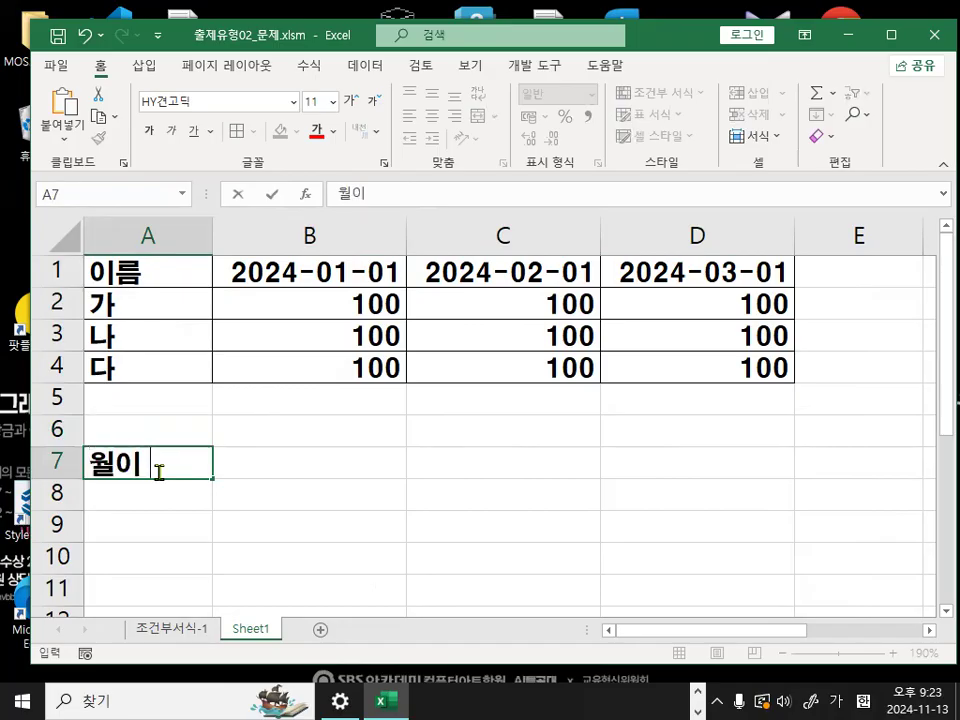
text( 2월)
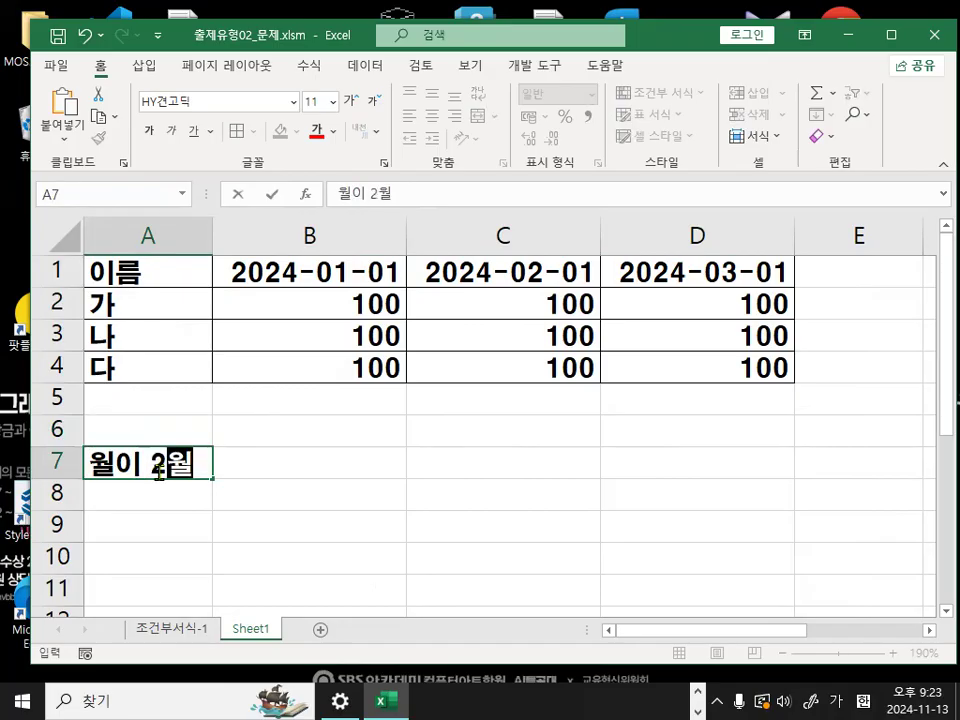
text(에 대해서만 )
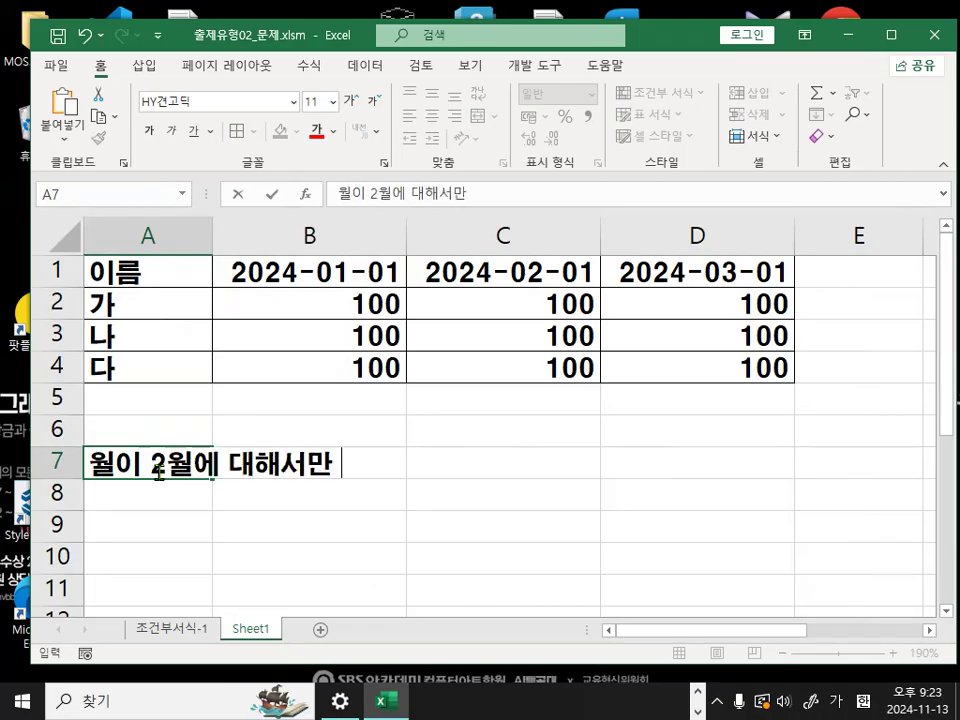
text(굵게 파)
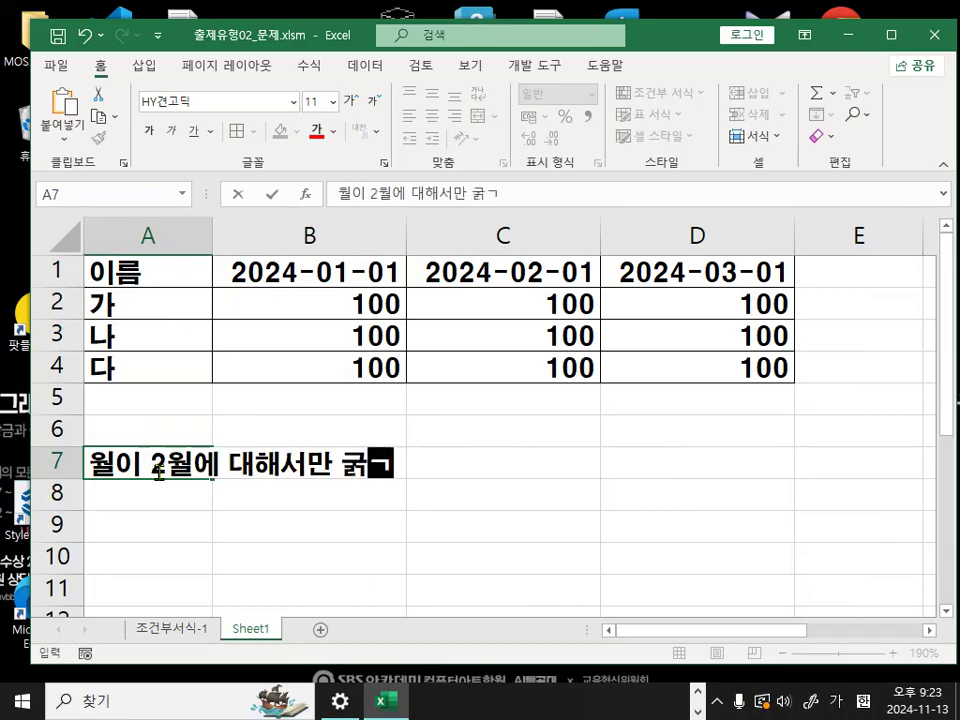
text(랑)
- Insert "열전체에 대해서" before "굵게 파랑" in the A7 note
click(333, 465)
text(열전체에 대해서)
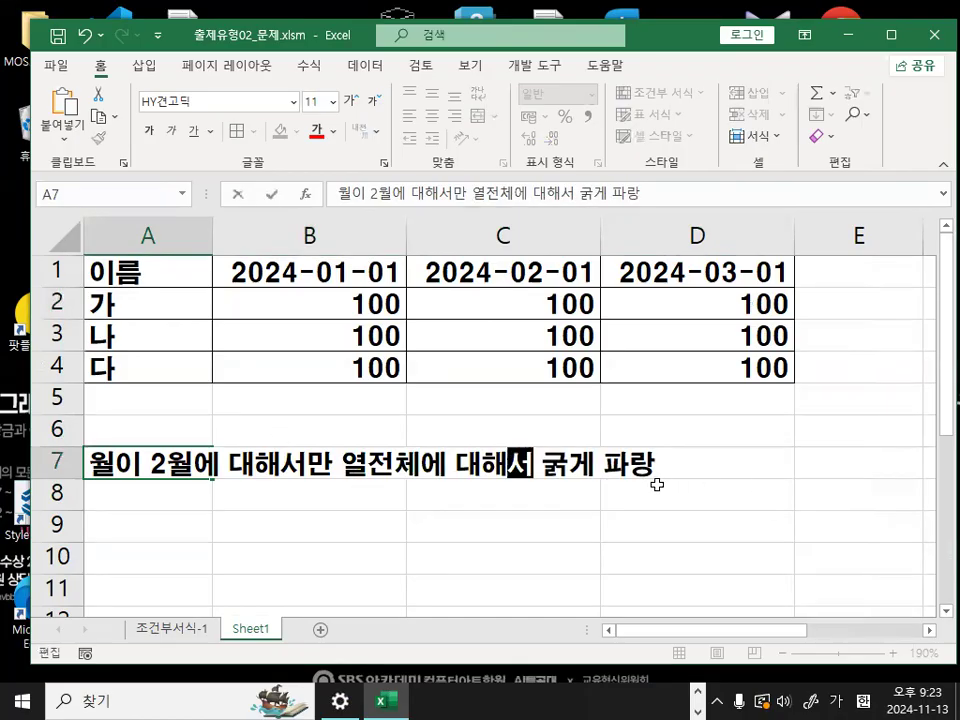
click(542, 514)
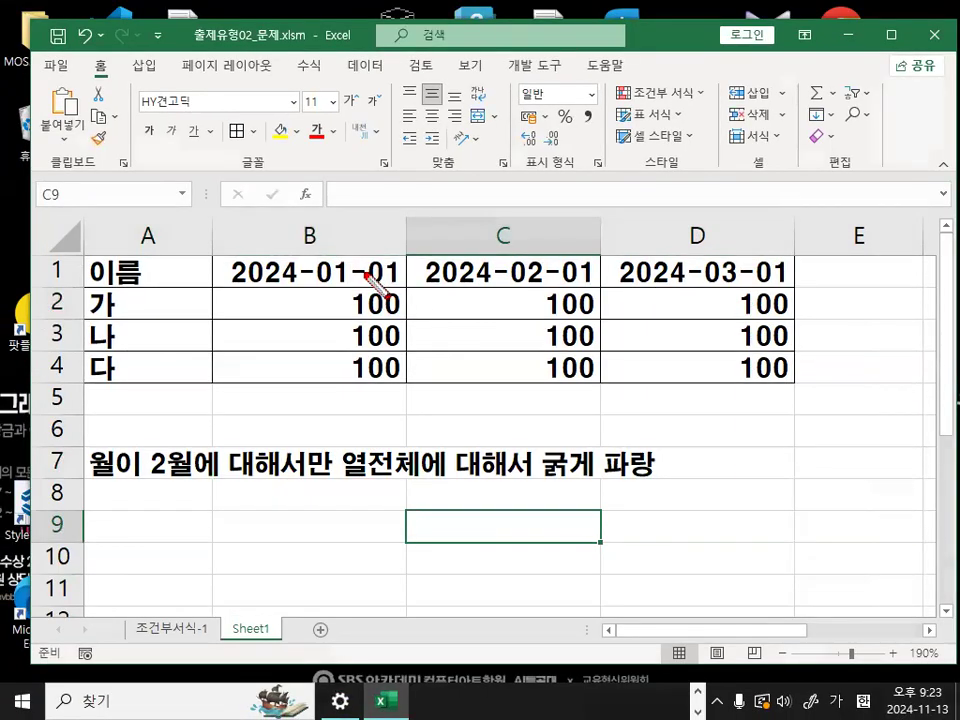
- Mark the phrase 열전체 in the A7 note in red, and highlight columns B, C and D in turn
drag(303, 259, 397, 258)
drag(282, 193, 299, 243)
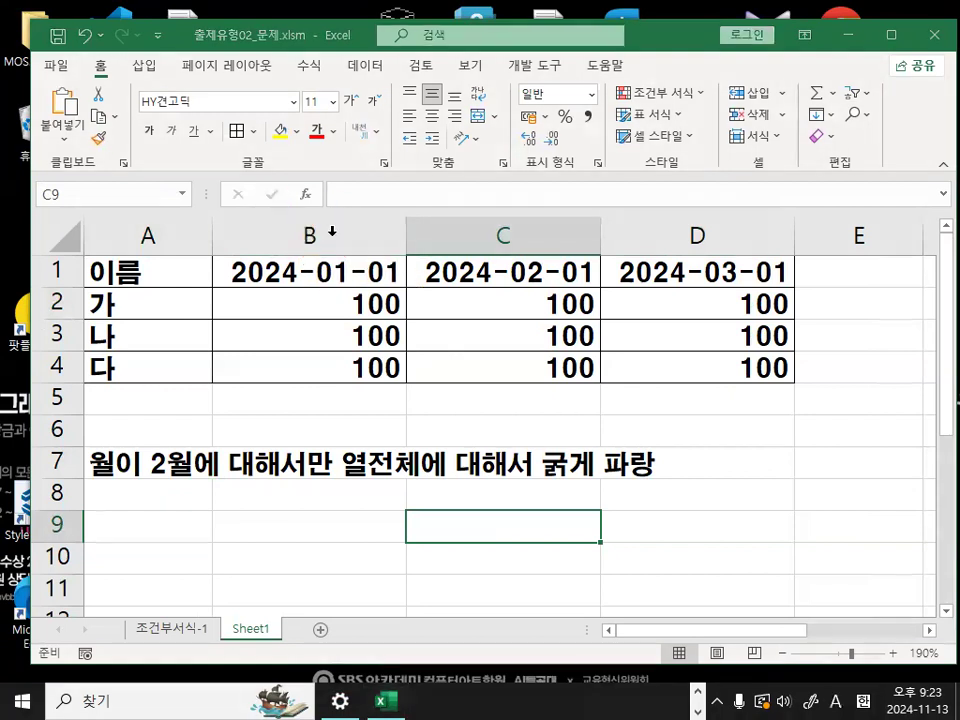
click(311, 232)
click(476, 236)
click(686, 237)
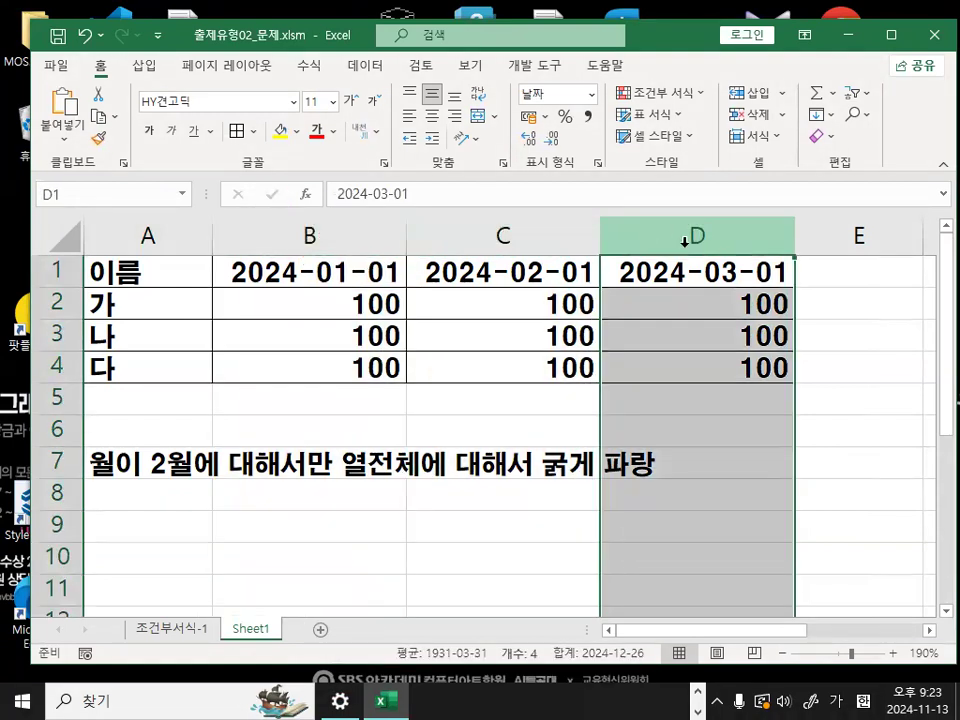
- Highlight the table cells under each date, ending with C1:C4 for 2024-02-01
click(285, 270)
drag(463, 272, 477, 365)
drag(696, 278, 699, 366)
click(540, 278)
drag(540, 278, 540, 370)
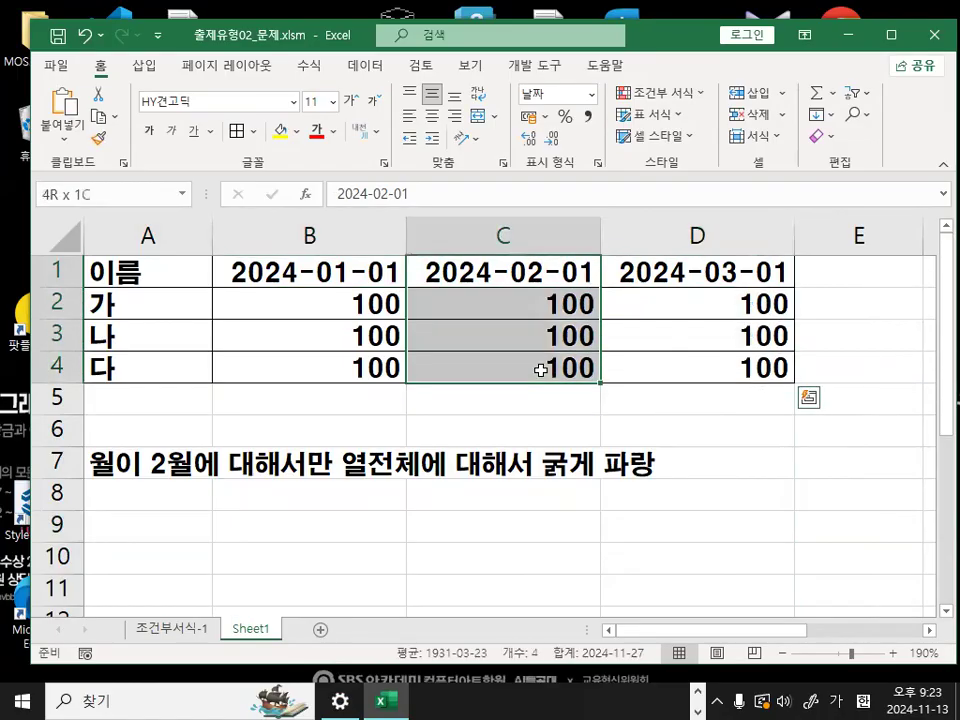
- Insert "[B1:D4] 영역에 대해서" at the start of the A7 note and highlight the range B1:D4
double_click(116, 467)
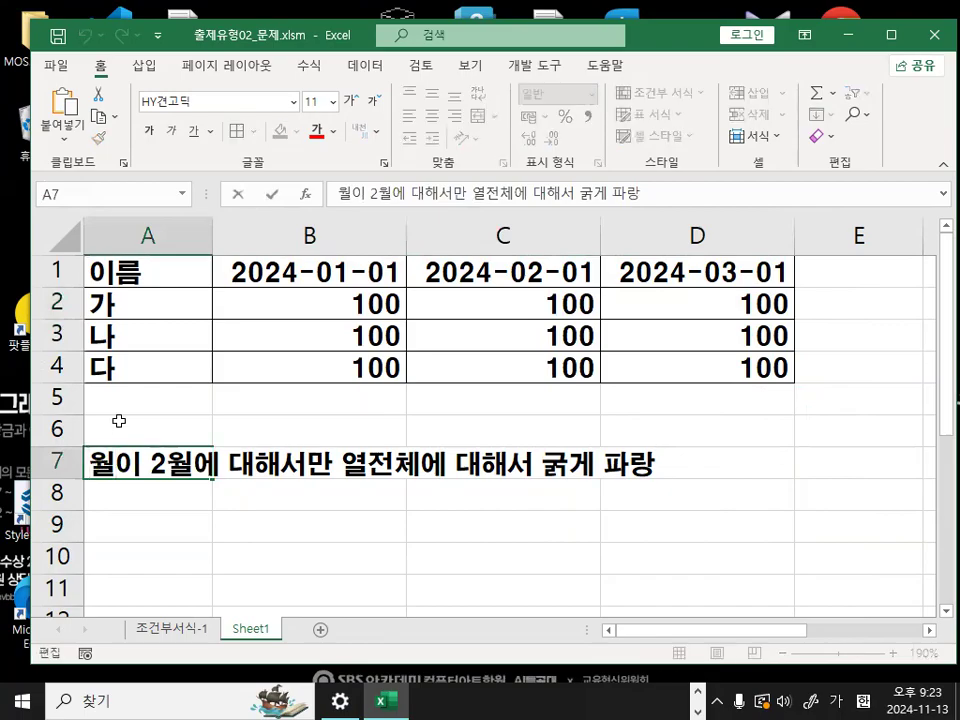
text([)
key(Hangul)
text(B)
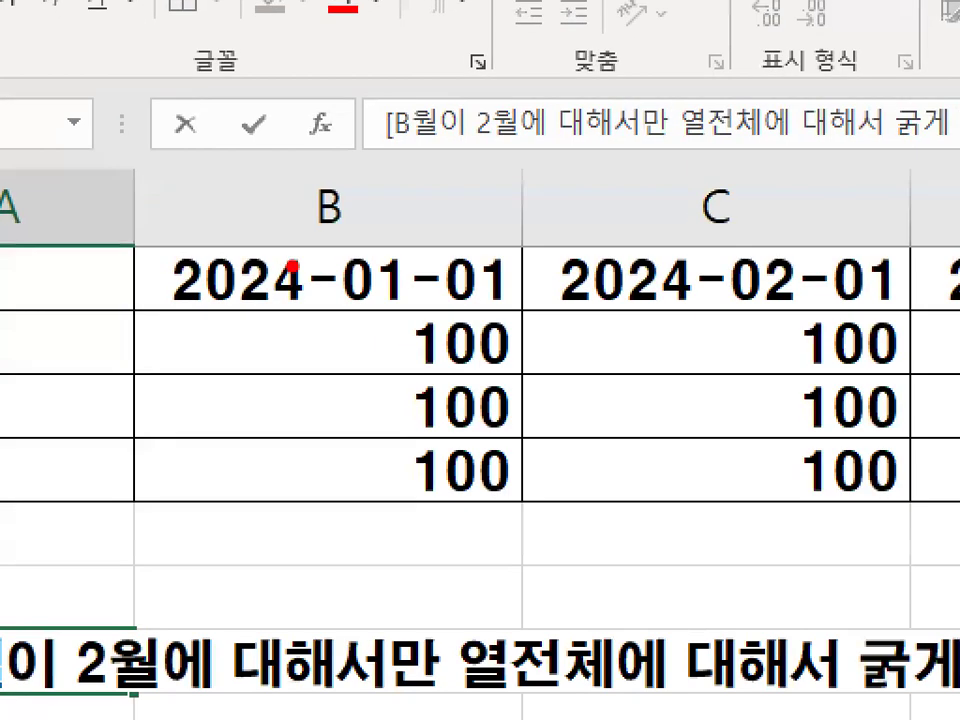
drag(366, 267, 366, 266)
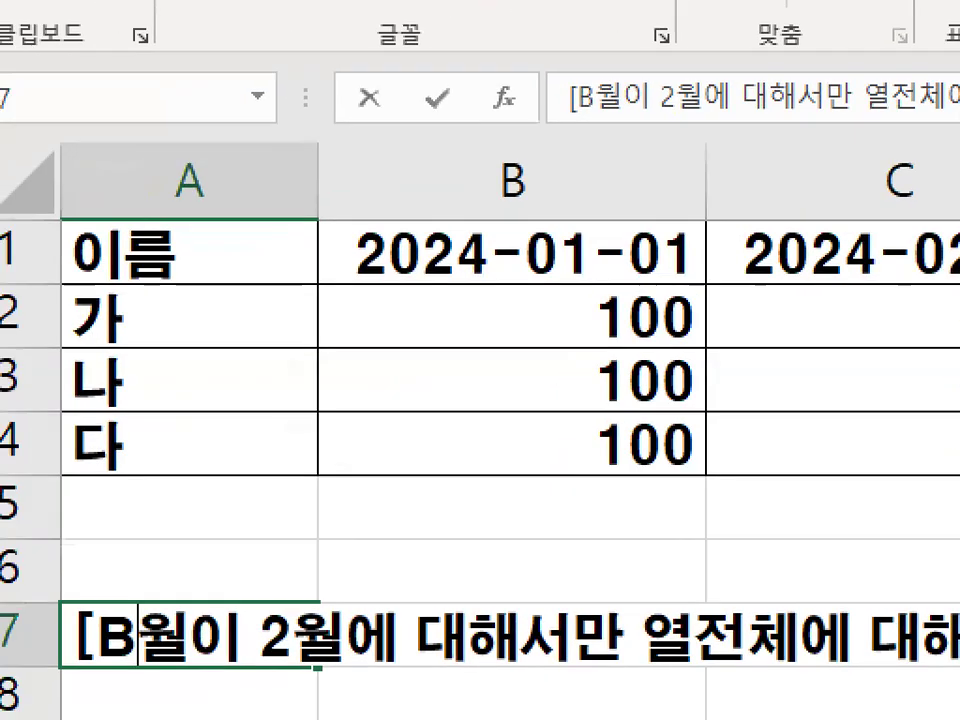
drag(278, 205, 300, 262)
mouse_move(550, 205)
mouse_down()
mouse_move(525, 280)
mouse_move(576, 250)
mouse_up()
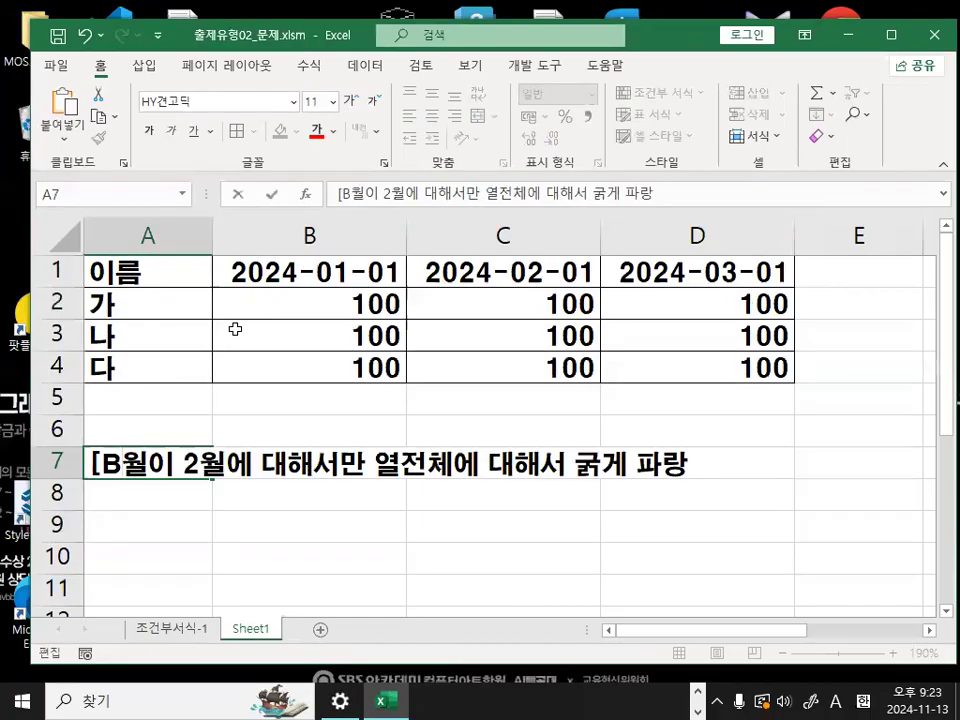
text(1:)
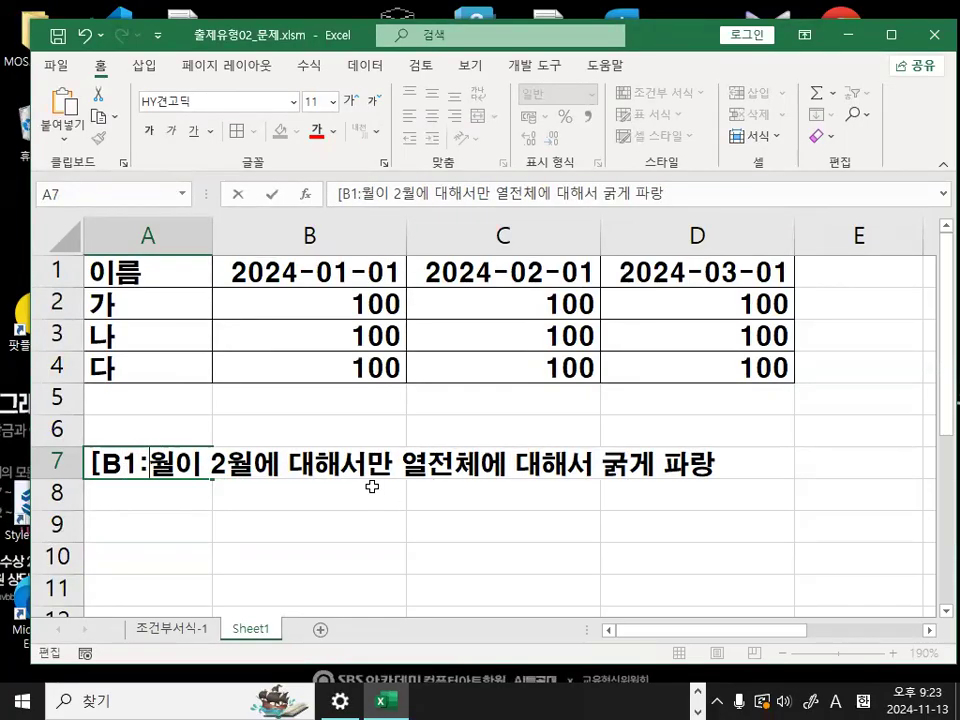
text(D4)
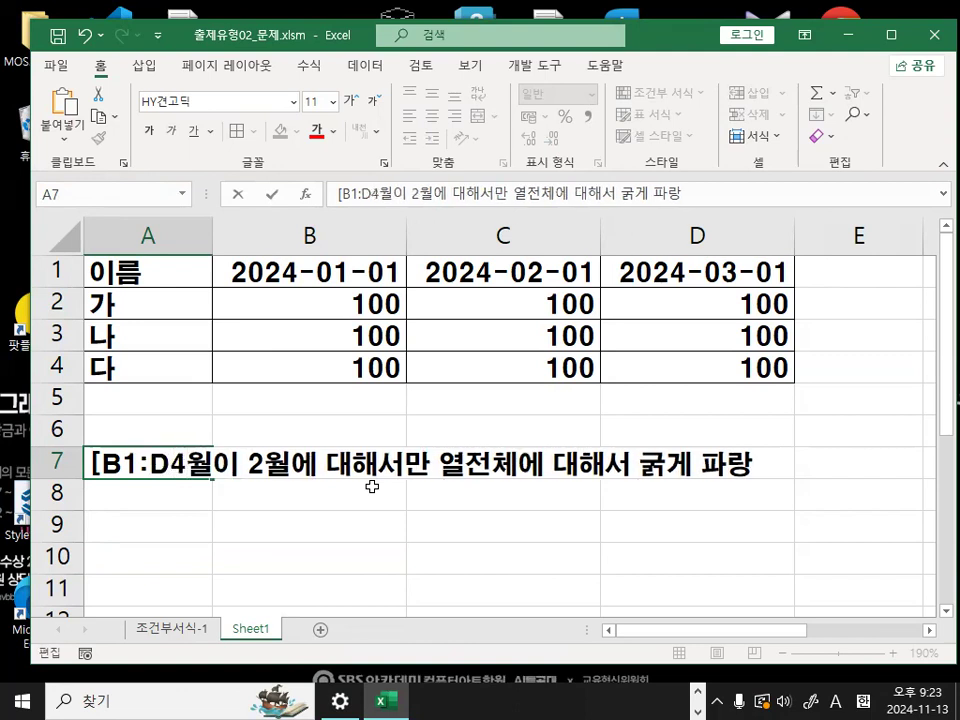
text(] 영역에 )
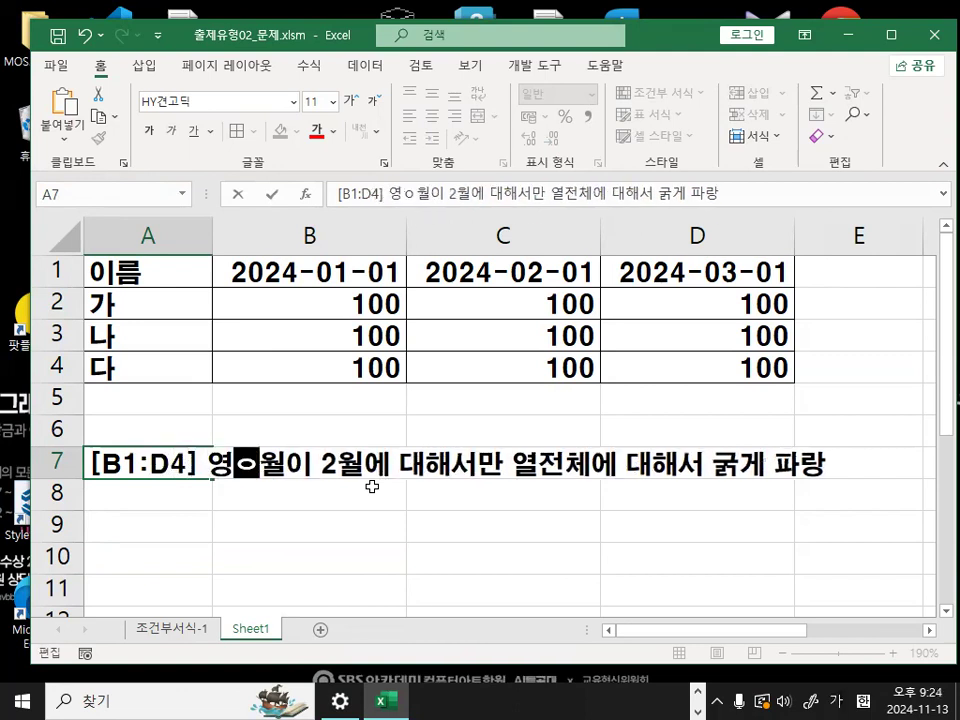
text(대해서)
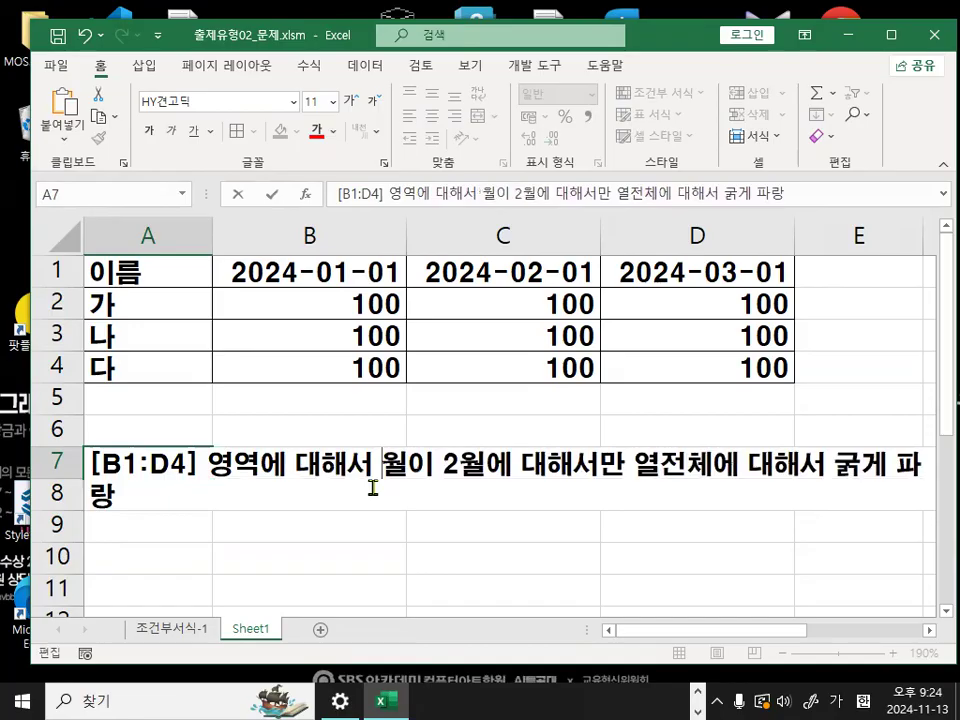
click(471, 556)
drag(384, 280, 707, 347)
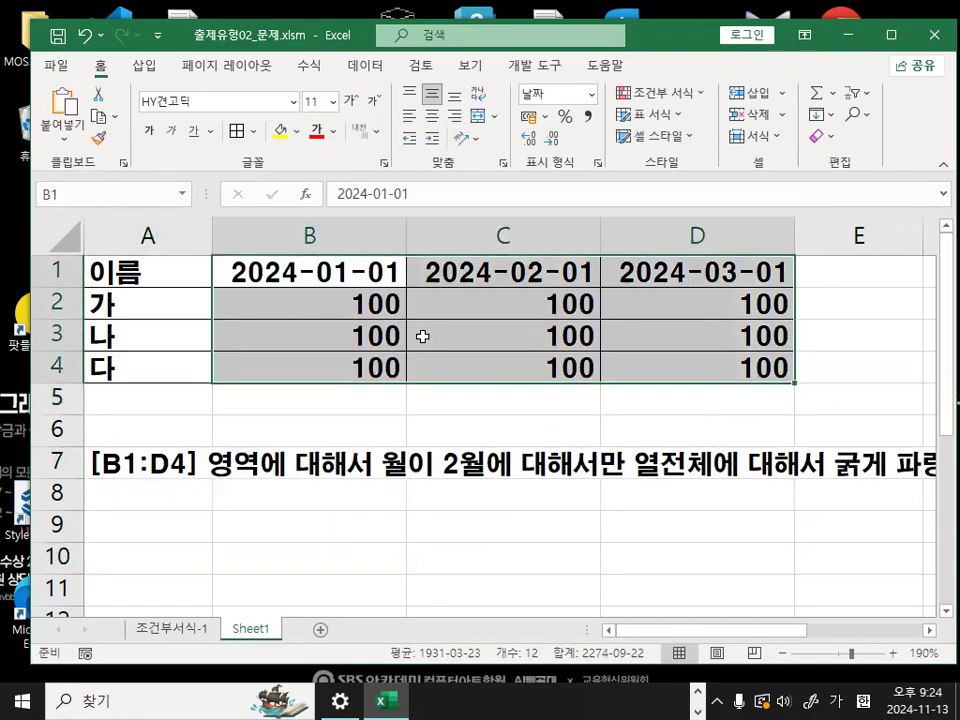
- Write the function name MONTH in A8, directly below the task note
click(150, 504)
text(ㅡㅐㅜ)
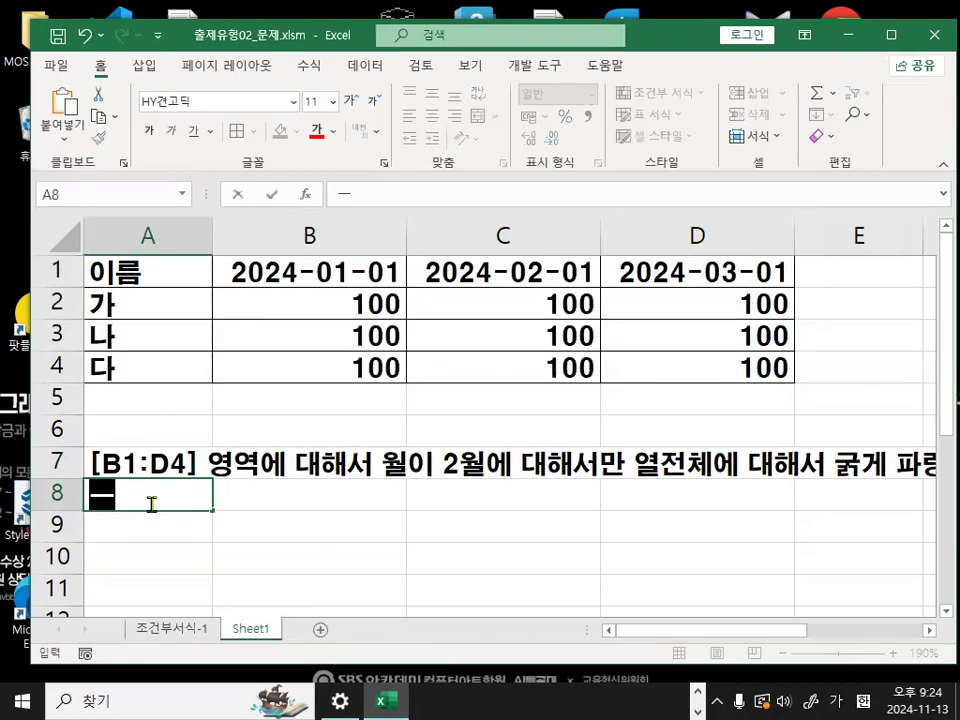
key(BackSpace)
key(BackSpace)
key(BackSpace)
key(Hangul)
text(MONTH)
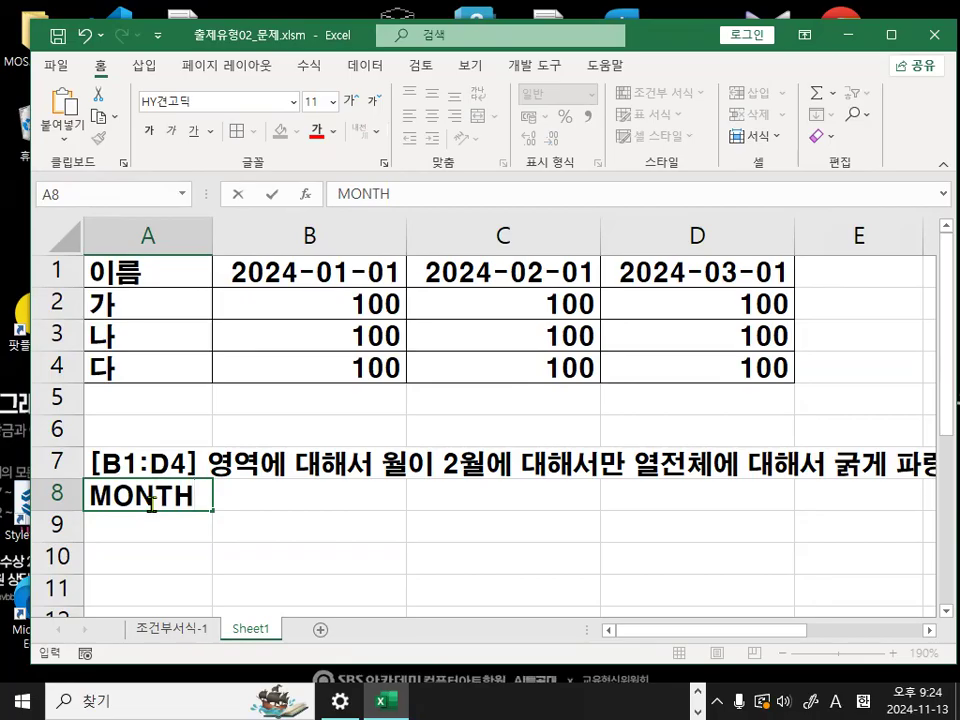
key(Return)
- Write the explanation "=MONTH(셀주소) : 날짜데이터에서 월만 추출" in A10 as plain text
scroll(199, 522, down, 1)
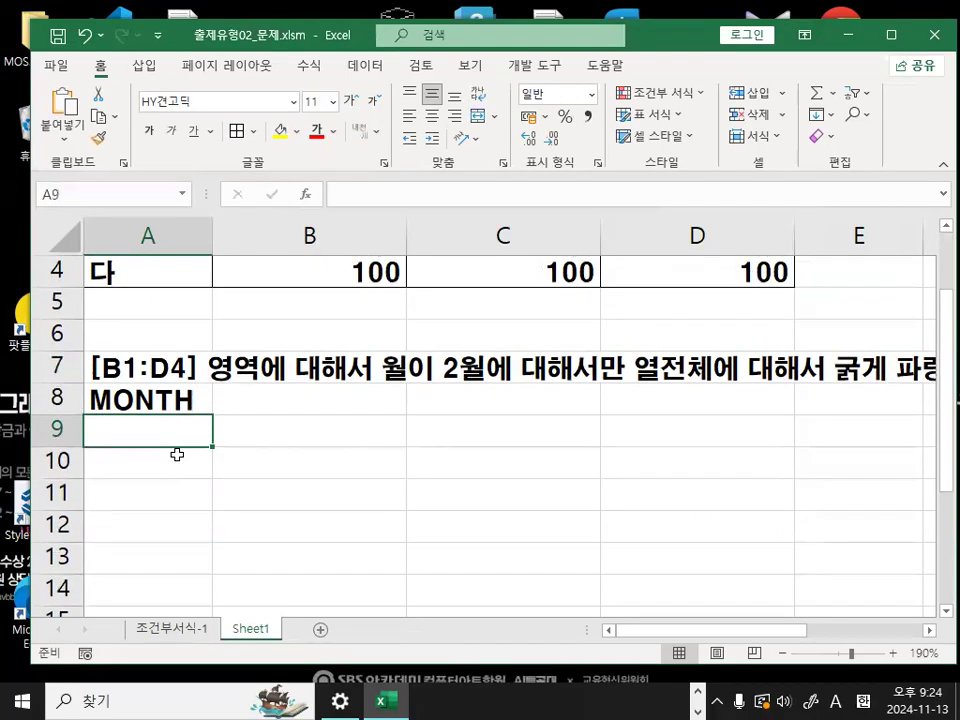
click(173, 456)
text('=ㅡㅐㅜㅅ)
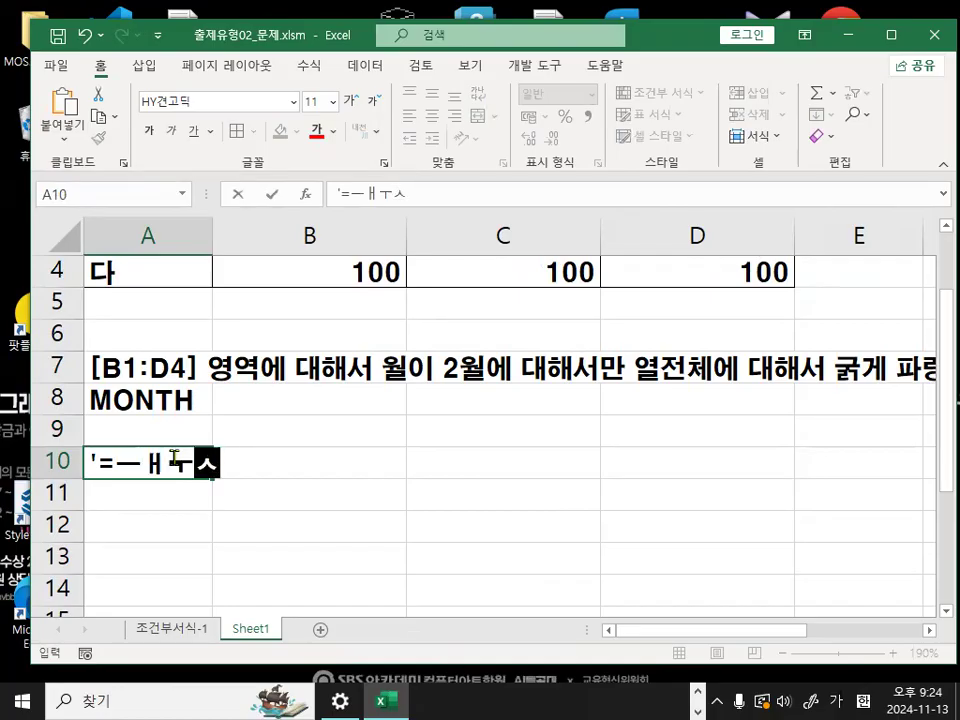
key(BackSpace)
key(BackSpace)
key(BackSpace)
key(BackSpace)
text(MONTH()
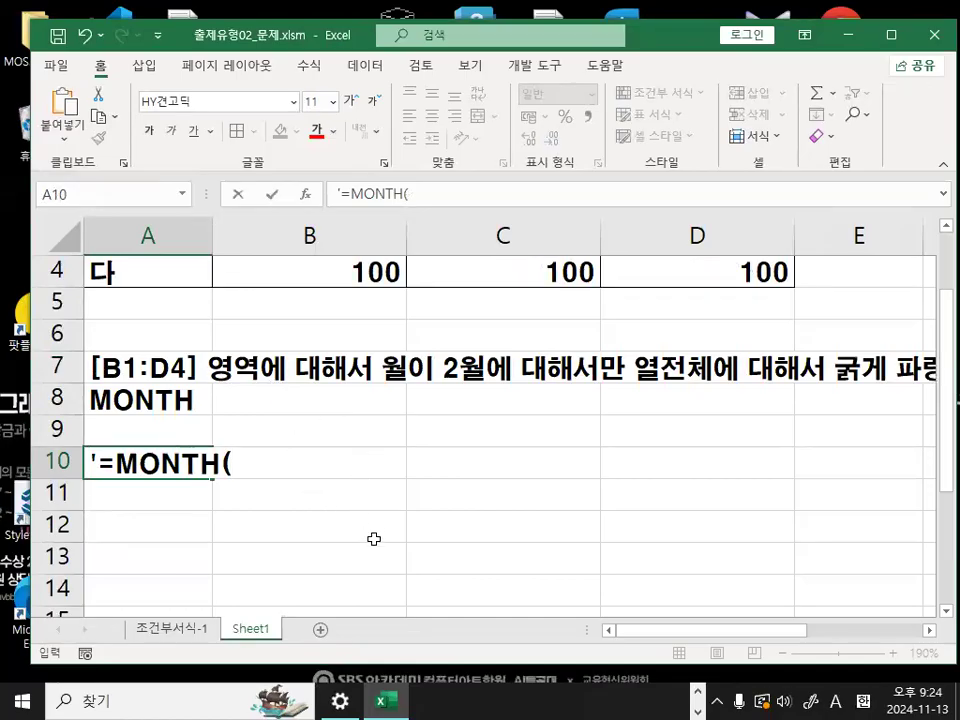
text(tp)
key(BackSpace)
key(BackSpace)
key(Hangul)
text(셀주소))
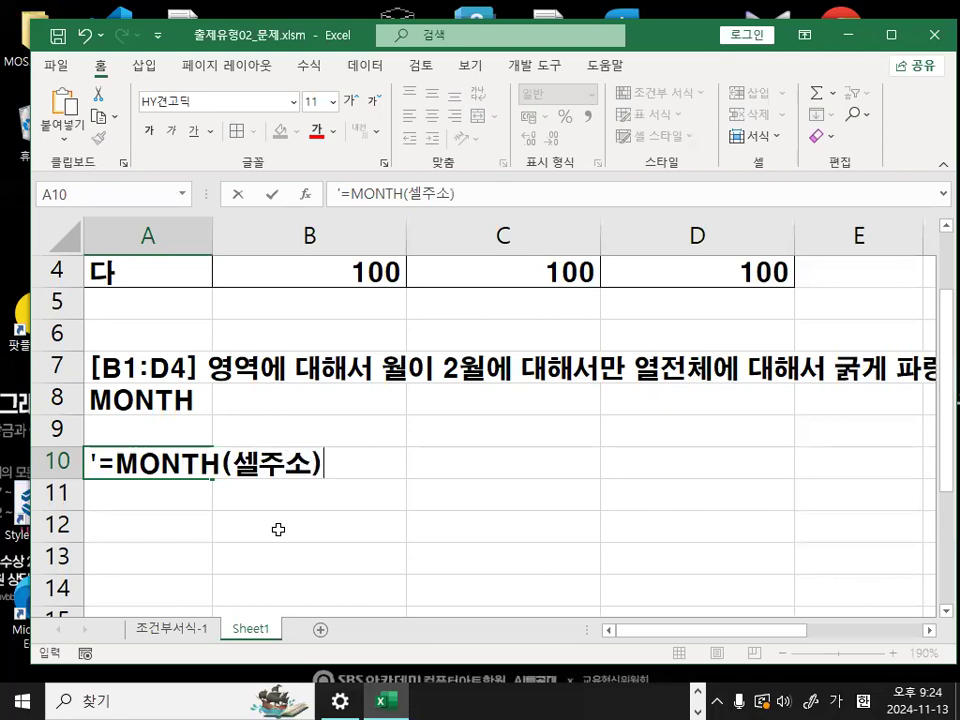
text( : 날짜데이터에)
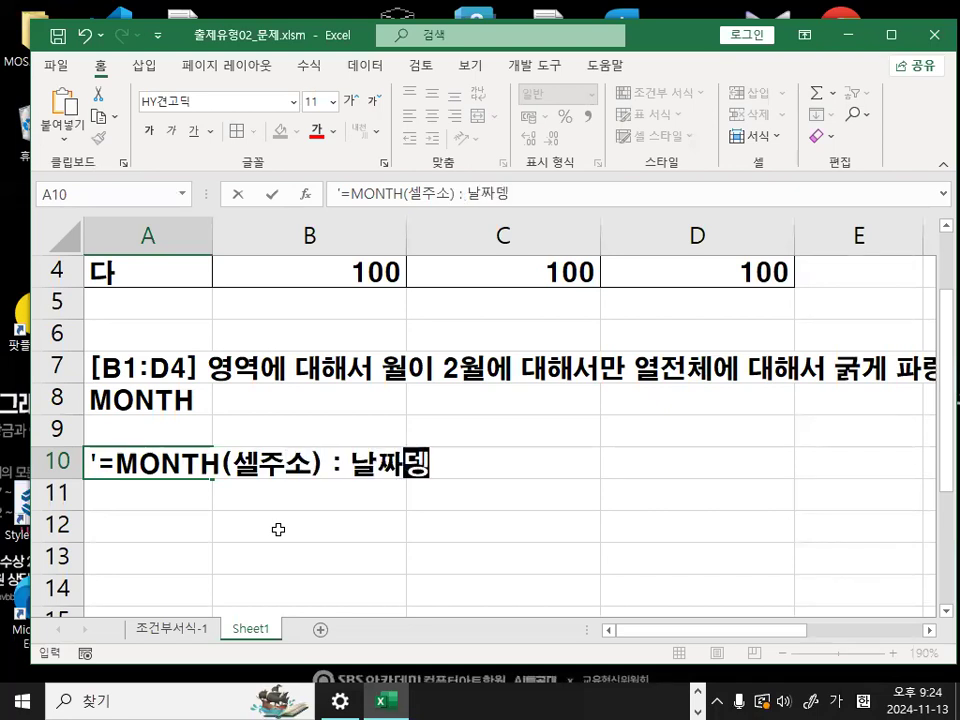
text(서 월만 추출)
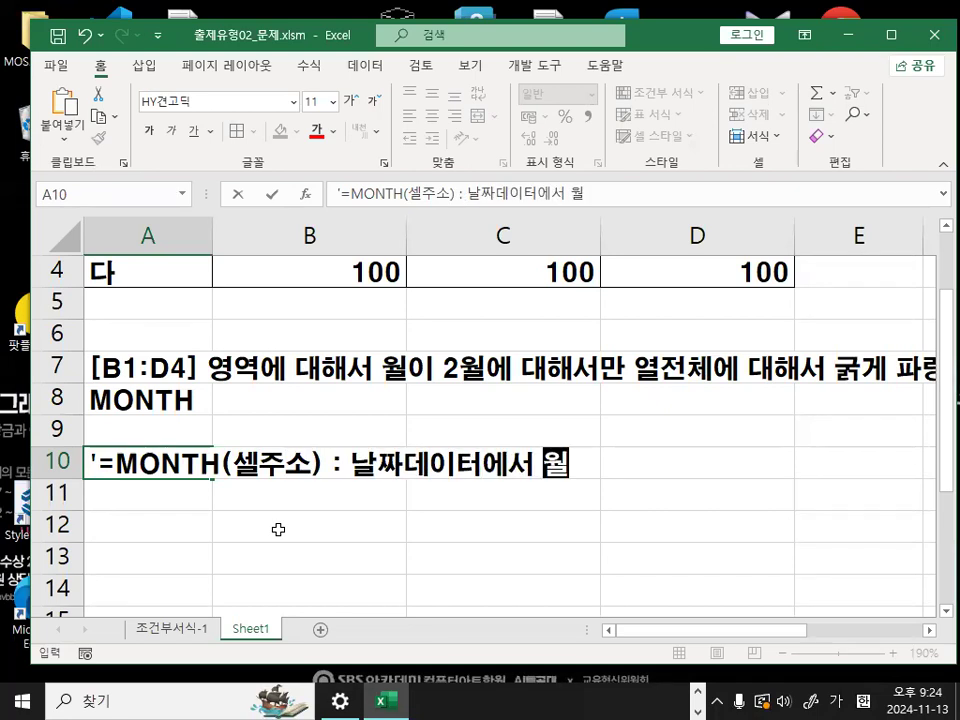
key(Return)
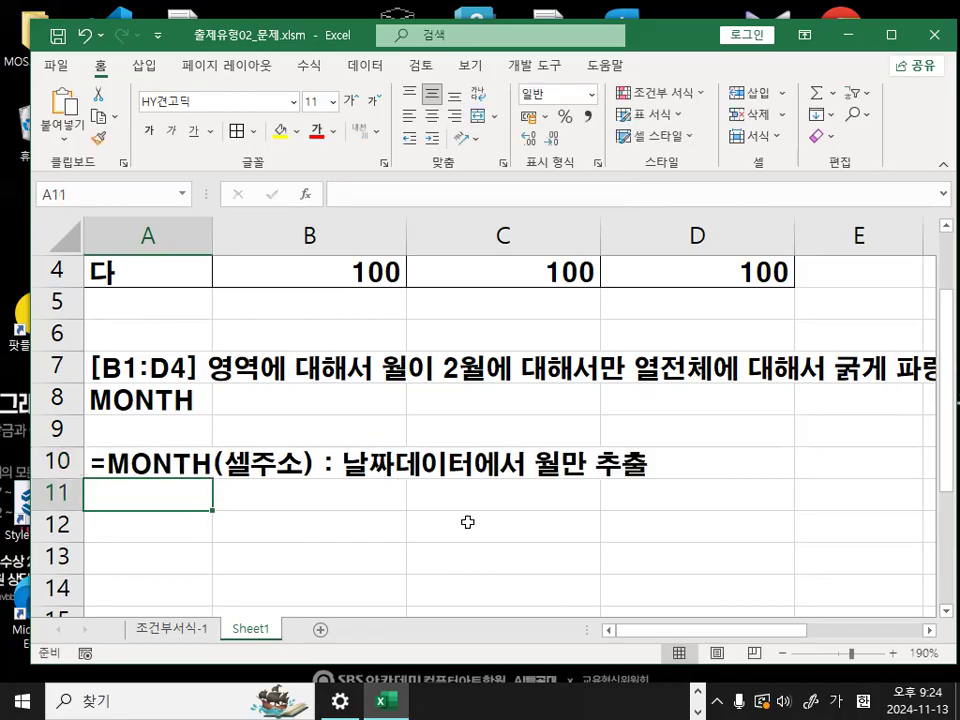
- Create a formula-based conditional formatting rule for B1:D4, starting its formula with =MONTH( and keeping the date headers in view
scroll(467, 522, up, 1)
drag(272, 272, 709, 369)
click(660, 92)
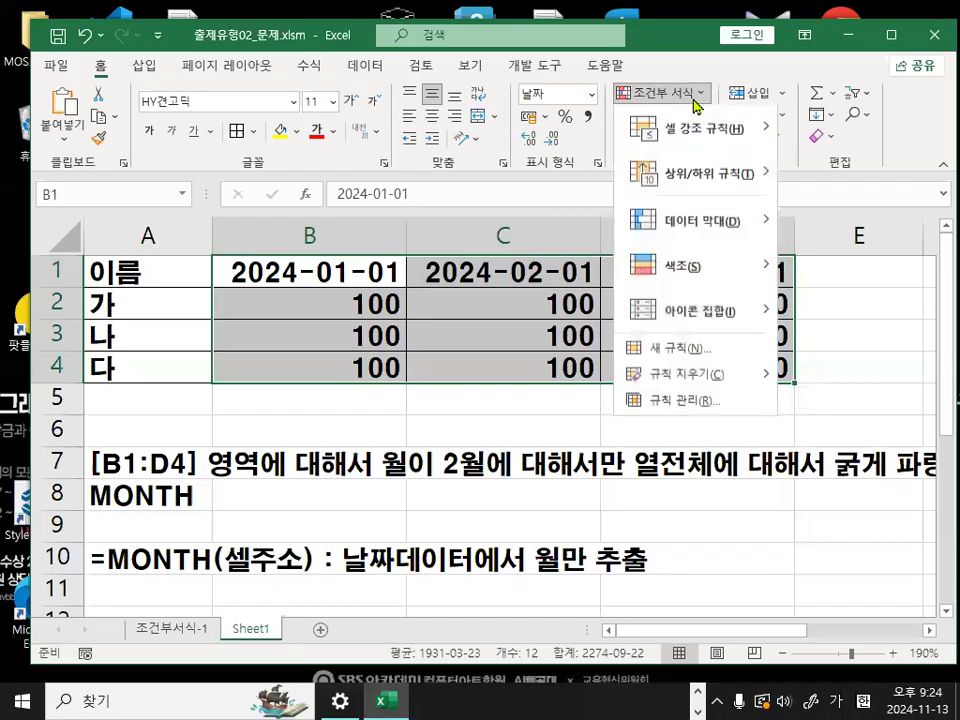
click(672, 349)
click(318, 336)
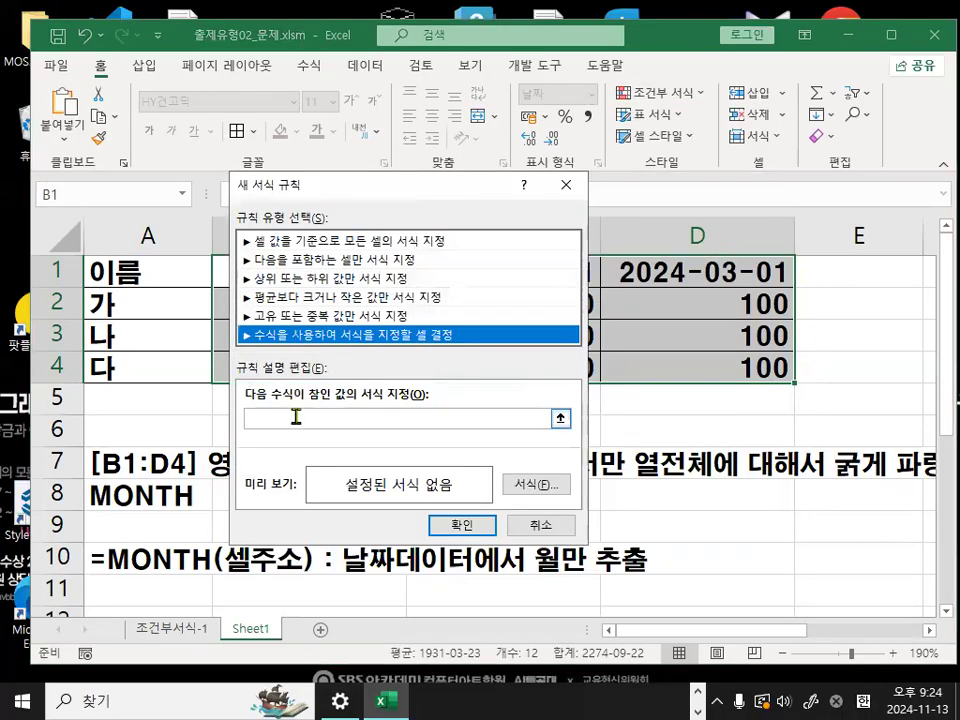
click(296, 418)
drag(387, 193, 534, 156)
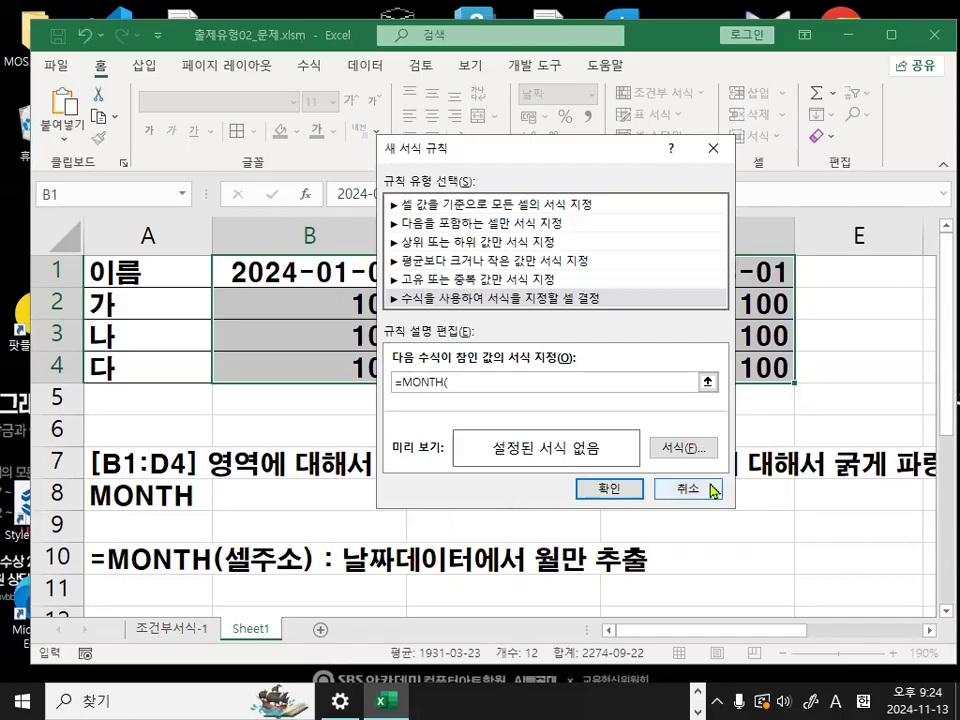
drag(496, 157, 522, 343)
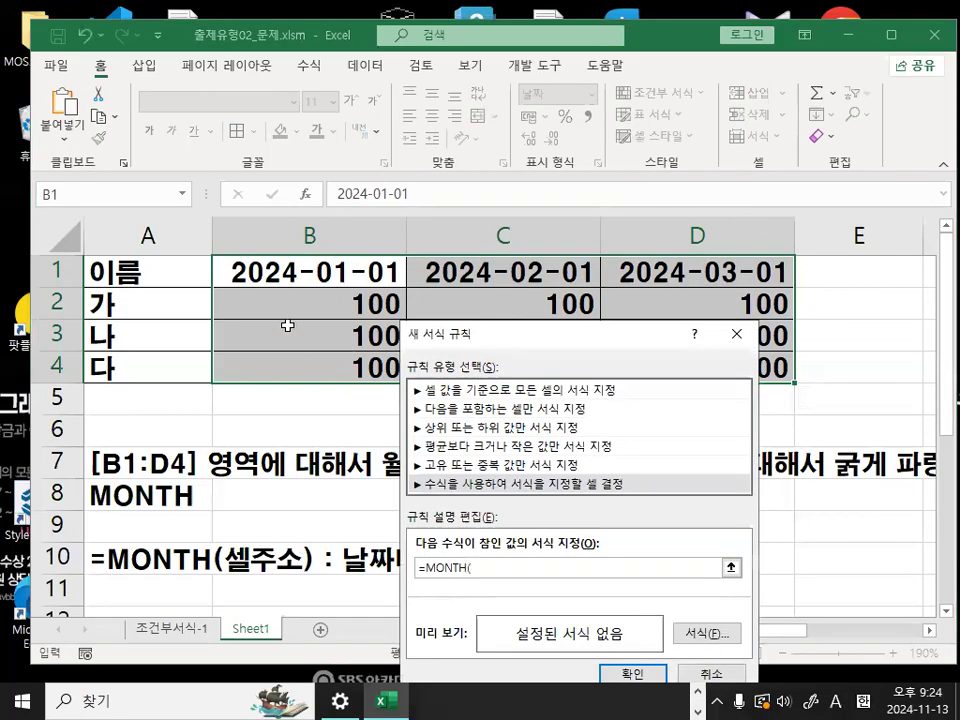
- Circle the date in B1 in red, and add B1 as the MONTH argument in the rule formula
key(ctrl+1)
click(263, 268)
mouse_move(427, 265)
mouse_down()
mouse_move(304, 303)
mouse_move(375, 240)
mouse_up()
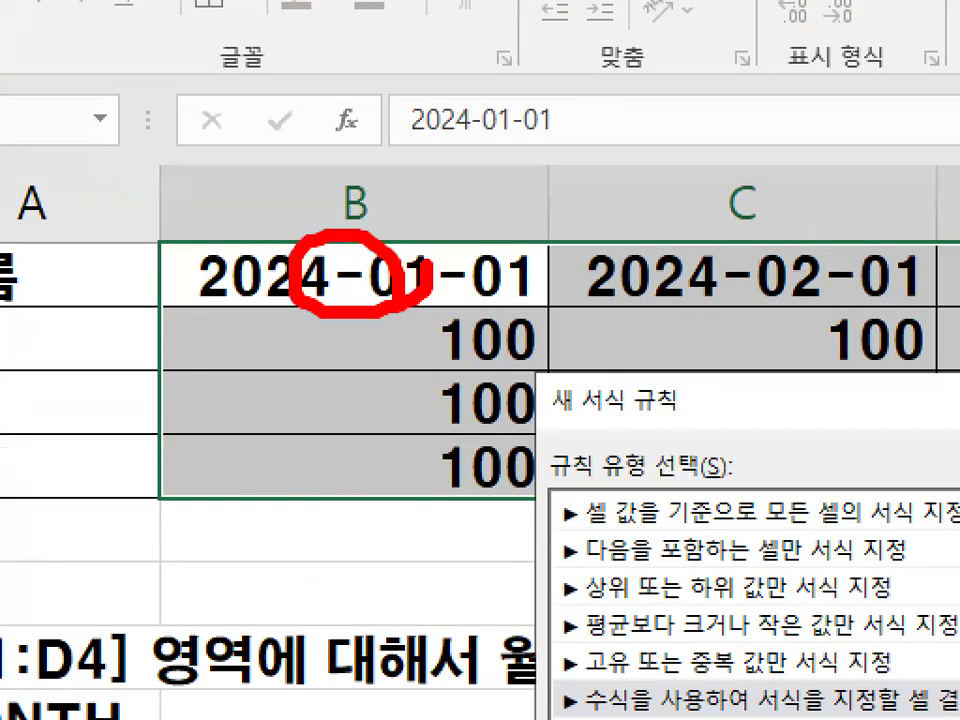
key(Escape)
click(327, 282)
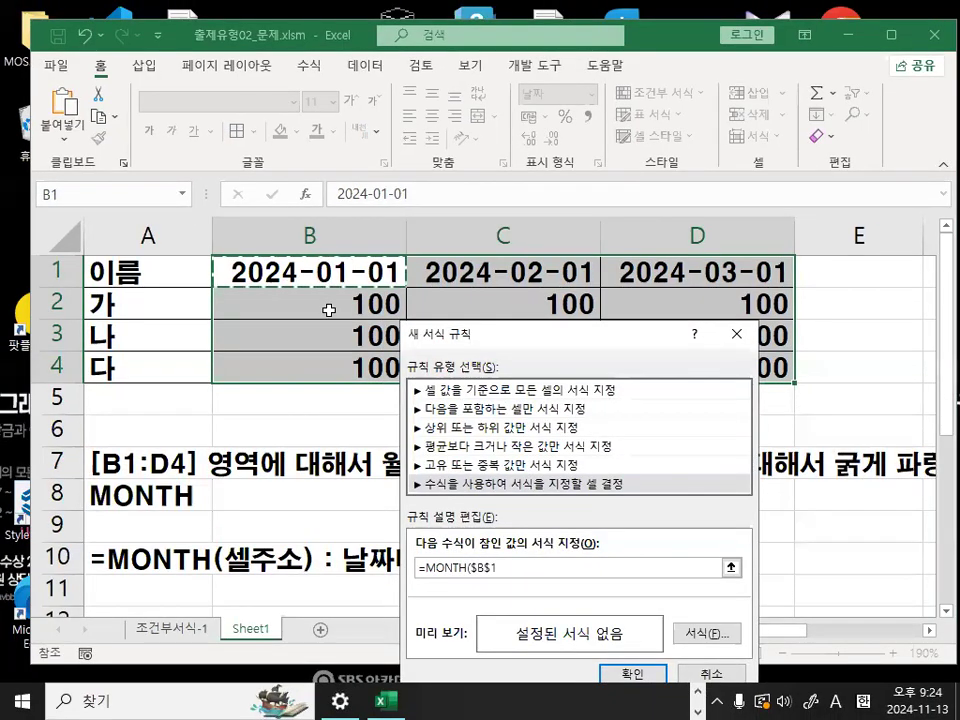
- Draw a red cross over the values below the date in B1
key(ctrl+1)
drag(352, 293, 324, 330)
drag(318, 284, 342, 322)
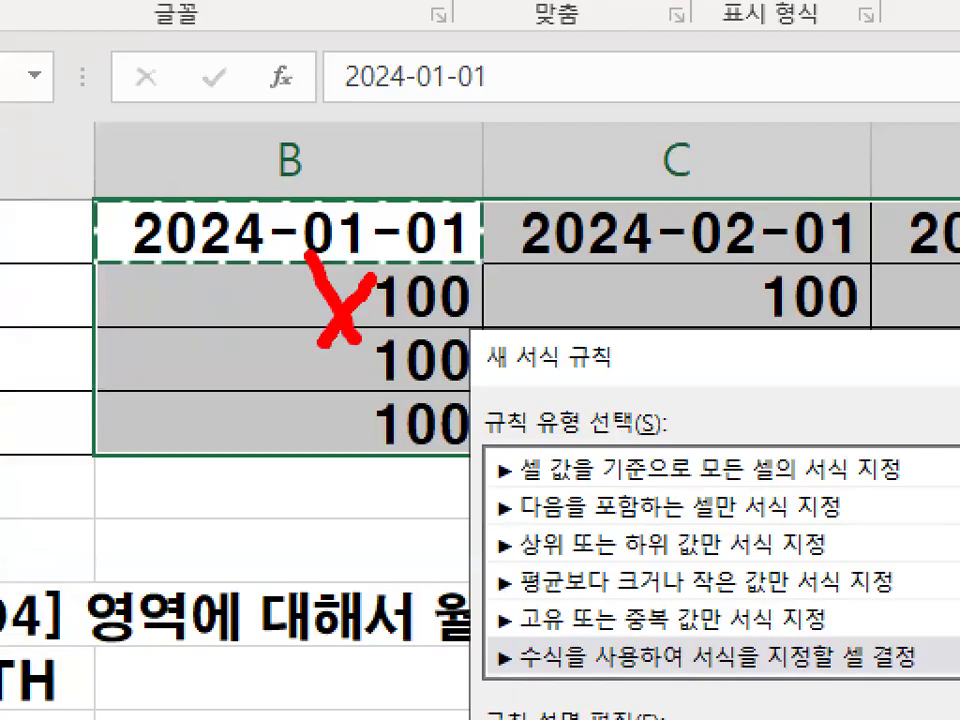
key(Escape)
- Circle the month in B1 and the $B$1 reference in the rule formula in red
key(ctrl+1)
mouse_move(429, 278)
mouse_down()
mouse_move(365, 308)
mouse_move(367, 229)
mouse_up()
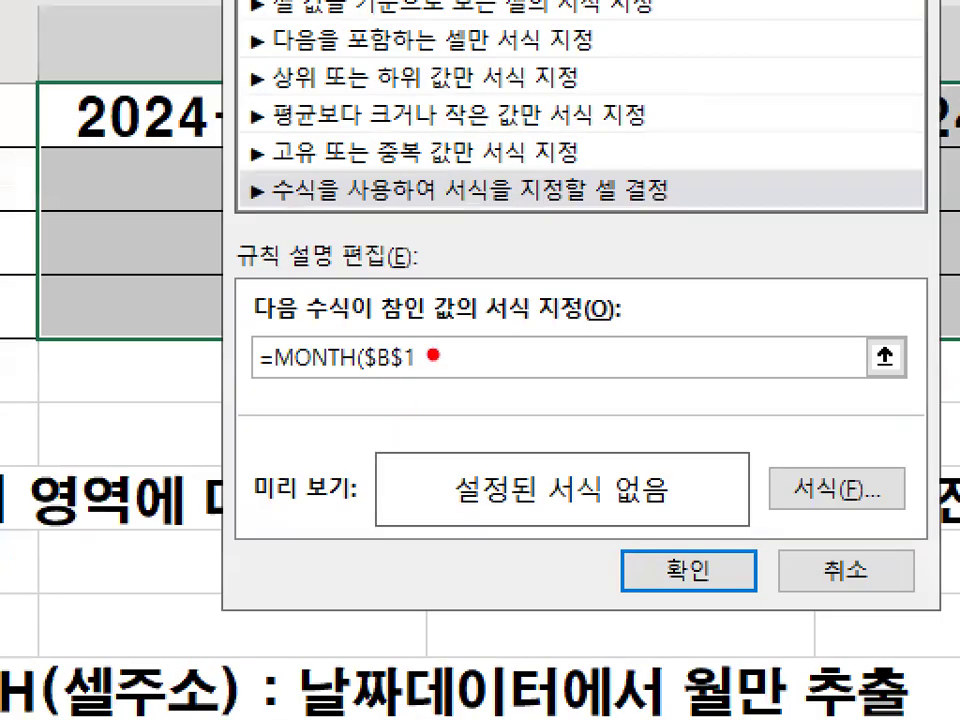
mouse_move(458, 330)
mouse_down()
mouse_move(337, 328)
mouse_move(475, 380)
mouse_up()
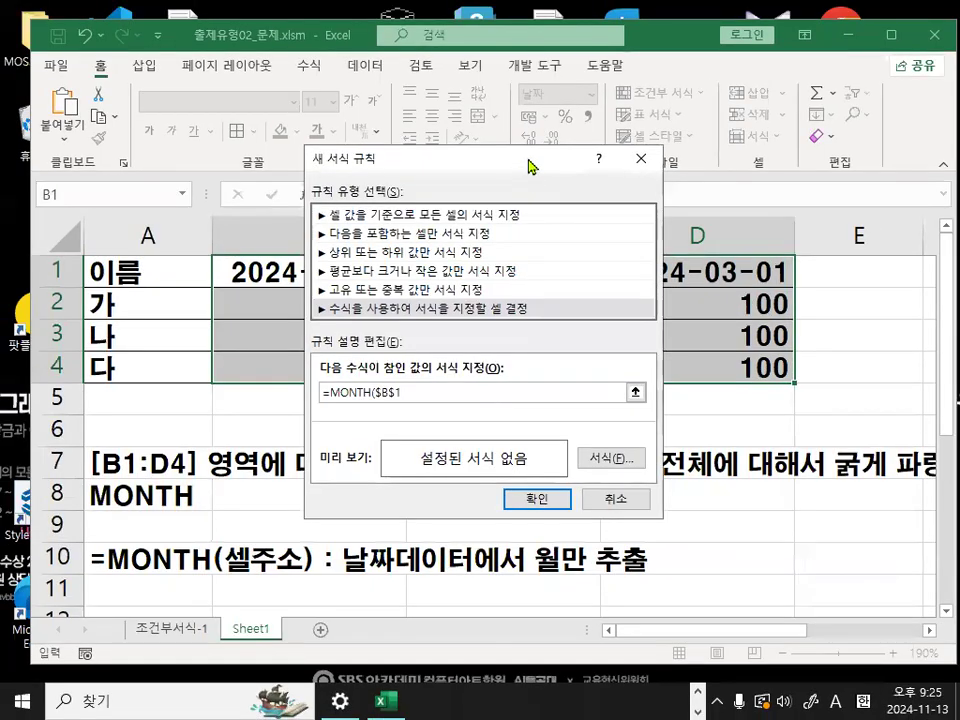
- Uncover the table, circle row number 1 in red and draw a downward mark from the date in B1
drag(527, 160, 531, 490)
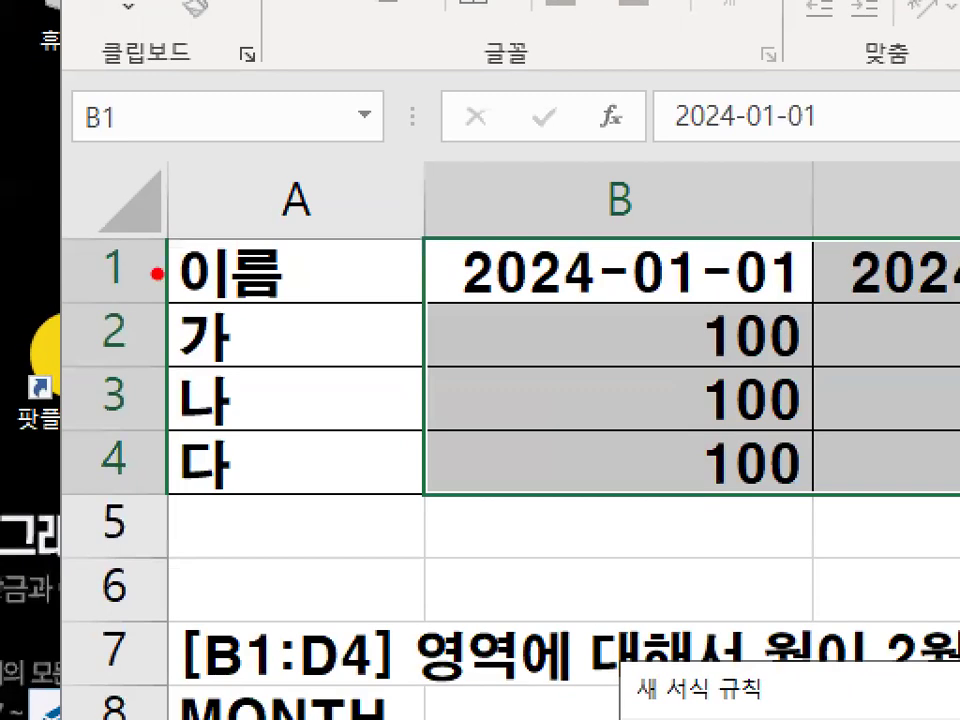
drag(47, 273, 128, 284)
drag(336, 282, 336, 299)
drag(673, 328, 795, 264)
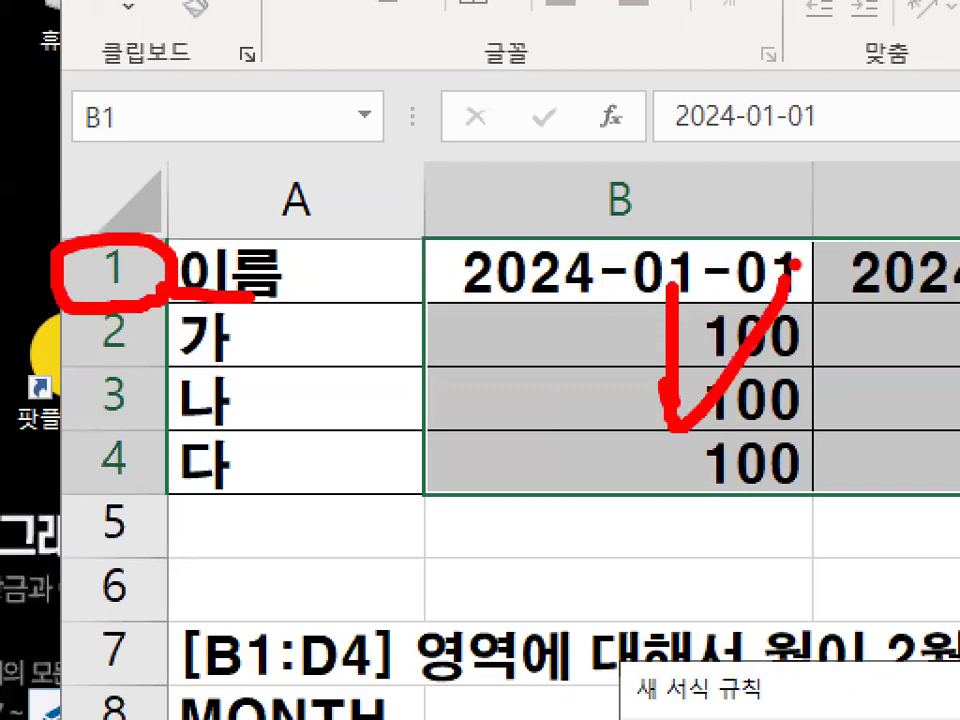
key(Escape)
- Set the annotation pen to the rectangle shape (사각형) and frame the date headers B1:D1 in red
key(ctrl+2)
right_click(246, 413)
mouse_move(300, 457)
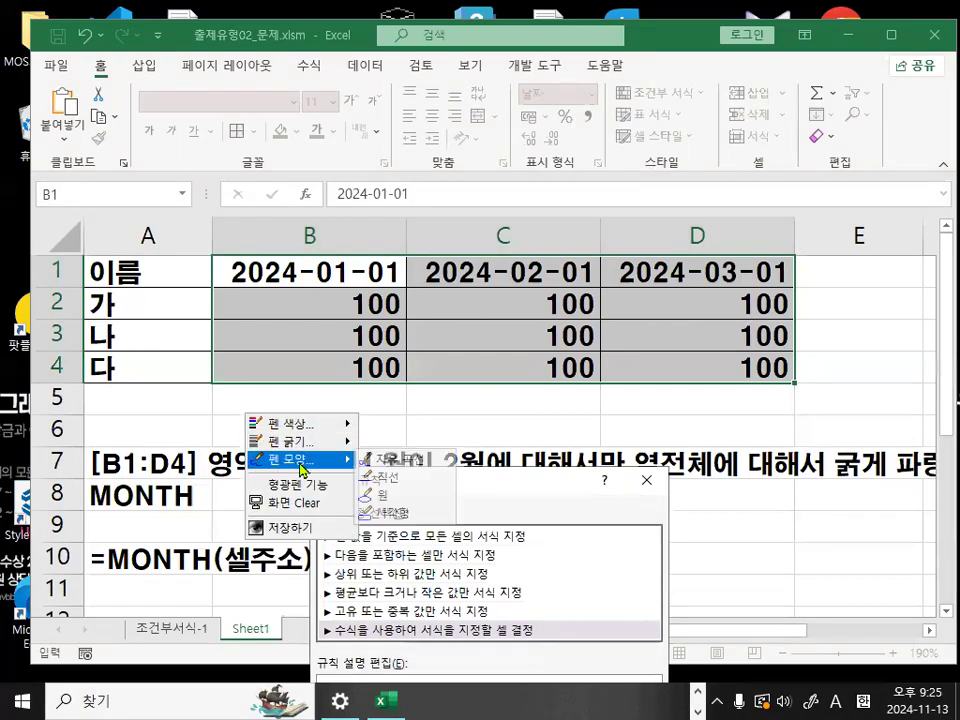
click(394, 510)
drag(256, 259, 792, 290)
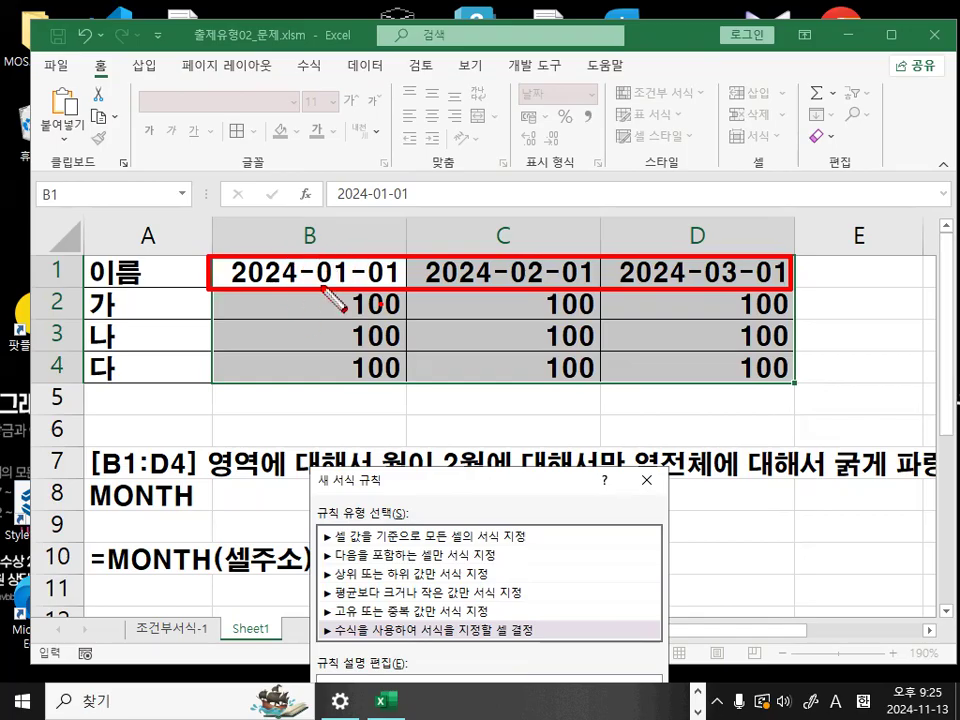
- Using the freehand pen (자유 곡선), draw a down arrow through column C, circle that column and underline row 1
right_click(302, 345)
mouse_move(320, 373)
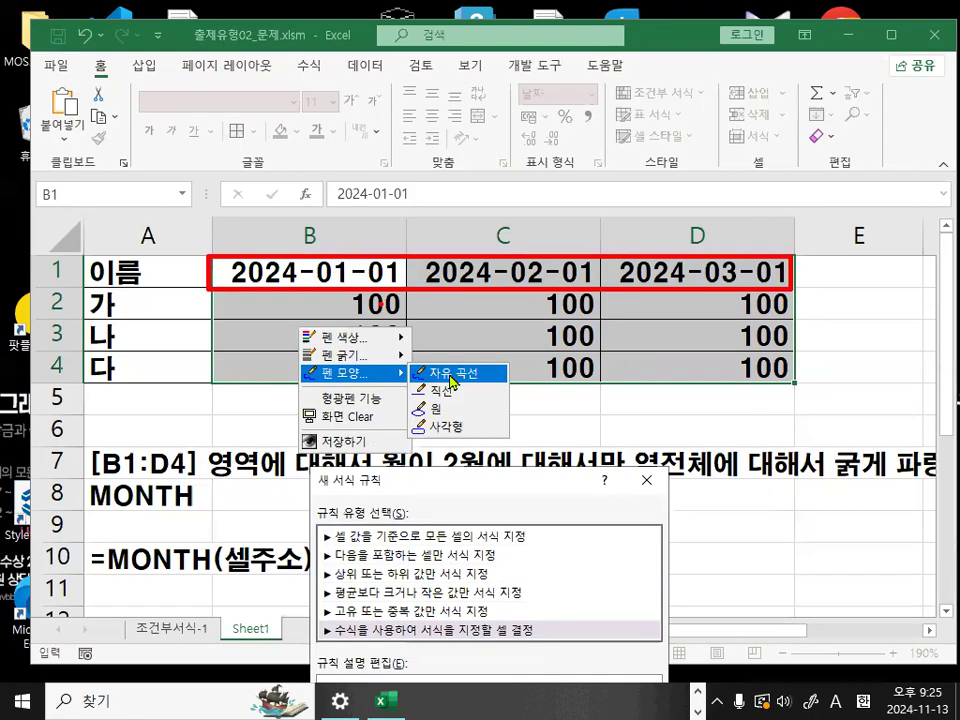
click(452, 381)
mouse_move(508, 275)
mouse_down()
mouse_move(508, 385)
mouse_move(530, 345)
mouse_up()
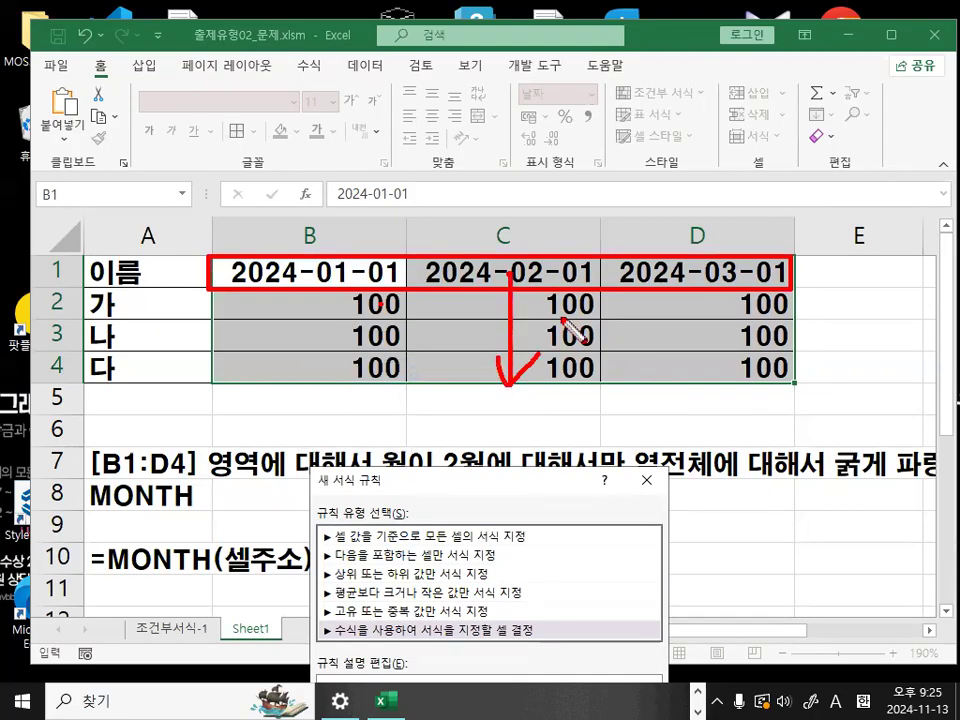
drag(514, 269, 514, 360)
mouse_move(540, 353)
mouse_down()
mouse_move(507, 393)
mouse_move(602, 392)
mouse_up()
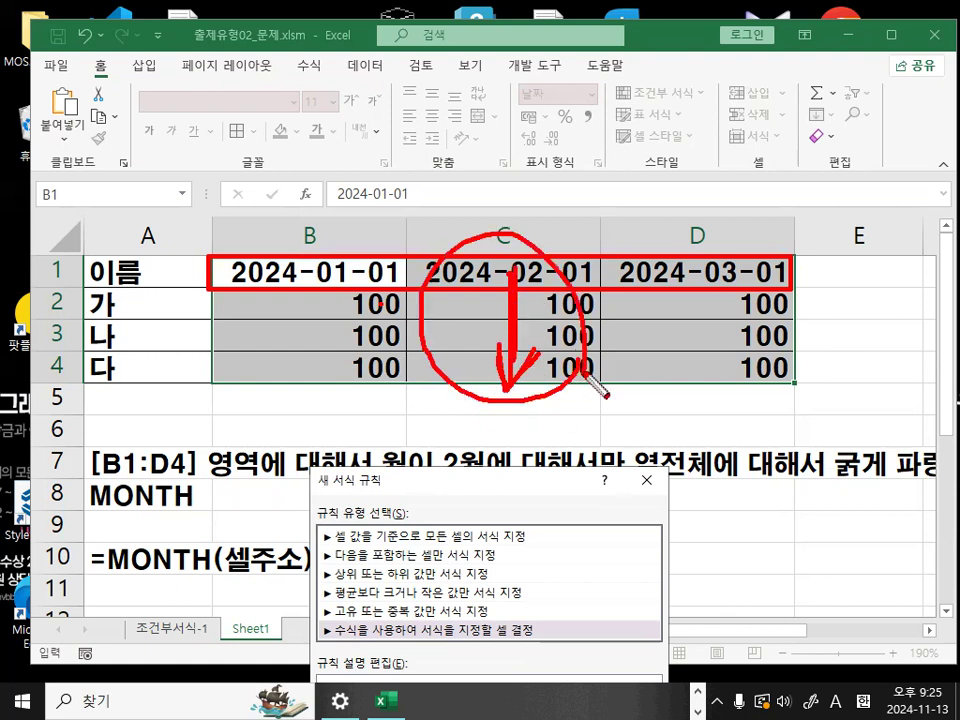
drag(42, 292, 836, 268)
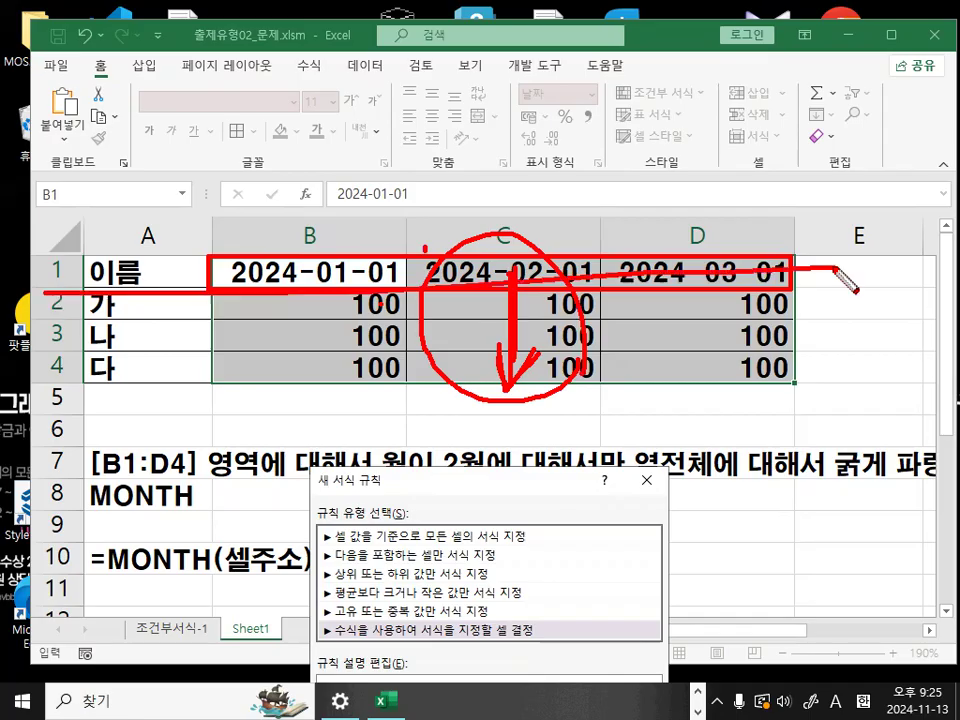
- Draw red vertical lines down through columns C and D, and clear the annotations from the sheet
drag(522, 110, 527, 564)
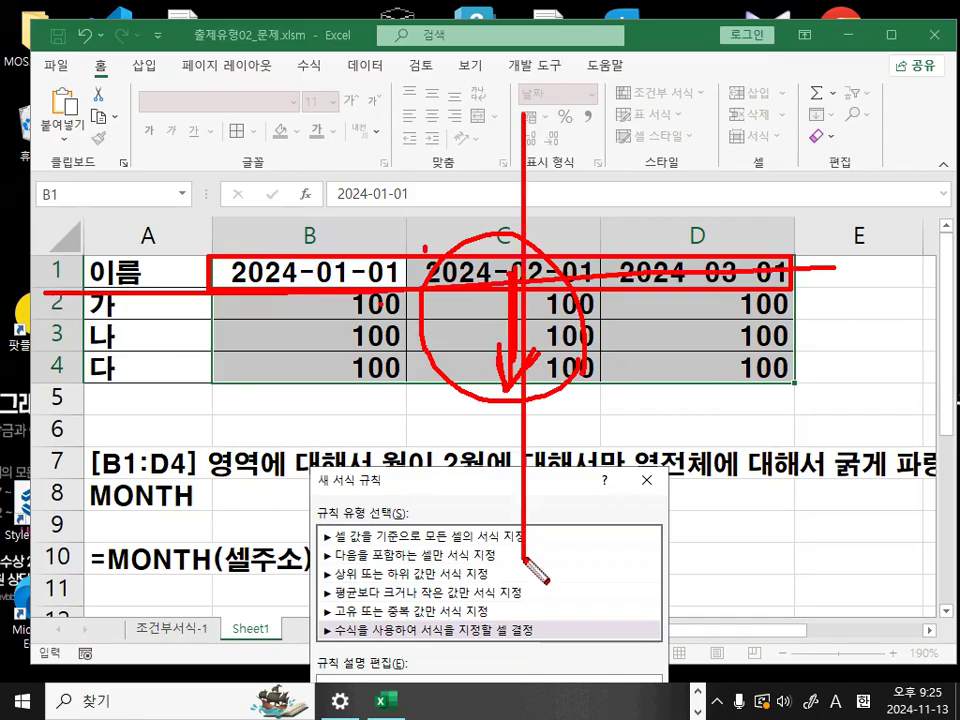
drag(712, 95, 714, 570)
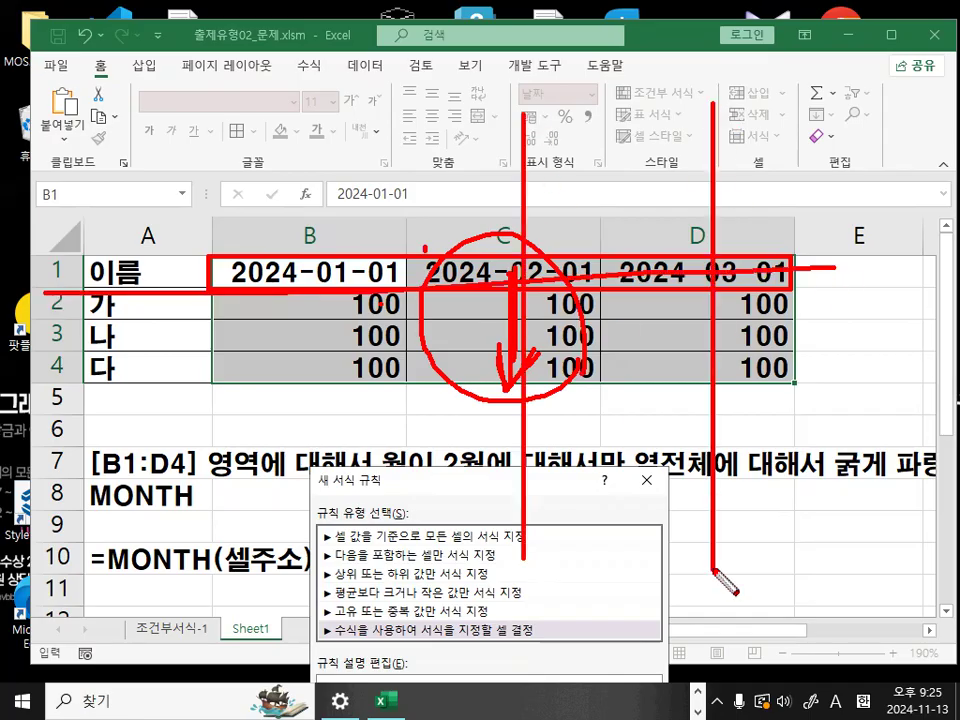
key(Escape)
- Move the rule dialog over the table and complete its formula as =MONTH(B$1)=2, circling the B$1 reference in red
drag(527, 484, 510, 88)
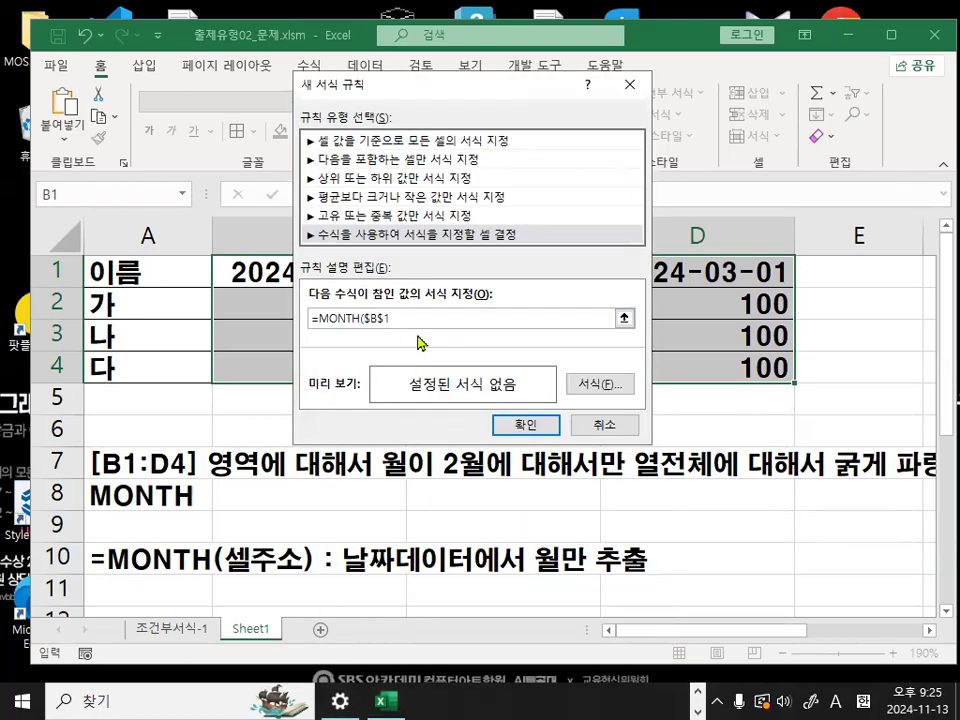
key(F4)
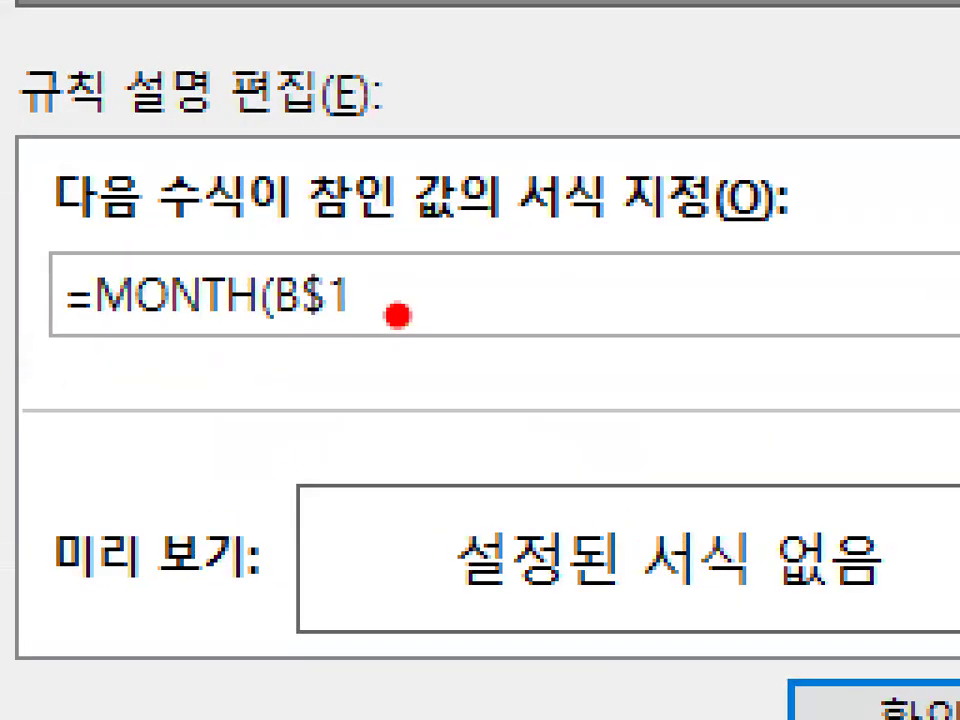
mouse_move(398, 315)
mouse_down()
mouse_move(193, 305)
mouse_move(392, 292)
mouse_up()
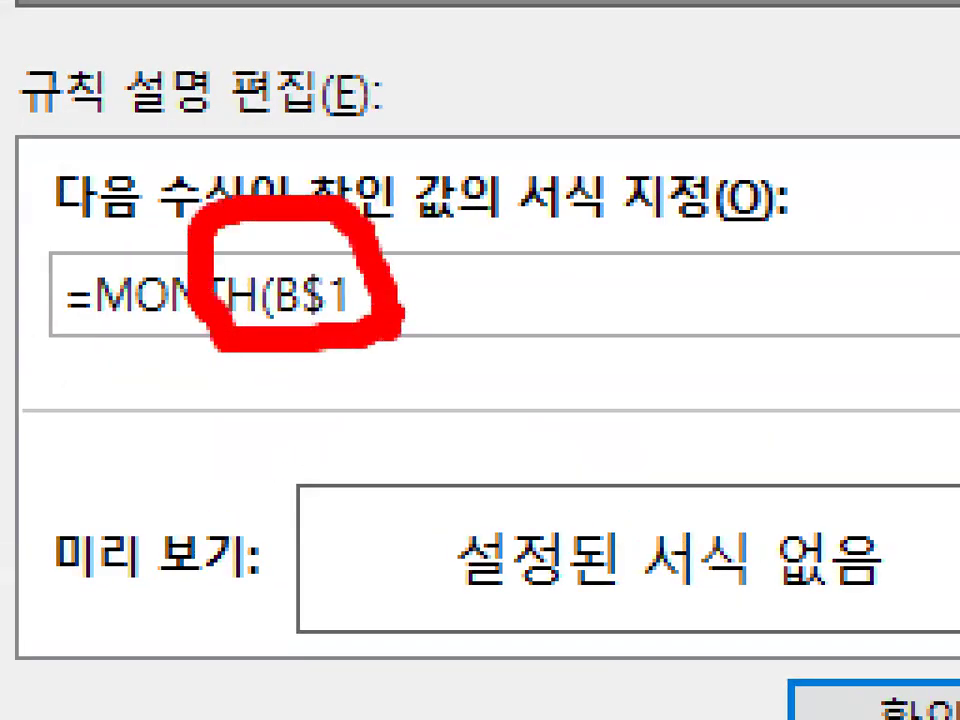
key(Escape)
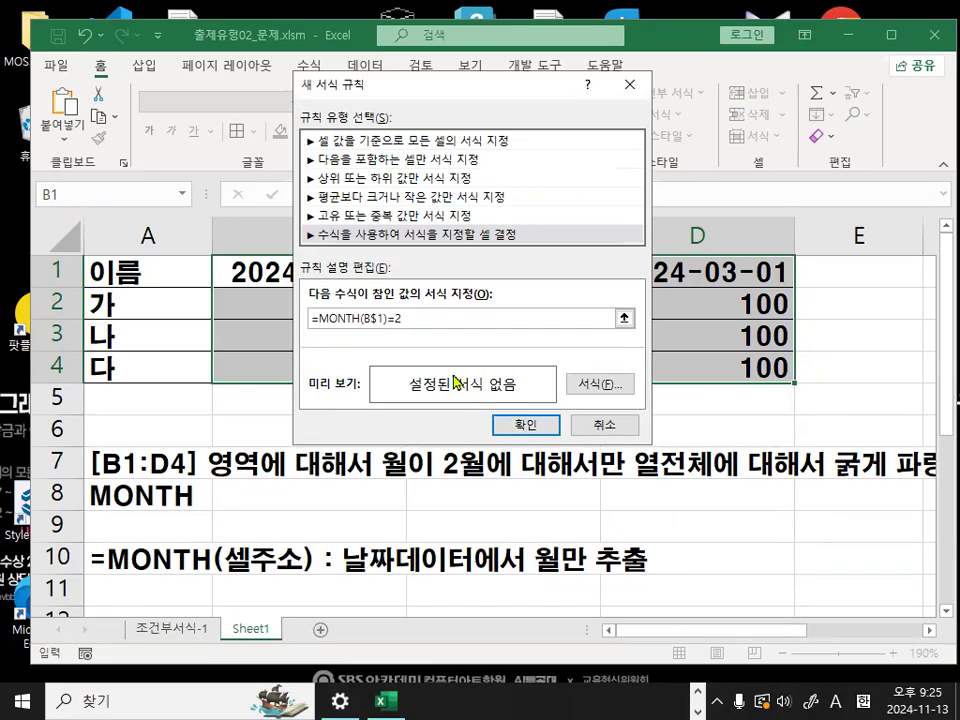
- Circle the =2 condition at the end of the rule formula in red, and clear the mark
key(ctrl+1)
click(364, 322)
drag(407, 325, 390, 296)
drag(452, 327, 412, 268)
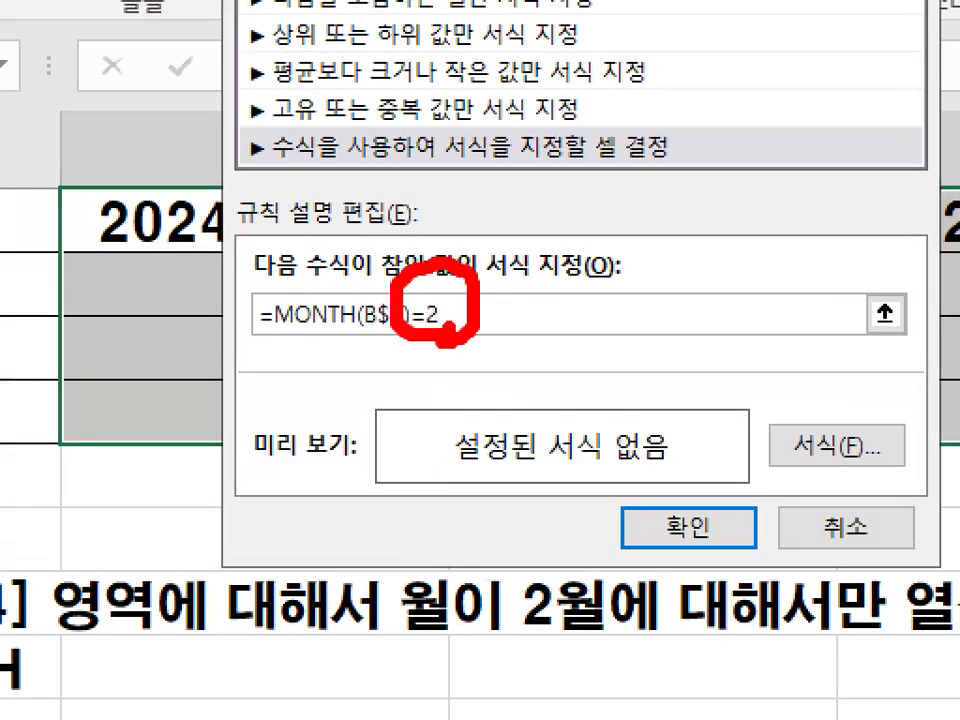
key(Escape)
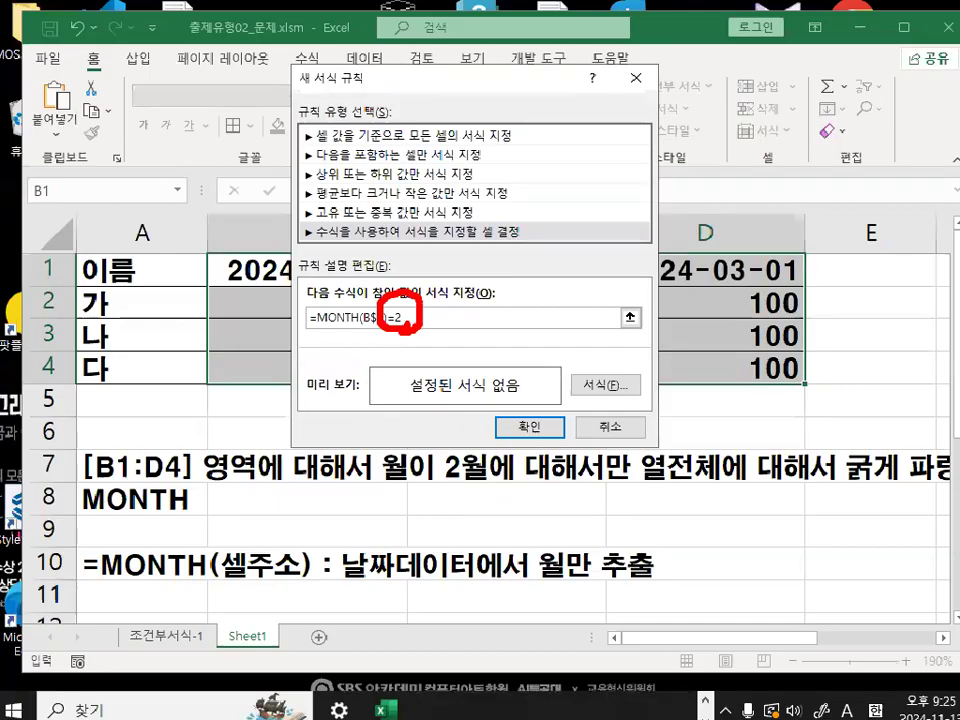
- Format the new rule with a bold (굵게) font in standard blue and apply it to B1:D4
click(836, 445)
click(567, 294)
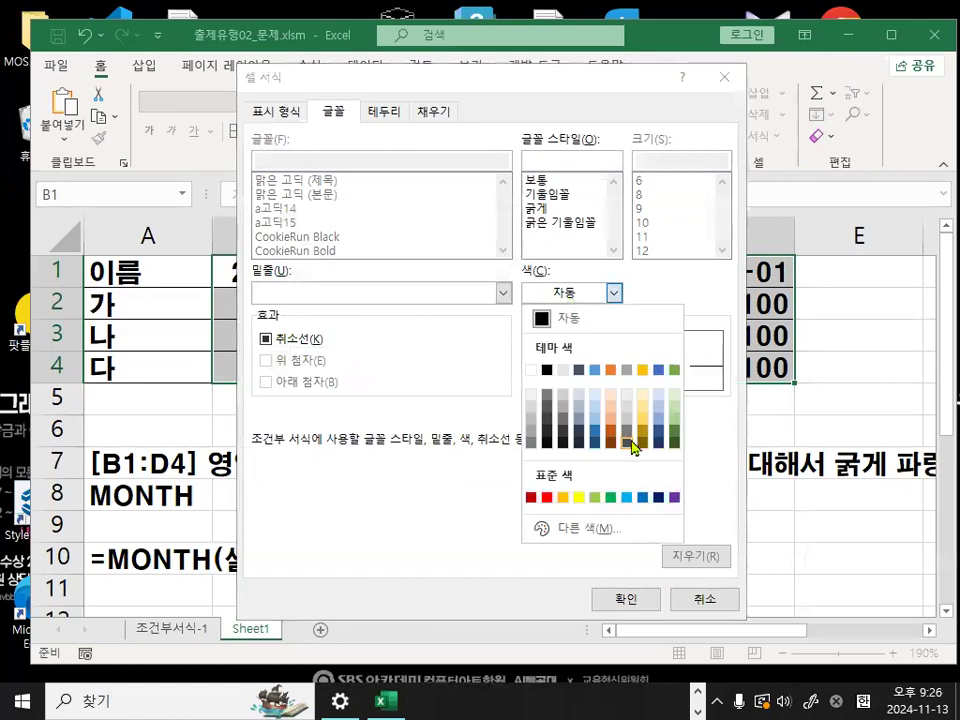
click(642, 497)
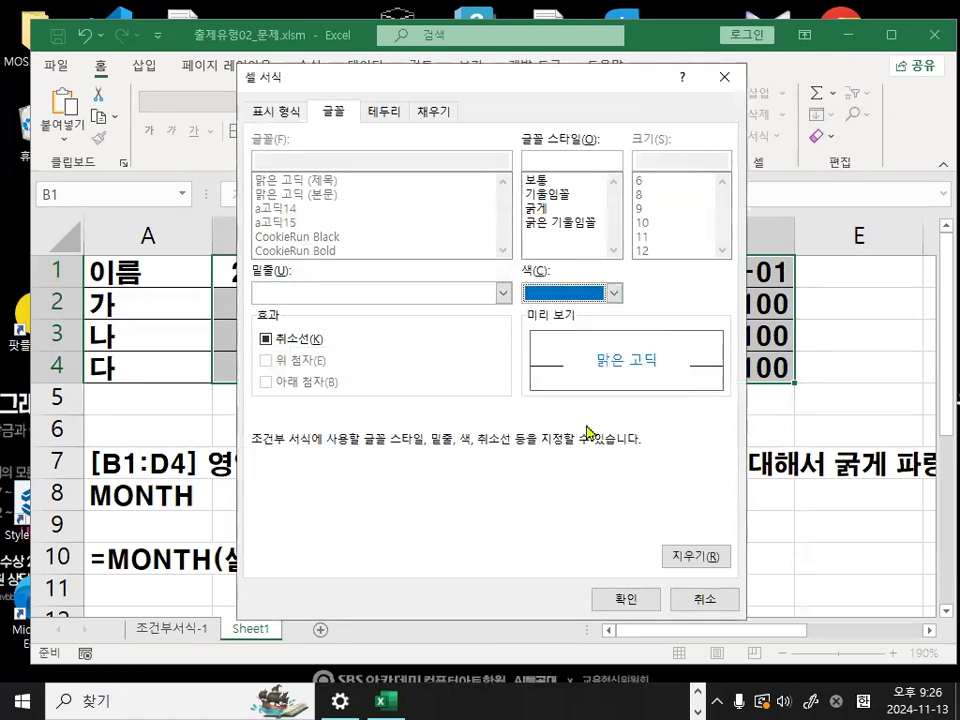
click(538, 208)
click(630, 603)
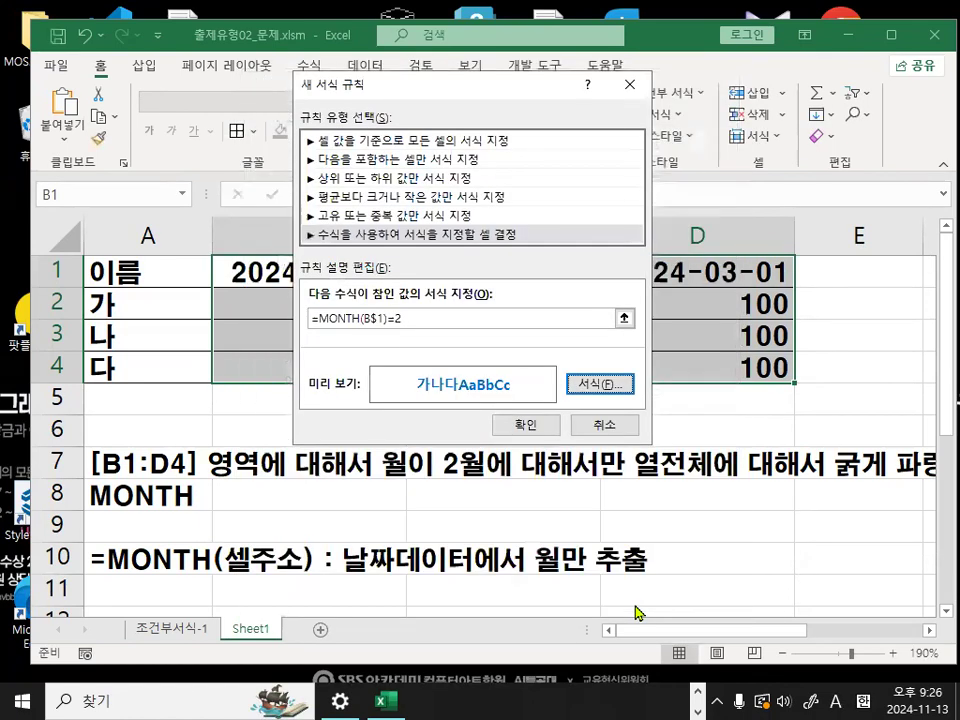
click(551, 425)
click(549, 437)
- Draw a red arrow down through the February column, mark the task text below the table, and clear the annotations
click(543, 274)
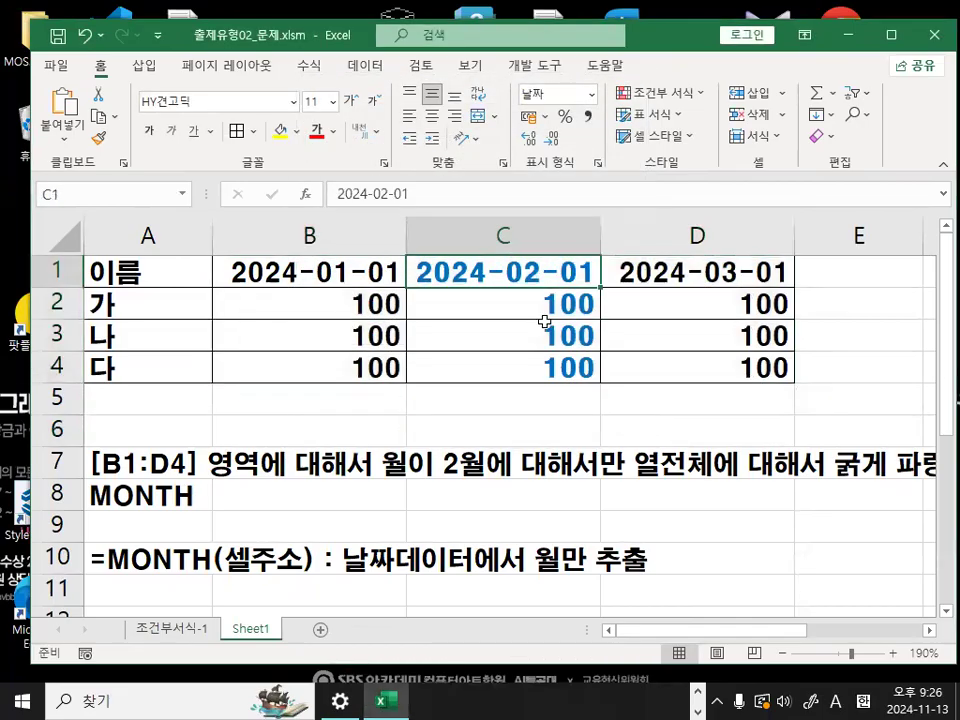
key(ctrl+1)
drag(514, 117, 534, 621)
drag(504, 532, 585, 502)
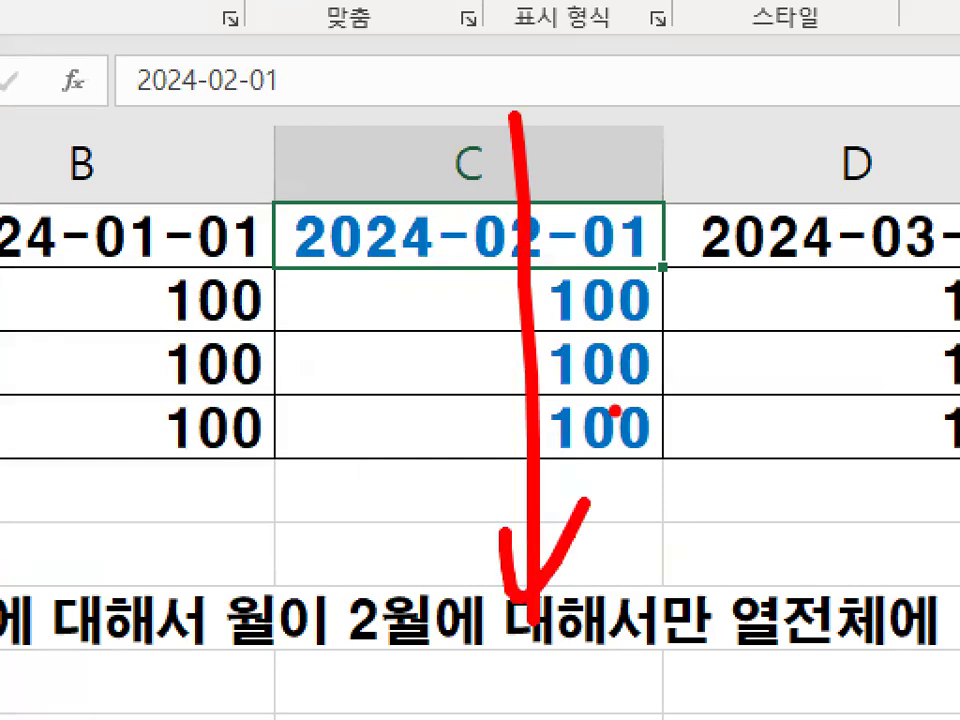
key(Escape)
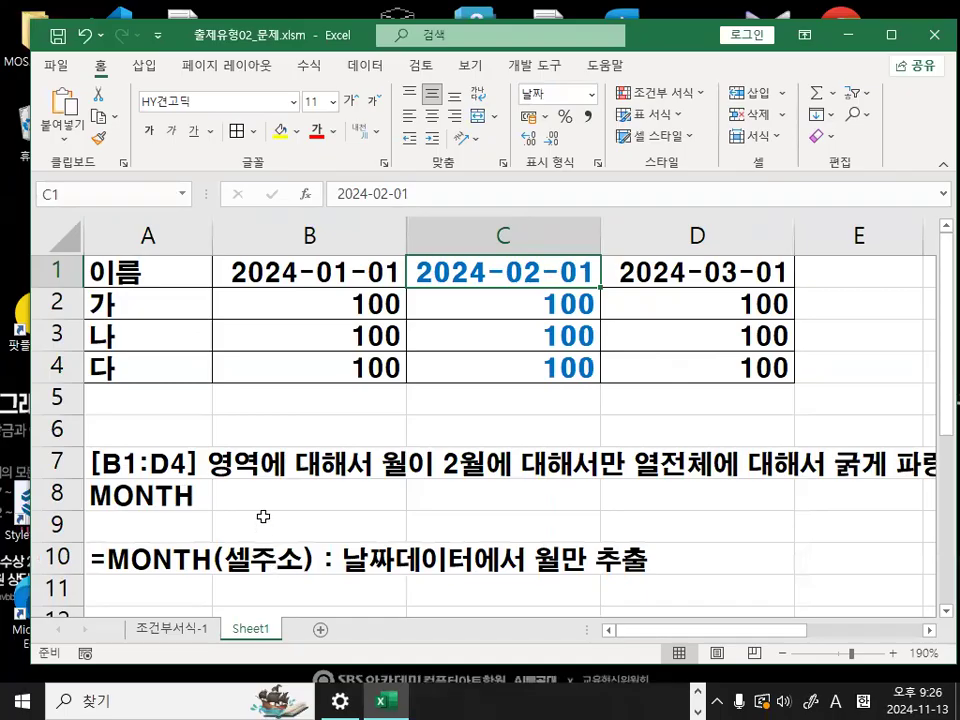
mouse_move(430, 477)
mouse_down()
mouse_move(199, 491)
mouse_move(205, 452)
mouse_up()
mouse_move(800, 488)
mouse_down()
mouse_move(612, 481)
mouse_move(737, 479)
mouse_up()
key(Escape)
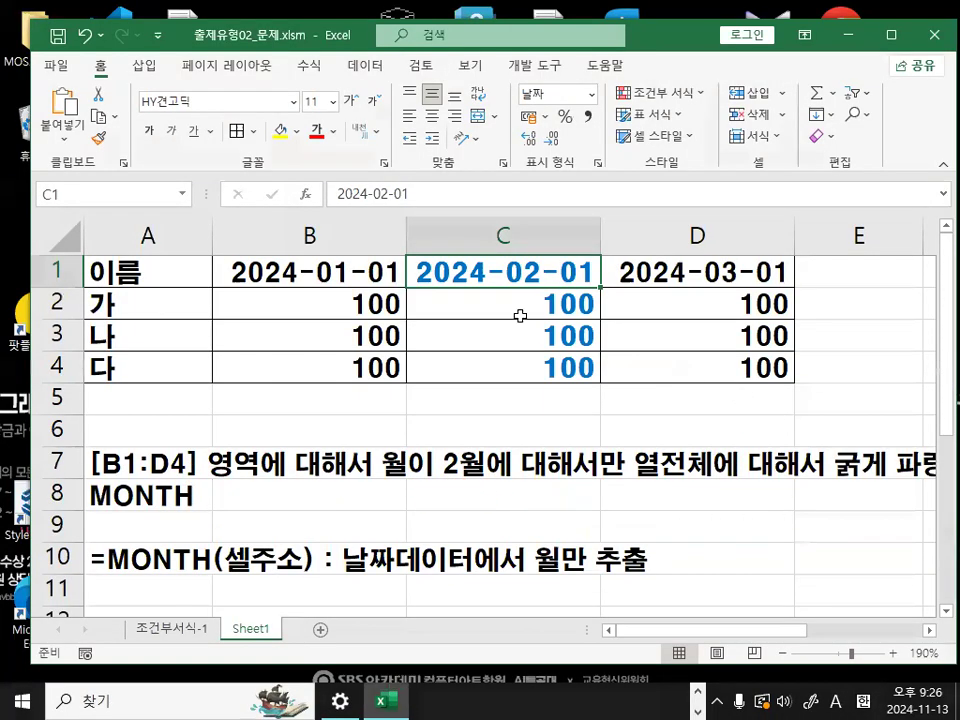
- Edit the existing conditional formatting rule for B1:D4 so its MONTH formula uses the fully absolute reference $B$1
drag(310, 271, 697, 367)
click(680, 93)
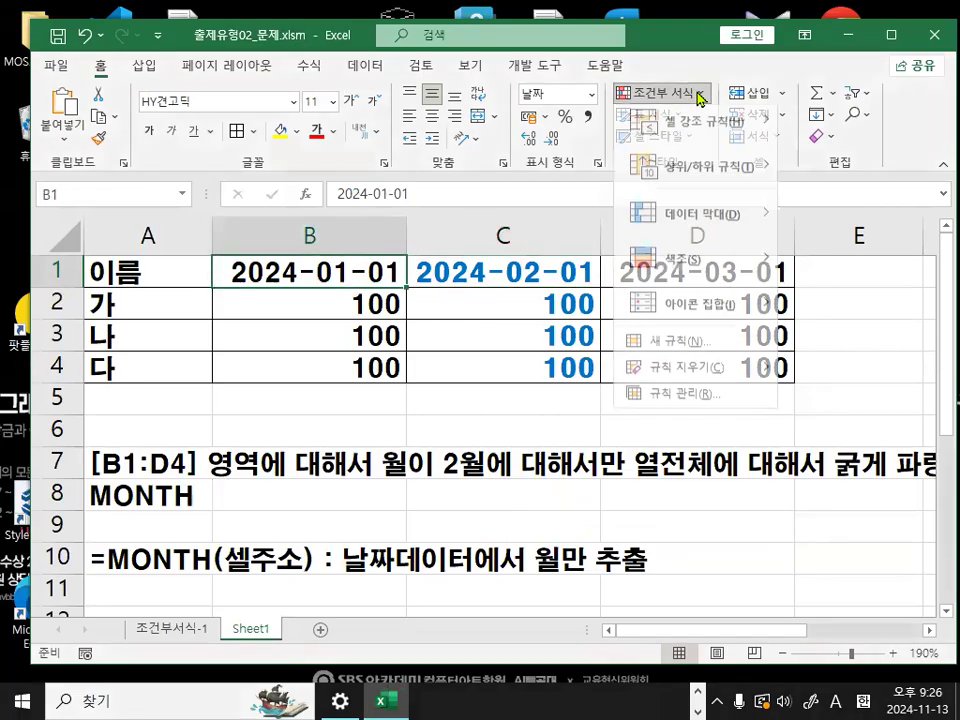
click(686, 402)
click(364, 191)
click(360, 318)
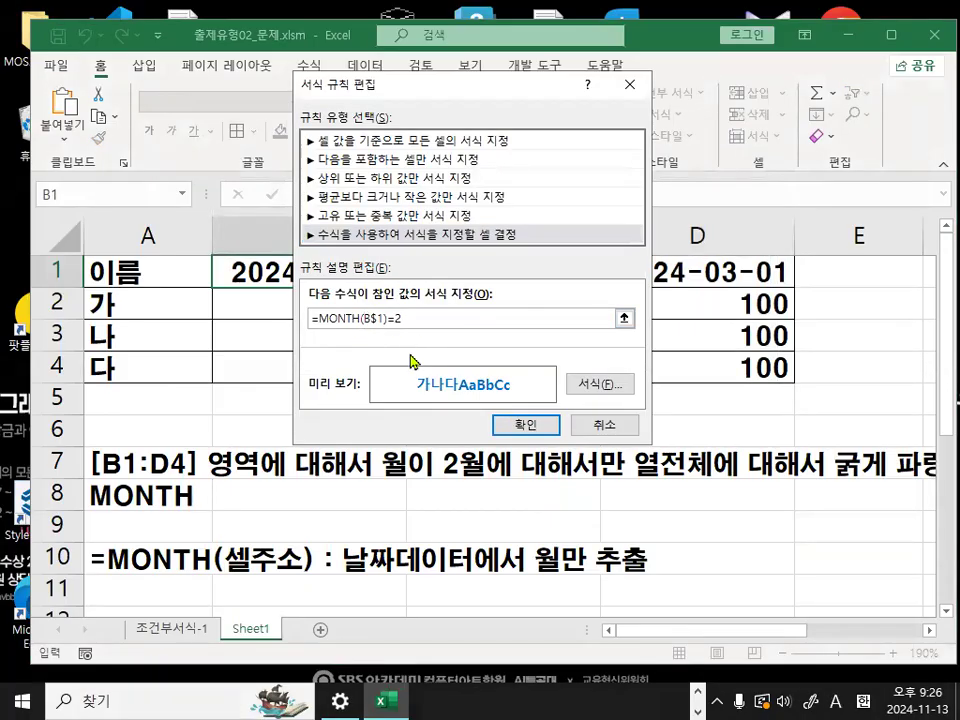
key(F4)
key(F4)
key(F4)
- Uncover the table, circle the month in B1, and write a red 2 with a cross beside it plus marks above column B
drag(498, 93, 498, 460)
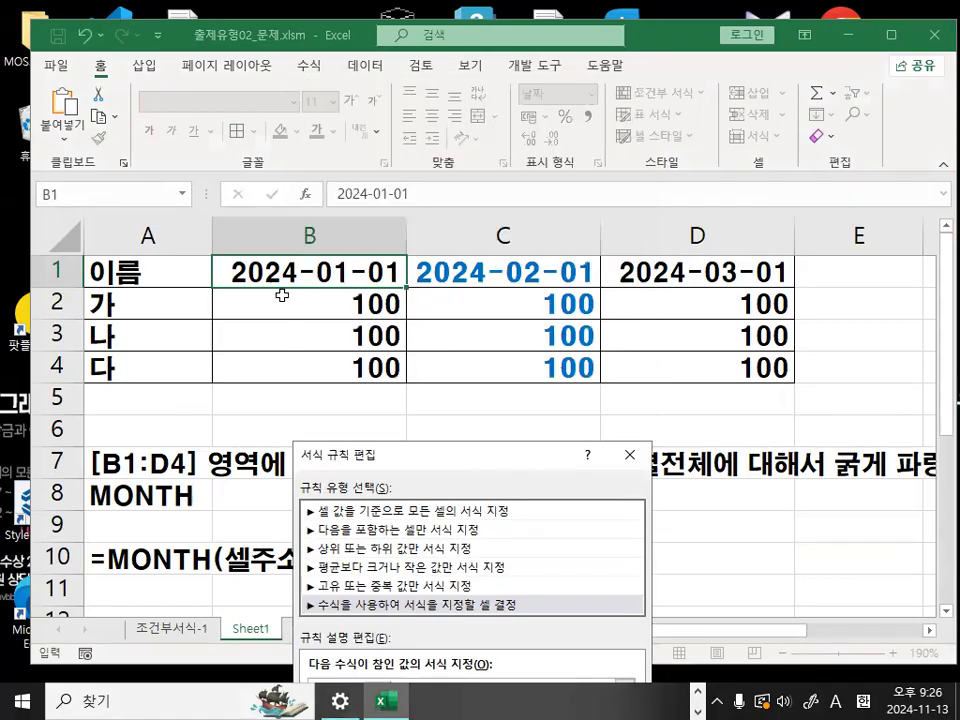
mouse_move(370, 283)
mouse_down()
mouse_move(350, 297)
mouse_move(357, 284)
mouse_up()
mouse_move(279, 388)
mouse_down()
mouse_move(289, 439)
mouse_move(350, 448)
mouse_up()
drag(548, 346, 447, 494)
drag(447, 358, 563, 527)
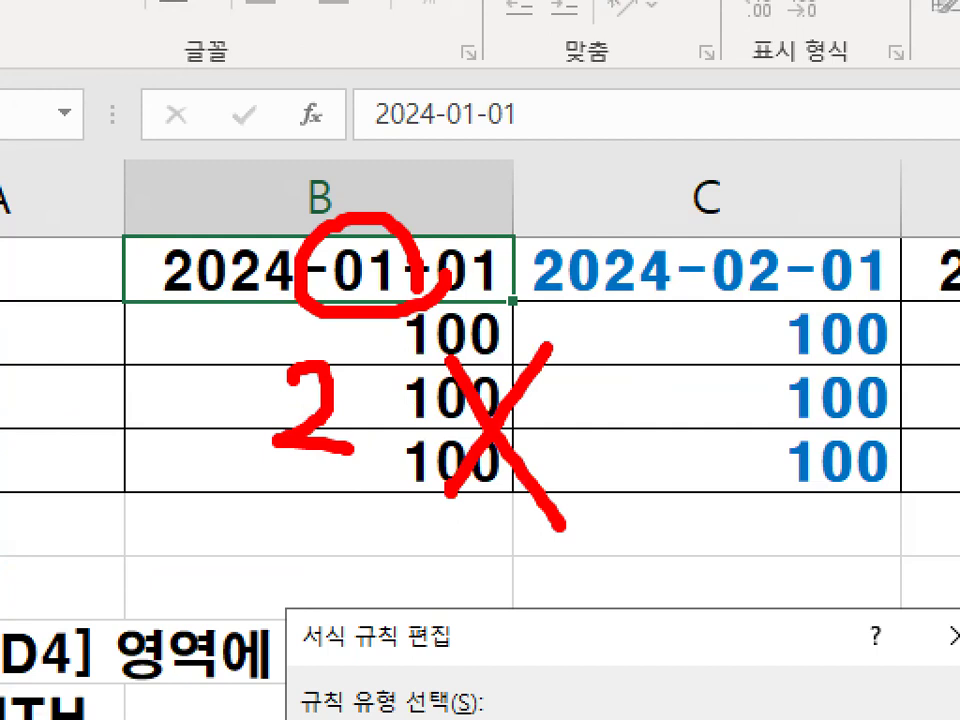
mouse_move(244, 90)
mouse_down()
mouse_move(373, 89)
mouse_move(309, 292)
mouse_up()
drag(313, 182, 379, 178)
key(Escape)
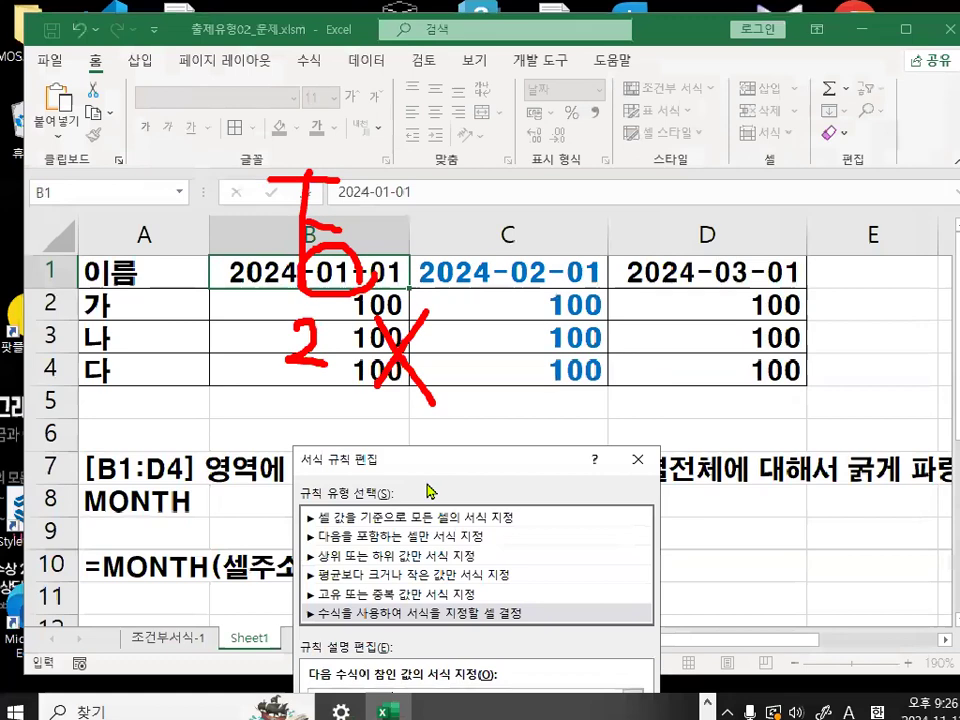
- Apply the edited rule with the formula =MONTH($B$1)=2 to the table
drag(505, 455, 419, 63)
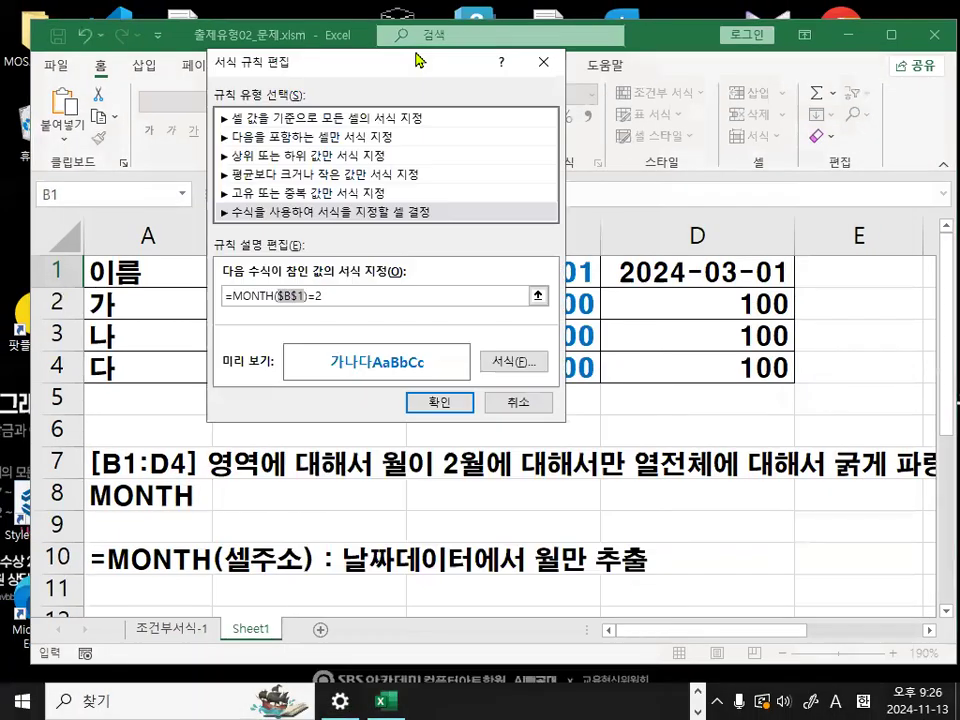
click(444, 403)
click(566, 386)
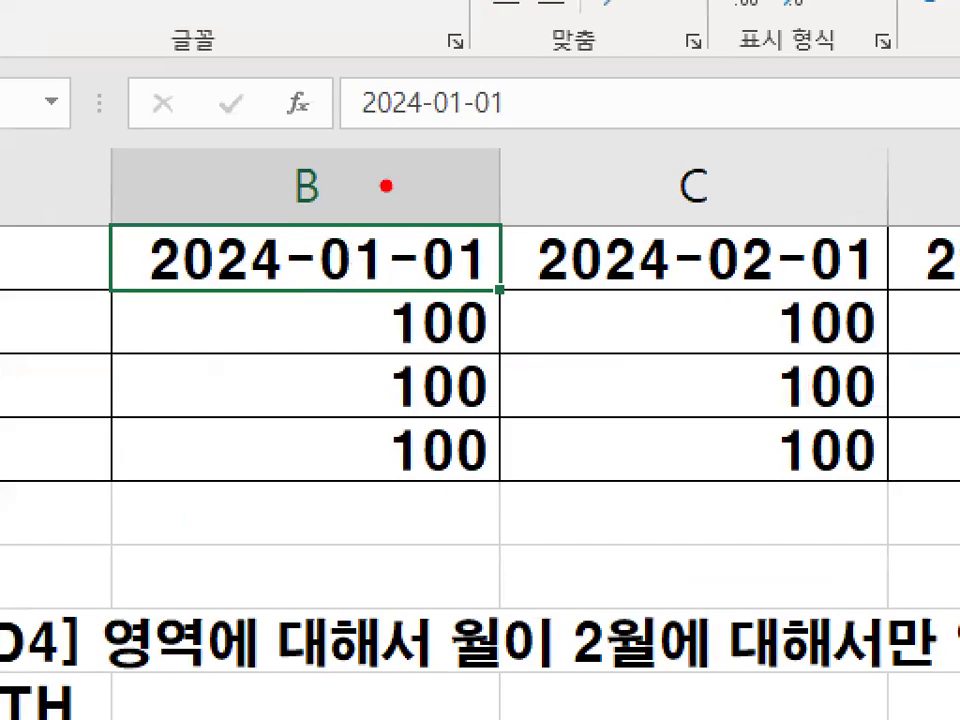
- Mark the column B header in red, draw strokes toward column C, and clear the annotations
drag(291, 221, 349, 233)
drag(292, 172, 345, 205)
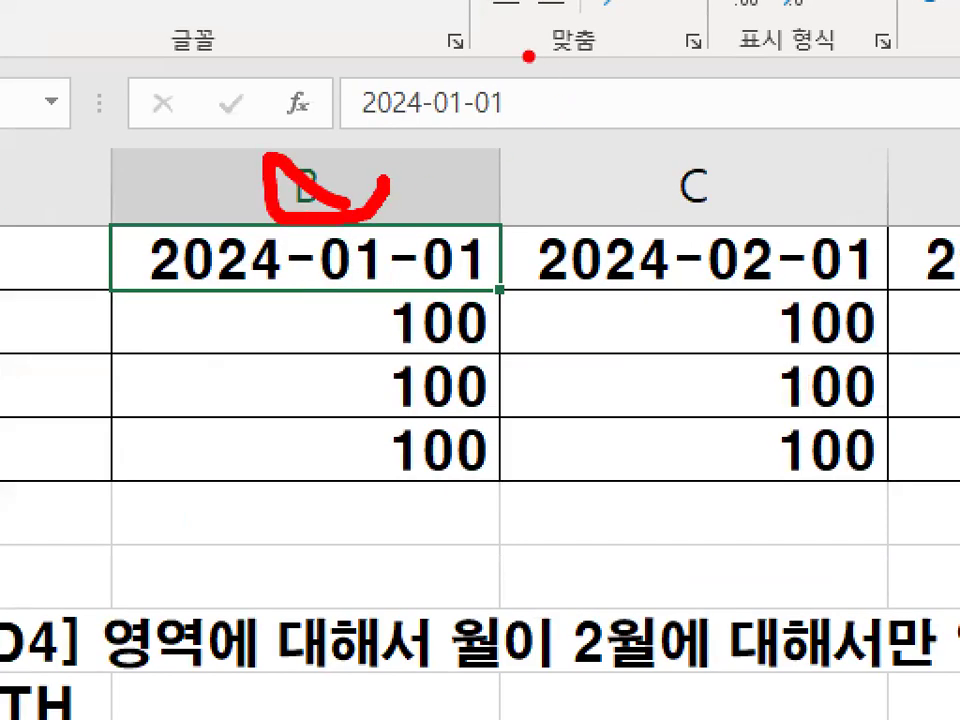
drag(486, 35, 484, 375)
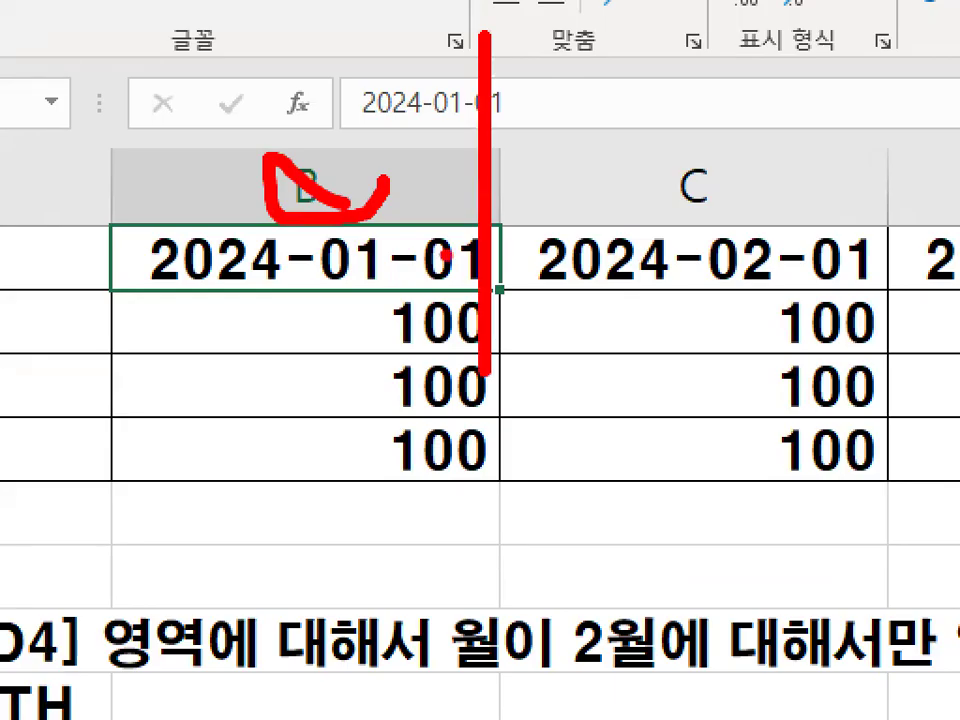
drag(340, 186, 662, 162)
key(Escape)
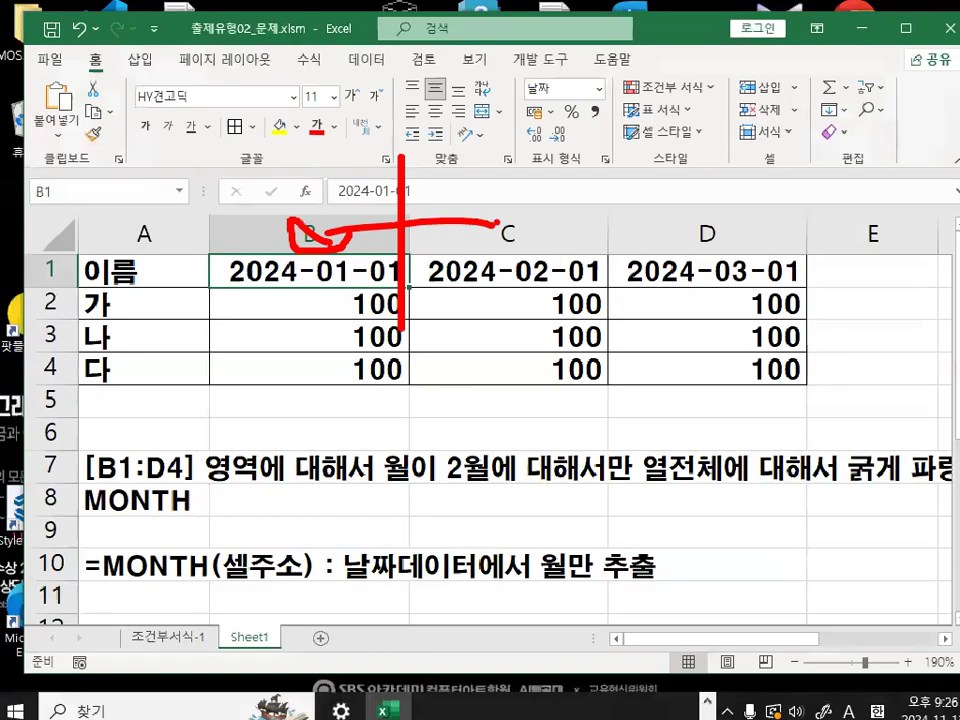
- Reopen the B1:D4 conditional formatting rule for editing and change its formula reference to B$1
click(690, 96)
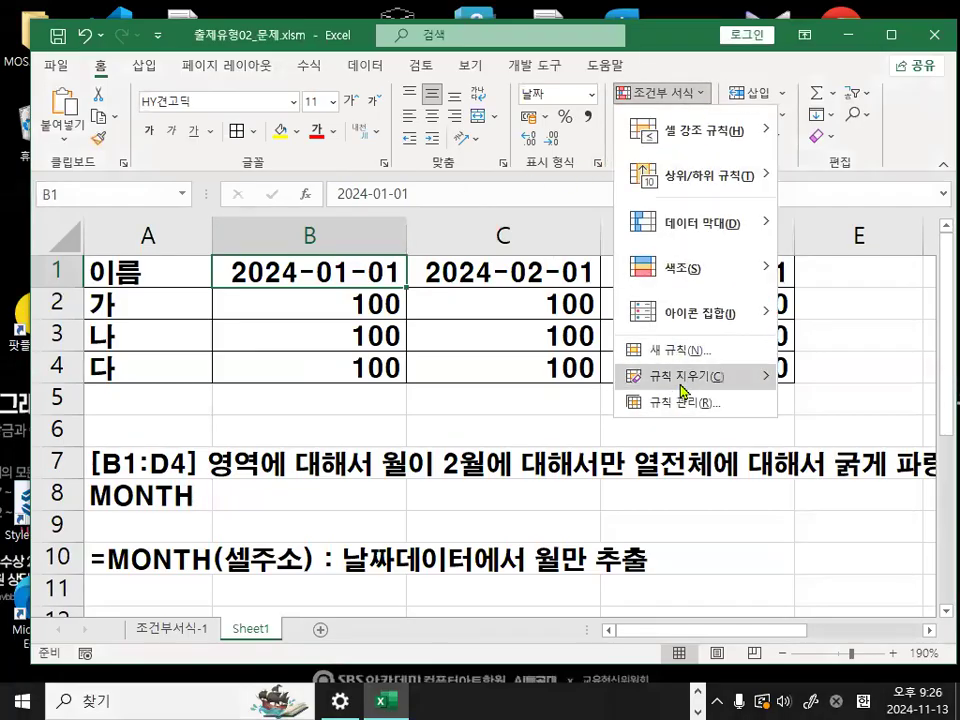
click(682, 402)
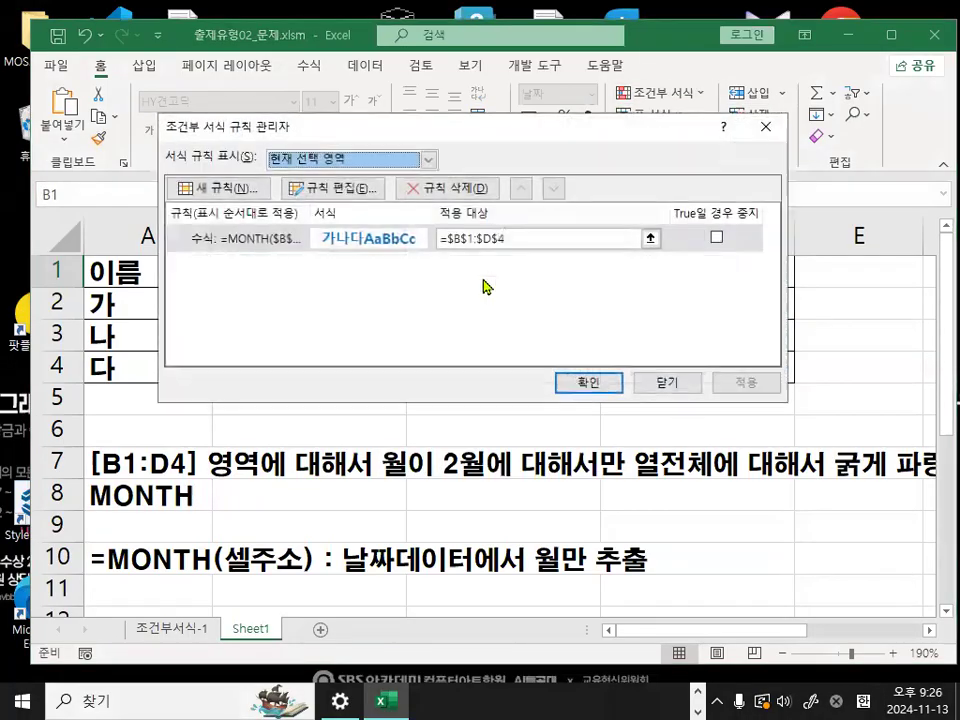
click(333, 188)
click(348, 318)
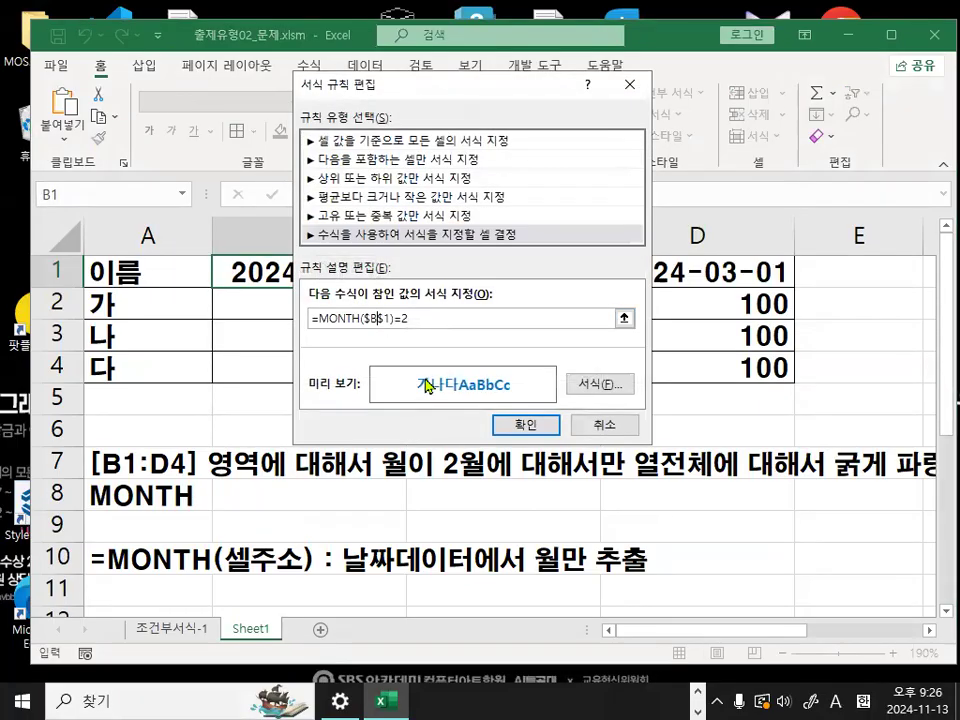
key(F4)
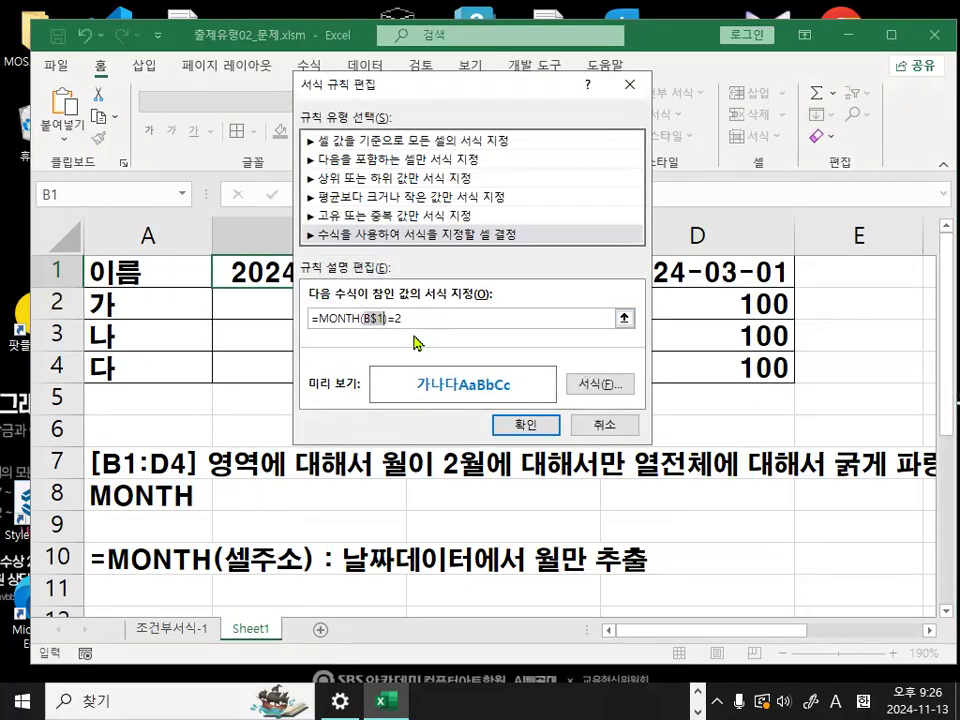
- Circle the B$1 reference in the formula in red and apply the edited rule =MONTH(B$1)=2
click(375, 321)
key(ctrl+1)
click(383, 328)
drag(388, 329, 400, 335)
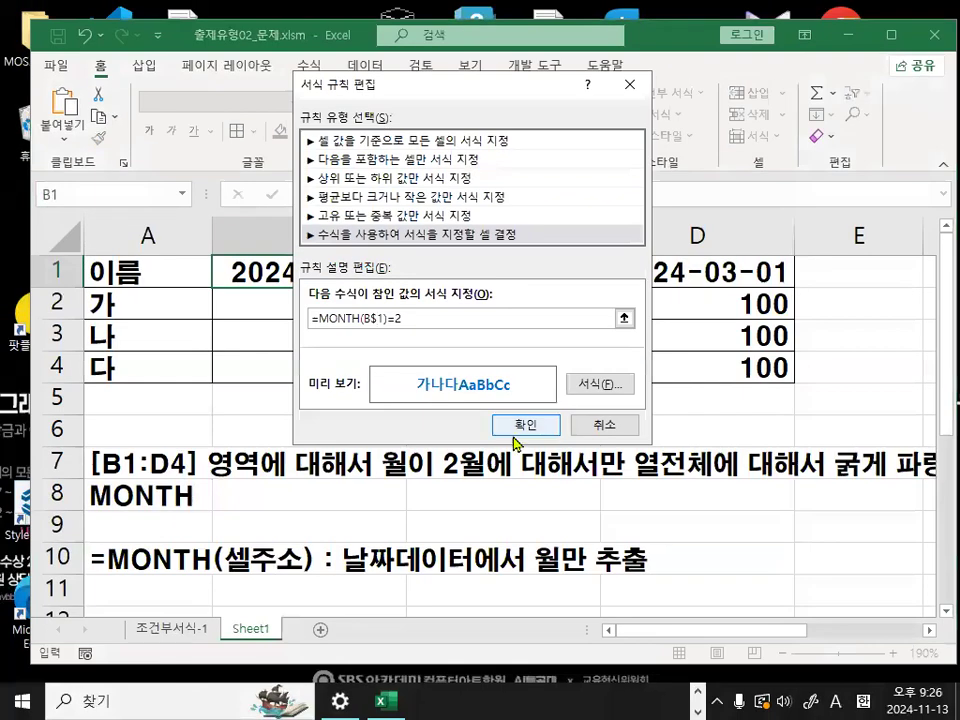
click(677, 521)
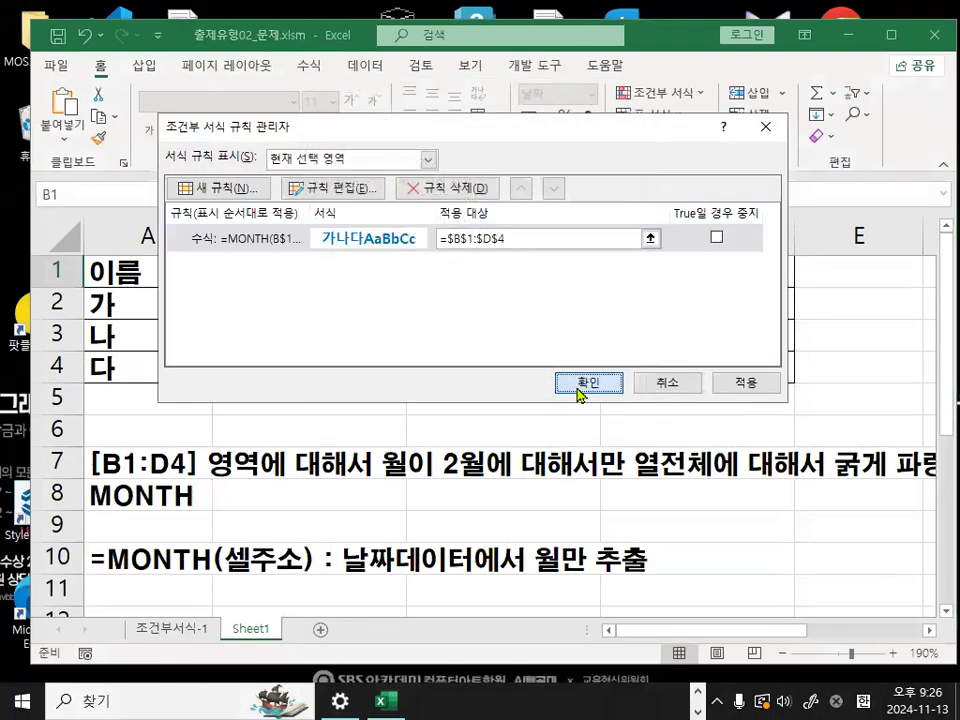
click(578, 390)
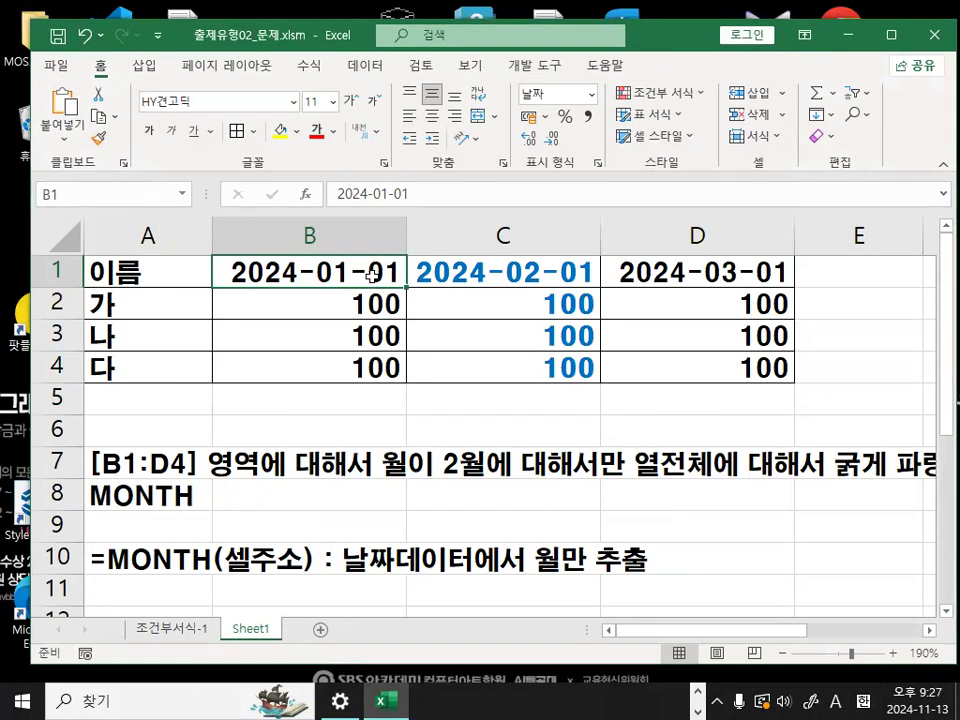
- Change the date in B1 to 2024-02-04 to test the rule on column B
text(2-0)
text(4)
key(Return)
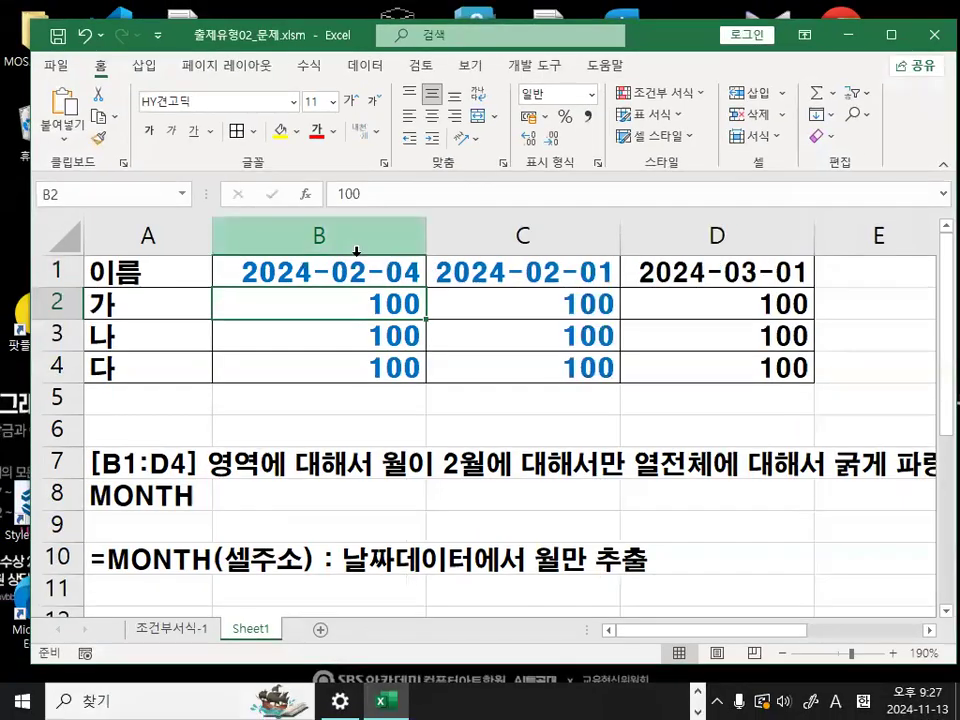
click(267, 433)
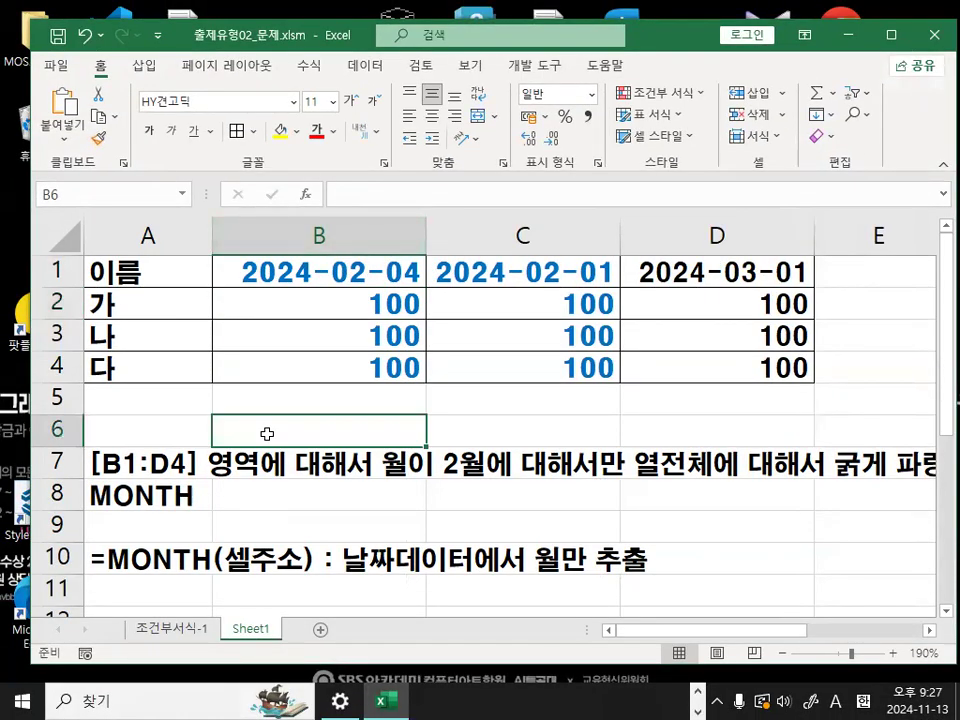
text(GOD)
key(BackSpace)
key(BackSpace)
key(BackSpace)
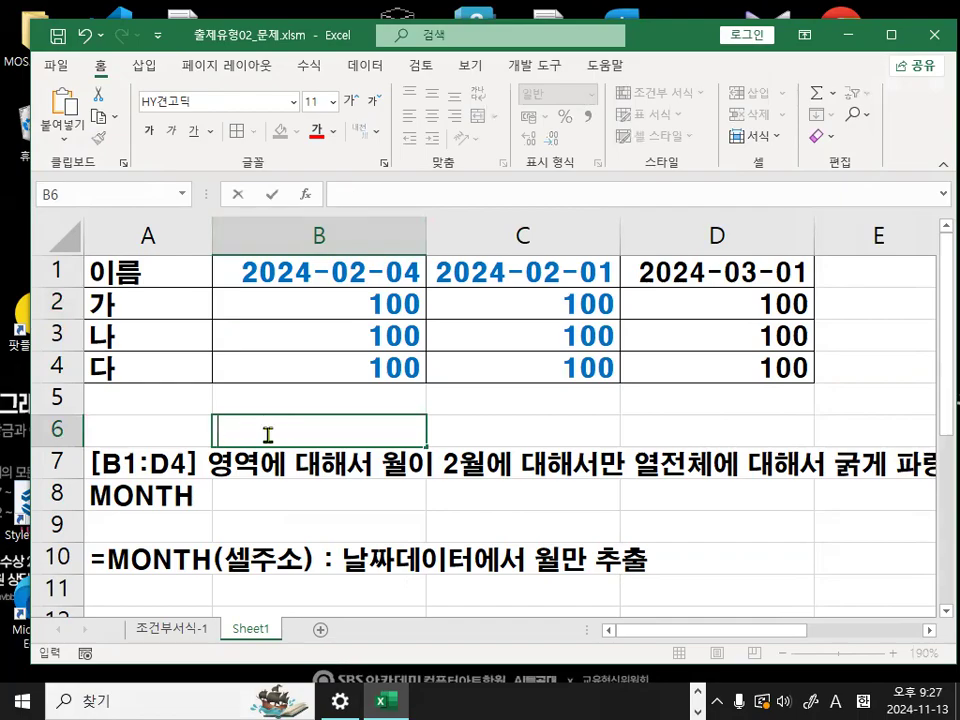
key(Return)
scroll(289, 426, down, 3)
click(231, 377)
scroll(306, 589, up, 3)
click(278, 434)
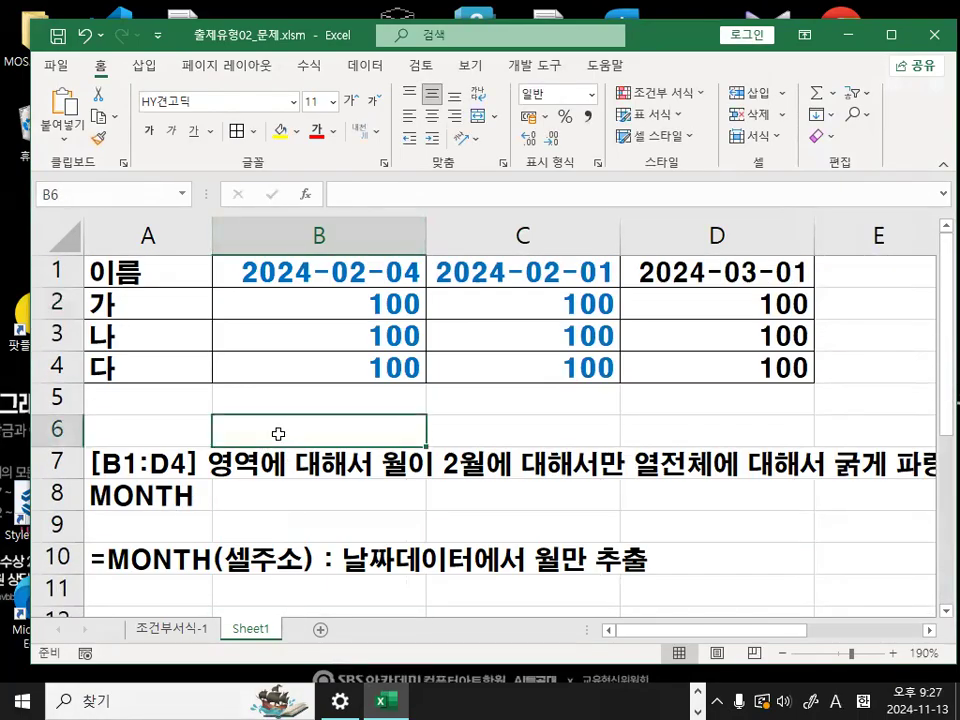
- Try writing 행,열 in cell B6 and circling the text in red, then discard the entry
text(GOD)
key(BackSpace)
key(BackSpace)
key(BackSpace)
key(Hangul)
text(해ㅇ,열)
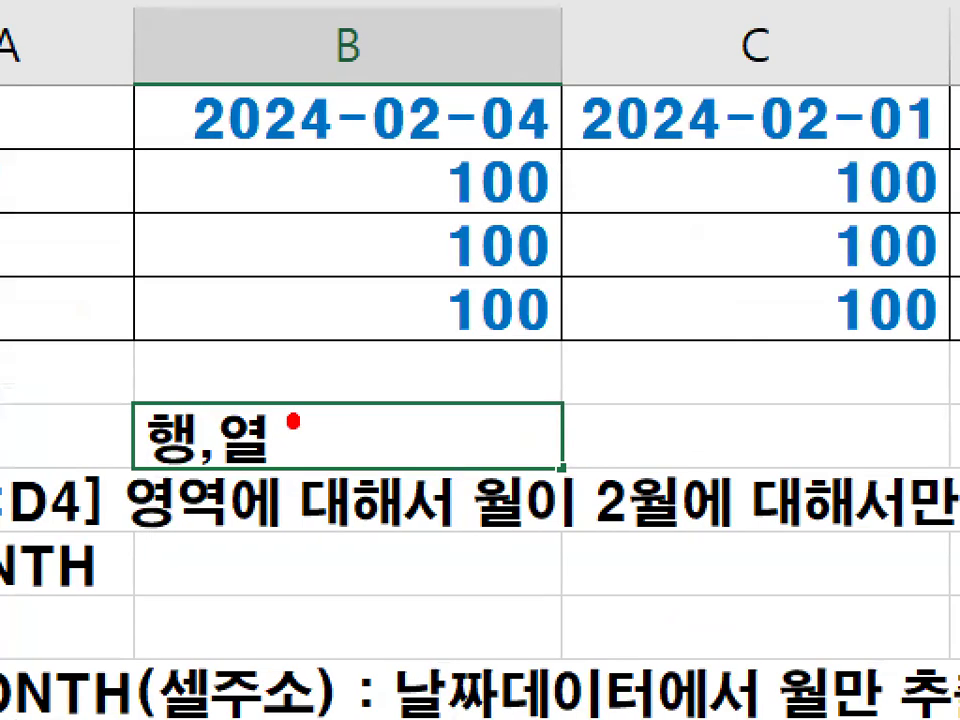
mouse_move(293, 421)
mouse_down()
mouse_move(200, 487)
mouse_move(262, 383)
mouse_move(285, 435)
mouse_up()
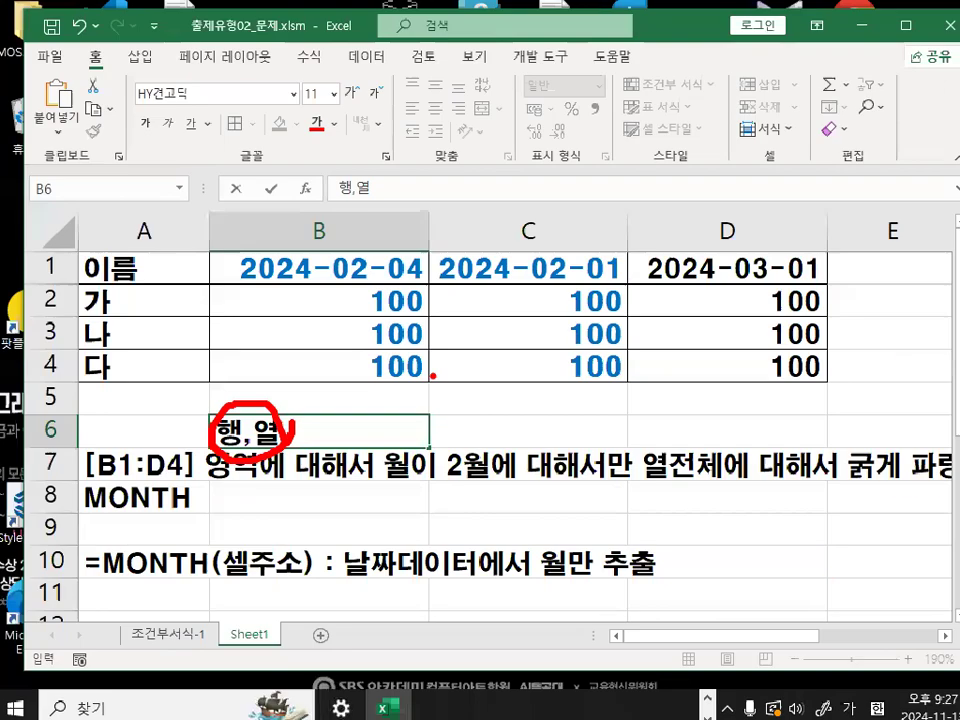
key(Escape)
key(Delete)
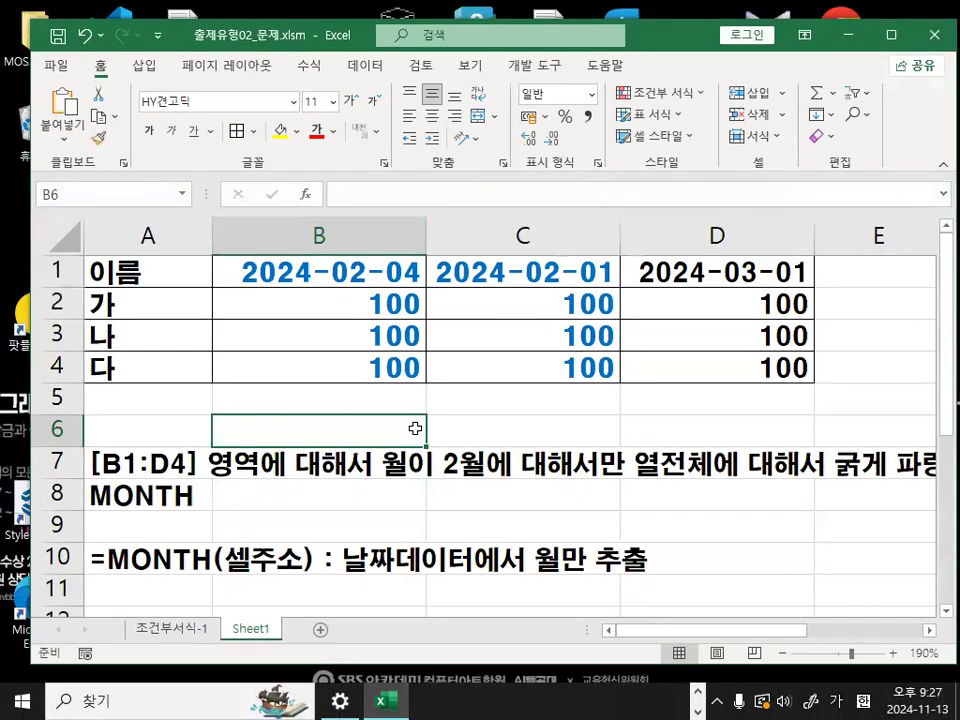
- Select rows 2 to 8 and 15 to 18 one at a time to point out the row direction
click(68, 298)
click(66, 334)
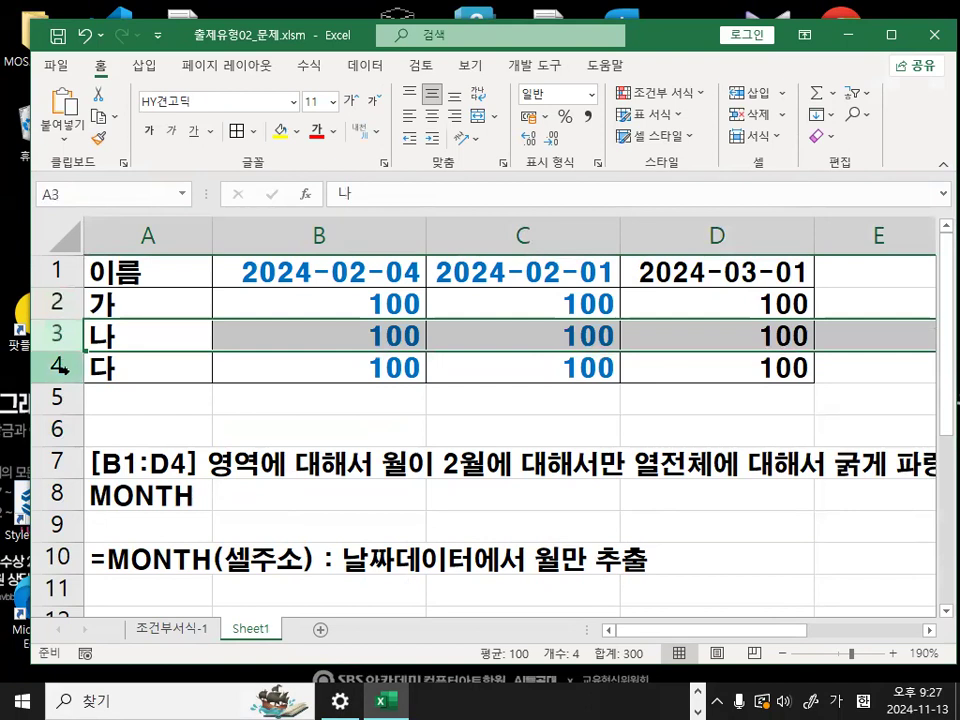
click(64, 369)
click(63, 398)
click(63, 430)
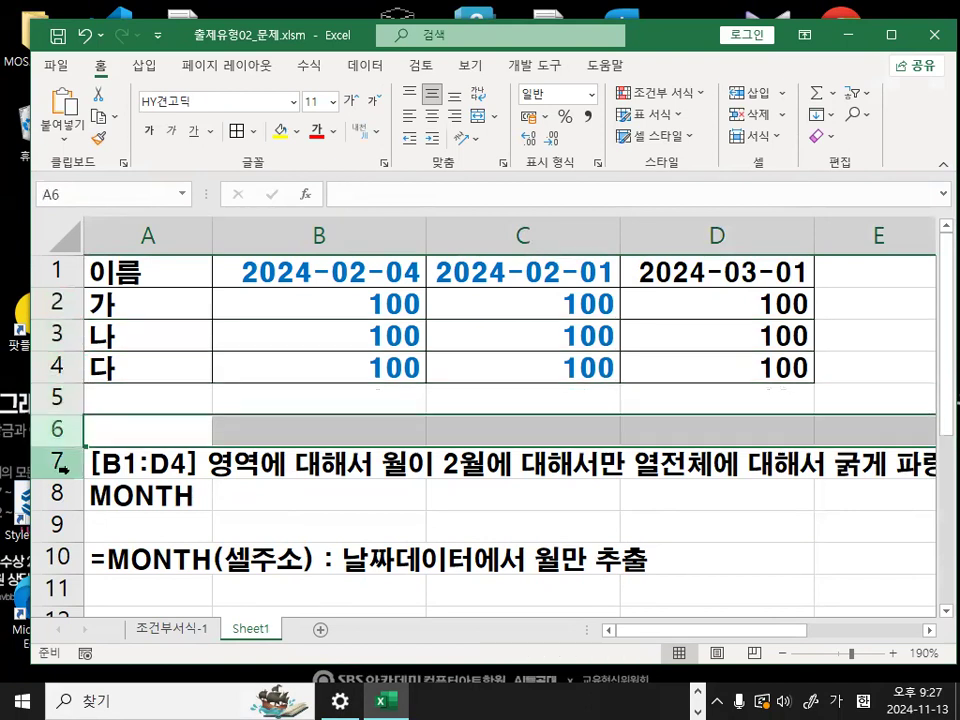
click(63, 466)
click(61, 492)
scroll(62, 490, down, 4)
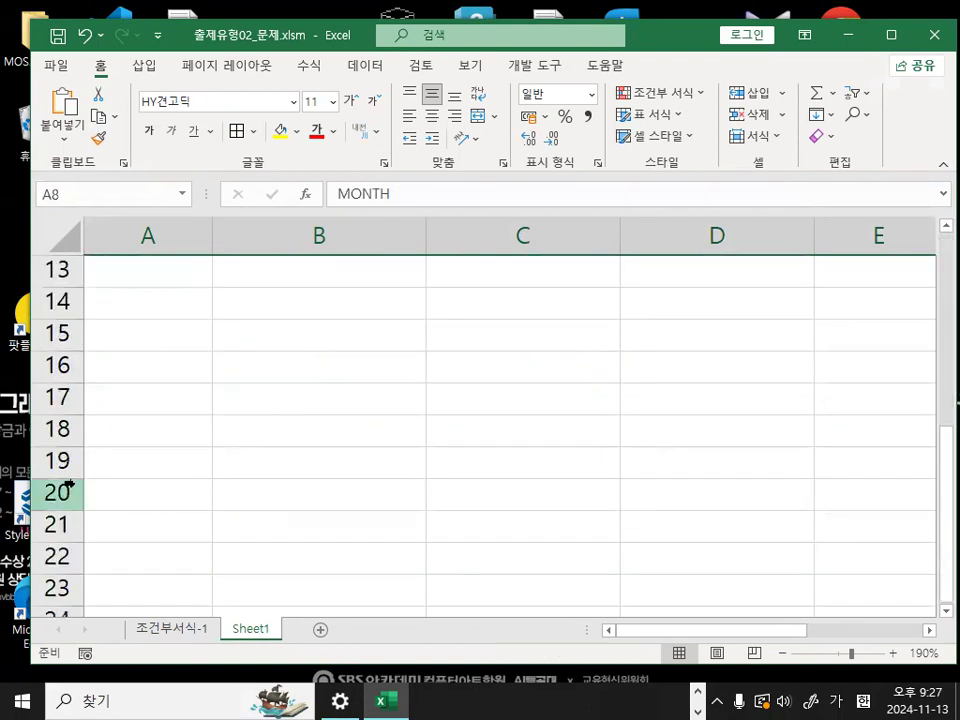
click(64, 334)
click(64, 366)
click(64, 398)
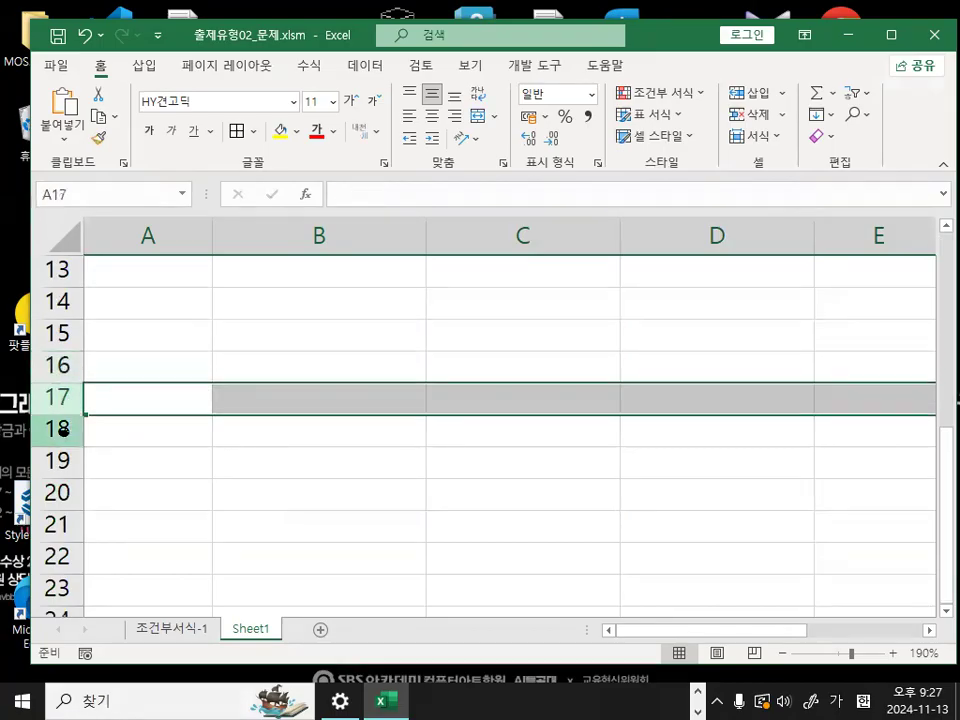
click(63, 430)
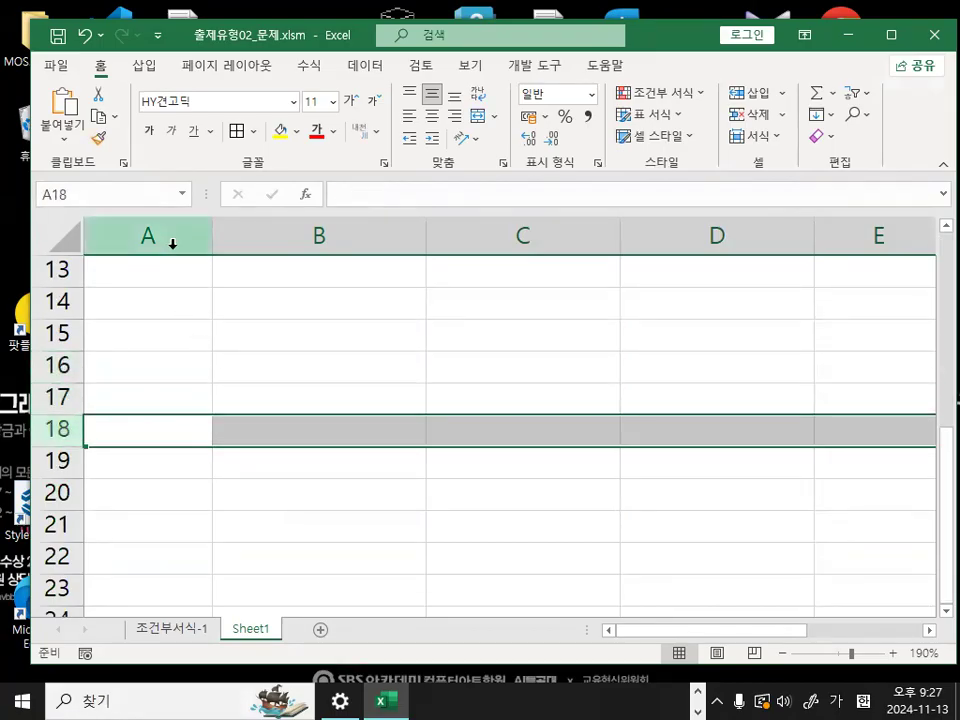
- Compare row and column directions by selecting columns B and C, rows 16 to 19, and columns A to D individually
click(315, 236)
click(514, 240)
click(660, 260)
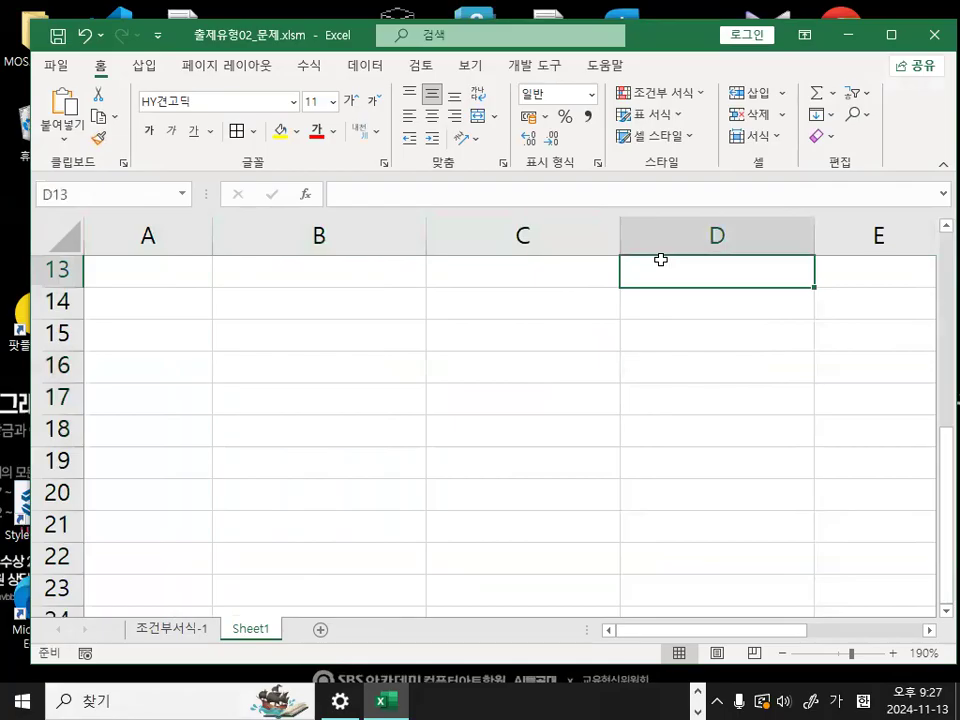
click(51, 366)
click(51, 397)
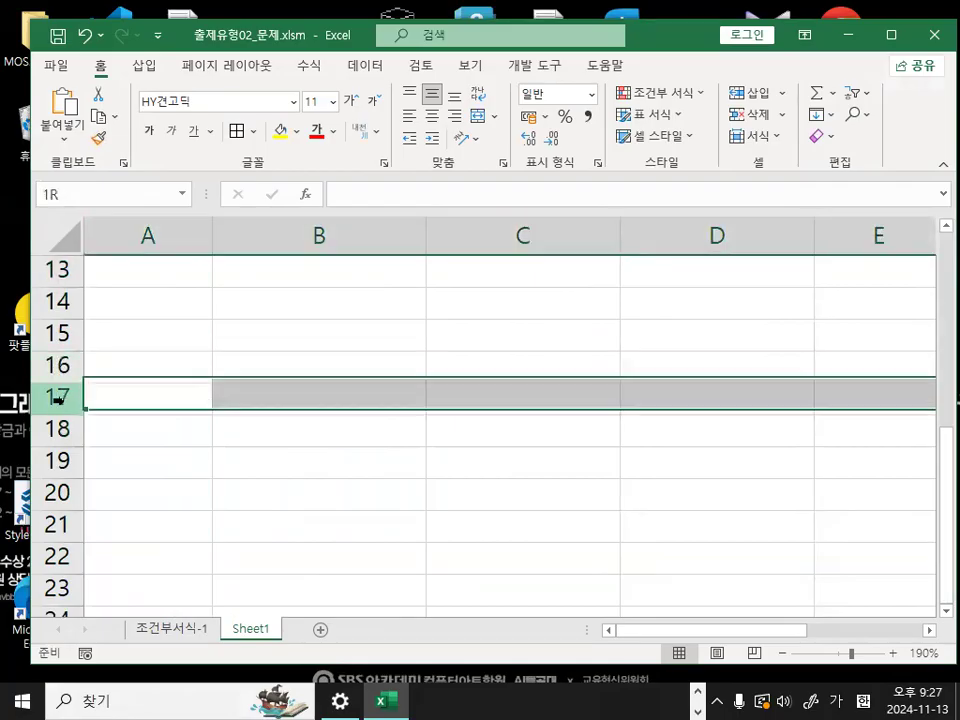
click(56, 430)
click(56, 455)
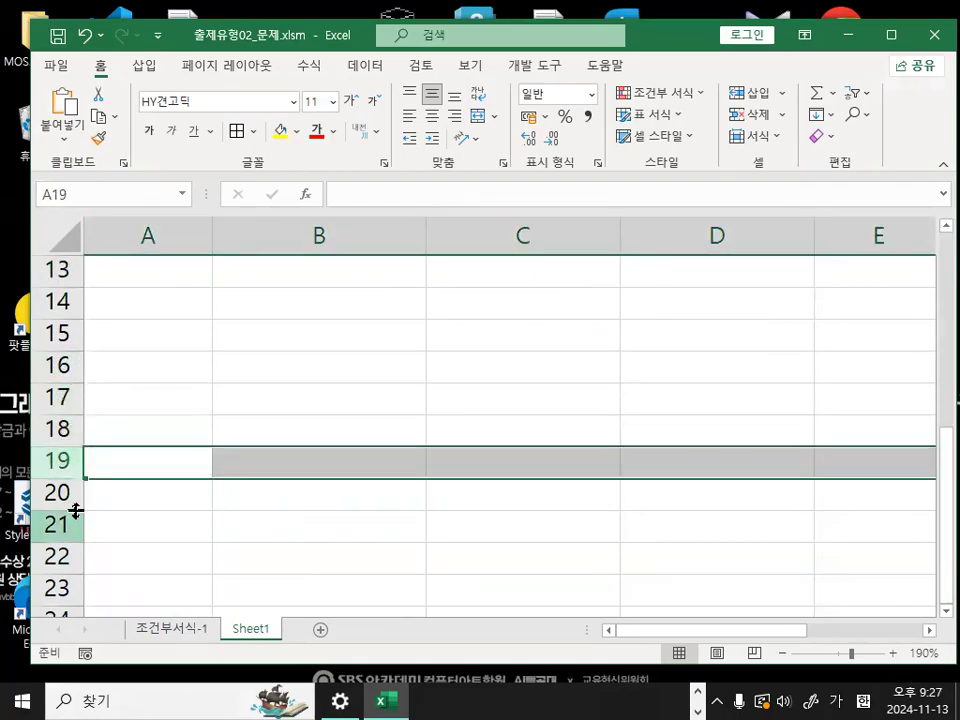
click(182, 235)
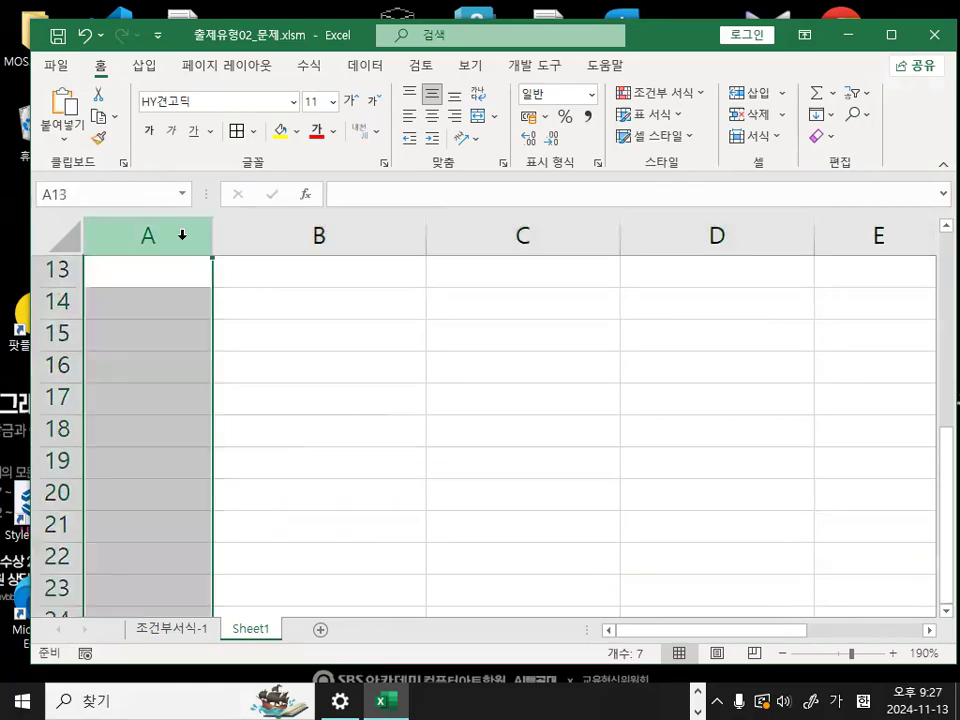
click(300, 237)
click(500, 237)
click(675, 237)
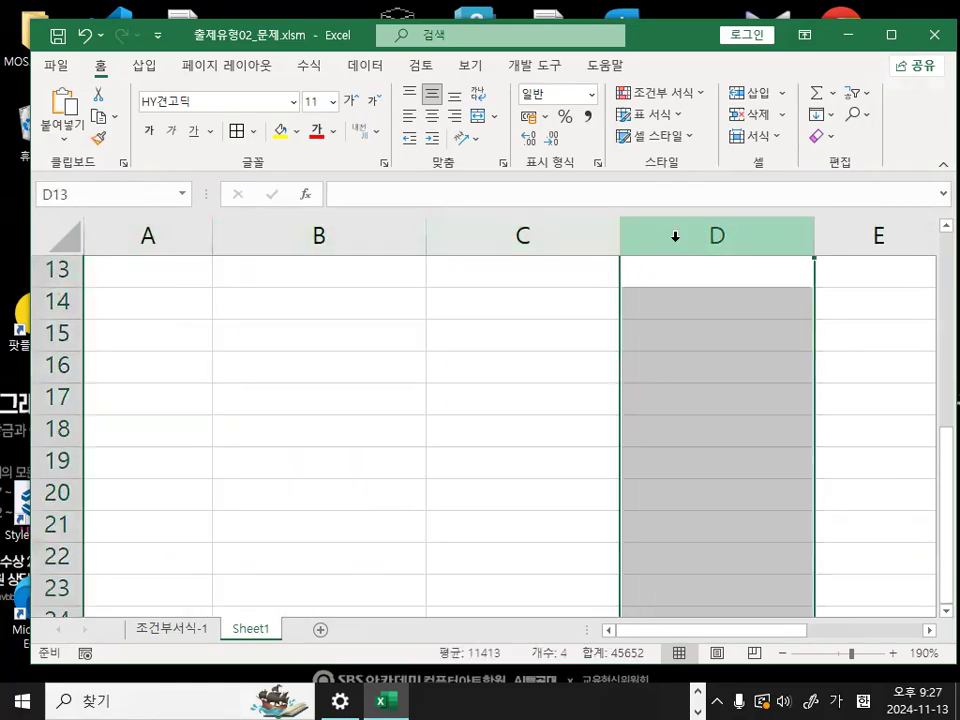
click(390, 408)
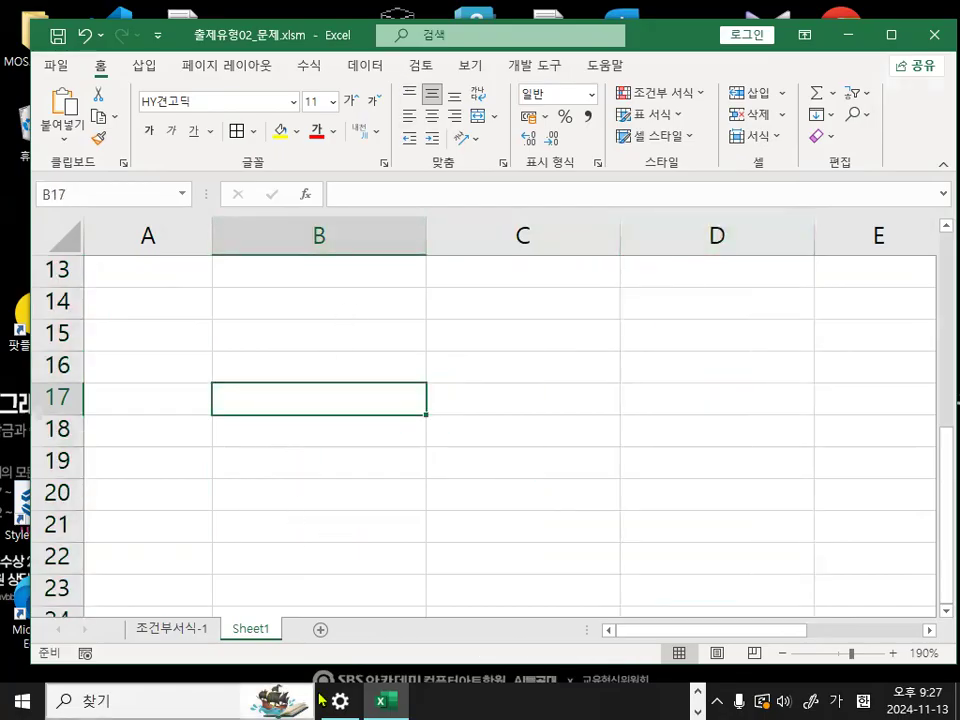
- Switch to the Notepad lesson notes and highlight F4 2번 for whole-row formatting and F4 1번 for whole-column formatting
key(alt+Tab)
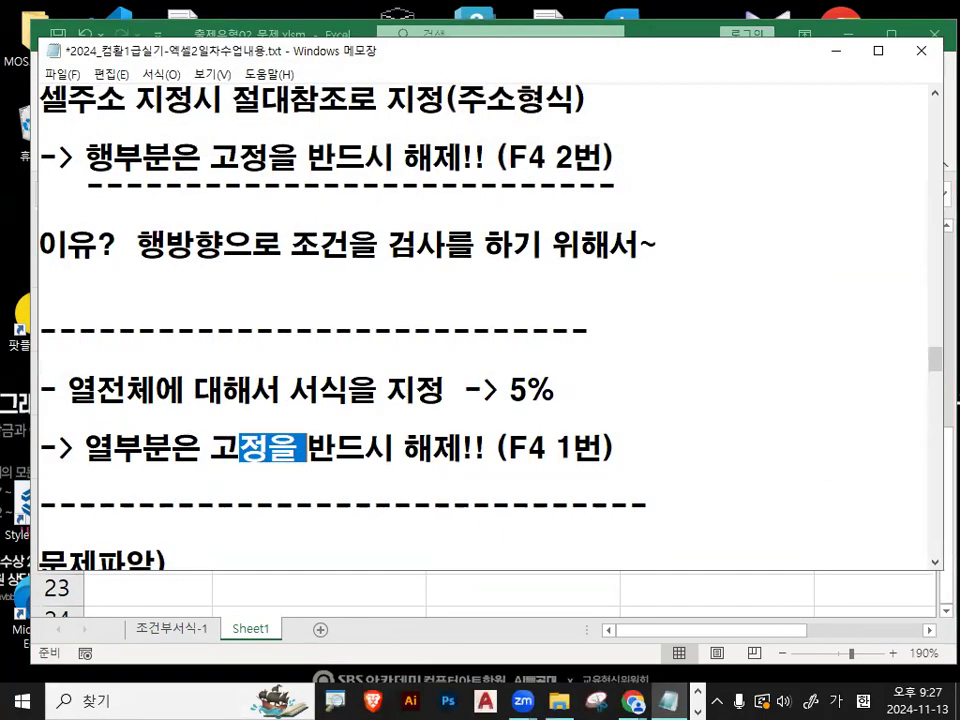
click(564, 358)
key(ctrl+2)
mouse_move(626, 386)
mouse_down()
mouse_move(189, 453)
mouse_move(563, 186)
mouse_move(586, 478)
mouse_up()
key(Escape)
drag(507, 157, 597, 152)
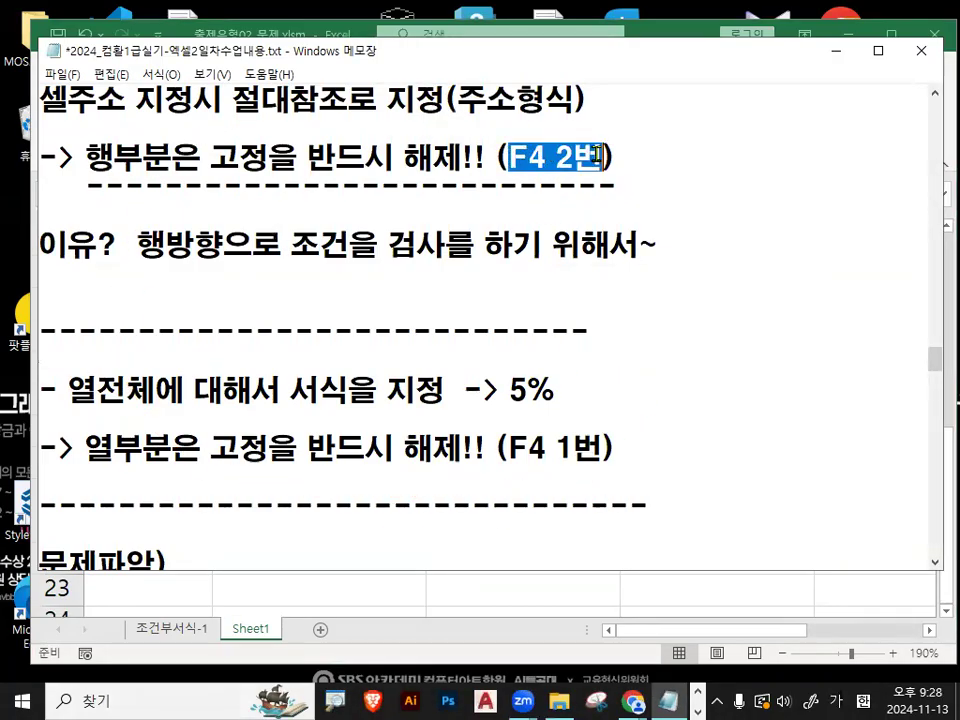
drag(96, 392, 290, 390)
click(521, 452)
drag(521, 452, 603, 452)
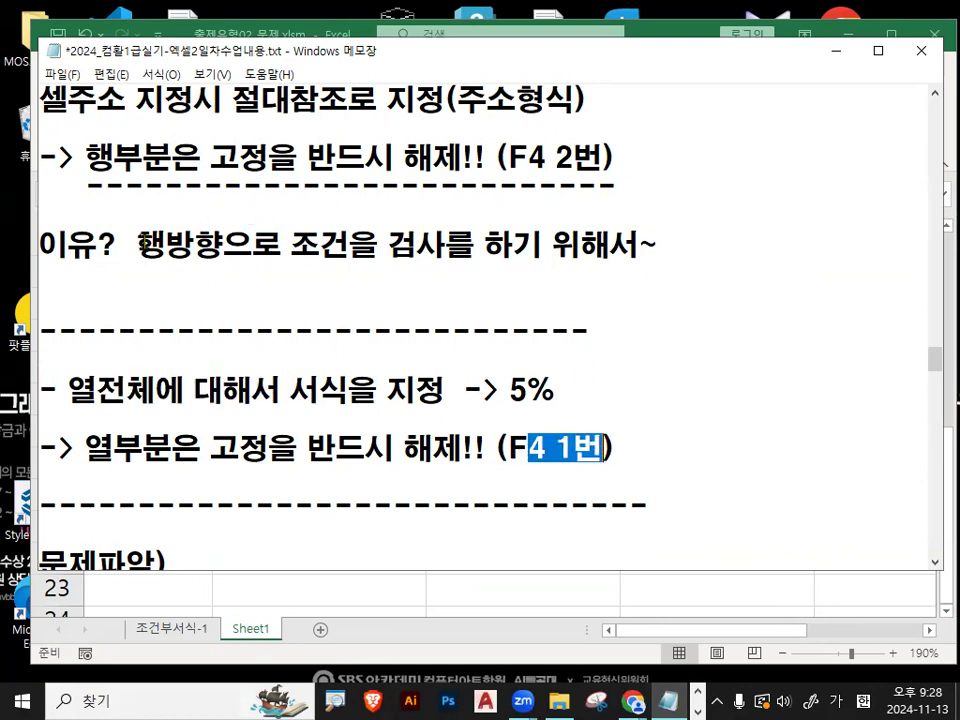
- Highlight the full note lines on releasing the row lock (F4 2번) and the column lock (F4 1번)
drag(86, 158, 701, 161)
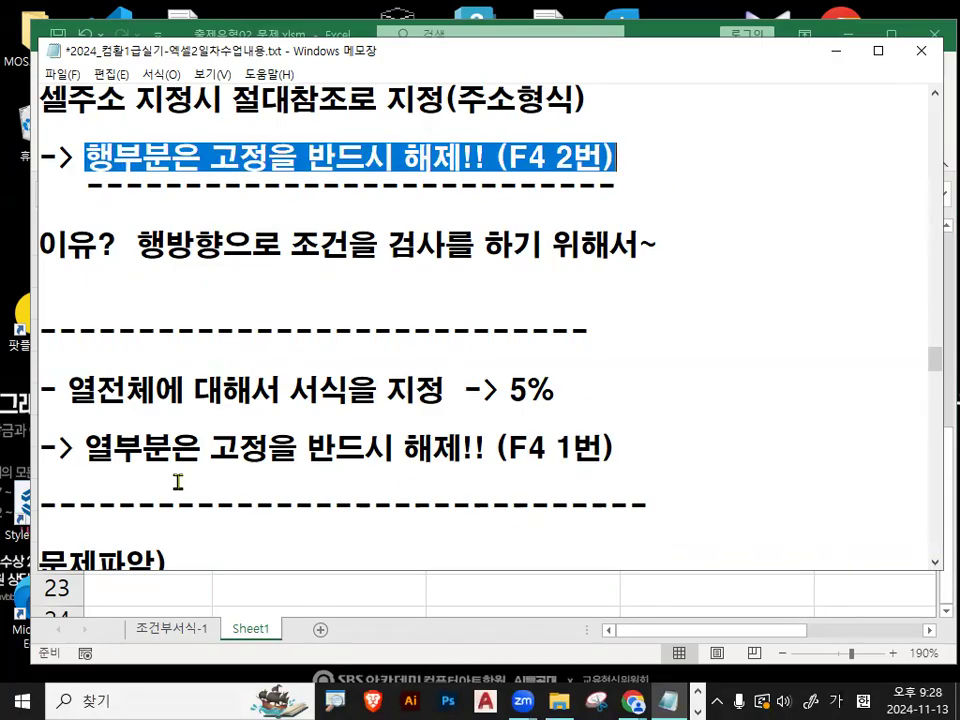
click(89, 452)
drag(89, 452, 759, 489)
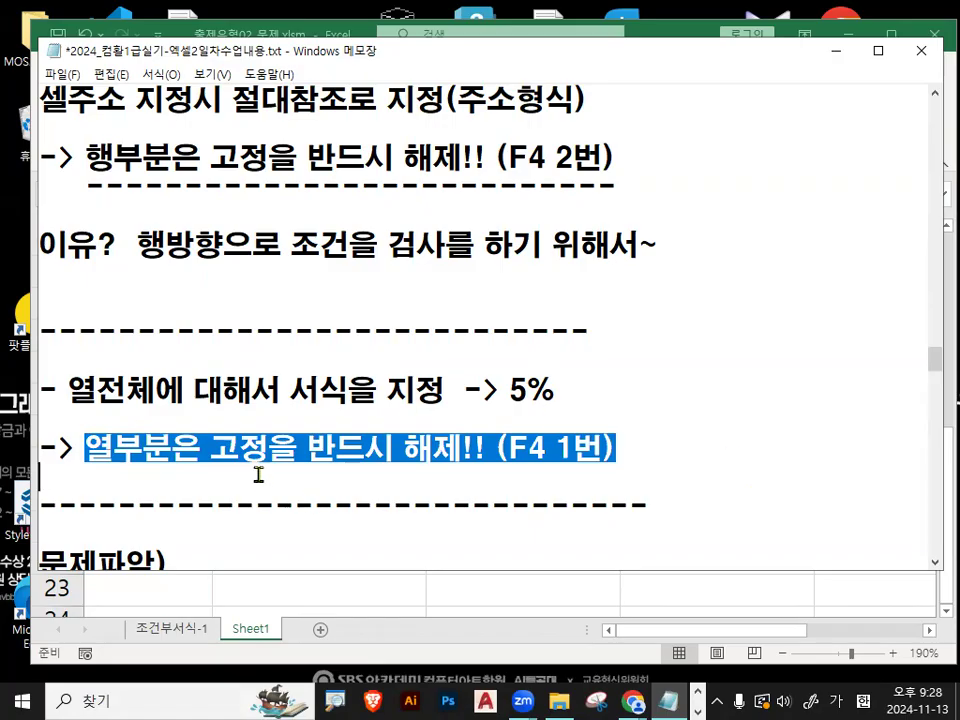
- Insert blank lines below the dashed divider above 문제파악) and write 조건부서식에서 셀주소 지정후 반드시
scroll(761, 422, down, 1)
click(759, 427)
key(Return)
key(Return)
key(Return)
key(Return)
key(Return)
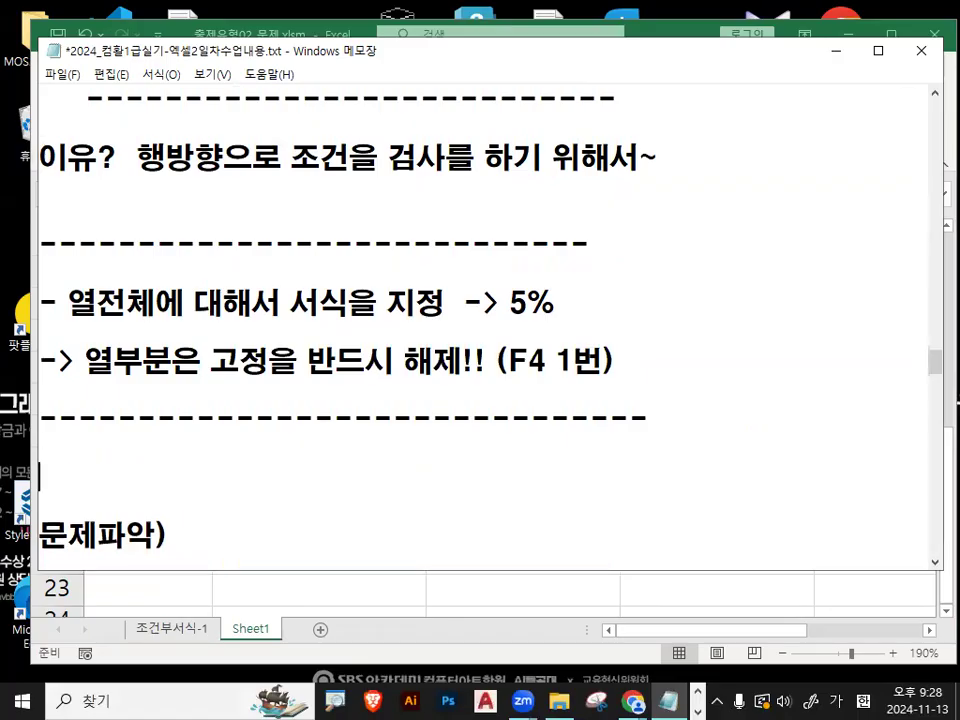
key(Up)
key(Up)
key(Up)
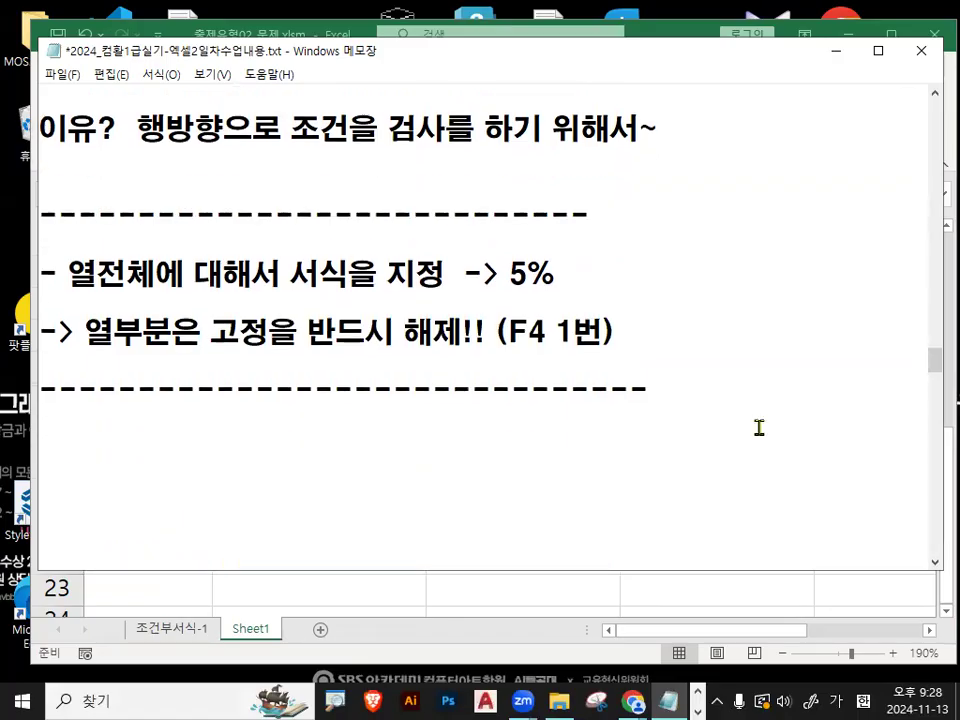
text(조건부서식에서)
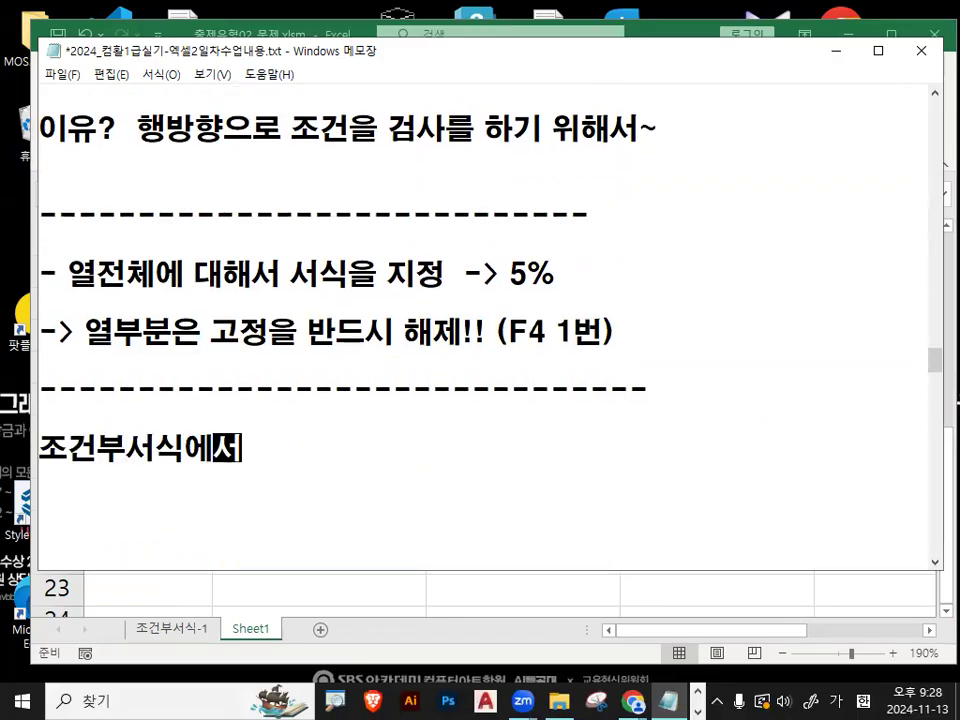
text(  셀주소 지정후)
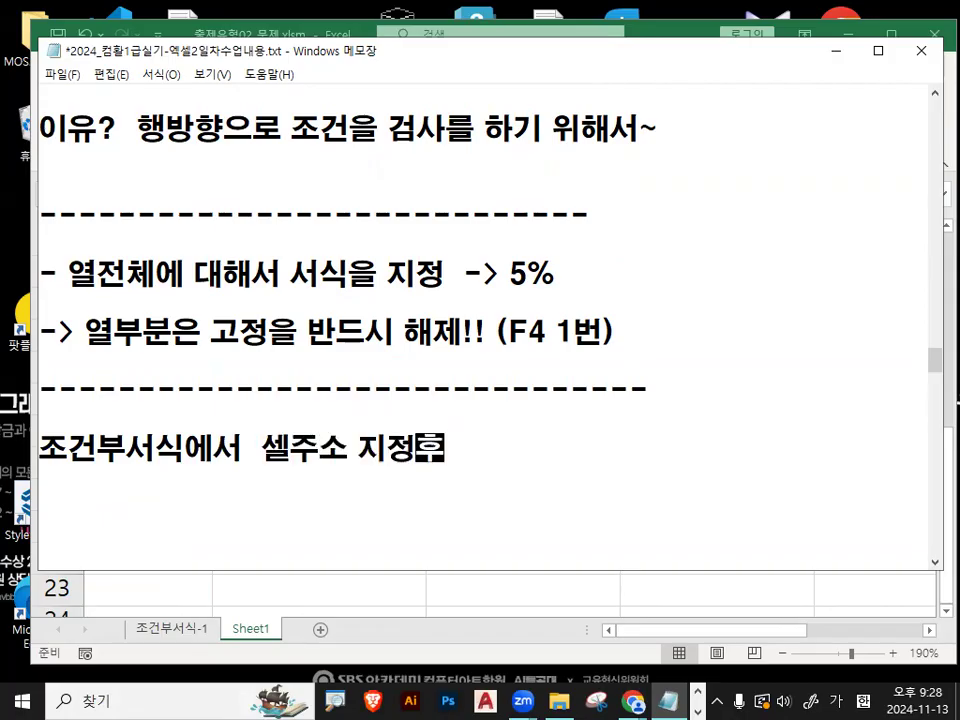
text( 반드시)
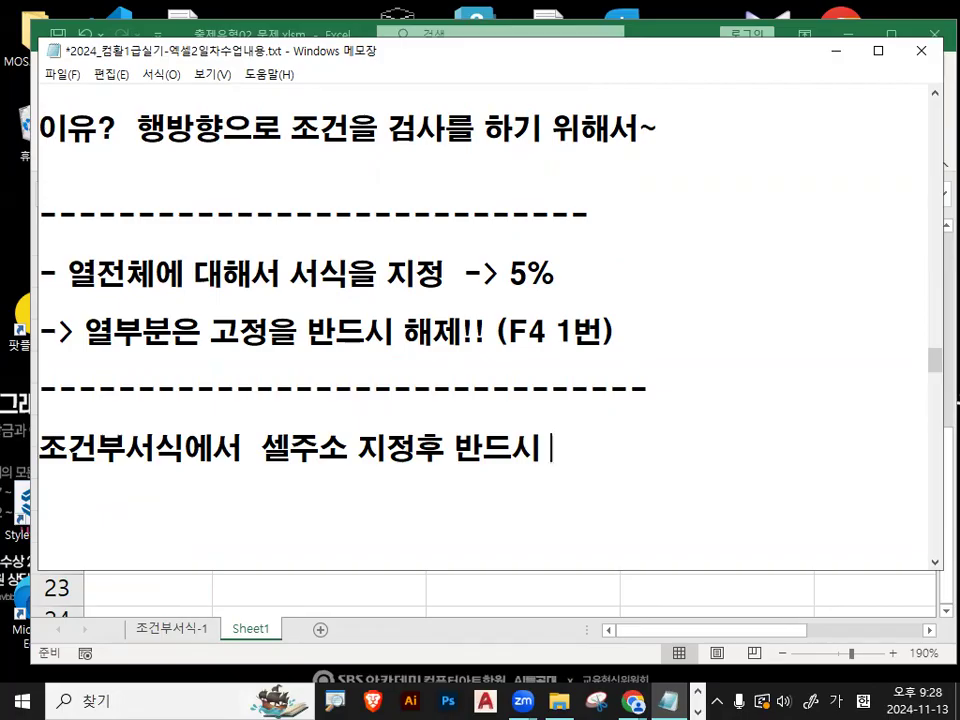
- Add the line 행전체에 대해서 서식이 지정부분 -> F4 2번 under the new note, followed by blank lines
key(Down)
text(행전체에)
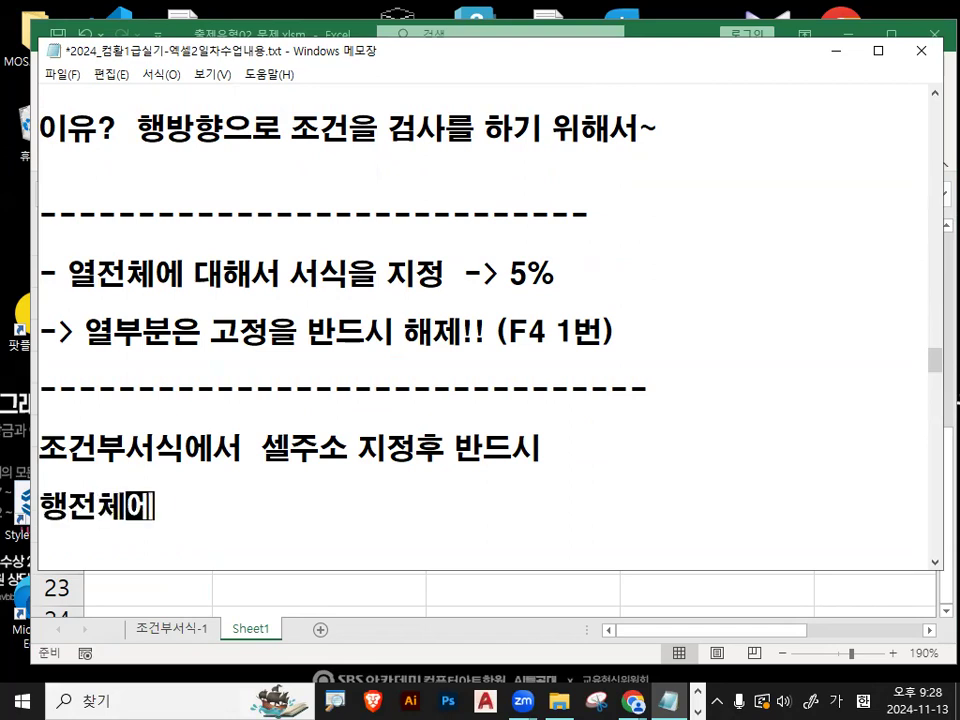
text( 대해서 서식이 지정)
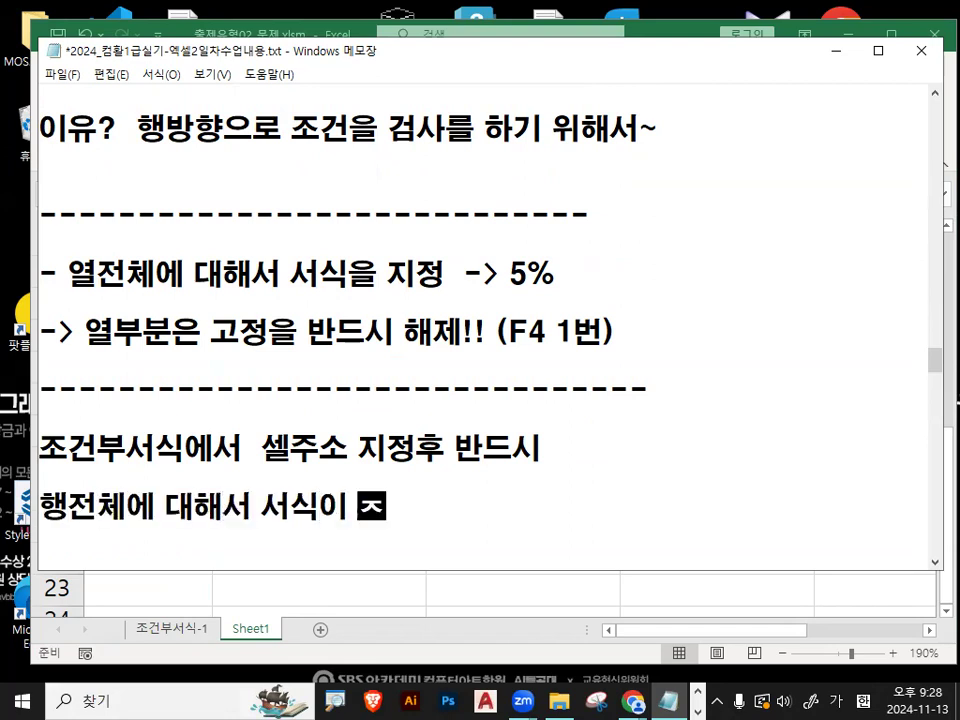
text(부분 ->)
key(Hangul)
text(F4 2)
key(Hangul)
text(밧)
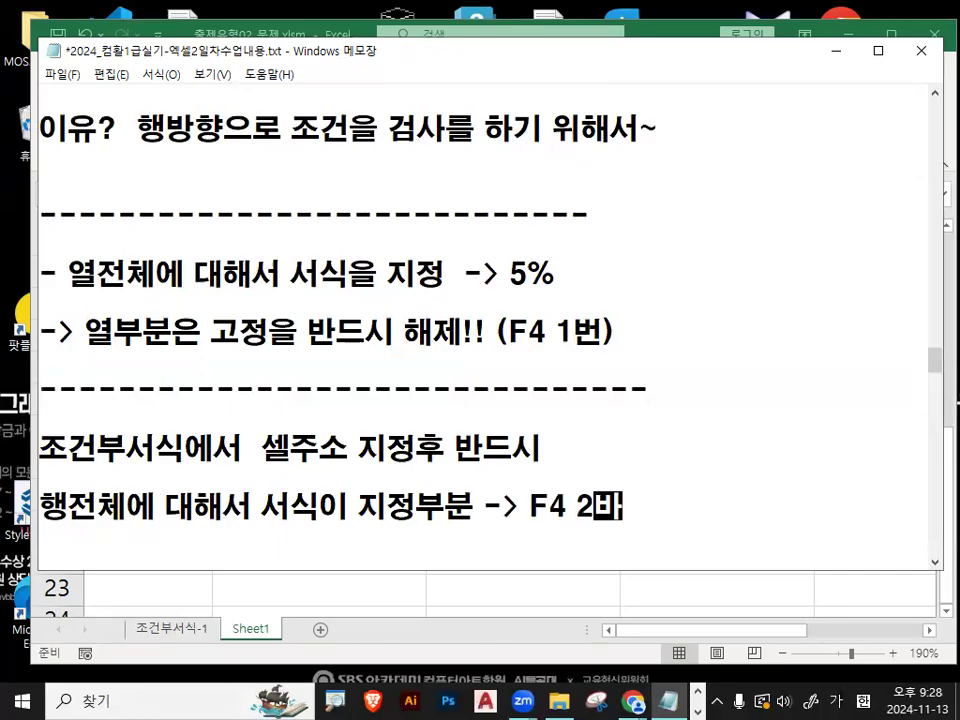
key(BackSpace)
key(BackSpace)
key(BackSpace)
text(번)
key(Return)
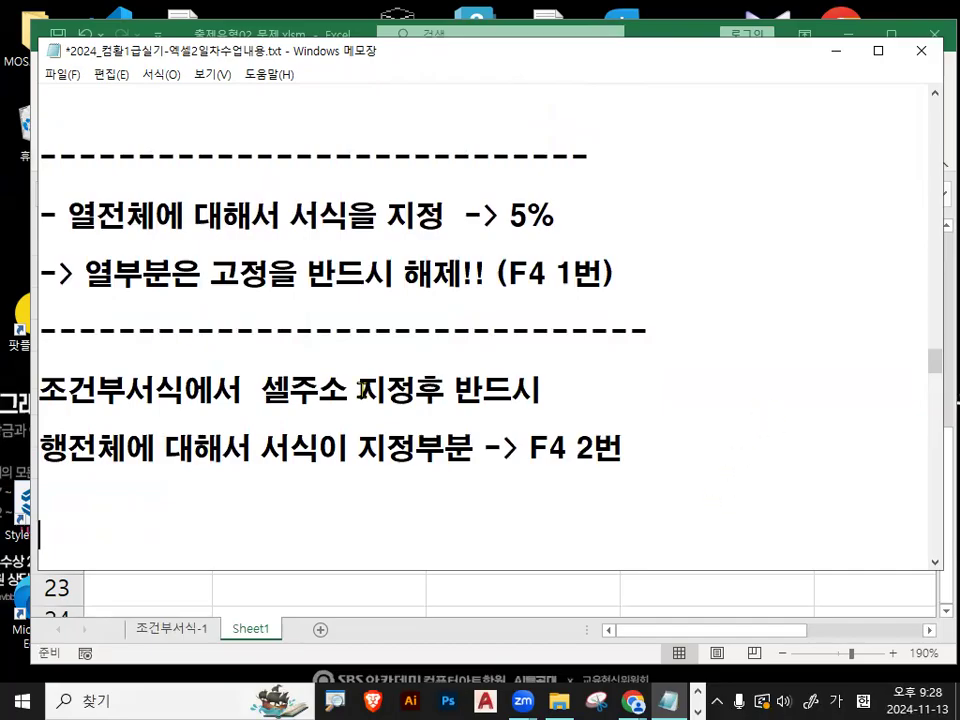
scroll(343, 368, down, 1)
key(Return)
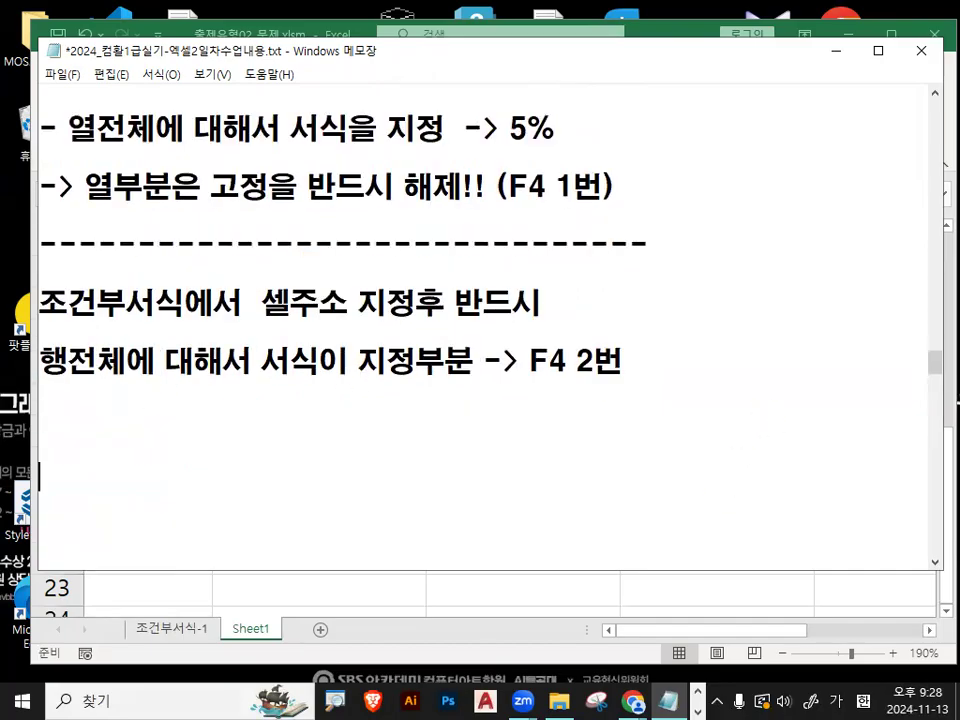
- Add the line 함수 사용시 범위를 지정하는 경우 below the F4 2번 note
click(150, 400)
drag(262, 302, 348, 302)
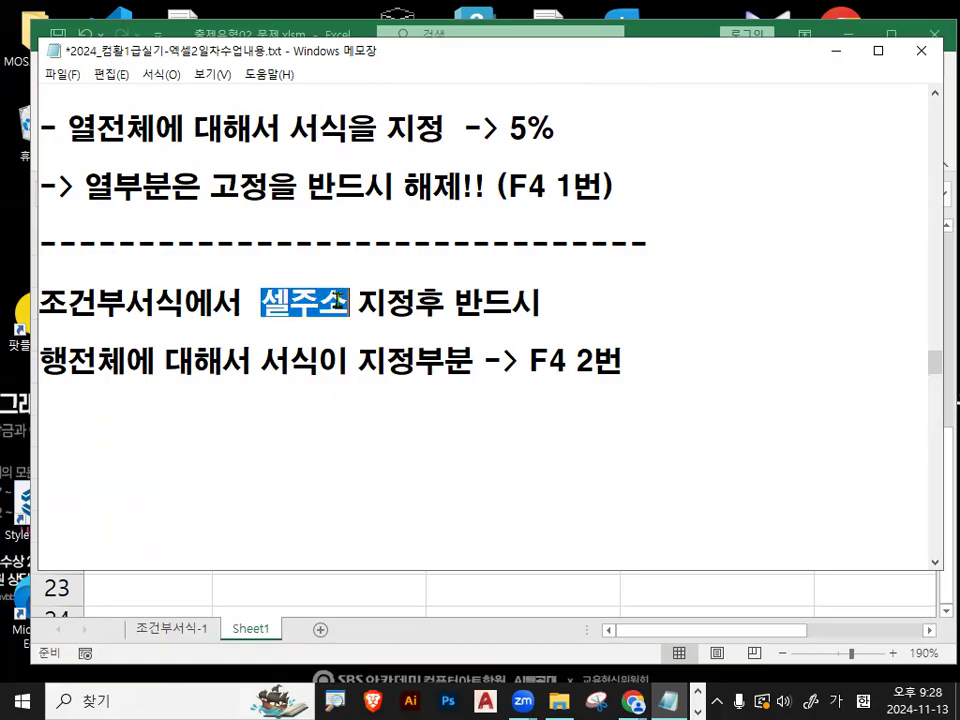
click(271, 416)
text(항바)
key(BackSpace)
key(BackSpace)
key(BackSpace)
text(함수 사용시 )
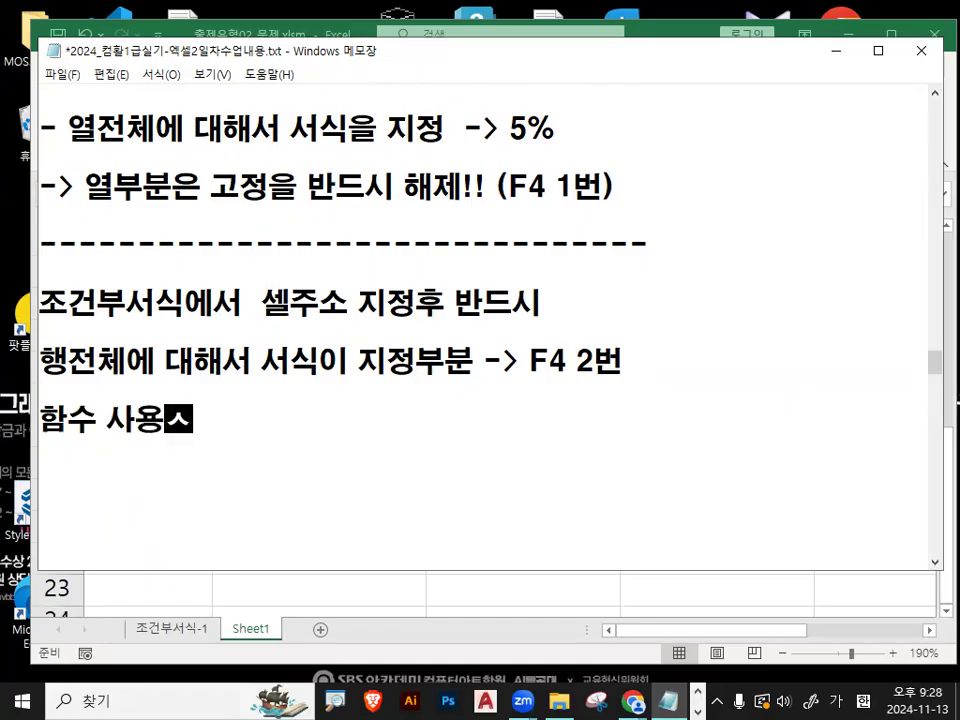
text(범위를 지정하)
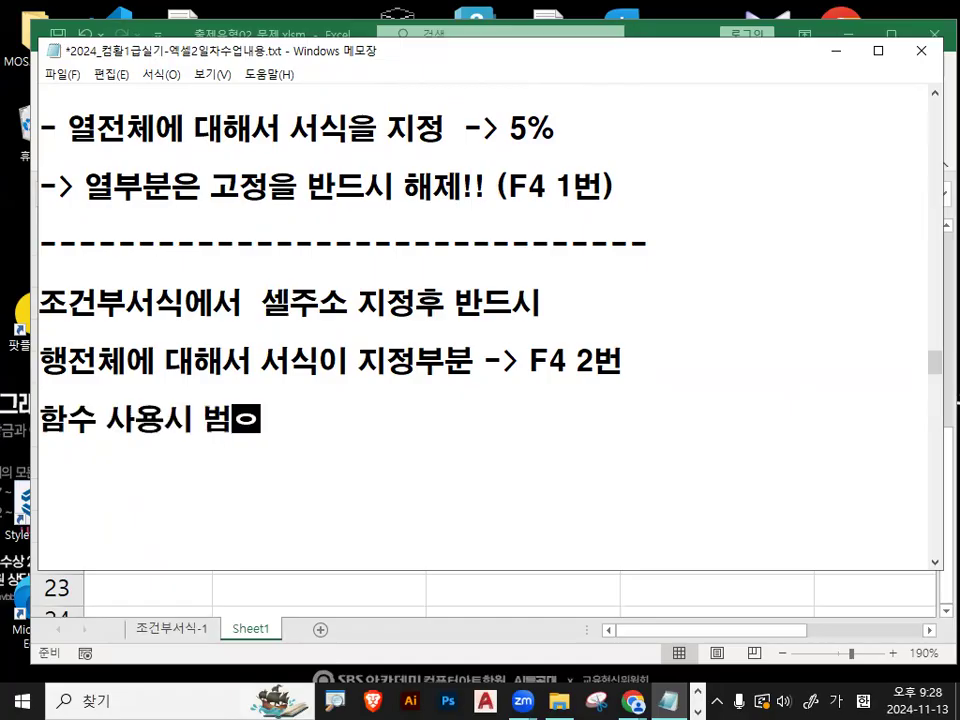
text(는 경우)
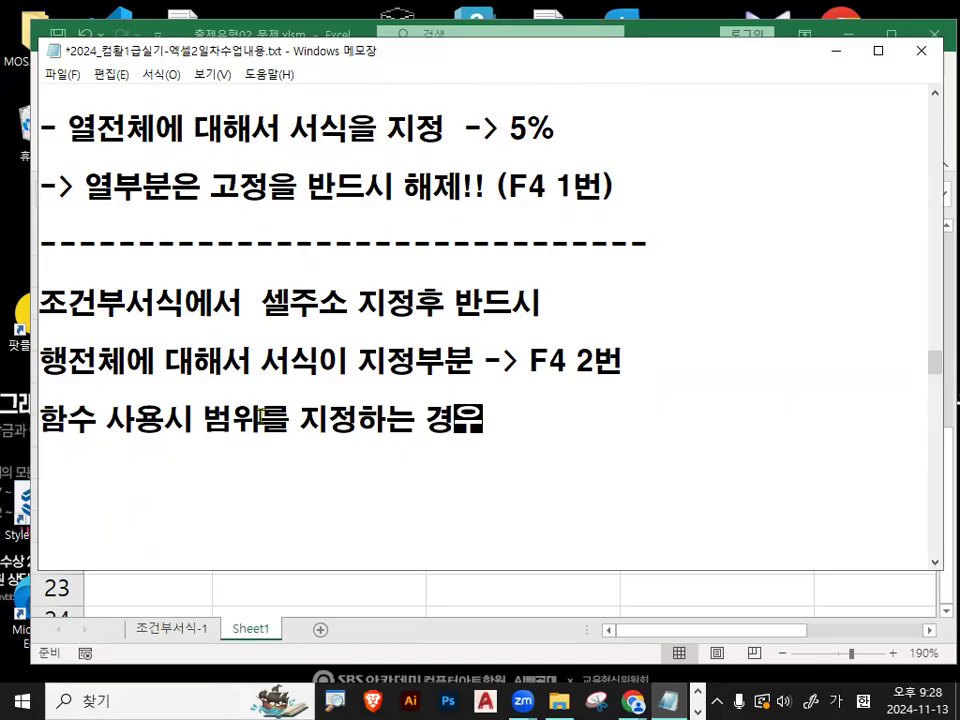
- Insert (행방향) after the word 범위 in the new function line
click(208, 414)
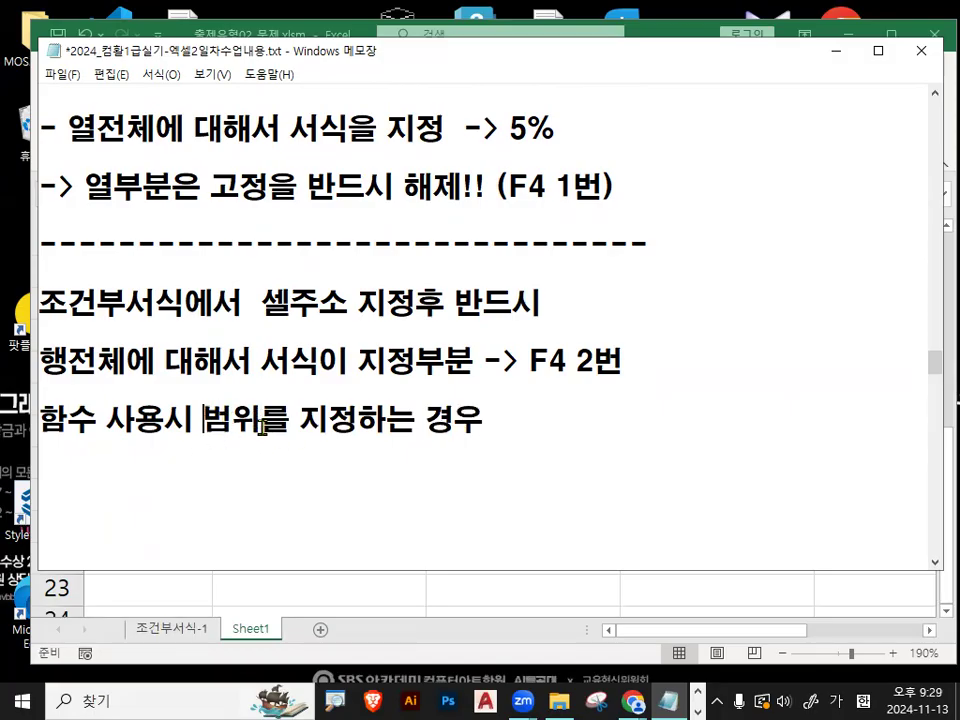
text((행방향)
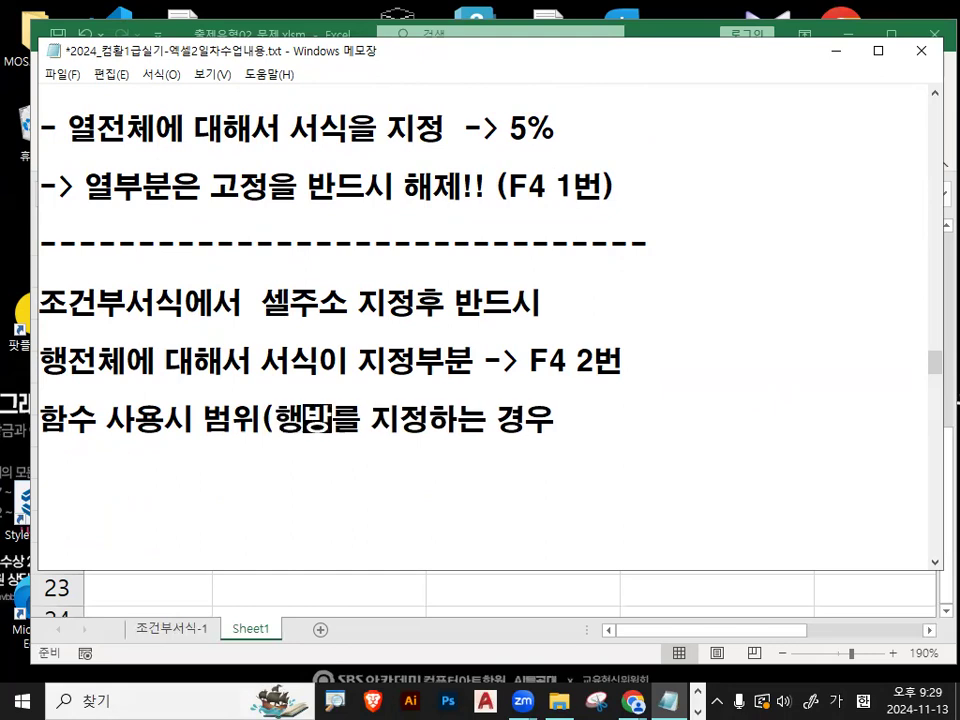
text())
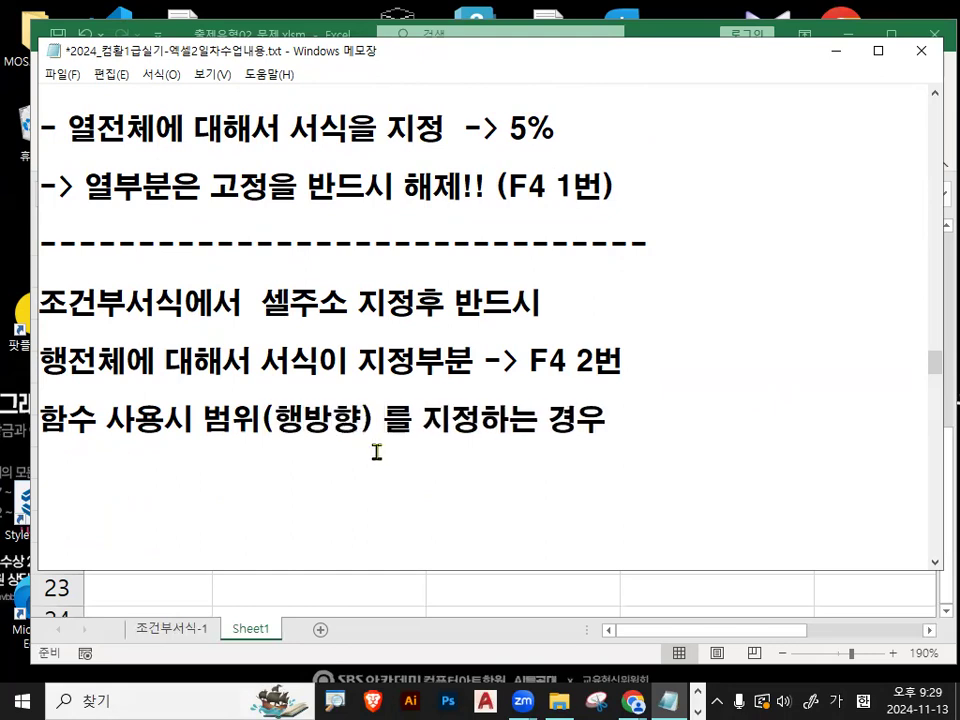
- Highlight 셀주소, the F4 2번 rule and 범위(행방향) in the new notes to compare single-cell and range references
drag(193, 414, 352, 412)
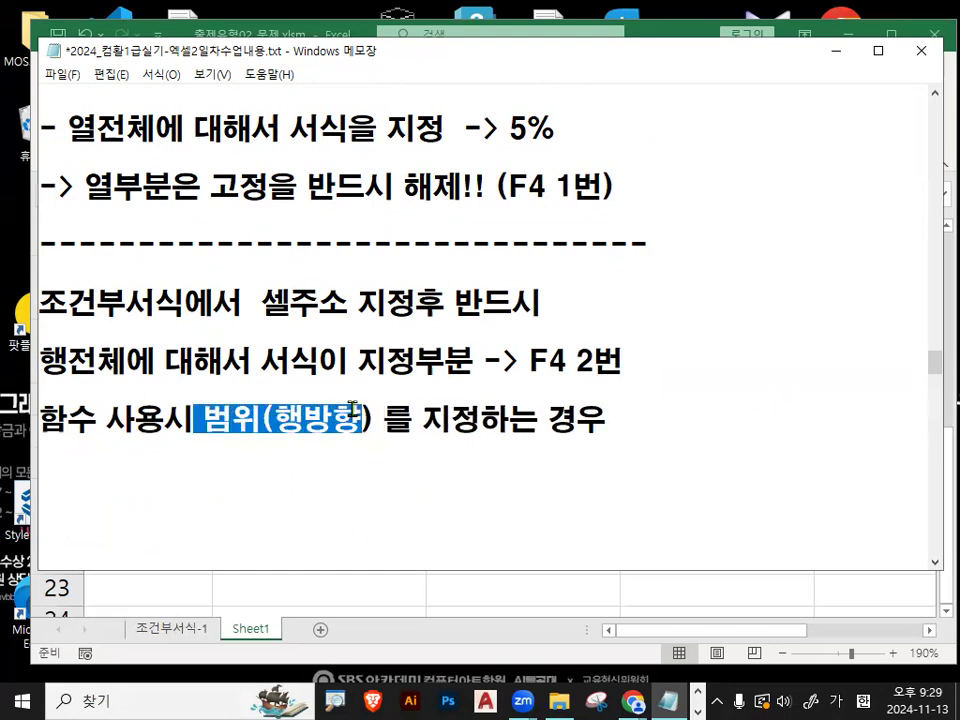
drag(261, 303, 350, 302)
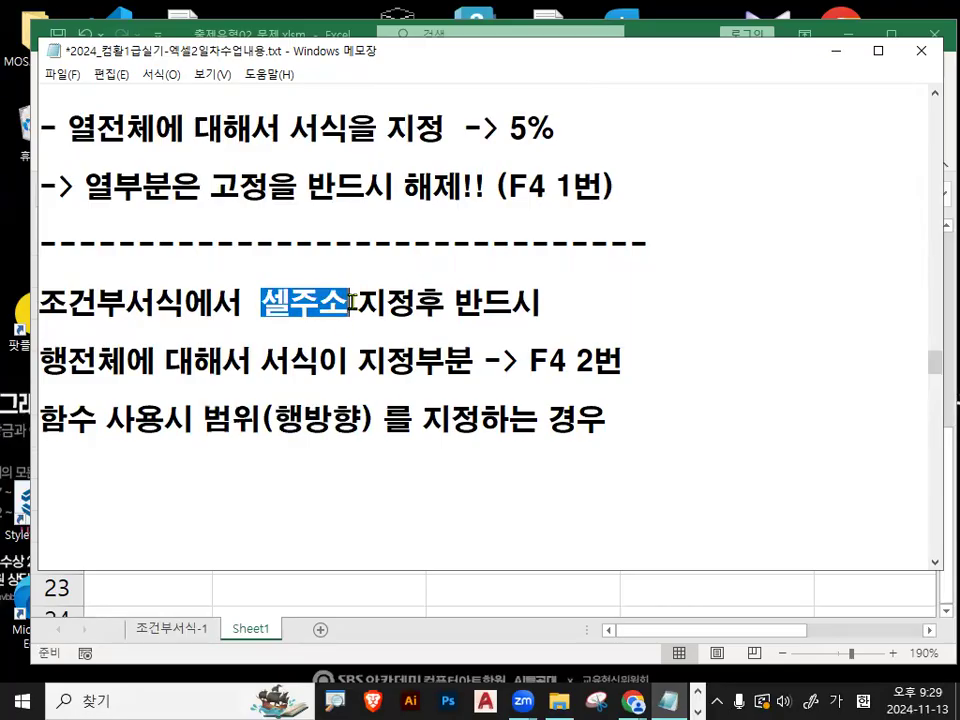
drag(482, 362, 634, 362)
drag(261, 418, 362, 418)
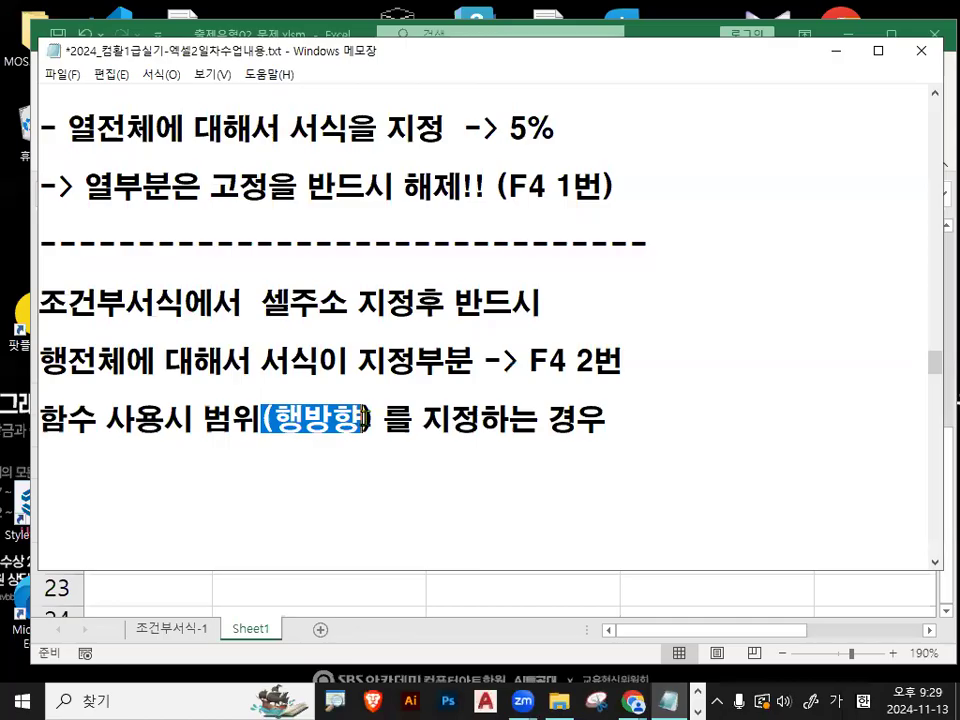
drag(200, 418, 378, 418)
- Append -> 절대참조 맞음 to the end of the 함수 사용시 범위(행방향) line
click(605, 420)
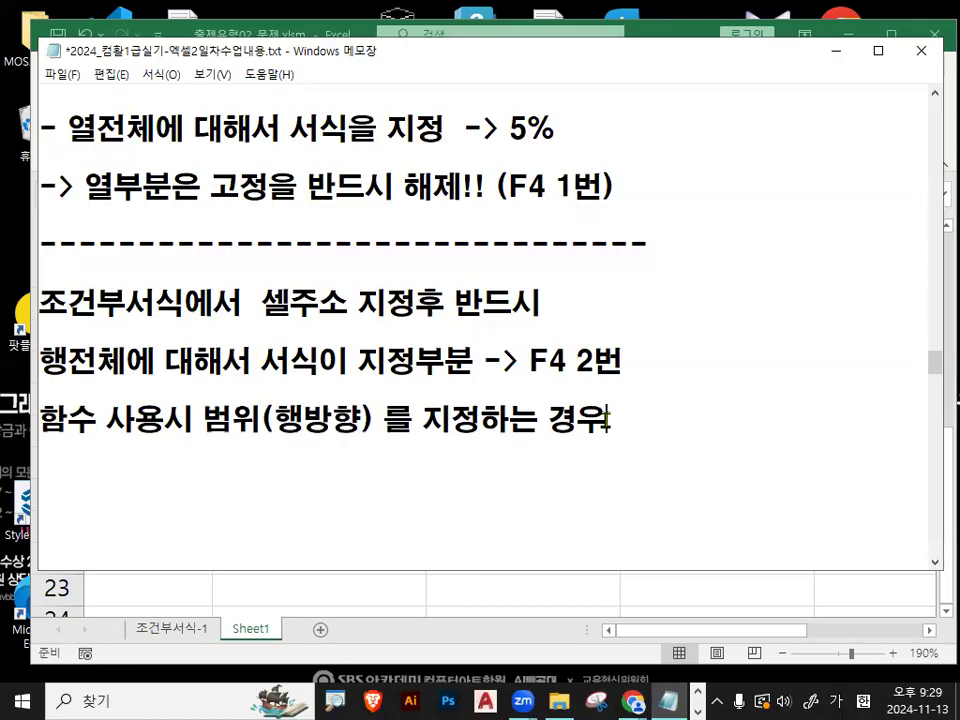
text(-> 절대참조)
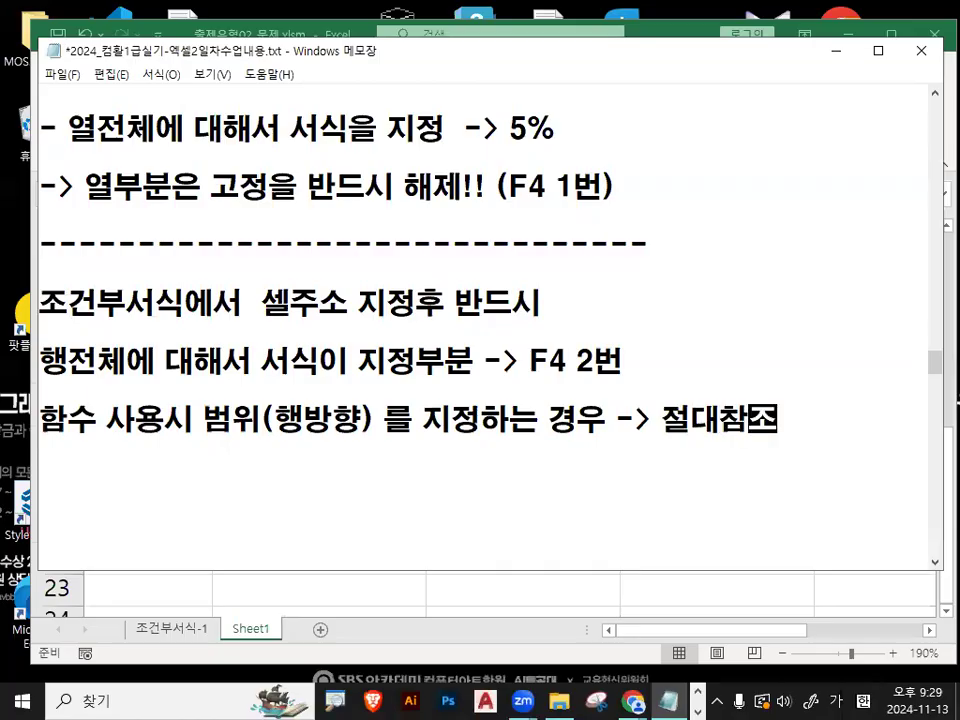
text( ㅁ맞음)
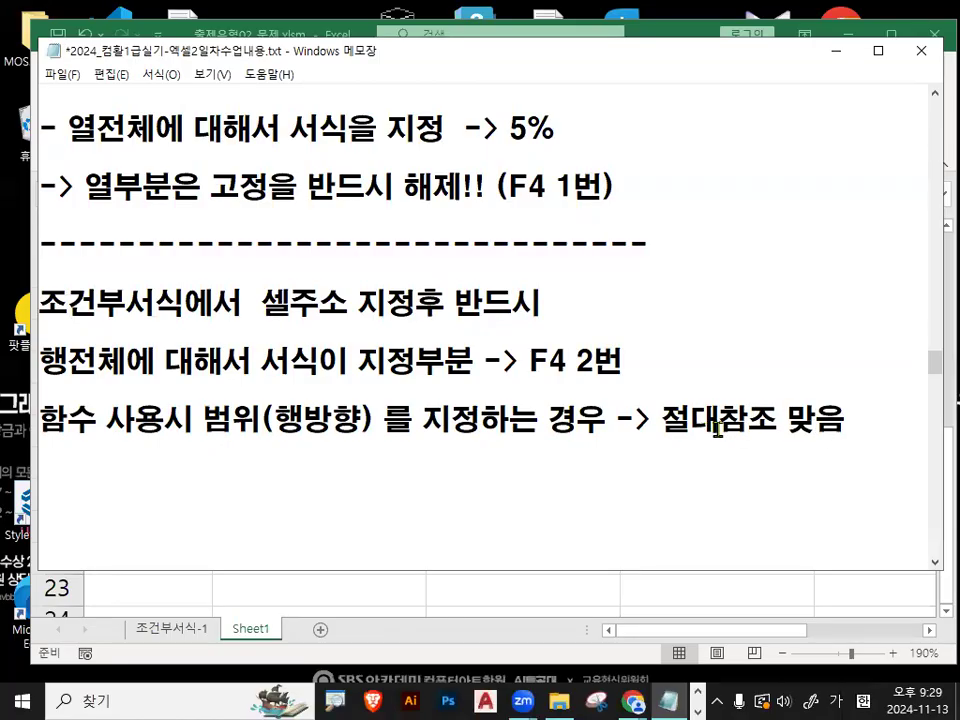
- Highlight the 범위(행방향) part of the finished absolute-reference line, and clear the highlight
drag(191, 418, 274, 418)
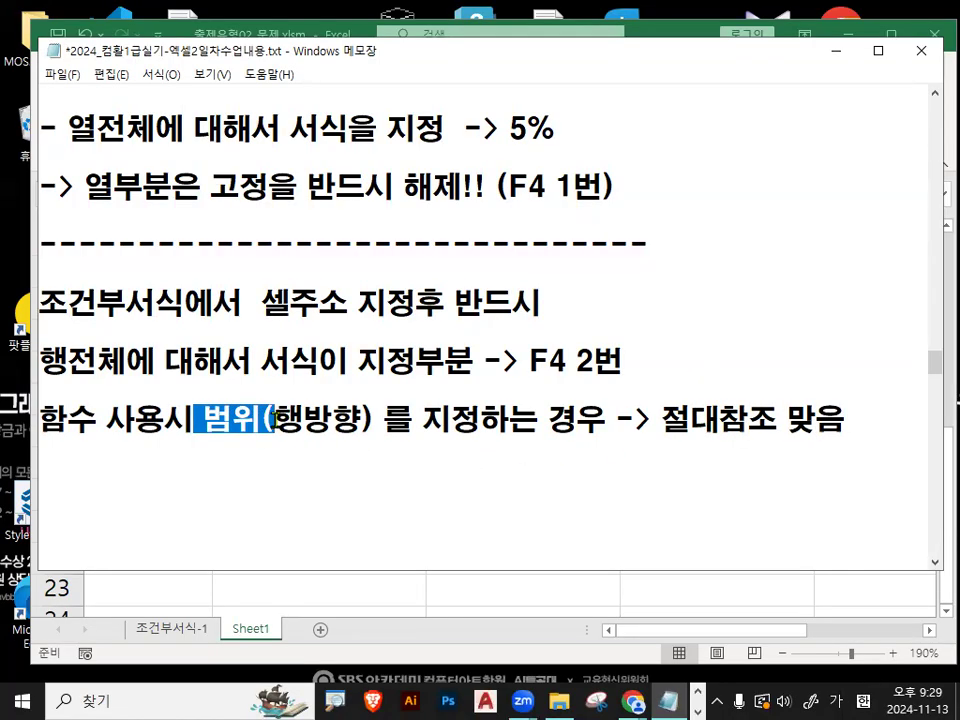
drag(165, 418, 386, 430)
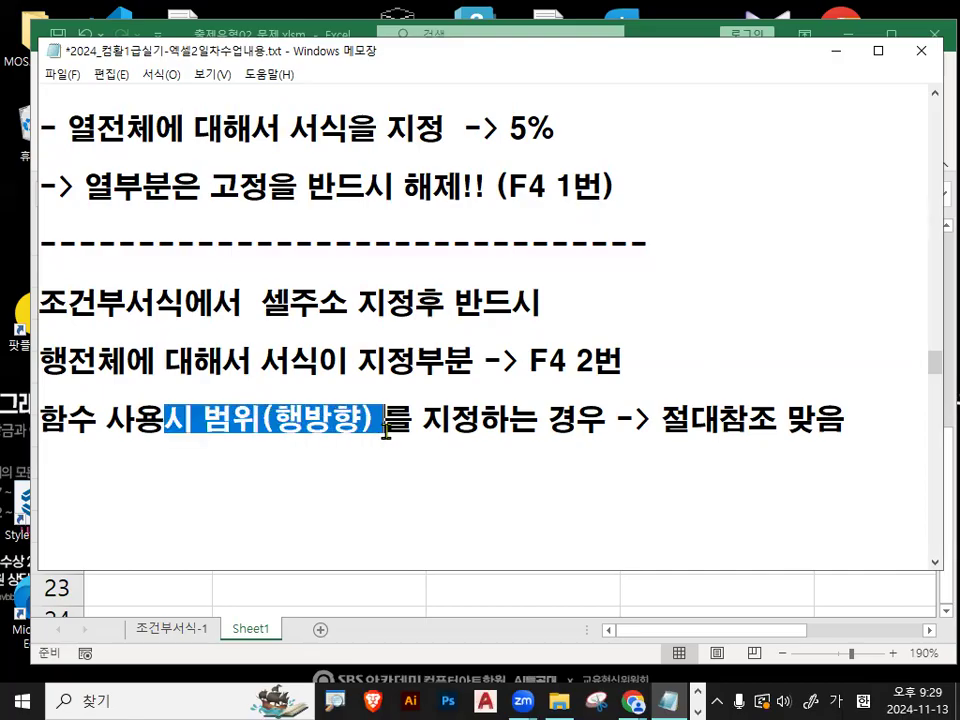
click(440, 381)
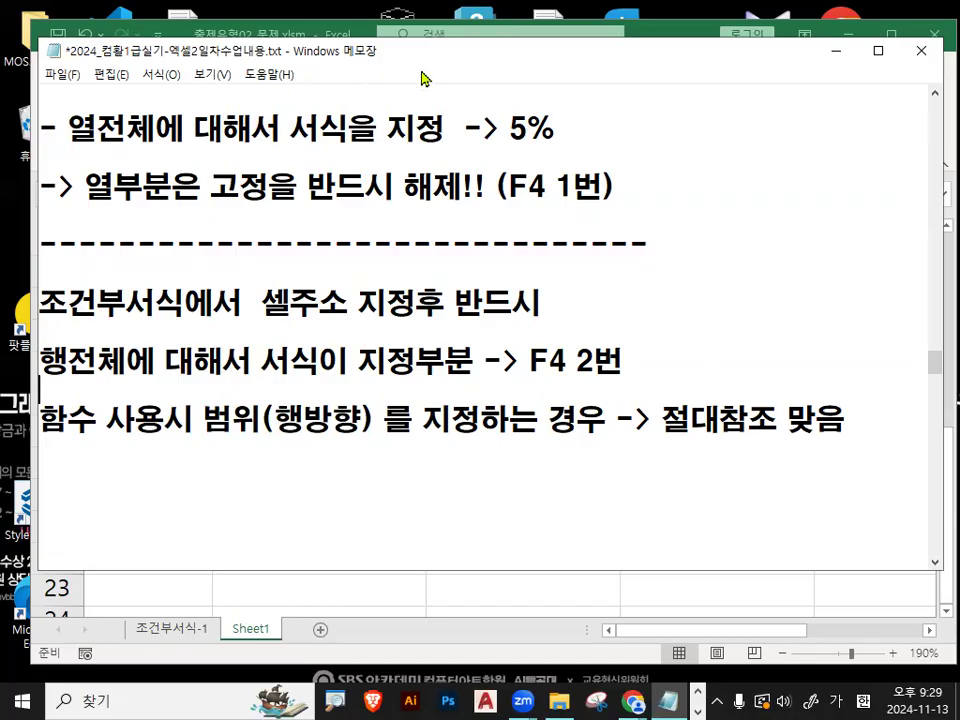
click(119, 432)
- Switch to the 조건부서식-1 sheet in Excel and clear the conditional formatting rules from the entire sheet
click(835, 50)
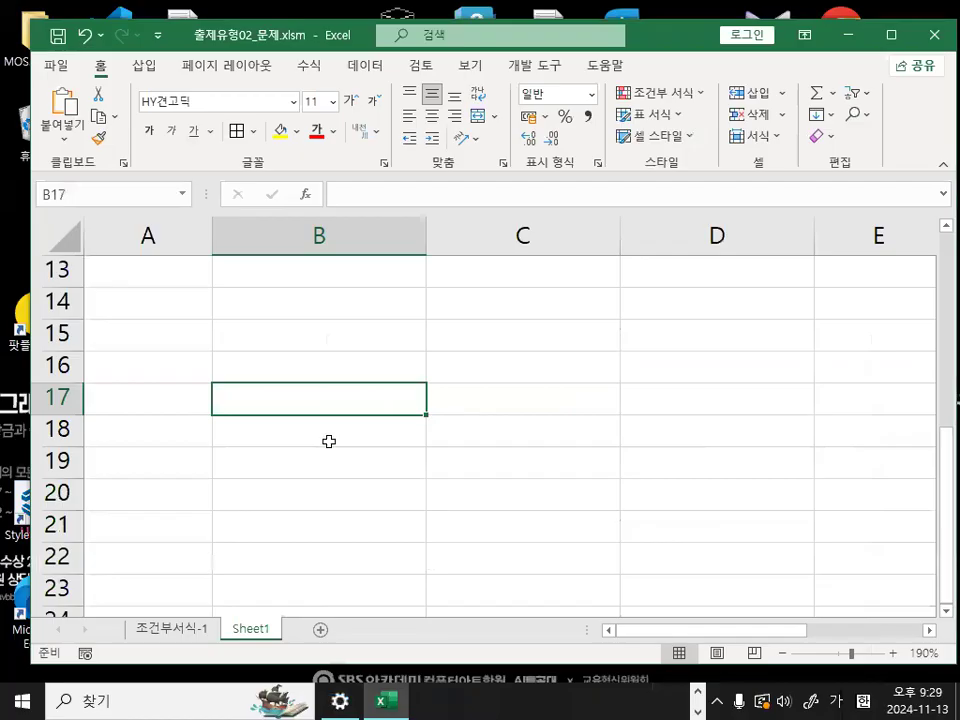
click(171, 629)
scroll(103, 536, up, 8)
scroll(163, 500, up, 2)
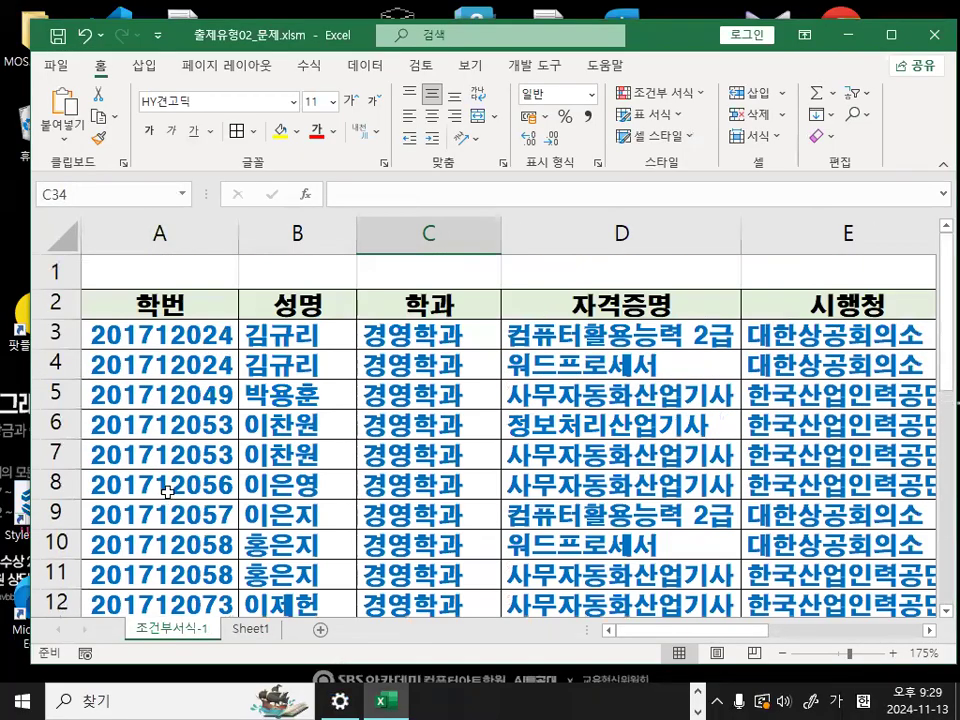
click(407, 331)
click(685, 93)
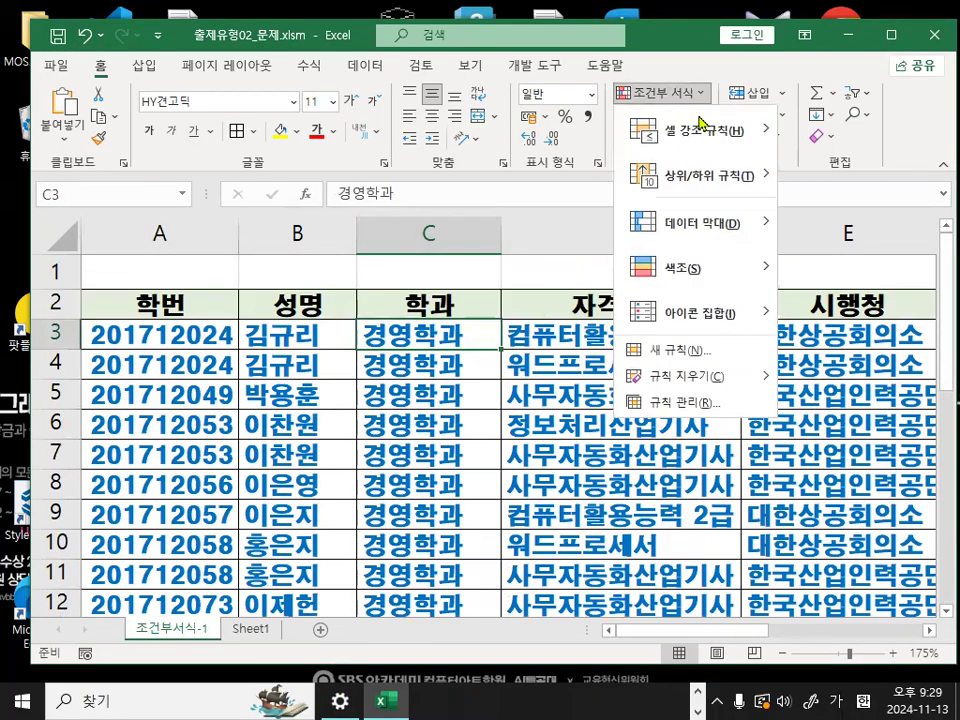
mouse_move(688, 393)
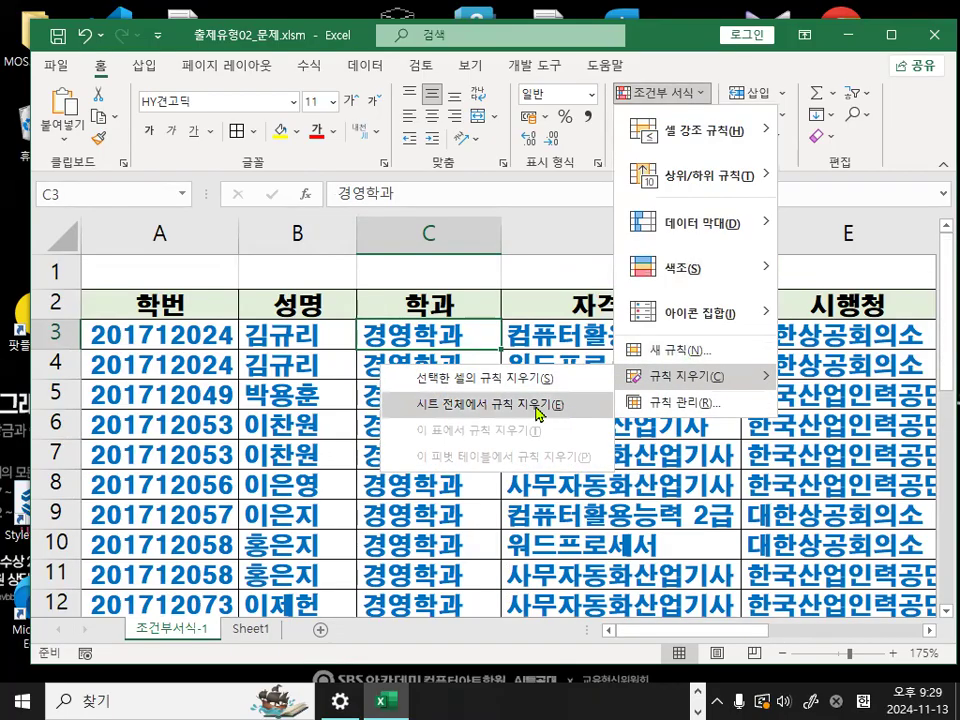
click(561, 405)
click(298, 395)
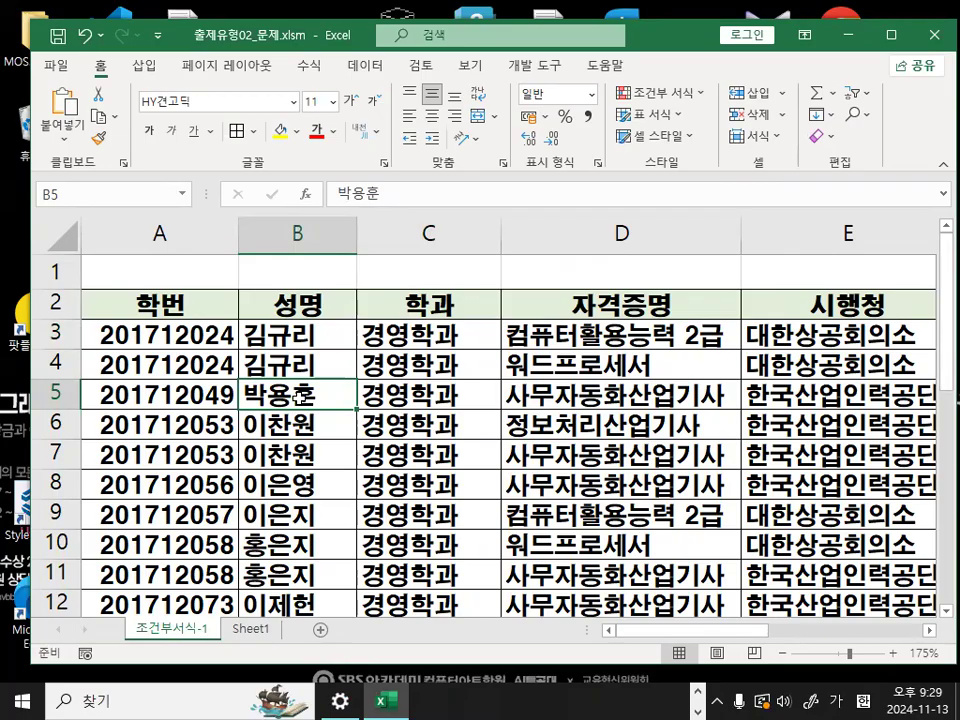
- Zoom in on the table's first data cell, circle the 학번 header in red, cross it out, and clear the marks
click(99, 336)
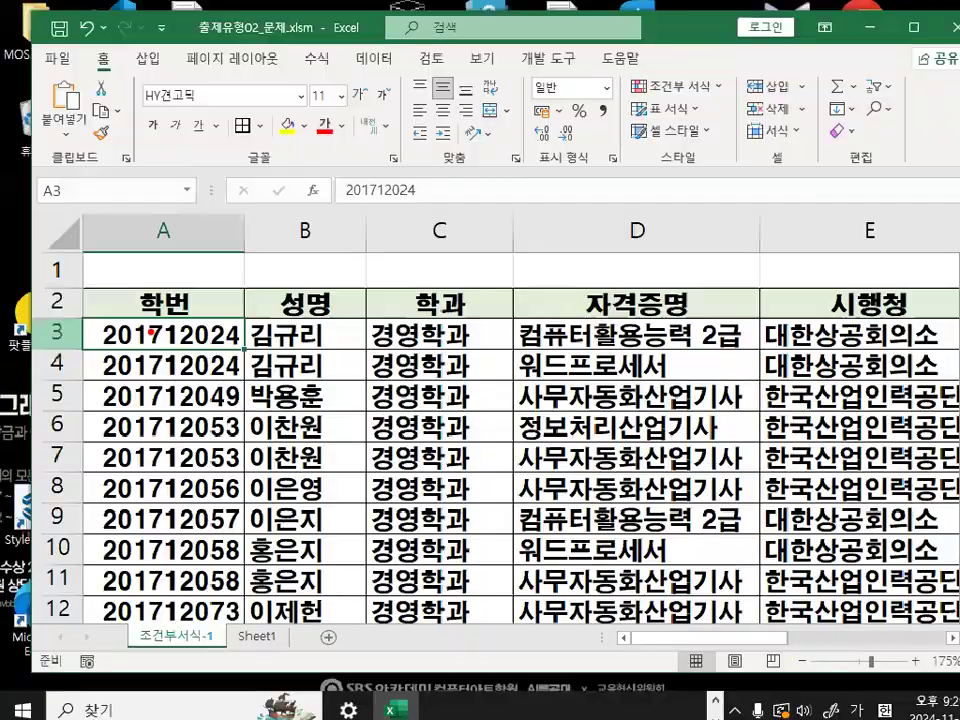
drag(208, 287, 216, 297)
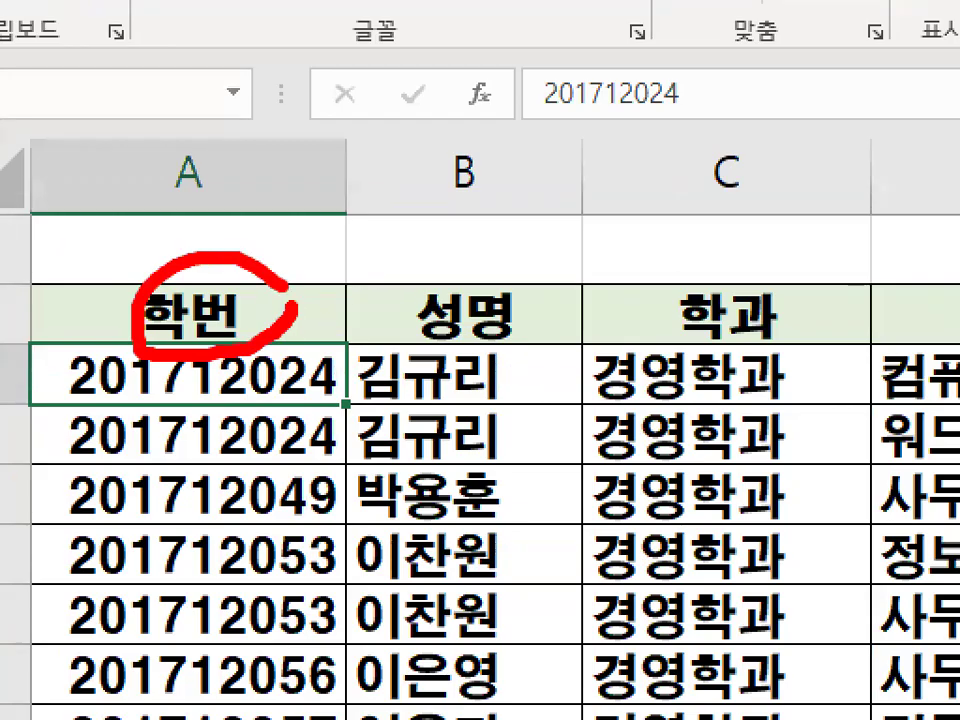
drag(284, 287, 295, 336)
drag(403, 242, 295, 440)
drag(340, 231, 452, 459)
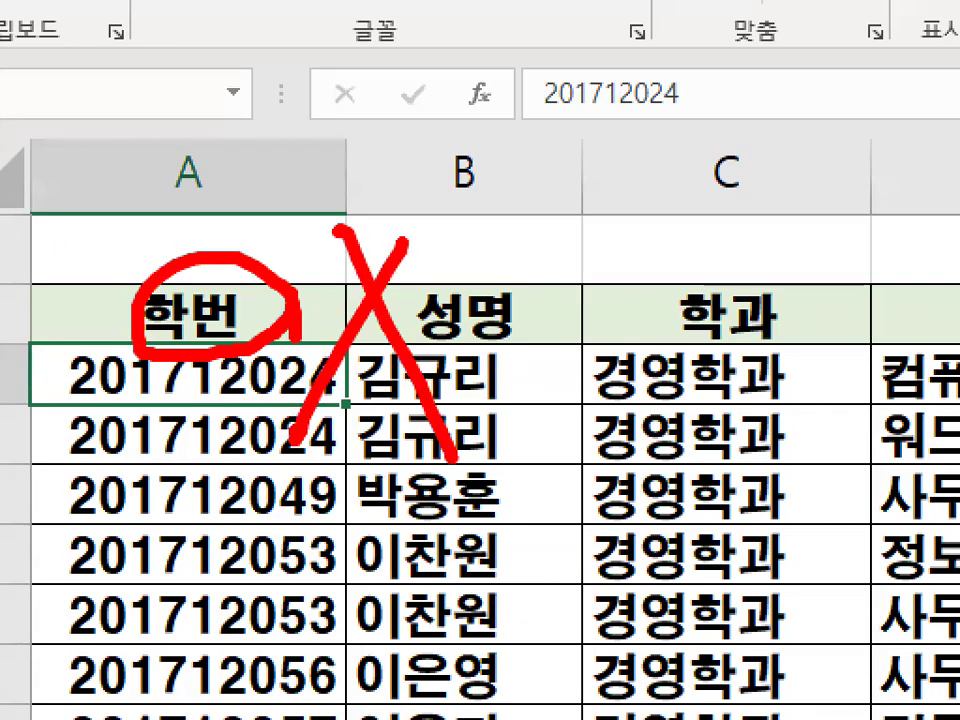
key(Escape)
- Select A2:D7 including the header row, sketch a circled red mark on screen, and clear it
drag(179, 297, 659, 453)
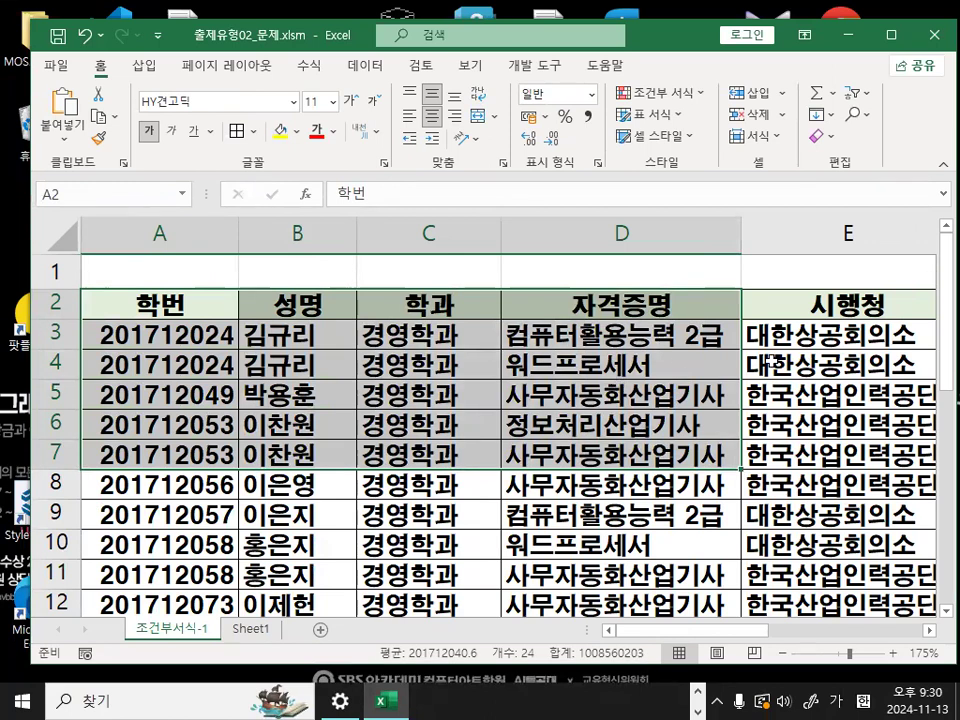
click(255, 336)
drag(283, 127, 335, 172)
mouse_move(317, 148)
mouse_down()
mouse_move(290, 189)
mouse_move(352, 186)
mouse_move(354, 134)
mouse_up()
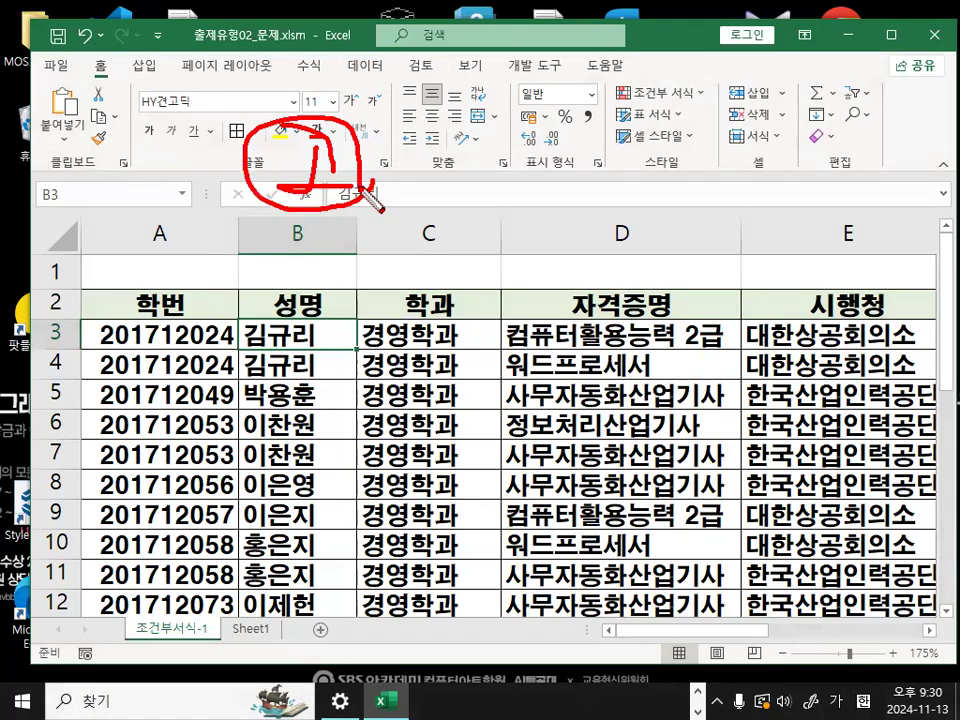
key(Escape)
click(284, 364)
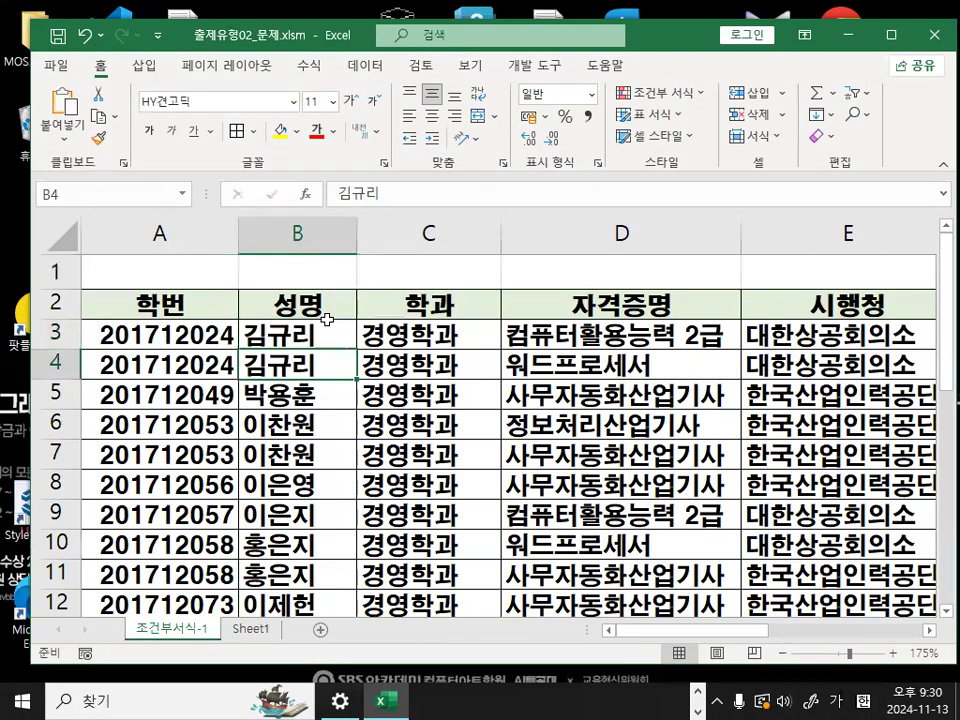
- Open Advanced Filter for the table, circle the 학번 header included in its list range, and close the dialog without filtering
click(367, 66)
click(461, 138)
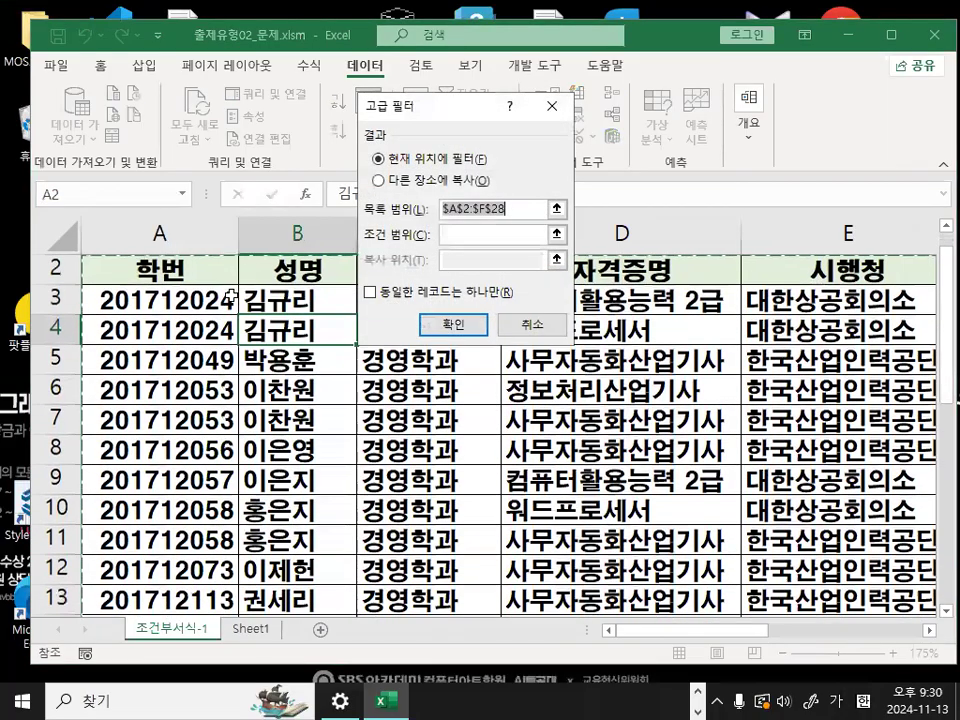
drag(430, 111, 483, 160)
scroll(174, 328, up, 1)
key(ctrl+1)
mouse_move(240, 523)
mouse_down()
mouse_move(391, 366)
mouse_move(293, 408)
mouse_up()
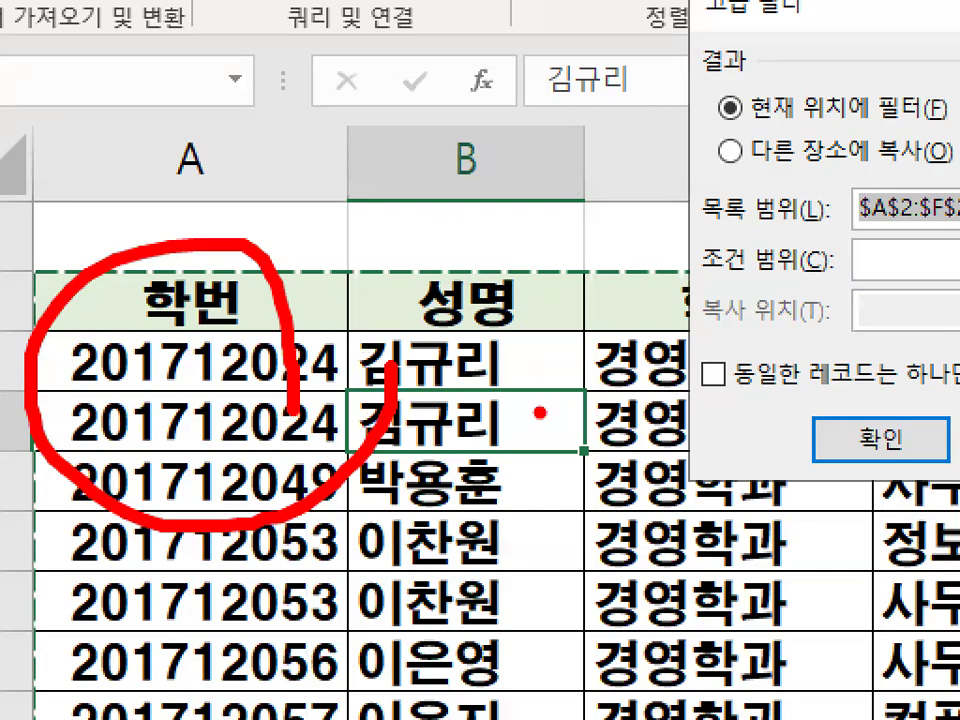
key(Escape)
click(583, 373)
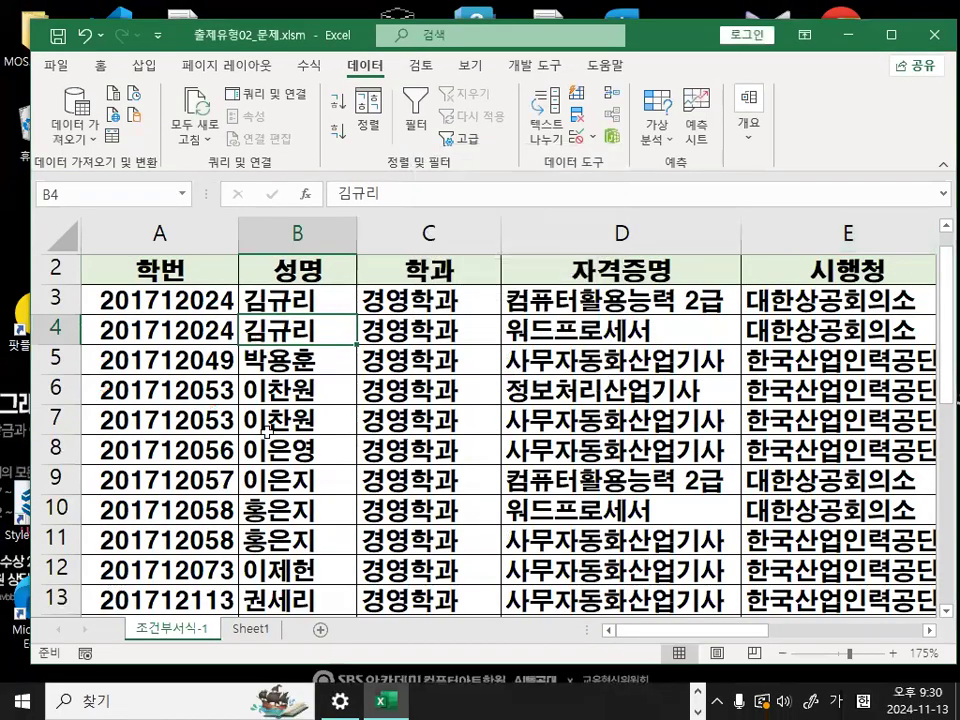
- Select A2:D9 including the header row, and reselect only the data rows in A3:D8 for comparison
click(236, 391)
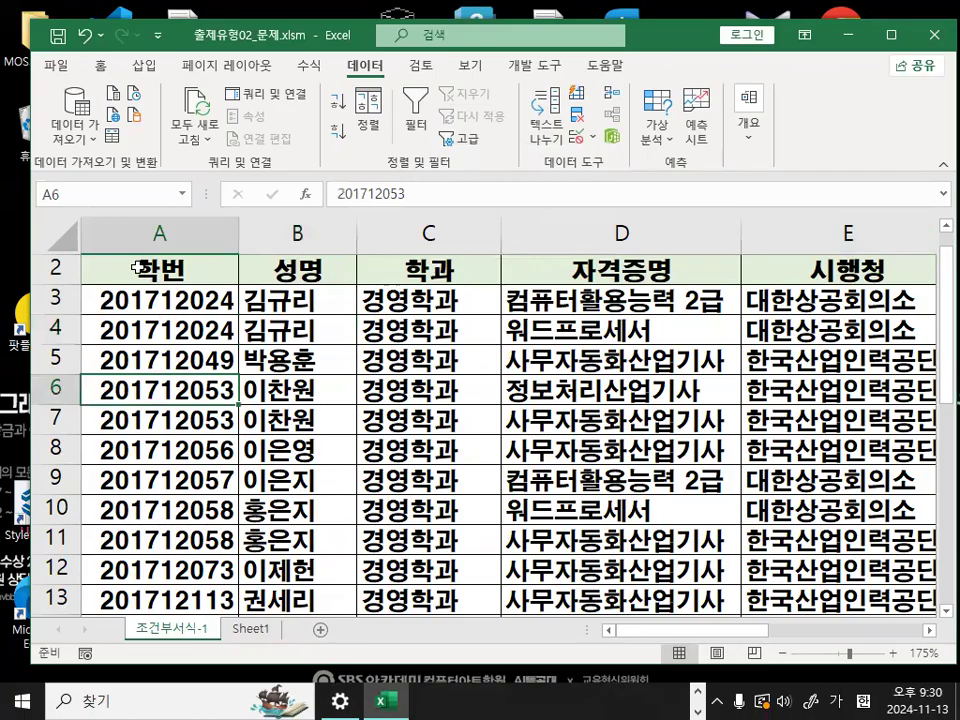
scroll(138, 268, up, 1)
drag(139, 305, 703, 528)
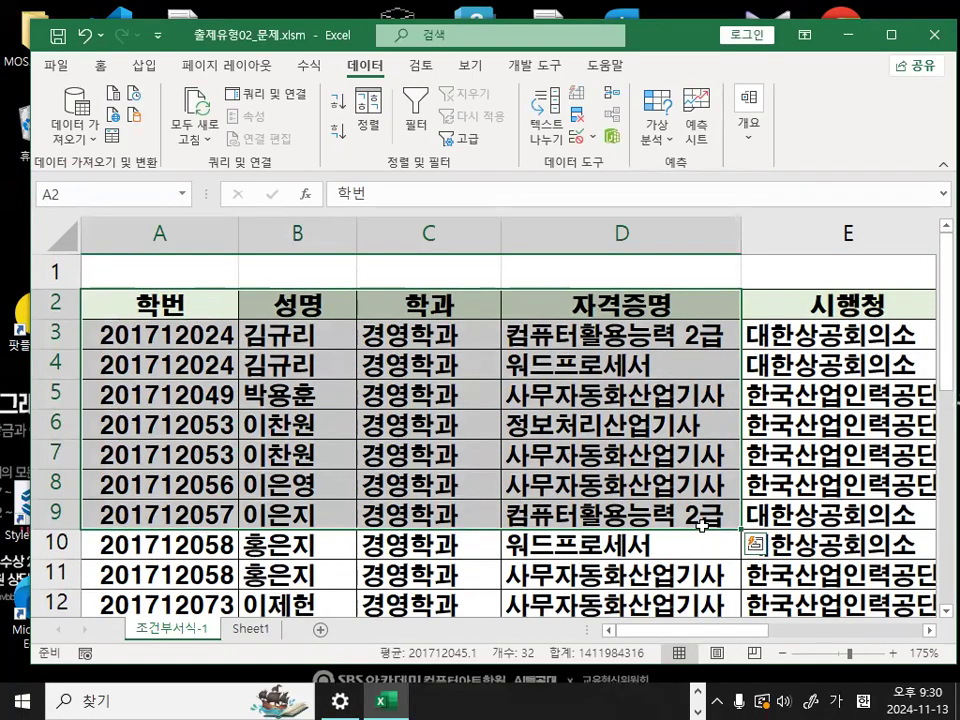
drag(140, 335, 593, 492)
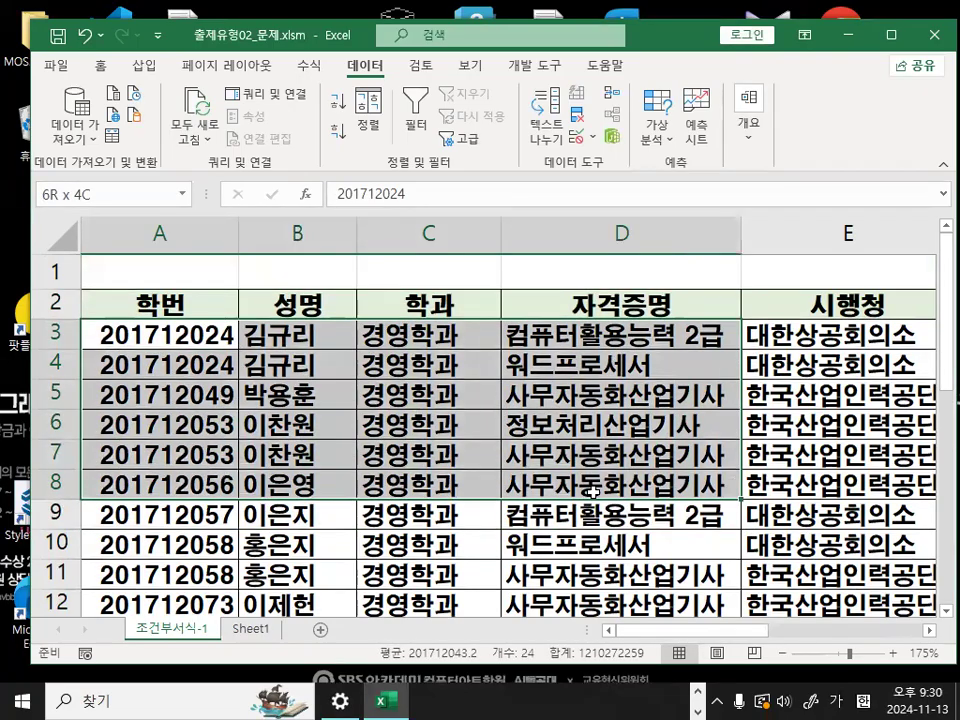
- Draw a red line across the 학번 and 성명 headers in the table's header row, and clear the mark
click(593, 492)
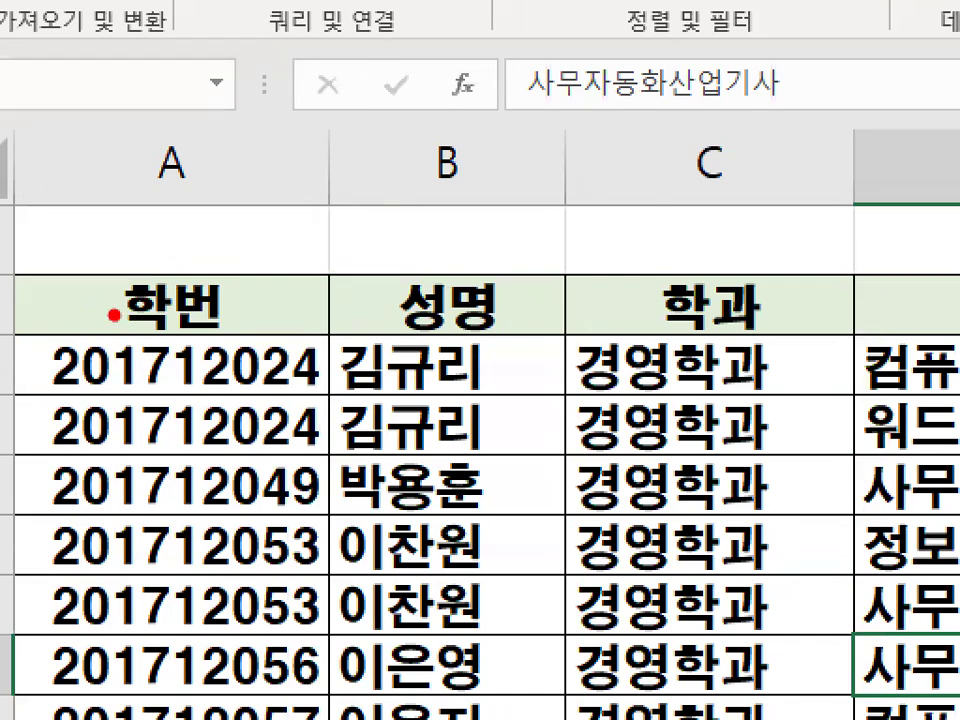
drag(119, 309, 379, 289)
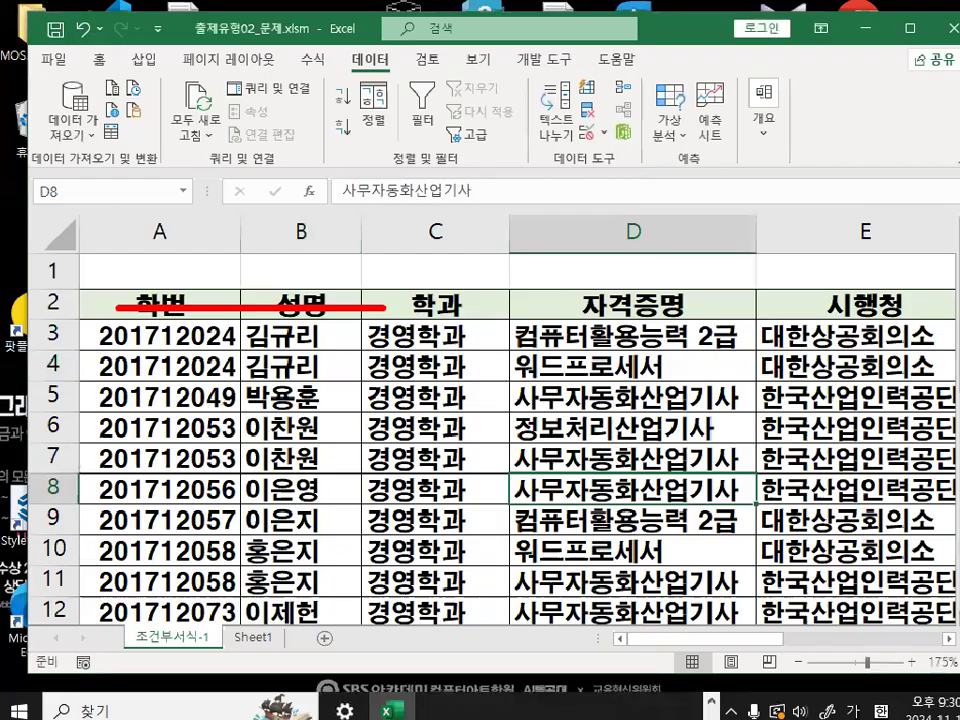
click(454, 590)
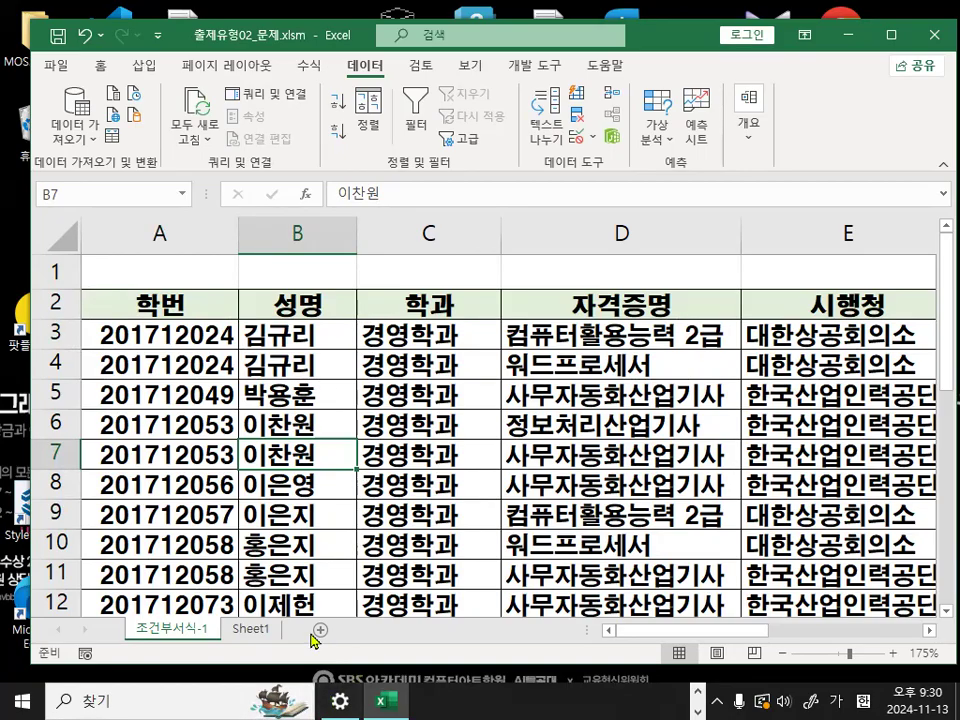
- Switch to the Notepad lesson notes and add a dashed separator line above the 문제파악) section
key(alt+Tab)
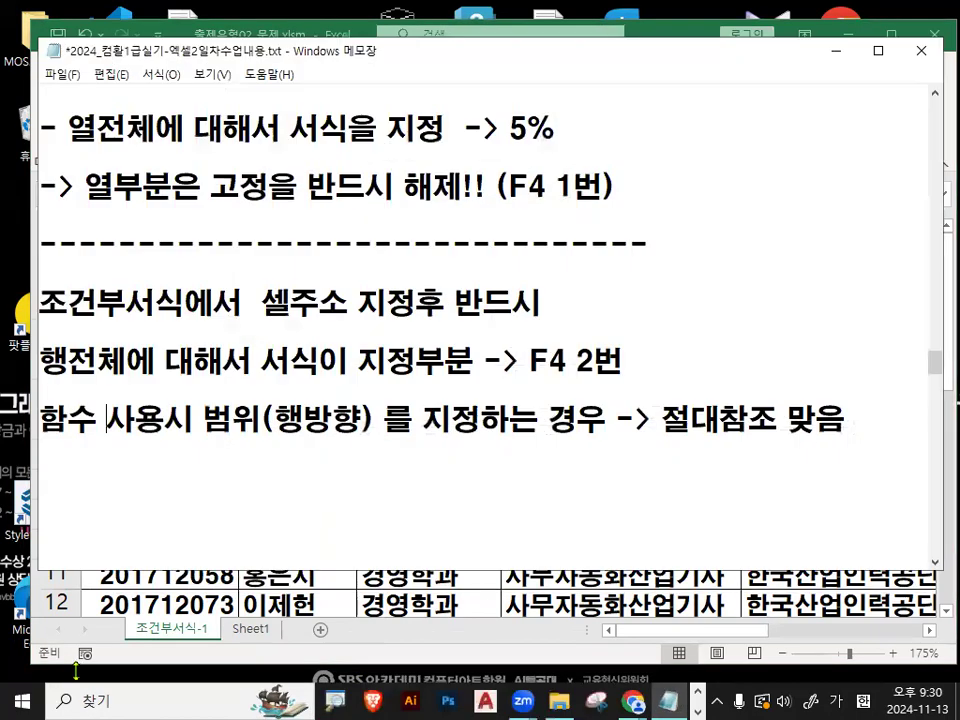
scroll(278, 356, down, 1)
click(275, 354)
text(----------------------------------------)
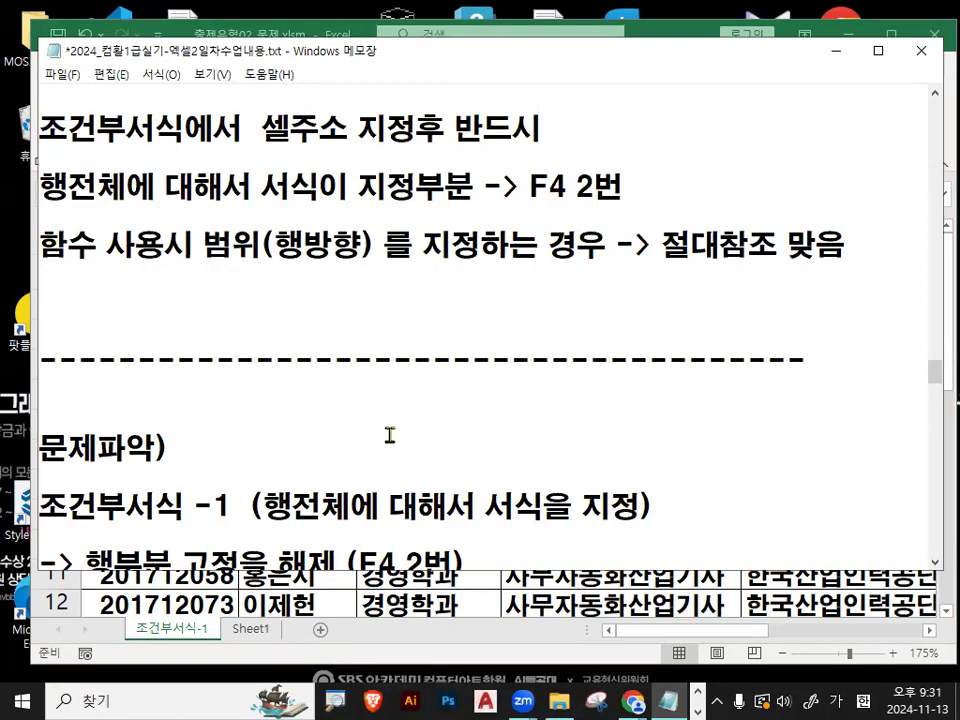
- Underline 행전체에 대해 in red on the 조건부서식 -1 line and circle 행전체, 서식 and 지정
scroll(390, 435, down, 1)
drag(263, 420, 446, 420)
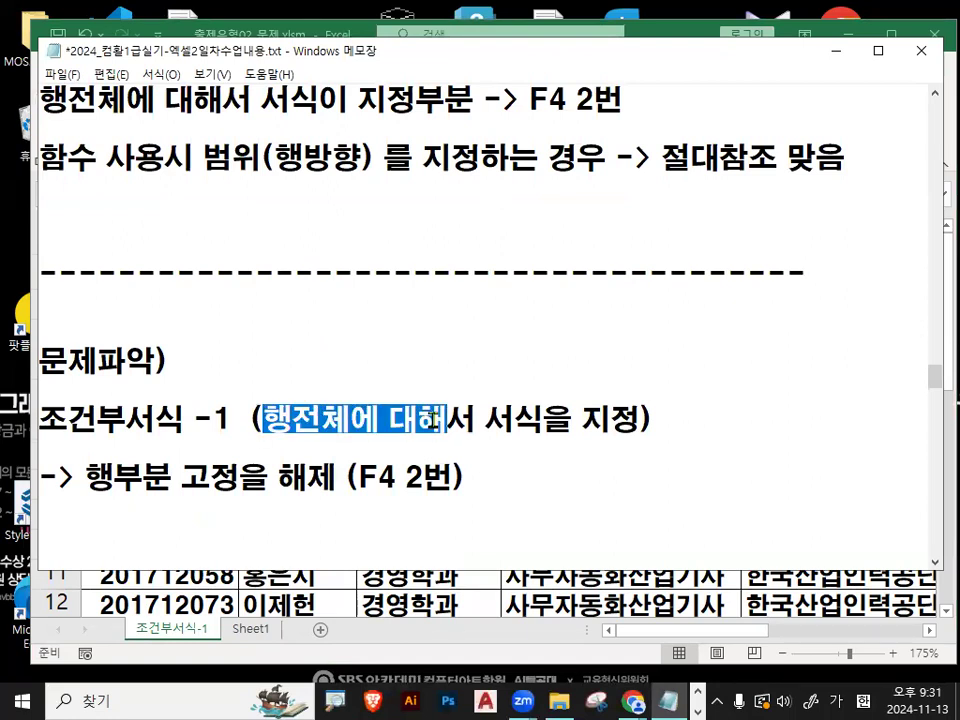
click(434, 418)
key(ctrl+2)
drag(265, 442, 446, 444)
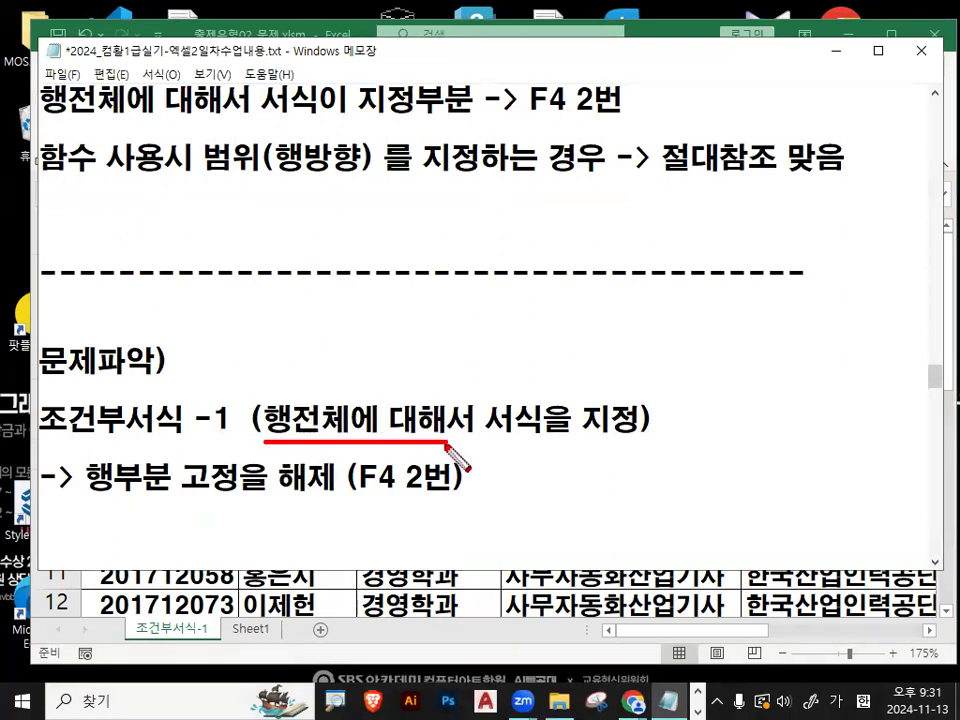
mouse_move(332, 428)
mouse_down()
mouse_move(258, 425)
mouse_move(333, 397)
mouse_up()
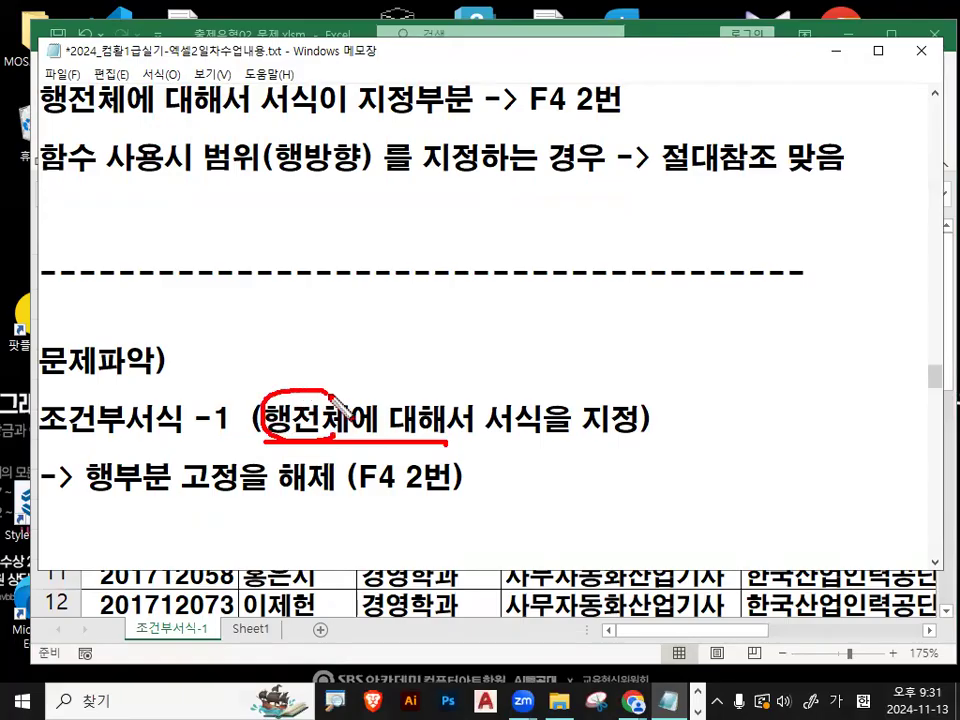
mouse_move(492, 418)
mouse_down()
mouse_move(508, 412)
mouse_move(528, 432)
mouse_up()
mouse_move(637, 422)
mouse_down()
mouse_move(597, 437)
mouse_move(641, 425)
mouse_up()
- Underline 행부분 고정 and circle 해제 and F4 2번 in red, and clear all the marks
mouse_move(93, 490)
mouse_down()
mouse_move(255, 491)
mouse_move(318, 455)
mouse_up()
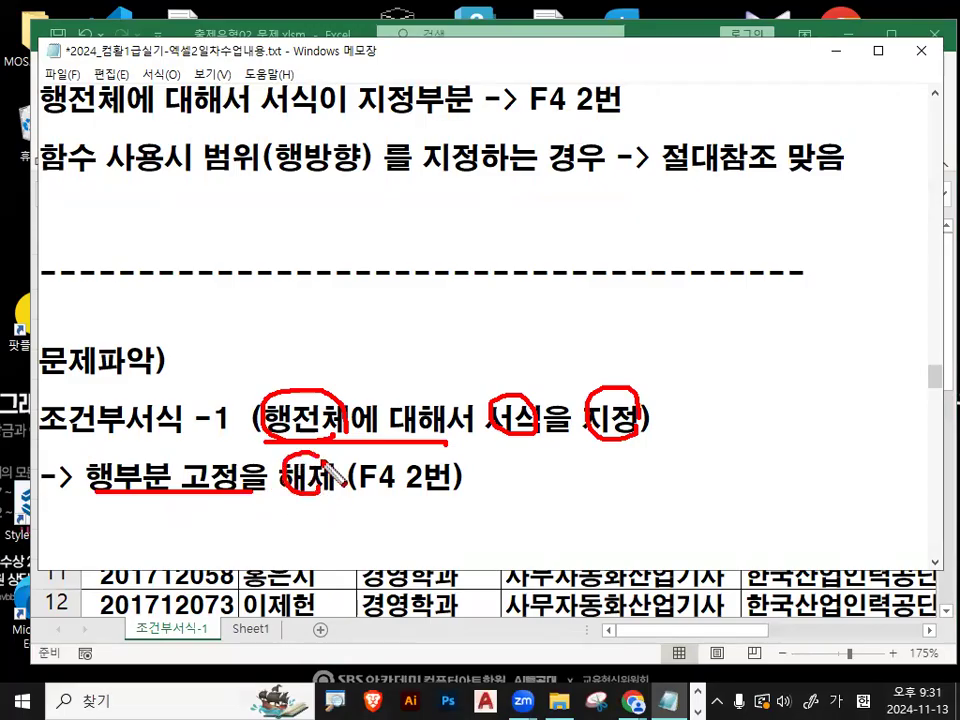
mouse_move(358, 508)
mouse_down()
mouse_move(455, 508)
mouse_move(496, 456)
mouse_up()
mouse_move(450, 510)
mouse_down()
mouse_move(482, 462)
mouse_move(458, 480)
mouse_up()
key(Escape)
- Add a dashed separator line between the F4 2번 note and the <함수정리> heading
scroll(325, 400, down, 1)
click(114, 368)
text(-------------------------------------)
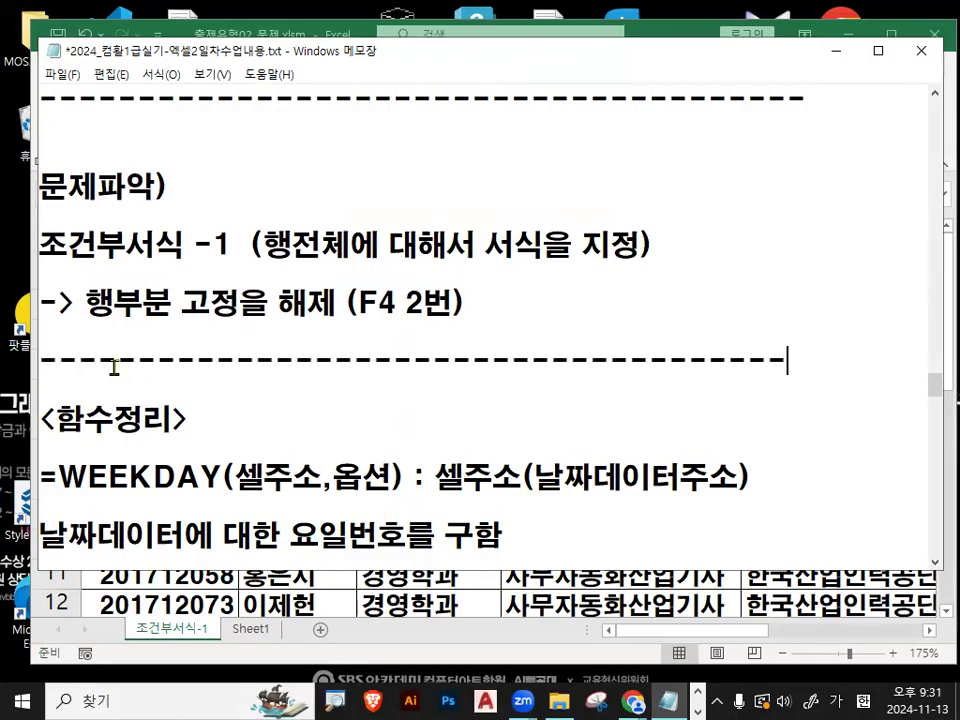
- Highlight the WEEKDAY syntax's 셀주소 argument, its 날짜데이터주소 explanation, and the 요일번호를 구함 description
scroll(272, 257, down, 1)
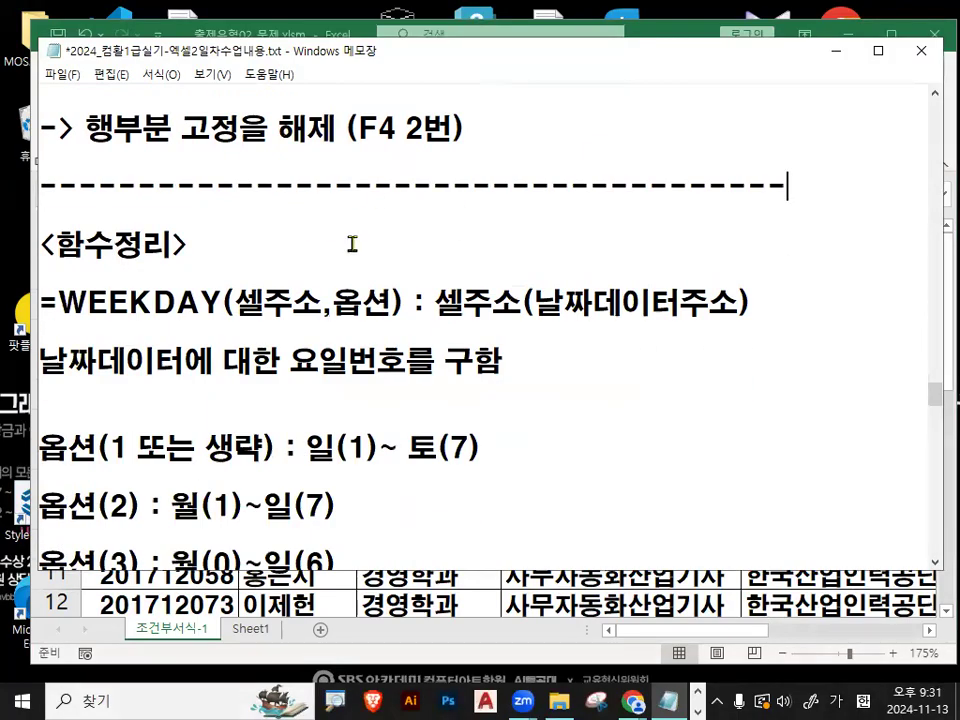
drag(234, 301, 390, 301)
drag(48, 300, 312, 306)
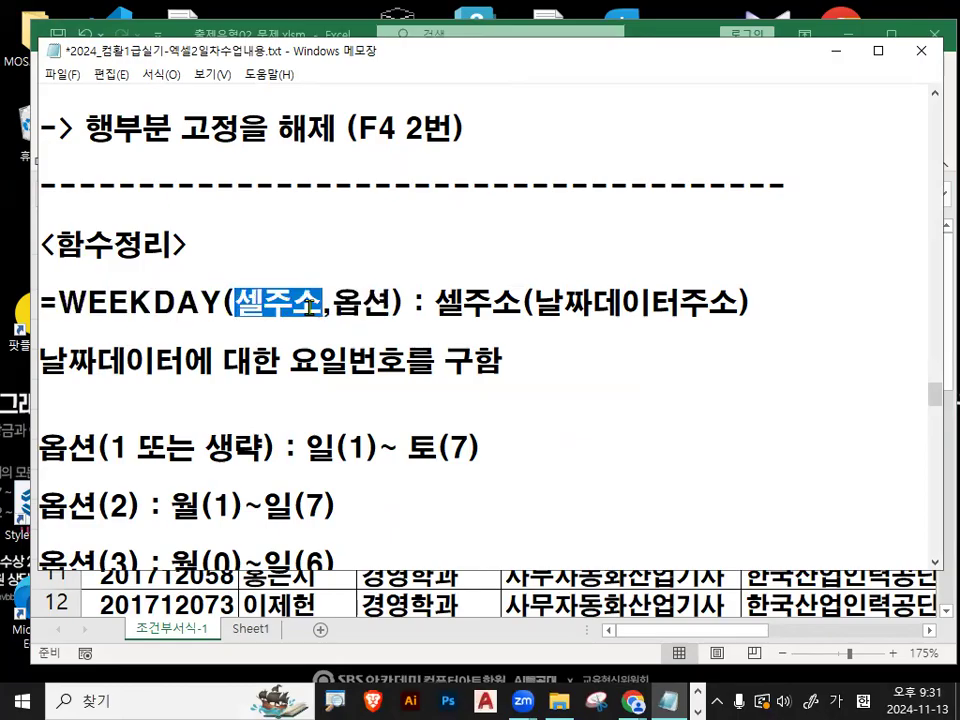
drag(439, 302, 472, 302)
drag(532, 302, 741, 302)
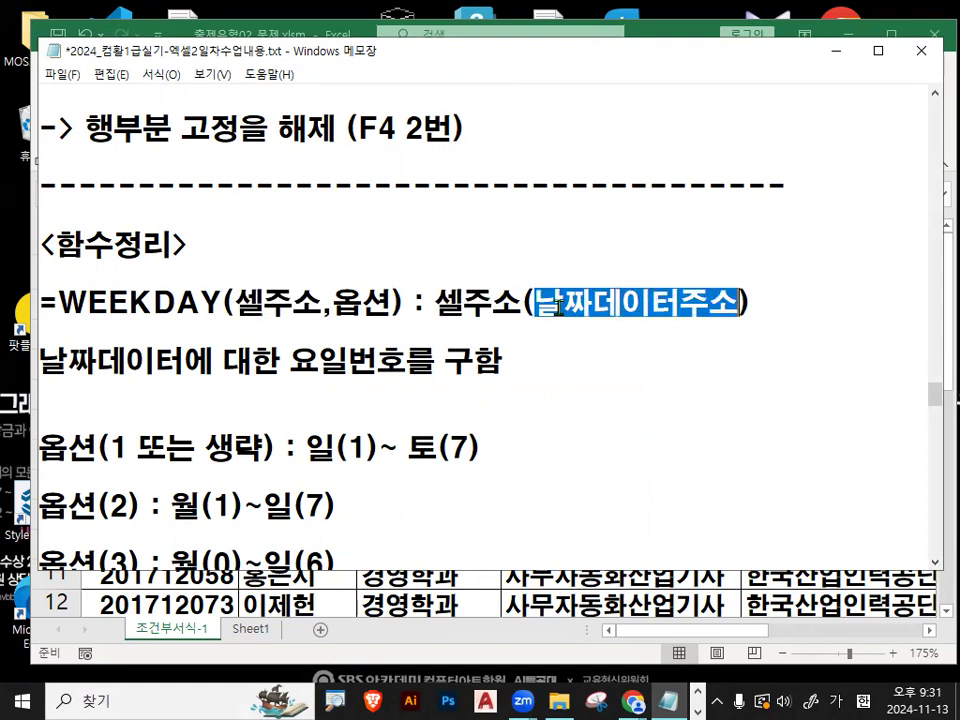
drag(40, 360, 500, 363)
scroll(435, 328, down, 1)
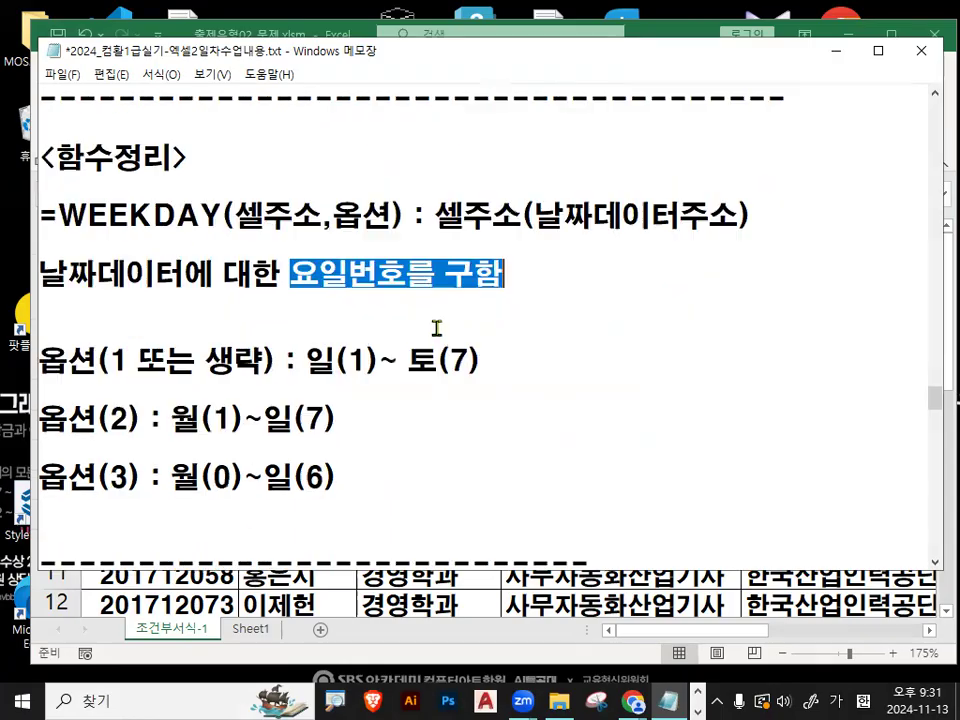
- Circle the 옵션 argument of WEEKDAY in red with an arrow down to the option list, and clear the marks
drag(58, 214, 234, 214)
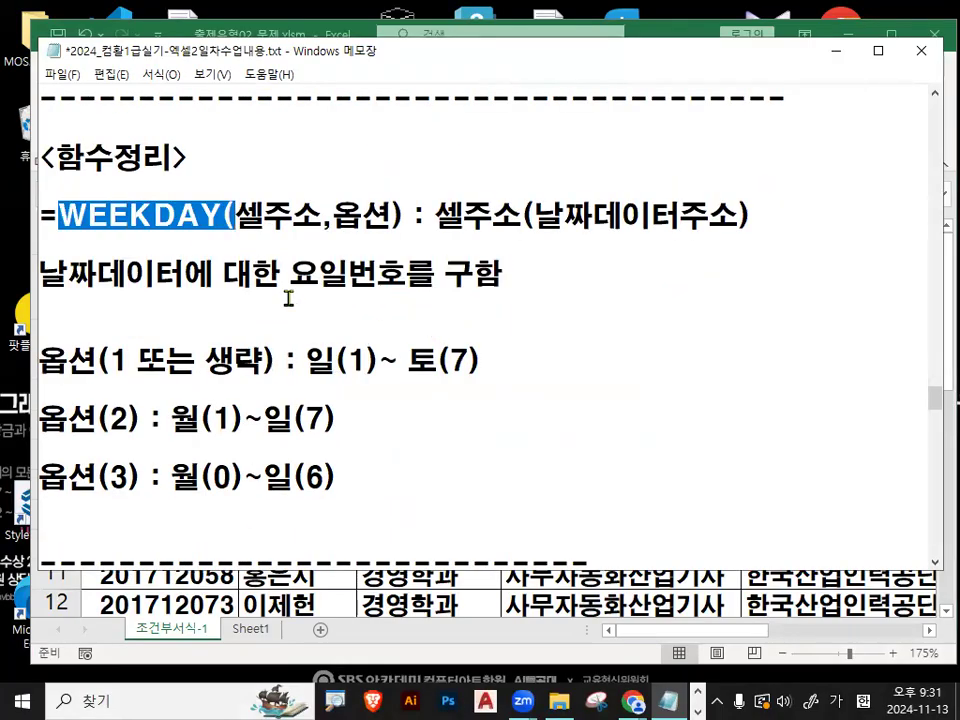
click(332, 215)
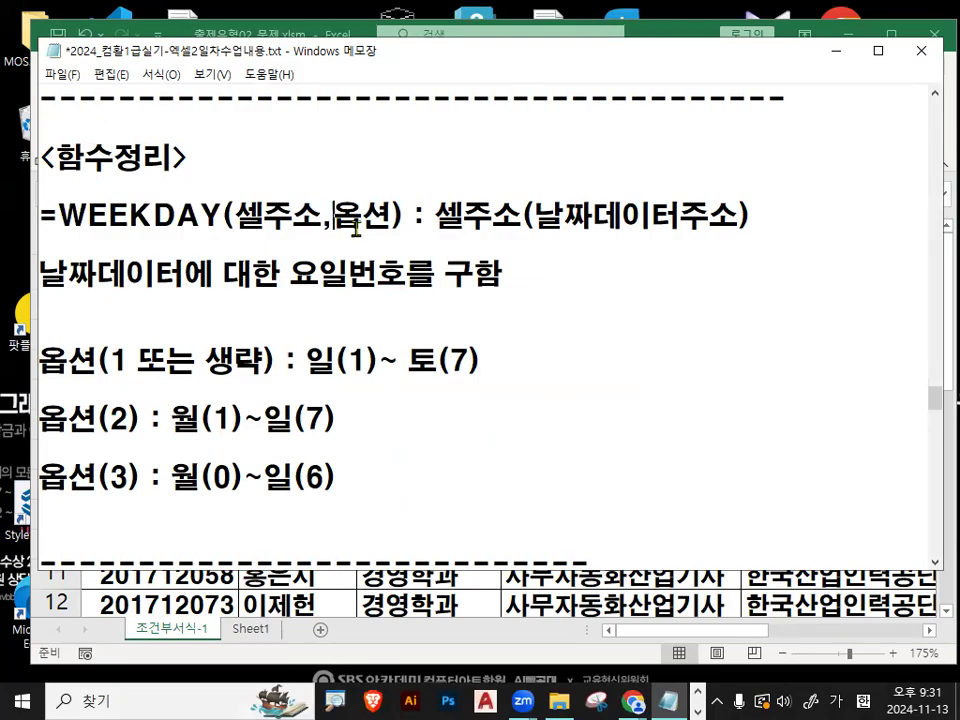
mouse_move(363, 235)
mouse_down()
mouse_move(365, 415)
mouse_move(400, 370)
mouse_up()
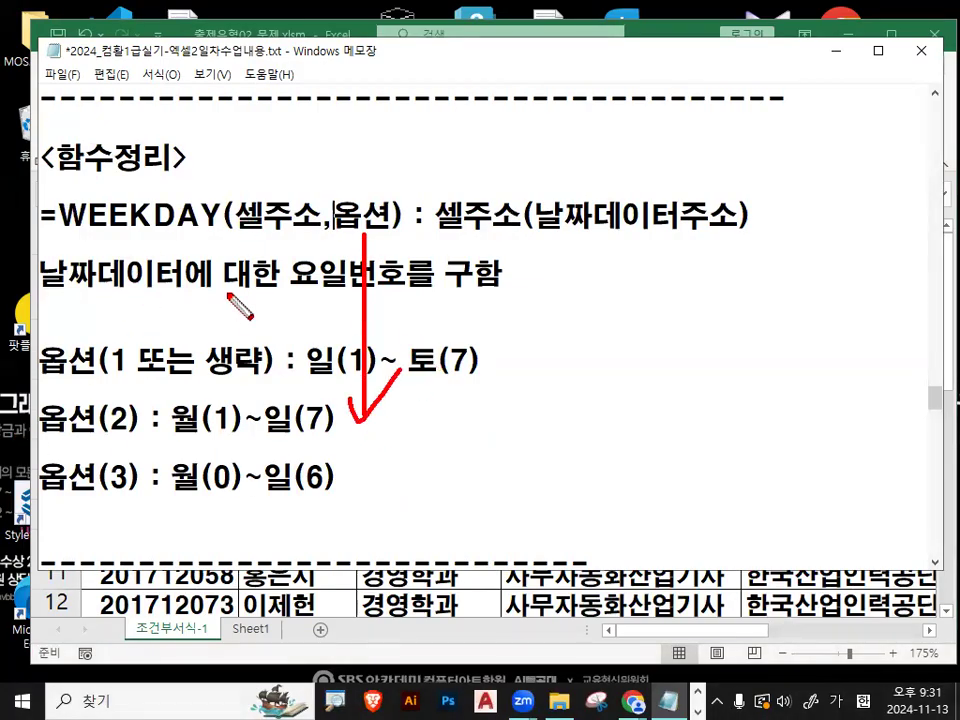
mouse_move(413, 241)
mouse_down()
mouse_move(327, 199)
mouse_move(391, 222)
mouse_up()
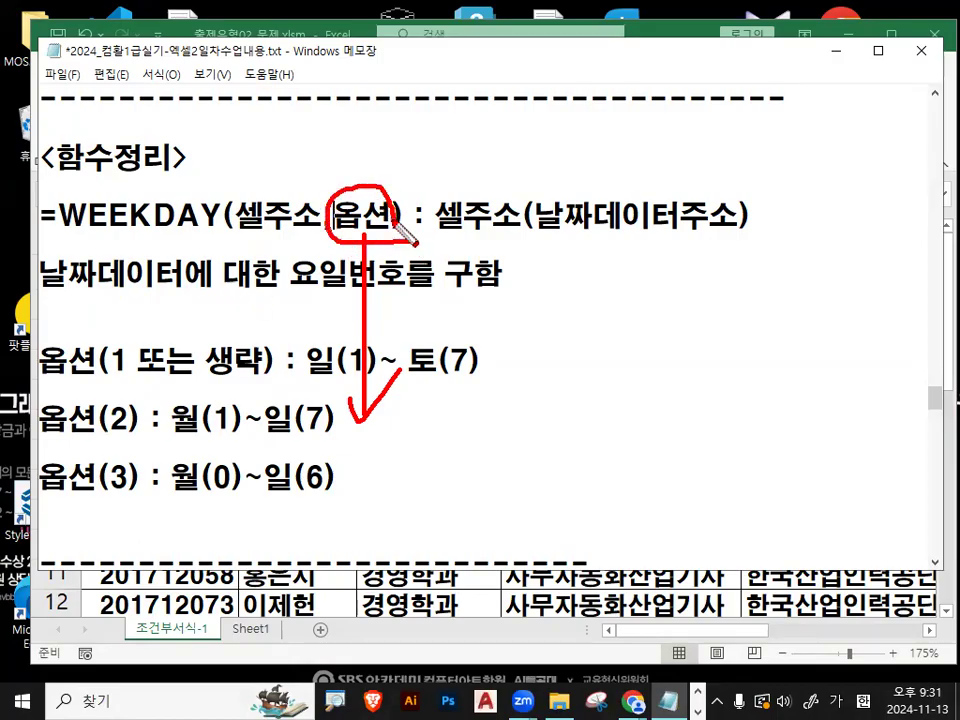
key(Escape)
- Highlight the 옵션 argument and the numbering 일(1)~ 토(7) for option 1 or omitted
drag(41, 362, 93, 362)
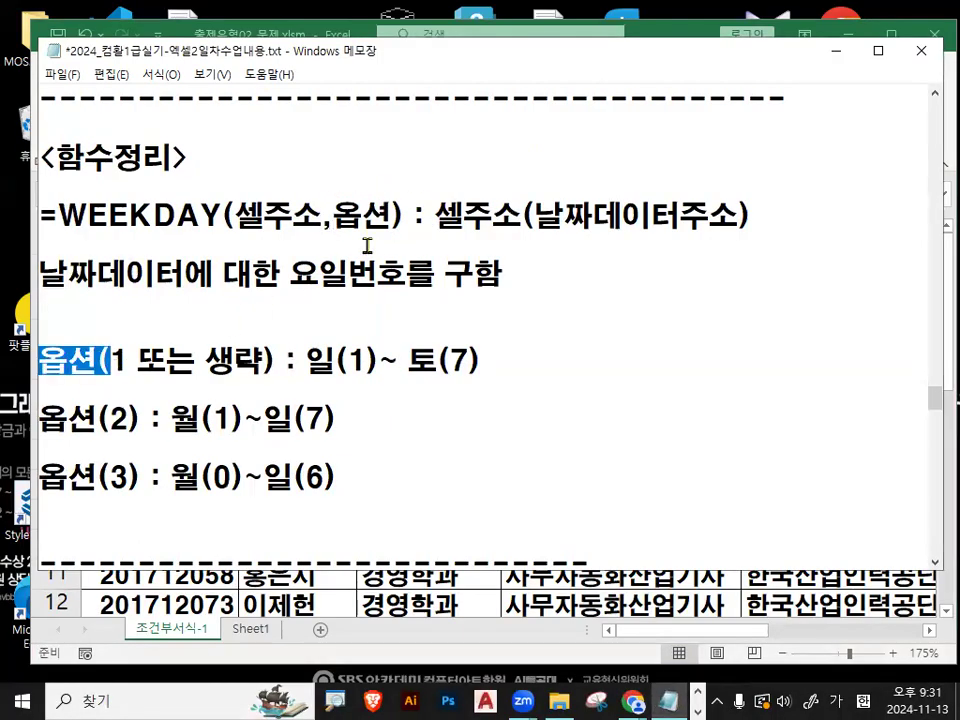
drag(333, 216, 383, 218)
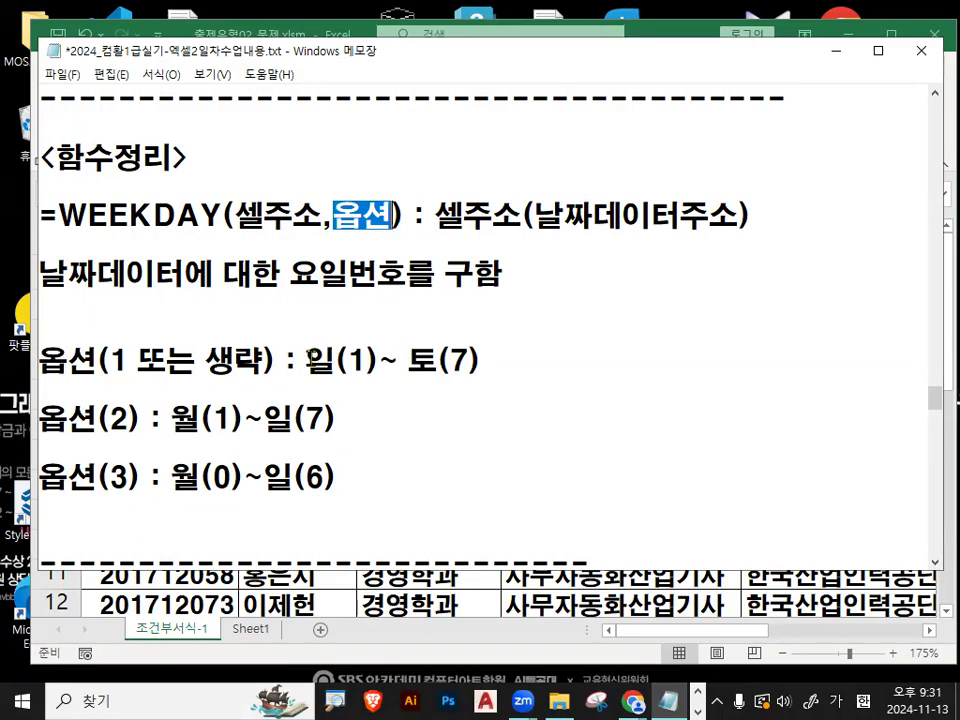
drag(304, 358, 396, 360)
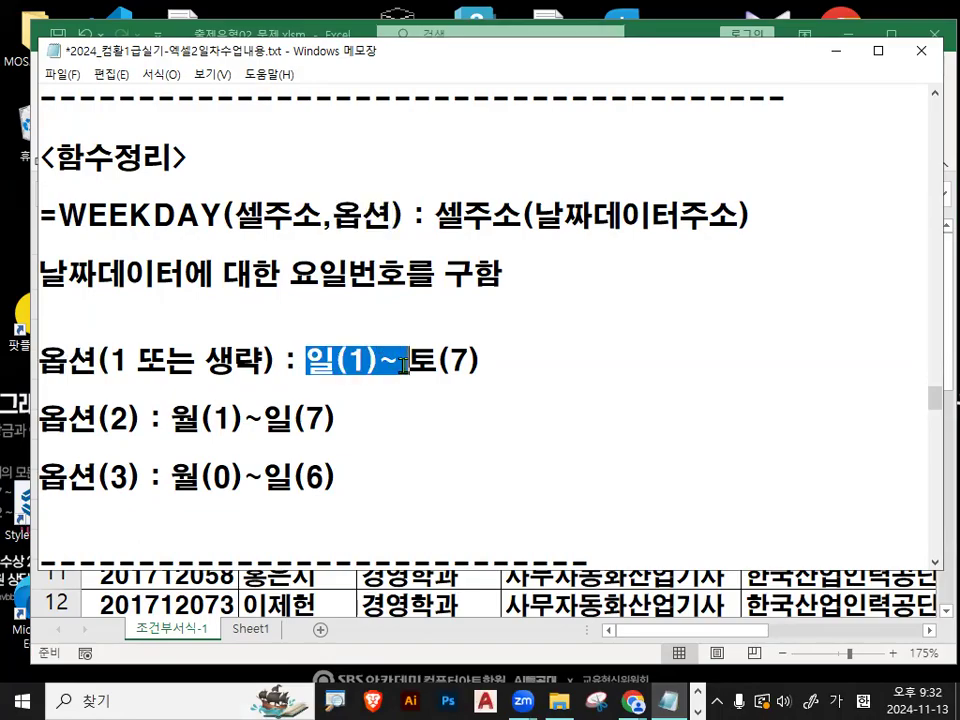
click(385, 360)
double_click(362, 358)
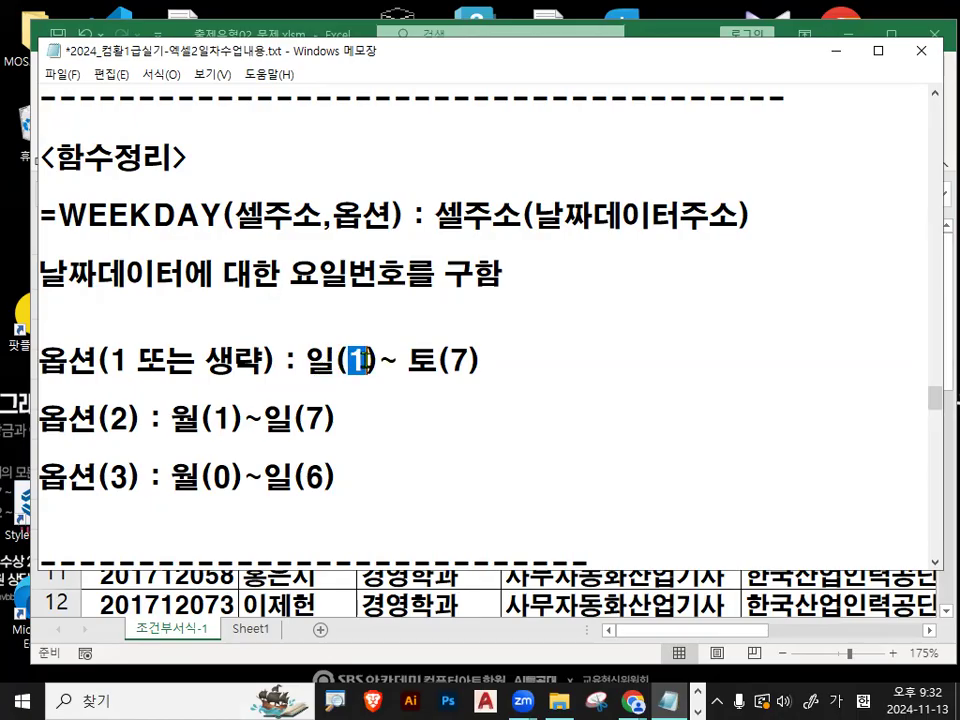
double_click(460, 360)
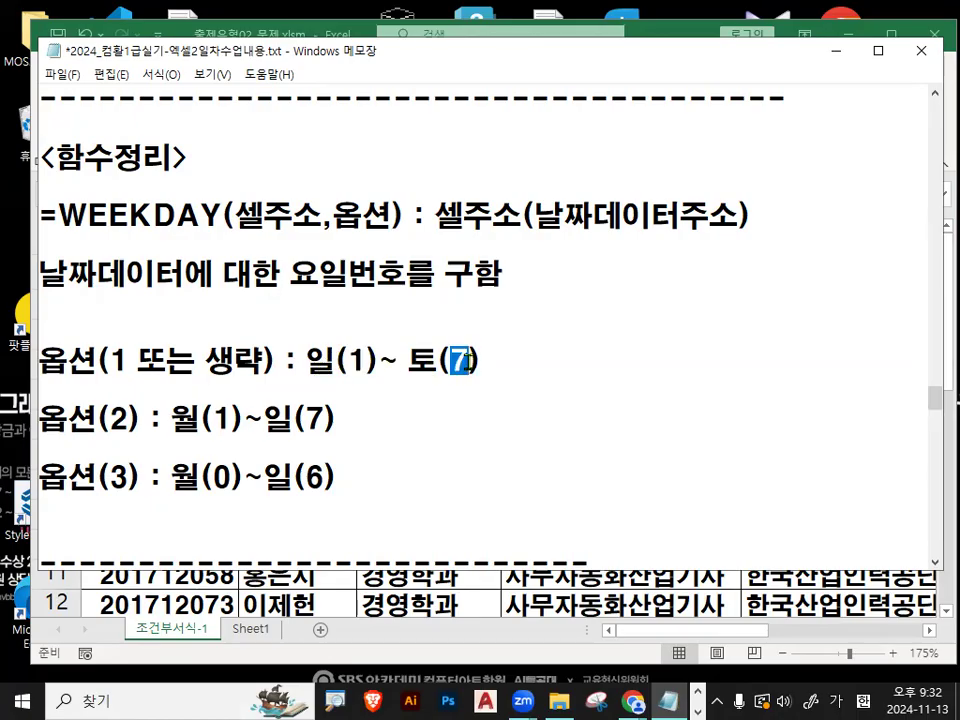
click(352, 360)
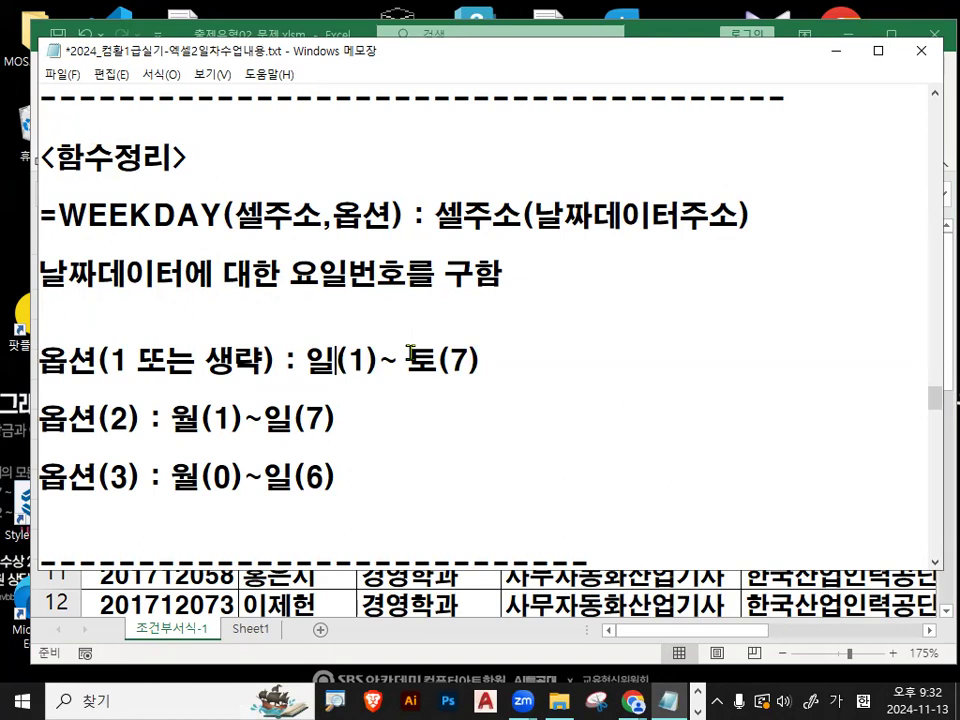
drag(308, 360, 494, 362)
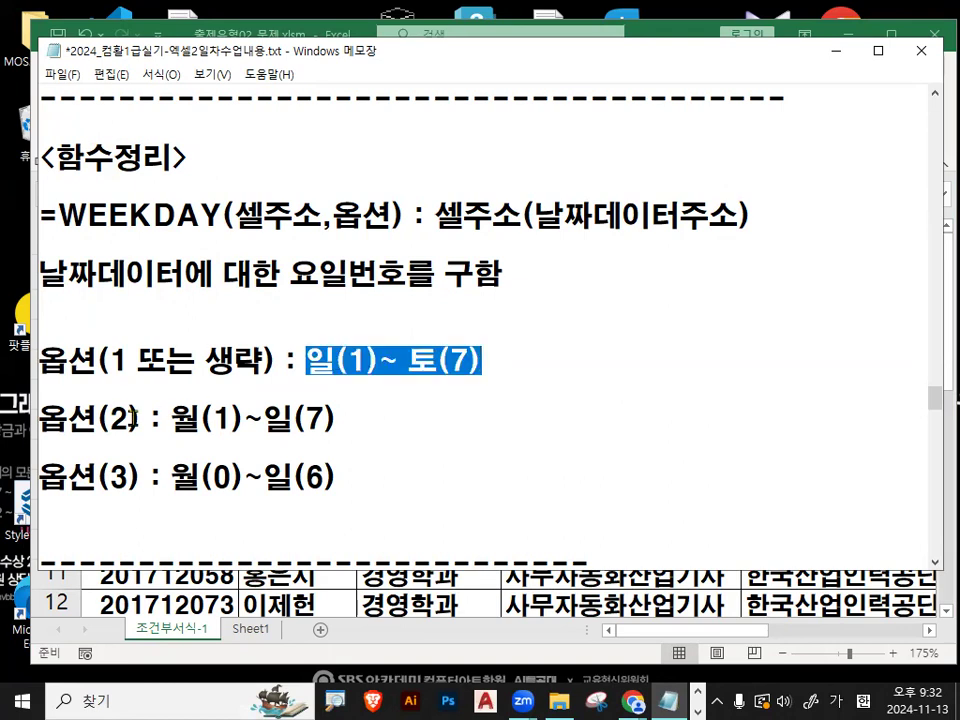
- Highlight the numbering 월(1)~일(7) for option 2 and 월(0)~일(6) for option 3
drag(130, 420, 98, 420)
drag(171, 418, 340, 420)
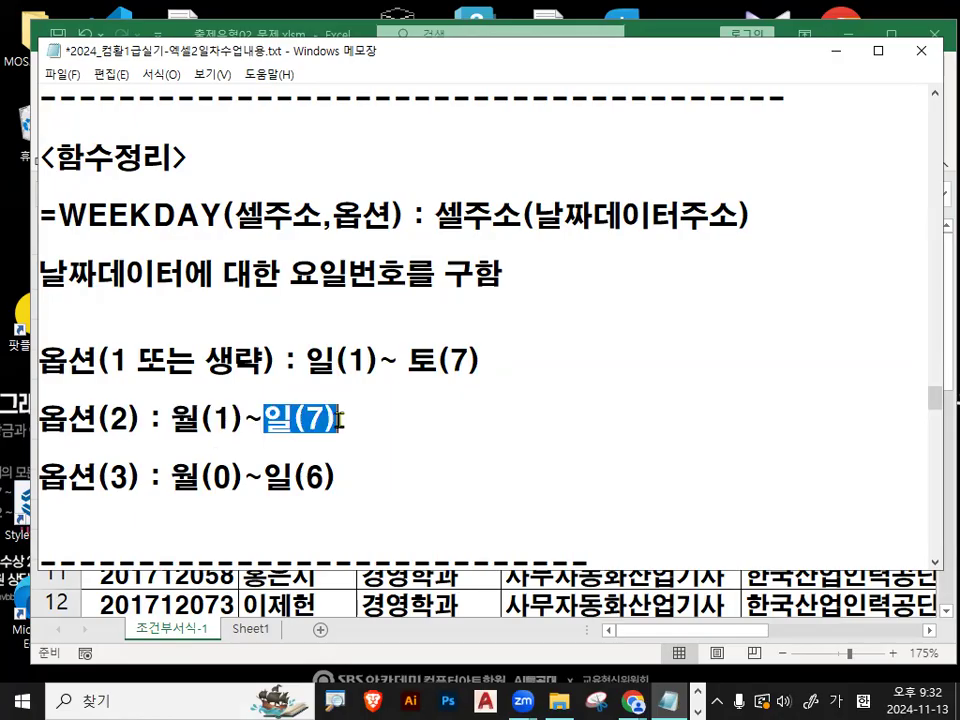
drag(98, 476, 349, 480)
- Switch to Excel and begin =WEEKDAY(A31, in cell C34 to bring up the return-type options
click(833, 50)
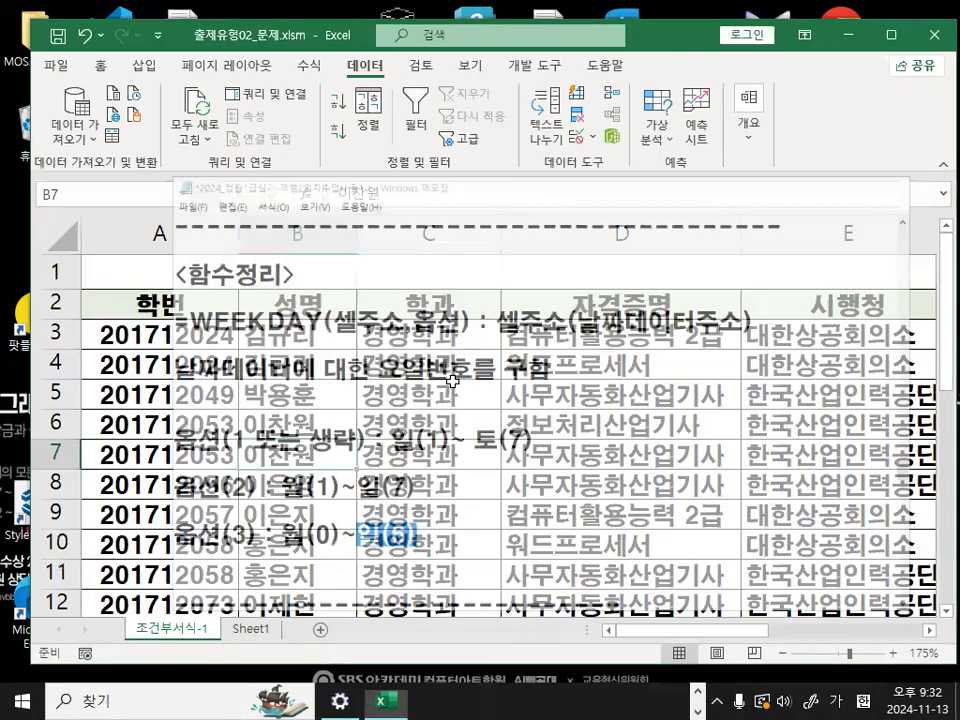
scroll(452, 381, down, 8)
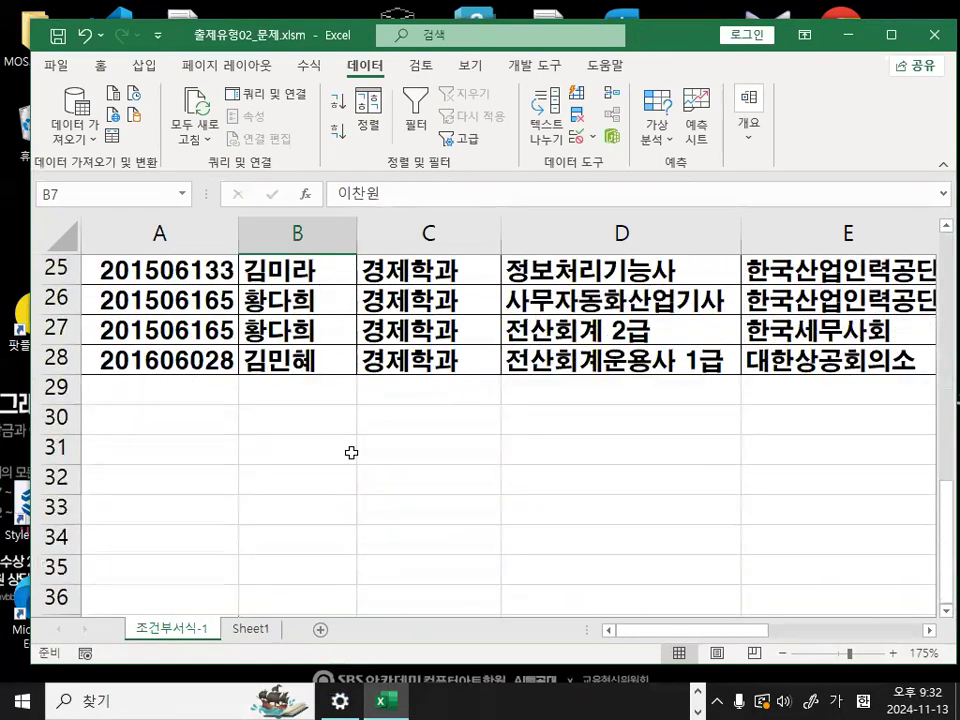
click(352, 478)
scroll(400, 460, down, 1)
click(407, 443)
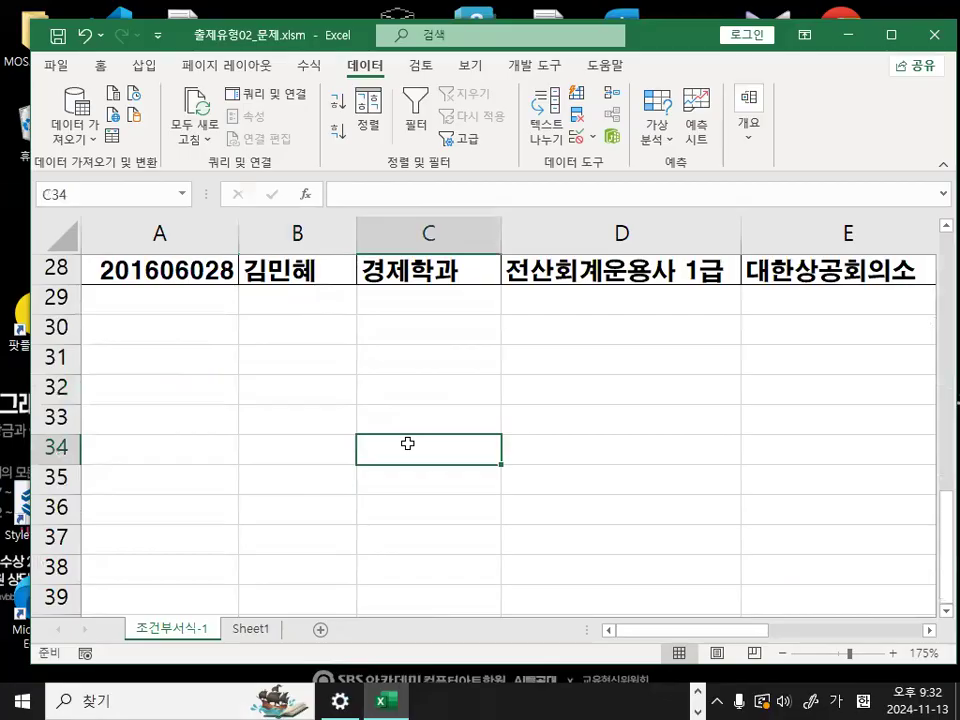
text(=W)
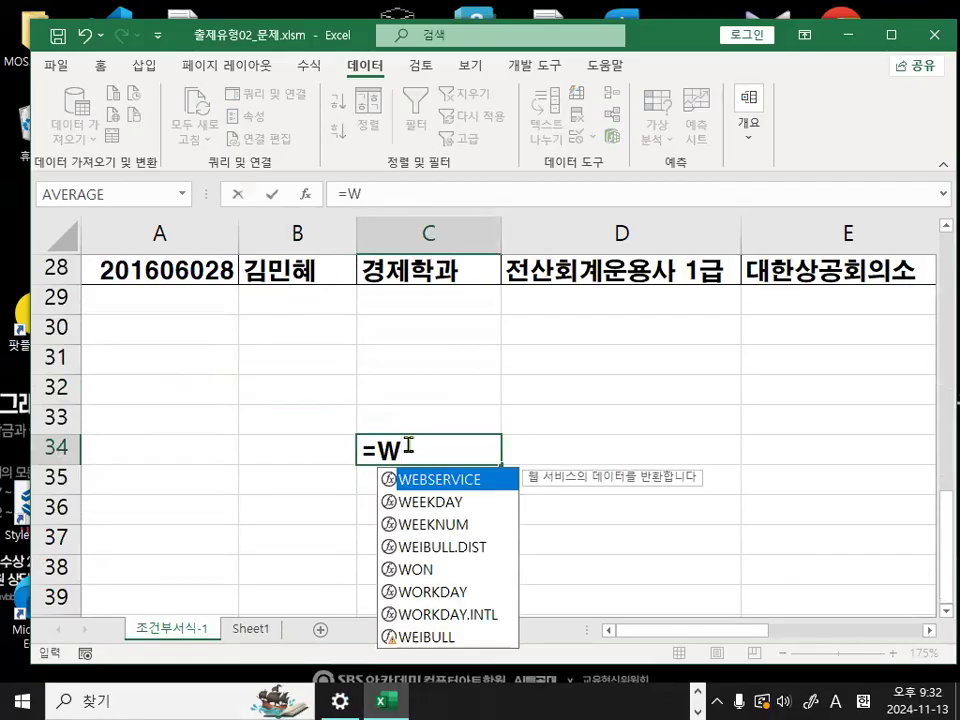
double_click(405, 503)
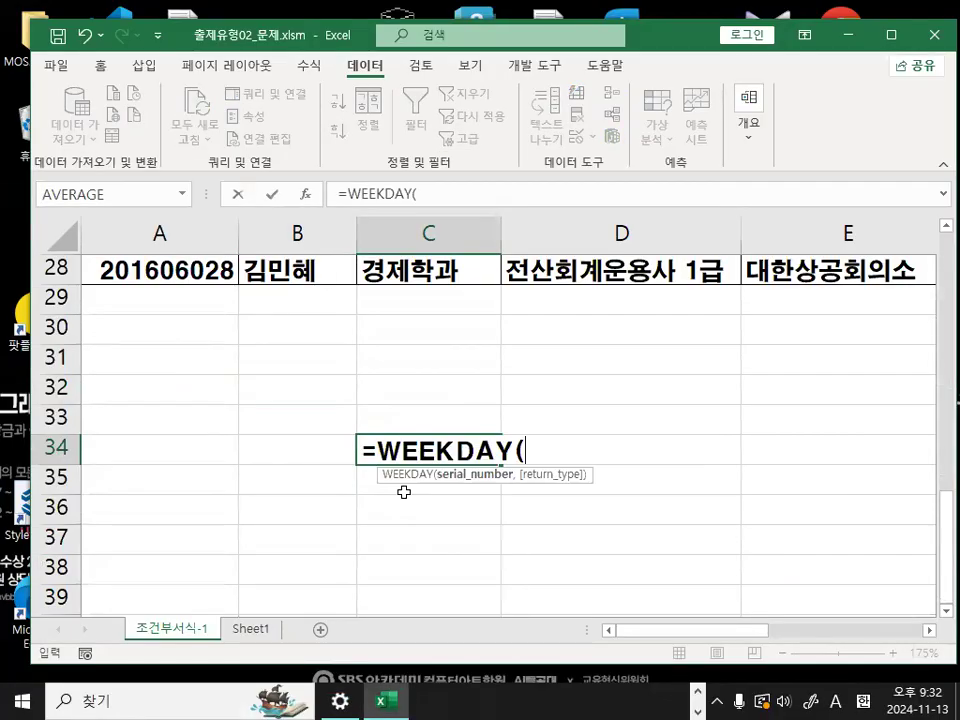
click(161, 358)
text(,)
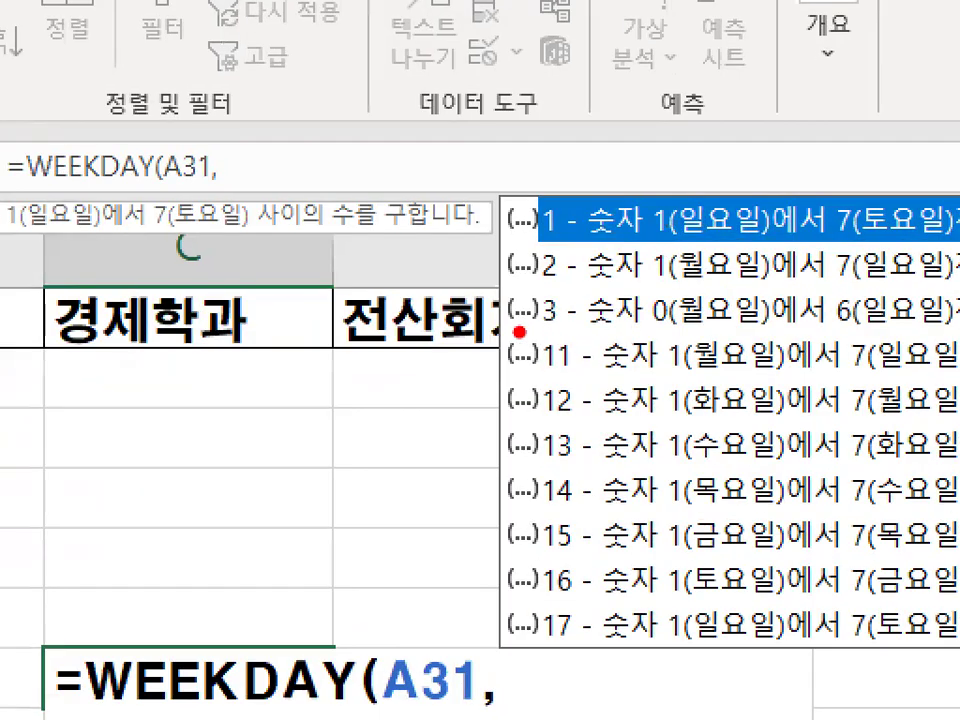
- Draw a red line below return type 3, bracket types 1–3 and 11–17 separately, and underline the starting weekdays of types 11 to 14
drag(519, 331, 958, 324)
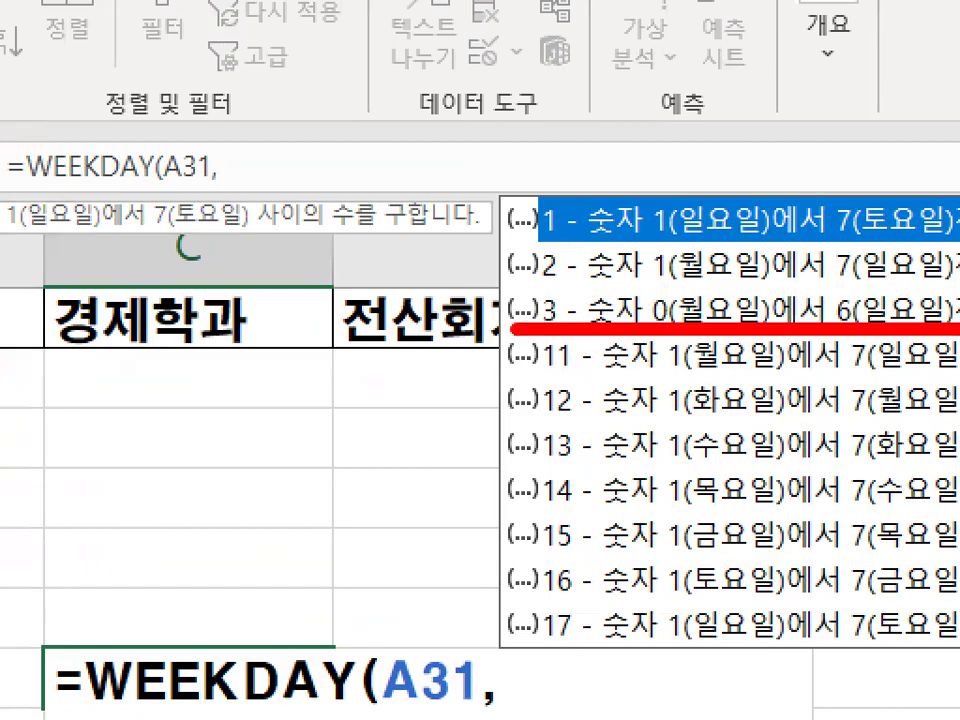
mouse_move(505, 183)
mouse_down()
mouse_move(490, 212)
mouse_move(497, 352)
mouse_move(438, 356)
mouse_move(437, 580)
mouse_move(520, 634)
mouse_up()
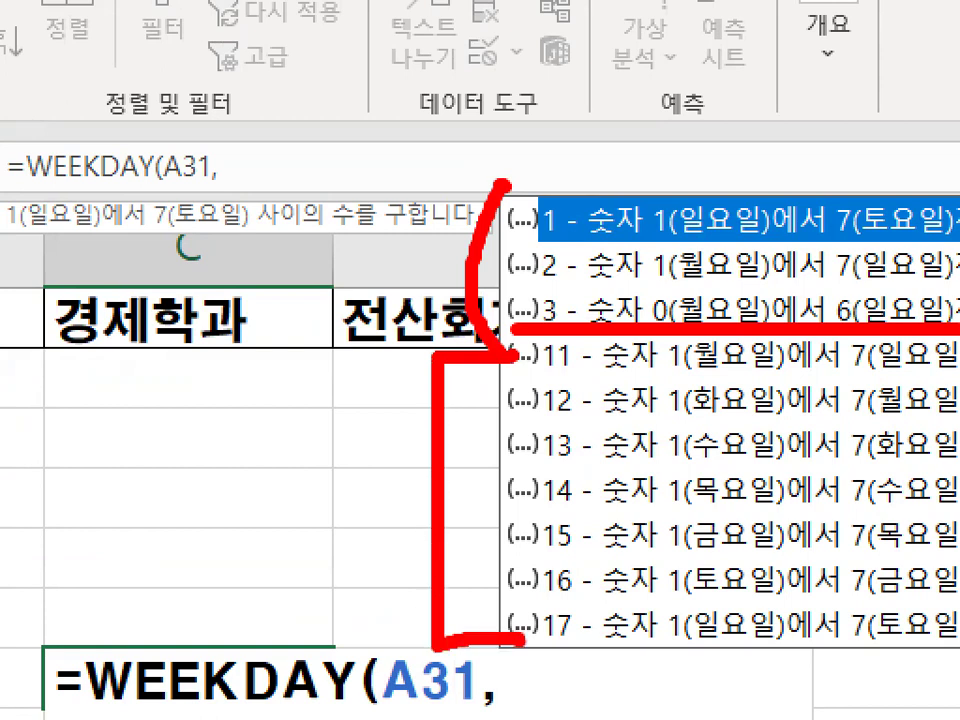
drag(648, 378, 785, 376)
mouse_move(612, 405)
mouse_down()
mouse_move(739, 422)
mouse_move(782, 413)
mouse_up()
drag(608, 468, 756, 471)
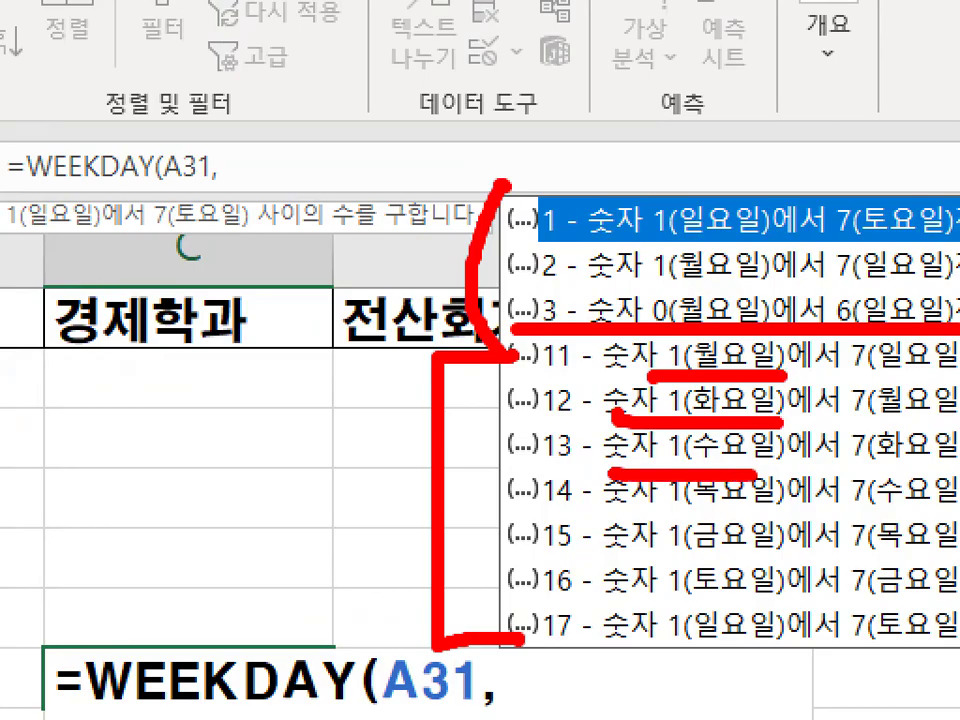
drag(612, 516, 775, 514)
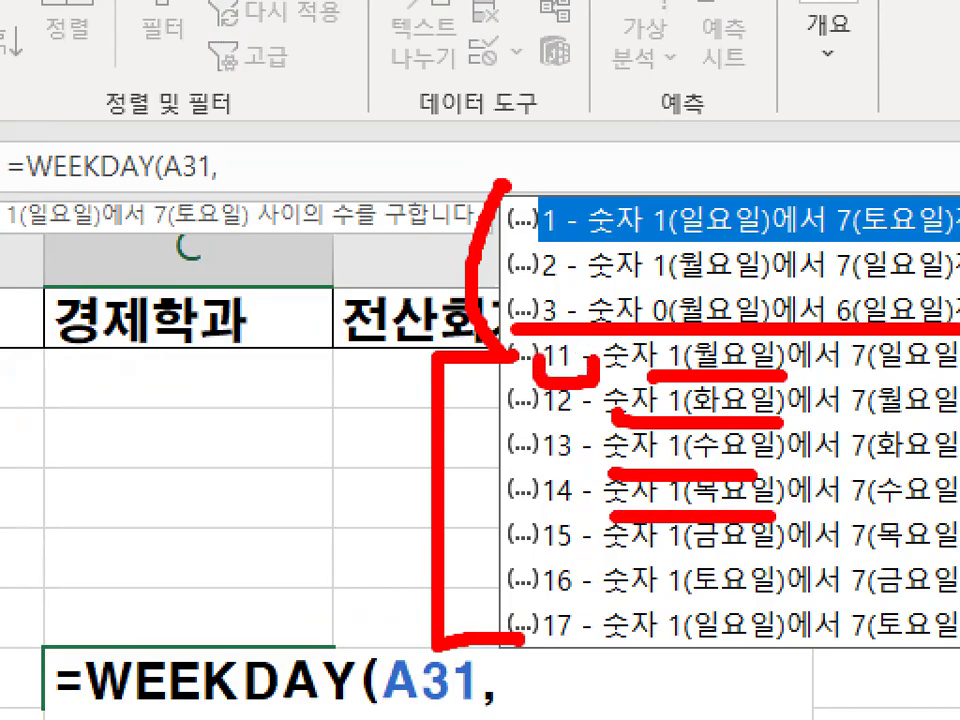
- Circle return types 11 and 17, cross out that group, circle types 1 to 3, and clear the marks
drag(590, 347, 545, 345)
mouse_move(592, 624)
mouse_down()
mouse_move(576, 645)
mouse_move(596, 612)
mouse_up()
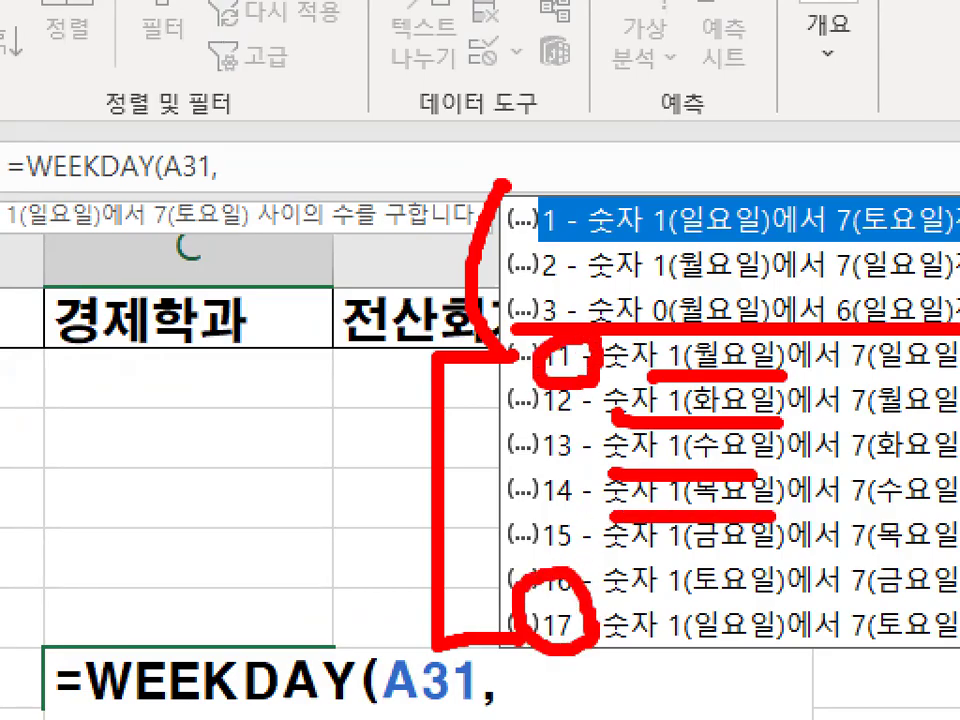
drag(602, 447, 516, 580)
drag(522, 483, 602, 583)
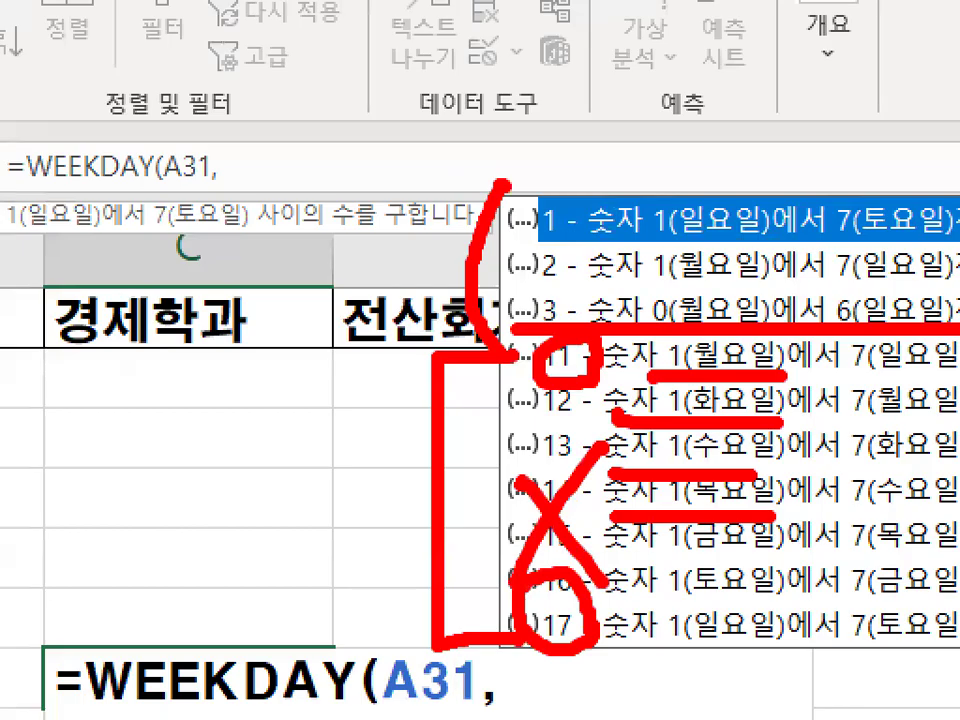
mouse_move(570, 297)
mouse_down()
mouse_move(576, 235)
mouse_move(515, 180)
mouse_move(572, 318)
mouse_up()
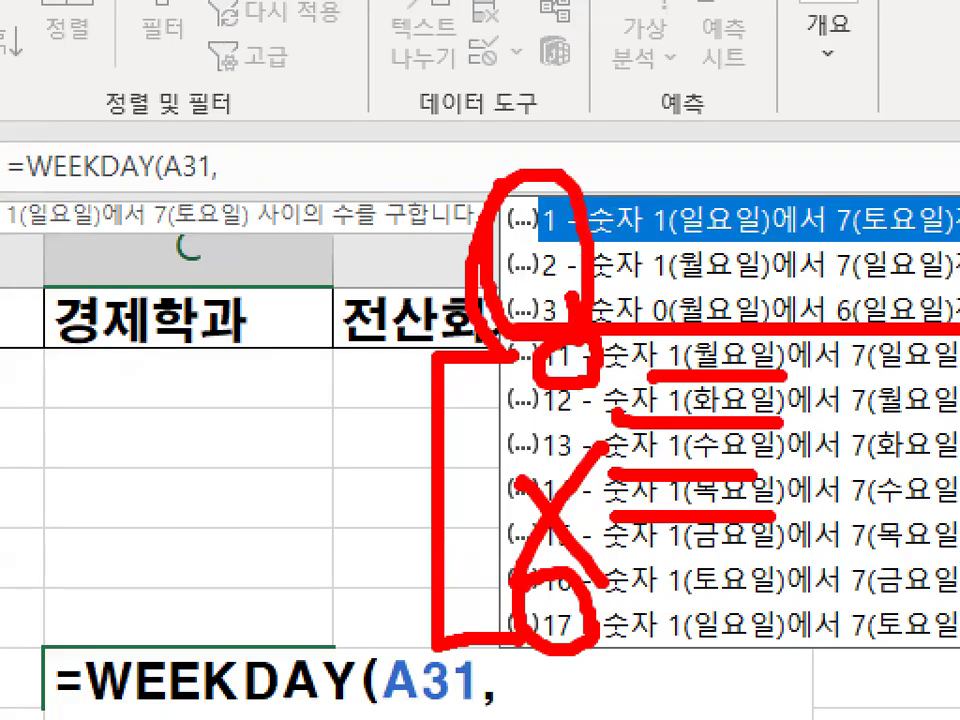
key(Escape)
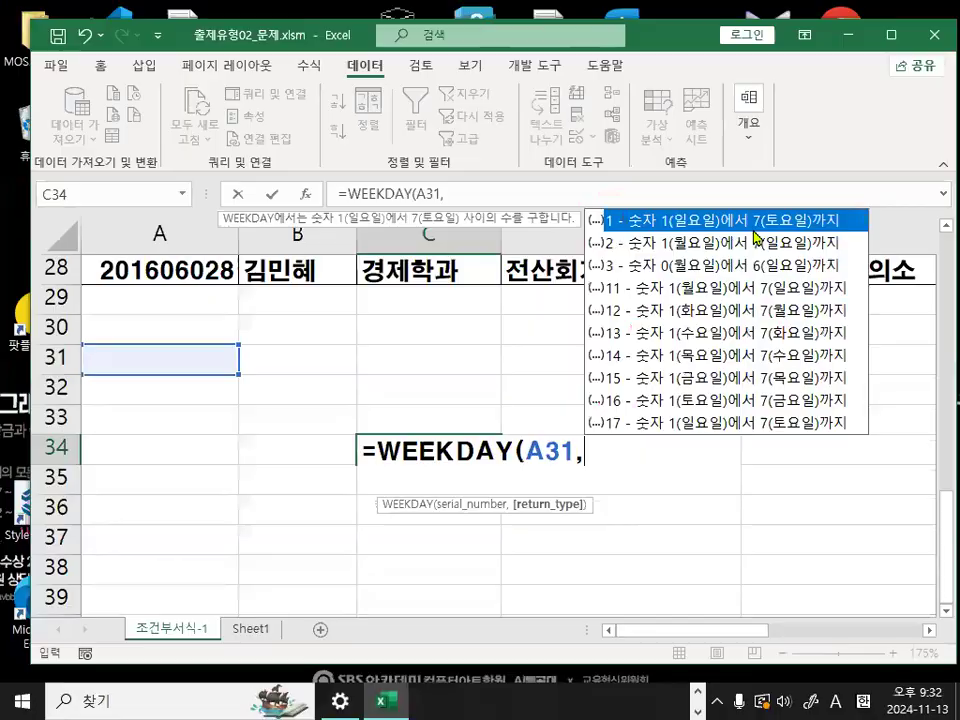
- Underline the starting weekdays 1(일요일), 1(월요일) and 0(월요일) of return types 1 to 3, clear the marks, and cancel the C34 formula
key(ctrl+1)
click(692, 240)
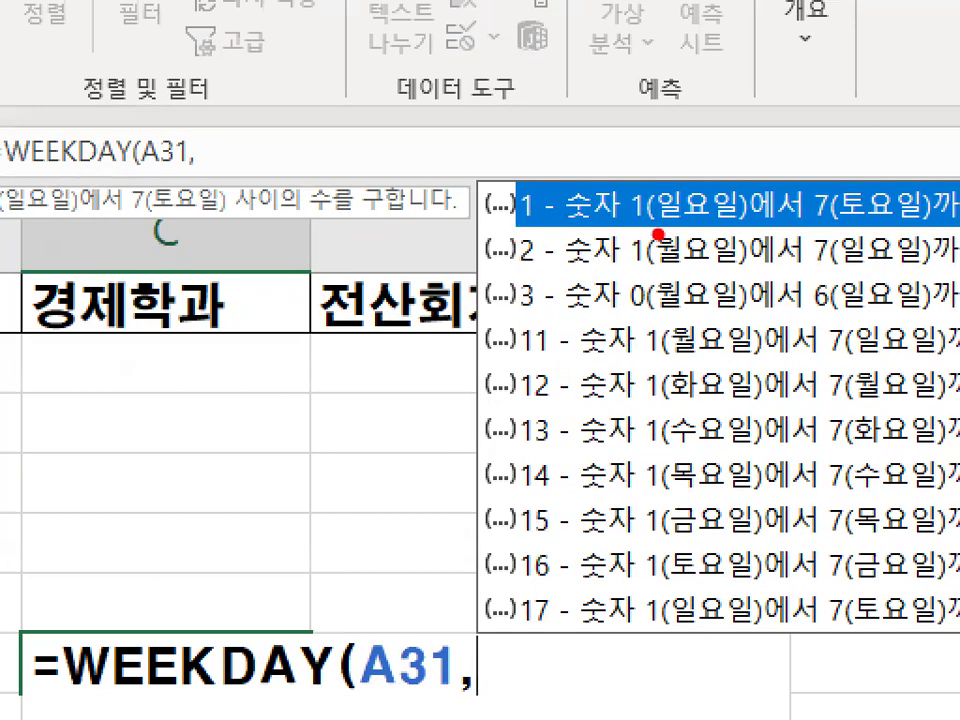
drag(638, 226, 751, 226)
drag(626, 267, 734, 268)
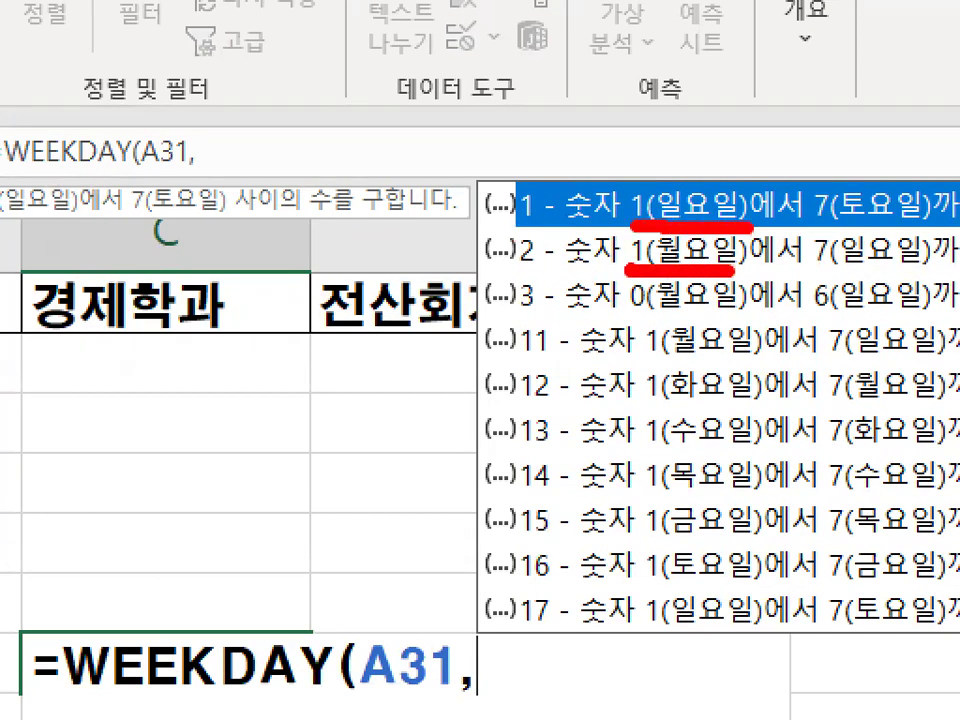
drag(620, 316, 760, 318)
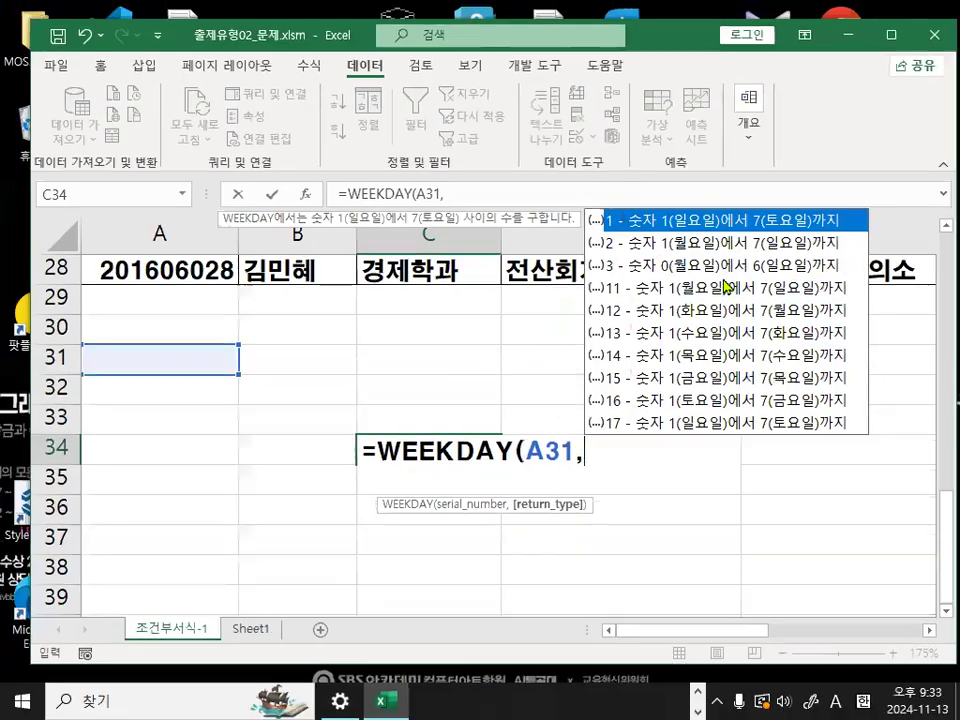
key(Escape)
key(Escape)
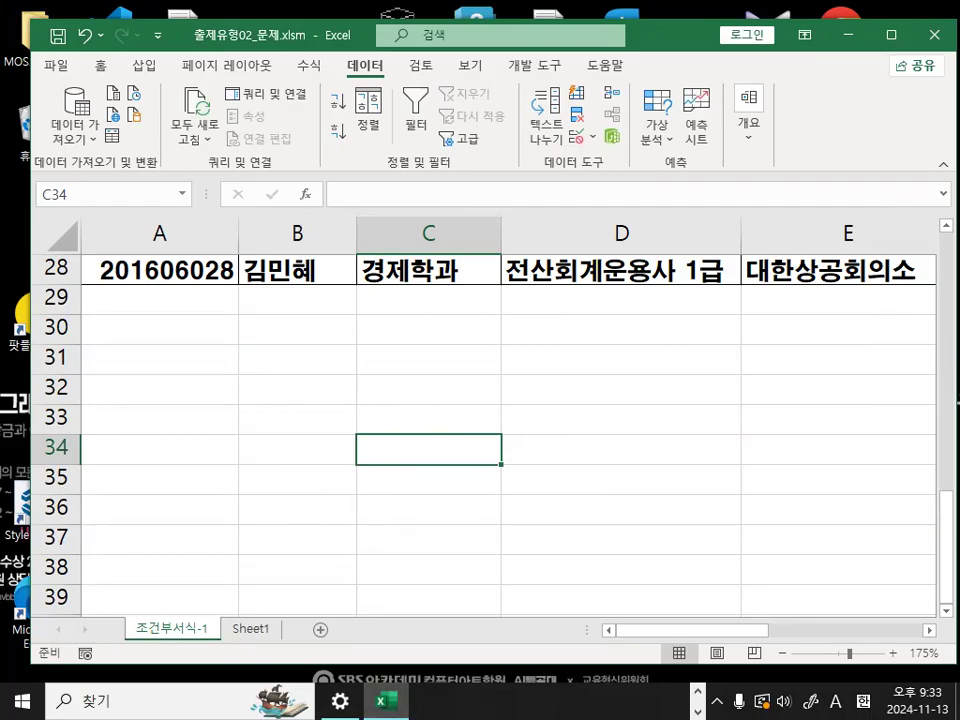
- Switch to the Notepad notes and shorten the first option label to 옵션(1), removing 또는 생략
key(alt+Tab)
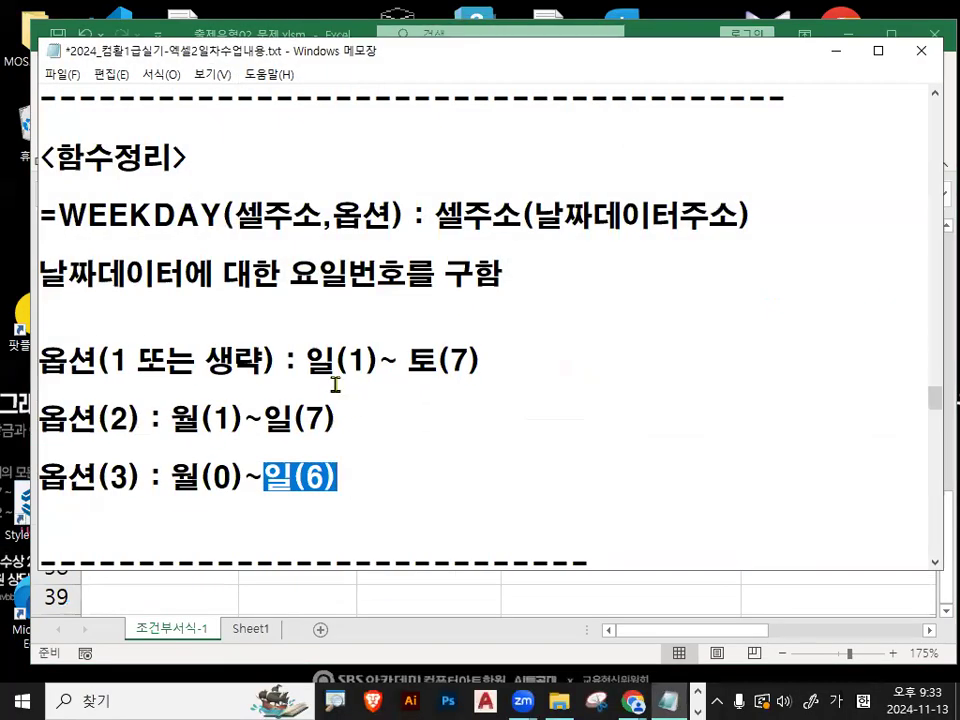
mouse_move(127, 365)
mouse_down()
mouse_move(265, 366)
mouse_move(127, 366)
mouse_up()
text())
key(Delete)
key(Delete)
key(Delete)
key(Delete)
key(Delete)
key(Delete)
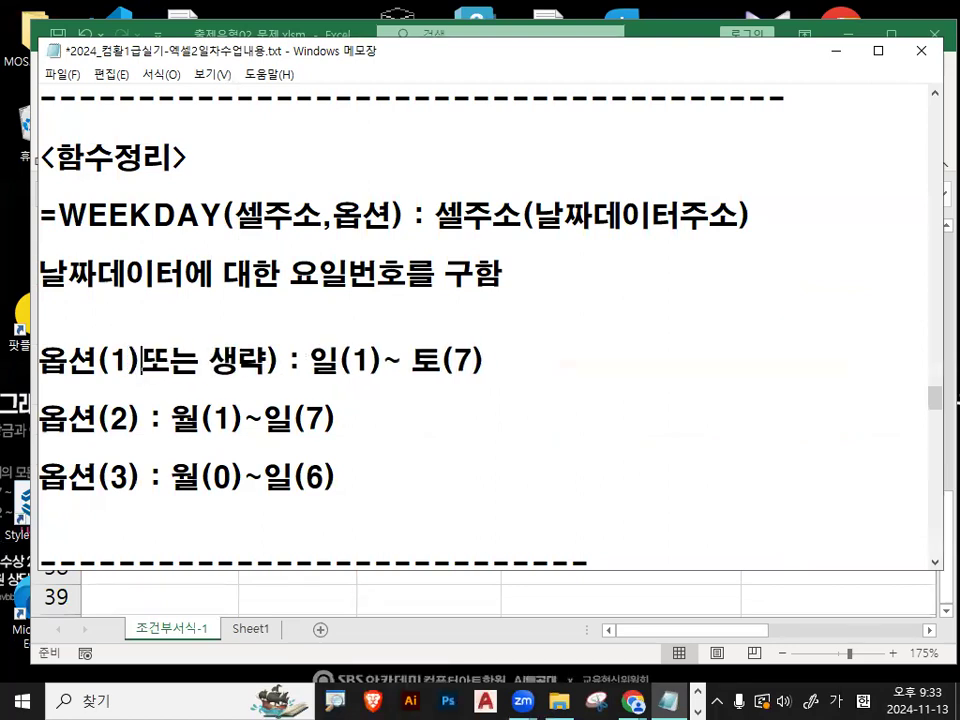
key(Delete)
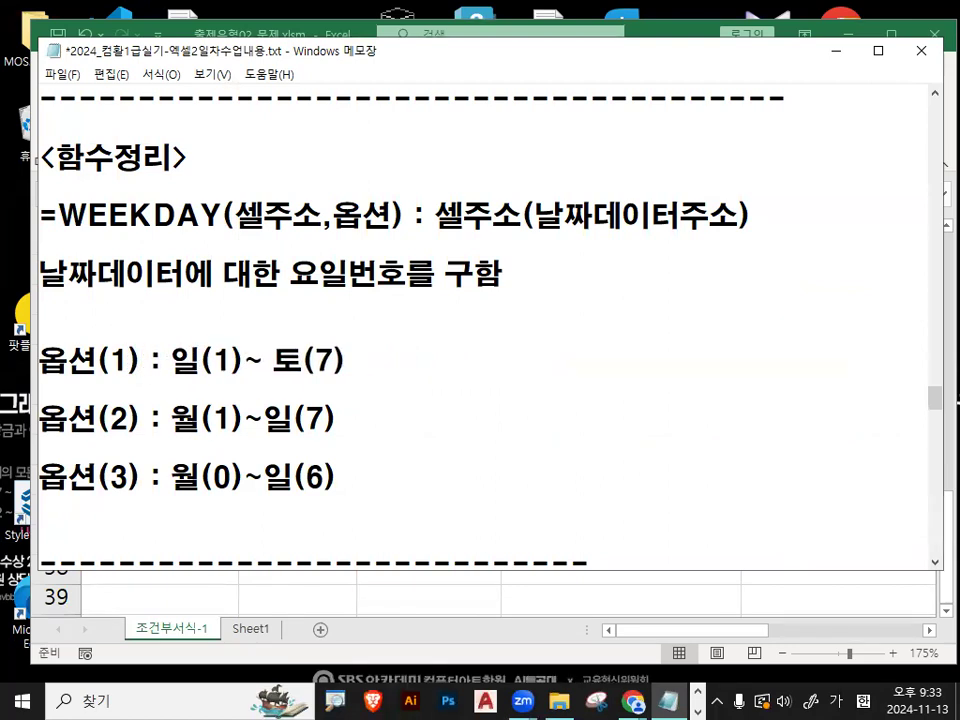
- Highlight 토(7) in the option 1 line and the 이거나 (OR) line, and add a line break in the condition notes
drag(98, 361, 363, 362)
click(205, 358)
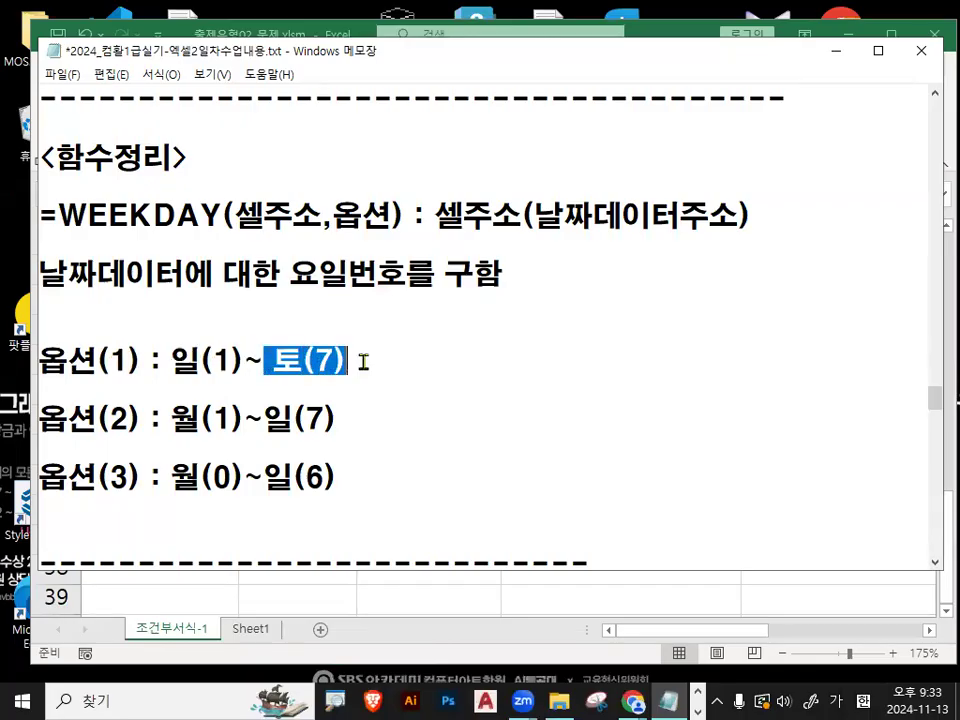
scroll(363, 362, down, 1)
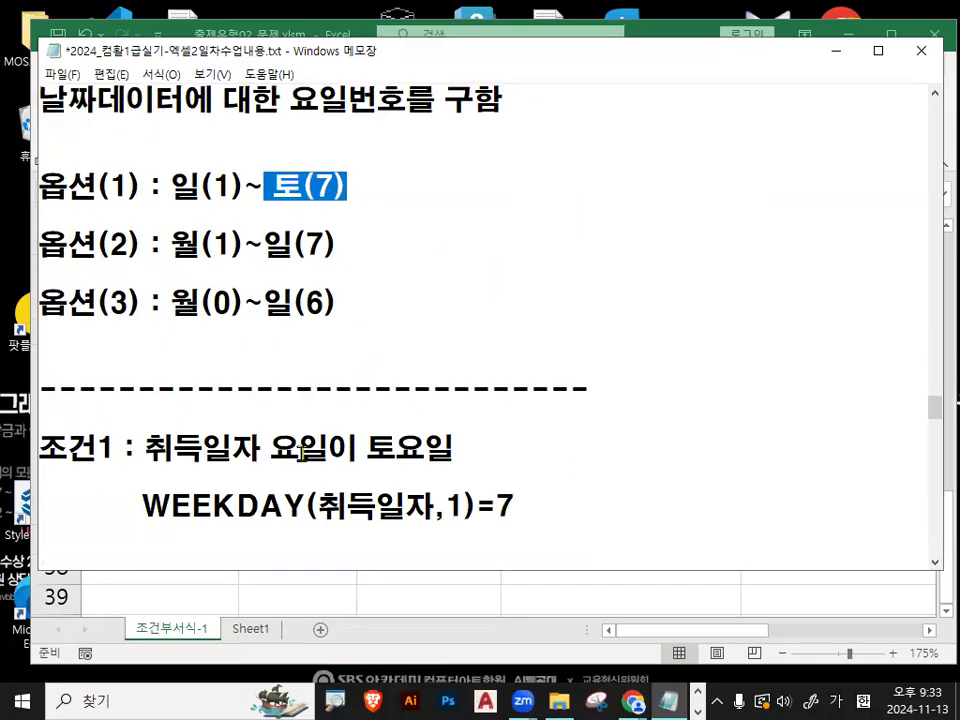
scroll(302, 452, down, 1)
drag(44, 506, 227, 508)
scroll(231, 499, down, 1)
click(206, 491)
key(Return)
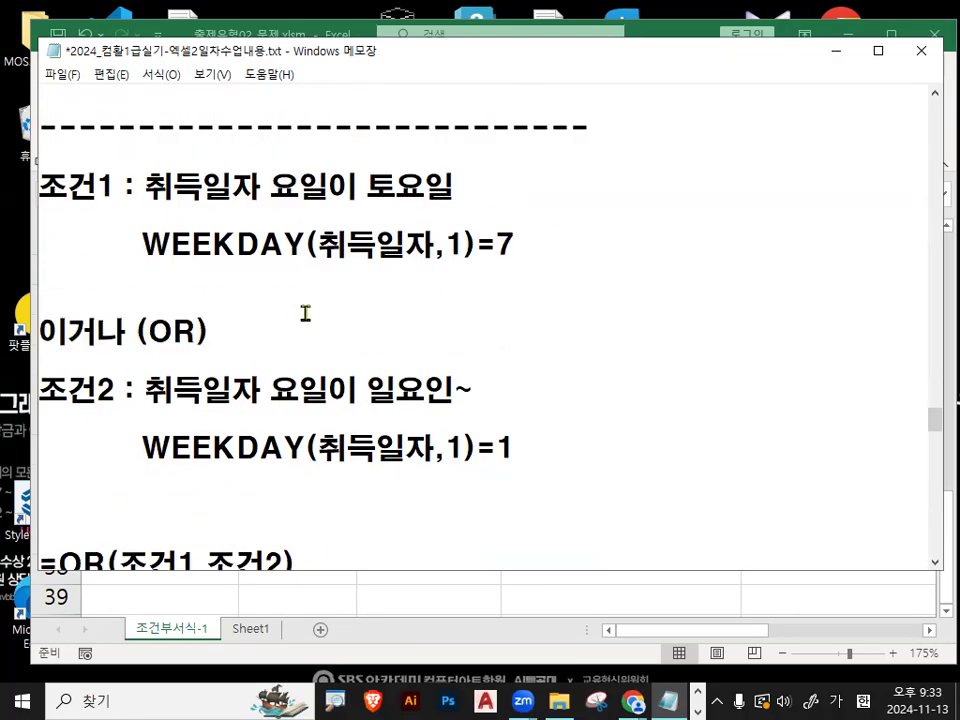
- Underline WEEKDAY and 취득일자 in condition 1's formula in red, check its option 1, and circle 토 and the 7
drag(152, 266, 429, 263)
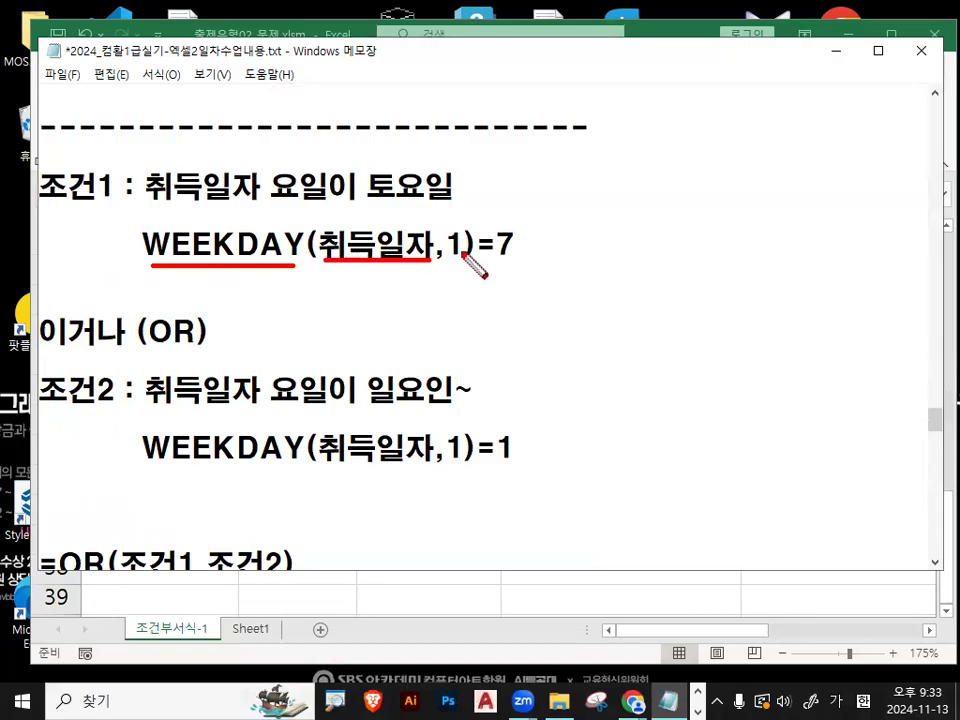
drag(452, 214, 490, 174)
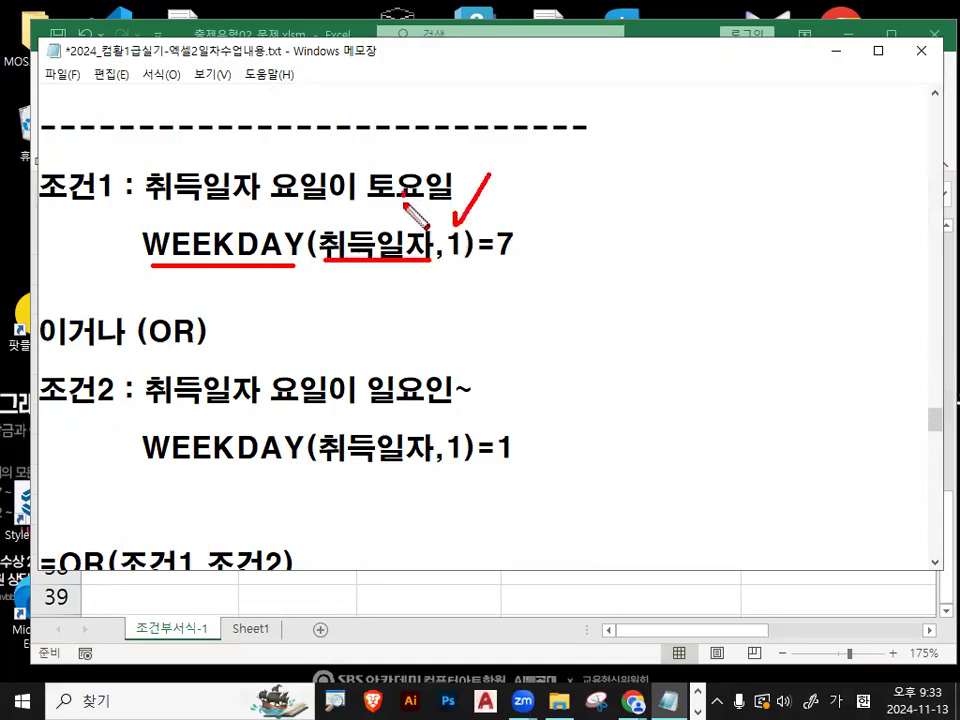
drag(400, 160, 408, 198)
drag(545, 250, 529, 265)
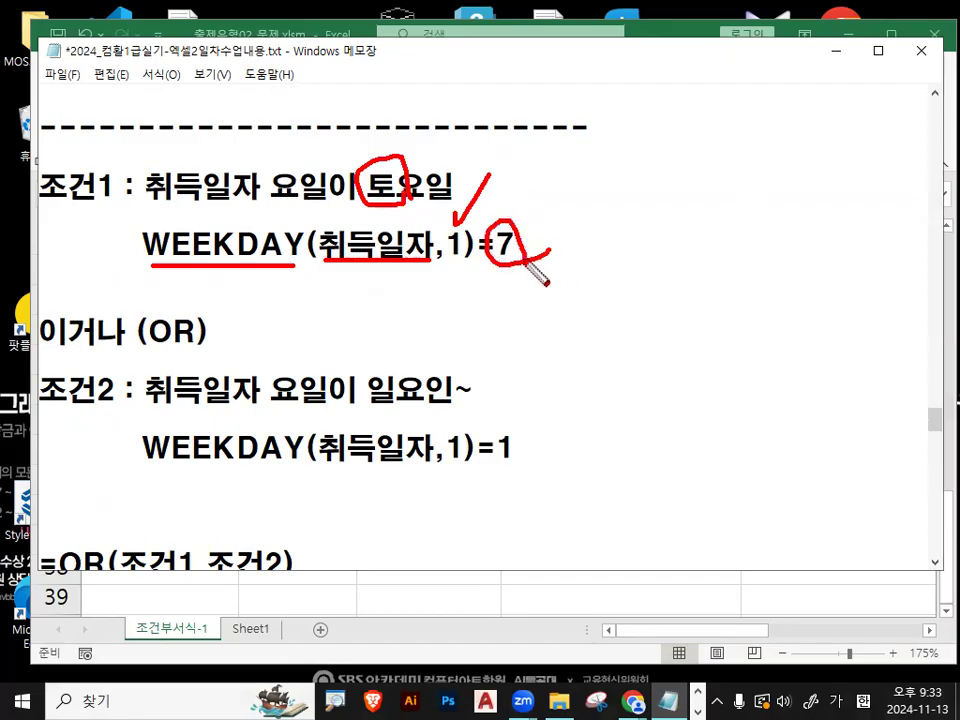
- Underline condition 2's WEEKDAY(취득일자 in red, check its option 1, circle the result 1, and clear the marks
drag(150, 461, 420, 463)
mouse_move(439, 420)
mouse_down()
mouse_move(447, 432)
mouse_move(494, 378)
mouse_up()
mouse_move(510, 460)
mouse_down()
mouse_move(488, 445)
mouse_move(522, 457)
mouse_up()
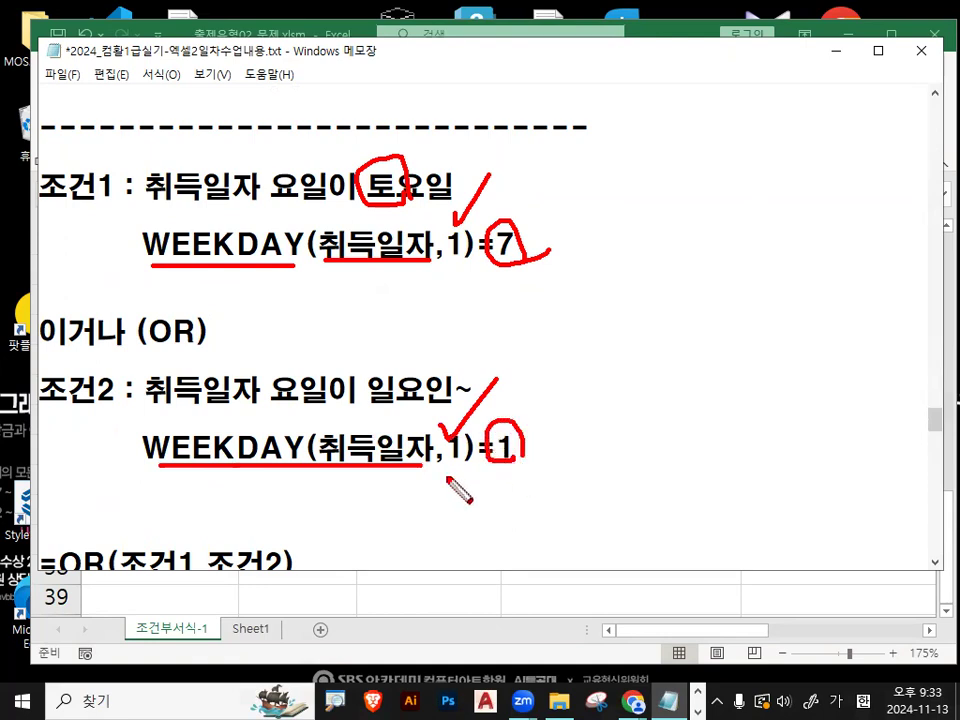
key(Escape)
- Highlight the 옵션(1) line's numbering 일(1)~ 토(7), and the option numbers (1) and (2) in the WEEKDAY notes
scroll(411, 484, up, 3)
drag(171, 364, 337, 361)
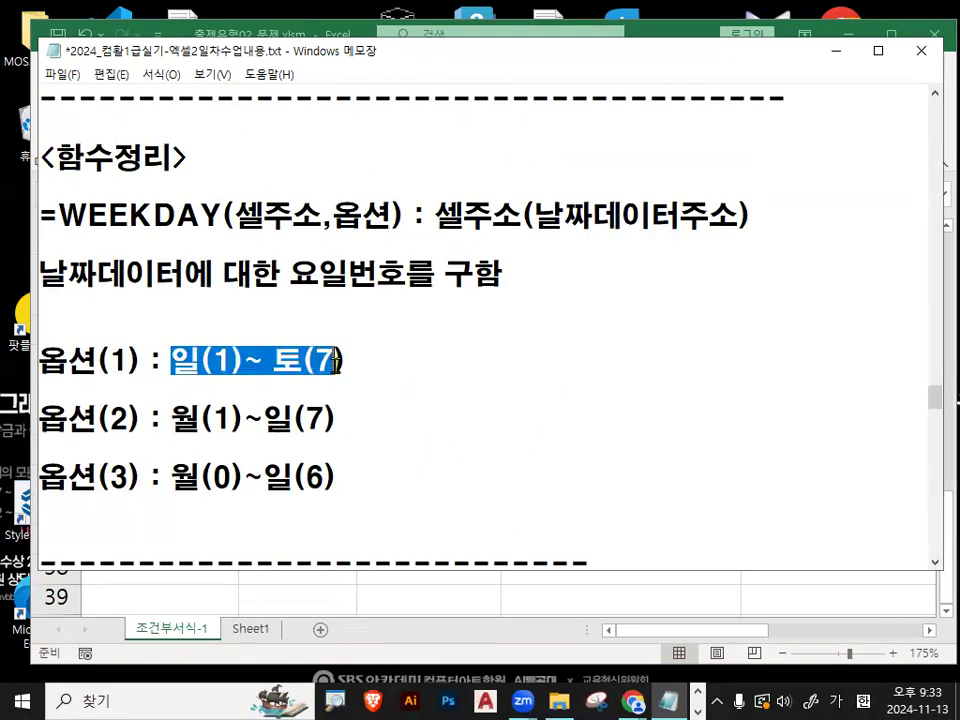
drag(67, 360, 366, 362)
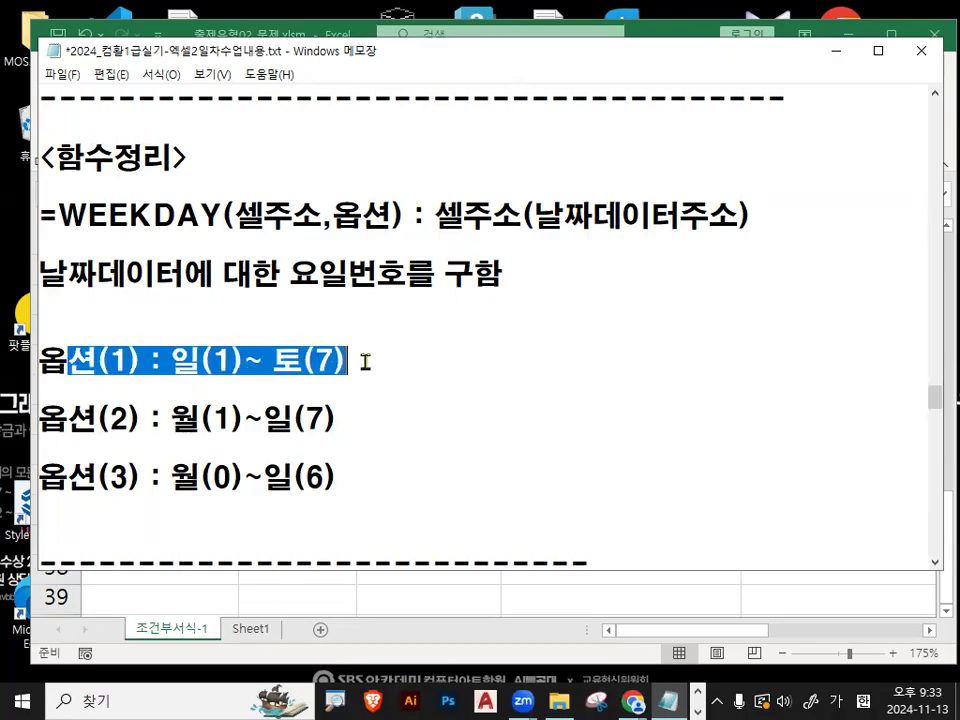
click(366, 362)
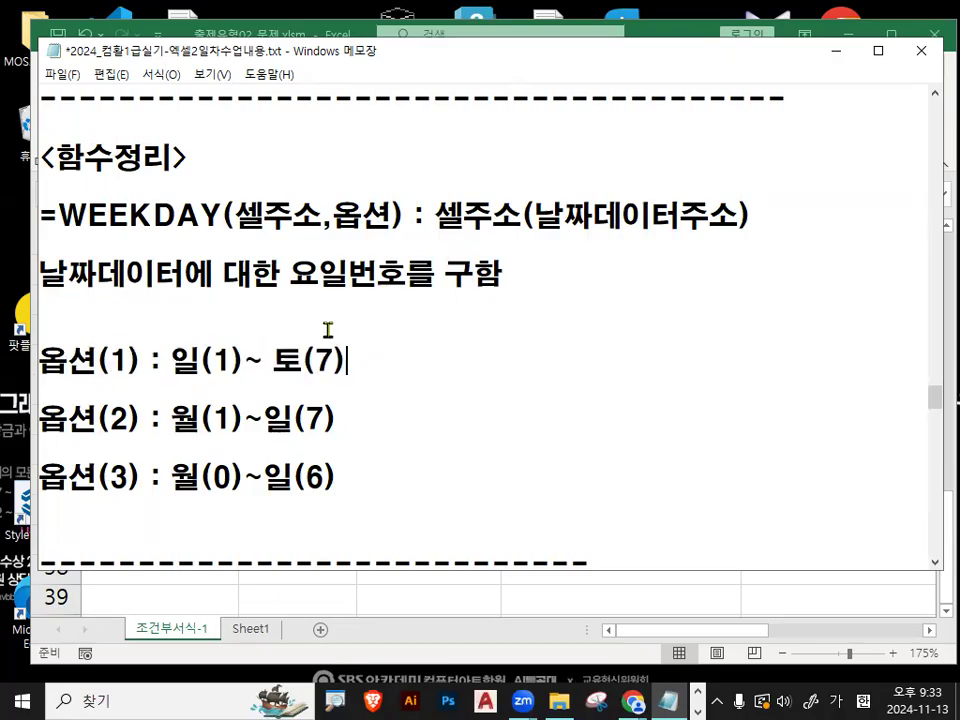
drag(97, 361, 152, 362)
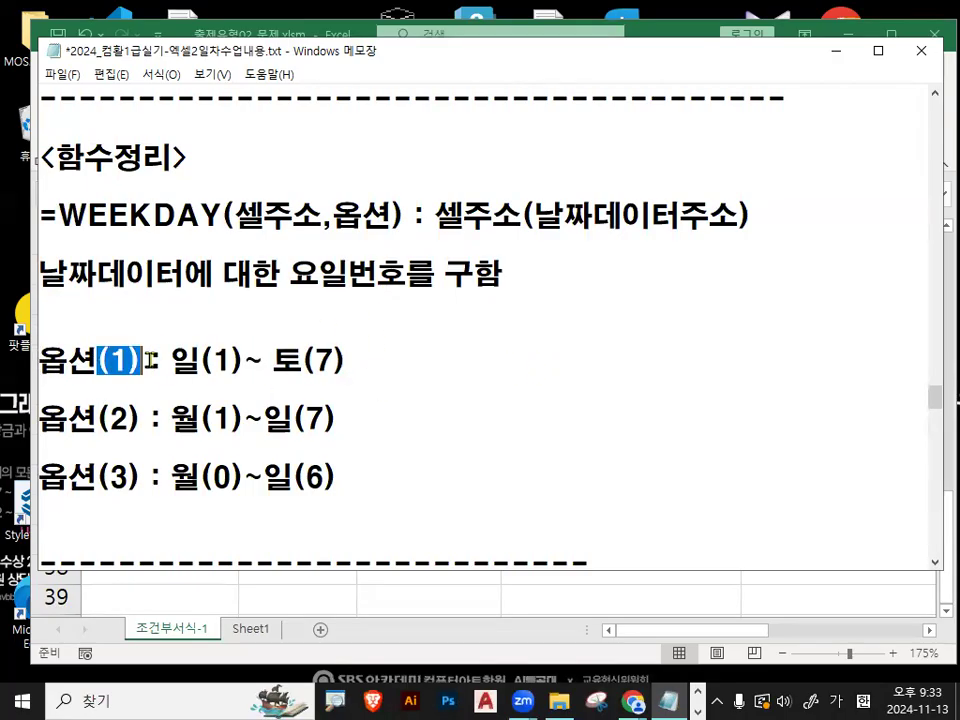
drag(97, 418, 137, 414)
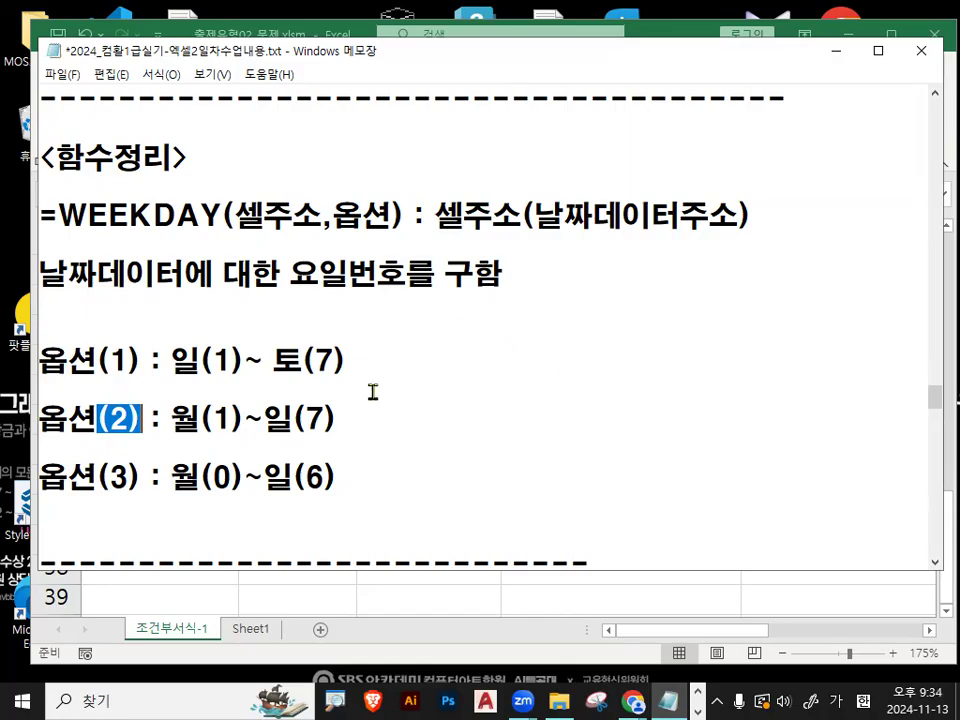
- Review the WEEKDAY option notes and the Saturday and Sunday conditions, continuing down to the 조건부서식 작업순서 section
click(326, 390)
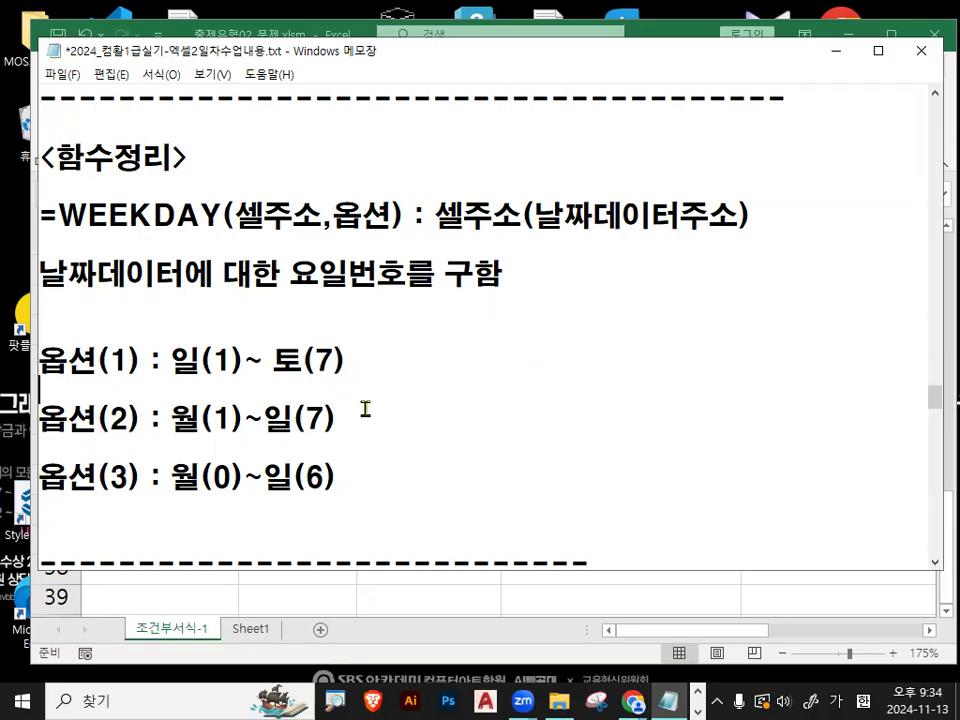
drag(97, 360, 366, 360)
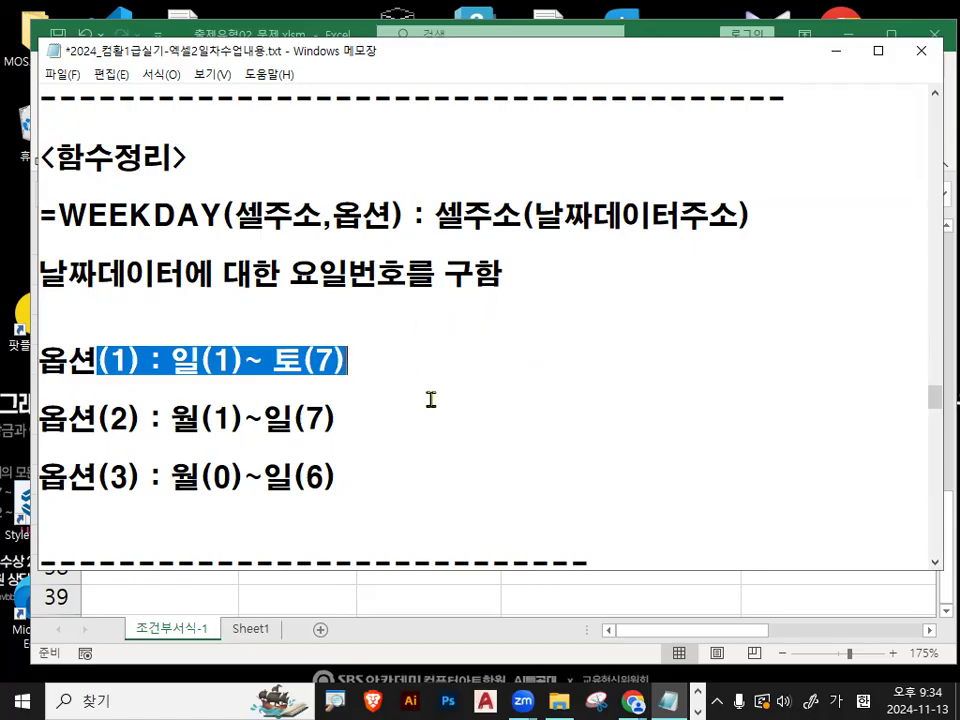
drag(98, 360, 397, 378)
scroll(397, 378, down, 2)
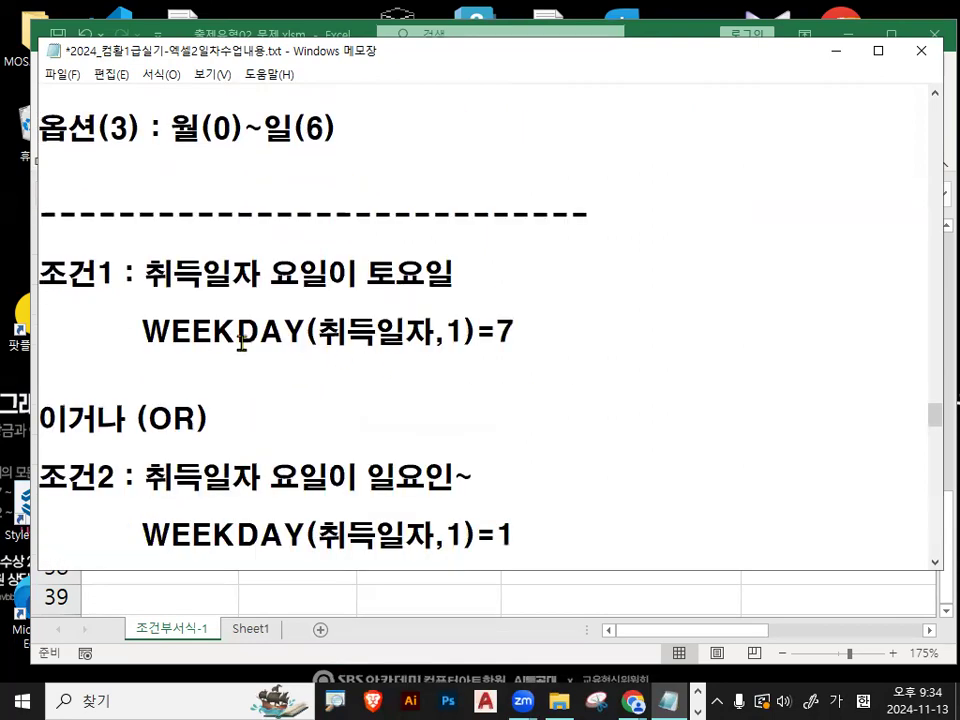
drag(122, 332, 513, 357)
drag(497, 532, 524, 532)
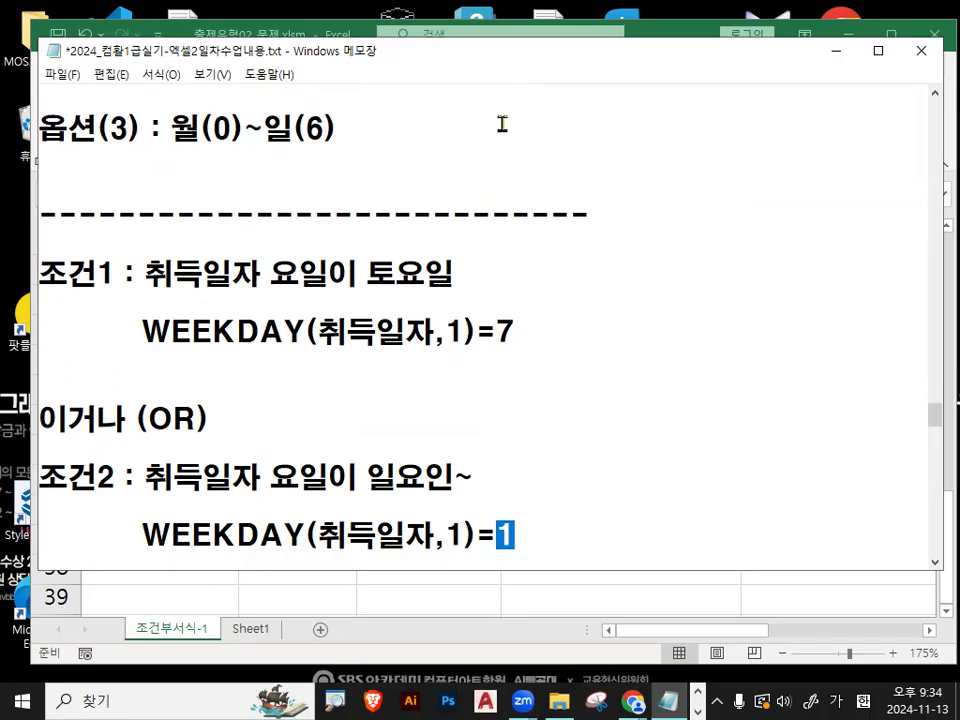
click(354, 273)
scroll(532, 161, down, 5)
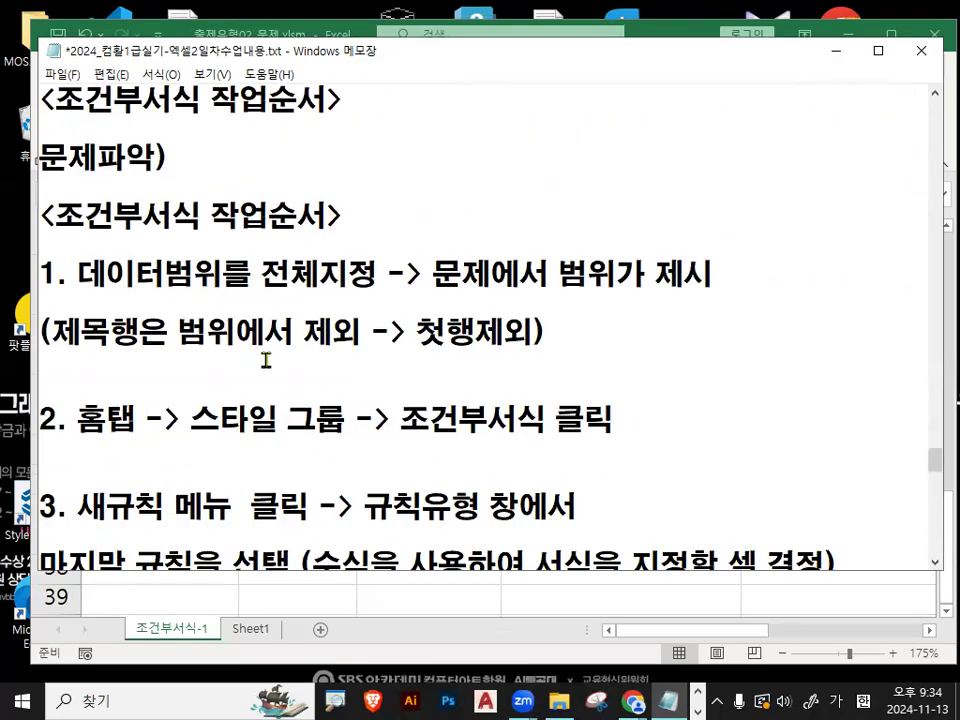
- Mark item 1 of the conditional formatting procedure in red, underlining 데이터범위를 전체지정 and circling 범위가 제시 and 제외
drag(57, 242, 318, 242)
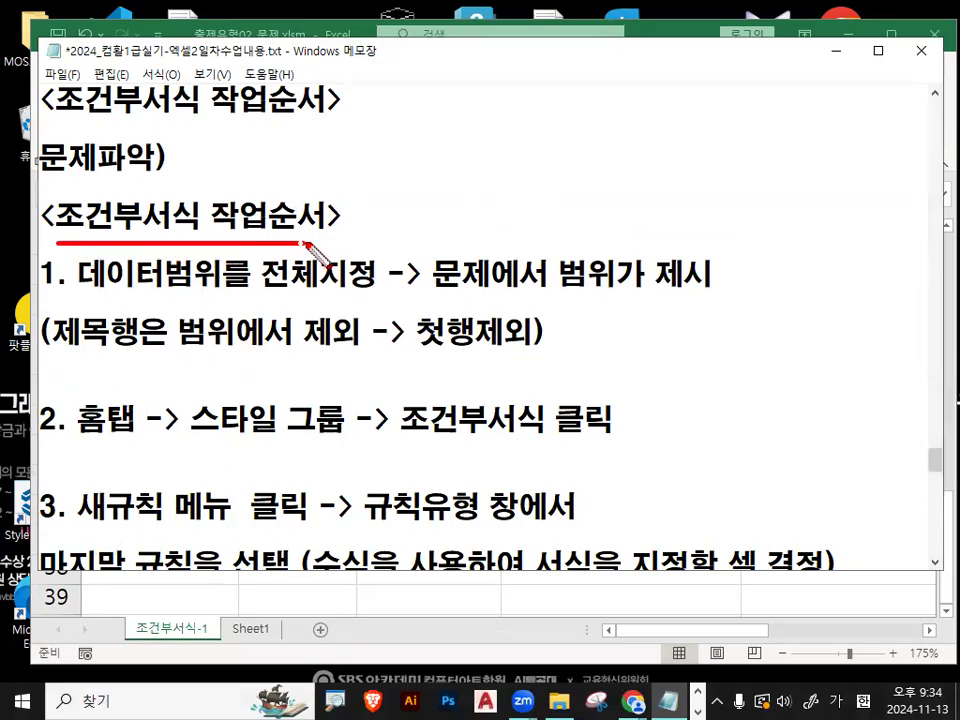
drag(78, 296, 372, 296)
drag(433, 289, 500, 289)
mouse_move(705, 285)
mouse_down()
mouse_move(654, 300)
mouse_move(628, 240)
mouse_move(714, 296)
mouse_up()
drag(578, 212, 637, 203)
drag(667, 159, 668, 157)
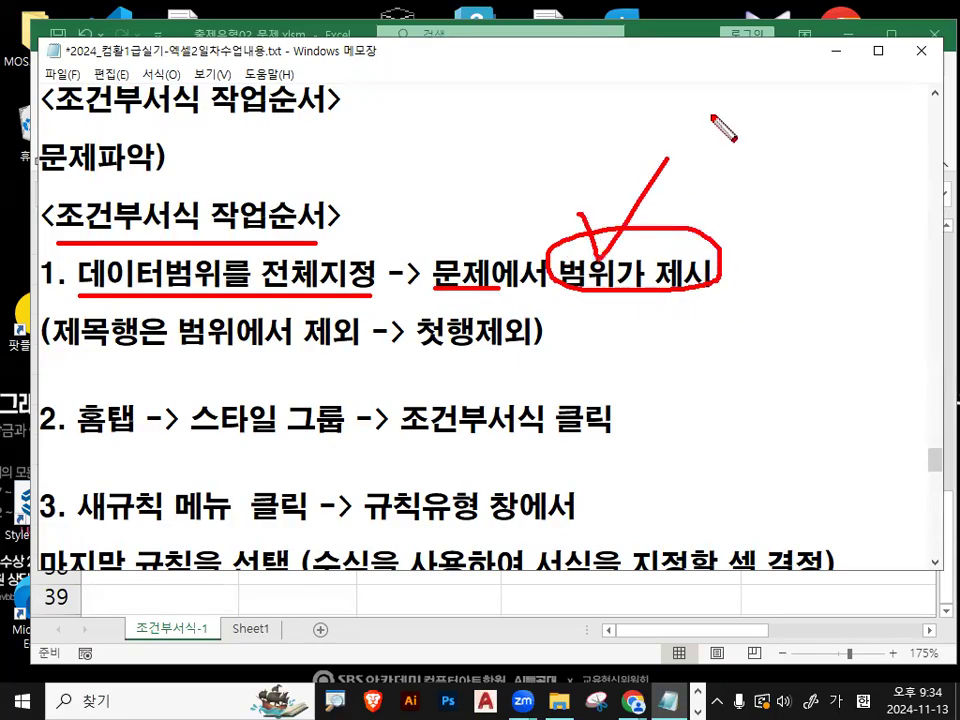
drag(64, 350, 162, 352)
mouse_move(292, 350)
mouse_down()
mouse_move(322, 305)
mouse_move(357, 343)
mouse_move(526, 341)
mouse_up()
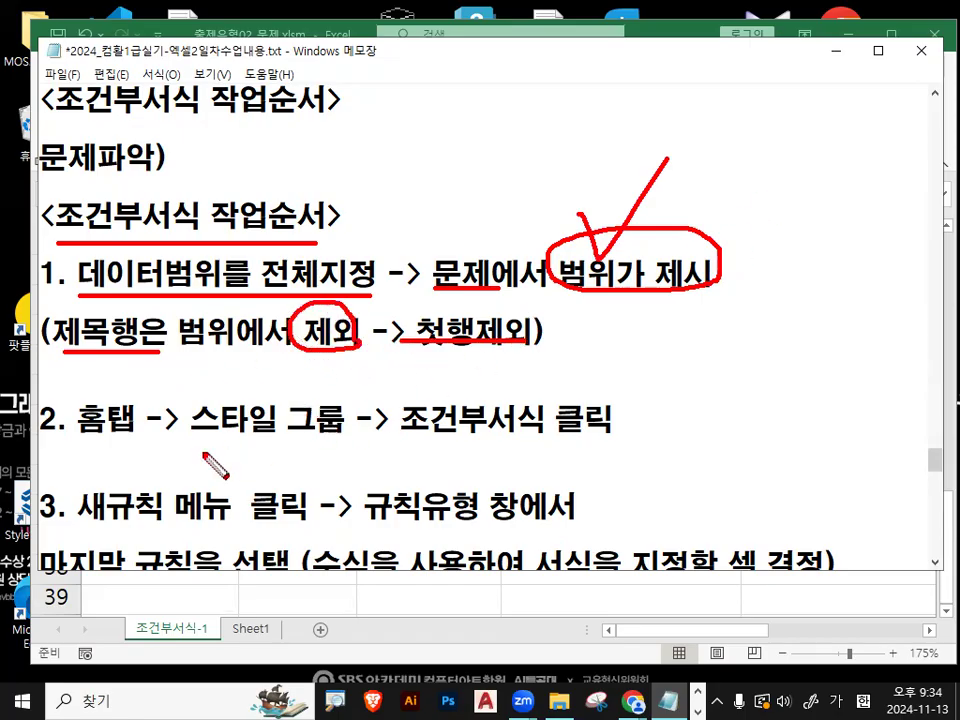
- Underline 홈탭, 스타일 그룹 and 조건부서식 in item 2 in red and clear all on-screen markup
drag(74, 445, 124, 444)
drag(192, 441, 320, 442)
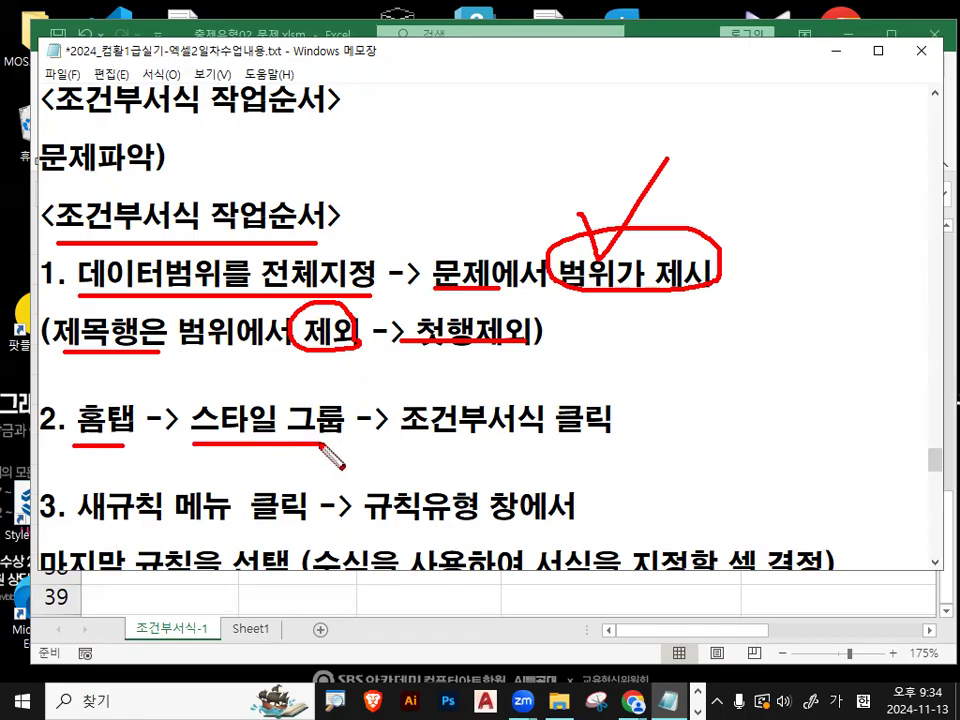
drag(400, 440, 573, 440)
mouse_move(100, 405)
mouse_down()
mouse_move(300, 335)
mouse_move(410, 365)
mouse_move(450, 355)
mouse_up()
mouse_move(606, 428)
mouse_down()
mouse_move(398, 388)
mouse_move(551, 441)
mouse_up()
key(Escape)
- Switch to the 출제유형02_문제.xlsm workbook and select the first data row, A3:F3, on sheet 조건부서식-1
click(837, 52)
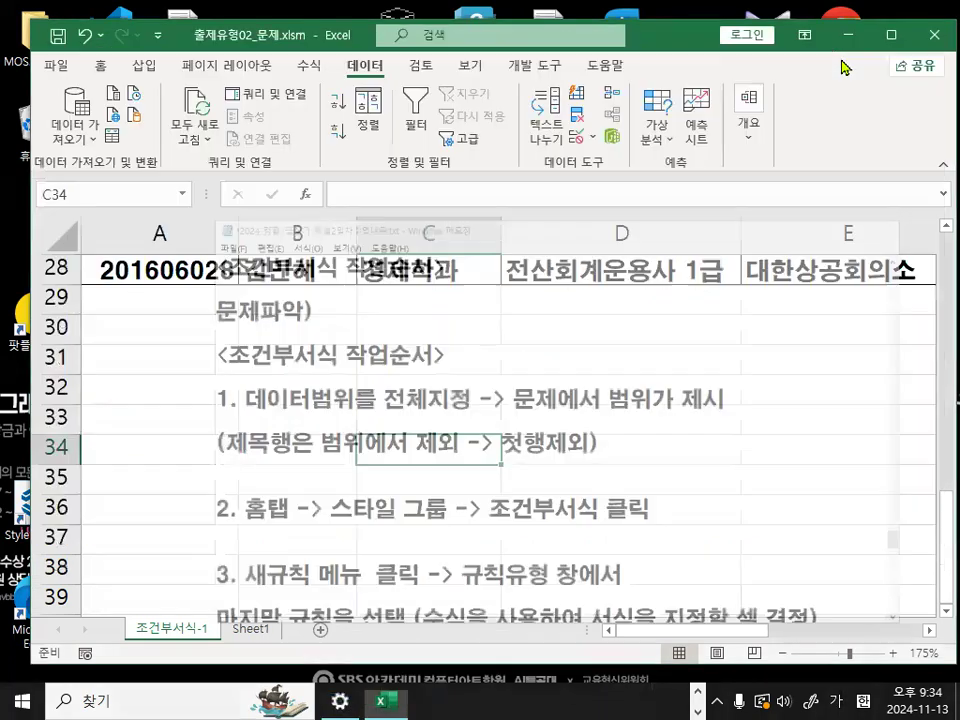
scroll(140, 445, up, 9)
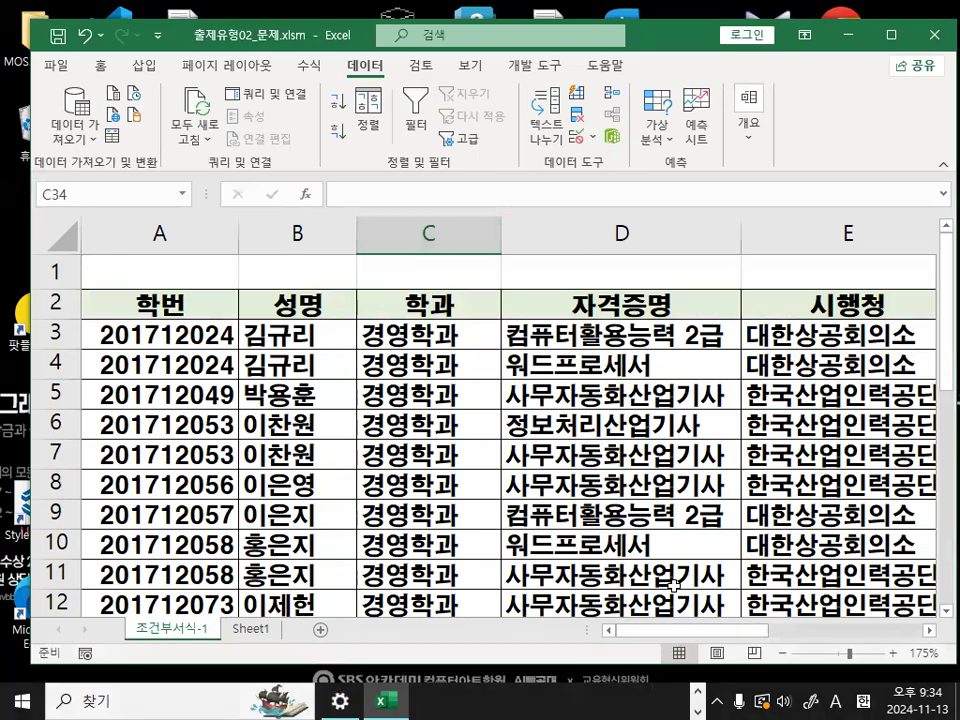
drag(133, 328, 548, 338)
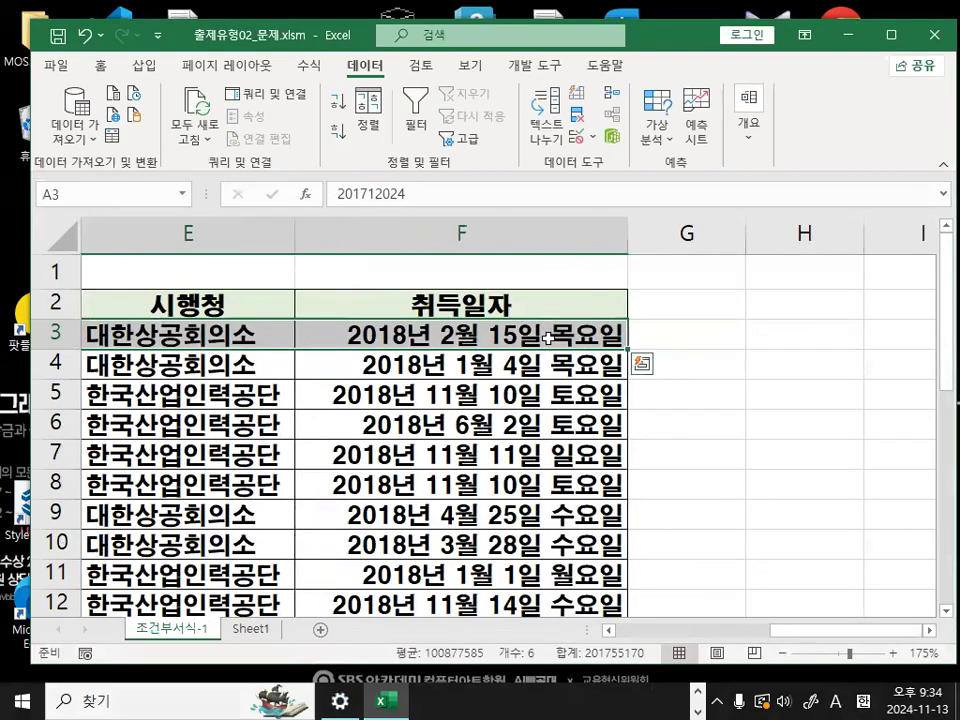
drag(806, 630, 653, 630)
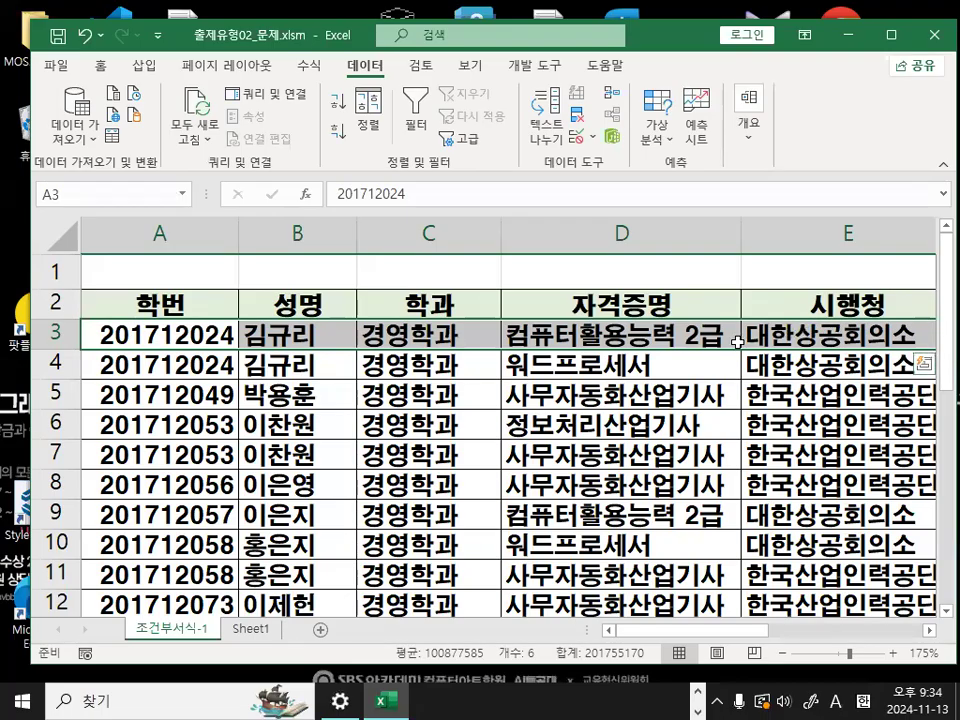
- Handwrite C + S + down arrow and a downward arrow over the 학번 column in red, and clear the drawing
mouse_move(245, 224)
mouse_down()
mouse_move(201, 258)
mouse_move(356, 262)
mouse_up()
drag(340, 196, 343, 303)
drag(485, 212, 400, 285)
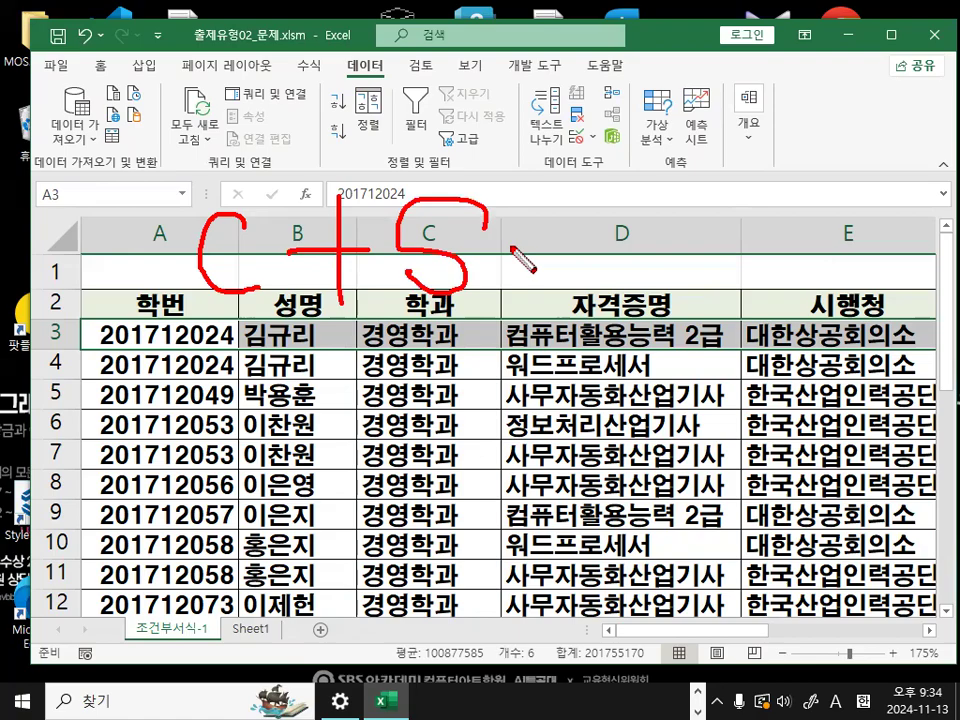
drag(510, 245, 585, 245)
drag(550, 205, 551, 290)
mouse_move(696, 160)
mouse_down()
mouse_move(708, 322)
mouse_move(760, 290)
mouse_up()
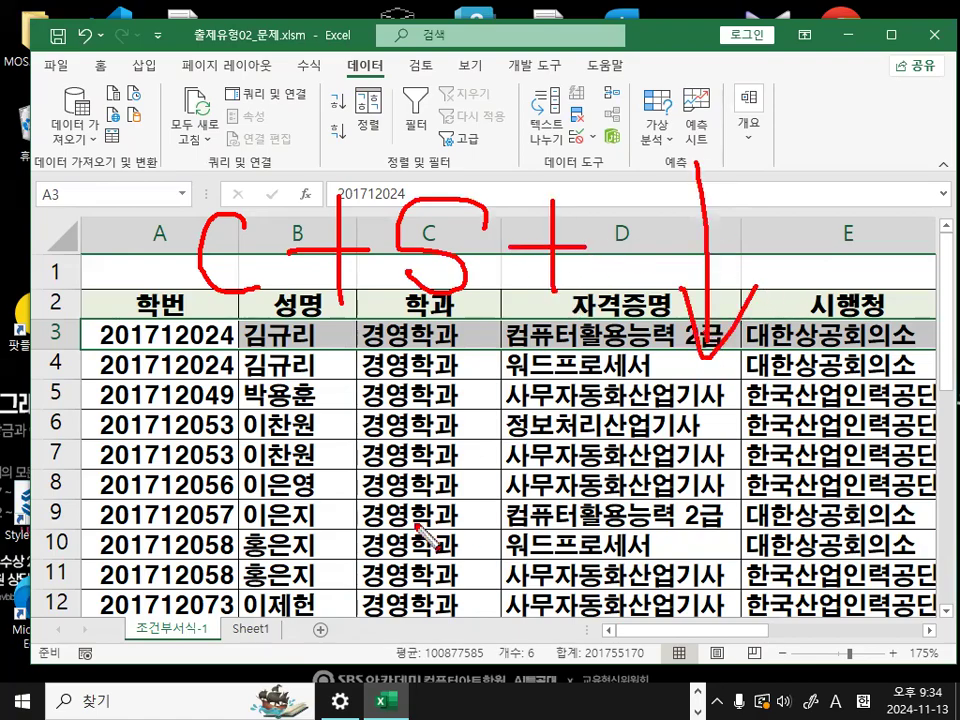
drag(208, 330, 205, 585)
mouse_move(173, 508)
mouse_down()
mouse_move(185, 540)
mouse_move(280, 482)
mouse_up()
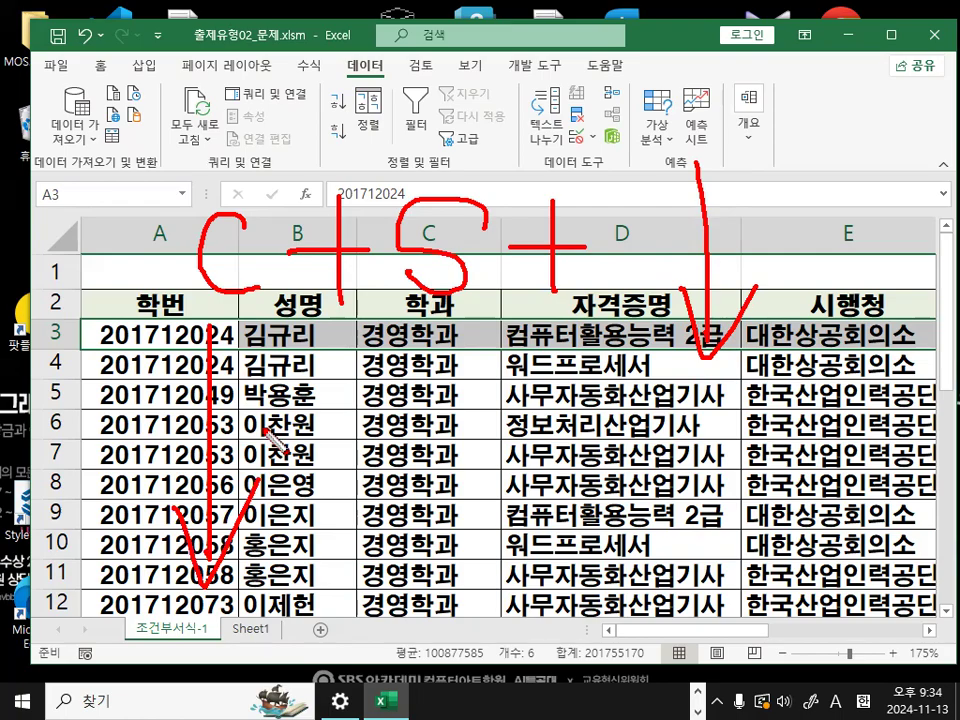
key(Escape)
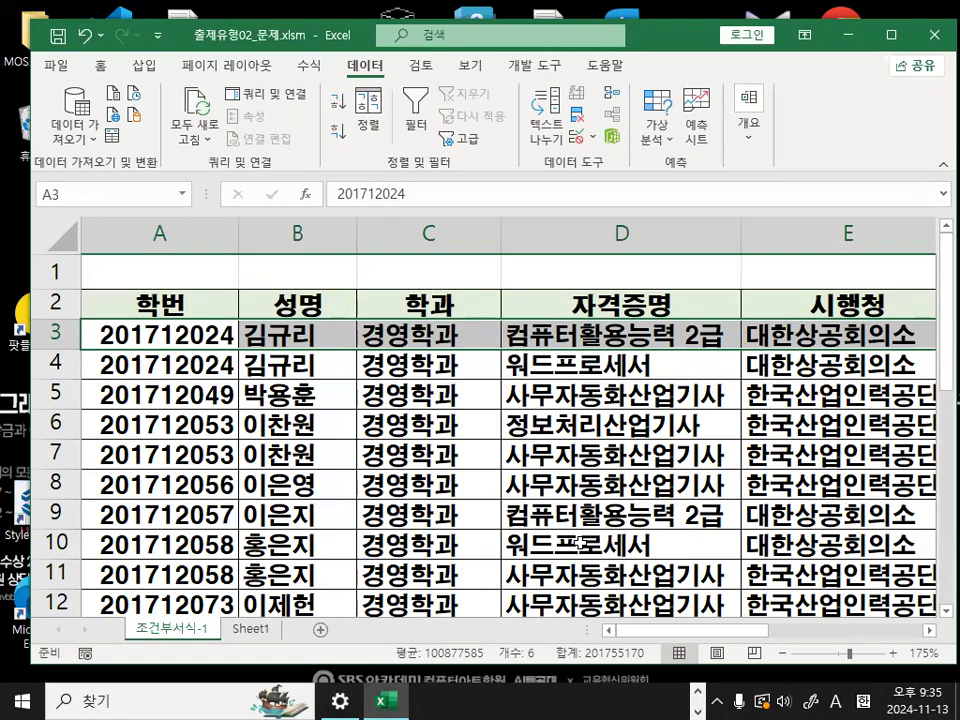
- Extend the selection from row 3 down to the last data row, covering A3:F28
key(ctrl+shift+Down)
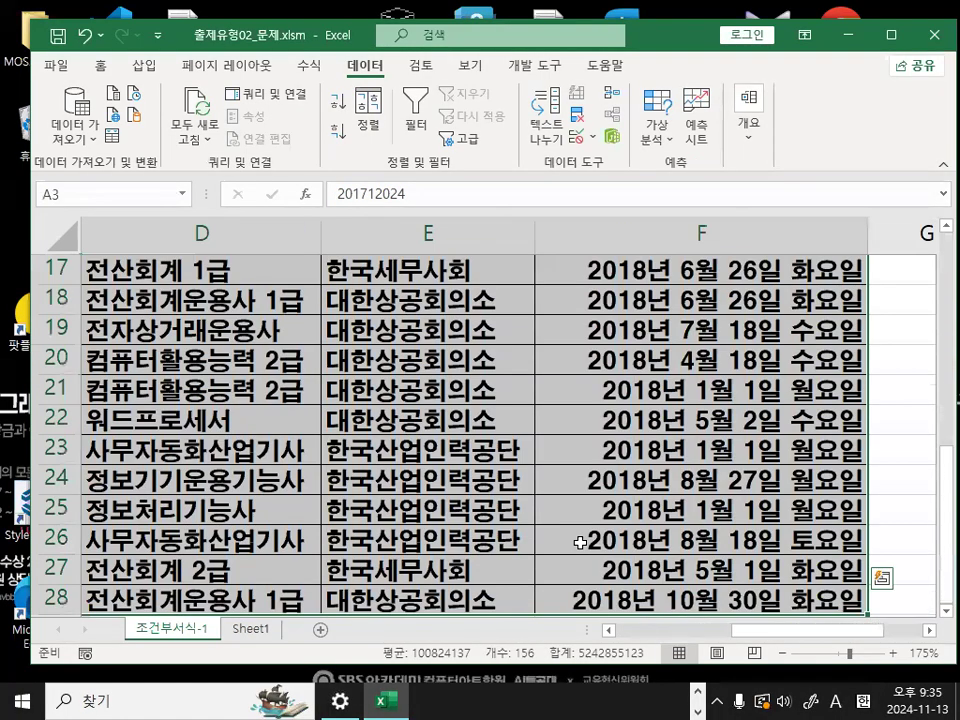
scroll(396, 548, down, 3)
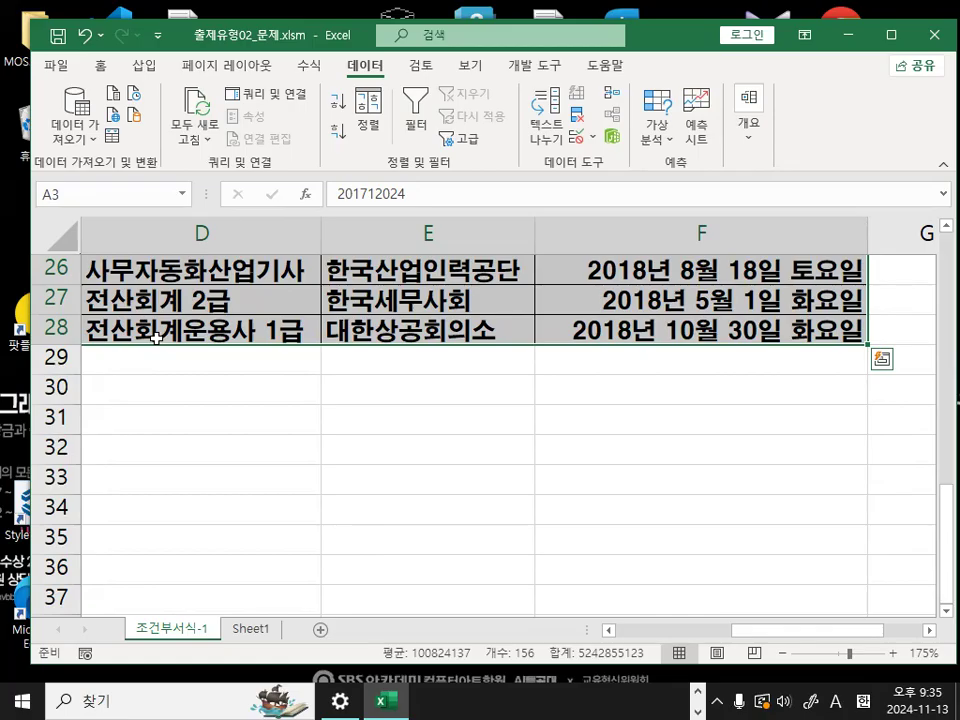
- Sketch a handwritten number and a large downward arrow in red over the last data rows, and clear them
key(ctrl+2)
mouse_move(388, 218)
mouse_down()
mouse_move(424, 340)
mouse_move(329, 324)
mouse_up()
mouse_move(355, 301)
mouse_down()
mouse_move(438, 340)
mouse_move(450, 290)
mouse_up()
mouse_move(497, 285)
mouse_down()
mouse_move(541, 318)
mouse_move(478, 300)
mouse_up()
drag(253, 237, 265, 598)
drag(217, 508, 343, 422)
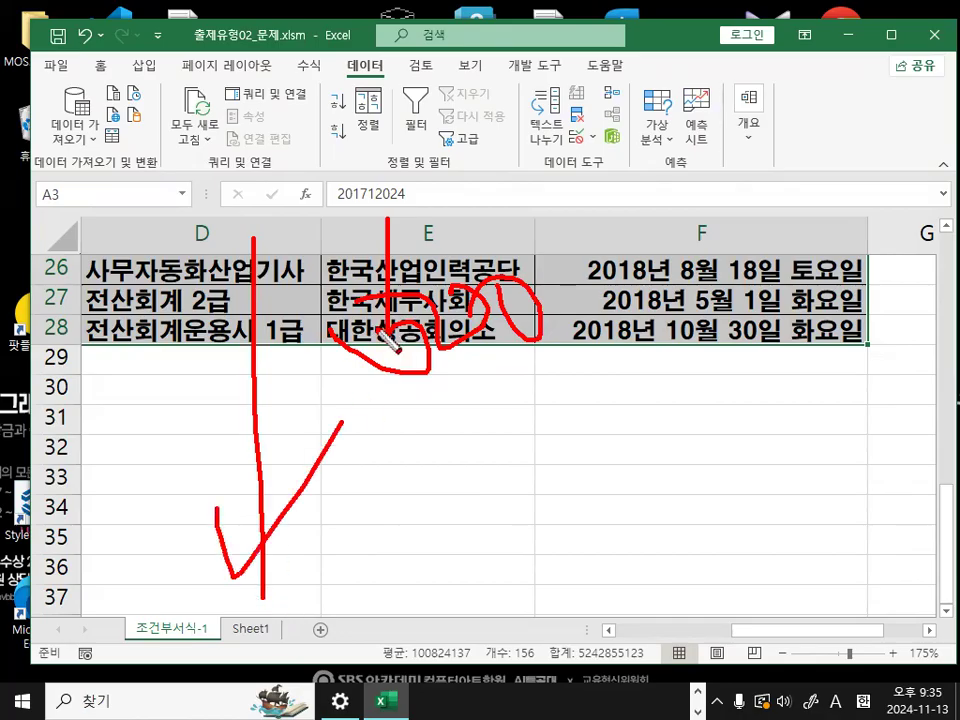
key(Escape)
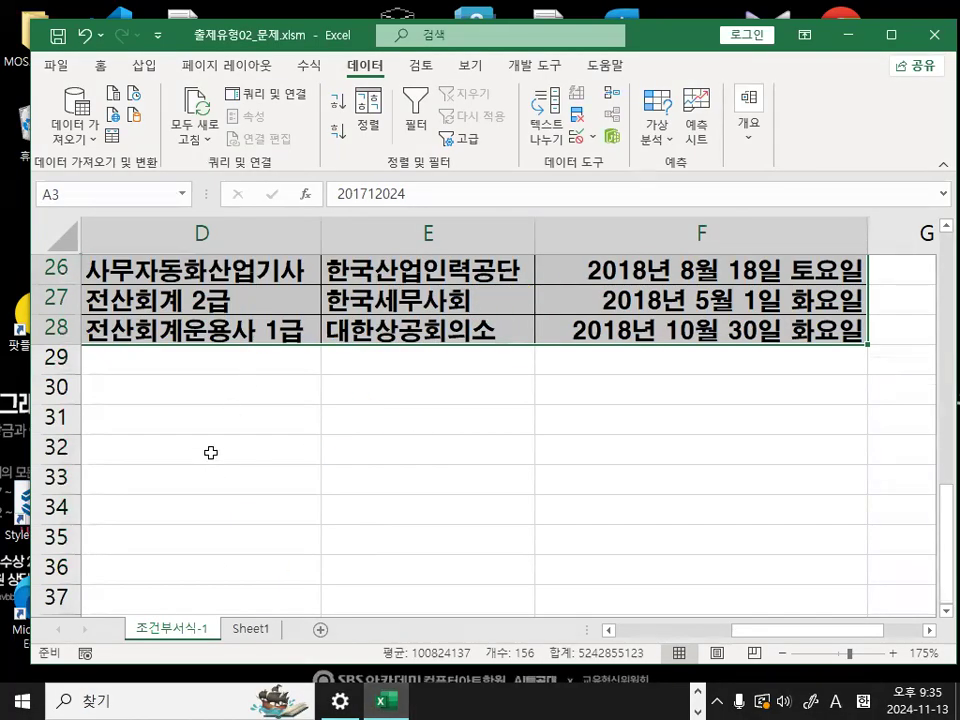
- Enter the note "CTRL + SHIFT + 아래방향키 (데이터범위전체를 지정)" in cell D32
click(206, 451)
text(CTRL +)
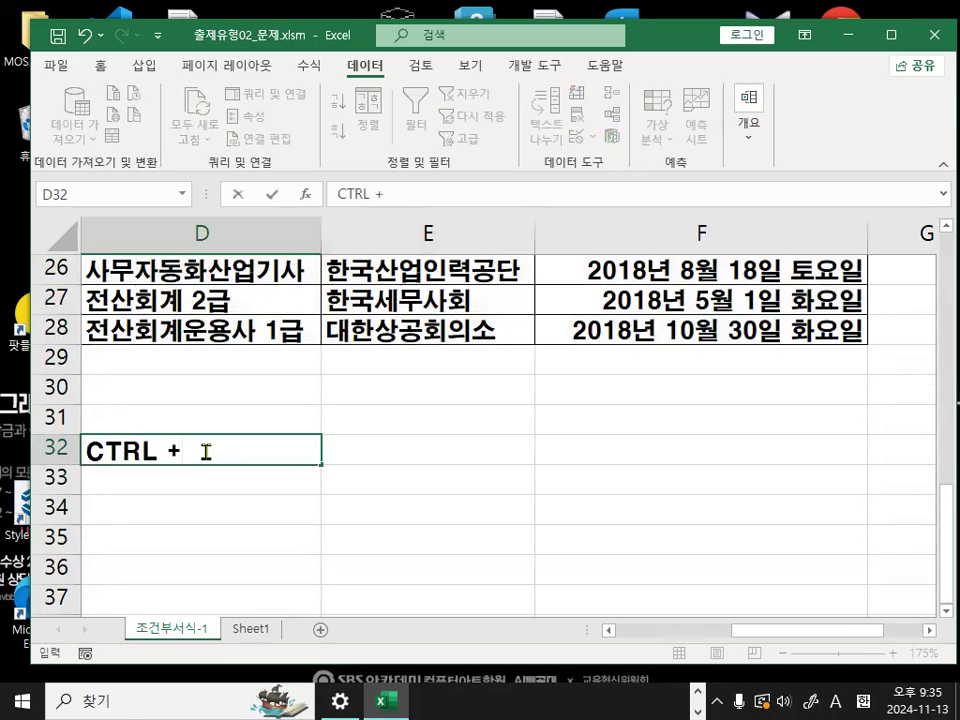
text( SHIFT)
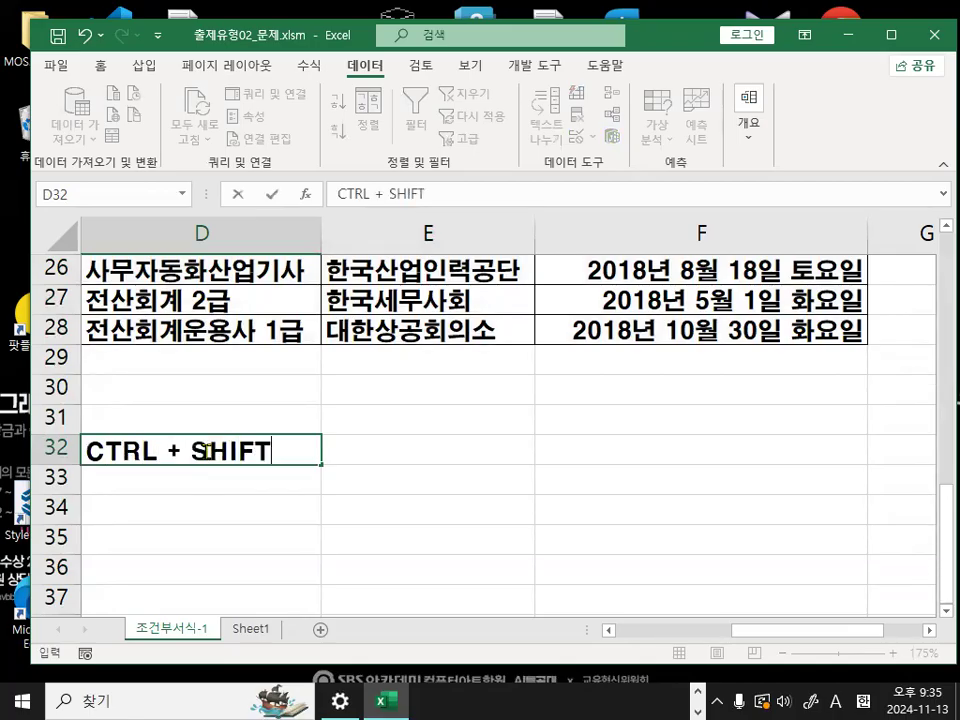
text( + 아래)
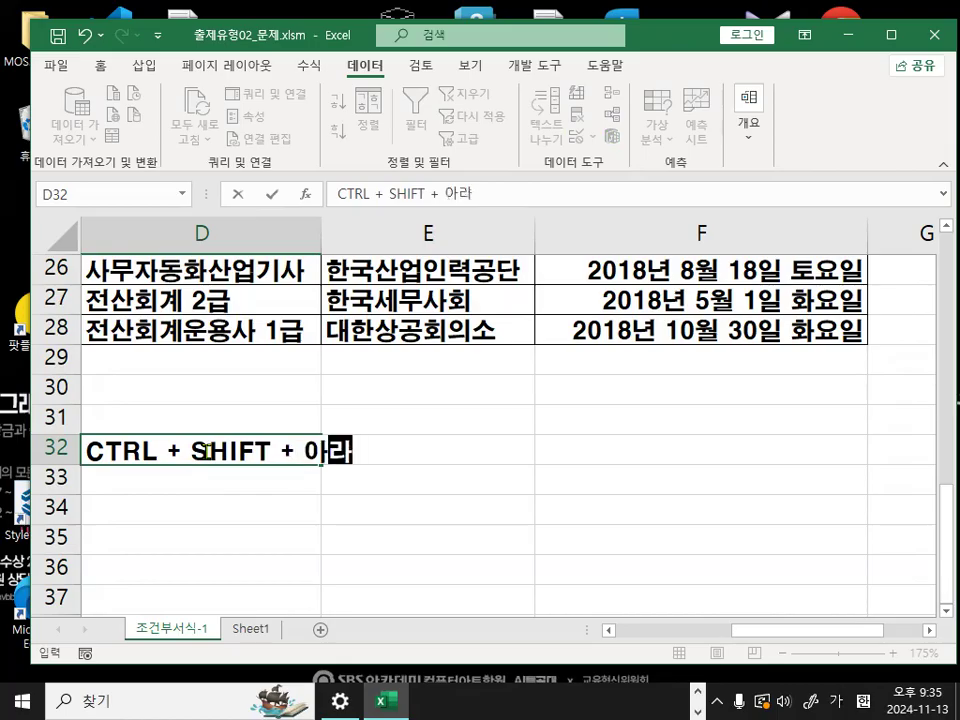
text(방향키)
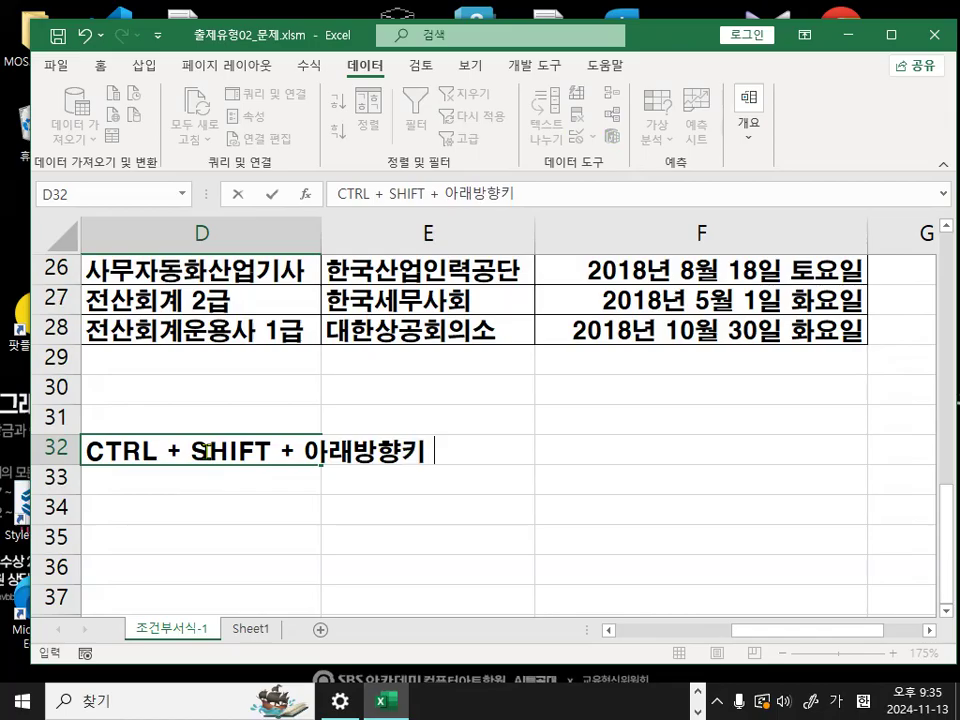
text( (데)
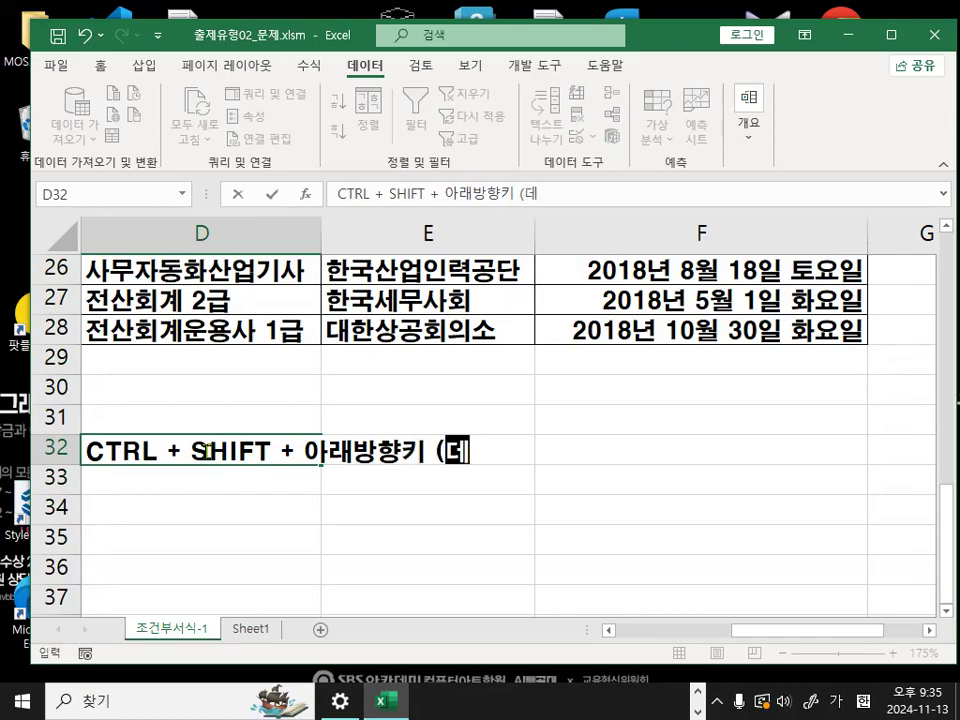
text(이터범위전ㅊ체를 지정))
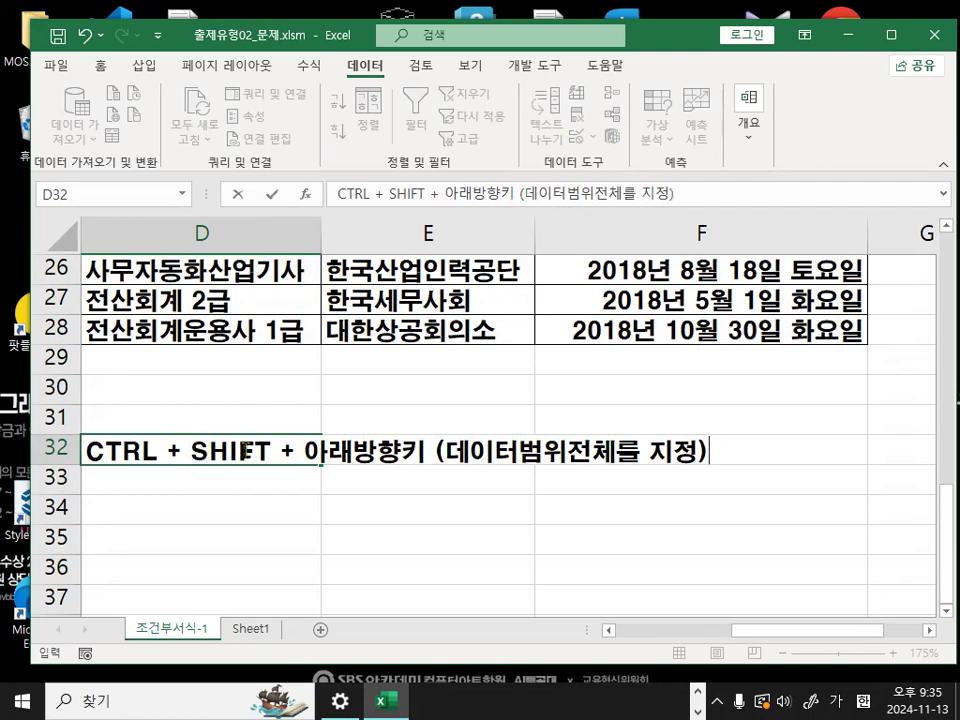
click(209, 381)
- Select the whole data range without the header row, A3:F28
scroll(407, 478, up, 8)
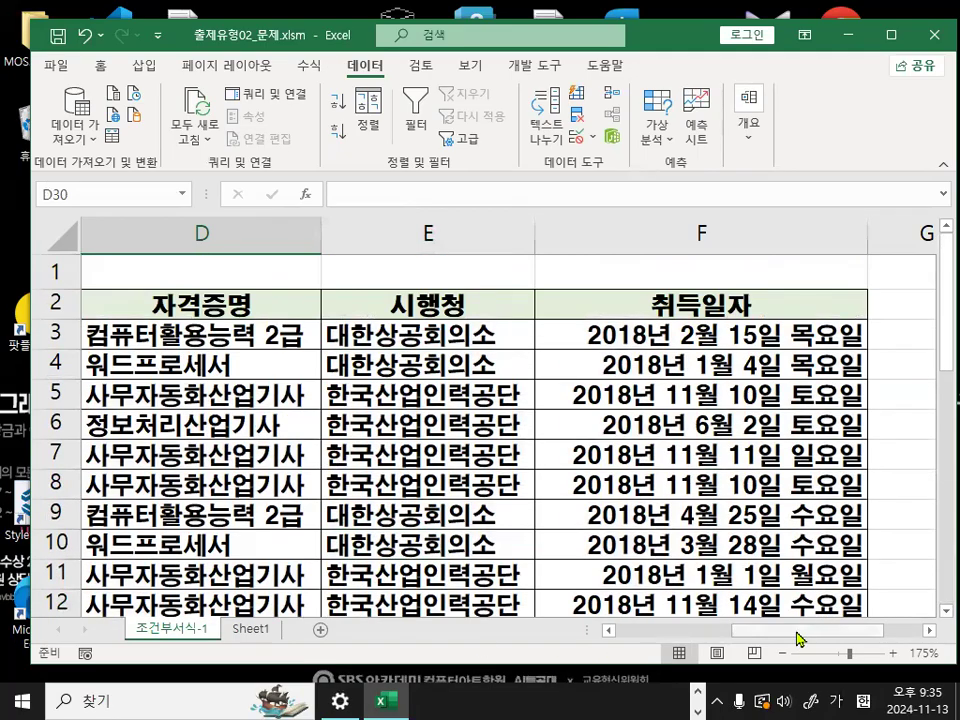
scroll(489, 587, left, 3)
click(127, 333)
drag(127, 333, 453, 564)
scroll(375, 418, up, 3)
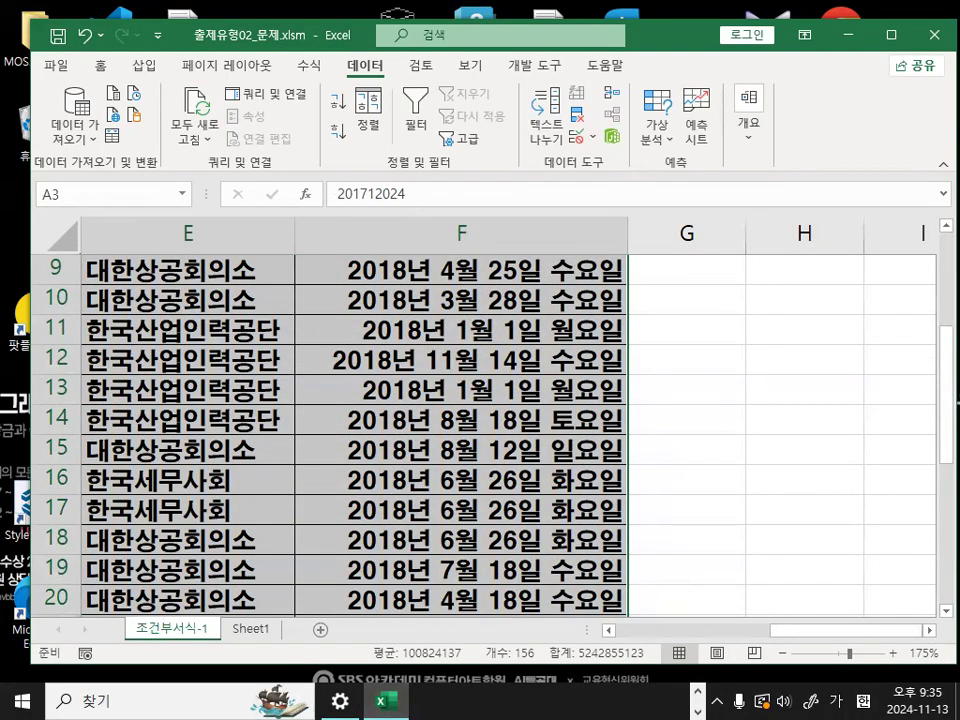
- Return to the Notepad notes, mark 홈탭, 스타일 그룹 and 조건부서식 클릭 in item 2 in red, and clear the marks
key(alt+Tab)
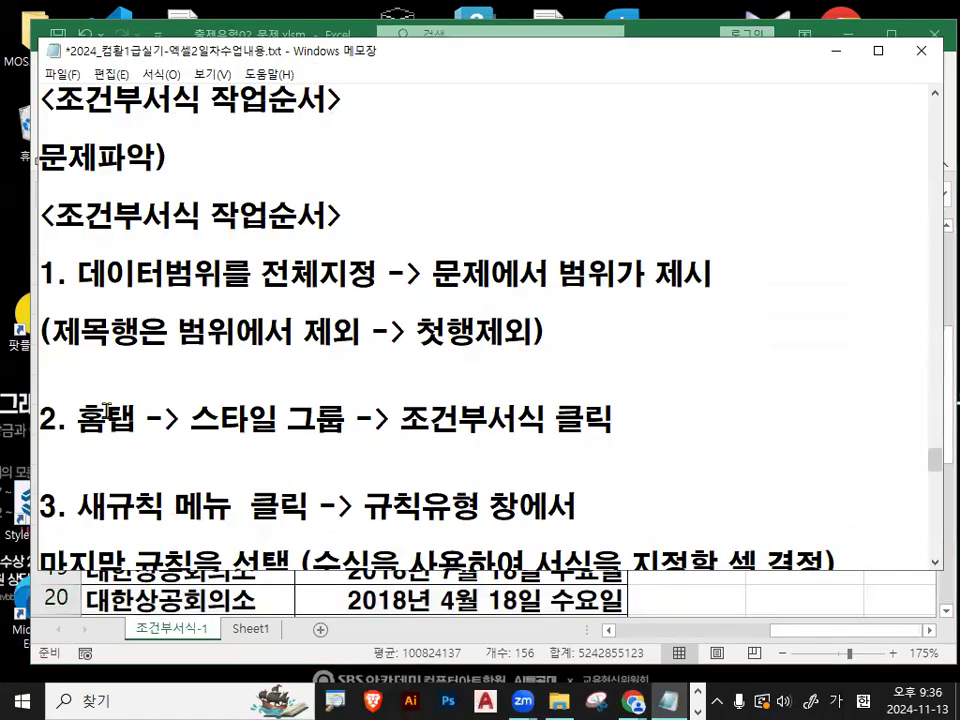
drag(70, 420, 138, 442)
scroll(140, 445, down, 1)
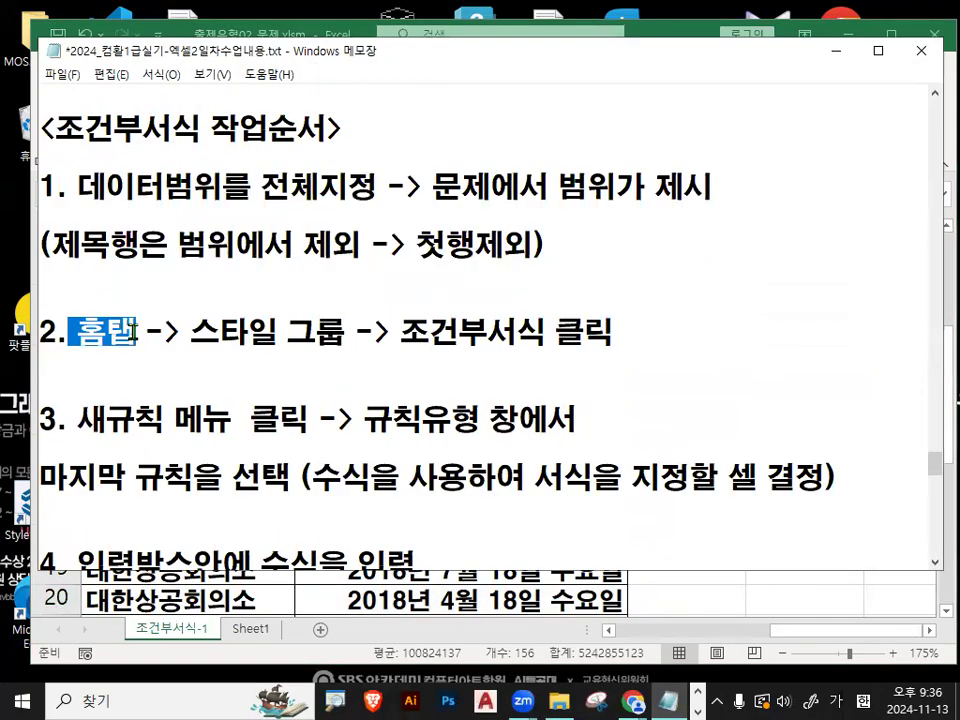
click(84, 333)
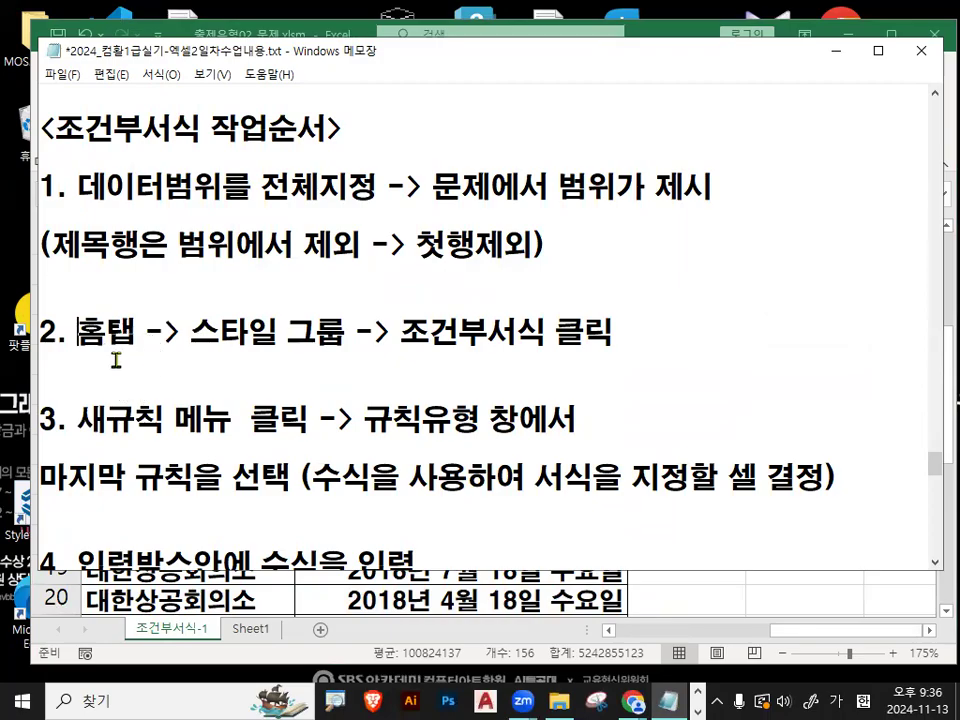
key(ctrl+2)
drag(87, 360, 130, 360)
drag(196, 357, 318, 358)
drag(404, 356, 592, 356)
mouse_move(440, 318)
mouse_down()
mouse_move(452, 338)
mouse_move(518, 237)
mouse_up()
key(Escape)
- Return to the Excel workbook and display the 홈 commands that include 조건부 서식
click(841, 52)
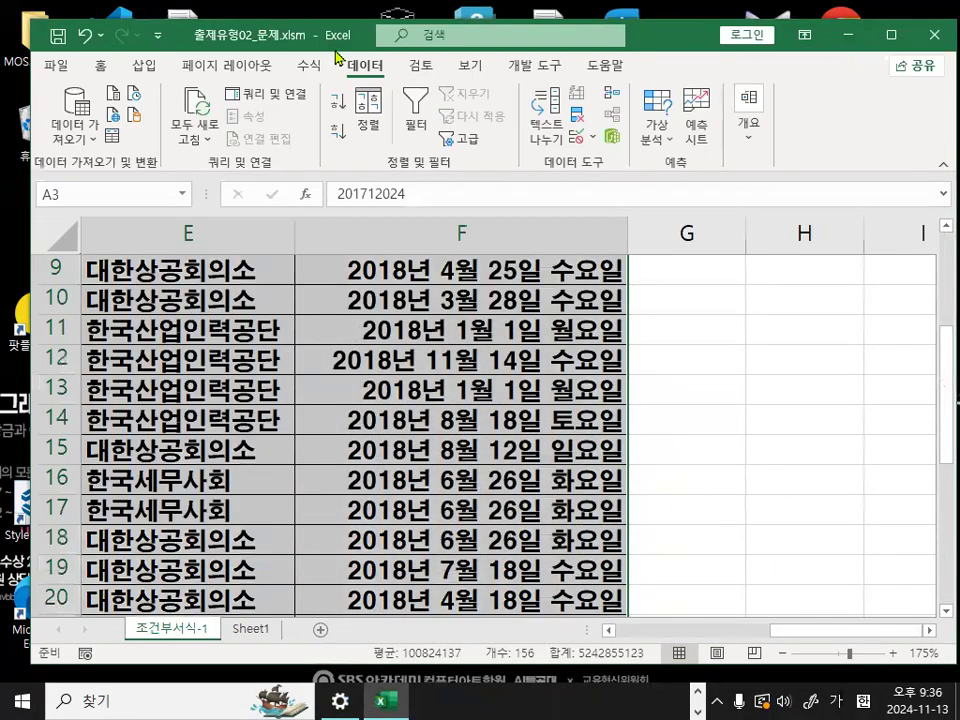
key(ctrl+1)
mouse_move(166, 90)
mouse_down()
mouse_move(172, 100)
mouse_move(140, 128)
mouse_move(118, 100)
mouse_move(170, 90)
mouse_up()
key(Escape)
click(100, 65)
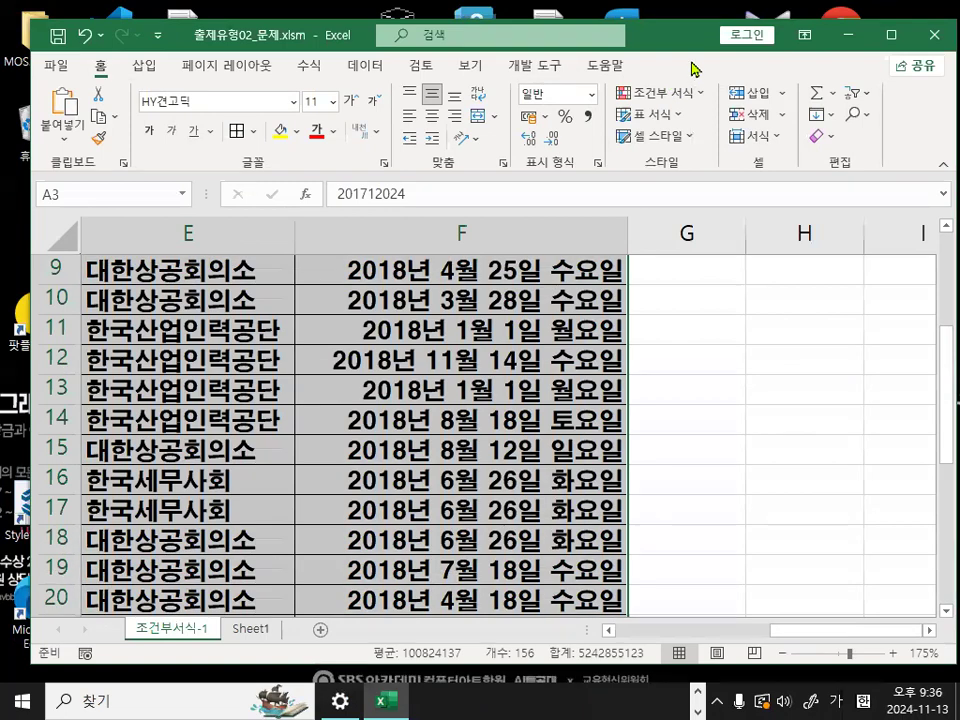
- Move the Excel window down and partly off the left side of the desktop, leaving its 스타일 group in view
drag(667, 46, 398, 138)
key(ctrl+1)
click(421, 250)
mouse_move(426, 262)
mouse_down()
mouse_move(331, 234)
mouse_move(428, 276)
mouse_up()
key(Escape)
drag(407, 134, 297, 129)
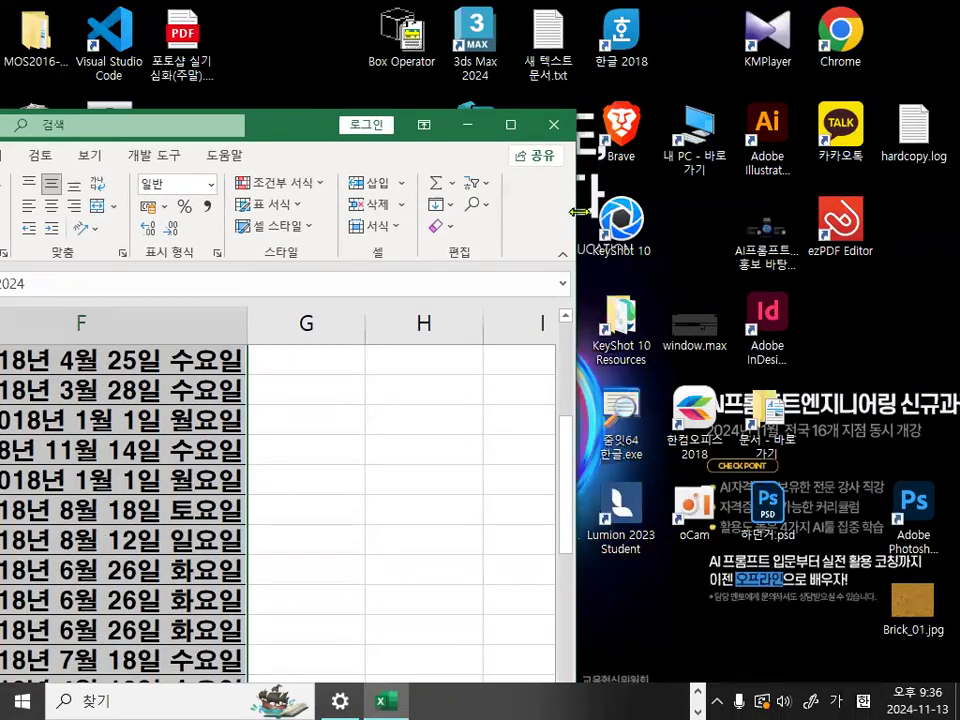
- Widen and reposition the Excel window until the 스타일 group shows its expanded cell style gallery
drag(578, 211, 935, 218)
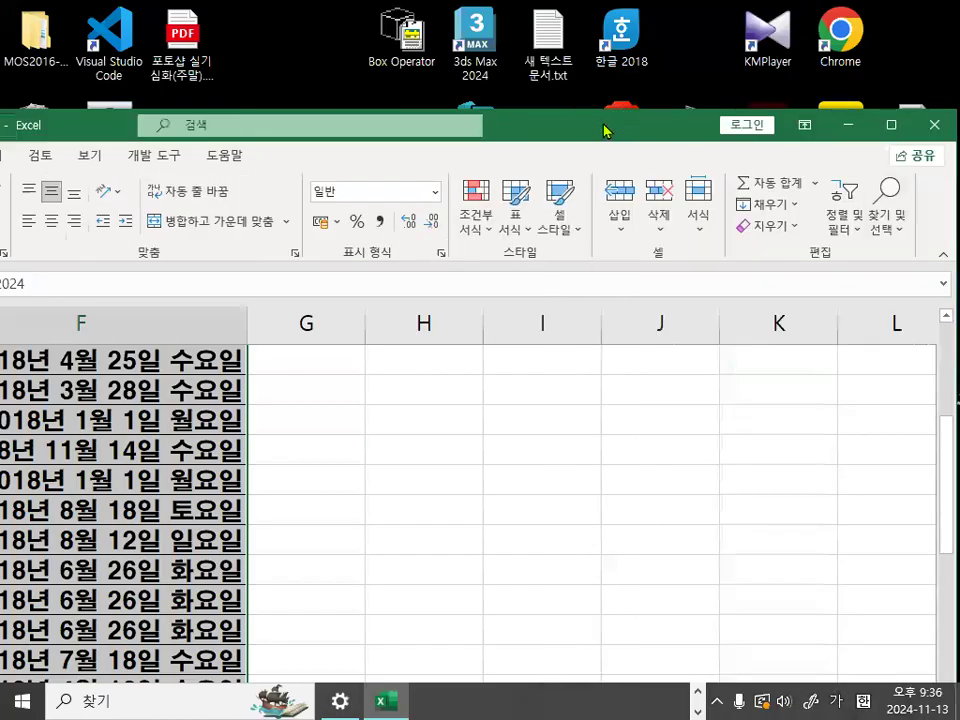
drag(603, 126, 267, 126)
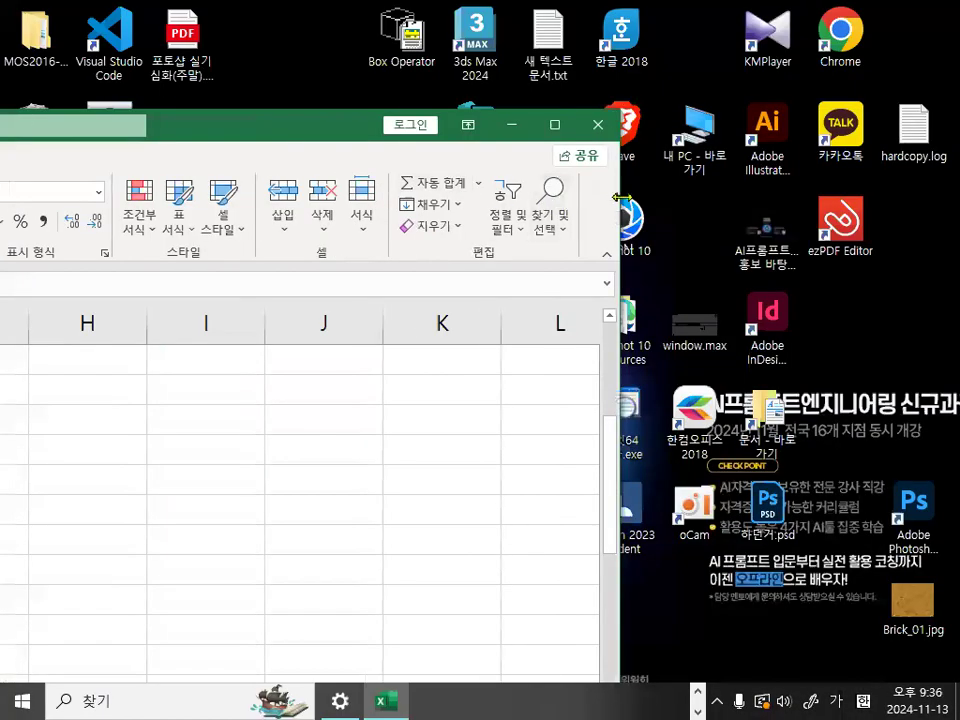
drag(622, 197, 958, 197)
drag(418, 120, 510, 141)
- Mark the 스타일 group and its 조건부 서식 command in red, and clear the marks
key(ctrl+1)
mouse_move(702, 237)
mouse_down()
mouse_move(702, 262)
mouse_move(572, 297)
mouse_up()
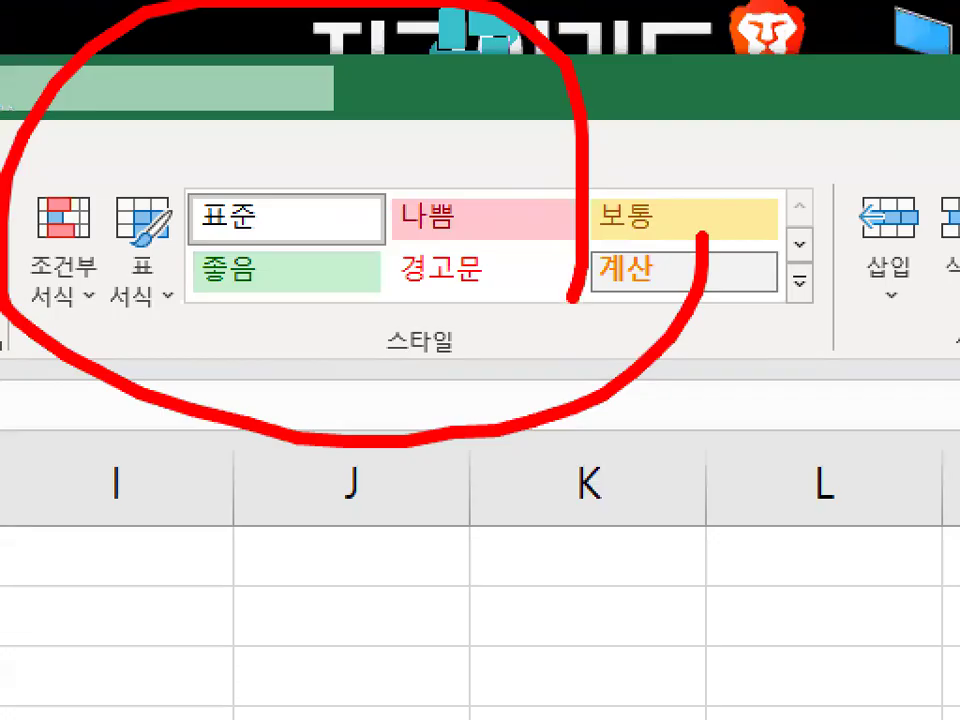
key(Escape)
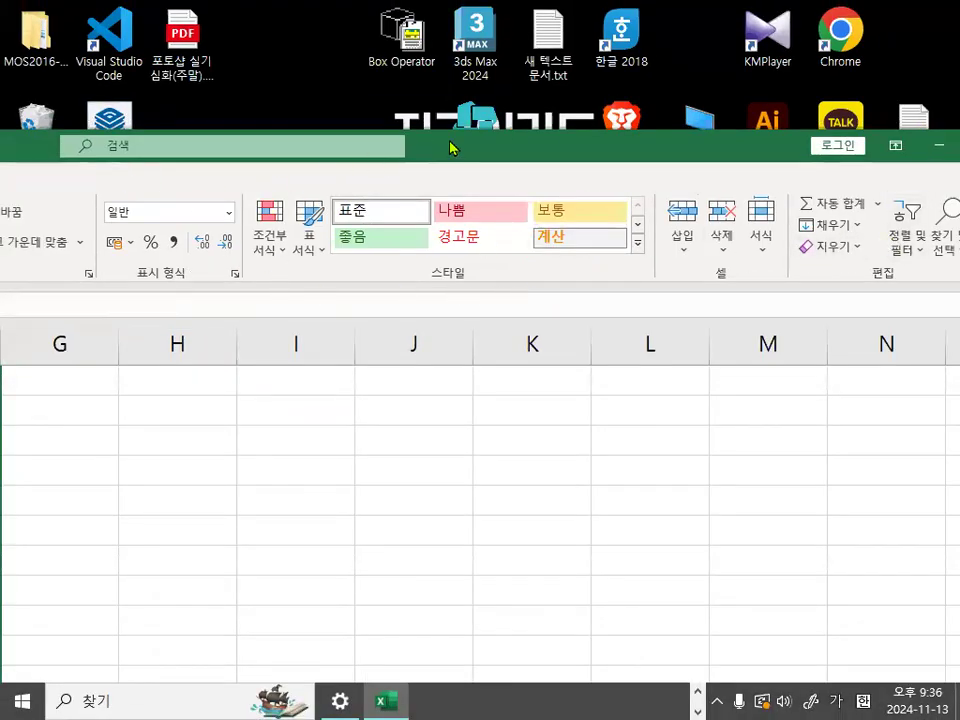
drag(450, 148, 548, 156)
key(ctrl+1)
mouse_move(564, 272)
mouse_down()
mouse_move(551, 285)
mouse_move(543, 253)
mouse_move(595, 296)
mouse_up()
mouse_move(214, 229)
mouse_down()
mouse_move(107, 162)
mouse_move(218, 172)
mouse_up()
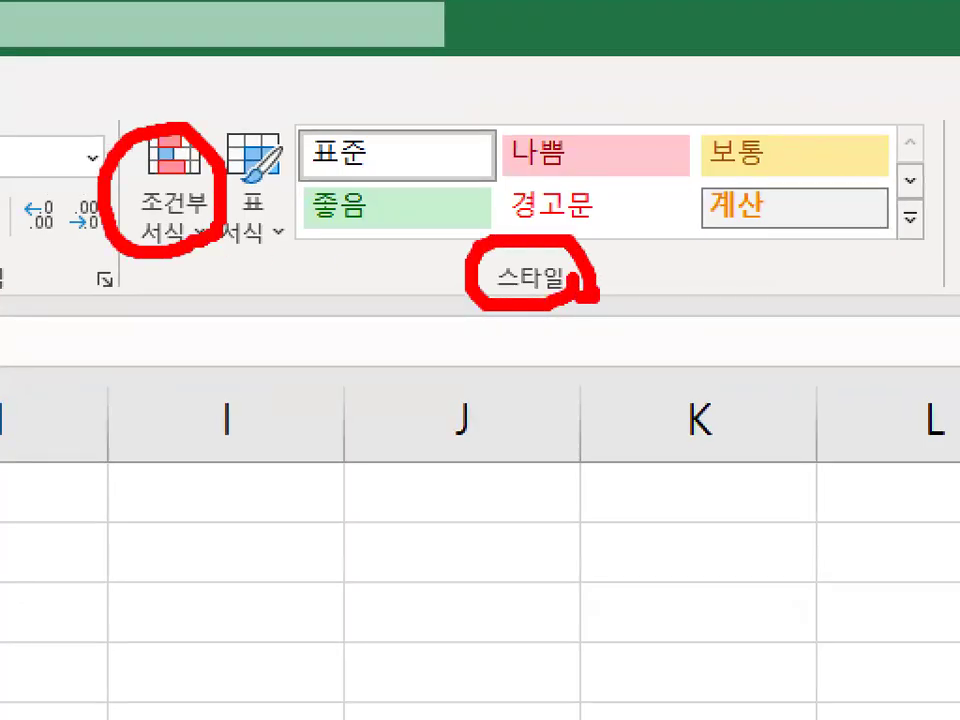
drag(129, 176, 396, 2)
key(Escape)
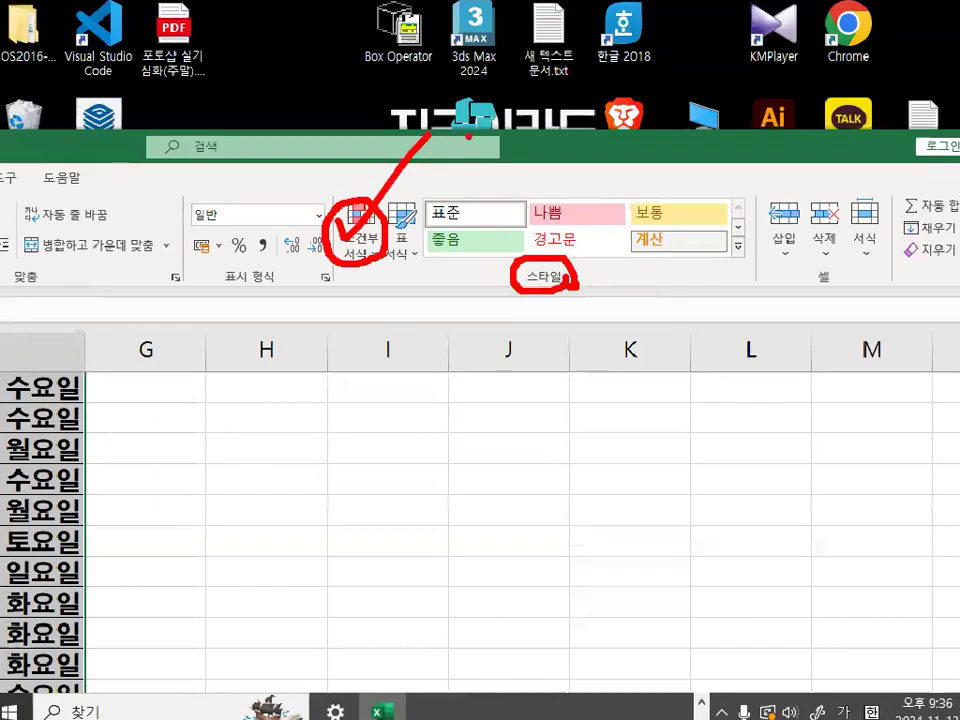
- Display the 조건부 서식 options, mark 새 규칙 in red, and clear the marks
click(380, 266)
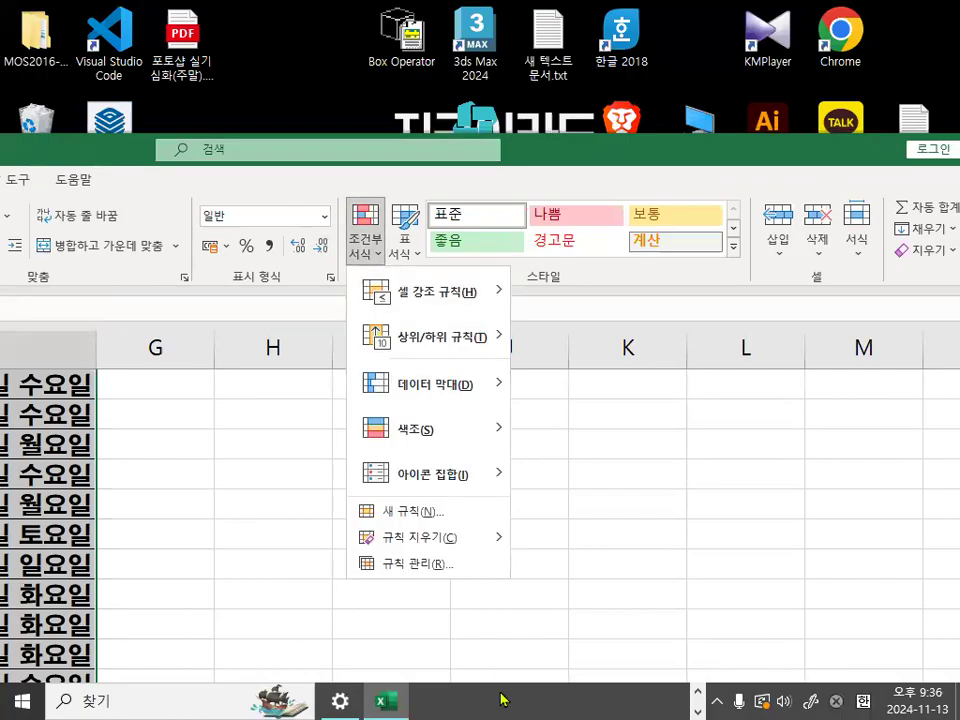
key(ctrl+1)
drag(249, 328, 438, 327)
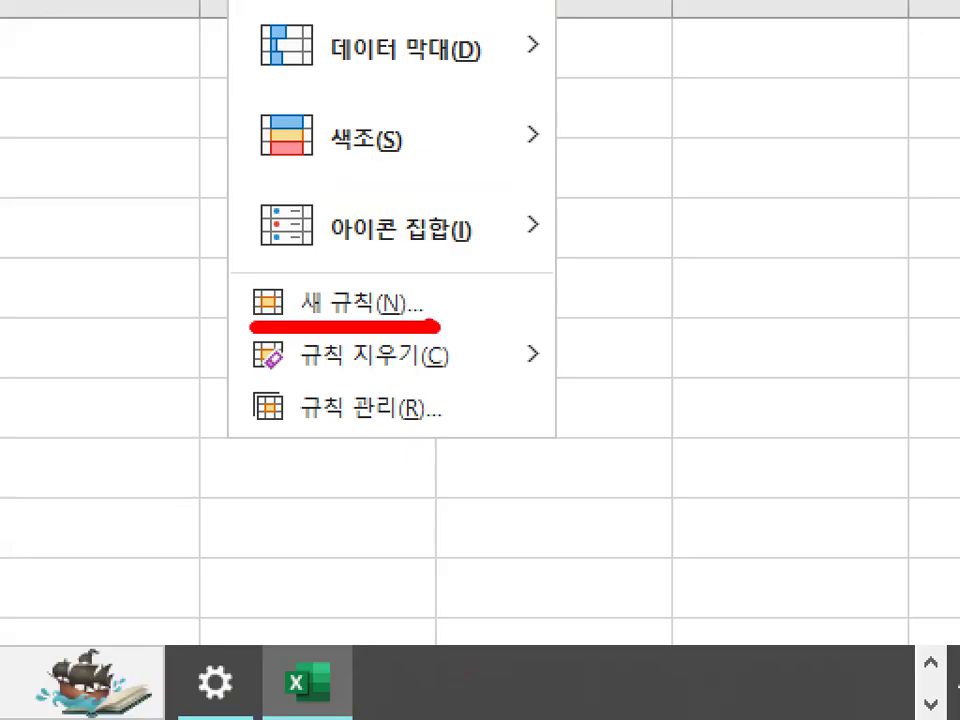
drag(345, 240, 513, 103)
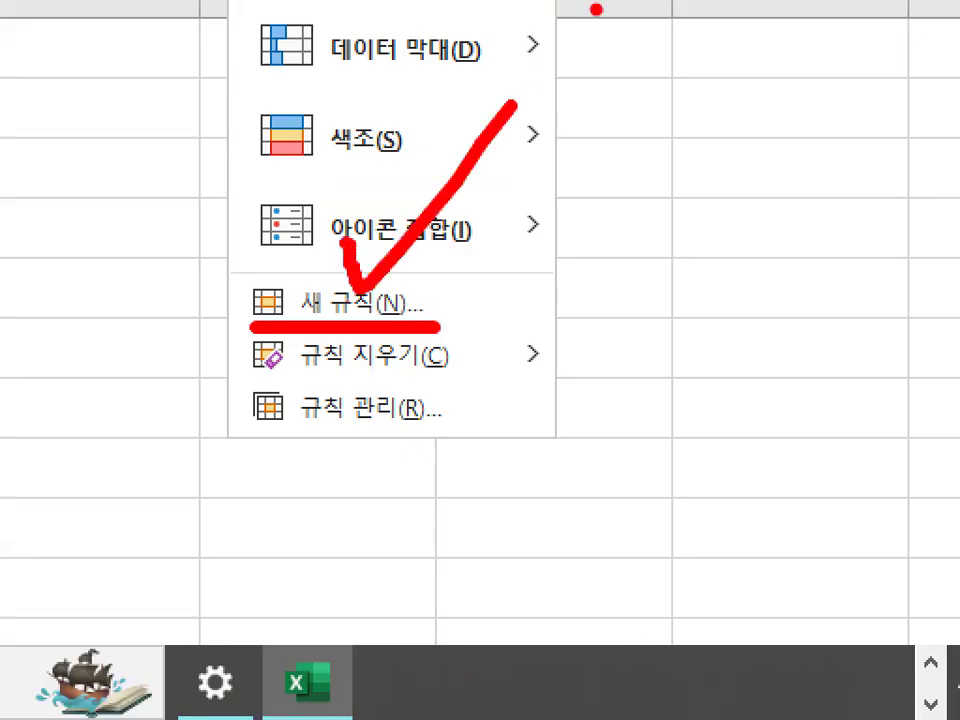
key(Escape)
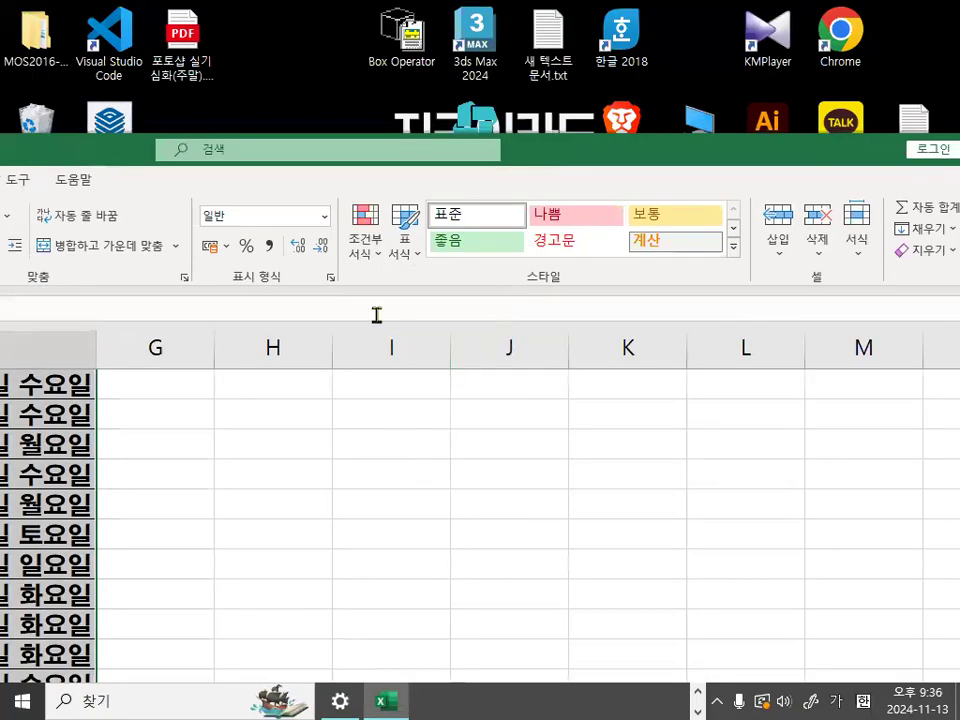
- Start a new conditional formatting rule, mark the rule types in red, and choose 수식을 사용하여 서식을 지정할 셀 결정
click(379, 266)
click(413, 514)
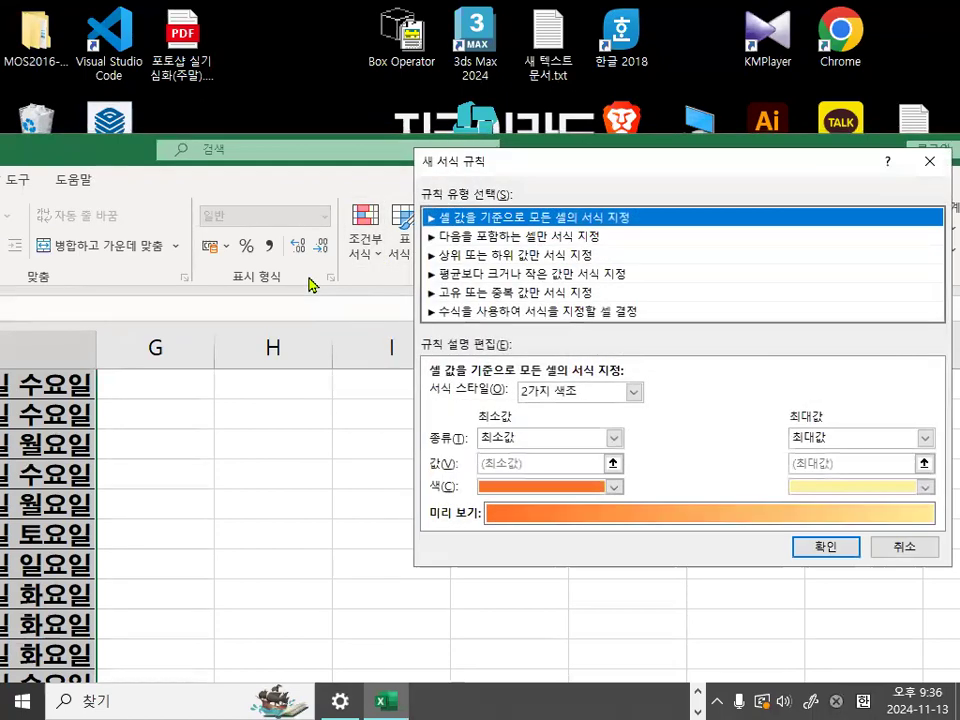
key(ctrl+1)
mouse_move(427, 205)
mouse_down()
mouse_move(402, 254)
mouse_move(425, 325)
mouse_up()
drag(226, 421, 398, 428)
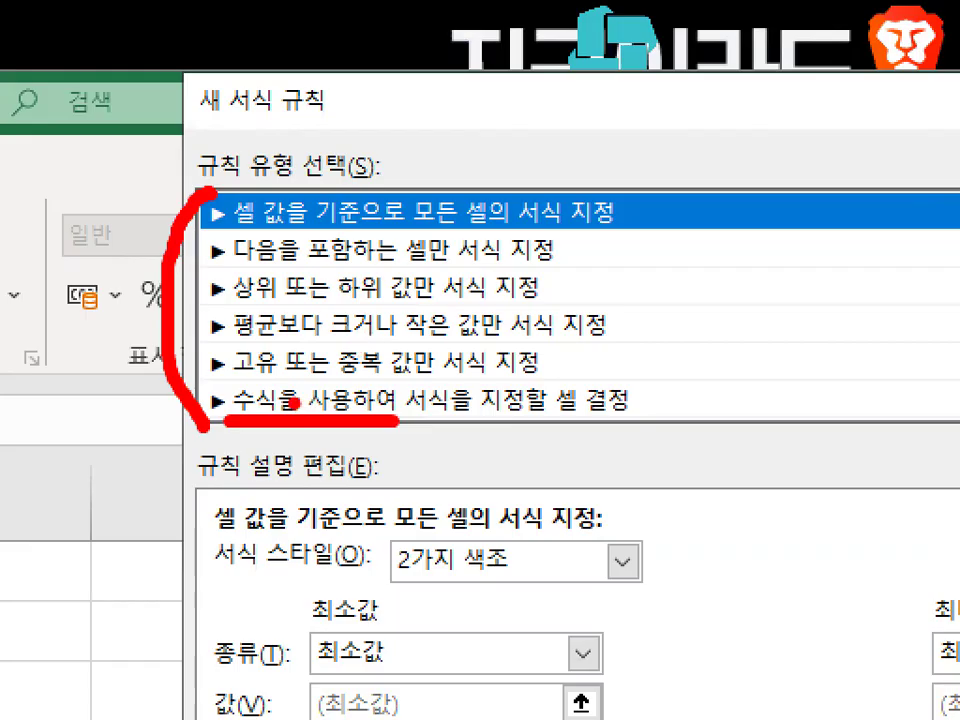
drag(300, 412, 400, 182)
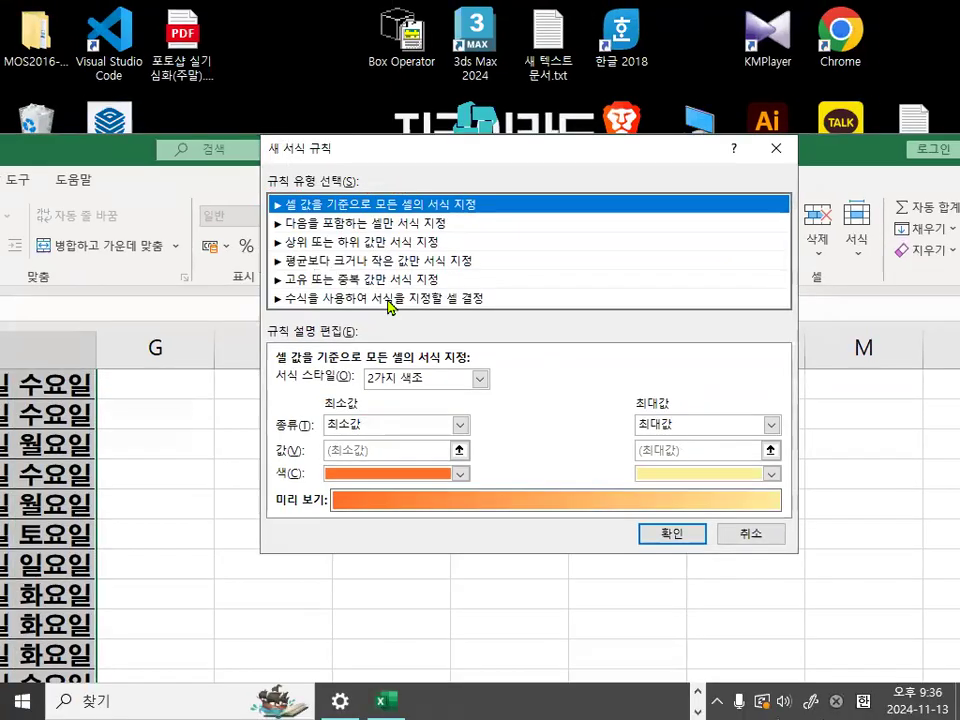
click(397, 400)
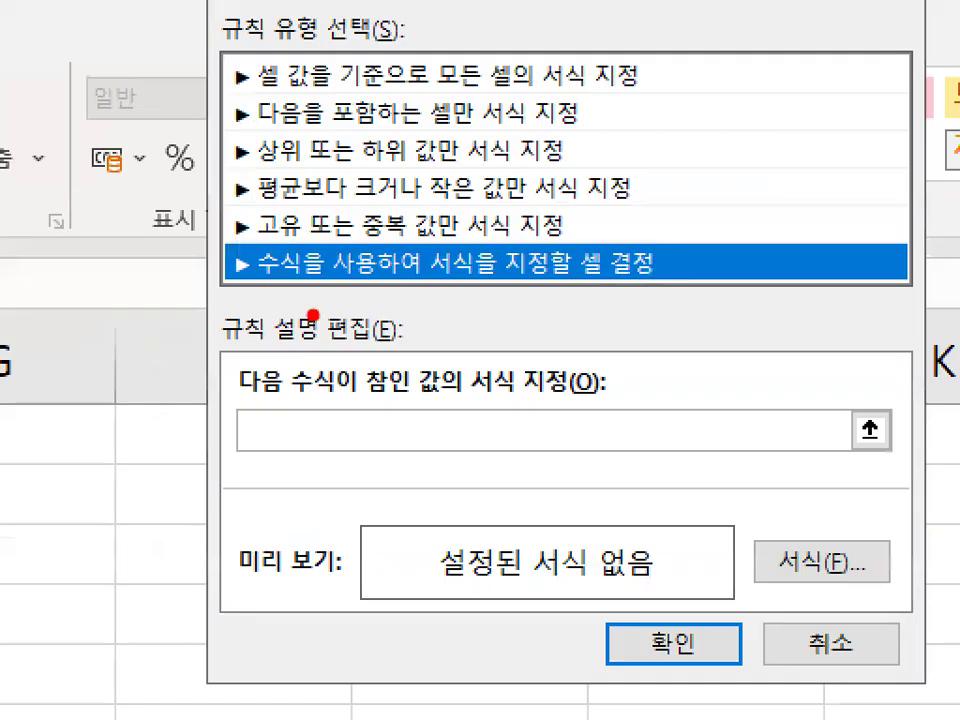
- Mark the chosen rule type and the formula box in red, clear the marks, and activate the formula box
mouse_move(432, 266)
mouse_down()
mouse_move(343, 296)
mouse_move(270, 229)
mouse_move(432, 262)
mouse_up()
mouse_move(373, 447)
mouse_down()
mouse_move(296, 474)
mouse_move(365, 374)
mouse_move(396, 468)
mouse_up()
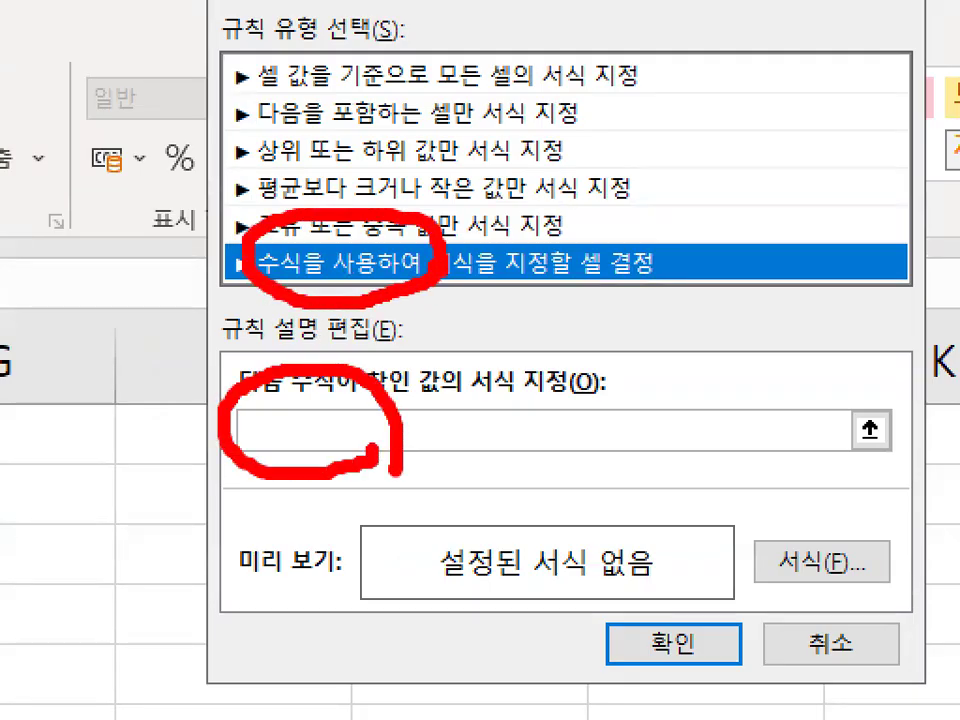
drag(462, 405, 621, 270)
key(Escape)
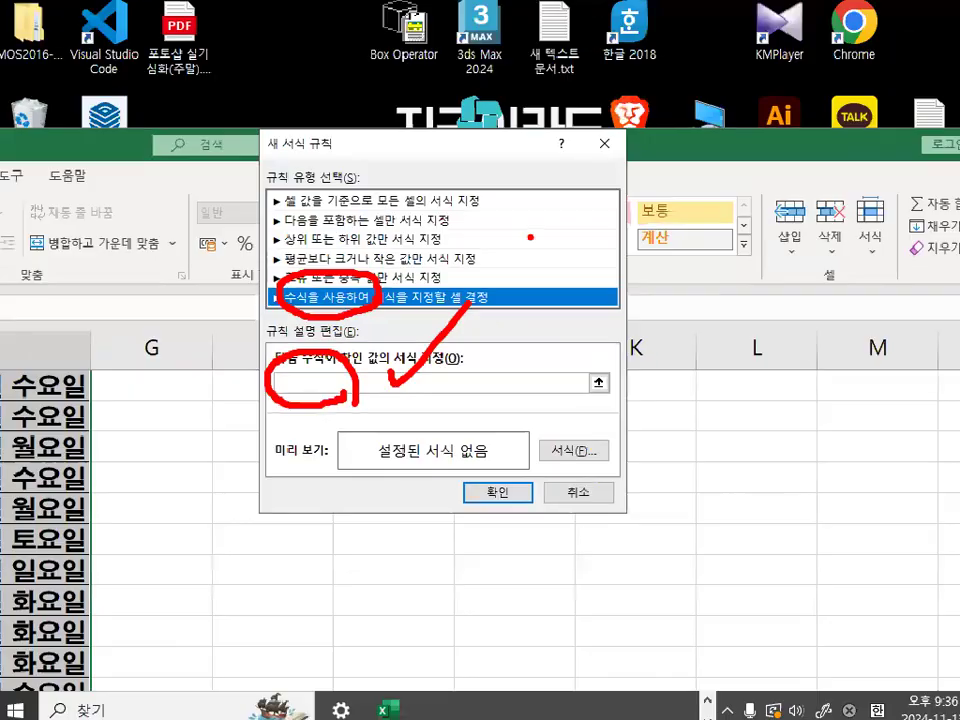
click(358, 380)
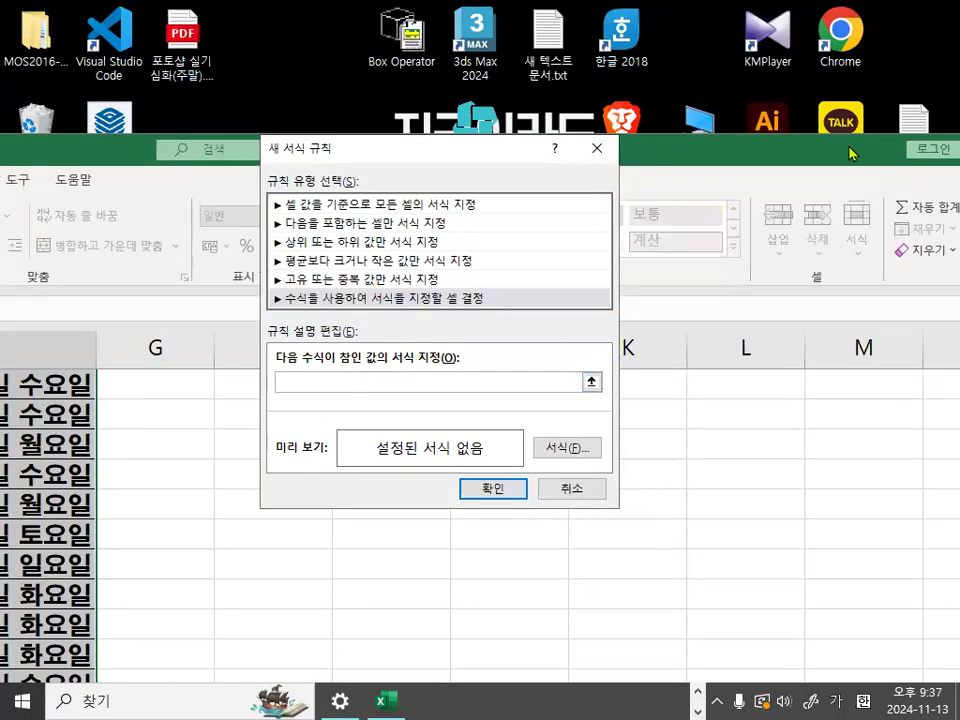
- Maximize the Excel window behind the 새 서식 규칙 dialog and move the dialog toward its right side
click(692, 158)
key(super+Right)
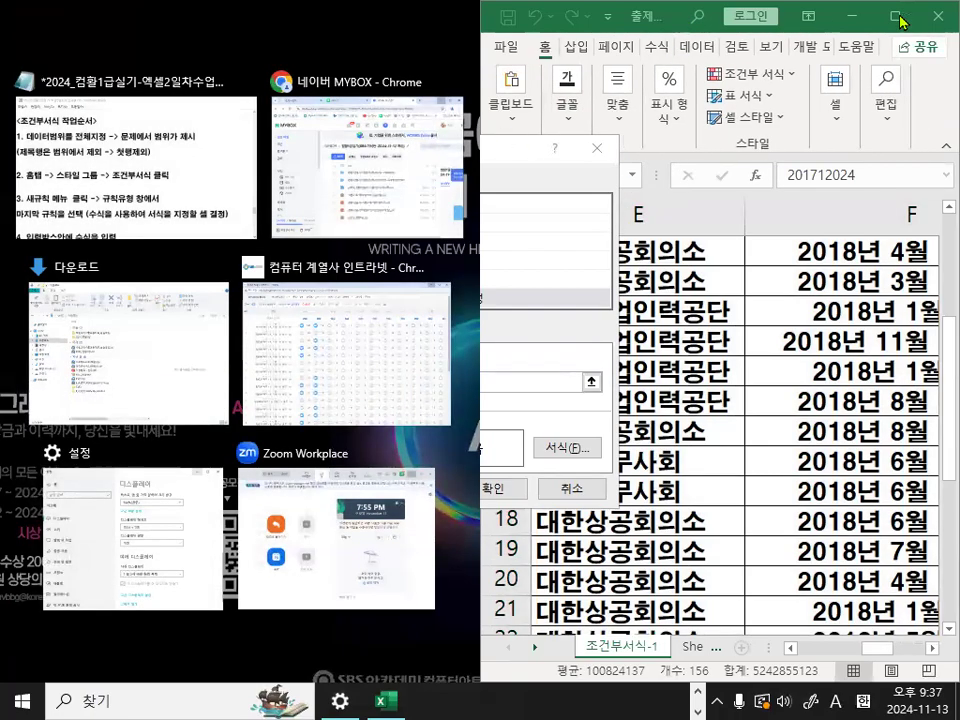
key(Escape)
click(456, 358)
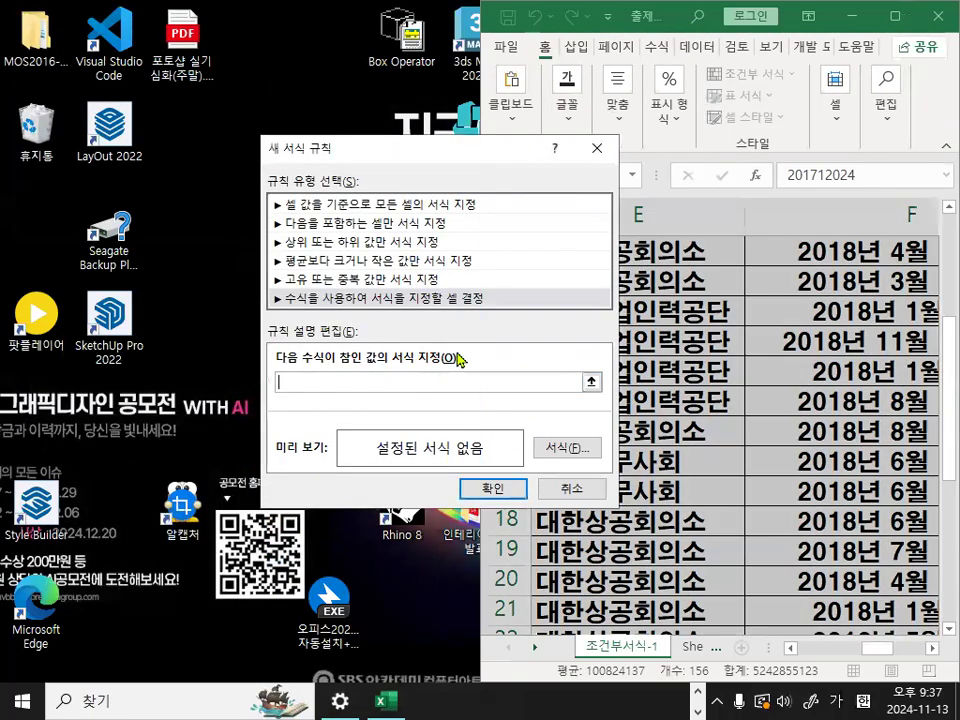
click(849, 16)
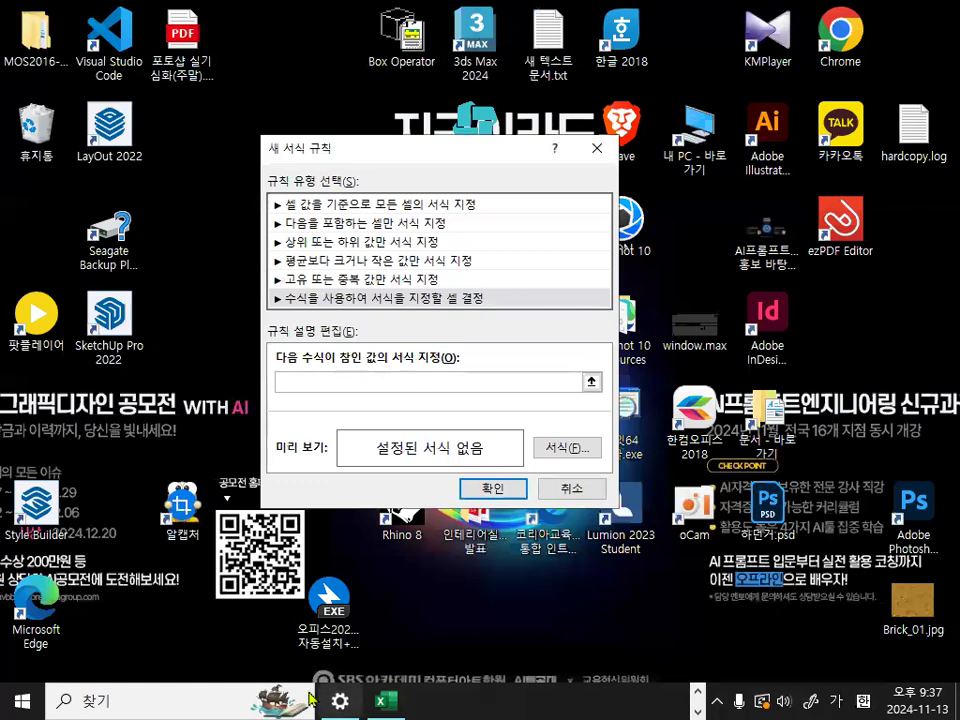
click(385, 700)
click(893, 22)
drag(446, 151, 627, 168)
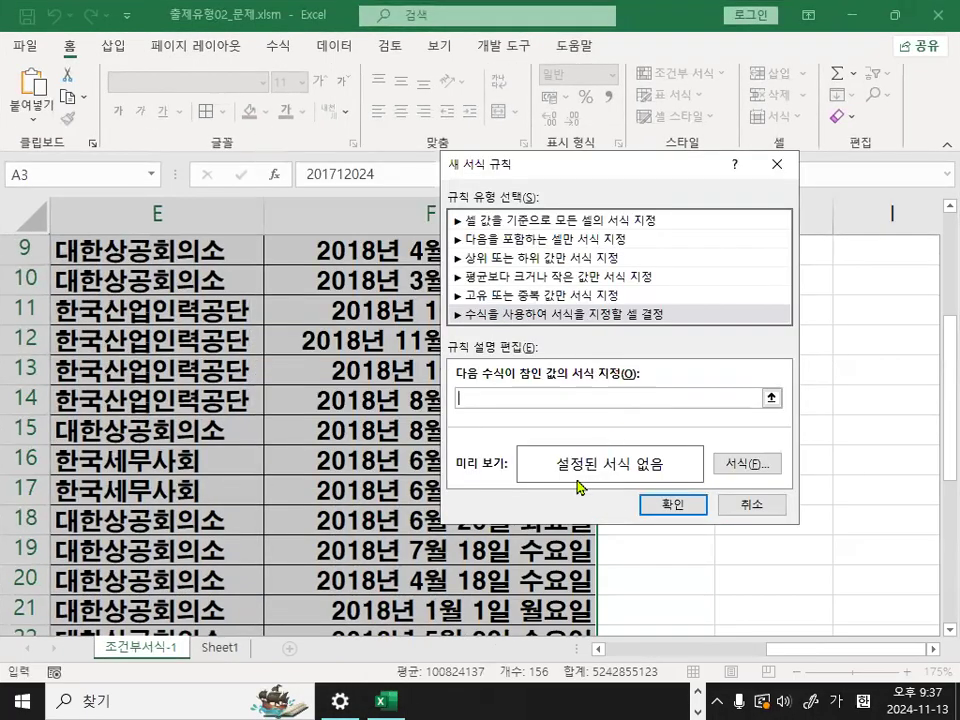
- Switch to the Notepad notes, delete the $F3 version of the formula in item 4, and leave blank lines in its place
key(alt+Tab)
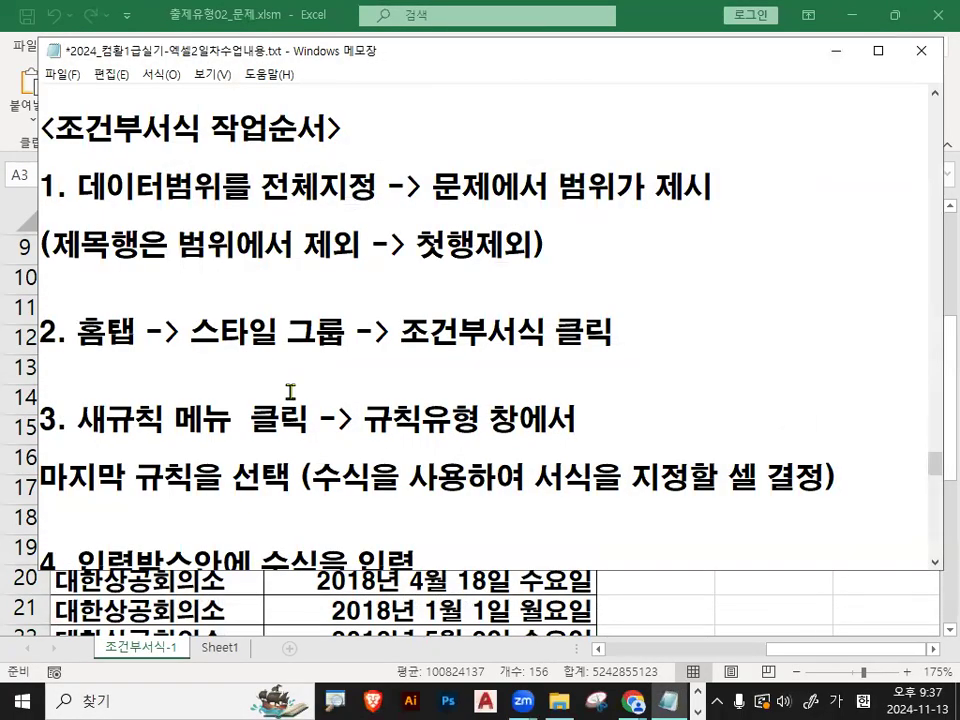
scroll(290, 392, down, 2)
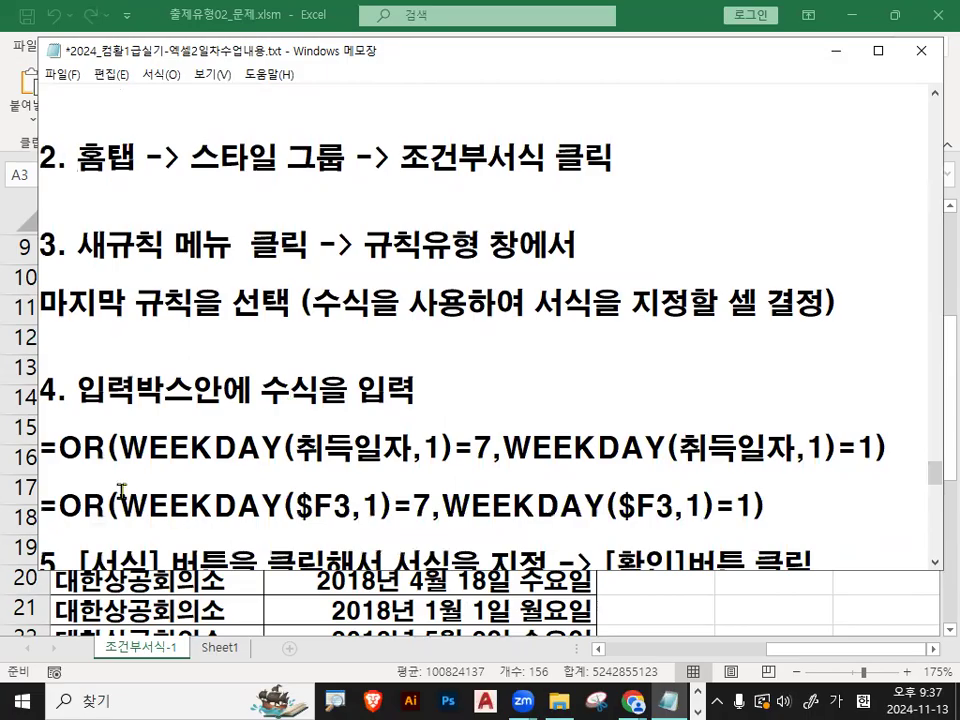
drag(42, 505, 795, 493)
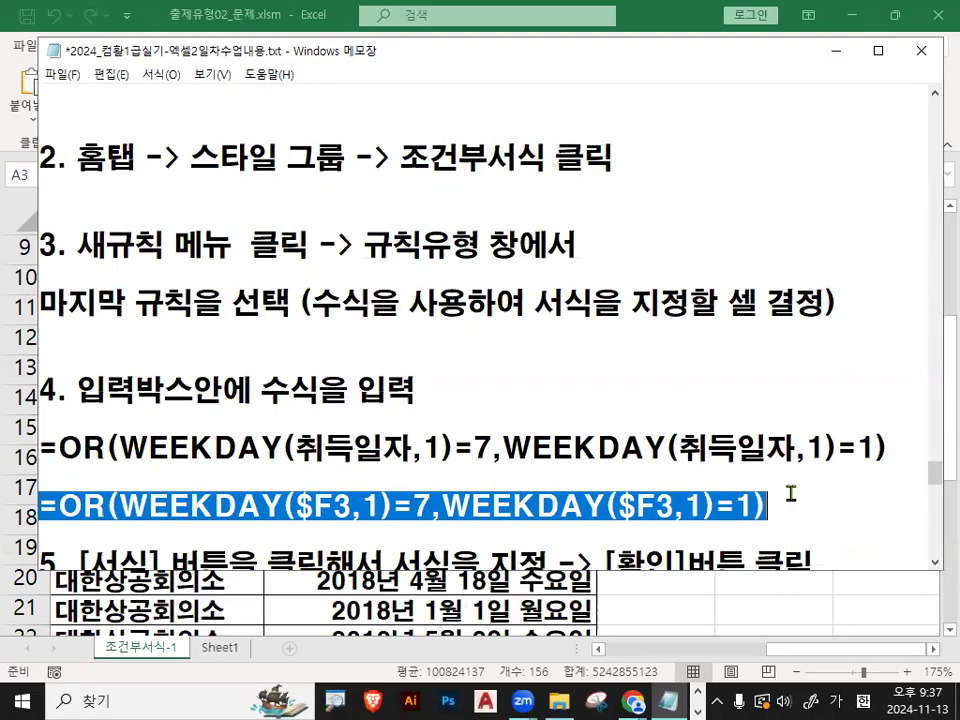
key(Delete)
key(Return)
key(Return)
key(Return)
key(Return)
key(Return)
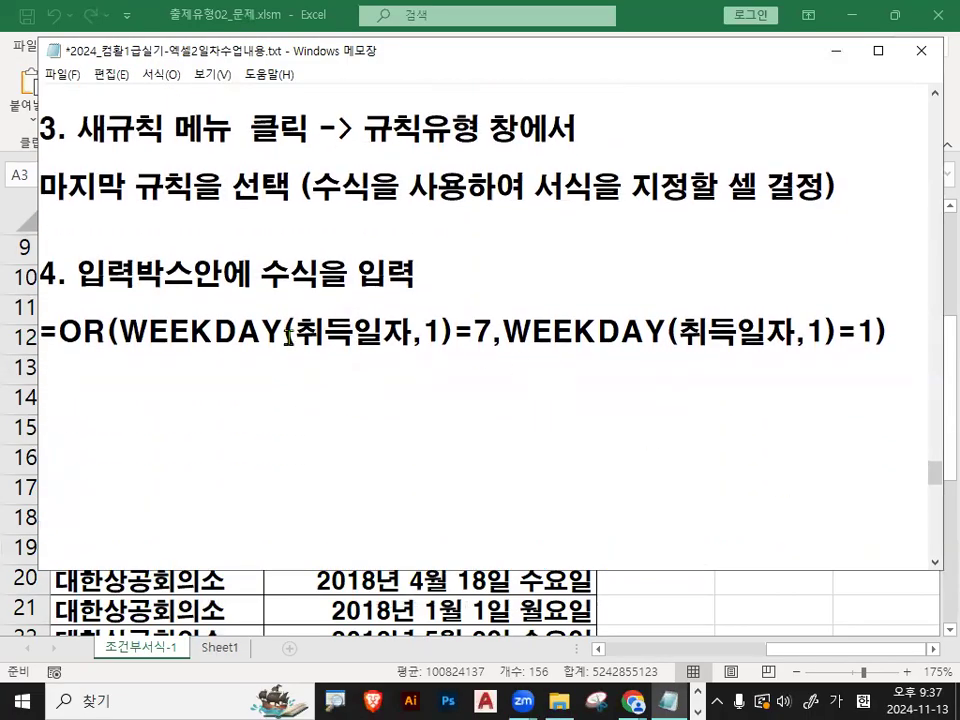
- Highlight the parts of the OR formula in item 4, underline WEEKDAY and 취득일자 in red, and clear the marks
drag(57, 333, 296, 332)
click(219, 341)
drag(66, 331, 116, 332)
drag(66, 331, 30, 331)
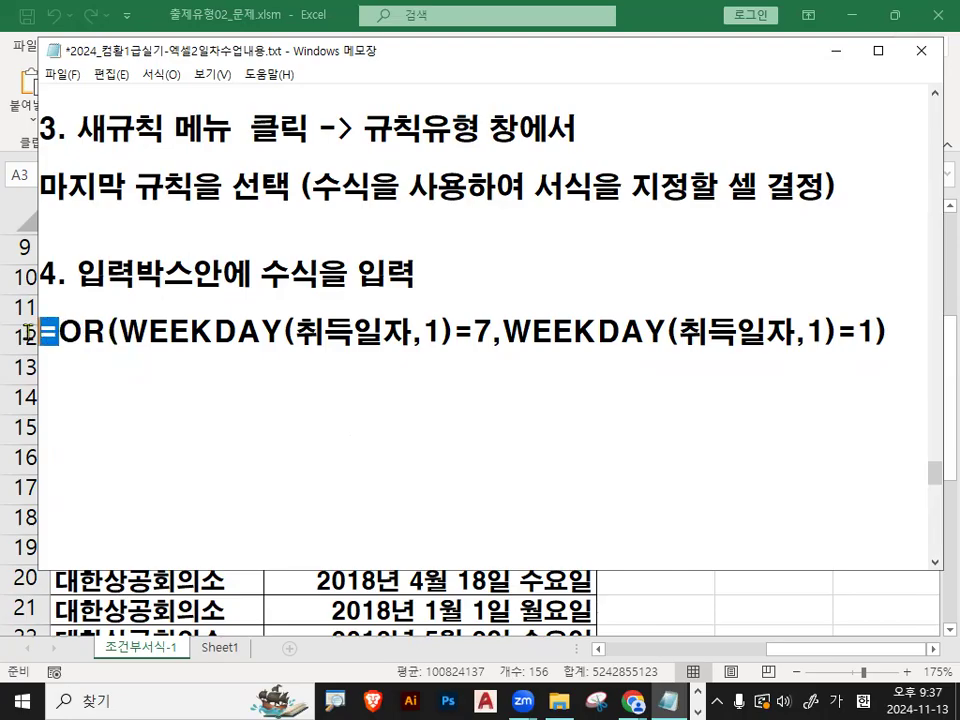
drag(107, 332, 122, 333)
click(187, 338)
key(ctrl+1)
click(185, 349)
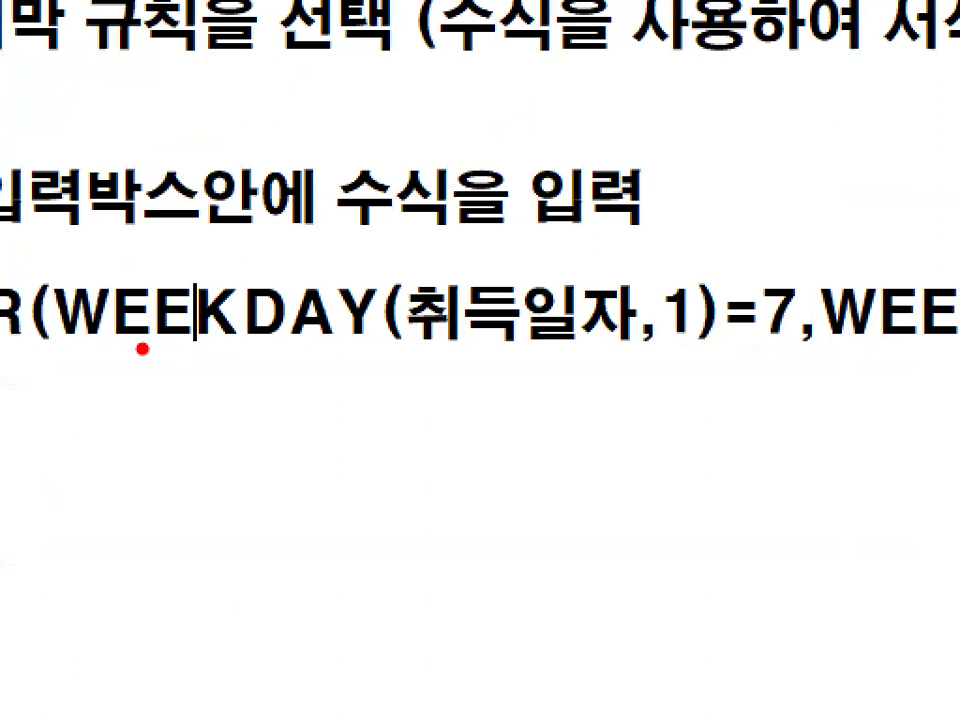
drag(66, 349, 362, 343)
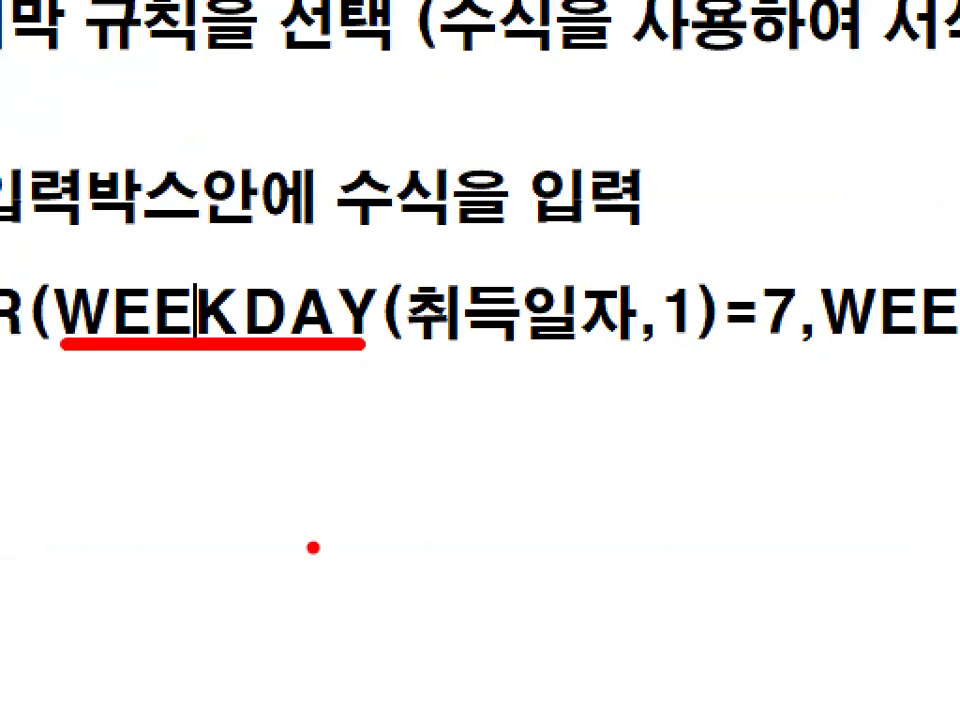
drag(421, 342, 600, 350)
key(Escape)
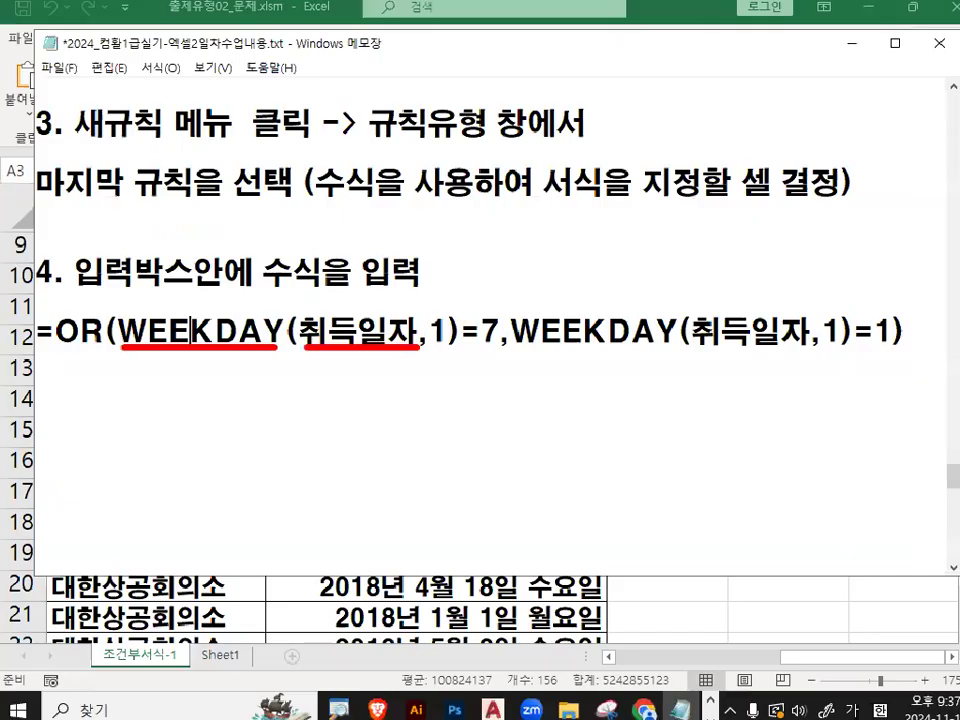
- Add the note "행고정 해제 F4 2번!!!!" on the line below the OR formula in item 4
scroll(360, 398, down, 1)
scroll(360, 398, up, 1)
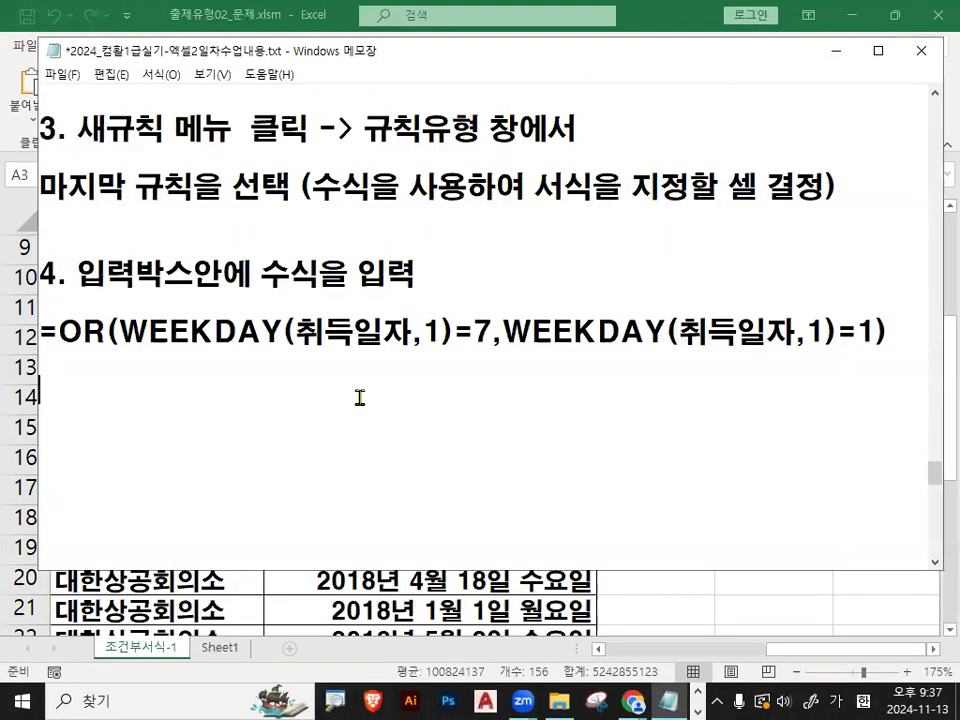
text(행고정)
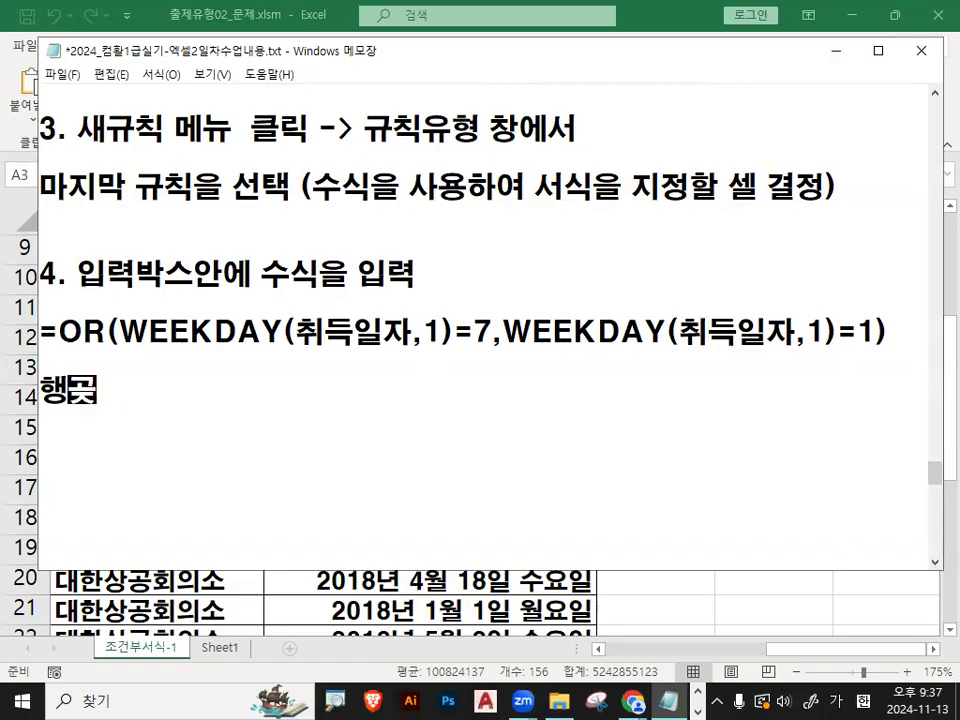
text( 해제)
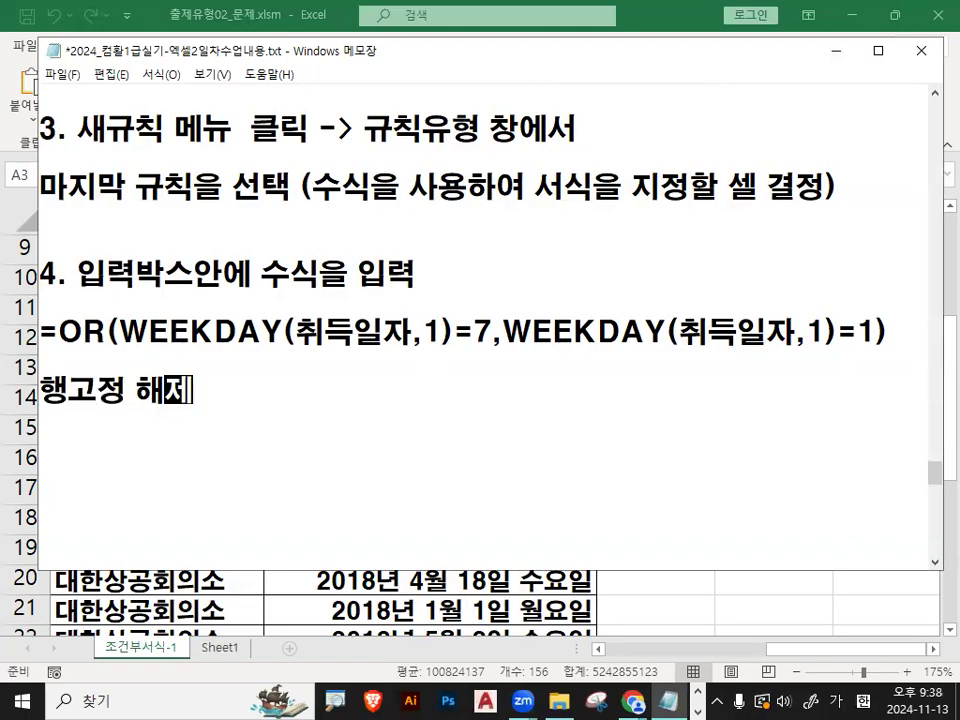
text( F4 2)
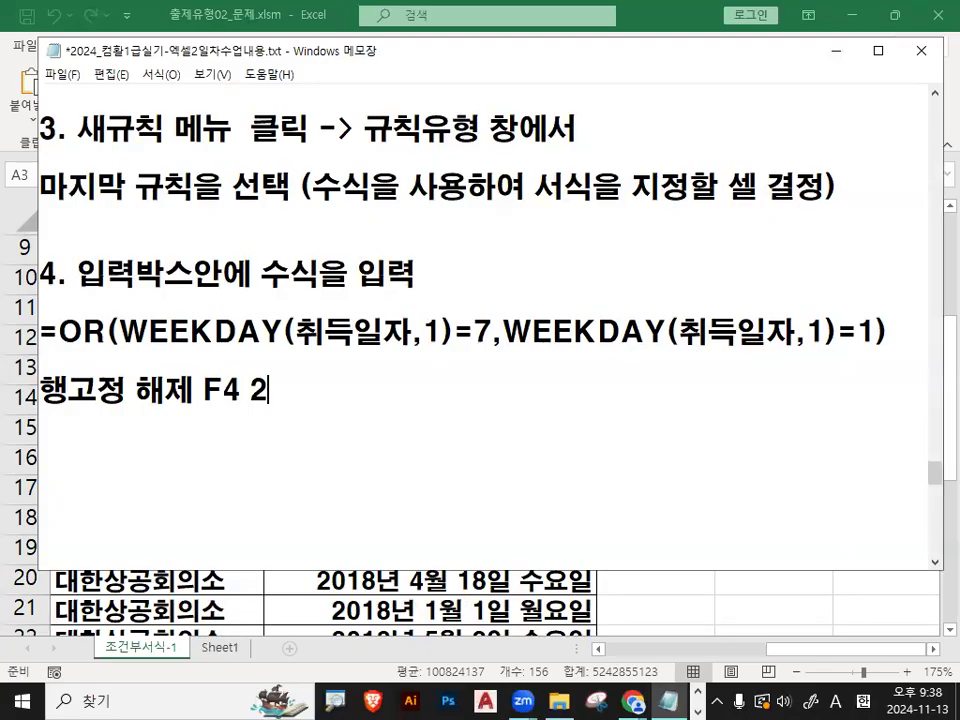
key(Hangul)
text(번!!!!)
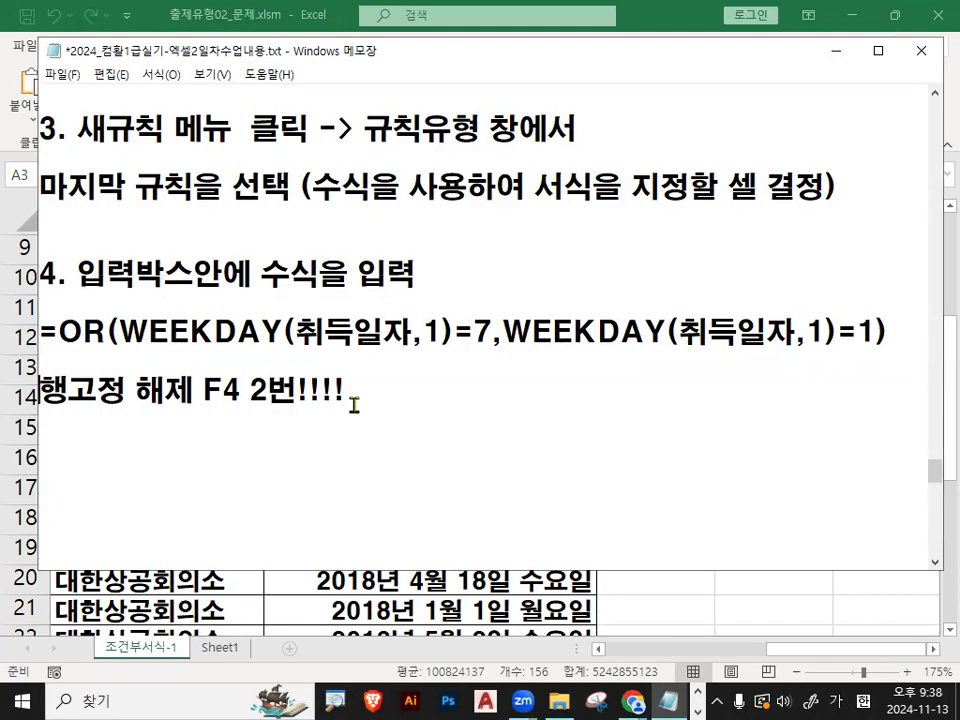
- Mark the first WEEKDAY's arguments 취득일자 and 1 in red in the notes' OR formula, and clear the marks
mouse_move(296, 331)
mouse_down()
mouse_move(407, 332)
mouse_move(222, 350)
mouse_move(455, 335)
mouse_up()
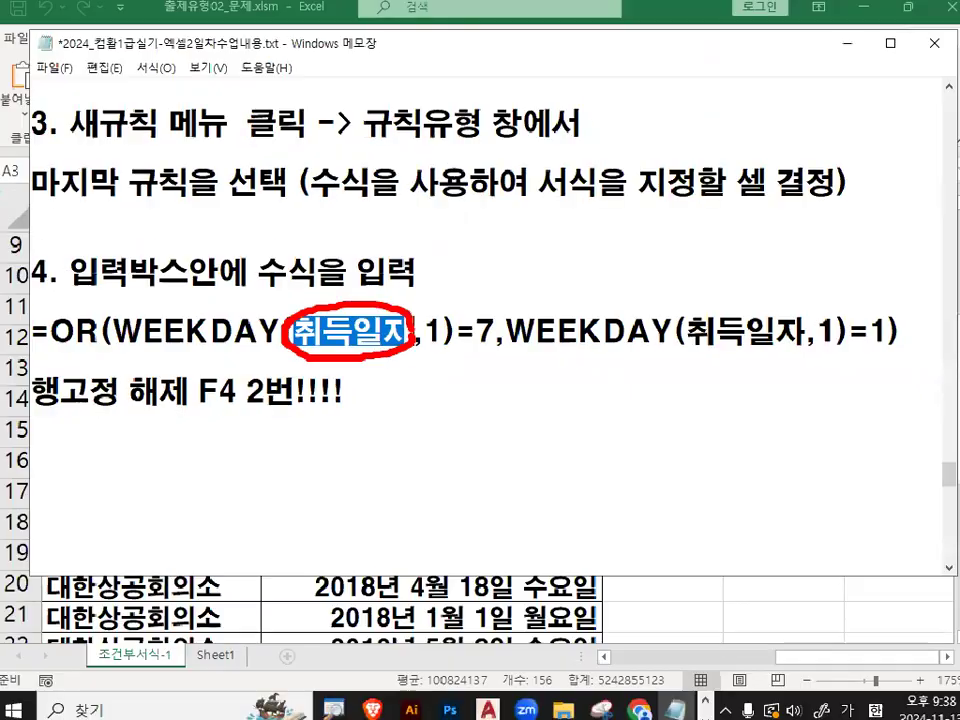
click(438, 334)
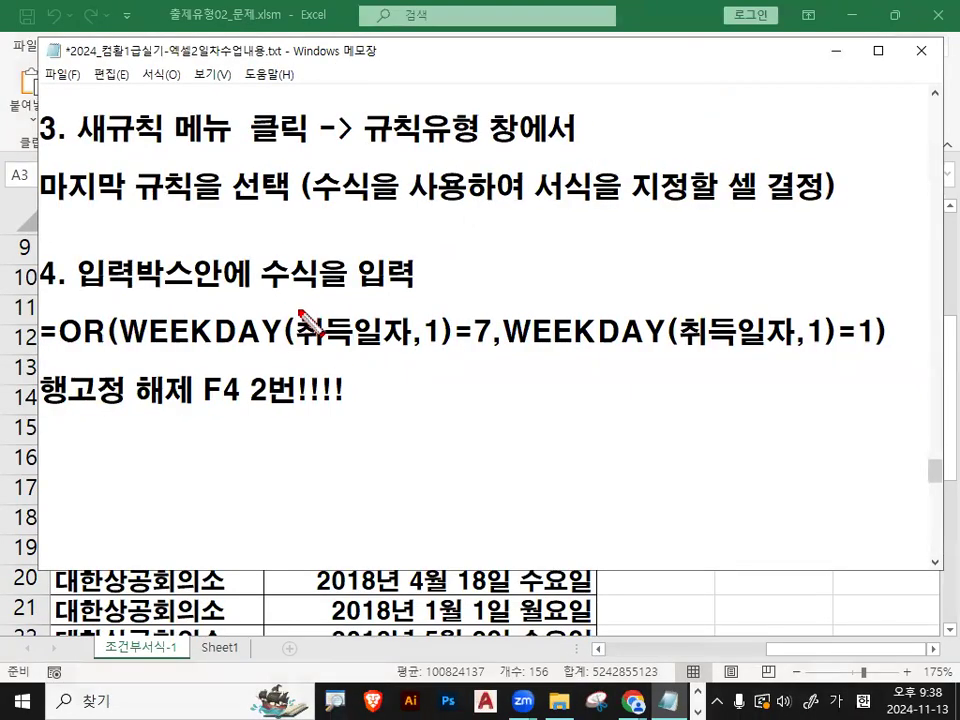
drag(298, 316, 300, 358)
drag(446, 320, 441, 362)
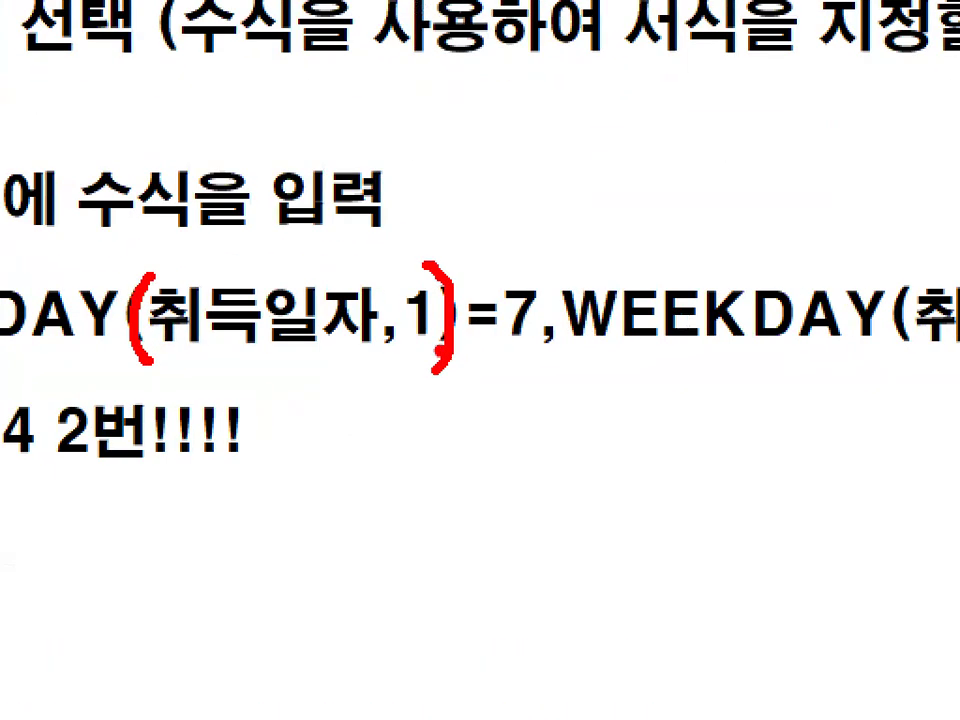
drag(432, 346, 600, 341)
drag(680, 294, 766, 366)
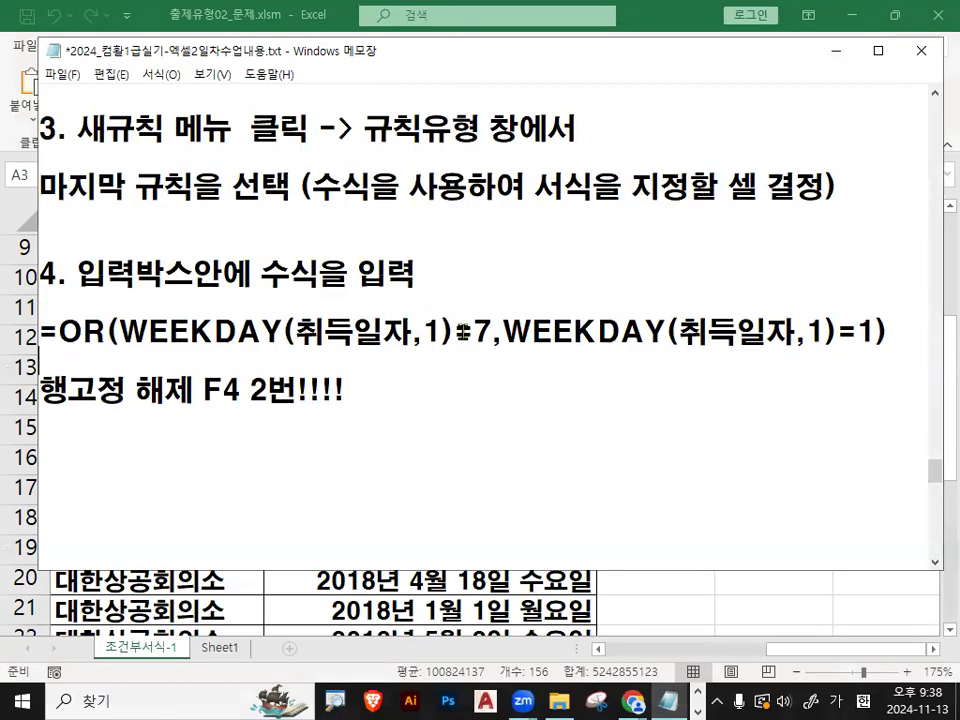
mouse_move(458, 332)
mouse_down()
mouse_move(472, 332)
mouse_move(433, 332)
mouse_move(447, 332)
mouse_up()
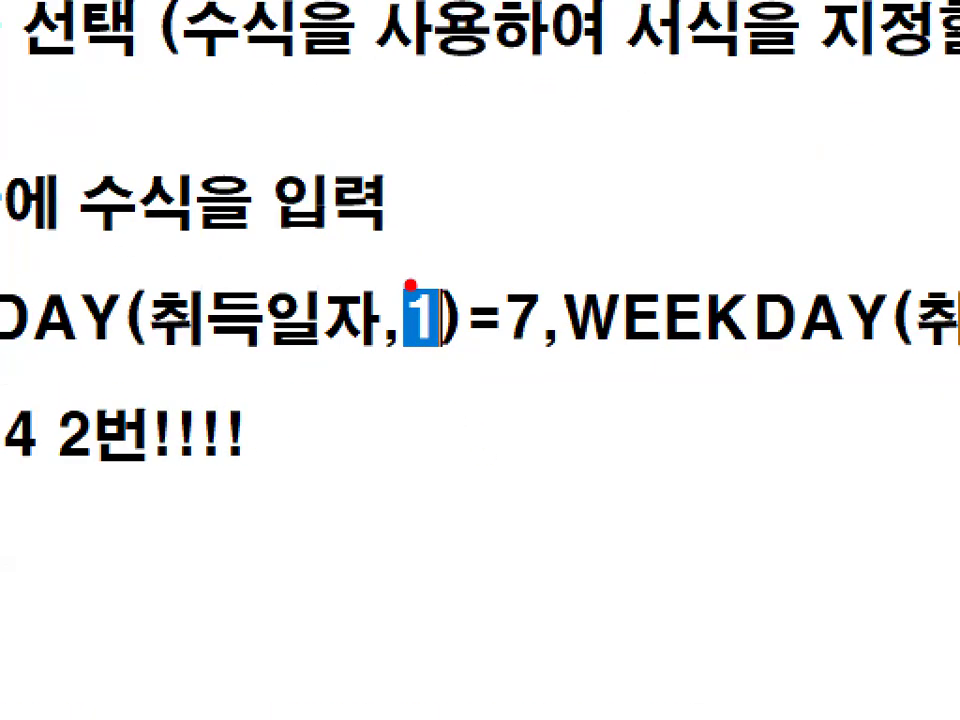
drag(398, 240, 475, 205)
mouse_move(552, 268)
mouse_down()
mouse_move(484, 340)
mouse_move(548, 290)
mouse_up()
drag(546, 234, 559, 445)
key(Escape)
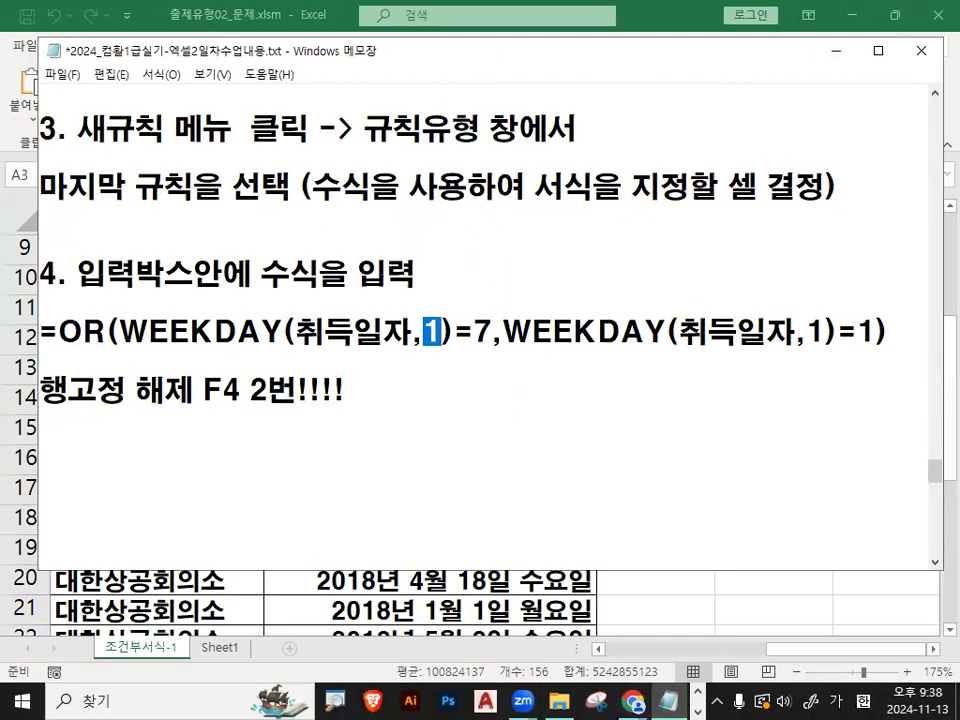
- Switch to Excel, begin the rule formula with =OR(WEEKDAY(, and move the 새 서식 규칙 dialog clear of the first 취득일자 cells
key(alt+Tab)
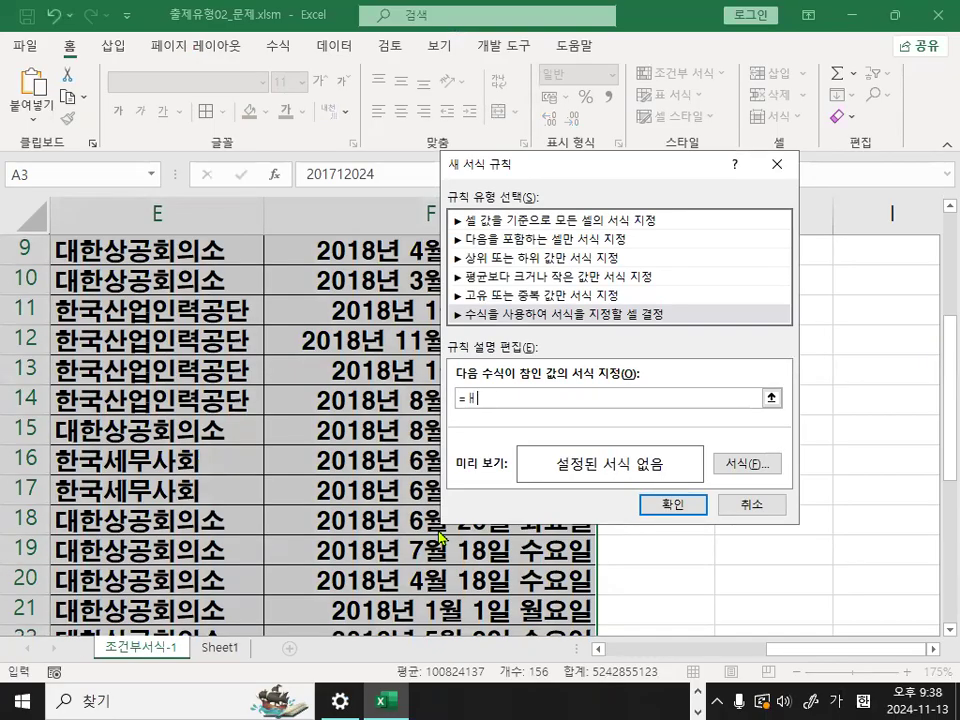
text(WEEKDAY)
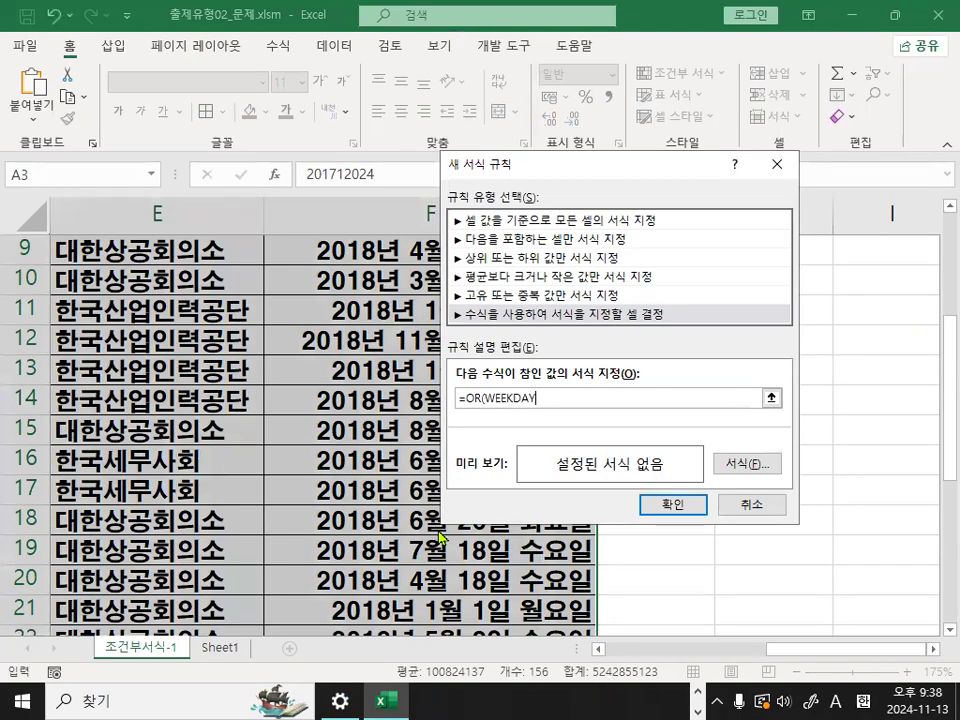
drag(528, 165, 646, 448)
scroll(326, 357, up, 3)
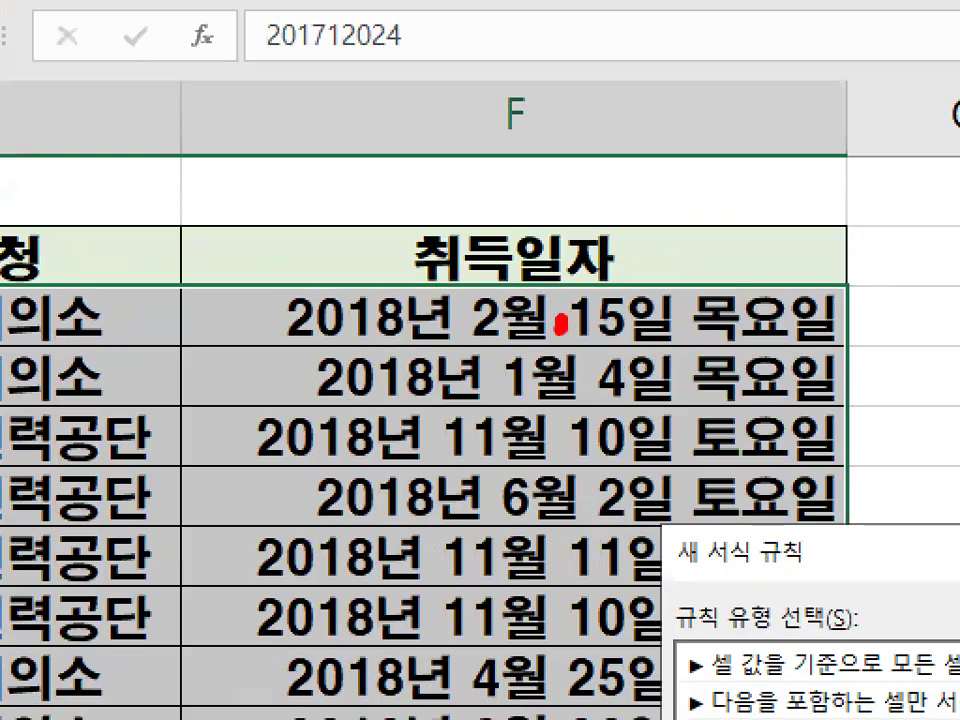
- Mark the 취득일자 heading in red and insert cell F3 as the first WEEKDAY argument in the rule formula
drag(561, 323, 525, 300)
mouse_move(318, 292)
mouse_down()
mouse_move(332, 320)
mouse_move(514, 207)
mouse_up()
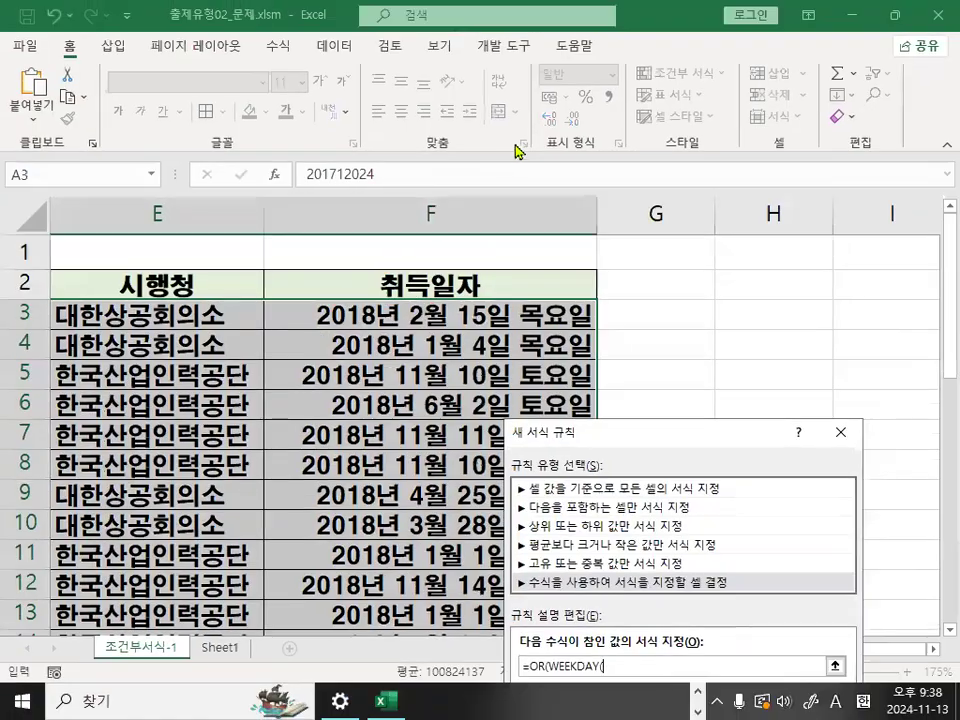
mouse_move(475, 285)
mouse_down()
mouse_move(426, 294)
mouse_move(485, 286)
mouse_up()
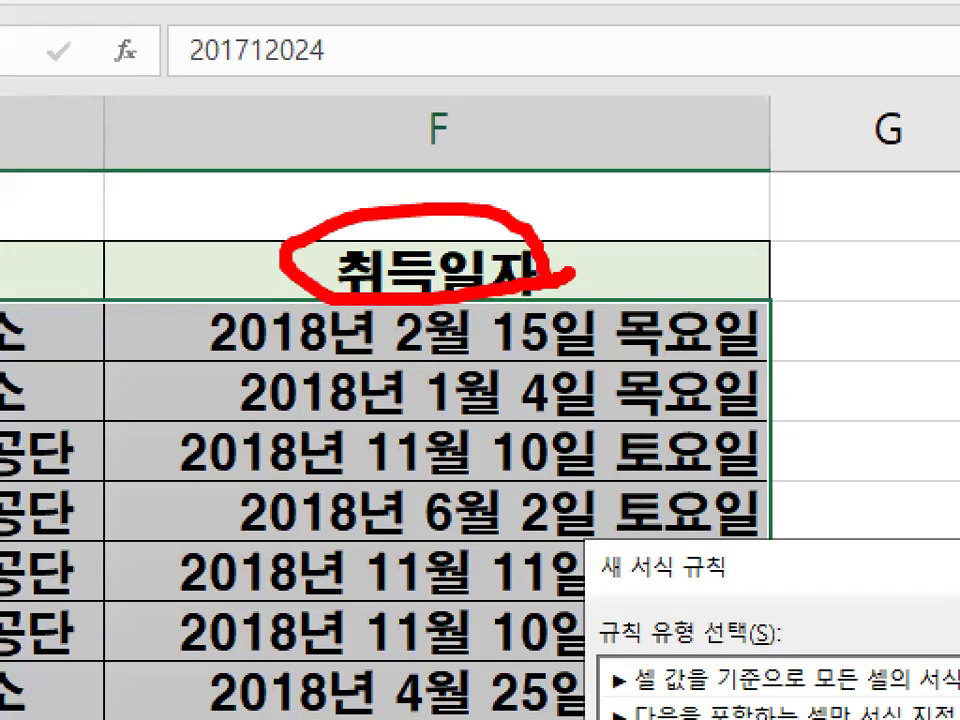
mouse_move(632, 188)
mouse_down()
mouse_move(658, 292)
mouse_move(648, 200)
mouse_up()
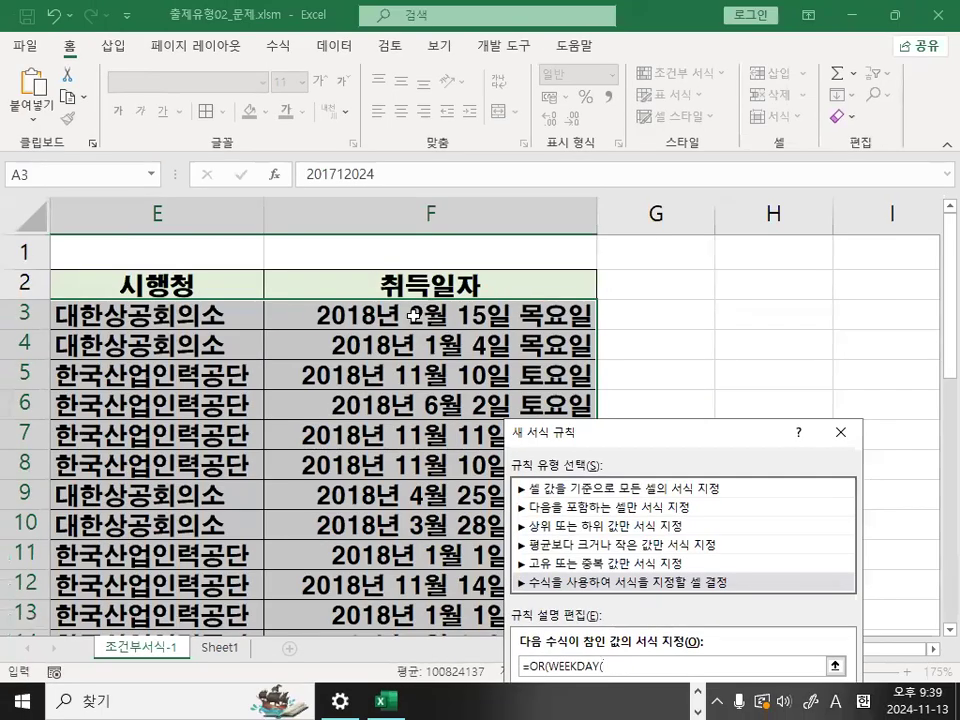
click(383, 340)
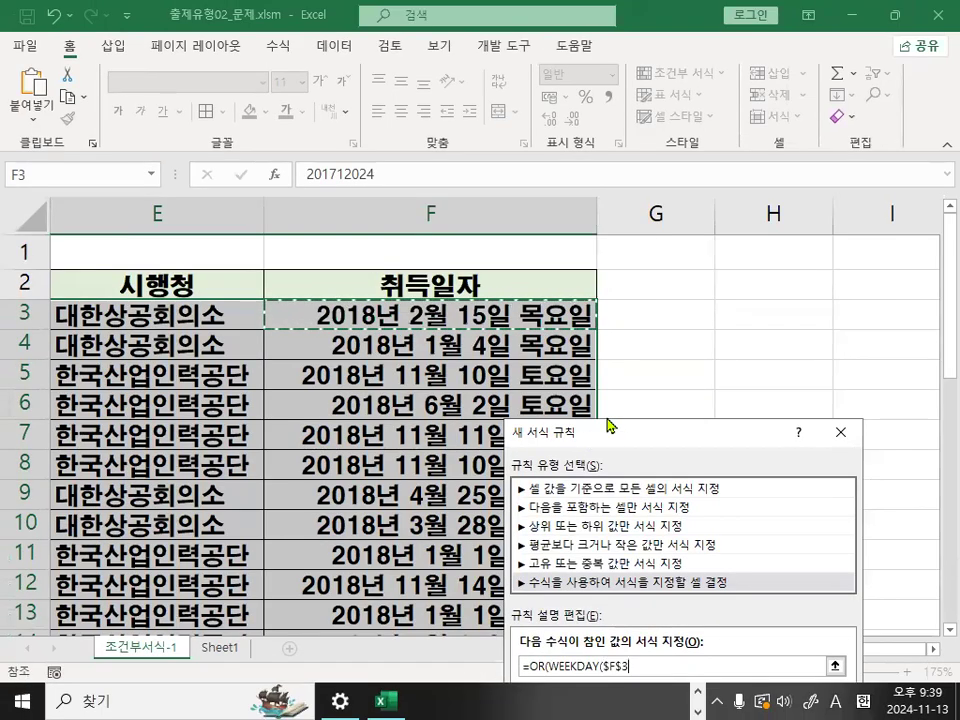
- Mark the F3 reference in the rule formula in red, clear the marks, and change the reference to $F3
drag(609, 426, 396, 236)
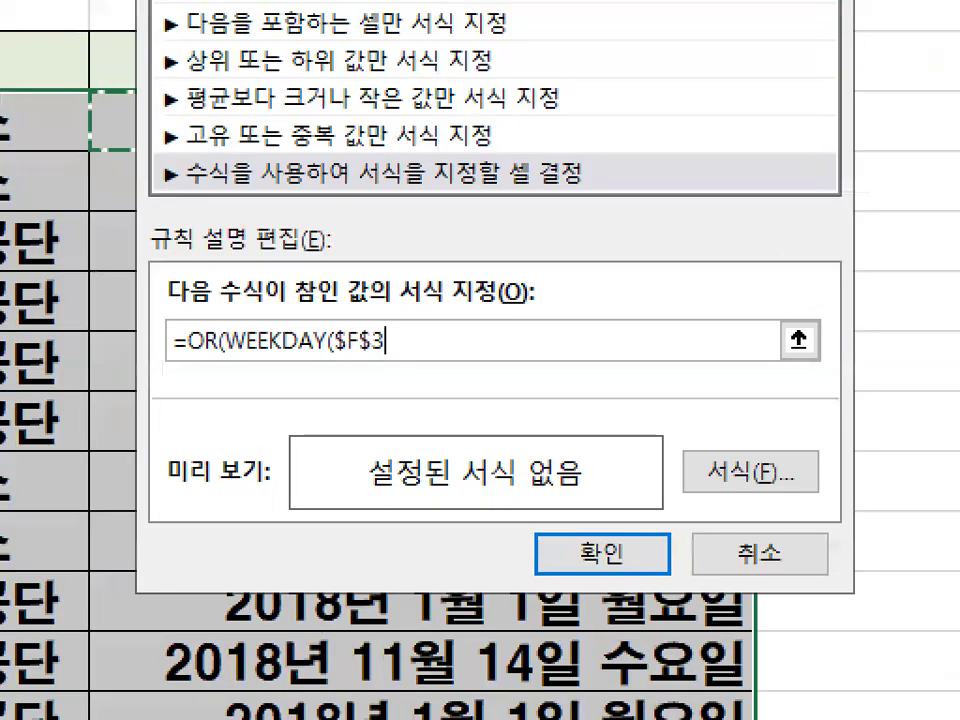
mouse_move(335, 282)
mouse_down()
mouse_move(405, 386)
mouse_move(440, 330)
mouse_up()
drag(505, 394, 705, 377)
mouse_move(664, 342)
mouse_down()
mouse_move(680, 351)
mouse_move(681, 467)
mouse_up()
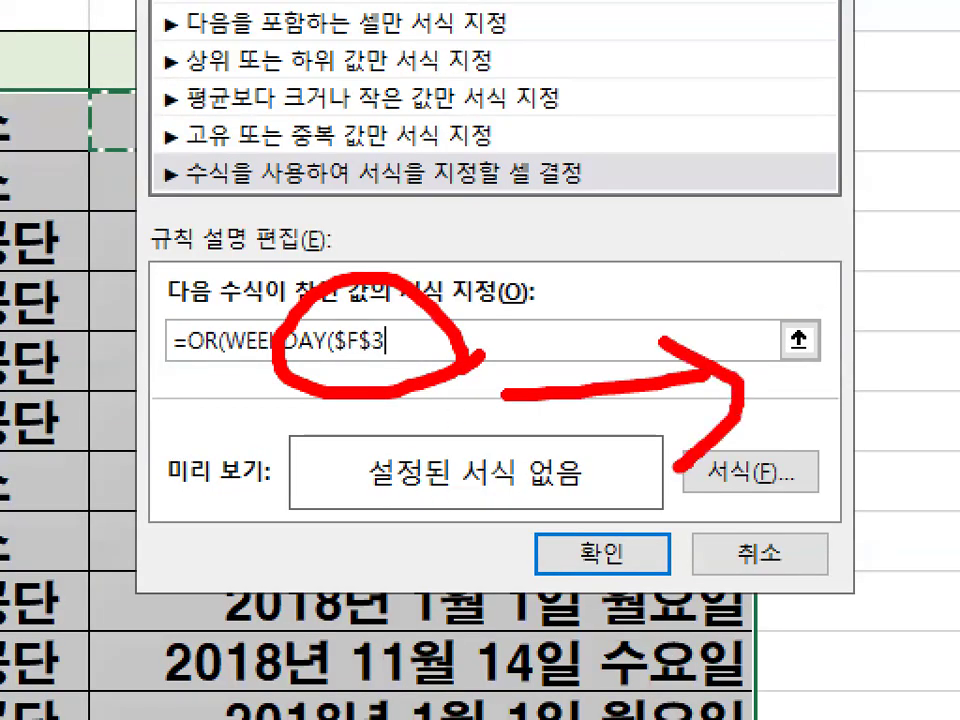
key(Escape)
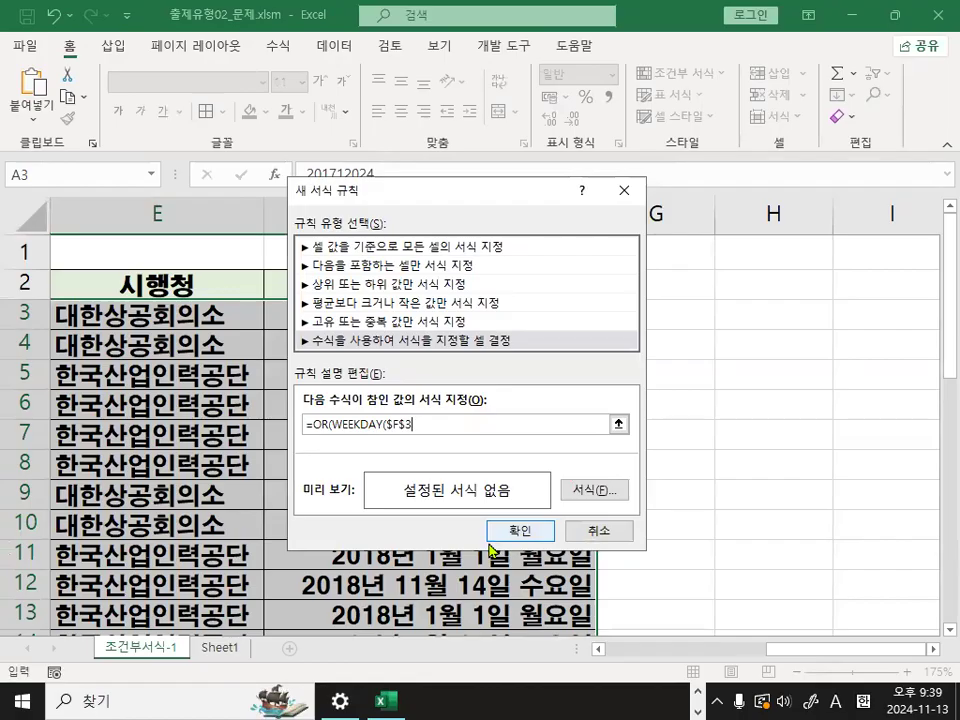
key(F4)
key(F4)
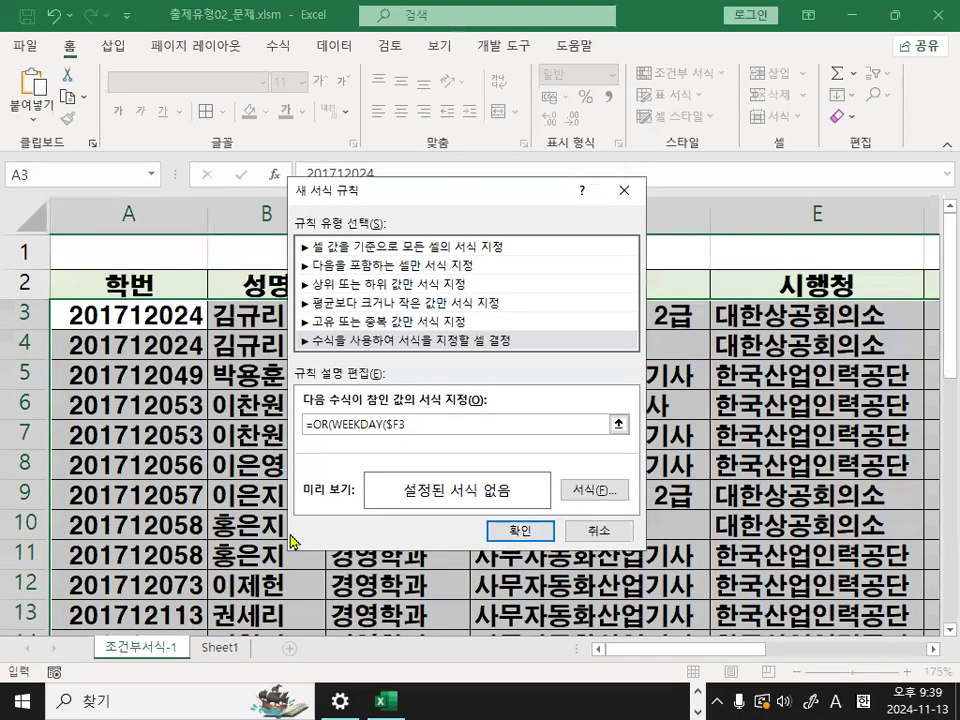
- Complete the first condition in the rule formula as WEEKDAY($F3,1)=7 and circle its arguments in red for a moment
key(ctrl+1)
click(418, 495)
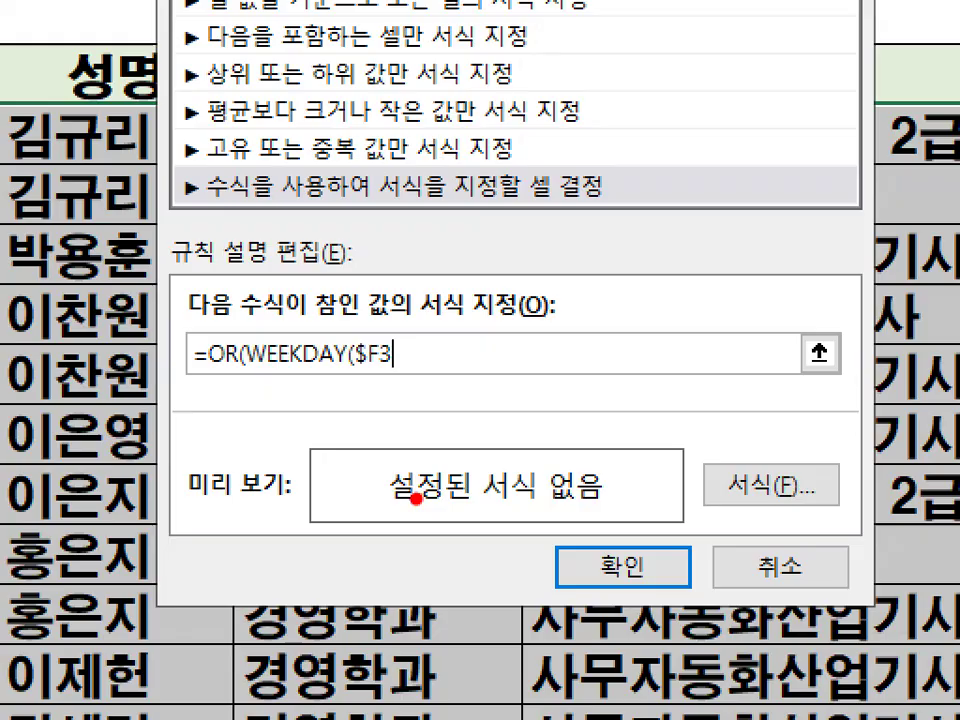
key(Escape)
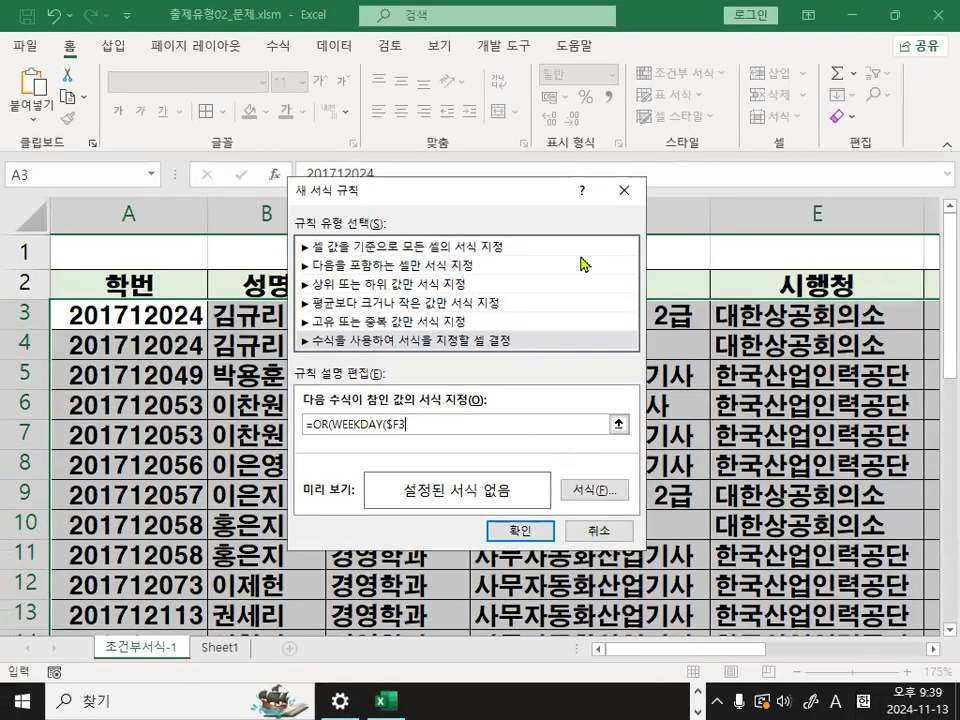
text(,)
key(ctrl+1)
mouse_move(437, 434)
mouse_down()
mouse_move(420, 444)
mouse_move(411, 367)
mouse_up()
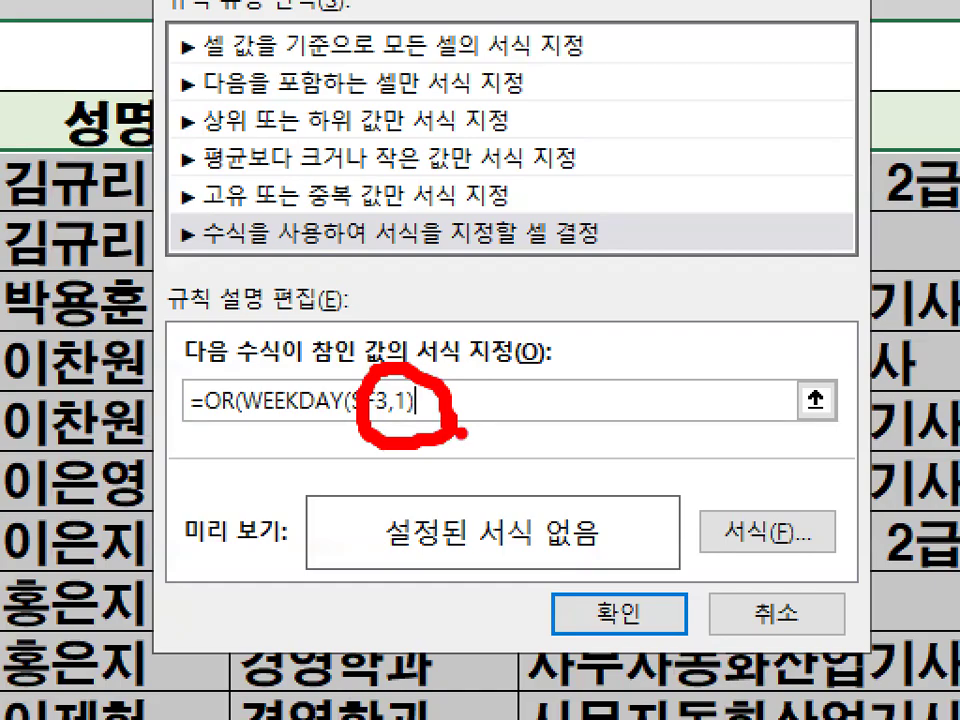
key(Escape)
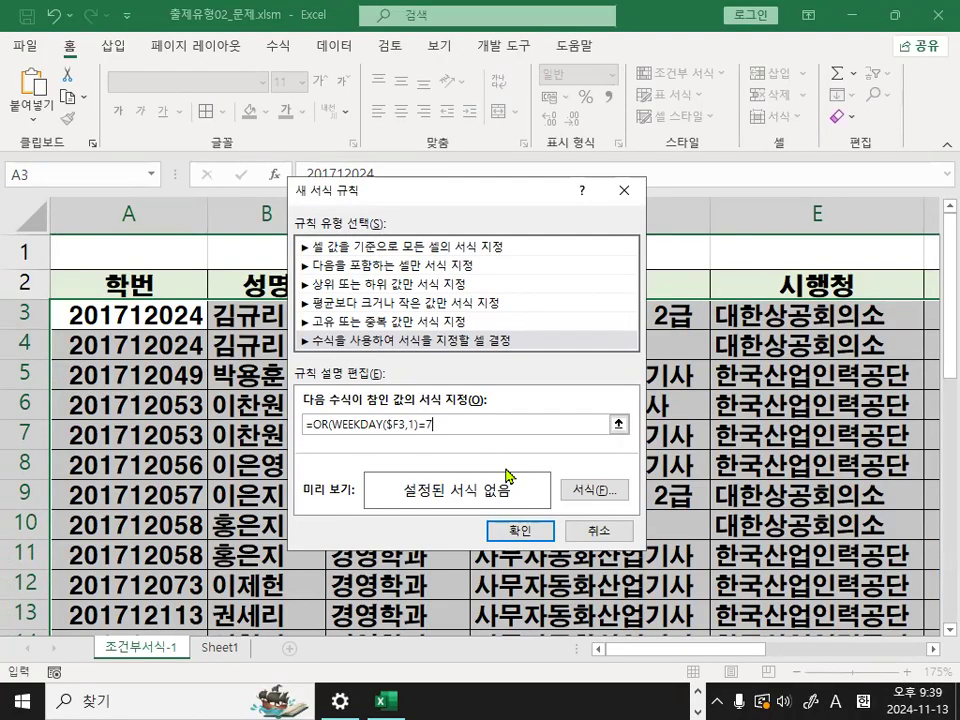
- Mark WEEKDAY, its arguments and the =7 comparison in red in the rule formula, and clear the marks
key(ctrl+1)
click(477, 491)
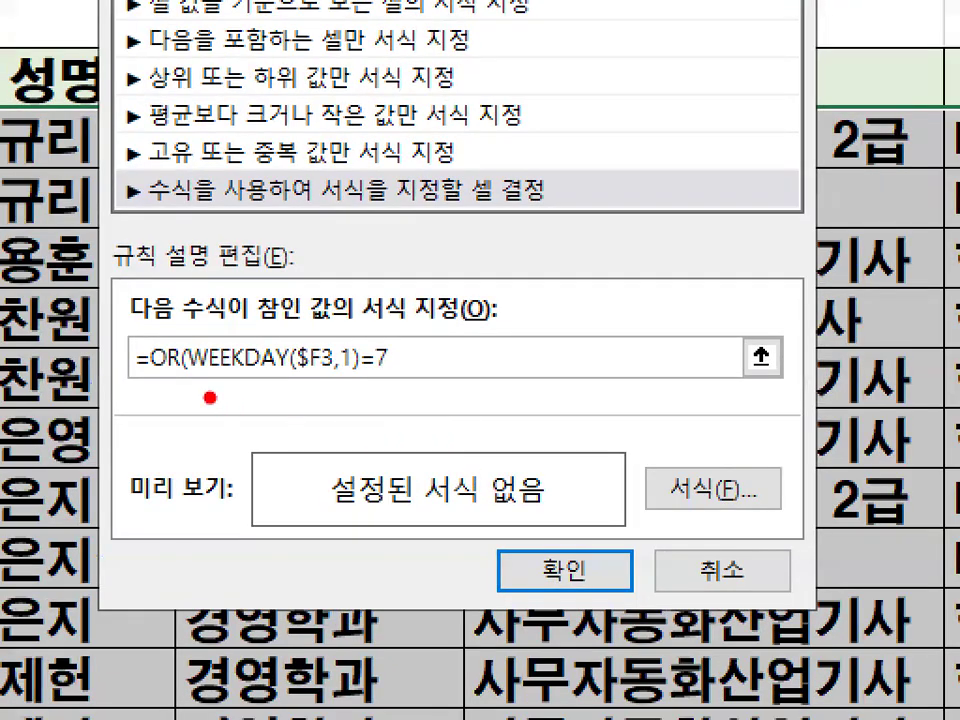
drag(190, 378, 262, 374)
drag(290, 300, 390, 245)
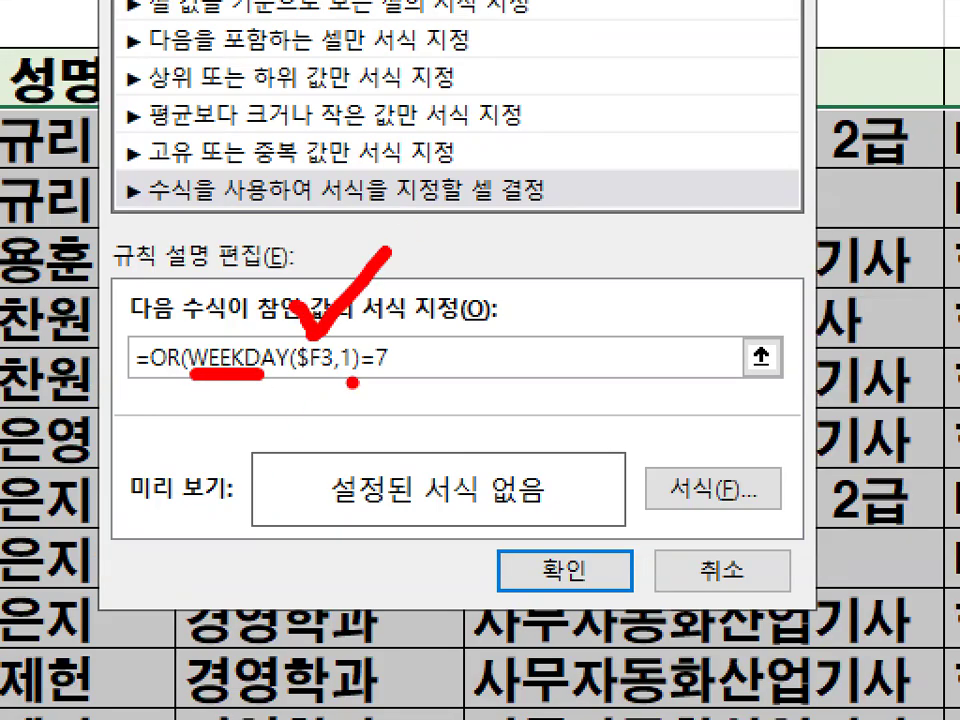
mouse_move(443, 372)
mouse_down()
mouse_move(440, 386)
mouse_move(378, 345)
mouse_move(400, 332)
mouse_up()
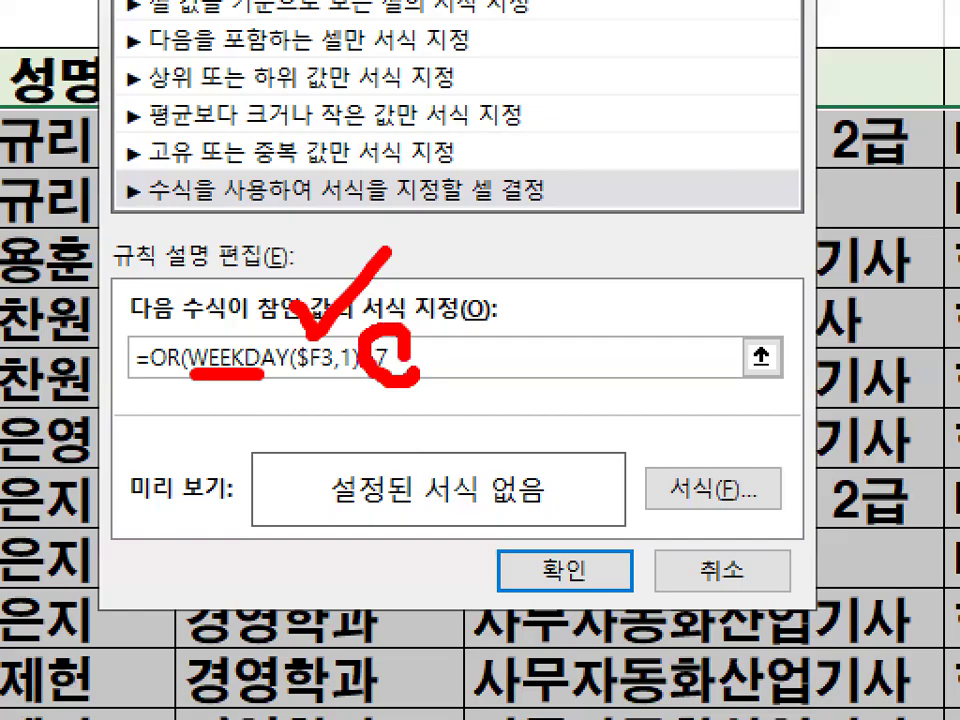
drag(222, 320, 335, 250)
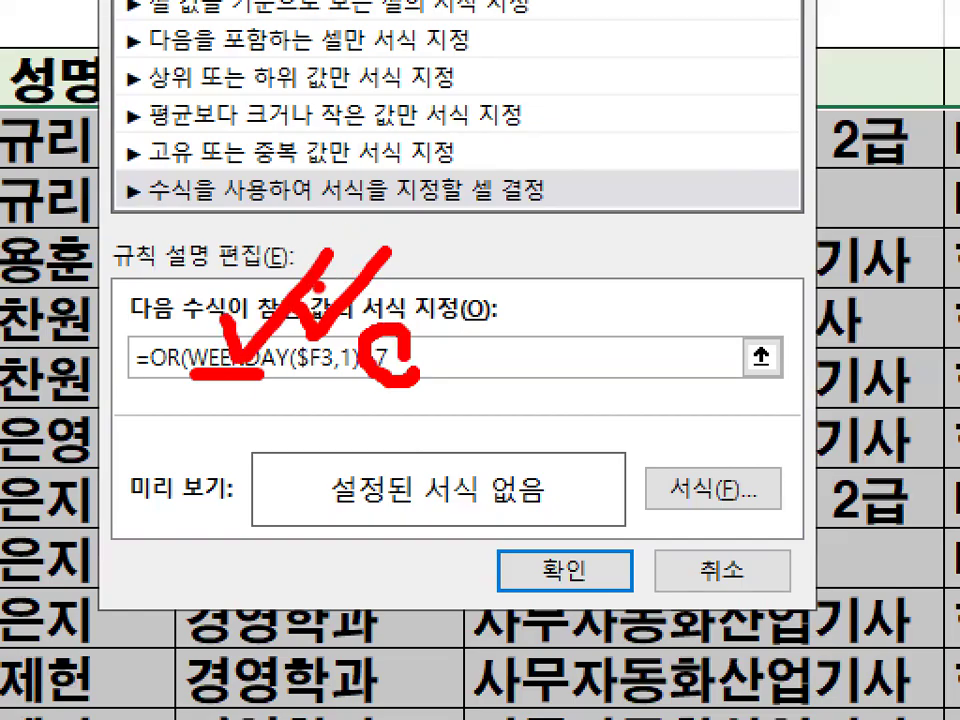
key(Escape)
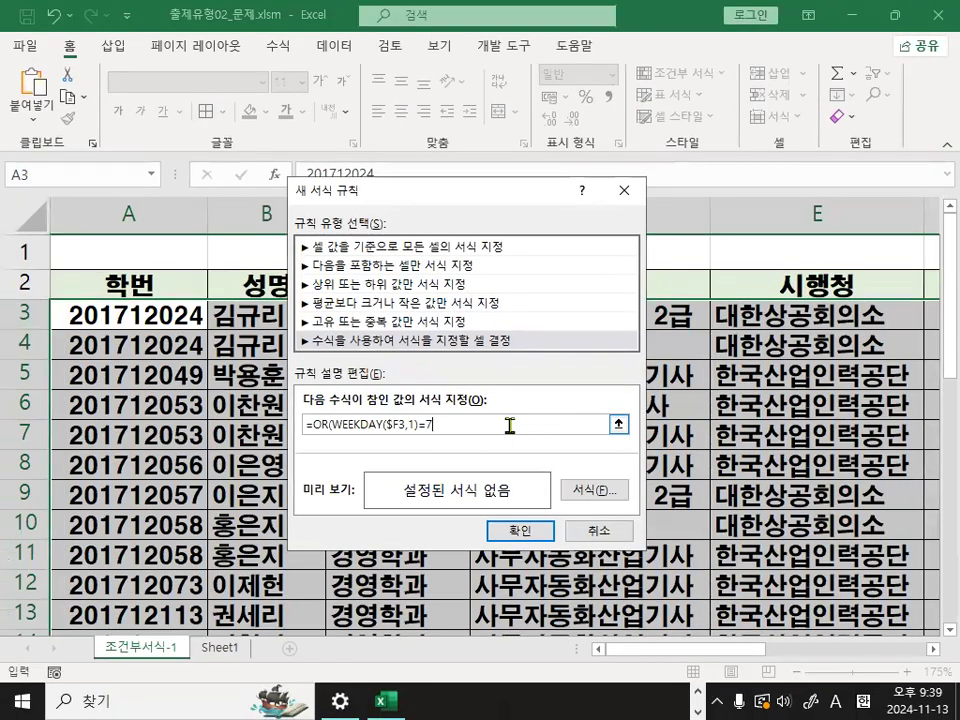
- Add a comma after the first condition and copy WEEKDAY($F3,1)=7, underlining it in red for a moment
key(ctrl+1)
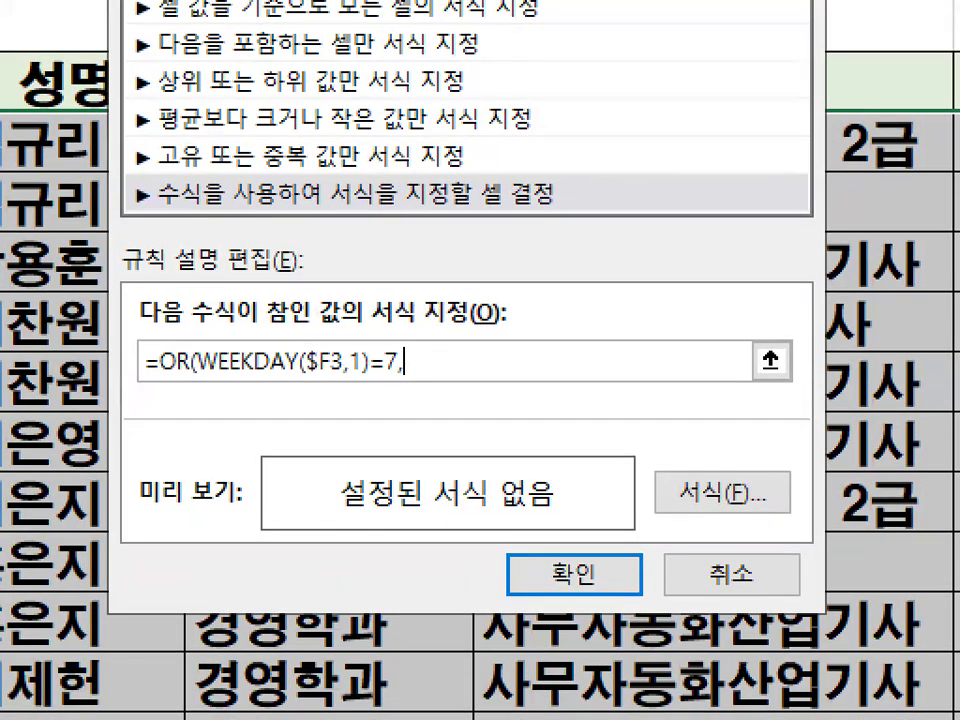
key(Escape)
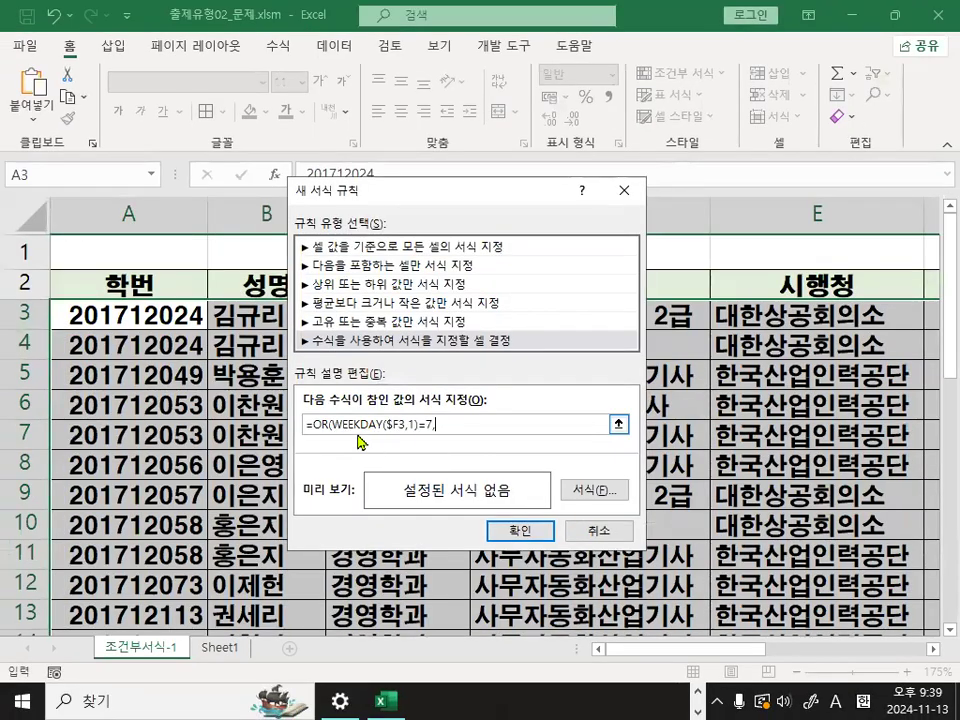
drag(331, 424, 434, 424)
key(ctrl+c)
key(ctrl+1)
click(431, 458)
mouse_move(239, 418)
mouse_down()
mouse_move(428, 418)
mouse_move(413, 439)
mouse_up()
key(Escape)
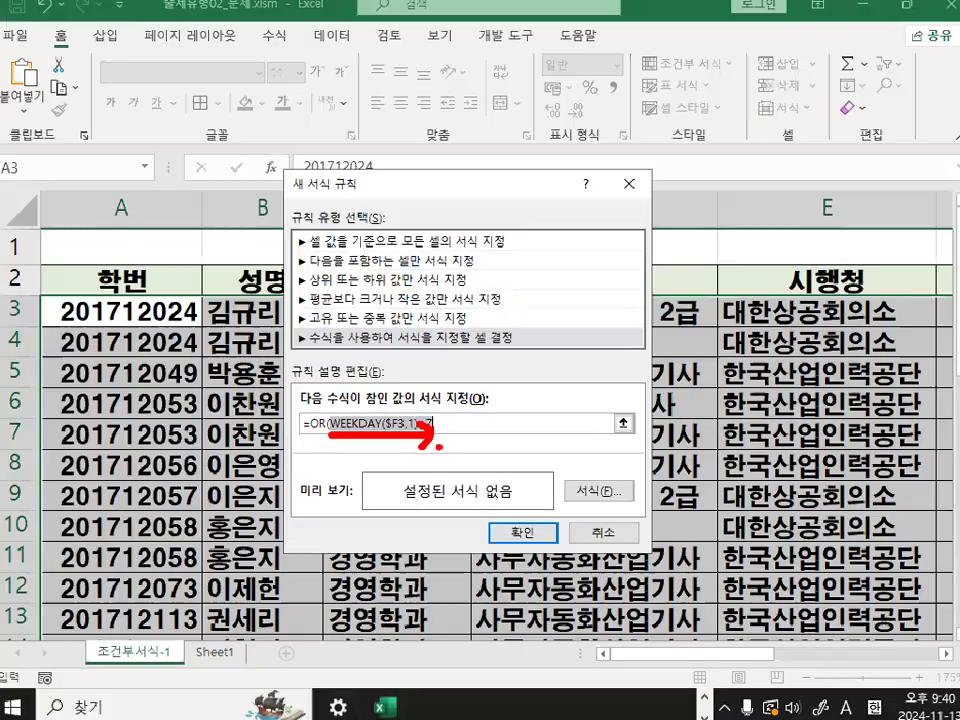
text(,)
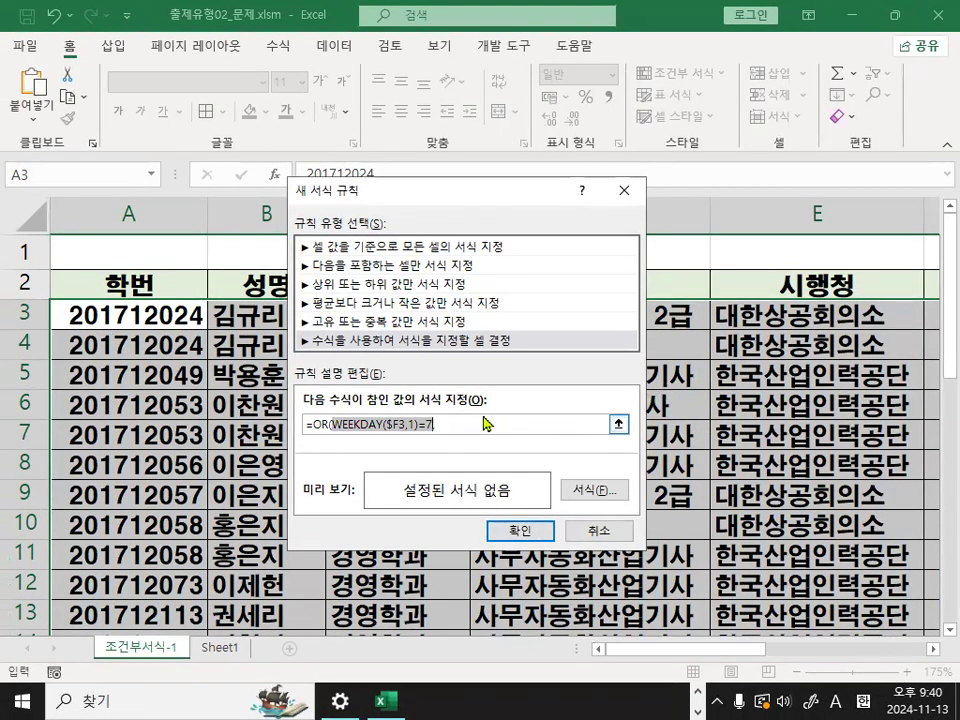
key(ctrl+1)
drag(418, 400, 540, 396)
key(Escape)
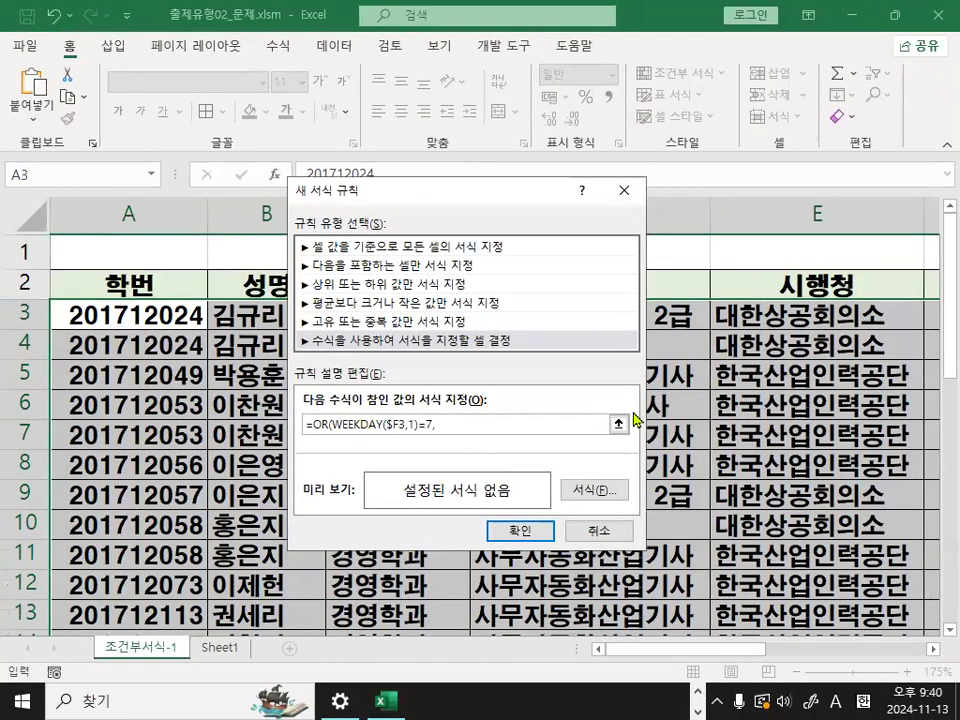
- Paste the copied condition after the comma and change it to WEEKDAY($F3,1)=1
key(ctrl+v)
key(ctrl+1)
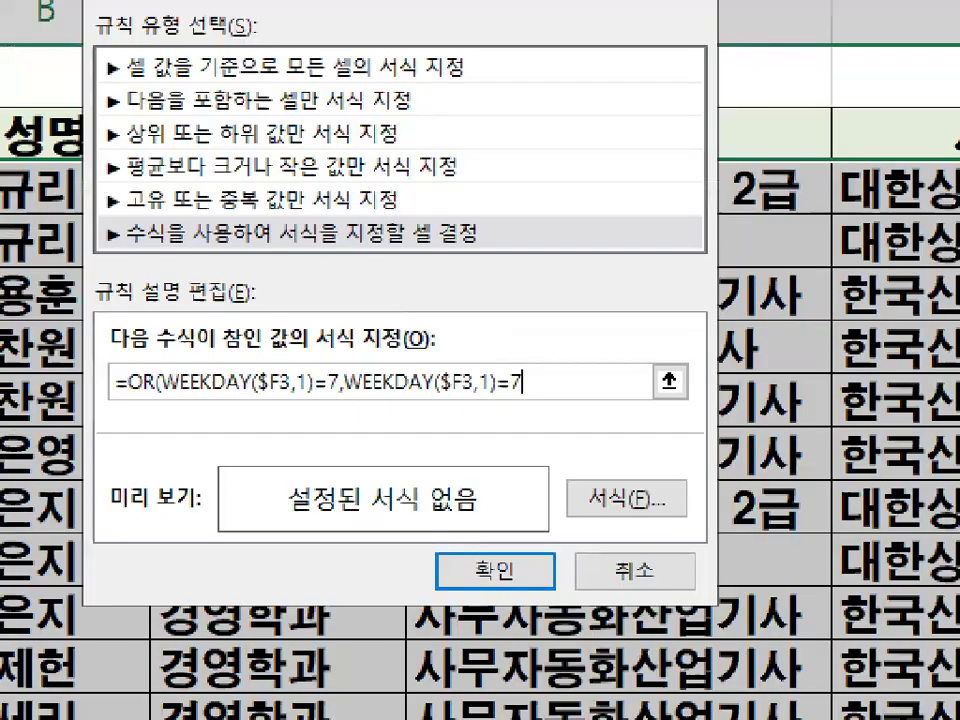
click(553, 480)
mouse_move(570, 346)
mouse_down()
mouse_move(537, 410)
mouse_move(563, 352)
mouse_move(570, 400)
mouse_up()
key(Escape)
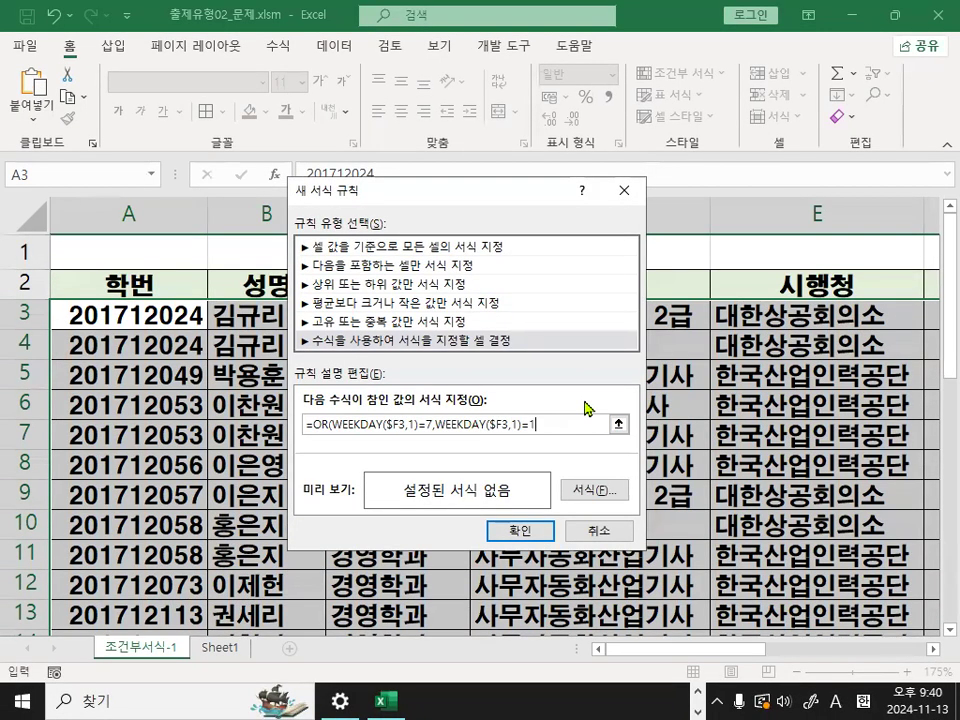
key(ctrl+1)
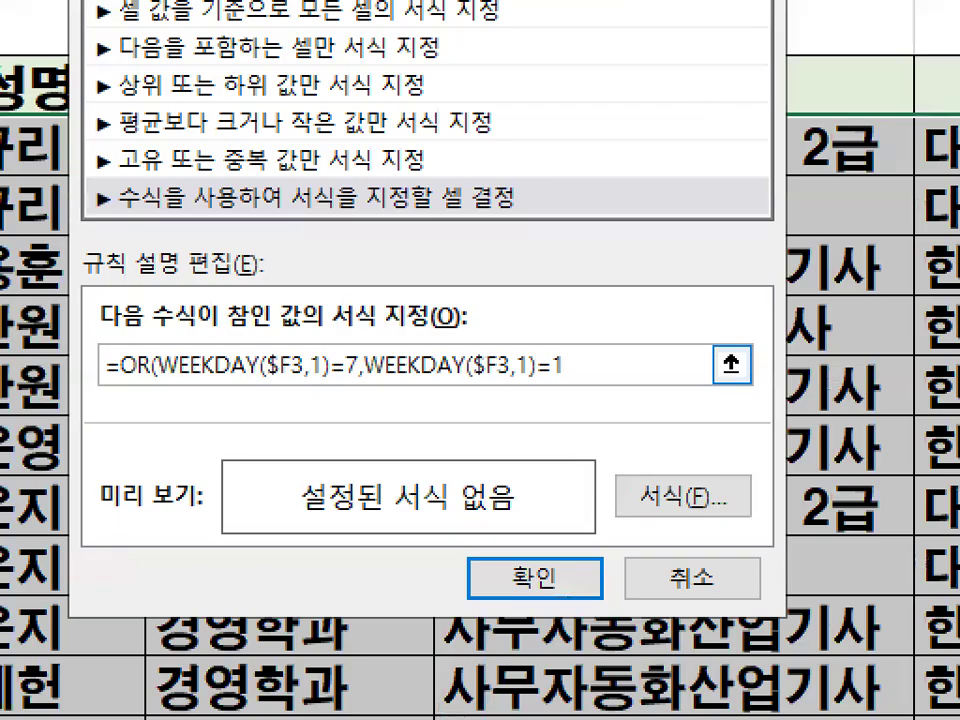
key(Escape)
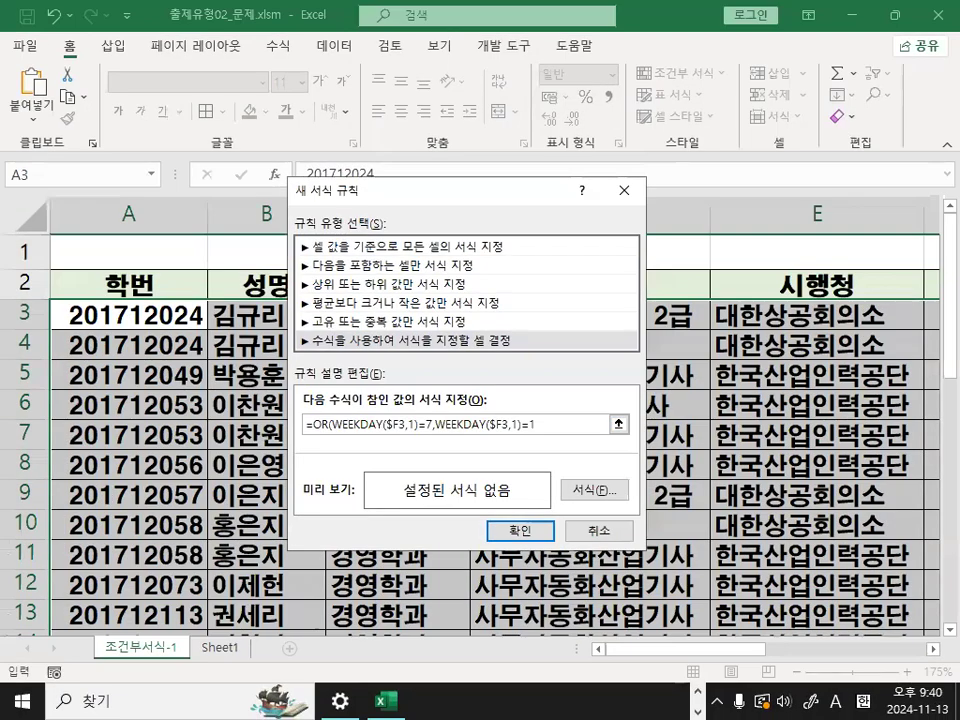
key(ctrl+1)
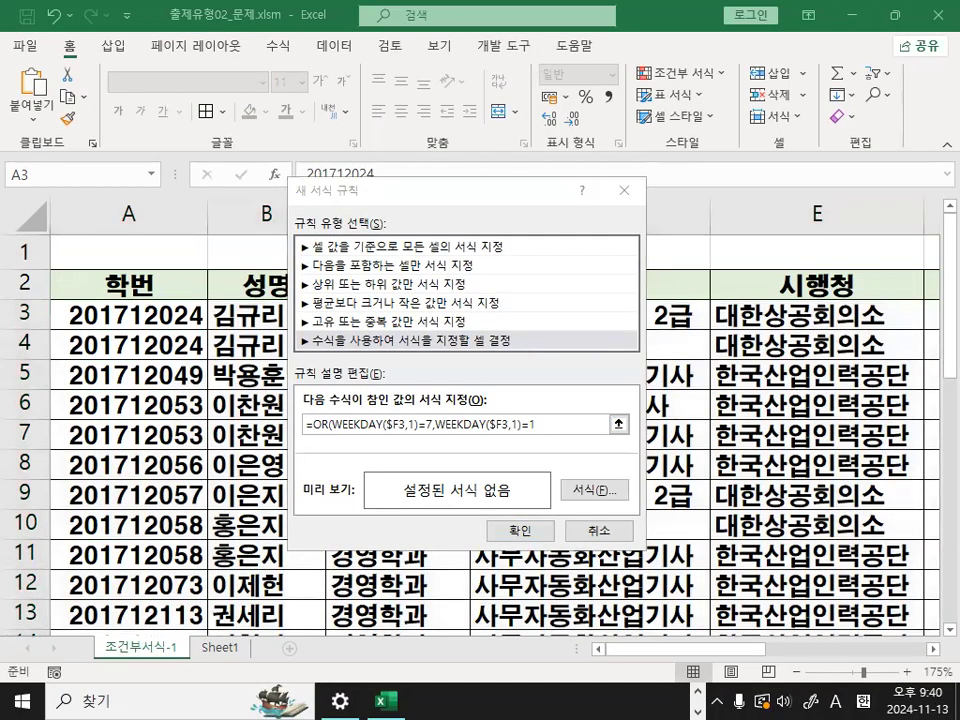
- Check the 옵션(1) weekday numbering in the Notepad notes, minimize them, and end the OR formula in Excel with a closing parenthesis
key(alt+Tab)
scroll(410, 330, up, 12)
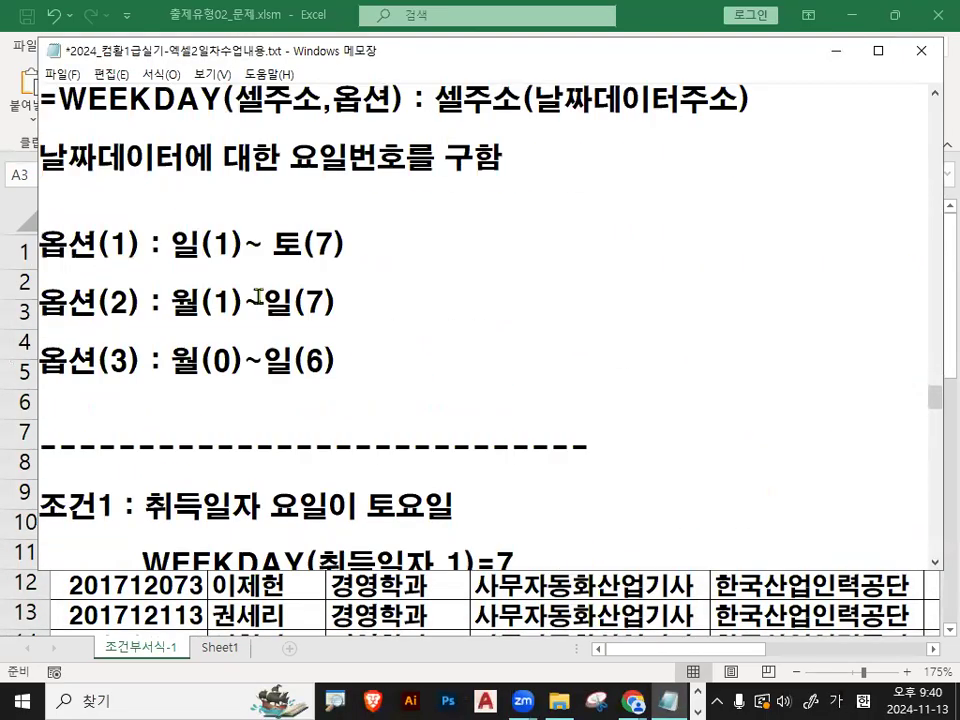
drag(100, 245, 348, 245)
click(273, 245)
drag(171, 245, 375, 245)
click(833, 50)
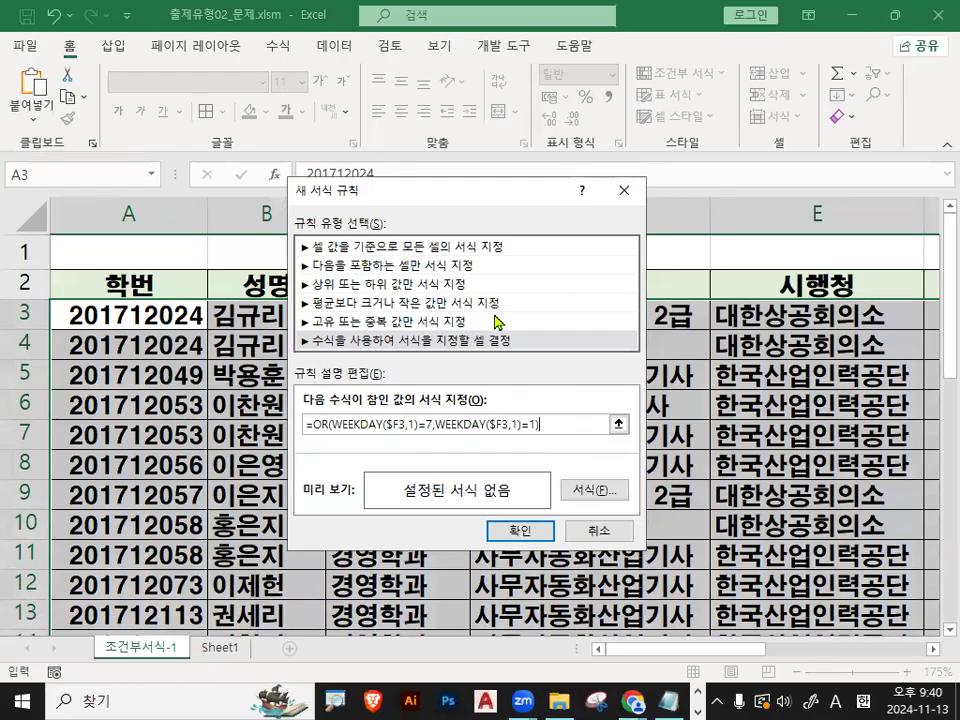
- Copy the complete OR formula from the rule and paste it into the Notepad notes below the 행고정 해제 line of step 4
drag(538, 424, 290, 416)
key(ctrl+c)
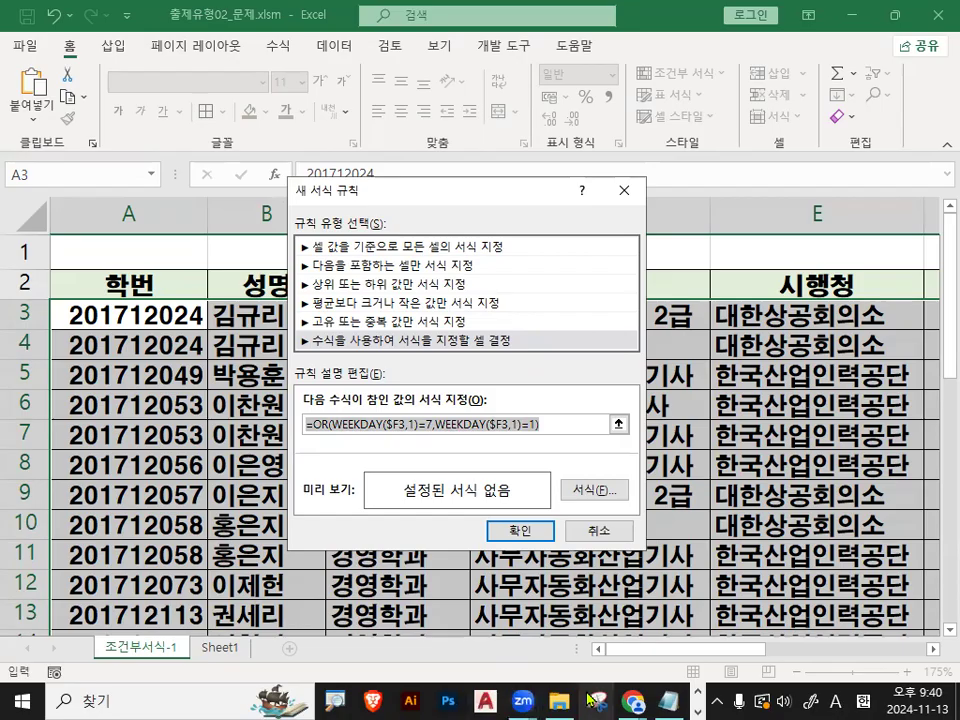
click(668, 700)
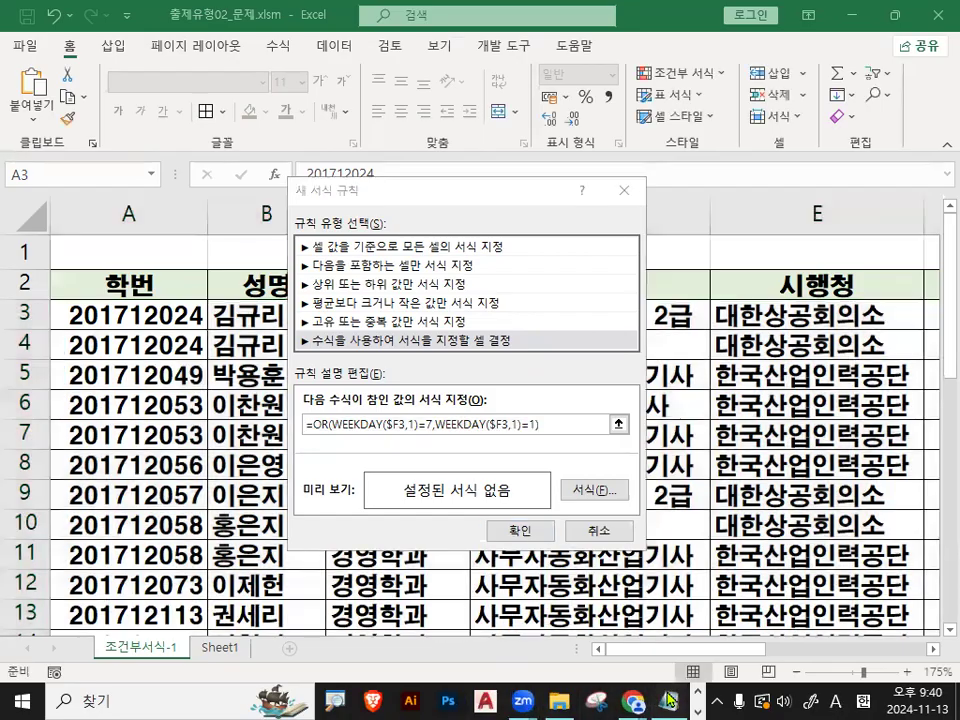
scroll(455, 417, down, 10)
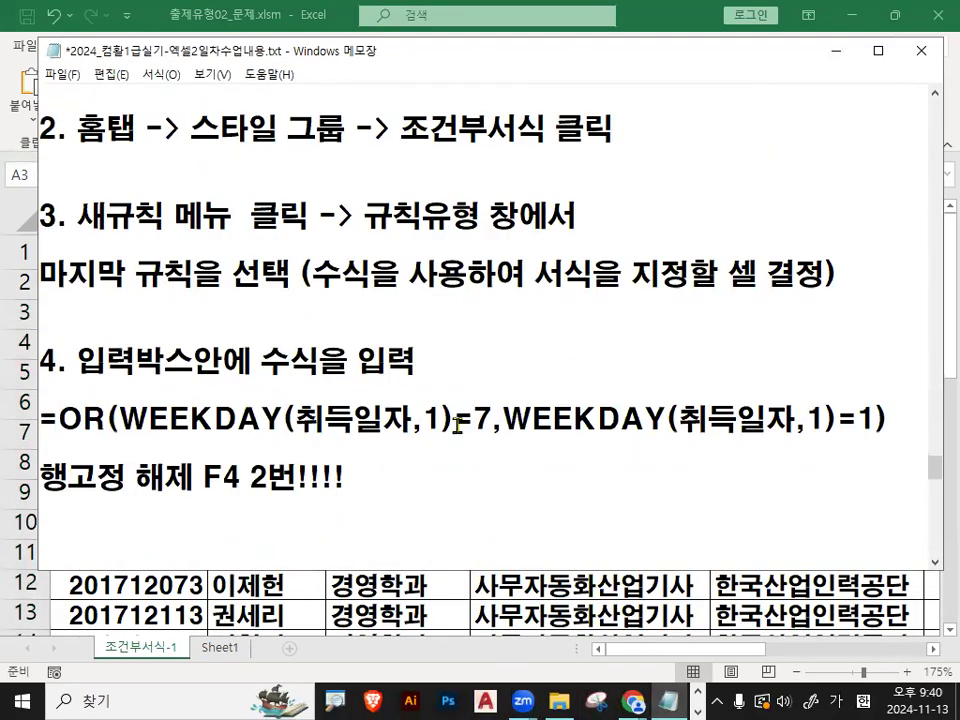
click(359, 386)
key(ctrl+v)
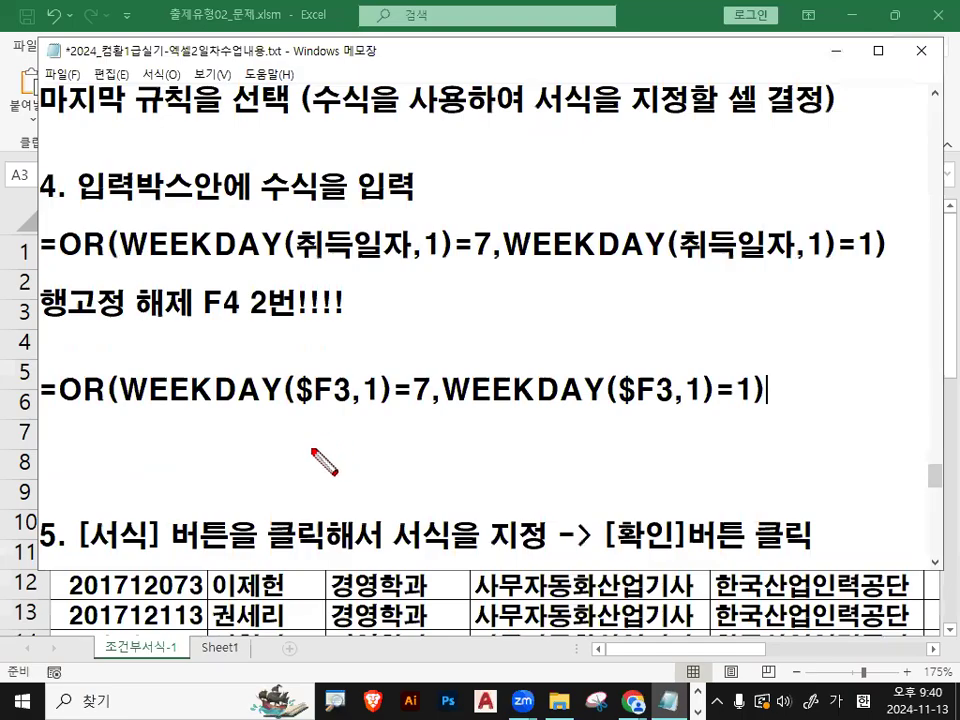
- Mark both $F3 references, number the two WEEKDAY conditions, tick OR and underline the pasted formula in red, clearing the marks
drag(290, 407, 351, 408)
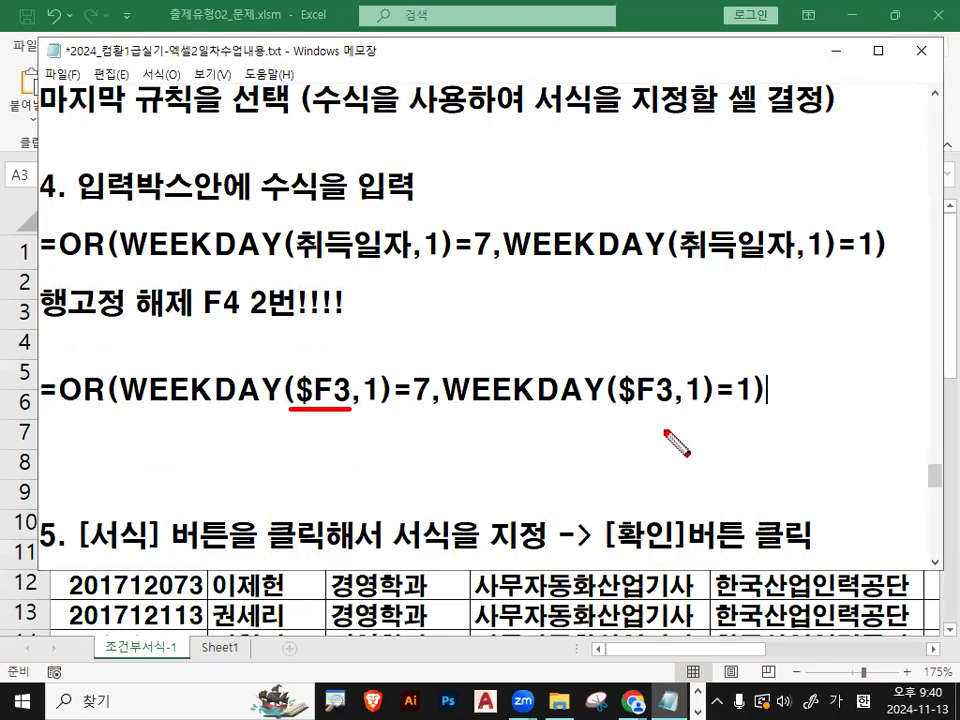
drag(620, 409, 677, 409)
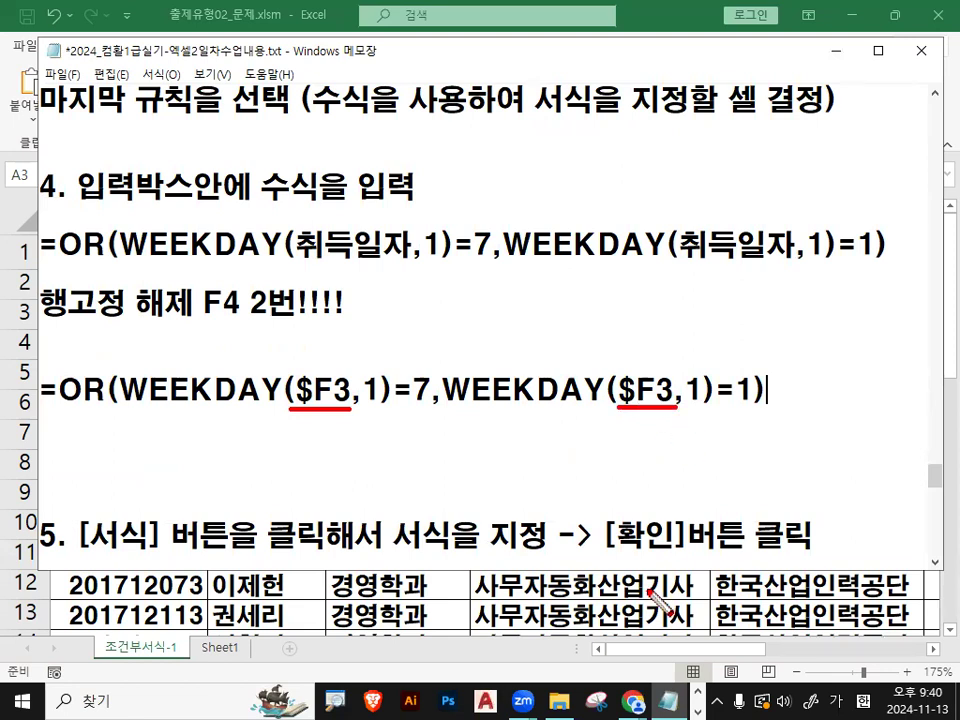
drag(309, 345, 350, 321)
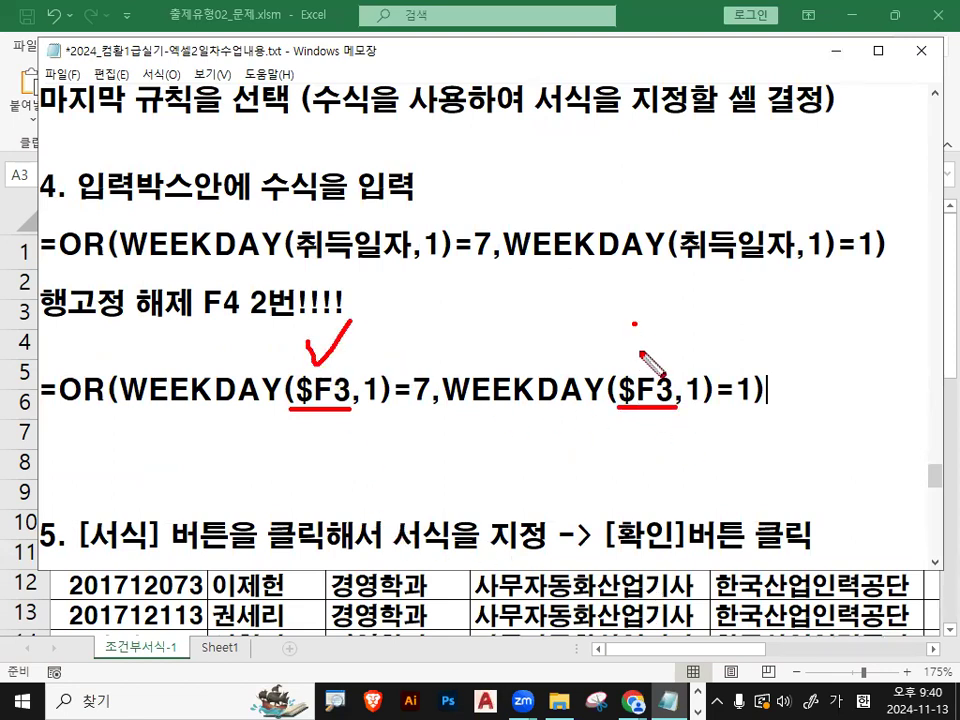
drag(634, 345, 670, 320)
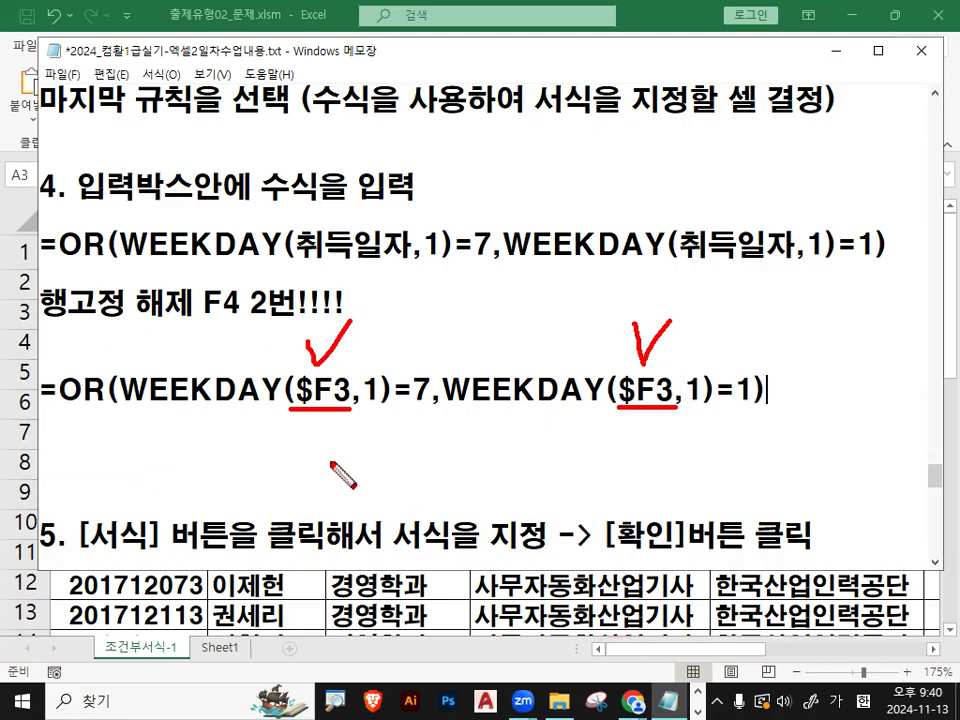
drag(229, 421, 230, 441)
mouse_move(214, 418)
mouse_down()
mouse_move(222, 458)
mouse_move(265, 456)
mouse_up()
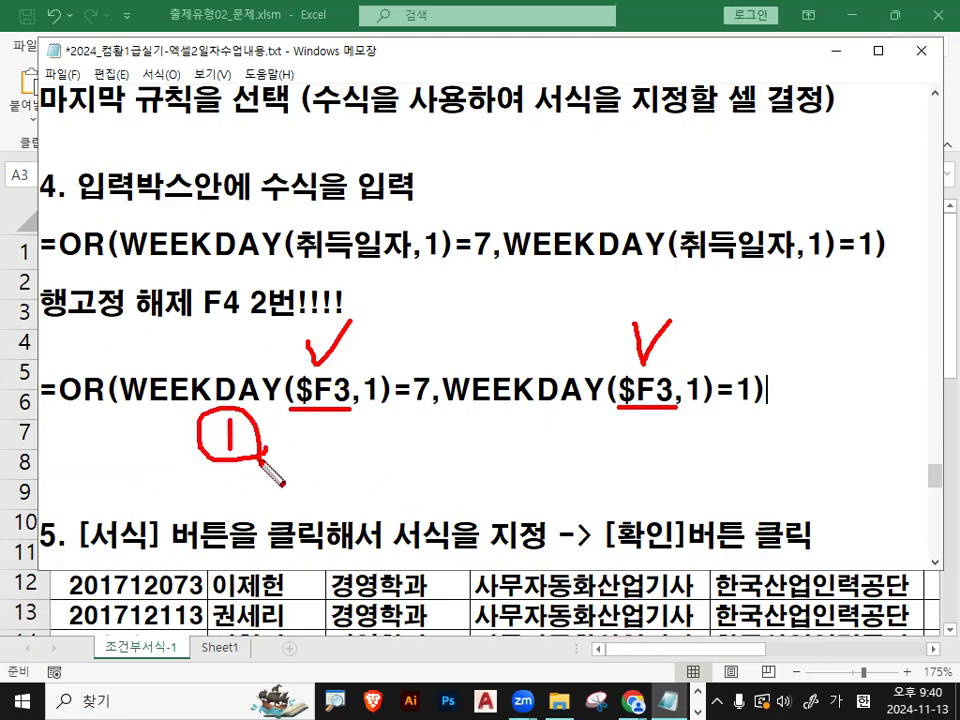
mouse_move(560, 430)
mouse_down()
mouse_move(568, 426)
mouse_move(585, 455)
mouse_move(608, 452)
mouse_up()
drag(55, 345, 120, 298)
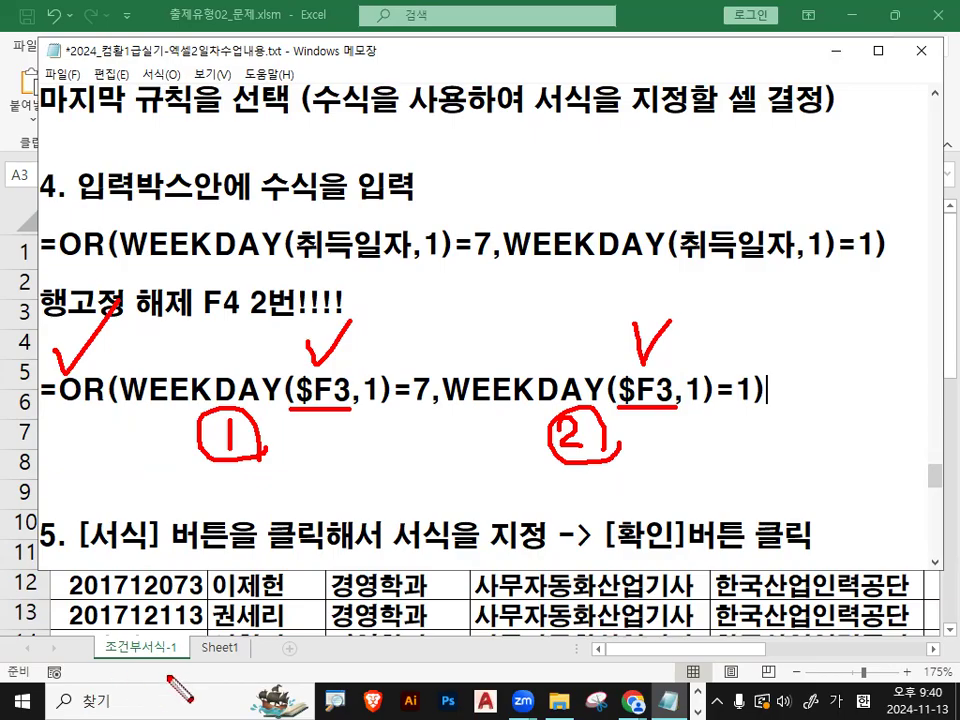
key(Escape)
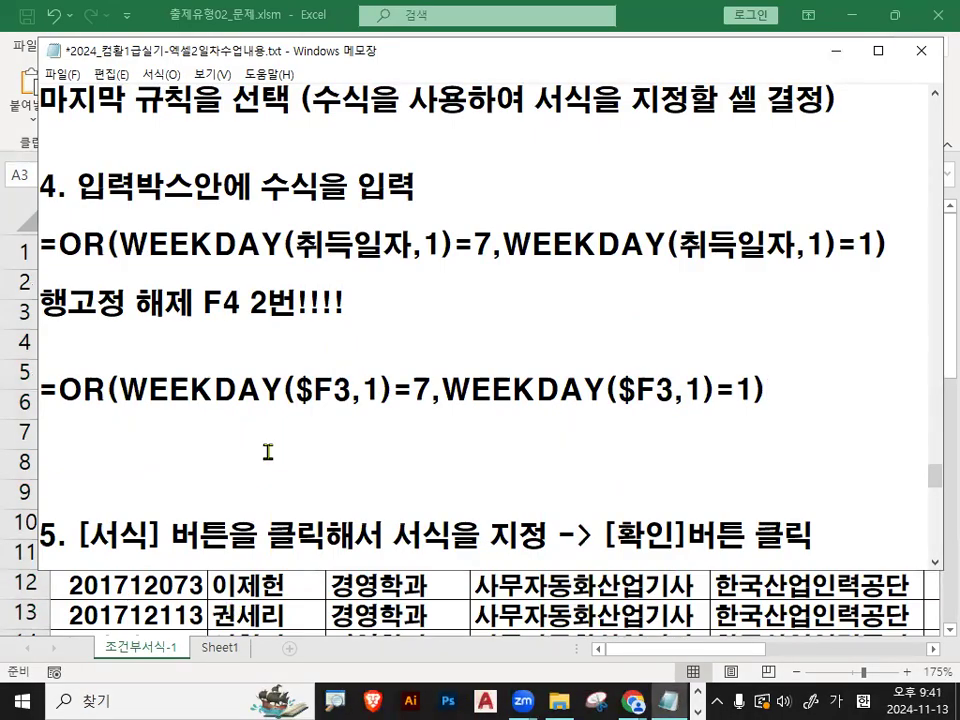
key(ctrl+2)
drag(60, 410, 766, 410)
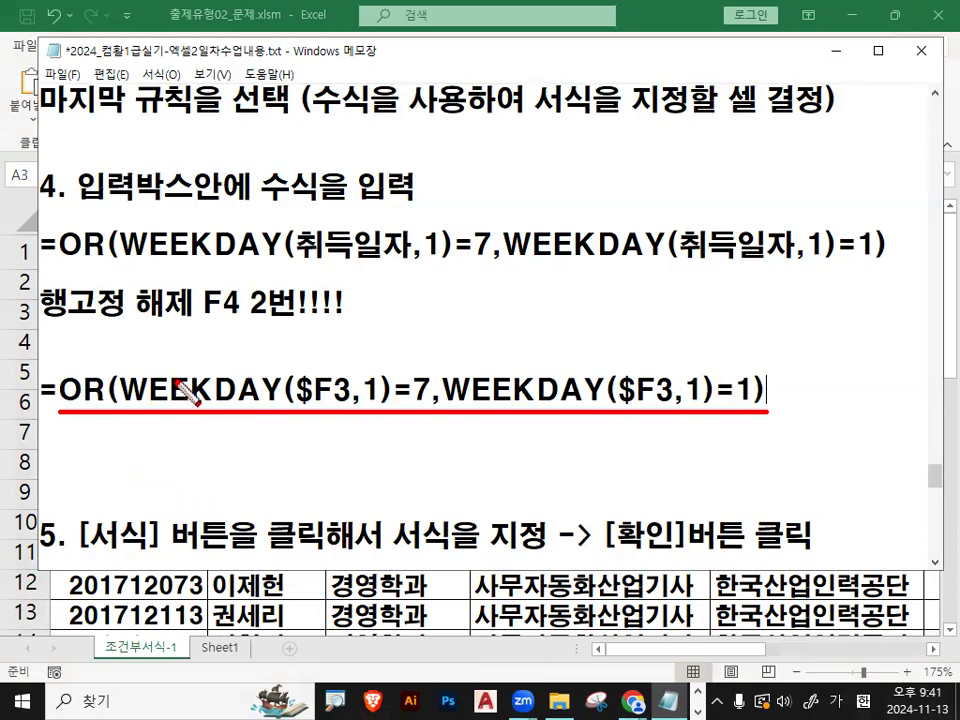
key(Escape)
- Read step 5 of the notes on choosing a format, highlighting its key words, and minimize Notepad to return to Excel
scroll(111, 486, down, 1)
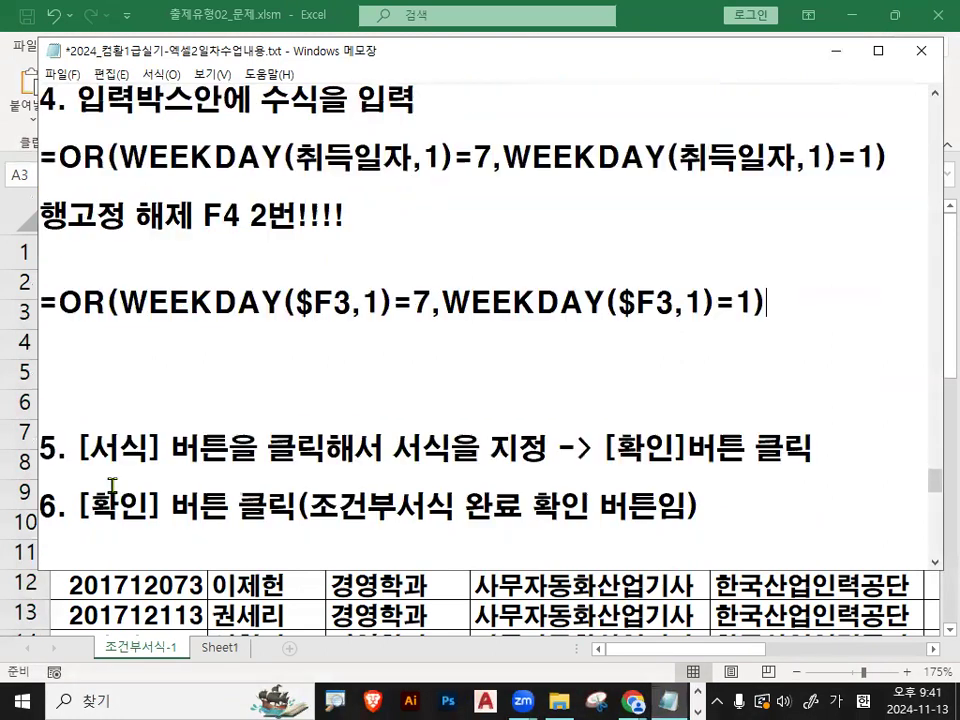
drag(81, 451, 157, 453)
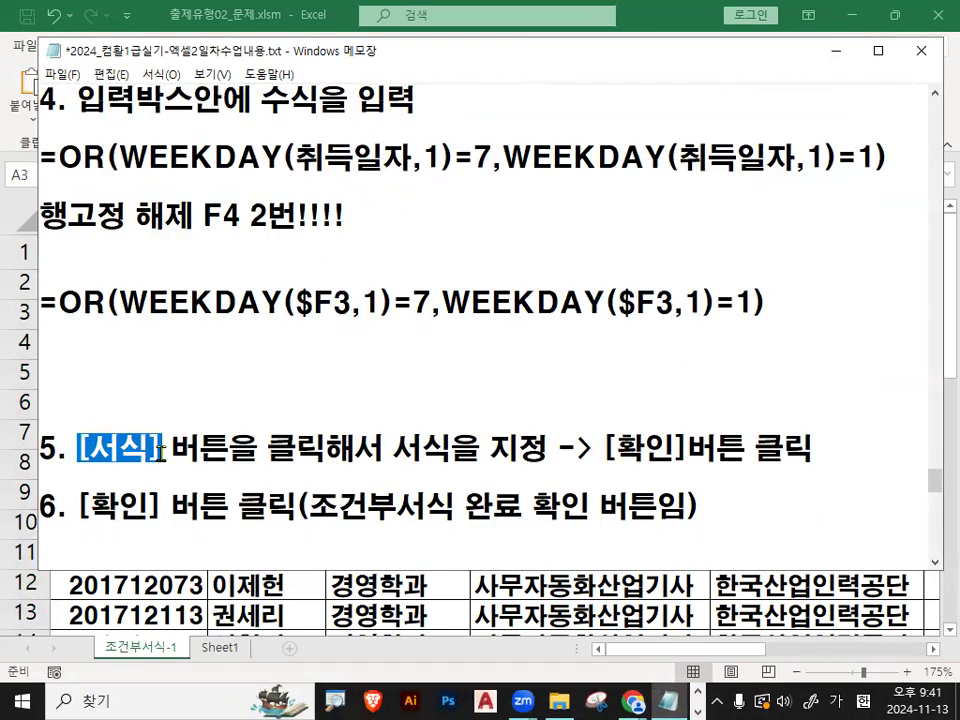
drag(266, 451, 323, 451)
drag(393, 451, 560, 448)
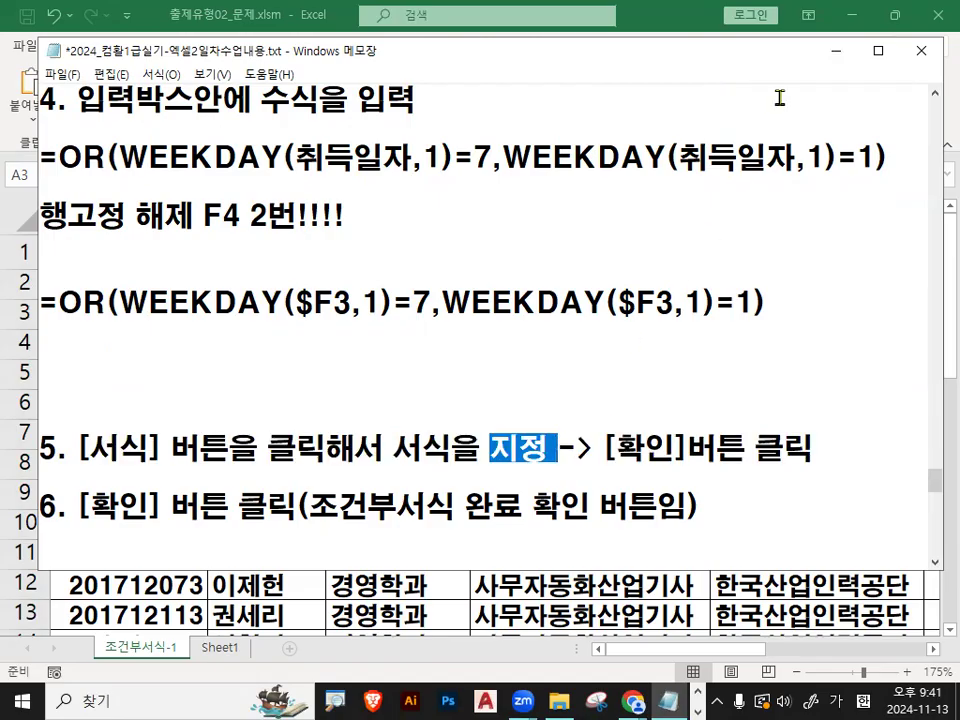
click(836, 52)
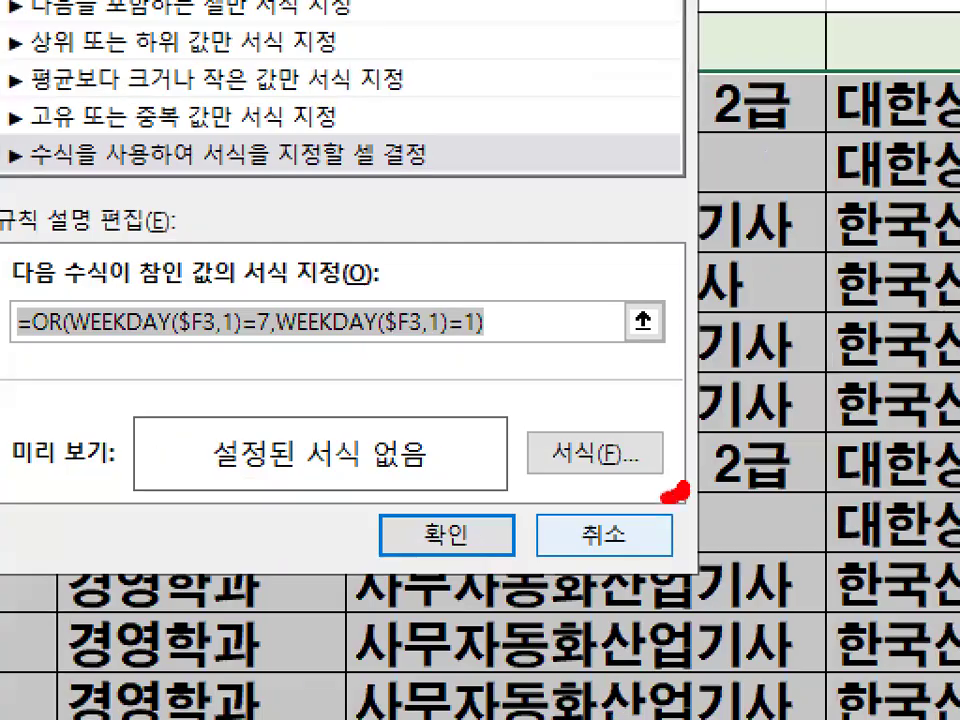
- Open the rule's format settings, circle the 셀 서식 title and the 글꼴 heading in red, and clear the marks
mouse_move(668, 497)
mouse_down()
mouse_move(617, 396)
mouse_move(668, 475)
mouse_up()
key(Escape)
click(637, 452)
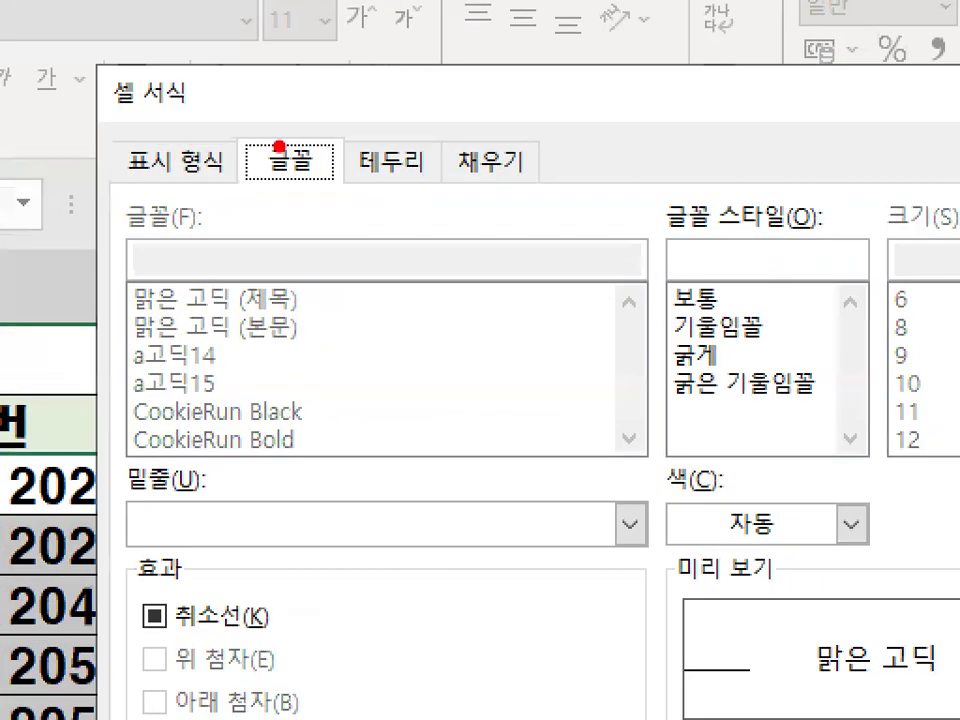
mouse_move(348, 53)
mouse_down()
mouse_move(342, 63)
mouse_move(315, 23)
mouse_up()
drag(330, 178, 258, 102)
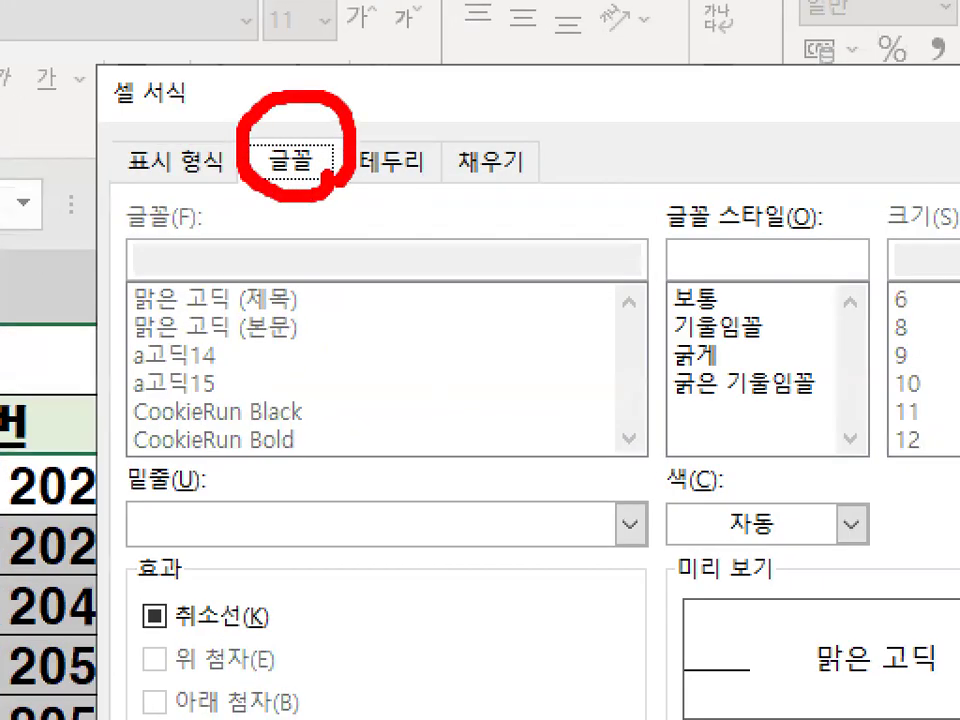
drag(105, 118, 197, 100)
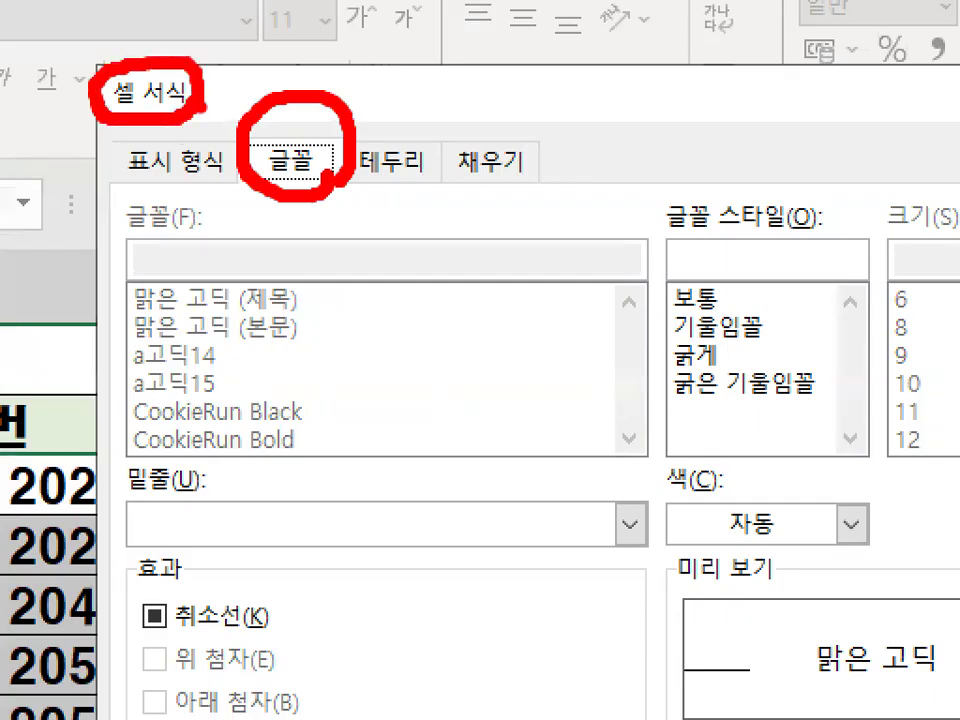
key(Escape)
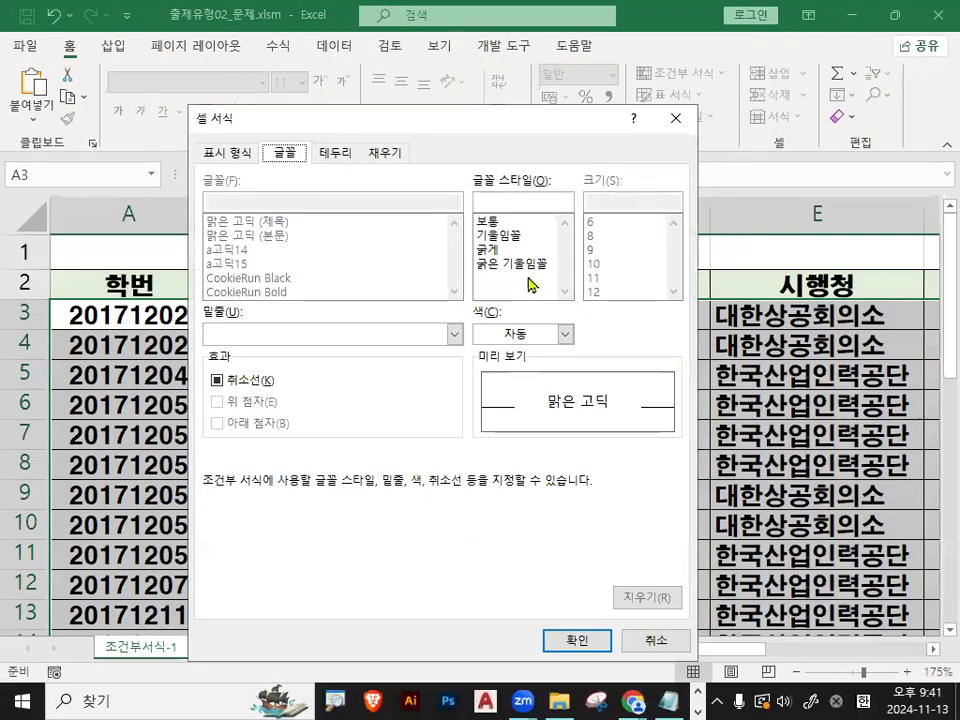
- Mark the font style choices in red for a moment and set the rule's font style to 굵은 기울임꼴
key(ctrl+1)
click(601, 281)
mouse_move(619, 287)
mouse_down()
mouse_move(576, 305)
mouse_move(369, 253)
mouse_move(608, 258)
mouse_move(606, 290)
mouse_up()
key(Escape)
click(534, 272)
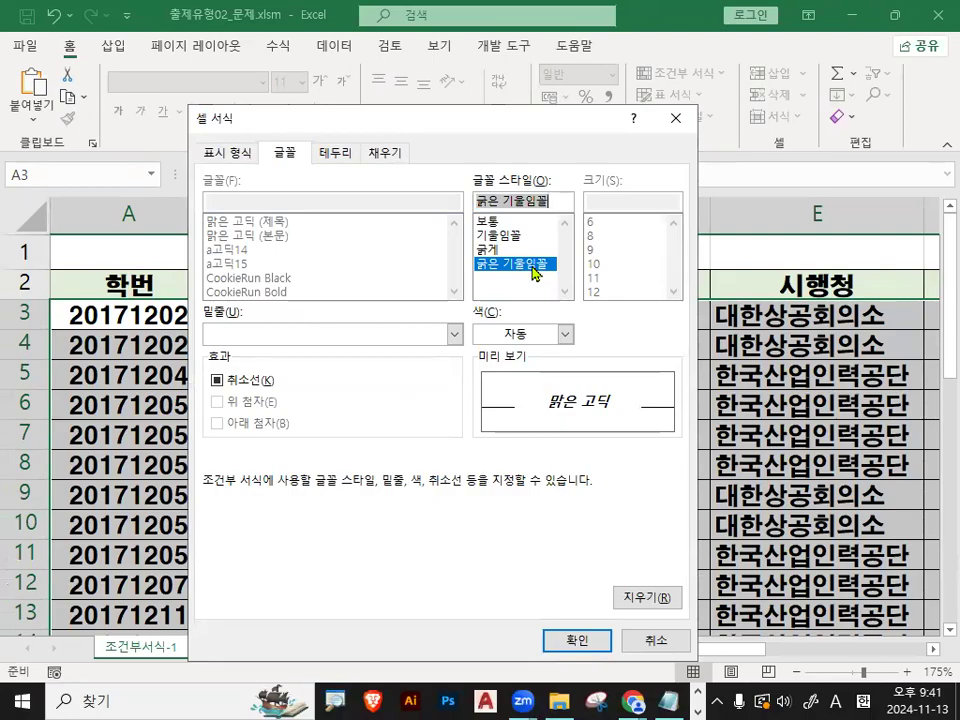
- Mark the font color setting and the 표준 색 swatches in red, clear the marks, and set the font color to standard red
key(ctrl+1)
drag(590, 337, 428, 347)
mouse_move(368, 352)
mouse_down()
mouse_move(600, 285)
mouse_move(622, 330)
mouse_up()
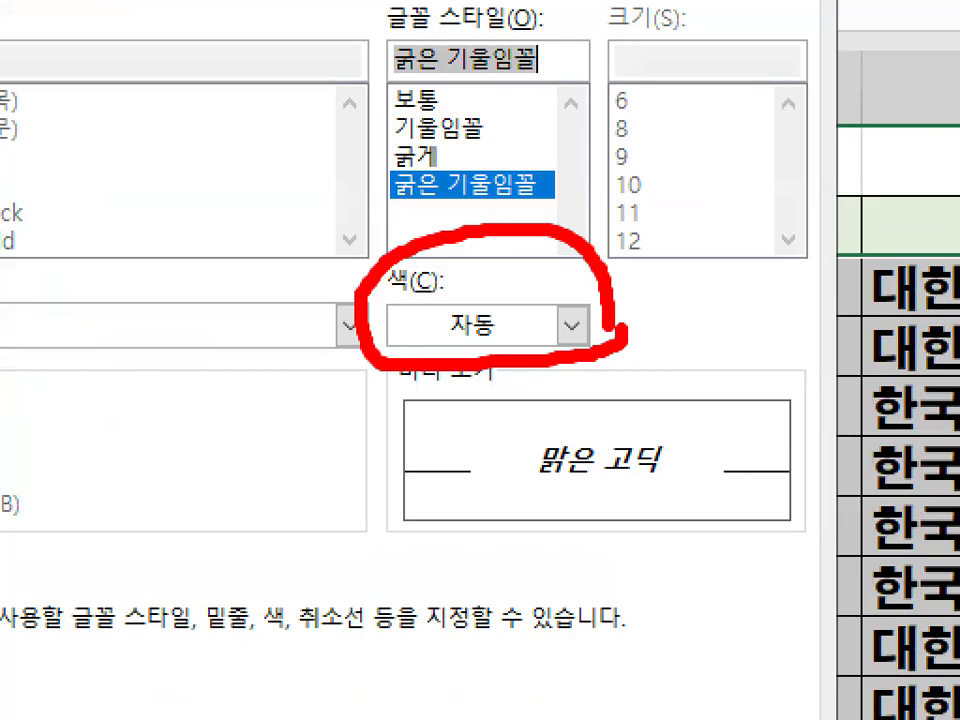
key(Escape)
click(571, 325)
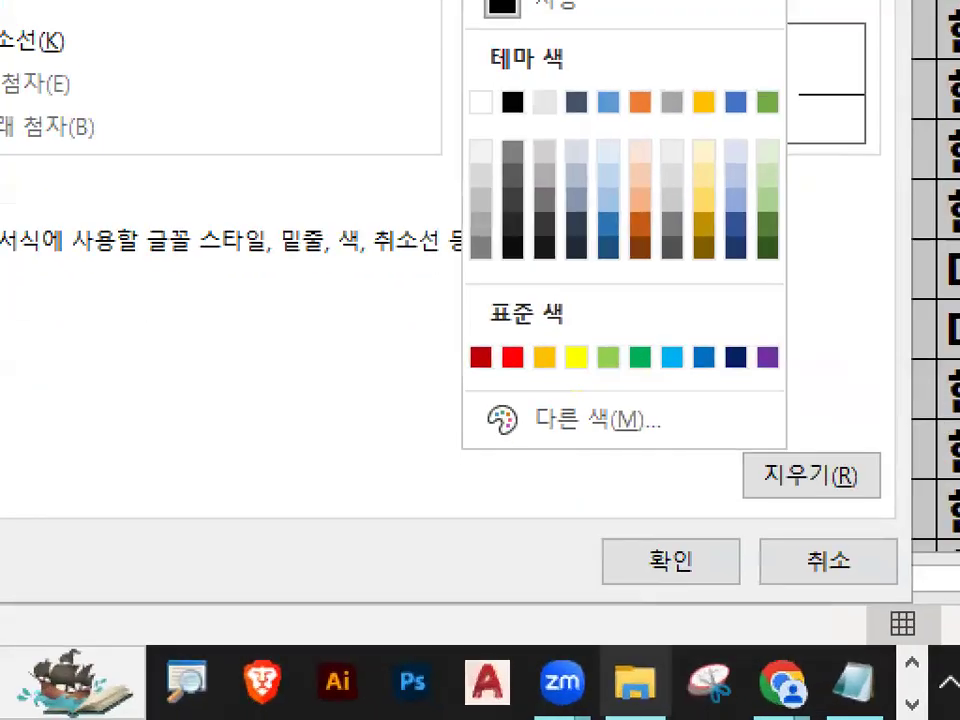
drag(502, 264, 583, 208)
mouse_move(500, 380)
mouse_down()
mouse_move(462, 381)
mouse_move(449, 352)
mouse_move(485, 334)
mouse_move(497, 376)
mouse_up()
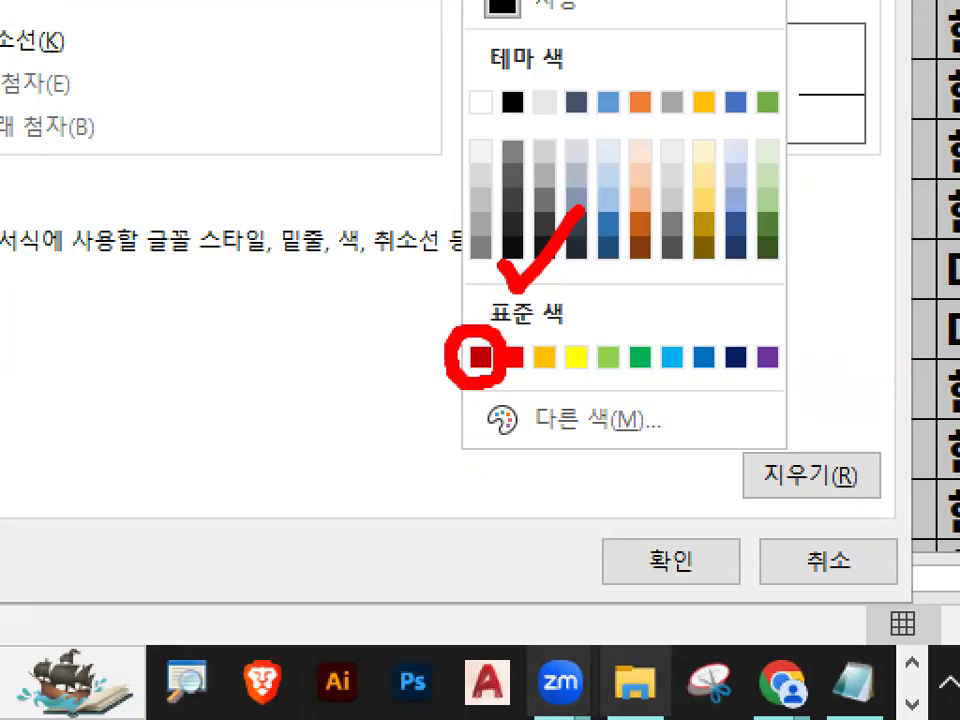
mouse_move(541, 376)
mouse_down()
mouse_move(521, 379)
mouse_move(551, 333)
mouse_move(551, 364)
mouse_up()
key(Escape)
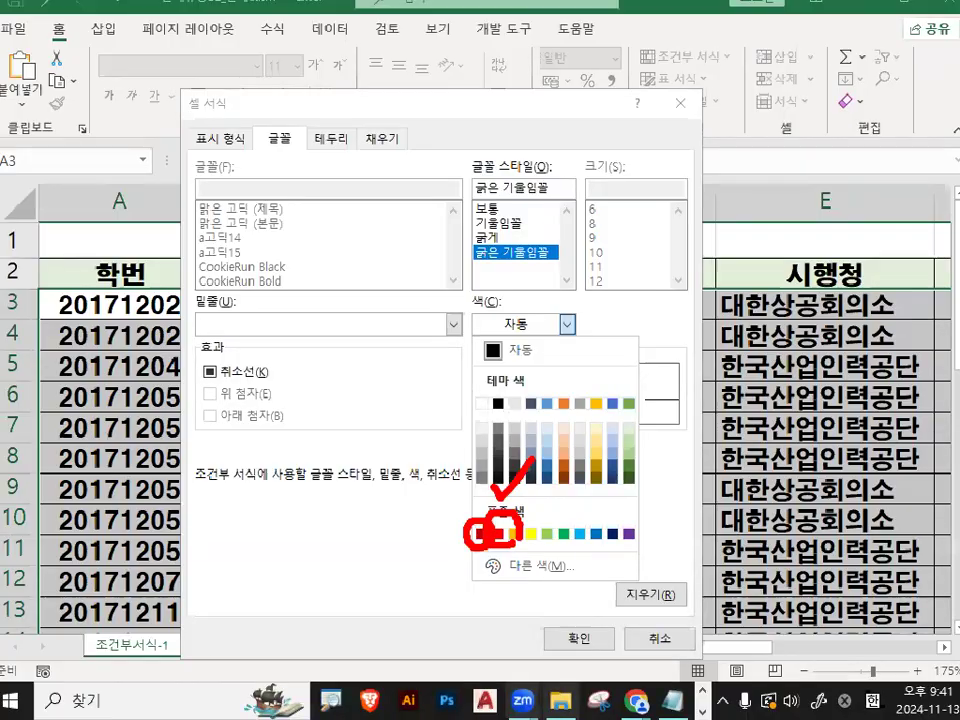
click(523, 334)
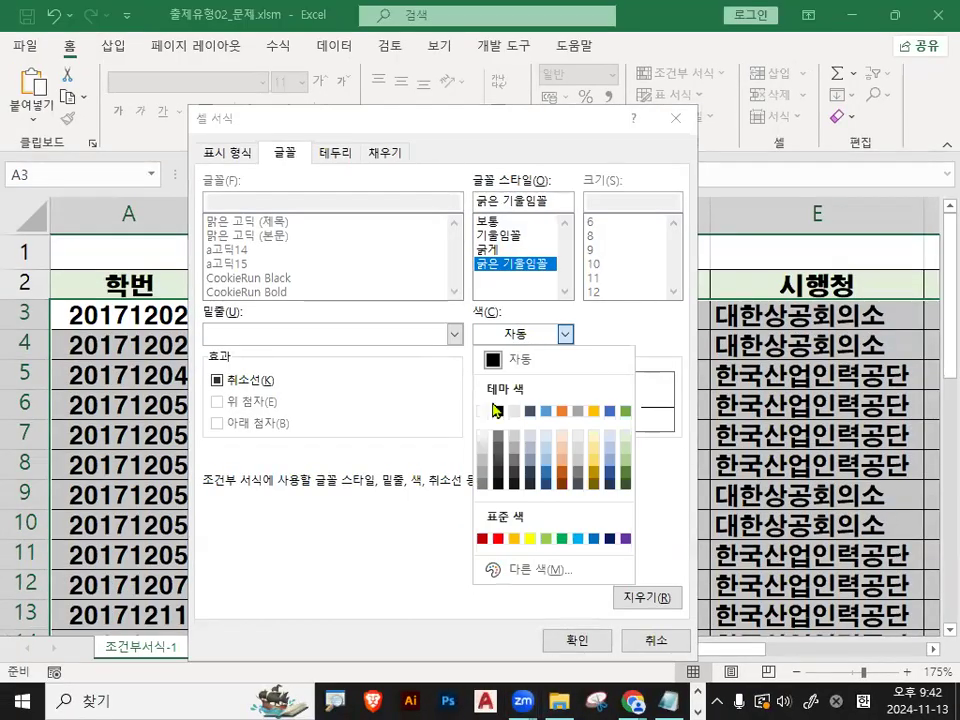
click(498, 540)
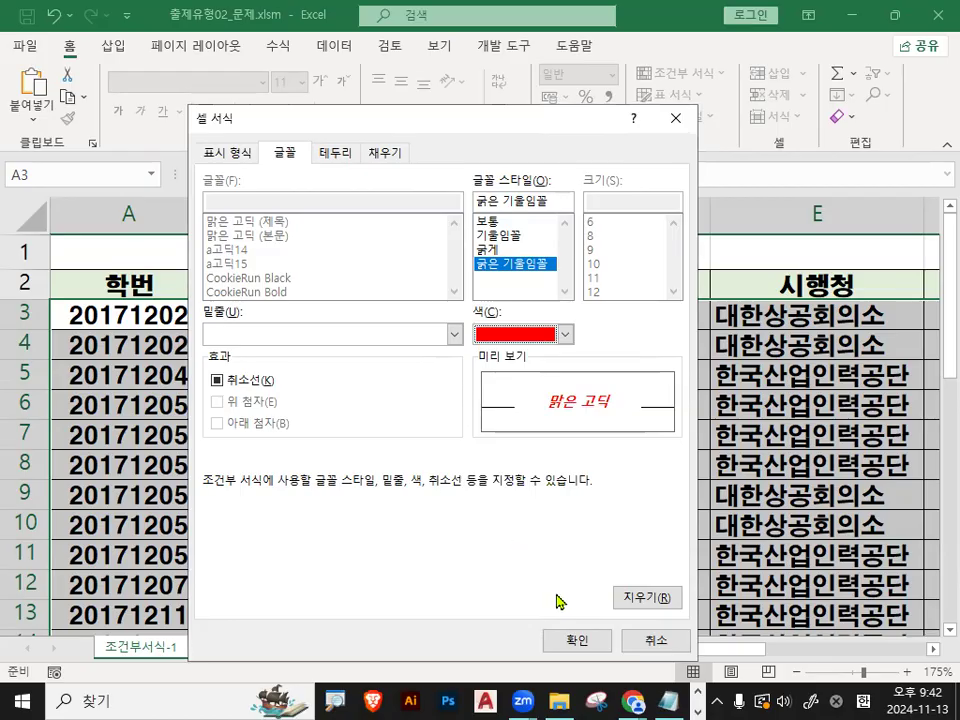
- Confirm the font format and apply the new formatting rule to A3:F28
click(585, 643)
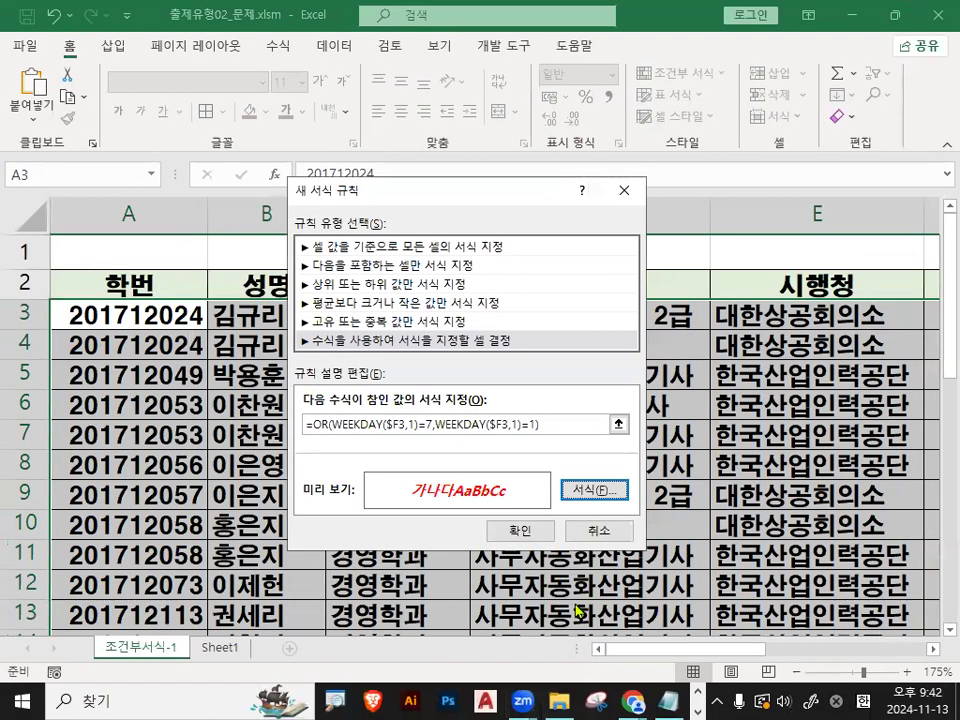
click(521, 530)
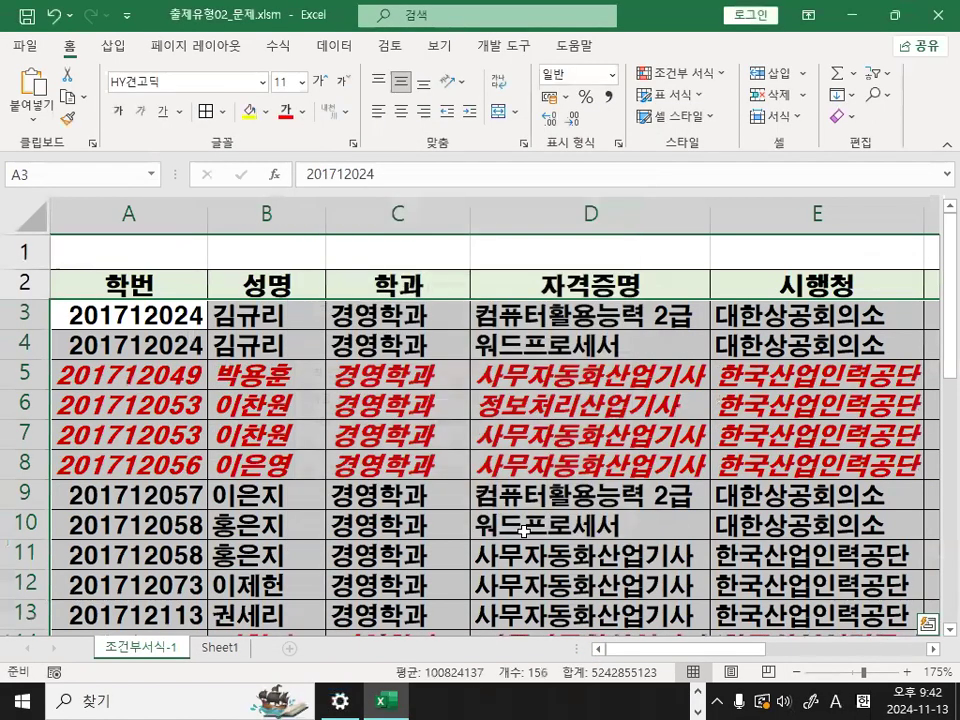
click(523, 531)
- Select rows 5 through 8 one after another and examine their dates in the 취득일자 column
click(38, 370)
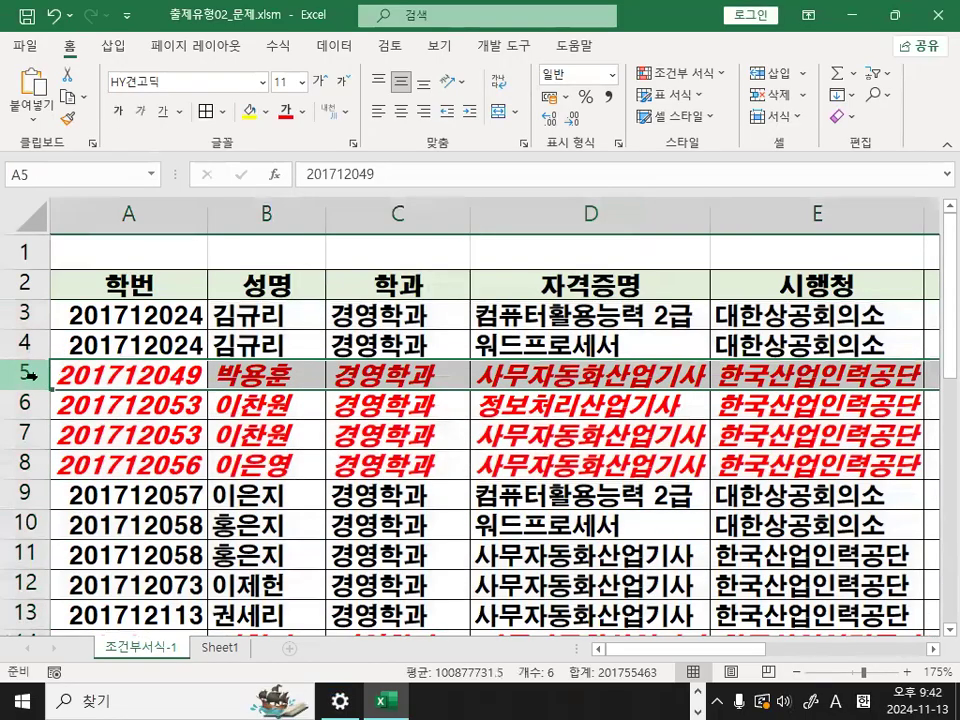
click(38, 401)
click(24, 432)
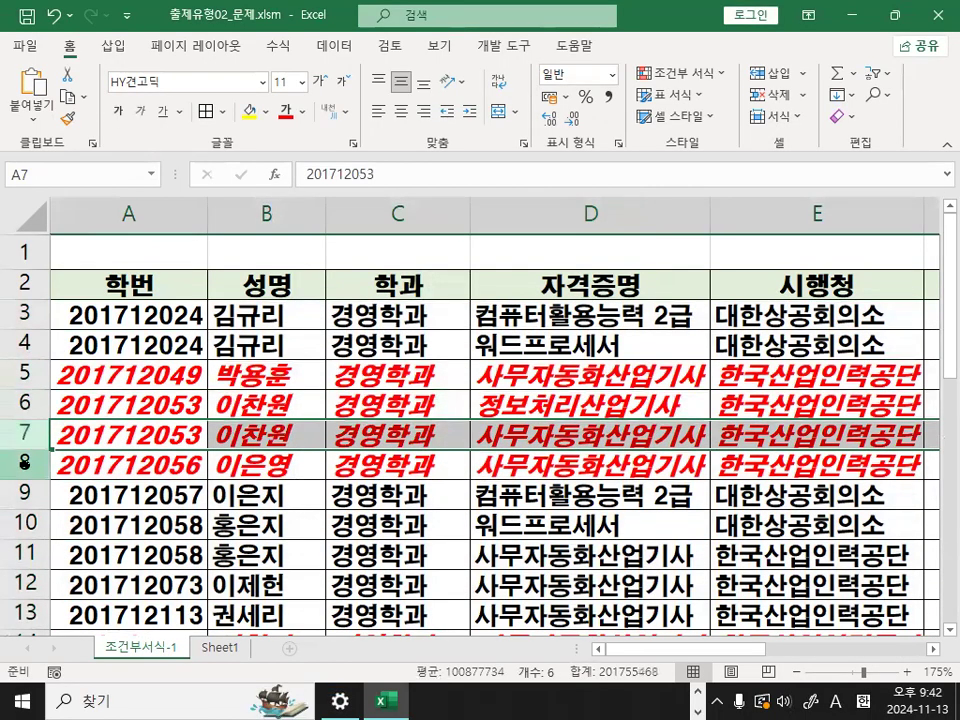
click(22, 464)
drag(699, 651, 903, 632)
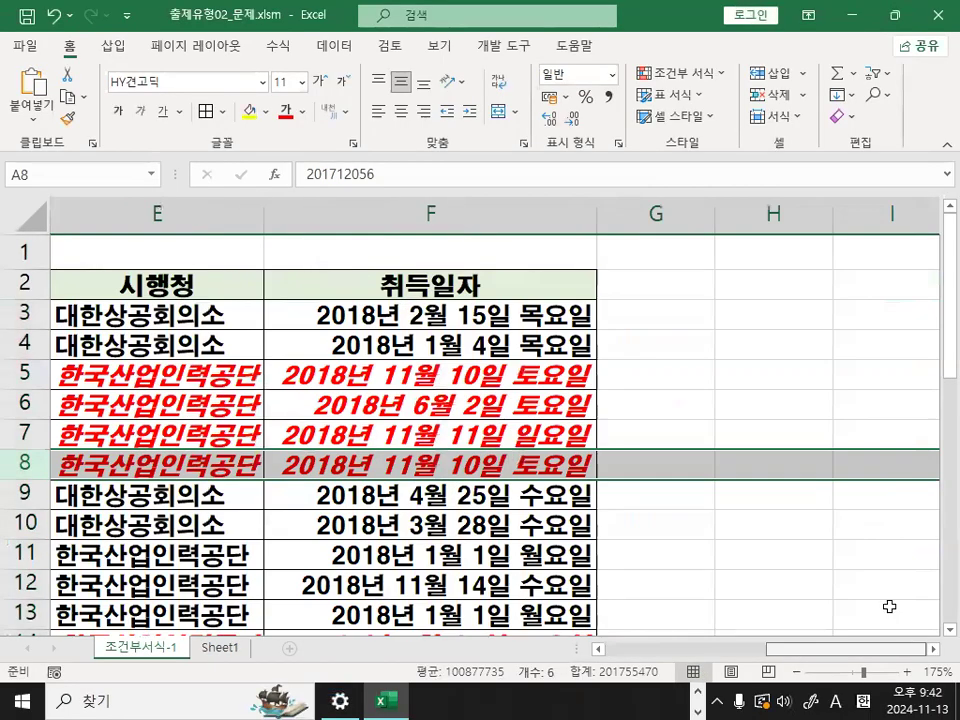
- Circle the weekday names of the red rows in 취득일자, clear the marks, and check the remaining rows down to 28
key(ctrl+1)
click(580, 435)
mouse_move(686, 430)
mouse_down()
mouse_move(369, 430)
mouse_move(705, 455)
mouse_up()
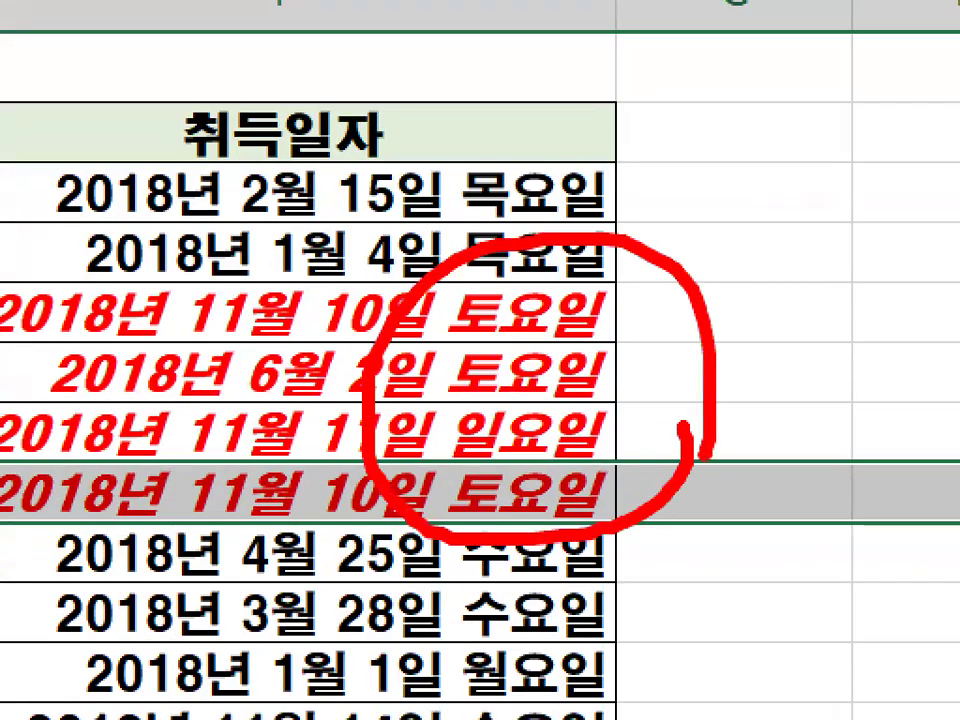
key(Escape)
scroll(628, 516, down, 2)
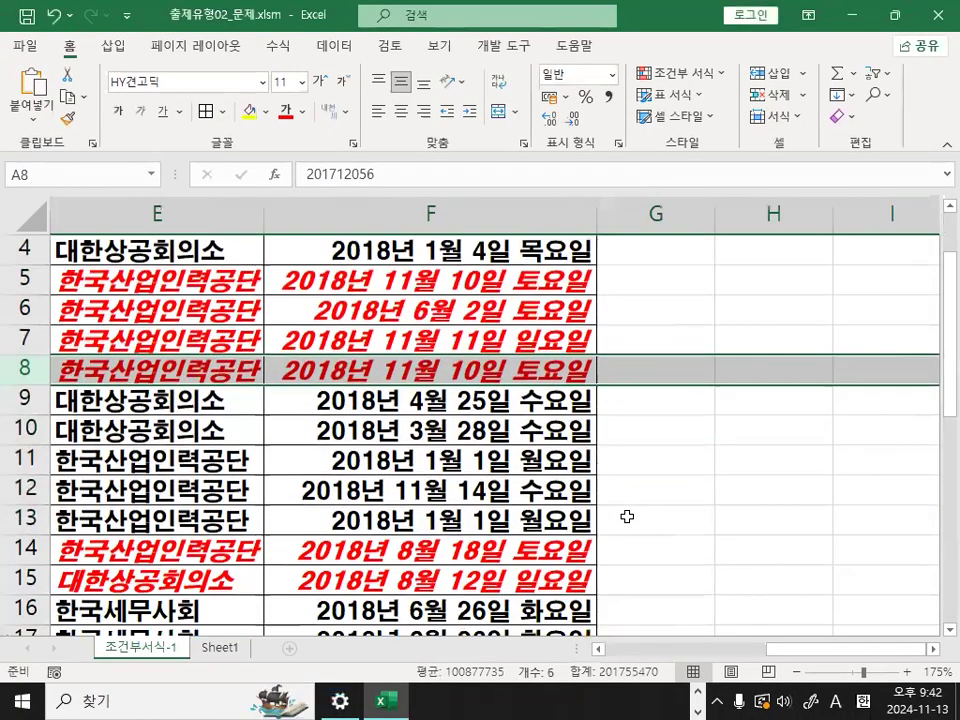
key(ctrl+1)
mouse_move(524, 512)
mouse_down()
mouse_move(619, 504)
mouse_move(614, 496)
mouse_up()
key(Escape)
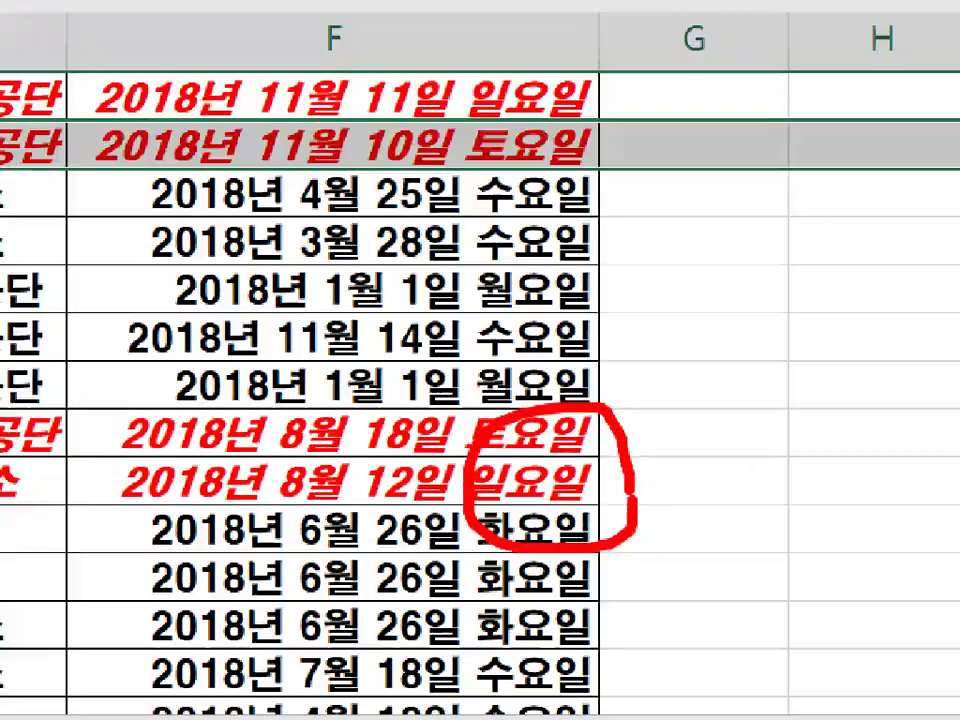
scroll(614, 496, down, 3)
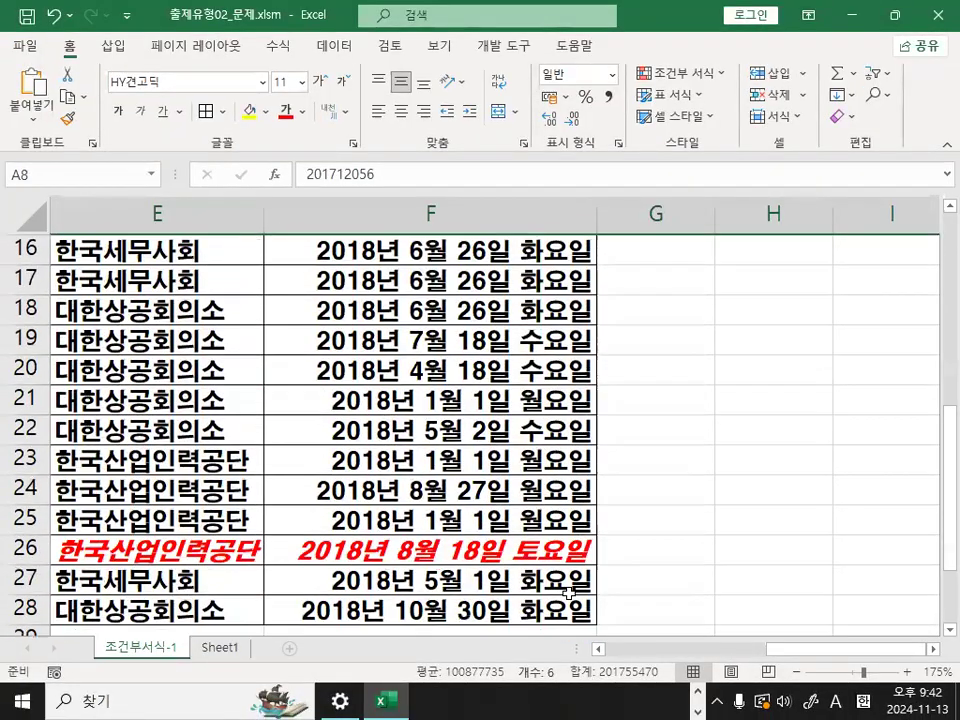
- Mark a 취득일자 entry in red, clear the mark, and point out the red rows 5 through 8 by selecting each one
key(ctrl+1)
mouse_move(484, 500)
mouse_down()
mouse_move(621, 510)
mouse_move(476, 461)
mouse_up()
key(Escape)
scroll(800, 657, left, 2)
scroll(30, 280, up, 4)
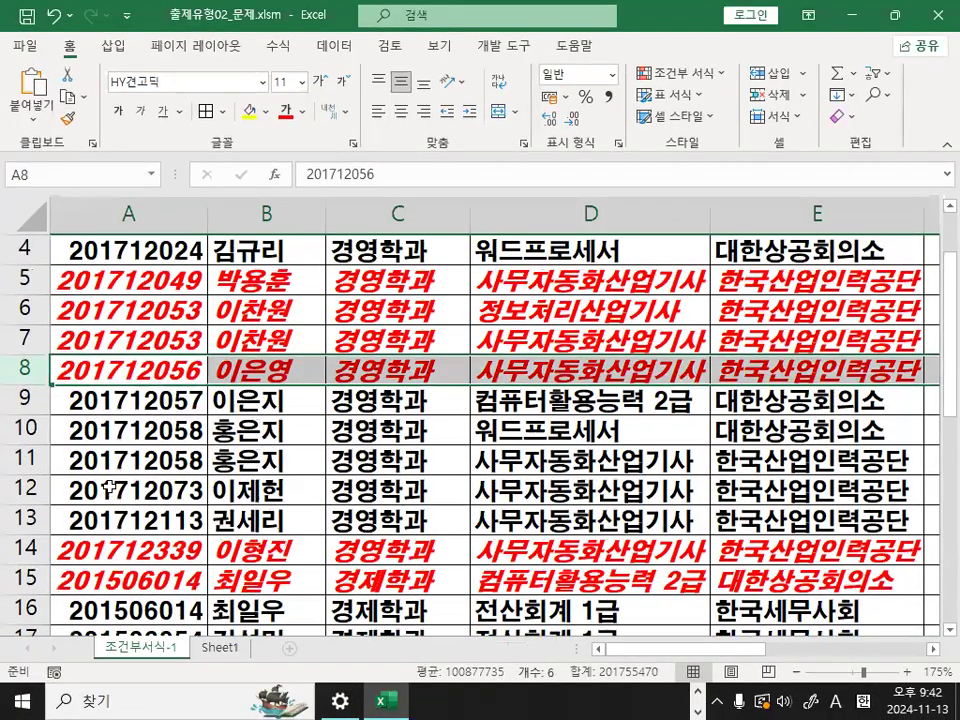
click(30, 280)
click(30, 308)
click(30, 338)
click(30, 369)
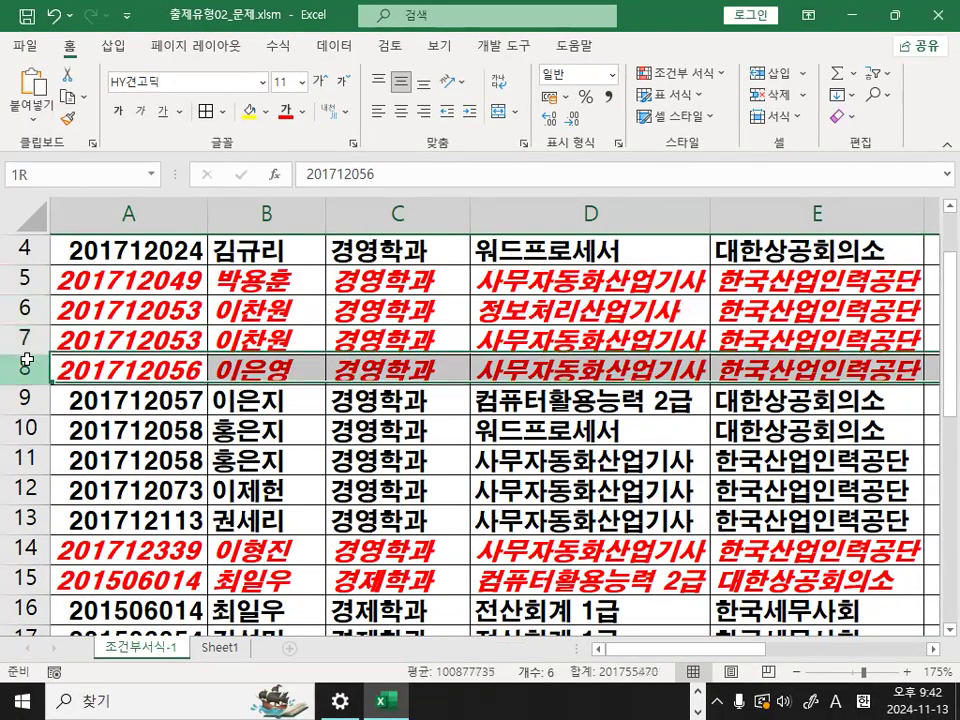
- Point out the remaining red rows 14, 15 and 26 by selecting them, and finish on cell C9
scroll(40, 428, down, 1)
click(25, 455)
click(25, 485)
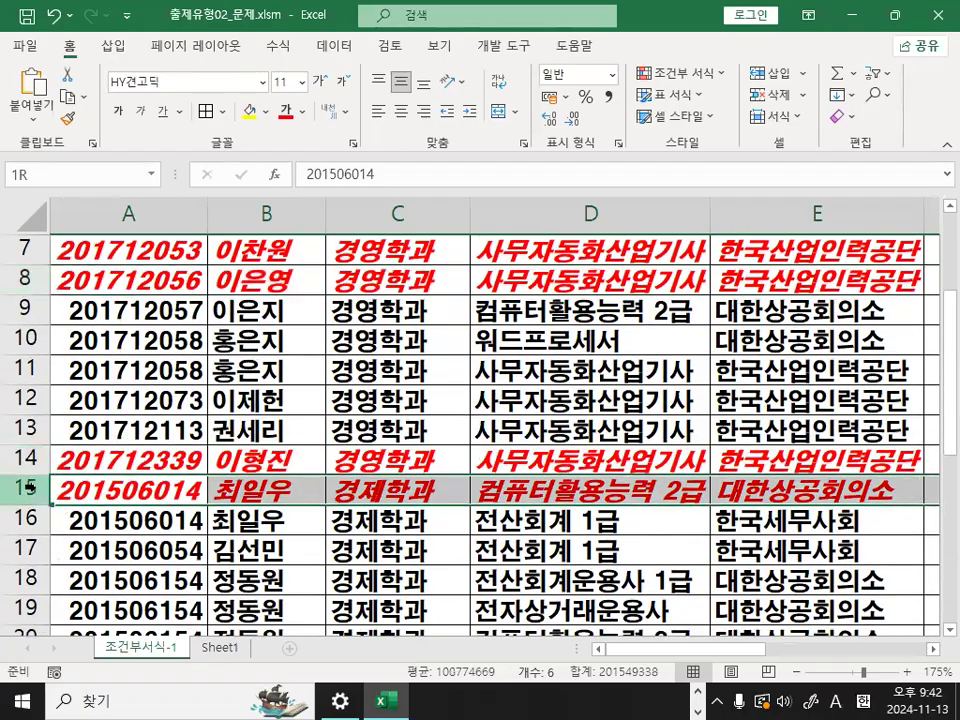
scroll(155, 470, down, 2)
scroll(155, 470, down, 1)
click(23, 552)
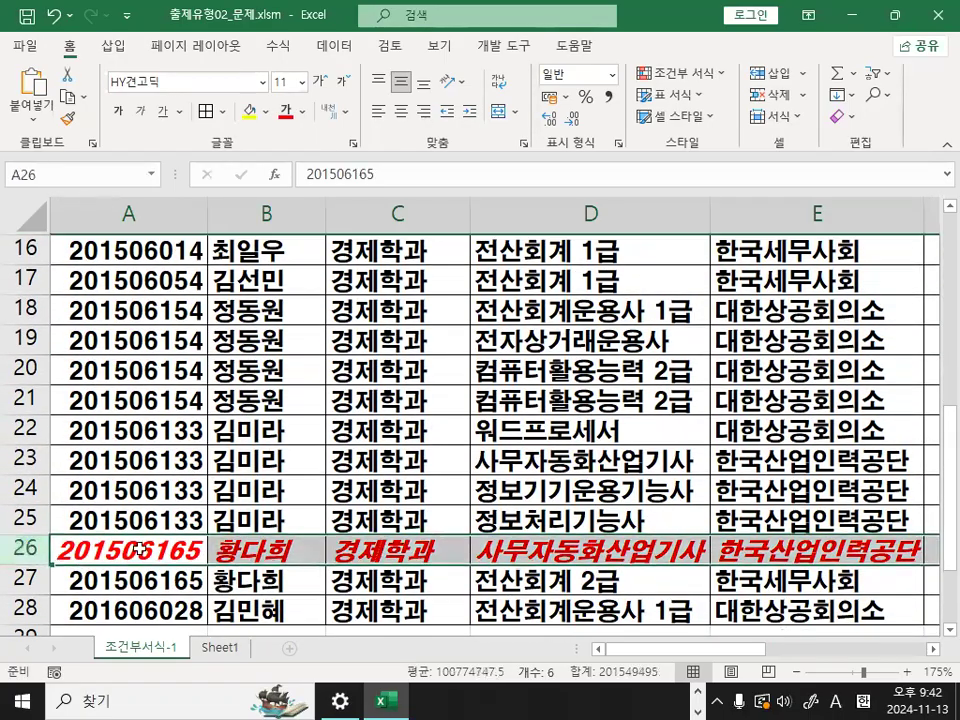
scroll(145, 548, down, 2)
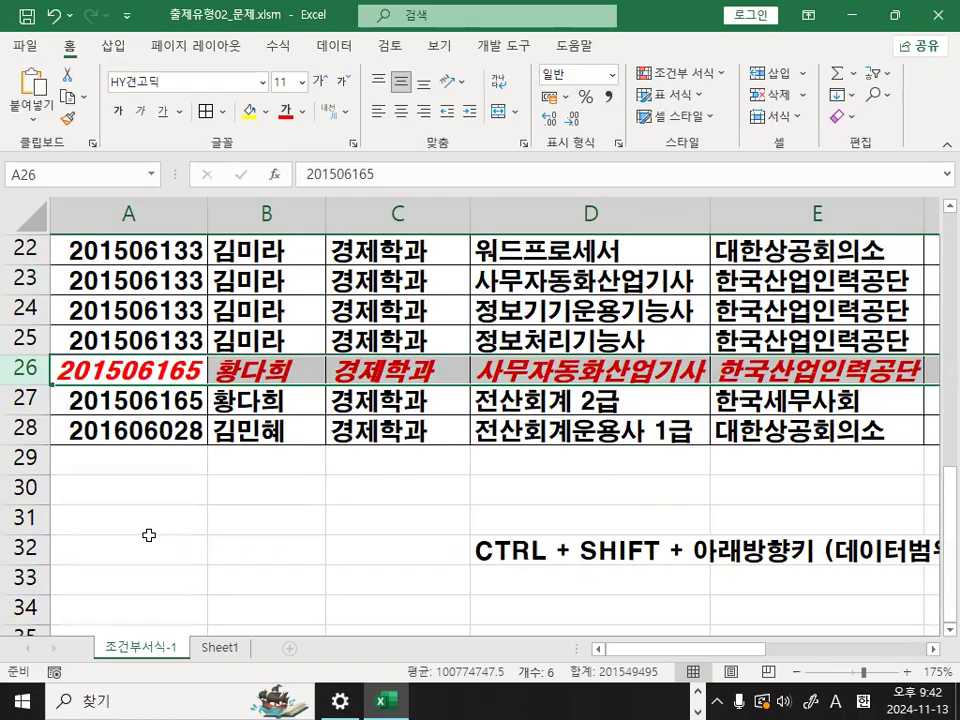
scroll(148, 535, up, 5)
click(334, 313)
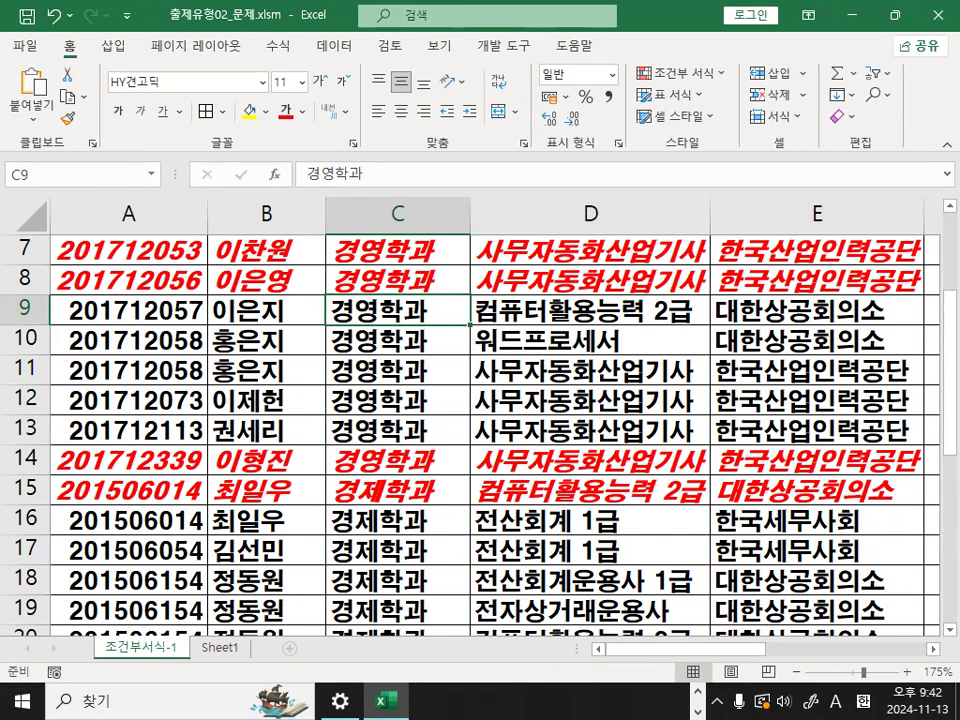
- Switch to the Notepad notes and delete the surplus blank line between the $F3 formula and step 5
key(alt+Tab)
click(275, 377)
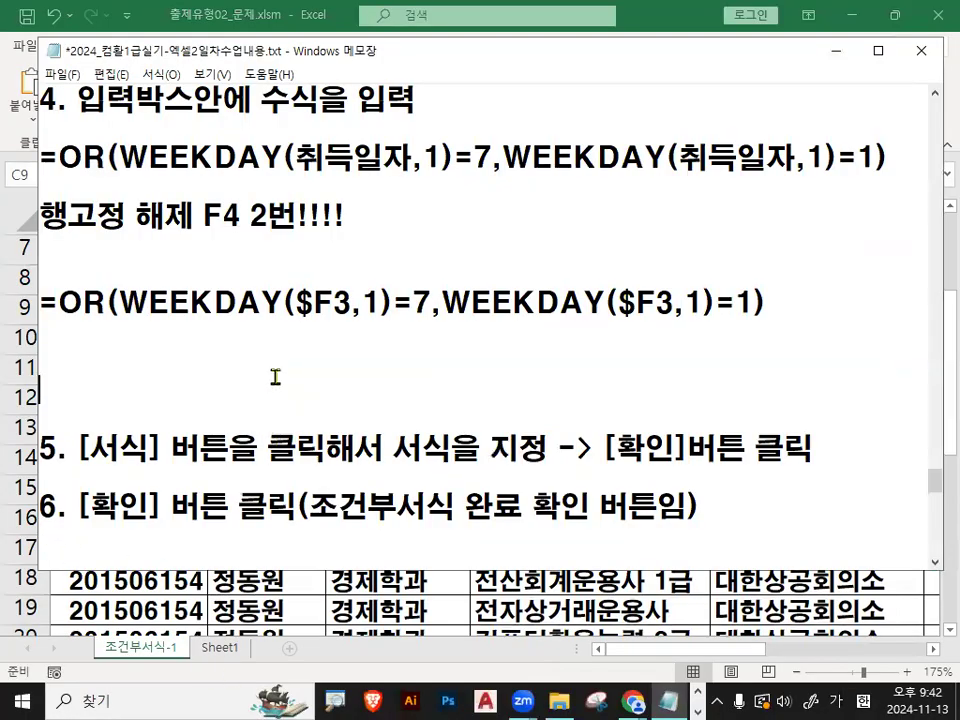
key(BackSpace)
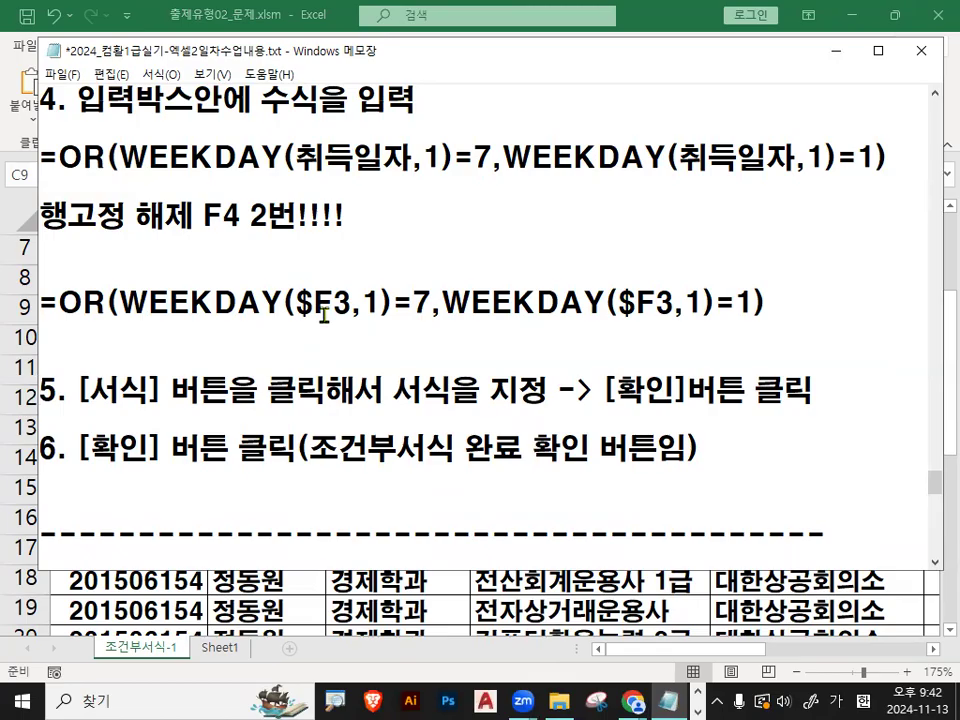
- Review the <조건부서식 실패> section of the notes, highlighting its causes: wrong range, wrong formula with the row still locked, and wrong format
scroll(346, 320, down, 2)
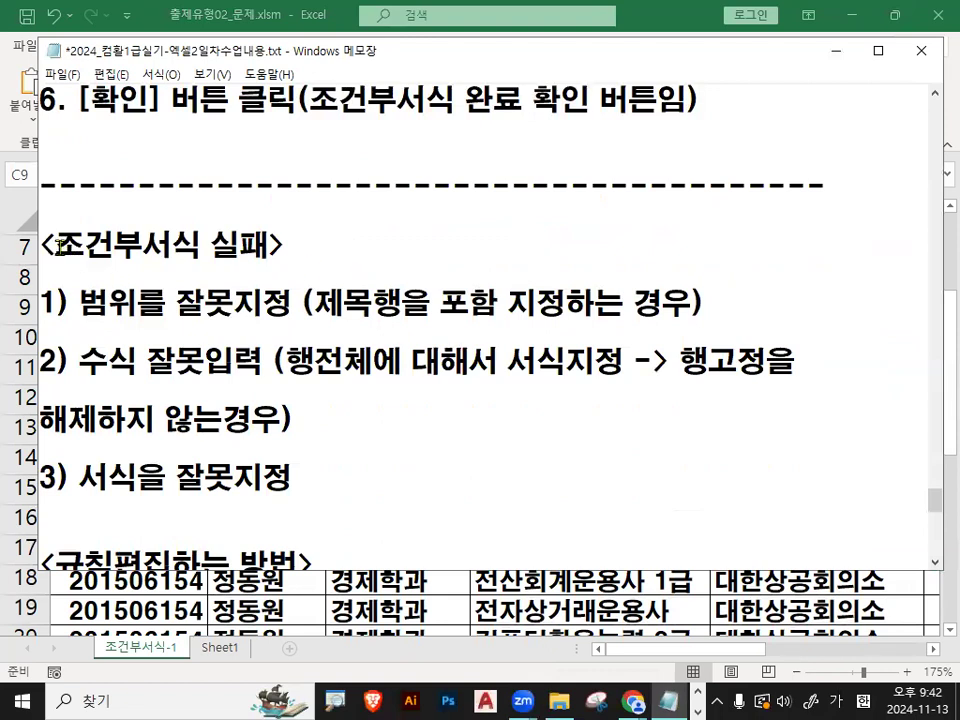
drag(59, 244, 211, 247)
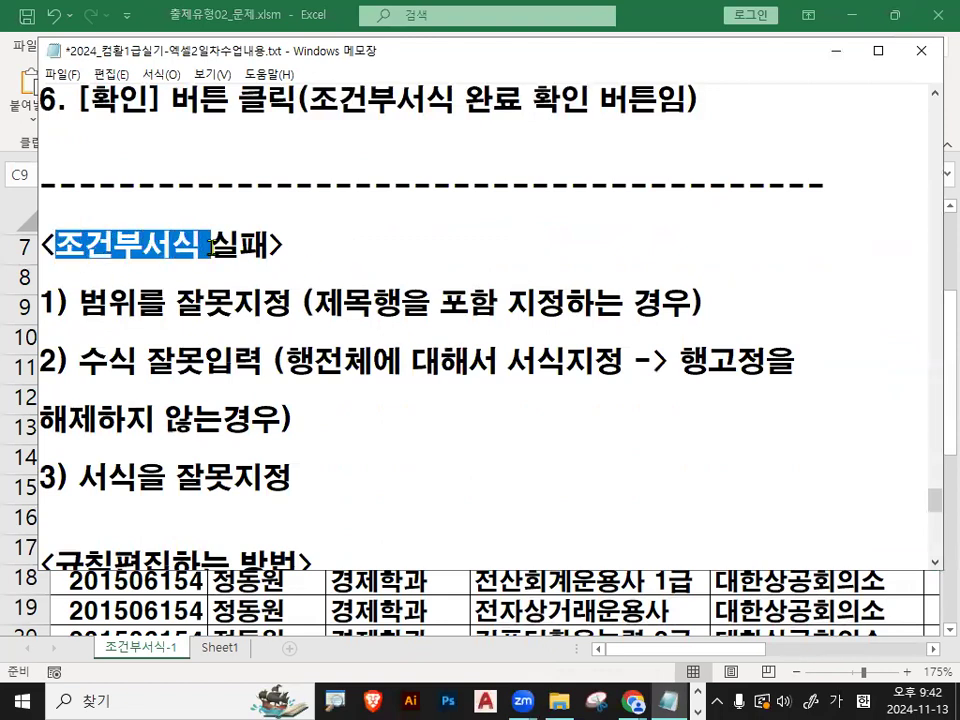
click(79, 303)
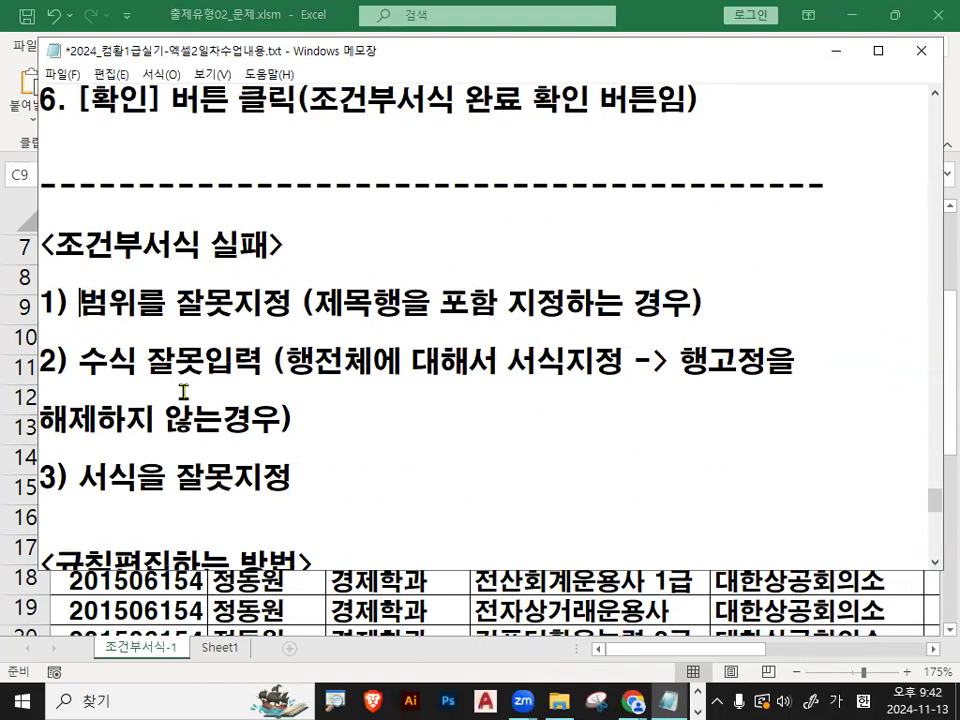
scroll(159, 297, down, 1)
drag(79, 215, 494, 214)
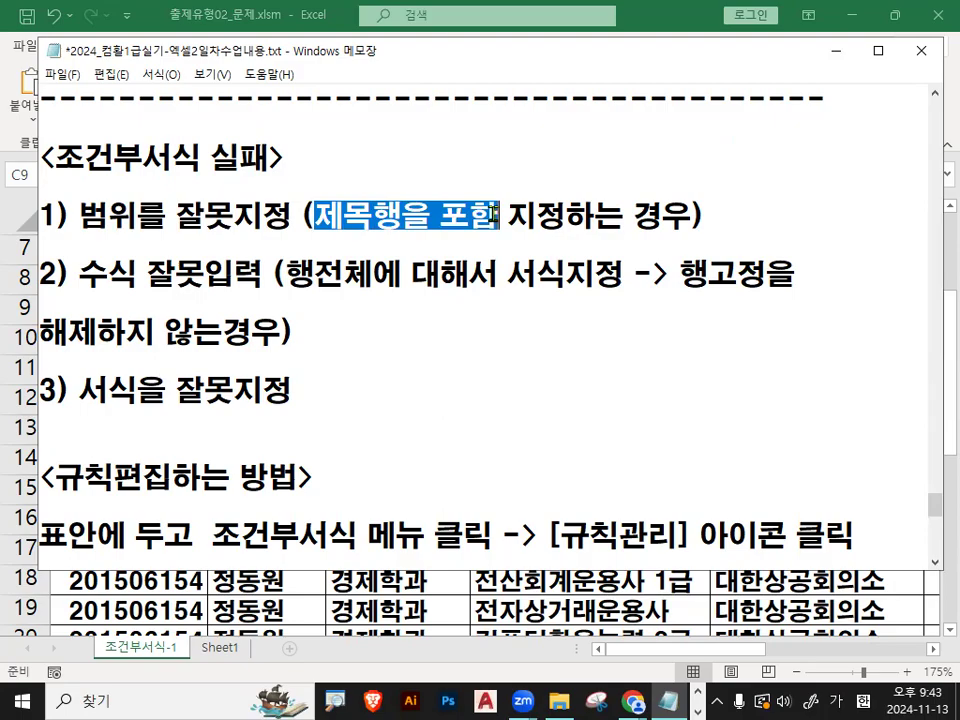
drag(79, 273, 372, 273)
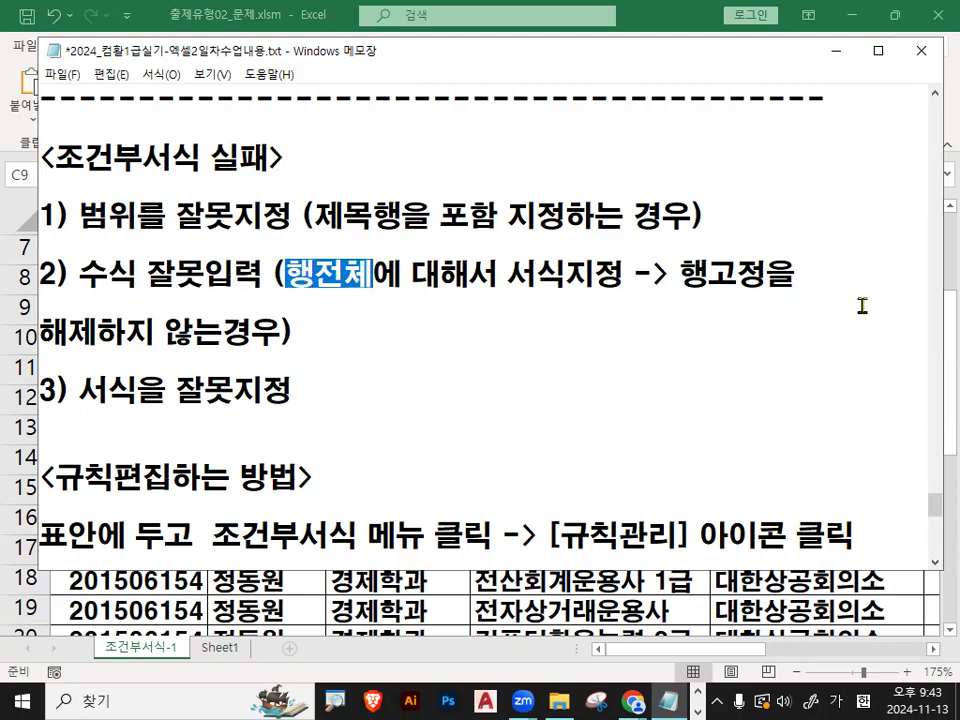
drag(678, 273, 795, 273)
drag(40, 333, 278, 333)
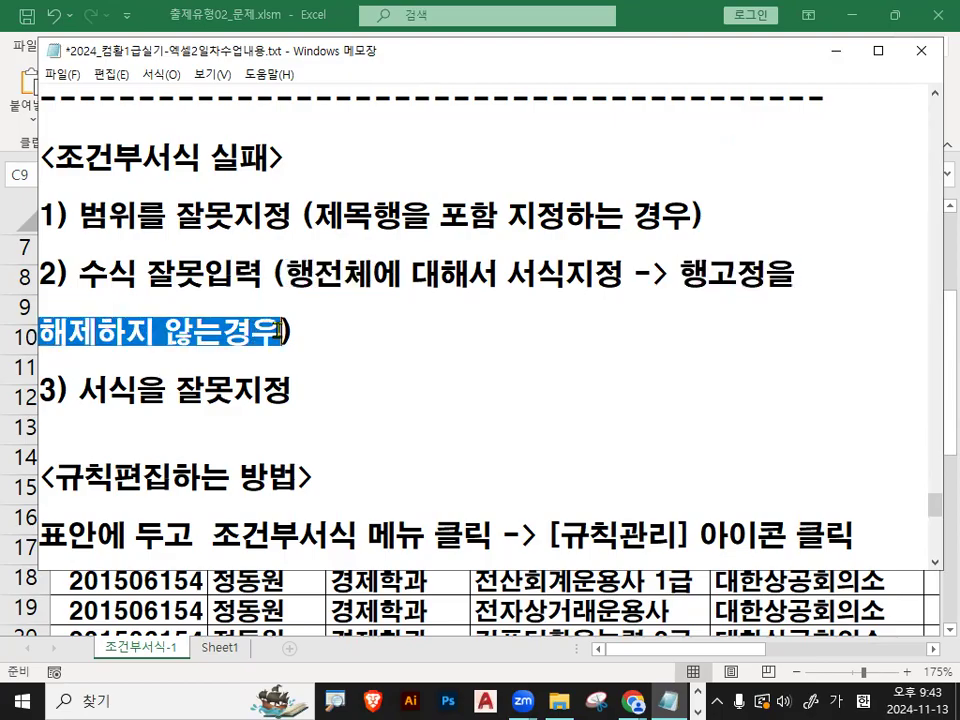
click(324, 332)
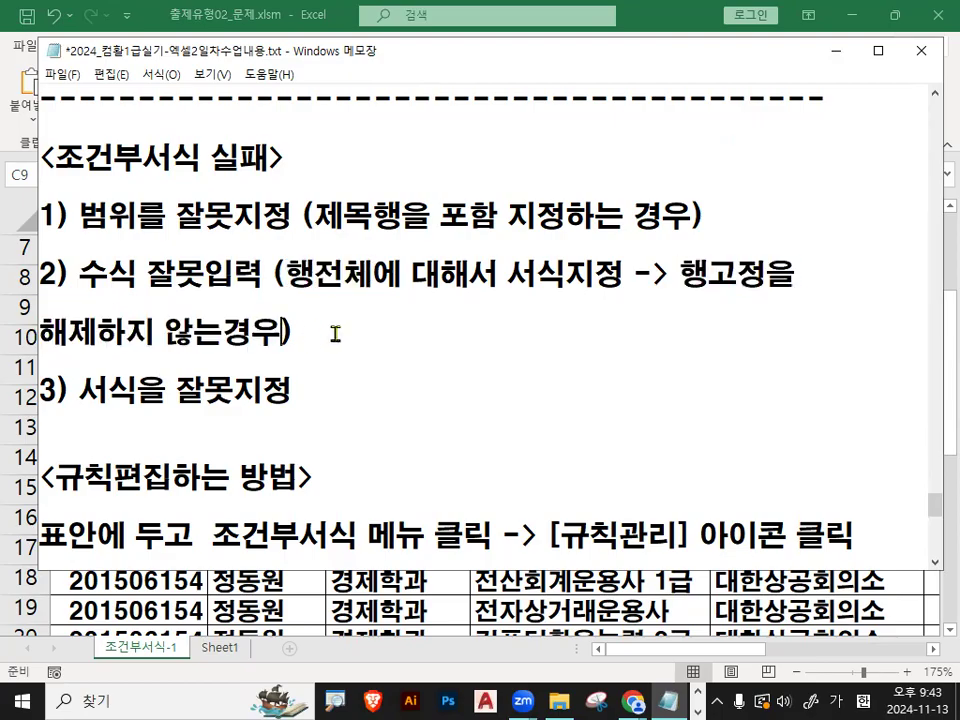
drag(80, 390, 316, 387)
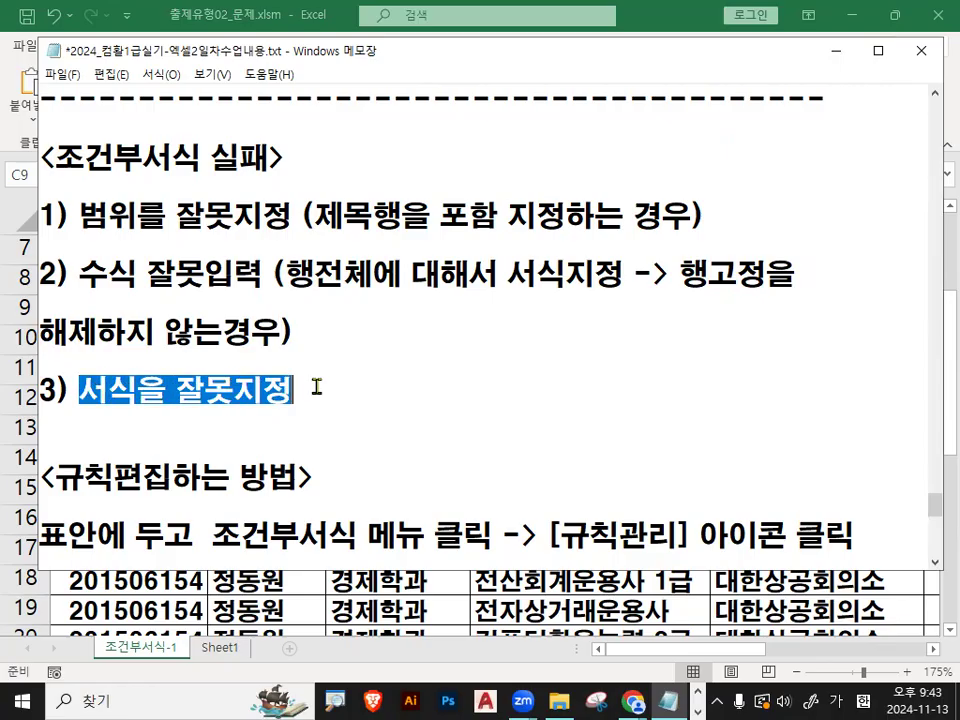
- Under <규칙편집하는 방법>, insert 셀포인터 after 표안에 and break the line before "-> [규칙관리] 아이콘 클릭"
scroll(316, 387, down, 1)
drag(57, 388, 172, 390)
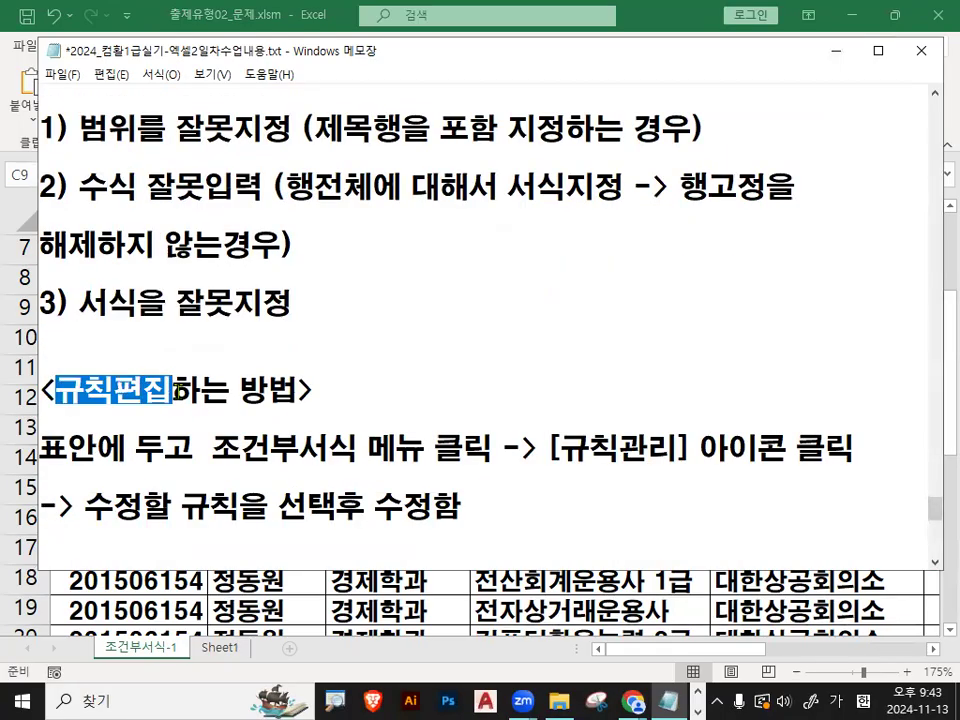
scroll(172, 390, down, 1)
drag(40, 362, 68, 362)
click(128, 358)
text(셀포이)
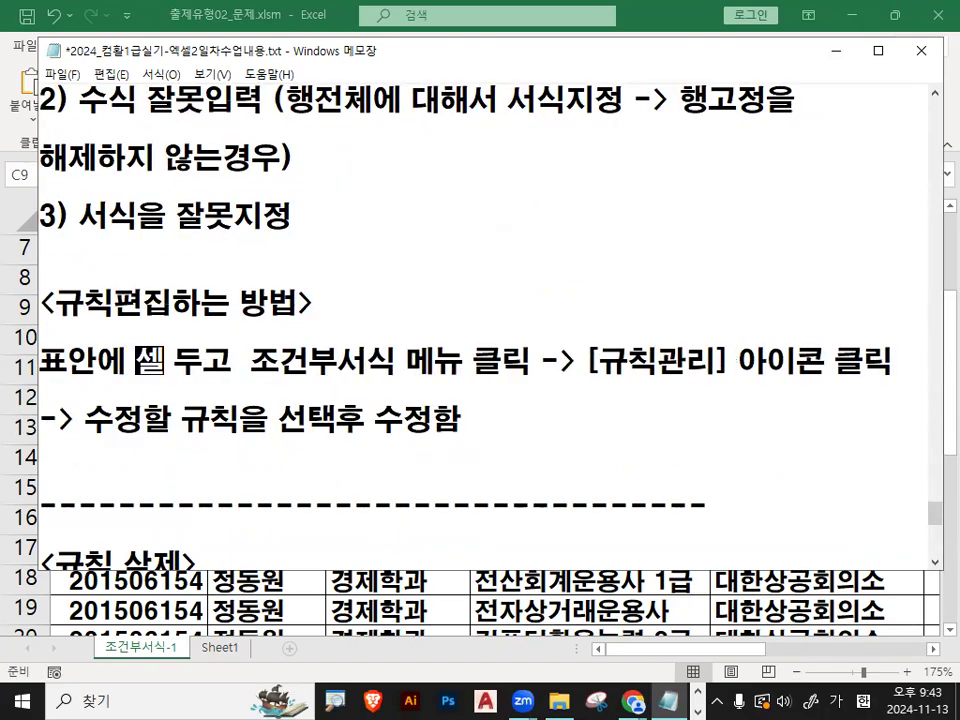
text(ㄴ터)
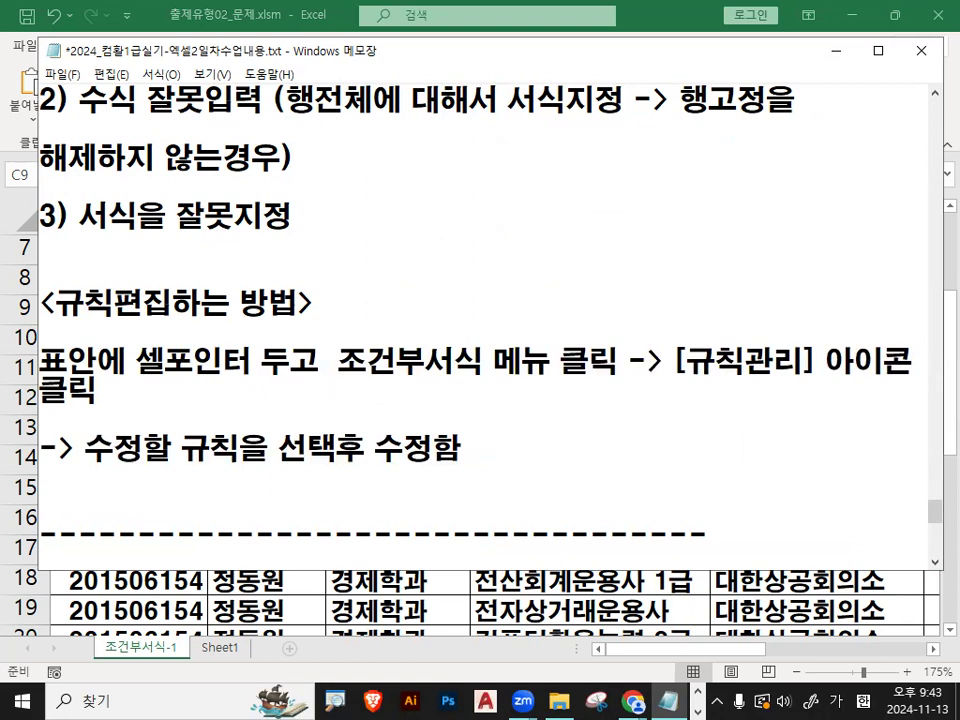
click(635, 362)
key(Return)
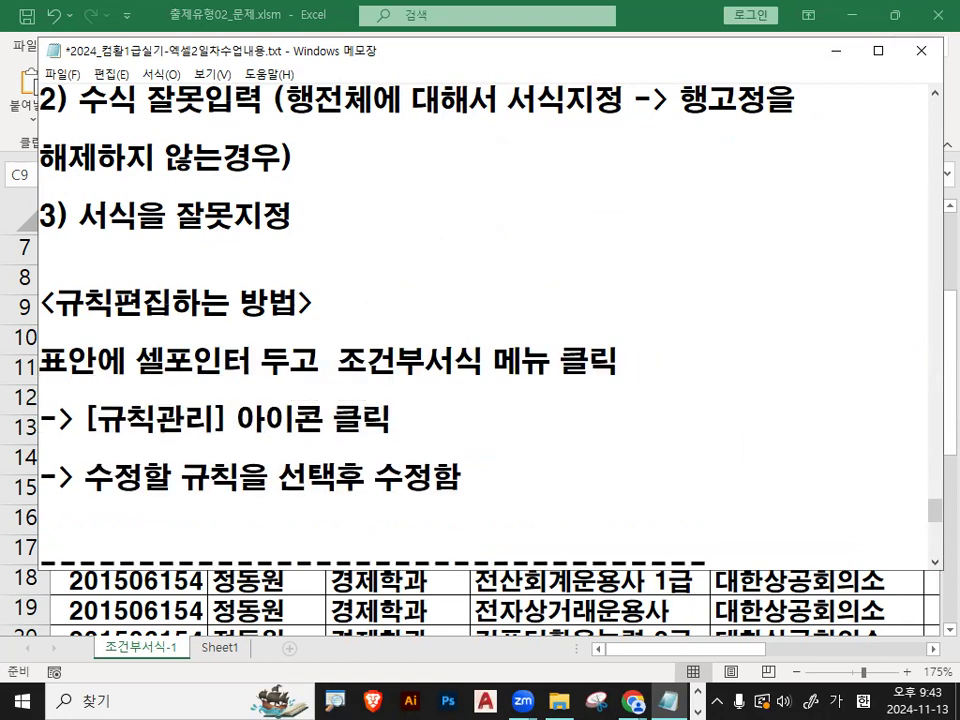
- Highlight the [규칙관리] and rule modification instructions in the notes, and return to the Excel workbook
drag(84, 418, 388, 420)
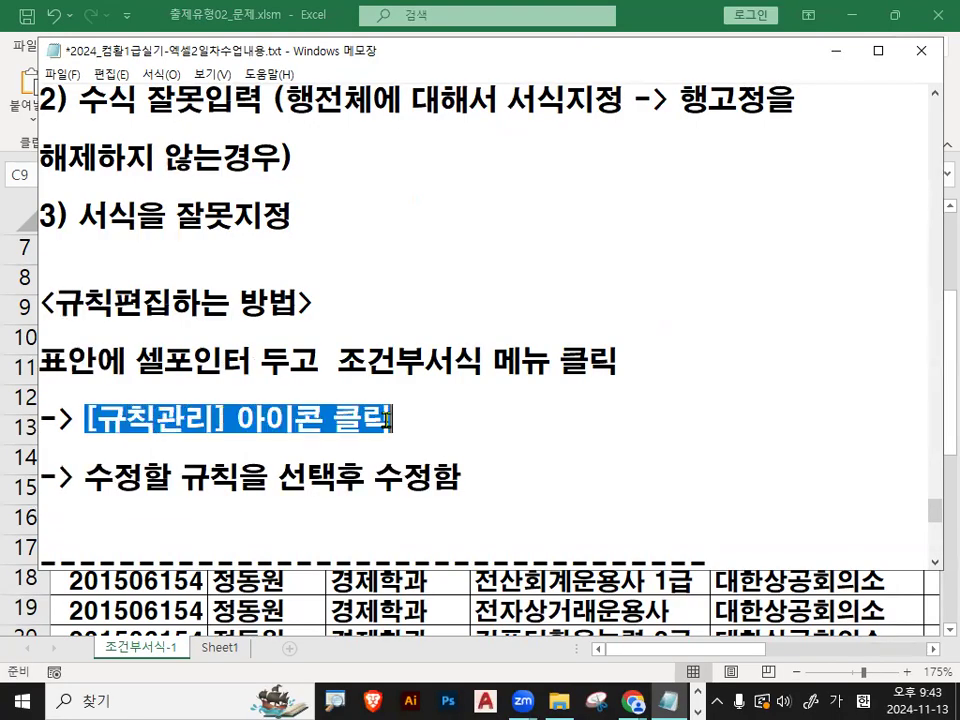
scroll(388, 420, down, 1)
drag(84, 390, 276, 390)
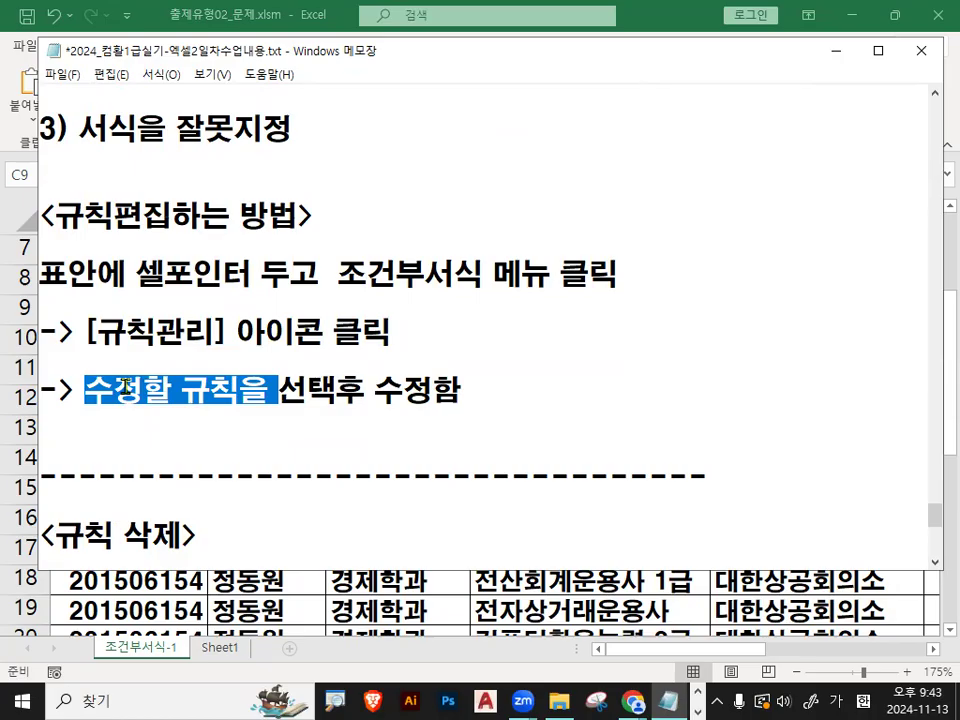
drag(306, 392, 424, 392)
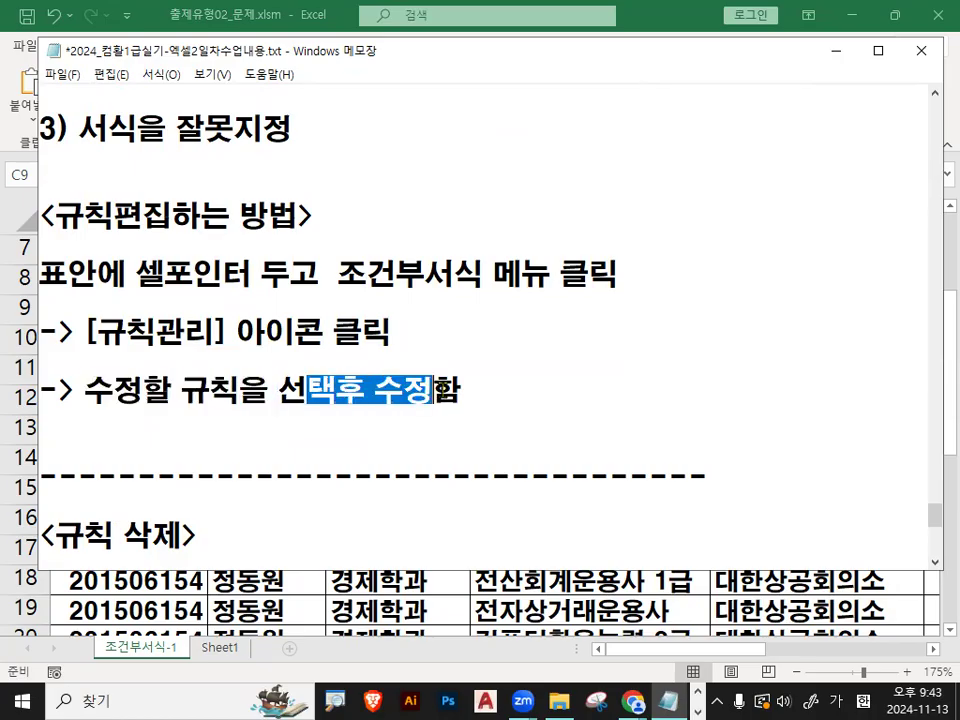
click(834, 52)
- Mark cell C11 inside the table with a red check, clear the mark, and select cell C10
click(348, 363)
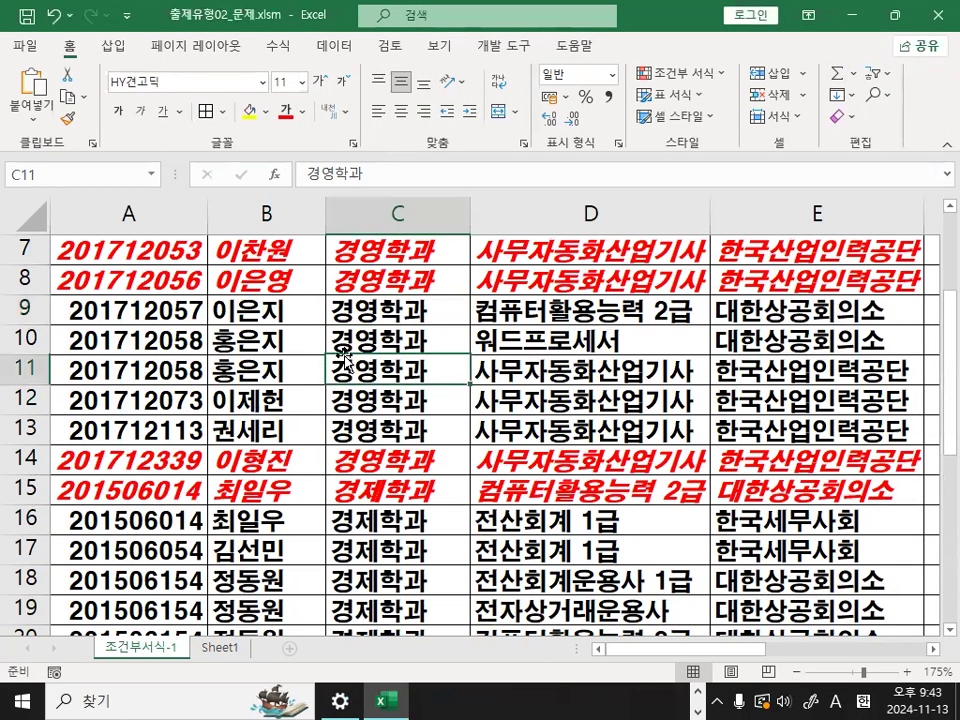
key(ctrl+1)
mouse_move(367, 318)
mouse_down()
mouse_move(381, 388)
mouse_move(499, 279)
mouse_up()
key(Escape)
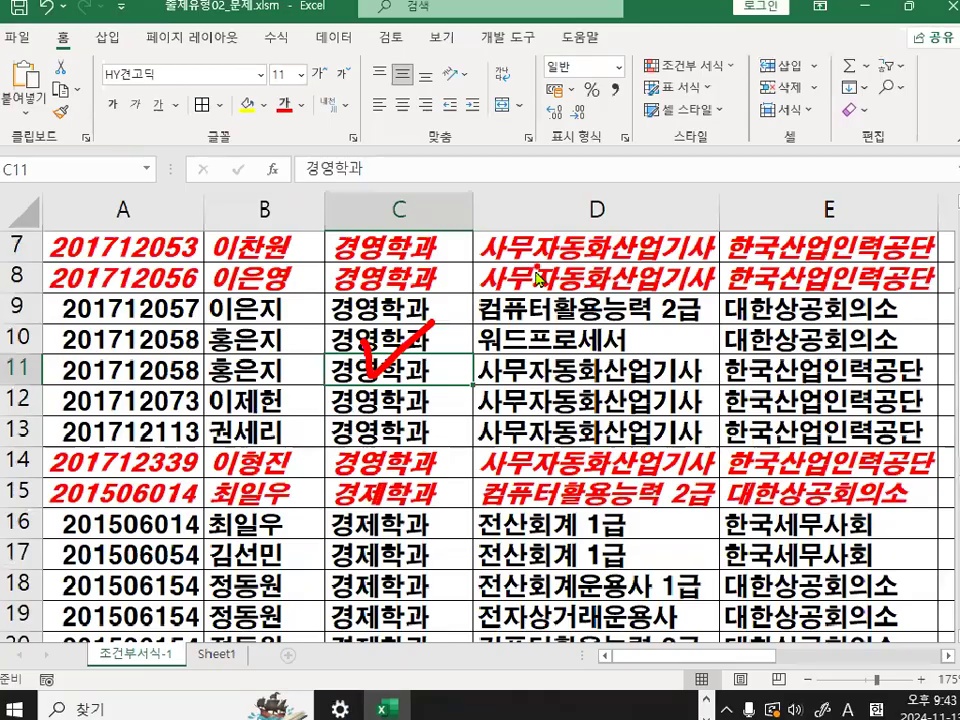
click(412, 341)
- Mark the 조건부 서식 command and its 규칙 관리 option in red, and clear the marks
key(ctrl+1)
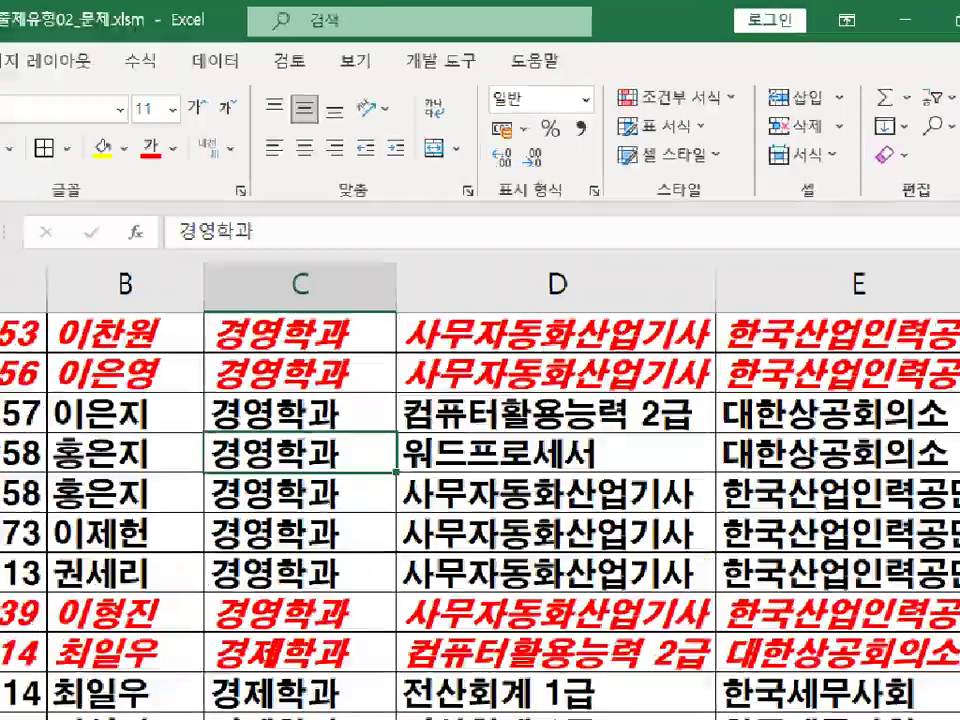
drag(725, 80, 706, 88)
drag(735, 174, 765, 135)
key(Escape)
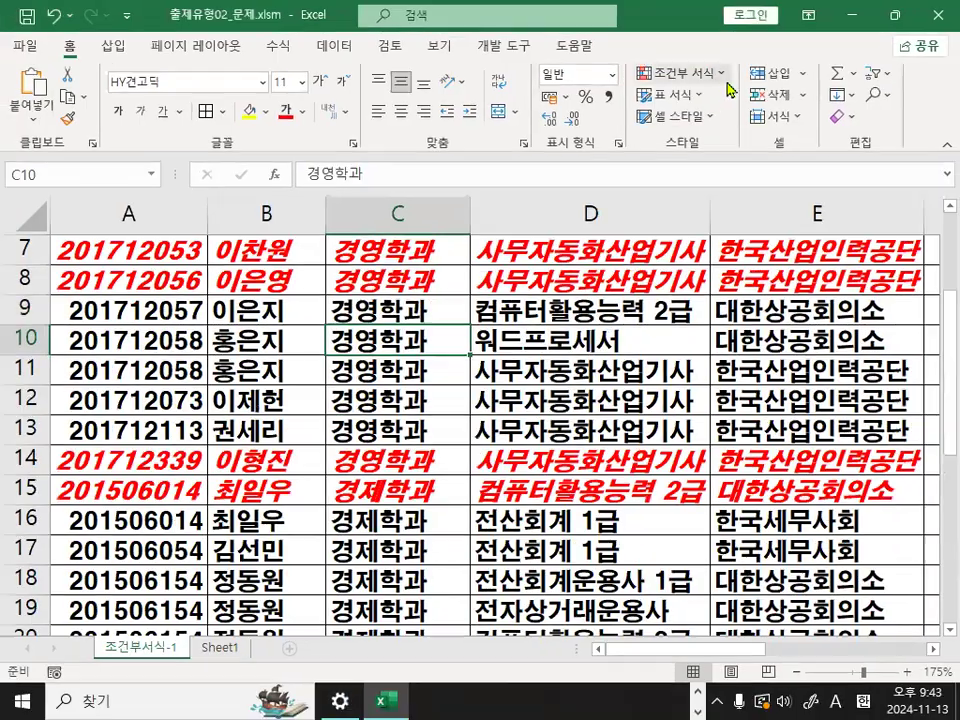
click(722, 76)
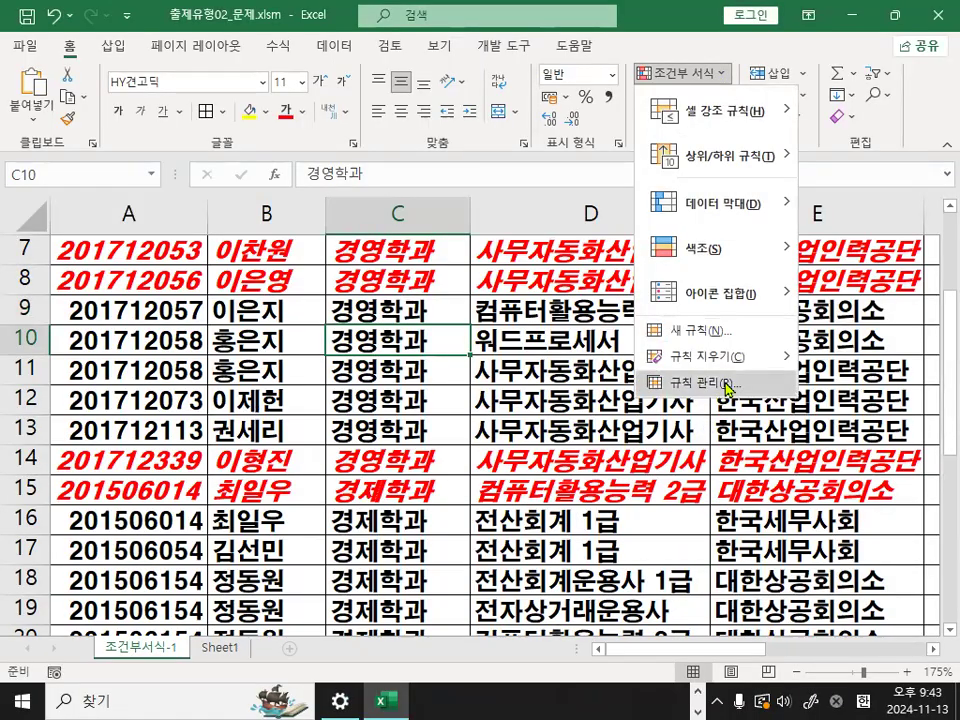
key(ctrl+1)
mouse_move(775, 402)
mouse_down()
mouse_move(610, 372)
mouse_move(752, 378)
mouse_up()
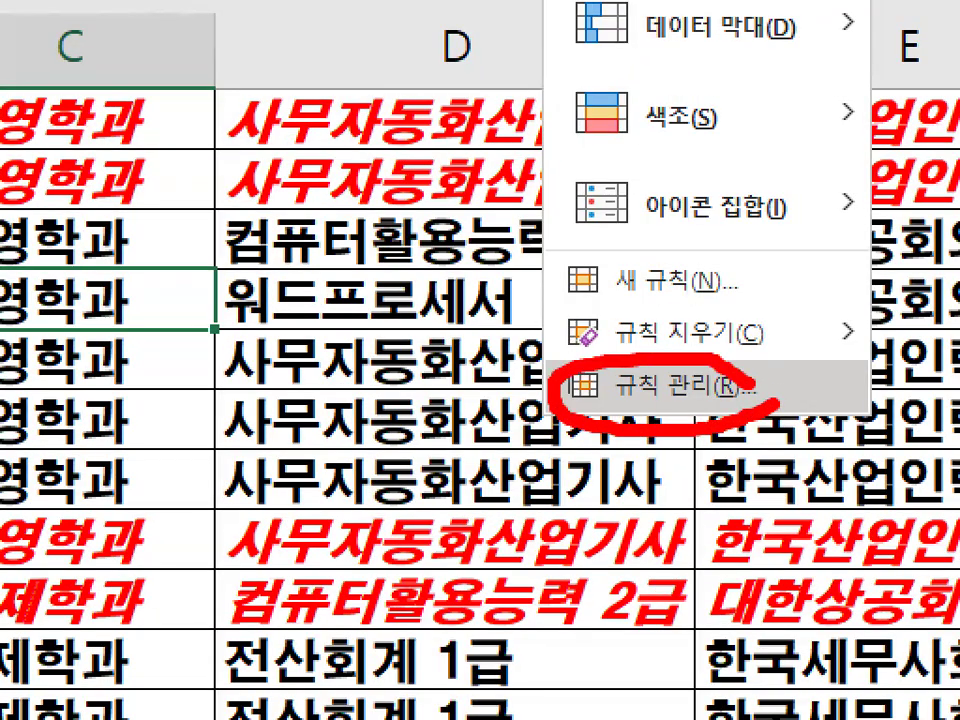
key(Escape)
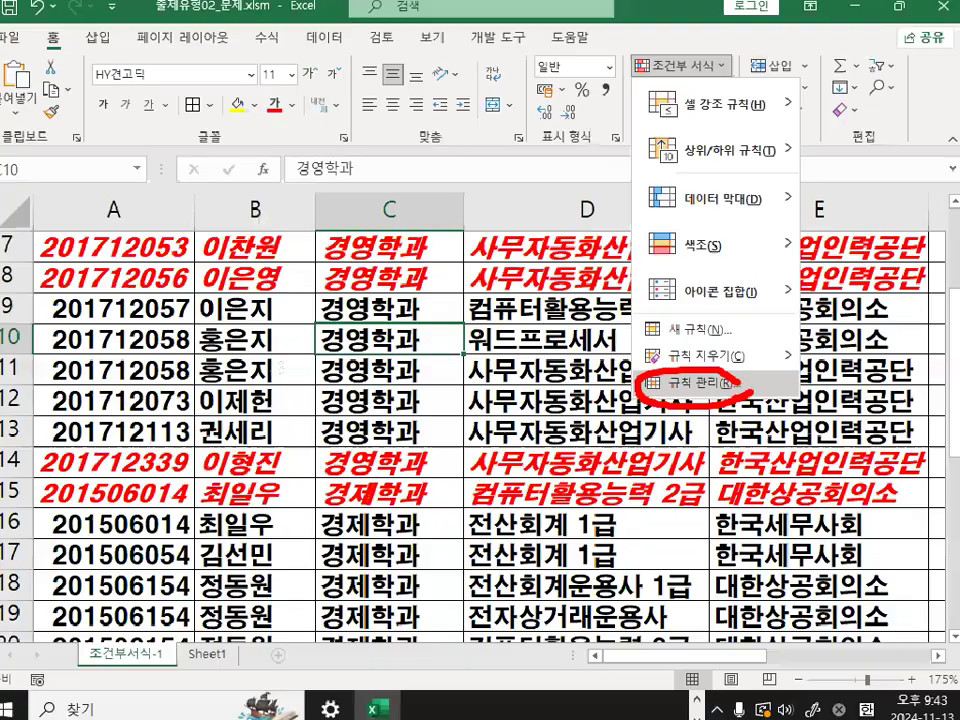
- Open the conditional formatting rules manager and mark the rule's 적용 대상 range =$A$3:$F$28, circling its starting cell
click(724, 80)
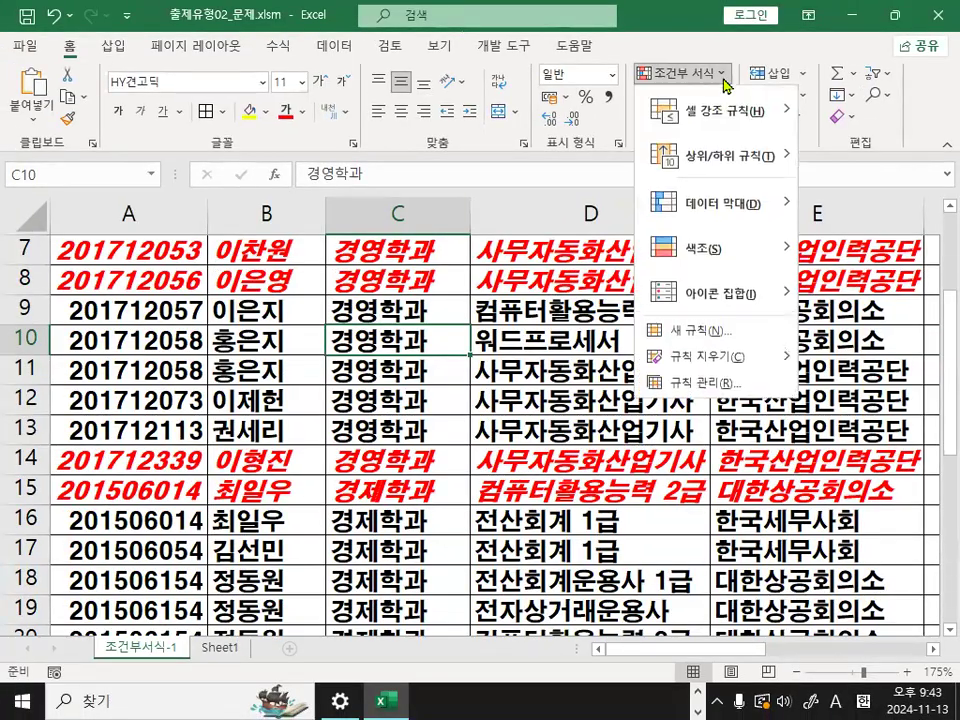
click(702, 382)
drag(553, 236, 533, 377)
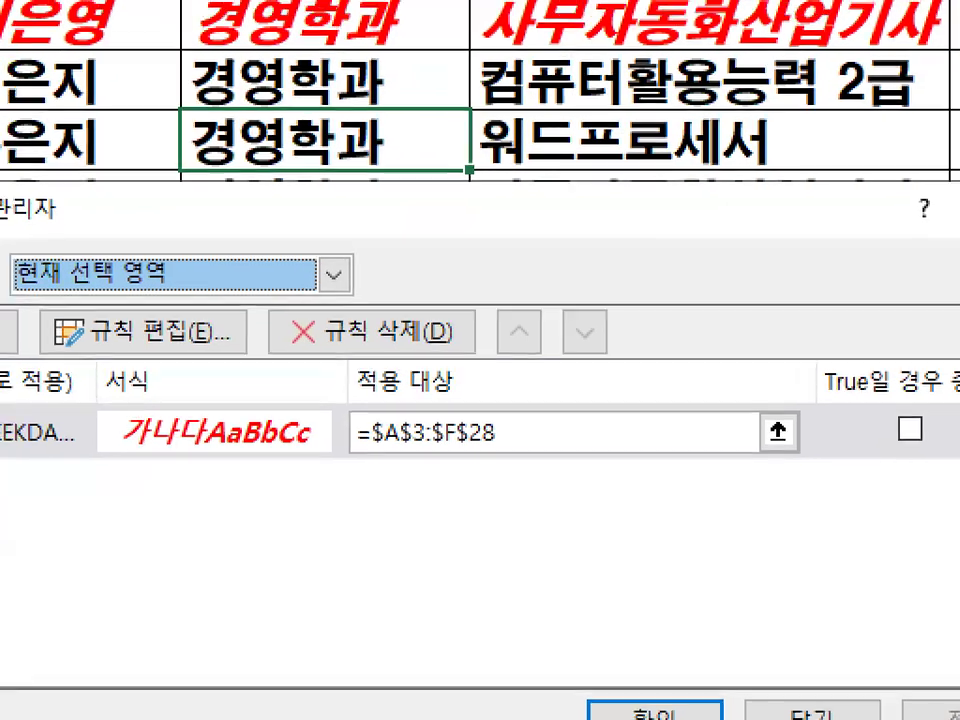
drag(366, 452, 500, 452)
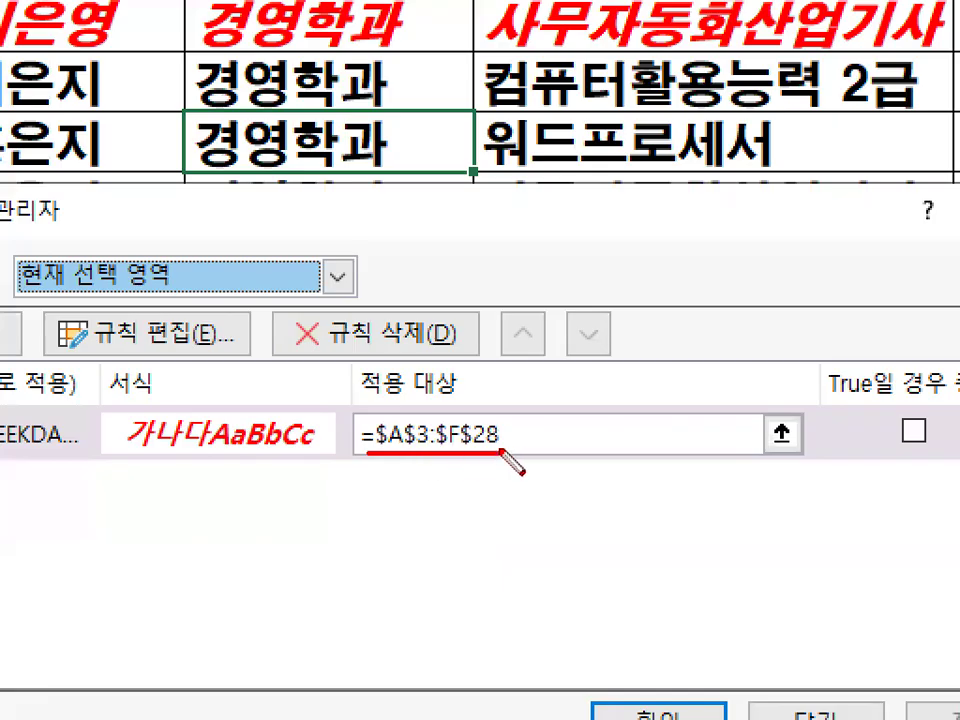
mouse_move(436, 446)
mouse_down()
mouse_move(384, 461)
mouse_move(448, 424)
mouse_move(450, 443)
mouse_up()
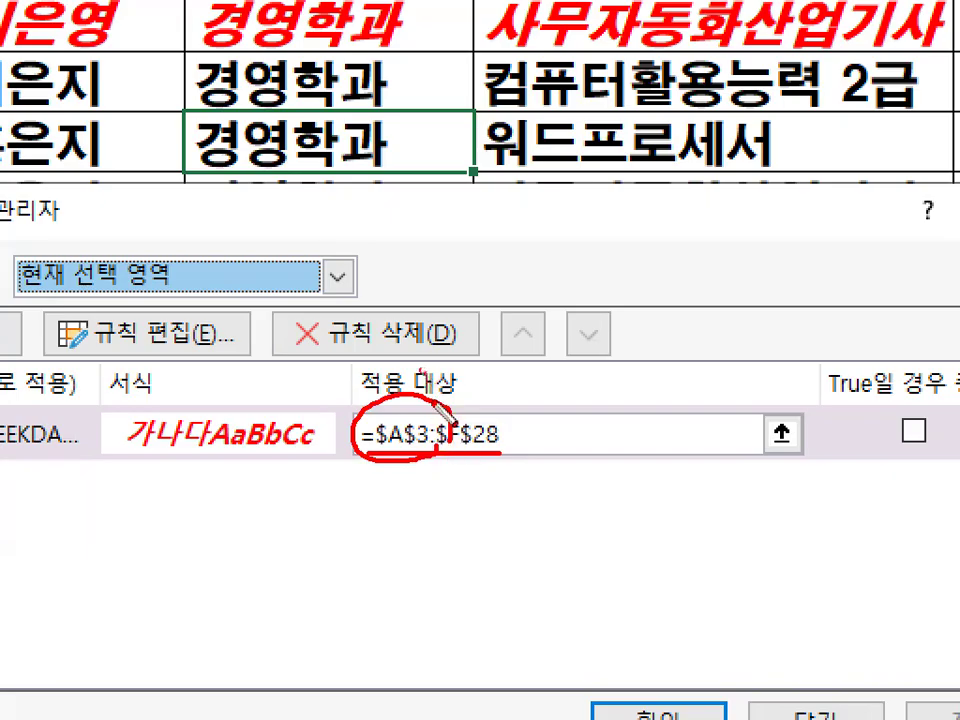
drag(422, 370, 615, 215)
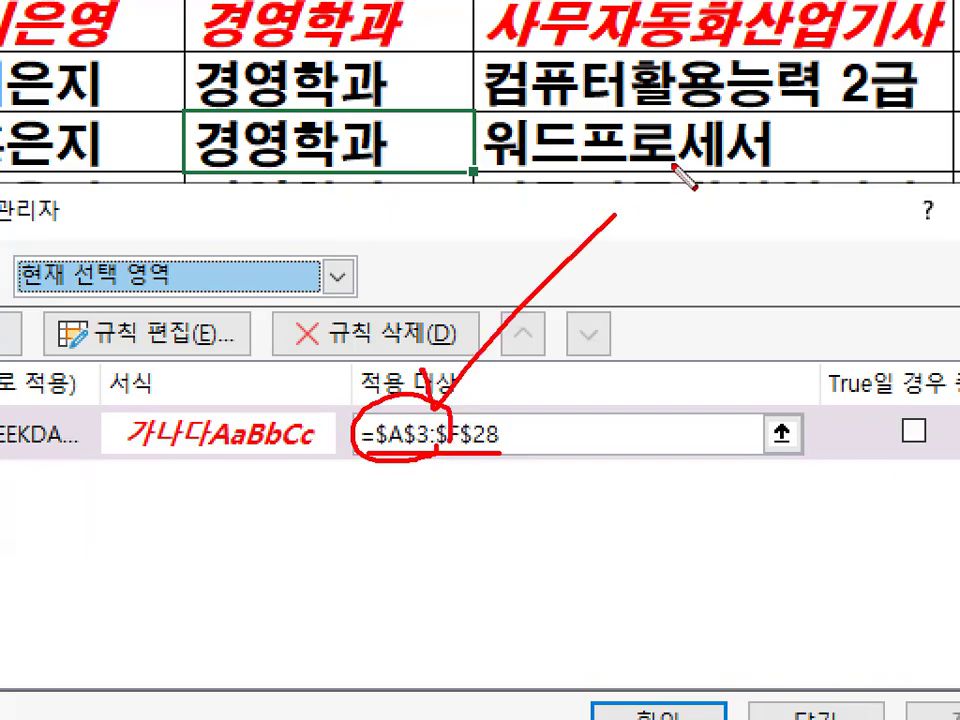
- Clear the marks, circle the 규칙 편집 command in the rules manager in red, and open the WEEKDAY rule for editing
key(Escape)
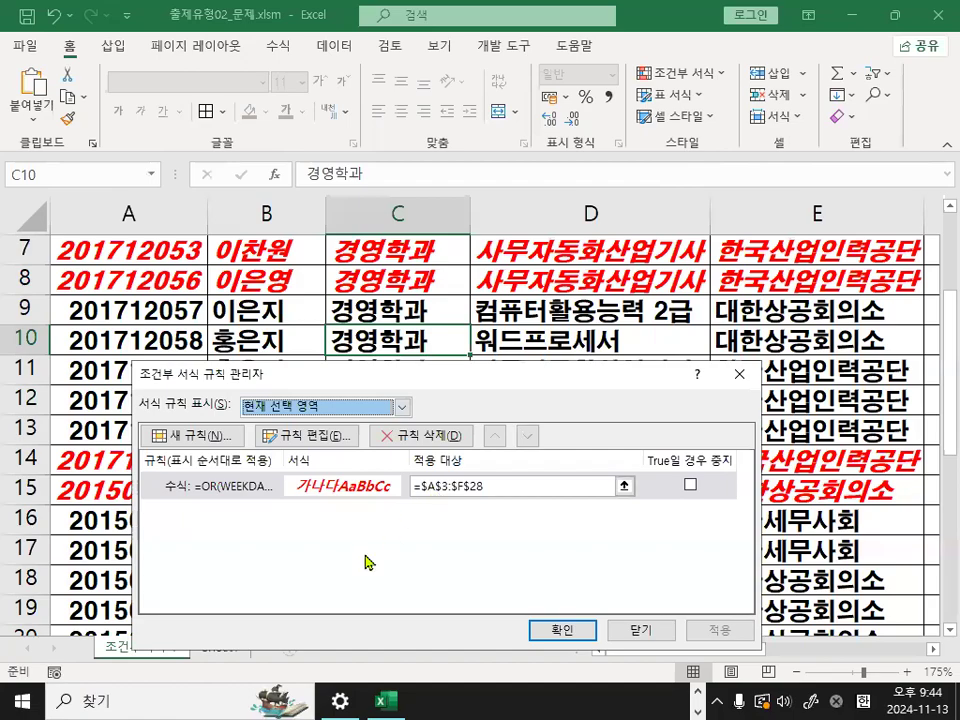
drag(477, 382, 520, 310)
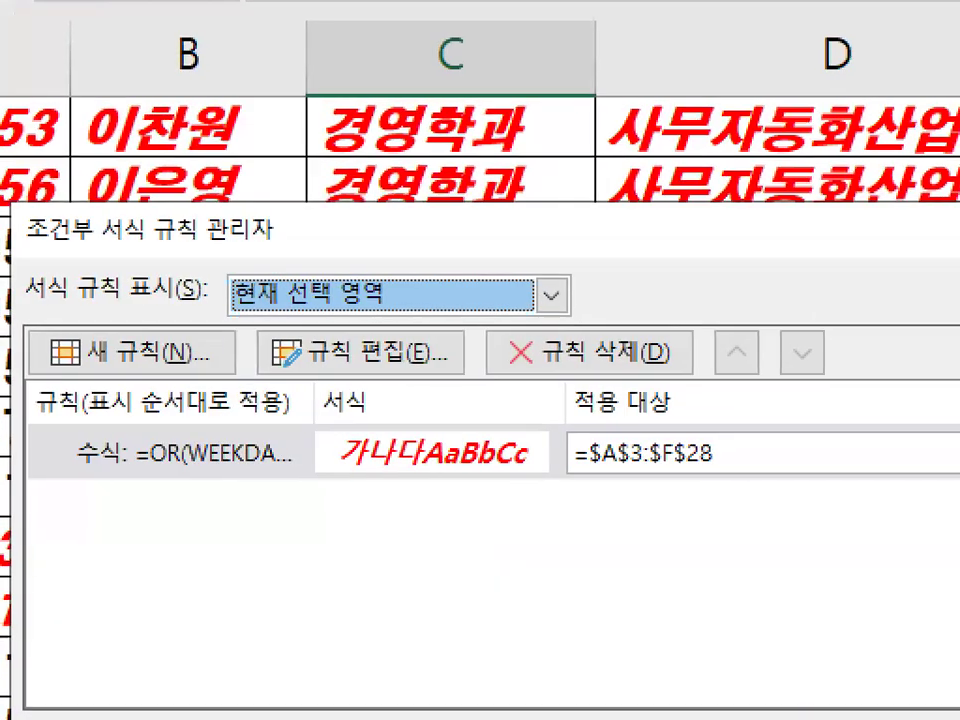
mouse_move(390, 362)
mouse_down()
mouse_move(331, 369)
mouse_move(388, 357)
mouse_up()
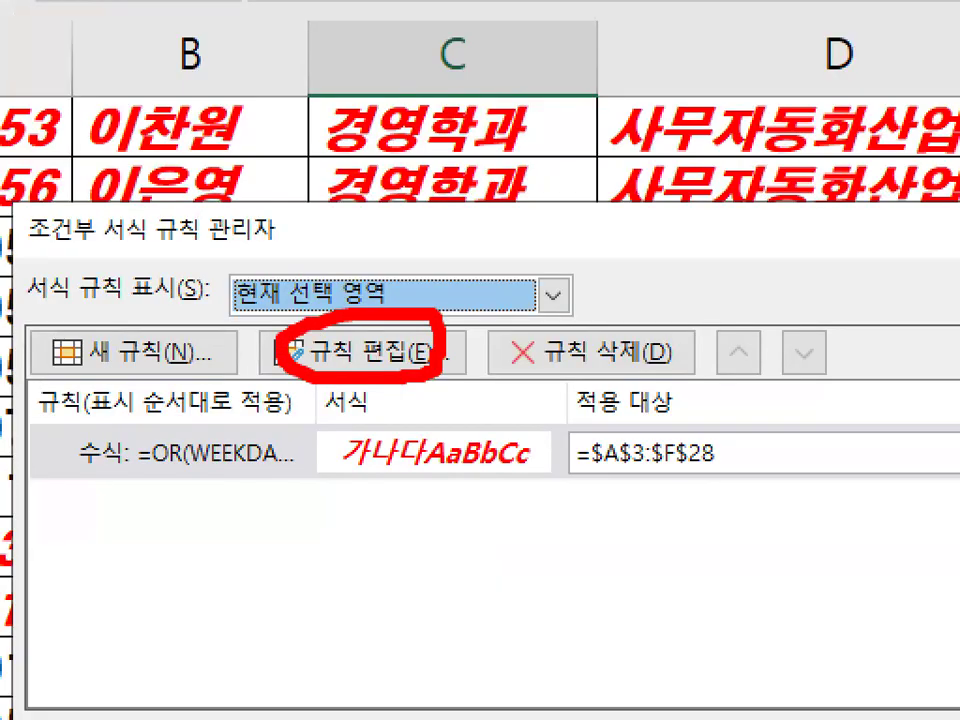
key(Escape)
click(362, 352)
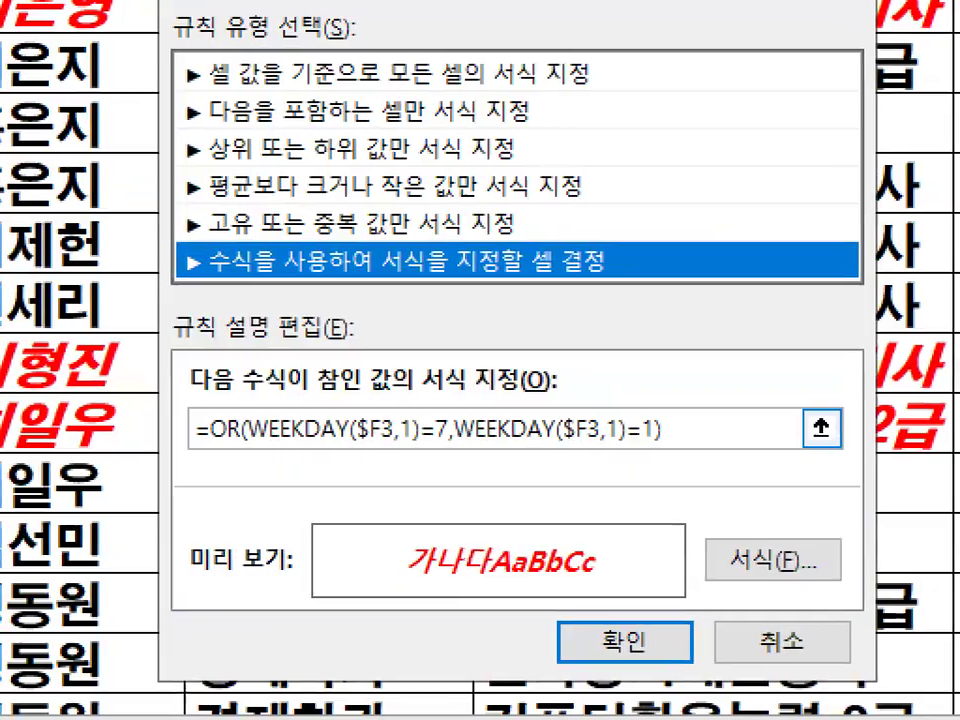
- Underline the rule's WEEKDAY formula, circle the 서식 command, and review the font style and color, marking them in red
drag(178, 455, 752, 447)
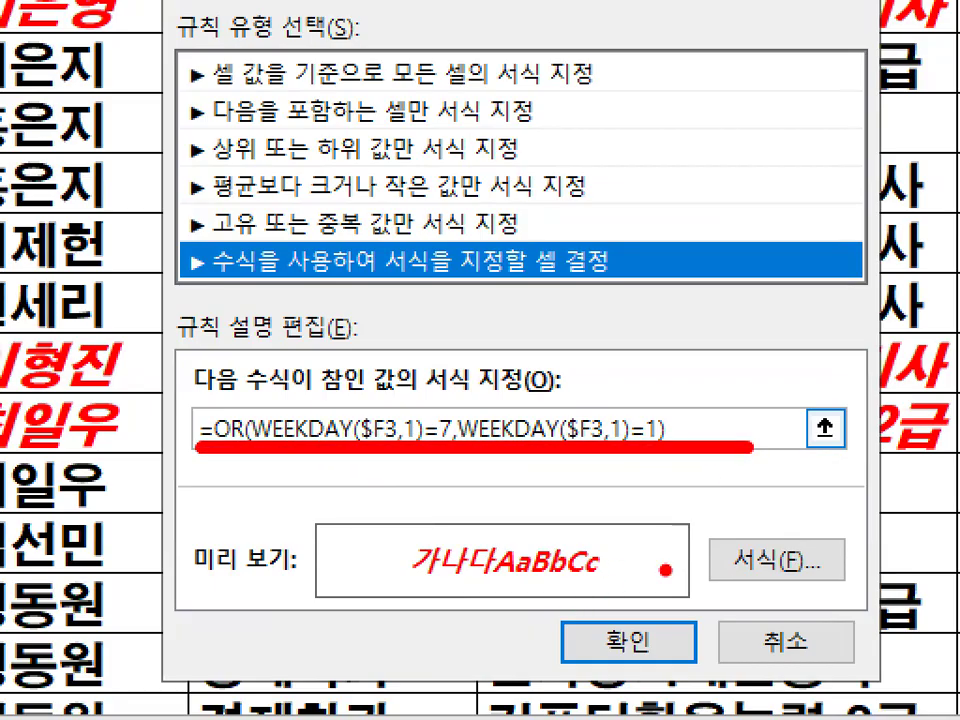
mouse_move(668, 580)
mouse_down()
mouse_move(846, 574)
mouse_move(840, 600)
mouse_up()
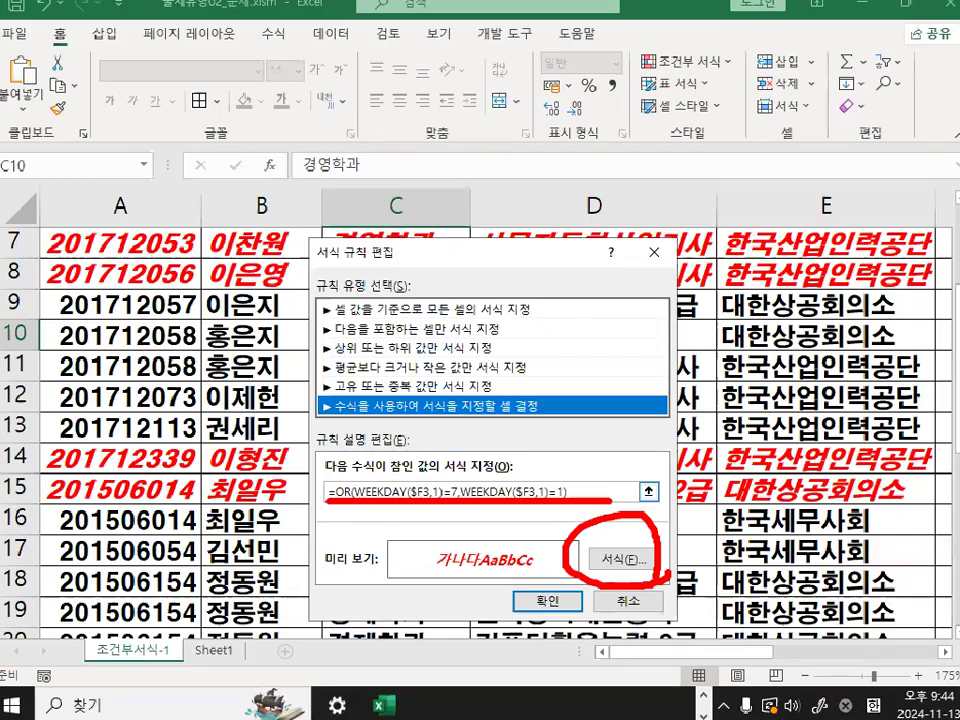
click(650, 560)
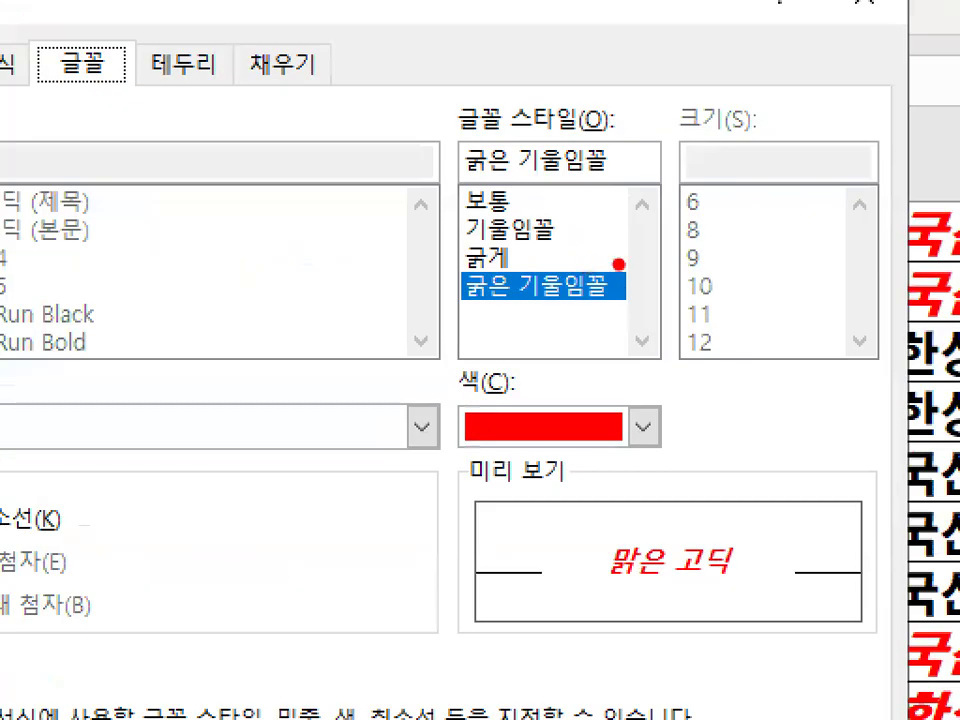
mouse_move(672, 300)
mouse_down()
mouse_move(444, 418)
mouse_move(681, 310)
mouse_move(675, 372)
mouse_up()
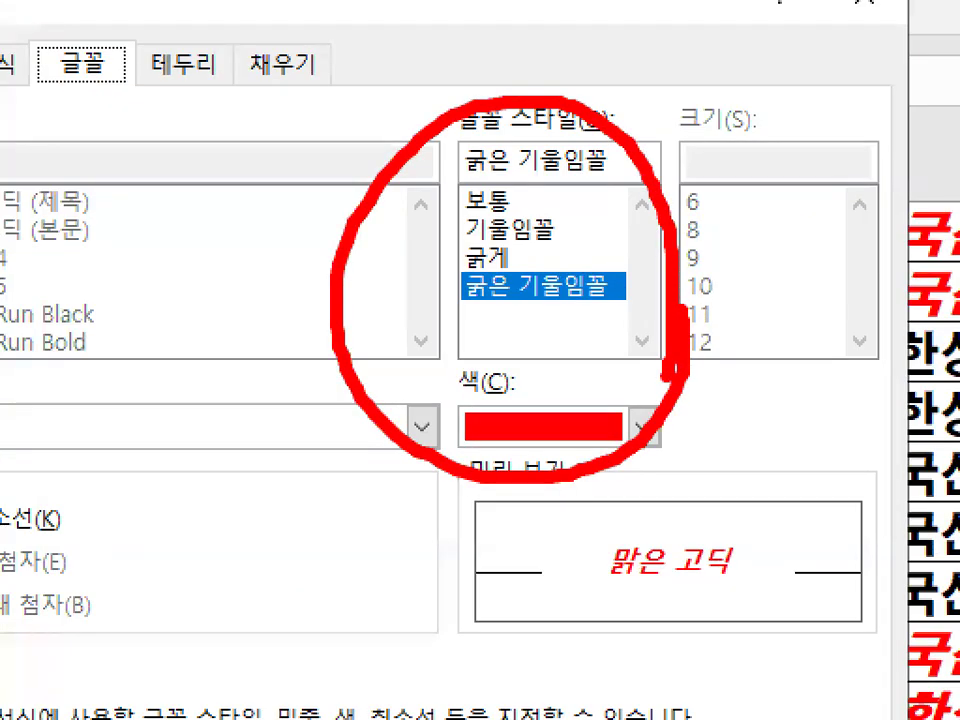
click(632, 652)
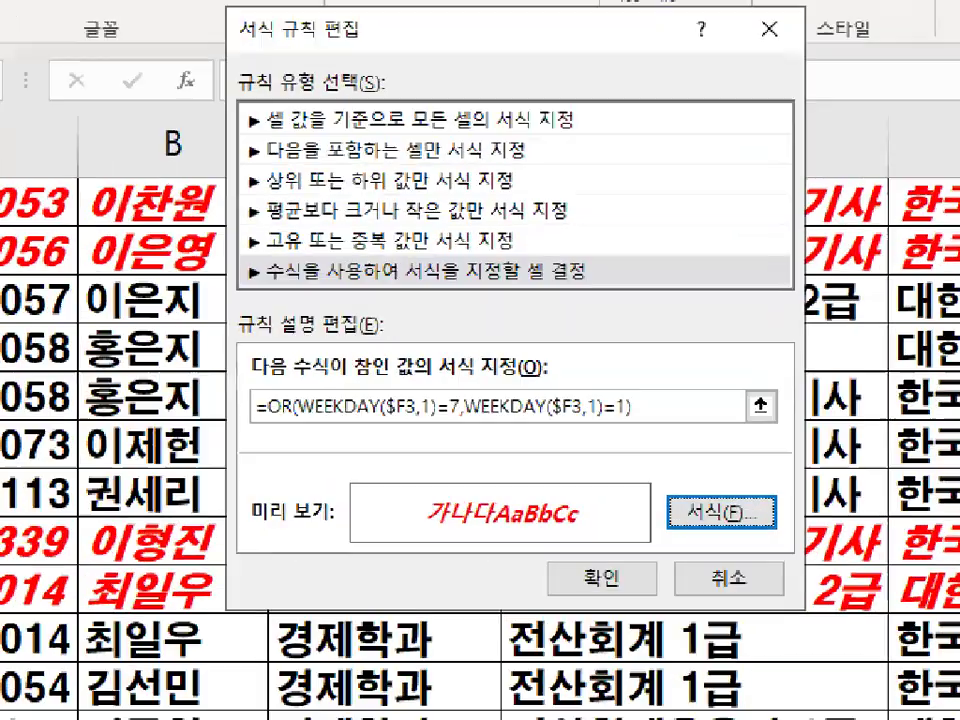
- Leave the rule editor, mark the rules manager's title, close the manager, and select cell C4
drag(588, 501, 306, 515)
drag(735, 440, 180, 470)
click(648, 628)
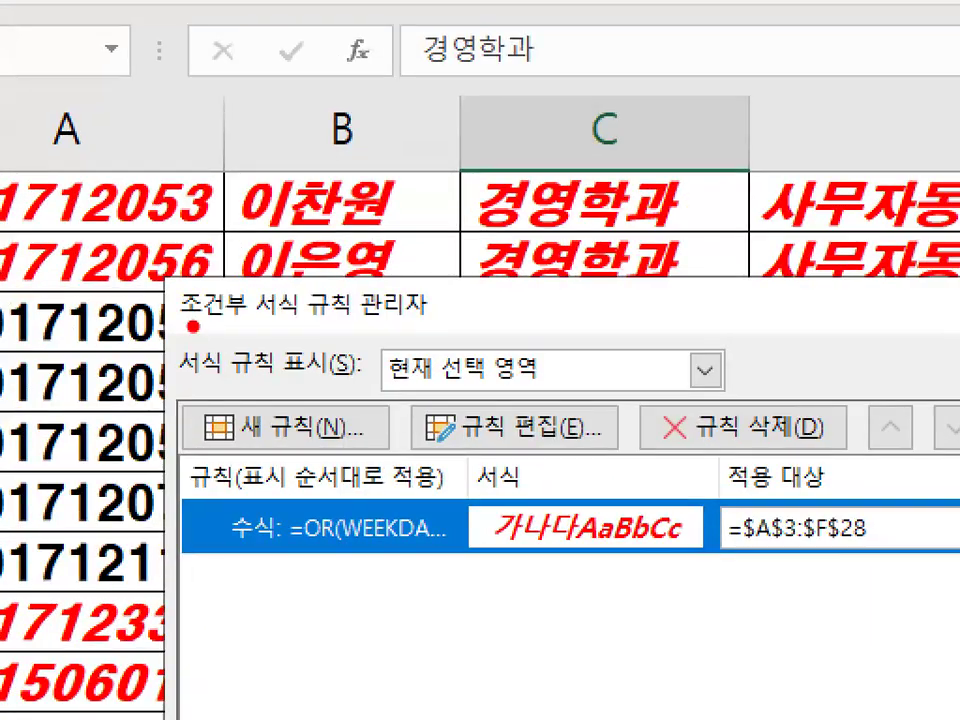
drag(187, 315, 310, 311)
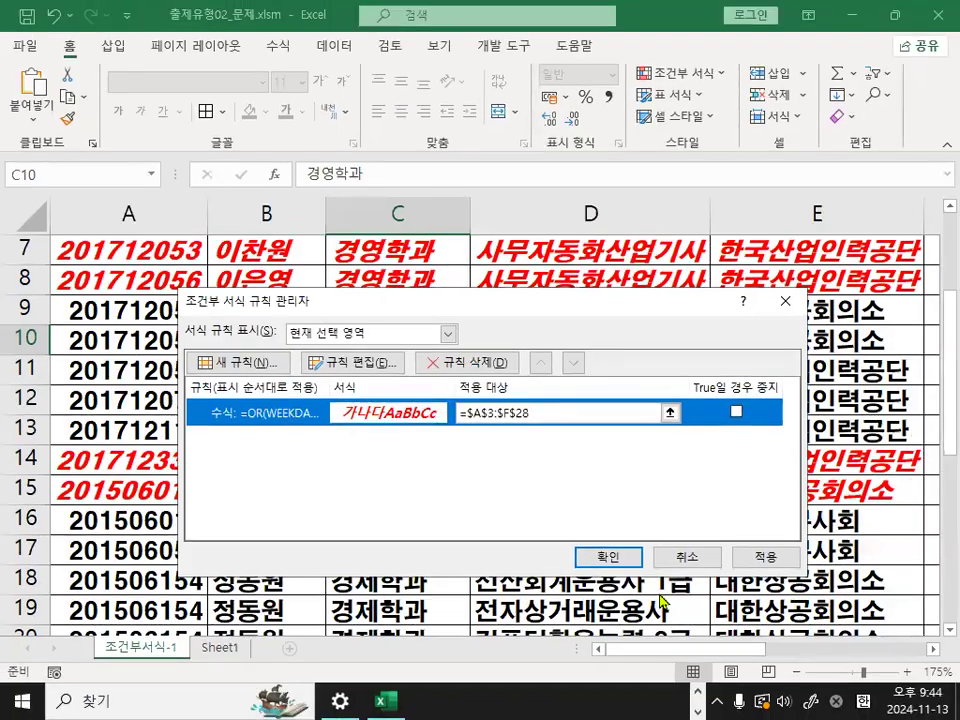
click(620, 553)
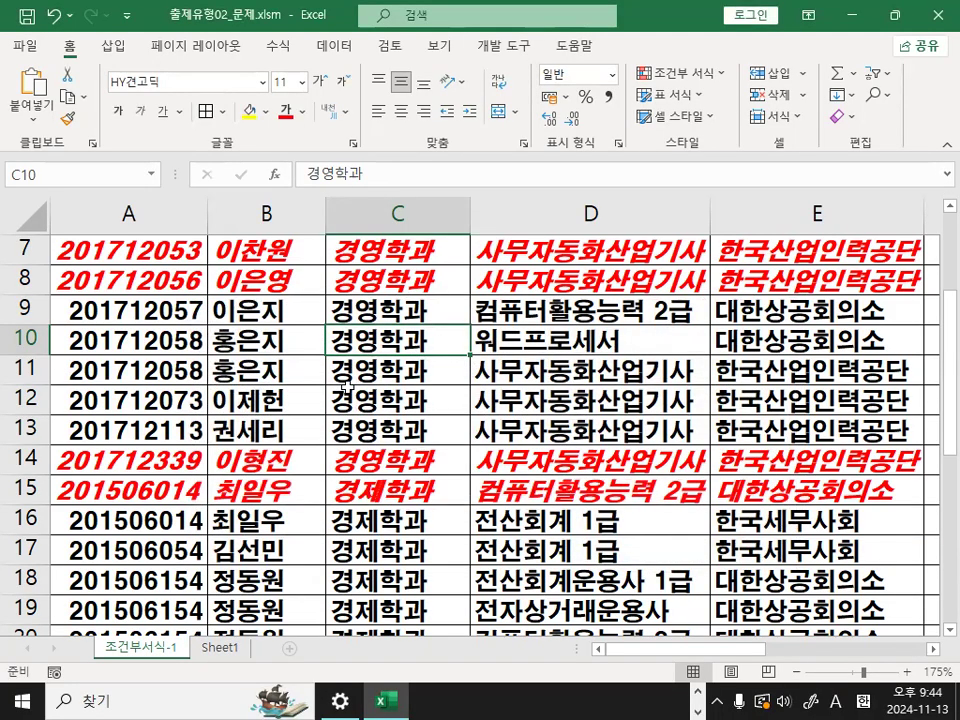
scroll(347, 475, up, 2)
click(368, 352)
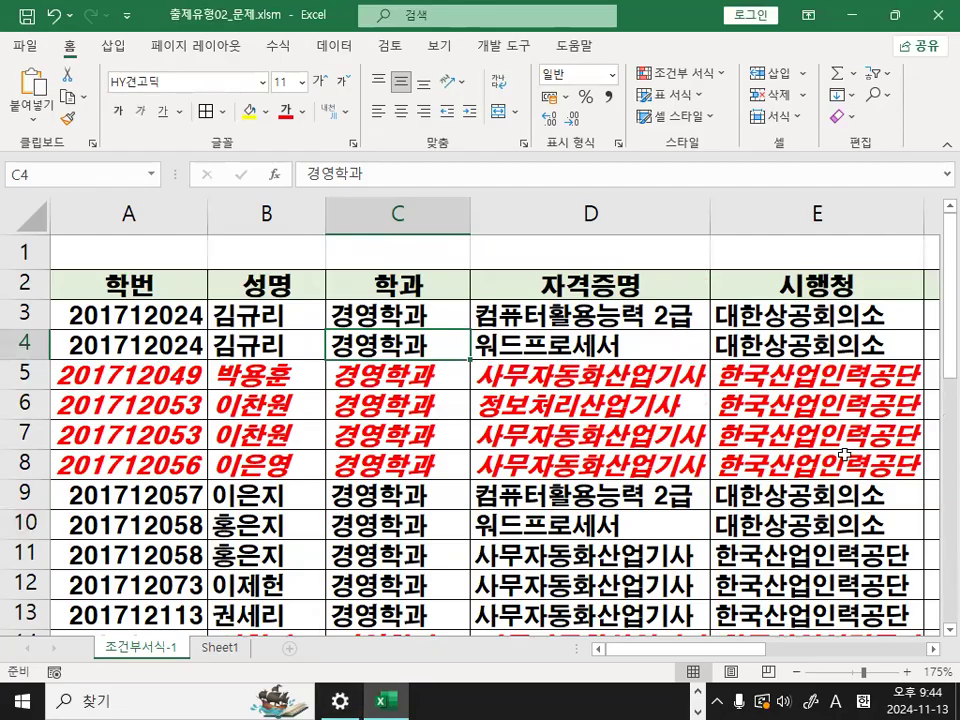
- Switch to the Notepad notes and highlight the 규칙 삭제 heading and the phrase 규칙을 2개
key(alt+Tab)
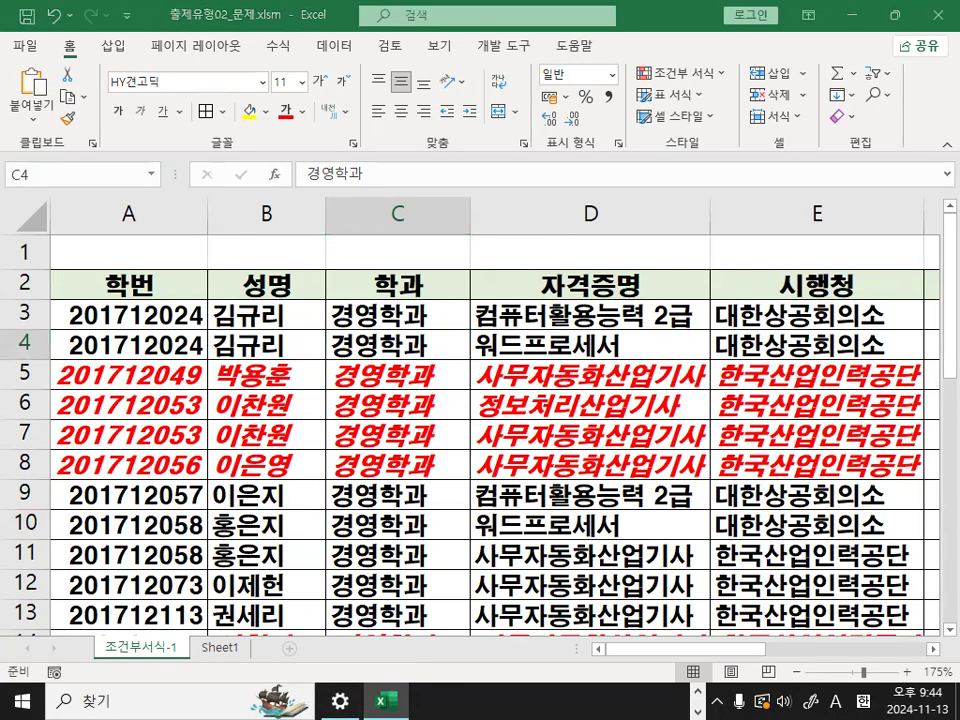
scroll(259, 433, down, 2)
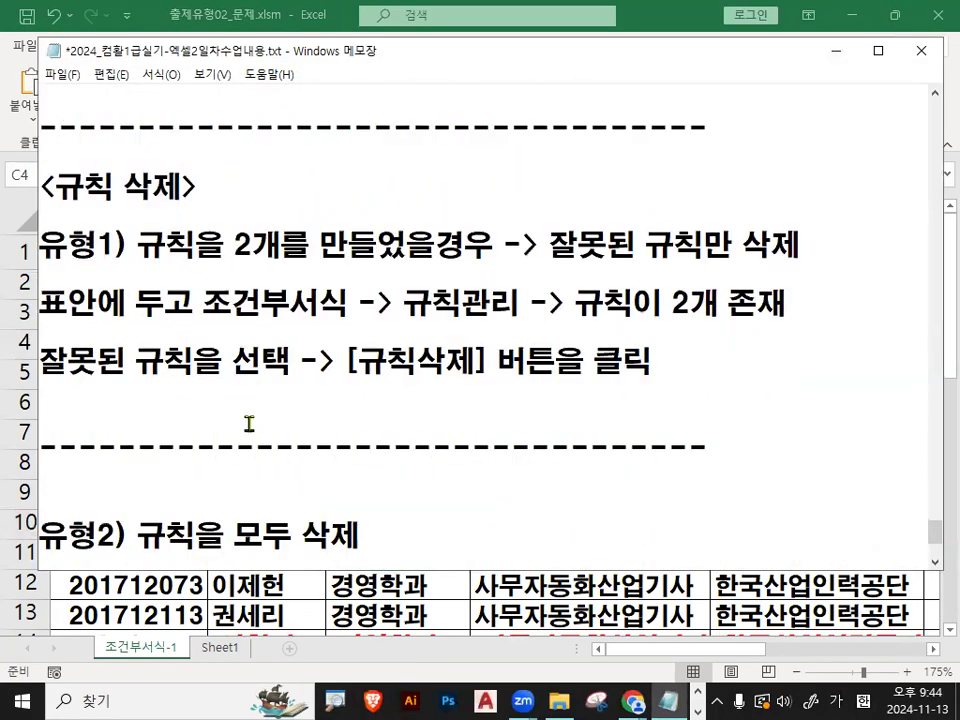
drag(51, 188, 181, 188)
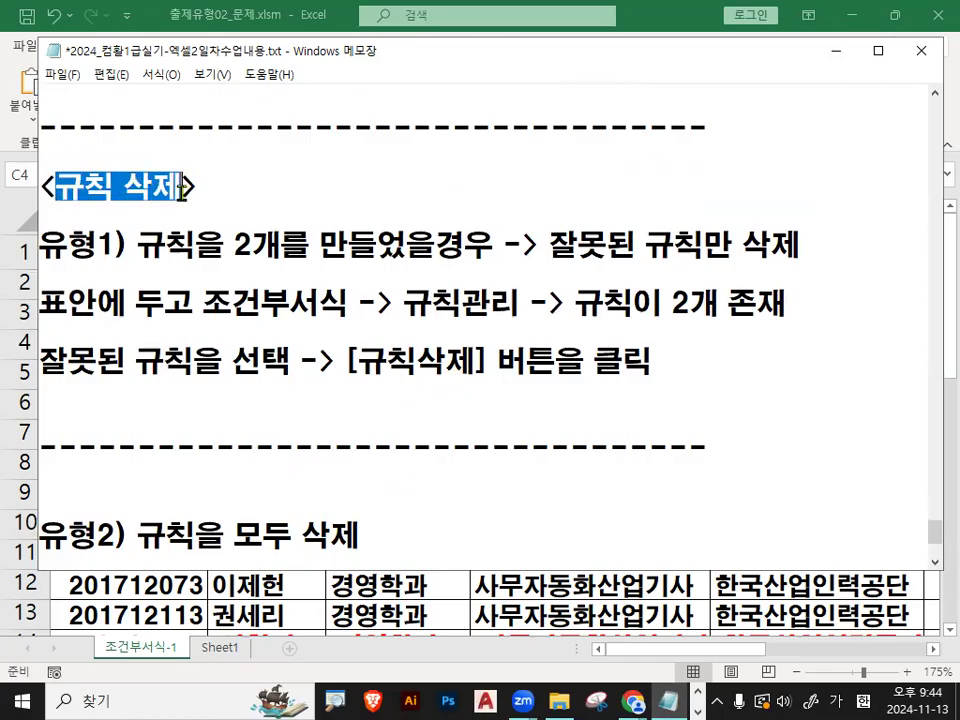
click(225, 260)
drag(157, 243, 250, 247)
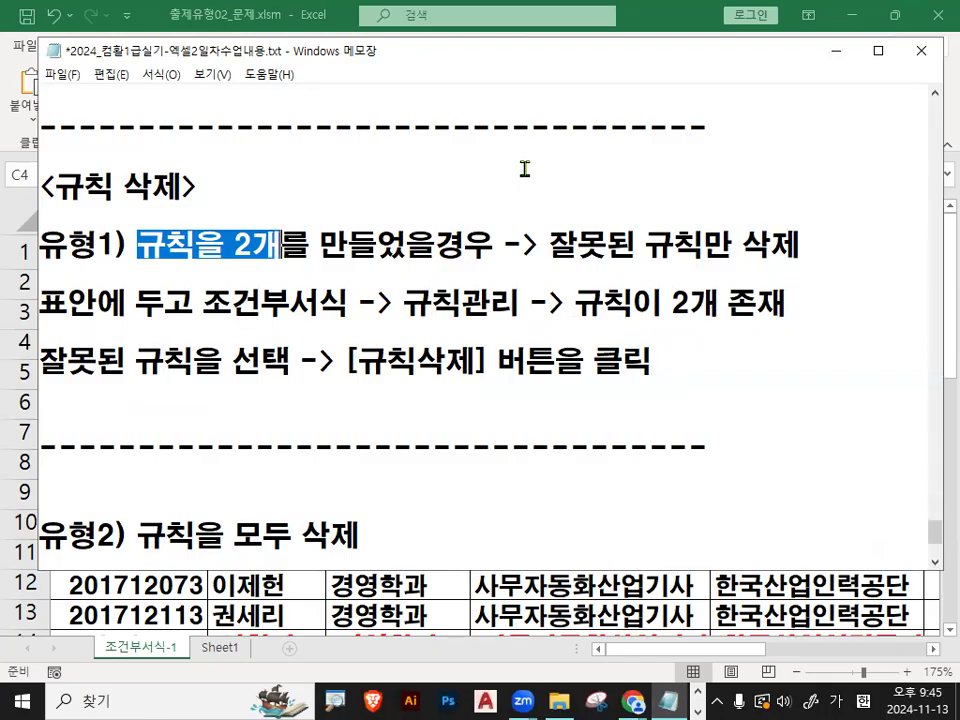
- Return to the Excel workbook, circle the red-formatted records in rows 5 to 8, and clear the mark
click(836, 51)
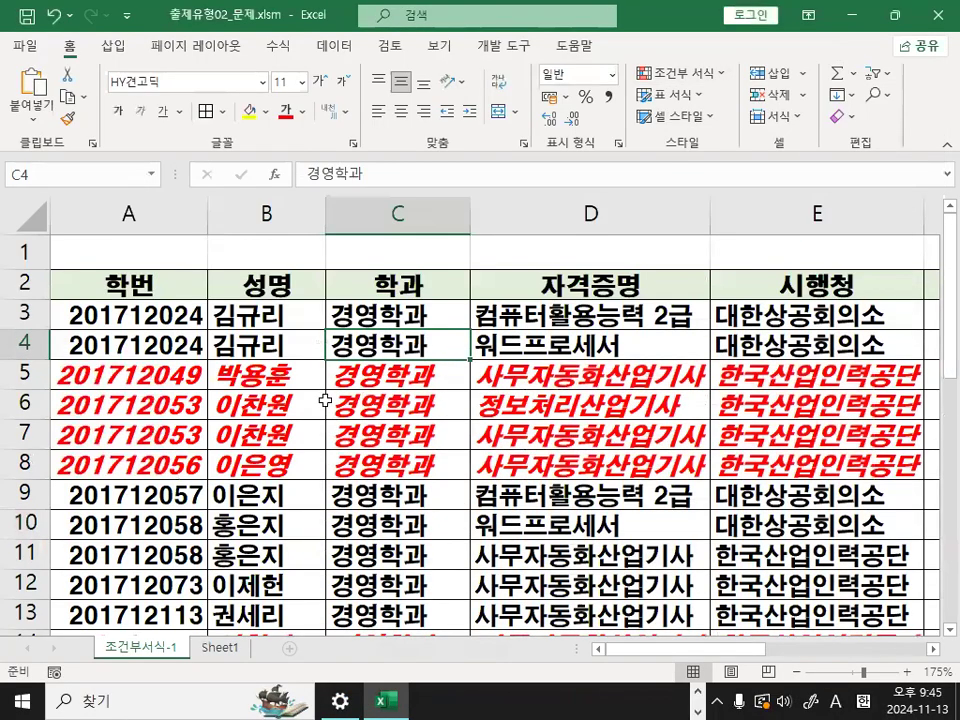
key(ctrl+1)
mouse_move(592, 354)
mouse_down()
mouse_move(354, 559)
mouse_move(505, 505)
mouse_up()
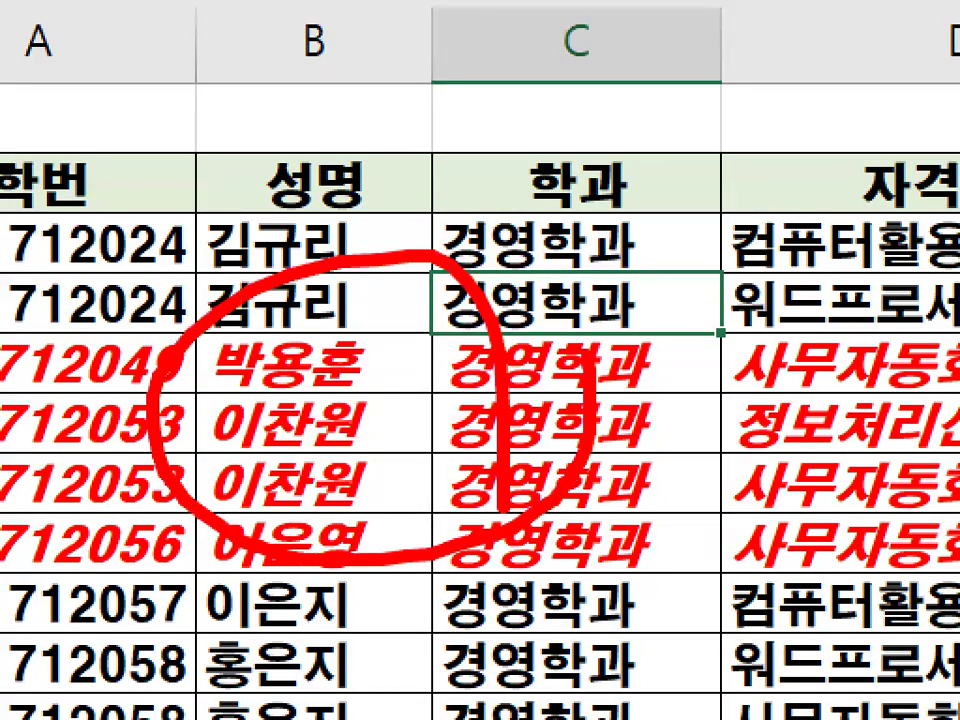
key(Escape)
- Select A3:F28 and start a new conditional formatting rule of the type 수식을 사용하여 서식을 지정할 셀 결정
mouse_move(200, 311)
mouse_down()
mouse_move(860, 604)
mouse_move(935, 604)
mouse_move(605, 628)
mouse_move(552, 566)
mouse_move(551, 579)
mouse_move(553, 544)
mouse_up()
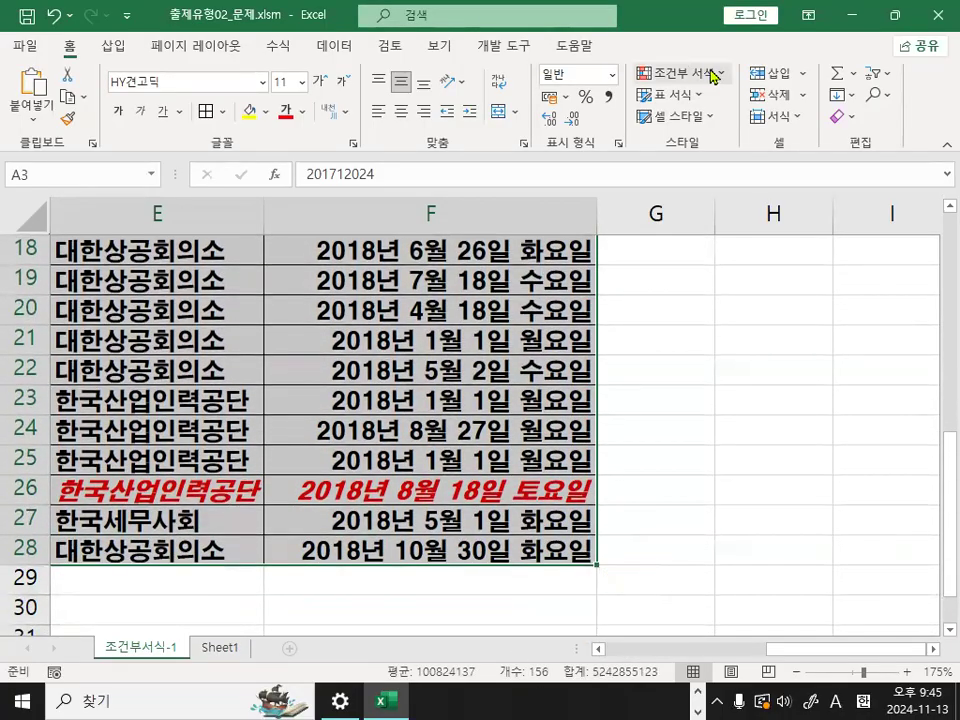
click(718, 78)
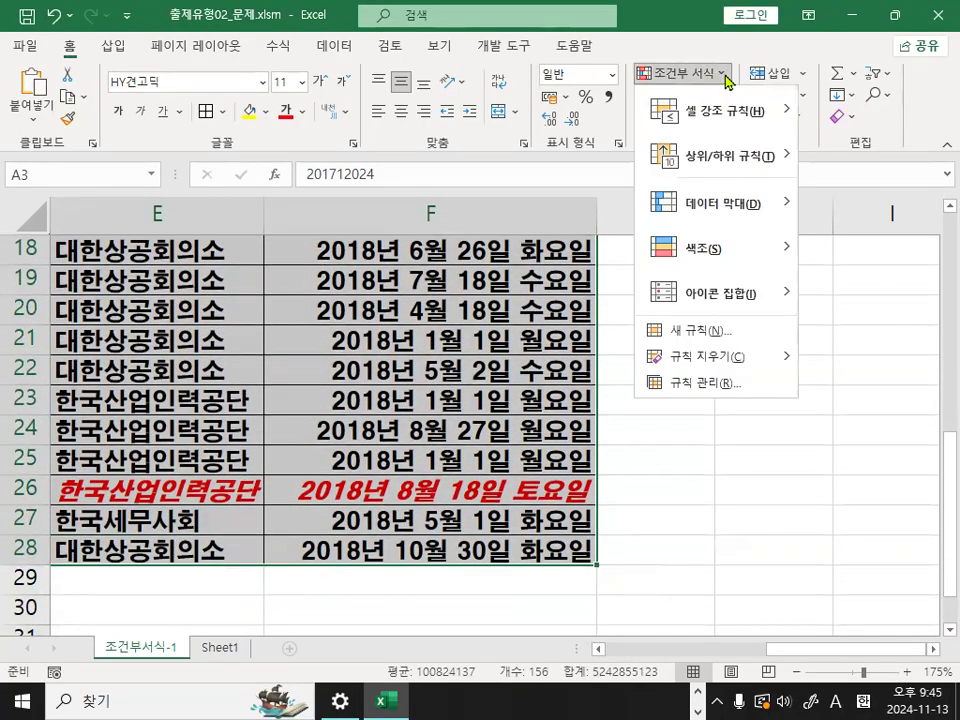
click(720, 338)
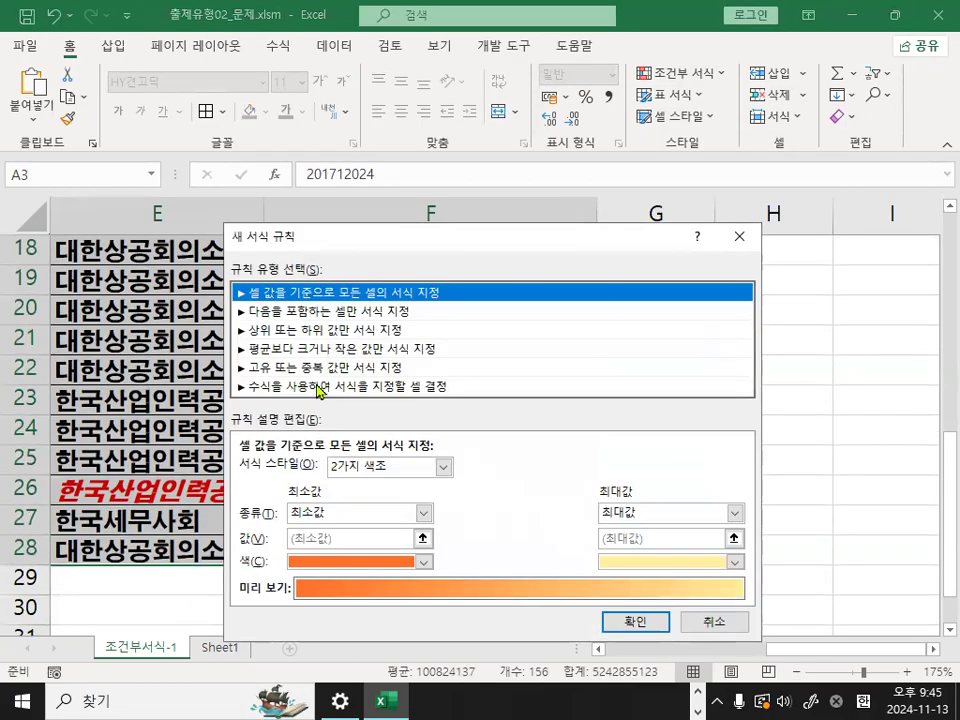
click(318, 388)
click(268, 472)
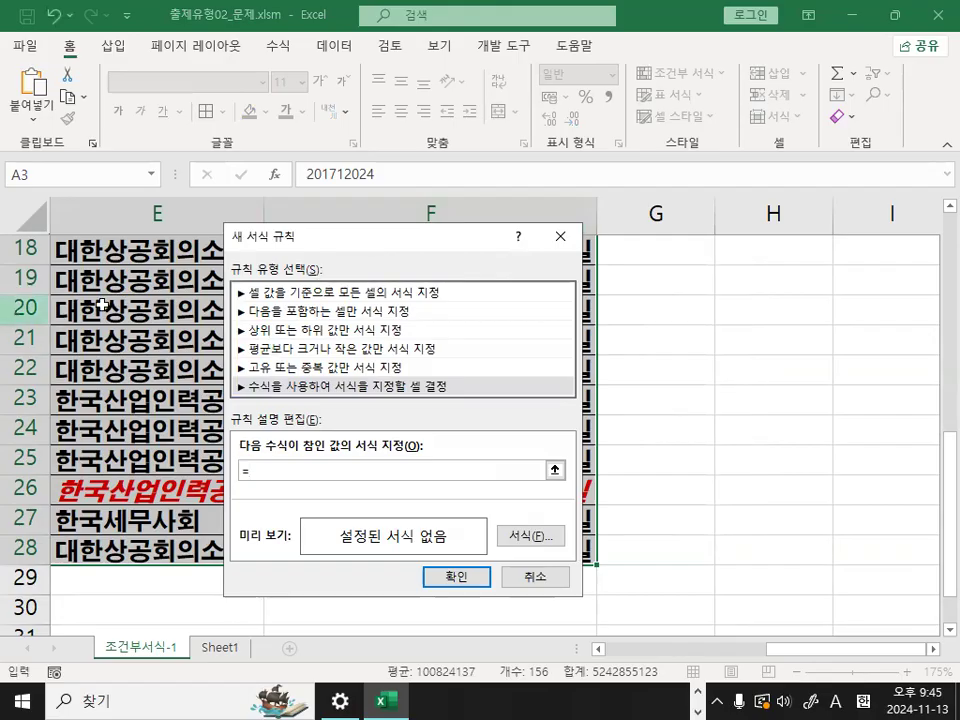
- Enter the rule formula =$E3="가", referencing the first 시행청 cell with only its column fixed
scroll(206, 280, up, 6)
drag(321, 240, 565, 288)
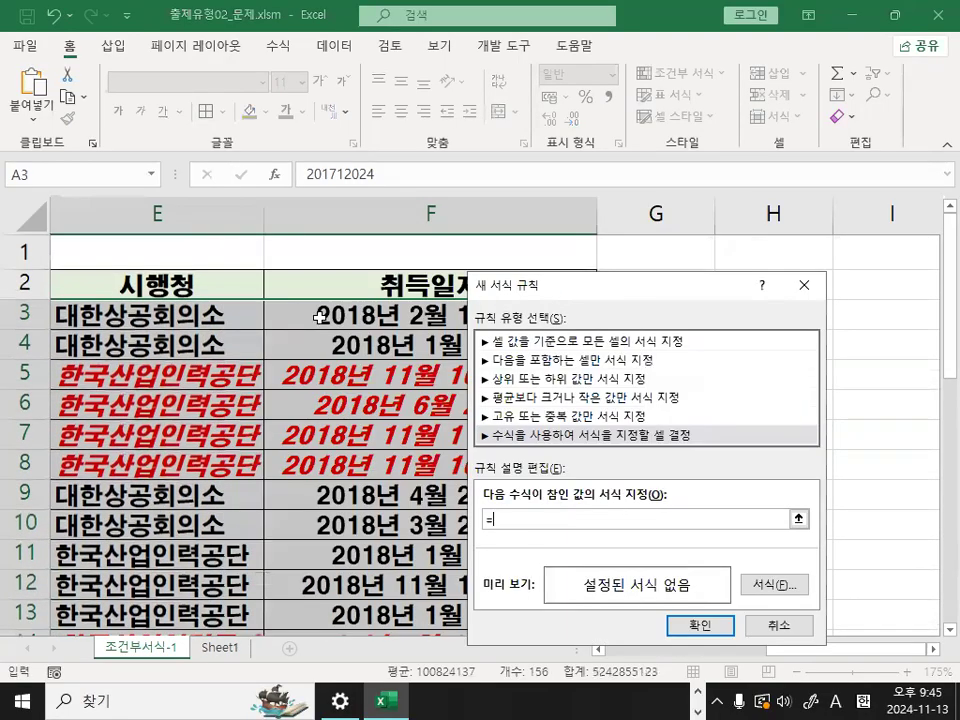
click(160, 314)
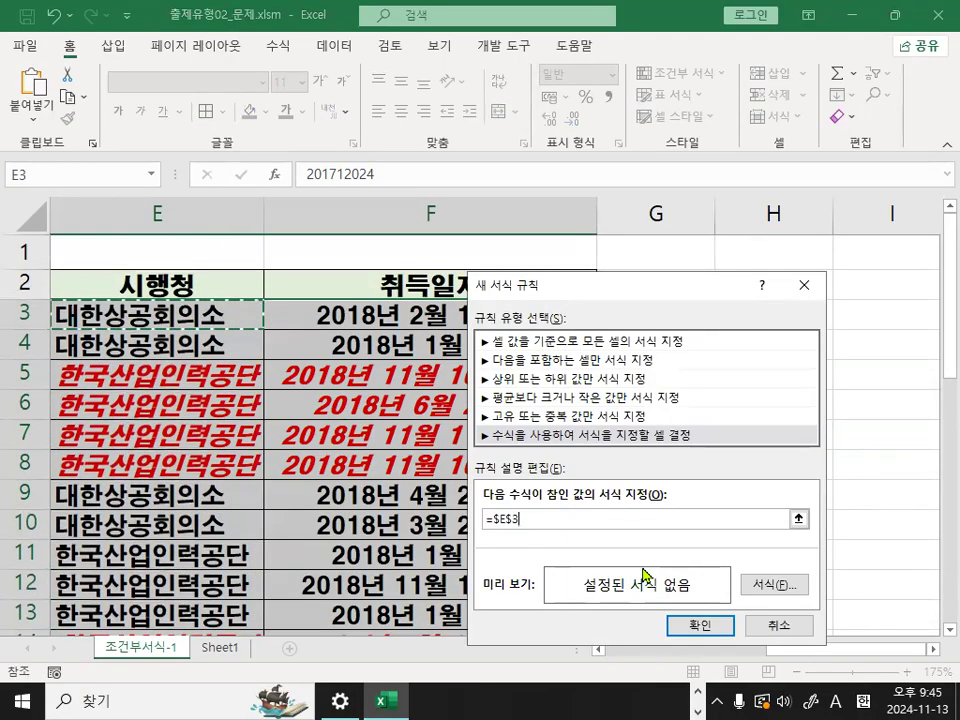
key(F4)
key(F4)
text(="가)
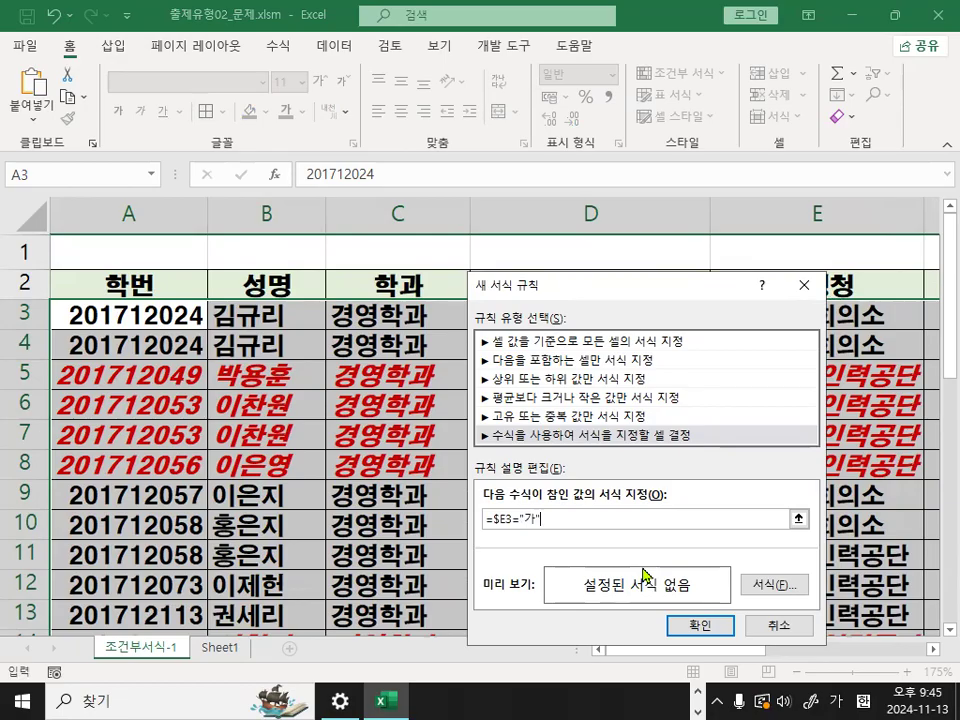
- Set the new rule's font color to blue and apply the rule to the selected range
click(776, 584)
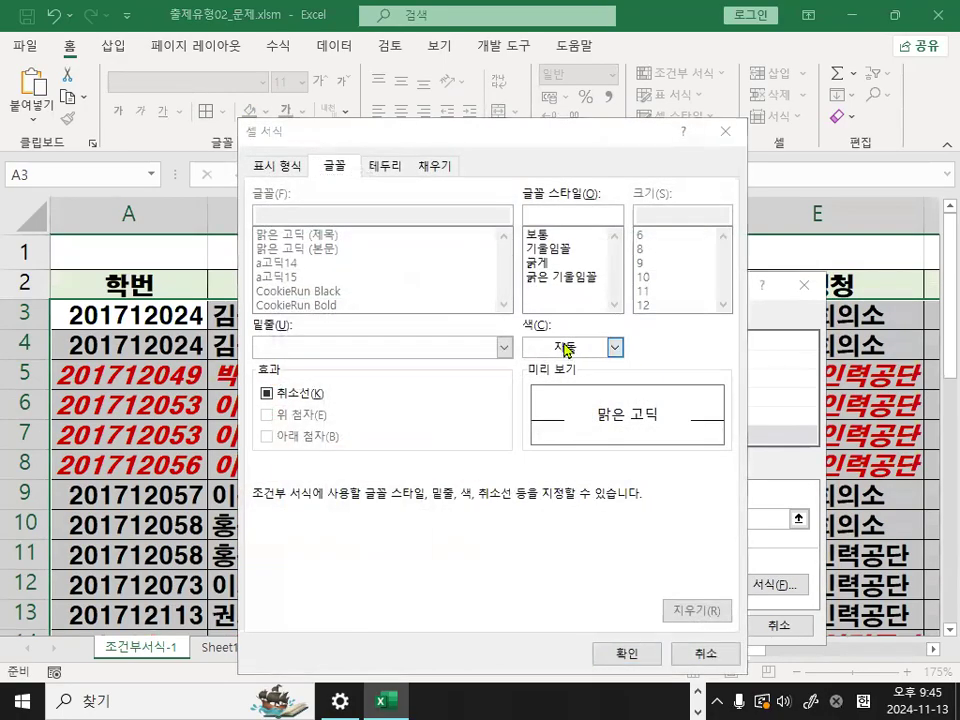
click(570, 347)
click(644, 552)
click(638, 655)
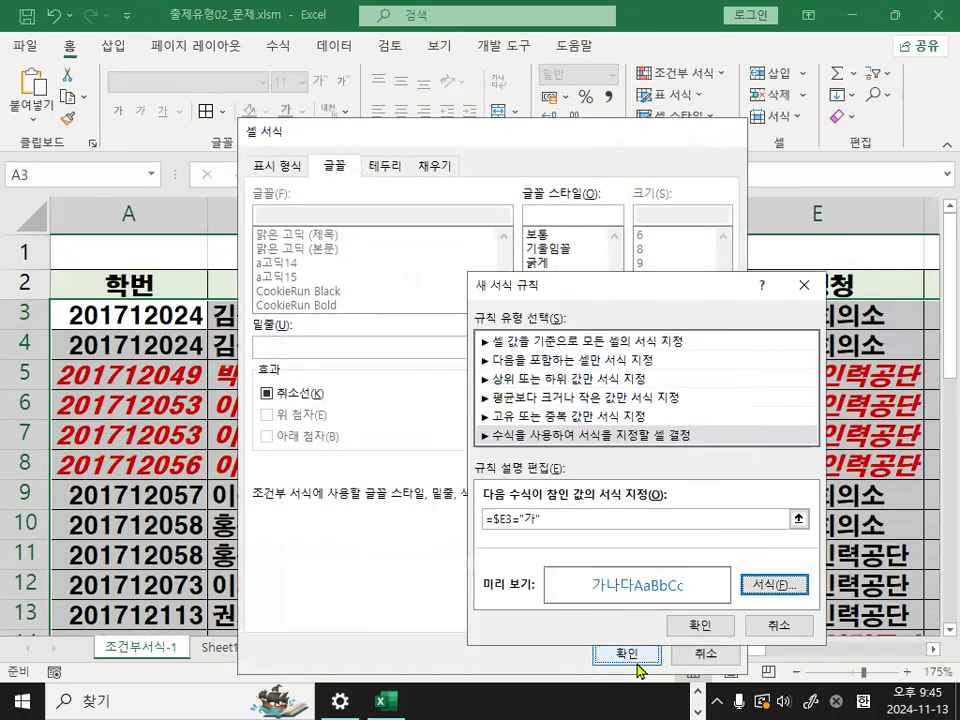
click(703, 626)
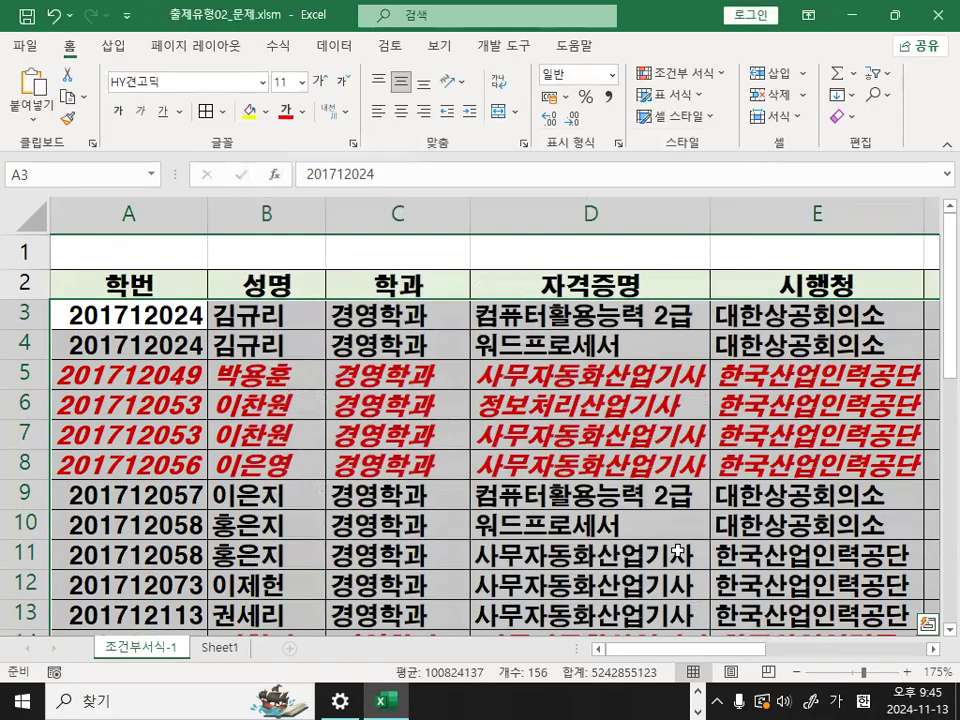
- Select cell C3, mark the table in the magnified view, clear the marks, and select cell C5
click(377, 310)
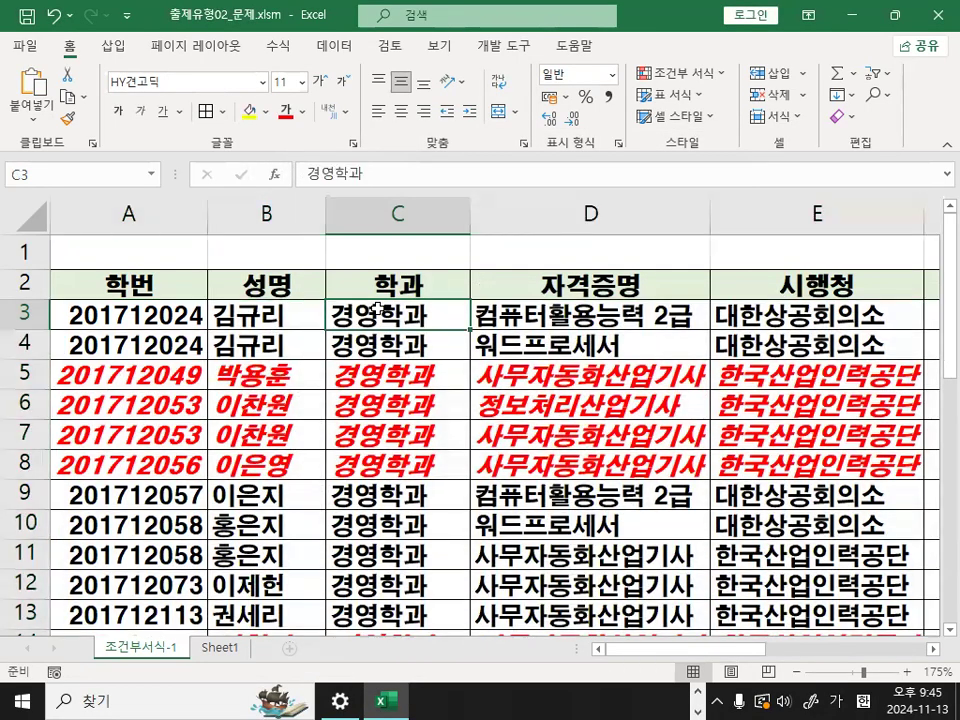
key(ctrl+1)
click(265, 386)
mouse_move(487, 279)
mouse_down()
mouse_move(422, 203)
mouse_move(490, 286)
mouse_up()
key(Escape)
key(ctrl+1)
click(269, 424)
mouse_move(471, 440)
mouse_down()
mouse_move(369, 566)
mouse_move(363, 593)
mouse_up()
key(Escape)
click(393, 365)
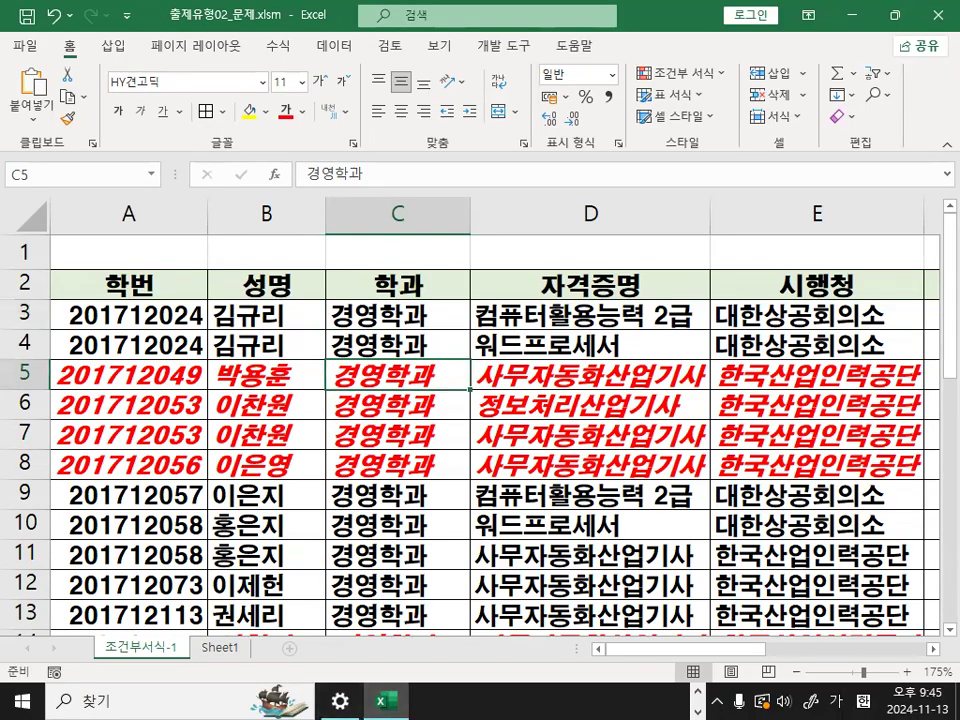
- Switch to the notes and highlight the 유형1 instructions for deleting only the wrong rule, through the [규칙삭제] button
key(alt+Tab)
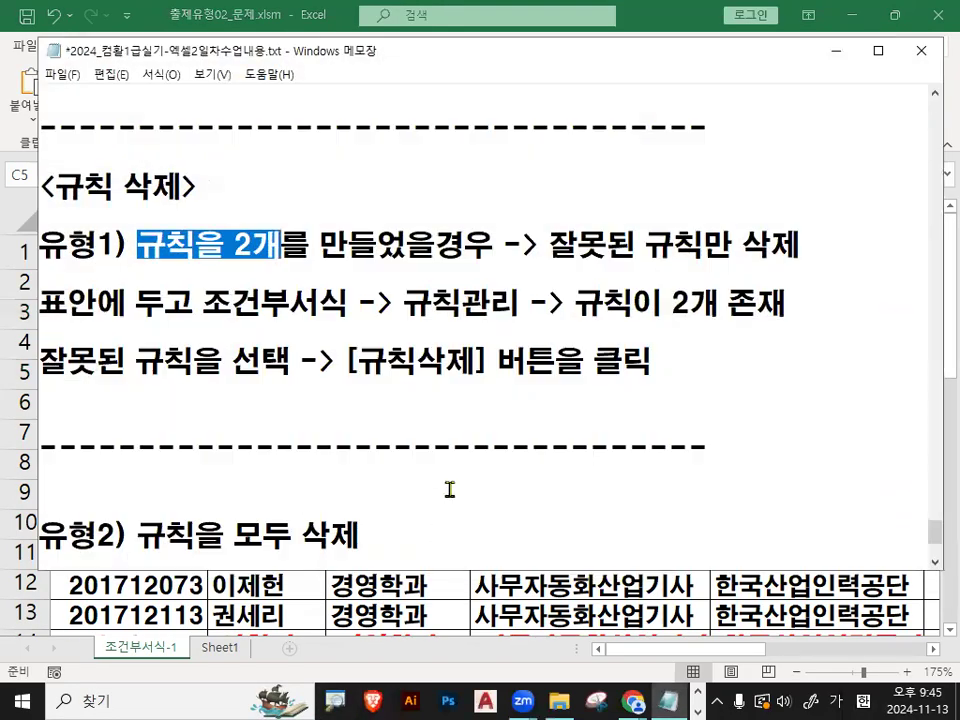
drag(137, 243, 437, 243)
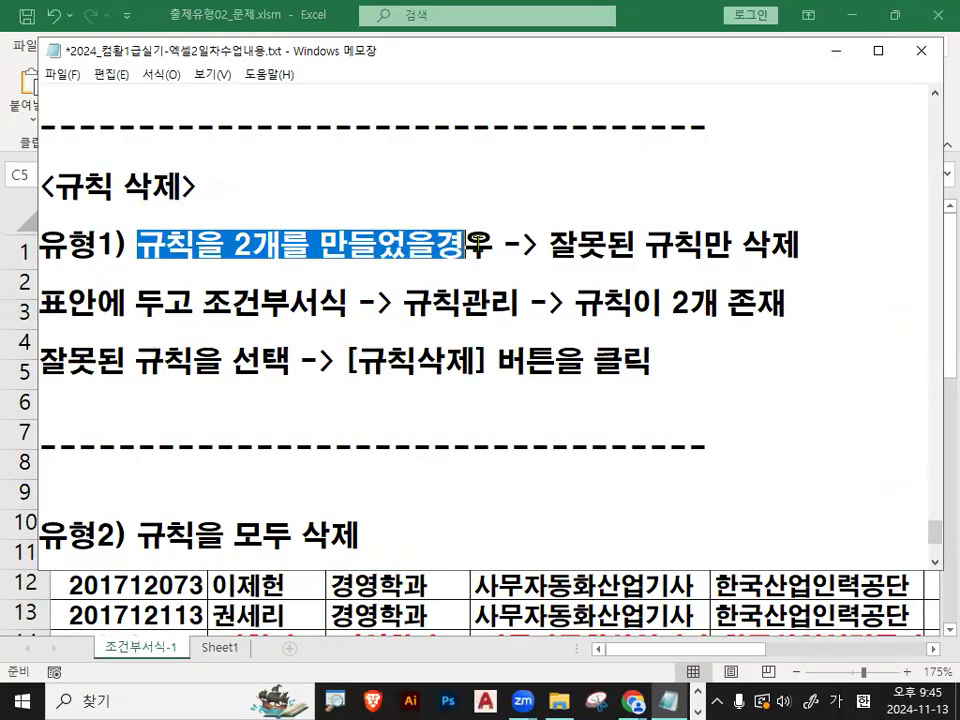
click(549, 243)
drag(552, 243, 797, 243)
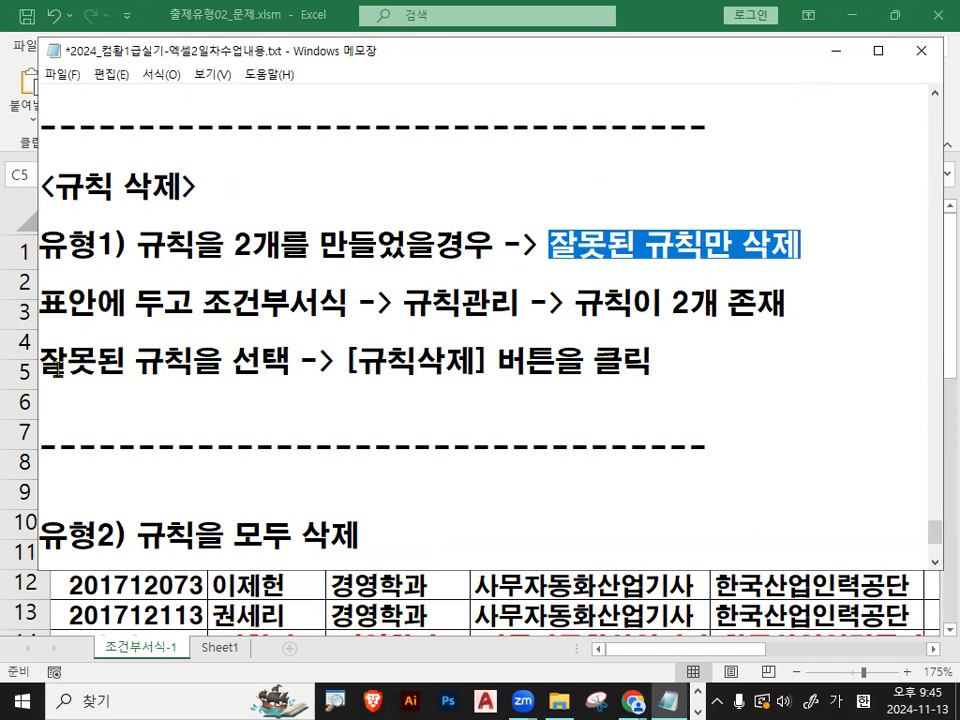
drag(42, 303, 787, 301)
drag(40, 362, 268, 368)
drag(336, 362, 489, 365)
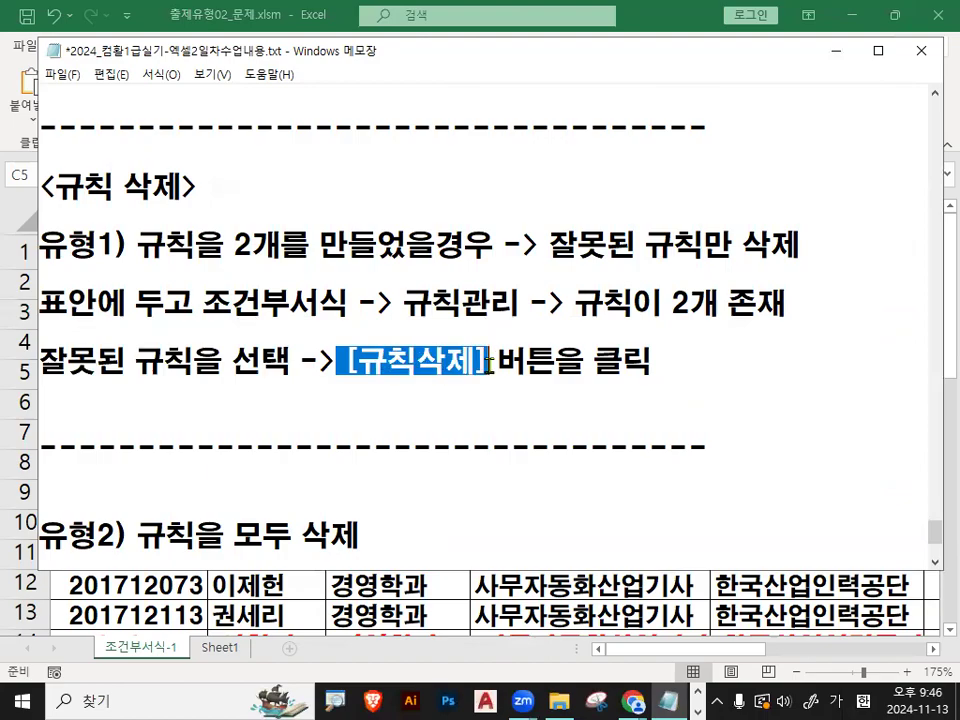
- Return to the workbook and, from a table cell, delete only the =$E3="가" rule through 규칙 관리, then select cell C4
click(836, 50)
click(594, 315)
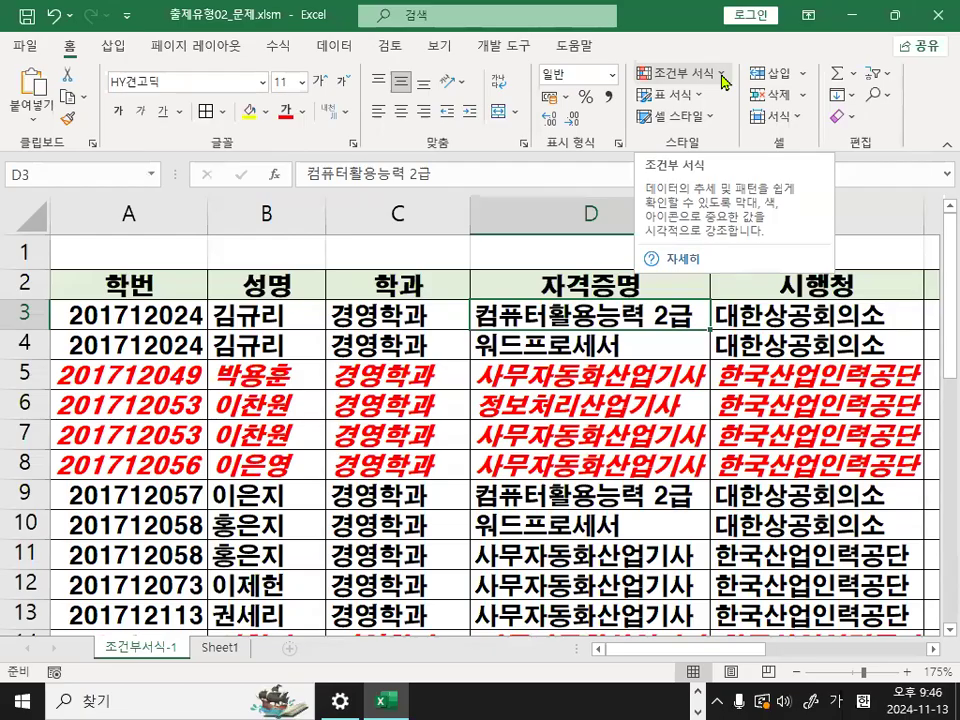
click(724, 81)
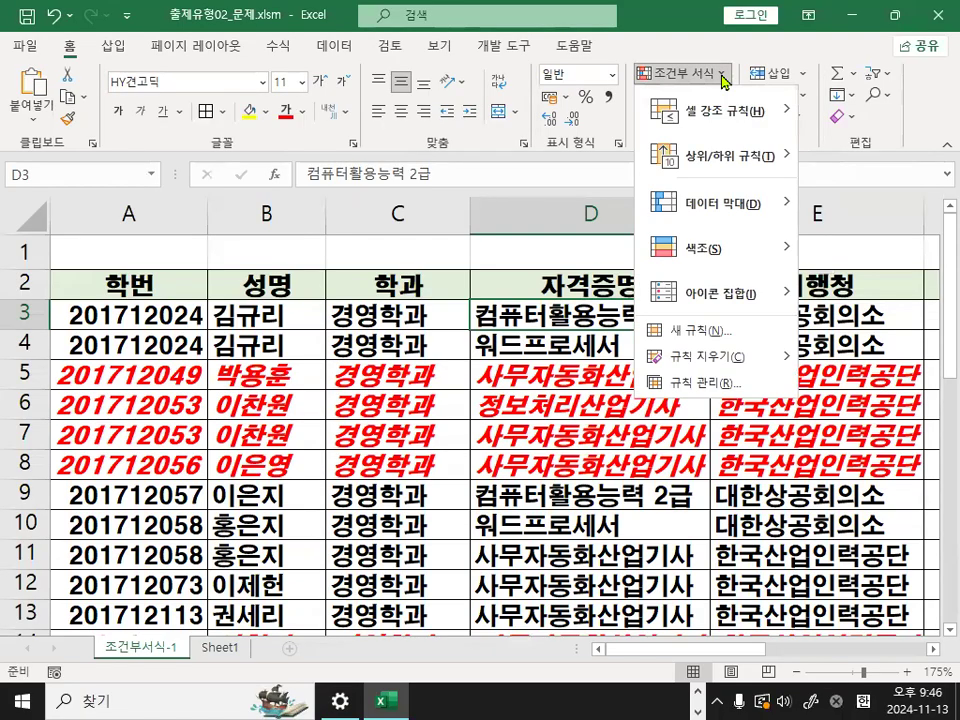
click(698, 383)
drag(560, 302, 325, 129)
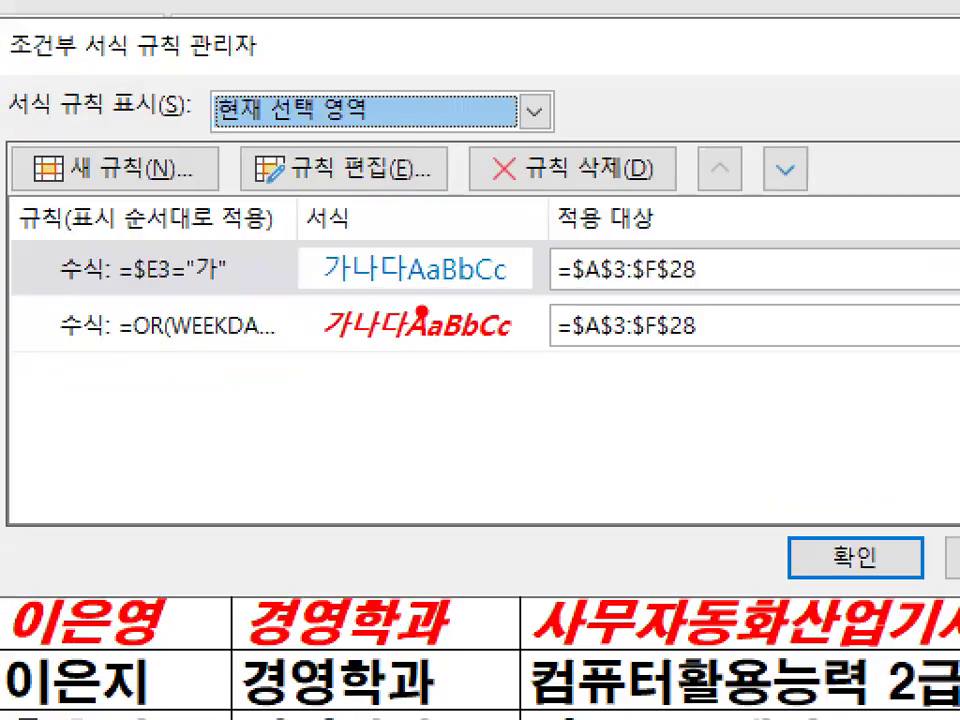
mouse_move(495, 268)
mouse_down()
mouse_move(306, 274)
mouse_move(466, 262)
mouse_up()
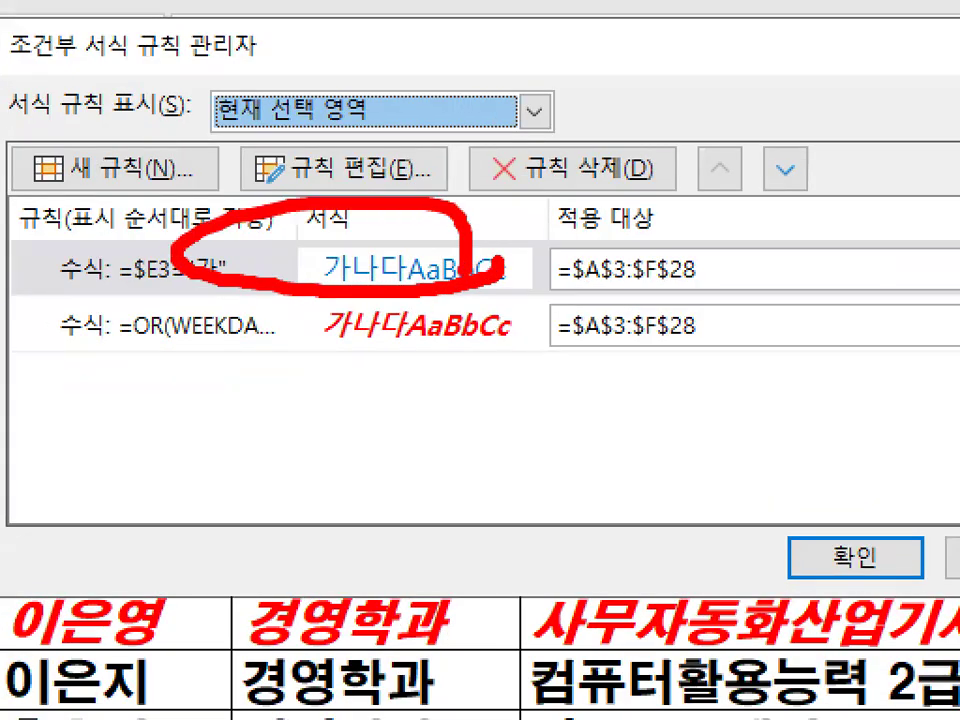
click(470, 272)
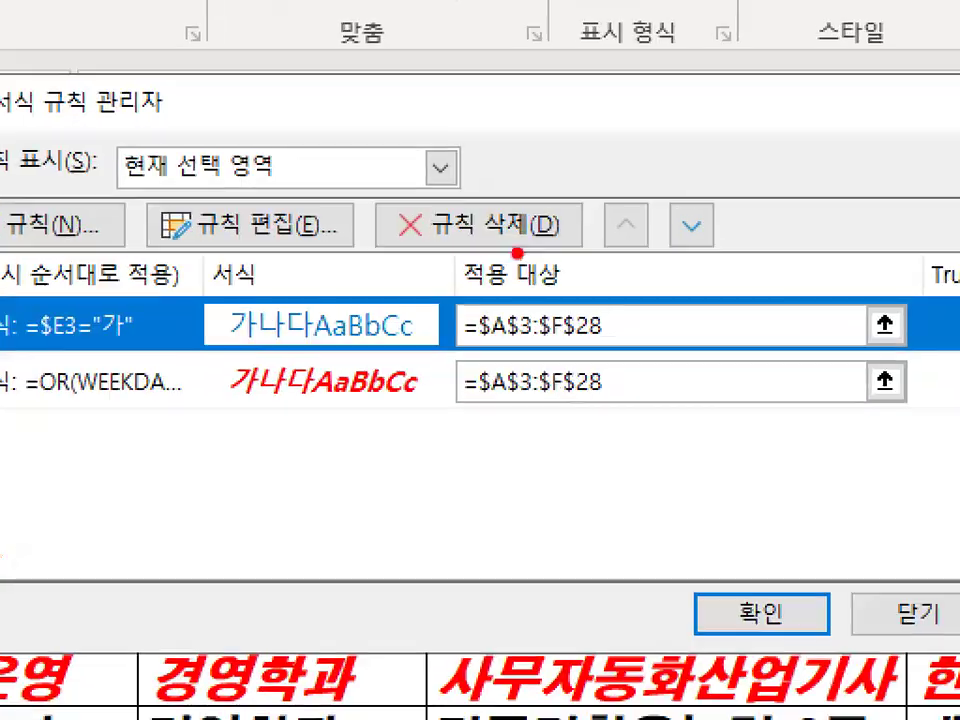
mouse_move(380, 255)
mouse_down()
mouse_move(596, 236)
mouse_move(560, 238)
mouse_up()
click(478, 225)
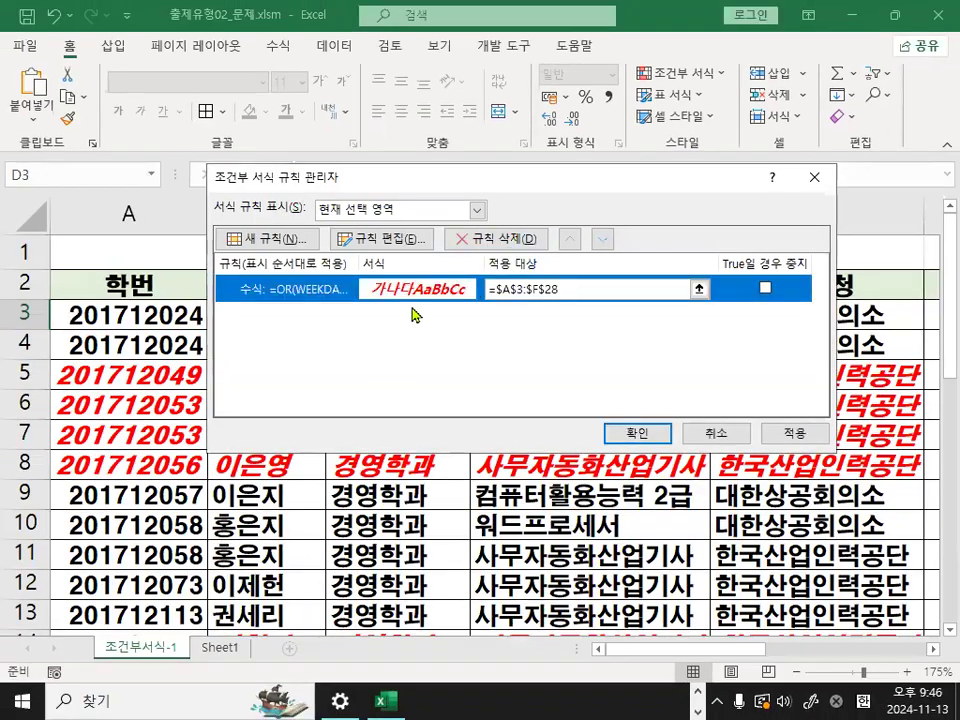
click(622, 431)
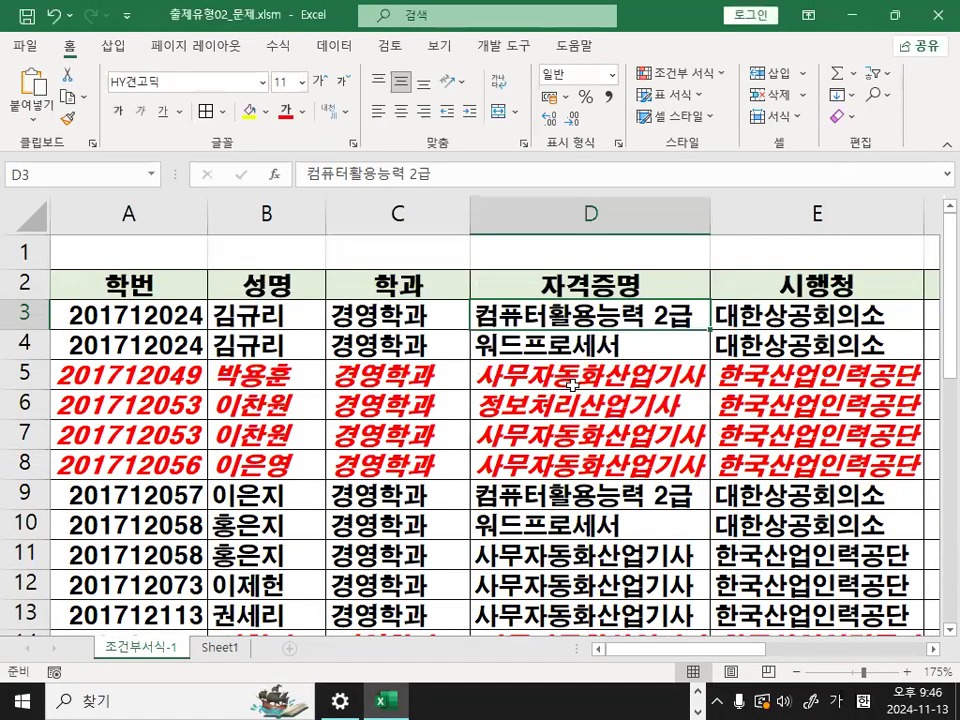
click(398, 336)
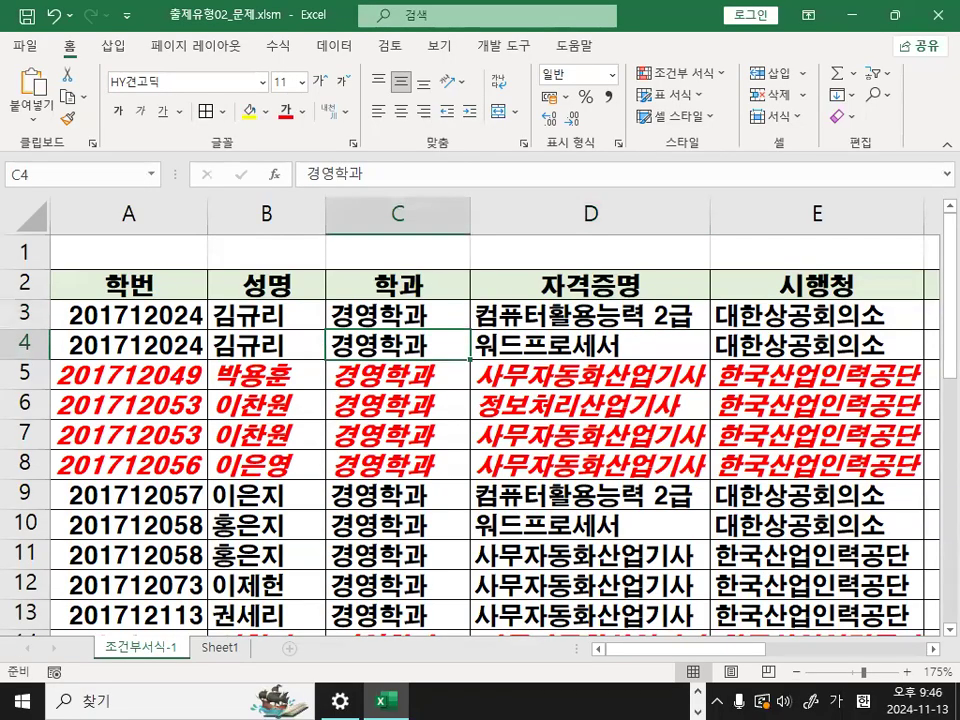
- Switch to the notes and highlight the 유형2 instructions for deleting all rules with 규칙지우기 for the whole sheet
key(alt+Tab)
scroll(412, 482, down, 1)
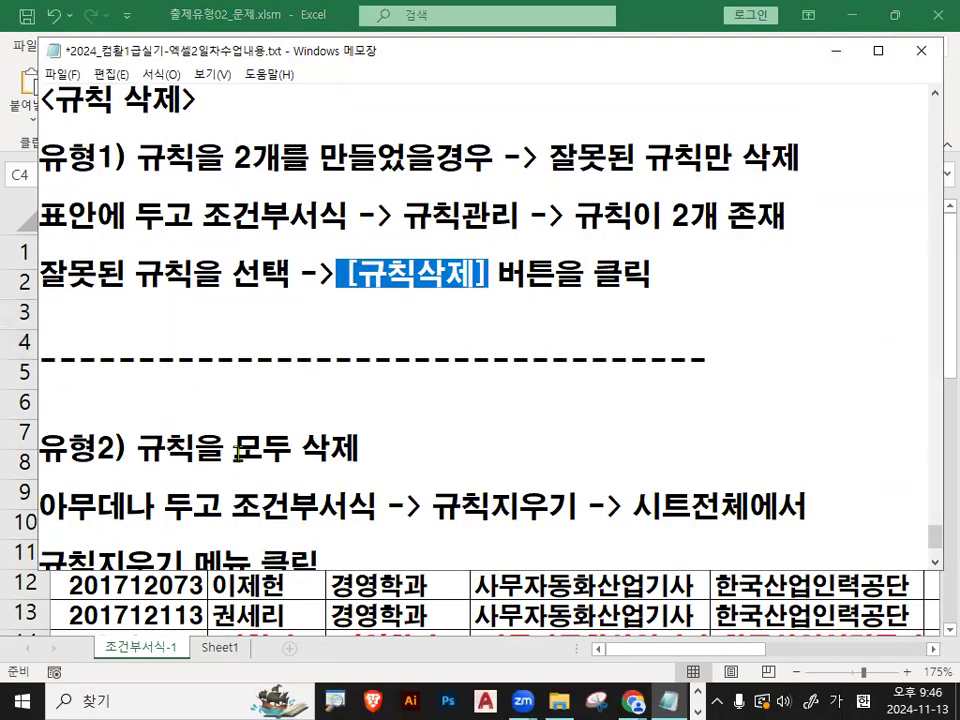
drag(236, 450, 347, 446)
scroll(232, 478, down, 1)
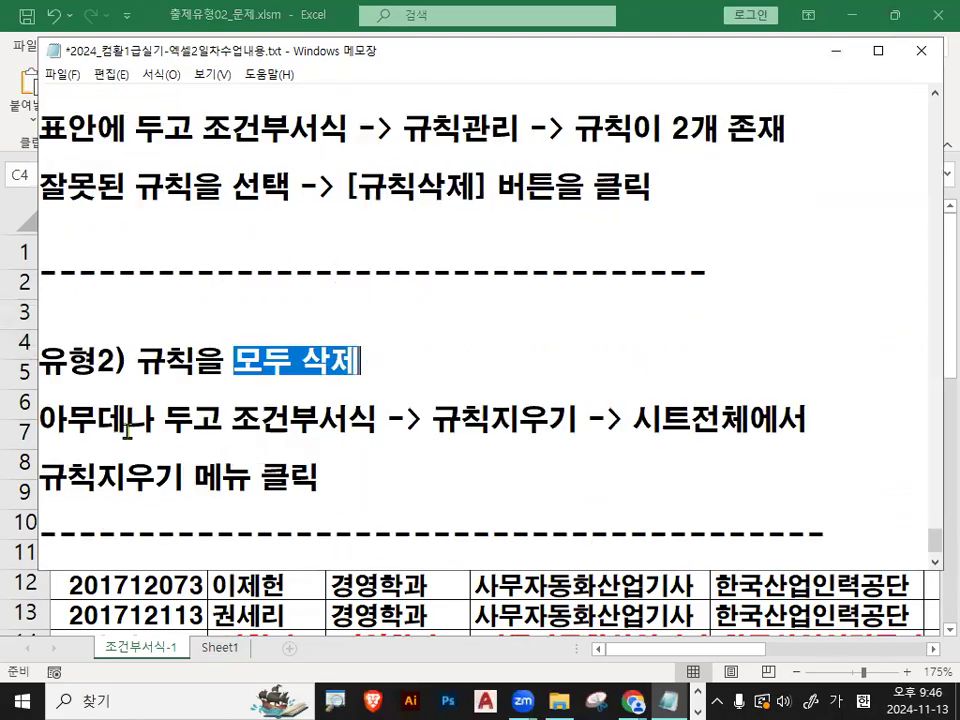
drag(40, 420, 256, 421)
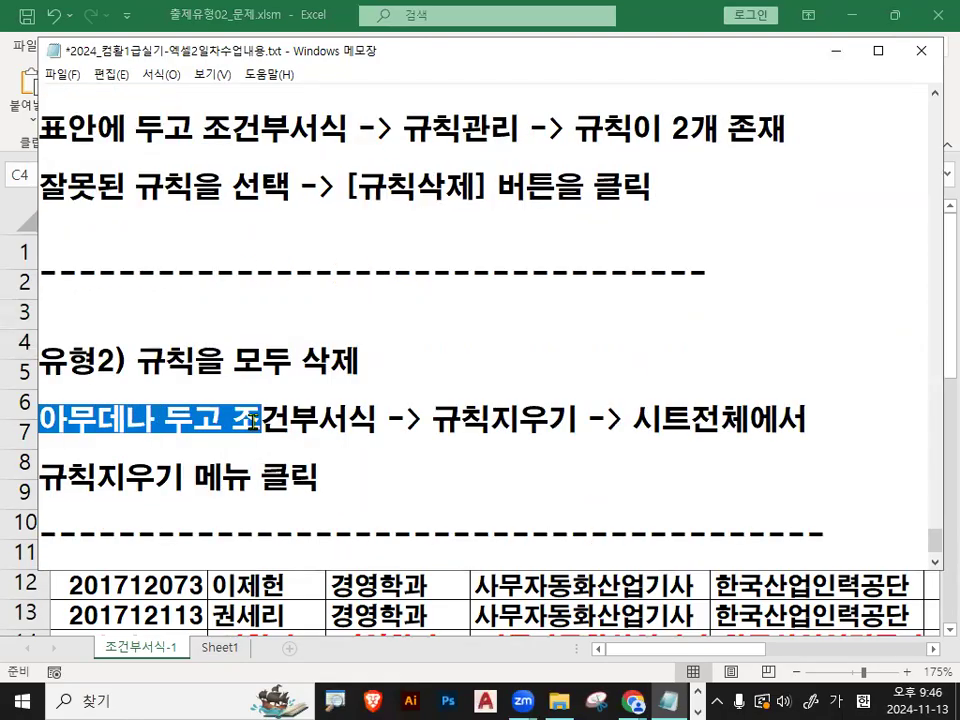
drag(433, 420, 785, 416)
drag(68, 476, 336, 475)
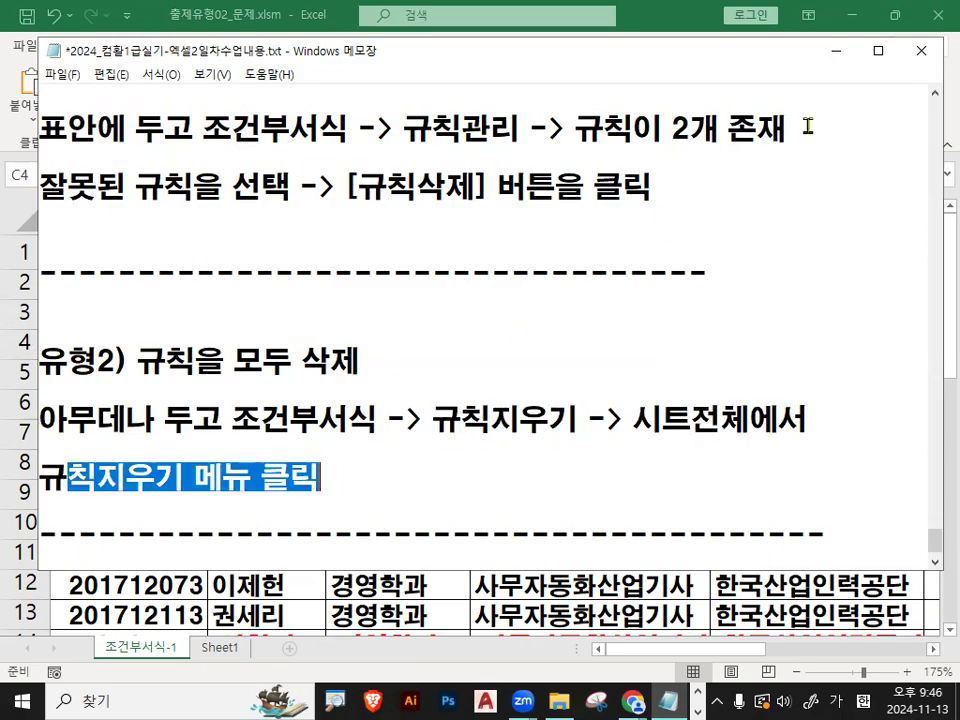
- Return to the workbook, select cell D4, and circle the 조건부 서식 command in the magnified view before clearing the mark
click(836, 50)
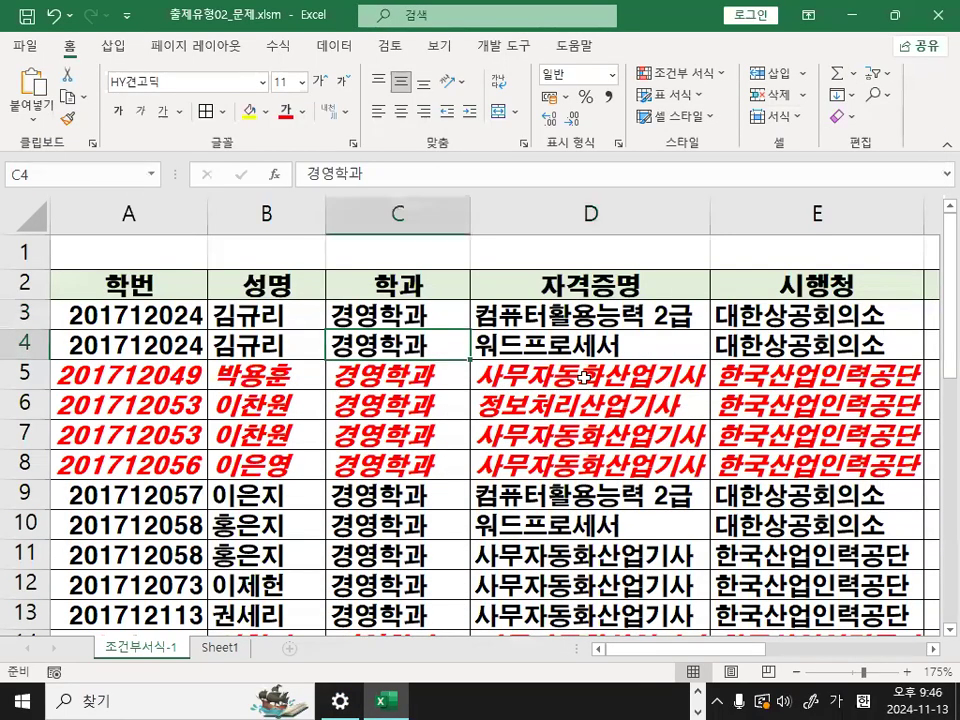
click(585, 254)
key(Down)
key(Down)
key(Down)
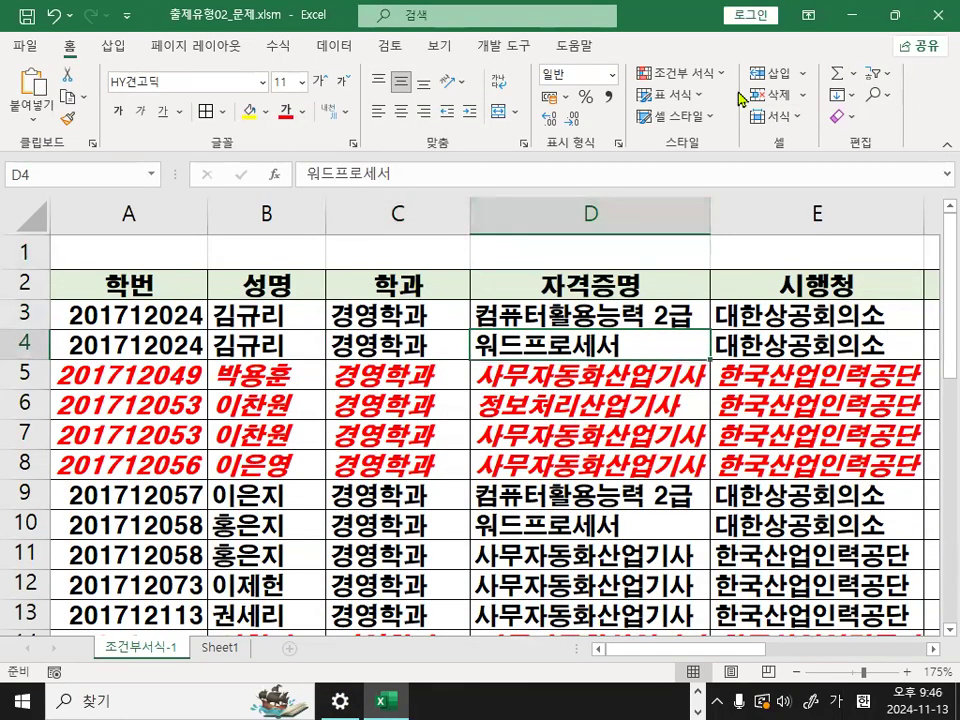
key(ctrl+1)
mouse_move(738, 90)
mouse_down()
mouse_move(735, 102)
mouse_move(680, 68)
mouse_move(695, 84)
mouse_up()
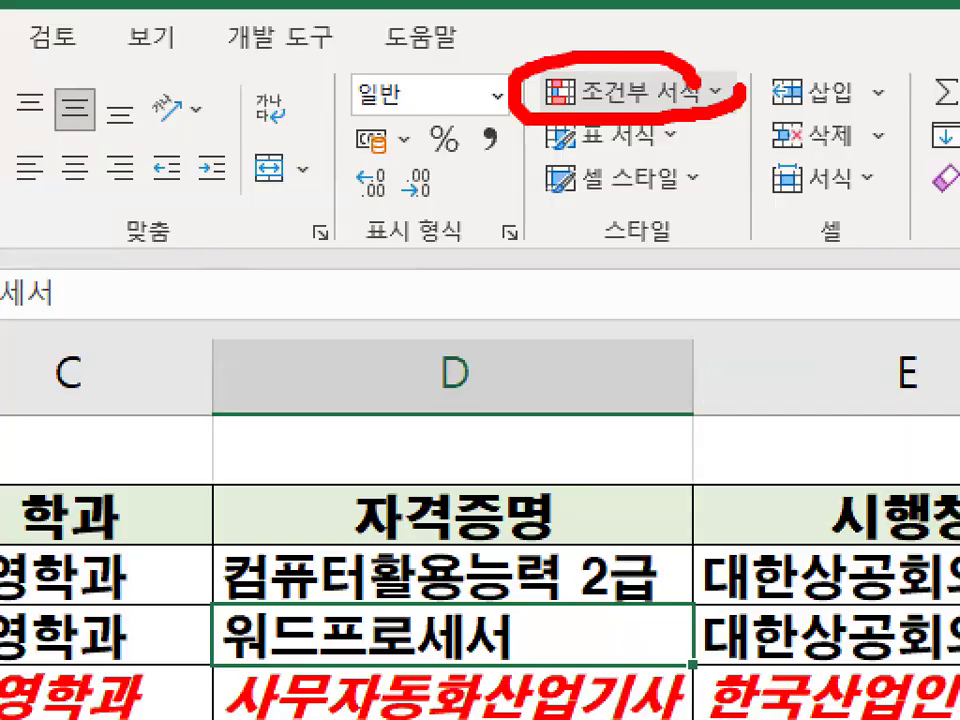
key(Escape)
- Mark the 시트 전체에서 규칙 지우기 option in the magnified view and clear all conditional formatting rules from the entire sheet
click(720, 78)
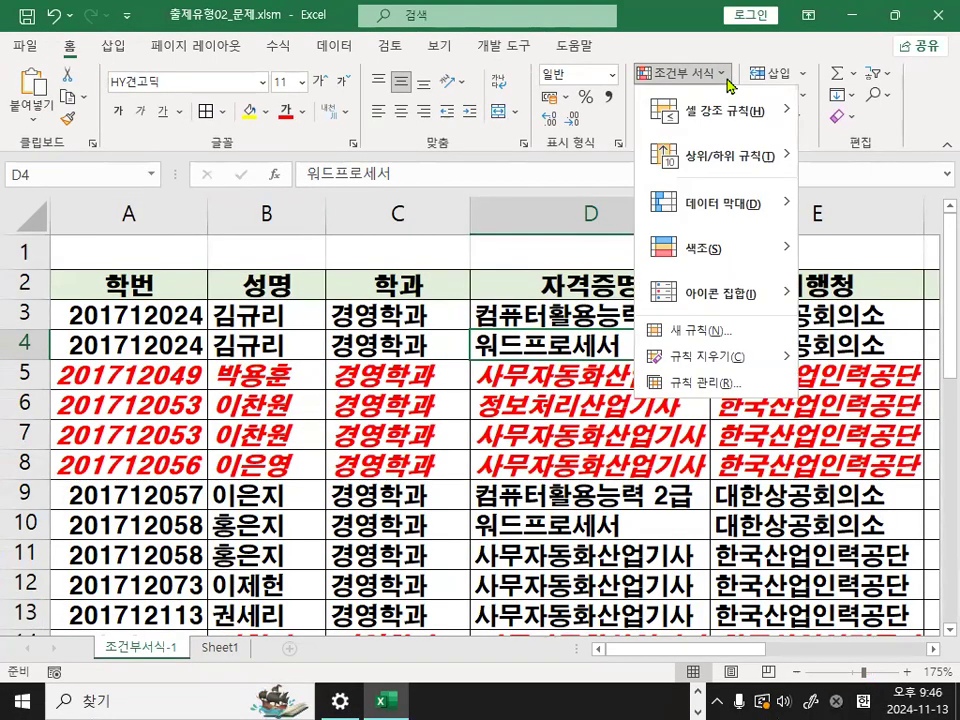
mouse_move(705, 356)
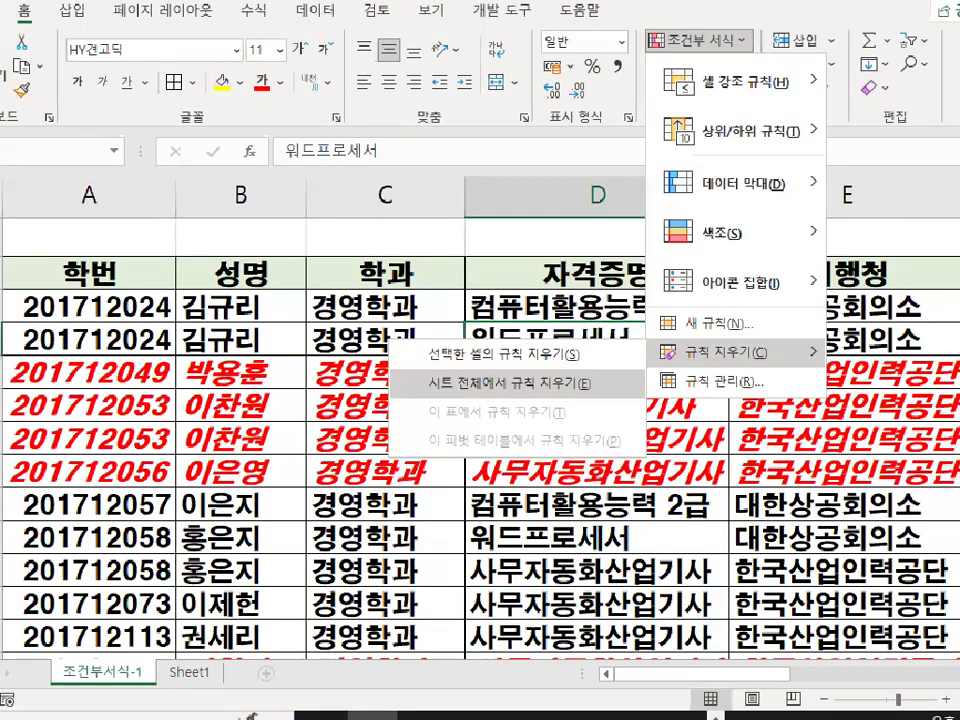
key(ctrl+1)
drag(421, 391, 625, 389)
drag(493, 390, 712, 90)
key(Escape)
click(722, 74)
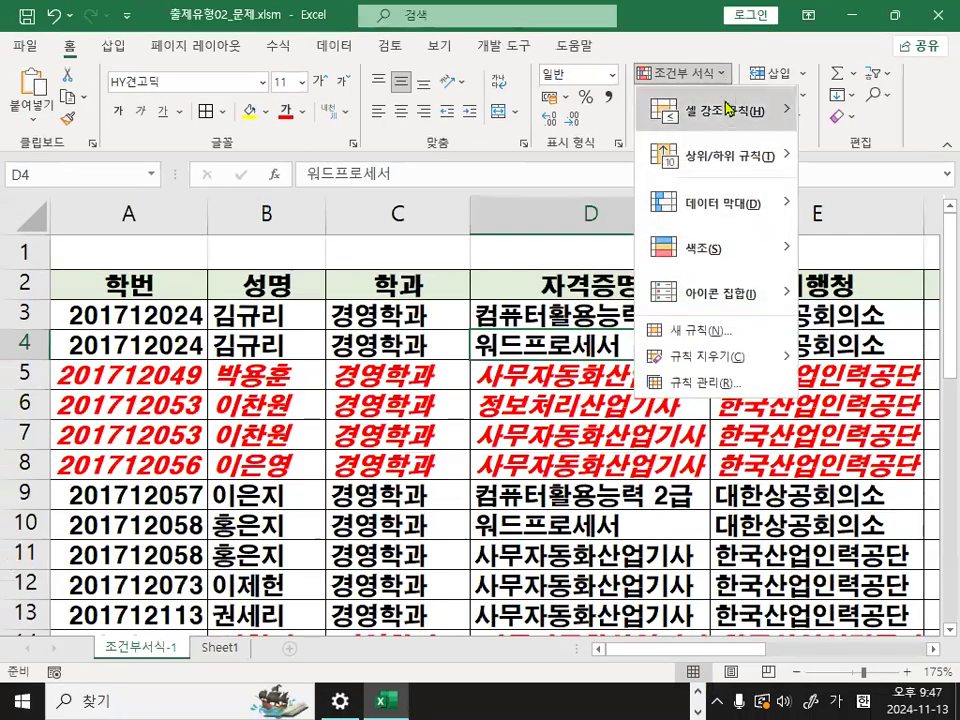
click(560, 383)
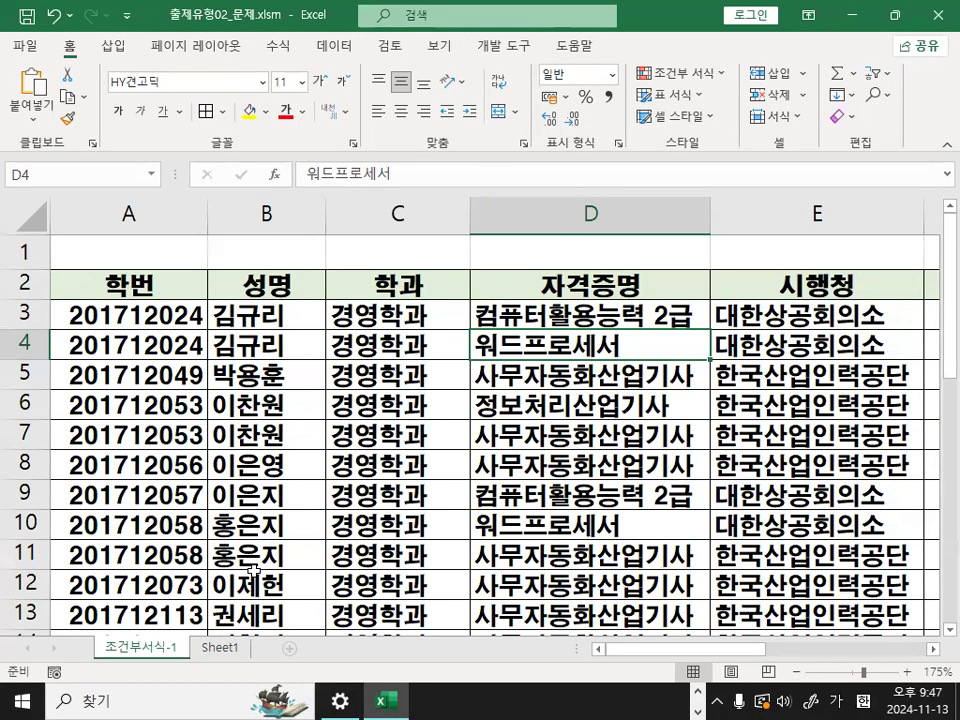
- Switch to the notes and review the 규칙편집하는 방법 and 규칙 삭제 sections, marking the text and highlighting the editing heading
key(alt+Tab)
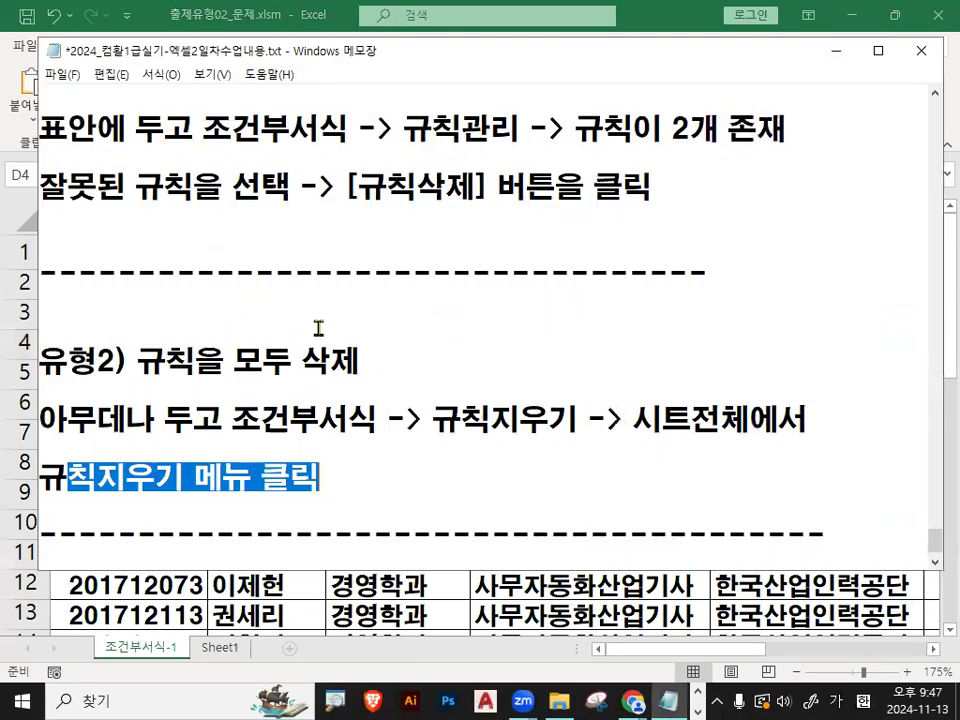
scroll(347, 291, up, 1)
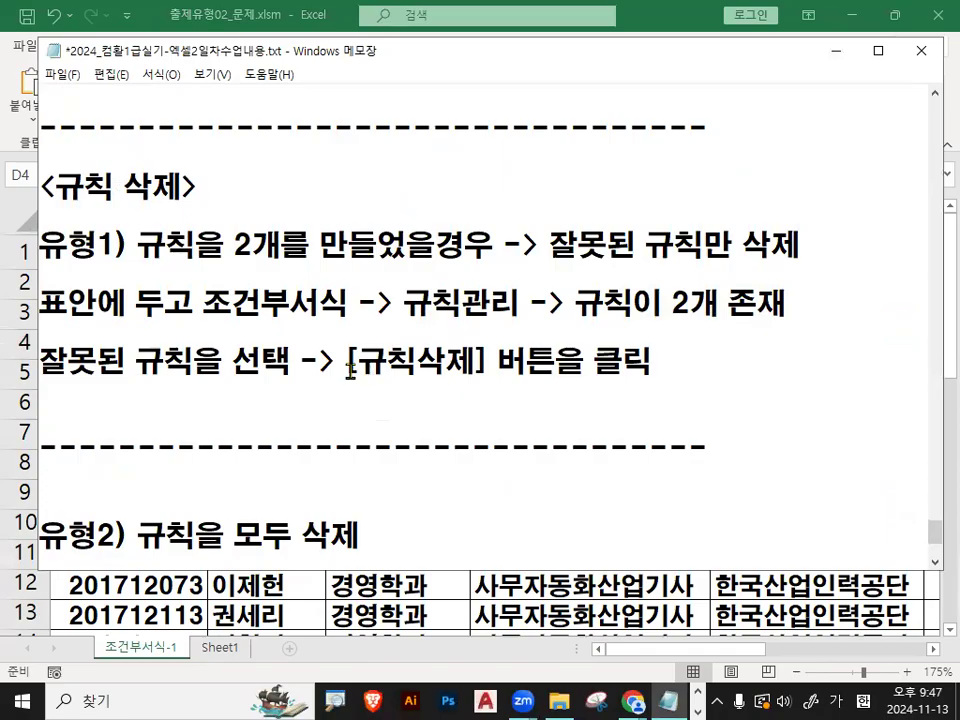
scroll(350, 370, up, 2)
key(ctrl+2)
drag(490, 96, 607, 582)
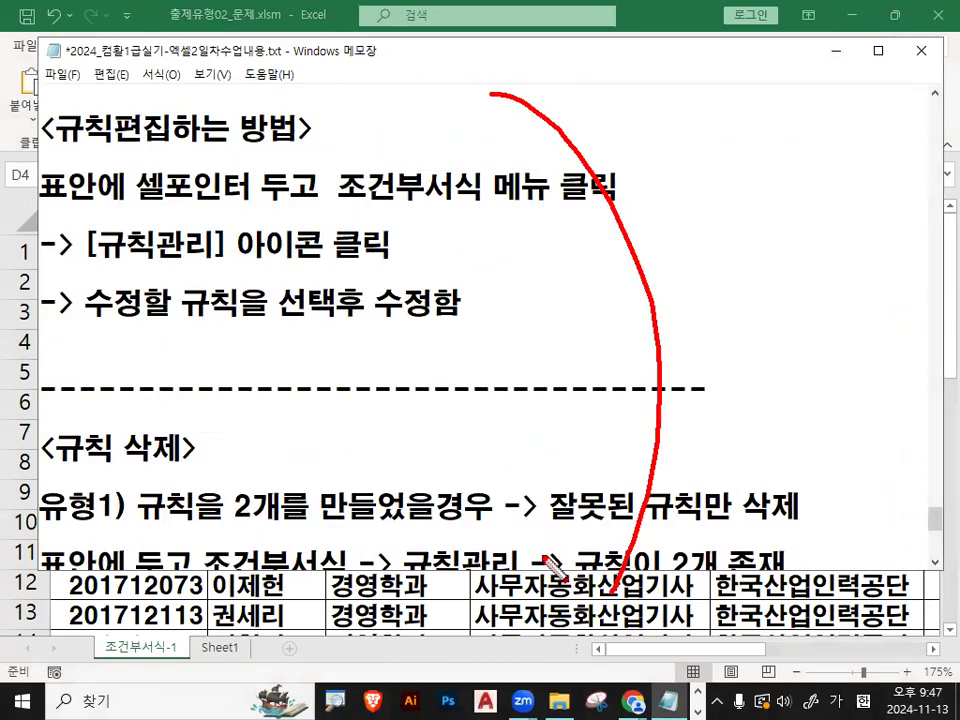
key(Escape)
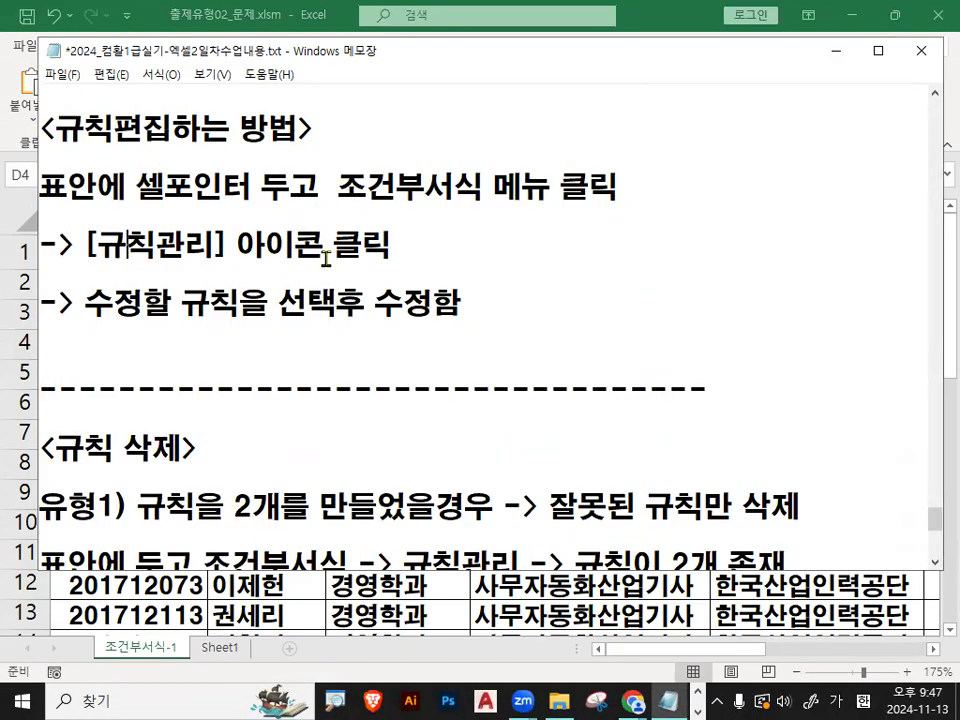
drag(54, 127, 258, 125)
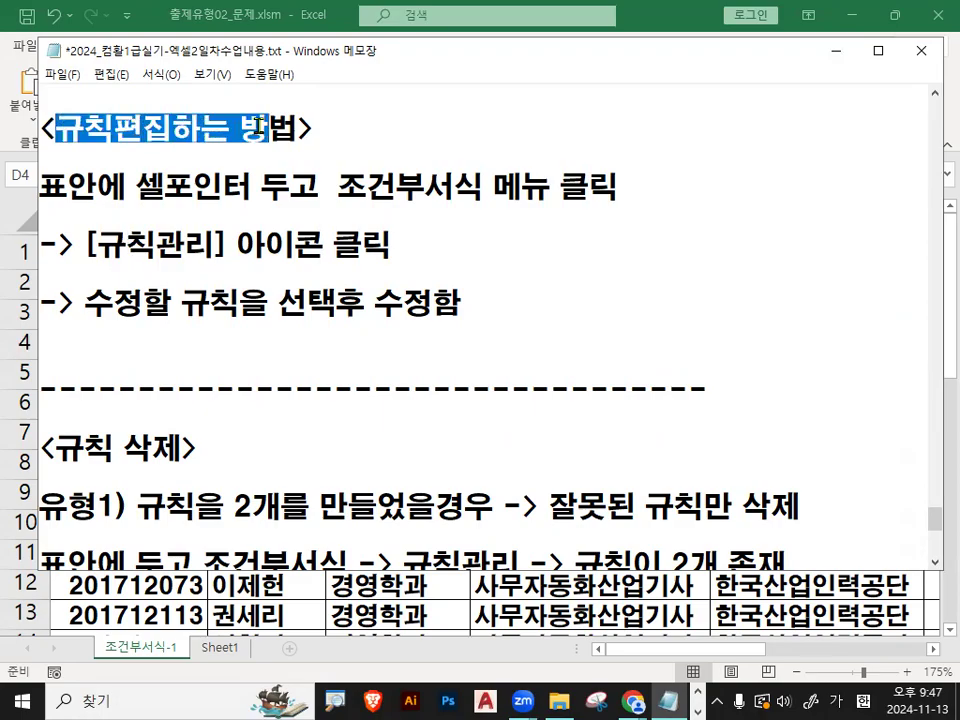
click(289, 310)
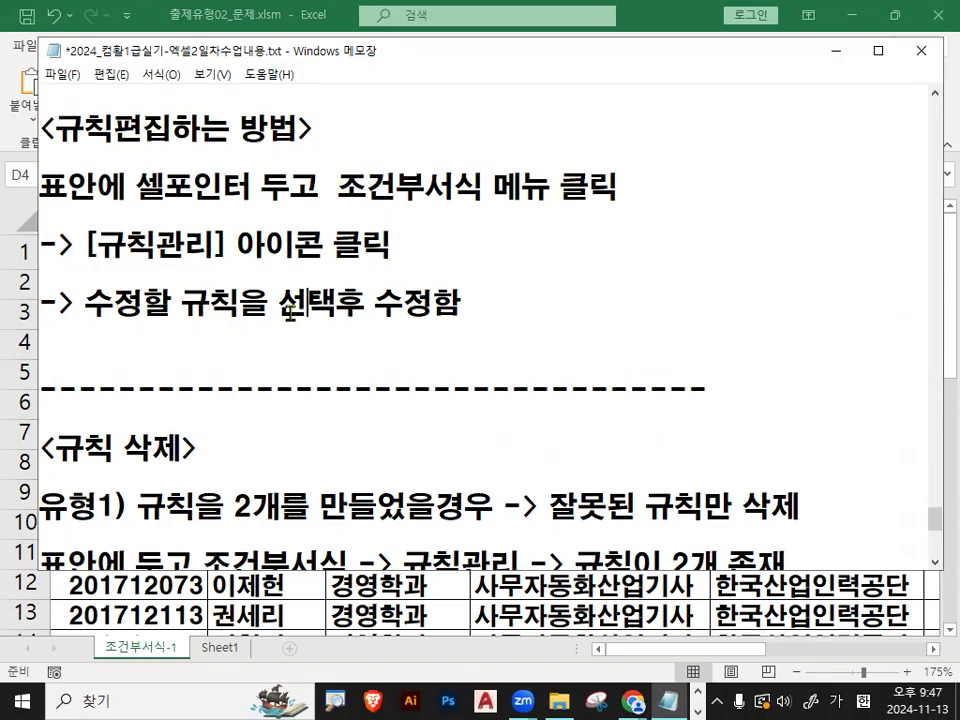
scroll(365, 383, down, 1)
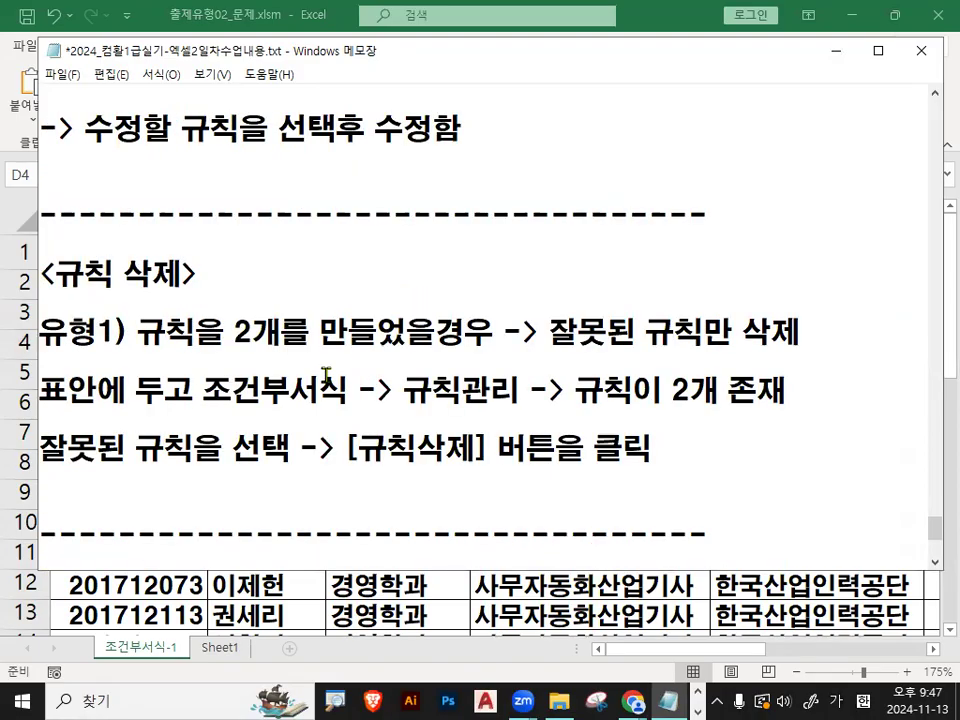